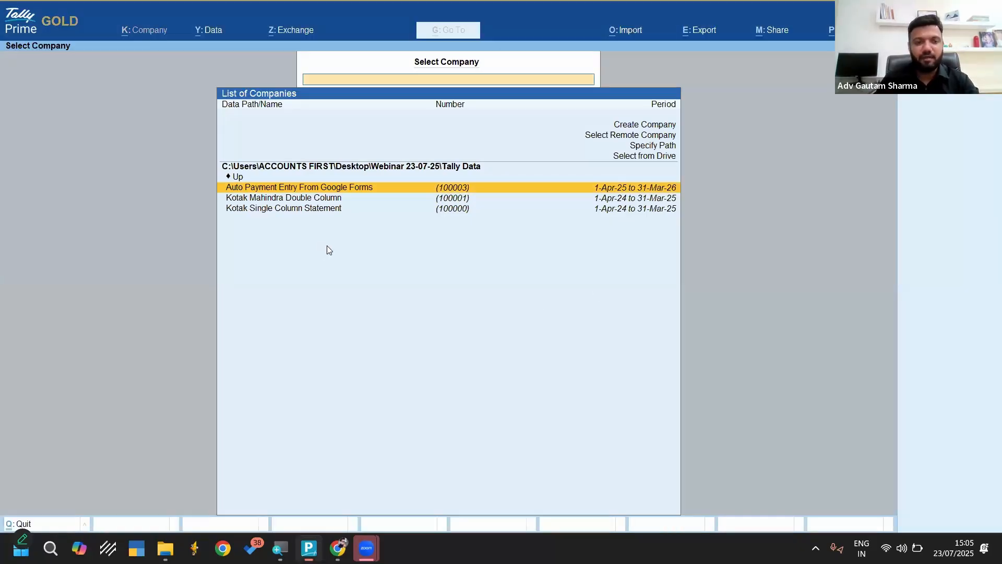
Switch to File Explorer and open Kotak Single column.csv from the Bank Statements folder in Excel
{"action": "key", "text": "Down"}
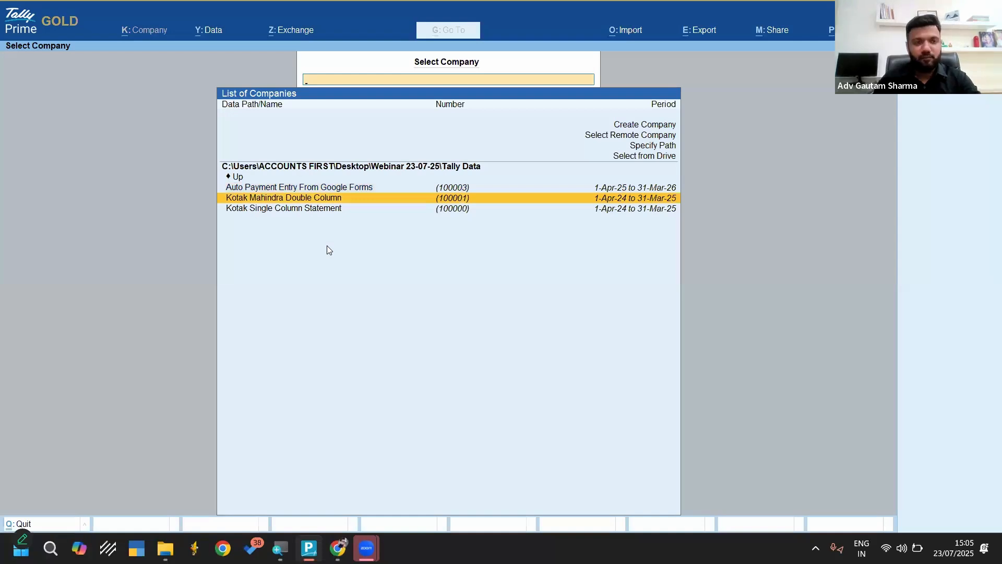
{"action": "key", "text": "super+d"}
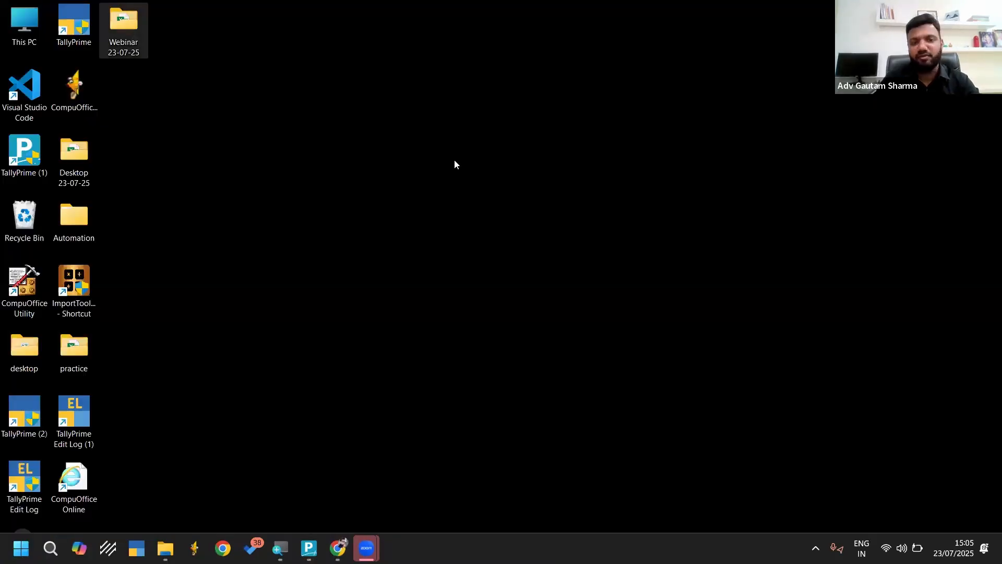
{"action": "key", "text": "super+e"}
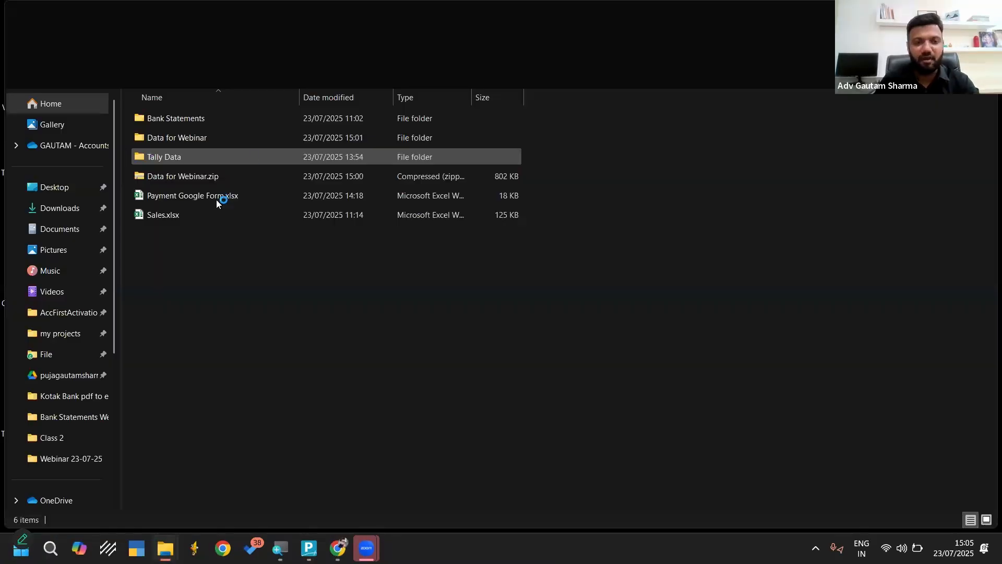
{"action": "double_click", "coordinate": [211, 114]}
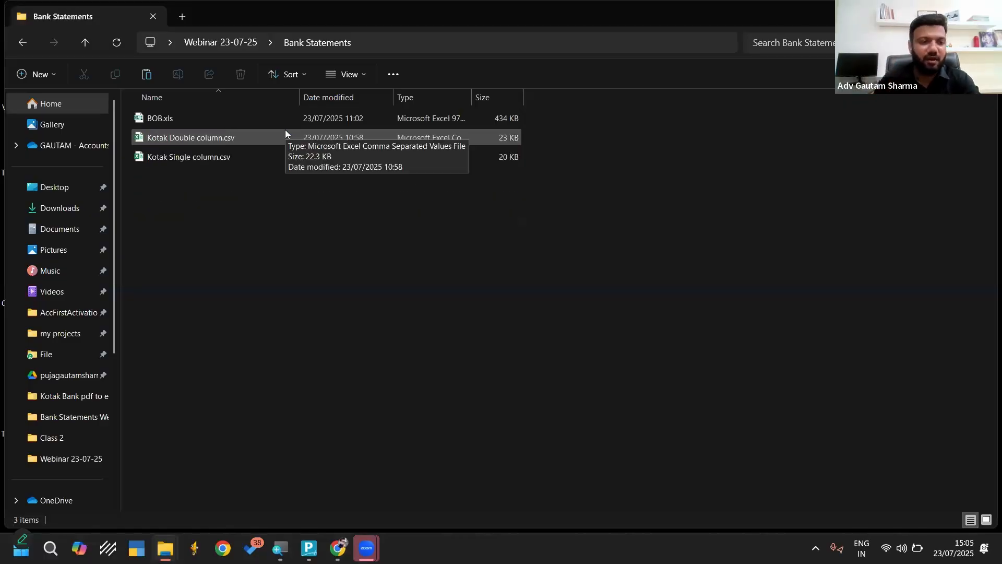
{"action": "left_click", "coordinate": [178, 159]}
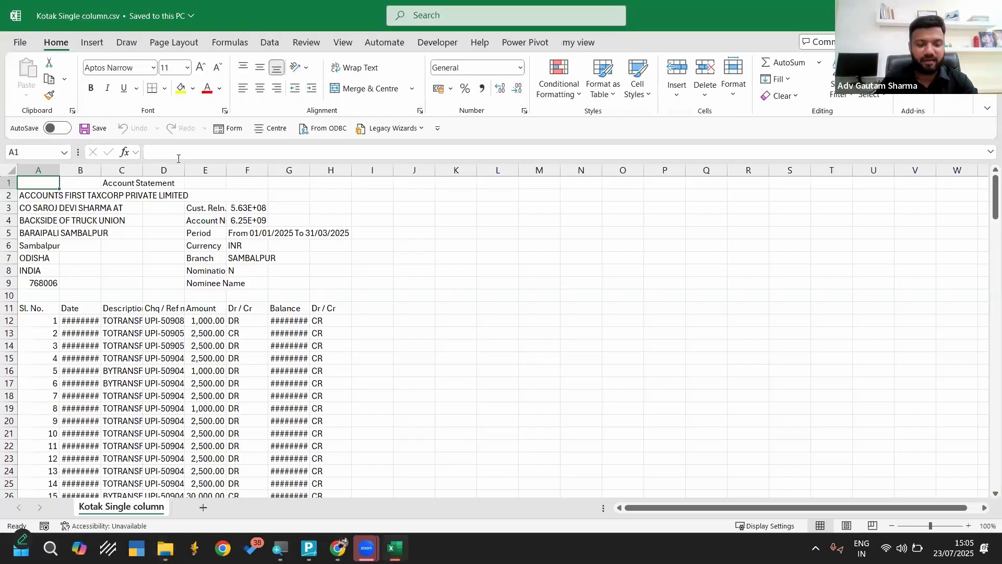
Widen the Date and Balance columns of the statement to fit their contents
{"action": "double_click", "coordinate": [118, 170]}
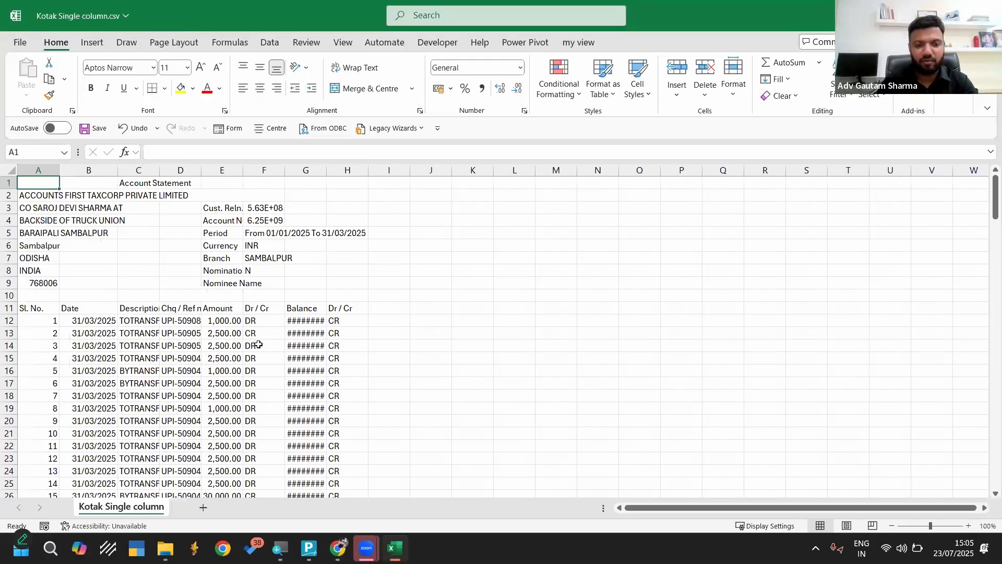
{"action": "double_click", "coordinate": [326, 170]}
{"action": "scroll", "coordinate": [328, 171], "scroll_direction": "up", "scroll_amount": 3, "text": "ctrl"}
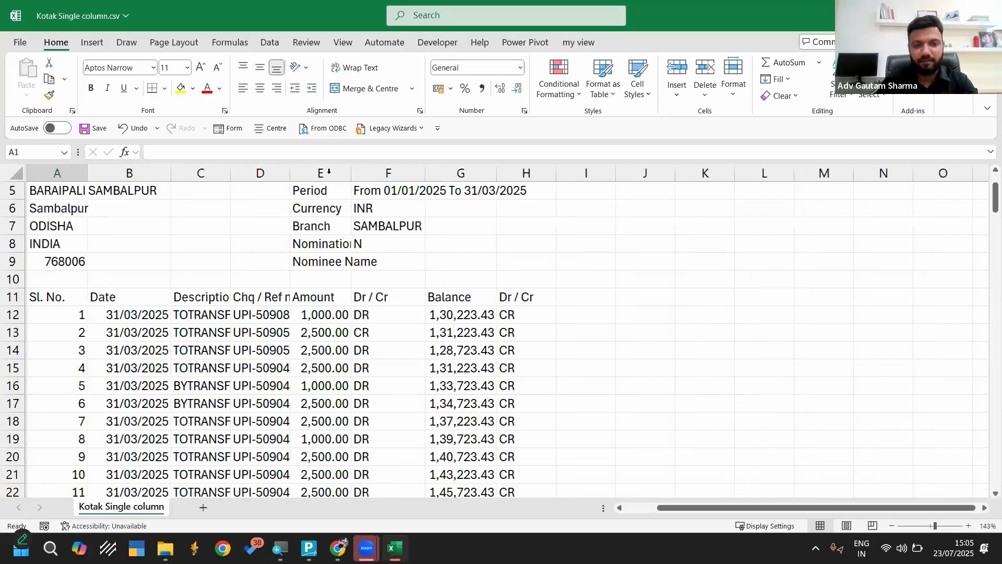
Examine the Amount and Dr / Cr columns of the statement, and close the file without saving
{"action": "left_click", "coordinate": [329, 173]}
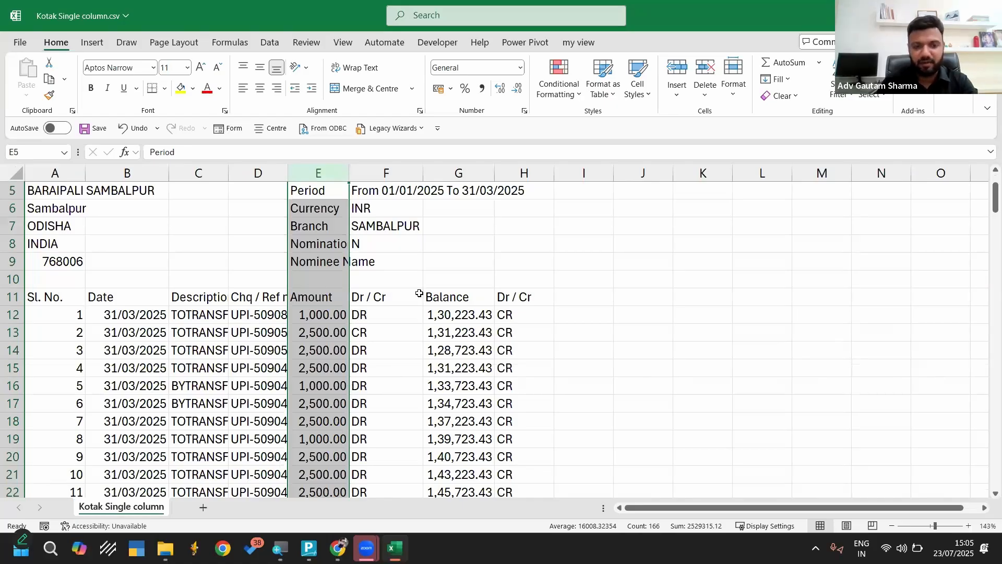
{"action": "scroll", "coordinate": [417, 295], "scroll_direction": "up", "scroll_amount": 10, "text": "ctrl"}
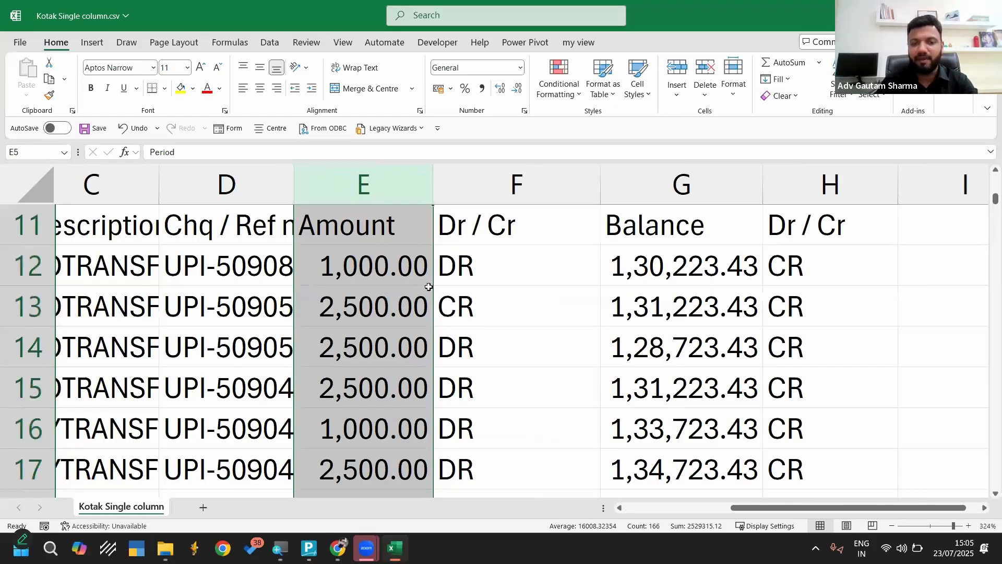
{"action": "left_click", "coordinate": [465, 306]}
{"action": "left_click", "coordinate": [374, 182]}
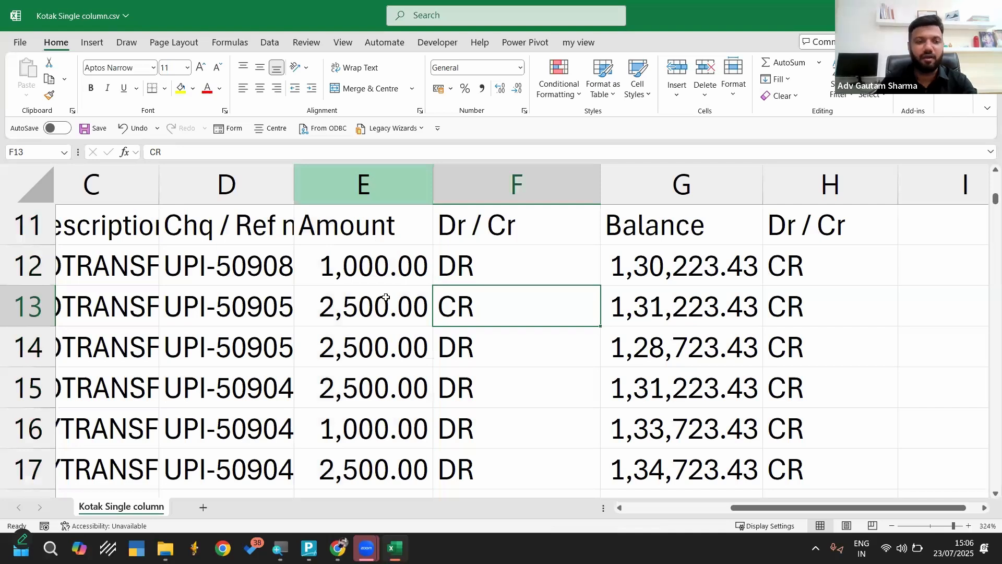
{"action": "scroll", "coordinate": [384, 296], "scroll_direction": "down", "scroll_amount": 10, "text": "ctrl"}
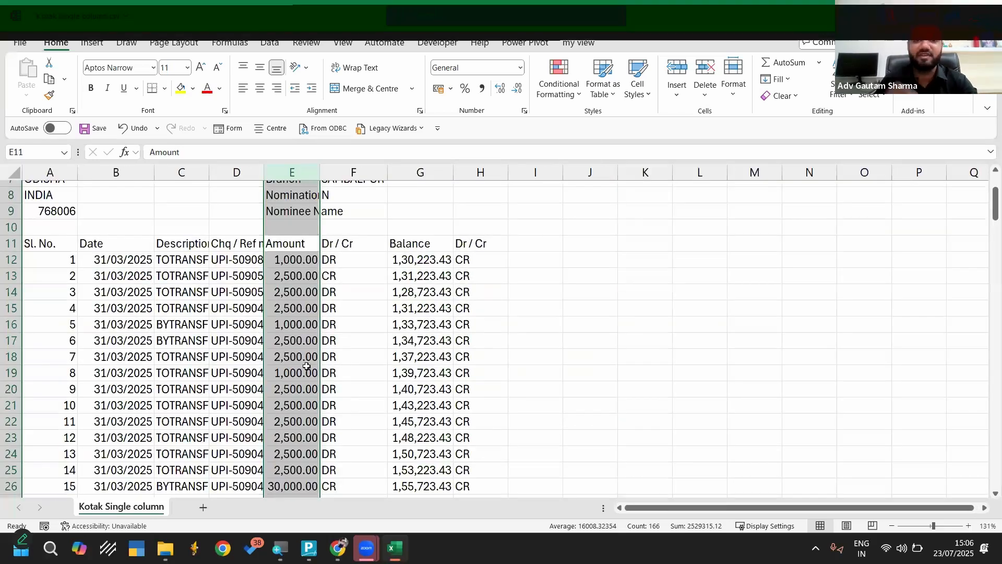
{"action": "scroll", "coordinate": [307, 366], "scroll_direction": "up", "scroll_amount": 3}
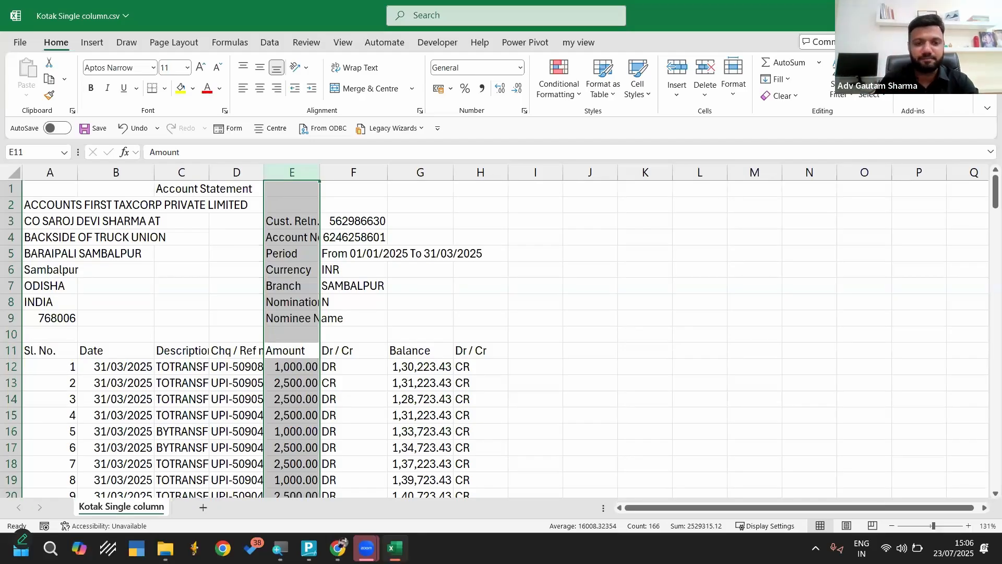
{"action": "left_click", "coordinate": [988, 16]}
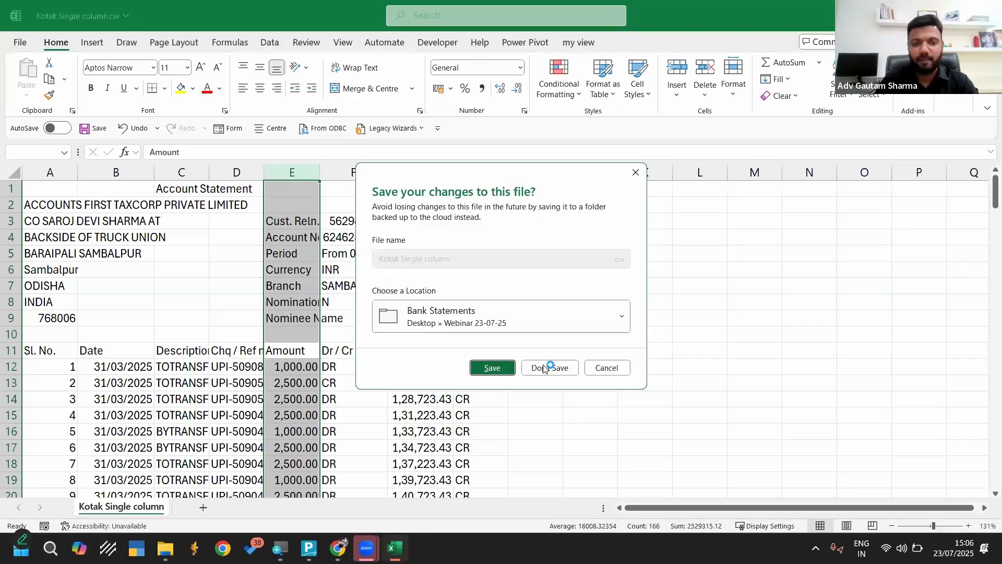
{"action": "left_click", "coordinate": [542, 367]}
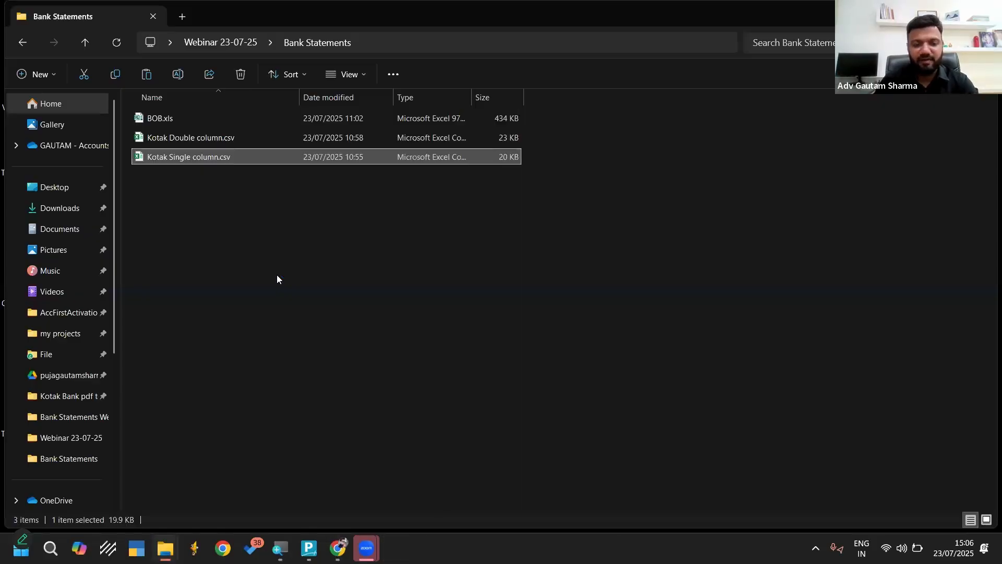
Switch to TallyPrime and load the company Kotak Single Column Statement
{"action": "left_click", "coordinate": [311, 547]}
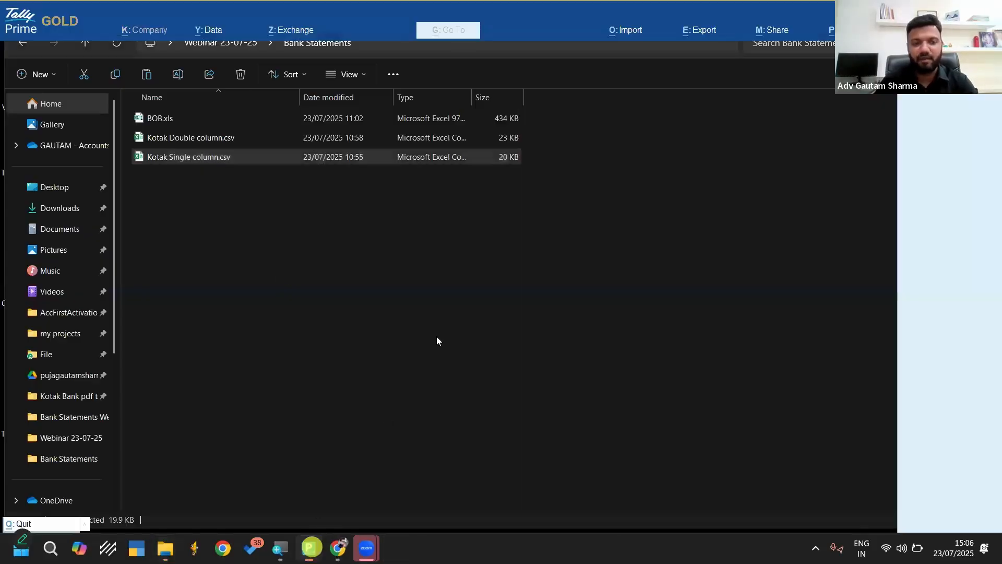
{"action": "key", "text": "Up"}
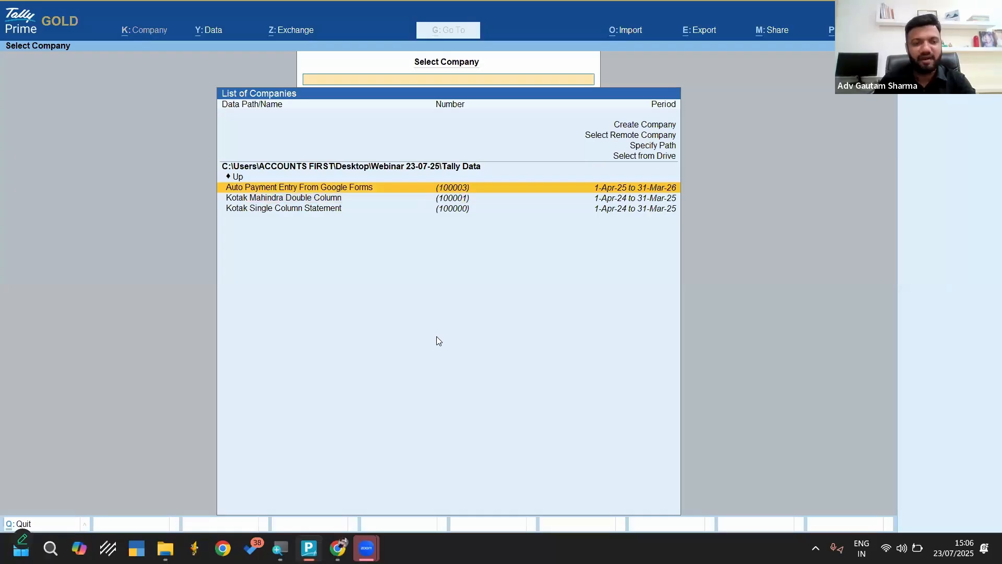
{"action": "key", "text": "Down"}
{"action": "key", "text": "Down"}
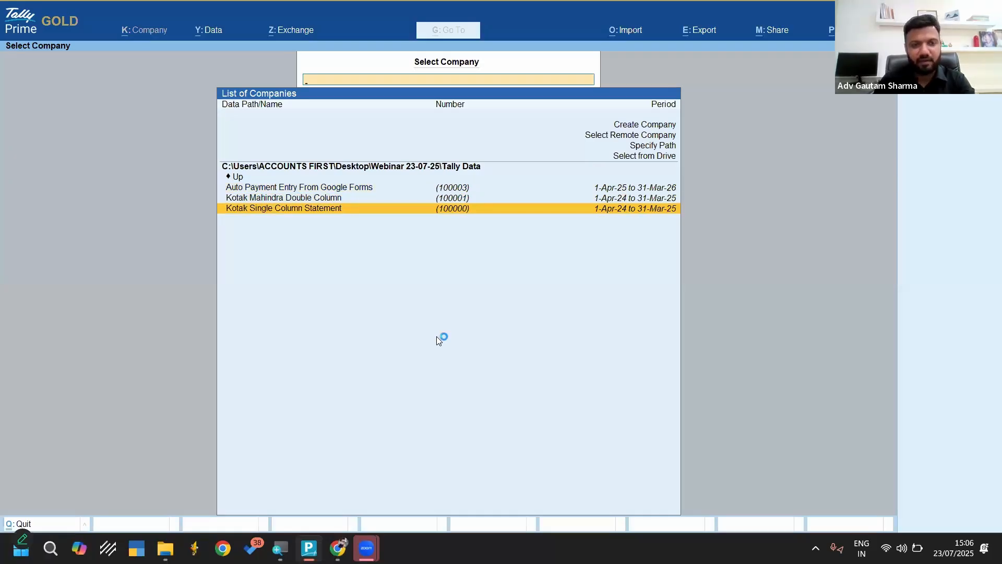
{"action": "key", "text": "Up"}
{"action": "key", "text": "Return"}
Open the Kotak Mahindra Bank ledger for alteration
{"action": "key", "text": "Down"}
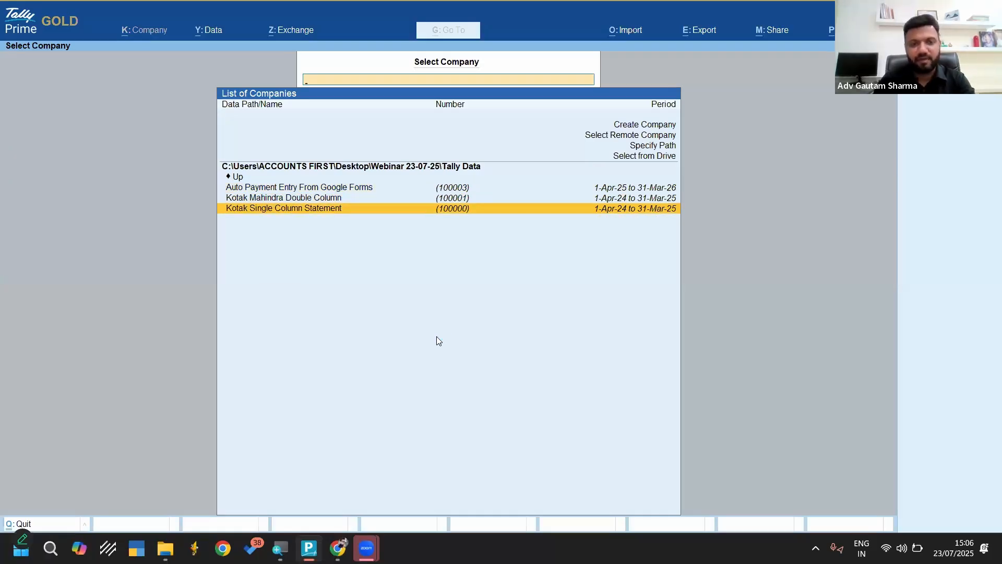
{"action": "key", "text": "Return"}
{"action": "key", "text": "Down"}
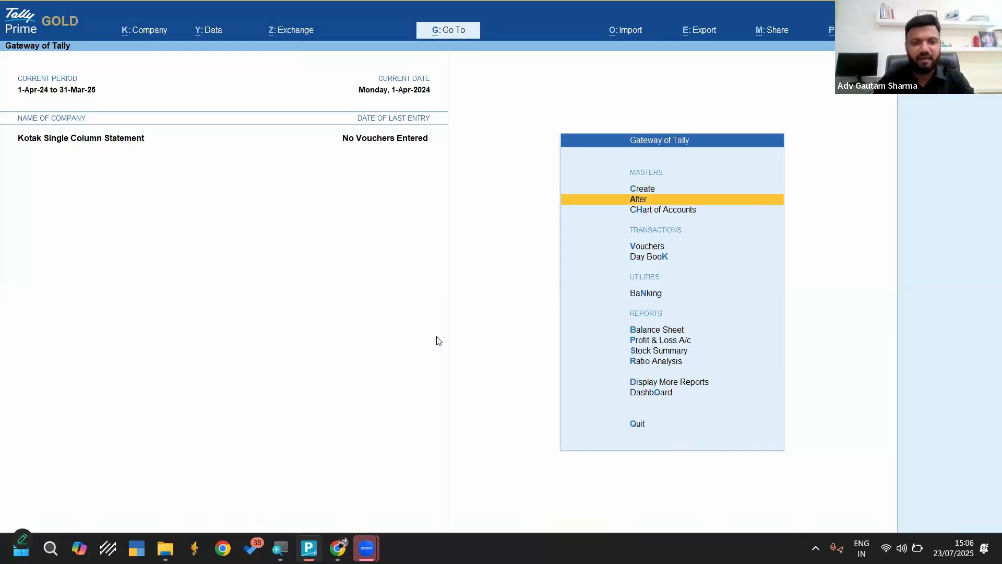
{"action": "key", "text": "Return"}
{"action": "key", "text": "Down"}
{"action": "key", "text": "Return"}
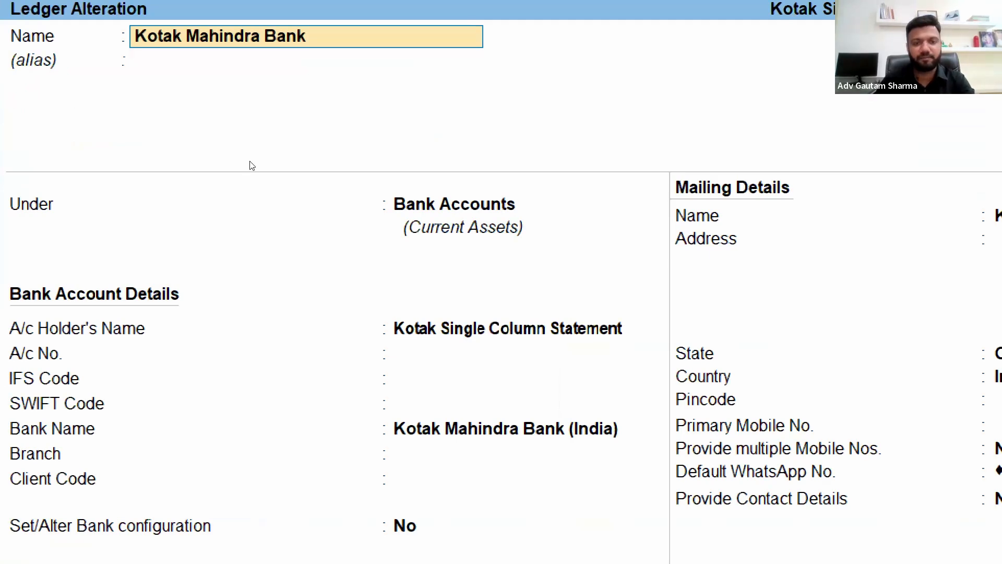
Check the ledger's group and go through its bank account details as far as the bank name
{"action": "key", "text": "Return"}
{"action": "key", "text": "Return"}
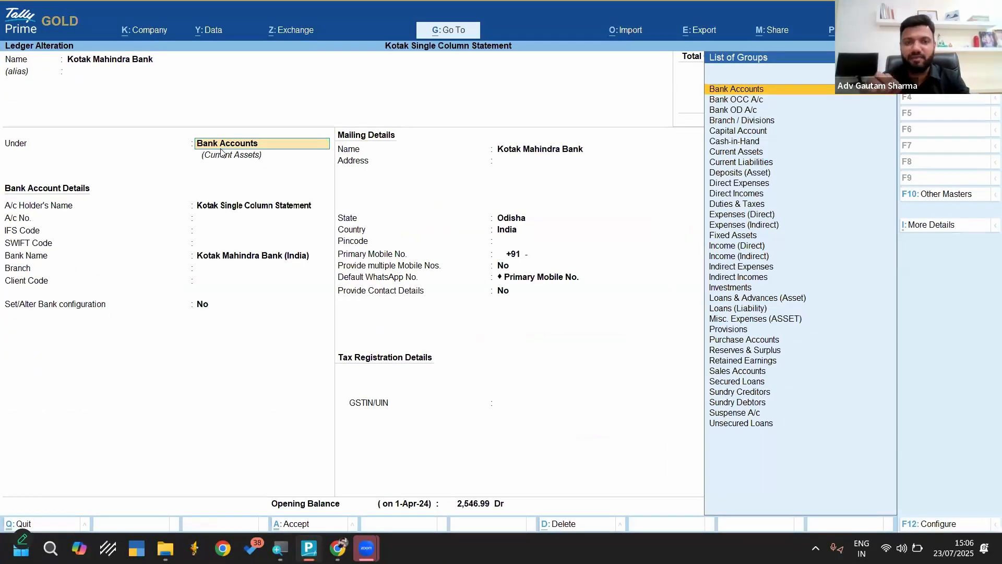
{"action": "key", "text": "Return"}
{"action": "key", "text": "Return"}
{"action": "key", "text": "Return"}
{"action": "key", "text": "Return"}
{"action": "key", "text": "Return"}
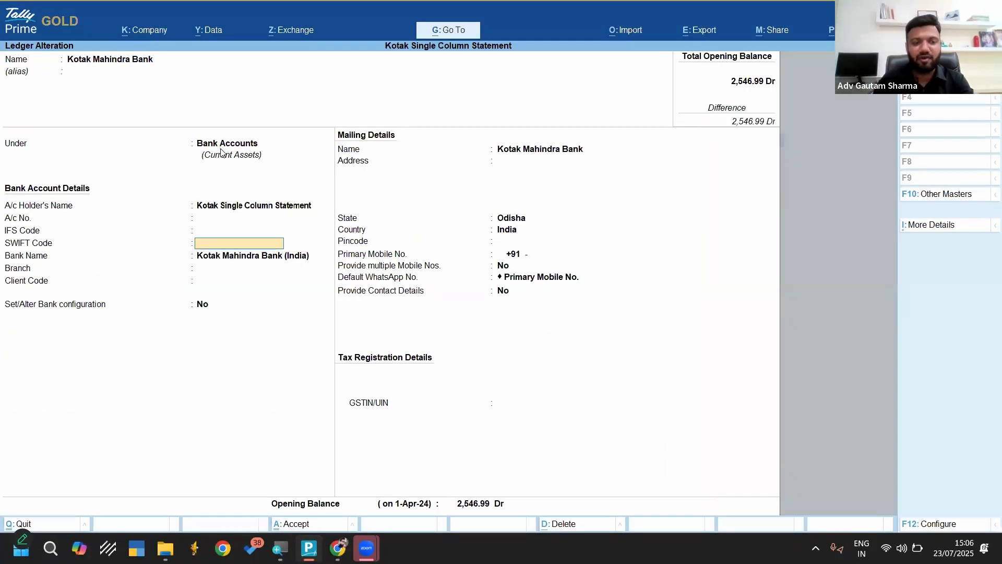
{"action": "key", "text": "BackSpace"}
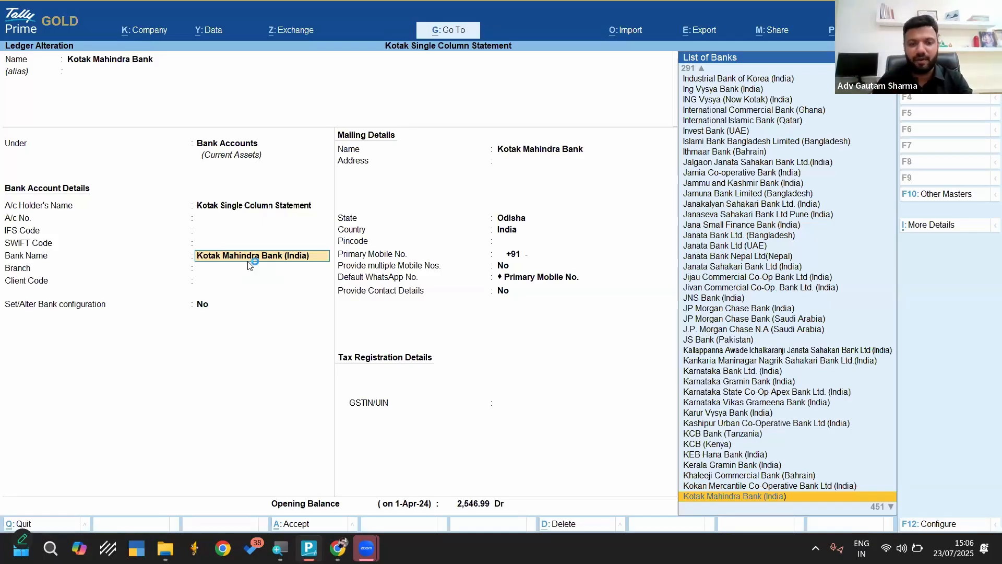
Keep Kotak Mahindra Bank (India) as the bank name, check the opening balance, and accept the ledger
{"action": "key", "text": "Return"}
{"action": "key", "text": "Return"}
{"action": "key", "text": "Return"}
{"action": "key", "text": "Return"}
{"action": "key", "text": "Return"}
{"action": "key", "text": "Return"}
{"action": "key", "text": "Return"}
{"action": "key", "text": "Return"}
{"action": "key", "text": "Return"}
{"action": "key", "text": "Return"}
{"action": "key", "text": "Return"}
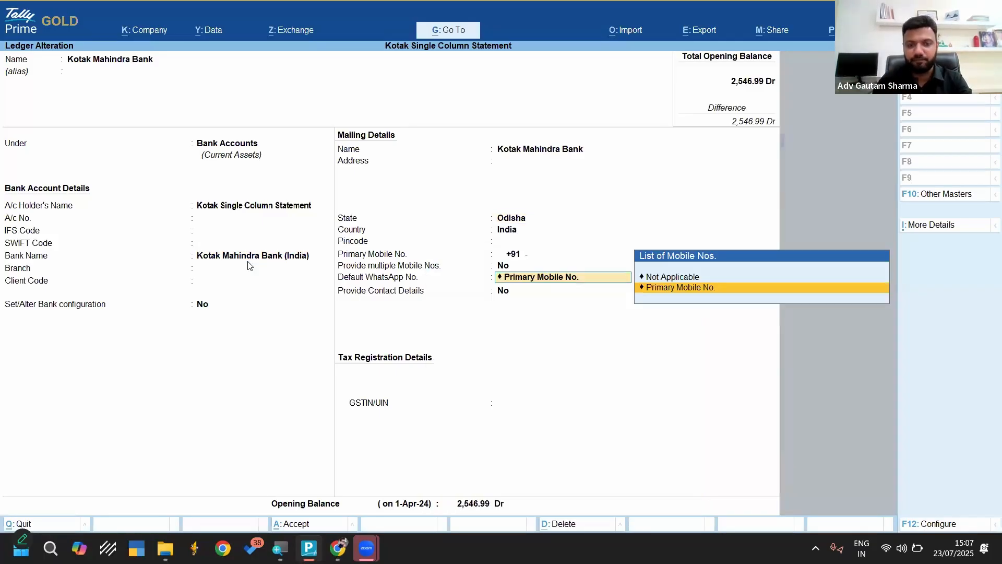
{"action": "key", "text": "Return"}
{"action": "key", "text": "Return"}
{"action": "key", "text": "Return"}
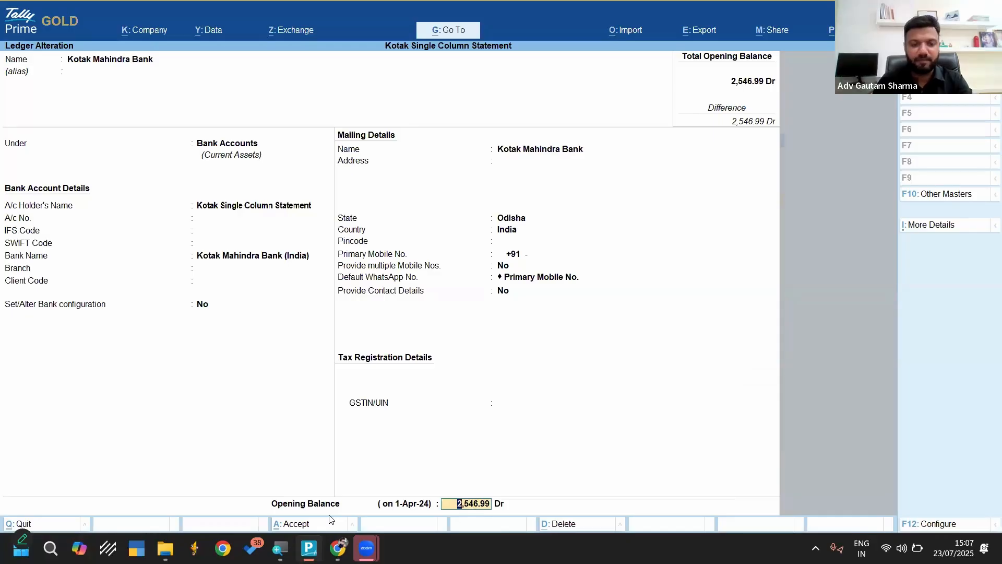
{"action": "key", "text": "Return"}
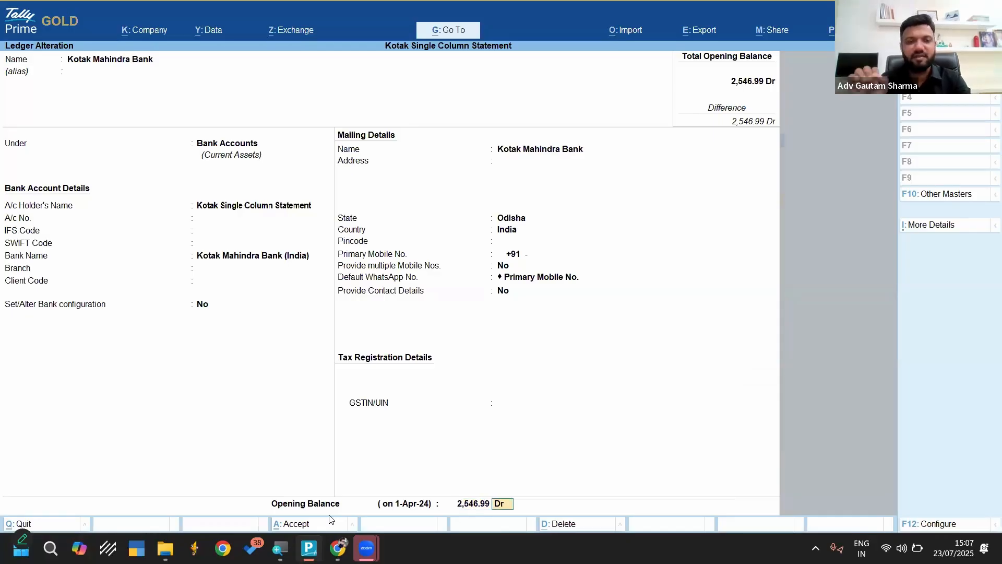
{"action": "left_click", "coordinate": [329, 518]}
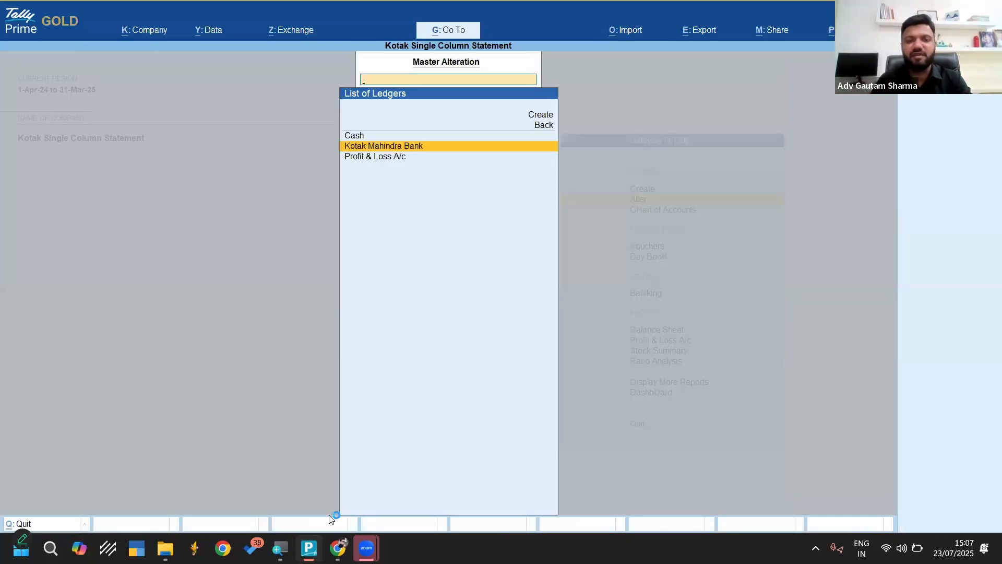
Return to the Gateway of Tally and start a bank statement import with Kotak Mahindra Bank as the bank ledger
{"action": "key", "text": "Escape"}
{"action": "key", "text": "Up"}
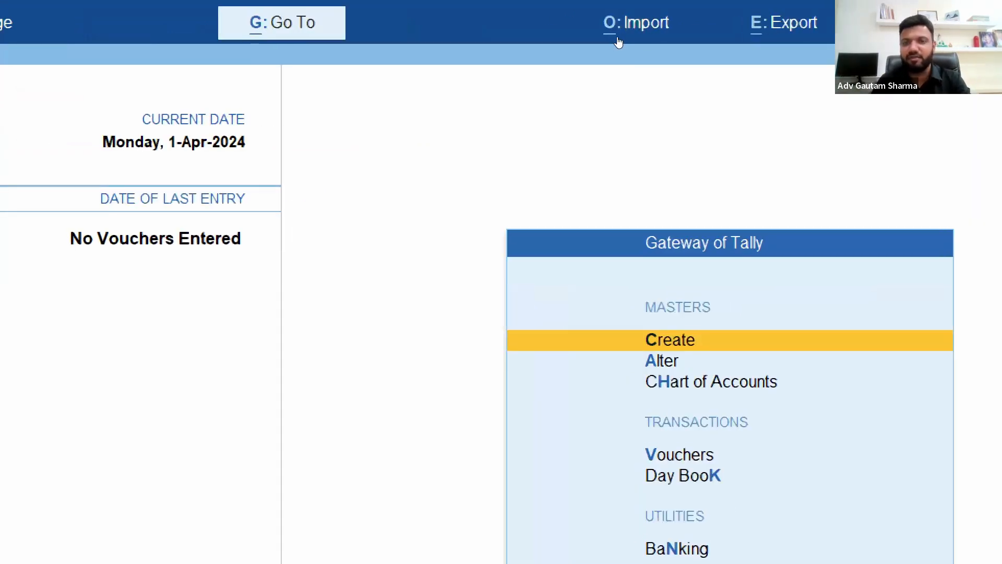
{"action": "left_click", "coordinate": [622, 36]}
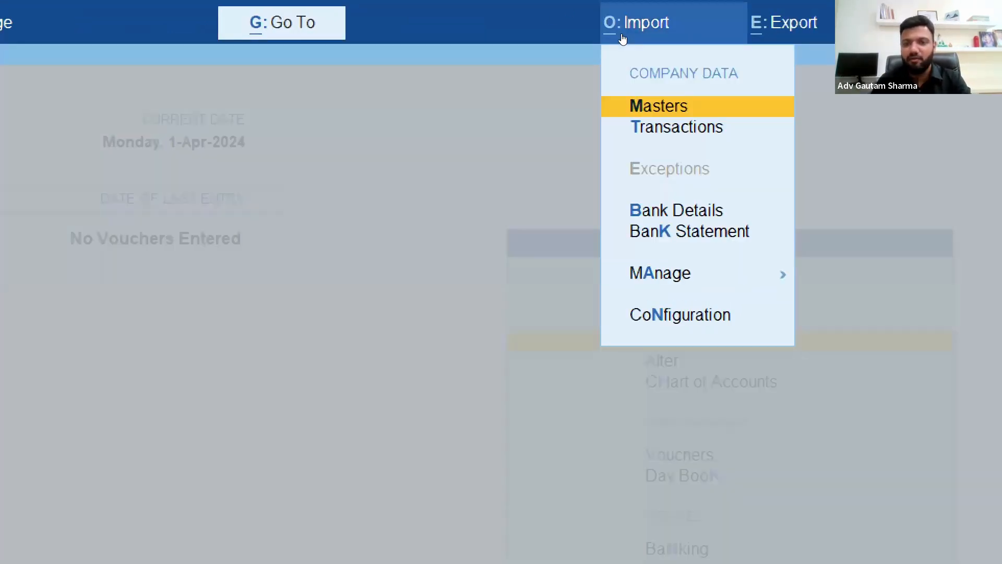
{"action": "key", "text": "Down"}
{"action": "key", "text": "Down"}
{"action": "key", "text": "Down"}
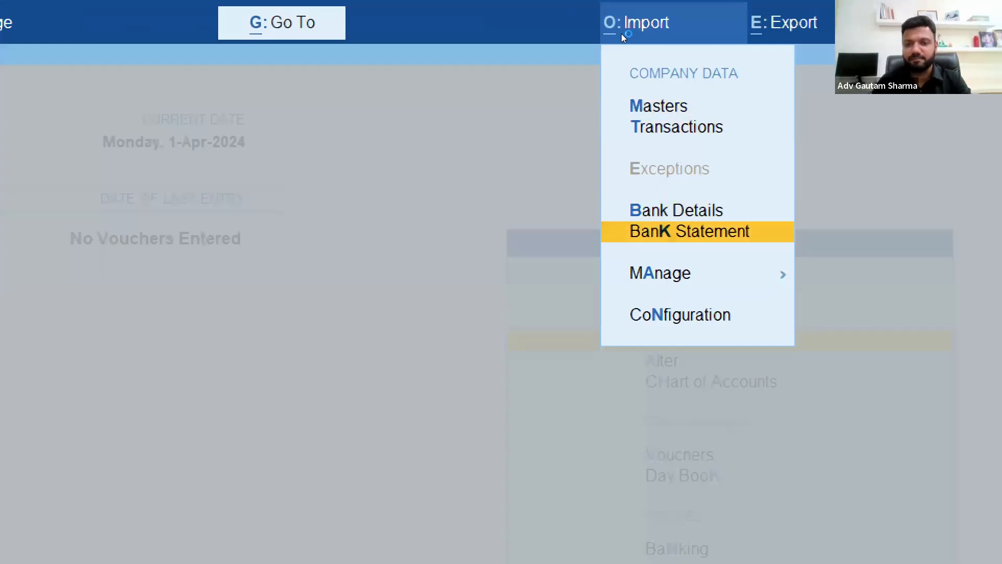
{"action": "key", "text": "Return"}
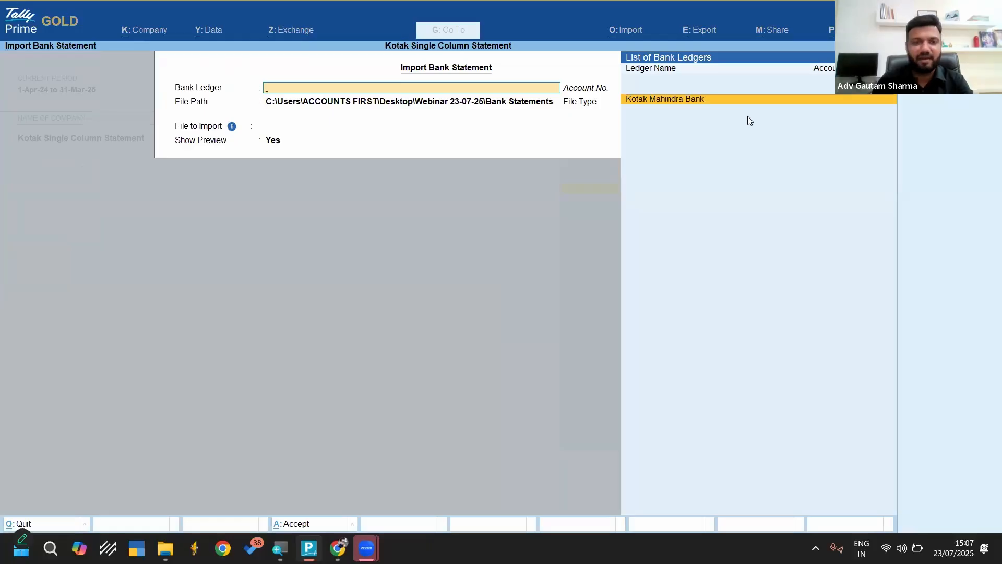
{"action": "key", "text": "Return"}
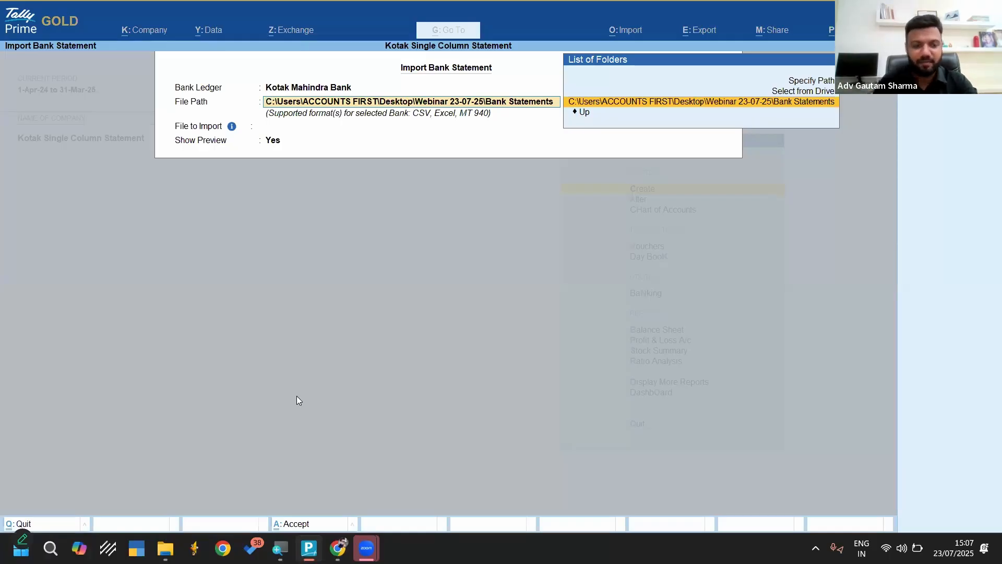
Switch to the Bank Statements folder in File Explorer and select its full folder path
{"action": "mouse_move", "coordinate": [166, 548]}
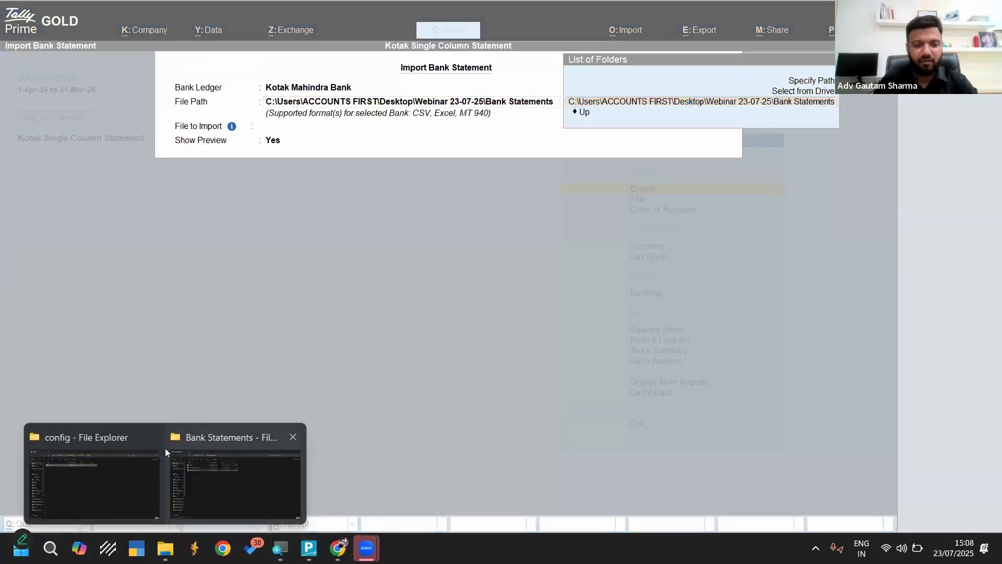
{"action": "left_click", "coordinate": [153, 437]}
{"action": "left_click", "coordinate": [170, 470]}
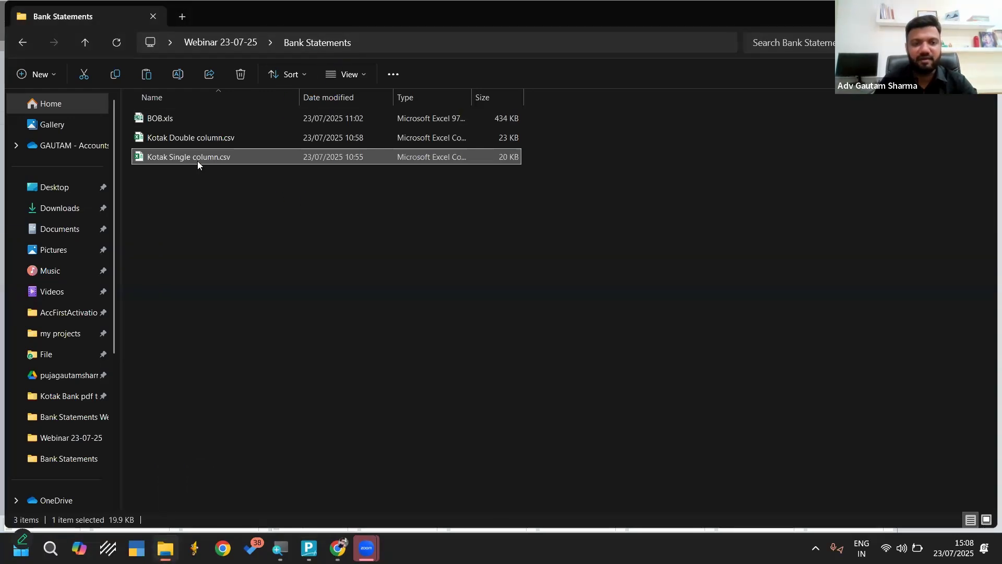
{"action": "left_click", "coordinate": [435, 42]}
{"action": "key", "text": "ctrl+c"}
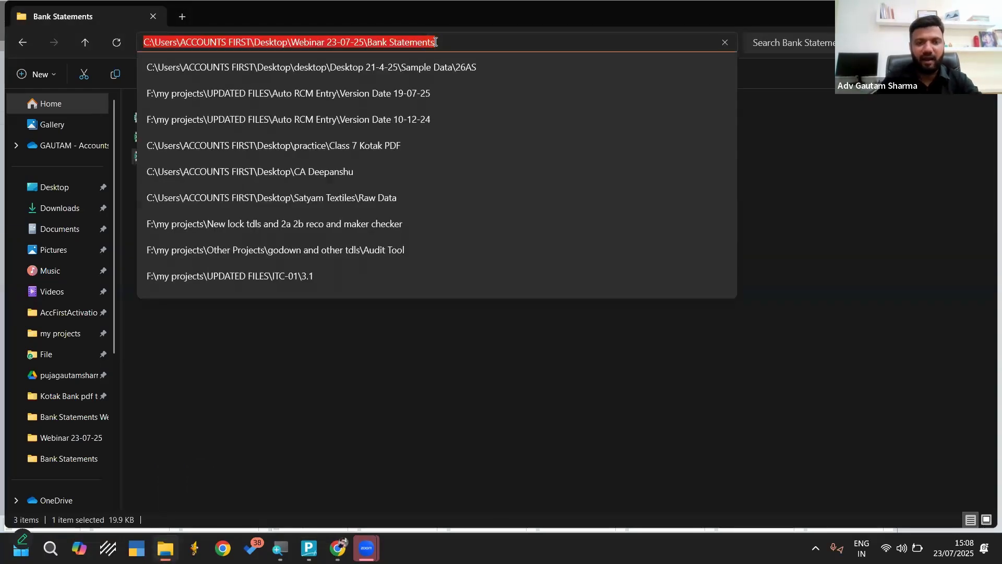
Switch back to TallyPrime and specify the copied Webinar 23-07-25\Bank Statements folder as the import file path
{"action": "left_click", "coordinate": [317, 389]}
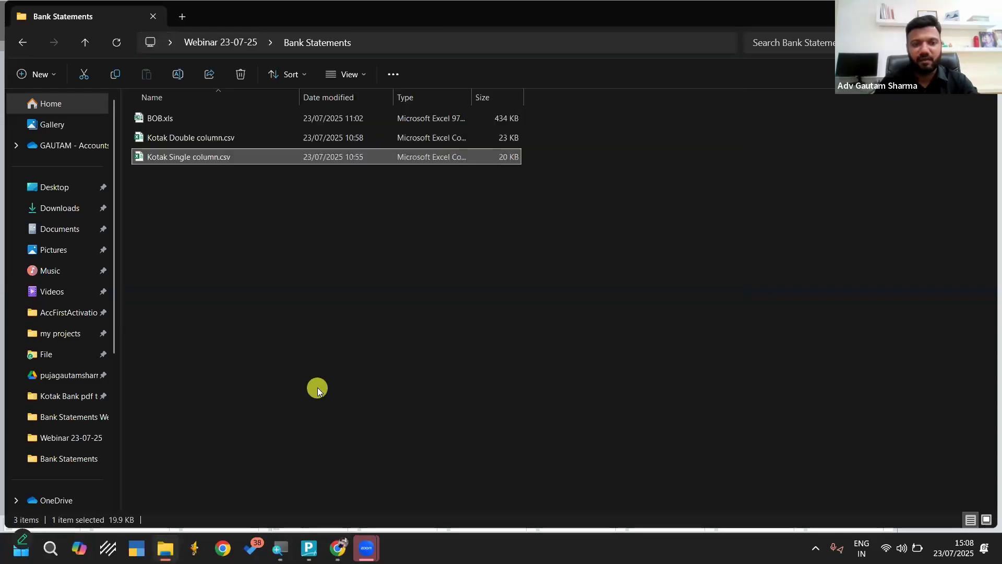
{"action": "left_click", "coordinate": [310, 548]}
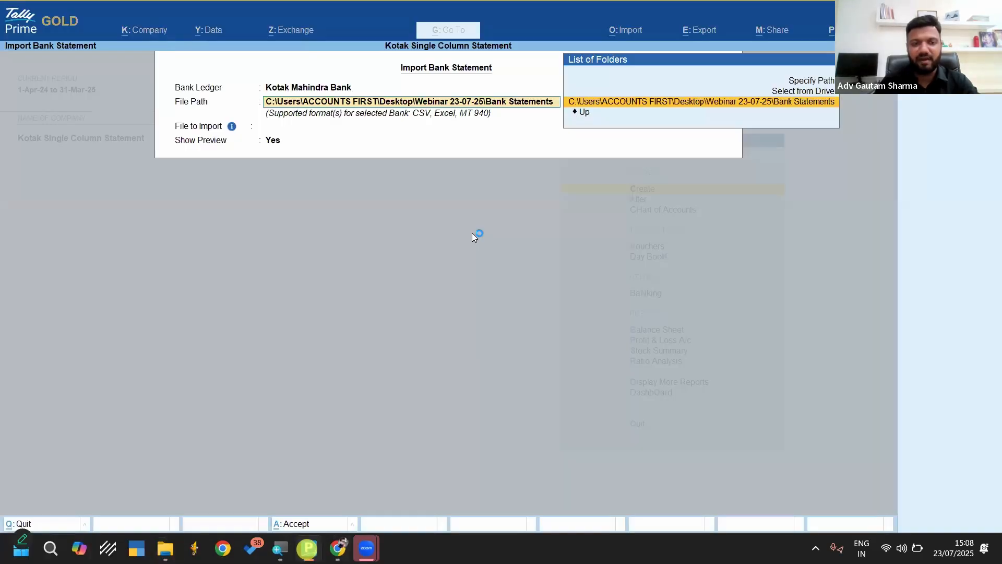
{"action": "key", "text": "Up"}
{"action": "key", "text": "Up"}
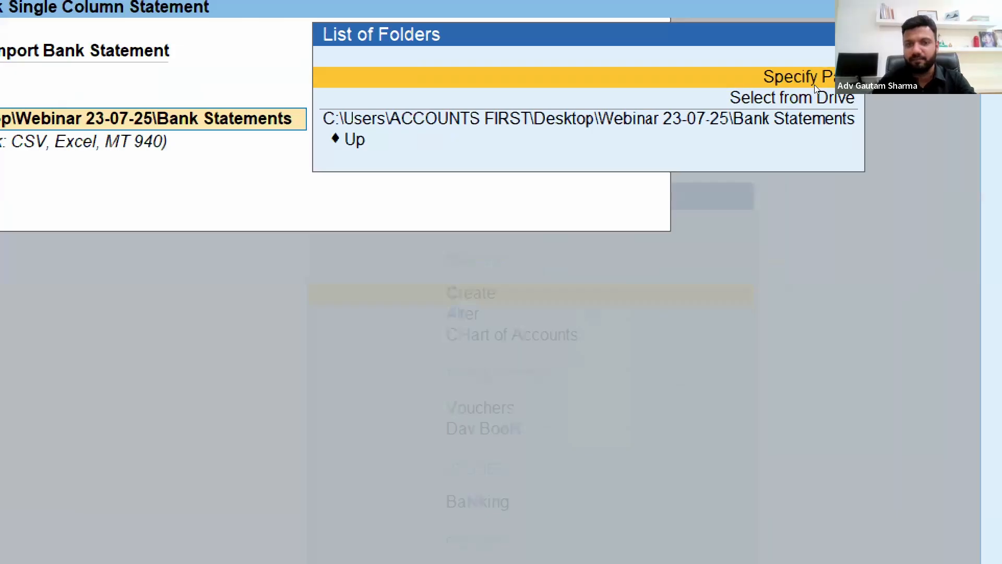
{"action": "left_click", "coordinate": [816, 87]}
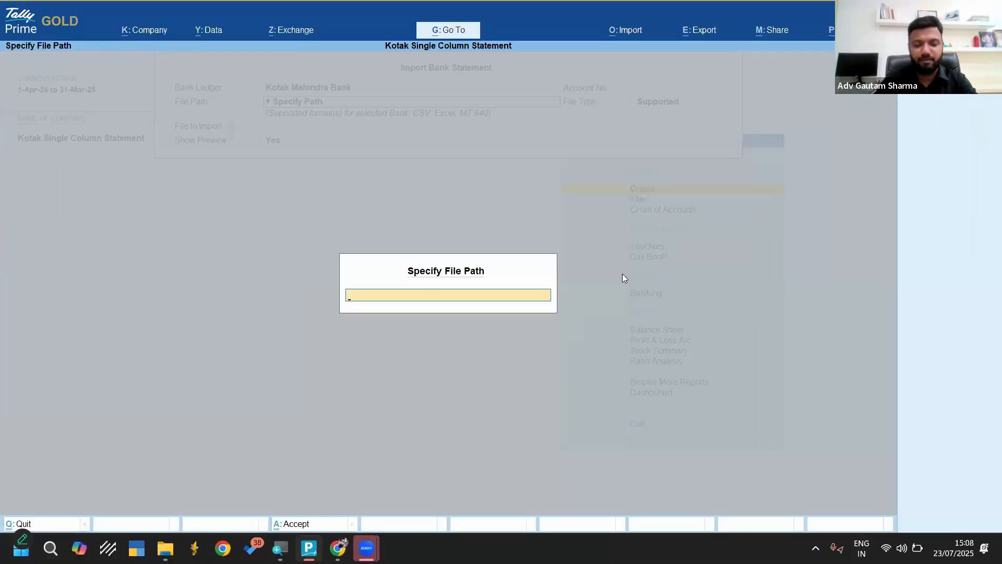
{"action": "key", "text": "ctrl+v"}
{"action": "key", "text": "Return"}
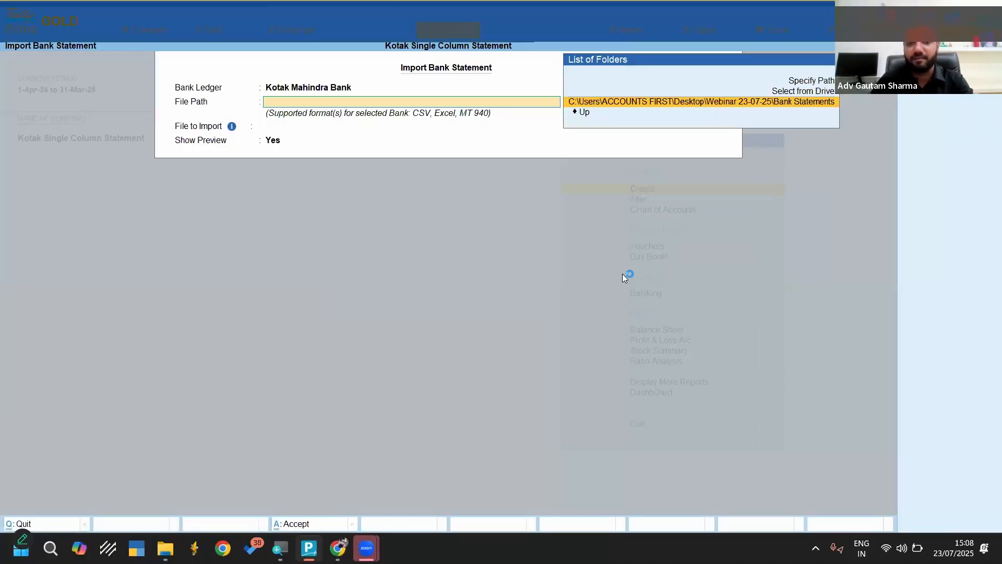
{"action": "key", "text": "Return"}
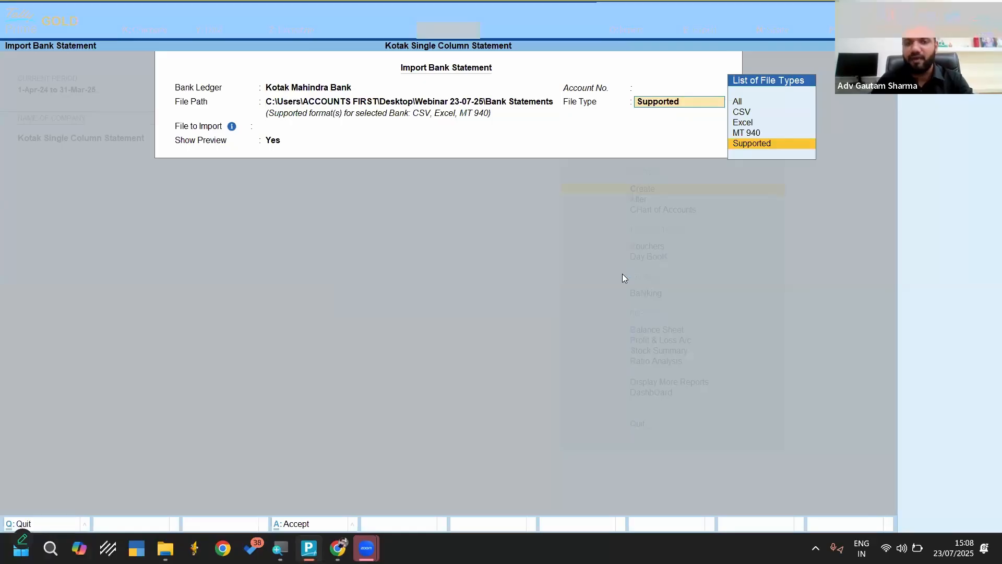
Keep the Supported file type, choose Kotak Single column.csv with Show Preview set to Yes, and accept the import settings
{"action": "key", "text": "Return"}
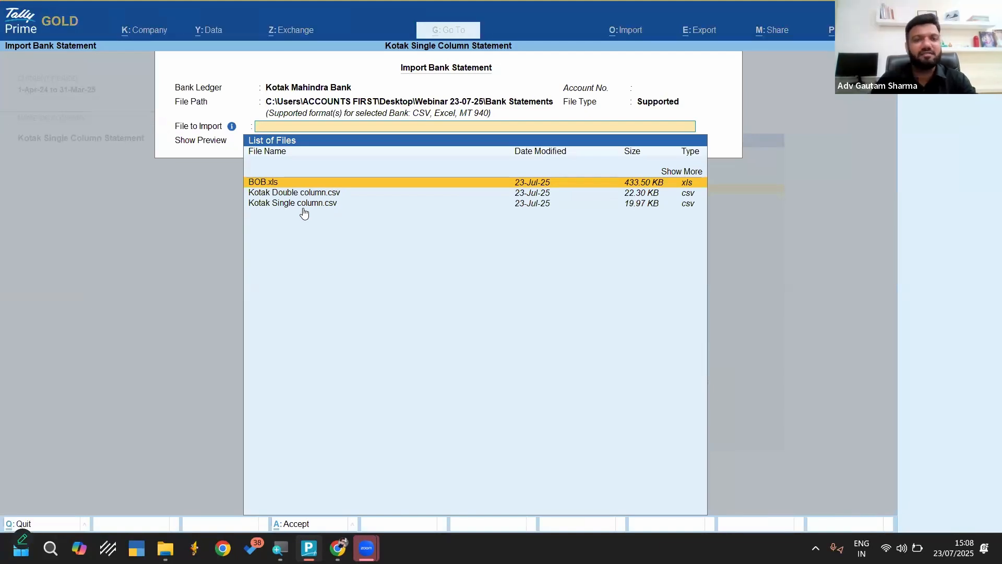
{"action": "key", "text": "Down"}
{"action": "key", "text": "Down"}
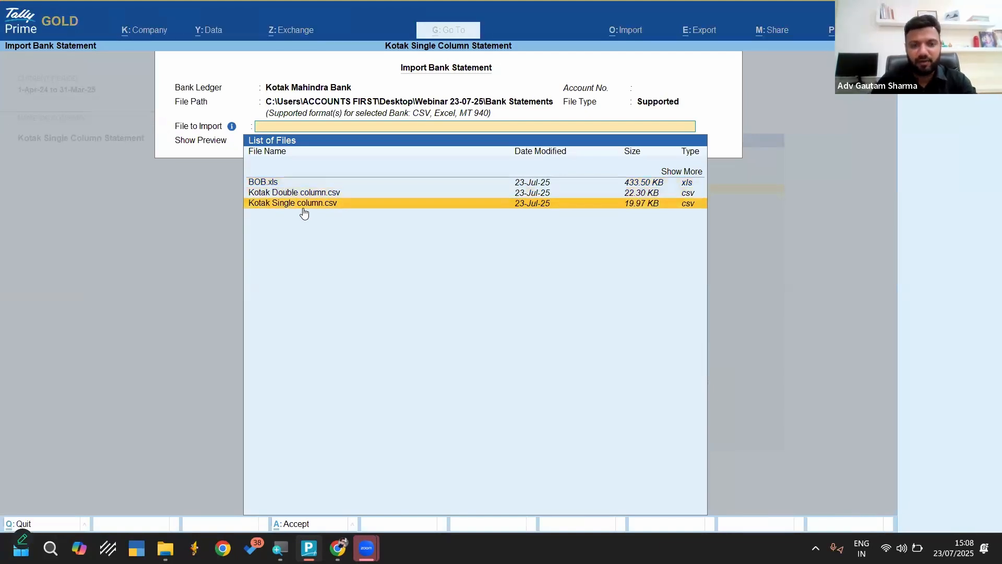
{"action": "key", "text": "Return"}
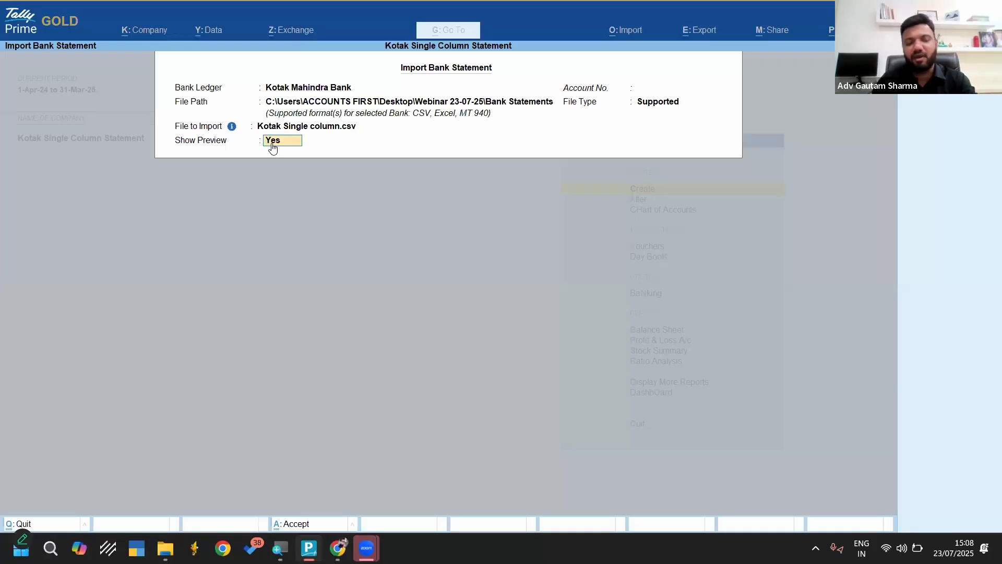
{"action": "key", "text": "Return"}
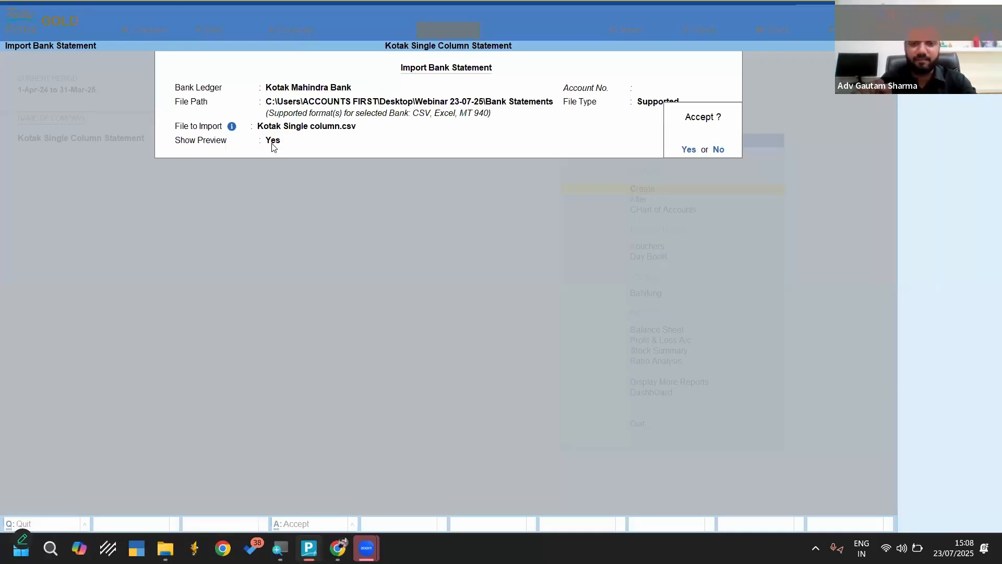
{"action": "key", "text": "Return"}
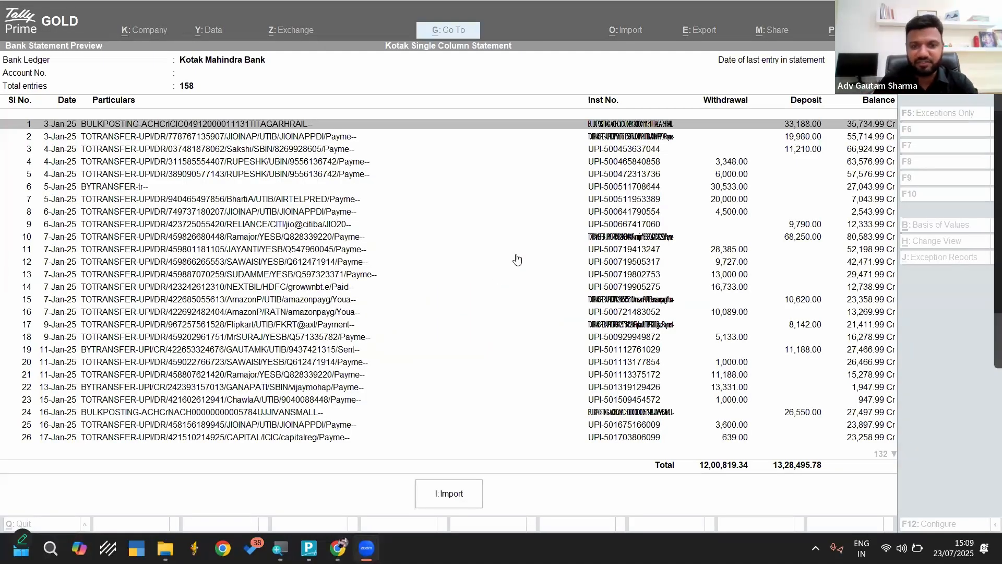
From the statement preview, open the Kotak Mahindra Bank ledger for alteration, check its bank name, and return to the preview
{"action": "left_click", "coordinate": [515, 253]}
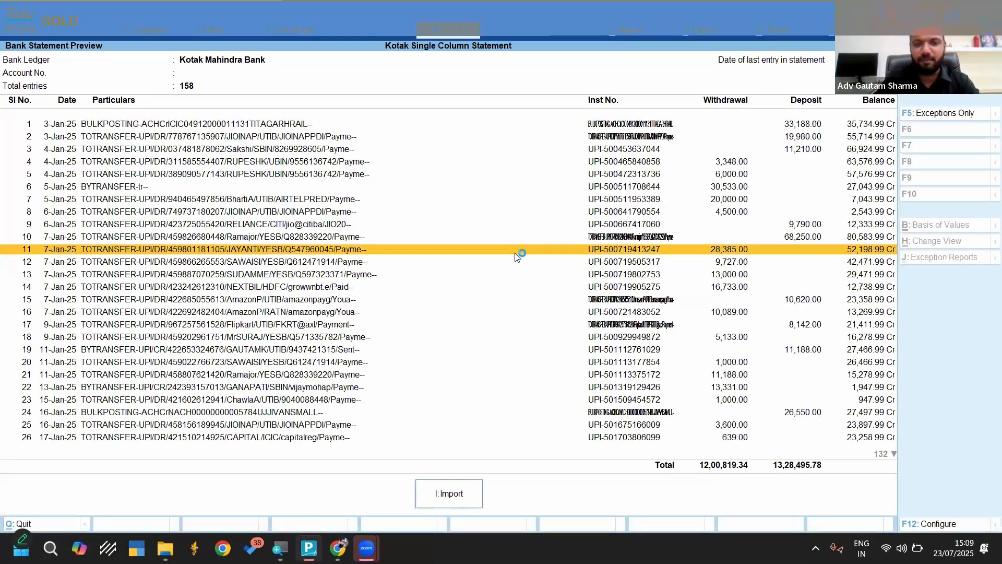
{"action": "key", "text": "alt+g"}
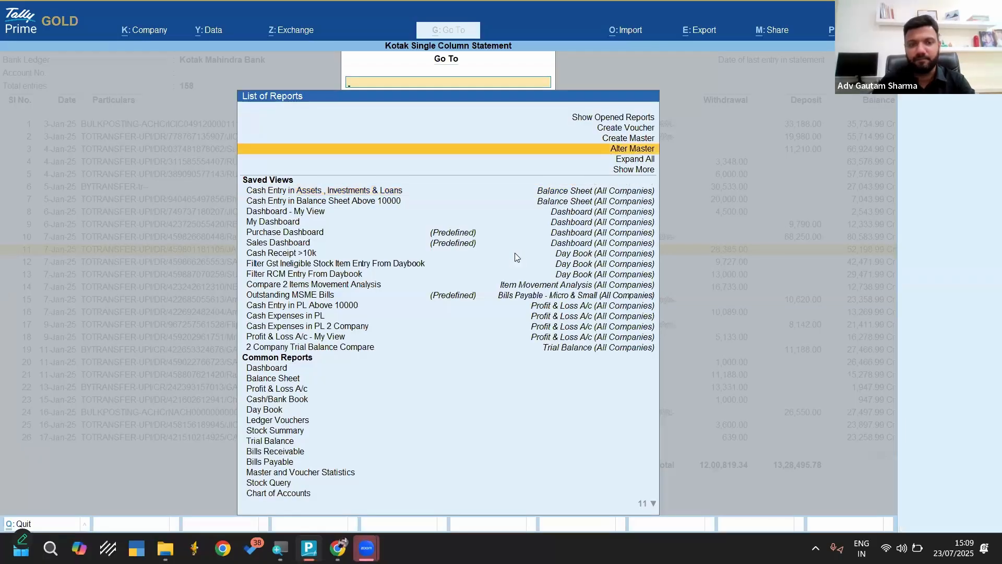
{"action": "key", "text": "Return"}
{"action": "key", "text": "Down"}
{"action": "key", "text": "Return"}
{"action": "key", "text": "Return"}
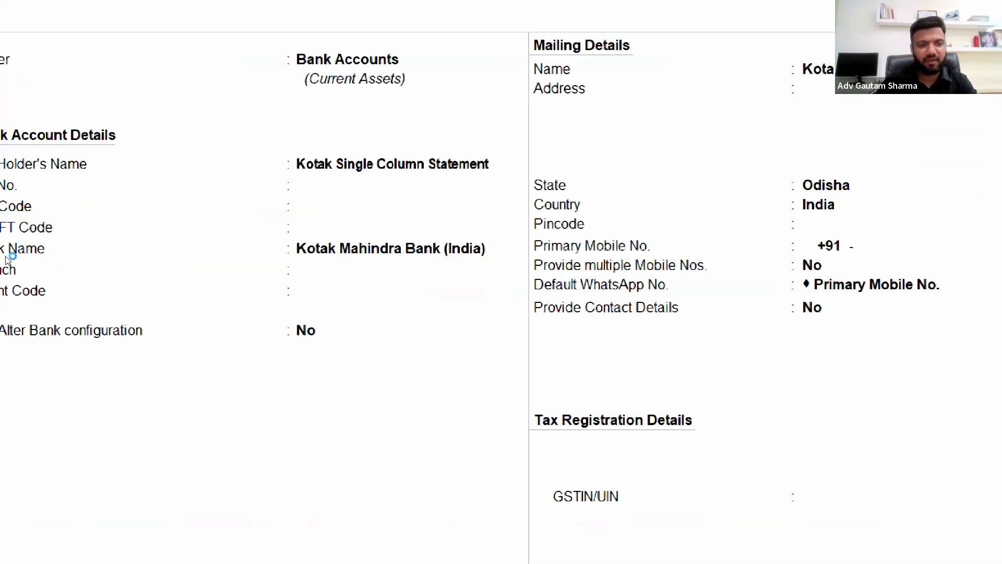
{"action": "left_click", "coordinate": [232, 255]}
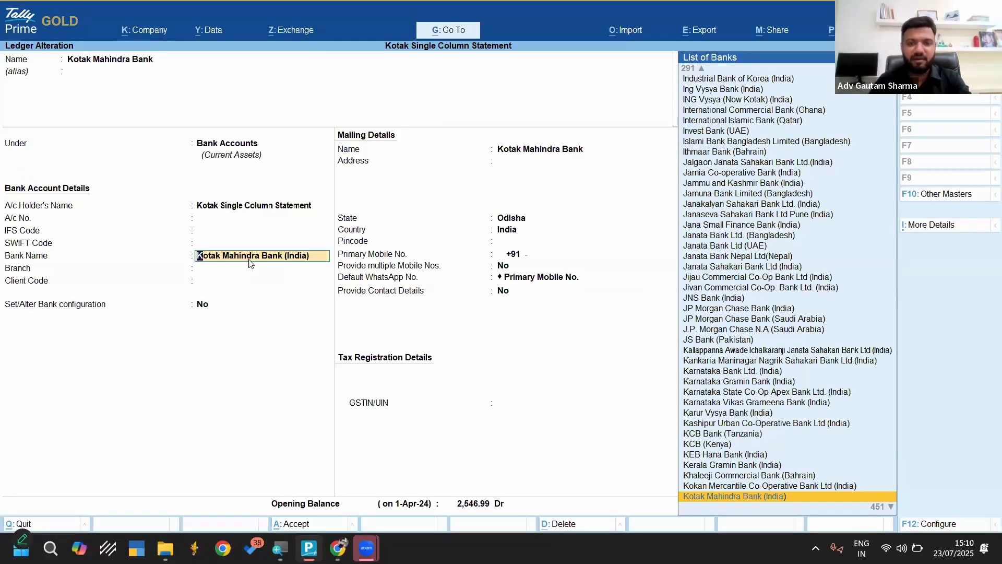
{"action": "key", "text": "Escape"}
{"action": "key", "text": "Escape"}
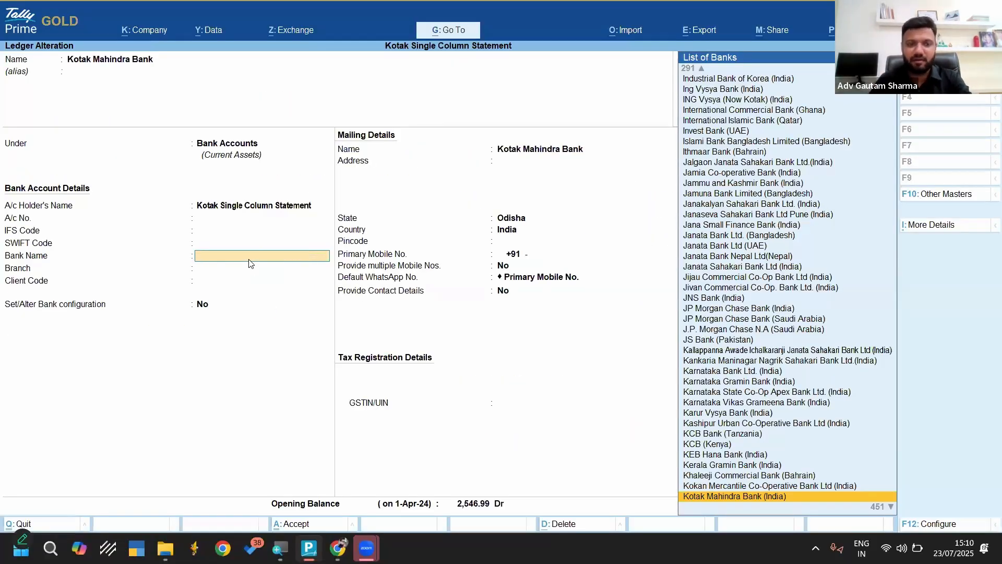
{"action": "key", "text": "y"}
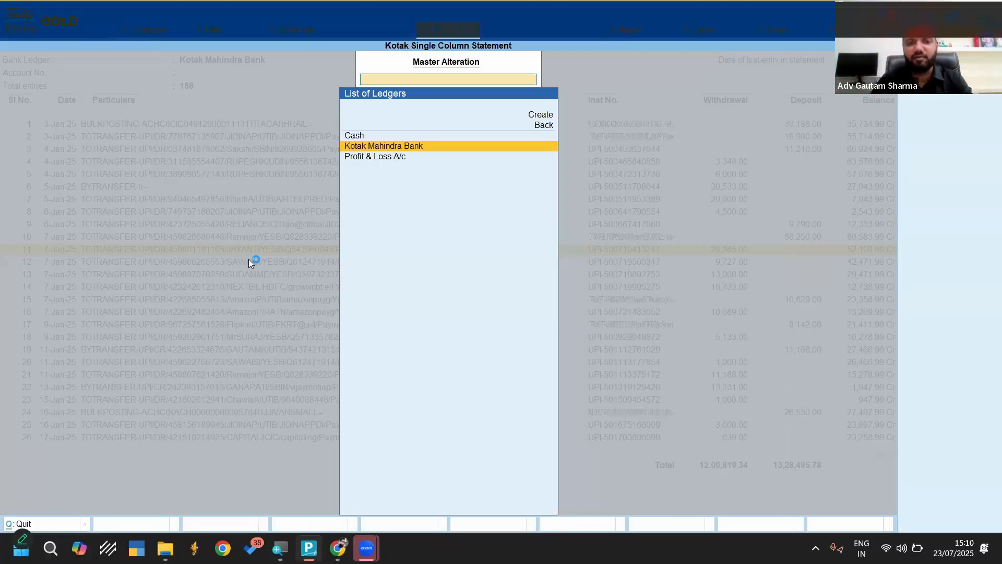
{"action": "key", "text": "BackSpace"}
{"action": "key", "text": "Escape"}
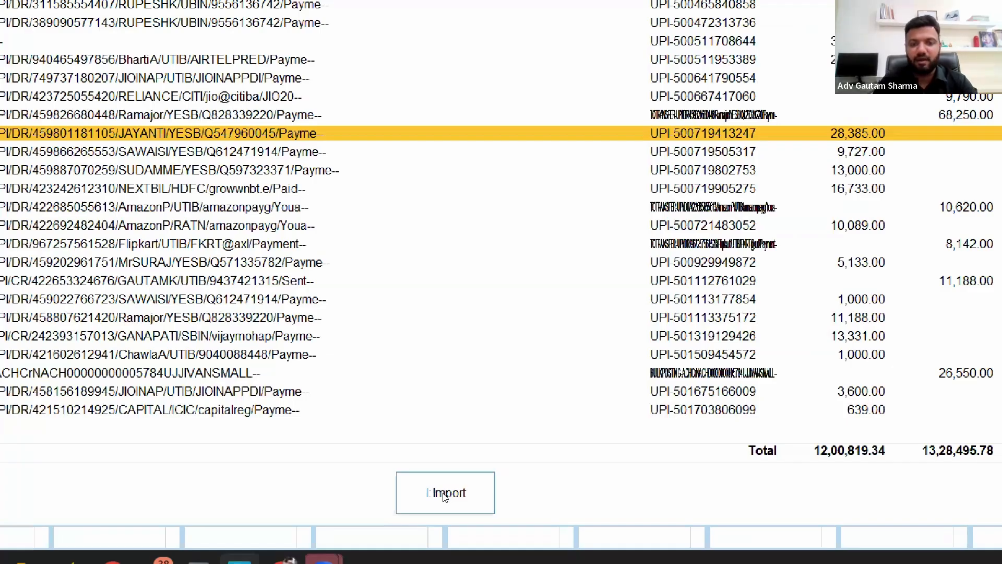
Import the previewed statement and open the Bank Reconciliation Summary to compare the expected bank balance with the statement balance
{"action": "left_click", "coordinate": [444, 494]}
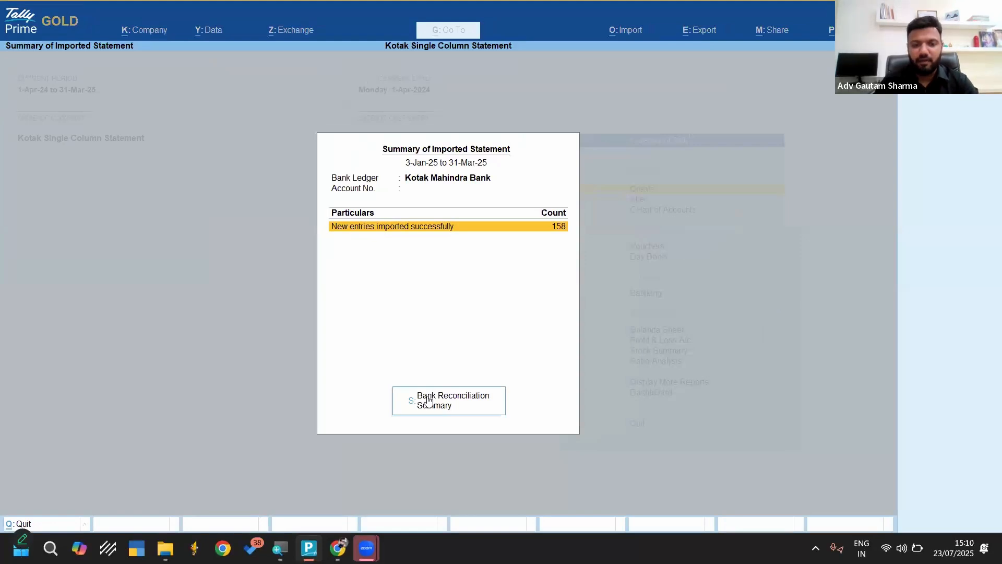
{"action": "left_click", "coordinate": [423, 405]}
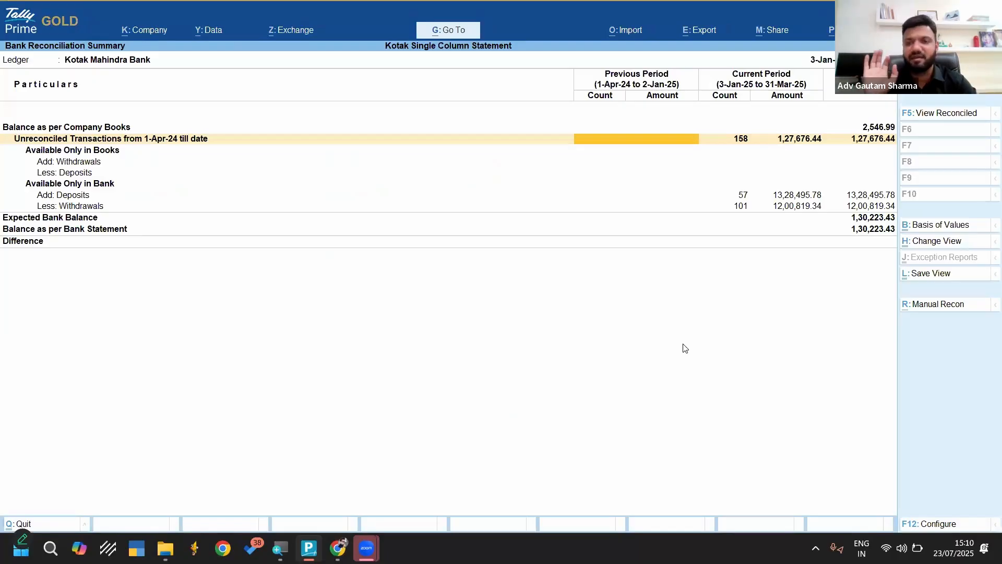
{"action": "key", "text": "Right"}
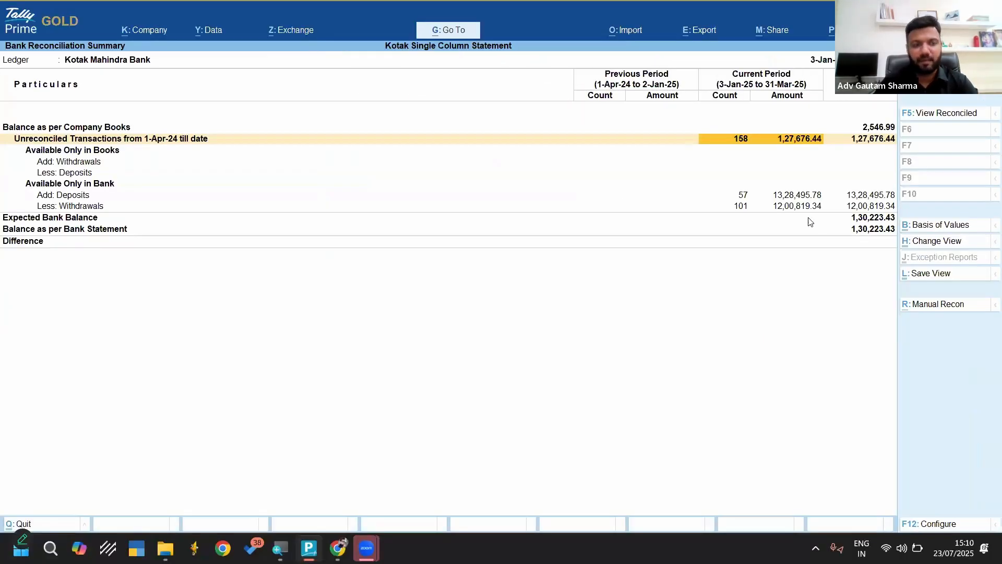
{"action": "key", "text": "Down"}
{"action": "key", "text": "Down"}
{"action": "key", "text": "Down"}
{"action": "key", "text": "Down"}
{"action": "key", "text": "Down"}
{"action": "key", "text": "Down"}
{"action": "key", "text": "Down"}
{"action": "key", "text": "Down"}
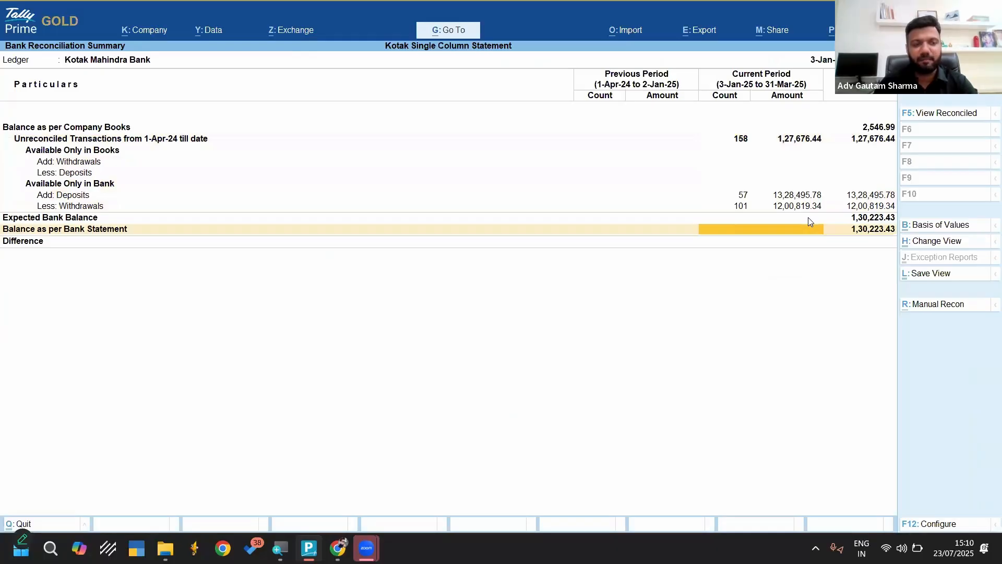
{"action": "key", "text": "Up"}
{"action": "key", "text": "Down"}
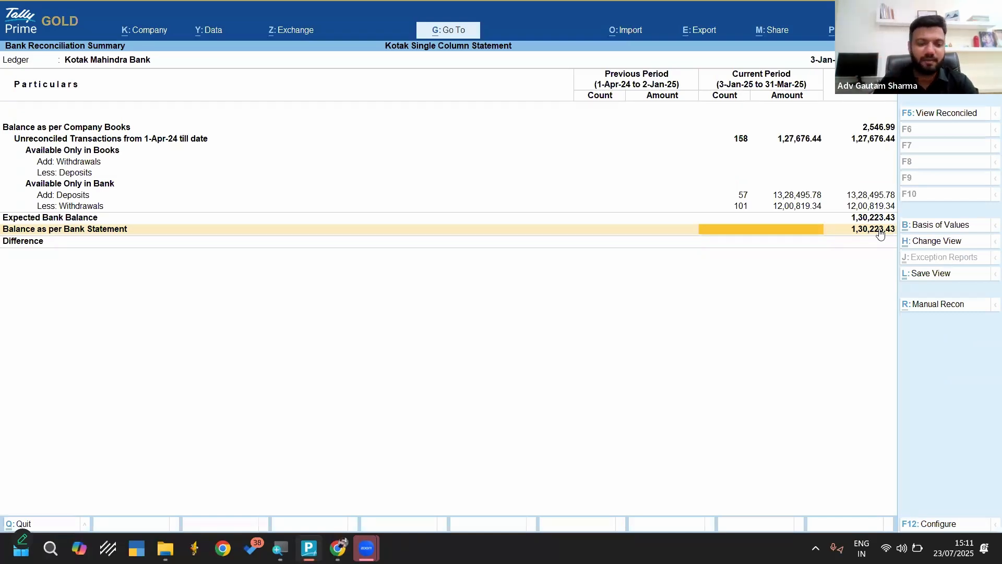
Open Kotak Single column-imp.csv from File Explorer, widen its Date and Balance columns, and check the first 31/03/2025 balance
{"action": "key", "text": "alt+Tab"}
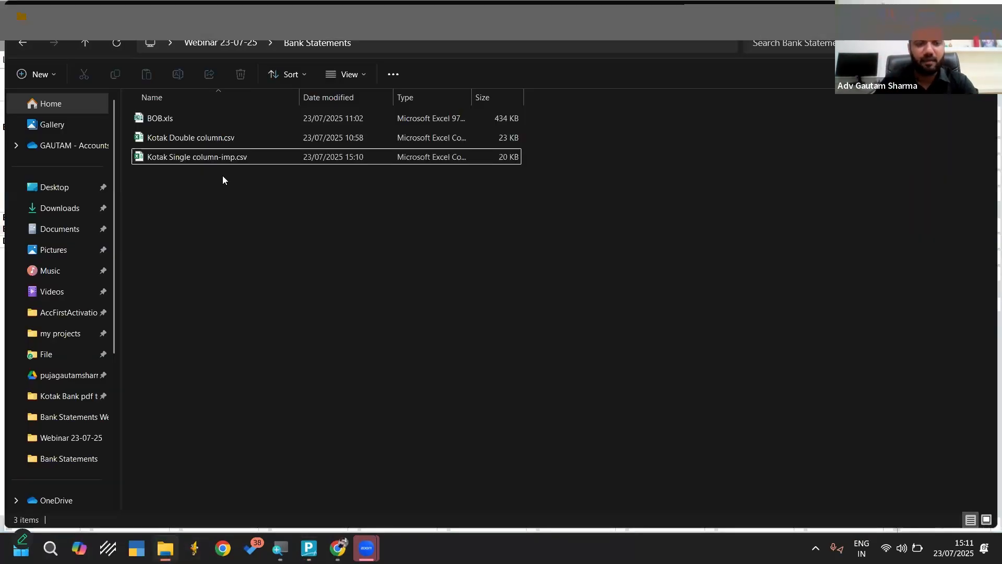
{"action": "double_click", "coordinate": [201, 157]}
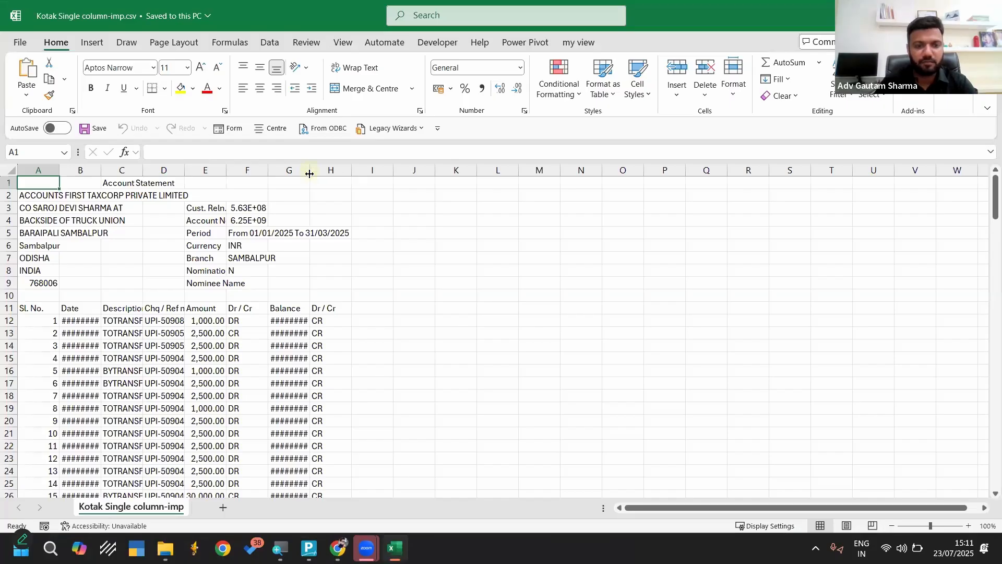
{"action": "left_click_drag", "start_coordinate": [310, 172], "coordinate": [353, 172]}
{"action": "left_click_drag", "start_coordinate": [101, 172], "coordinate": [140, 172]}
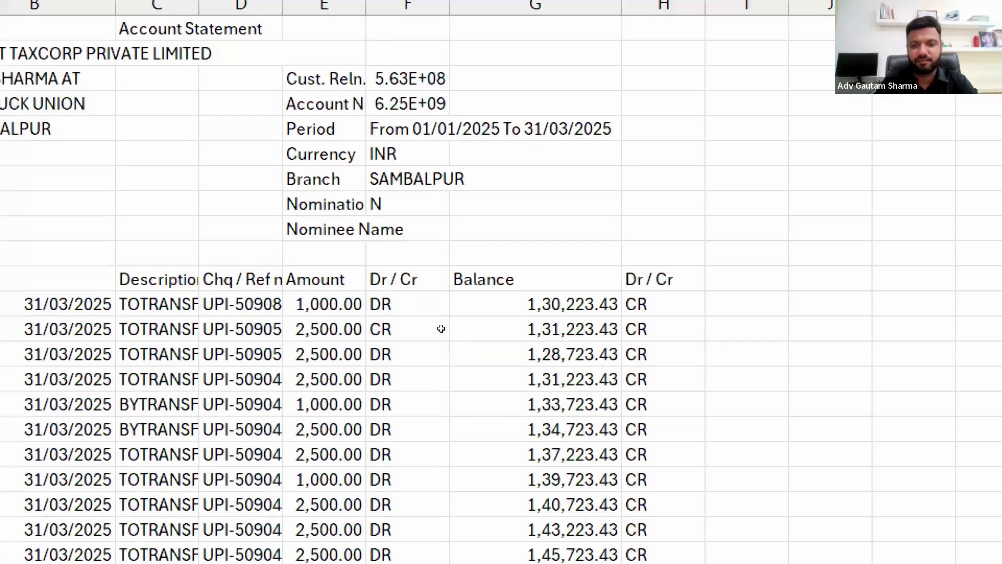
{"action": "left_click", "coordinate": [67, 303]}
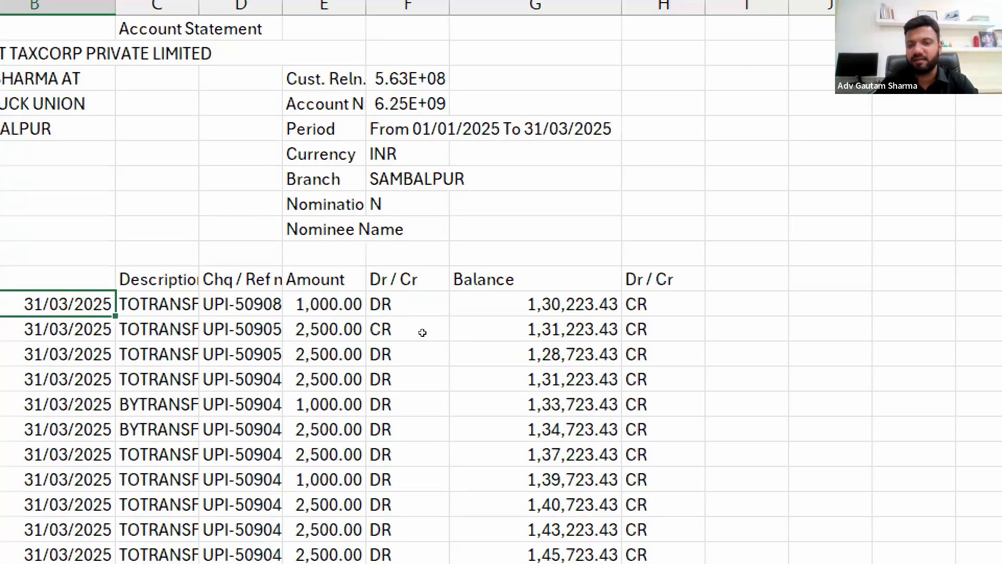
{"action": "key", "text": "Right"}
{"action": "key", "text": "Right"}
{"action": "key", "text": "Right"}
{"action": "key", "text": "Right"}
{"action": "key", "text": "Right"}
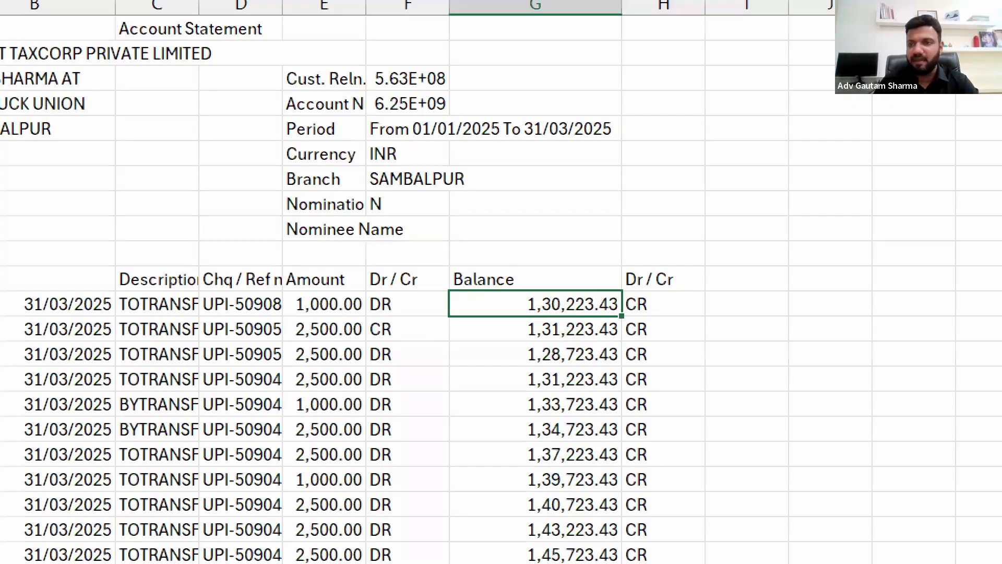
Close the CSV workbook, switch back to TallyPrime, and review the balances and unreconciled transactions in the Bank Reconciliation Summary
{"action": "left_click", "coordinate": [986, 15]}
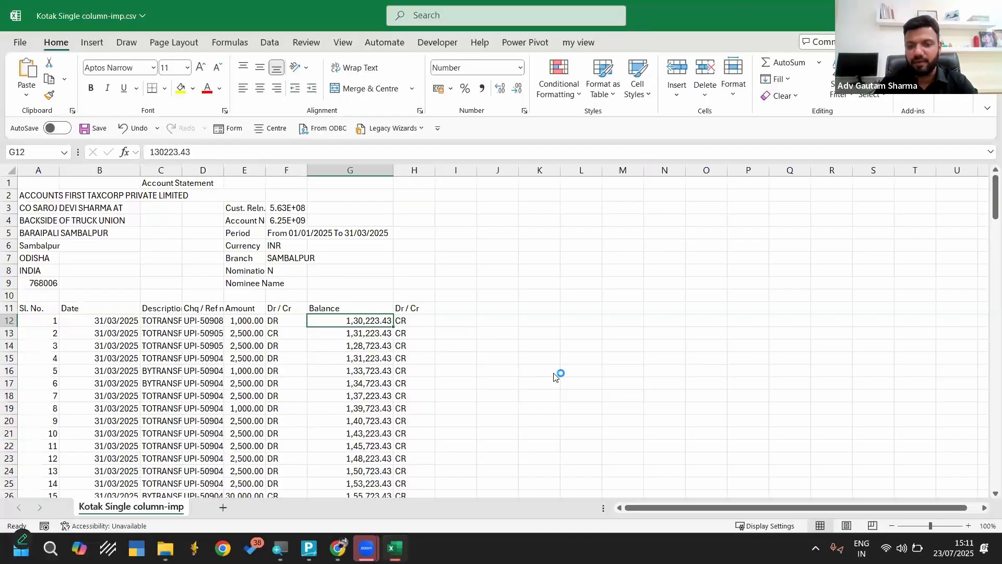
{"action": "left_click", "coordinate": [554, 373]}
{"action": "left_click", "coordinate": [314, 556]}
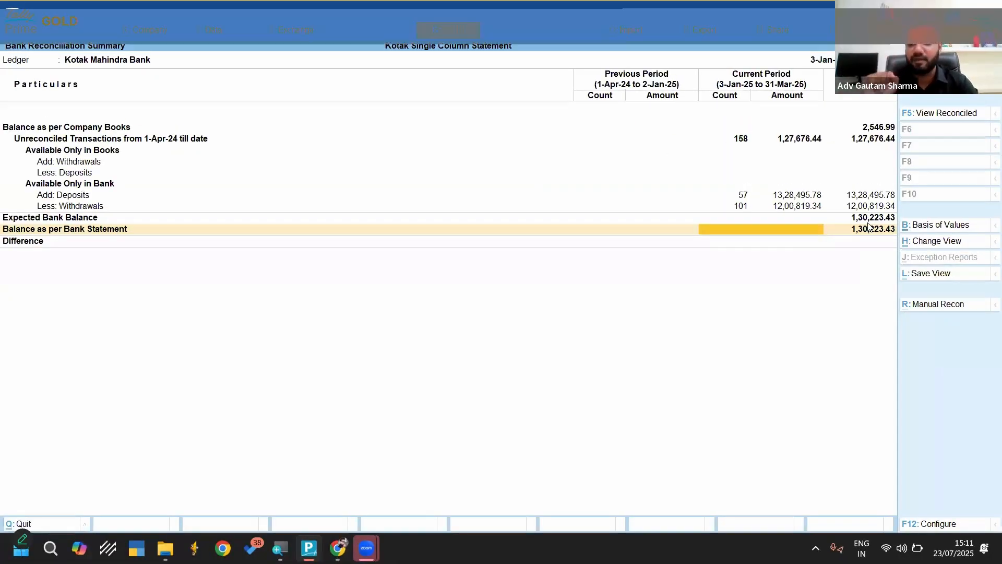
{"action": "key", "text": "Right"}
{"action": "key", "text": "Up"}
{"action": "key", "text": "Up"}
{"action": "key", "text": "Up"}
{"action": "key", "text": "Up"}
{"action": "key", "text": "Up"}
{"action": "key", "text": "Up"}
{"action": "key", "text": "Up"}
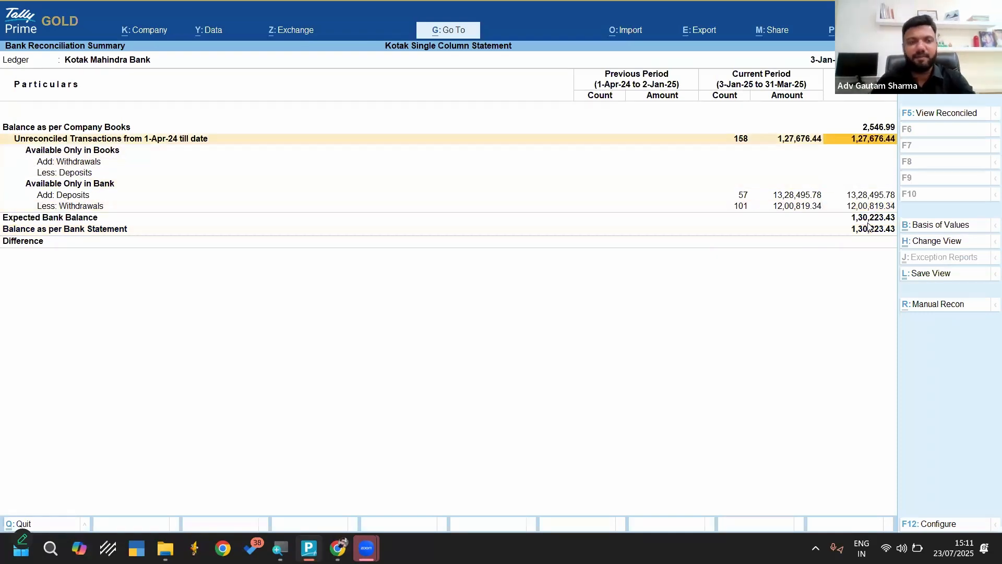
Return to the Gateway of Tally and open the Kotak Mahindra Bank reconciliation summary through Banking Activities
{"action": "key", "text": "Escape"}
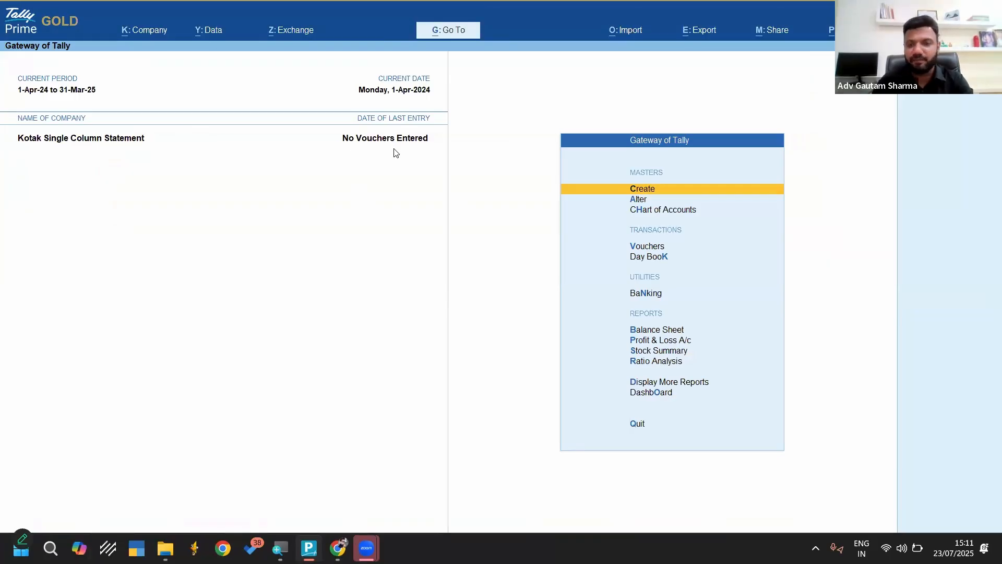
{"action": "key", "text": "Down"}
{"action": "key", "text": "Down"}
{"action": "key", "text": "Down"}
{"action": "key", "text": "Down"}
{"action": "key", "text": "Down"}
{"action": "key", "text": "Return"}
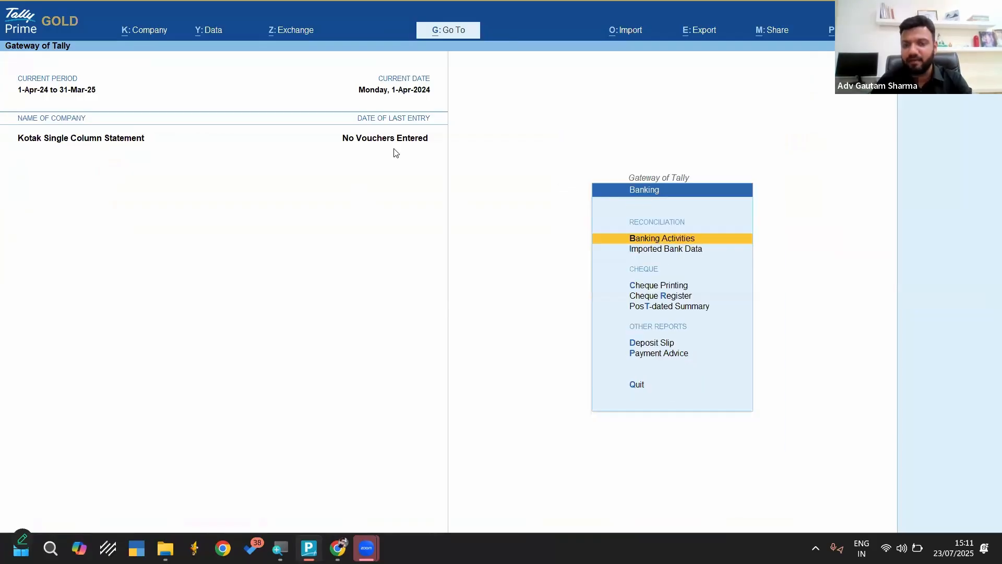
{"action": "key", "text": "Return"}
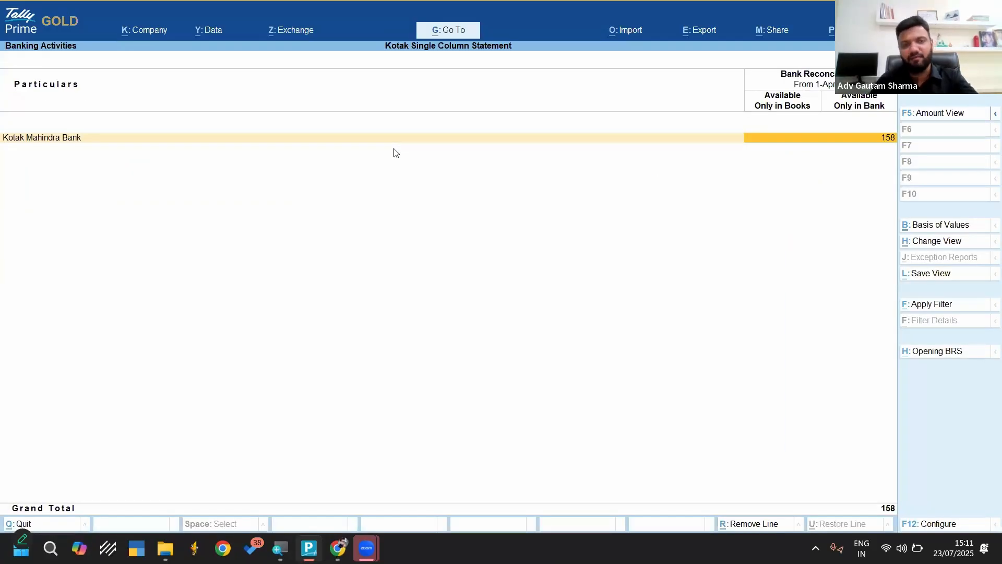
{"action": "key", "text": "Return"}
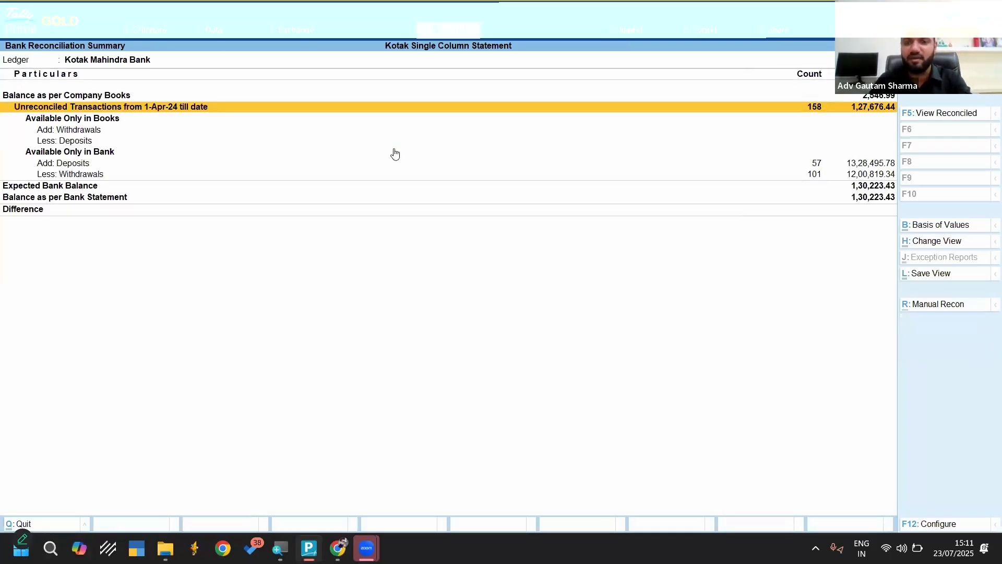
Open the list of transactions available only in bank from the Bank Reconciliation Summary
{"action": "key", "text": "Down"}
{"action": "key", "text": "Down"}
{"action": "key", "text": "Down"}
{"action": "key", "text": "Down"}
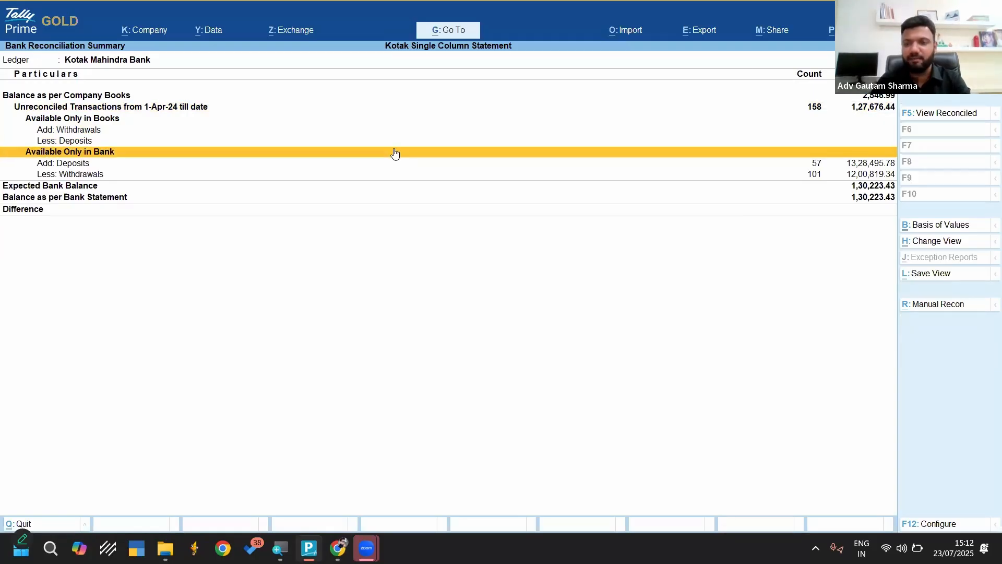
{"action": "key", "text": "Return"}
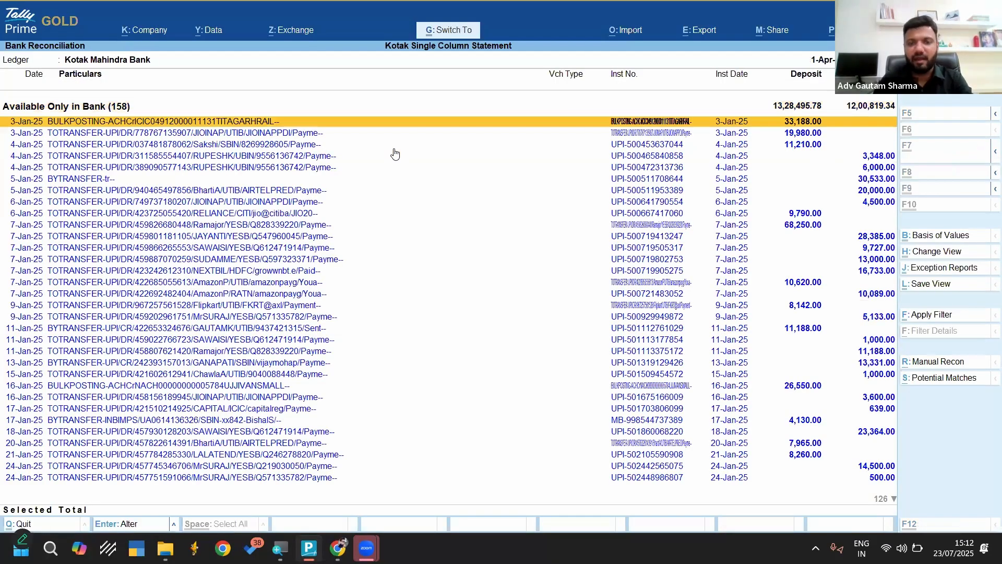
Select all the bank-only transactions and open Multiple Voucher Creation for them
{"action": "key", "text": "shift+Down"}
{"action": "key", "text": "shift+Down"}
{"action": "key", "text": "shift+Down"}
{"action": "key", "text": "shift+Down"}
{"action": "key", "text": "shift+Down"}
{"action": "key", "text": "shift+Down"}
{"action": "key", "text": "shift+Down"}
{"action": "key", "text": "shift+Down"}
{"action": "key", "text": "shift+Down"}
{"action": "key", "text": "shift+Down"}
{"action": "key", "text": "shift+Down"}
{"action": "key", "text": "shift+Down"}
{"action": "key", "text": "shift+Down"}
{"action": "key", "text": "shift+Down"}
{"action": "key", "text": "shift+Down"}
{"action": "key", "text": "shift+Down"}
{"action": "key", "text": "shift+Down"}
{"action": "key", "text": "shift+Down"}
{"action": "key", "text": "shift+Down"}
{"action": "key", "text": "shift+Down"}
{"action": "key", "text": "shift+Down"}
{"action": "key", "text": "shift+Down"}
{"action": "key", "text": "shift+Down"}
{"action": "key", "text": "shift+Down"}
{"action": "key", "text": "shift+Down"}
{"action": "key", "text": "shift+Down"}
{"action": "key", "text": "shift+Down"}
{"action": "key", "text": "shift+Down"}
{"action": "key", "text": "shift+Down"}
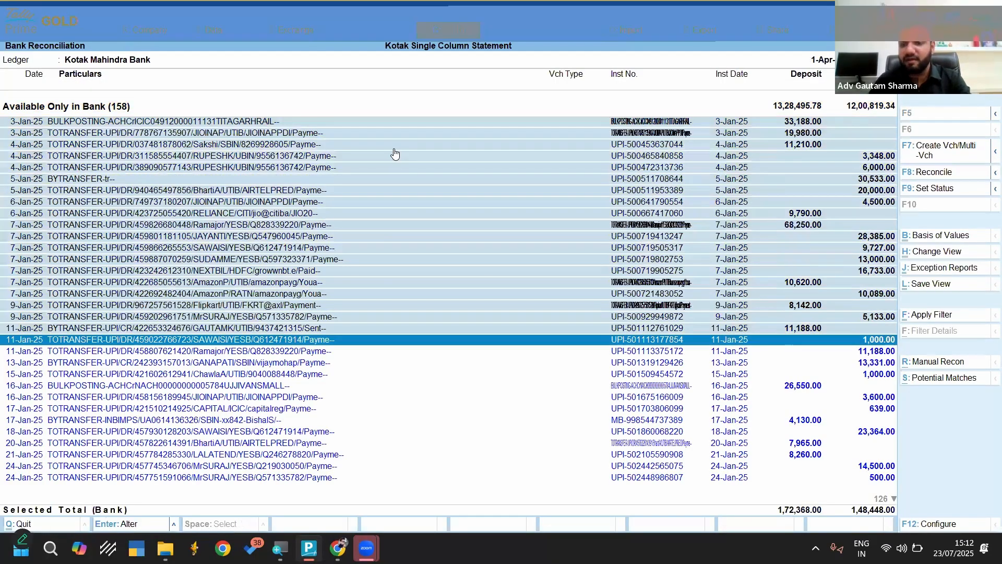
{"action": "key", "text": "shift+Down"}
{"action": "key", "text": "shift+Down"}
{"action": "key", "text": "shift+Down"}
{"action": "key", "text": "shift+Down"}
{"action": "key", "text": "shift+Down"}
{"action": "key", "text": "shift+Down"}
{"action": "key", "text": "shift+Down"}
{"action": "key", "text": "shift+Down"}
{"action": "key", "text": "shift+Down"}
{"action": "key", "text": "shift+Down"}
{"action": "key", "text": "shift+Down"}
{"action": "key", "text": "shift+Down"}
{"action": "key", "text": "shift+Down"}
{"action": "key", "text": "shift+Down"}
{"action": "key", "text": "shift+Down"}
{"action": "key", "text": "shift+Down"}
{"action": "key", "text": "shift+Down"}
{"action": "key", "text": "shift+Down"}
{"action": "key", "text": "shift+Down"}
{"action": "key", "text": "shift+Down"}
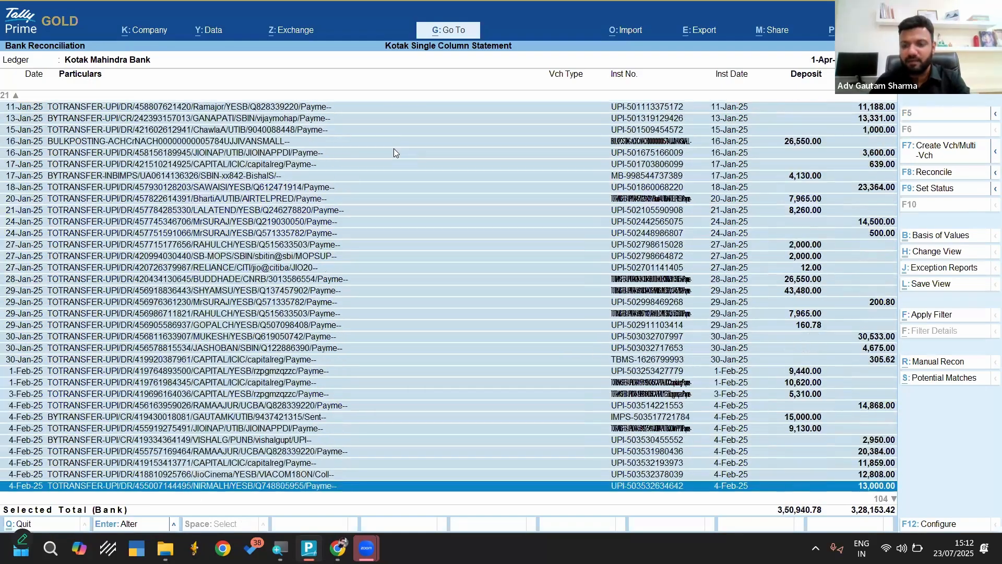
{"action": "key", "text": "shift+Down"}
{"action": "key", "text": "shift+Down"}
{"action": "key", "text": "shift+Down"}
{"action": "key", "text": "shift+Down"}
{"action": "key", "text": "shift+Down"}
{"action": "key", "text": "shift+Down"}
{"action": "key", "text": "shift+Down"}
{"action": "key", "text": "shift+Down"}
{"action": "key", "text": "shift+Down"}
{"action": "key", "text": "shift+Down"}
{"action": "key", "text": "shift+Down"}
{"action": "key", "text": "shift+Down"}
{"action": "key", "text": "shift+Down"}
{"action": "key", "text": "shift+Down"}
{"action": "key", "text": "shift+Down"}
{"action": "key", "text": "shift+Down"}
{"action": "key", "text": "shift+Down"}
{"action": "key", "text": "shift+Down"}
{"action": "key", "text": "shift+Down"}
{"action": "key", "text": "shift+Down"}
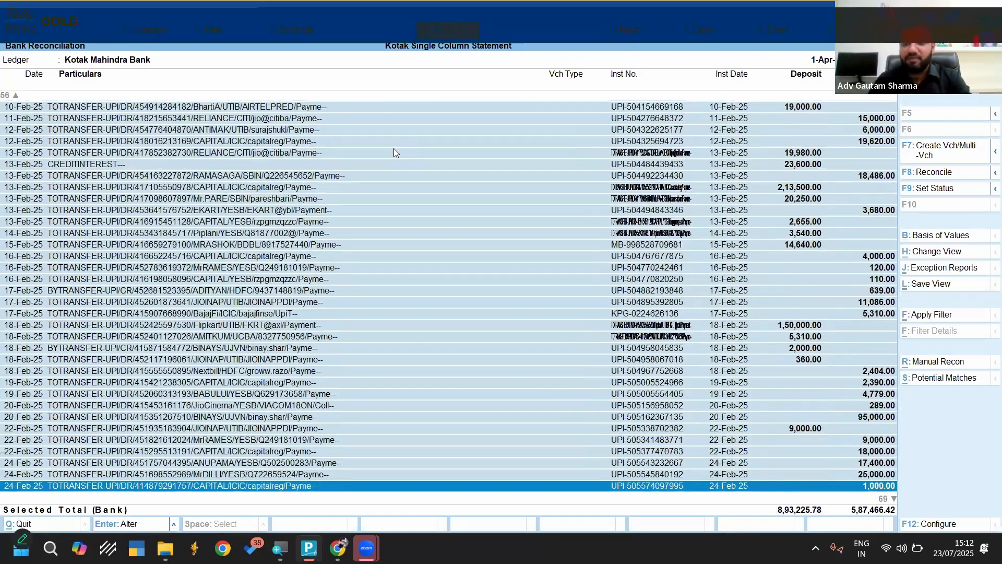
{"action": "key", "text": "shift+Down"}
{"action": "key", "text": "shift+Down"}
{"action": "key", "text": "shift+Down"}
{"action": "key", "text": "shift+Down"}
{"action": "key", "text": "shift+Down"}
{"action": "key", "text": "shift+Down"}
{"action": "key", "text": "shift+Down"}
{"action": "key", "text": "shift+Down"}
{"action": "key", "text": "shift+Down"}
{"action": "key", "text": "shift+Down"}
{"action": "key", "text": "shift+Down"}
{"action": "key", "text": "shift+Down"}
{"action": "key", "text": "shift+Down"}
{"action": "key", "text": "shift+Down"}
{"action": "key", "text": "shift+Down"}
{"action": "key", "text": "shift+Down"}
{"action": "key", "text": "shift+Down"}
{"action": "key", "text": "shift+Down"}
{"action": "key", "text": "shift+Down"}
{"action": "key", "text": "shift+Down"}
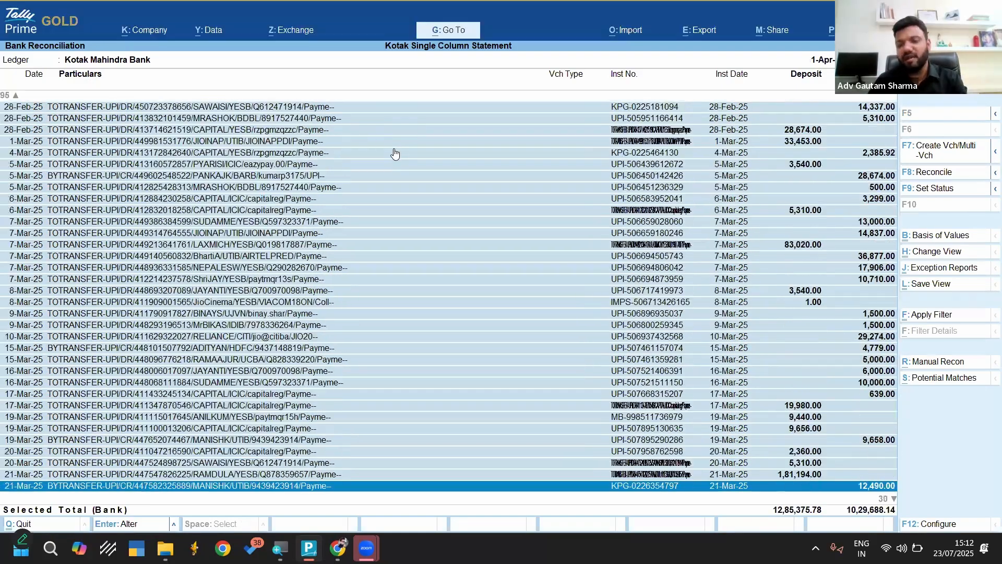
{"action": "key", "text": "shift+Down"}
{"action": "key", "text": "shift+Down"}
{"action": "key", "text": "shift+Down"}
{"action": "key", "text": "shift+Down"}
{"action": "key", "text": "shift+Down"}
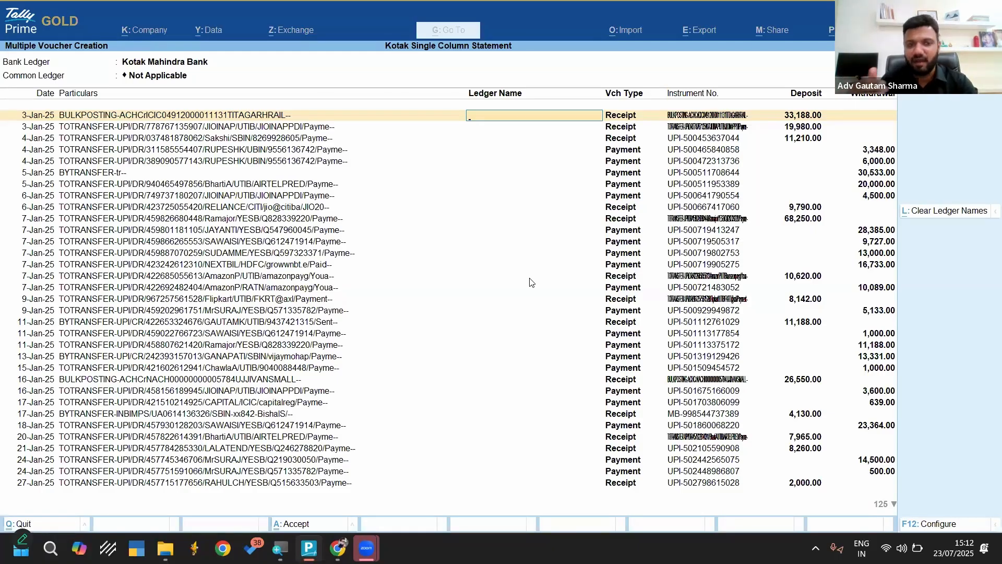
Quit Multiple Voucher Creation without assigning ledgers and clear the selection of all transactions
{"action": "key", "text": "Escape"}
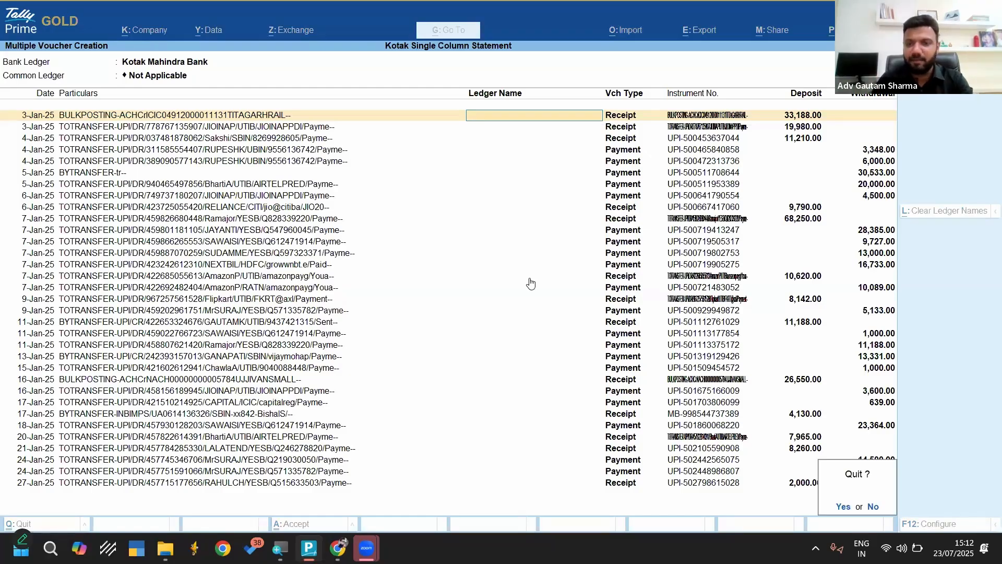
{"action": "key", "text": "y"}
{"action": "key", "text": "ctrl+space"}
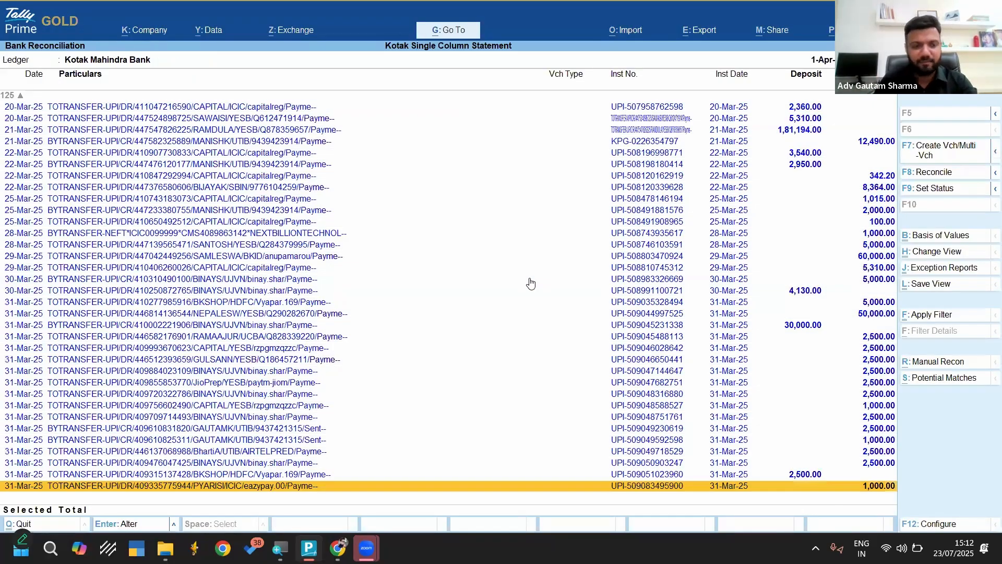
Apply a basic filter on External Data for the first name of the payee in the 4-Jan-25 UPI transfers
{"action": "key", "text": "Up"}
{"action": "key", "text": "Page_Up"}
{"action": "key", "text": "Page_Up"}
{"action": "key", "text": "Page_Up"}
{"action": "key", "text": "Page_Up"}
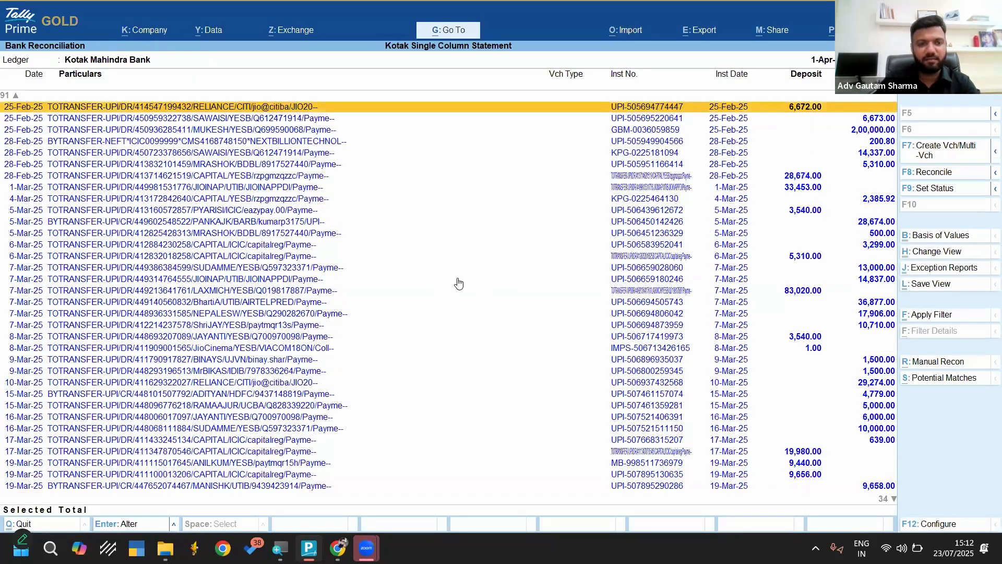
{"action": "key", "text": "Page_Up"}
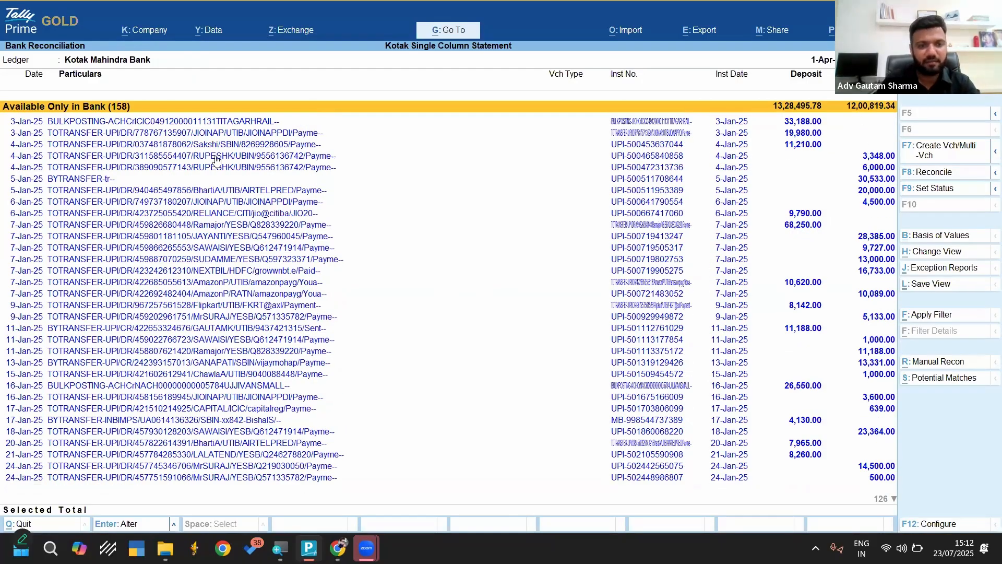
{"action": "left_click", "coordinate": [212, 158]}
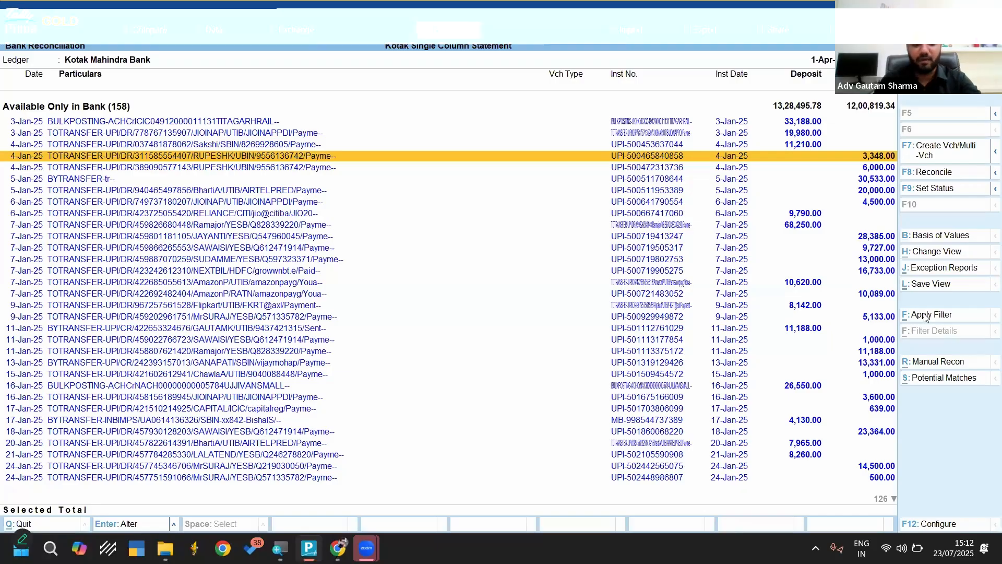
{"action": "left_click", "coordinate": [926, 314]}
{"action": "type", "text": "Rupesh"}
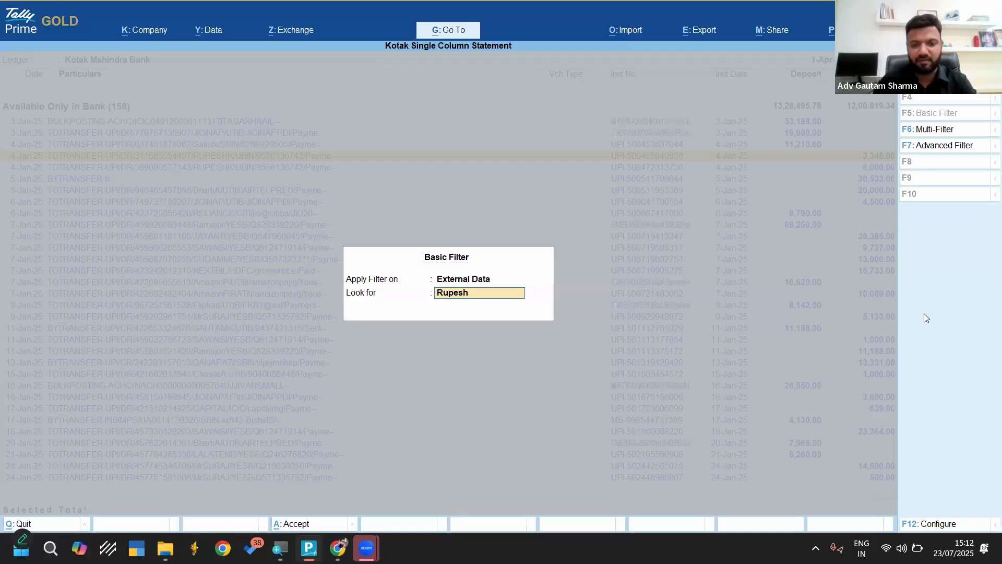
{"action": "key", "text": "Return"}
{"action": "key", "text": "Down"}
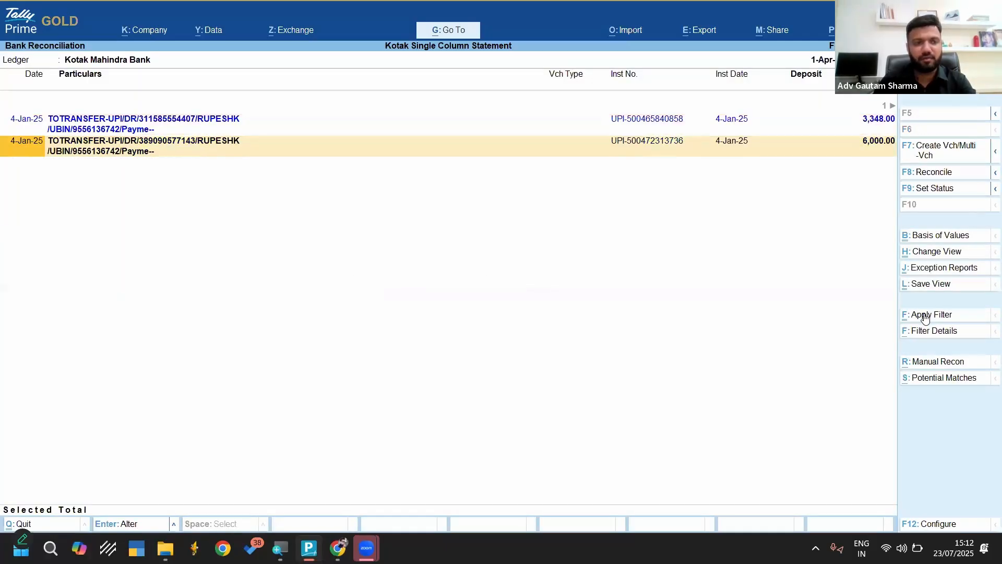
Select both filtered 4-Jan-25 payments and open Multiple Voucher Creation for them
{"action": "key", "text": "Up"}
{"action": "key", "text": "Down"}
{"action": "key", "text": "Up"}
{"action": "key", "text": "Down"}
{"action": "key", "text": "Up"}
{"action": "key", "text": "Down"}
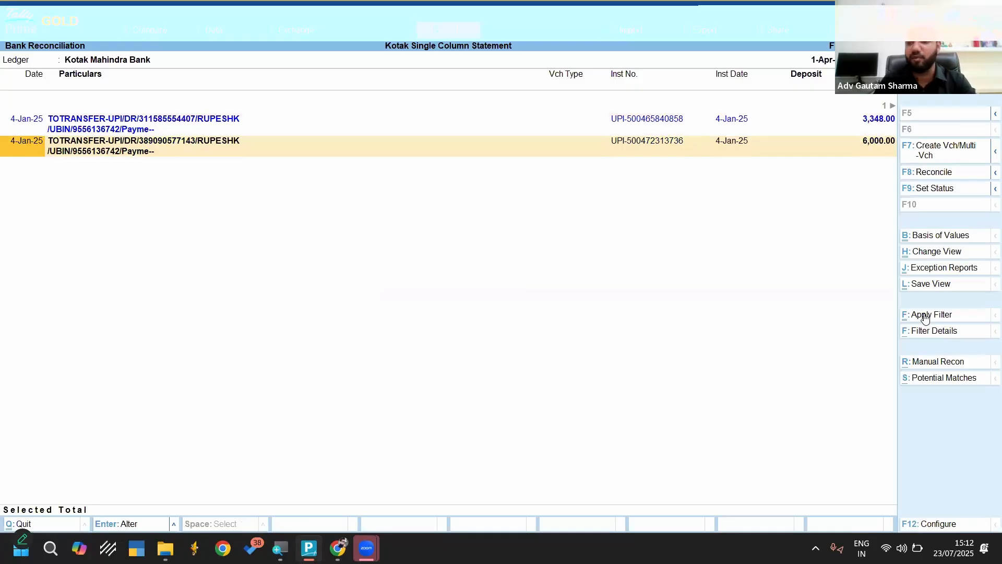
{"action": "key", "text": "space"}
{"action": "key", "text": "Up"}
{"action": "key", "text": "space"}
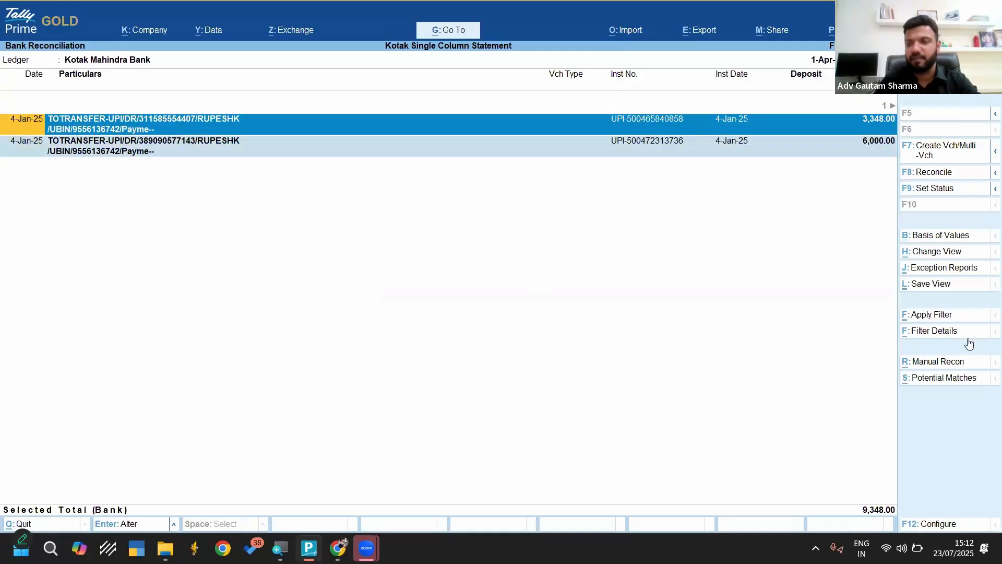
{"action": "left_click", "coordinate": [928, 153]}
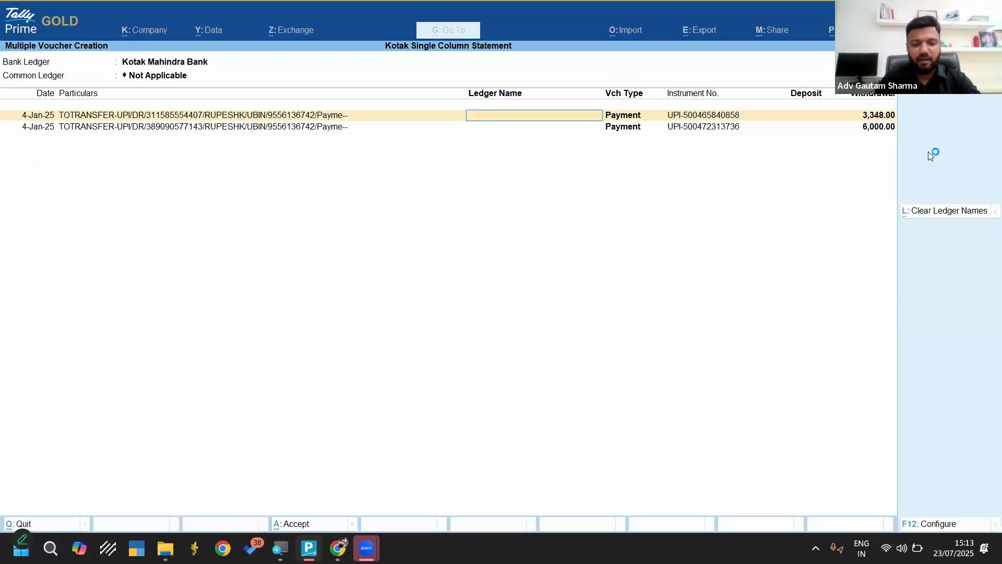
Start a new ledger from the first payment's ledger name and name it with the payee's first name
{"action": "type", "text": "r"}
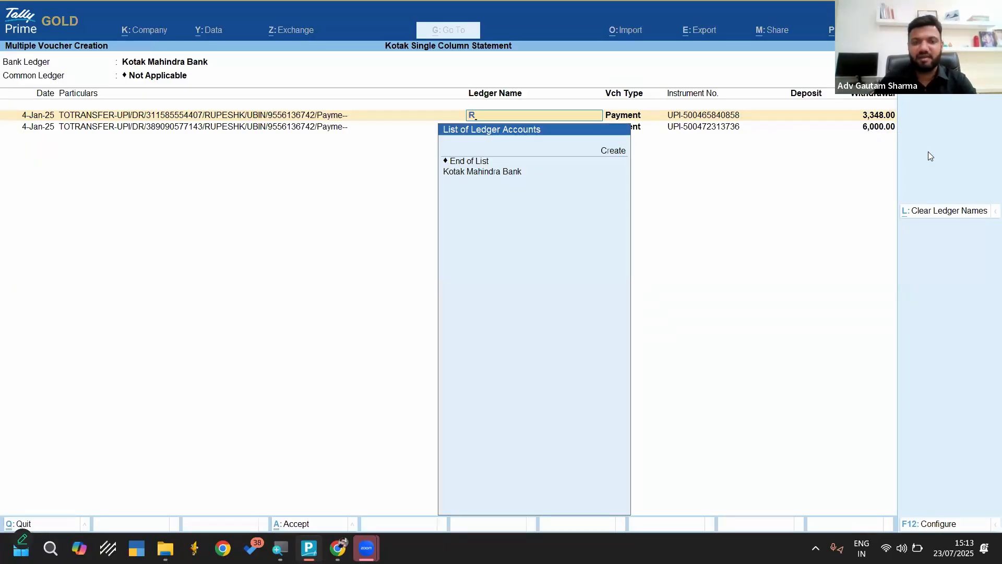
{"action": "key", "text": "Down"}
{"action": "key", "text": "Up"}
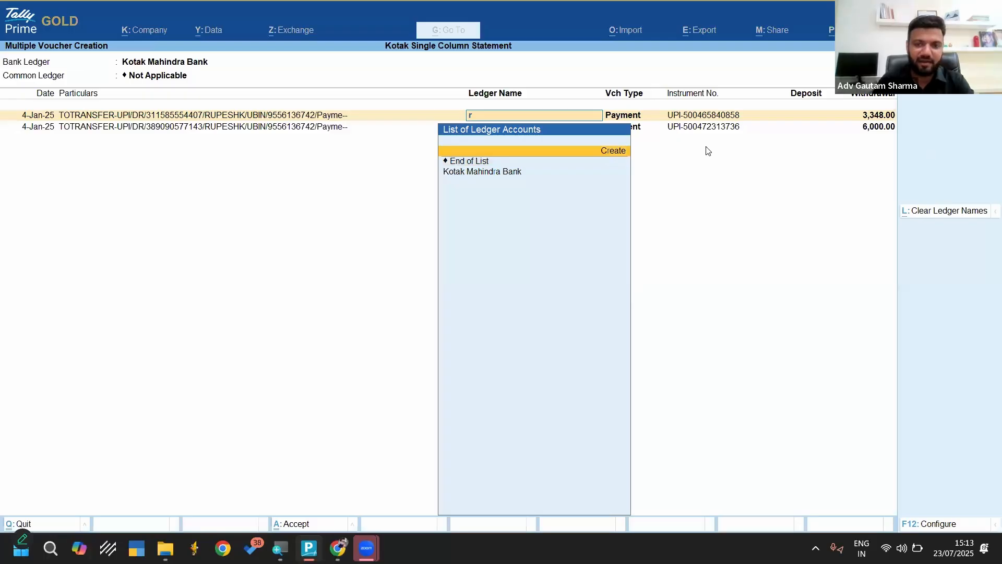
{"action": "key", "text": "BackSpace"}
{"action": "key", "text": "alt+c"}
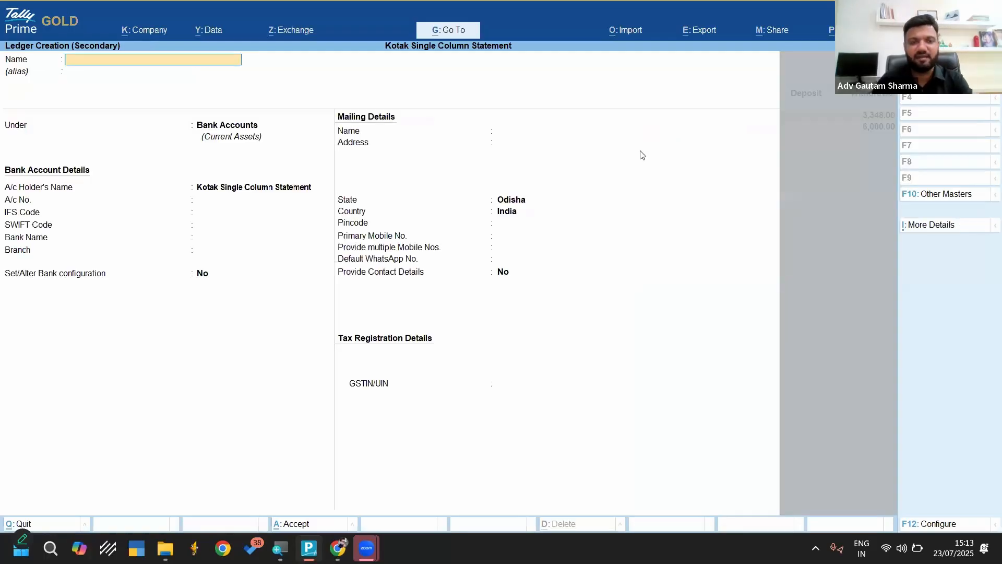
{"action": "type", "text": "Ru"}
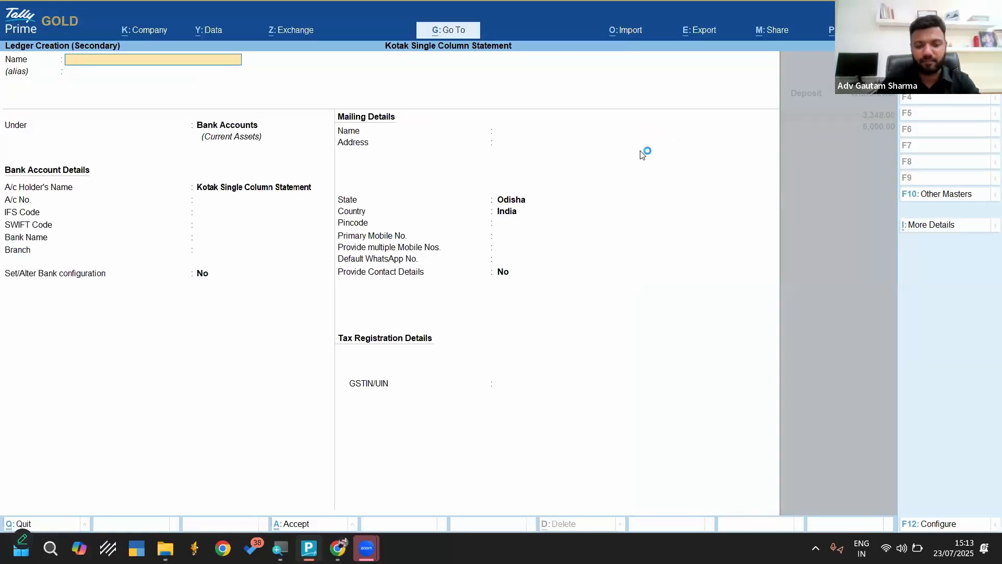
{"action": "type", "text": "pesh A/c"}
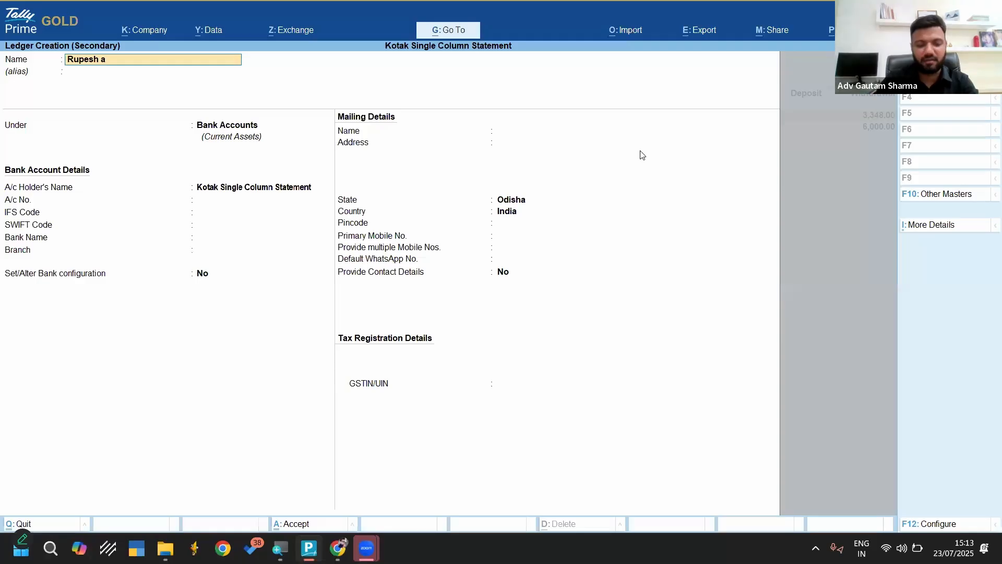
{"action": "key", "text": "Return"}
{"action": "key", "text": "Return"}
{"action": "key", "text": "BackSpace"}
{"action": "key", "text": "BackSpace"}
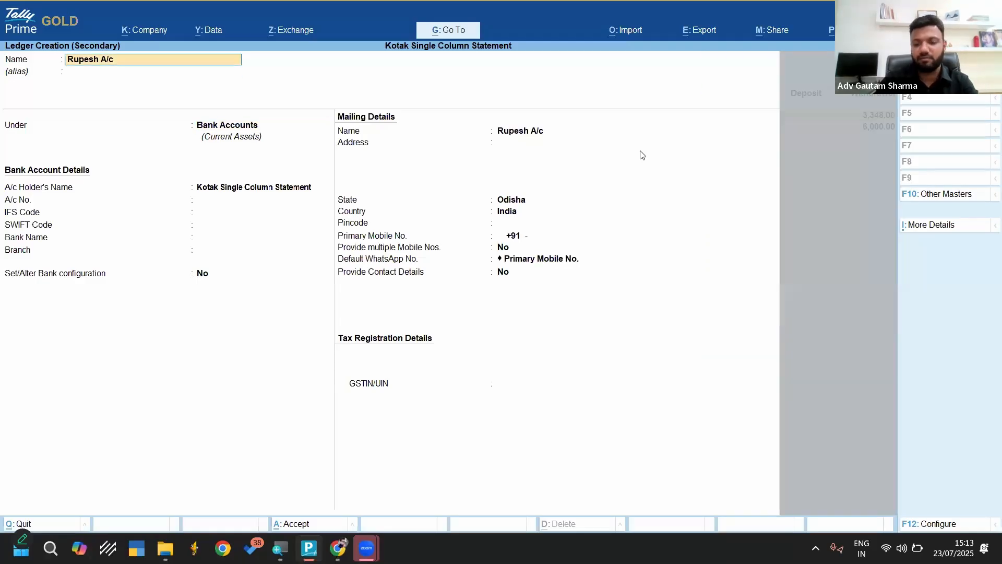
{"action": "key", "text": "Return"}
{"action": "key", "text": "Return"}
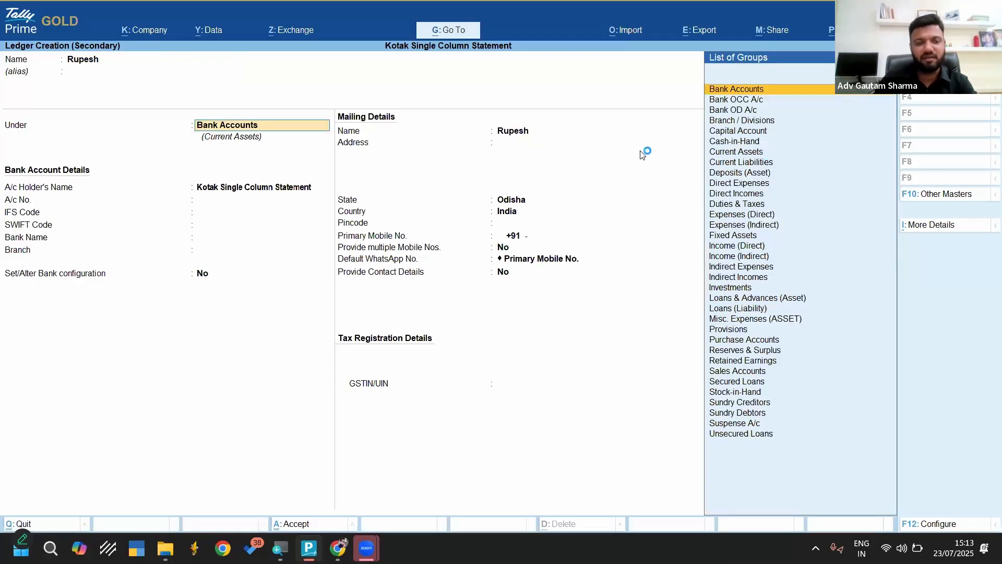
Place the new payee ledger under Sundry Creditors and save it
{"action": "type", "text": "Cred"}
{"action": "key", "text": "Return"}
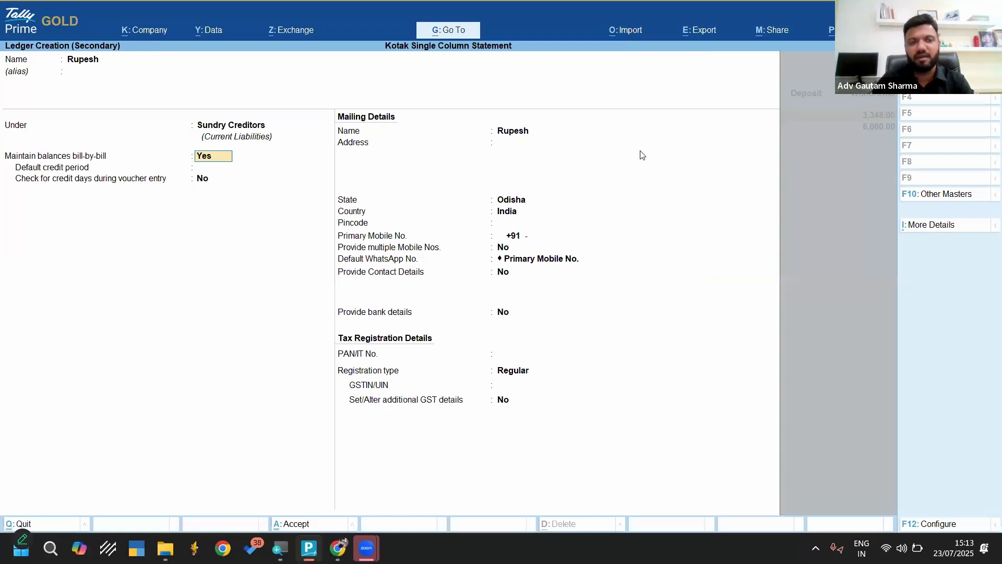
{"action": "key", "text": "ctrl+a"}
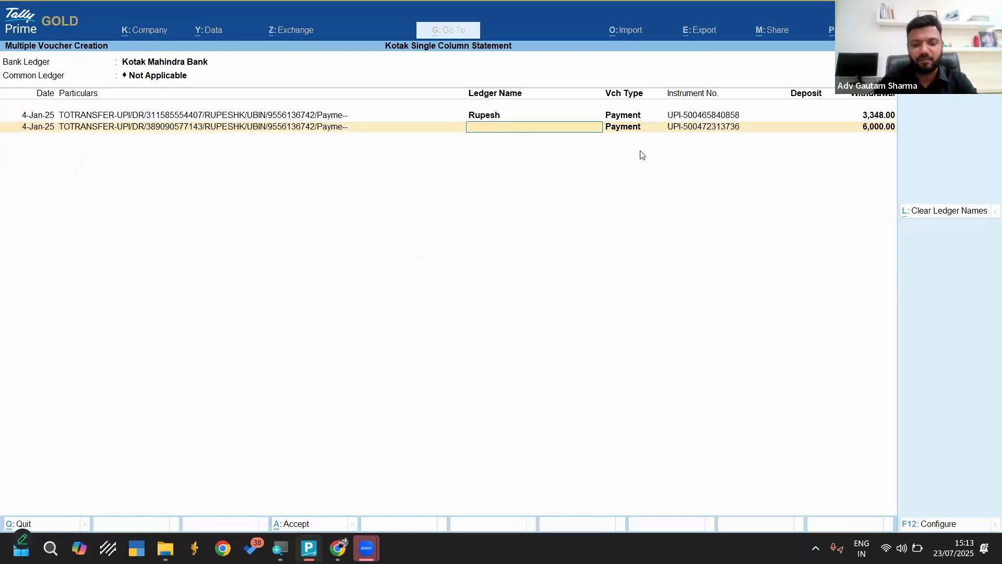
Assign the payee's ledger to the second payment, and mark both created payment vouchers as regular and reconciled
{"action": "type", "text": "Rup"}
{"action": "key", "text": "Return"}
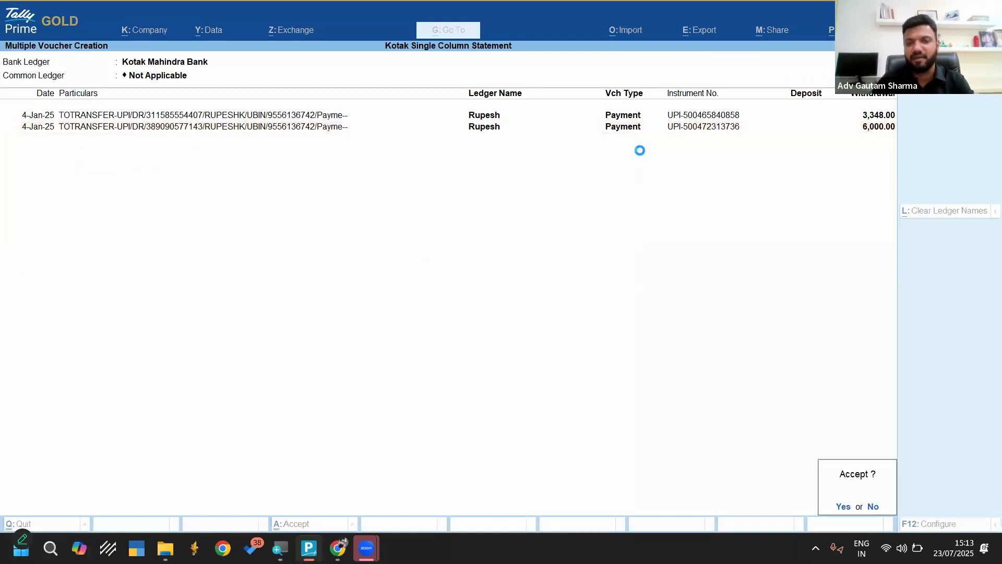
{"action": "key", "text": "y"}
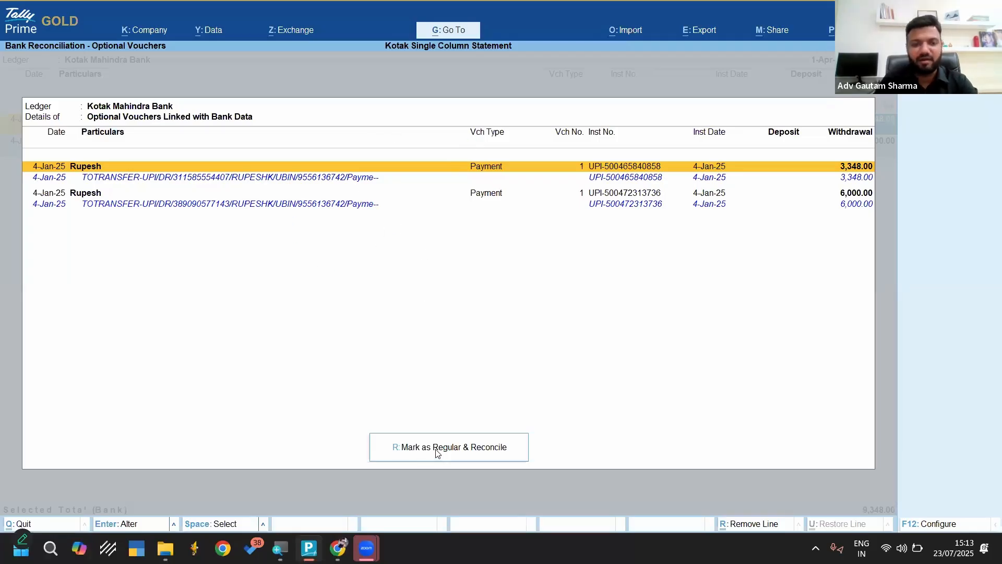
{"action": "left_click", "coordinate": [480, 447]}
{"action": "key", "text": "Return"}
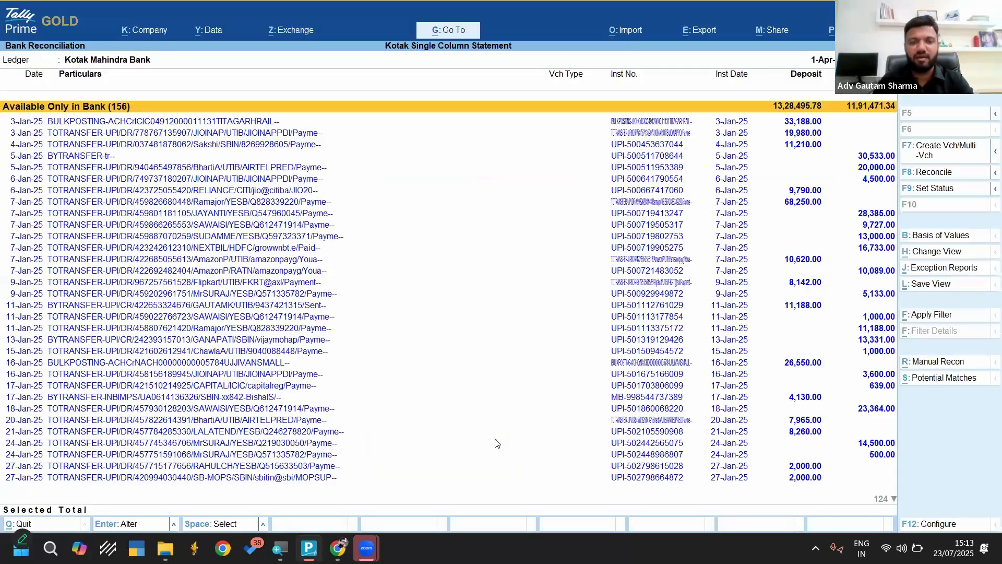
Open the Day Book, inspect the first payment voucher's ledger, amount and narration, and return to the Gateway of Tally
{"action": "key", "text": "Escape"}
{"action": "key", "text": "Escape"}
{"action": "key", "text": "Escape"}
{"action": "key", "text": "k"}
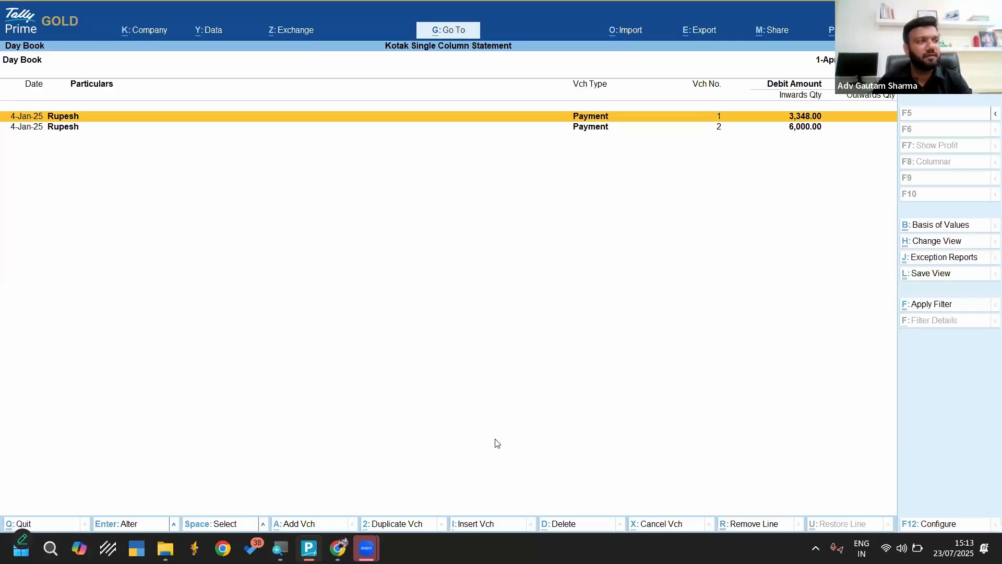
{"action": "key", "text": "Return"}
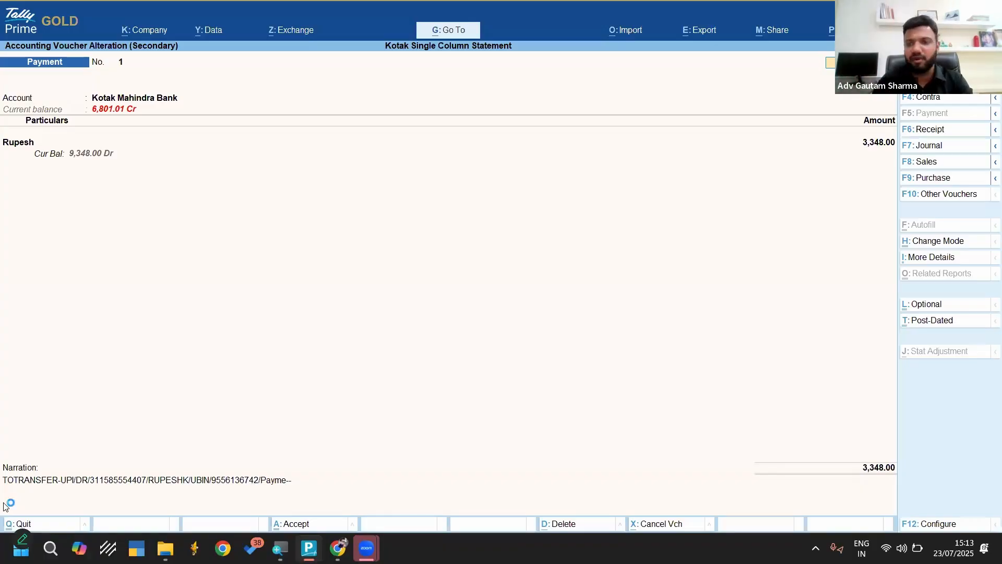
{"action": "key", "text": "Escape"}
{"action": "key", "text": "Escape"}
{"action": "key", "text": "Escape"}
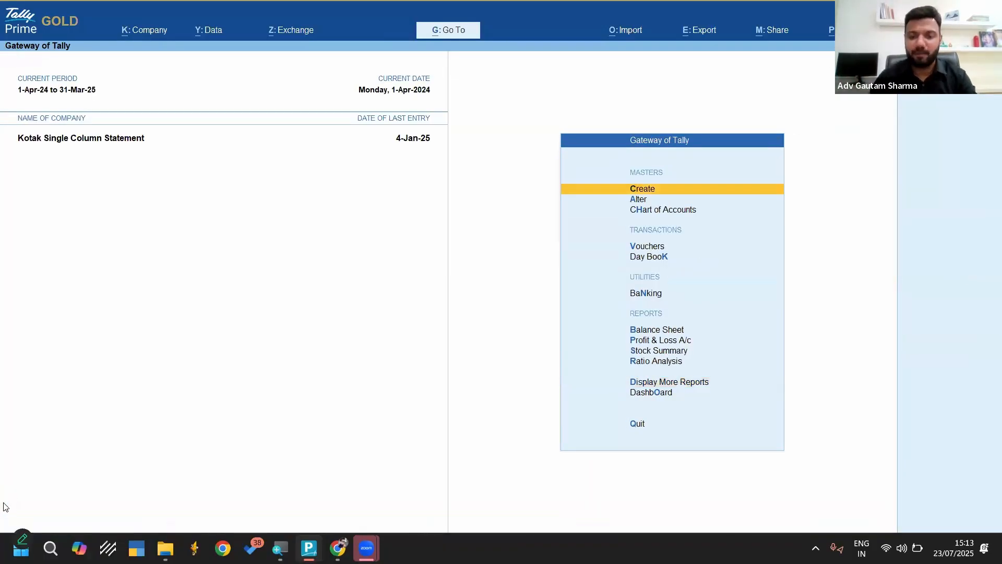
Open Banking Activities and go into the Kotak Mahindra Bank transactions available only in bank
{"action": "key", "text": "Down"}
{"action": "key", "text": "Down"}
{"action": "key", "text": "Down"}
{"action": "key", "text": "Down"}
{"action": "key", "text": "Down"}
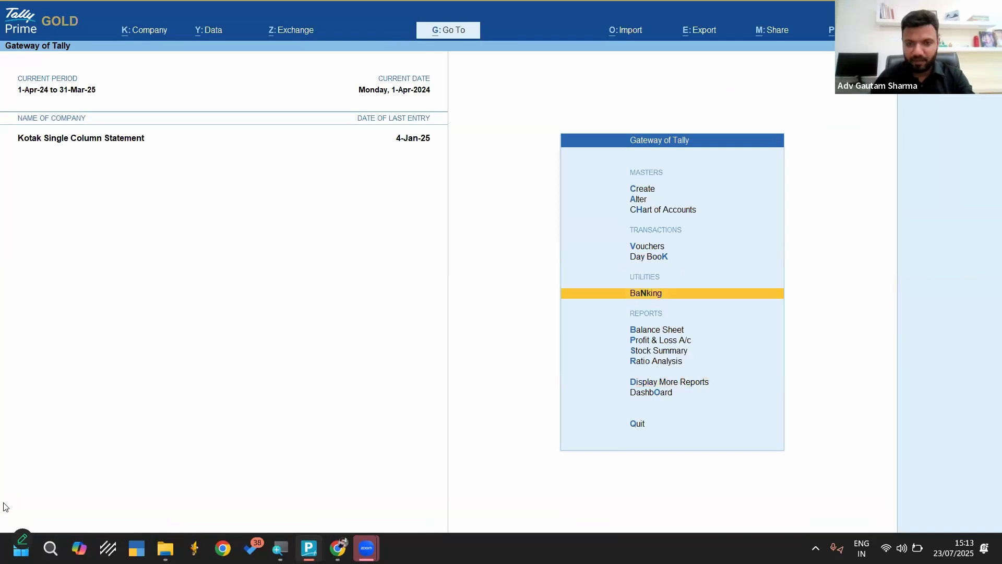
{"action": "key", "text": "Return"}
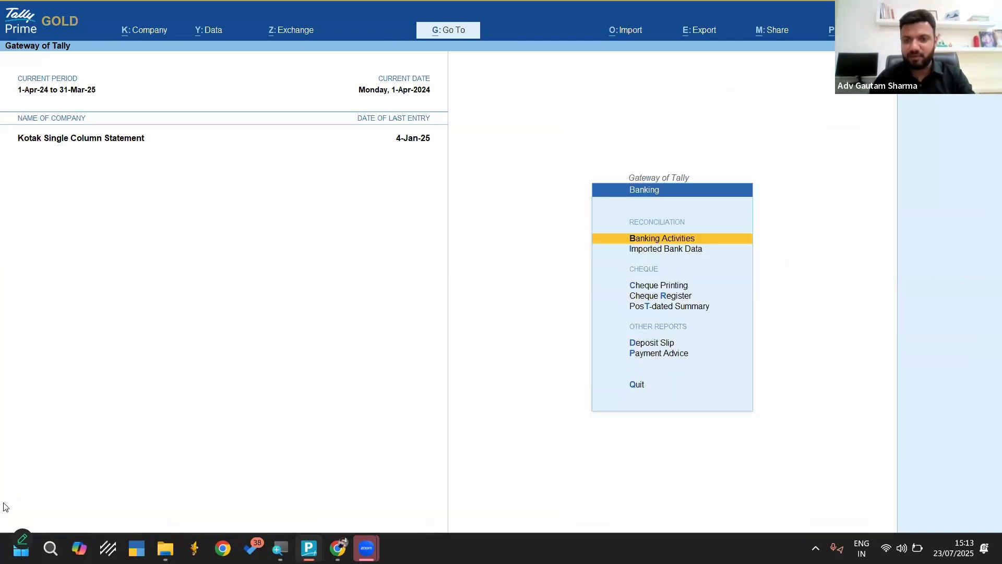
{"action": "key", "text": "Return"}
{"action": "key", "text": "Return"}
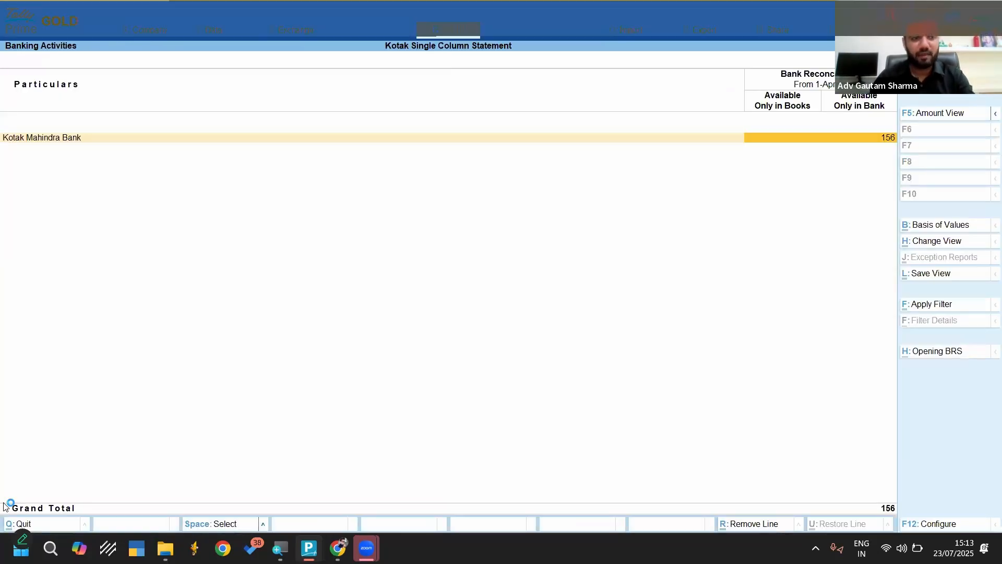
Open the list of Kotak Mahindra Bank transactions that are available only in bank from the reconciliation summary
{"action": "key", "text": "Down"}
{"action": "key", "text": "Down"}
{"action": "key", "text": "Down"}
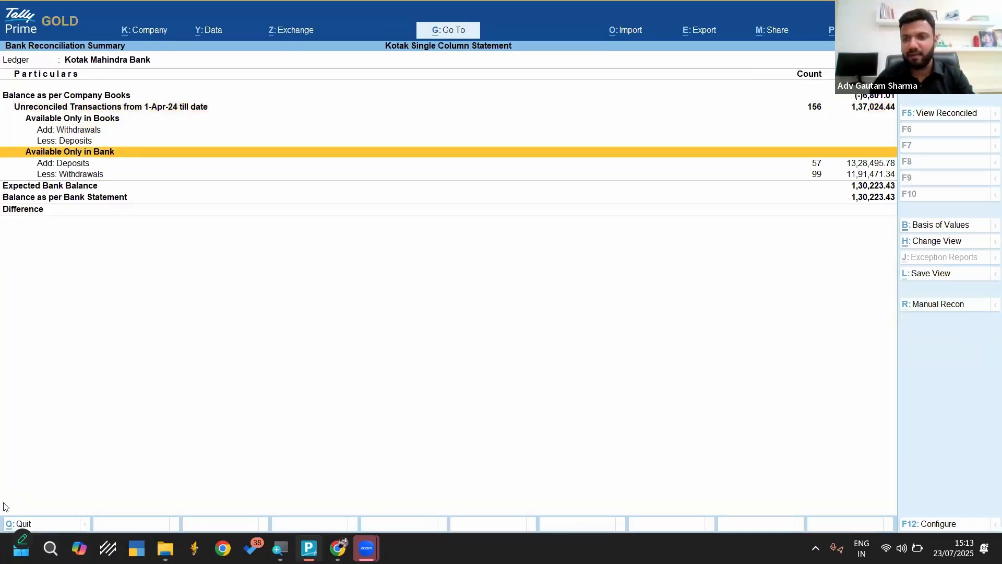
{"action": "key", "text": "Return"}
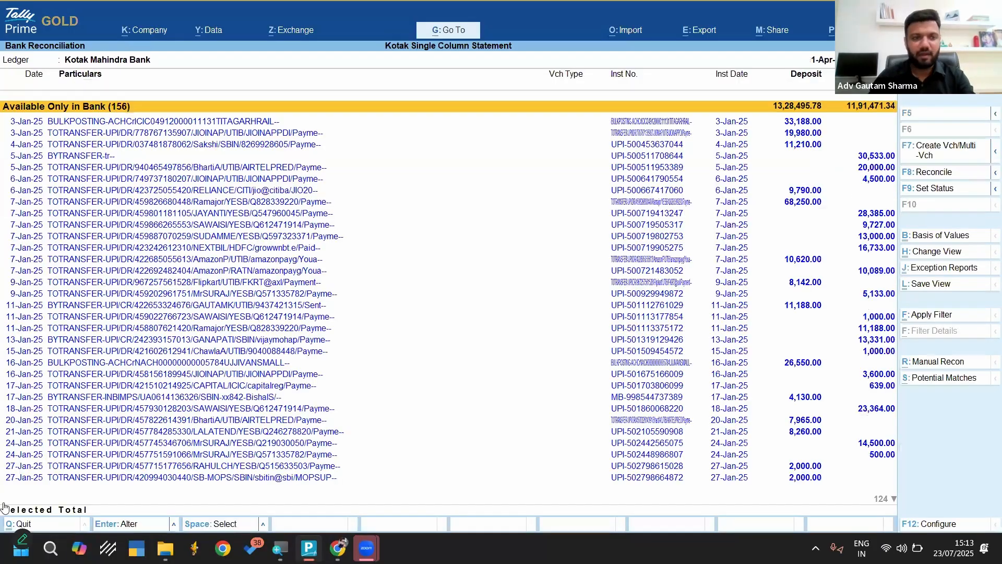
Select all bank-only transactions from 3-Jan-25 through 31-Mar-25 and start multiple voucher creation for them
{"action": "key", "text": "shift+Down"}
{"action": "key", "text": "shift+Down"}
{"action": "key", "text": "shift+Down"}
{"action": "key", "text": "shift+Down"}
{"action": "key", "text": "shift+Down"}
{"action": "key", "text": "shift+Down"}
{"action": "key", "text": "shift+Down"}
{"action": "key", "text": "shift+Down"}
{"action": "key", "text": "shift+Down"}
{"action": "key", "text": "shift+Down"}
{"action": "key", "text": "shift+Down"}
{"action": "key", "text": "shift+Down"}
{"action": "key", "text": "shift+Down"}
{"action": "key", "text": "shift+Down"}
{"action": "key", "text": "shift+Down"}
{"action": "key", "text": "shift+Down"}
{"action": "key", "text": "shift+Down"}
{"action": "key", "text": "shift+Down"}
{"action": "key", "text": "shift+Down"}
{"action": "key", "text": "shift+Down"}
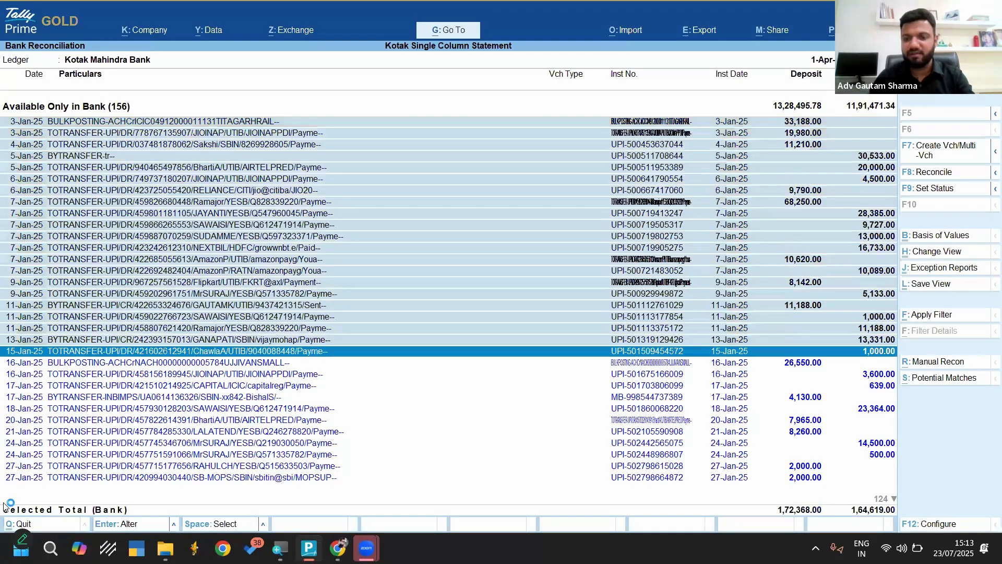
{"action": "key", "text": "shift+Down"}
{"action": "key", "text": "shift+Down"}
{"action": "key", "text": "shift+Down"}
{"action": "key", "text": "shift+Down"}
{"action": "key", "text": "shift+Down"}
{"action": "key", "text": "shift+Down"}
{"action": "key", "text": "shift+Down"}
{"action": "key", "text": "shift+Down"}
{"action": "key", "text": "shift+Down"}
{"action": "key", "text": "shift+Down"}
{"action": "key", "text": "shift+Down"}
{"action": "key", "text": "shift+Down"}
{"action": "key", "text": "shift+Down"}
{"action": "key", "text": "shift+Down"}
{"action": "key", "text": "shift+Down"}
{"action": "key", "text": "shift+Down"}
{"action": "key", "text": "shift+Down"}
{"action": "key", "text": "shift+Down"}
{"action": "key", "text": "shift+Down"}
{"action": "key", "text": "shift+Down"}
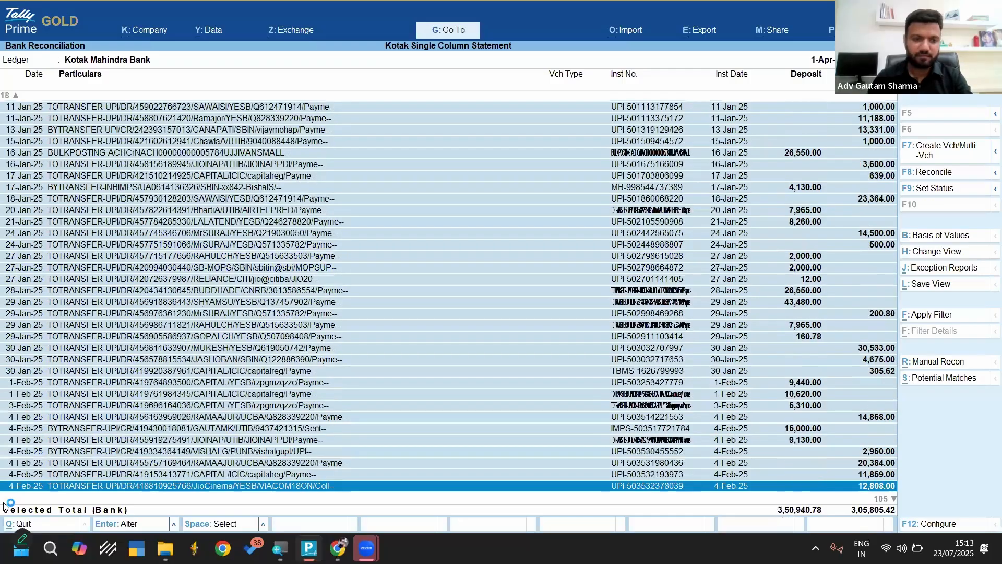
{"action": "key", "text": "shift+Down"}
{"action": "key", "text": "shift+Down"}
{"action": "key", "text": "shift+Down"}
{"action": "key", "text": "shift+Down"}
{"action": "key", "text": "shift+Down"}
{"action": "key", "text": "shift+Down"}
{"action": "key", "text": "shift+Down"}
{"action": "key", "text": "shift+Down"}
{"action": "key", "text": "shift+Down"}
{"action": "key", "text": "shift+Down"}
{"action": "key", "text": "shift+Down"}
{"action": "key", "text": "shift+Down"}
{"action": "key", "text": "shift+Down"}
{"action": "key", "text": "shift+Down"}
{"action": "key", "text": "shift+Down"}
{"action": "key", "text": "shift+Down"}
{"action": "key", "text": "shift+Down"}
{"action": "key", "text": "shift+Down"}
{"action": "key", "text": "shift+Down"}
{"action": "key", "text": "shift+Down"}
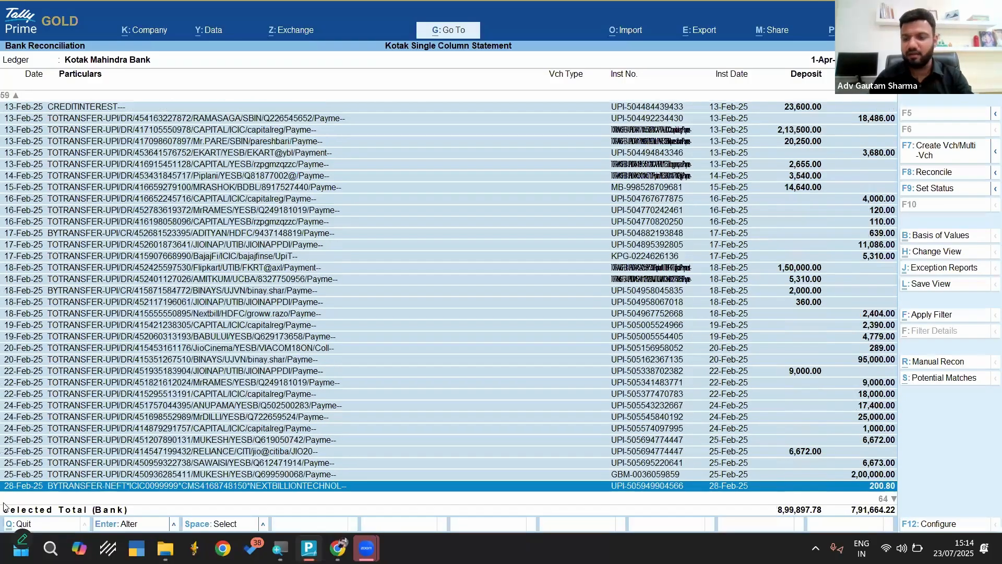
{"action": "key", "text": "shift+Down"}
{"action": "key", "text": "shift+Down"}
{"action": "key", "text": "shift+Down"}
{"action": "key", "text": "shift+Down"}
{"action": "key", "text": "shift+Down"}
{"action": "key", "text": "shift+Down"}
{"action": "key", "text": "shift+Down"}
{"action": "key", "text": "shift+Down"}
{"action": "key", "text": "shift+Down"}
{"action": "key", "text": "shift+Down"}
{"action": "key", "text": "shift+Down"}
{"action": "key", "text": "shift+Down"}
{"action": "key", "text": "shift+Down"}
{"action": "key", "text": "shift+Down"}
{"action": "key", "text": "shift+Down"}
{"action": "key", "text": "shift+Down"}
{"action": "key", "text": "shift+Down"}
{"action": "key", "text": "shift+Down"}
{"action": "key", "text": "shift+Down"}
{"action": "key", "text": "shift+Down"}
{"action": "key", "text": "shift+Down"}
{"action": "key", "text": "shift+Down"}
{"action": "key", "text": "shift+Down"}
{"action": "key", "text": "shift+Down"}
{"action": "key", "text": "shift+Down"}
{"action": "key", "text": "shift+Down"}
{"action": "key", "text": "shift+Down"}
{"action": "key", "text": "shift+Down"}
{"action": "key", "text": "shift+Down"}
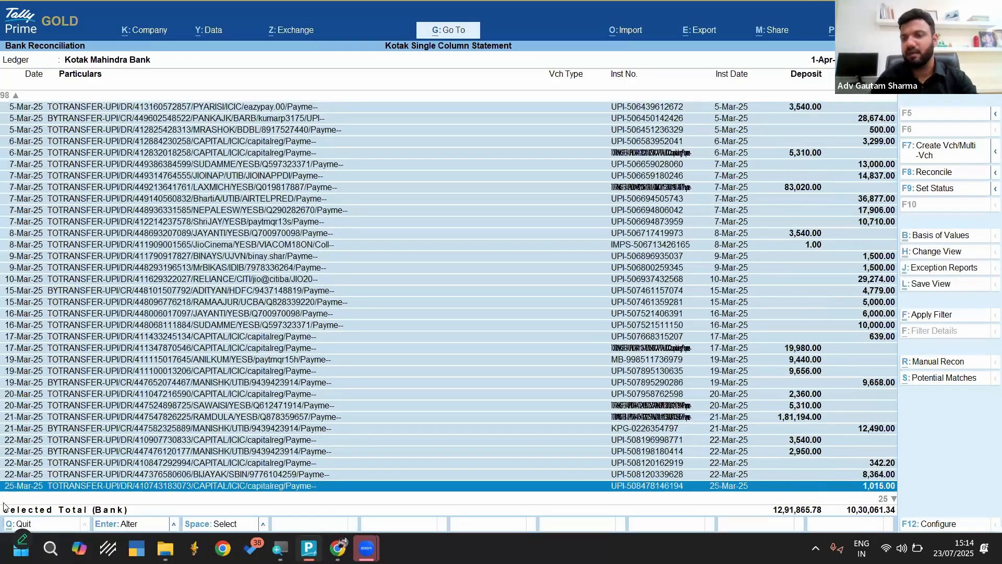
{"action": "key", "text": "shift+Down"}
{"action": "key", "text": "shift+Down"}
{"action": "key", "text": "shift+Down"}
{"action": "key", "text": "shift+Down"}
{"action": "key", "text": "shift+Down"}
{"action": "key", "text": "shift+Down"}
{"action": "key", "text": "shift+Down"}
{"action": "key", "text": "shift+Down"}
{"action": "key", "text": "shift+Down"}
{"action": "key", "text": "shift+Down"}
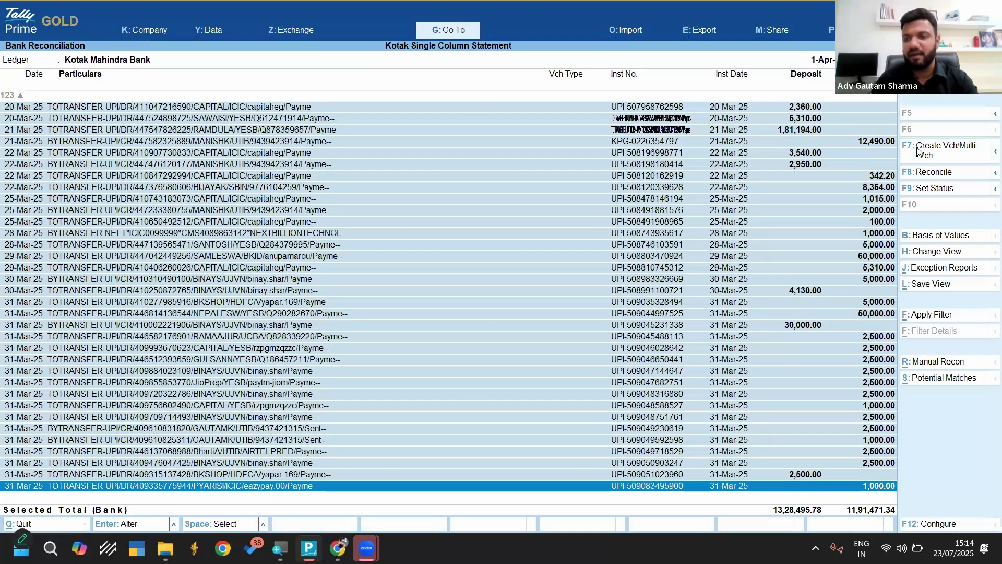
{"action": "left_click", "coordinate": [918, 151]}
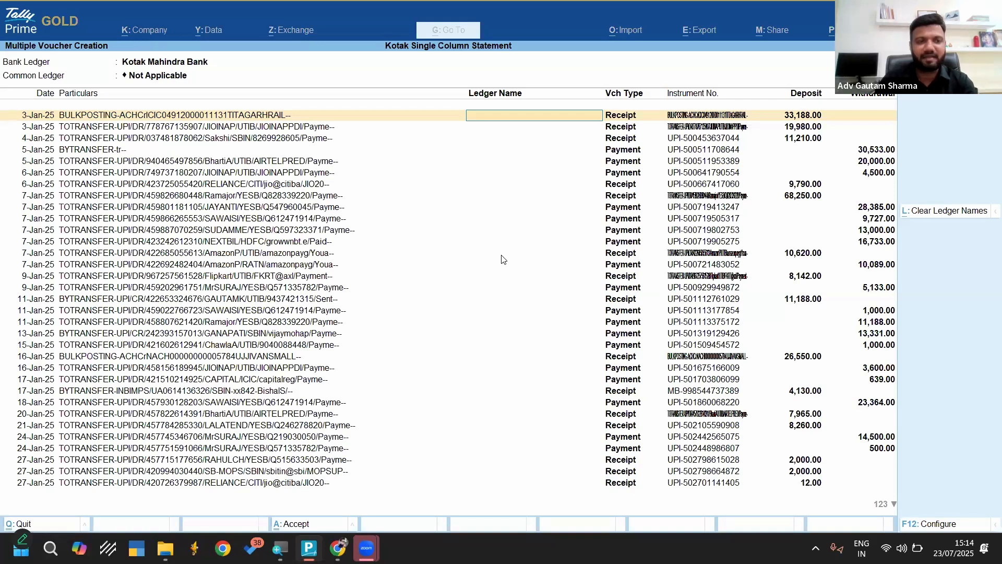
Create a ledger named Suspense under Suspense A/c and apply it as the common ledger for all the vouchers
{"action": "key", "text": "BackSpace"}
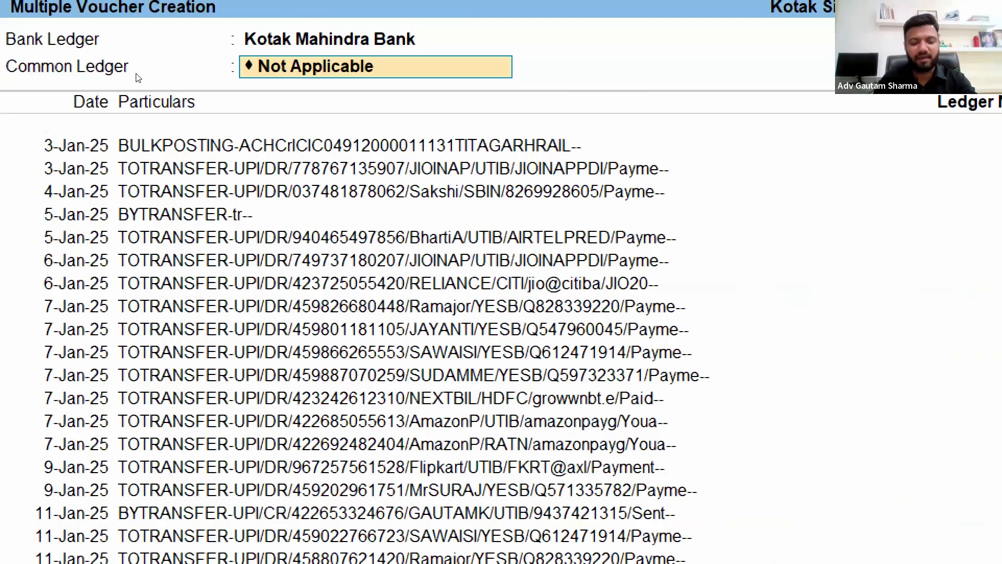
{"action": "key", "text": "alt+c"}
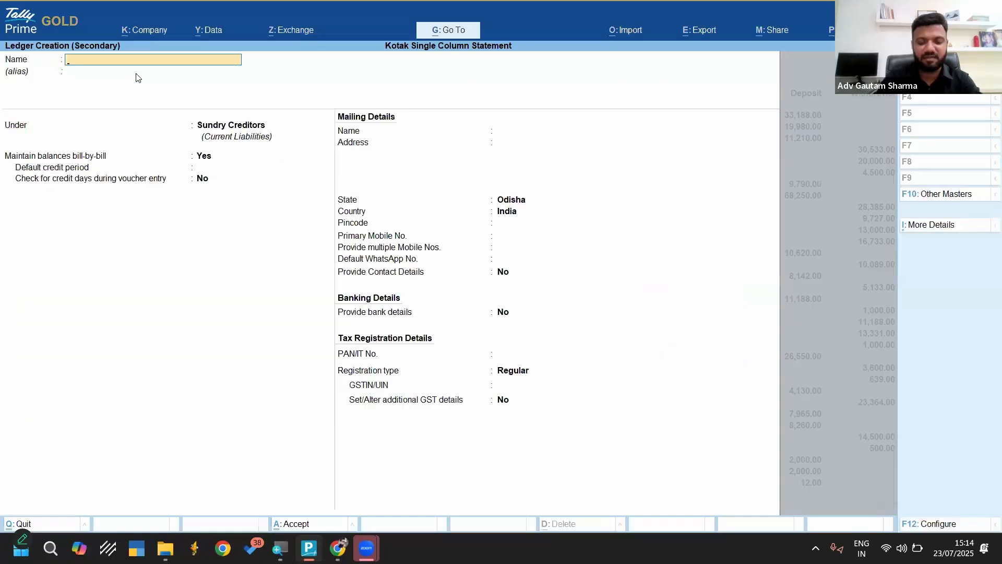
{"action": "type", "text": "Suspense"}
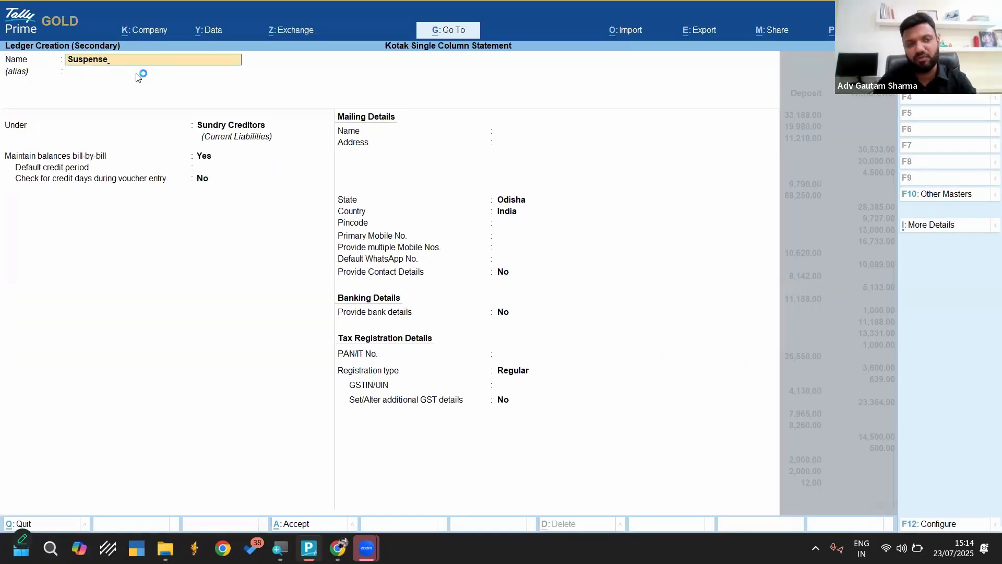
{"action": "key", "text": "Return"}
{"action": "key", "text": "Return"}
{"action": "type", "text": "Sus"}
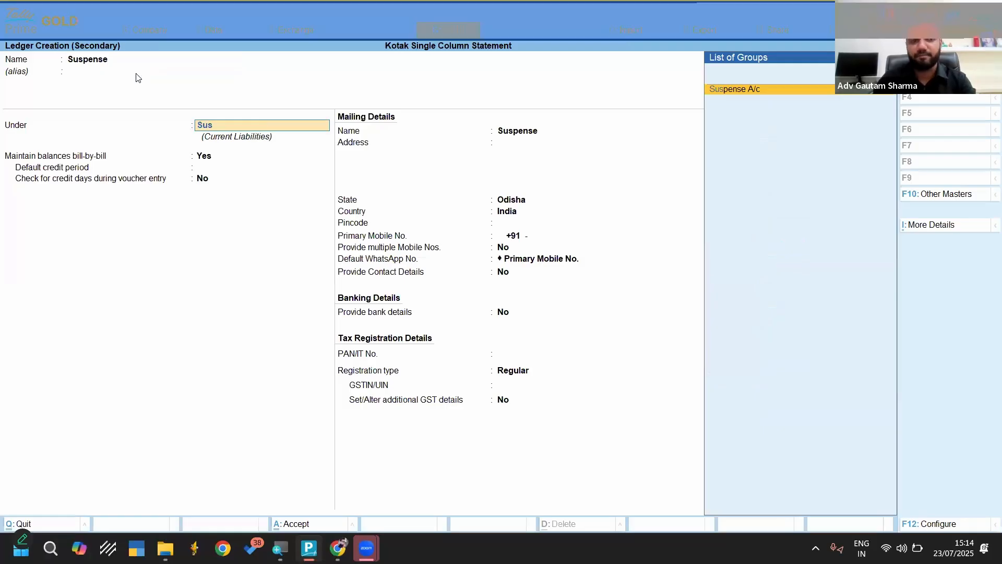
{"action": "key", "text": "Return"}
{"action": "key", "text": "ctrl+a"}
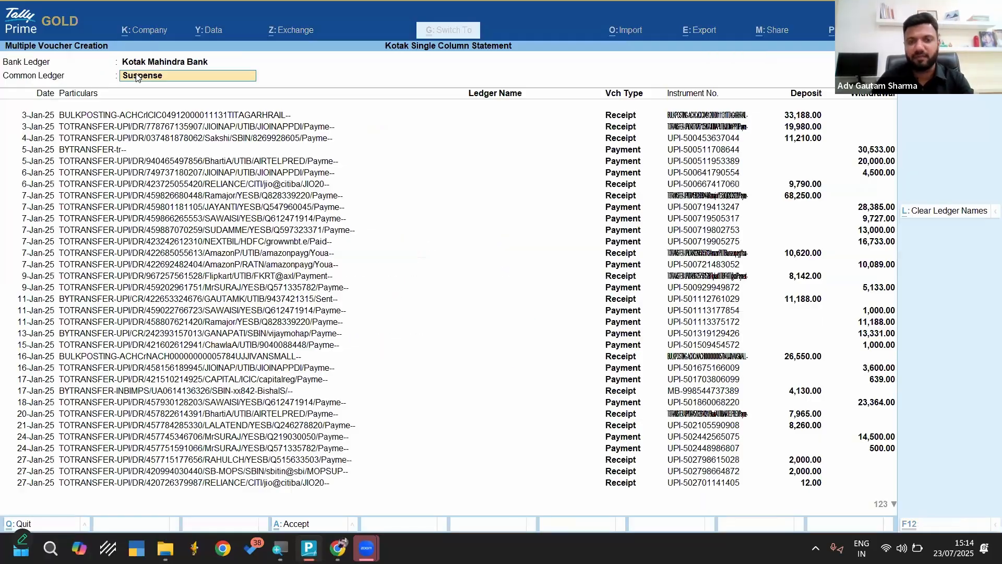
{"action": "key", "text": "Return"}
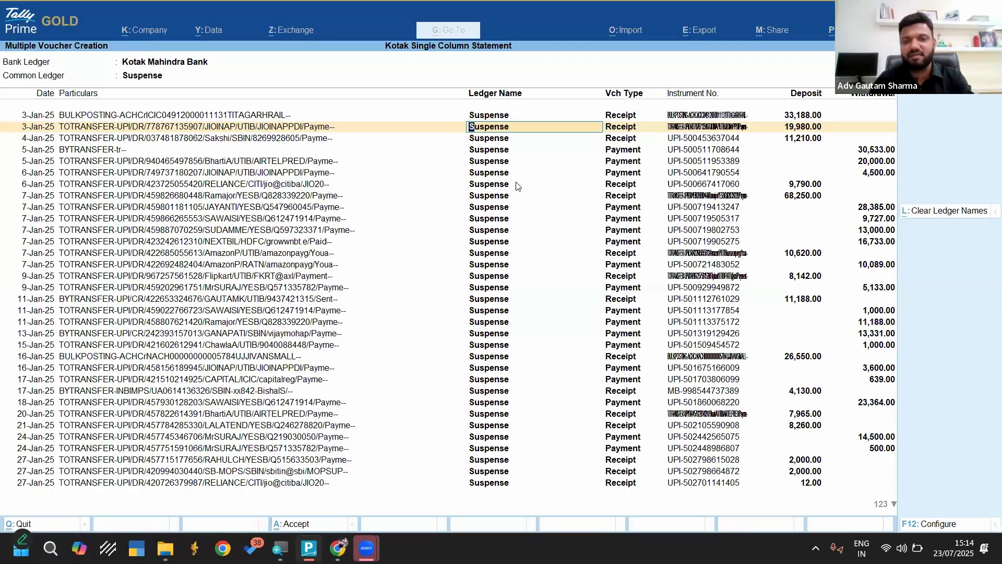
Accept the Suspense vouchers, mark them all as regular and reconcile them with the bank data
{"action": "key", "text": "ctrl"}
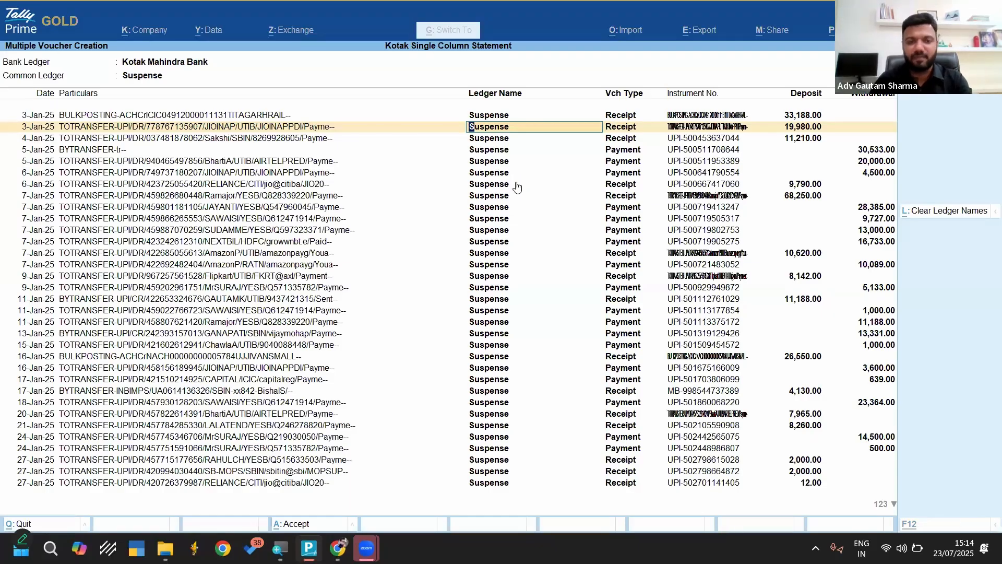
{"action": "key", "text": "ctrl+a"}
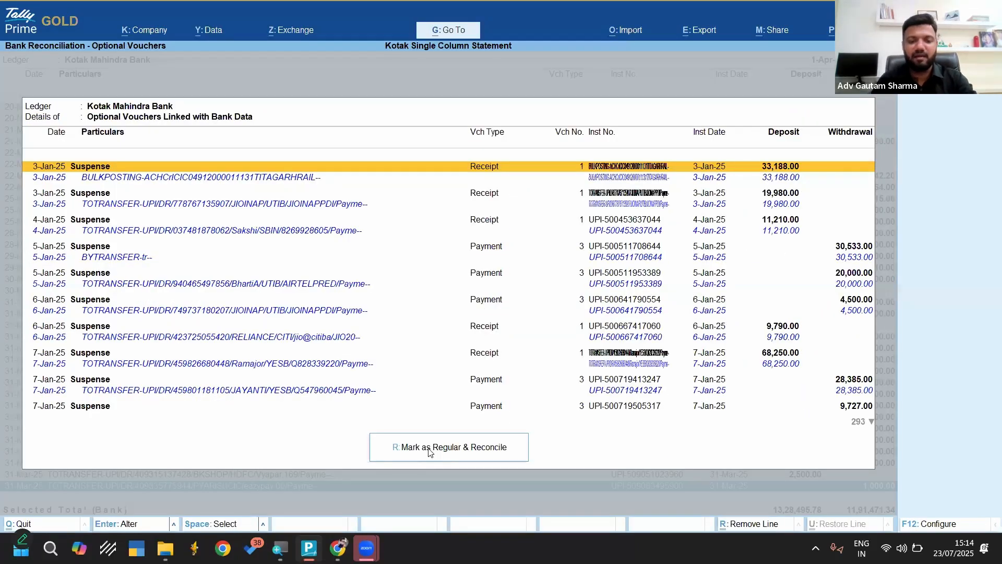
{"action": "left_click", "coordinate": [429, 449]}
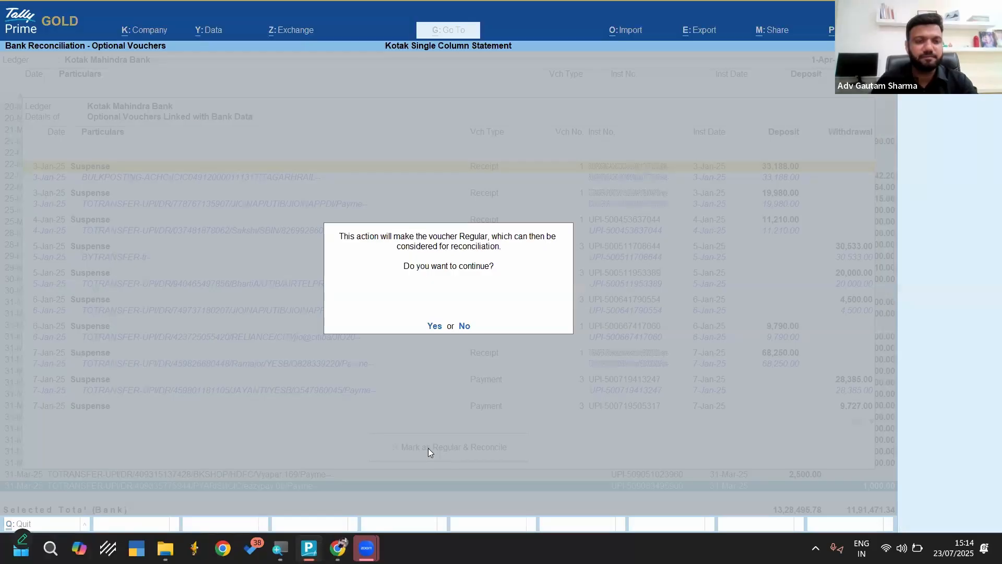
{"action": "key", "text": "y"}
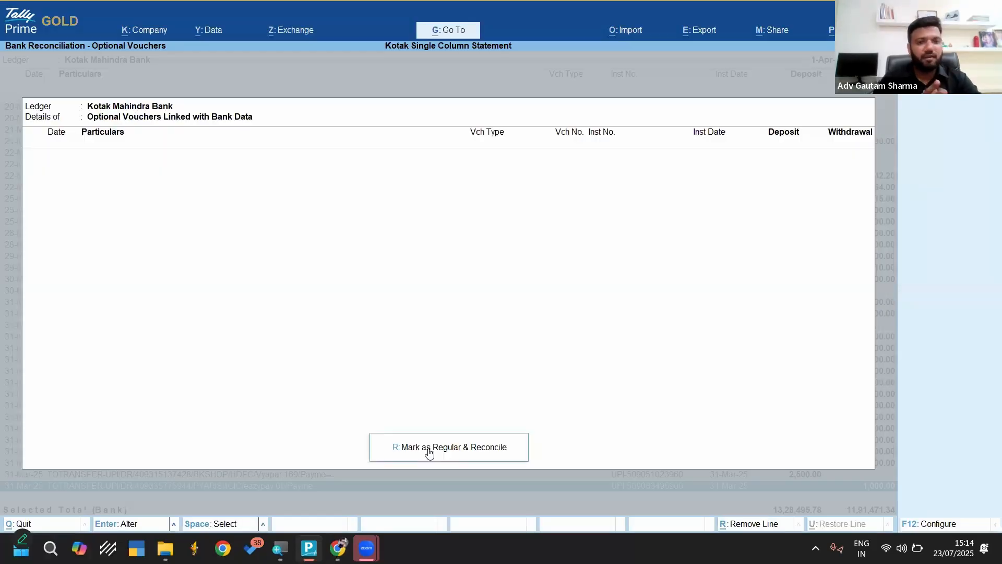
Leave the bank reconciliation and open the Day Book to look for the created vouchers
{"action": "key", "text": "Escape"}
{"action": "key", "text": "Escape"}
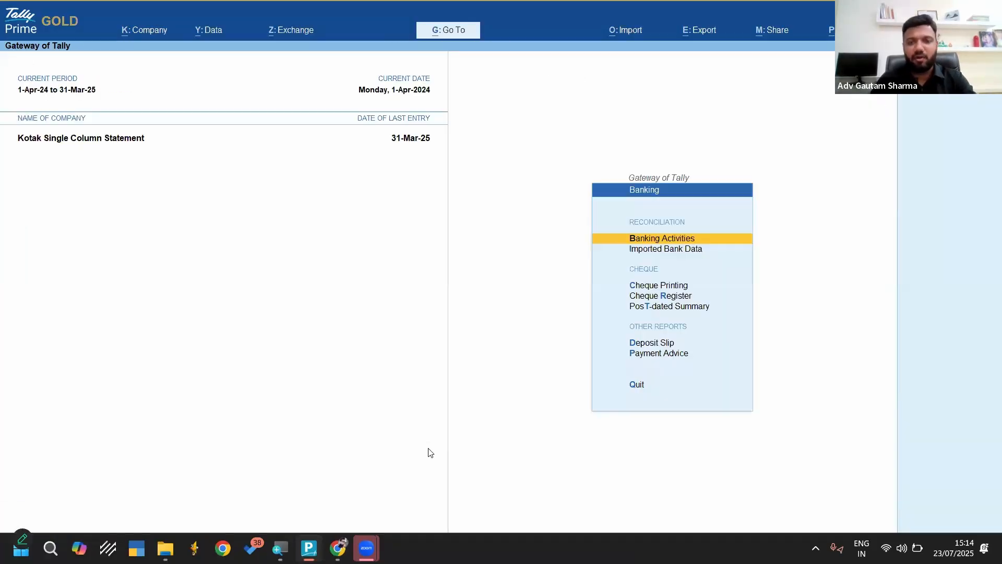
{"action": "key", "text": "Escape"}
{"action": "key", "text": "Escape"}
Display the ledger vouchers of Kotak Mahindra Bank and check the Suspense entries and the closing balance
{"action": "key", "text": "Escape"}
{"action": "key", "text": "d"}
{"action": "key", "text": "d"}
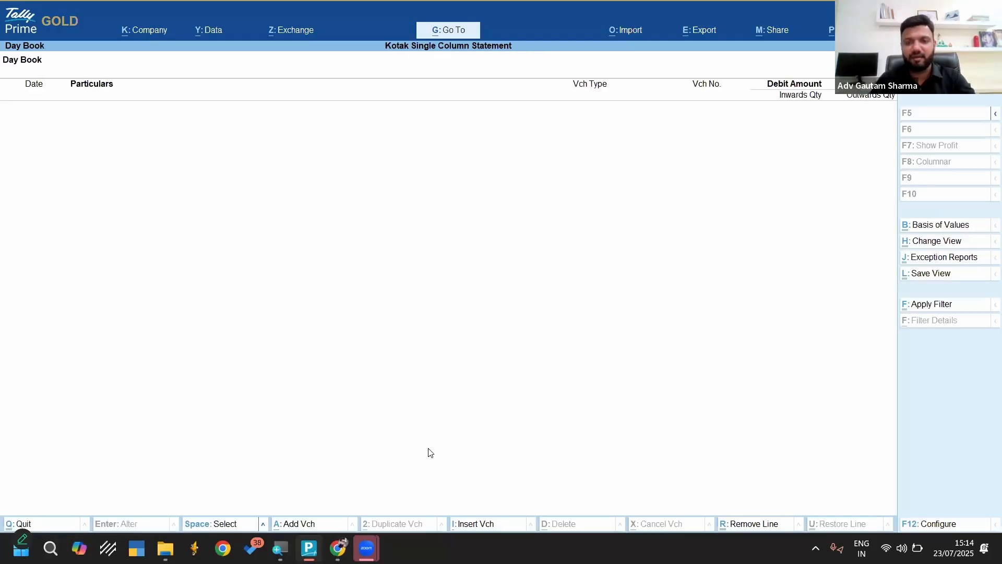
{"action": "key", "text": "Escape"}
{"action": "key", "text": "Escape"}
{"action": "key", "text": "Escape"}
{"action": "type", "text": "d"}
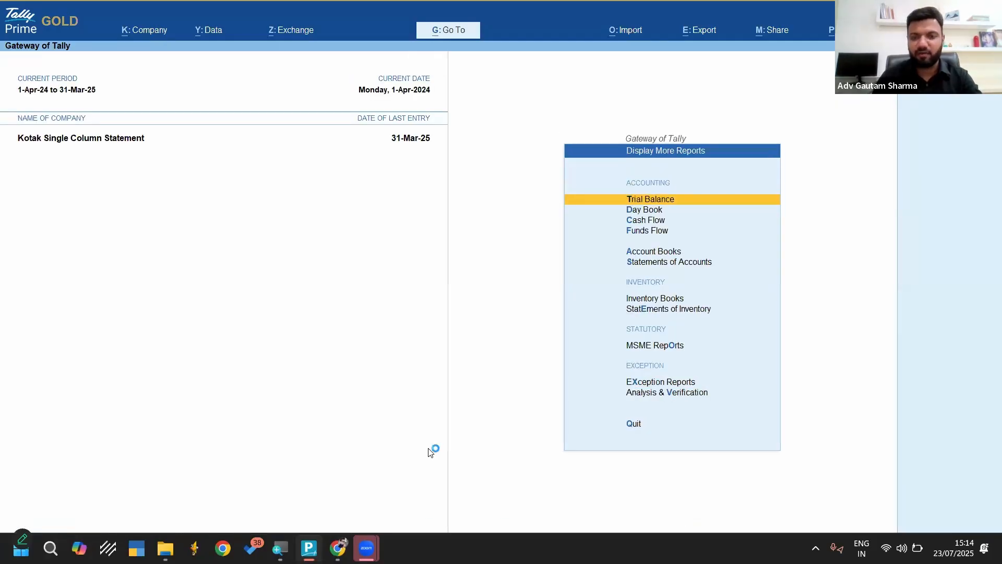
{"action": "type", "text": "alKo"}
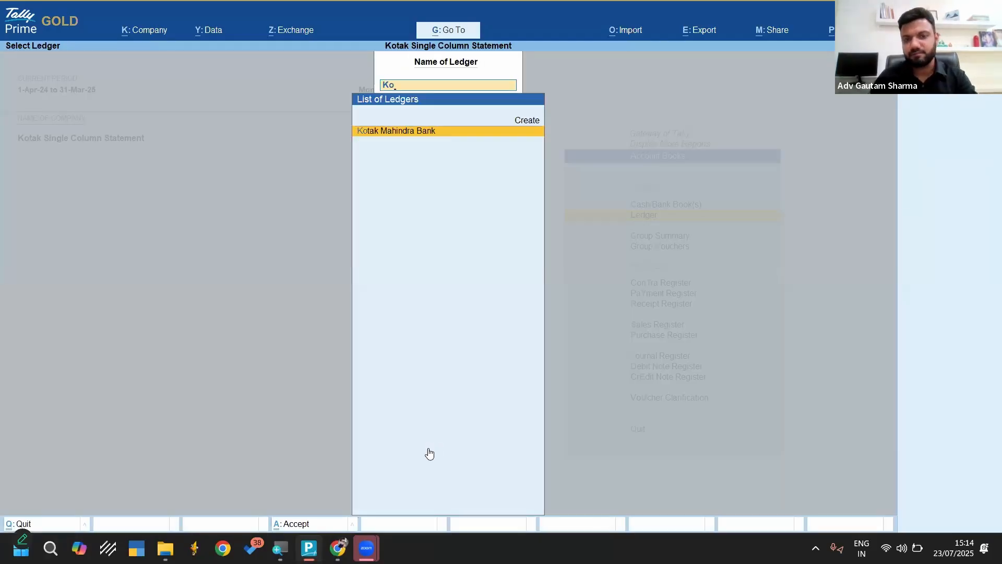
{"action": "key", "text": "Return"}
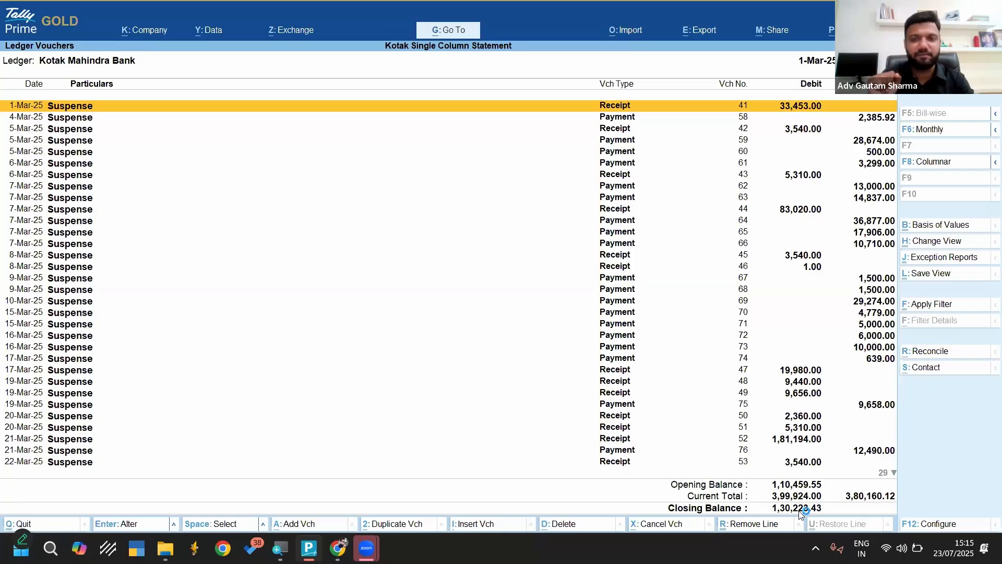
Shut the Kotak Single Column Statement company and open the Kotak Mahindra Double Column company
{"action": "key", "text": "Escape"}
{"action": "key", "text": "Escape"}
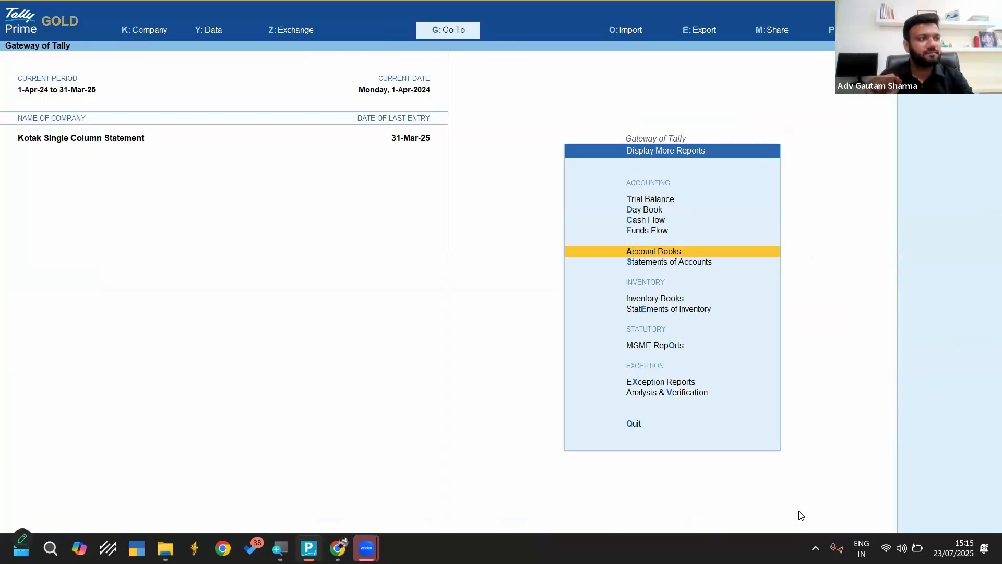
{"action": "key", "text": "Escape"}
{"action": "key", "text": "Escape"}
{"action": "key", "text": "Escape"}
{"action": "key", "text": "ctrl+F3"}
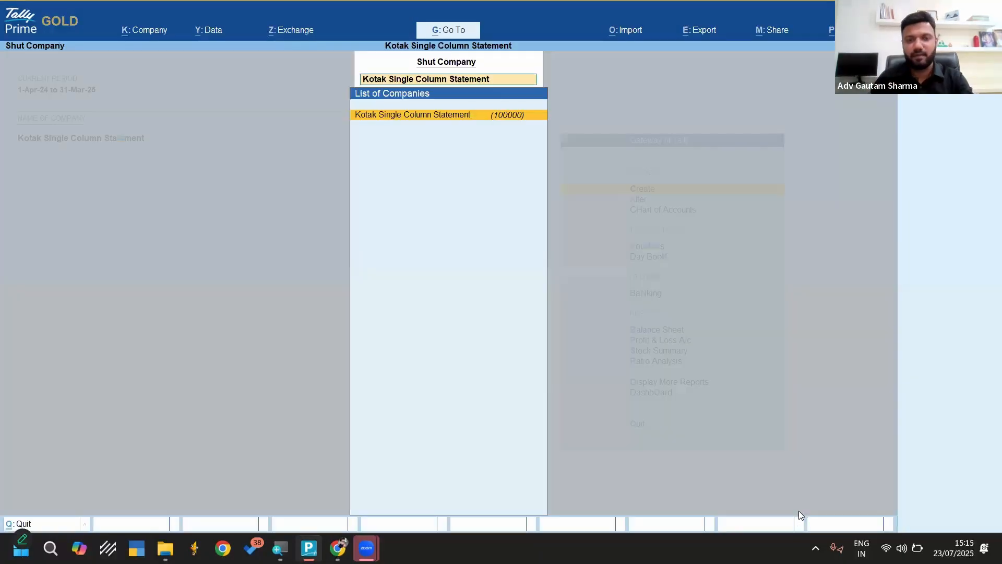
{"action": "key", "text": "Return"}
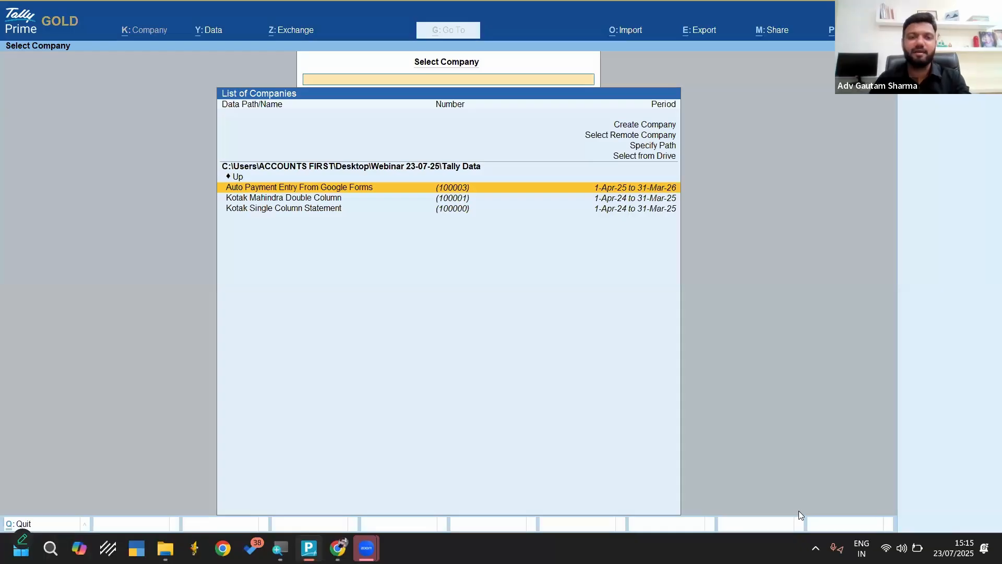
{"action": "key", "text": "Down"}
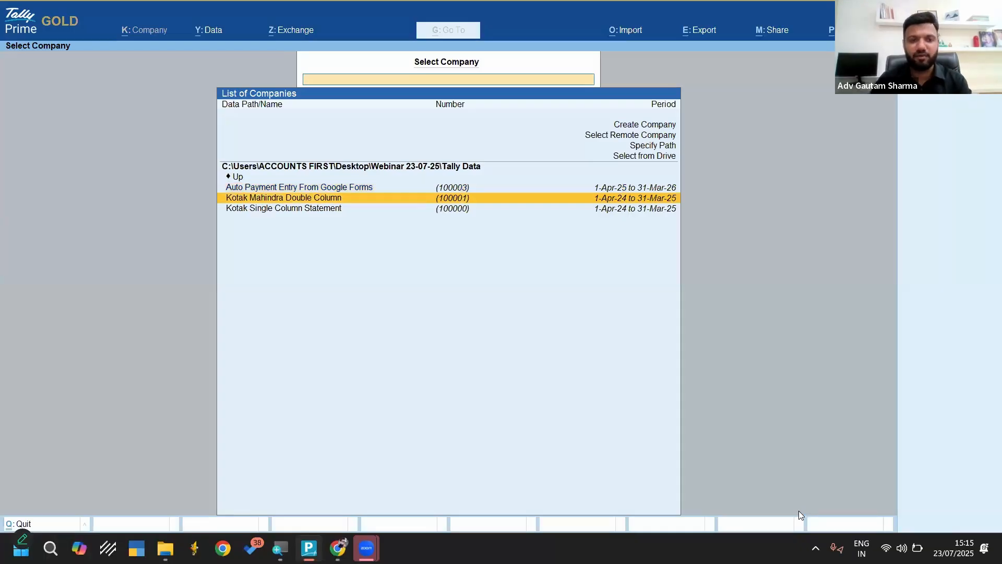
{"action": "key", "text": "Return"}
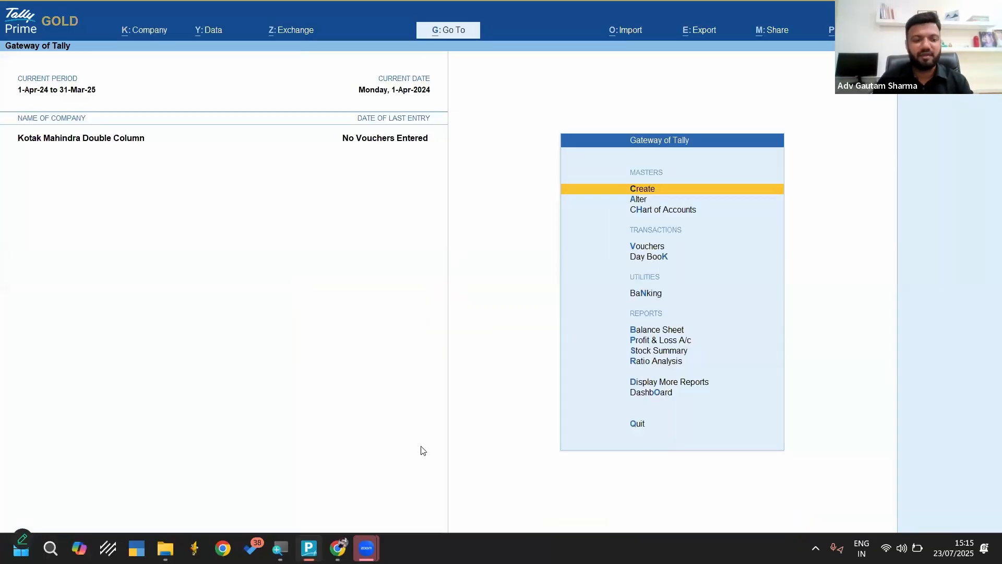
Open Kotak Double column.csv from the Bank Statements folder, widen the narrow columns and examine the separate Withdrawal and Deposit columns
{"action": "left_click", "coordinate": [164, 548]}
{"action": "left_click", "coordinate": [198, 139]}
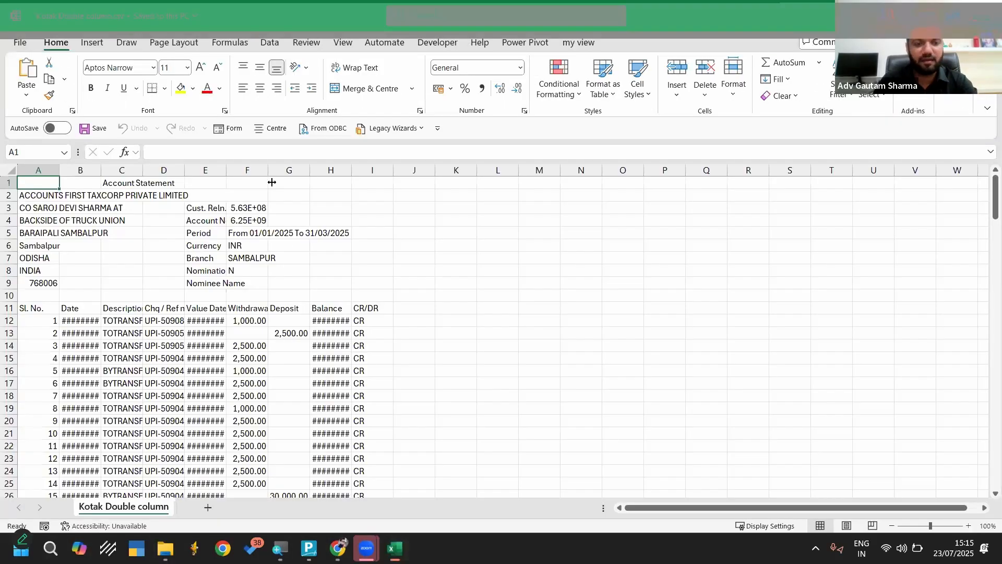
{"action": "left_click_drag", "start_coordinate": [268, 170], "coordinate": [296, 173]}
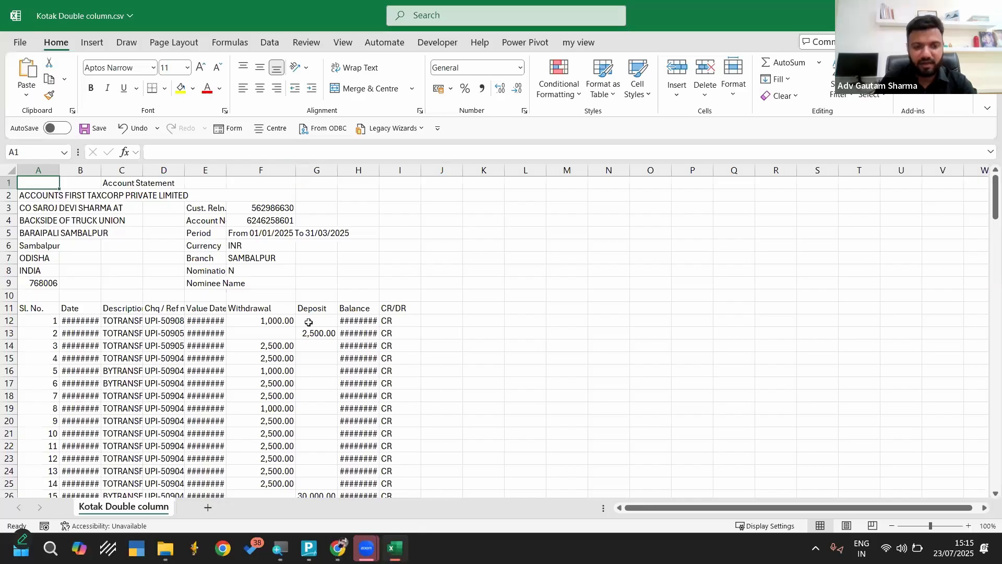
{"action": "scroll", "coordinate": [309, 322], "scroll_direction": "up", "scroll_amount": 6}
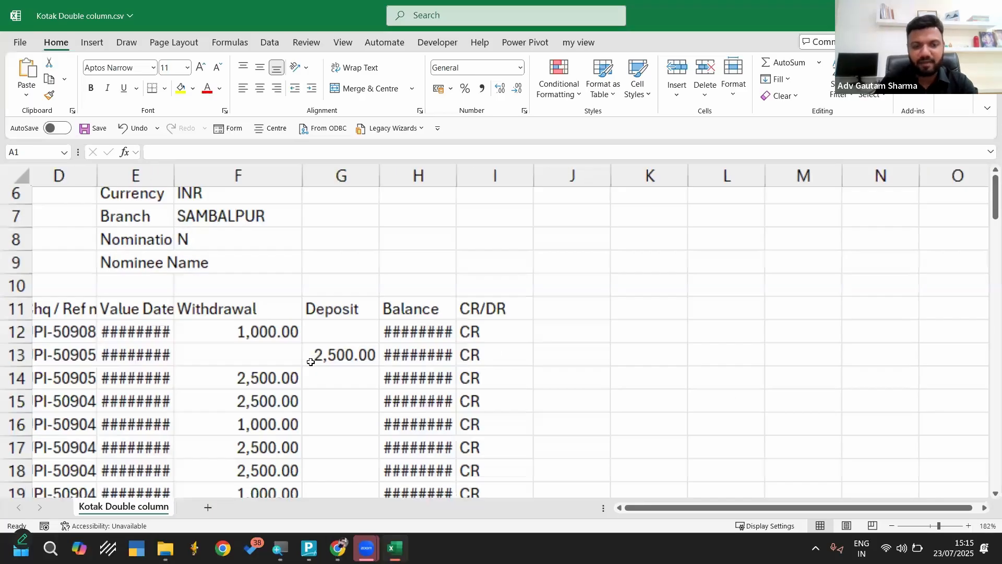
{"action": "scroll", "coordinate": [311, 362], "scroll_direction": "down", "scroll_amount": 1}
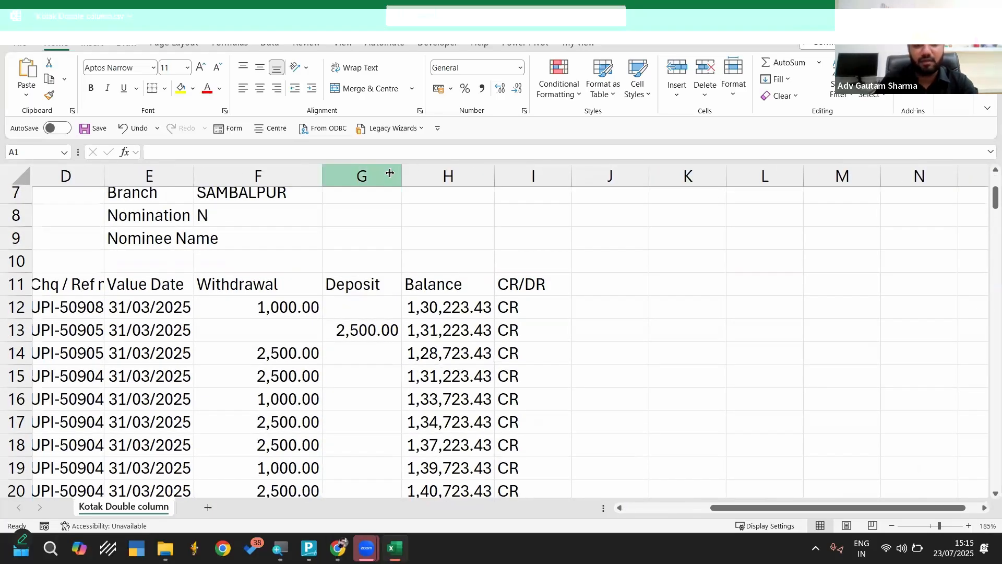
{"action": "left_click", "coordinate": [290, 166]}
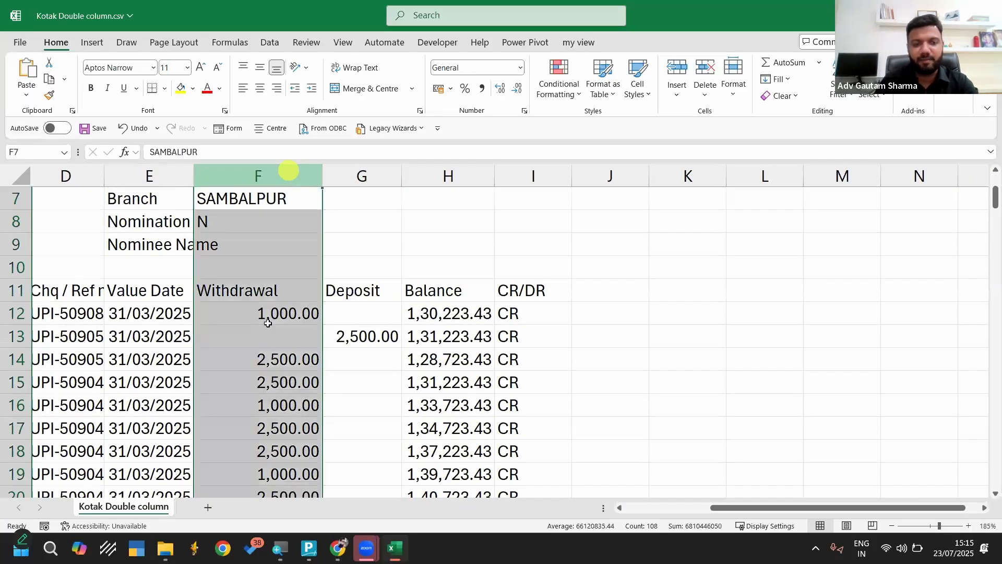
{"action": "left_click", "coordinate": [359, 174]}
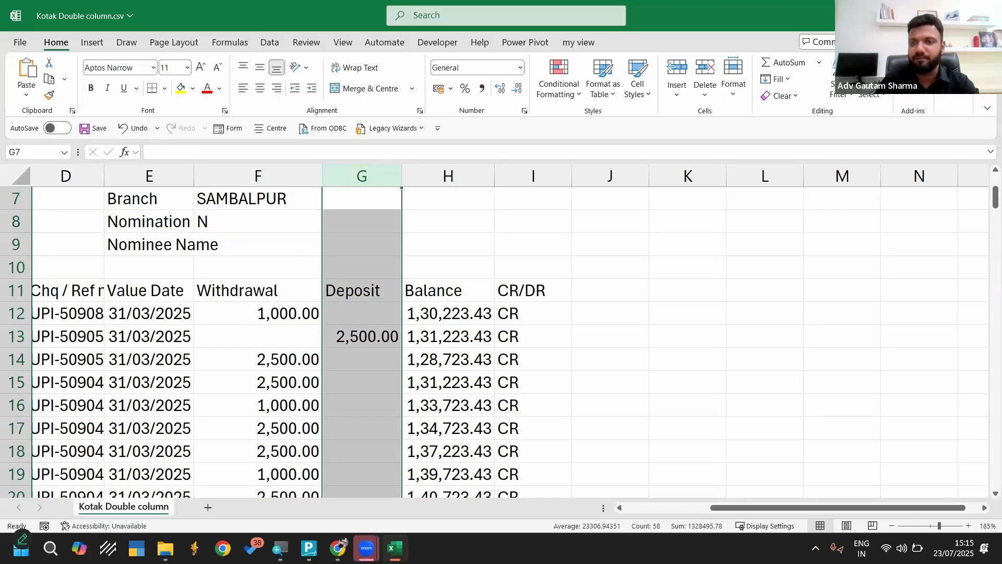
Close the Kotak Double column.csv statement without saving its changes and switch back to TallyPrime
{"action": "key", "text": "ctrl+w"}
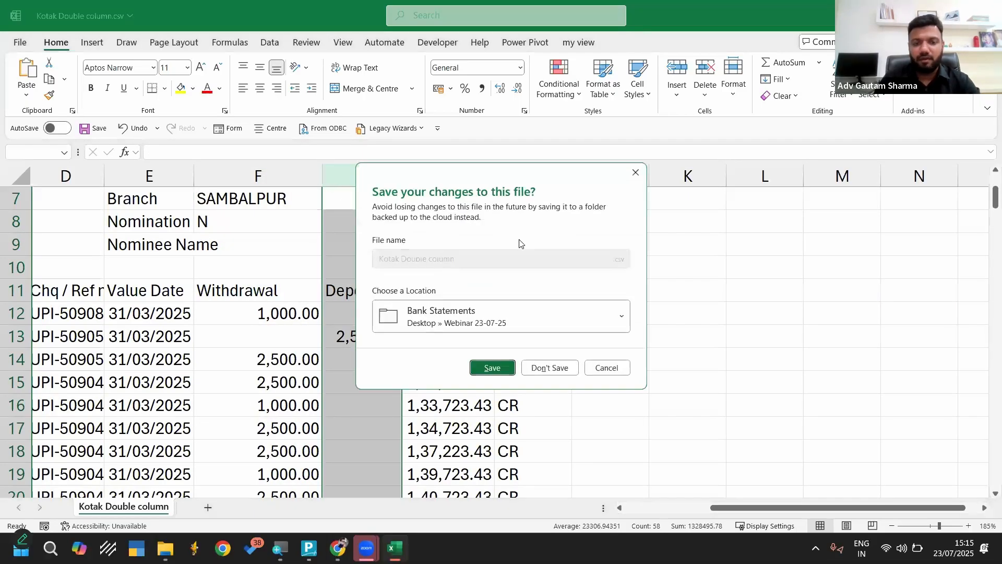
{"action": "left_click", "coordinate": [543, 371]}
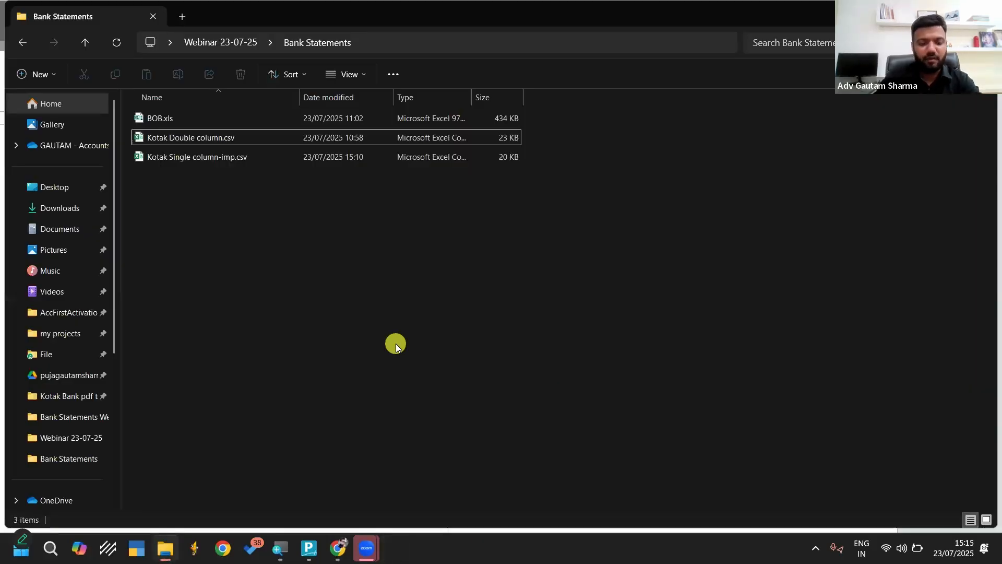
{"action": "key", "text": "F4"}
{"action": "left_click", "coordinate": [396, 348]}
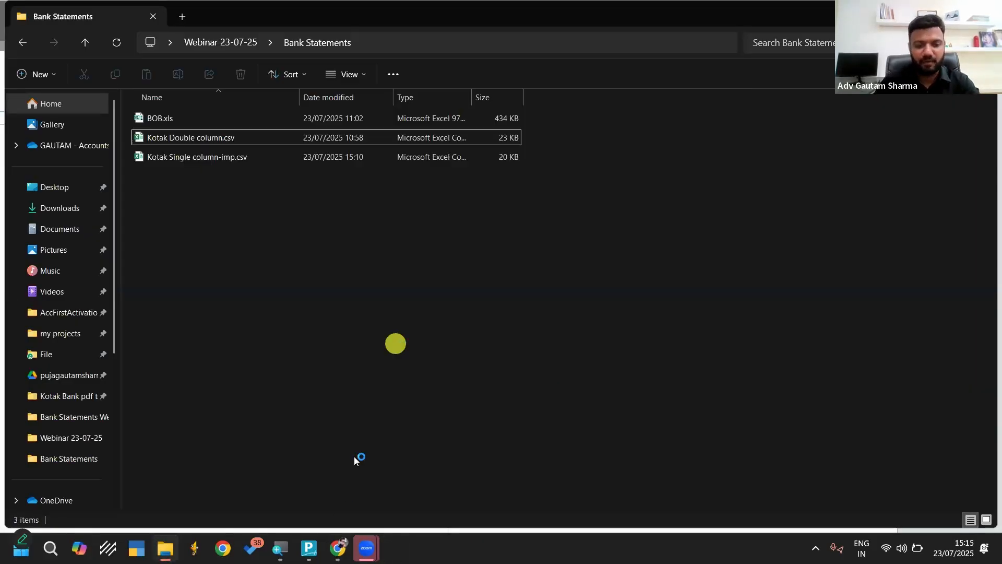
{"action": "left_click", "coordinate": [308, 548]}
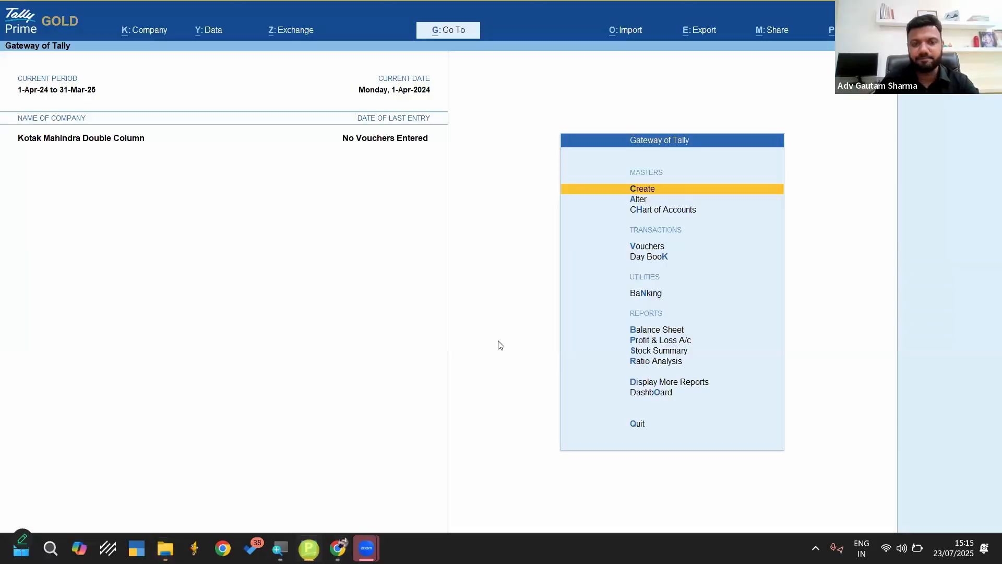
Open the existing Kotak A/c ledger for alteration and note its opening balance of 2546.99 in the calculator
{"action": "key", "text": "Down"}
{"action": "key", "text": "Return"}
{"action": "key", "text": "Down"}
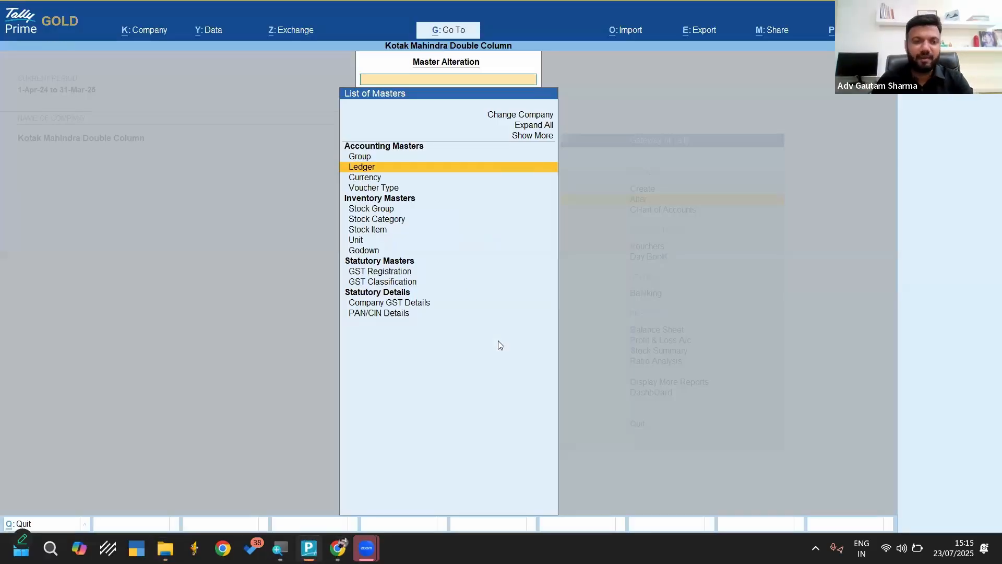
{"action": "key", "text": "Return"}
{"action": "key", "text": "Down"}
{"action": "key", "text": "Return"}
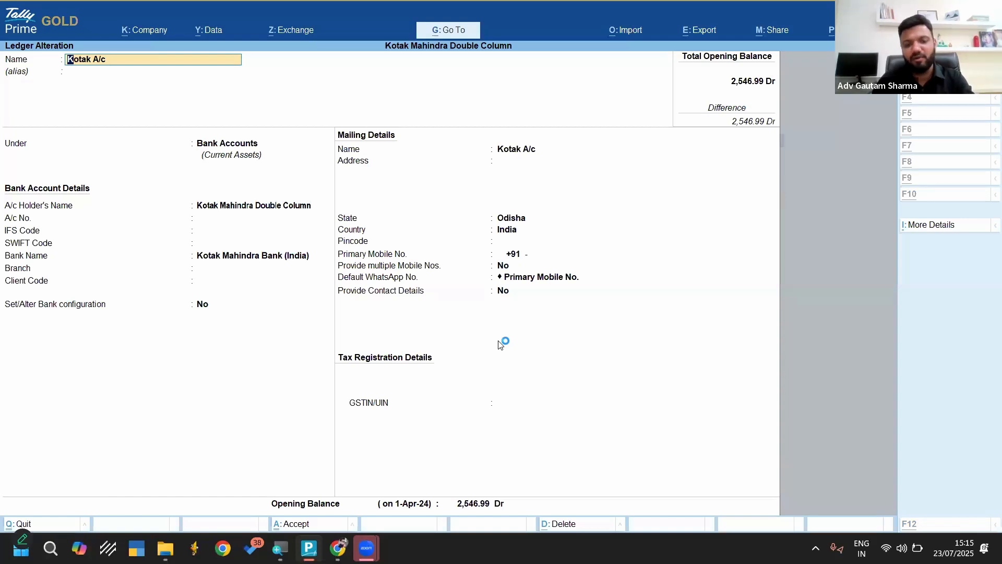
{"action": "key", "text": "alt+d"}
{"action": "key", "text": "n"}
{"action": "key", "text": "ctrl+n"}
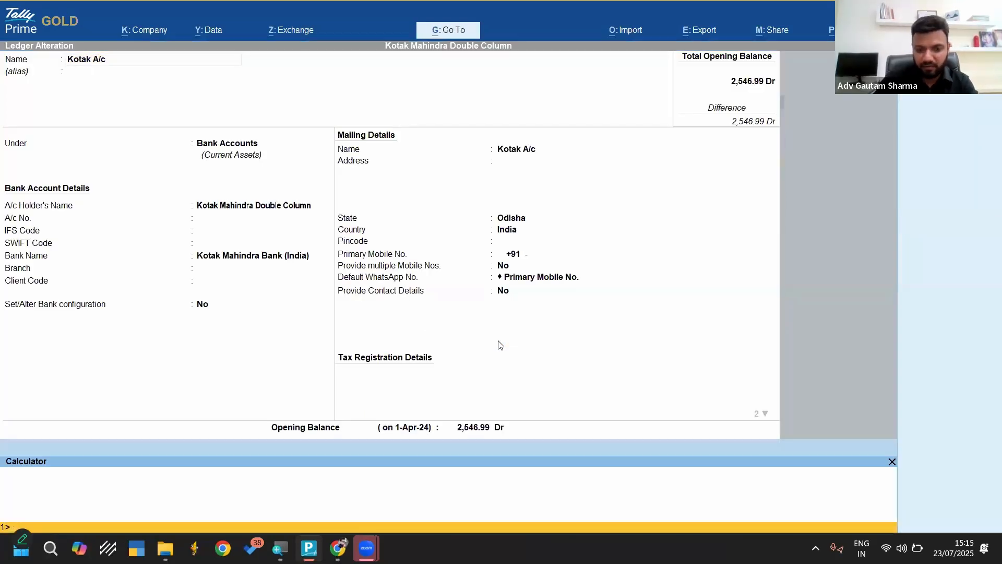
{"action": "type", "text": "2546.99"}
{"action": "key", "text": "Return"}
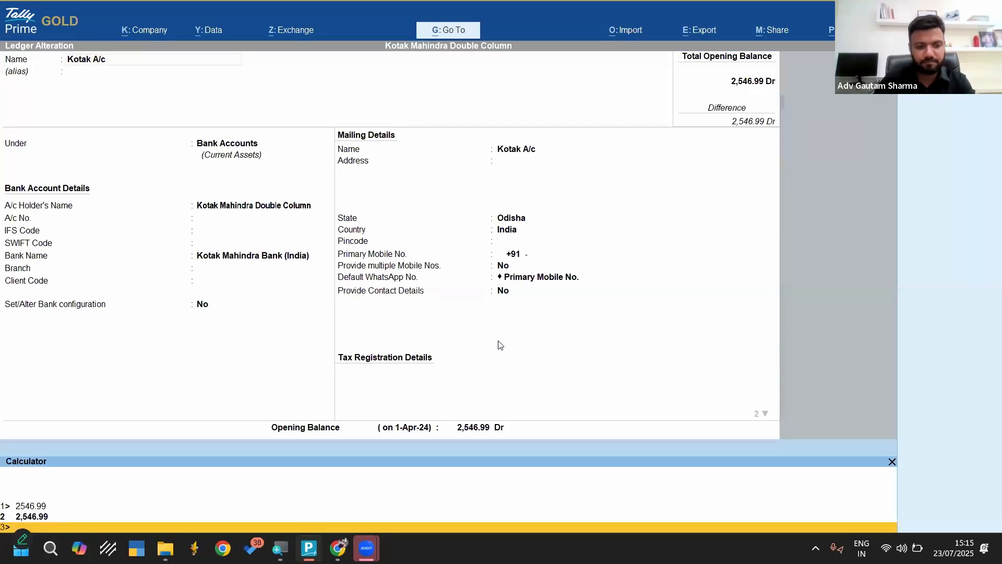
Delete the Kotak A/c ledger from the company
{"action": "key", "text": "ctrl+m"}
{"action": "key", "text": "alt+d"}
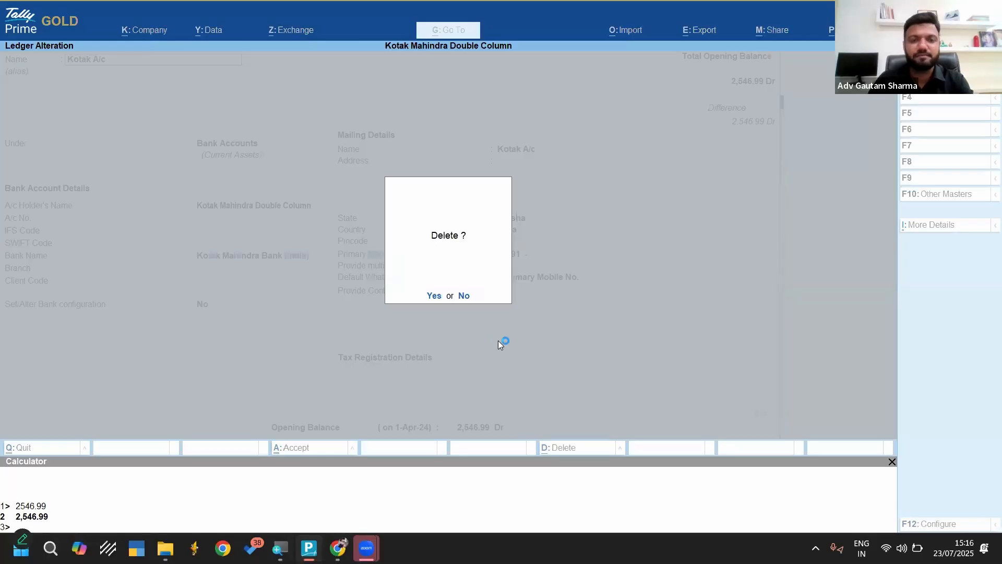
{"action": "key", "text": "y"}
{"action": "key", "text": "Escape"}
Start a new ledger named Kotak Bank A/c and place it under the Bank Accounts group
{"action": "key", "text": "a"}
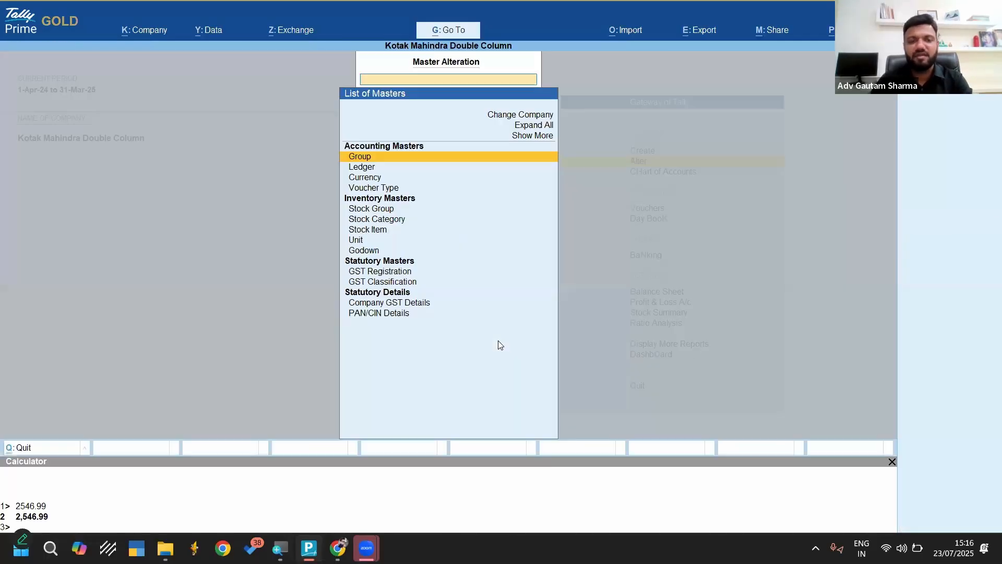
{"action": "key", "text": "Down"}
{"action": "key", "text": "Return"}
{"action": "key", "text": "Up"}
{"action": "key", "text": "Up"}
{"action": "key", "text": "Return"}
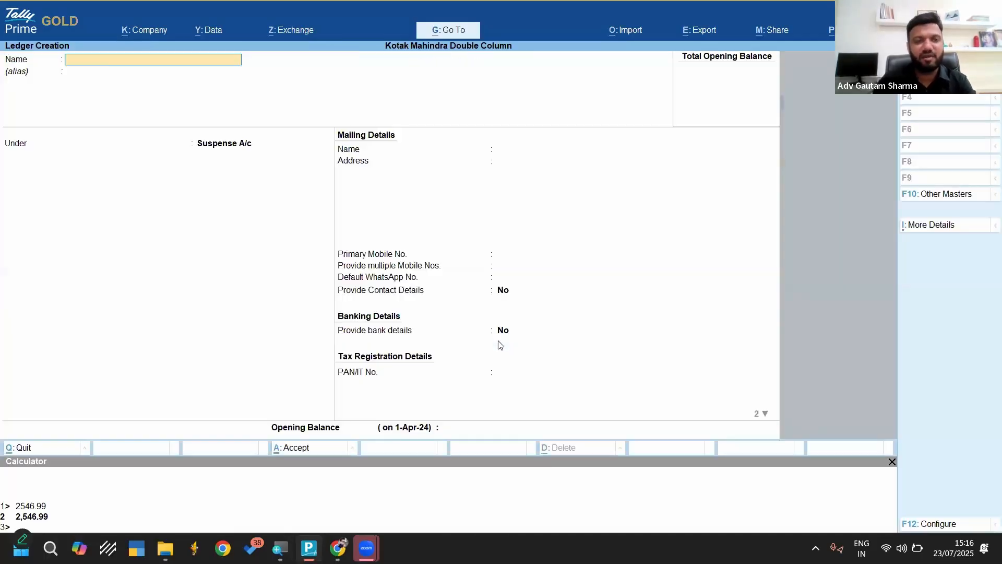
{"action": "type", "text": "Kotak b"}
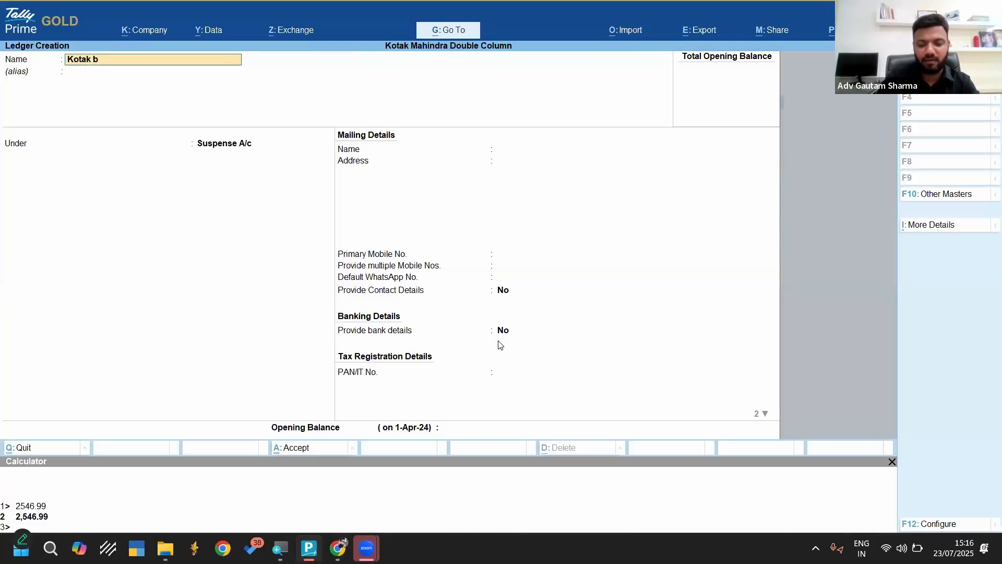
{"action": "type", "text": "ank a/c"}
{"action": "key", "text": "Return"}
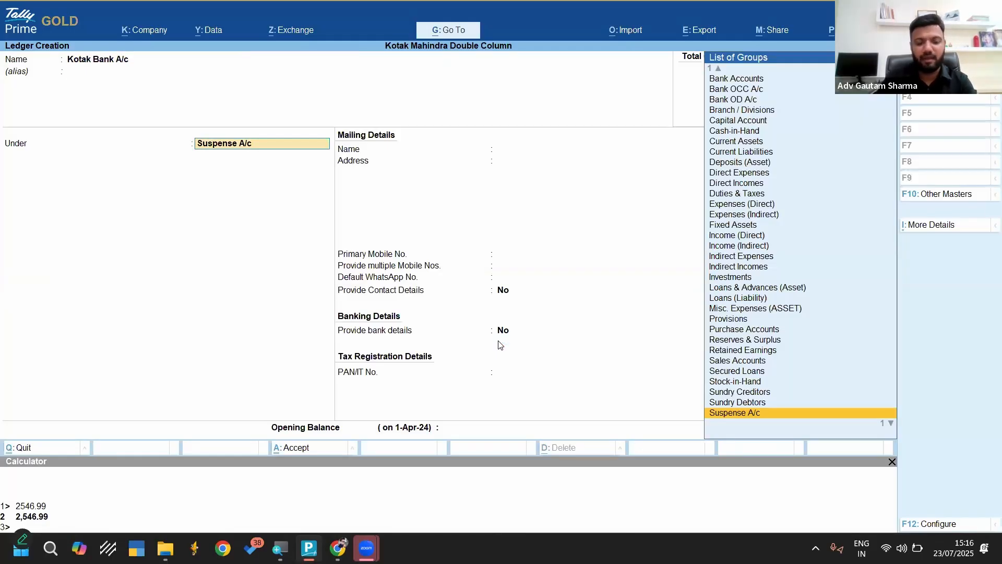
{"action": "type", "text": "b"}
{"action": "key", "text": "Return"}
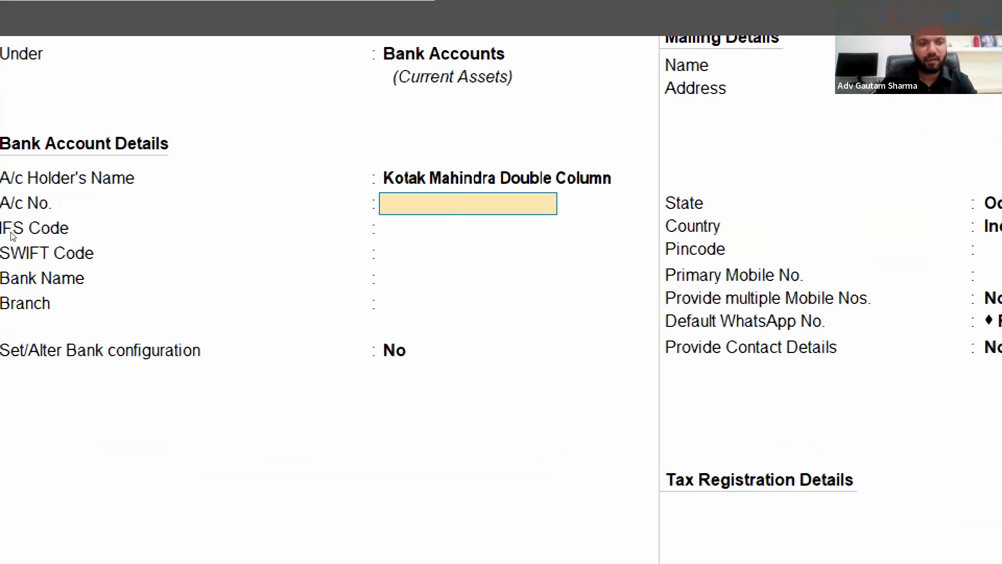
Leave the account number and codes blank, and set the ledger's bank name to Kotak Mahindra Bank (India)
{"action": "key", "text": "Return"}
{"action": "key", "text": "Return"}
{"action": "key", "text": "Return"}
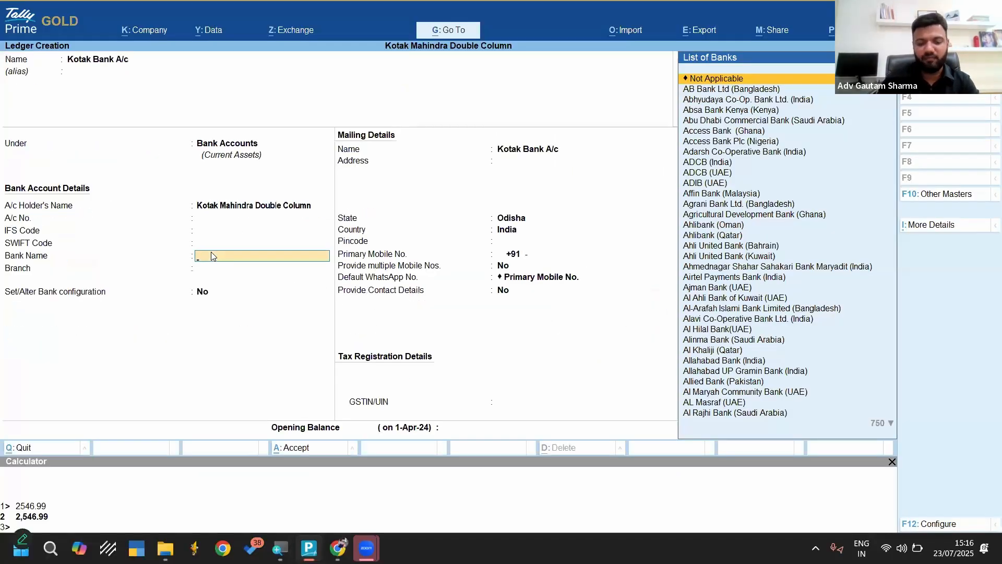
{"action": "type", "text": "Kotak"}
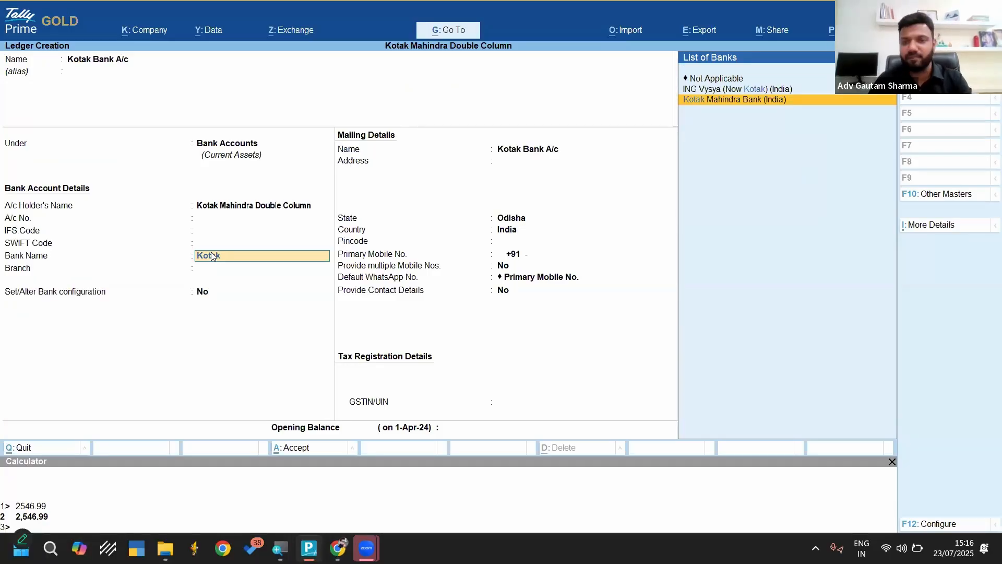
{"action": "key", "text": "Return"}
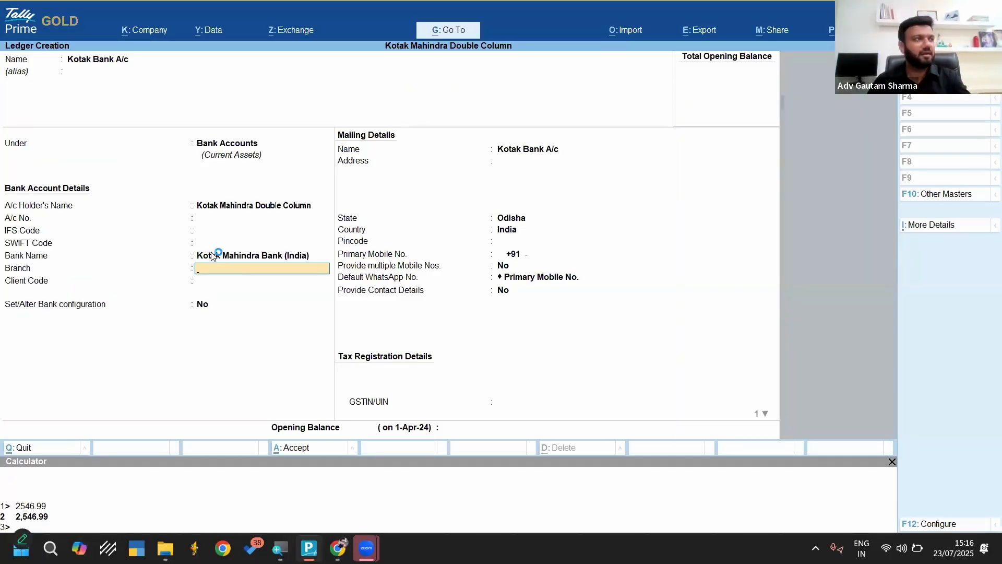
{"action": "key", "text": "Return"}
{"action": "key", "text": "Return"}
{"action": "key", "text": "Return"}
{"action": "key", "text": "Return"}
{"action": "key", "text": "Return"}
{"action": "key", "text": "Return"}
{"action": "key", "text": "Return"}
{"action": "key", "text": "Return"}
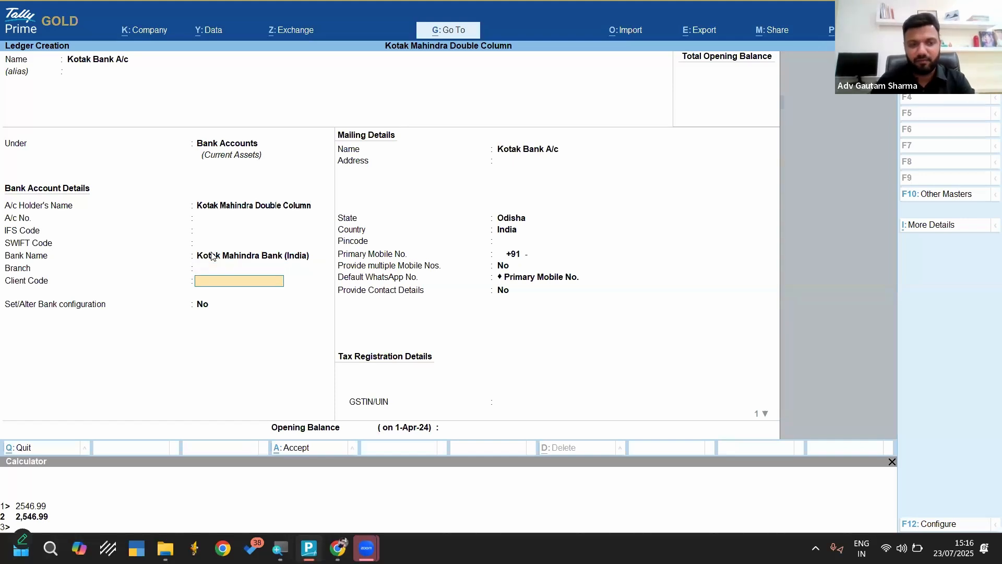
Enter an opening balance of 2546.99 Dr, save the Kotak Bank A/c ledger and return to the Gateway of Tally
{"action": "key", "text": "Return"}
{"action": "key", "text": "Return"}
{"action": "key", "text": "Return"}
{"action": "key", "text": "Return"}
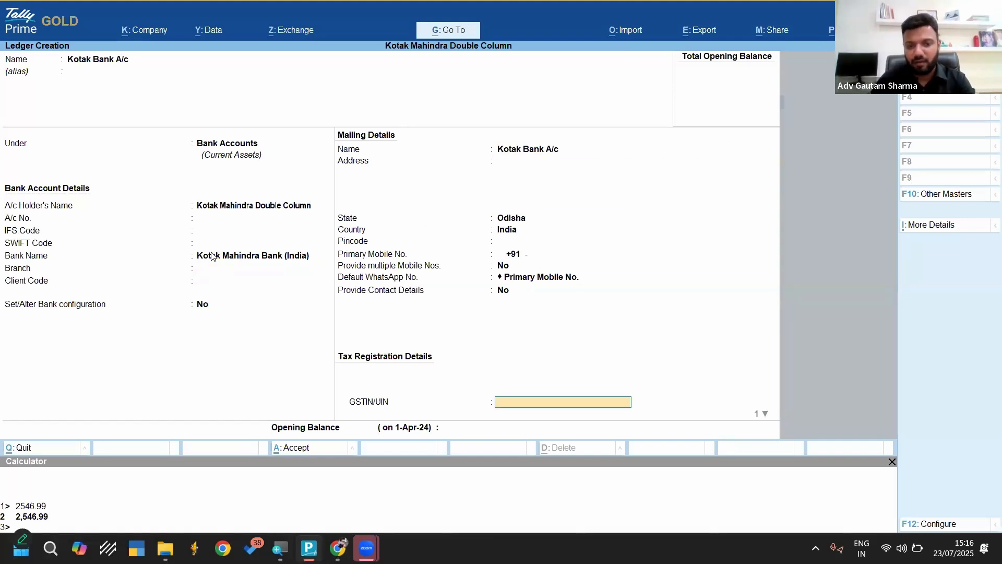
{"action": "type", "text": "2546.99"}
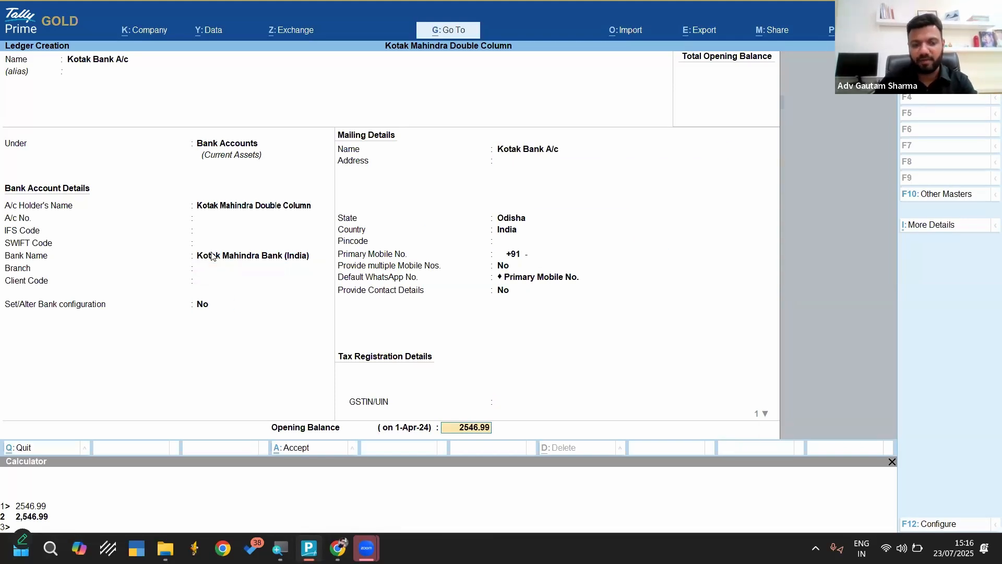
{"action": "key", "text": "Return"}
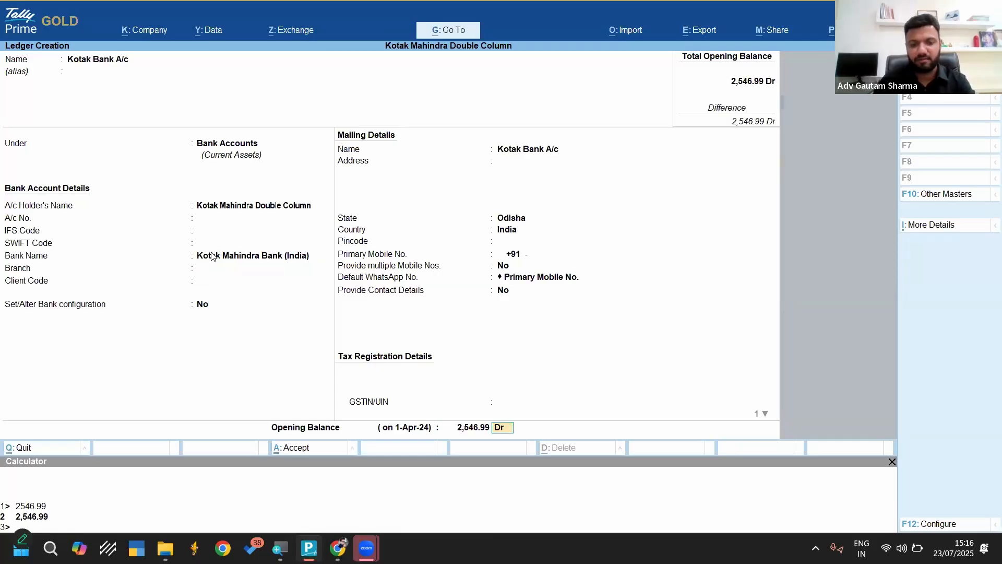
{"action": "key", "text": "Return"}
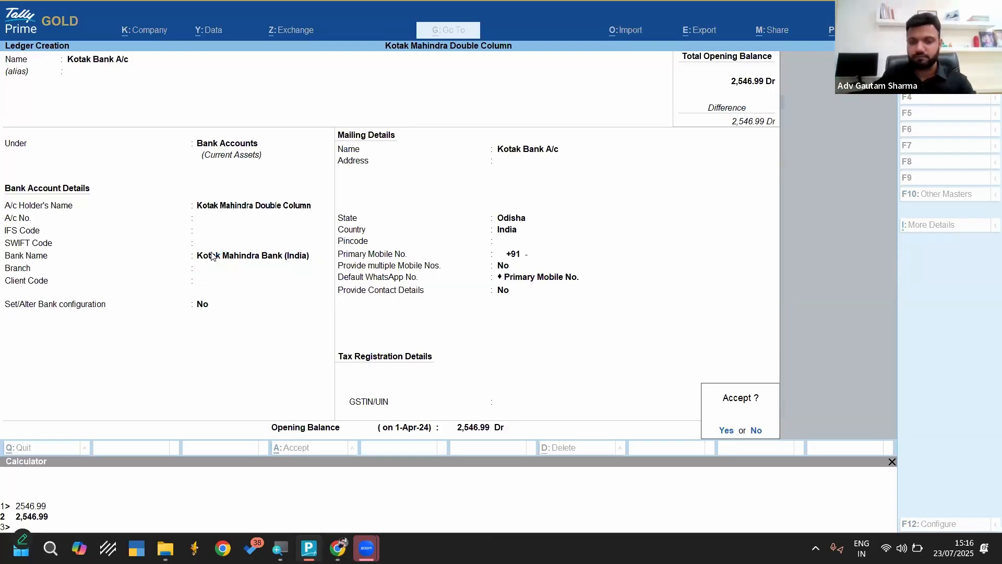
{"action": "key", "text": "Return"}
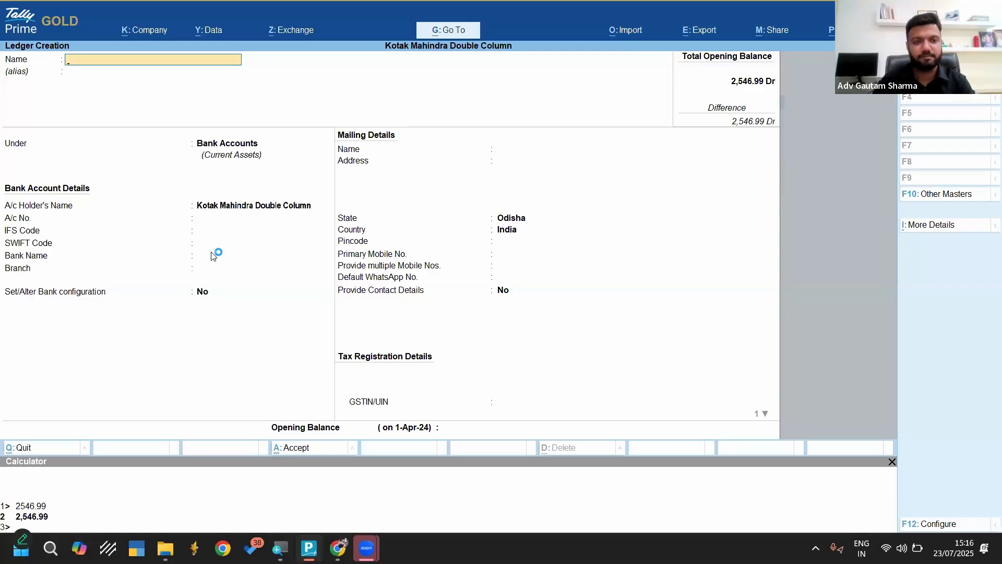
{"action": "key", "text": "Escape"}
{"action": "key", "text": "Return"}
{"action": "key", "text": "Escape"}
{"action": "key", "text": "Escape"}
{"action": "key", "text": "Escape"}
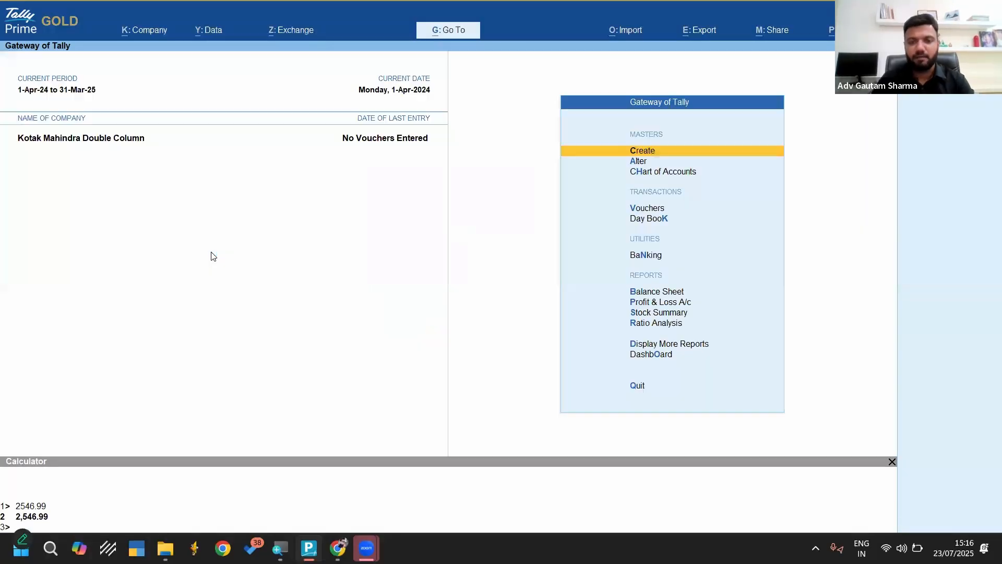
Open the Kotak Bank A/c ledger in alteration mode, review its details and leave it without changes
{"action": "key", "text": "Down"}
{"action": "key", "text": "Return"}
{"action": "key", "text": "Down"}
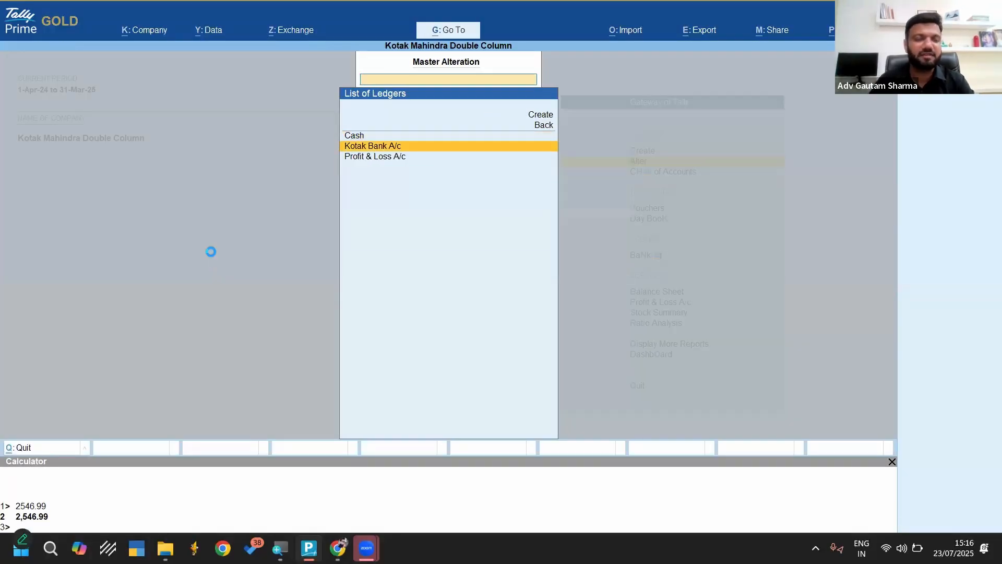
{"action": "key", "text": "Return"}
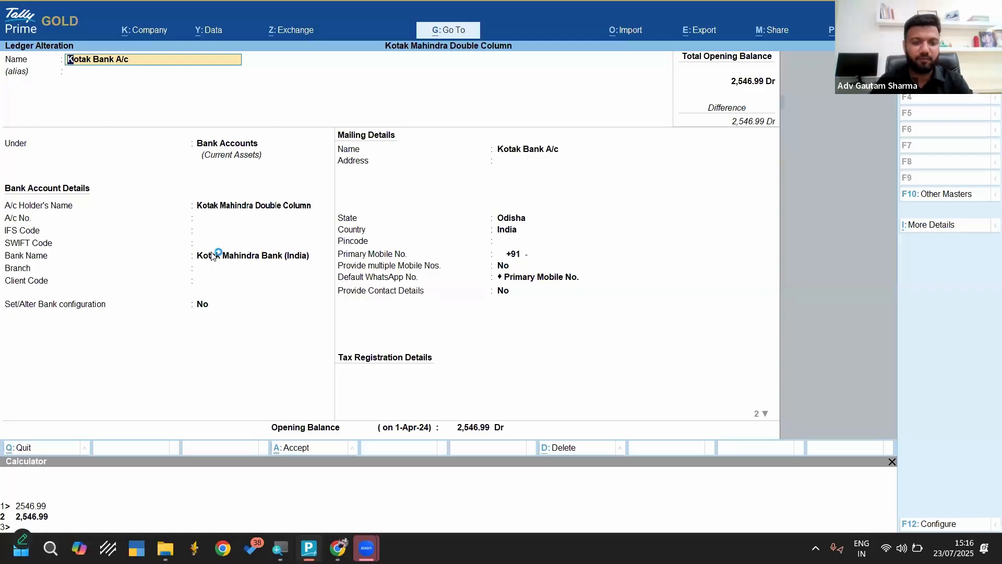
{"action": "key", "text": "Escape"}
{"action": "key", "text": "Escape"}
{"action": "key", "text": "Up"}
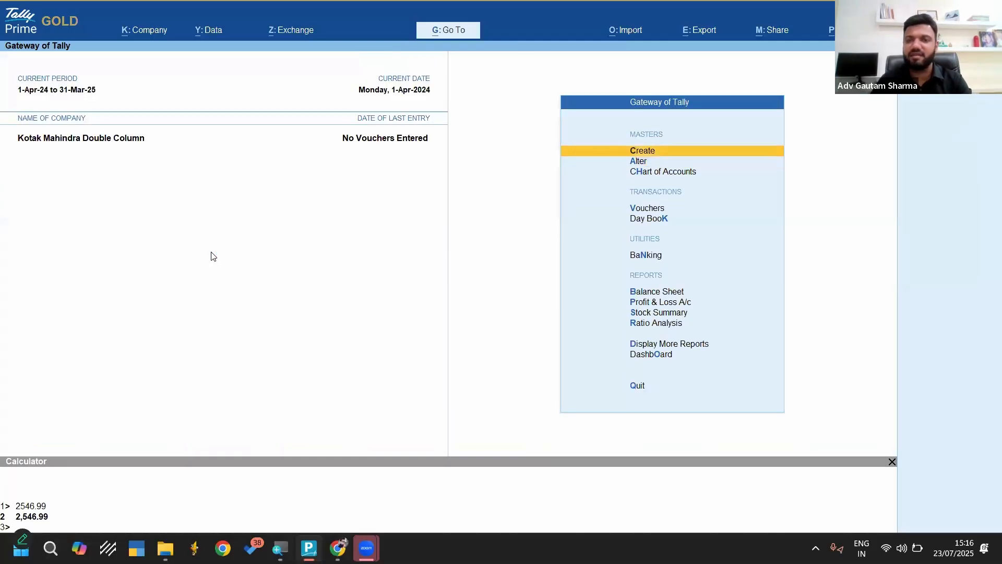
{"action": "left_click", "coordinate": [628, 31]}
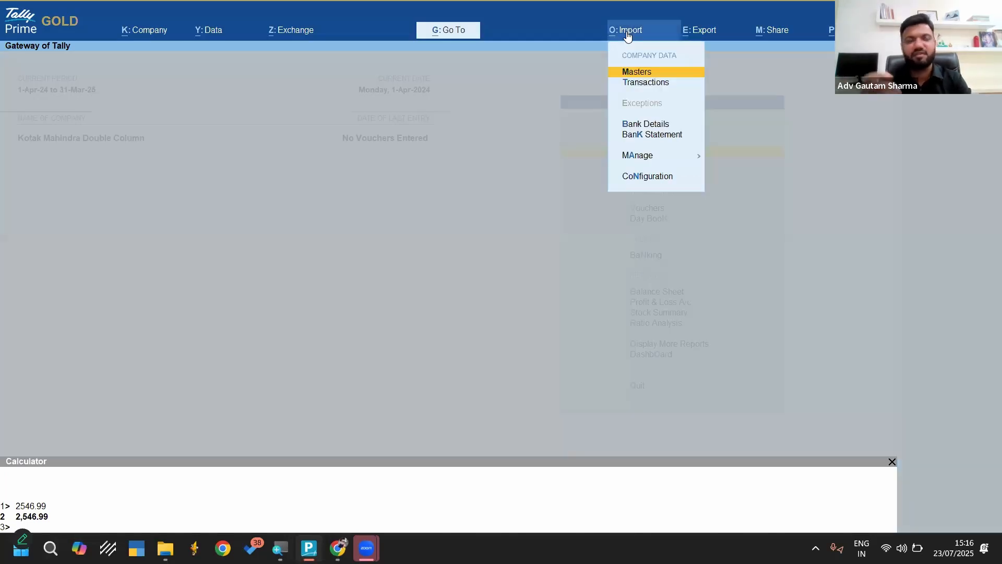
{"action": "key", "text": "Escape"}
{"action": "key", "text": "Down"}
{"action": "key", "text": "Down"}
{"action": "key", "text": "Down"}
{"action": "key", "text": "Down"}
{"action": "key", "text": "Down"}
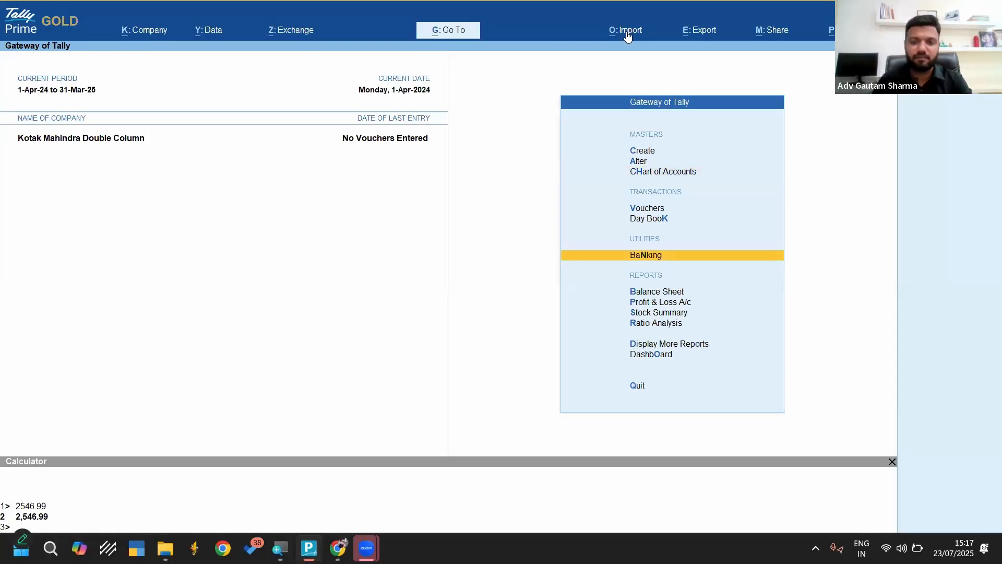
Start a bank statement import and choose Kotak Bank A/c as the bank ledger
{"action": "left_click", "coordinate": [628, 33]}
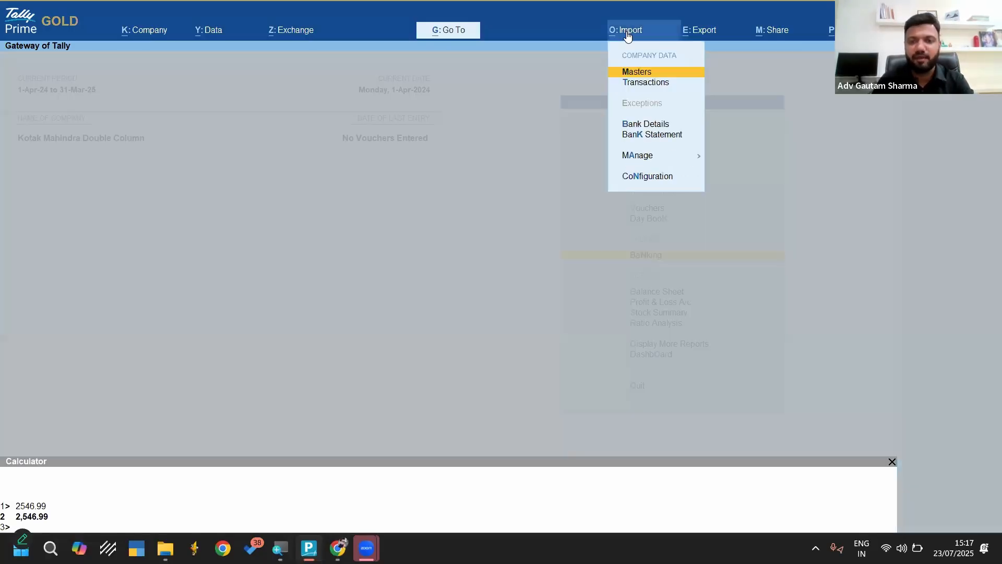
{"action": "key", "text": "Down"}
{"action": "key", "text": "Down"}
{"action": "key", "text": "Down"}
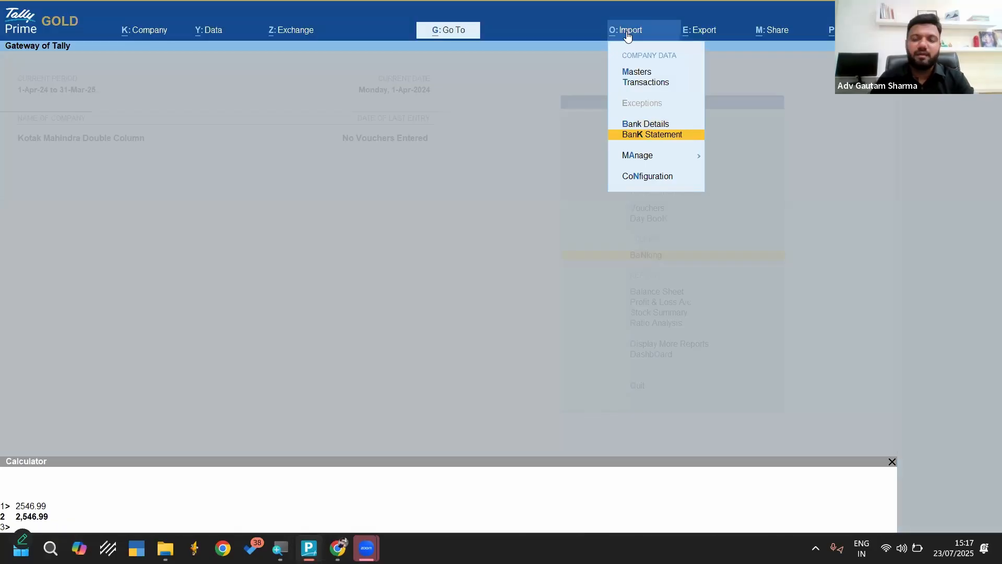
{"action": "key", "text": "Return"}
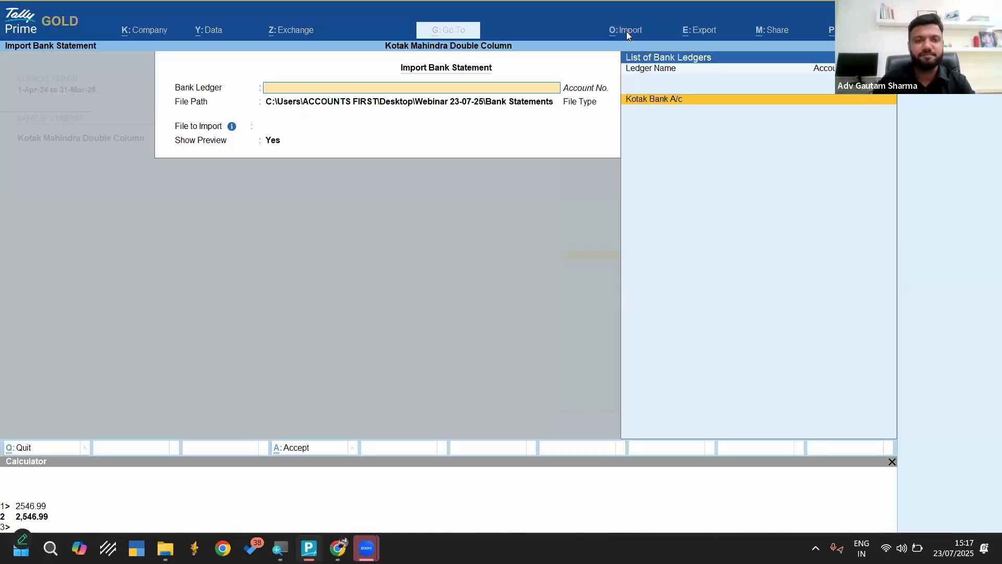
{"action": "key", "text": "Return"}
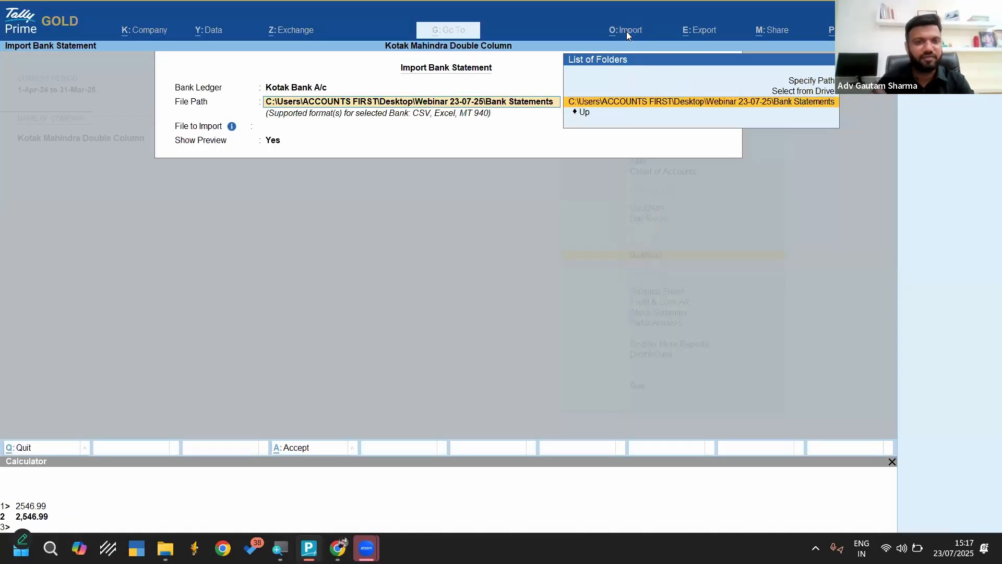
Specify C:\Users\ACCOUNTS FIRST\Desktop\Webinar 23-07-25\Bank Statements as the import path and highlight Kotak Double column.csv among its files
{"action": "key", "text": "Up"}
{"action": "key", "text": "Up"}
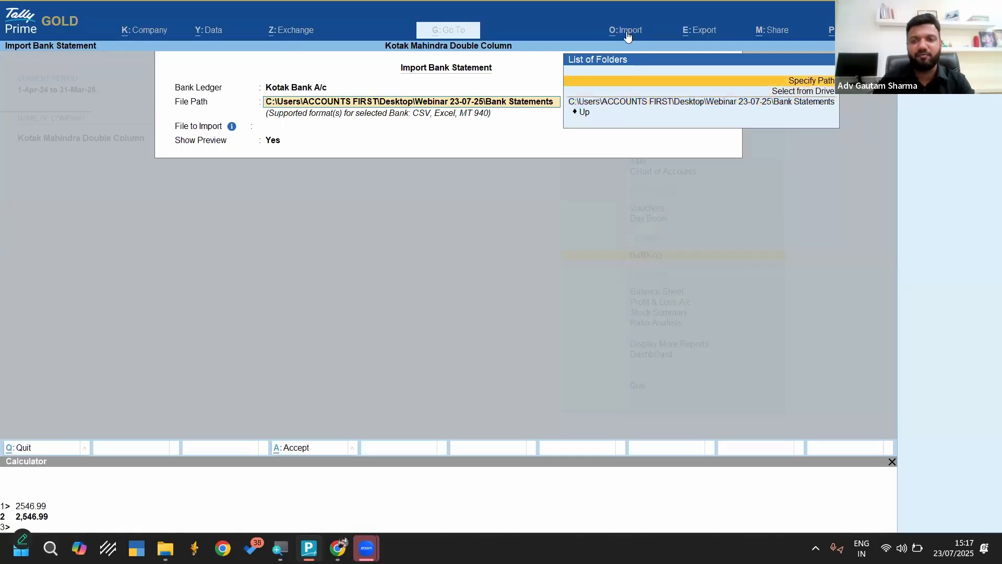
{"action": "key", "text": "Return"}
{"action": "type", "text": "C:\\Users\\ACCOUNTS FIRST\\Desktop\\Webinar 23-07-25\\Bank Statements"}
{"action": "key", "text": "Return"}
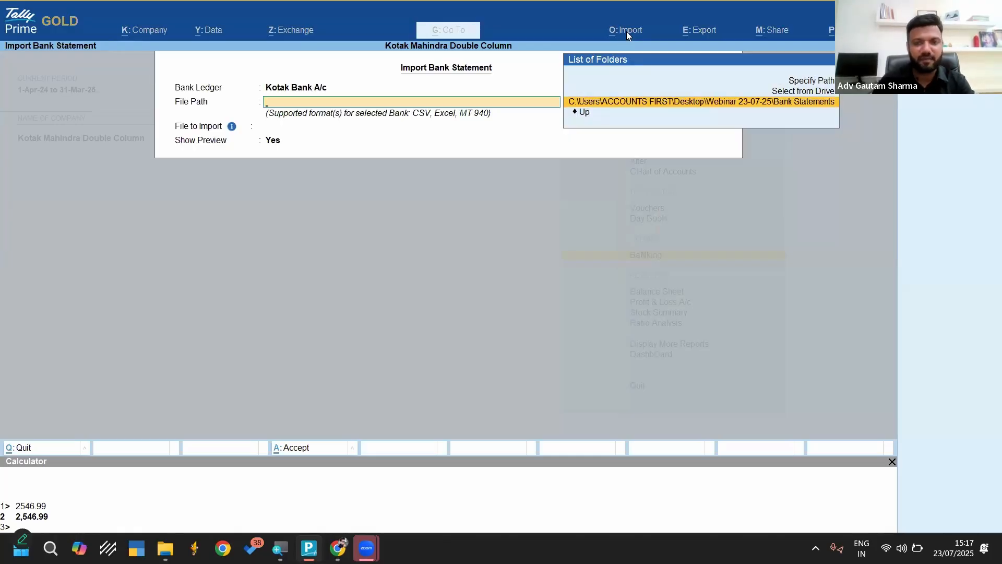
{"action": "key", "text": "Return"}
{"action": "key", "text": "Return"}
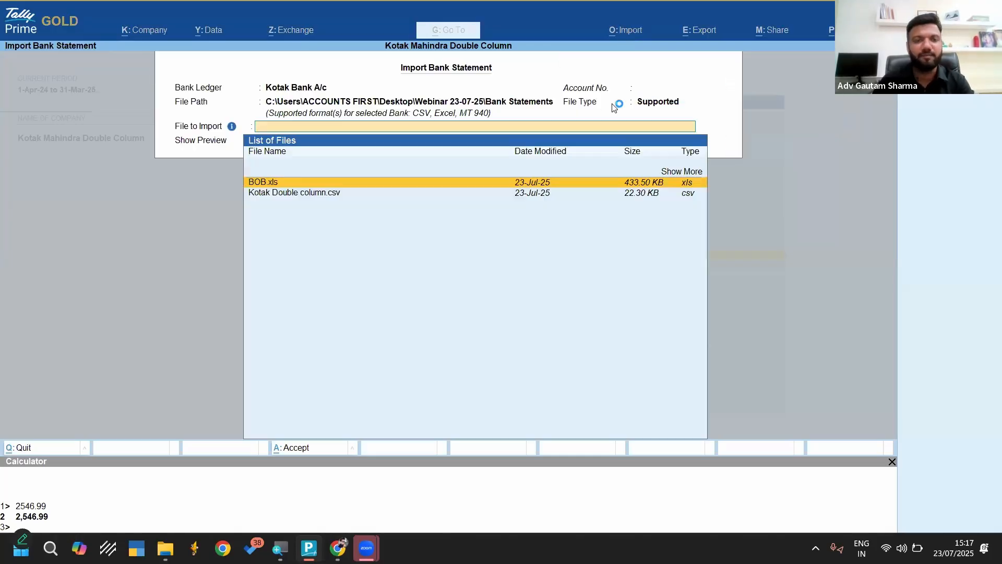
{"action": "key", "text": "Down"}
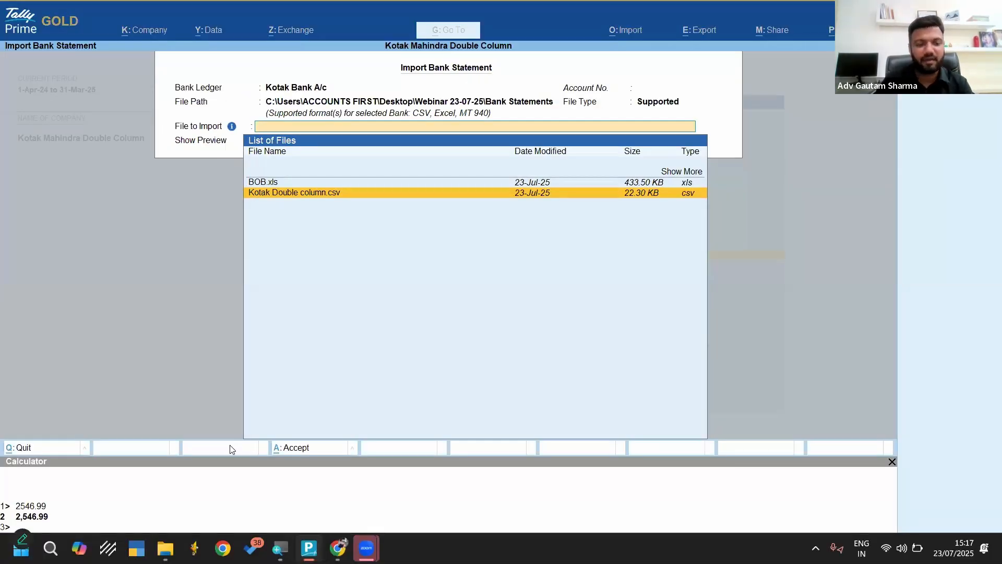
Switch to File Explorer, try to open Kotak Double column.csv in the Bank Statements folder, and return to TallyPrime
{"action": "key", "text": "alt+Tab"}
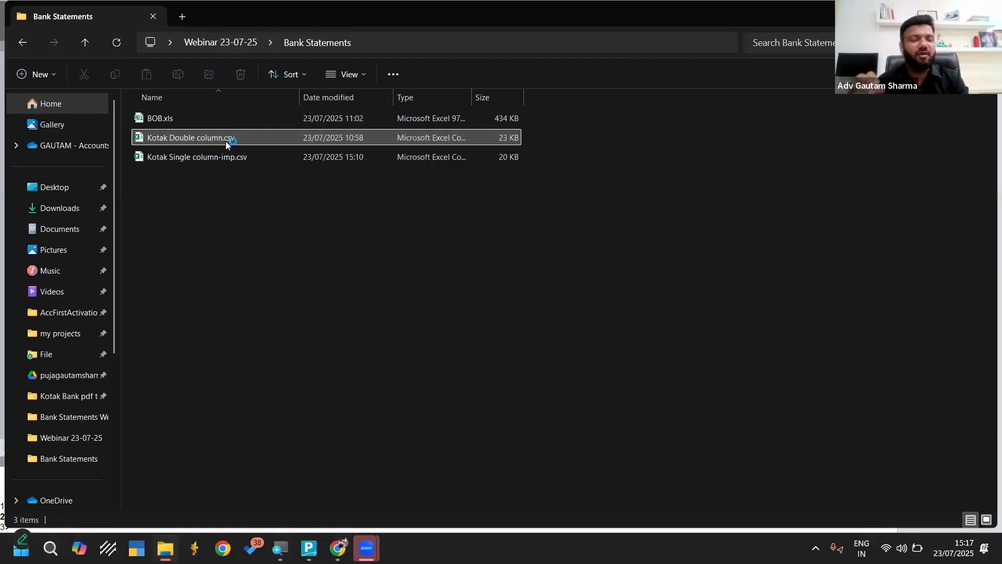
{"action": "double_click", "coordinate": [226, 137]}
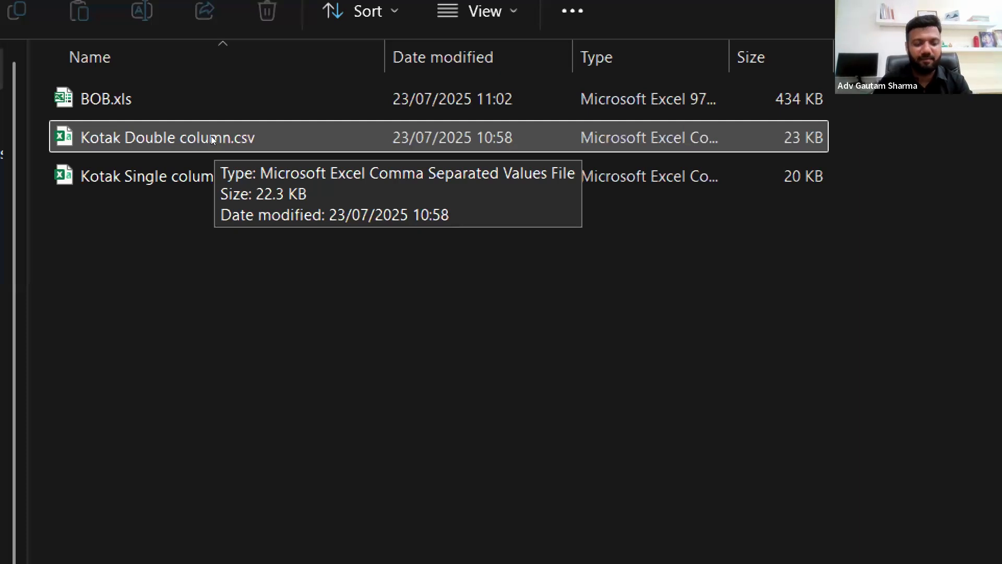
{"action": "double_click", "coordinate": [228, 138]}
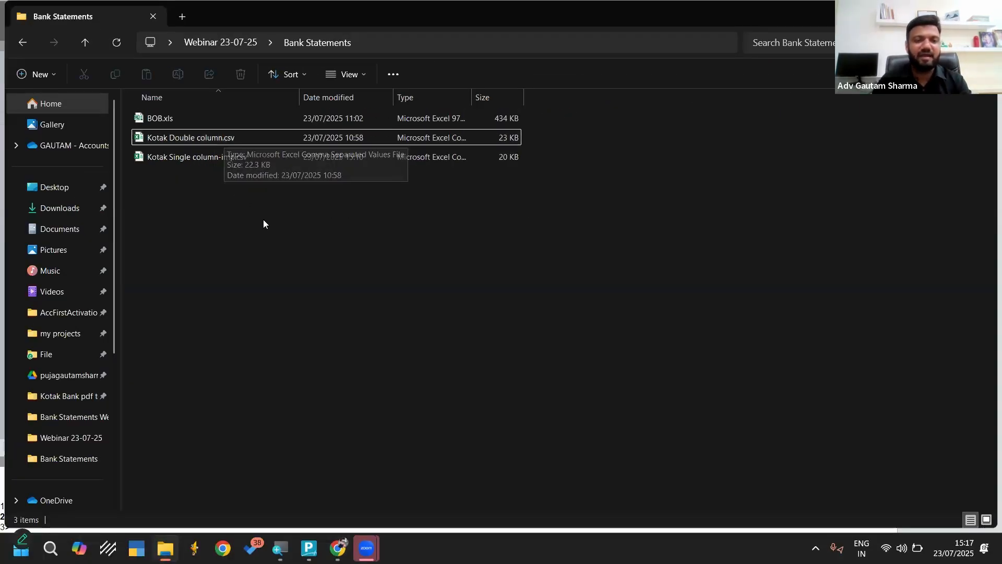
{"action": "left_click", "coordinate": [309, 548]}
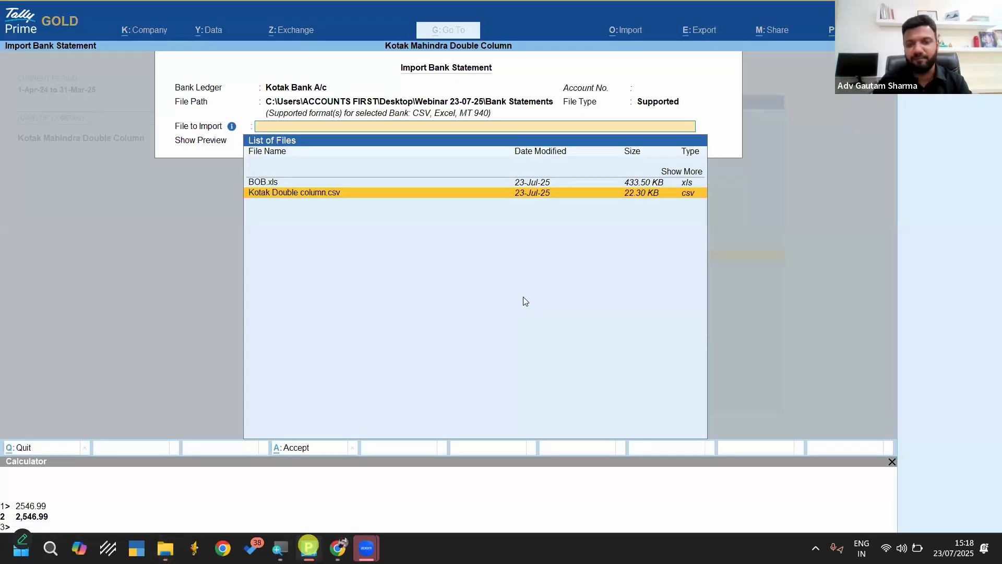
Accept Kotak Double column.csv with Show Preview set to Yes, and import the previewed statement
{"action": "key", "text": "Return"}
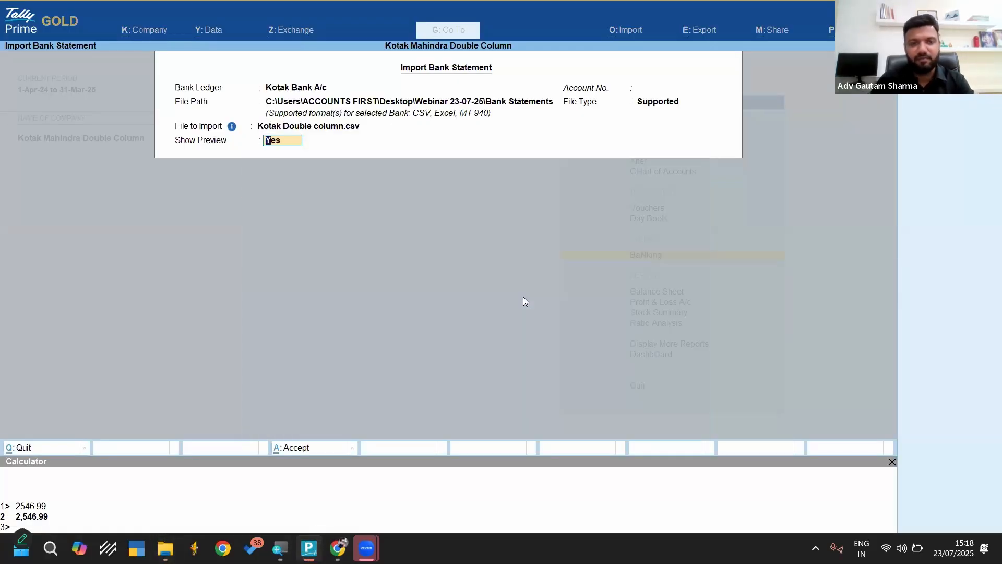
{"action": "key", "text": "Return"}
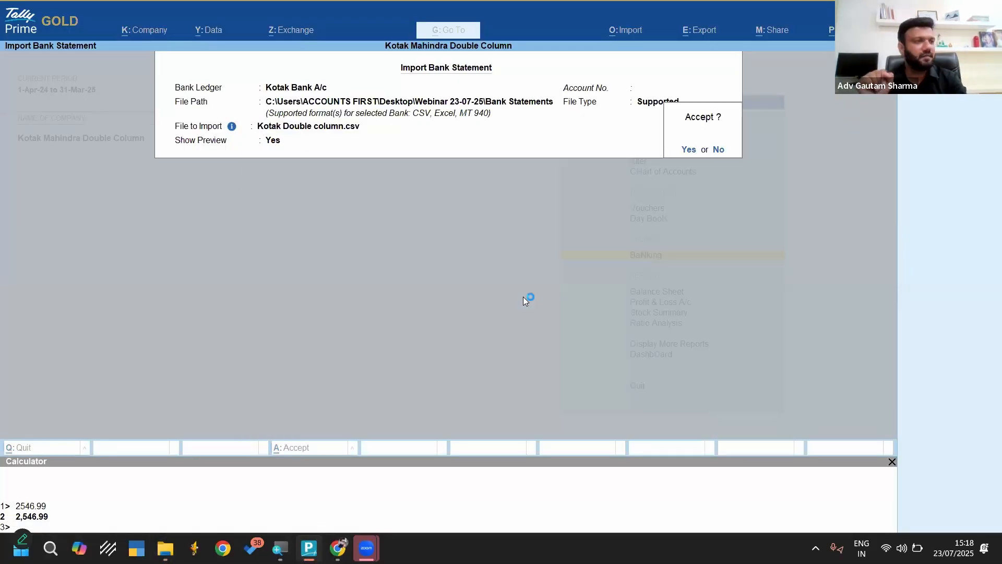
{"action": "key", "text": "Return"}
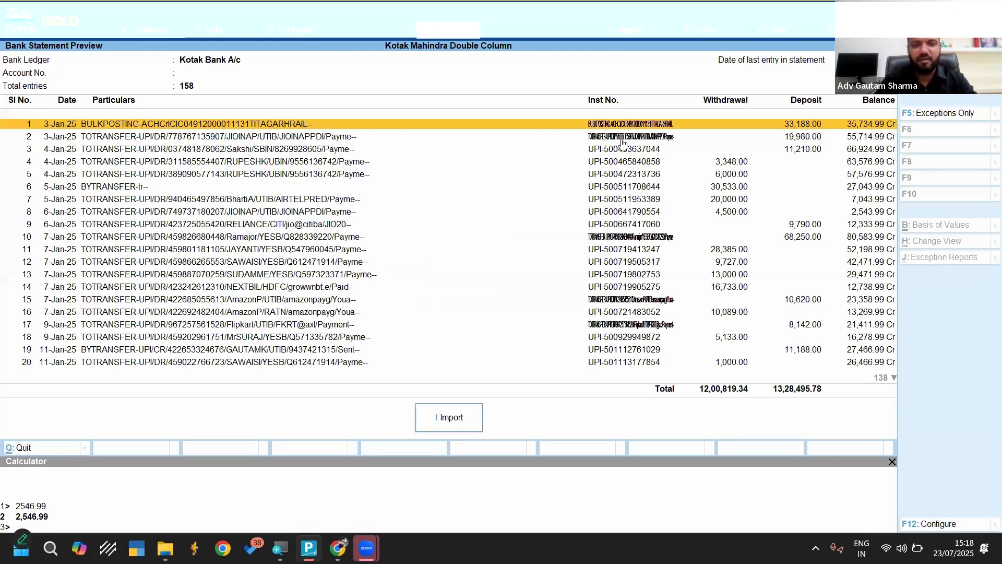
{"action": "left_click", "coordinate": [439, 428]}
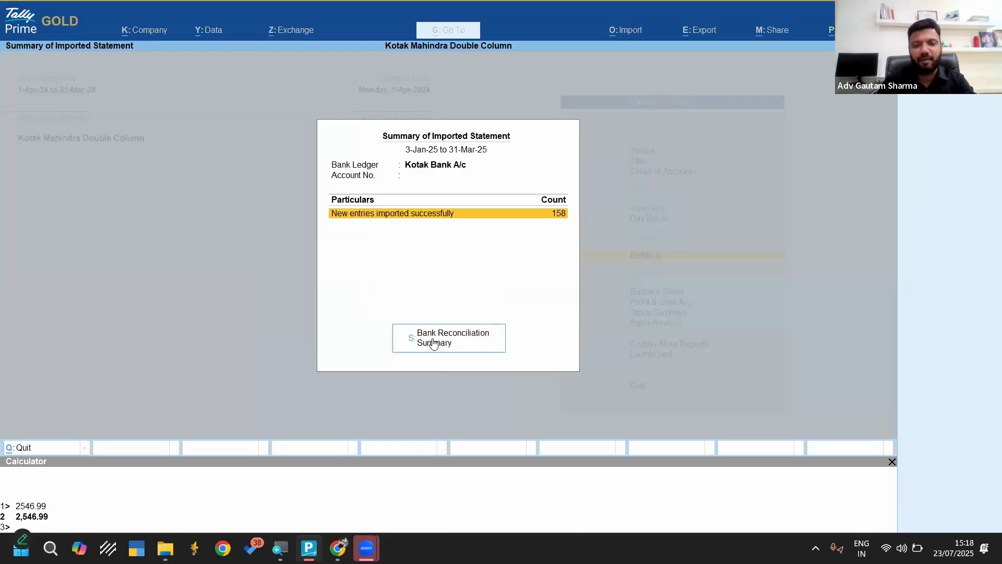
Open the Bank Reconciliation Summary for Kotak Bank A/c and examine its current-period unreconciled and Available Only in Bank rows
{"action": "left_click", "coordinate": [433, 343]}
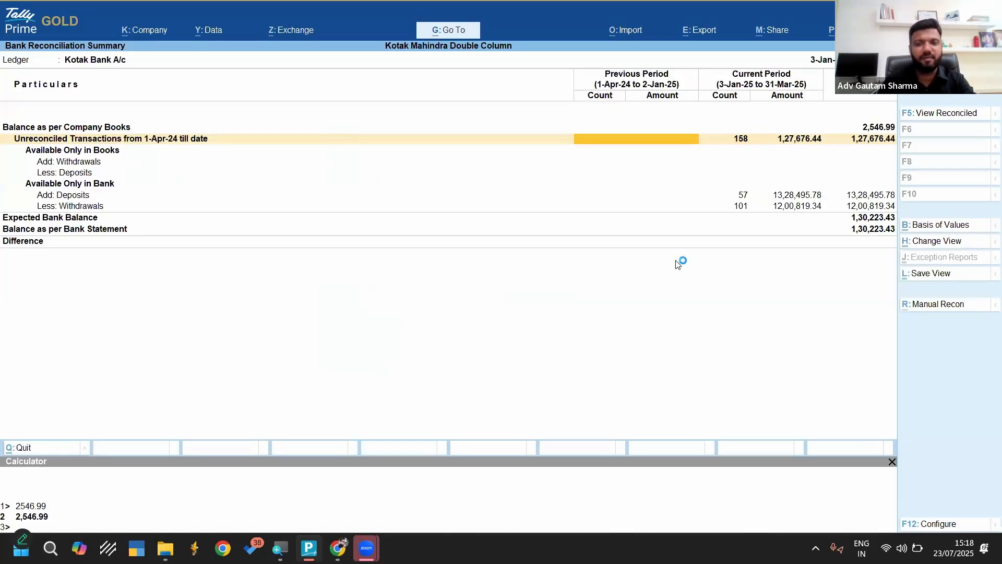
{"action": "key", "text": "Right"}
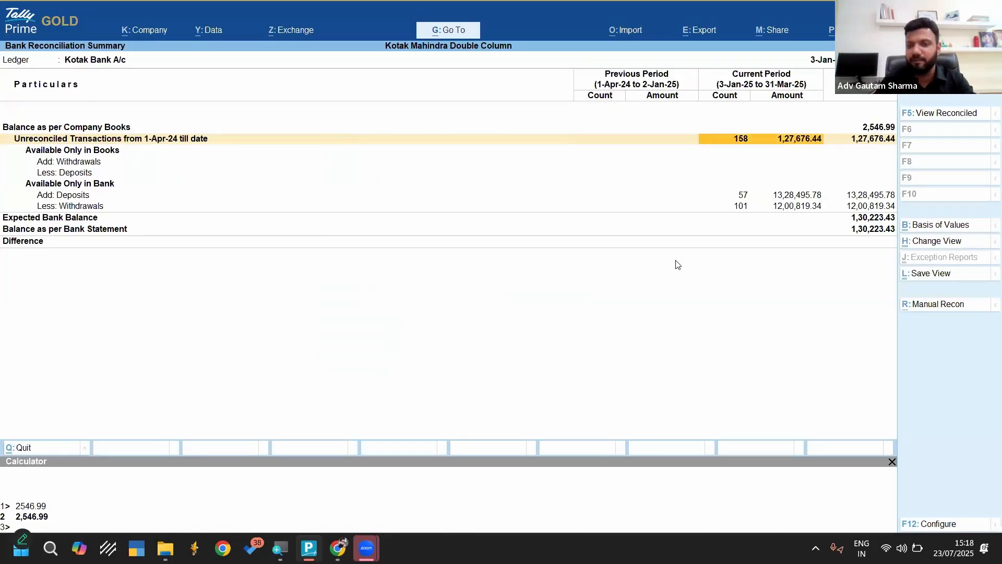
{"action": "key", "text": "Down"}
{"action": "key", "text": "Down"}
{"action": "key", "text": "Down"}
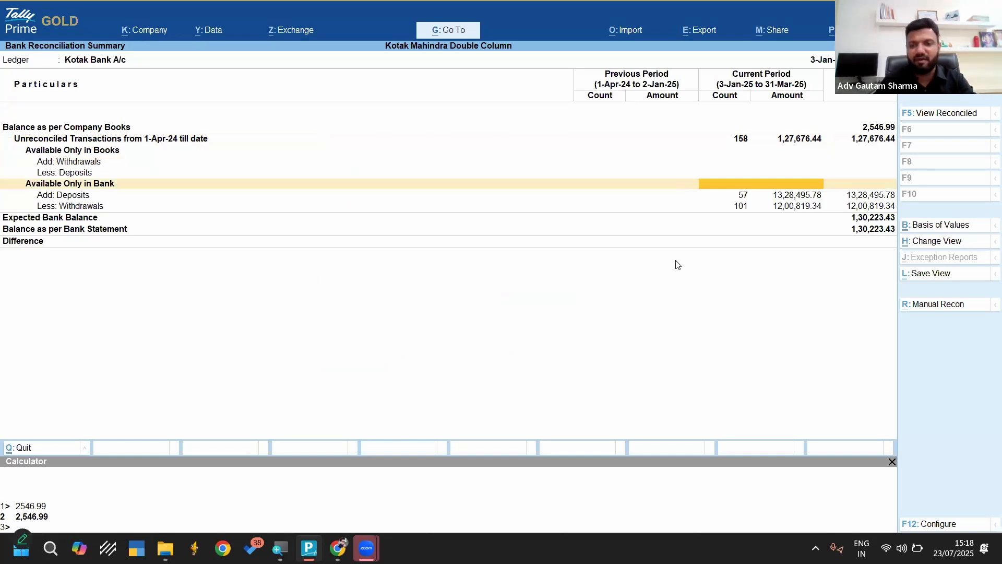
{"action": "key", "text": "Right"}
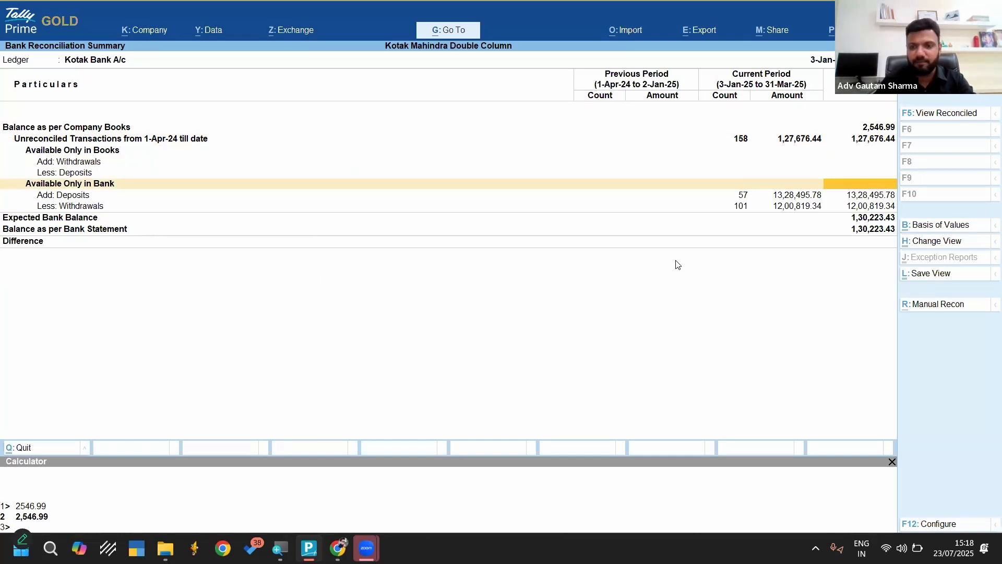
Check the previous-period details of the Available Only in Bank row and return to the reconciliation summary
{"action": "key", "text": "Left"}
{"action": "key", "text": "Left"}
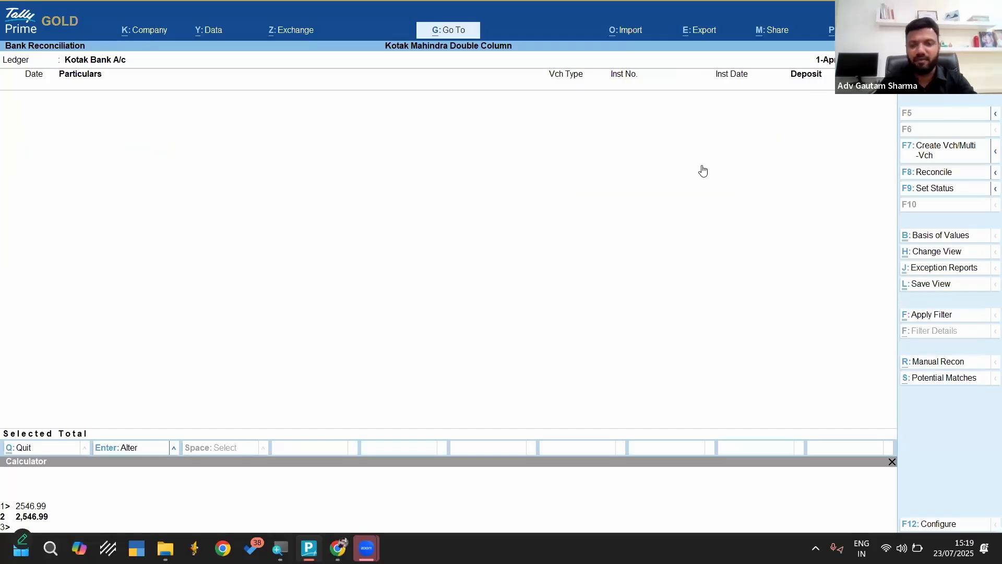
{"action": "key", "text": "Escape"}
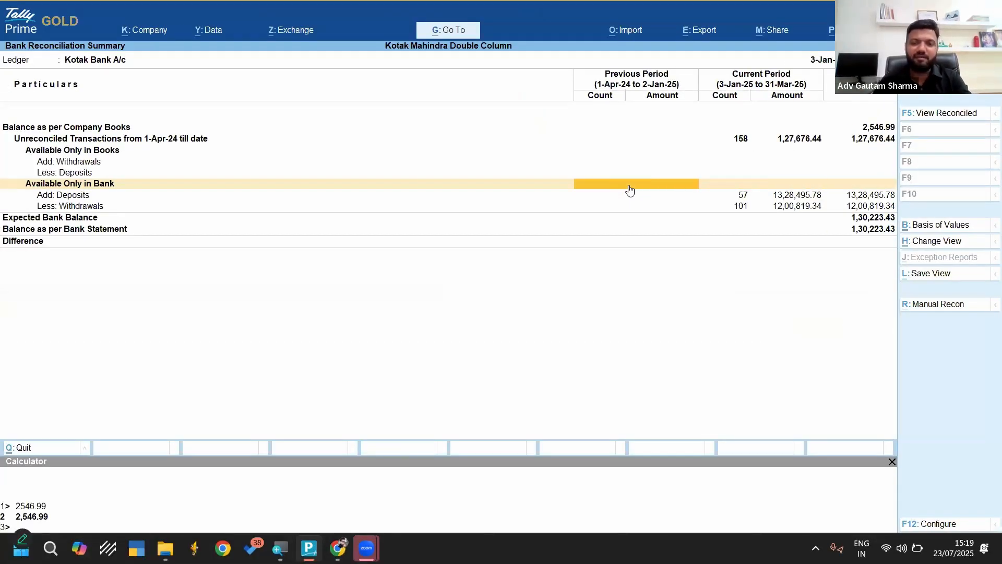
{"action": "left_click", "coordinate": [630, 190]}
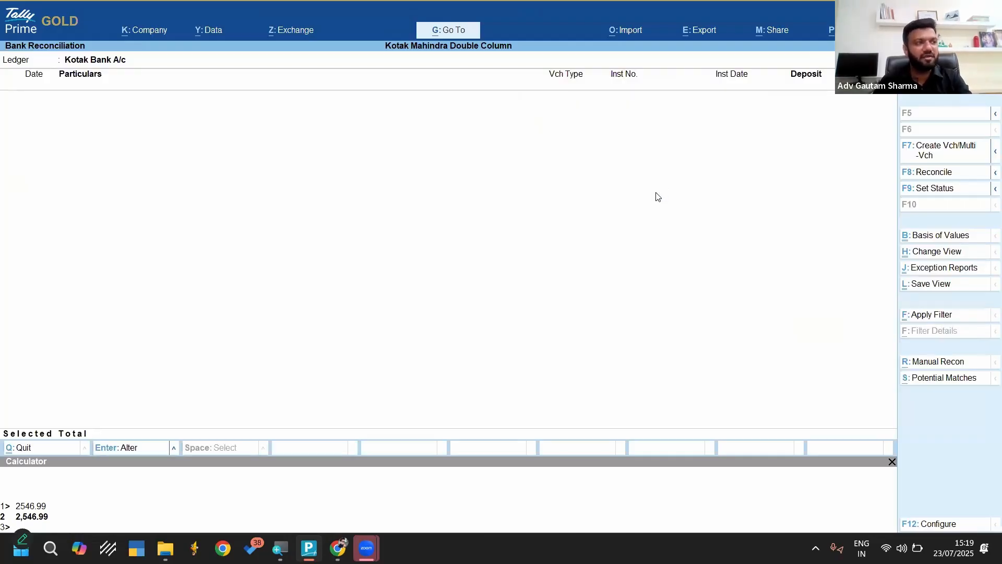
{"action": "key", "text": "Escape"}
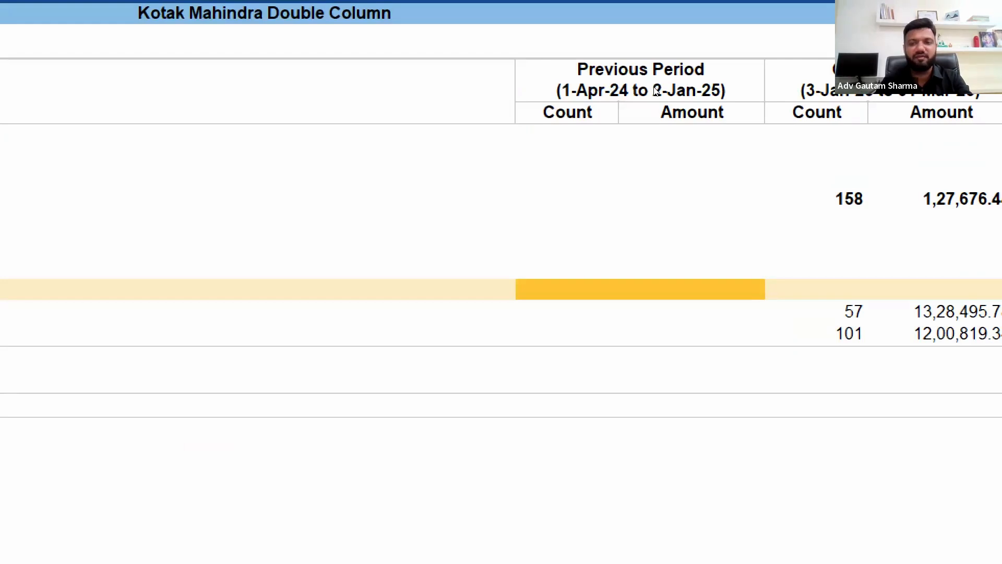
Open the detailed Available Only in Bank transaction list from the summary's overall amount column
{"action": "key", "text": "Right"}
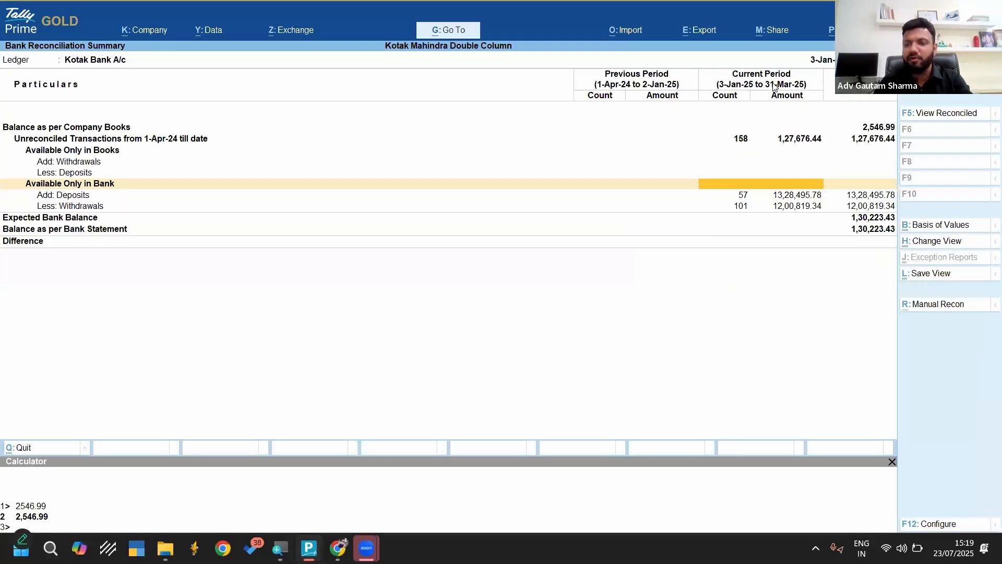
{"action": "key", "text": "Right"}
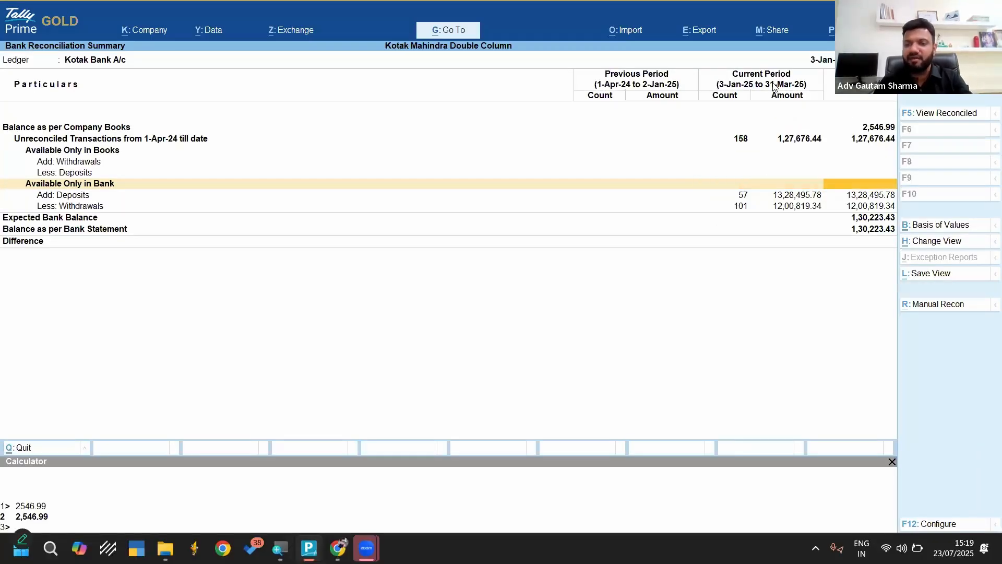
{"action": "double_click", "coordinate": [866, 186]}
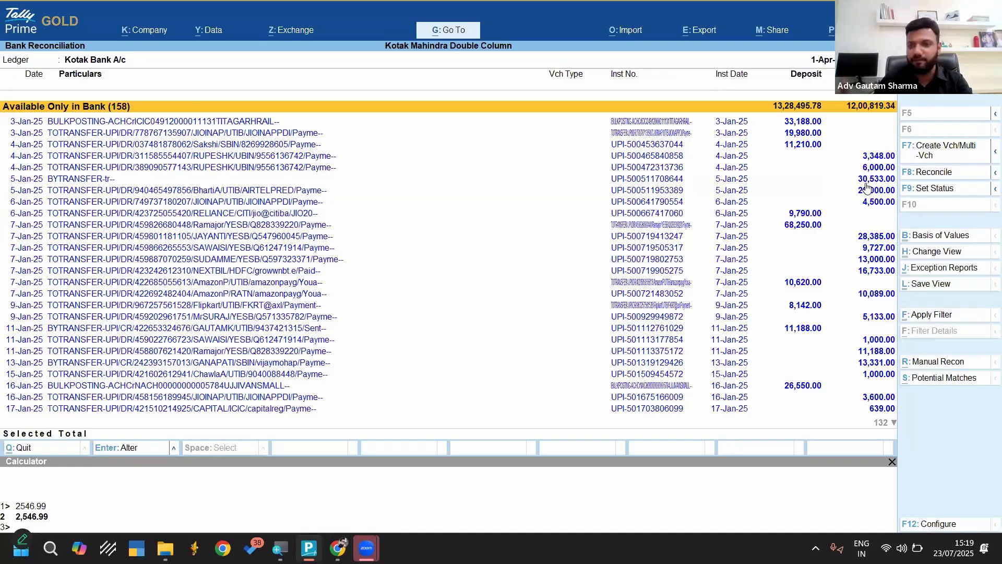
Select all bank-only transactions in the reconciliation list, from the first 3-Jan-25 entry to the last 31-Mar-25 entry
{"action": "key", "text": "Down"}
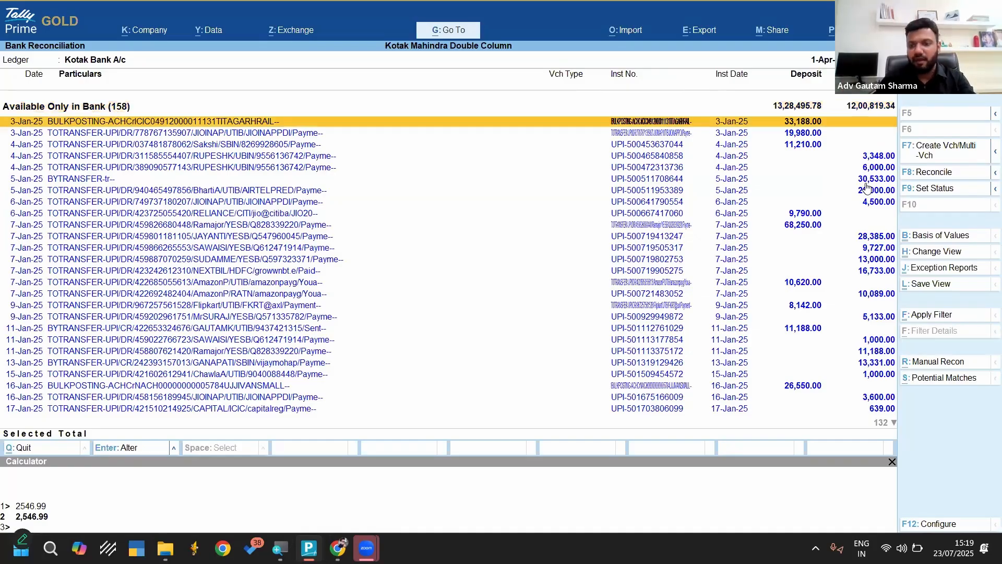
{"action": "key", "text": "shift+Down"}
{"action": "key", "text": "shift+Down"}
{"action": "key", "text": "shift+Down"}
{"action": "key", "text": "shift+Down"}
{"action": "key", "text": "shift+Down"}
{"action": "key", "text": "shift+Down"}
{"action": "key", "text": "shift+Down"}
{"action": "key", "text": "shift+Down"}
{"action": "key", "text": "shift+Down"}
{"action": "key", "text": "shift+Down"}
{"action": "key", "text": "shift+Down"}
{"action": "key", "text": "shift+Down"}
{"action": "key", "text": "shift+Down"}
{"action": "key", "text": "shift+Down"}
{"action": "key", "text": "shift+Down"}
{"action": "key", "text": "shift+Down"}
{"action": "key", "text": "shift+Down"}
{"action": "key", "text": "shift+Down"}
{"action": "key", "text": "shift+Down"}
{"action": "key", "text": "shift+Down"}
{"action": "key", "text": "shift+Down"}
{"action": "key", "text": "shift+Down"}
{"action": "key", "text": "shift+Down"}
{"action": "key", "text": "shift+Down"}
{"action": "key", "text": "shift+Down"}
{"action": "key", "text": "shift+Down"}
{"action": "key", "text": "shift+Down"}
{"action": "key", "text": "shift+Down"}
{"action": "key", "text": "shift+Down"}
{"action": "key", "text": "shift+Down"}
{"action": "key", "text": "shift+Down"}
{"action": "key", "text": "shift+Down"}
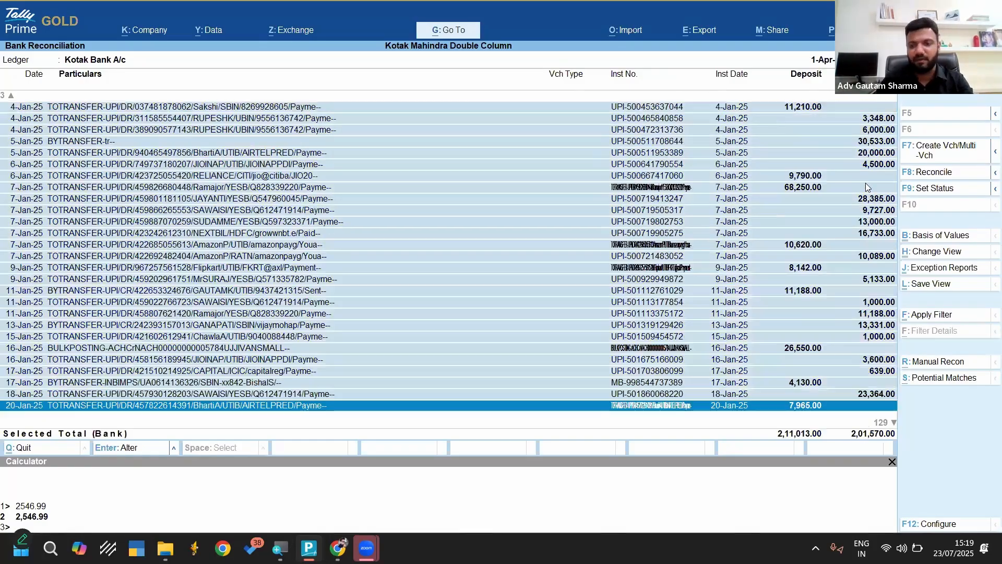
{"action": "key", "text": "shift+Down"}
{"action": "key", "text": "shift+Down"}
{"action": "key", "text": "shift+Down"}
{"action": "key", "text": "shift+Down"}
{"action": "key", "text": "shift+Down"}
{"action": "key", "text": "shift+Down"}
{"action": "key", "text": "shift+Down"}
{"action": "key", "text": "shift+Down"}
{"action": "key", "text": "shift+Down"}
{"action": "key", "text": "shift+Down"}
{"action": "key", "text": "shift+Down"}
{"action": "key", "text": "shift+Down"}
{"action": "key", "text": "shift+Down"}
{"action": "key", "text": "shift+Down"}
{"action": "key", "text": "shift+Down"}
{"action": "key", "text": "shift+Down"}
{"action": "key", "text": "shift+Down"}
{"action": "key", "text": "shift+Down"}
{"action": "key", "text": "shift+Down"}
{"action": "key", "text": "shift+Down"}
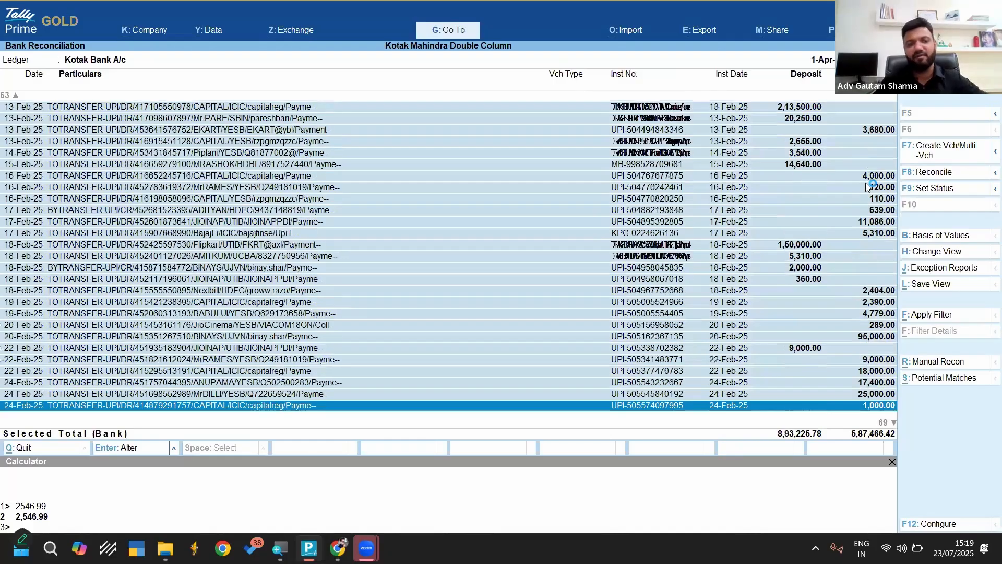
{"action": "key", "text": "shift+Down"}
{"action": "key", "text": "shift+Down"}
{"action": "key", "text": "shift+Down"}
{"action": "key", "text": "shift+Down"}
{"action": "key", "text": "shift+Down"}
{"action": "key", "text": "shift+Down"}
{"action": "key", "text": "shift+Down"}
{"action": "key", "text": "shift+Down"}
{"action": "key", "text": "shift+Down"}
{"action": "key", "text": "shift+Down"}
{"action": "key", "text": "shift+Down"}
{"action": "key", "text": "shift+Down"}
{"action": "key", "text": "shift+Down"}
{"action": "key", "text": "shift+Down"}
{"action": "key", "text": "shift+Down"}
{"action": "key", "text": "shift+Down"}
{"action": "key", "text": "shift+Down"}
{"action": "key", "text": "shift+Down"}
{"action": "key", "text": "shift+Down"}
{"action": "key", "text": "shift+Down"}
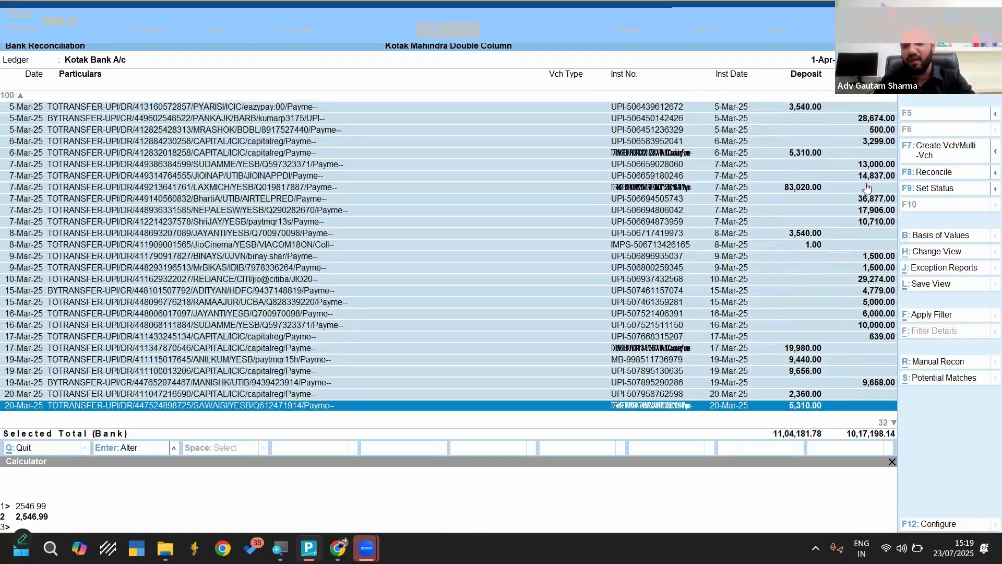
{"action": "key", "text": "shift+Down"}
{"action": "key", "text": "shift+Down"}
{"action": "key", "text": "shift+Down"}
{"action": "key", "text": "shift+Down"}
{"action": "key", "text": "shift+Down"}
{"action": "key", "text": "shift+Down"}
{"action": "key", "text": "shift+Down"}
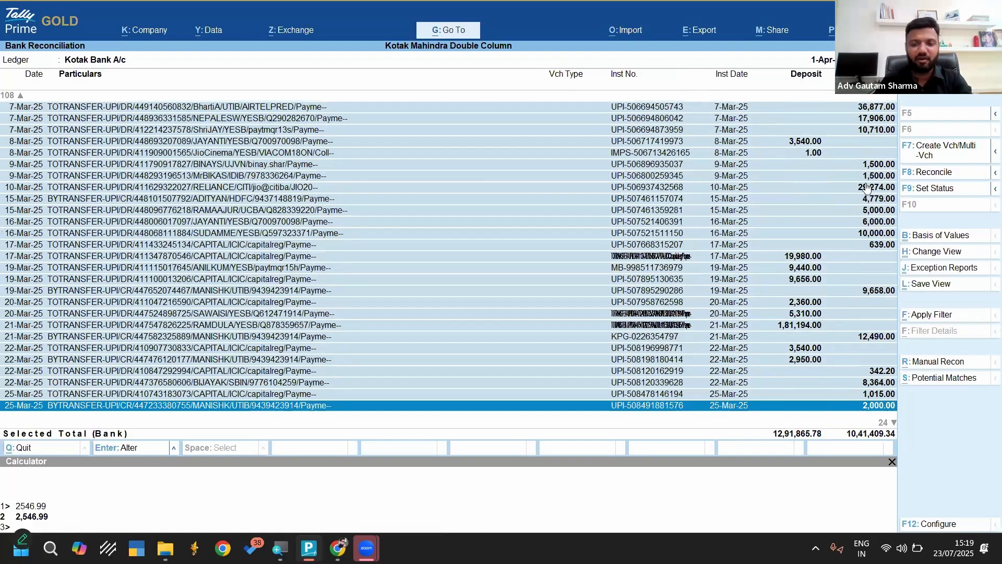
{"action": "key", "text": "shift+Down"}
{"action": "key", "text": "shift+Down"}
{"action": "key", "text": "shift+Down"}
{"action": "key", "text": "shift+Down"}
{"action": "key", "text": "shift+Down"}
{"action": "key", "text": "shift+Down"}
{"action": "key", "text": "shift+Down"}
{"action": "key", "text": "shift+Down"}
{"action": "key", "text": "shift+Down"}
{"action": "key", "text": "shift+Down"}
{"action": "key", "text": "shift+Down"}
{"action": "key", "text": "shift+Down"}
{"action": "key", "text": "shift+Down"}
{"action": "key", "text": "shift+Down"}
{"action": "key", "text": "shift+Down"}
{"action": "key", "text": "shift+Down"}
{"action": "key", "text": "shift+Down"}
{"action": "key", "text": "shift+Down"}
{"action": "key", "text": "shift+Down"}
{"action": "key", "text": "shift+Down"}
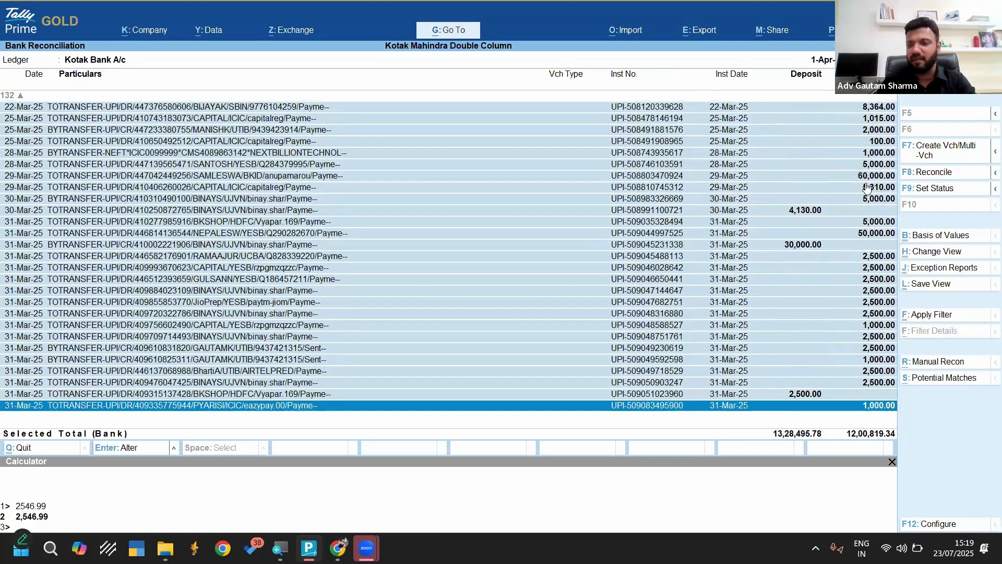
Start multiple voucher creation for the selected bank entries and create a common ledger named Suspense under the Suspense A/c group
{"action": "left_click", "coordinate": [930, 157]}
{"action": "key", "text": "alt+c"}
{"action": "type", "text": "S"}
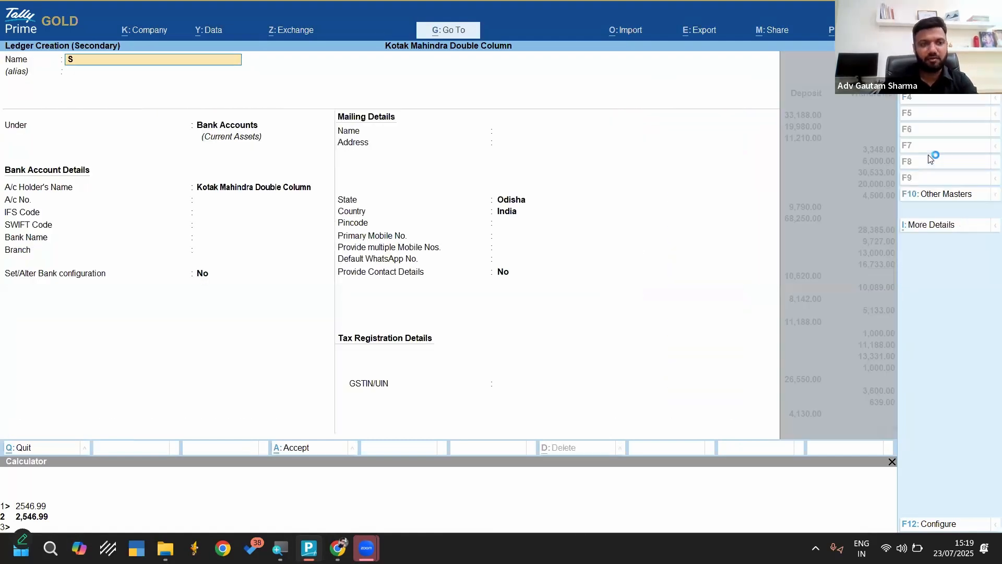
{"action": "type", "text": "usp"}
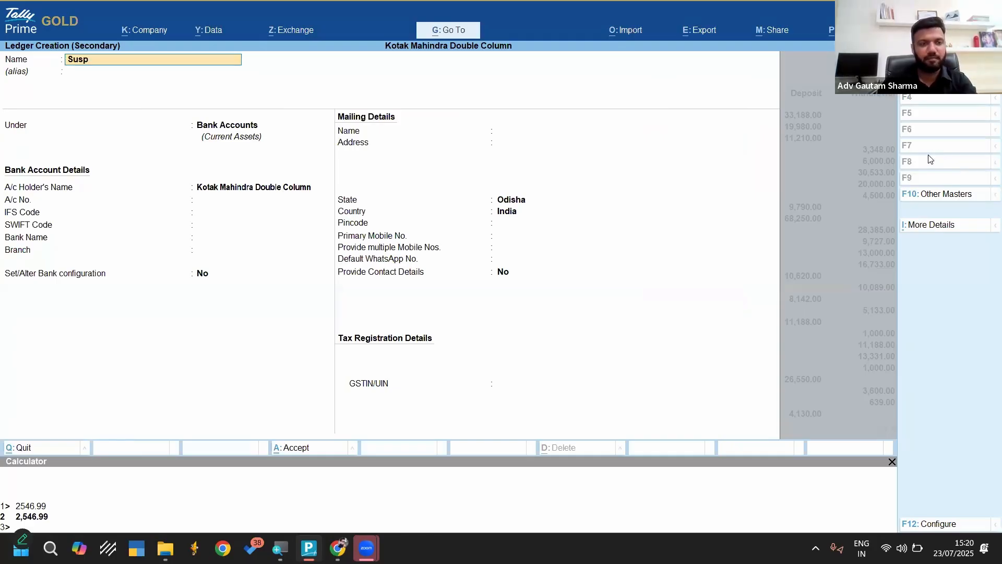
{"action": "type", "text": "ense"}
{"action": "key", "text": "Return"}
{"action": "type", "text": "Sus"}
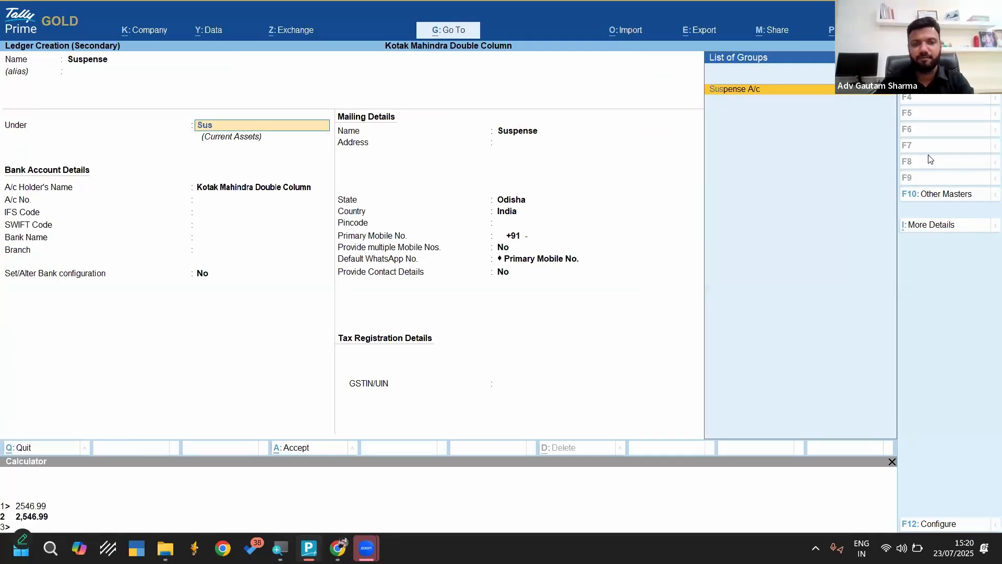
{"action": "key", "text": "ctrl+a"}
Apply Suspense as the ledger for all listed bank transactions and accept the bulk voucher creation
{"action": "key", "text": "Return"}
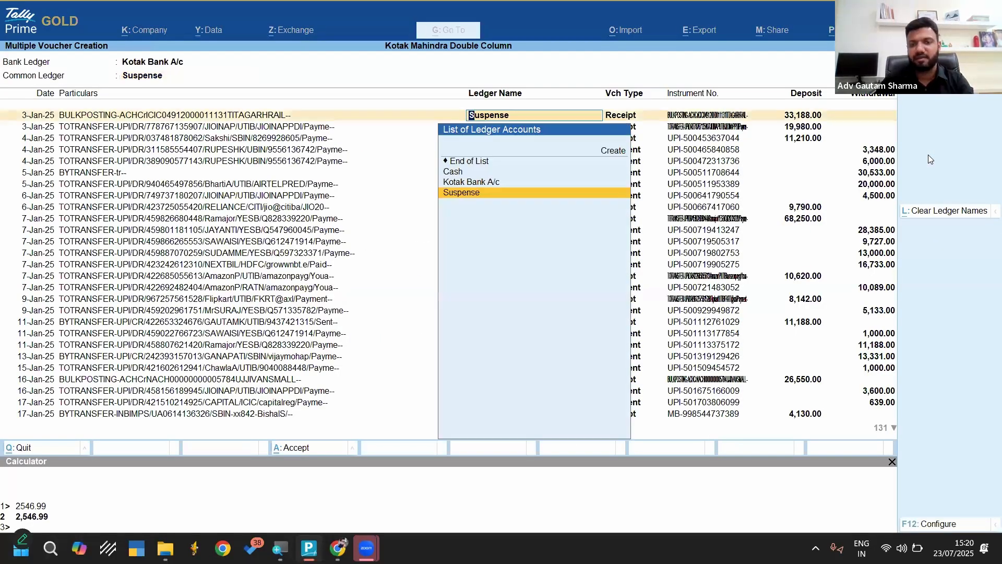
{"action": "key", "text": "Return"}
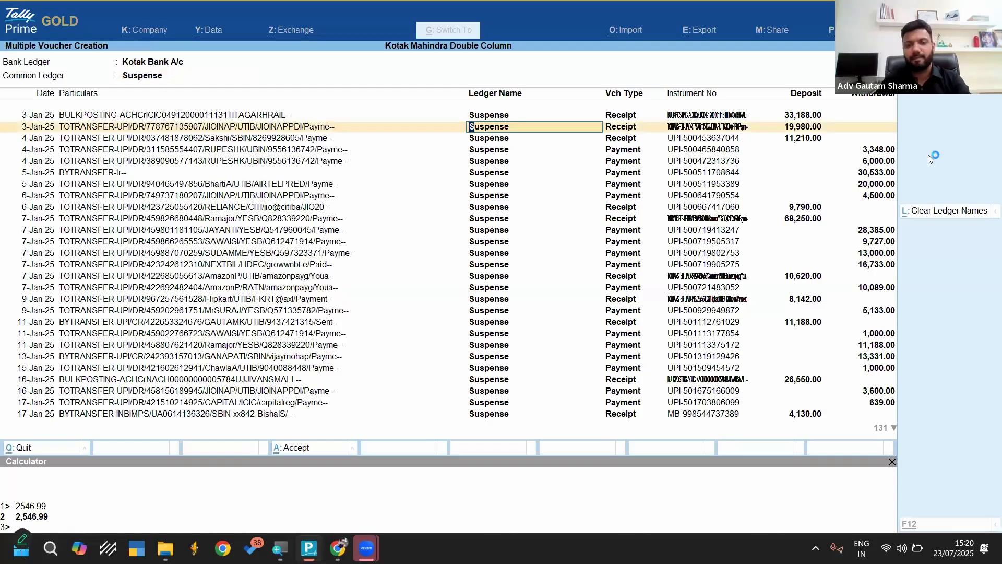
{"action": "key", "text": "ctrl+a"}
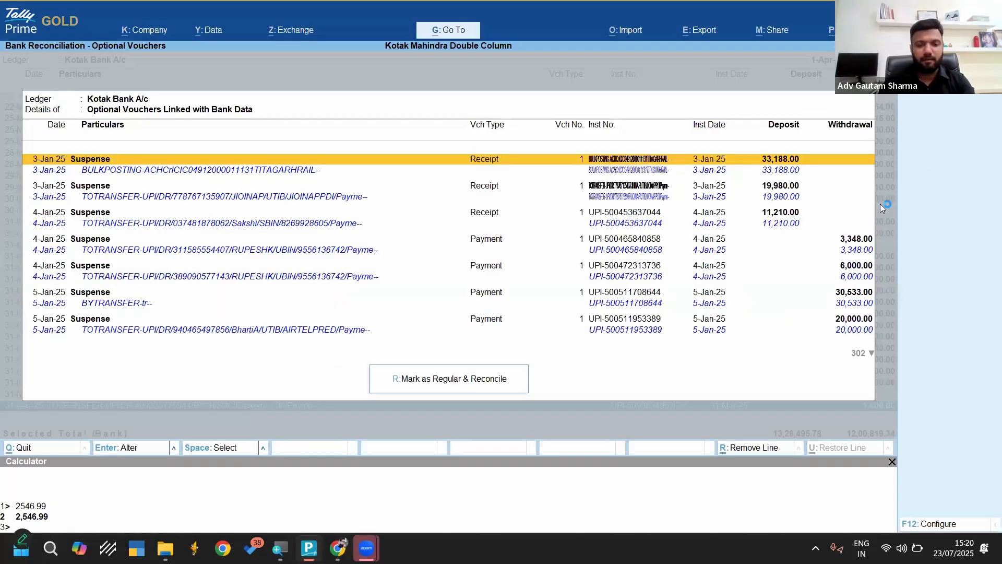
Mark the optional vouchers linked with bank data as Regular, reconcile them, and return to the reconciliation summary
{"action": "left_click", "coordinate": [481, 389]}
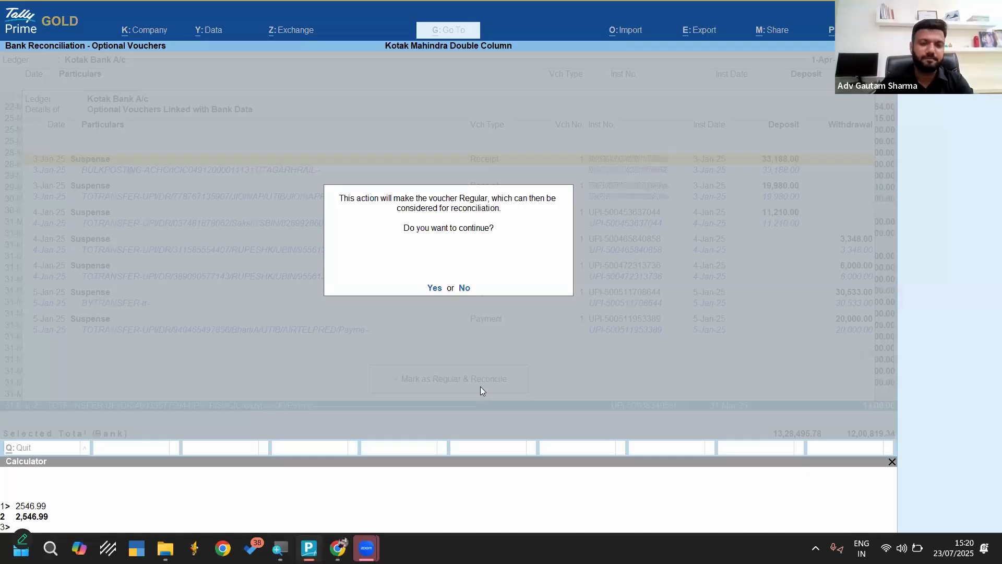
{"action": "key", "text": "Return"}
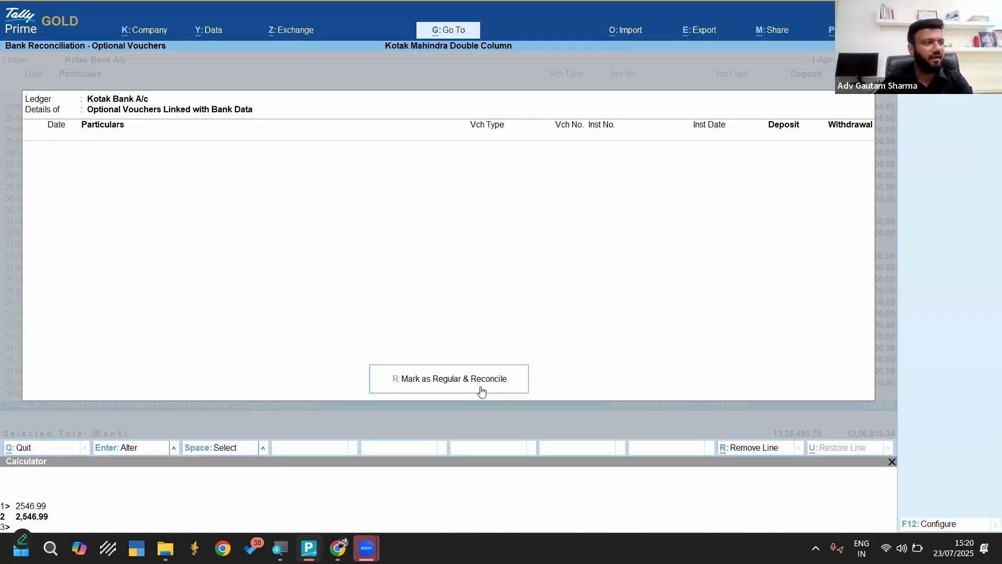
{"action": "key", "text": "Escape"}
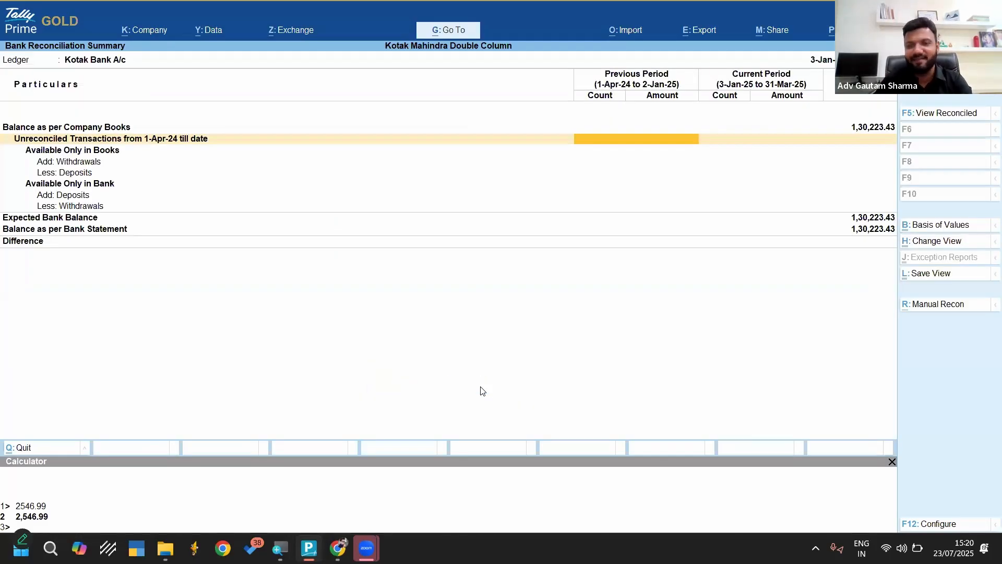
Display the Kotak Bank A/c ledger from the account books and open its March 2025 vouchers
{"action": "key", "text": "Escape"}
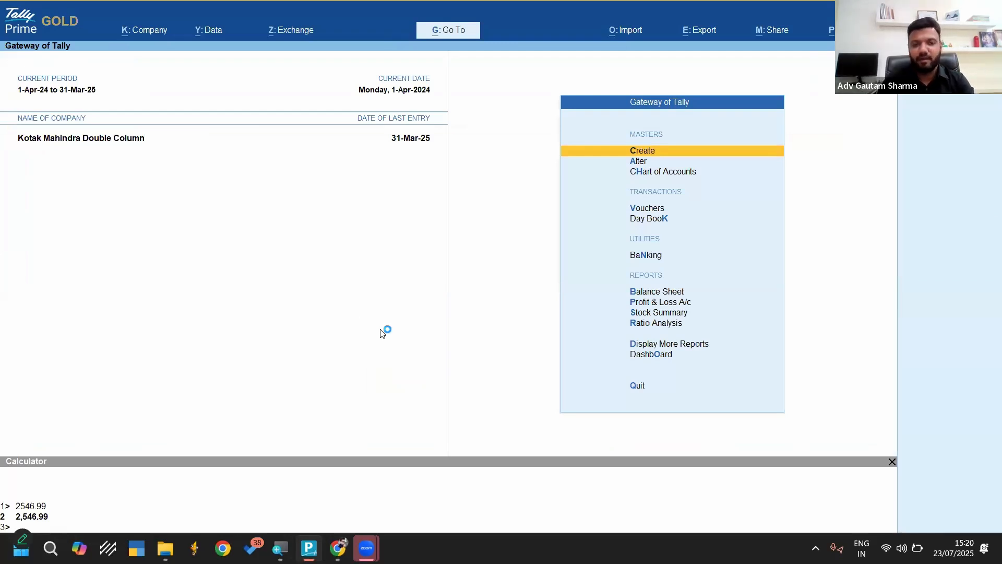
{"action": "type", "text": "dalKo"}
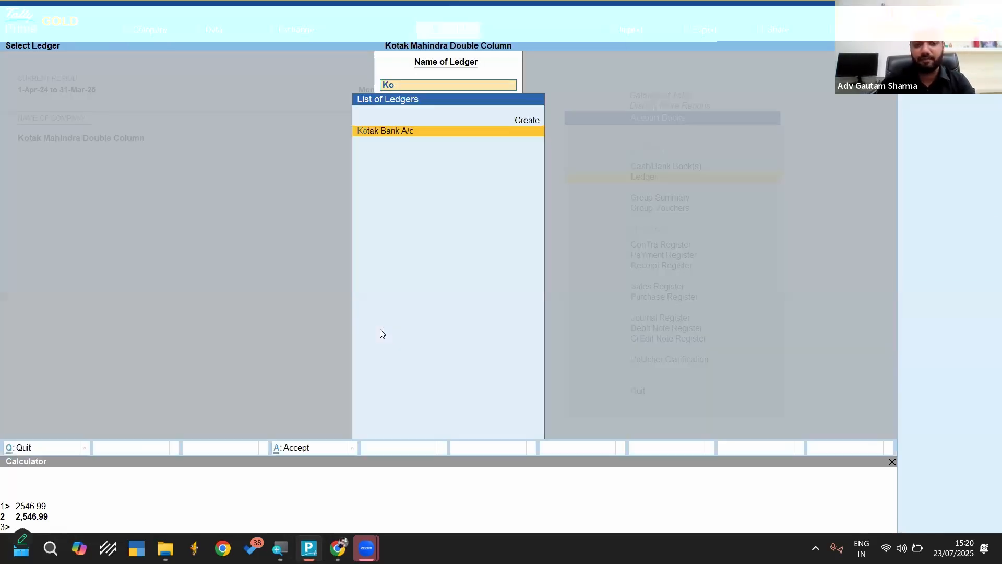
{"action": "key", "text": "Return"}
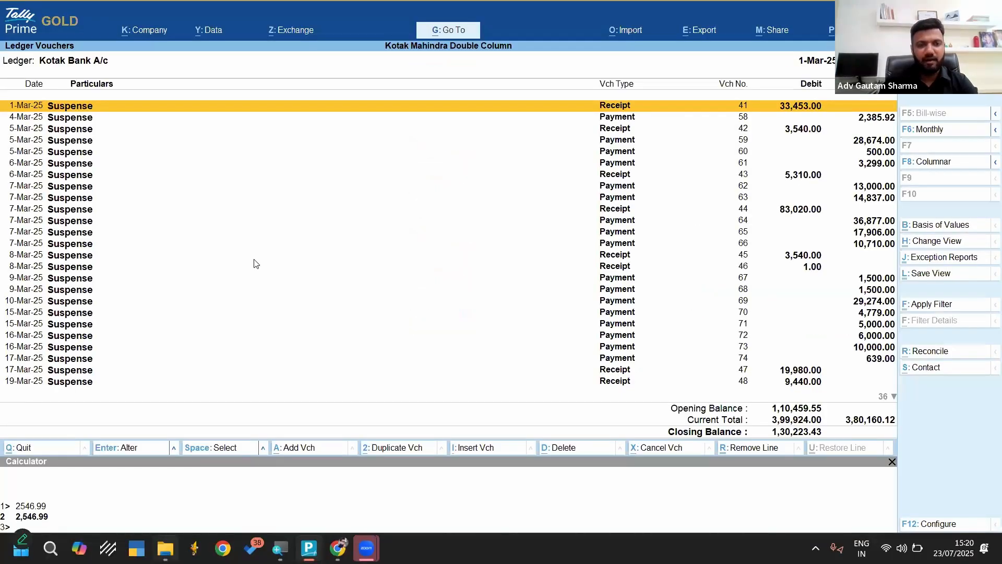
Open Kotak Double column-imp.csv in Excel, check the first transaction's Balance and CR/DR against the ledger's closing balance, and return to TallyPrime
{"action": "key", "text": "alt+Tab"}
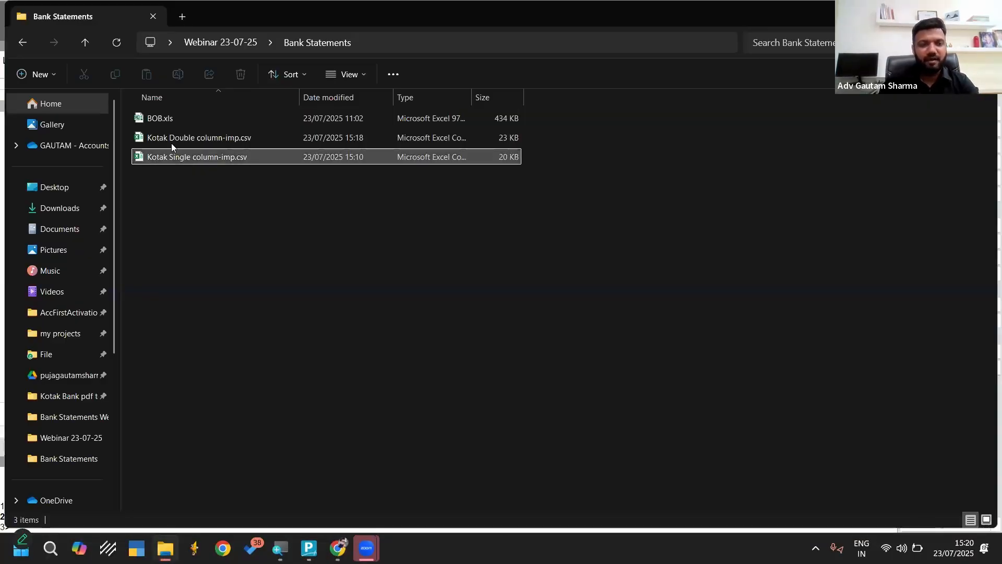
{"action": "key", "text": "super+plus"}
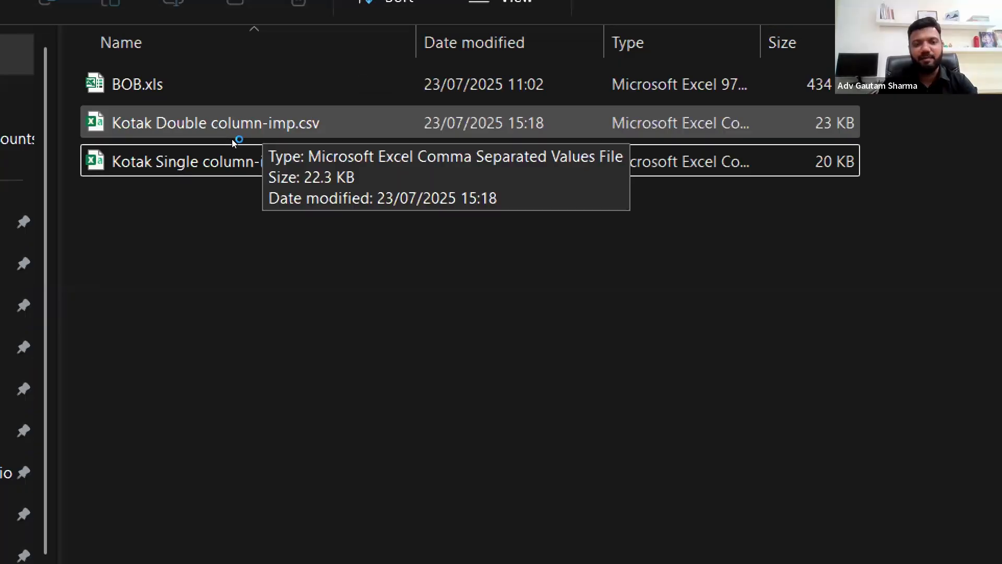
{"action": "left_click", "coordinate": [268, 122]}
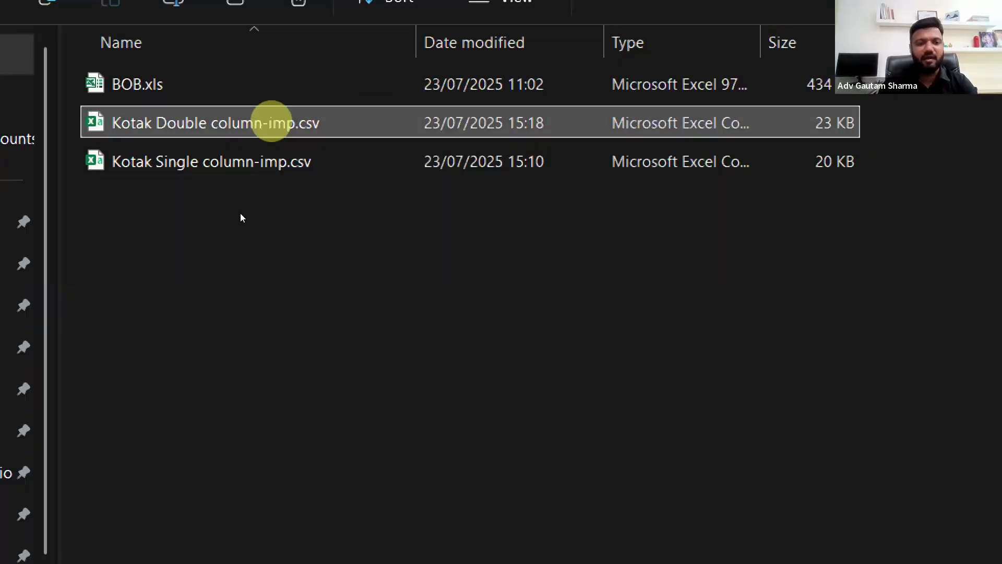
{"action": "key", "text": "super+minus"}
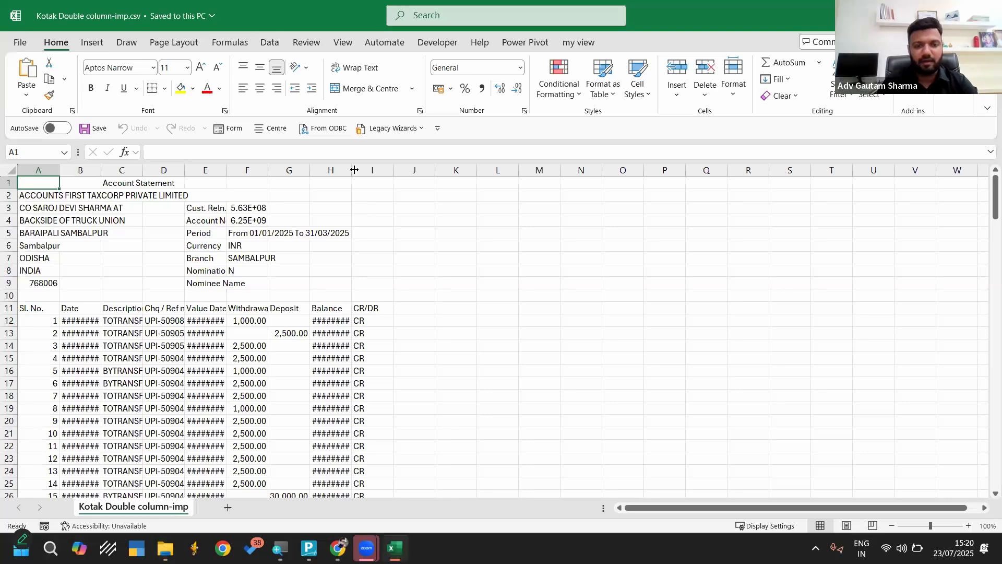
{"action": "left_click_drag", "start_coordinate": [351, 170], "coordinate": [420, 174]}
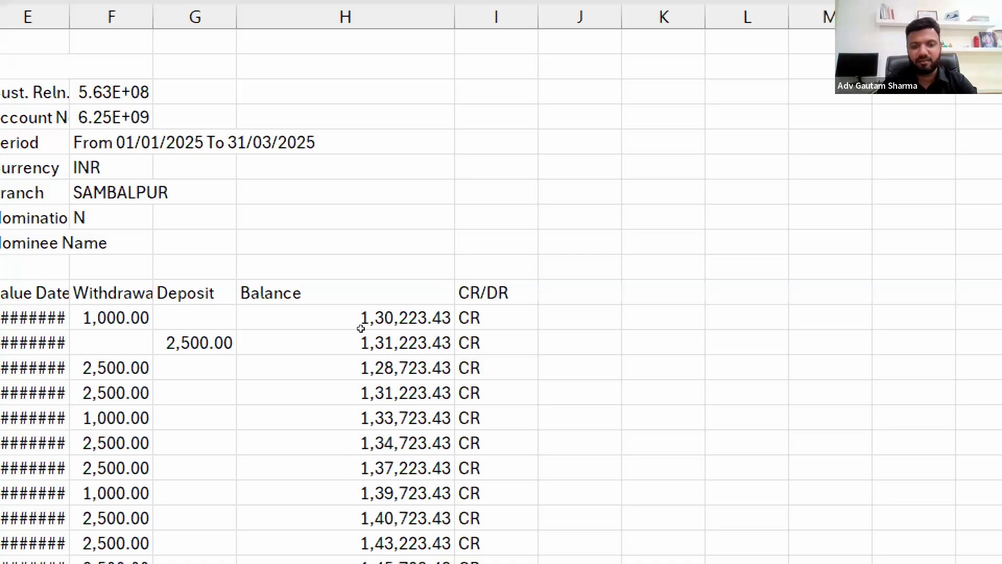
{"action": "left_click", "coordinate": [395, 323]}
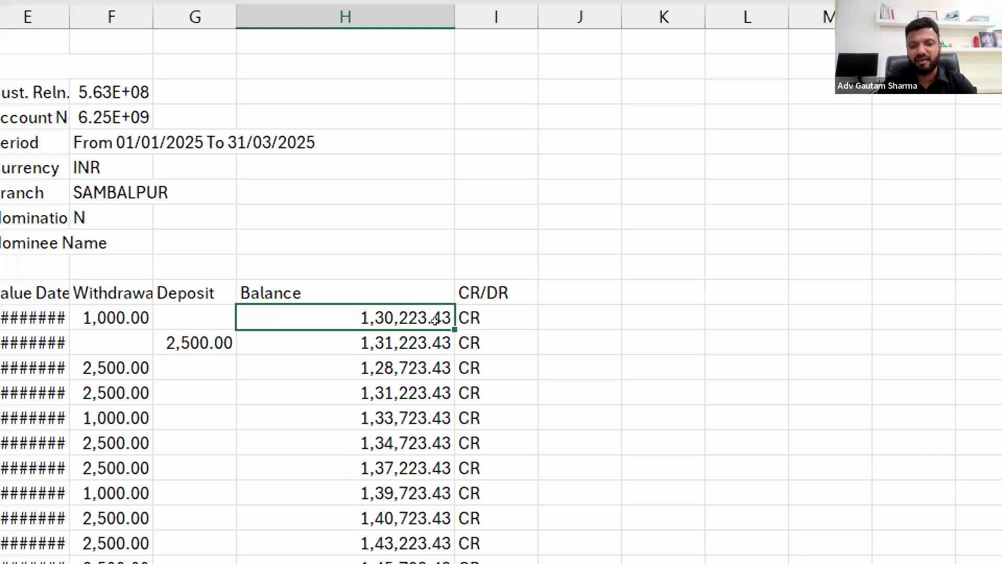
{"action": "left_click", "coordinate": [486, 318]}
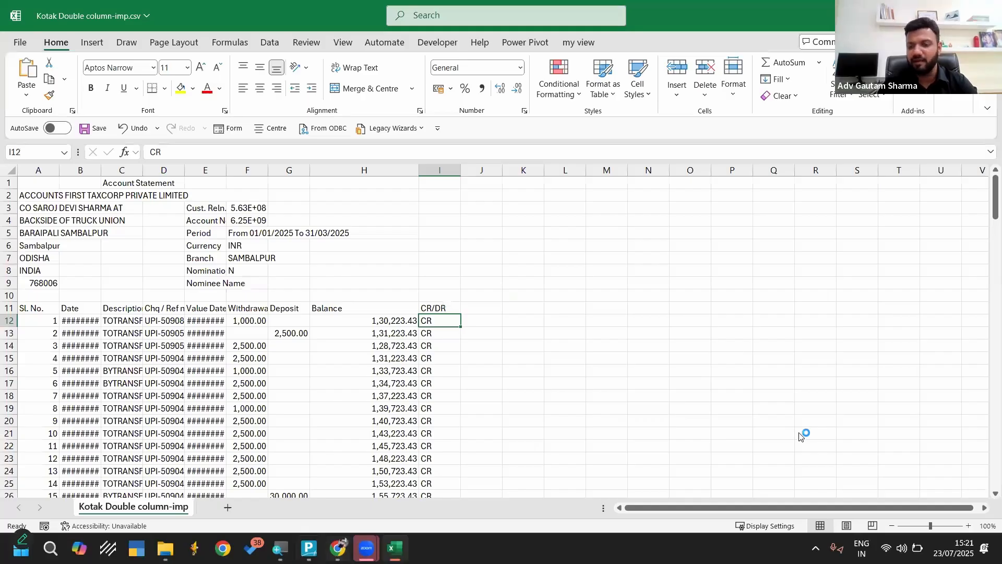
{"action": "key", "text": "alt+Tab"}
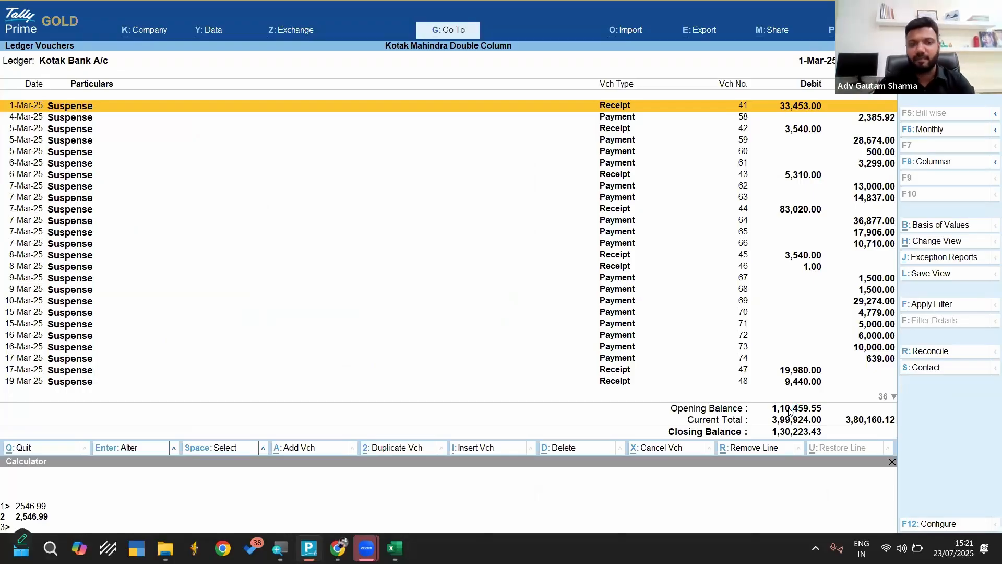
Leave the ledger report and start creating a new company from the company selection list
{"action": "key", "text": "Escape"}
{"action": "key", "text": "Escape"}
{"action": "key", "text": "Escape"}
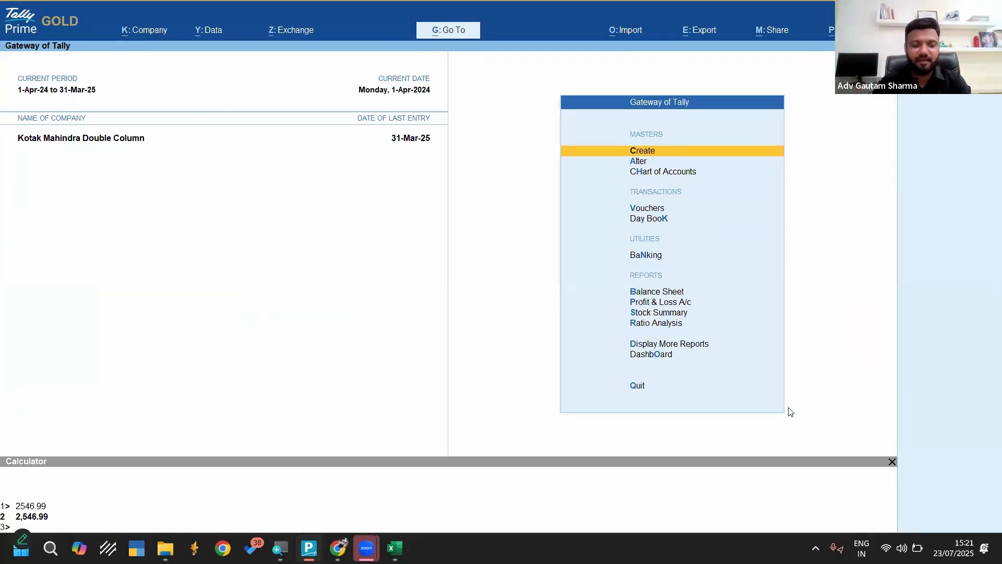
{"action": "key", "text": "F1"}
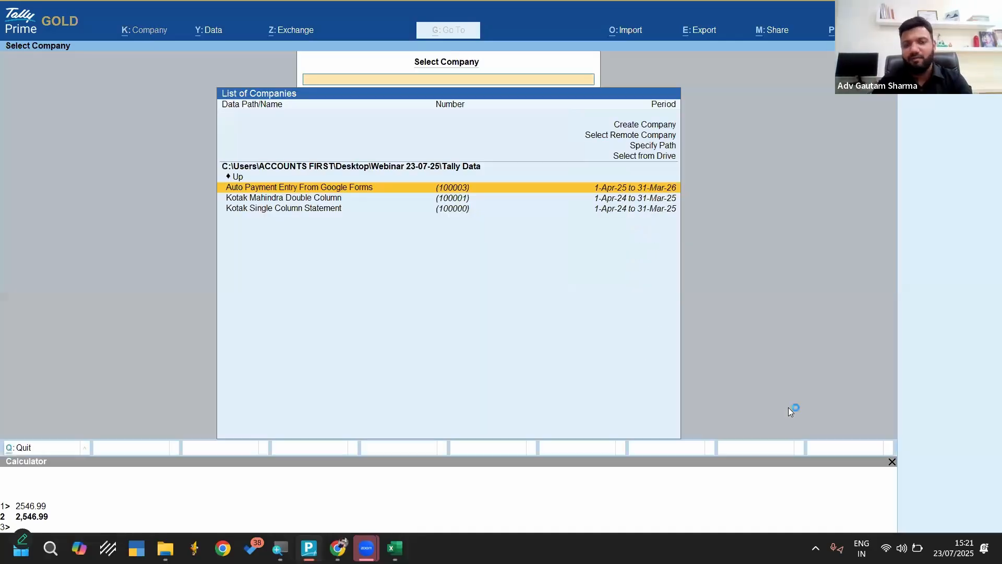
{"action": "key", "text": "Up"}
{"action": "key", "text": "Up"}
{"action": "key", "text": "Up"}
{"action": "key", "text": "Up"}
{"action": "key", "text": "Up"}
{"action": "key", "text": "Up"}
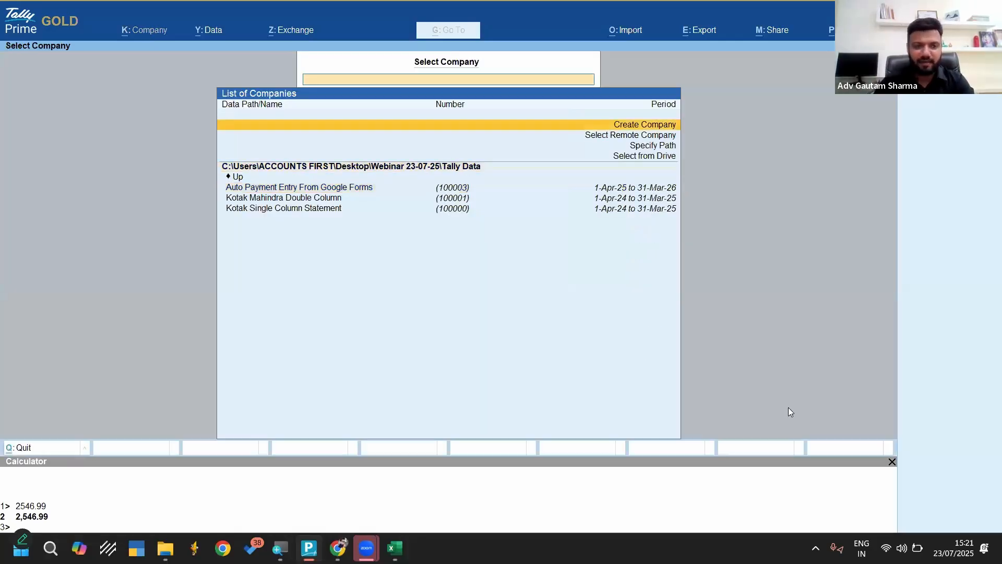
{"action": "key", "text": "Return"}
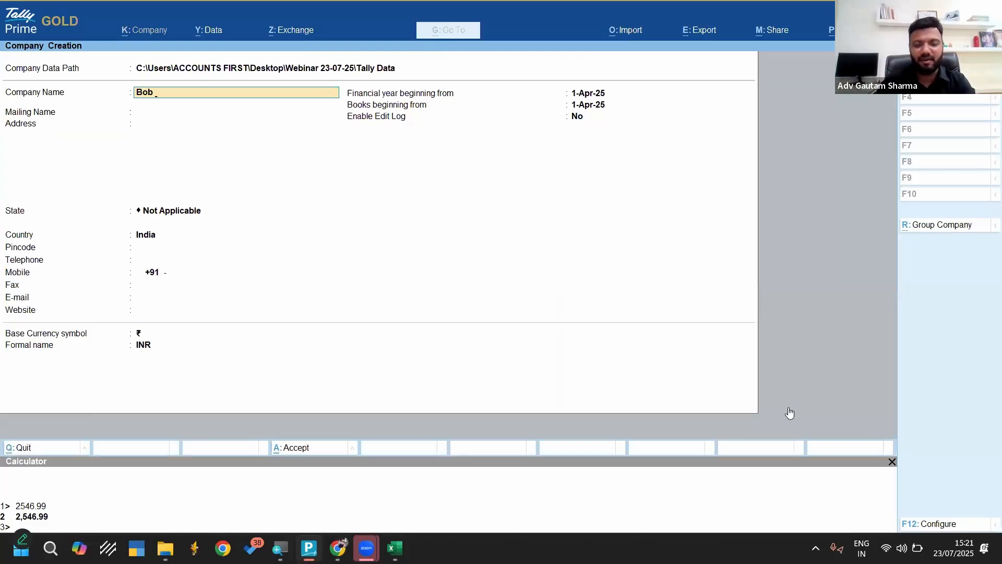
Name the new company Bob and set its state to Odisha, leaving the contact details blank
{"action": "key", "text": "Return"}
{"action": "key", "text": "Return"}
{"action": "key", "text": "Return"}
{"action": "type", "text": "Odisha"}
{"action": "key", "text": "Return"}
{"action": "key", "text": "Return"}
{"action": "key", "text": "Return"}
{"action": "key", "text": "Return"}
{"action": "key", "text": "Return"}
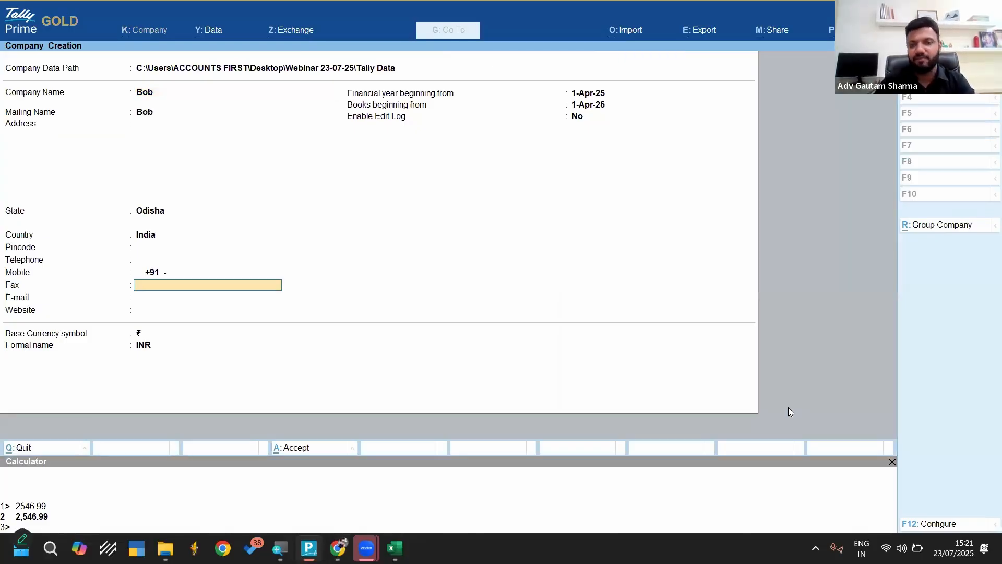
Set company Bob's financial year and books to begin on 1-Apr-21, keep Edit Log off, and accept the creation
{"action": "key", "text": "Return"}
{"action": "key", "text": "Return"}
{"action": "key", "text": "Return"}
{"action": "type", "text": "1.4.21"}
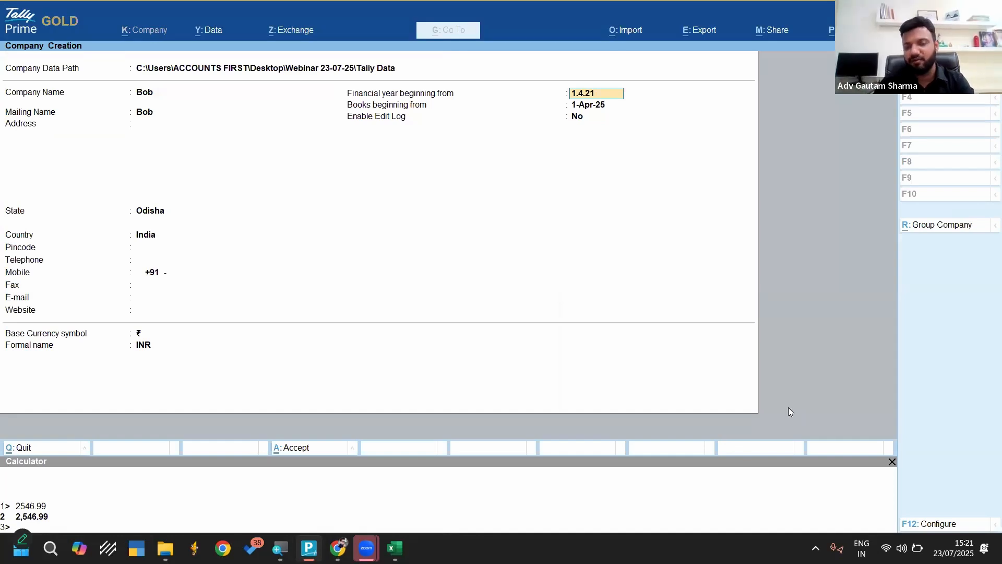
{"action": "key", "text": "Return"}
{"action": "key", "text": "Return"}
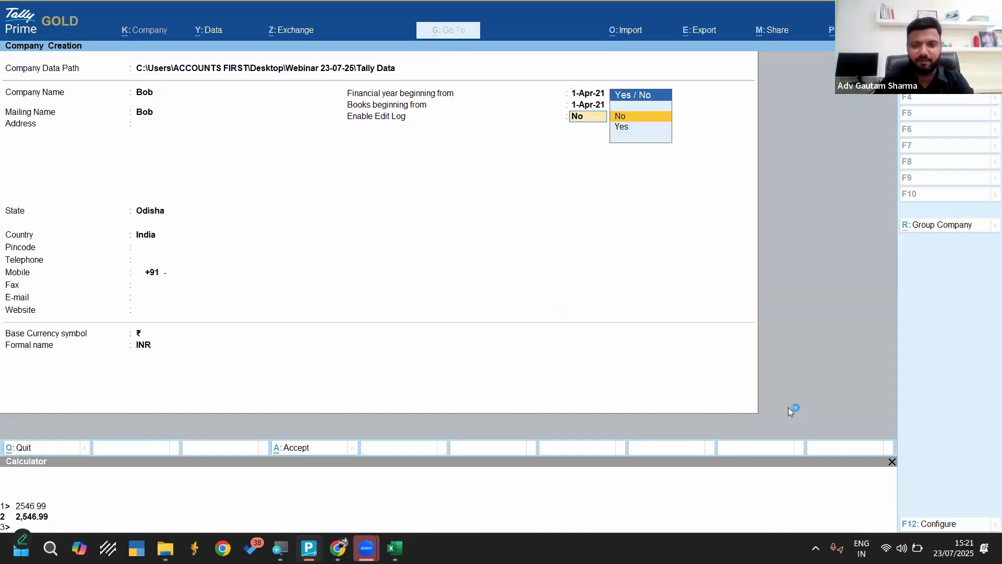
{"action": "key", "text": "Return"}
{"action": "key", "text": "Return"}
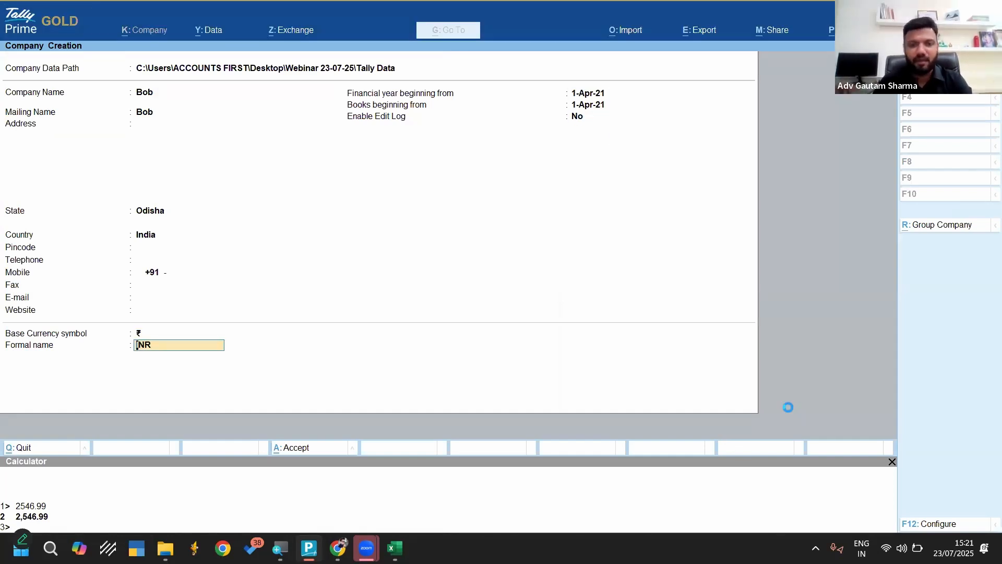
{"action": "key", "text": "Return"}
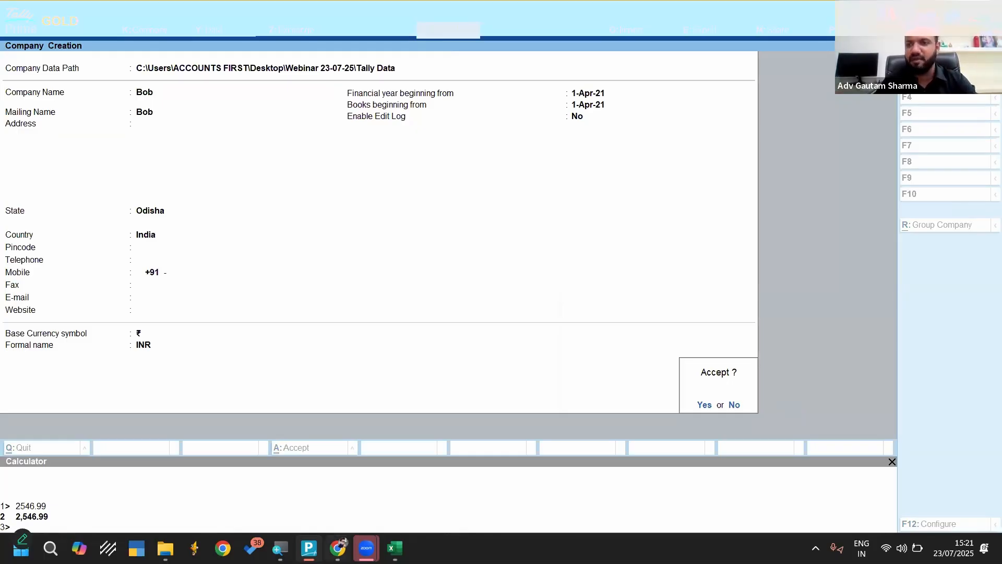
Switch to Excel and close Kotak Double column-imp.csv without saving changes
{"action": "key", "text": "alt+Tab"}
{"action": "key", "text": "alt+F4"}
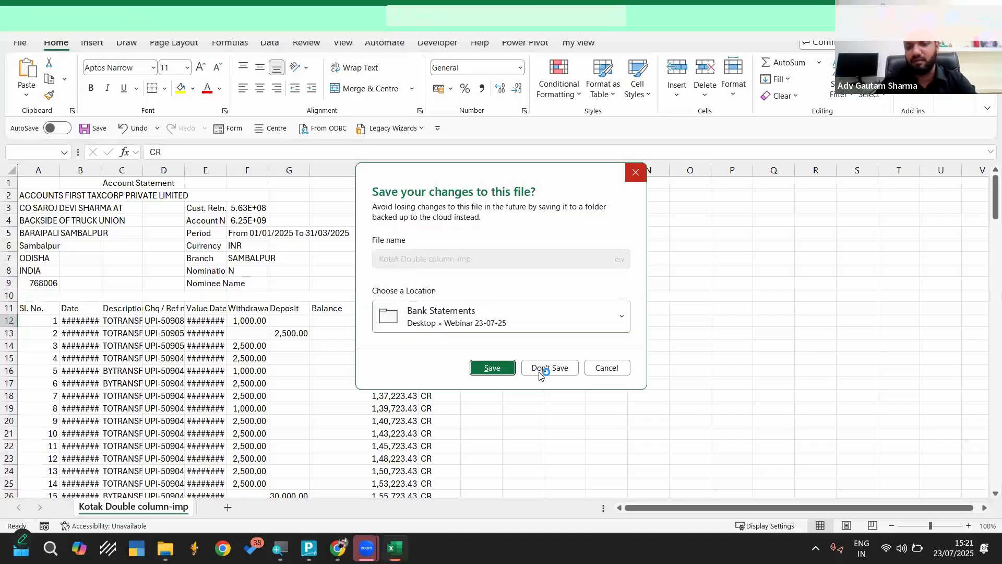
{"action": "left_click", "coordinate": [546, 372]}
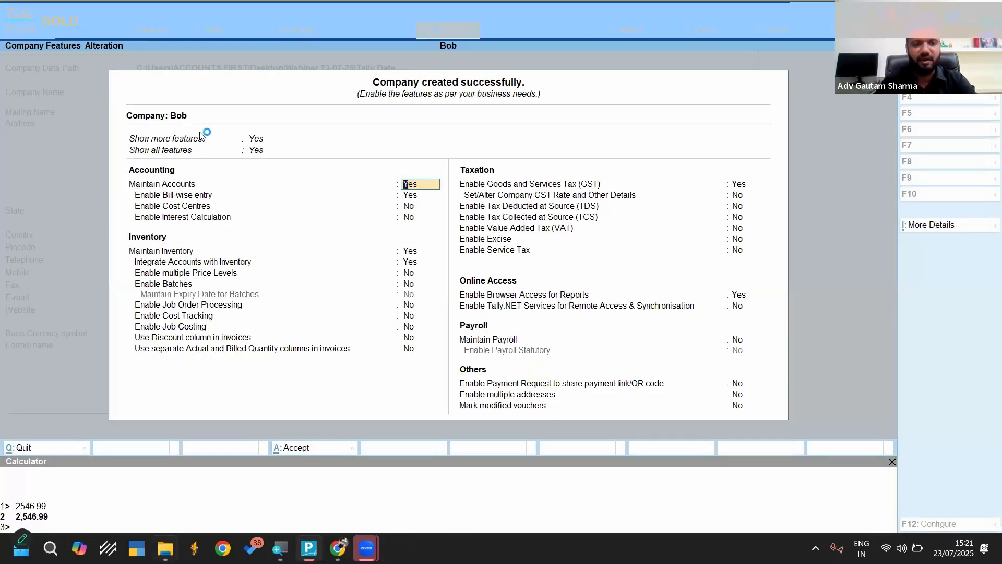
Open BOB.xls from the Bank Statements folder and examine the Bank of Baroda statement's header details and statement period
{"action": "key", "text": "alt+Tab"}
{"action": "left_click", "coordinate": [177, 118]}
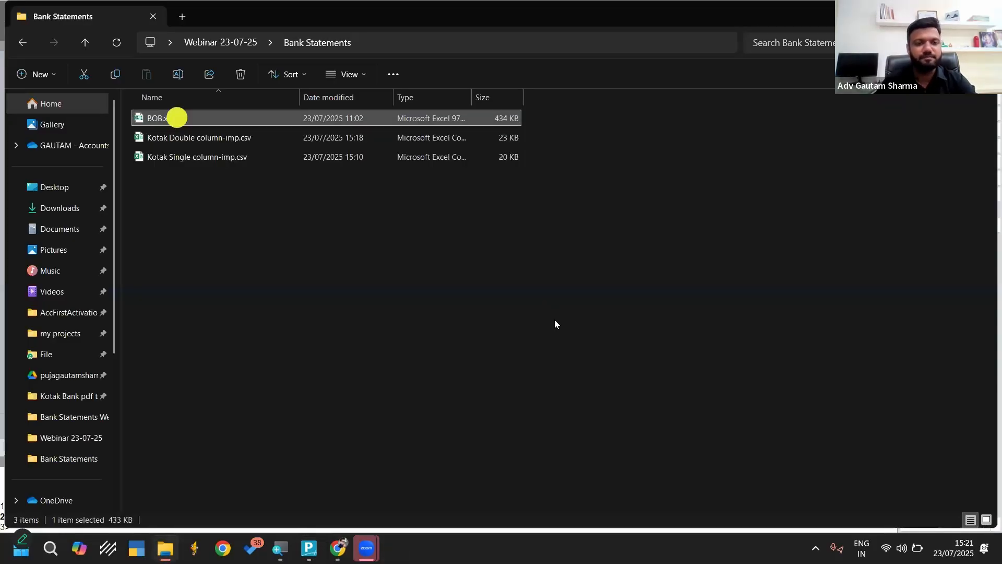
{"action": "key", "text": "Return"}
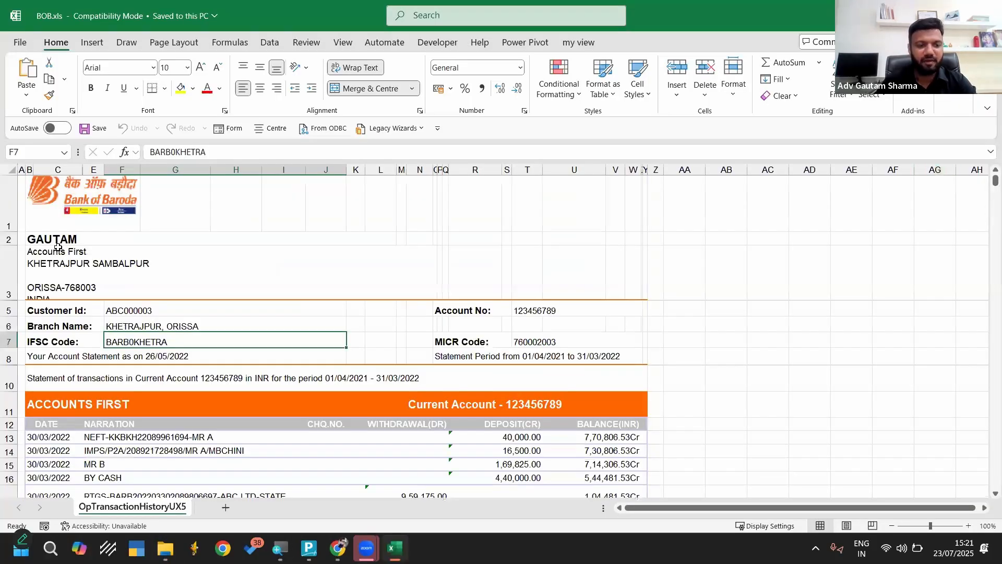
{"action": "scroll", "coordinate": [57, 247], "scroll_direction": "up", "scroll_amount": 3}
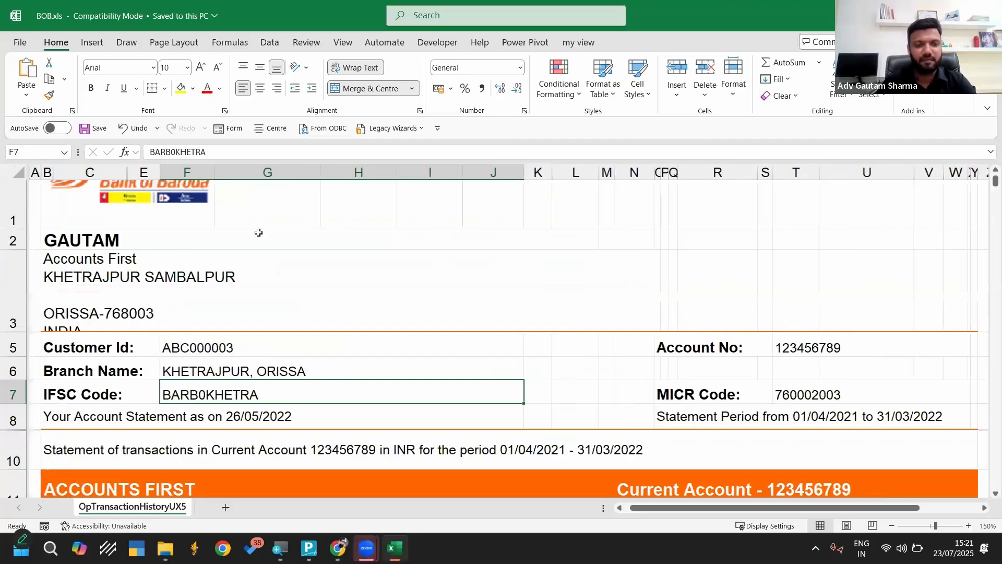
{"action": "scroll", "coordinate": [153, 205], "scroll_direction": "up", "scroll_amount": 1}
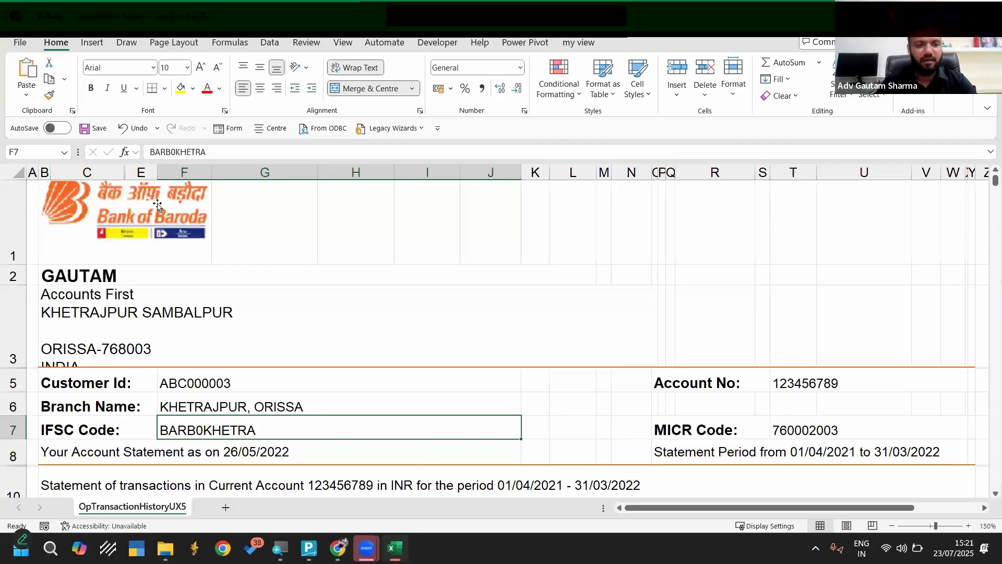
Examine the Bank of Baroda statement's layout, transaction columns and recurring bank logos down to the end of the sheet
{"action": "left_click", "coordinate": [147, 236]}
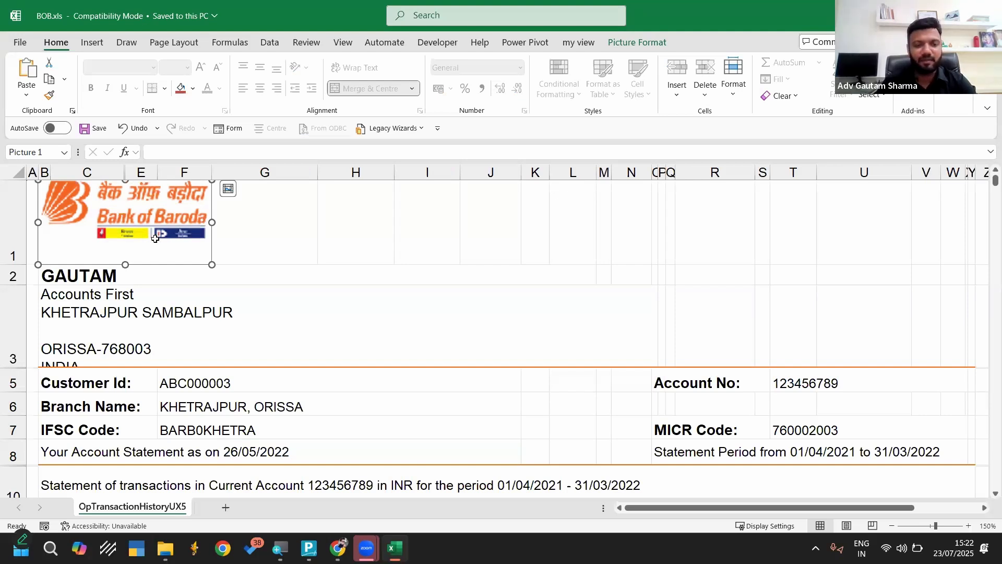
{"action": "left_click", "coordinate": [194, 298]}
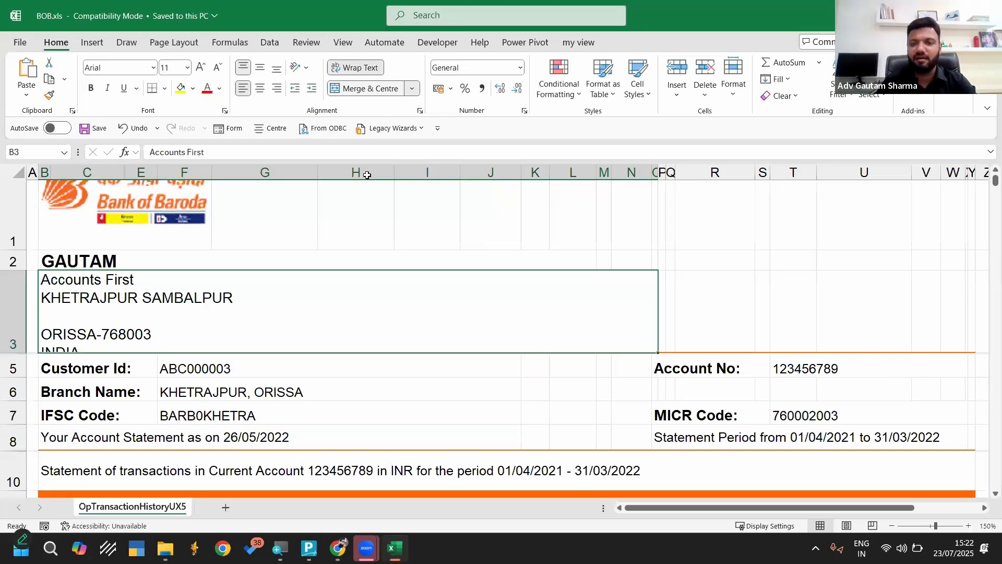
{"action": "scroll", "coordinate": [118, 162], "scroll_direction": "down", "scroll_amount": 2}
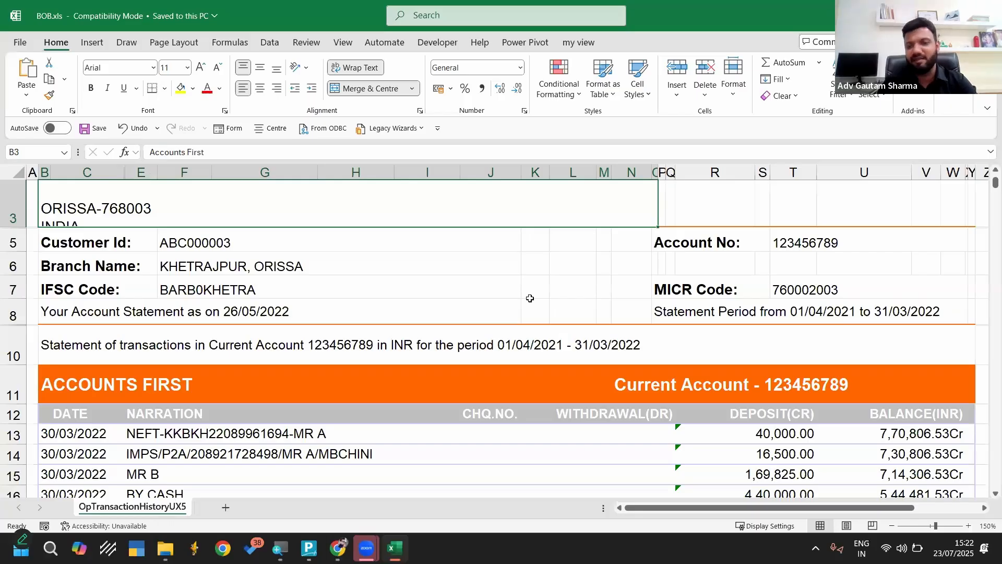
{"action": "scroll", "coordinate": [529, 298], "scroll_direction": "down", "scroll_amount": 2}
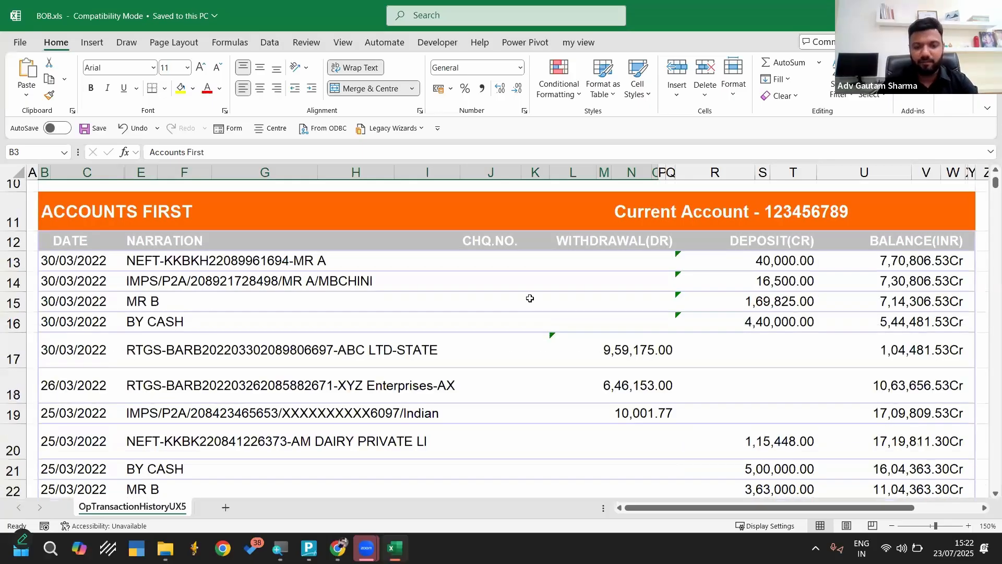
{"action": "scroll", "coordinate": [530, 298], "scroll_direction": "down", "scroll_amount": 4, "text": "ctrl"}
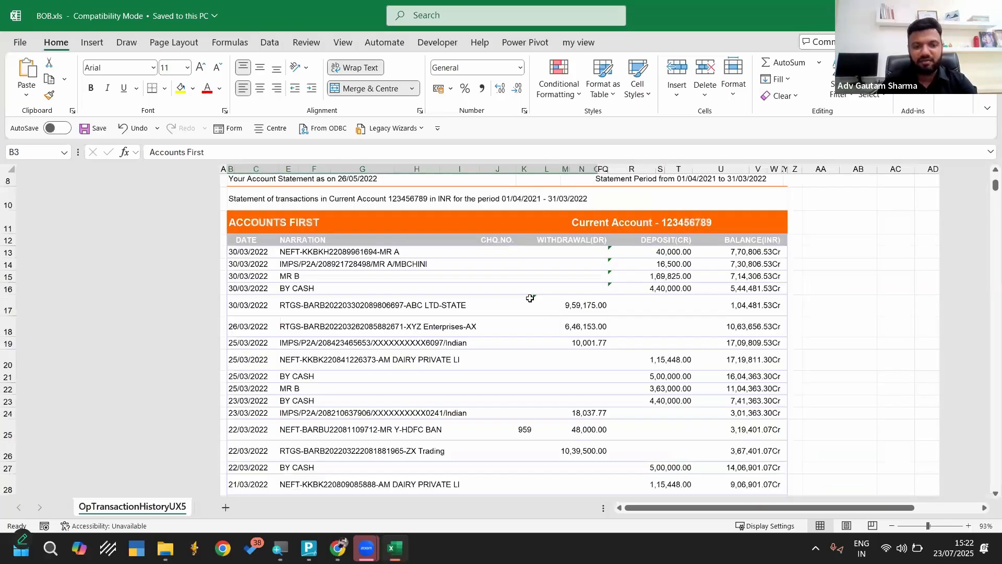
{"action": "scroll", "coordinate": [529, 298], "scroll_direction": "down", "scroll_amount": 11}
{"action": "left_click", "coordinate": [98, 296]}
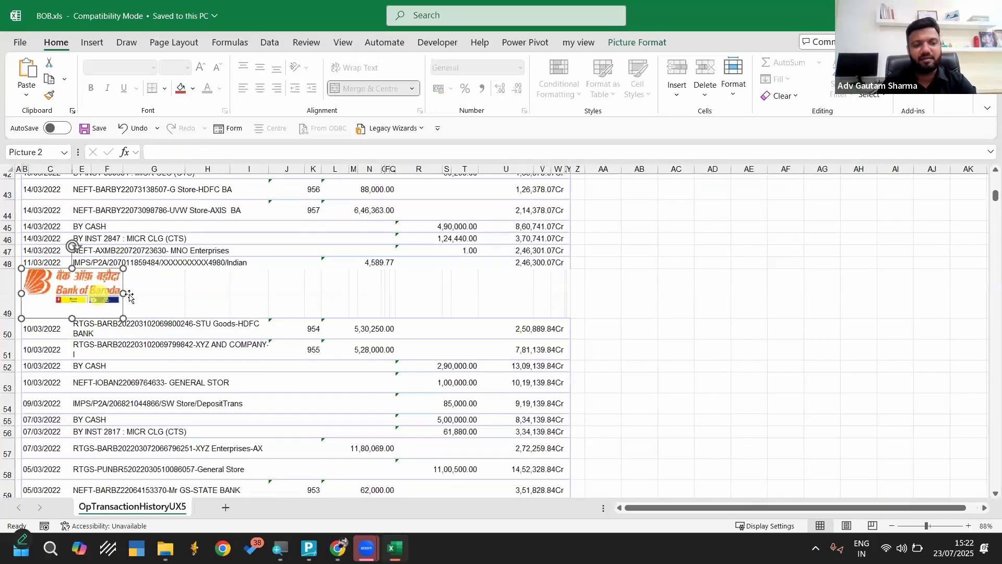
{"action": "scroll", "coordinate": [235, 397], "scroll_direction": "down", "scroll_amount": 20}
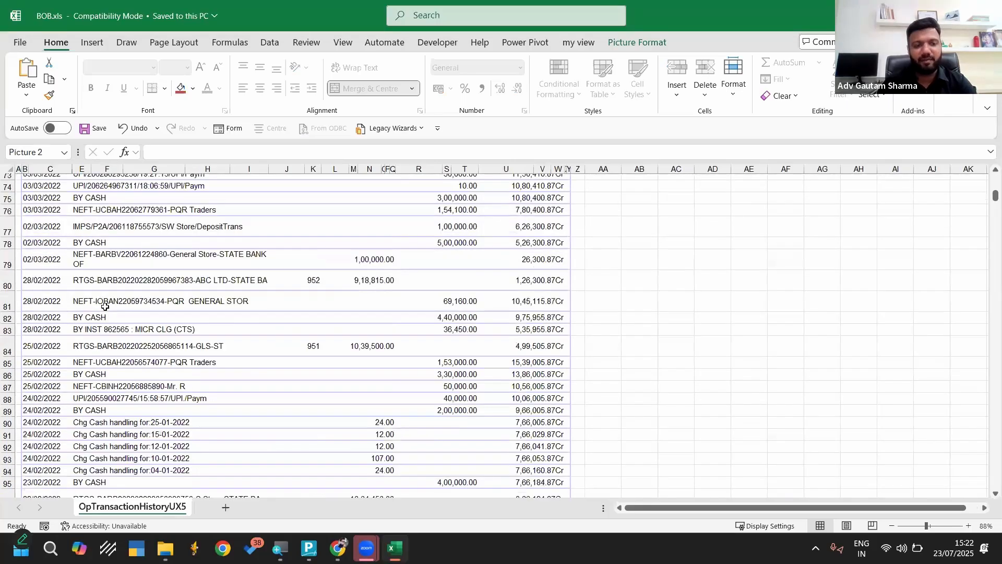
{"action": "scroll", "coordinate": [237, 399], "scroll_direction": "down", "scroll_amount": 15}
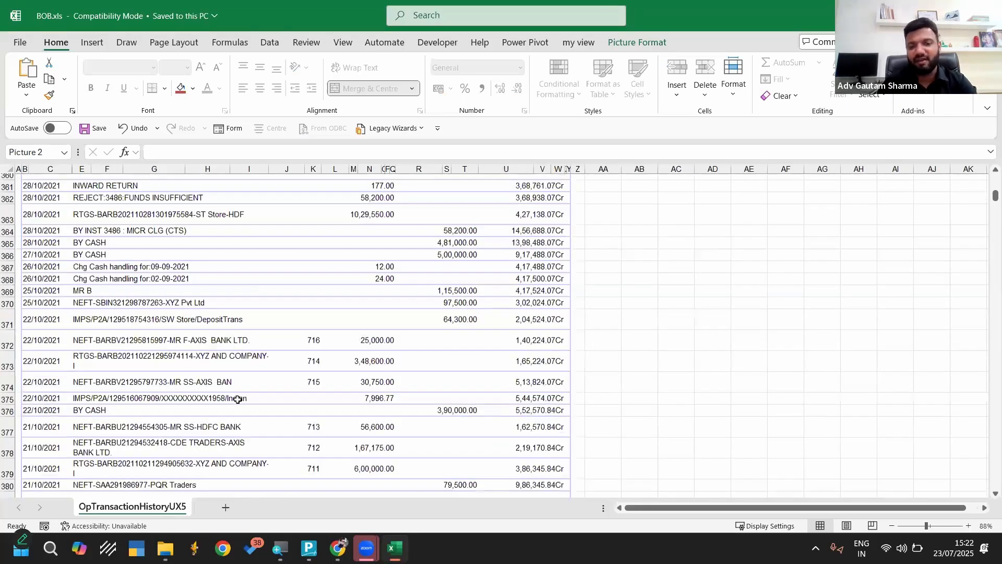
{"action": "scroll", "coordinate": [538, 366], "scroll_direction": "down", "scroll_amount": 15}
{"action": "left_click", "coordinate": [538, 365]}
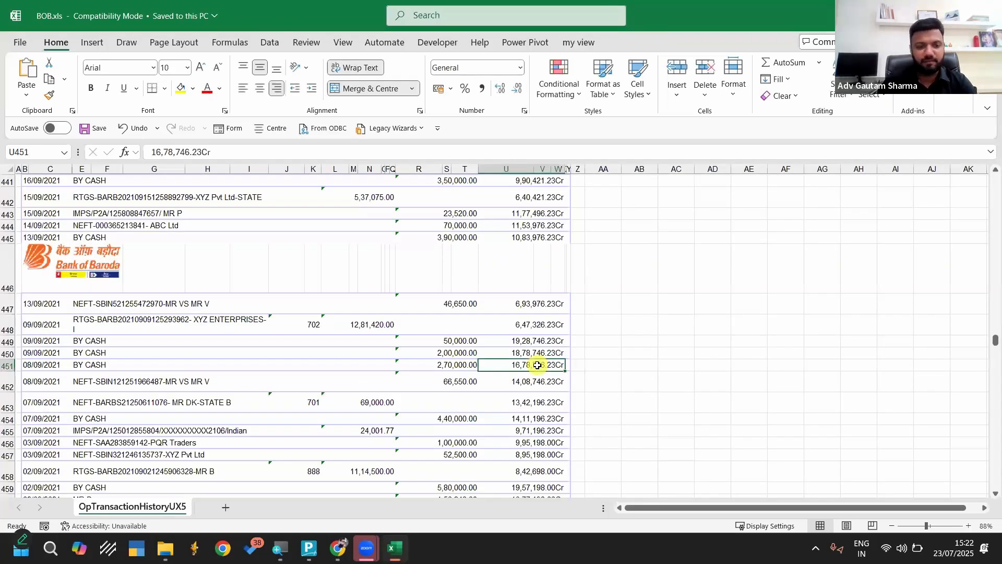
{"action": "key", "text": "Page_Down"}
{"action": "key", "text": "Page_Down"}
{"action": "key", "text": "Page_Down"}
{"action": "key", "text": "Page_Down"}
{"action": "key", "text": "Page_Down"}
{"action": "key", "text": "Page_Down"}
{"action": "key", "text": "Page_Down"}
{"action": "key", "text": "Page_Down"}
{"action": "key", "text": "Page_Down"}
{"action": "key", "text": "Page_Down"}
{"action": "key", "text": "Page_Down"}
{"action": "key", "text": "Page_Down"}
{"action": "key", "text": "Page_Down"}
{"action": "key", "text": "Page_Down"}
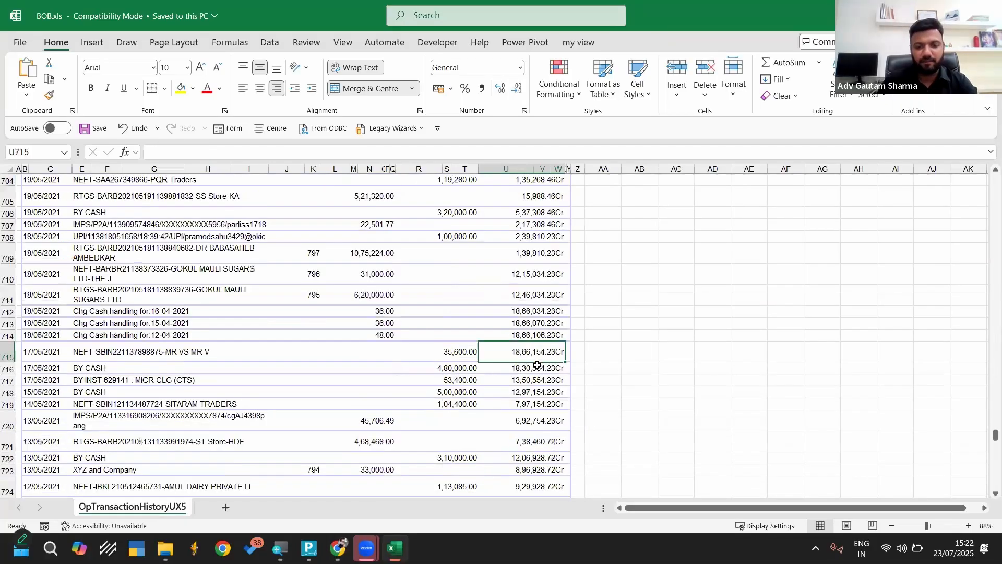
{"action": "key", "text": "Page_Down"}
{"action": "key", "text": "Page_Down"}
{"action": "key", "text": "Page_Down"}
{"action": "key", "text": "Page_Down"}
{"action": "key", "text": "Page_Down"}
{"action": "key", "text": "Page_Down"}
{"action": "key", "text": "Page_Down"}
{"action": "key", "text": "Page_Down"}
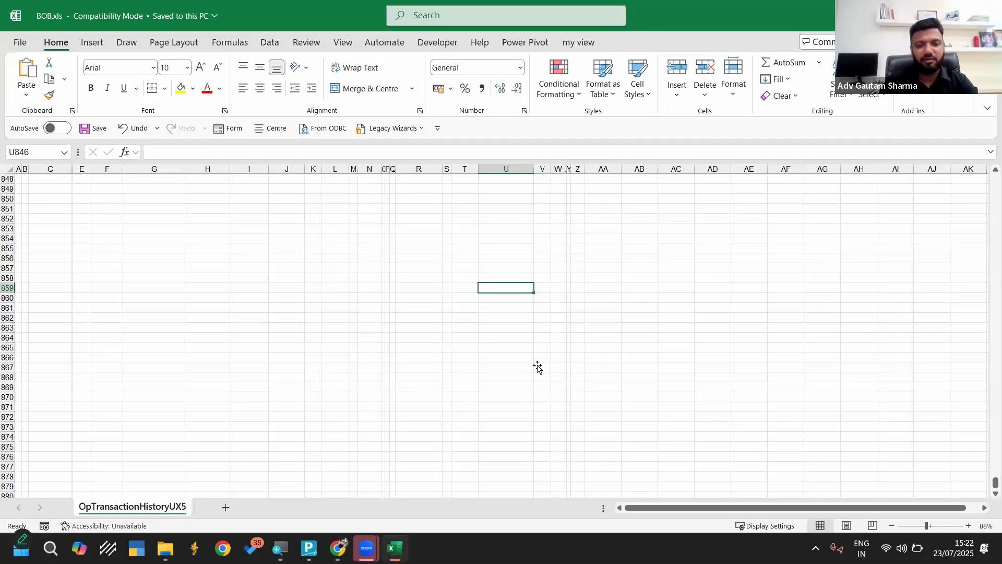
Examine the opening balance calculation in cell AB833 beside the statement's earliest transaction
{"action": "key", "text": "Page_Up"}
{"action": "scroll", "coordinate": [329, 284], "scroll_direction": "up", "scroll_amount": 2}
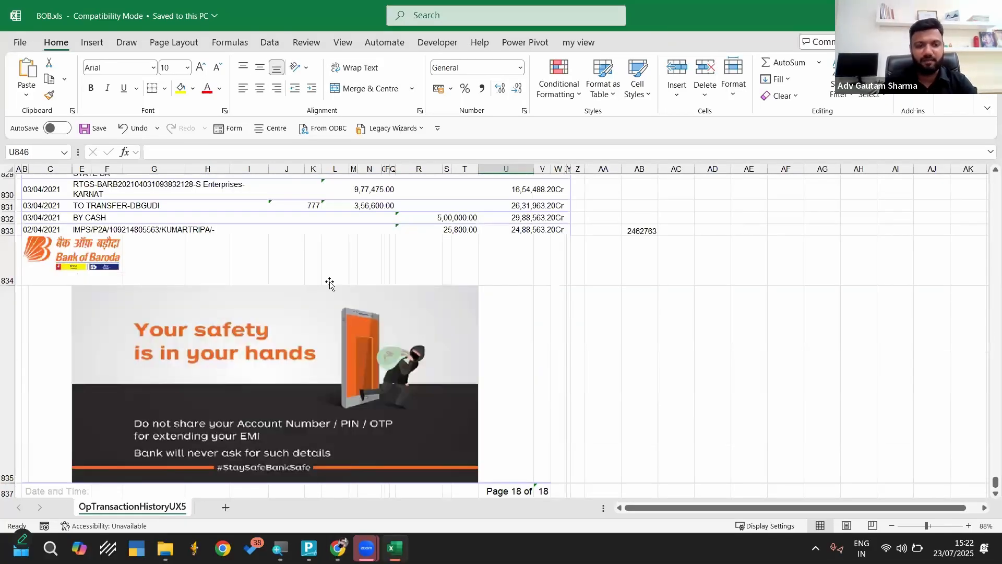
{"action": "scroll", "coordinate": [325, 284], "scroll_direction": "up", "scroll_amount": 3}
{"action": "scroll", "coordinate": [620, 246], "scroll_direction": "up", "scroll_amount": 1}
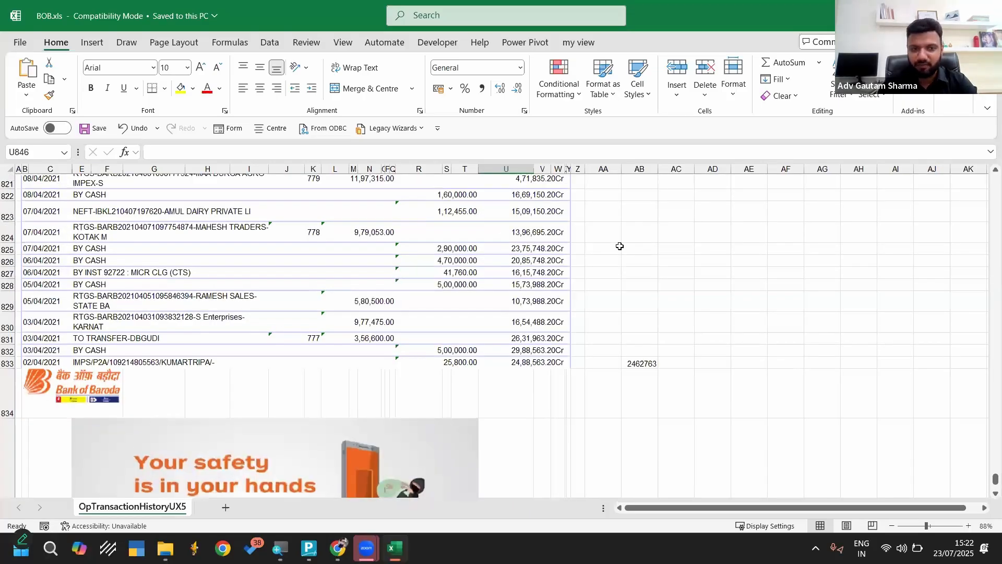
{"action": "left_click", "coordinate": [642, 365]}
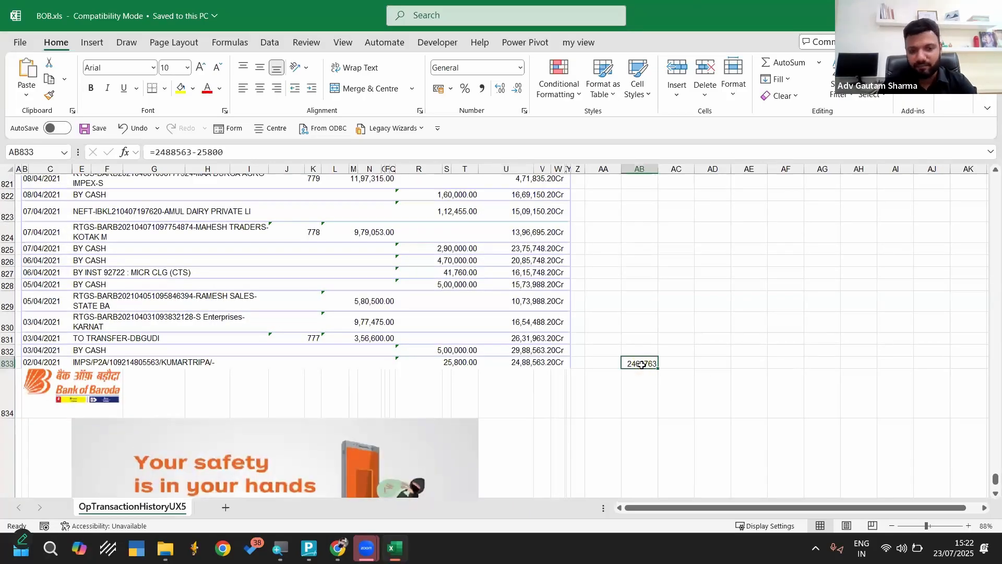
{"action": "scroll", "coordinate": [707, 373], "scroll_direction": "up", "scroll_amount": 8}
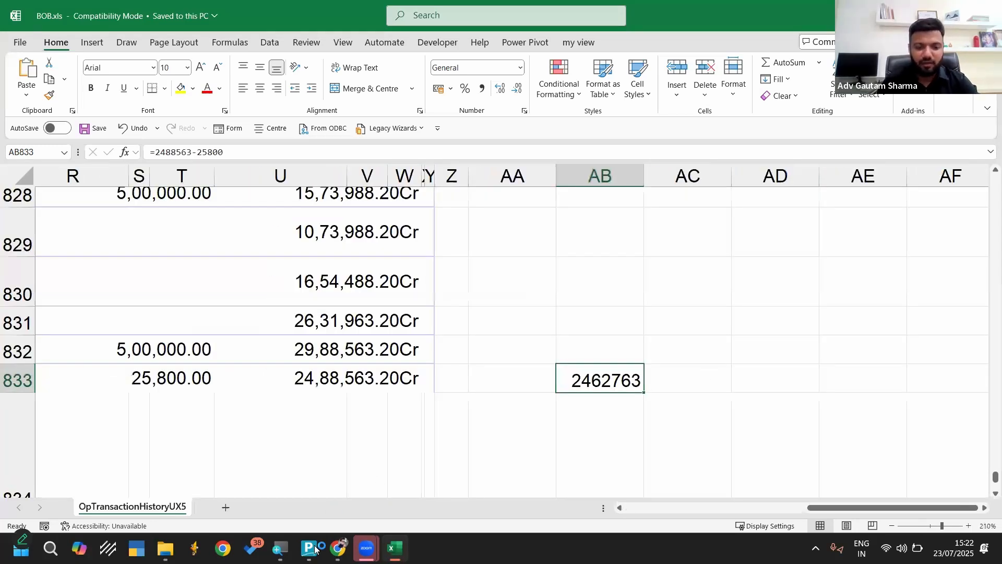
Switch to TallyPrime, accept company Bob's features as they are, and open the creation form for a new ledger
{"action": "key", "text": "alt+Tab"}
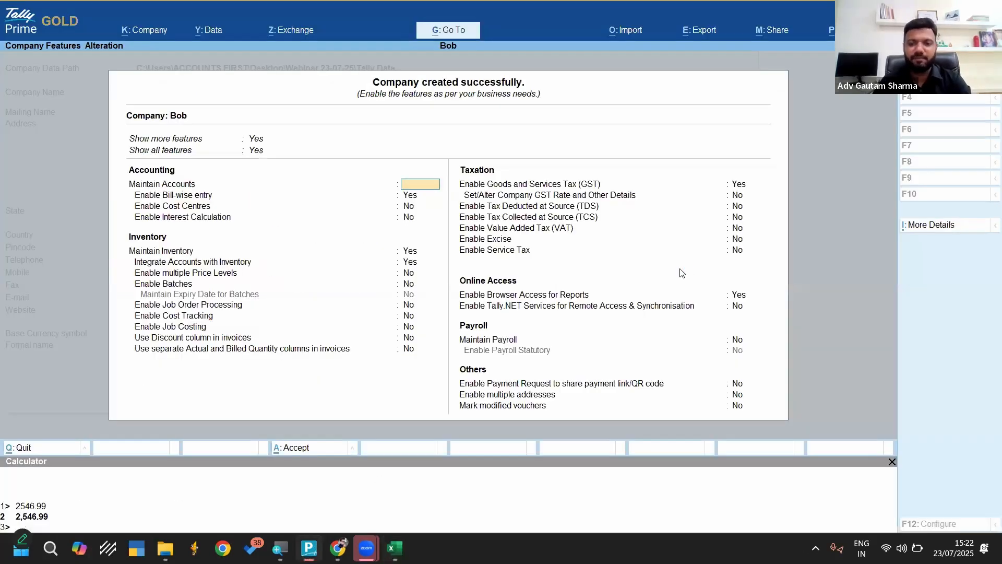
{"action": "key", "text": "ctrl+a"}
{"action": "key", "text": "Return"}
{"action": "key", "text": "Return"}
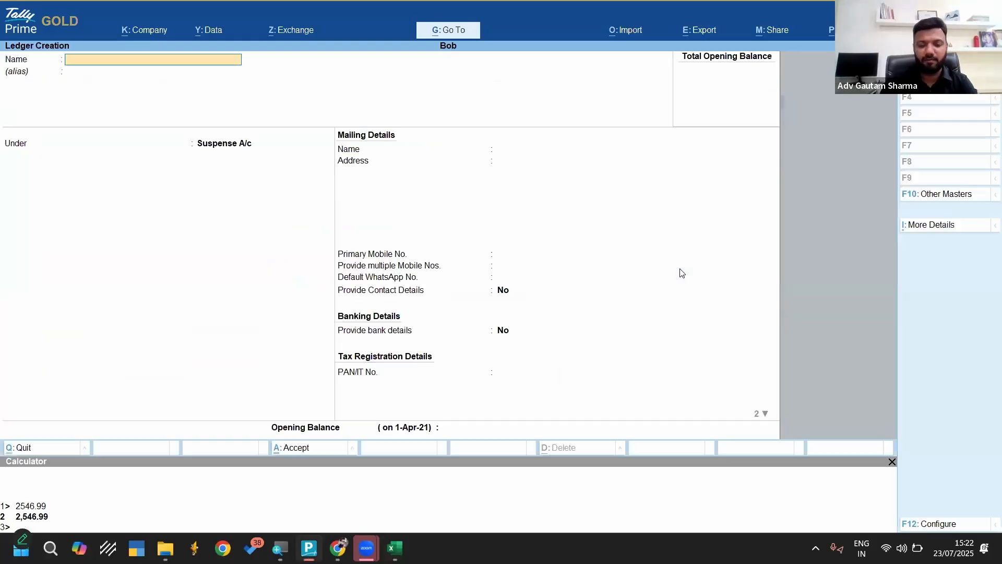
Name the new ledger Bank of Baroda and group it under Bank Accounts
{"action": "type", "text": "Bank of Ba"}
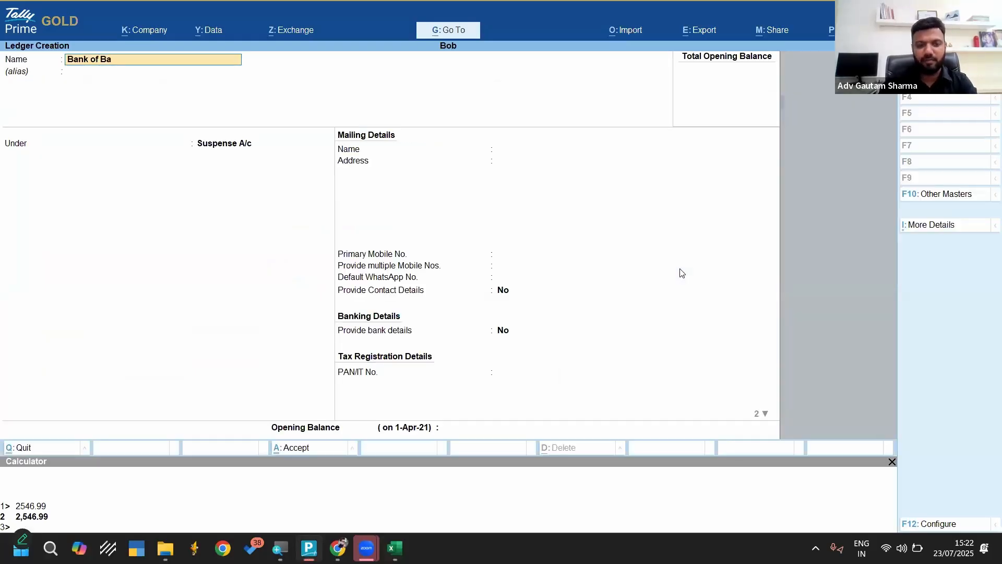
{"action": "type", "text": "roda"}
{"action": "key", "text": "Return"}
{"action": "key", "text": "Return"}
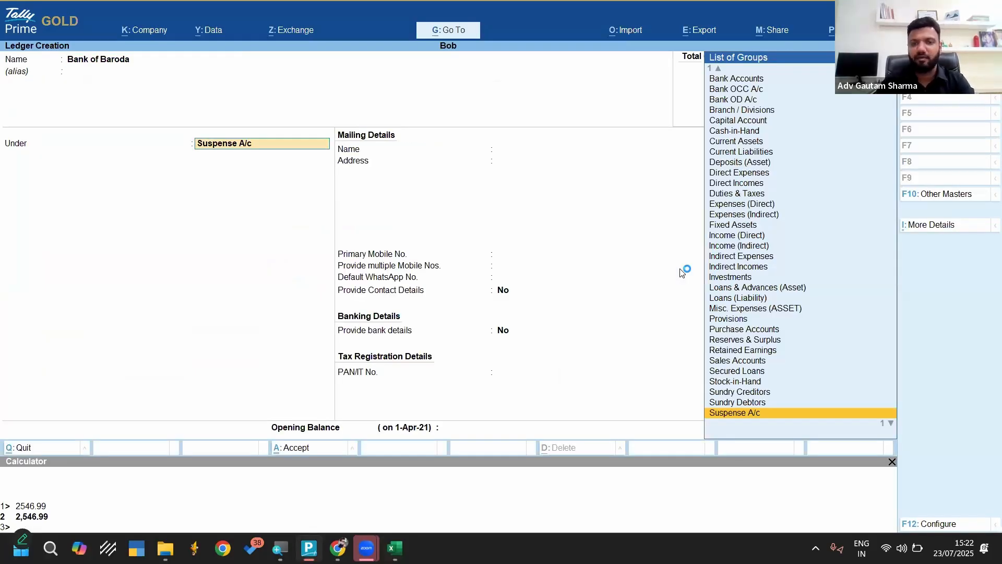
{"action": "type", "text": "bank"}
{"action": "key", "text": "Return"}
{"action": "key", "text": "Return"}
Set the ledger's bank name to Bank of Baroda (India), leaving the account number, codes, branch and mailing details at their defaults
{"action": "key", "text": "Return"}
{"action": "key", "text": "Return"}
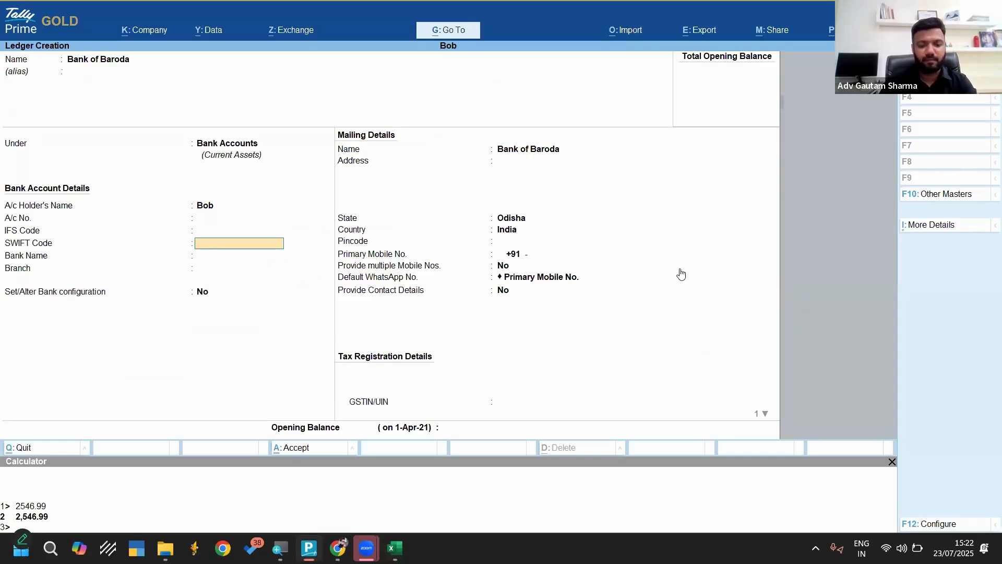
{"action": "key", "text": "Return"}
{"action": "type", "text": "Baroda"}
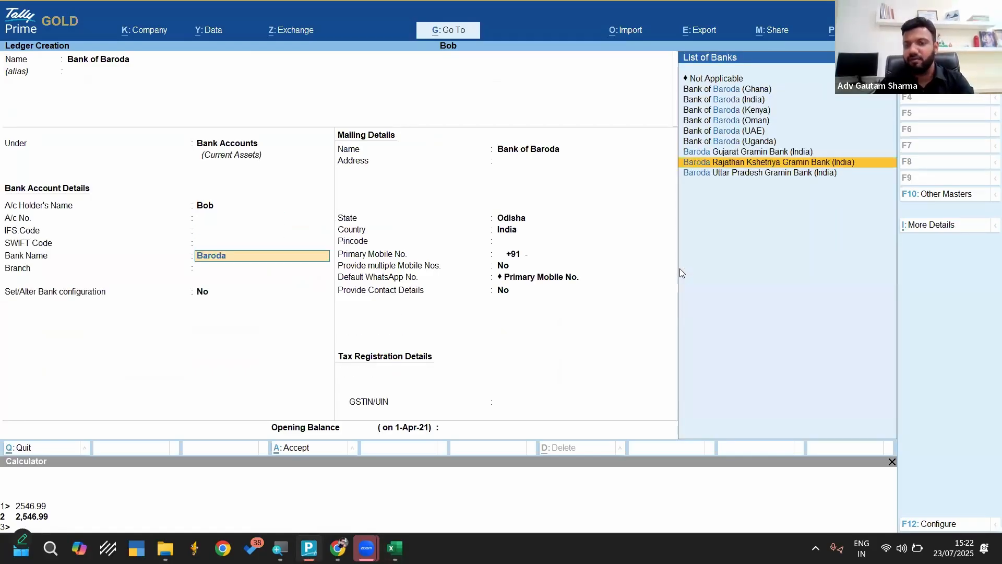
{"action": "key", "text": "Up"}
{"action": "key", "text": "Up"}
{"action": "key", "text": "Up"}
{"action": "key", "text": "Up"}
{"action": "key", "text": "Up"}
{"action": "key", "text": "Up"}
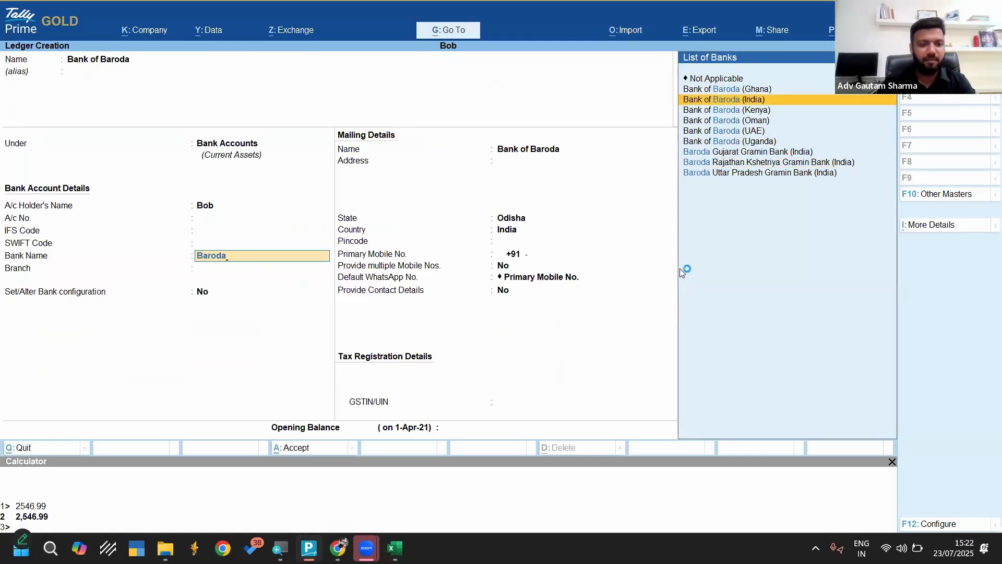
{"action": "key", "text": "Return"}
{"action": "key", "text": "Return"}
{"action": "key", "text": "Return"}
{"action": "key", "text": "Return"}
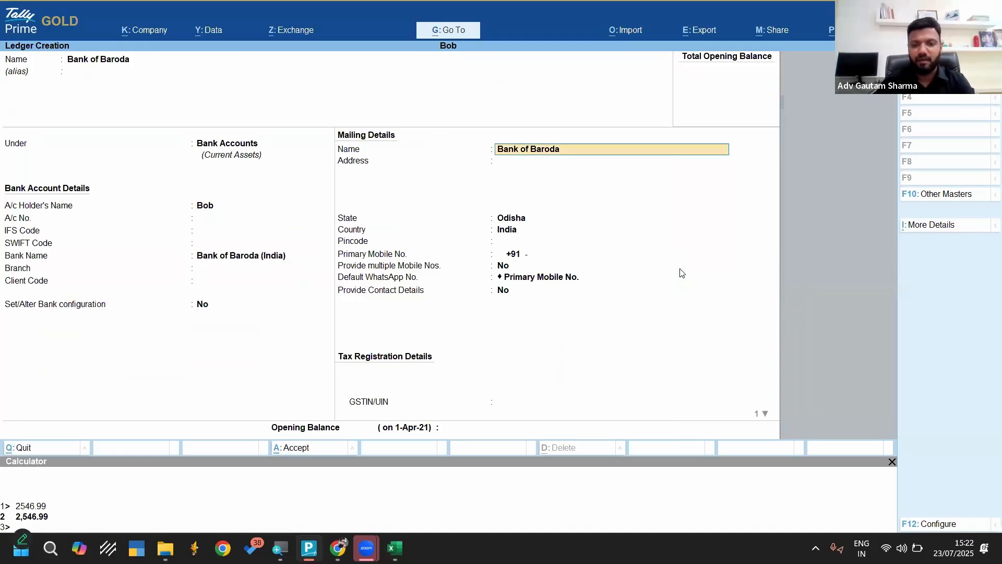
{"action": "key", "text": "Return"}
{"action": "key", "text": "Return"}
{"action": "key", "text": "Return"}
{"action": "key", "text": "Return"}
{"action": "key", "text": "Return"}
{"action": "key", "text": "Return"}
{"action": "key", "text": "Return"}
{"action": "key", "text": "Return"}
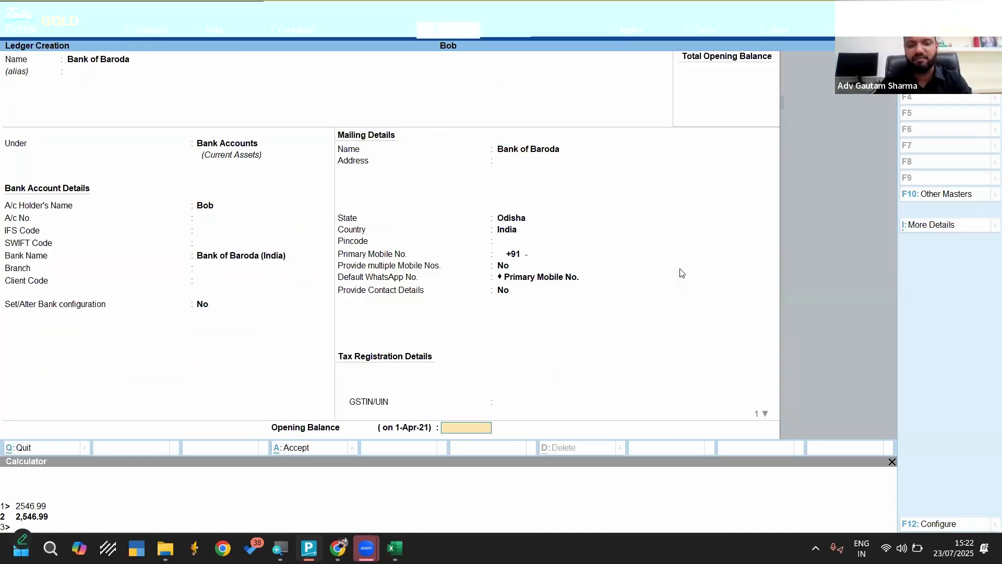
Check the balance in Excel, enter 24,62,763.20 Dr as the ledger's opening balance in TallyPrime, and save the ledger
{"action": "key", "text": "alt+Tab"}
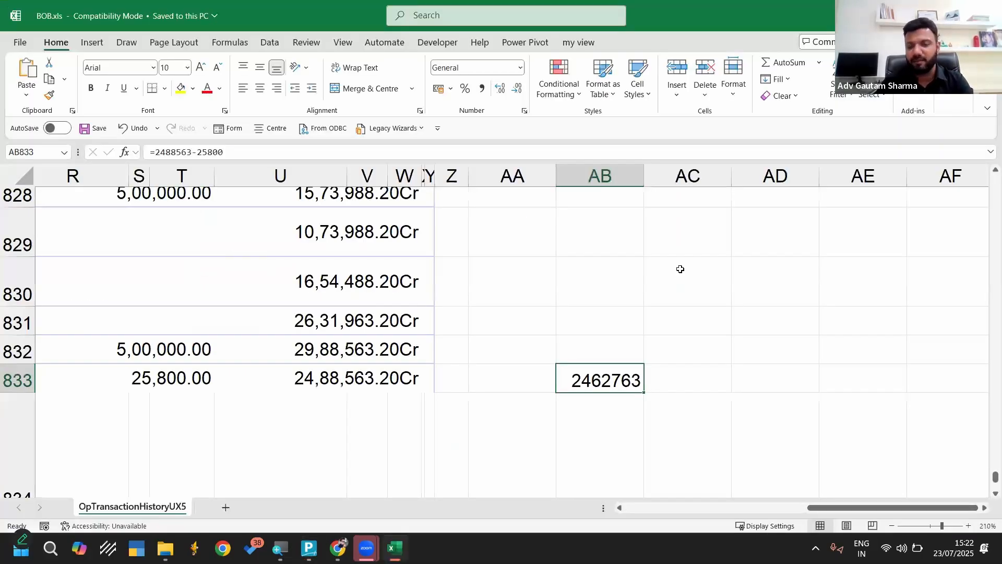
{"action": "key", "text": "alt+Tab"}
{"action": "type", "text": "24"}
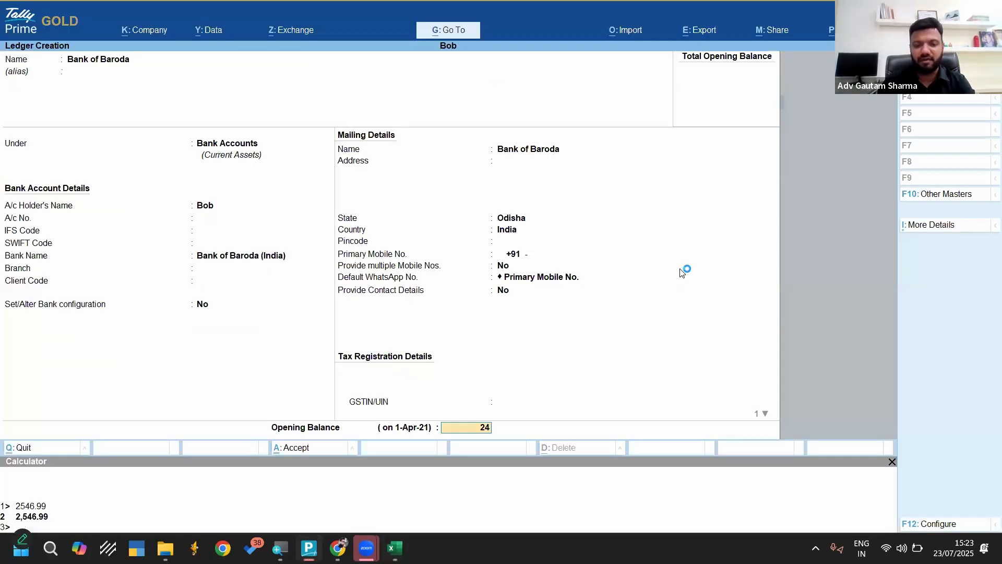
{"action": "type", "text": "62"}
{"action": "key", "text": "alt+Tab"}
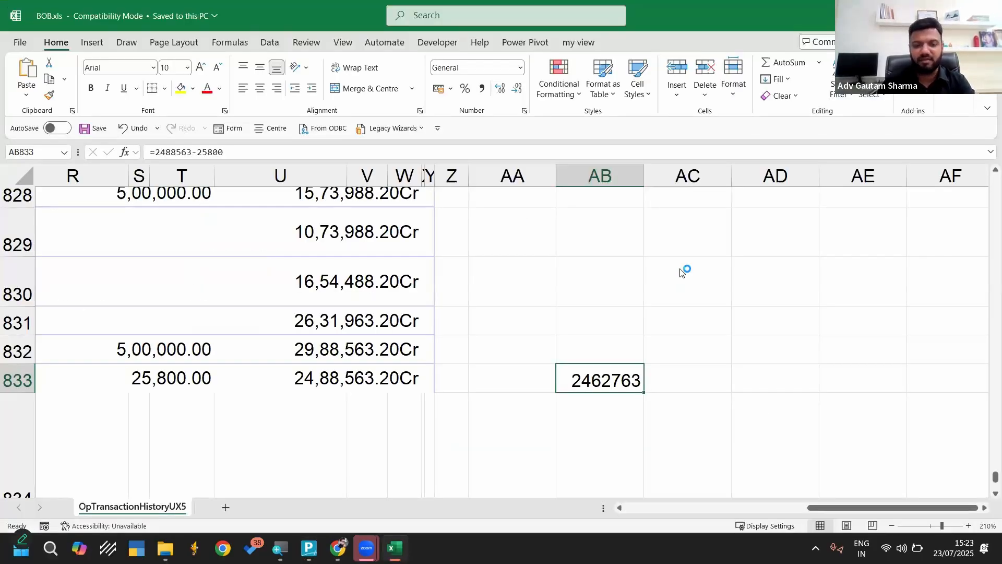
{"action": "key", "text": "alt+Tab"}
{"action": "type", "text": "763.2"}
{"action": "key", "text": "Return"}
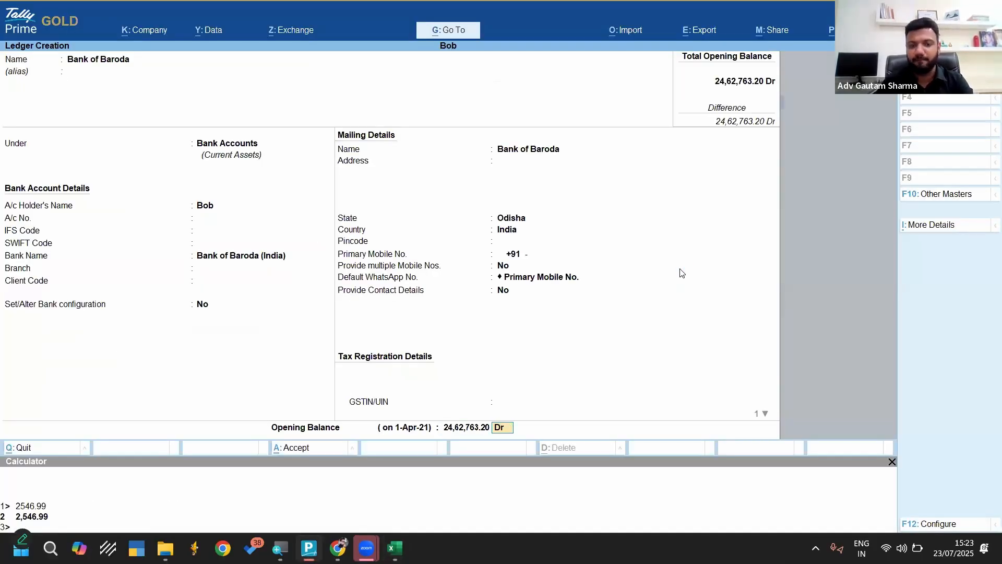
{"action": "key", "text": "Return"}
{"action": "key", "text": "Return"}
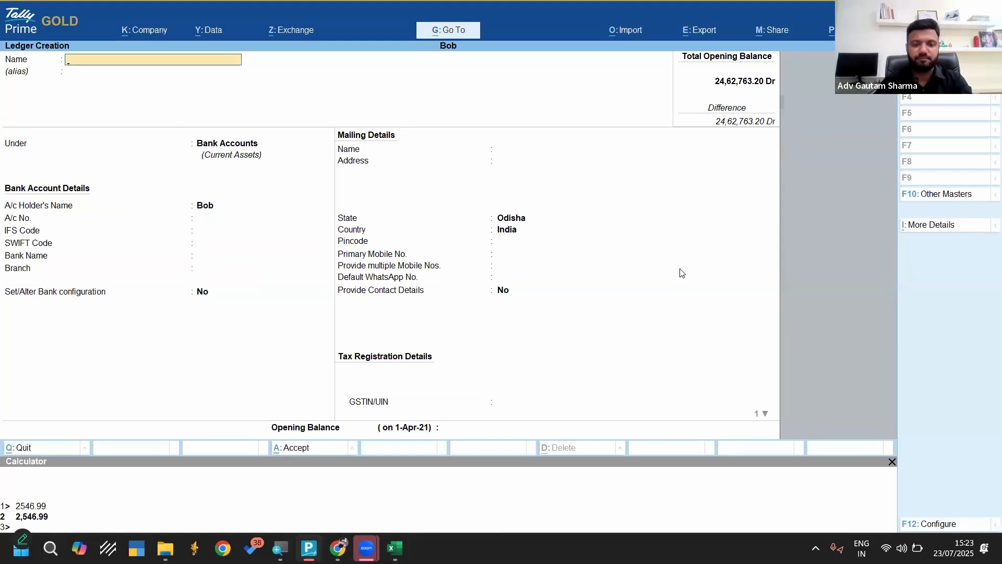
{"action": "key", "text": "Escape"}
Close BOB.xls in Excel and import it in TallyPrime from the Bank Statements folder for the Bank of Baroda ledger, with preview enabled
{"action": "key", "text": "alt+Tab"}
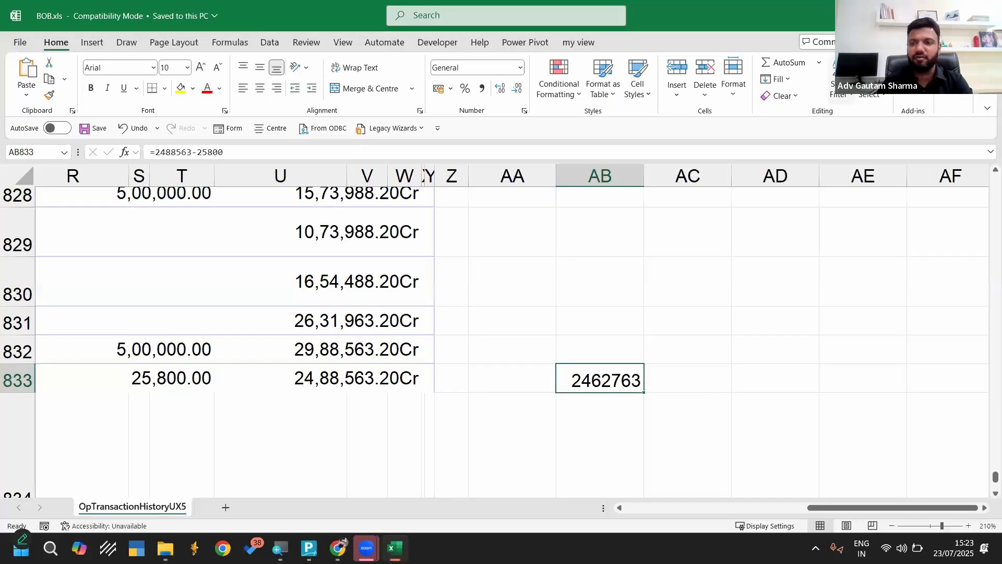
{"action": "key", "text": "alt+Tab"}
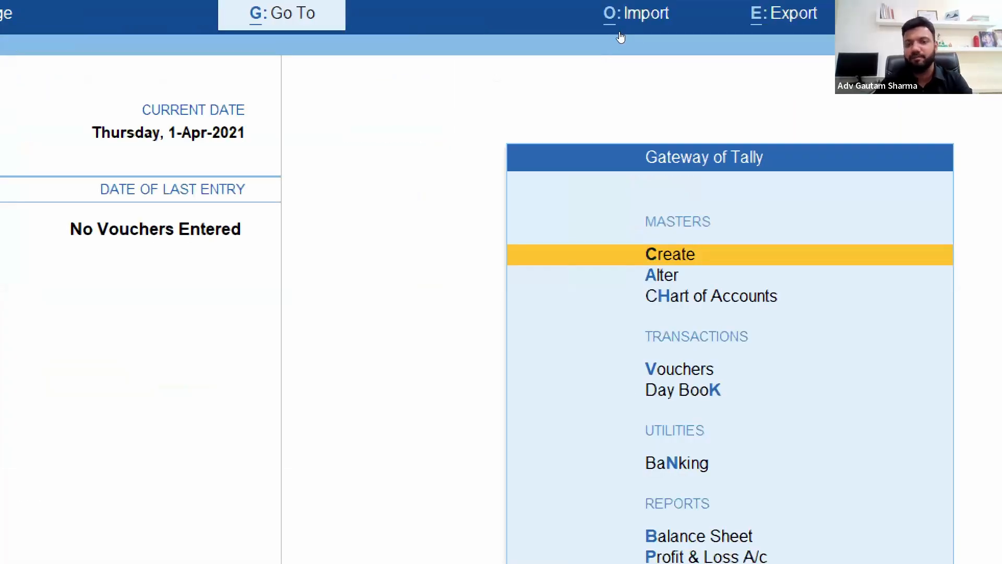
{"action": "left_click", "coordinate": [620, 33]}
{"action": "key", "text": "Return"}
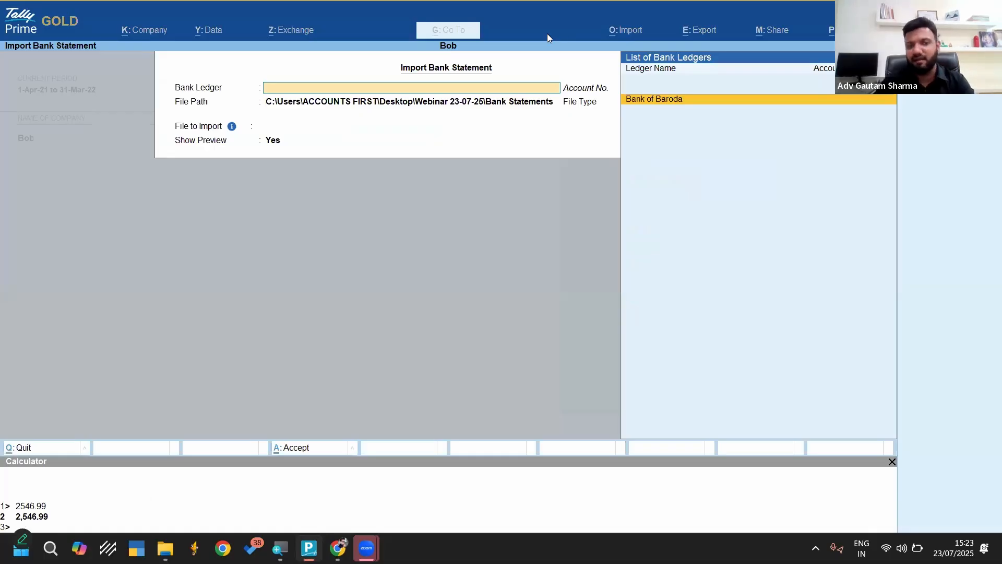
{"action": "key", "text": "Return"}
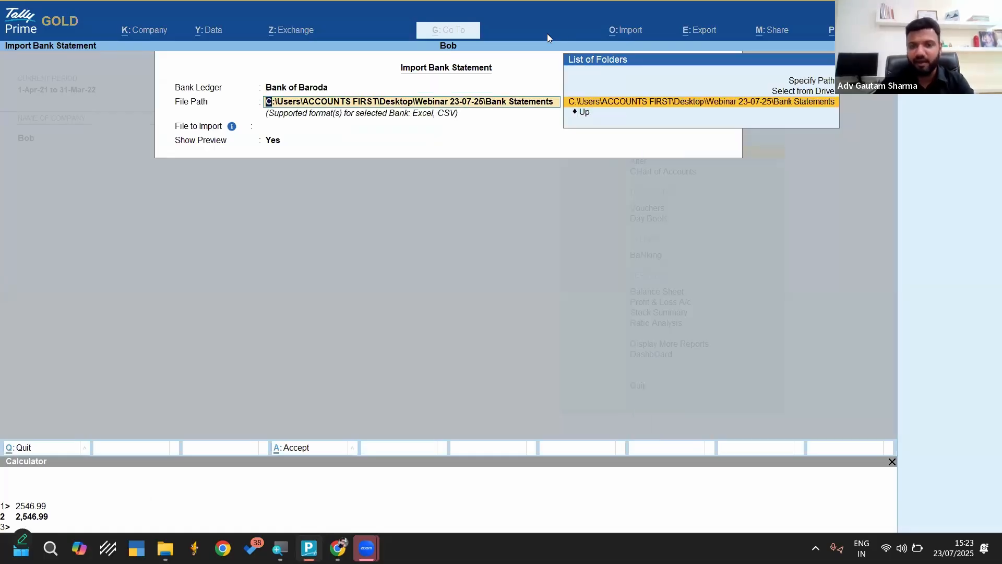
{"action": "key", "text": "Return"}
{"action": "key", "text": "Return"}
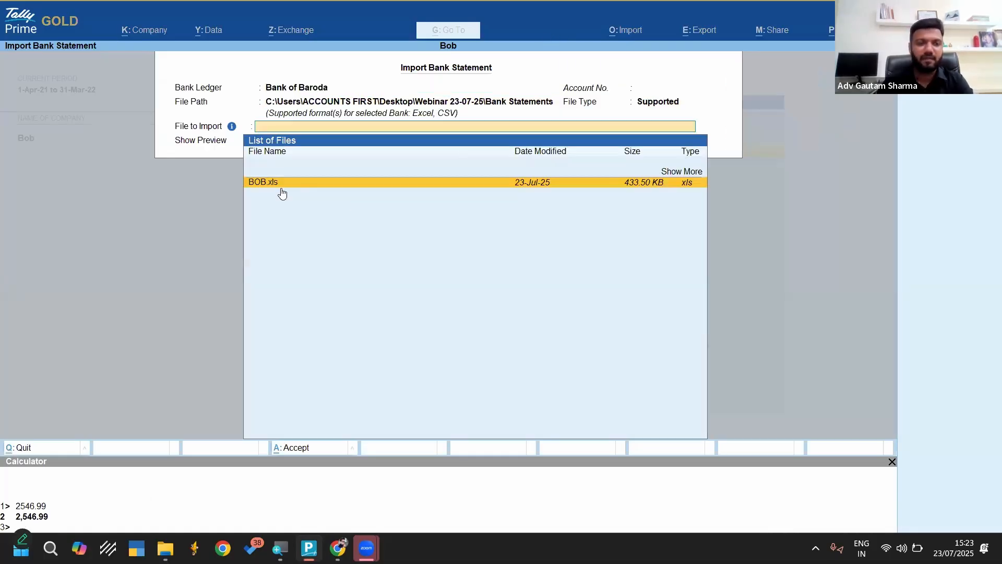
{"action": "key", "text": "Return"}
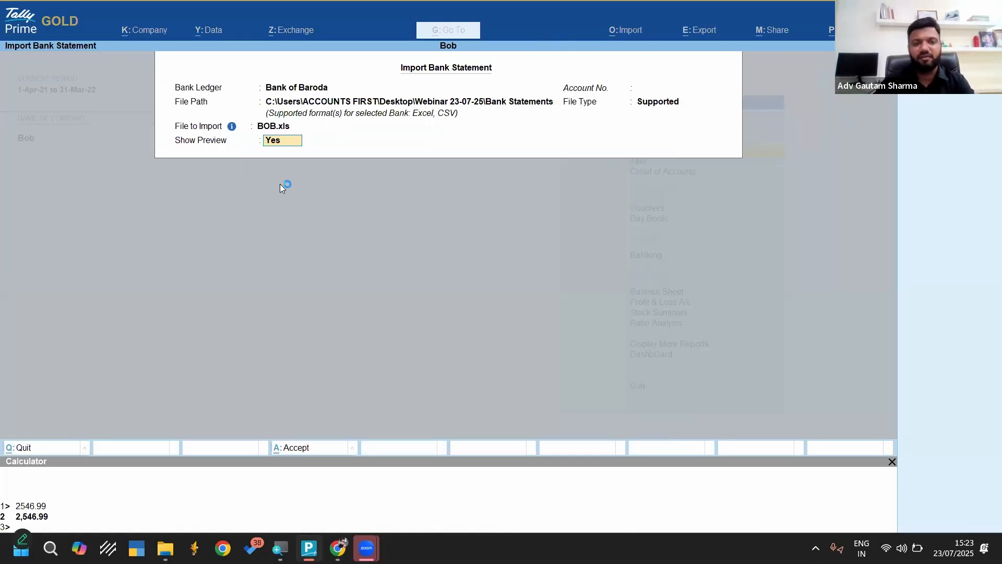
{"action": "key", "text": "Return"}
{"action": "key", "text": "Return"}
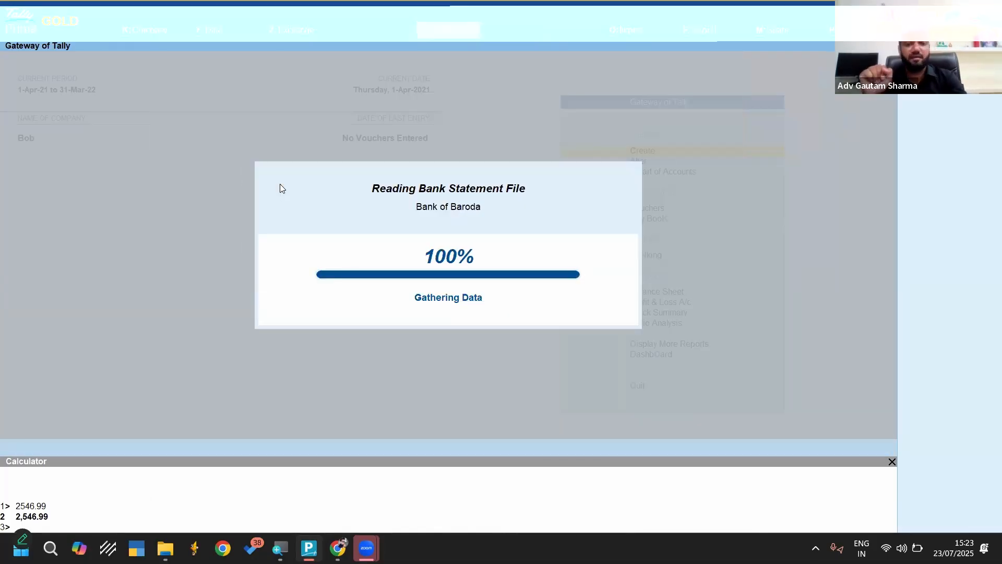
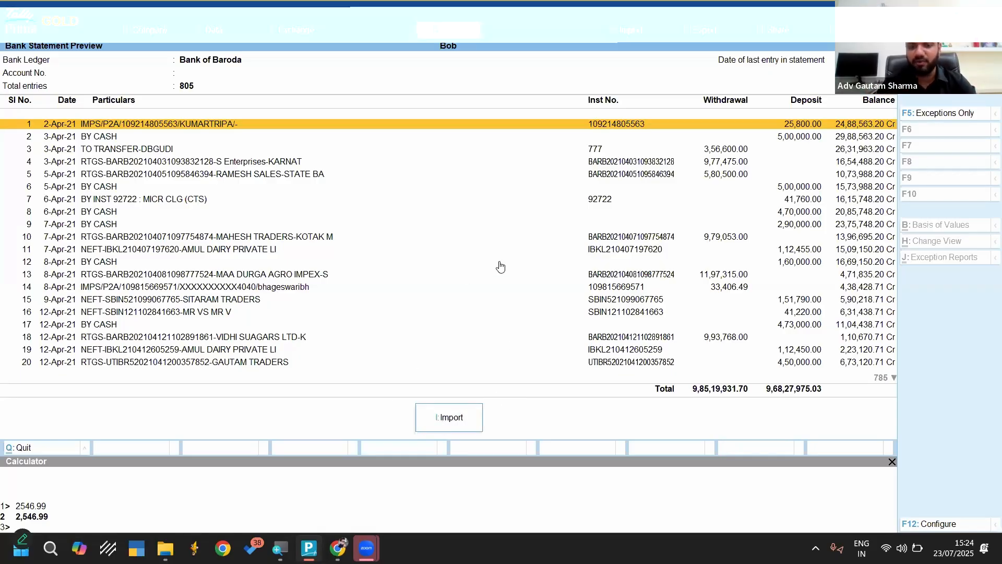
Import the previewed Bank of Baroda statement and open its bank reconciliation summary
{"action": "left_click", "coordinate": [447, 418]}
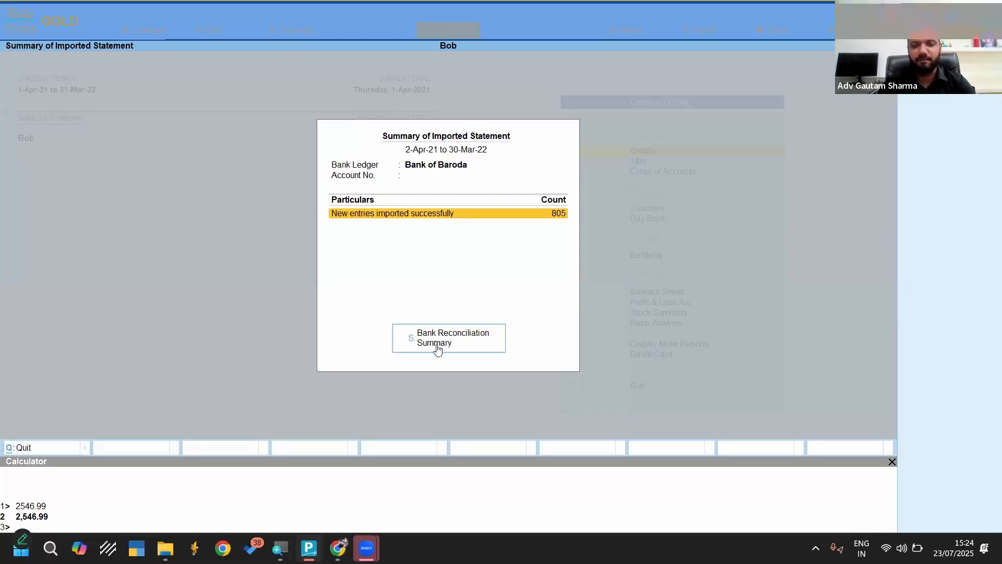
{"action": "left_click", "coordinate": [345, 461]}
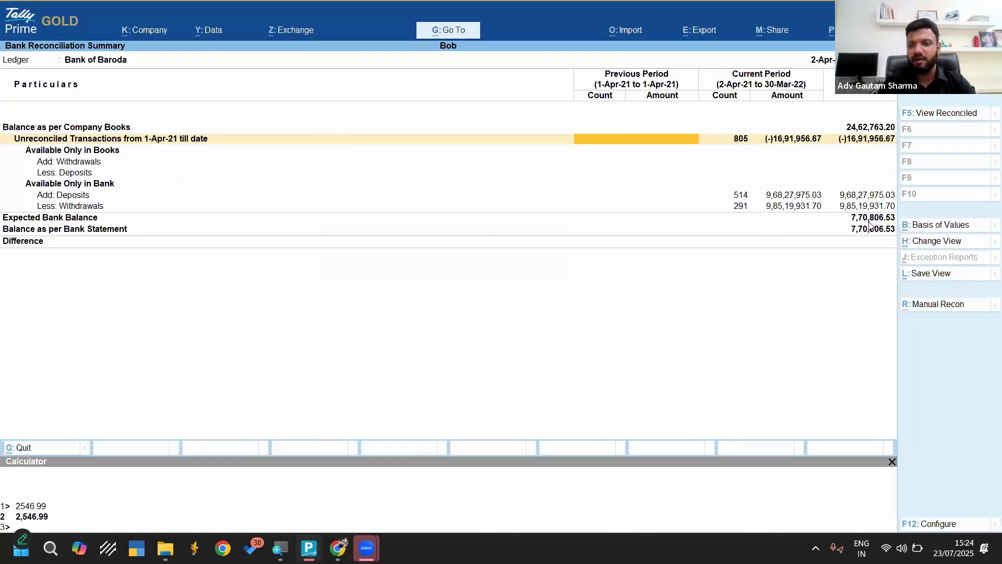
Open BOB-imp.xls in Excel and compare the latest transaction's balance in row 13 with the bank balance in TallyPrime's reconciliation summary
{"action": "left_click", "coordinate": [165, 548]}
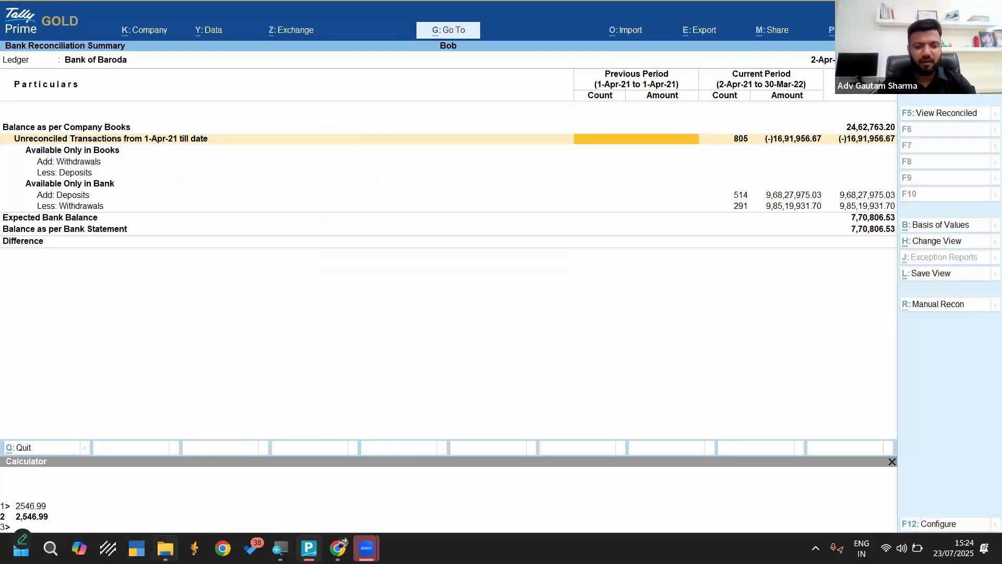
{"action": "left_click", "coordinate": [210, 118]}
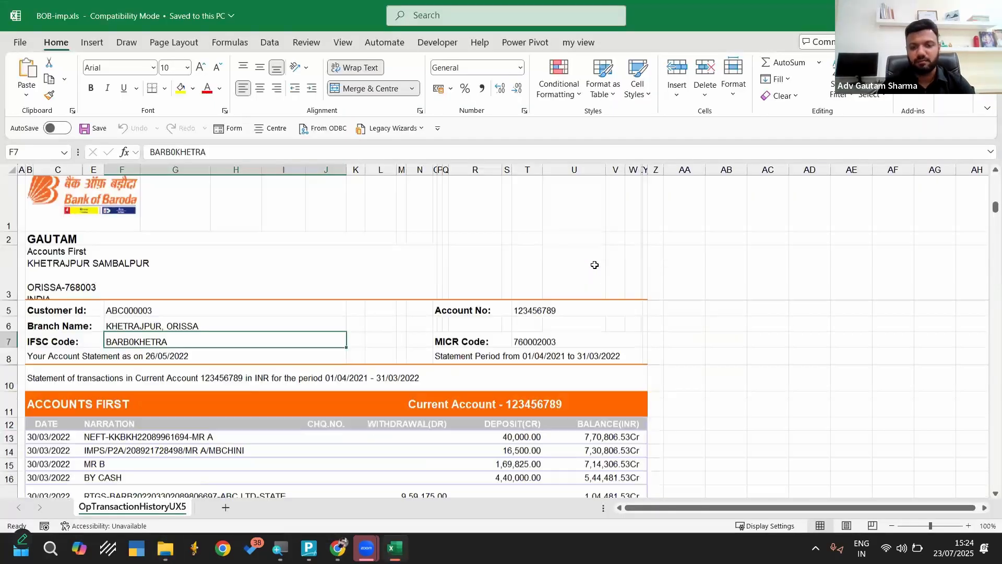
{"action": "scroll", "coordinate": [595, 447], "scroll_direction": "up", "scroll_amount": 10}
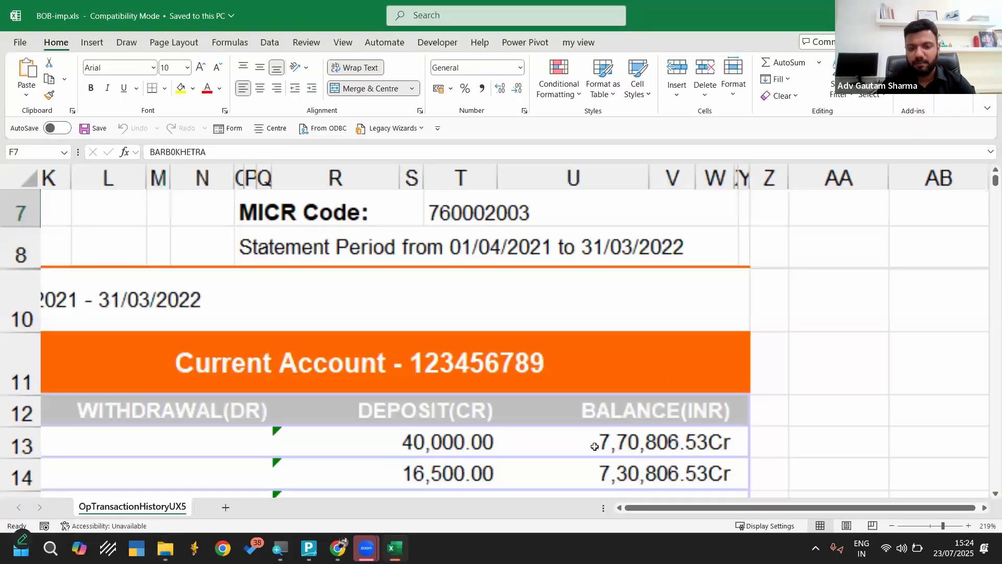
{"action": "scroll", "coordinate": [98, 439], "scroll_direction": "right", "scroll_amount": 3}
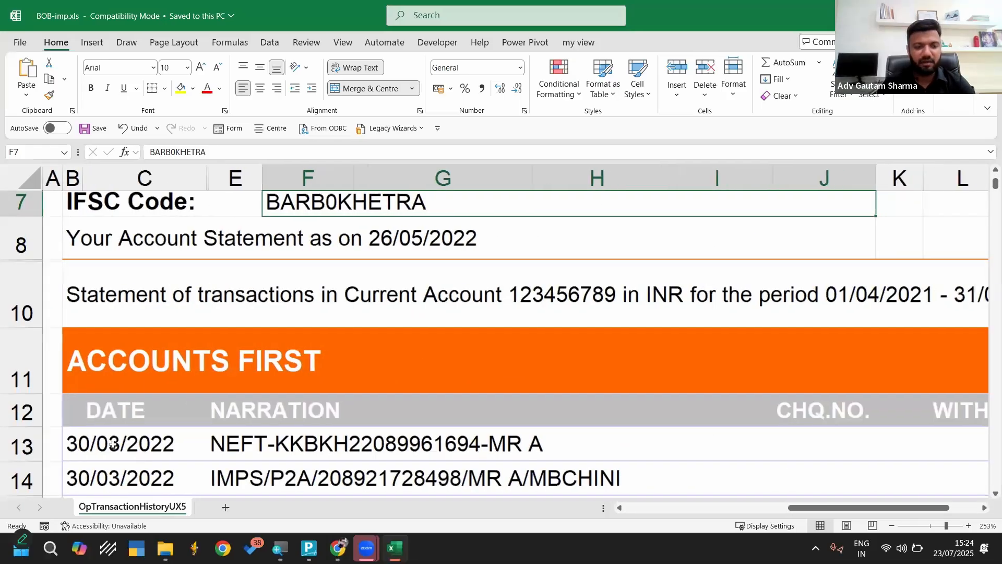
{"action": "left_click", "coordinate": [196, 442]}
{"action": "scroll", "coordinate": [196, 441], "scroll_direction": "right", "scroll_amount": 1}
{"action": "scroll", "coordinate": [196, 443], "scroll_direction": "right", "scroll_amount": 10}
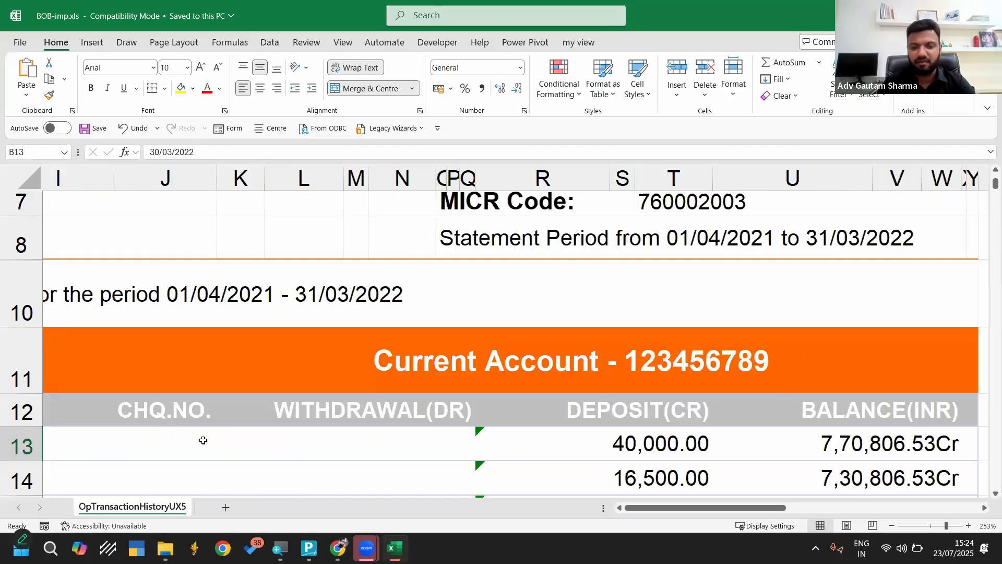
{"action": "scroll", "coordinate": [144, 447], "scroll_direction": "left", "scroll_amount": 1}
{"action": "left_click", "coordinate": [141, 447]}
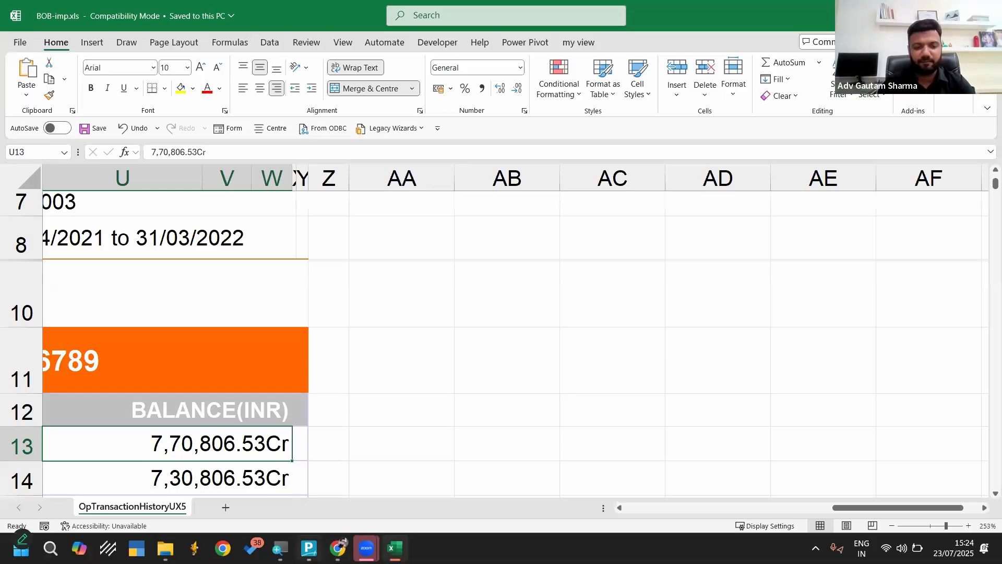
{"action": "left_click", "coordinate": [308, 548]}
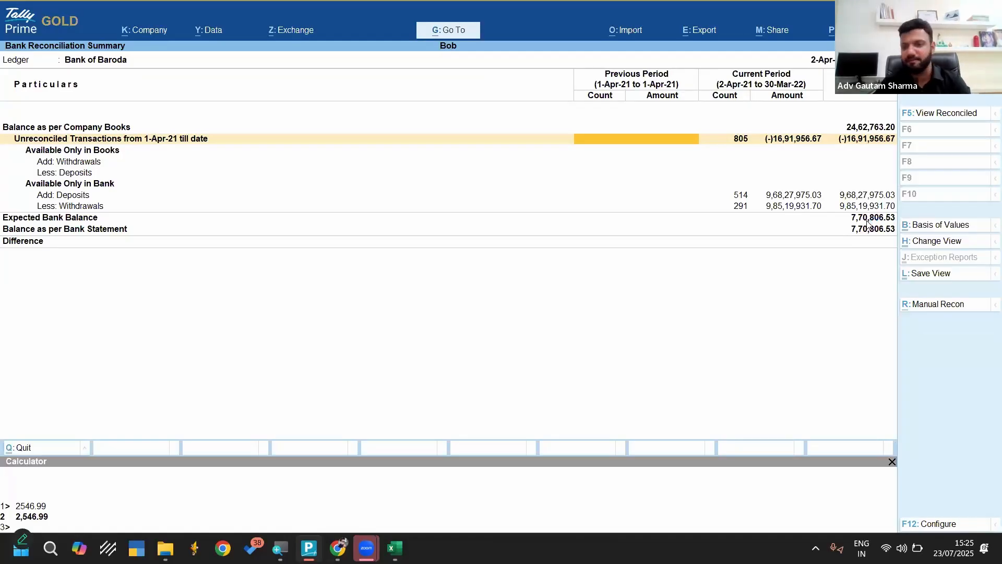
Leave the reconciliation summary and shut the company Bob
{"action": "key", "text": "Escape"}
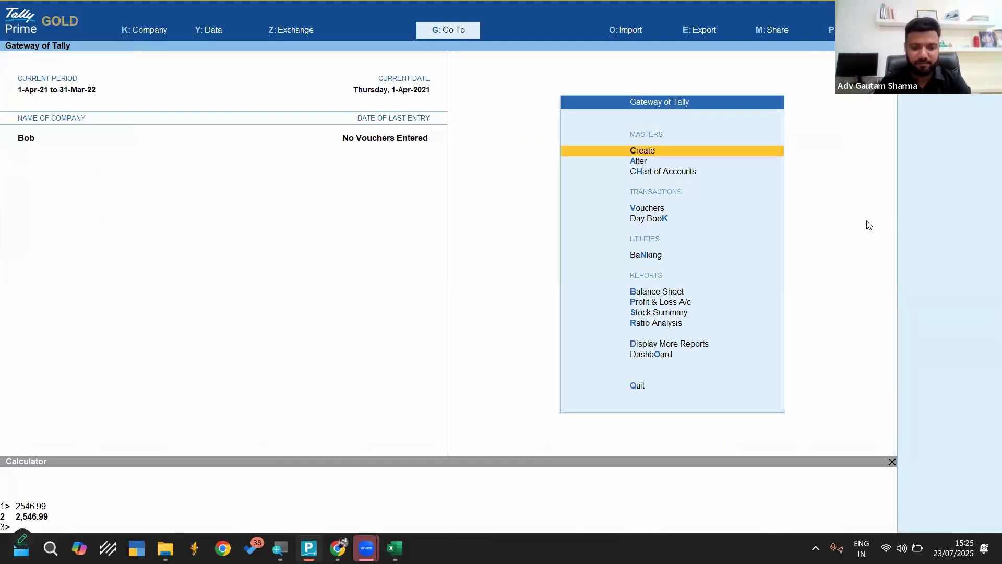
{"action": "key", "text": "F3"}
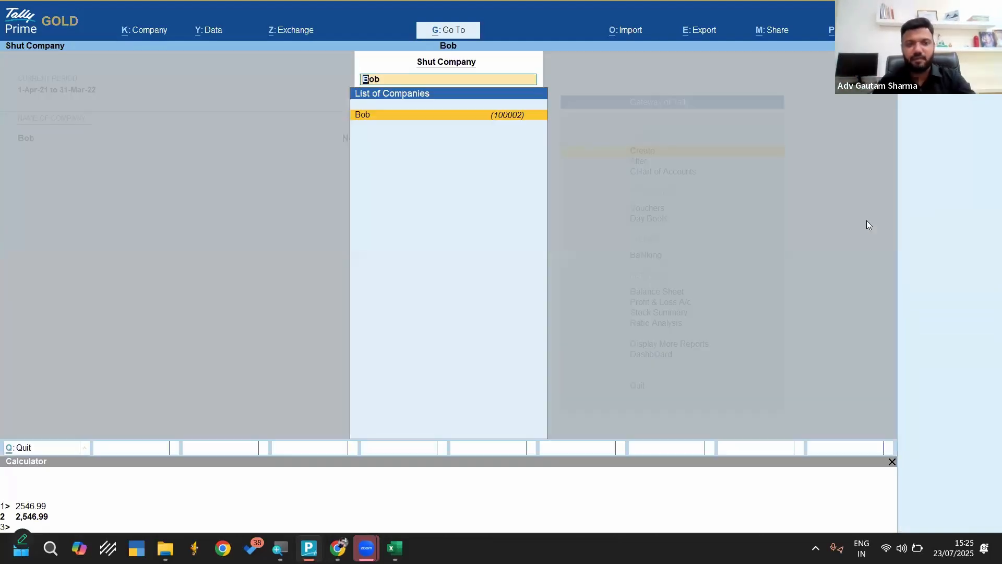
{"action": "key", "text": "Up"}
{"action": "key", "text": "Return"}
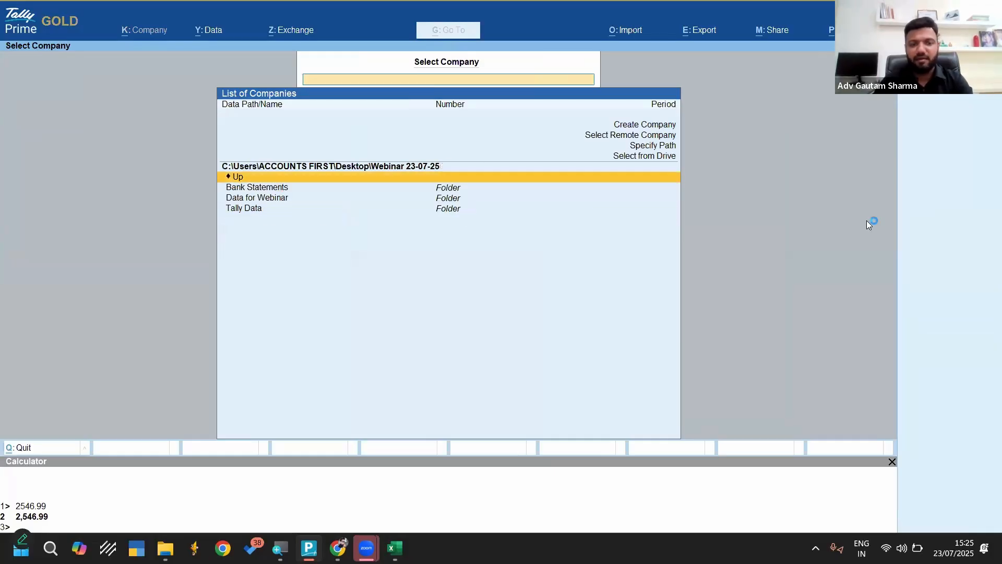
Browse the company selection list into the Data for Webinar folder and highlight its Tally Data subfolder
{"action": "key", "text": "Down"}
{"action": "key", "text": "Down"}
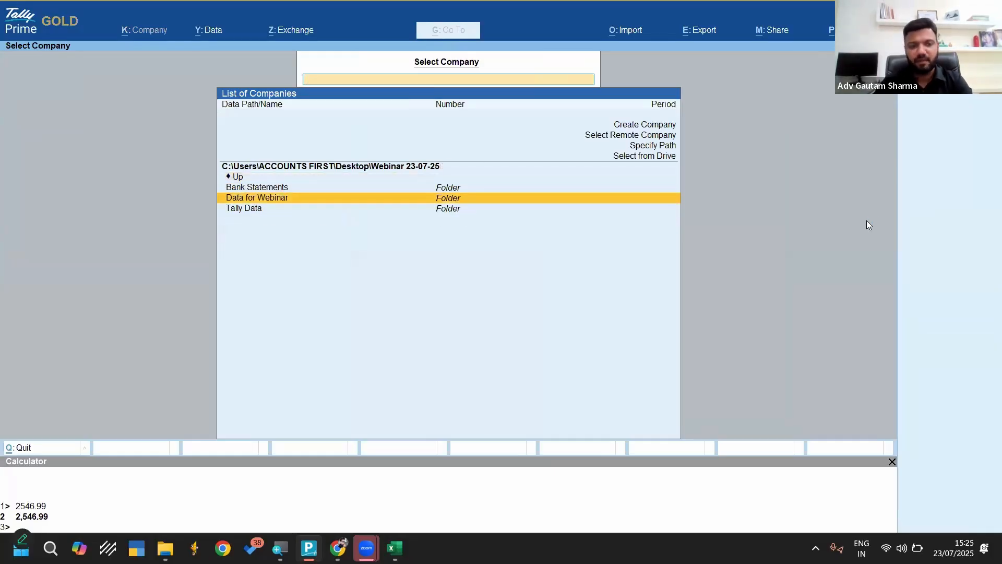
{"action": "key", "text": "Return"}
{"action": "key", "text": "Down"}
{"action": "key", "text": "Down"}
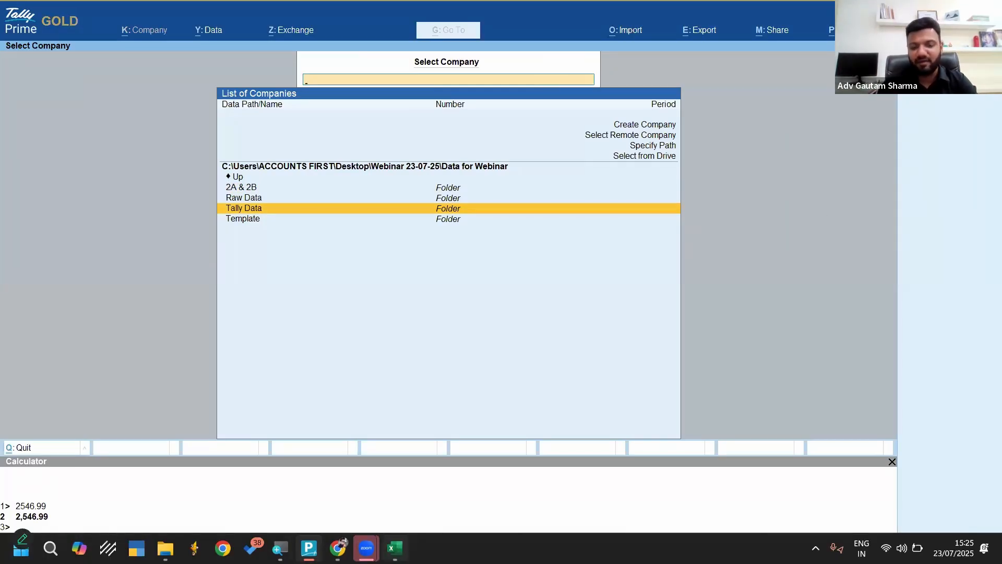
Close BOB-imp.xls in Excel and open the Webinar 23-07-25 folder from the desktop in File Explorer
{"action": "key", "text": "alt+Tab"}
{"action": "key", "text": "alt+F4"}
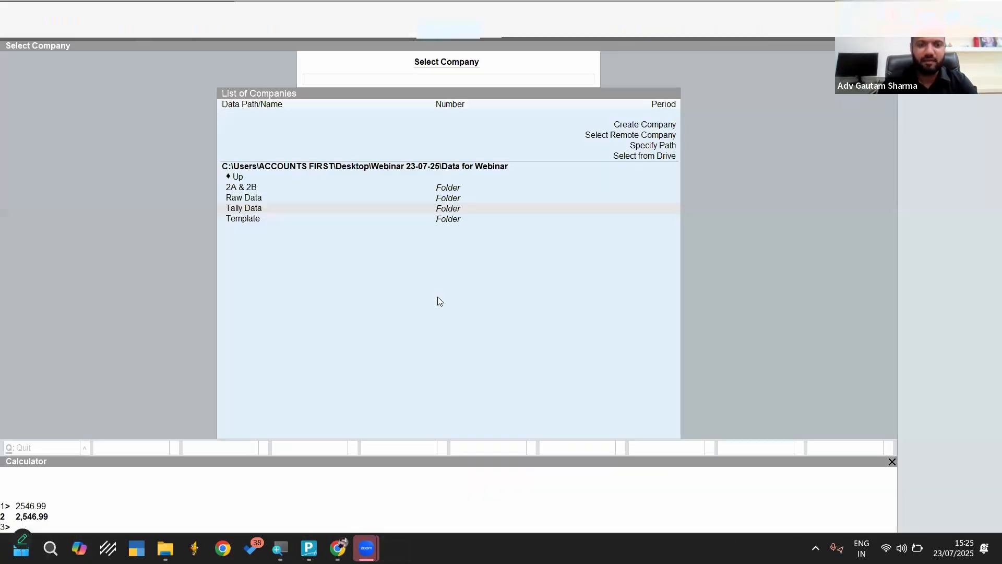
{"action": "key", "text": "super+d"}
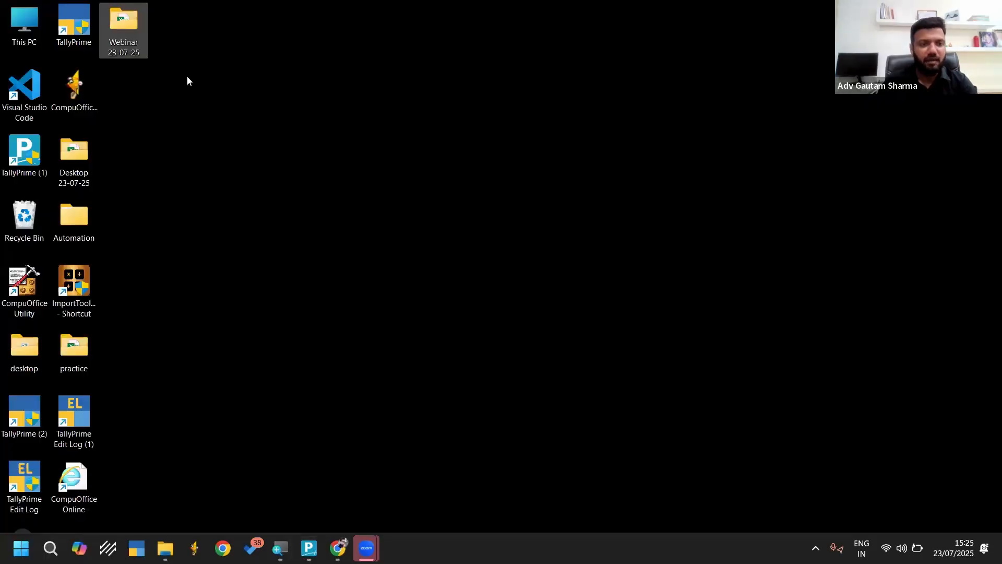
{"action": "double_click", "coordinate": [130, 30]}
{"action": "left_click", "coordinate": [367, 548]}
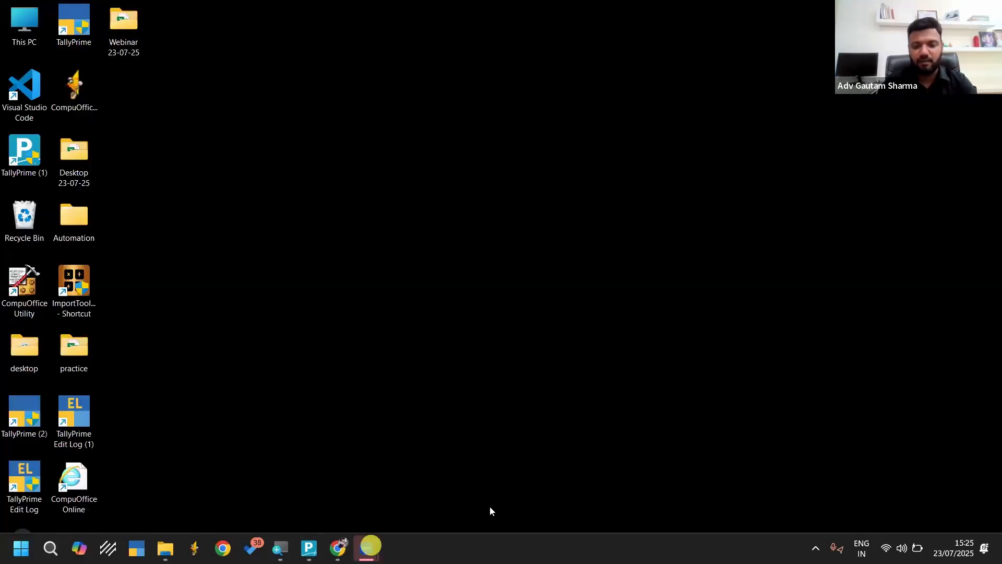
{"action": "left_click", "coordinate": [195, 244]}
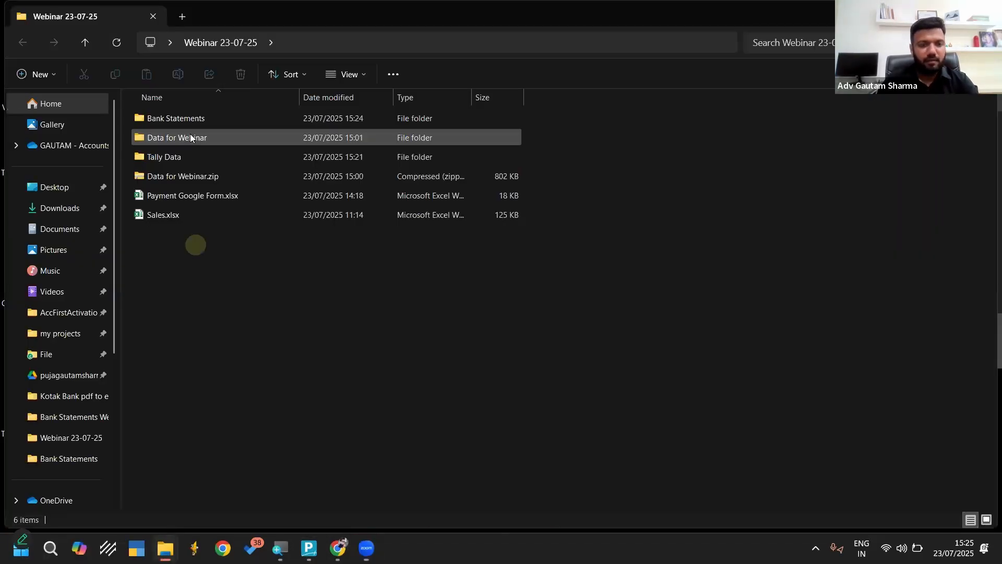
Open Amazon Sales Sample.csv in Excel from Data for Webinar > Template > Ecom Data, accepting the default data conversions
{"action": "double_click", "coordinate": [191, 138]}
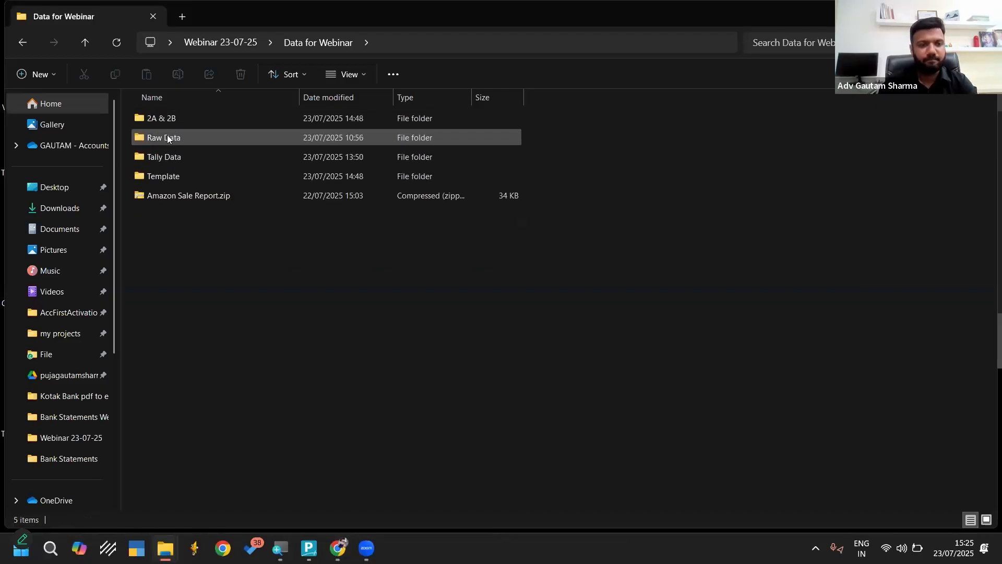
{"action": "double_click", "coordinate": [167, 138]}
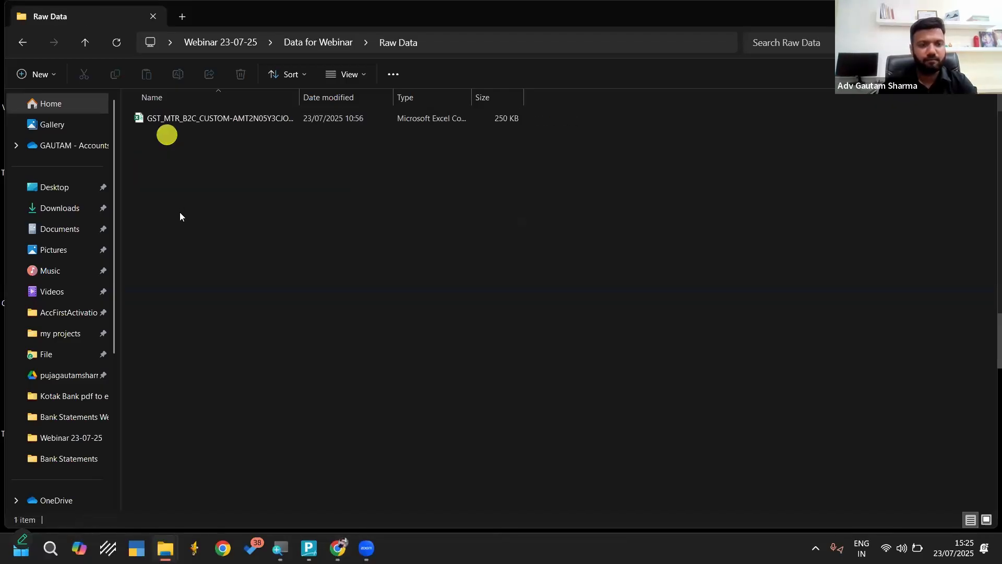
{"action": "key", "text": "BackSpace"}
{"action": "key", "text": "Down"}
{"action": "key", "text": "Down"}
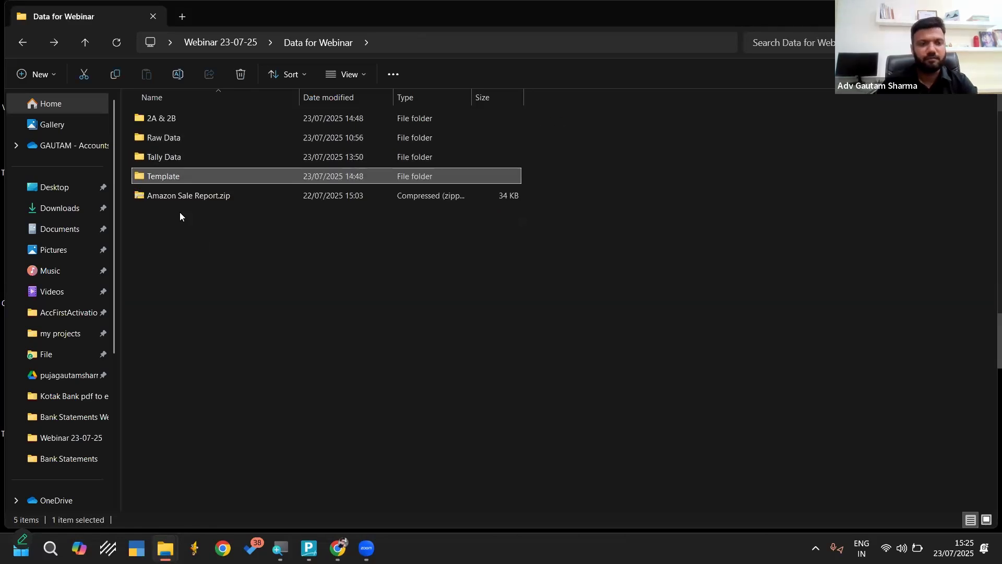
{"action": "key", "text": "Return"}
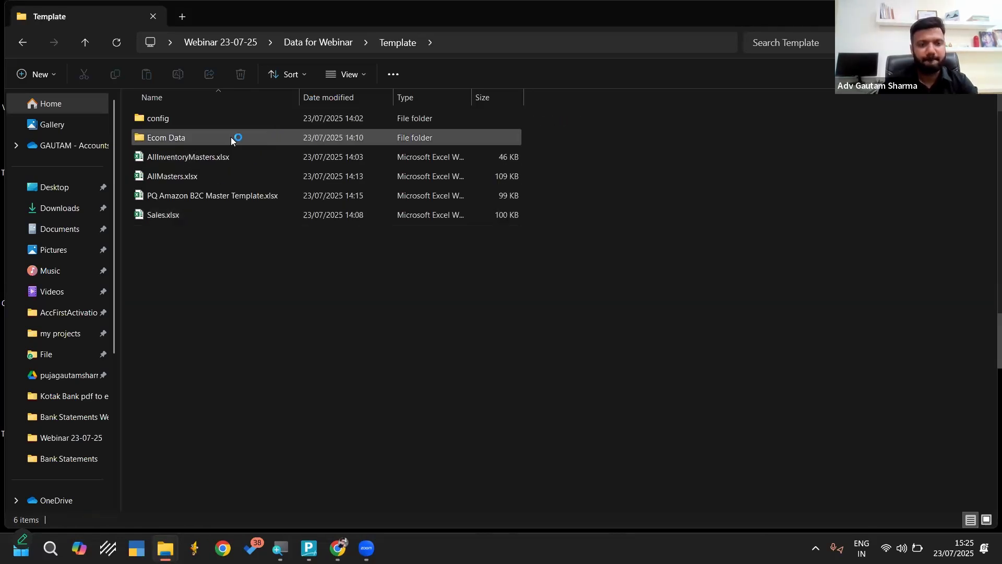
{"action": "double_click", "coordinate": [215, 137]}
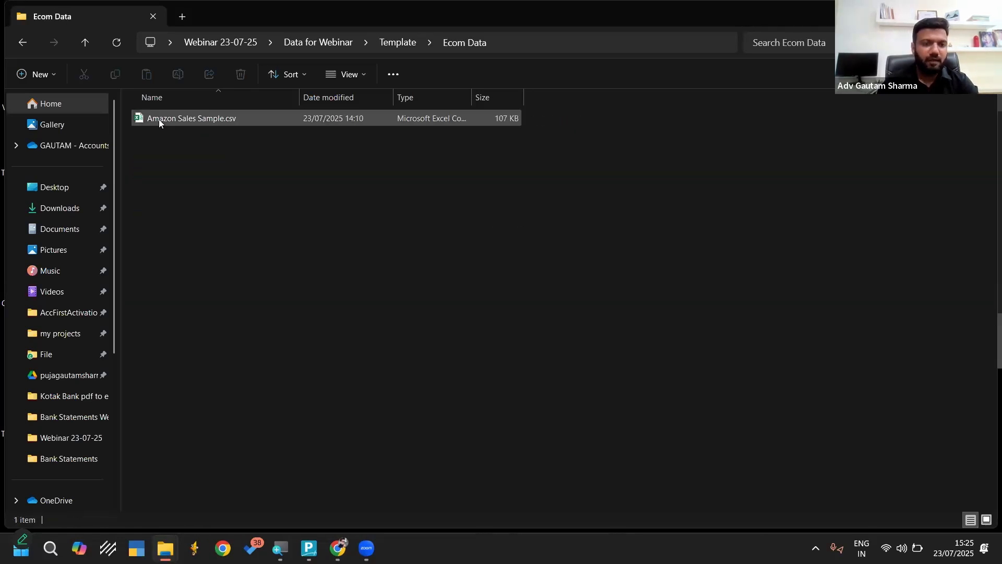
{"action": "left_click", "coordinate": [159, 121]}
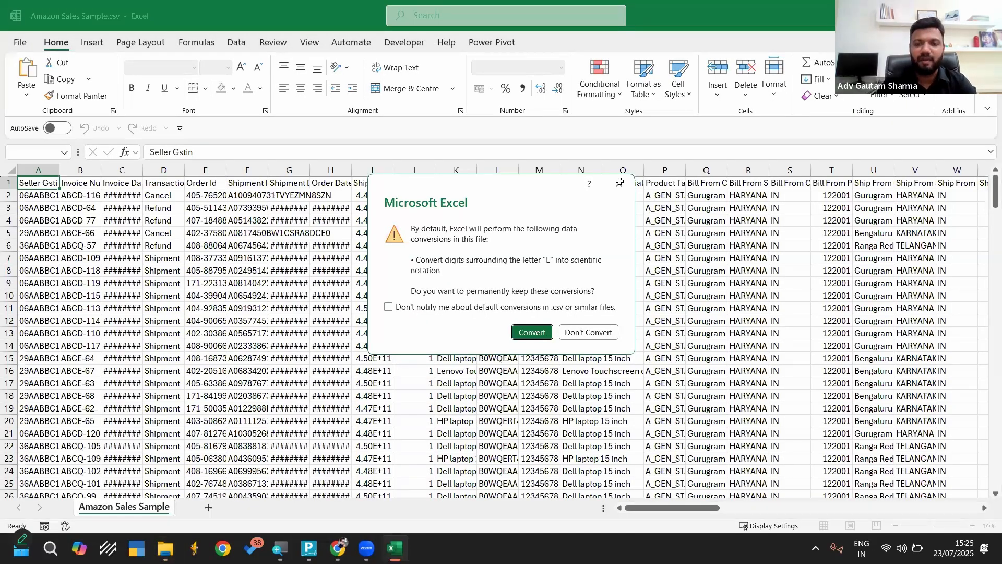
{"action": "left_click", "coordinate": [121, 252]}
{"action": "key", "text": "Return"}
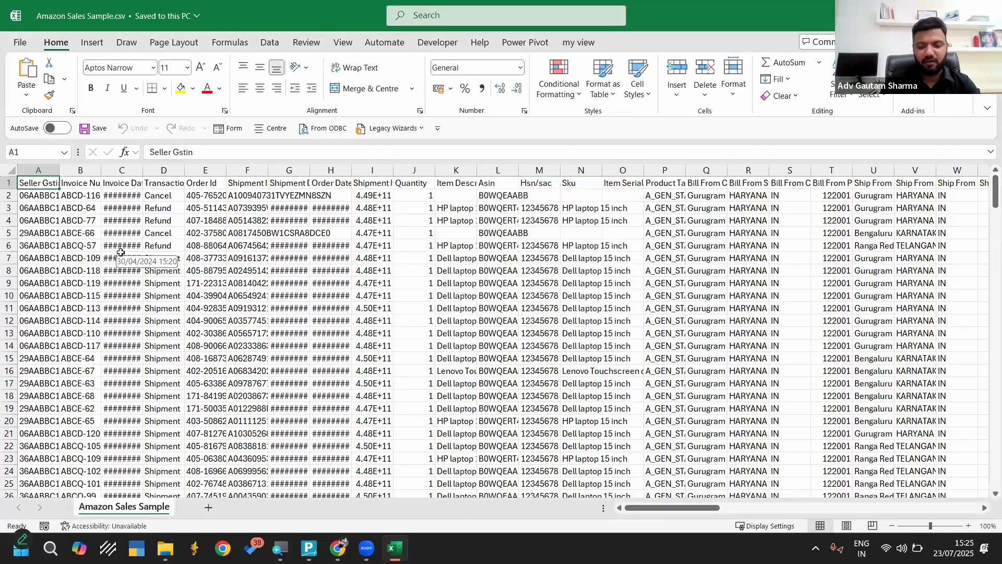
AutoFit the column widths across the whole Amazon sales data range and return to cell A1
{"action": "key", "text": "ctrl+shift+End"}
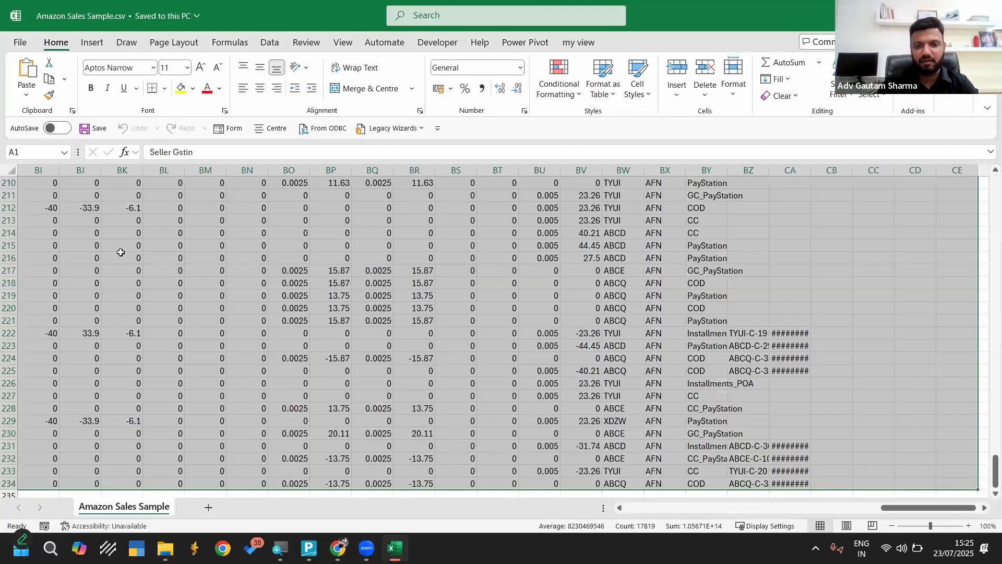
{"action": "key", "text": "alt+h"}
{"action": "key", "text": "o"}
{"action": "key", "text": "i"}
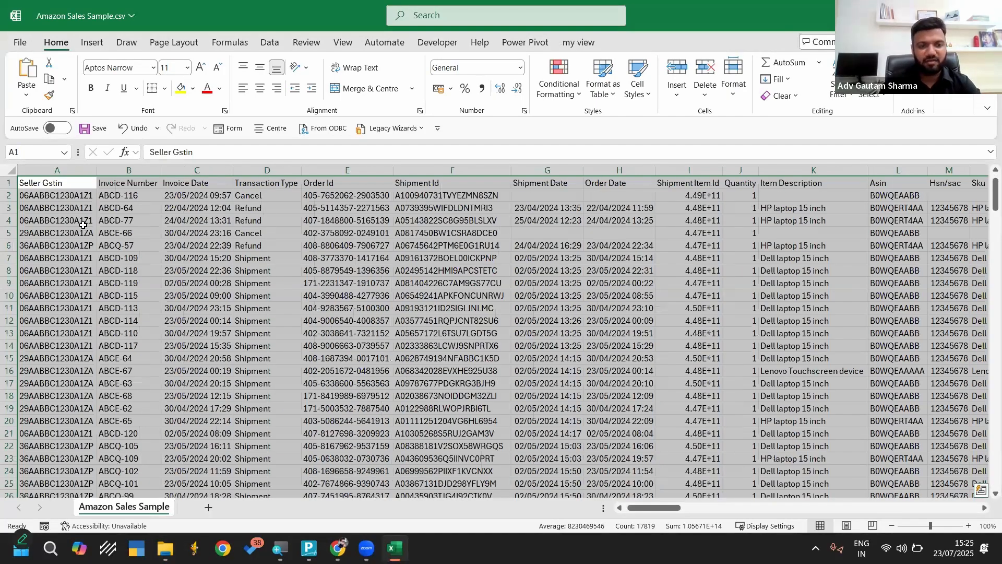
{"action": "key", "text": "ctrl+Home"}
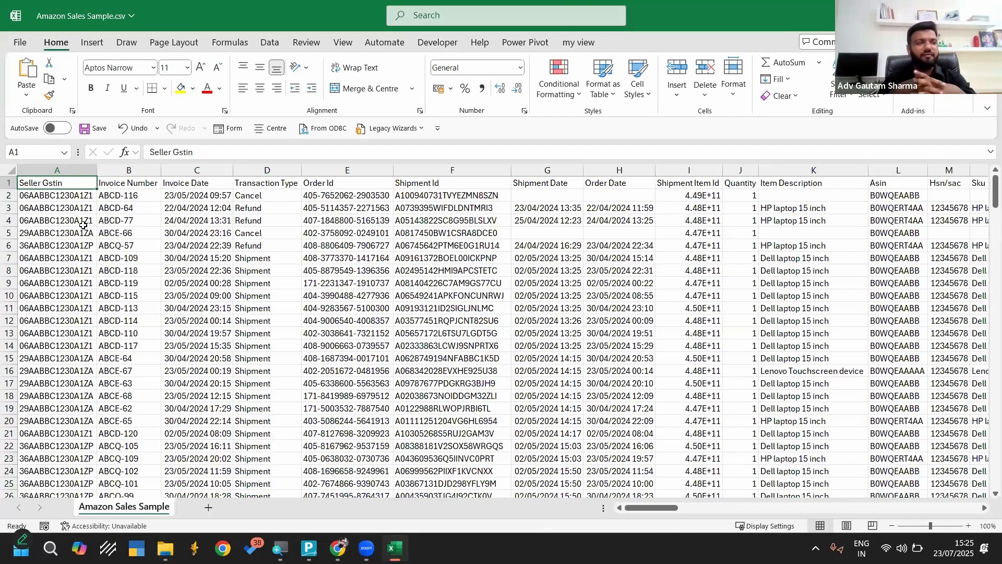
Examine the seller GSTIN, invoice number, invoice date and transaction type columns, including the Cancel and Refund entries
{"action": "scroll", "coordinate": [84, 225], "scroll_direction": "up", "scroll_amount": 2}
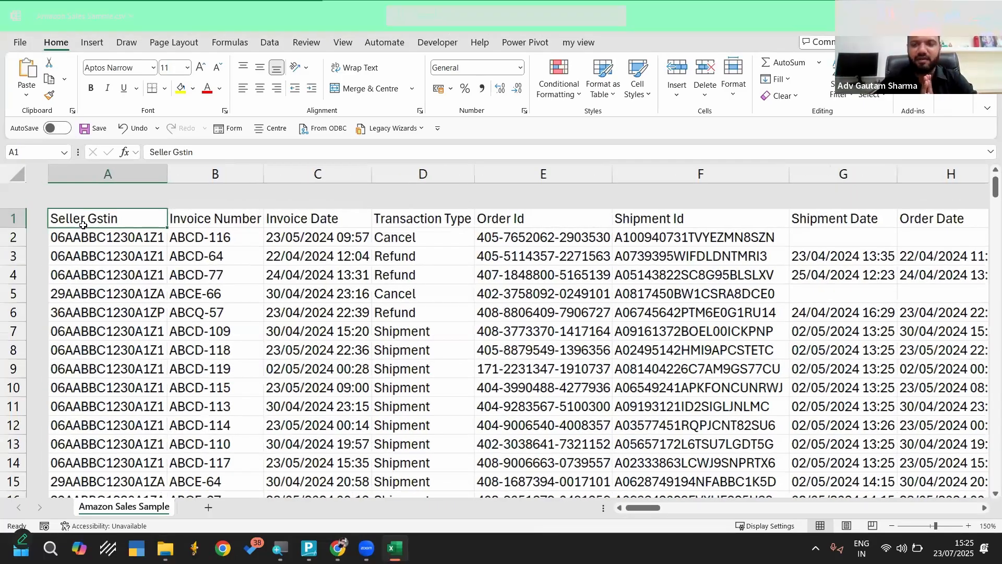
{"action": "scroll", "coordinate": [83, 225], "scroll_direction": "up", "scroll_amount": 5}
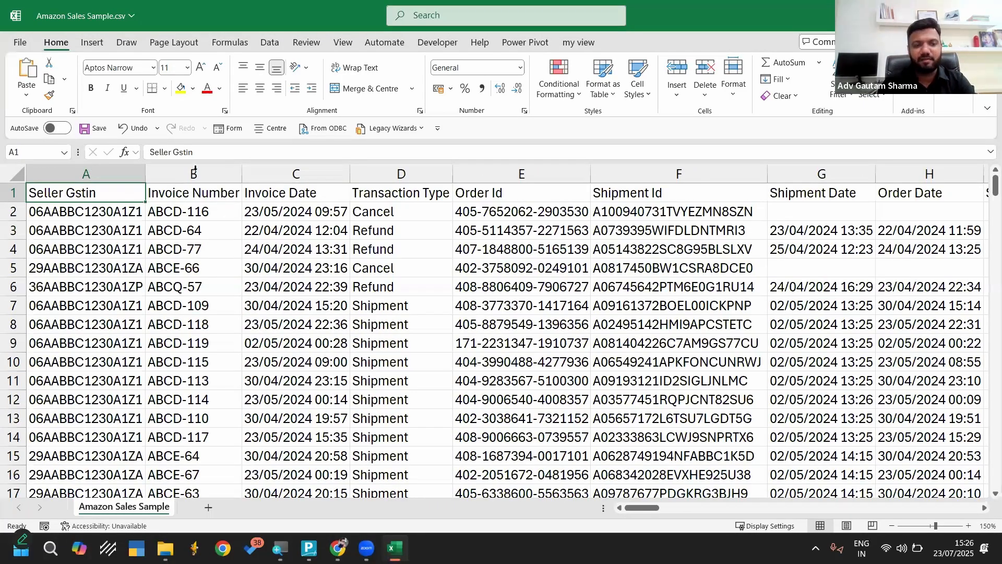
{"action": "left_click", "coordinate": [314, 173]}
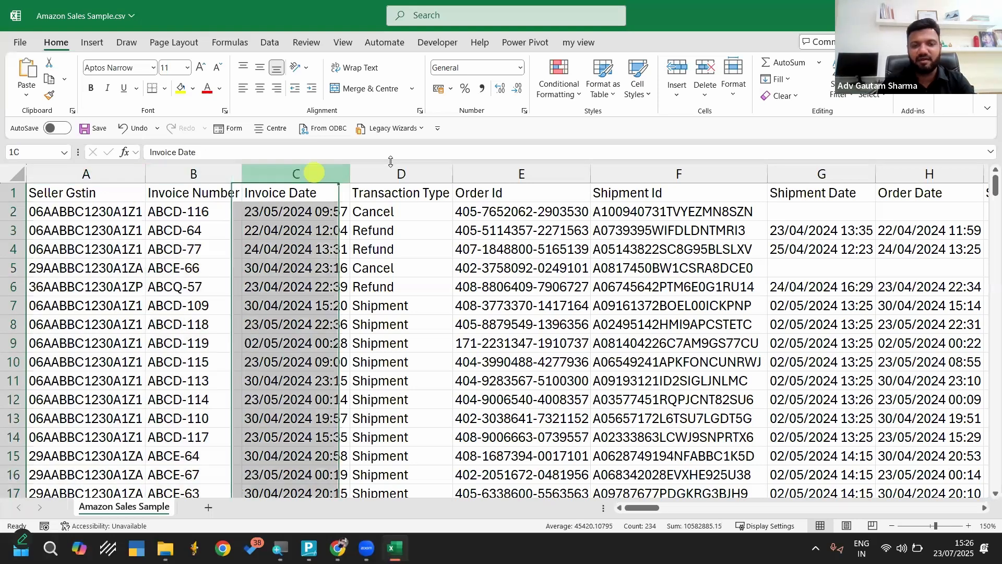
{"action": "left_click", "coordinate": [395, 170]}
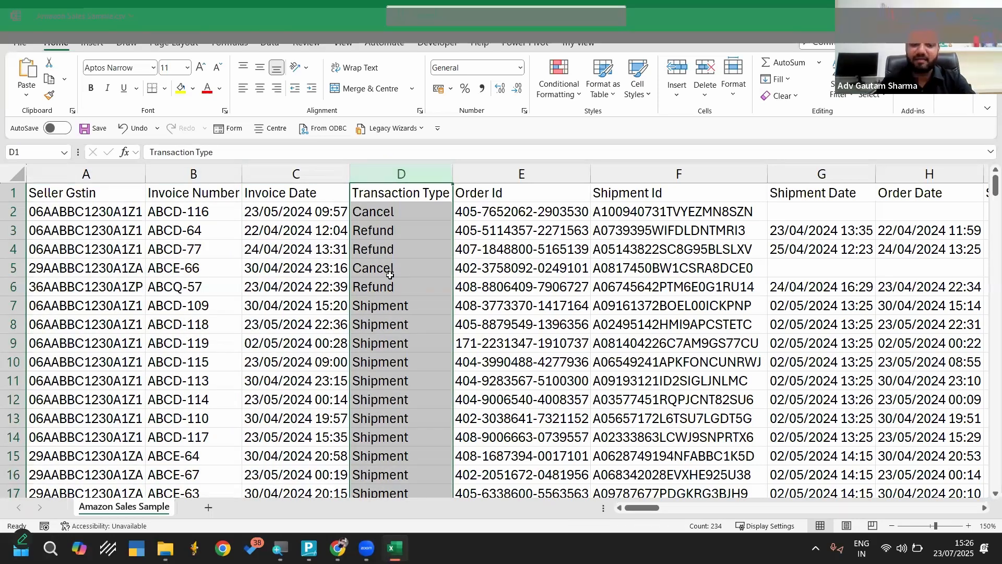
{"action": "left_click", "coordinate": [389, 270]}
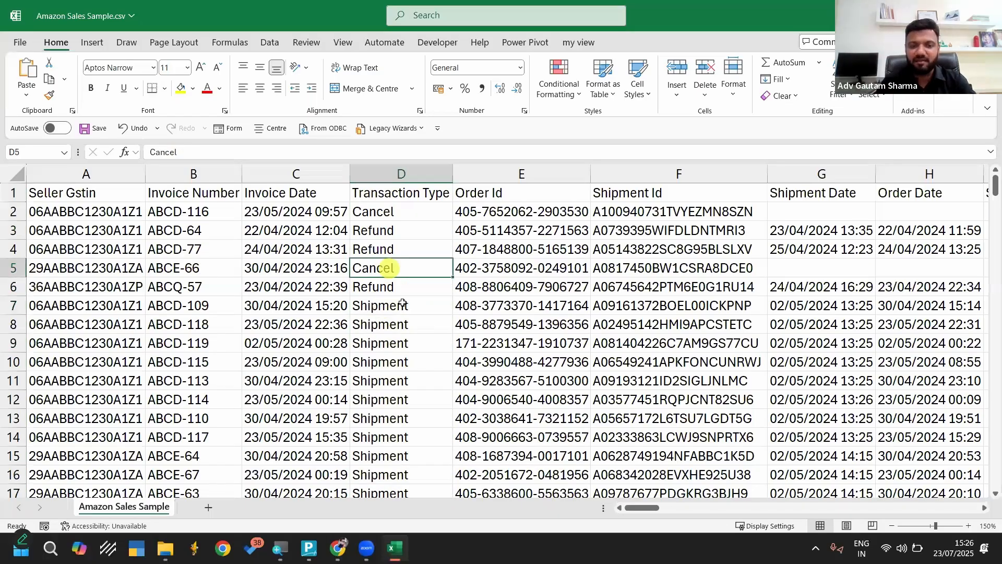
{"action": "left_click", "coordinate": [397, 287]}
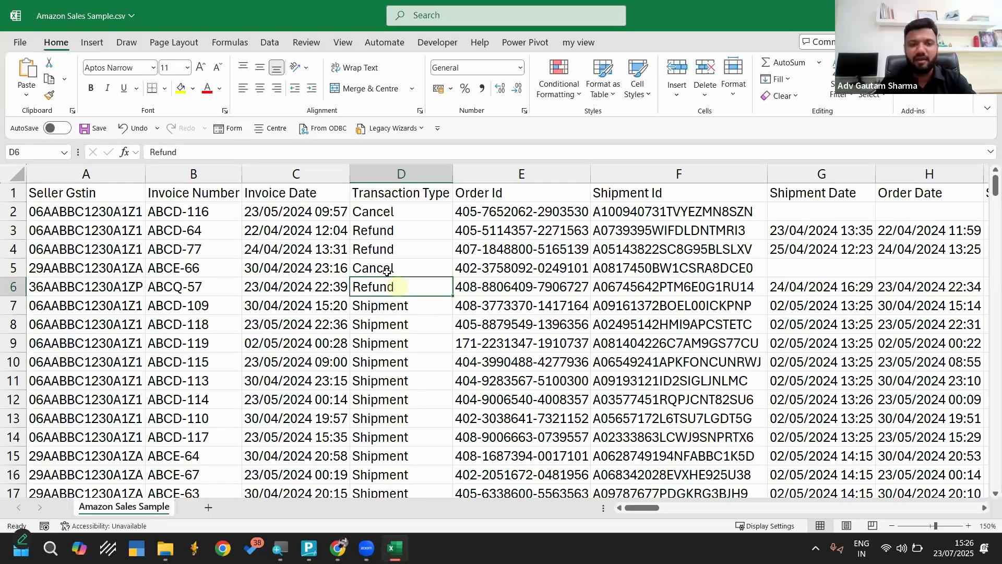
{"action": "left_click", "coordinate": [384, 268]}
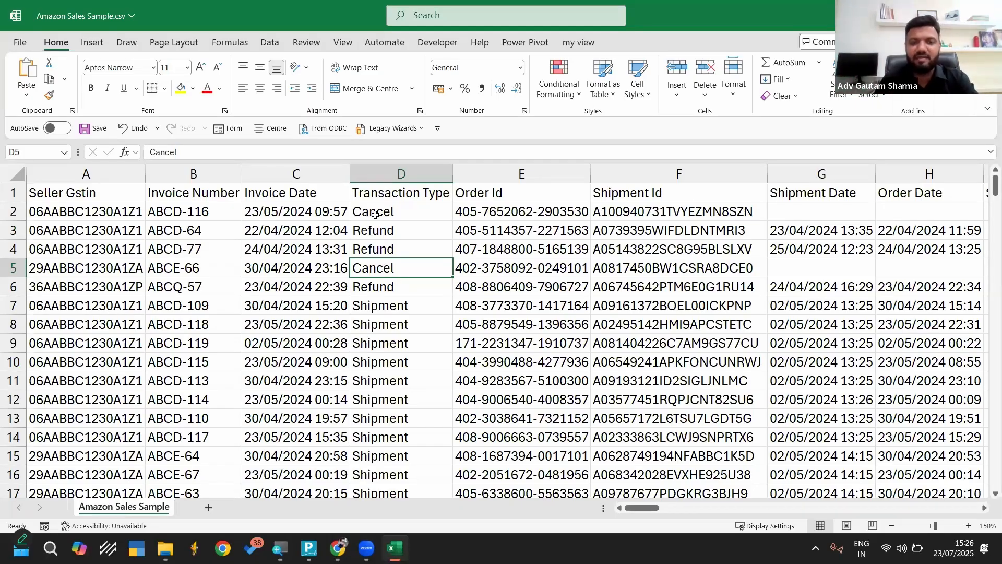
Examine the order ID, shipment ID, shipment date, quantity, item description, HSN and SKU columns of the Amazon sales data
{"action": "key", "text": "Up"}
{"action": "key", "text": "Up"}
{"action": "key", "text": "Up"}
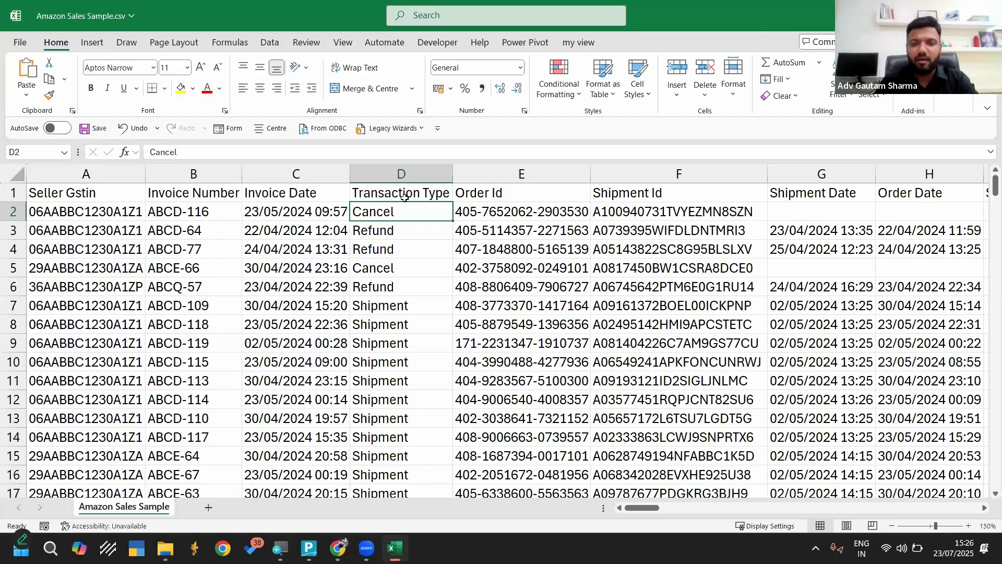
{"action": "scroll", "coordinate": [536, 268], "scroll_direction": "right", "scroll_amount": 2}
{"action": "left_click", "coordinate": [408, 175]}
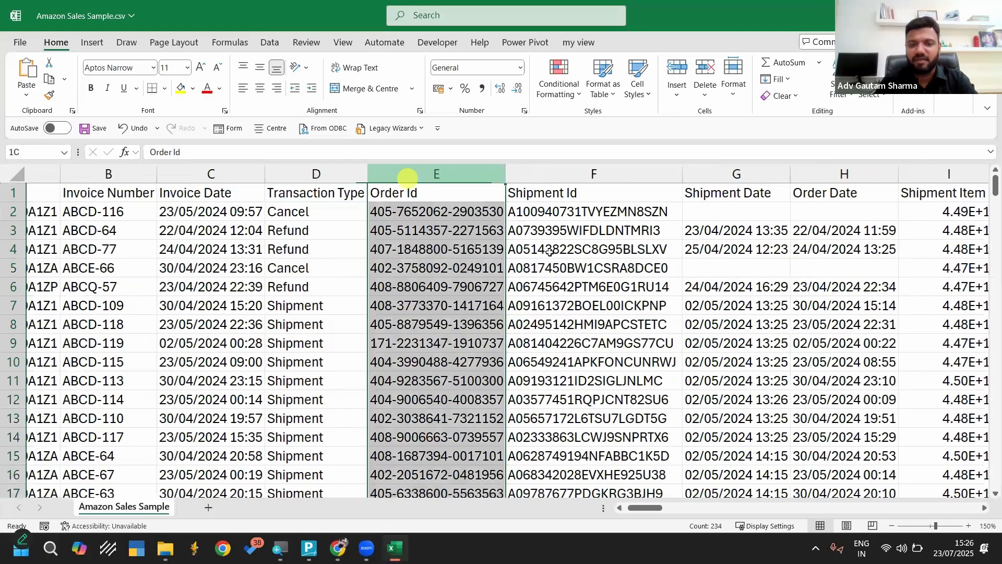
{"action": "left_click", "coordinate": [546, 188]}
{"action": "scroll", "coordinate": [604, 261], "scroll_direction": "right", "scroll_amount": 5}
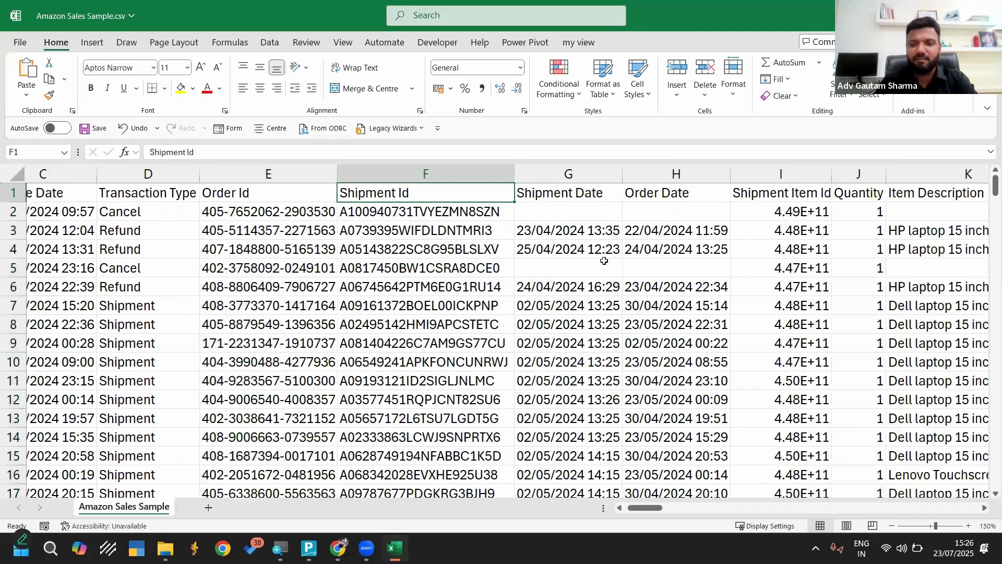
{"action": "scroll", "coordinate": [552, 174], "scroll_direction": "right", "scroll_amount": 10}
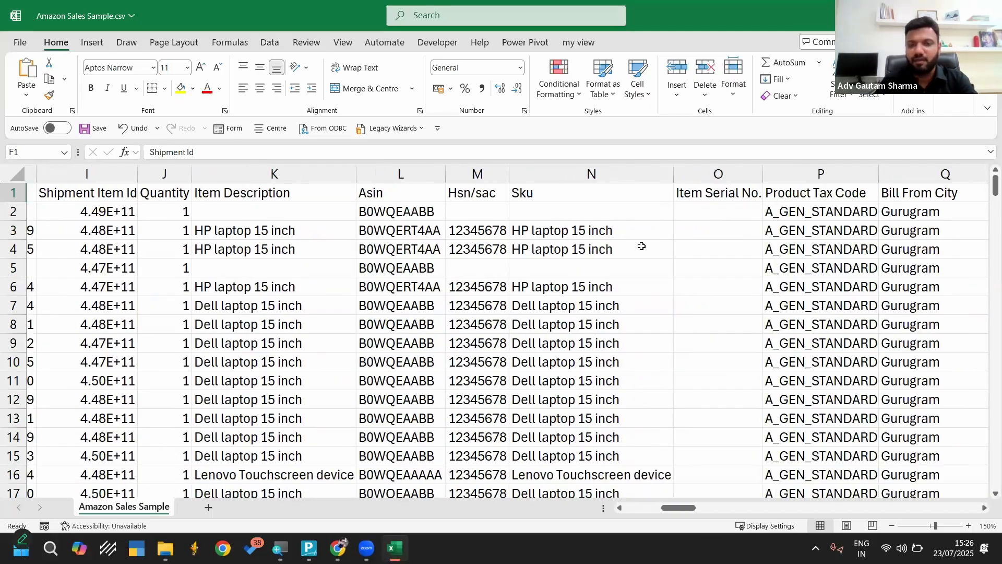
{"action": "left_click", "coordinate": [553, 174]}
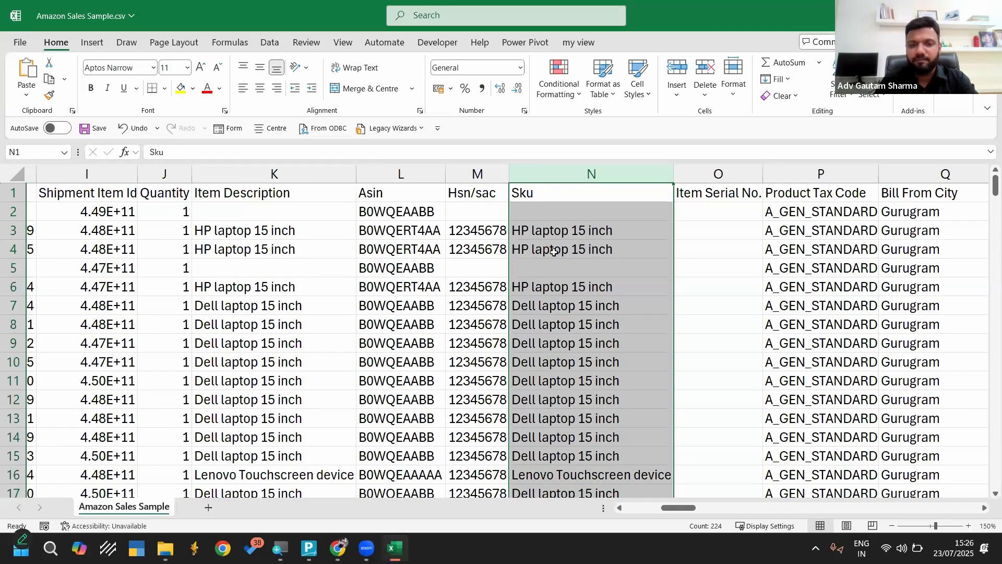
Review the bill-from, ship-from and ship-to columns, followed by the invoice amount, total tax and GST rate columns
{"action": "scroll", "coordinate": [631, 197], "scroll_direction": "right", "scroll_amount": 12}
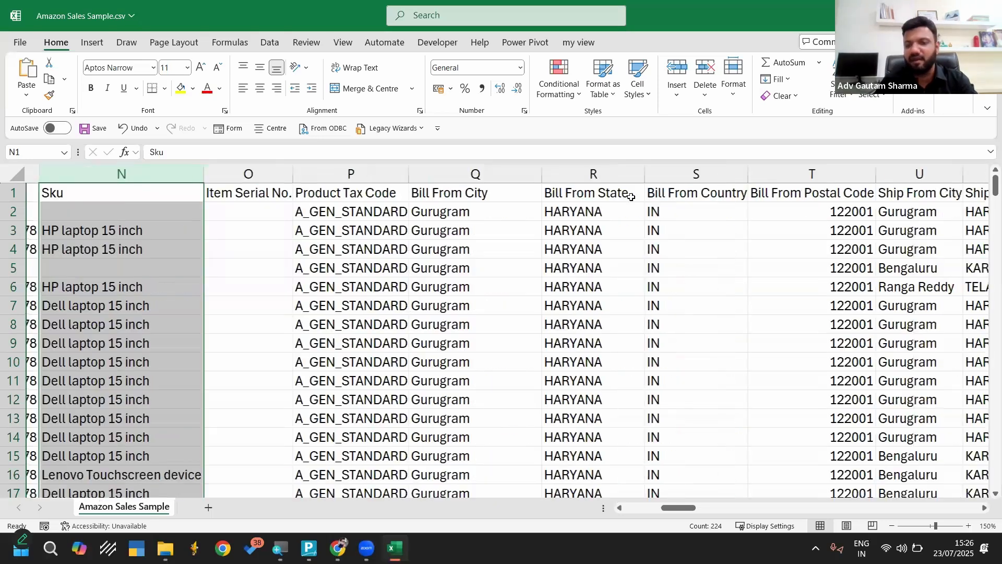
{"action": "scroll", "coordinate": [631, 197], "scroll_direction": "right", "scroll_amount": 4}
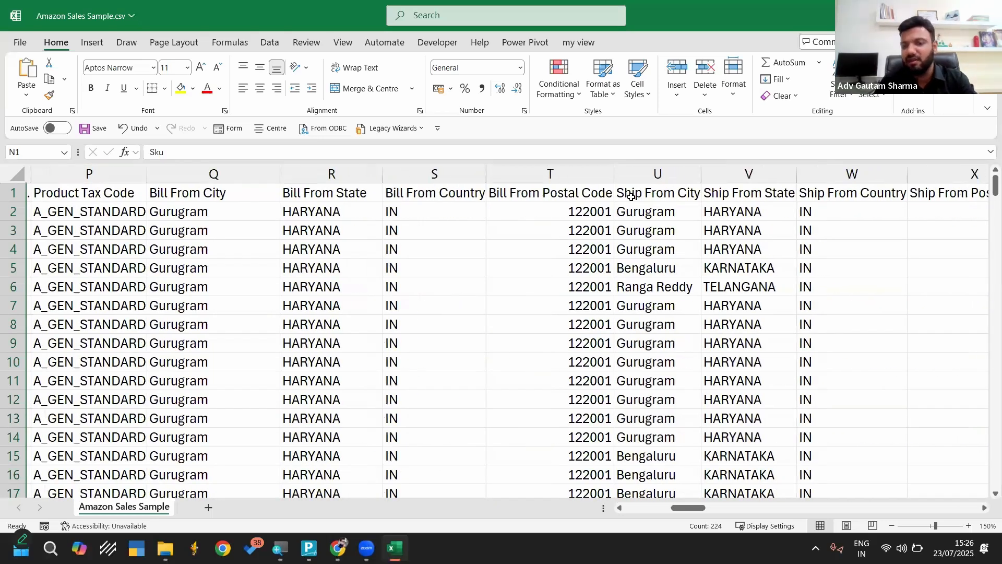
{"action": "scroll", "coordinate": [421, 177], "scroll_direction": "right", "scroll_amount": 4}
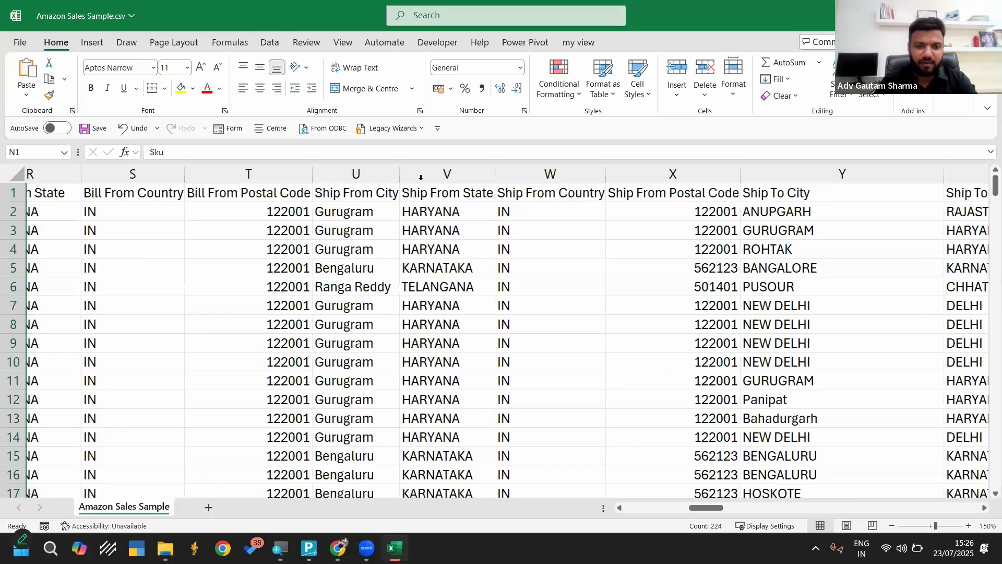
{"action": "scroll", "coordinate": [421, 177], "scroll_direction": "right", "scroll_amount": 6}
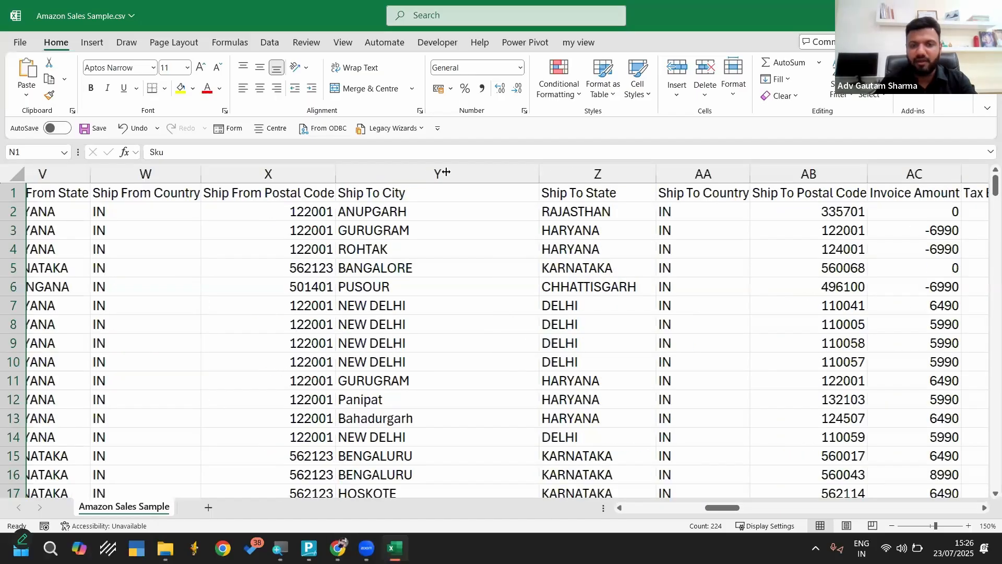
{"action": "scroll", "coordinate": [445, 171], "scroll_direction": "right", "scroll_amount": 4}
{"action": "scroll", "coordinate": [668, 170], "scroll_direction": "right", "scroll_amount": 1}
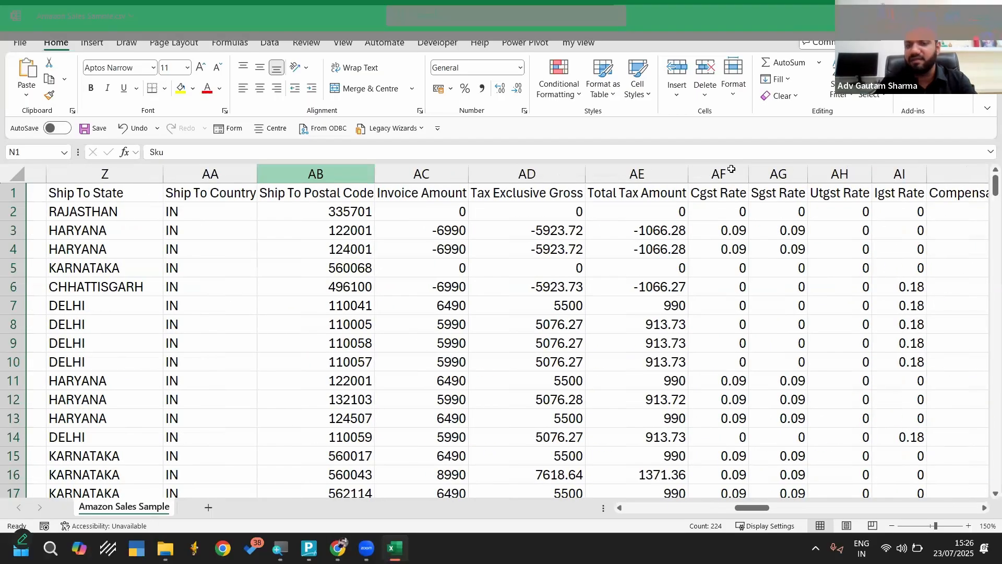
{"action": "left_click", "coordinate": [448, 172]}
{"action": "left_click", "coordinate": [562, 170]}
{"action": "left_click", "coordinate": [637, 173]}
{"action": "left_click", "coordinate": [786, 172]}
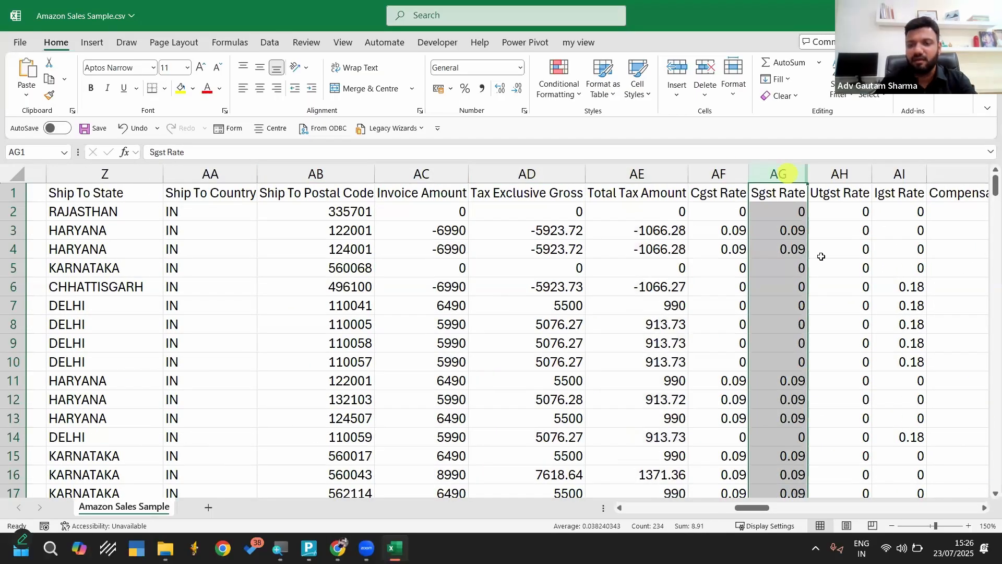
Examine the principal amount, GST tax, shipping, promo discount, TCS, payment method and credit note columns through the end of the data
{"action": "scroll", "coordinate": [821, 256], "scroll_direction": "right", "scroll_amount": 10}
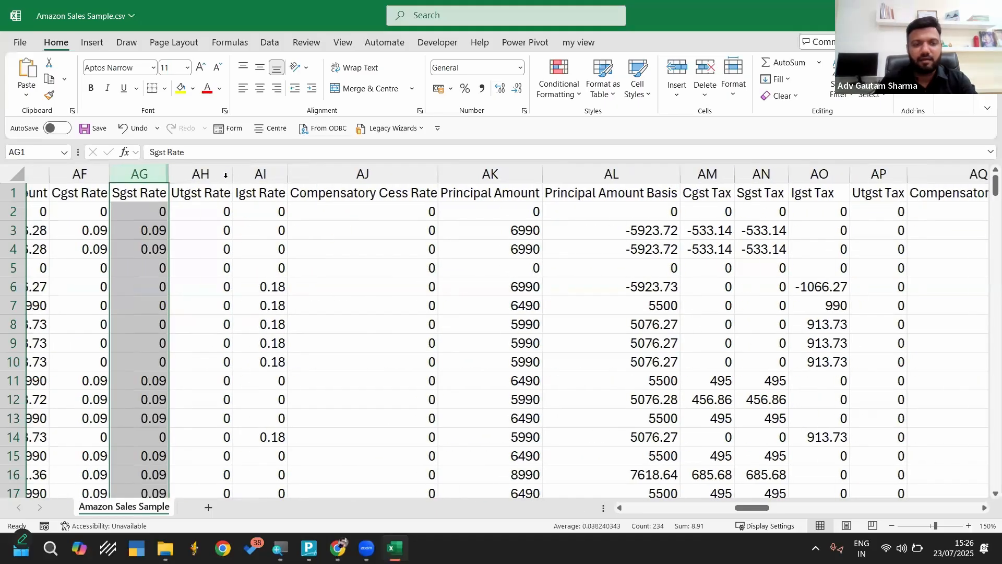
{"action": "left_click", "coordinate": [245, 174]}
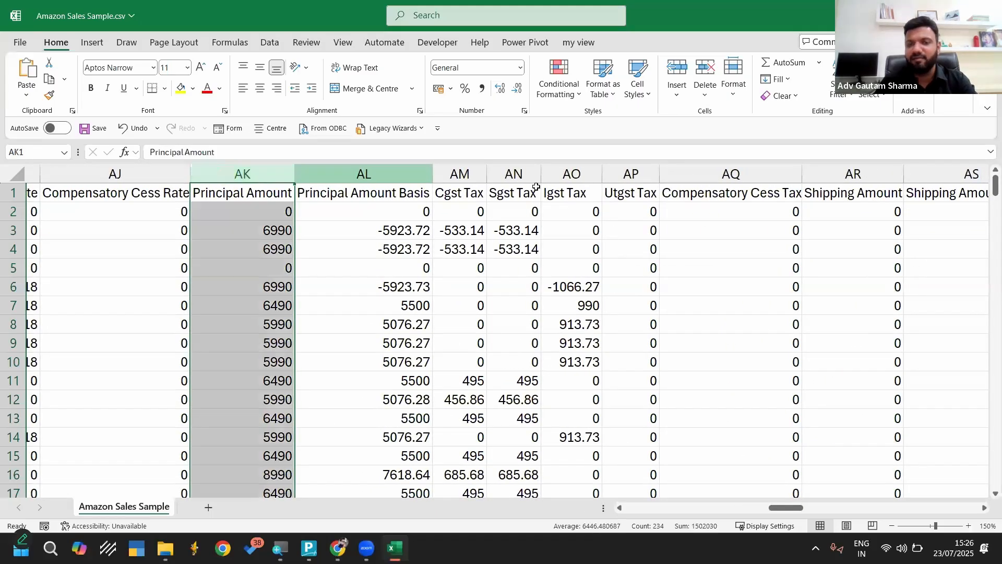
{"action": "left_click", "coordinate": [393, 173]}
{"action": "left_click_drag", "start_coordinate": [473, 173], "coordinate": [611, 176]}
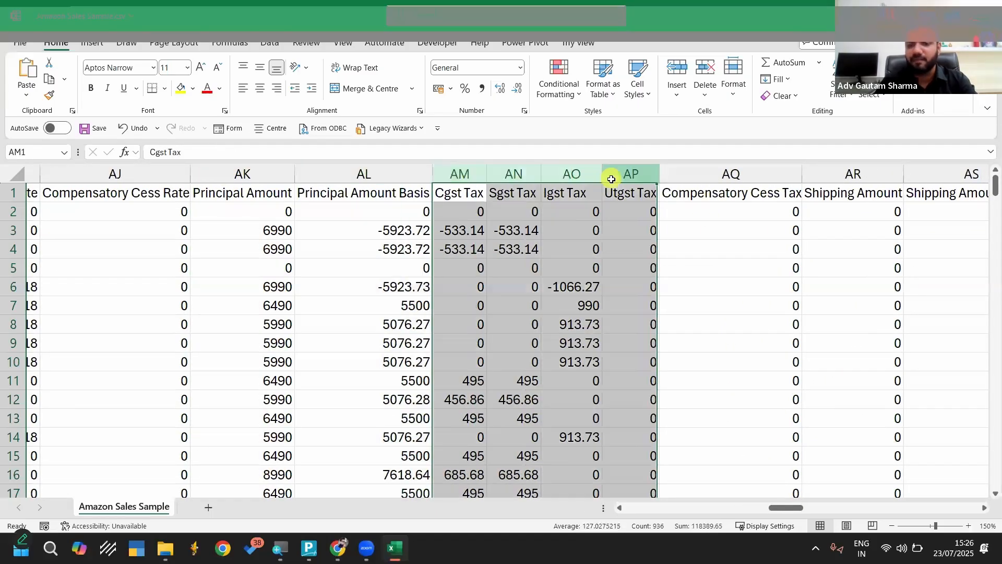
{"action": "scroll", "coordinate": [409, 178], "scroll_direction": "right", "scroll_amount": 3}
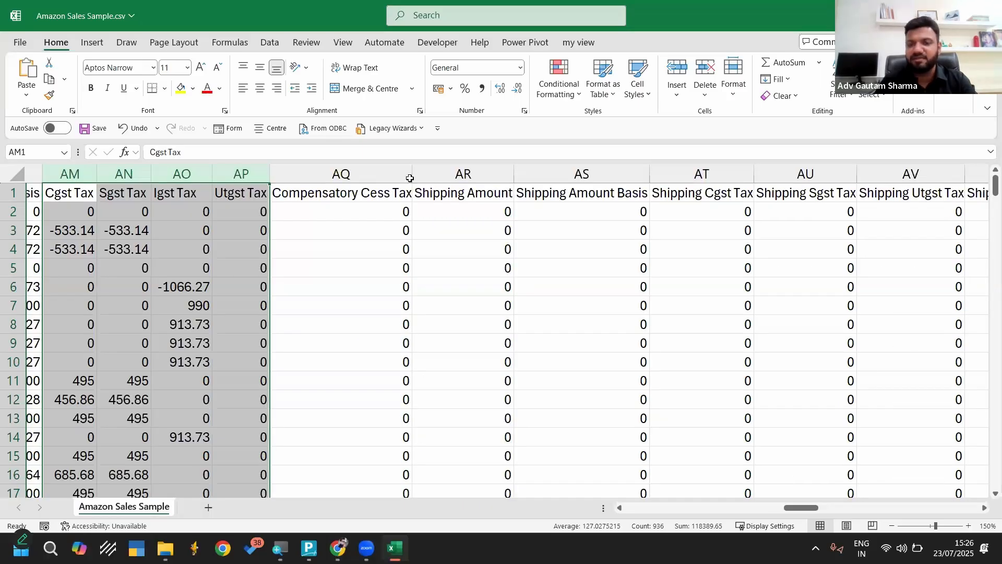
{"action": "scroll", "coordinate": [410, 178], "scroll_direction": "right", "scroll_amount": 8}
{"action": "scroll", "coordinate": [600, 208], "scroll_direction": "right", "scroll_amount": 12}
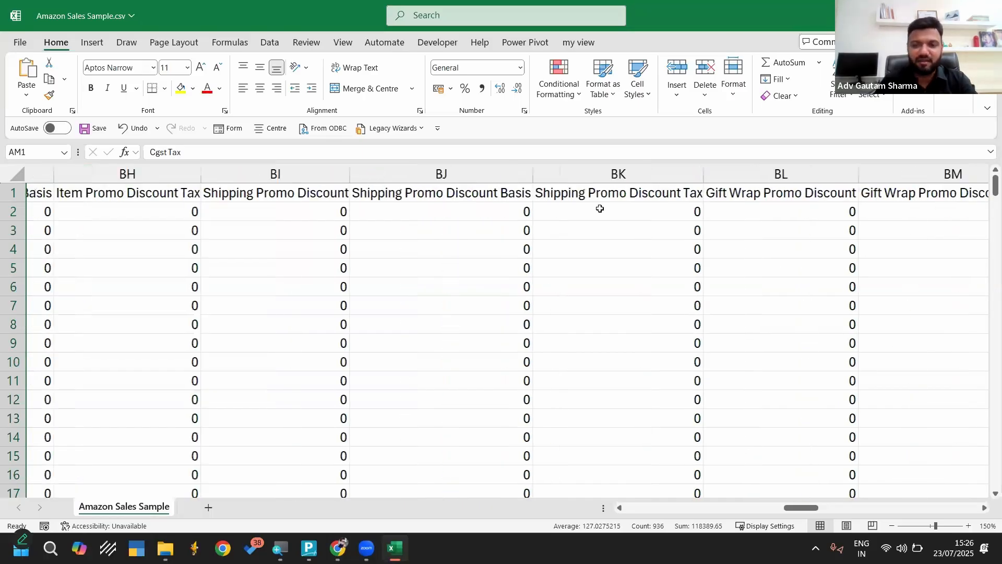
{"action": "scroll", "coordinate": [599, 208], "scroll_direction": "right", "scroll_amount": 10}
{"action": "scroll", "coordinate": [712, 205], "scroll_direction": "right", "scroll_amount": 1}
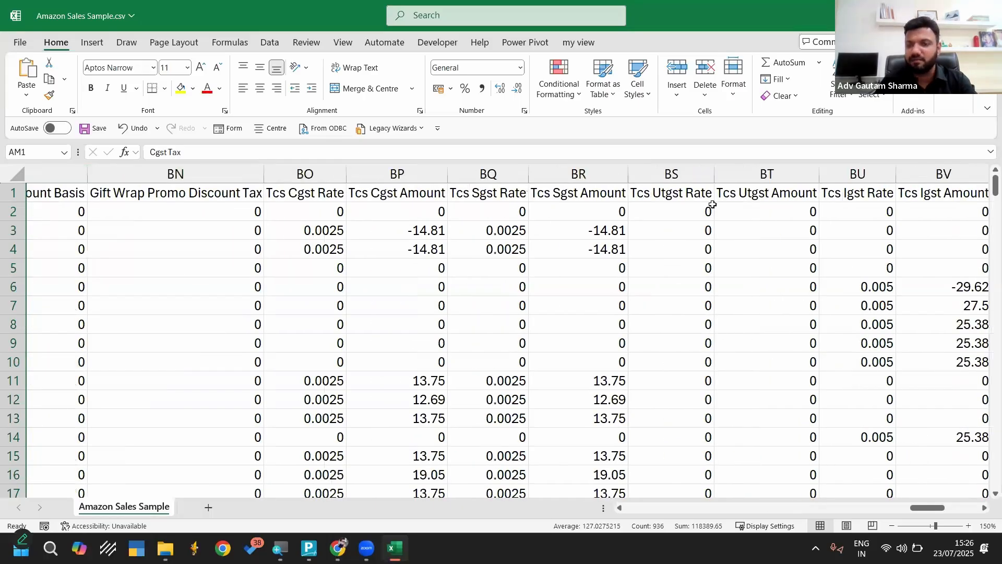
{"action": "scroll", "coordinate": [712, 204], "scroll_direction": "right", "scroll_amount": 5}
{"action": "scroll", "coordinate": [712, 205], "scroll_direction": "right", "scroll_amount": 5}
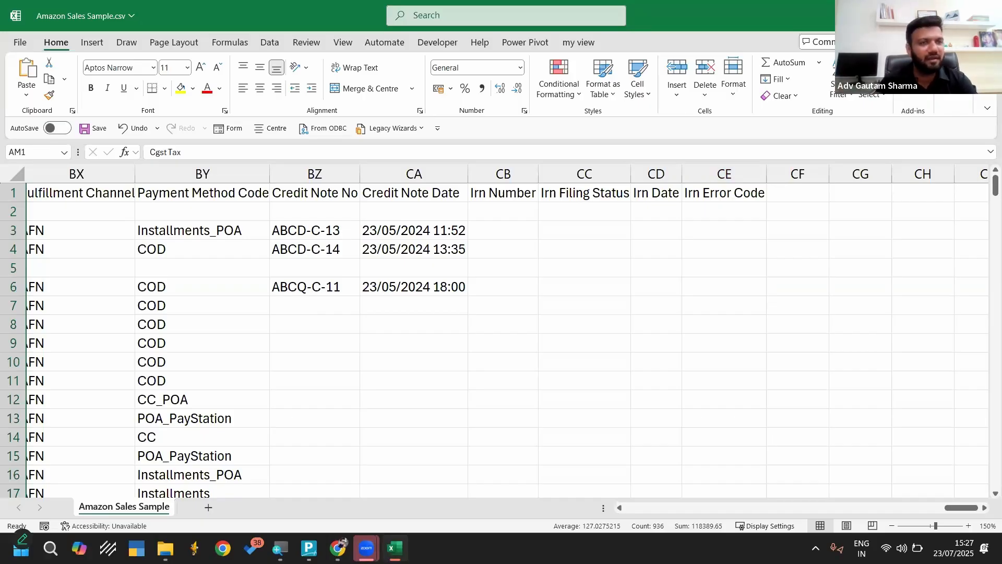
Close Amazon Sales Sample.csv without saving the changes and switch to TallyPrime
{"action": "left_click", "coordinate": [985, 15]}
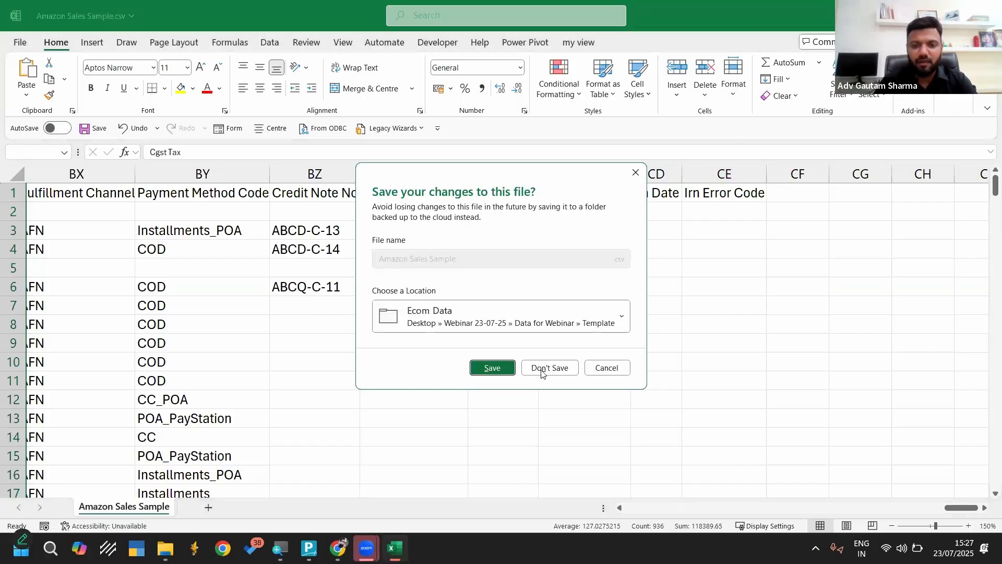
{"action": "left_click", "coordinate": [543, 368]}
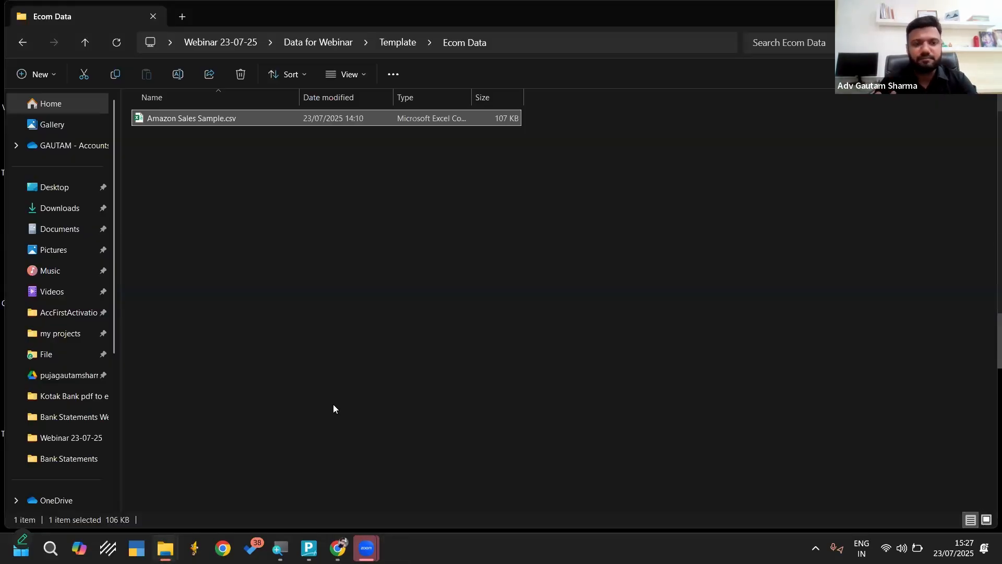
{"action": "left_click", "coordinate": [308, 548]}
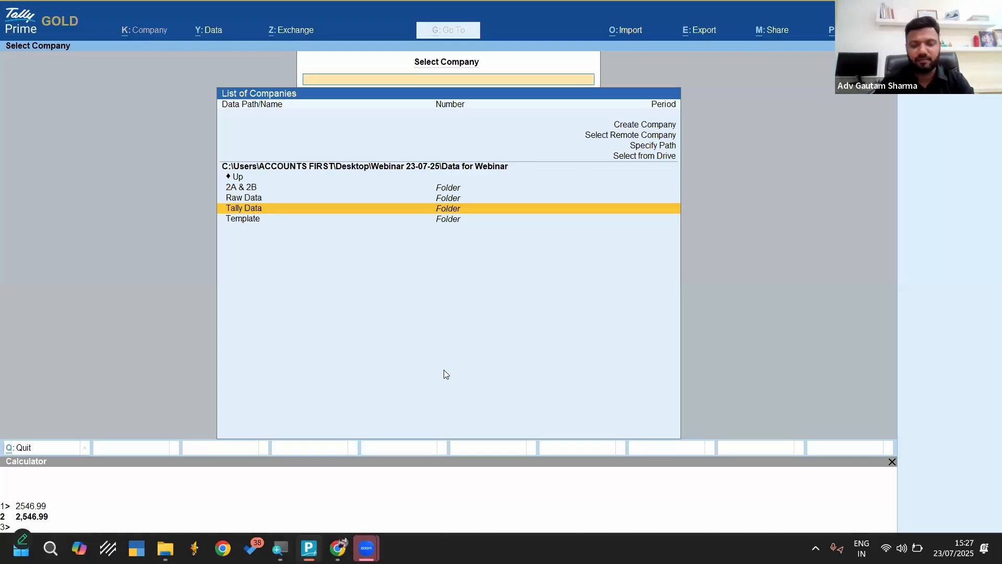
Open the Tally Data folder under Data for Webinar and try to load the How to Download Template company
{"action": "key", "text": "Return"}
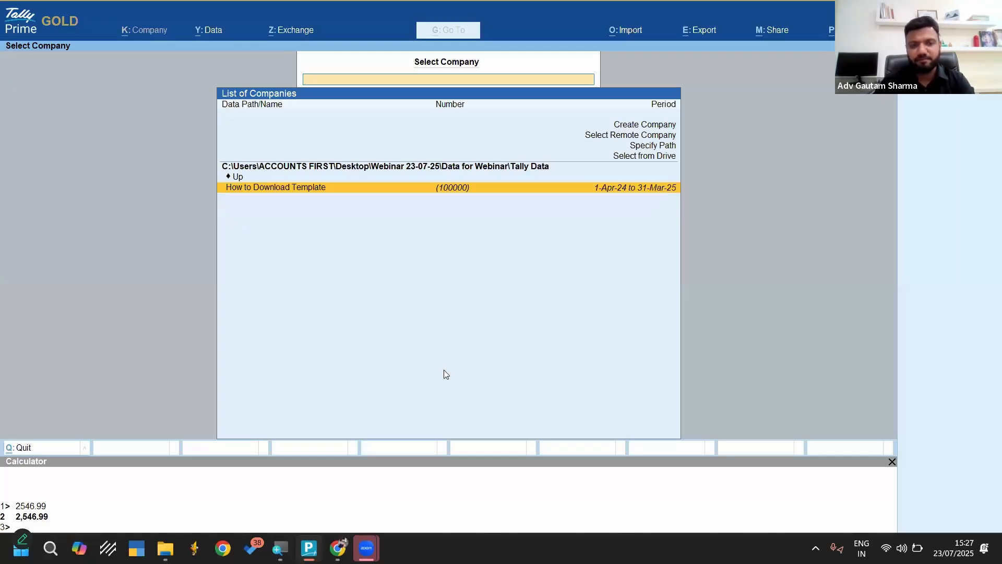
{"action": "key", "text": "Return"}
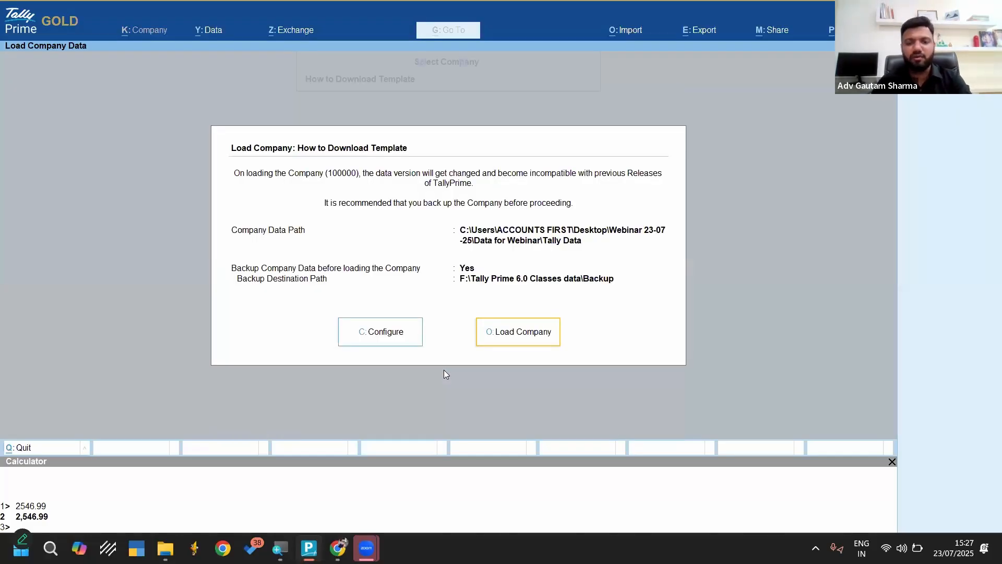
{"action": "key", "text": "Left"}
{"action": "key", "text": "Escape"}
Browse up to the Webinar 23-07-25 folder and view the companies in its own Tally Data folder
{"action": "key", "text": "Up"}
{"action": "key", "text": "Up"}
{"action": "key", "text": "Up"}
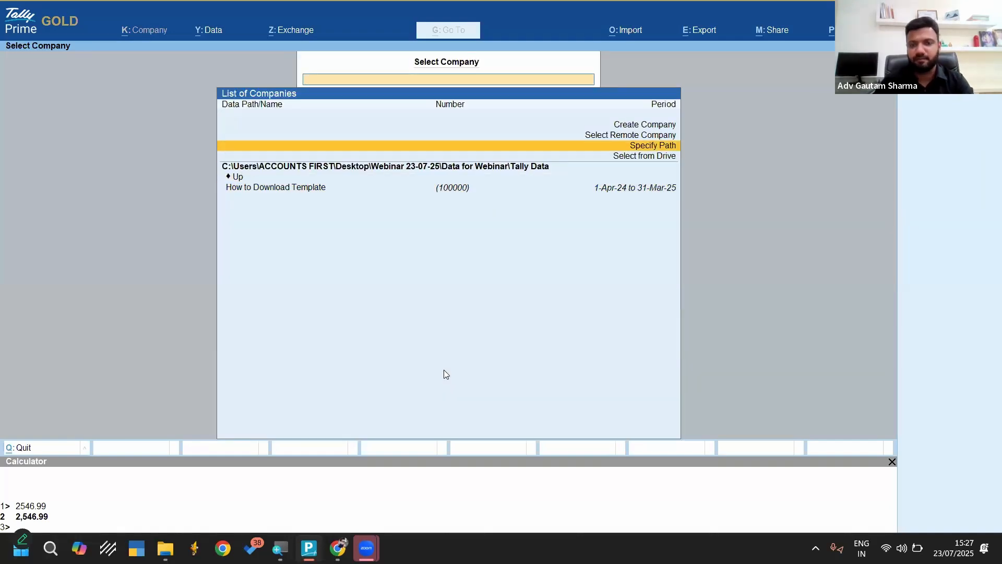
{"action": "key", "text": "Up"}
{"action": "key", "text": "Up"}
{"action": "key", "text": "Down"}
{"action": "key", "text": "Down"}
{"action": "key", "text": "Down"}
{"action": "key", "text": "Down"}
{"action": "key", "text": "Return"}
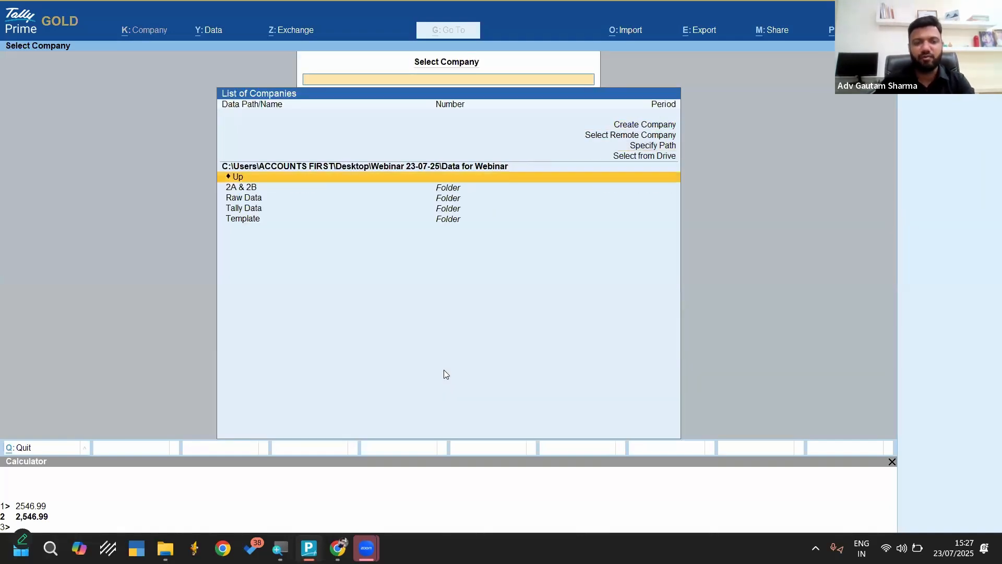
{"action": "key", "text": "Return"}
{"action": "key", "text": "Down"}
{"action": "key", "text": "Down"}
{"action": "key", "text": "Down"}
{"action": "key", "text": "Return"}
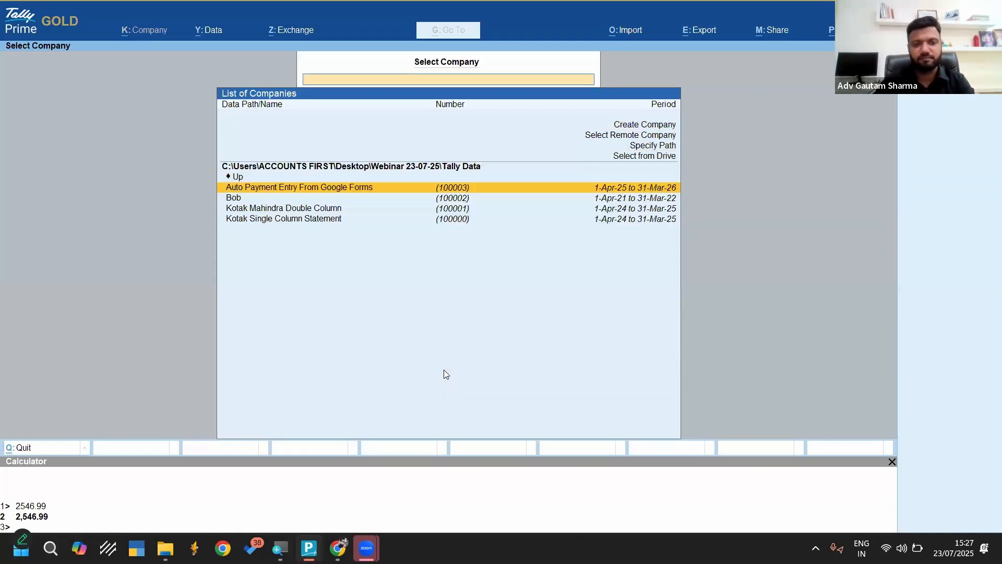
Start creating a new company with Ecom Tally as its company and mailing name
{"action": "key", "text": "Up"}
{"action": "key", "text": "Up"}
{"action": "key", "text": "Up"}
{"action": "key", "text": "Up"}
{"action": "key", "text": "Up"}
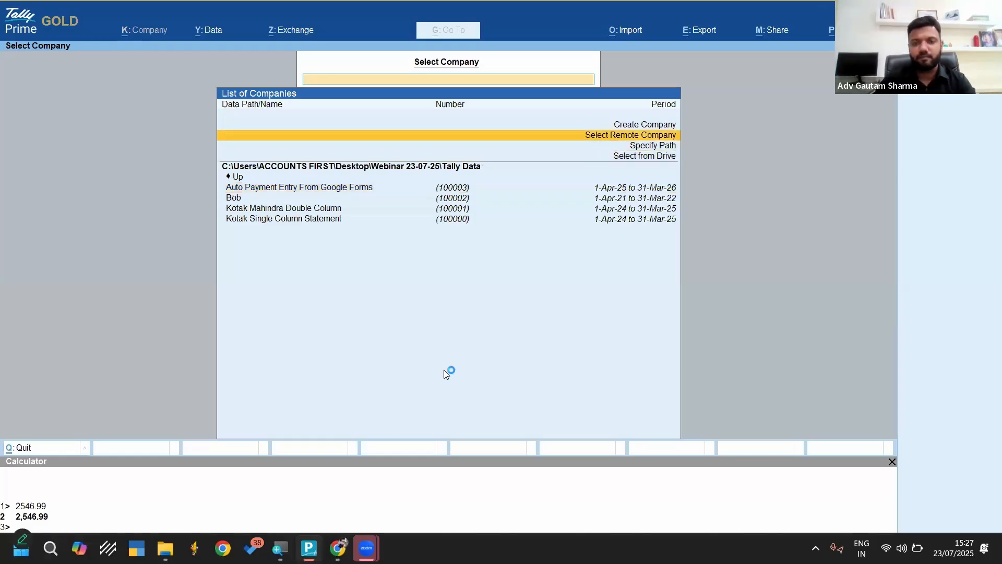
{"action": "key", "text": "Return"}
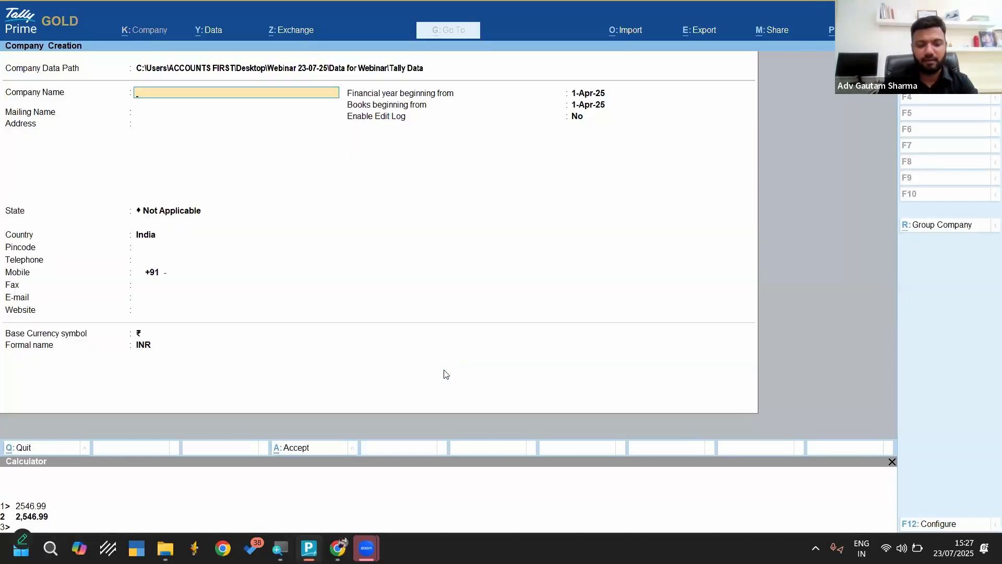
{"action": "type", "text": "Ecom "}
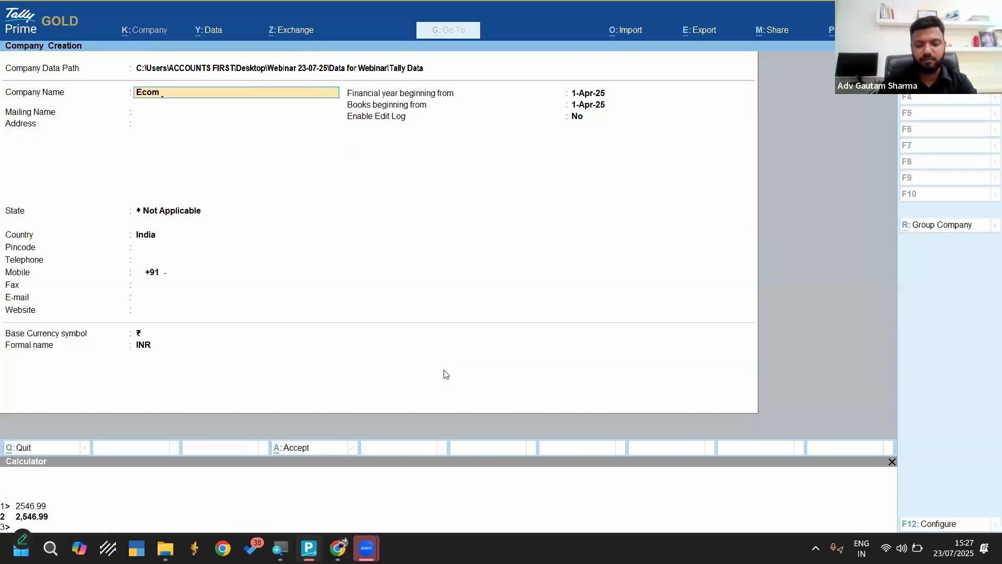
{"action": "type", "text": "Tally"}
{"action": "key", "text": "Return"}
{"action": "key", "text": "Return"}
{"action": "key", "text": "Return"}
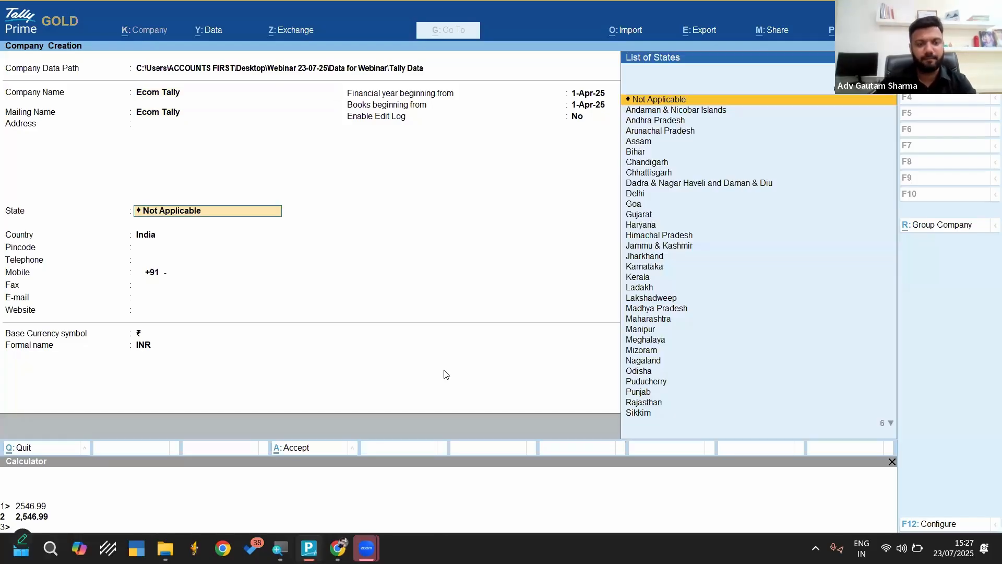
Set the company's state to Odisha and its financial year beginning to 1-Apr-24, create it and accept the default company features
{"action": "type", "text": "Od"}
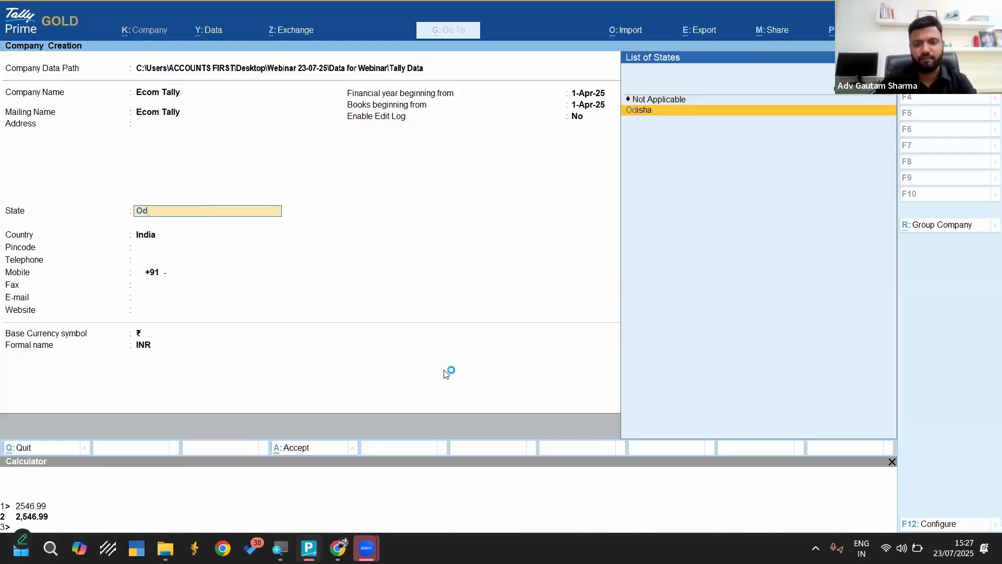
{"action": "key", "text": "Return"}
{"action": "key", "text": "Return"}
{"action": "key", "text": "Return"}
{"action": "key", "text": "Return"}
{"action": "key", "text": "Return"}
{"action": "key", "text": "Return"}
{"action": "key", "text": "Return"}
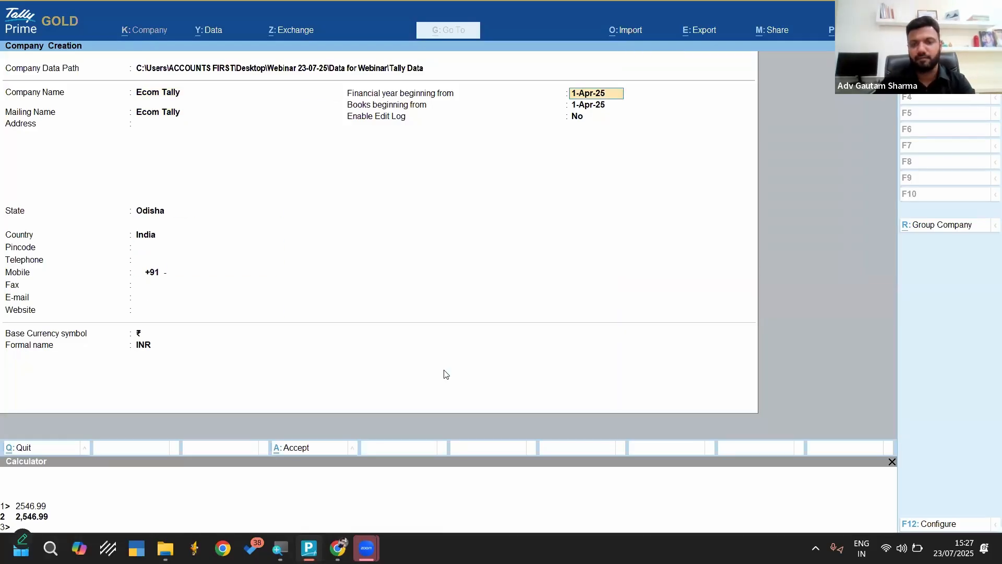
{"action": "type", "text": "1.4."}
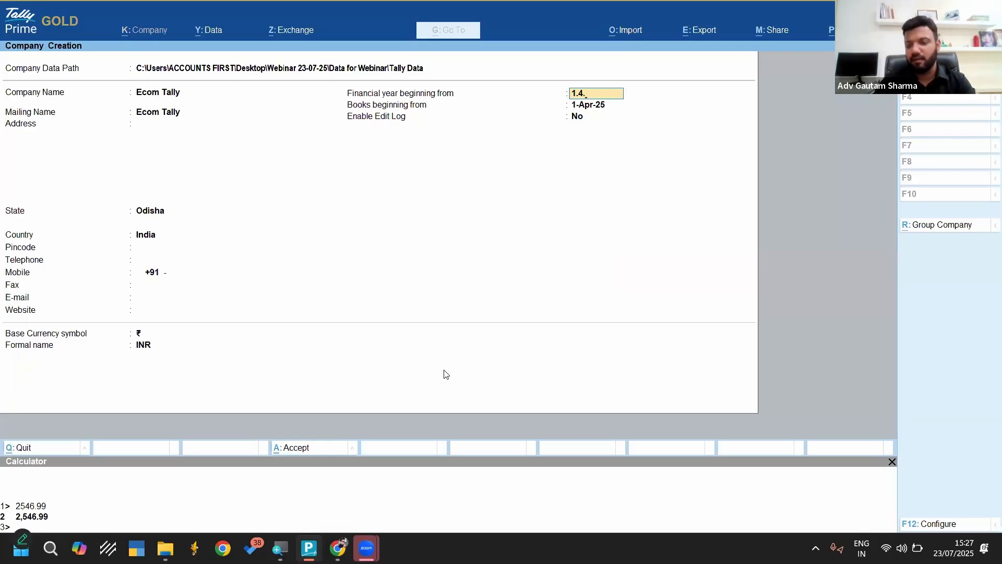
{"action": "type", "text": "24"}
{"action": "key", "text": "Return"}
{"action": "key", "text": "Return"}
{"action": "key", "text": "Return"}
{"action": "key", "text": "Return"}
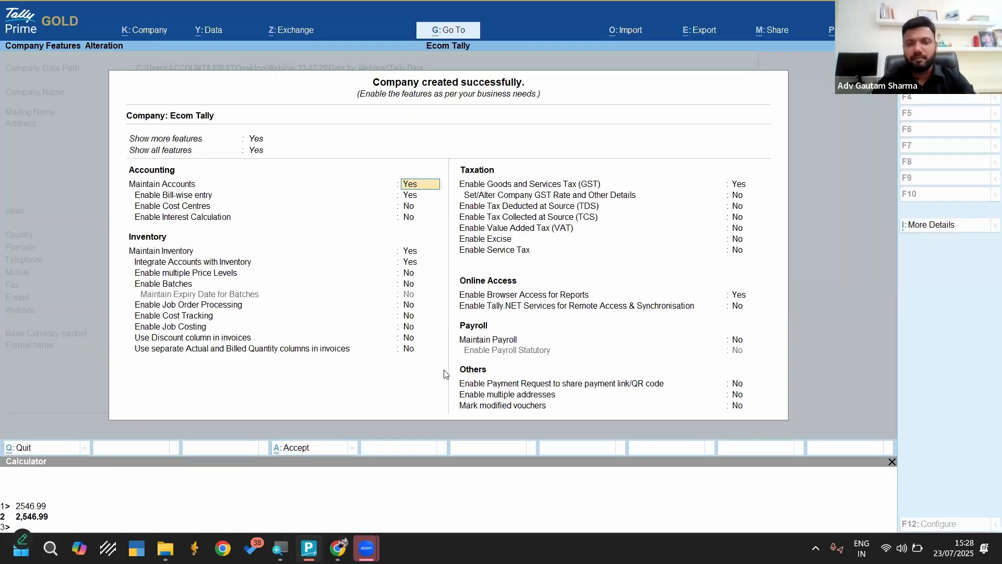
{"action": "key", "text": "ctrl+a"}
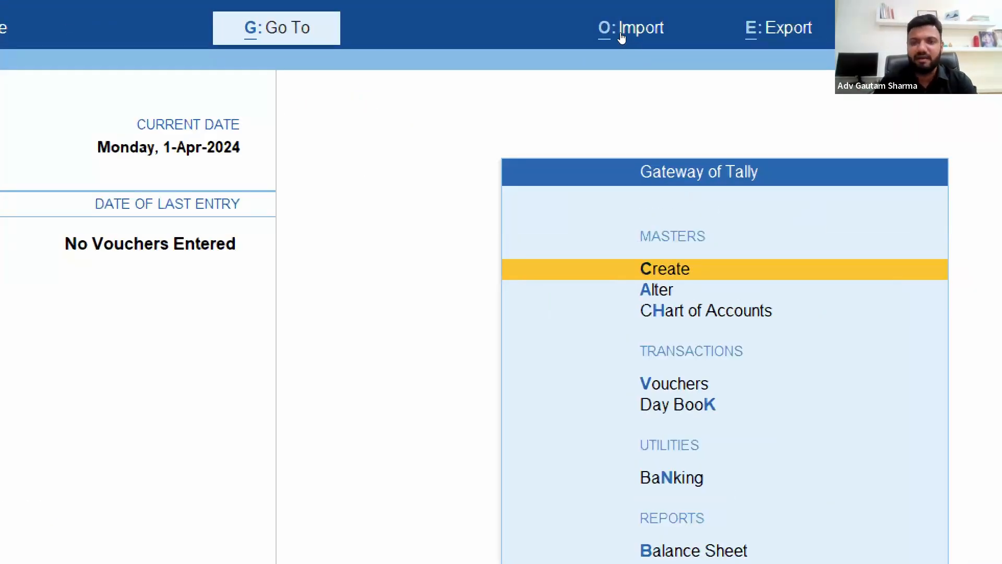
View the sample Excel file options for masters and transactions among the import management choices
{"action": "left_click", "coordinate": [622, 37]}
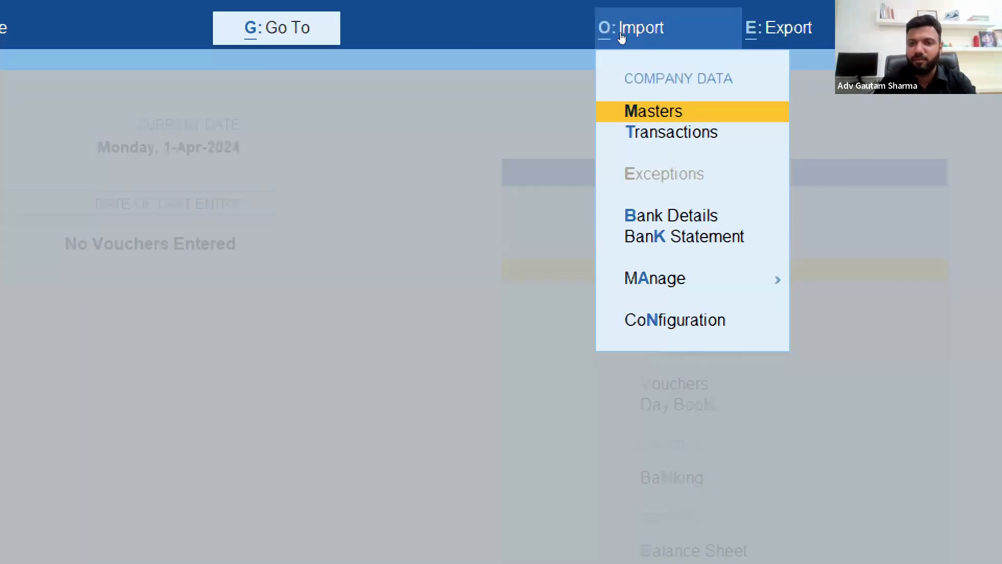
{"action": "key", "text": "Down"}
{"action": "key", "text": "Down"}
{"action": "key", "text": "Down"}
{"action": "key", "text": "Down"}
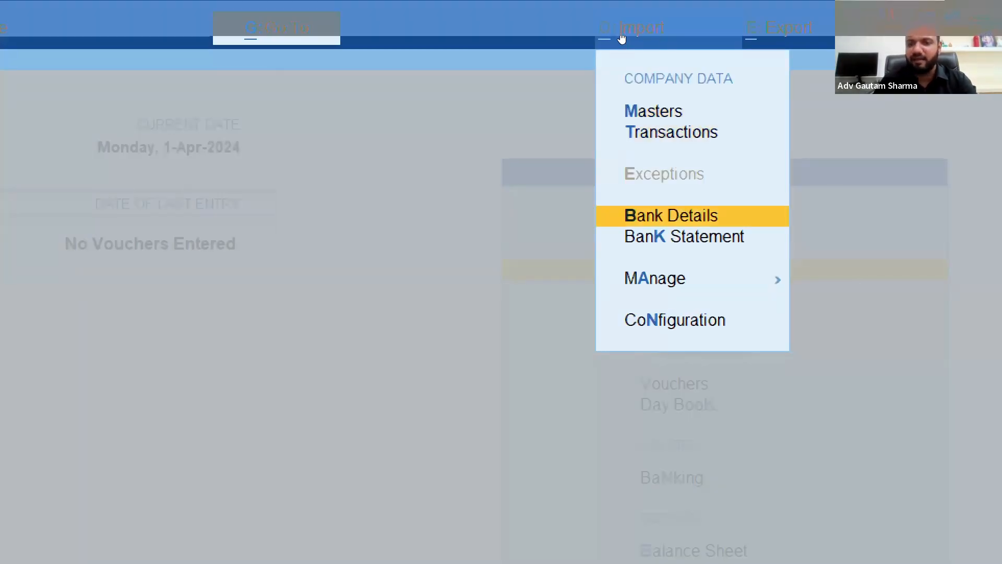
{"action": "key", "text": "Return"}
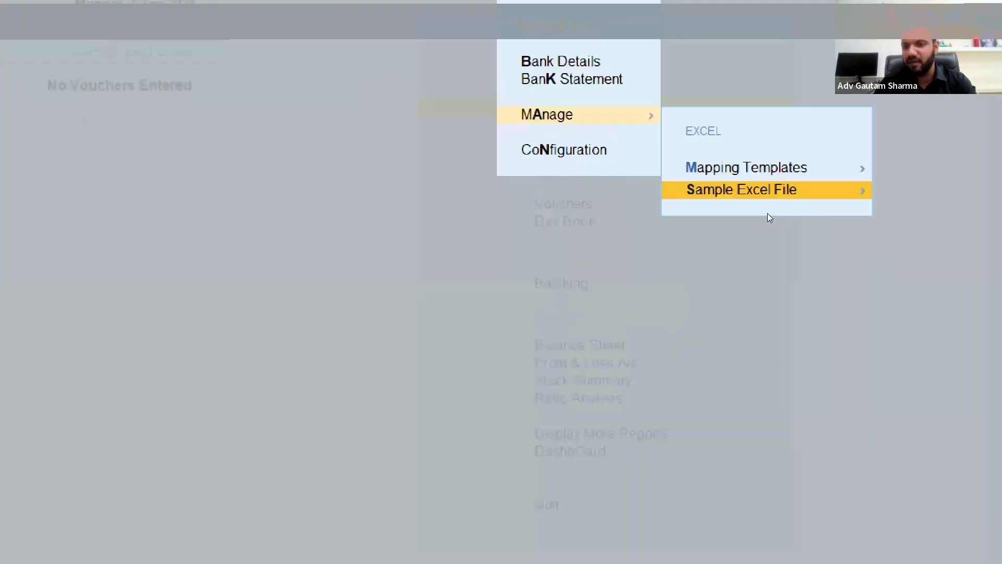
{"action": "key", "text": "Return"}
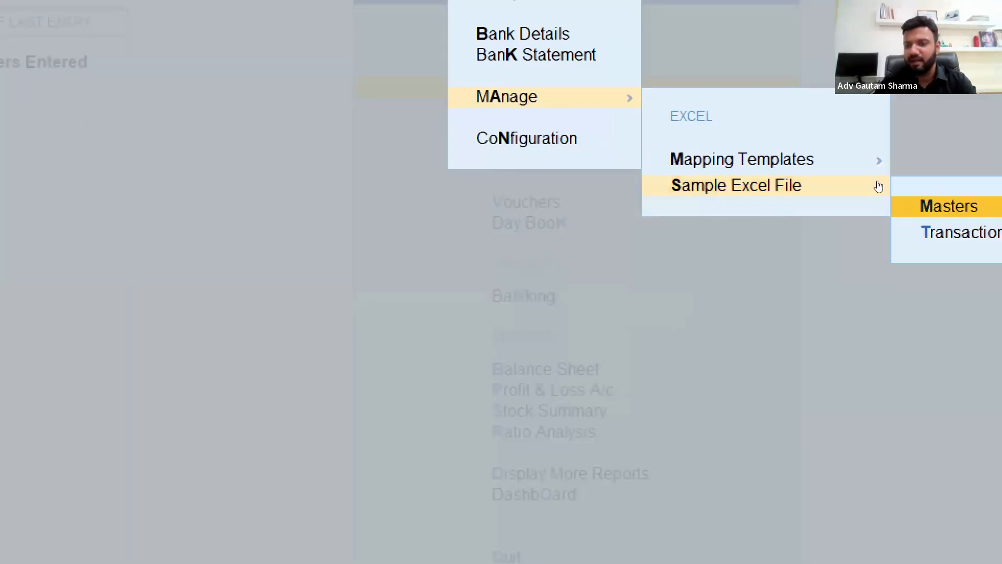
{"action": "key", "text": "Down"}
{"action": "key", "text": "Up"}
{"action": "key", "text": "Down"}
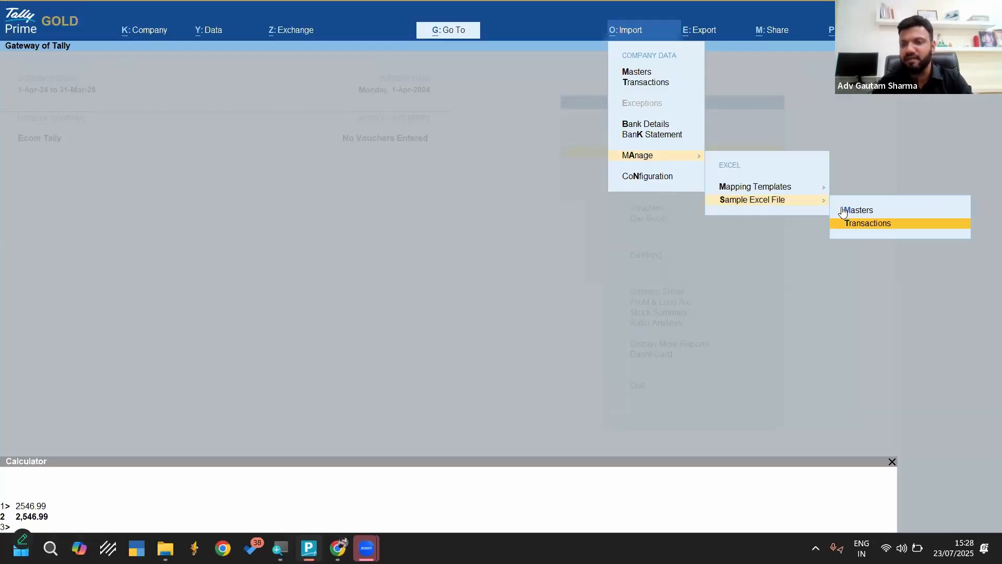
{"action": "key", "text": "Escape"}
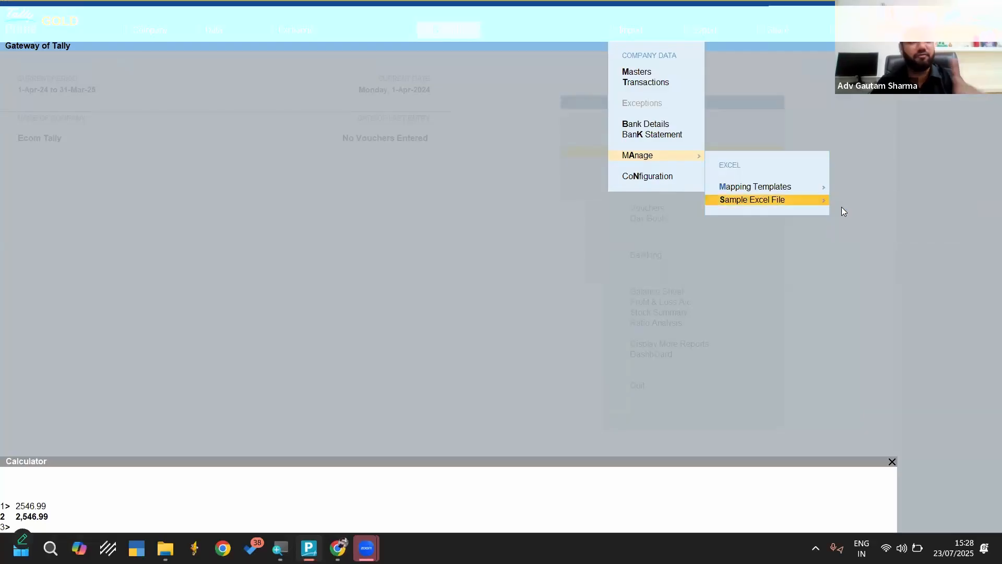
{"action": "key", "text": "Escape"}
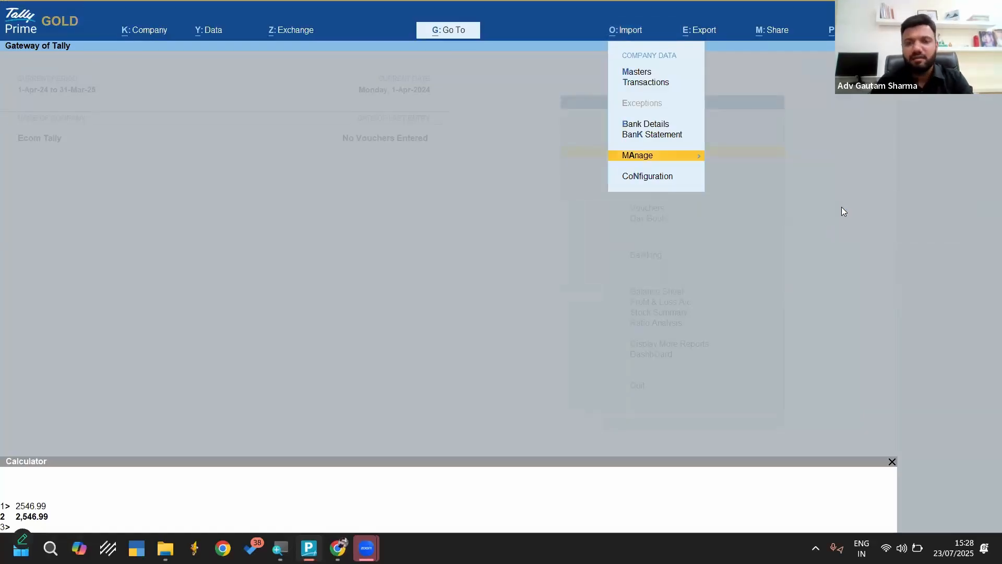
Start a masters import for the Ecom Tally company with Excel (Spreadsheet) as the file format
{"action": "key", "text": "Up"}
{"action": "key", "text": "Up"}
{"action": "key", "text": "Up"}
{"action": "key", "text": "Up"}
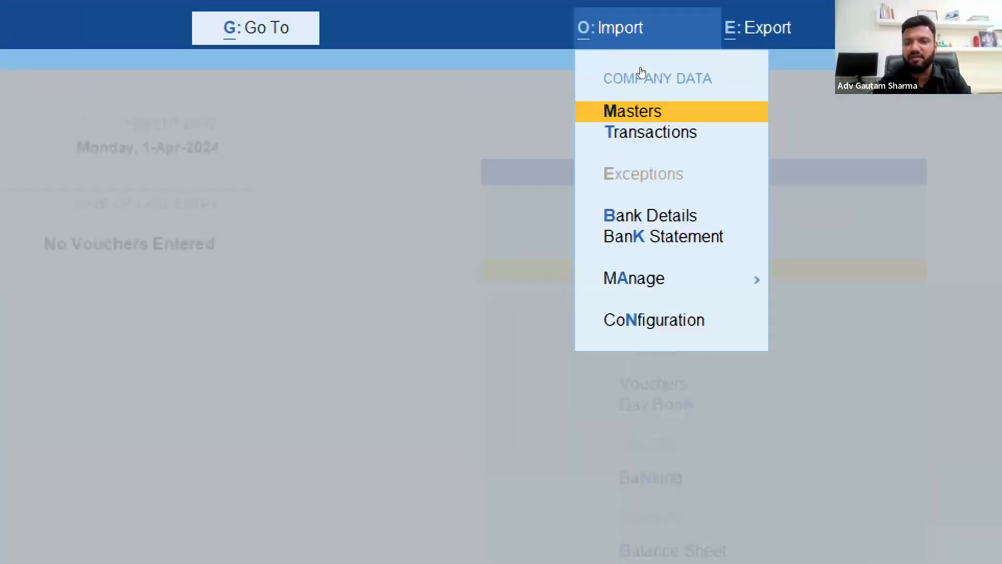
{"action": "key", "text": "Return"}
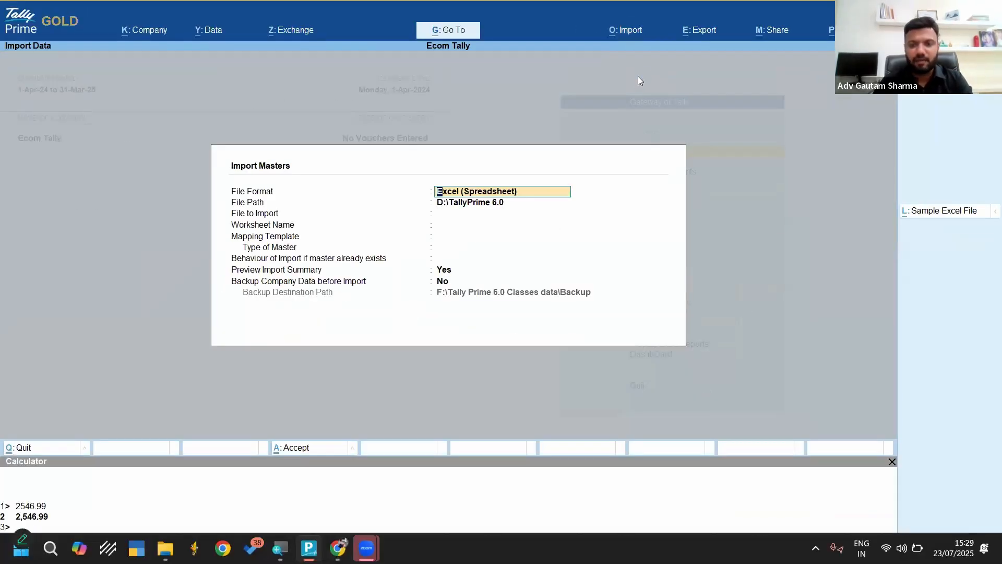
{"action": "key", "text": "Return"}
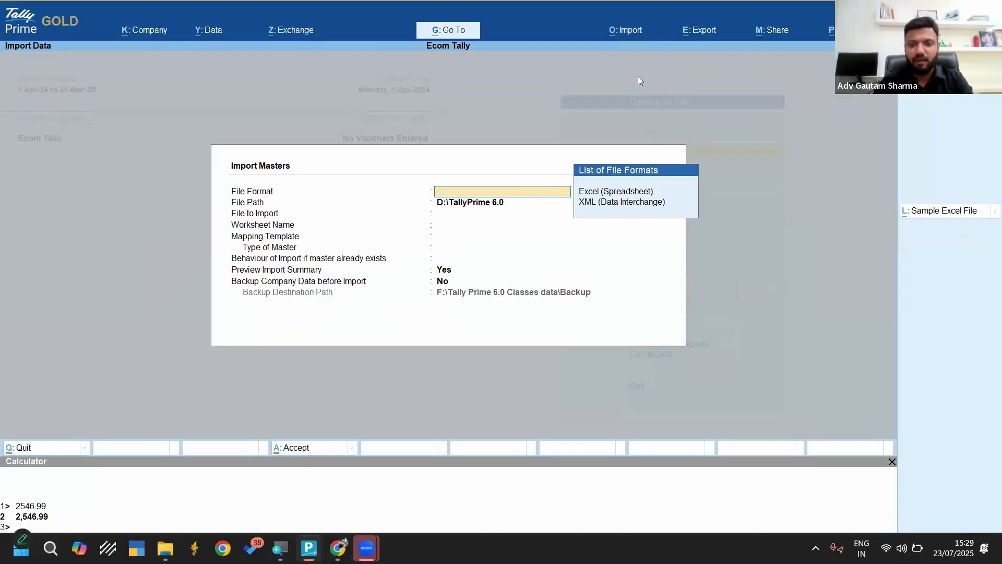
{"action": "key", "text": "Down"}
{"action": "key", "text": "Return"}
{"action": "key", "text": "BackSpace"}
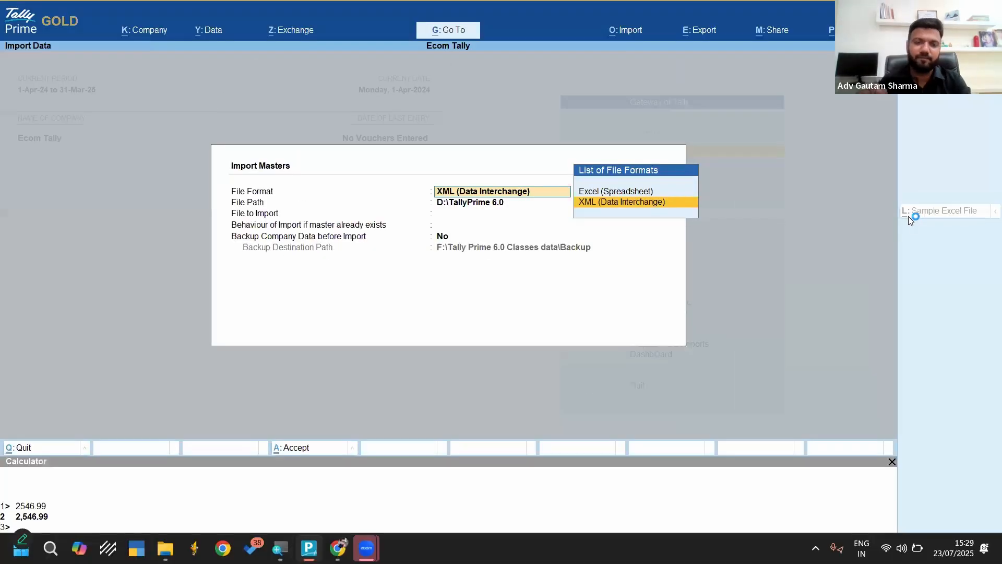
{"action": "key", "text": "Up"}
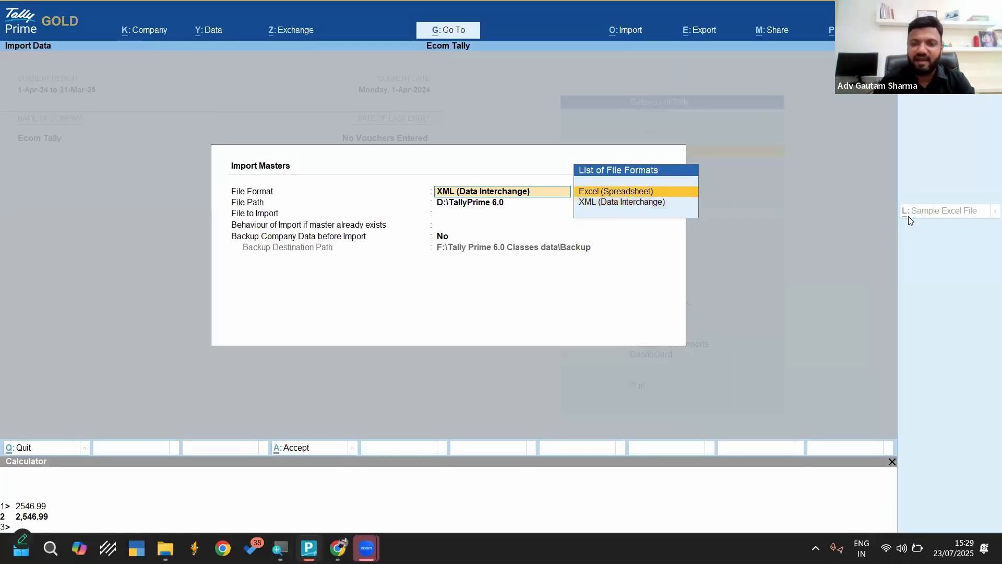
{"action": "key", "text": "Return"}
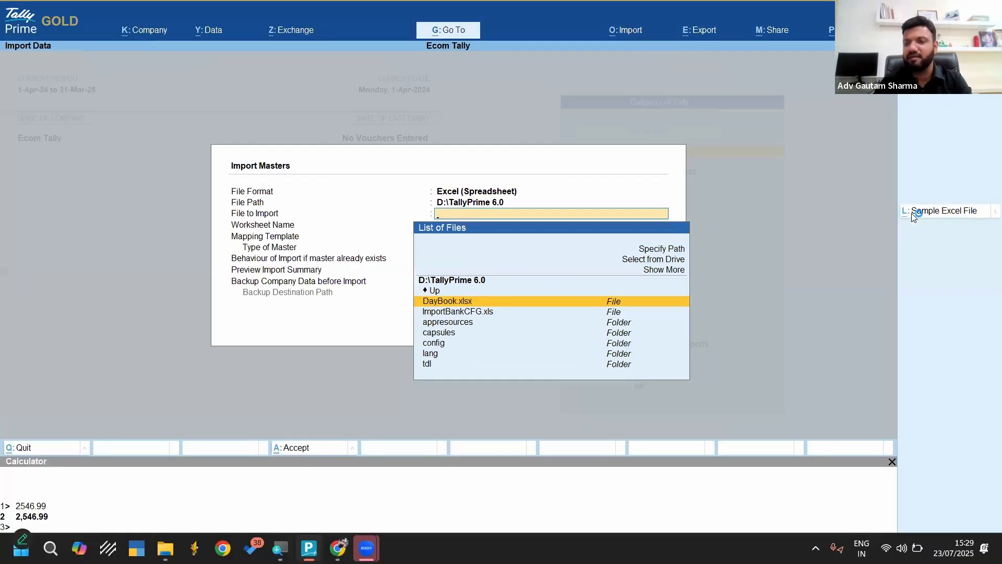
Start the sample Excel file export from the masters import and configure it to cover All Masters
{"action": "left_click", "coordinate": [913, 216]}
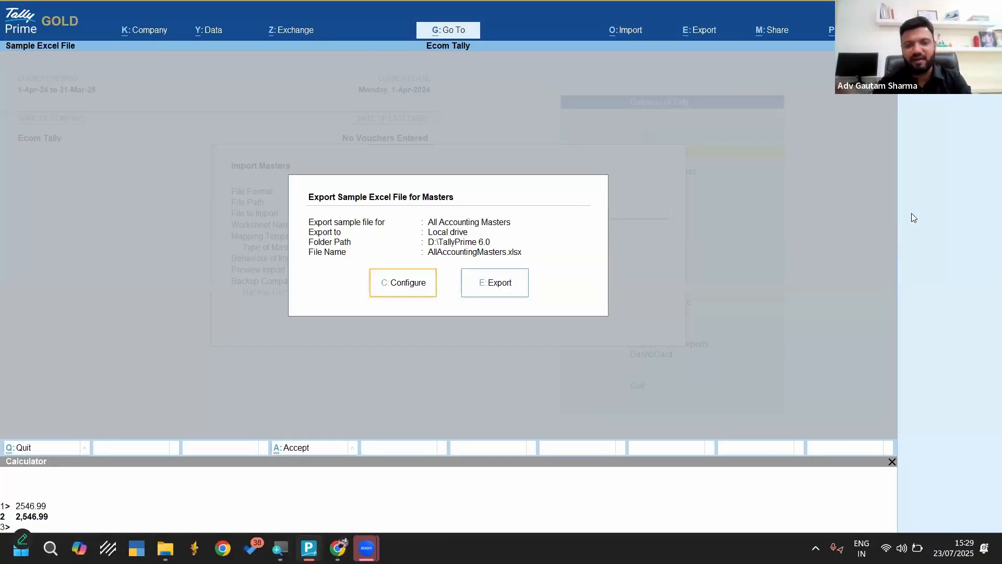
{"action": "key", "text": "c"}
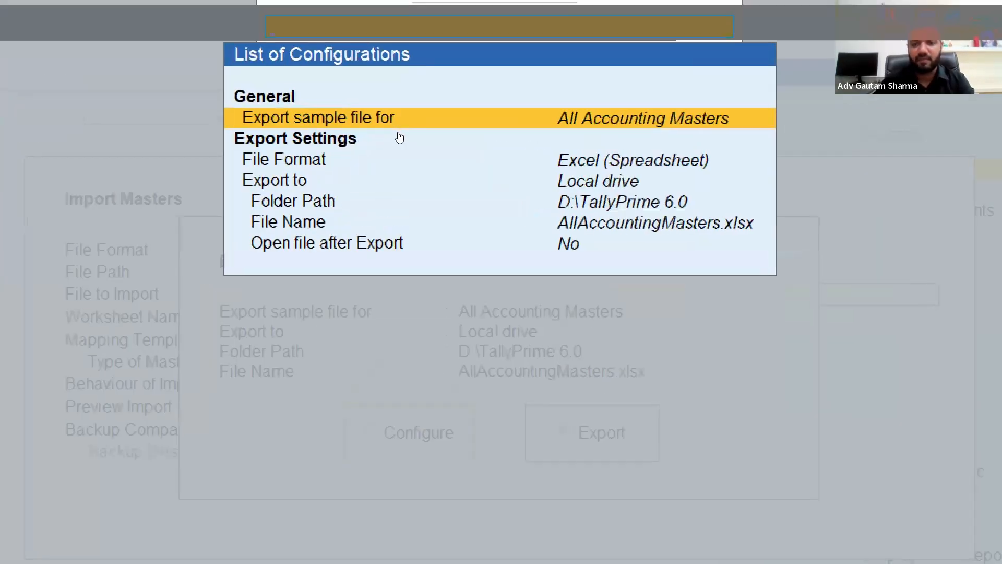
{"action": "left_click", "coordinate": [399, 132]}
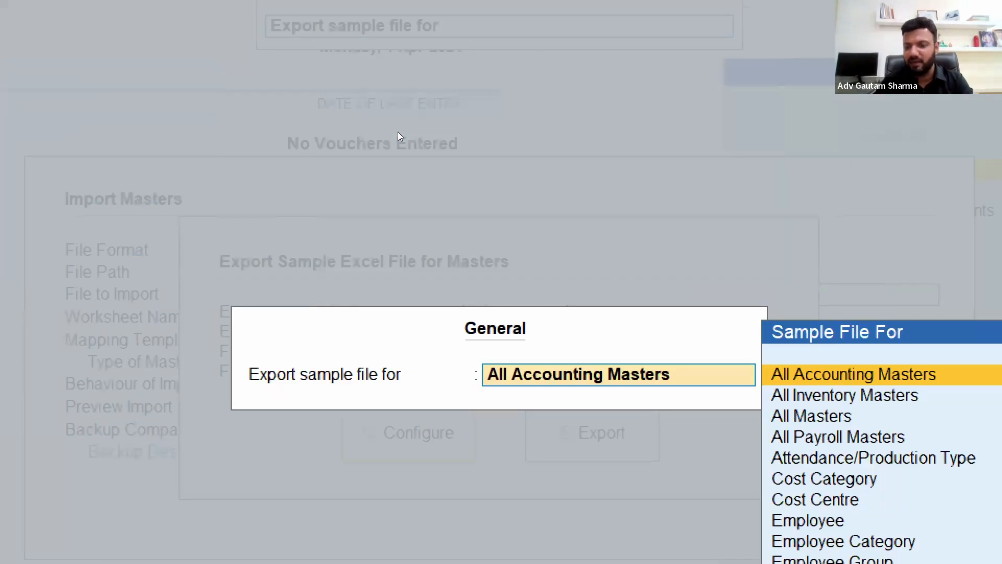
{"action": "key", "text": "Down"}
{"action": "key", "text": "Down"}
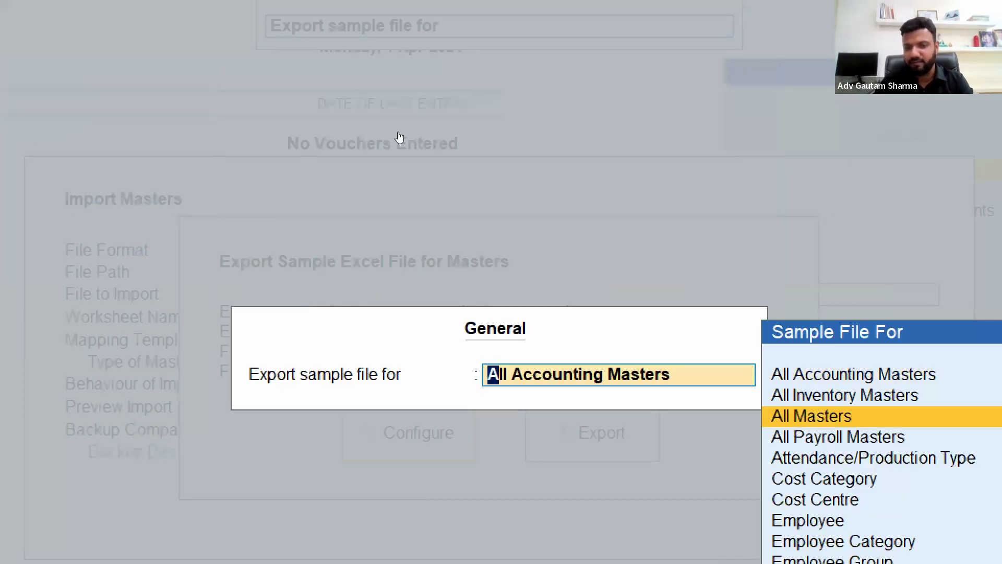
{"action": "key", "text": "Return"}
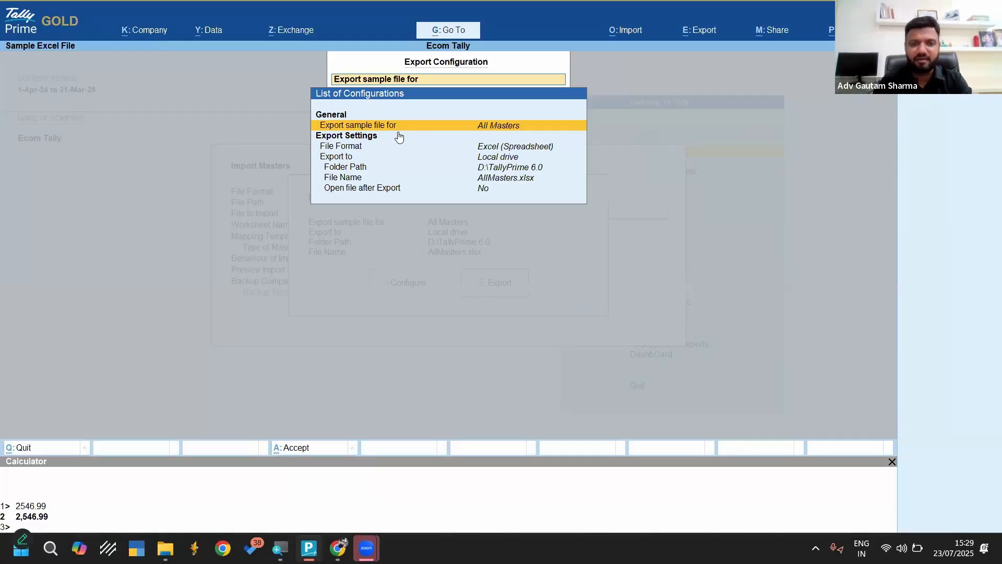
Set the sample file's export folder to the Desktop and export it as AllMasters.xlsx
{"action": "key", "text": "Down"}
{"action": "key", "text": "Down"}
{"action": "key", "text": "Down"}
{"action": "key", "text": "Return"}
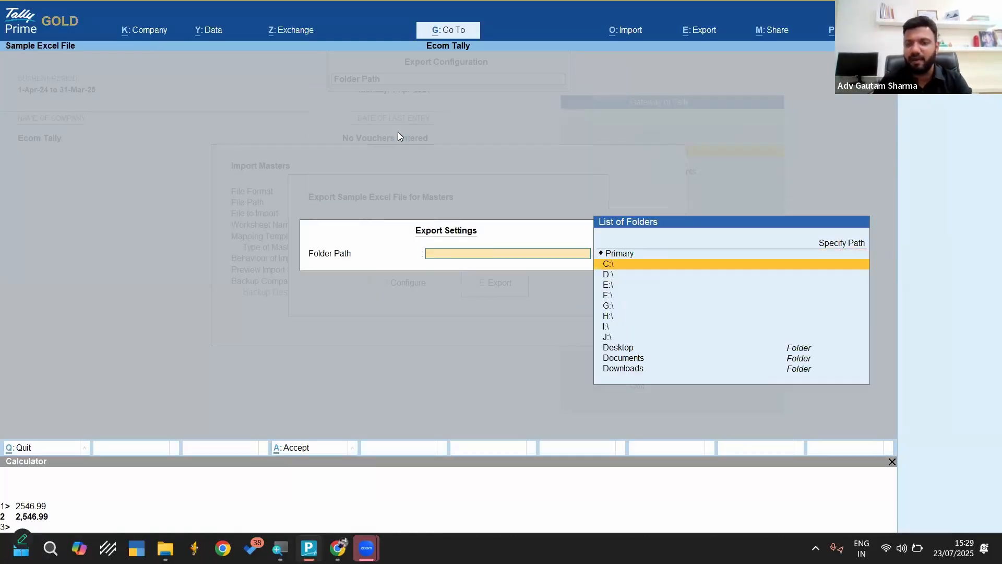
{"action": "type", "text": "de"}
{"action": "key", "text": "Return"}
{"action": "key", "text": "Return"}
{"action": "key", "text": "Down"}
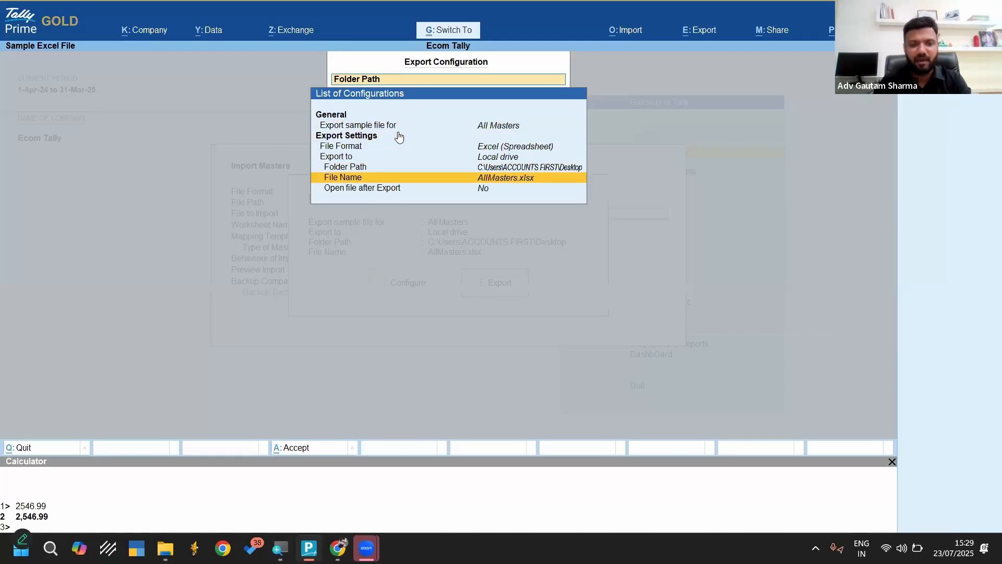
{"action": "key", "text": "ctrl+a"}
{"action": "key", "text": "Right"}
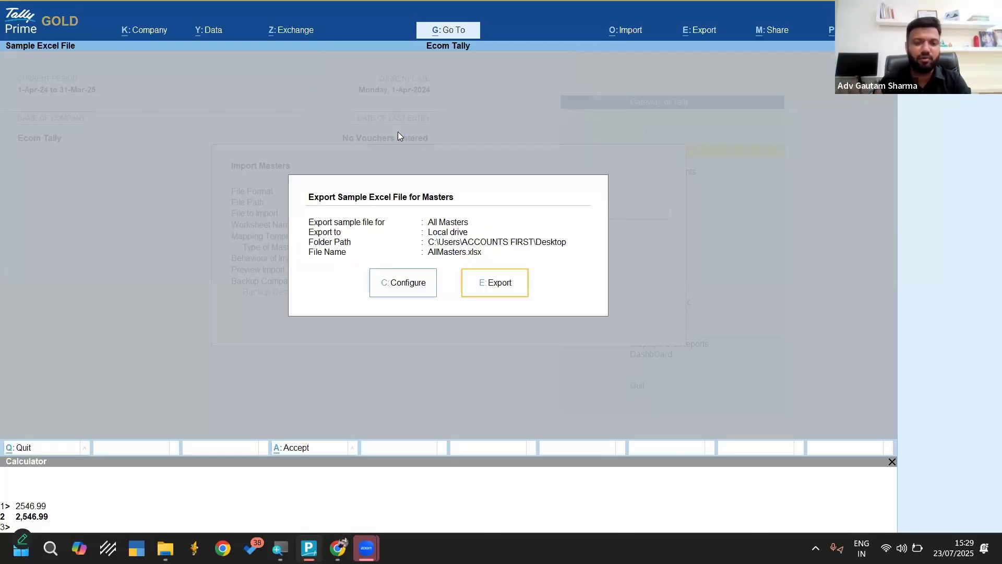
{"action": "key", "text": "Return"}
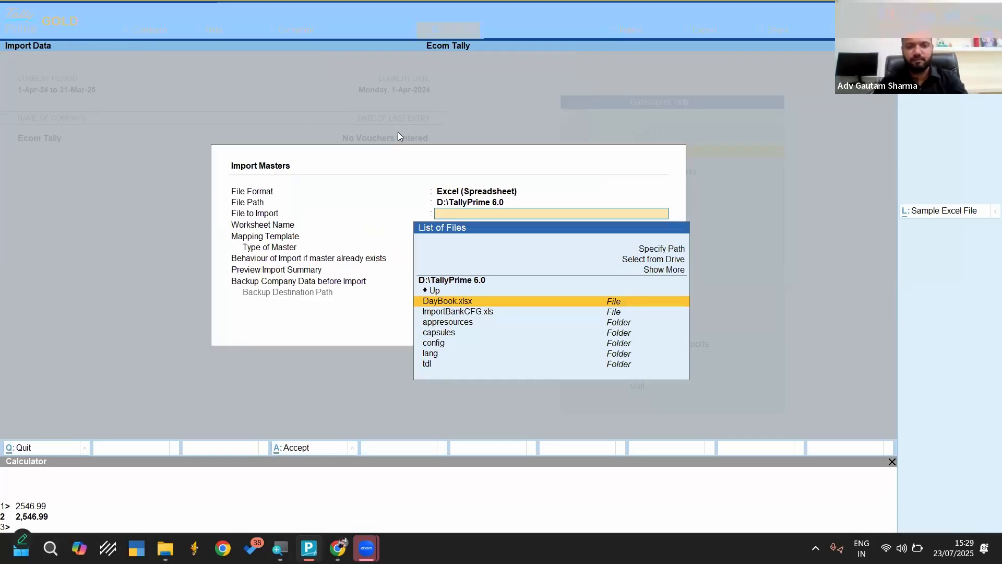
Open AllMasters.xlsx from the desktop and examine the fields in its Ledger (Read Me), Group and Group (Read Me) sheets
{"action": "key", "text": "super+d"}
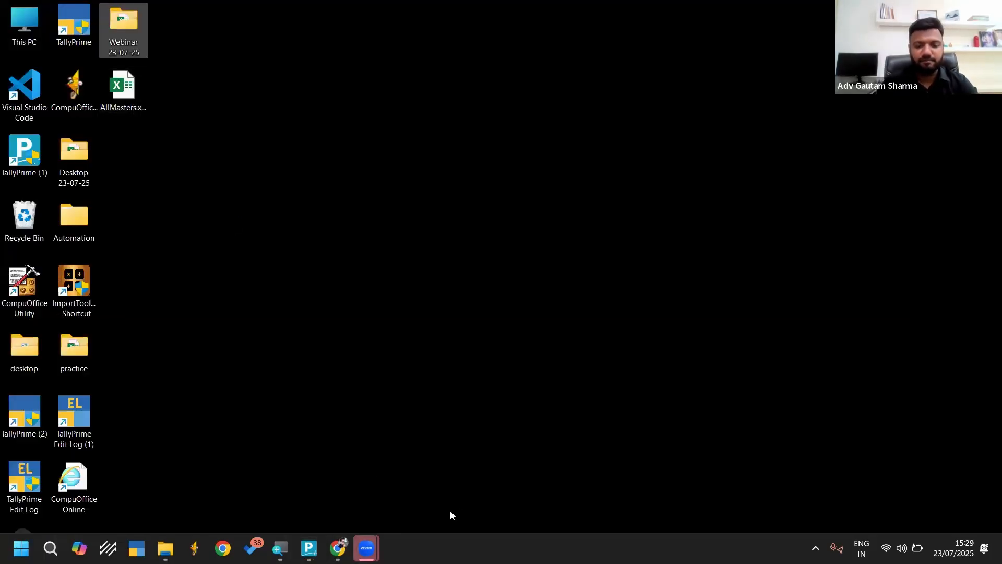
{"action": "left_click", "coordinate": [364, 548]}
{"action": "left_click", "coordinate": [121, 93]}
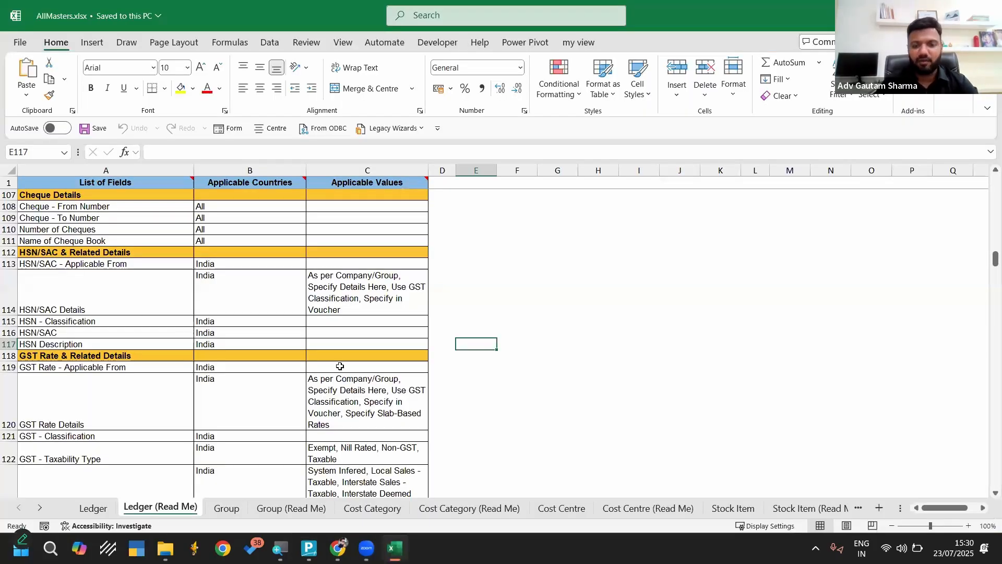
{"action": "scroll", "coordinate": [217, 252], "scroll_direction": "up", "scroll_amount": 20}
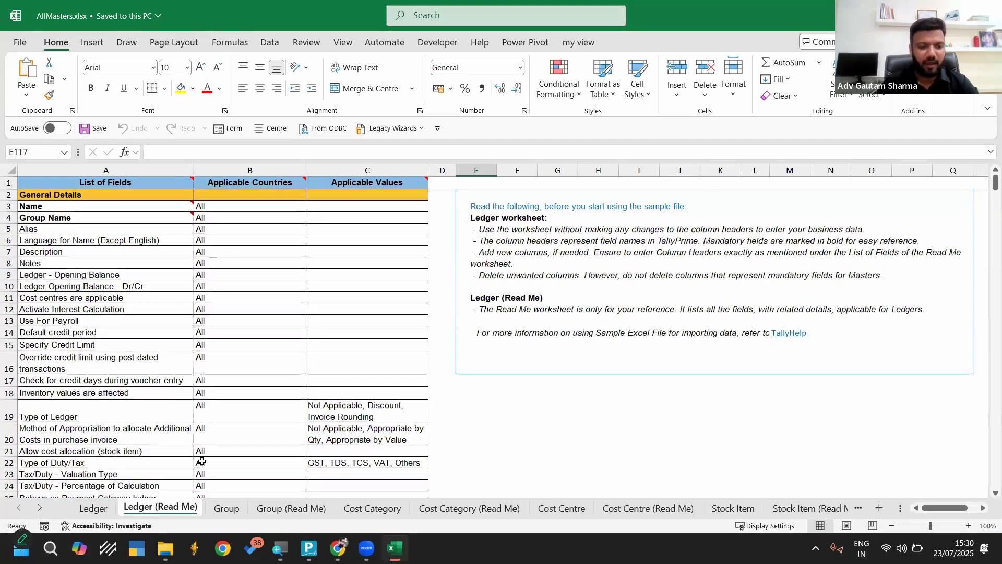
{"action": "left_click", "coordinate": [226, 508]}
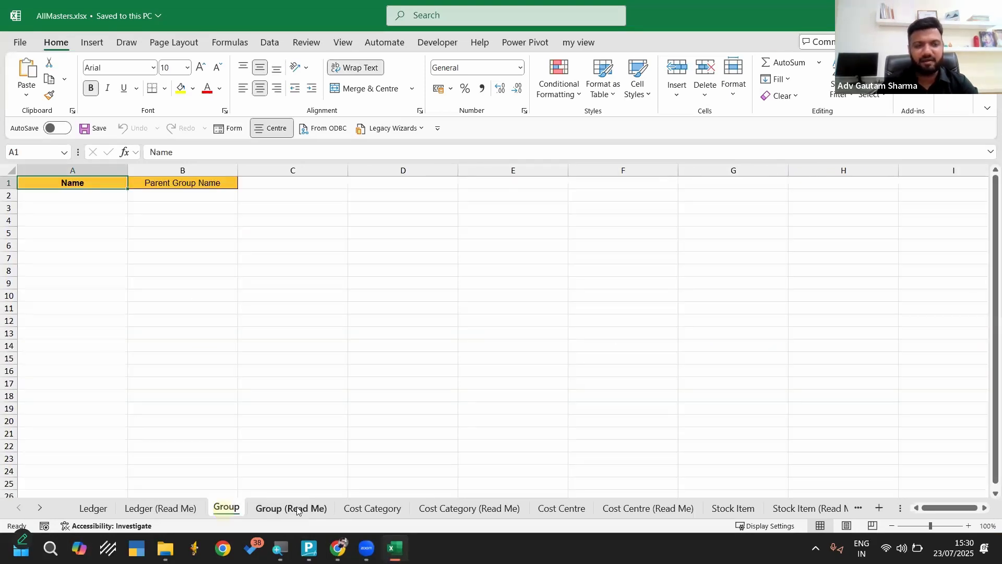
{"action": "left_click", "coordinate": [282, 508]}
{"action": "left_click", "coordinate": [215, 508]}
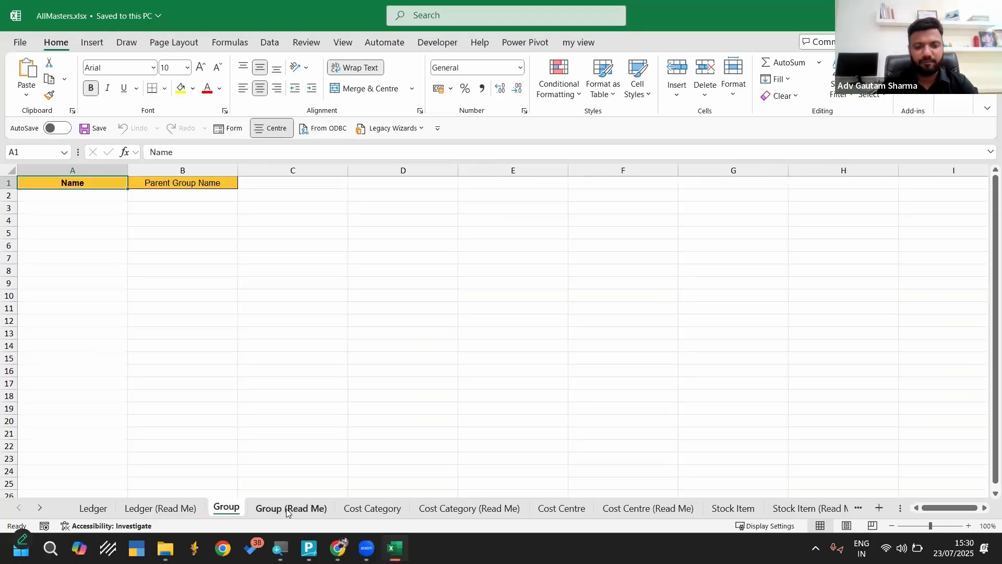
{"action": "left_click", "coordinate": [286, 509]}
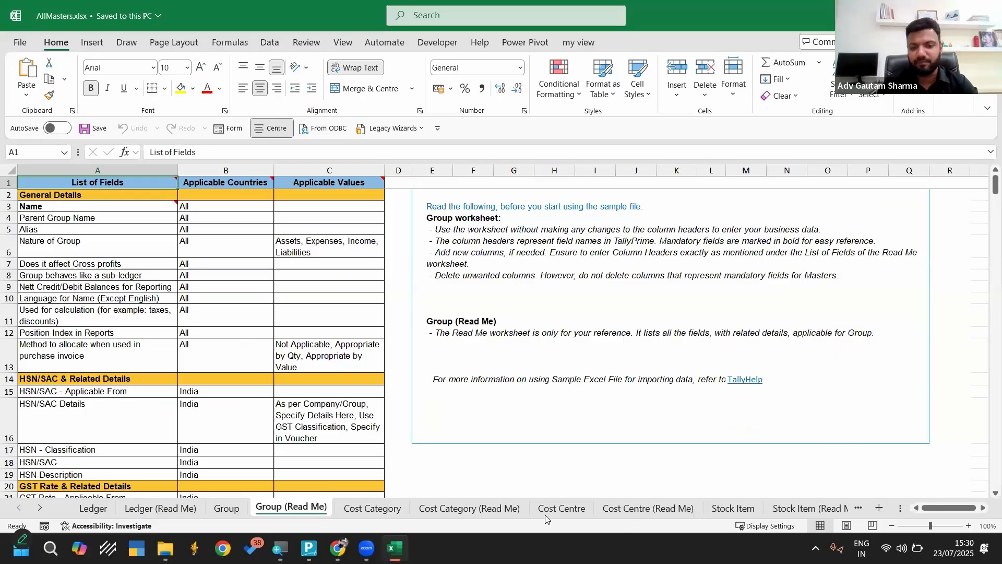
Examine the Stock Item, Stock Group, Stock Category and Unit sheets of AllMasters.xlsx and close the workbook
{"action": "left_click", "coordinate": [733, 508]}
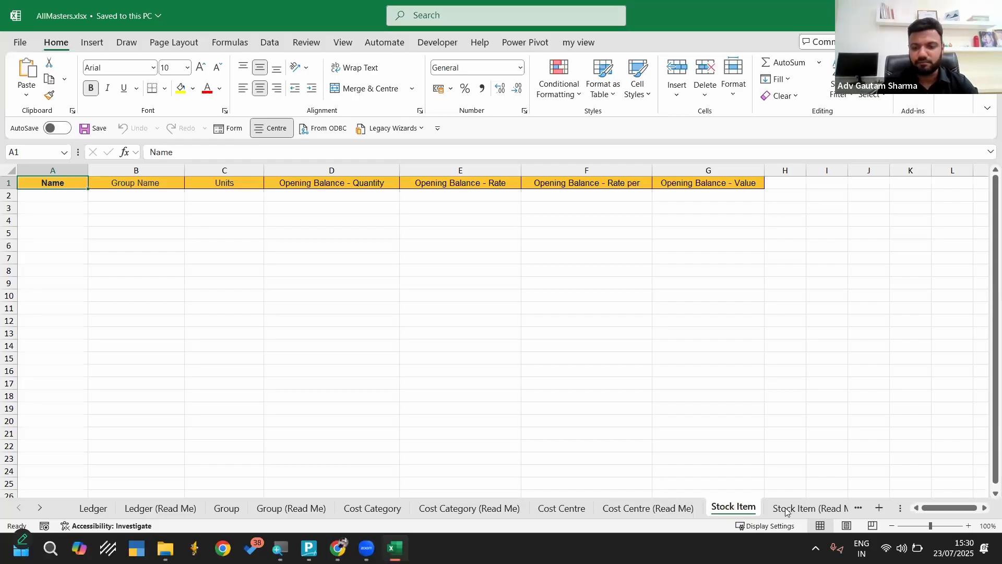
{"action": "left_click", "coordinate": [859, 509]}
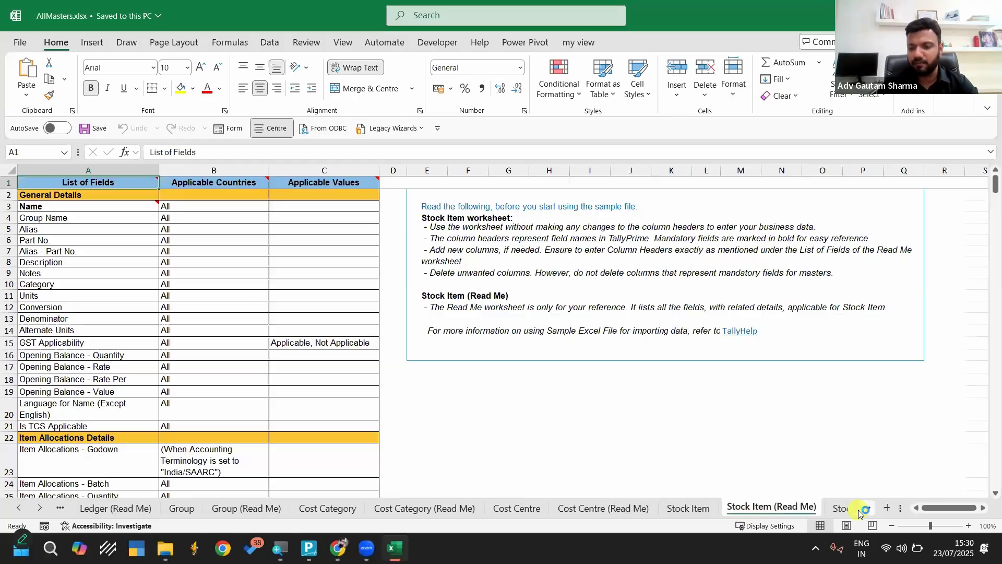
{"action": "left_click", "coordinate": [858, 509]}
{"action": "left_click", "coordinate": [655, 511]}
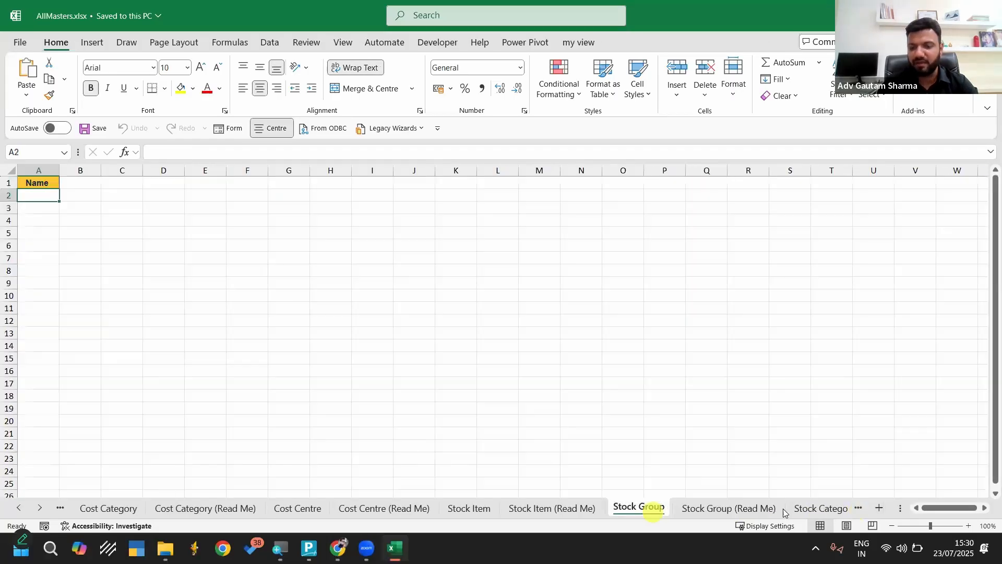
{"action": "left_click", "coordinate": [805, 510]}
{"action": "left_click", "coordinate": [809, 509]}
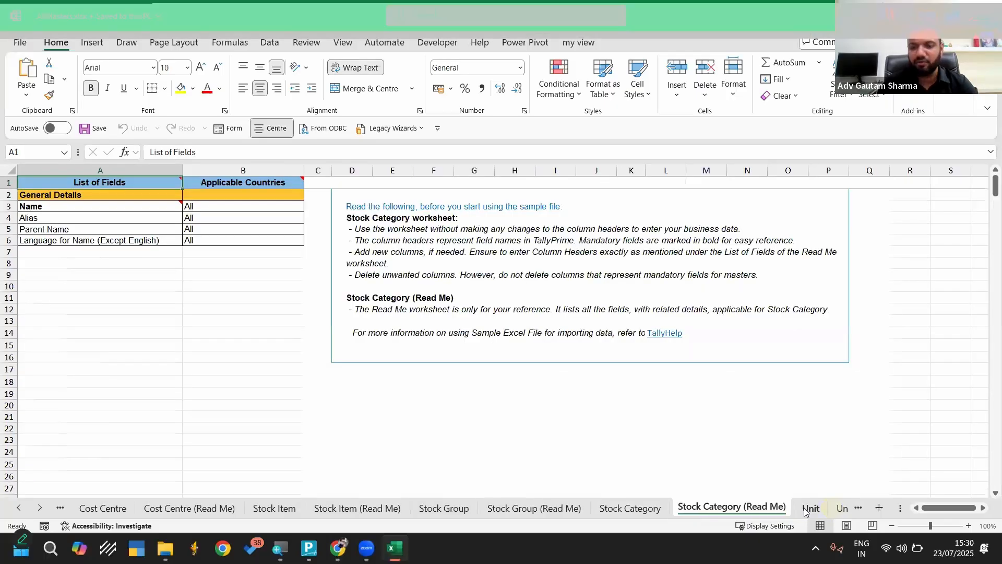
{"action": "left_click", "coordinate": [810, 509]}
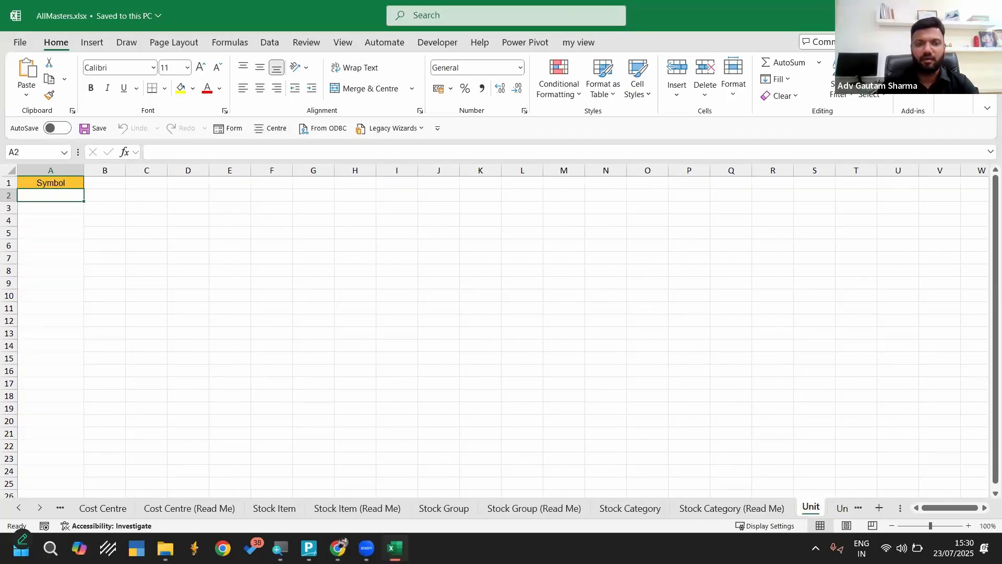
{"action": "key", "text": "alt+F4"}
Open AllInventoryMasters.xlsx from the Template folder inside Data for Webinar in the desktop folder Webinar 23-07-25
{"action": "double_click", "coordinate": [126, 33]}
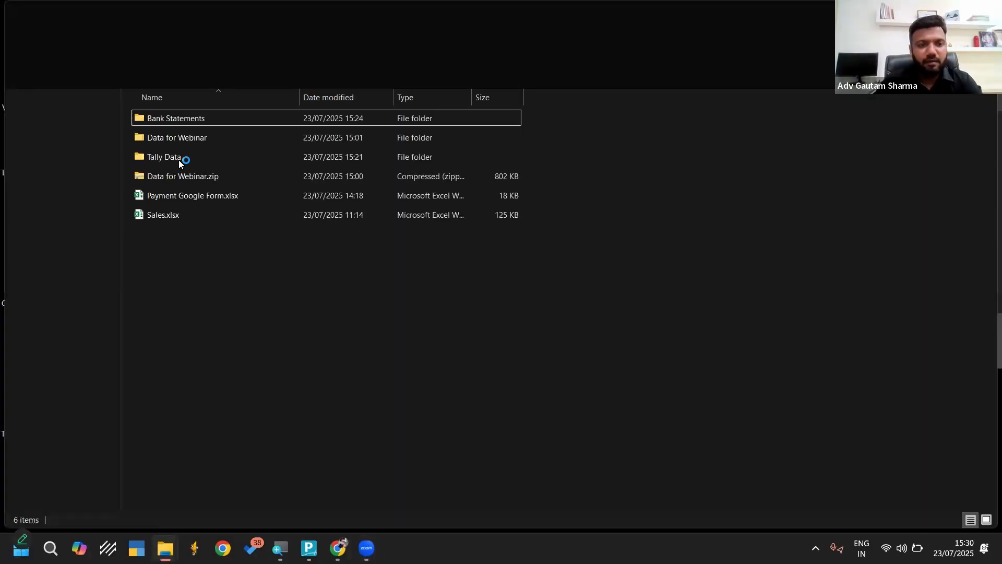
{"action": "double_click", "coordinate": [179, 156]}
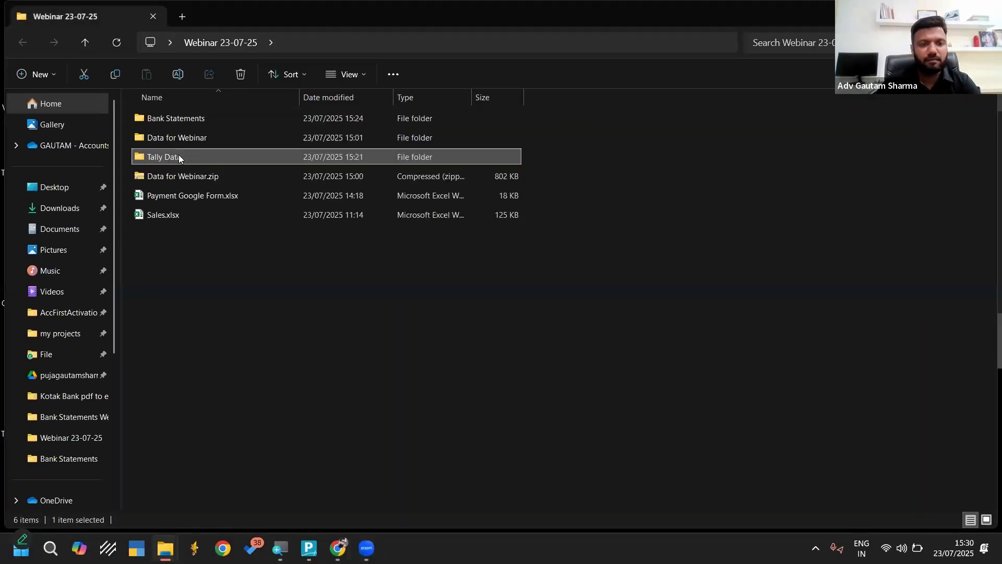
{"action": "key", "text": "Down"}
{"action": "key", "text": "Down"}
{"action": "key", "text": "Down"}
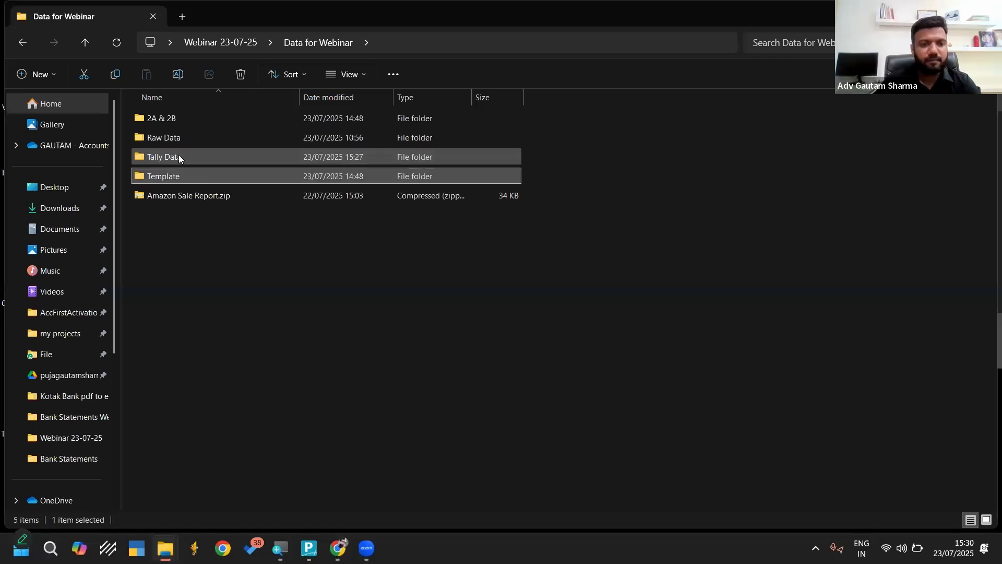
{"action": "key", "text": "Return"}
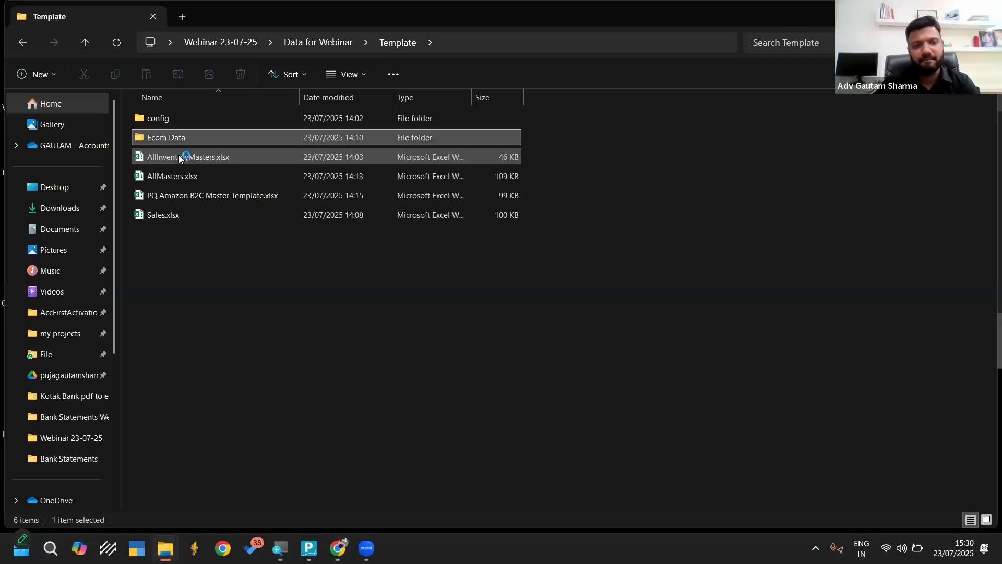
{"action": "key", "text": "Down"}
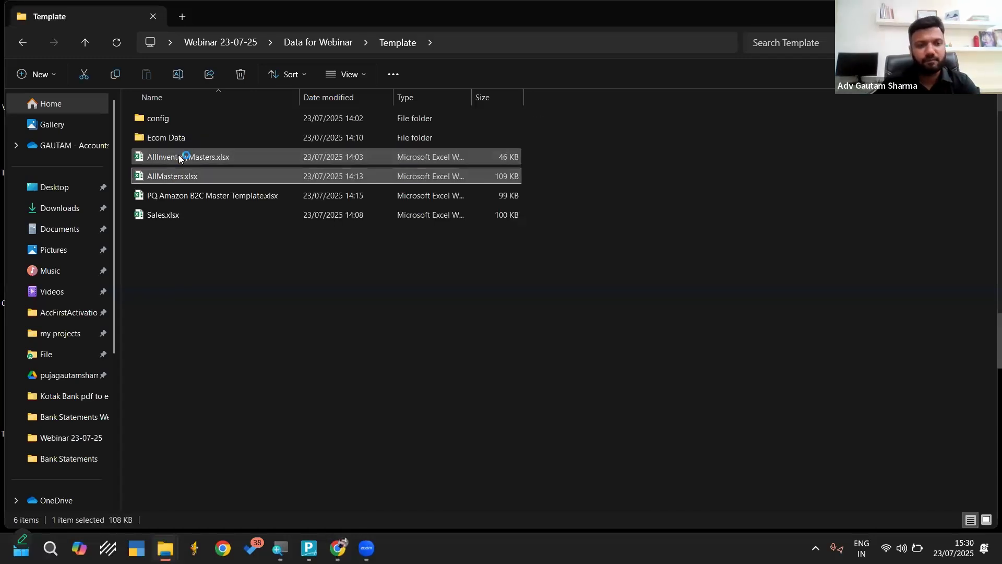
{"action": "left_click", "coordinate": [226, 156]}
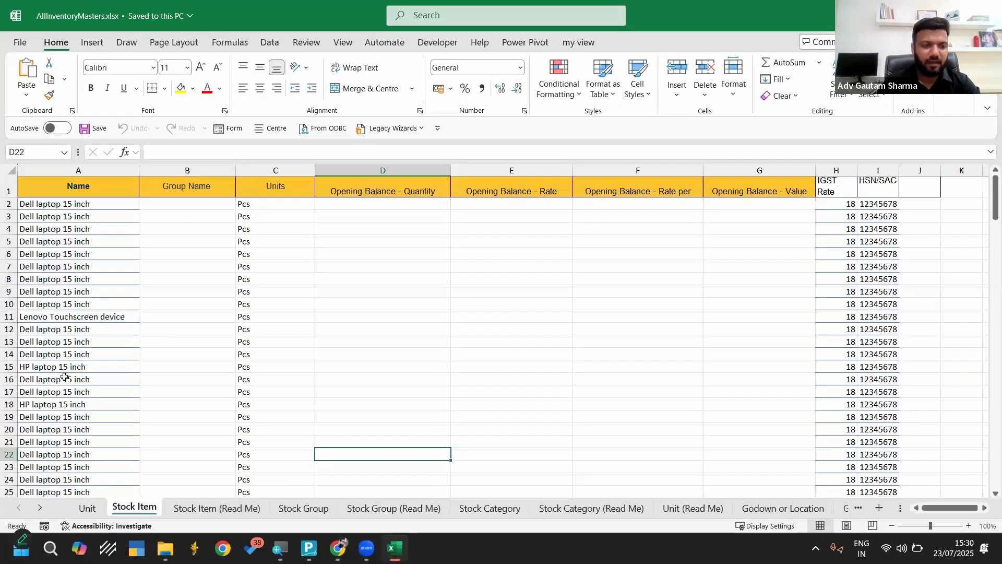
Examine the Unit sheet, then the item names, units, opening balance, IGST Rate and HSN/SAC columns of the Stock Item sheet
{"action": "left_click", "coordinate": [87, 506]}
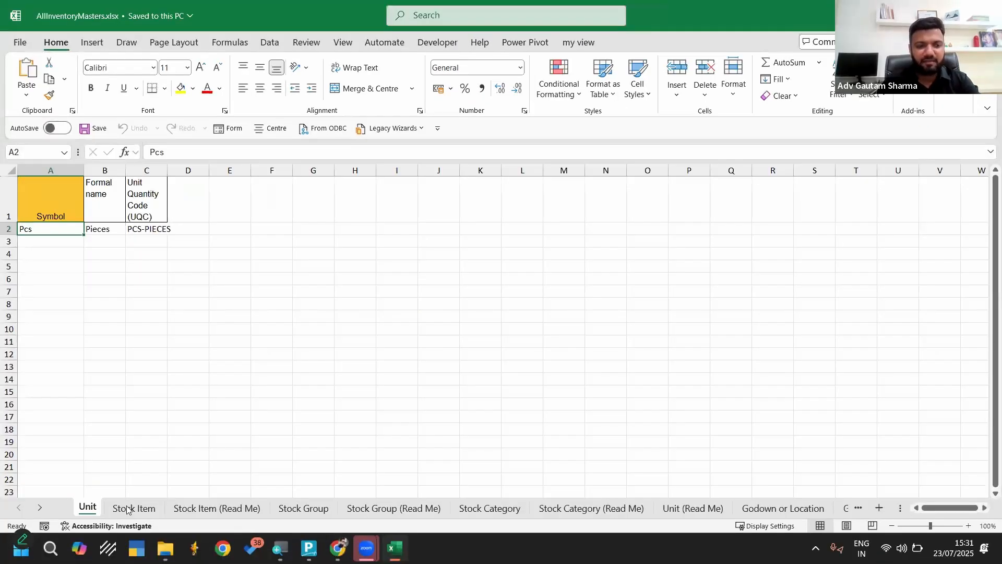
{"action": "left_click", "coordinate": [127, 509]}
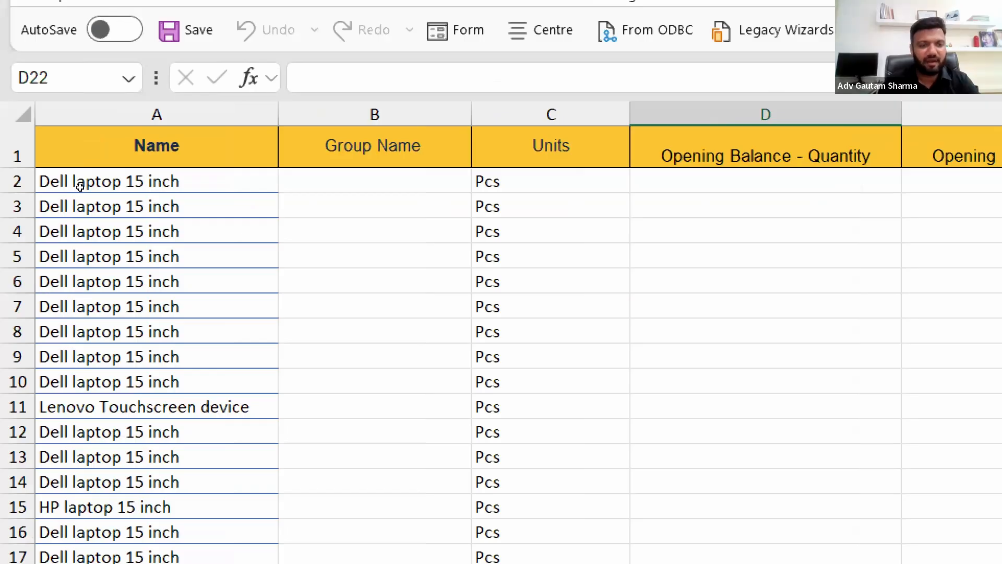
{"action": "left_click_drag", "start_coordinate": [78, 186], "coordinate": [76, 381]}
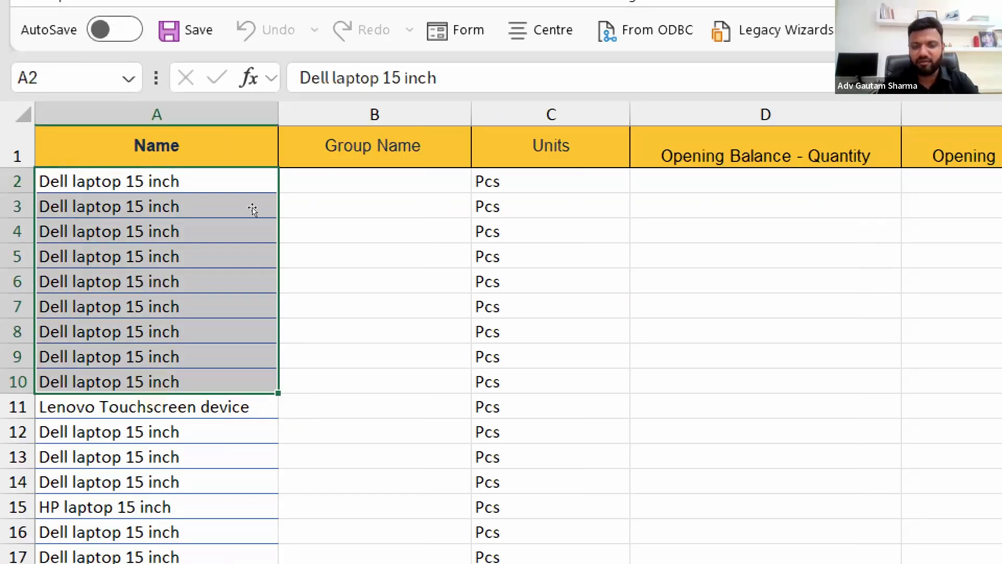
{"action": "left_click", "coordinate": [503, 185]}
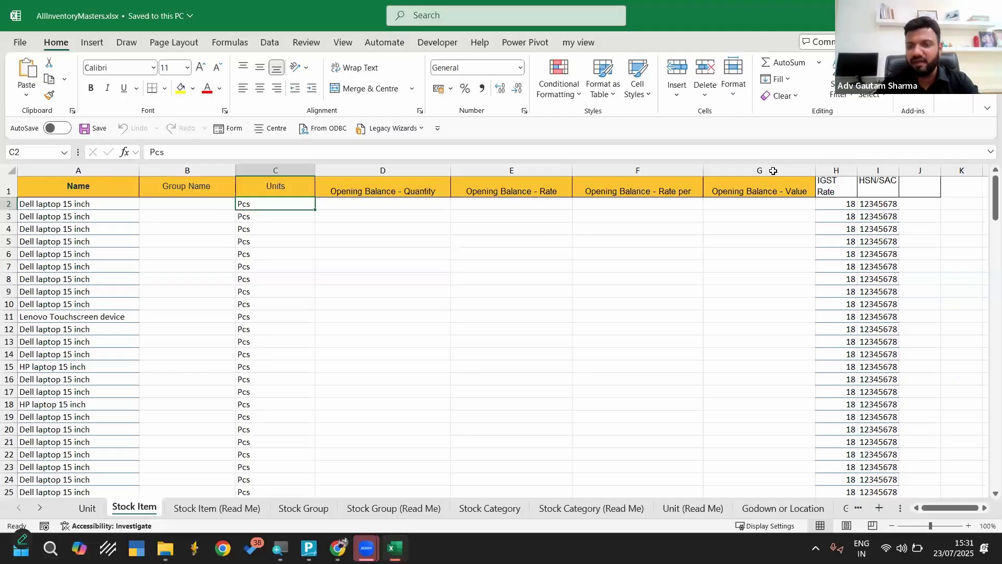
{"action": "left_click", "coordinate": [721, 126]}
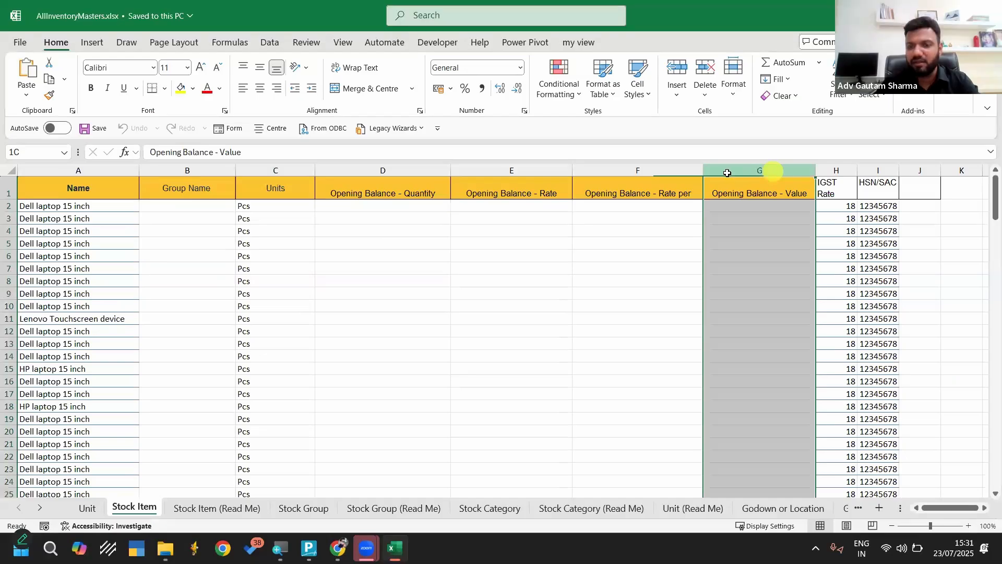
{"action": "left_click", "coordinate": [686, 170], "text": "shift"}
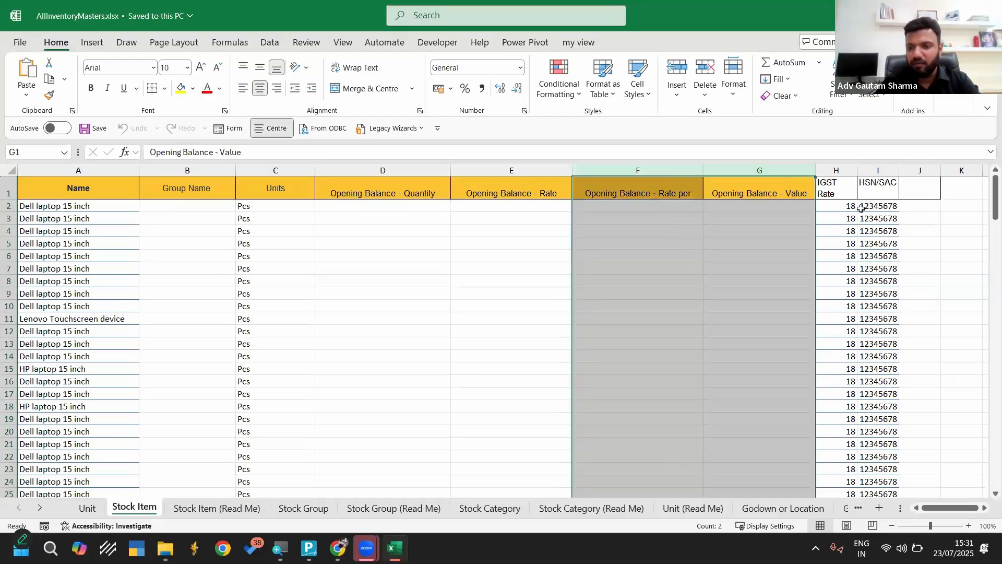
{"action": "left_click", "coordinate": [850, 169]}
{"action": "left_click_drag", "start_coordinate": [850, 169], "coordinate": [883, 168]}
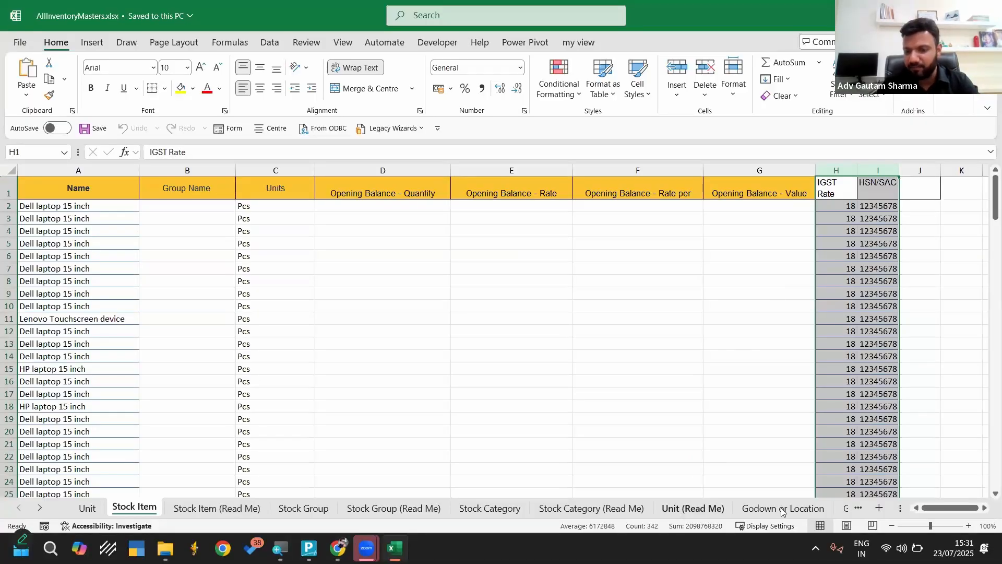
Examine the list of fields in the Stock Item (Read Me) sheet, from General Details to the accounting allocation fields
{"action": "left_click", "coordinate": [215, 508]}
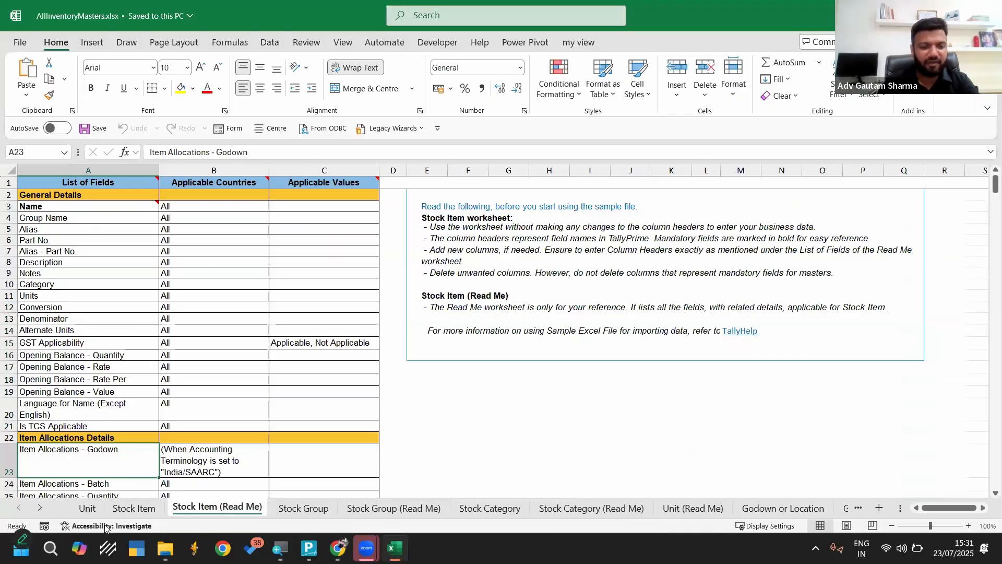
{"action": "left_click", "coordinate": [39, 271]}
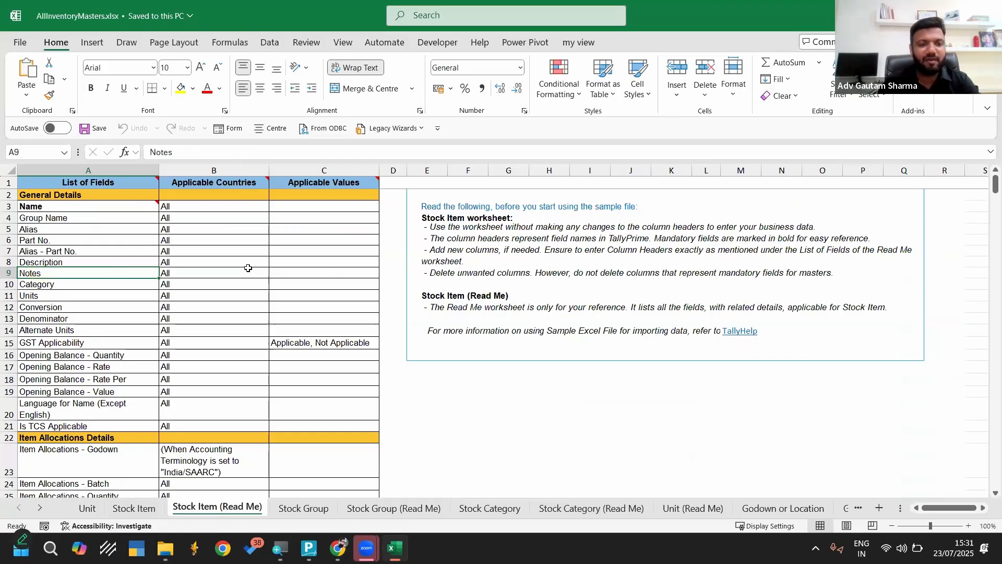
{"action": "scroll", "coordinate": [248, 268], "scroll_direction": "down", "scroll_amount": 6}
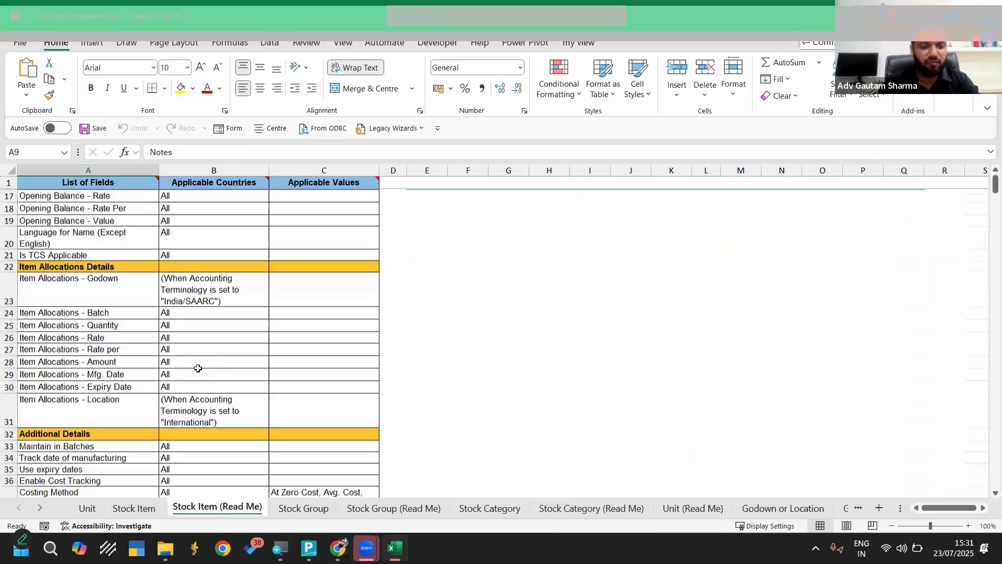
{"action": "scroll", "coordinate": [152, 396], "scroll_direction": "down", "scroll_amount": 8}
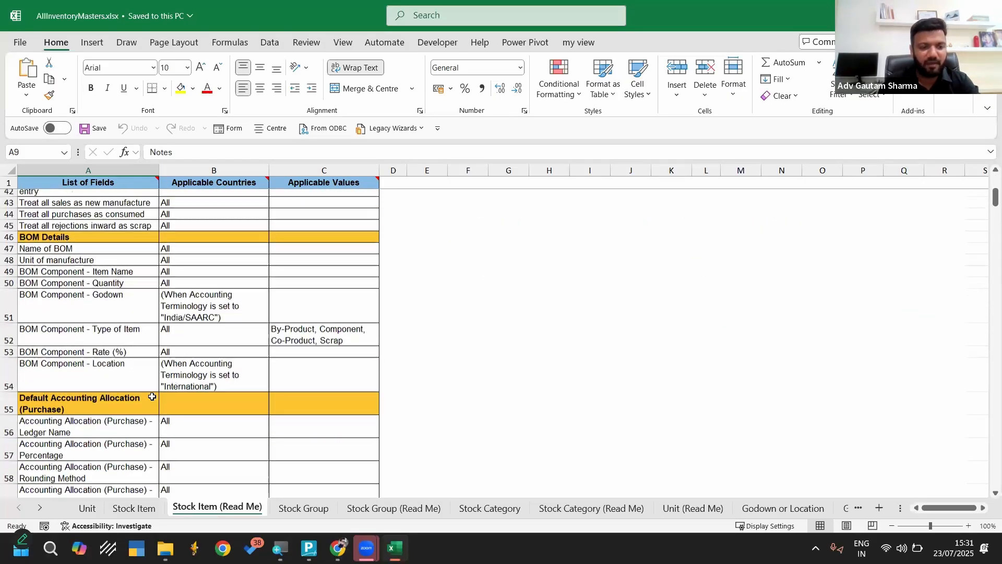
Review the IGST Rate, Name and Units columns of the Stock Item sheet
{"action": "left_click", "coordinate": [134, 508]}
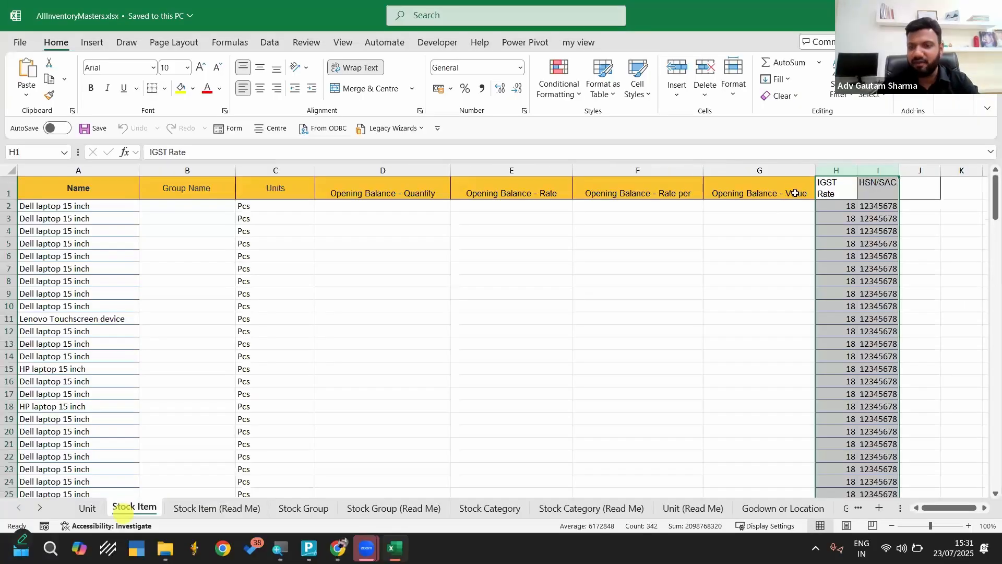
{"action": "left_click", "coordinate": [828, 170]}
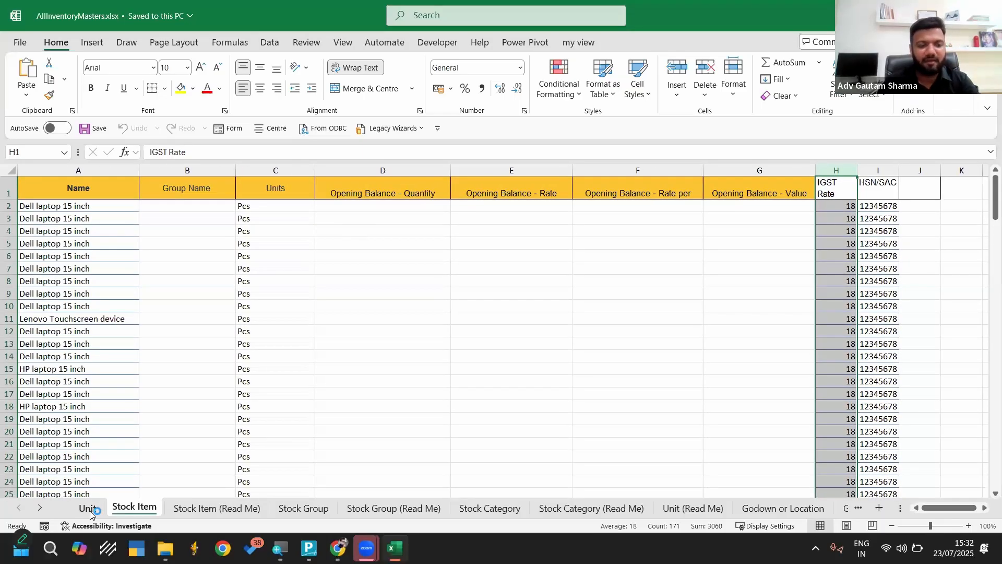
{"action": "left_click", "coordinate": [125, 508]}
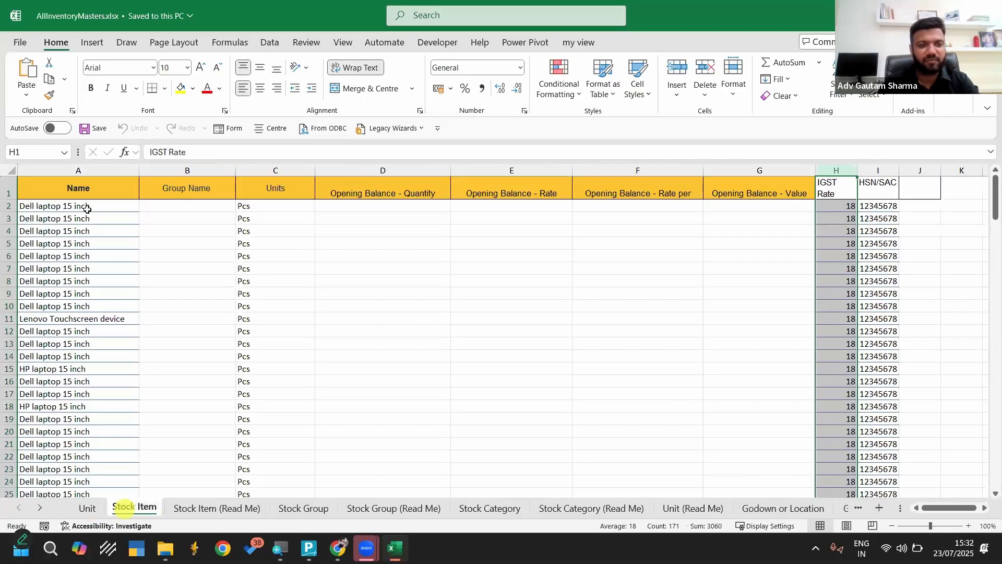
{"action": "left_click_drag", "start_coordinate": [55, 205], "coordinate": [94, 308]}
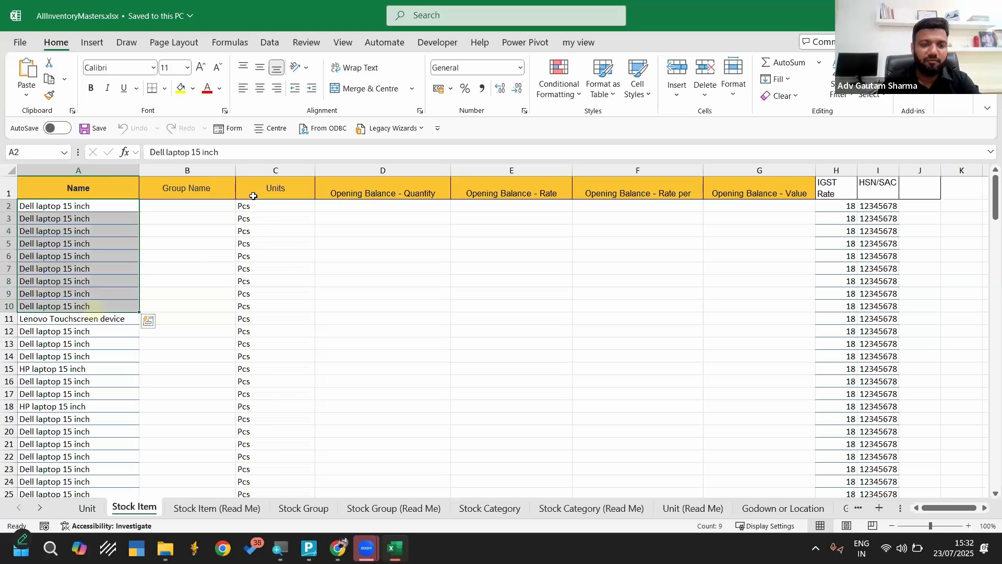
{"action": "left_click", "coordinate": [264, 163]}
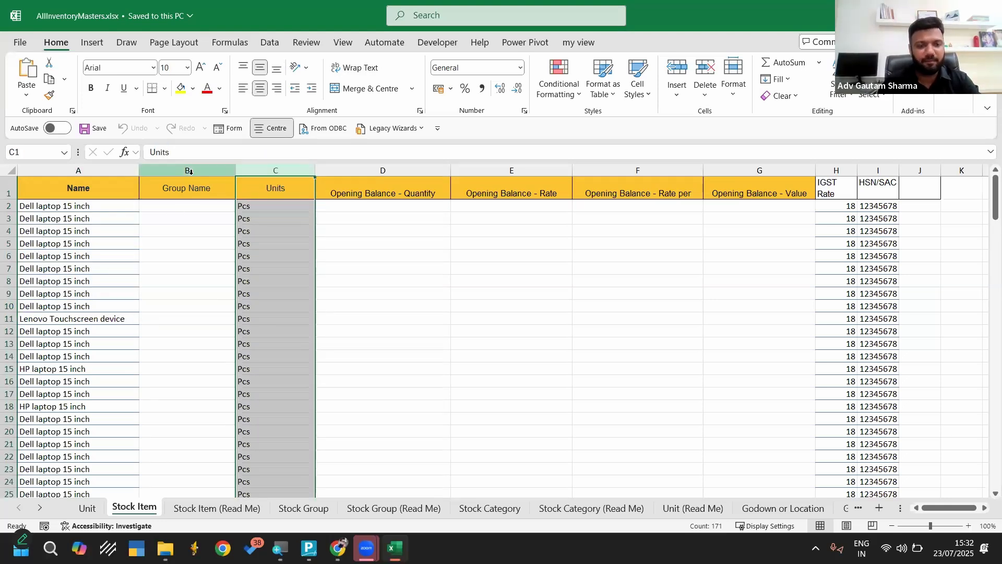
{"action": "left_click_drag", "start_coordinate": [51, 207], "coordinate": [74, 369]}
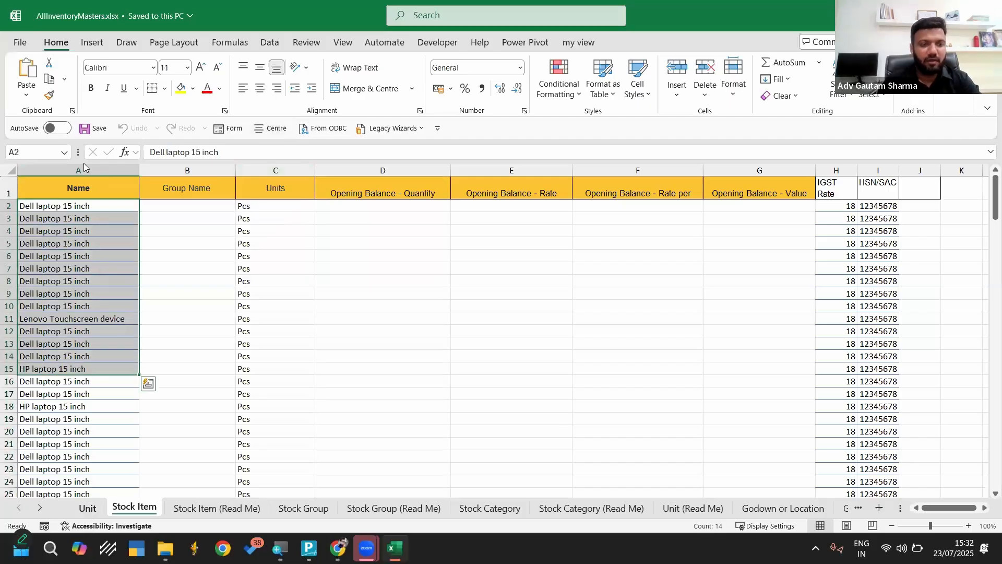
Save AllInventoryMasters.xlsx with the Unit sheet active and close the workbook
{"action": "left_click", "coordinate": [88, 507]}
{"action": "left_click", "coordinate": [94, 128]}
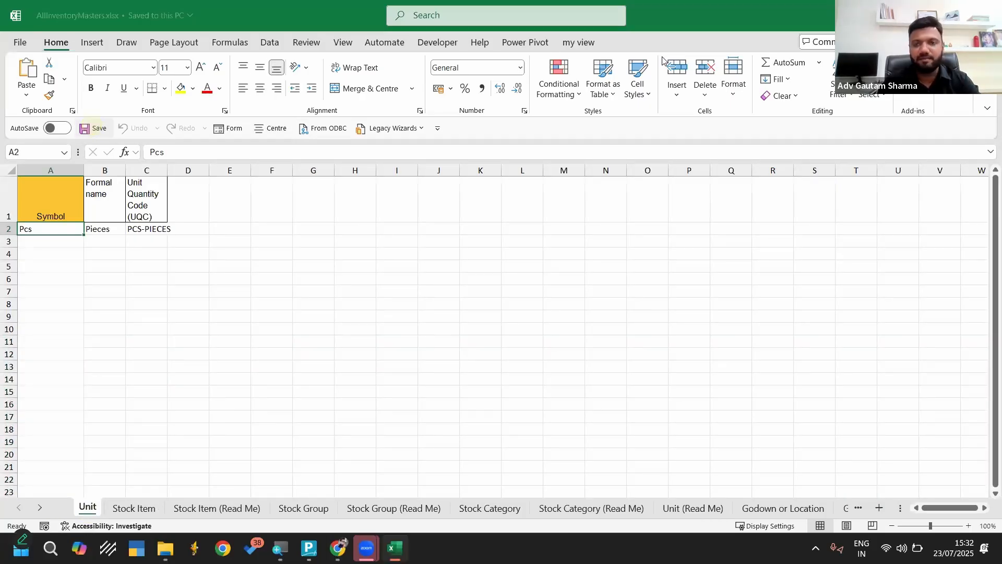
{"action": "left_click", "coordinate": [987, 15]}
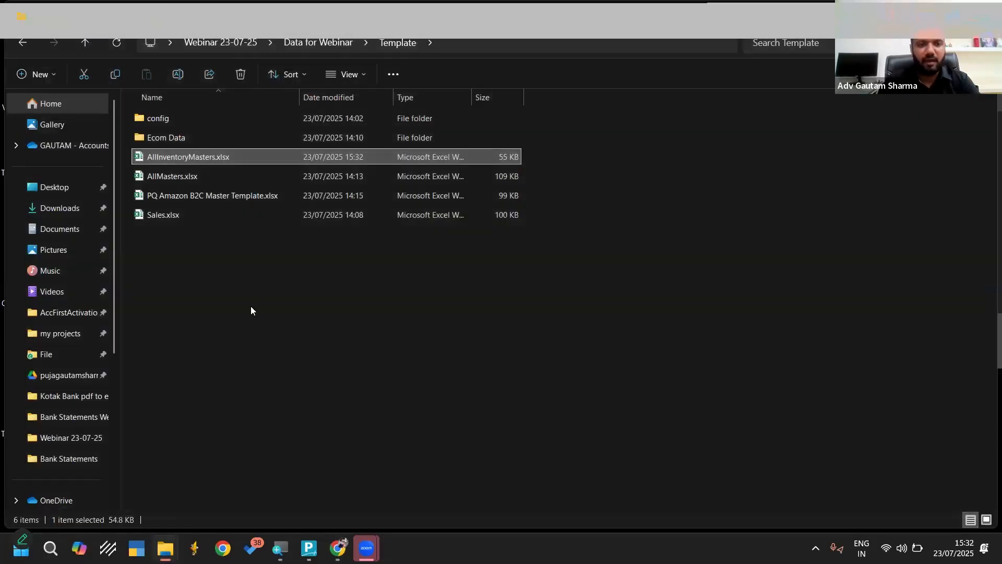
Copy the full path of the Template folder
{"action": "left_click", "coordinate": [250, 306]}
{"action": "key", "text": "F4"}
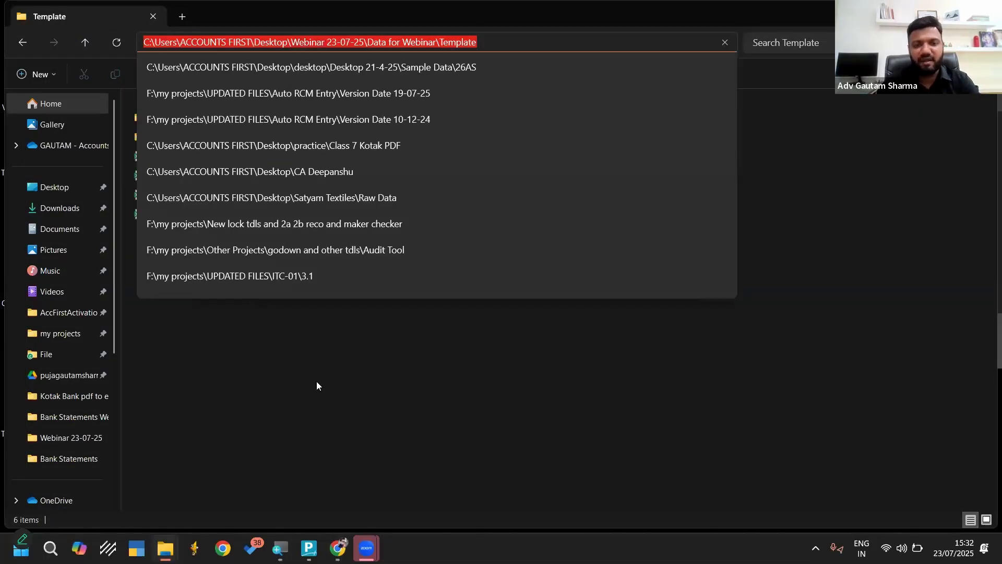
{"action": "left_click", "coordinate": [316, 381]}
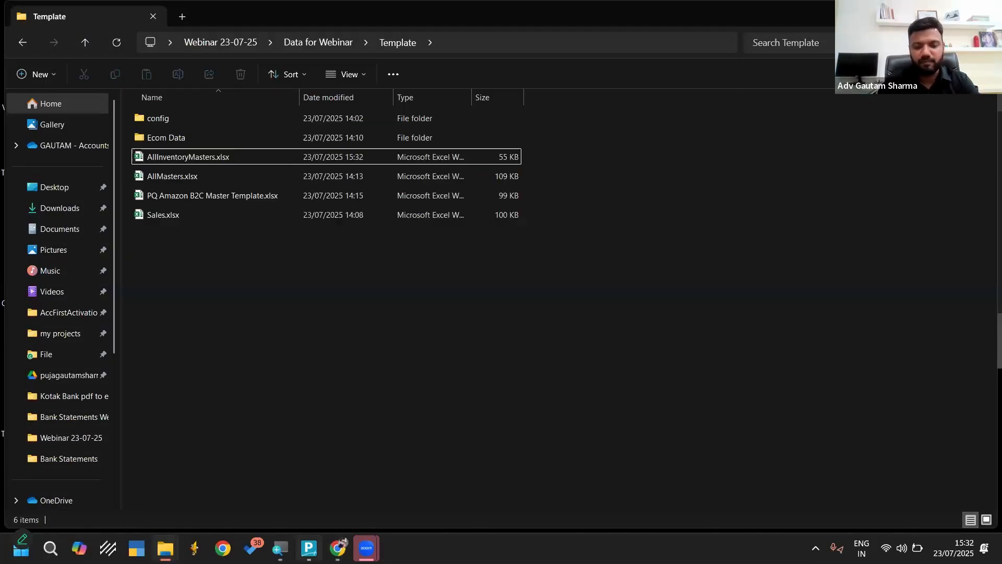
Switch to TallyPrime, leave the open import form and start a new masters import for Ecom Tally
{"action": "left_click", "coordinate": [309, 548]}
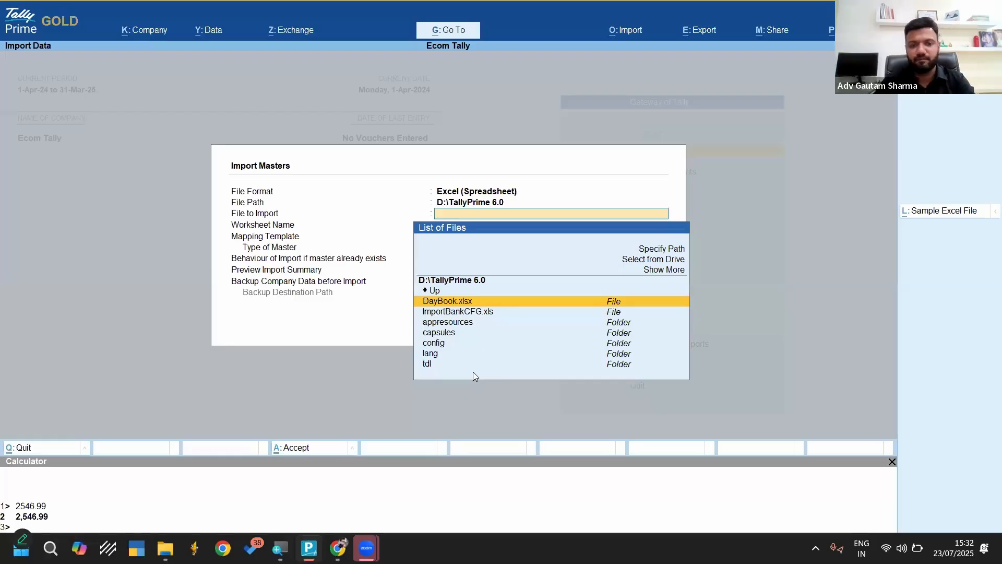
{"action": "key", "text": "BackSpace"}
{"action": "key", "text": "Escape"}
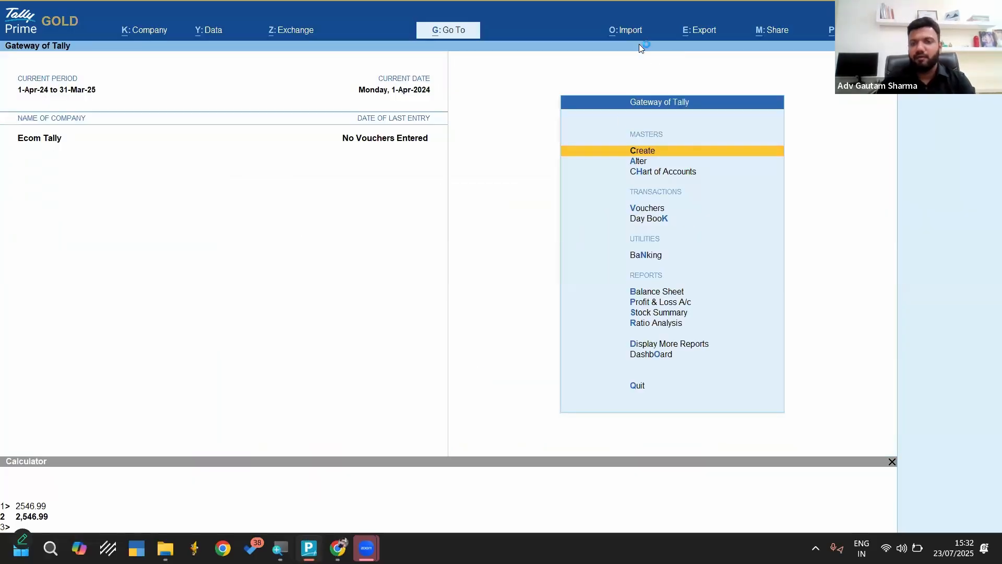
{"action": "left_click", "coordinate": [625, 32]}
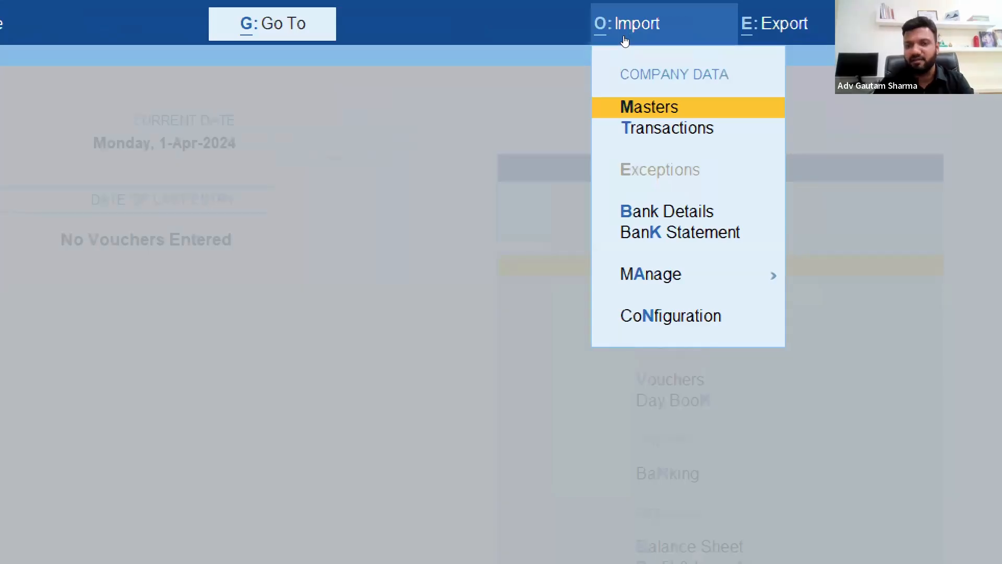
{"action": "key", "text": "Return"}
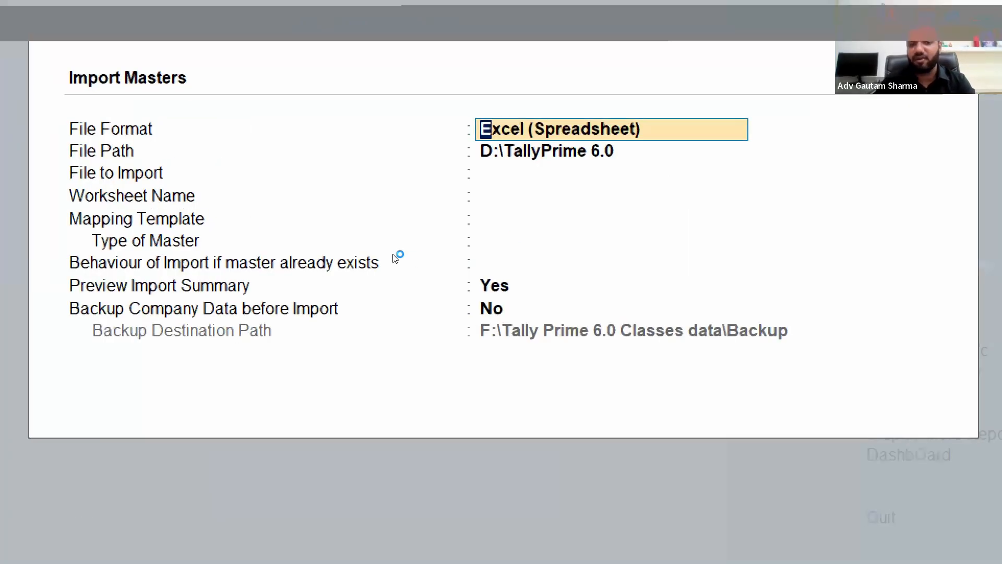
Keep the Excel format, specify the copied path ending in Webinar 23-07-25\Data for Webinar\Template, and choose AllInventoryMasters.xlsx as the file to import
{"action": "key", "text": "Return"}
{"action": "key", "text": "Return"}
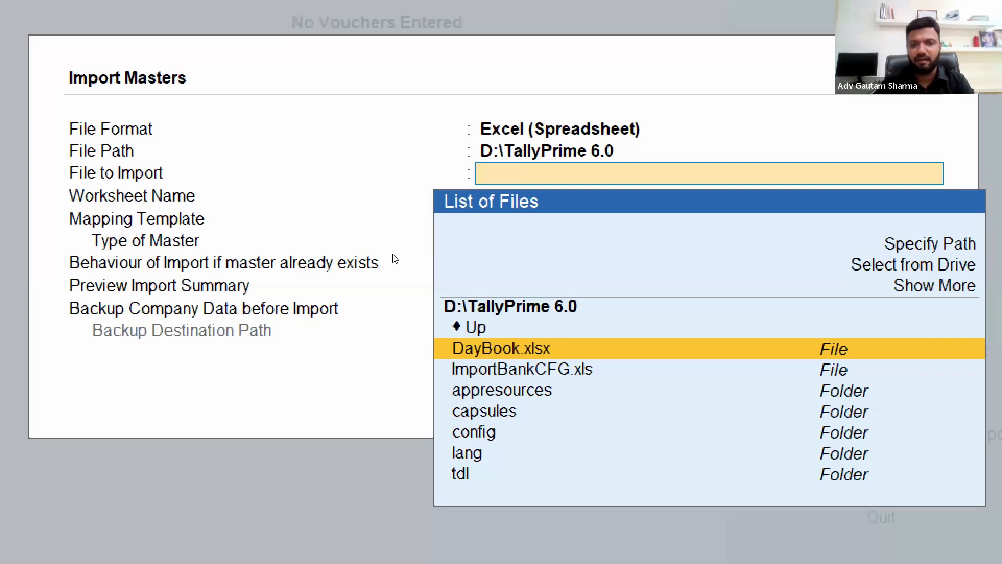
{"action": "key", "text": "Up"}
{"action": "key", "text": "Up"}
{"action": "key", "text": "Up"}
{"action": "key", "text": "Up"}
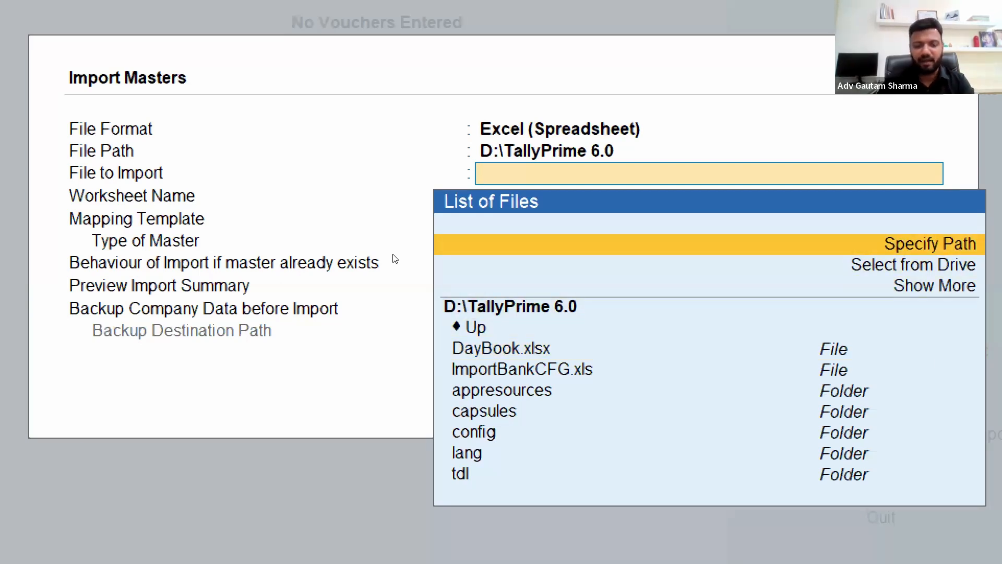
{"action": "key", "text": "Return"}
{"action": "key", "text": "Return"}
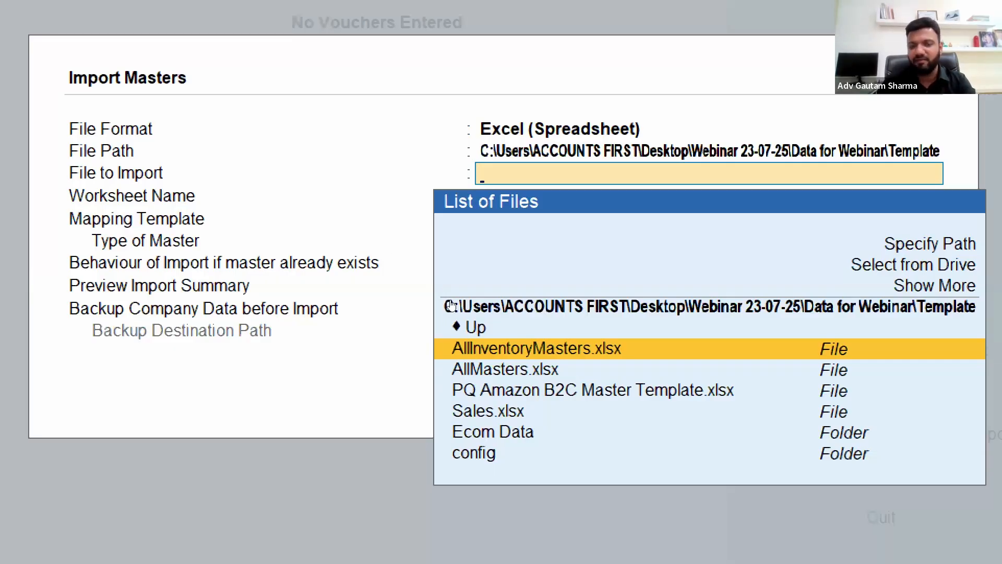
{"action": "key", "text": "Return"}
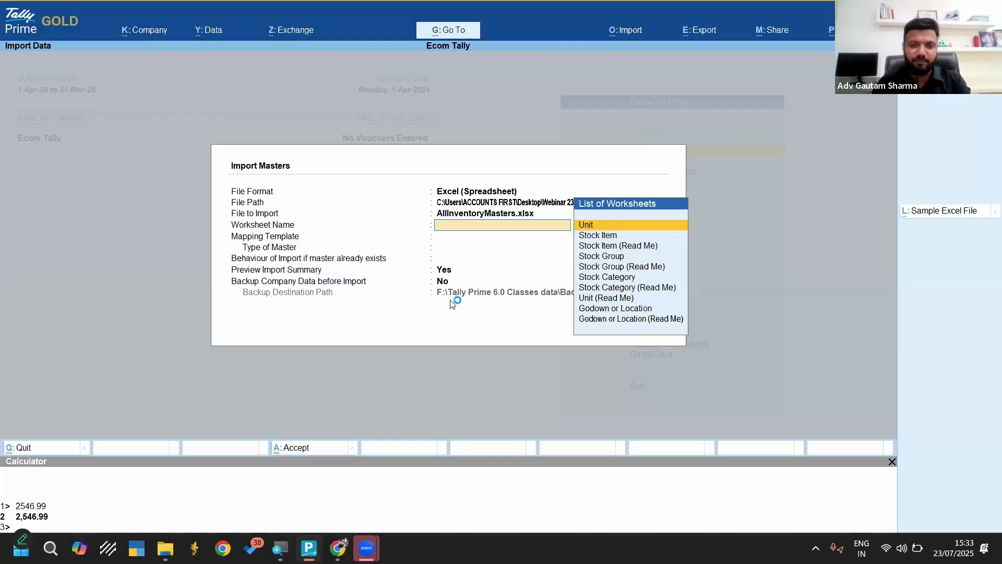
Select the Unit worksheet and the Default Template as the mapping template for the masters import
{"action": "key", "text": "Return"}
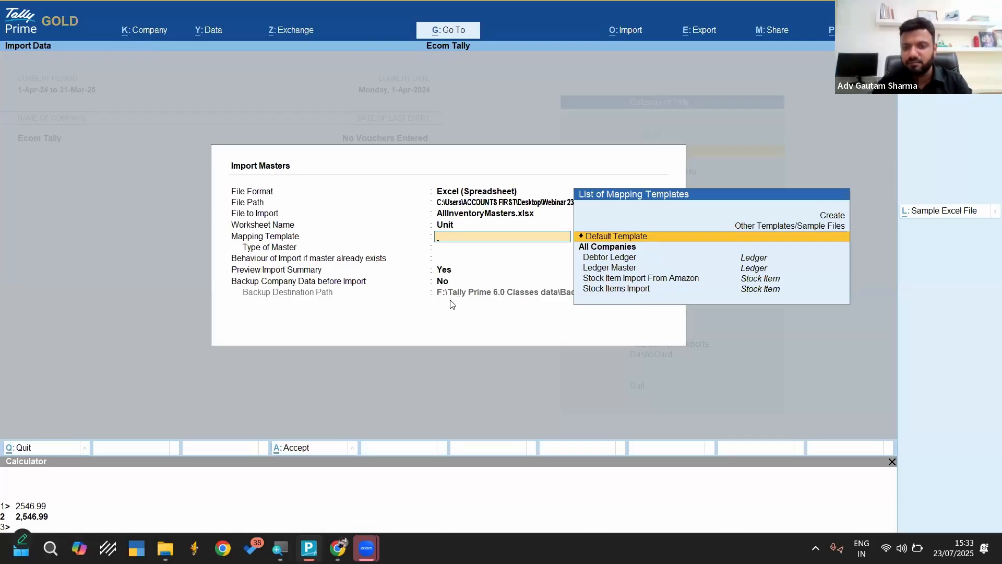
{"action": "key", "text": "Down"}
{"action": "key", "text": "Down"}
{"action": "key", "text": "Down"}
{"action": "key", "text": "Down"}
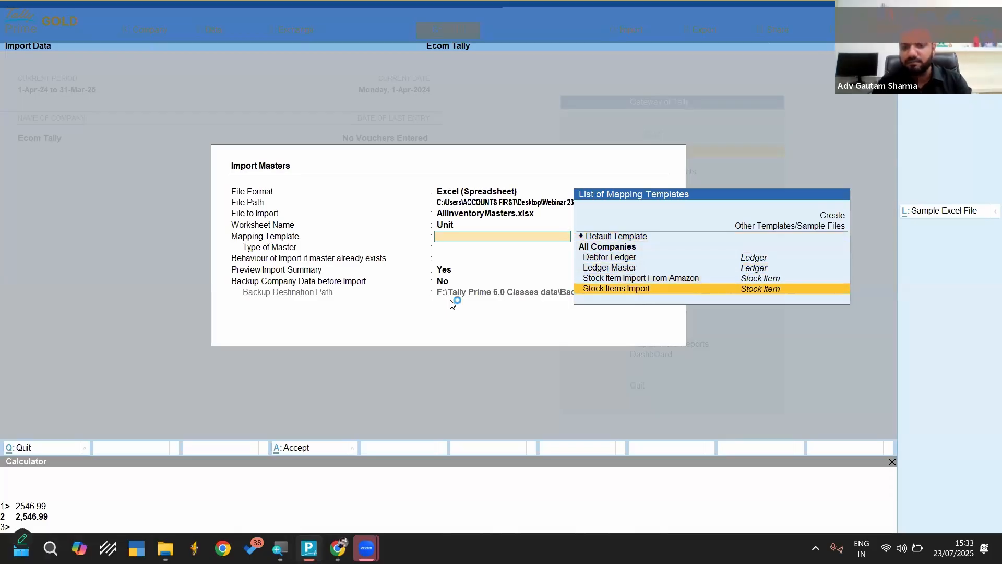
{"action": "key", "text": "Up"}
{"action": "key", "text": "Up"}
{"action": "key", "text": "Up"}
{"action": "key", "text": "Up"}
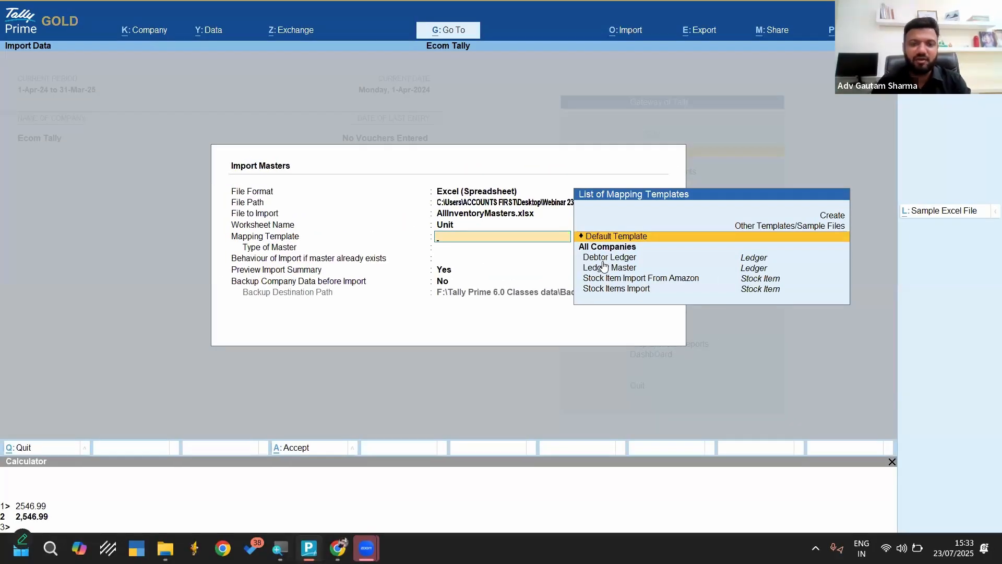
{"action": "key", "text": "Return"}
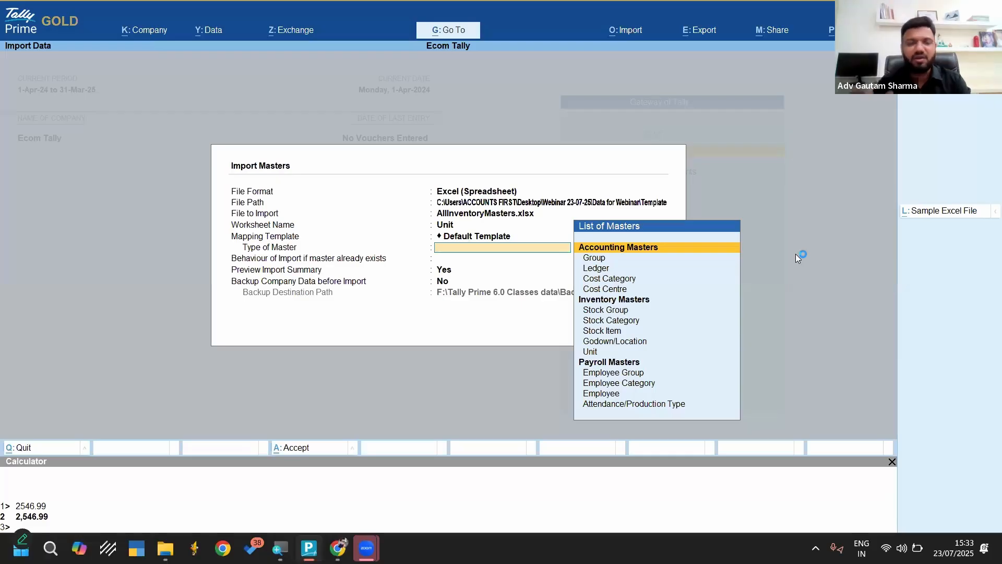
Set the type of master to Unit and have the import ignore duplicates when a master already exists
{"action": "key", "text": "Down"}
{"action": "key", "text": "Down"}
{"action": "key", "text": "Down"}
{"action": "key", "text": "Down"}
{"action": "key", "text": "Down"}
{"action": "key", "text": "Down"}
{"action": "key", "text": "Down"}
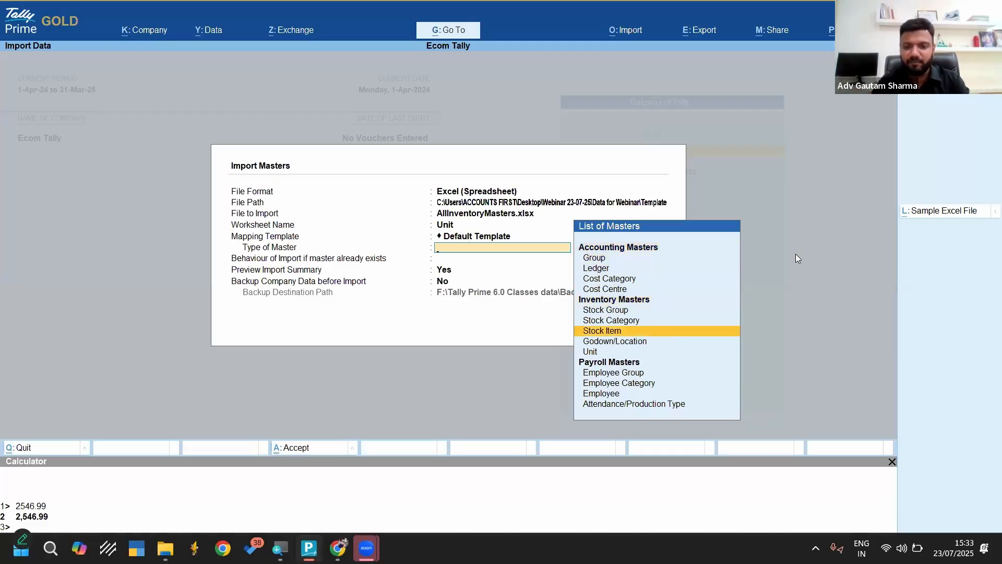
{"action": "key", "text": "Down"}
{"action": "key", "text": "Down"}
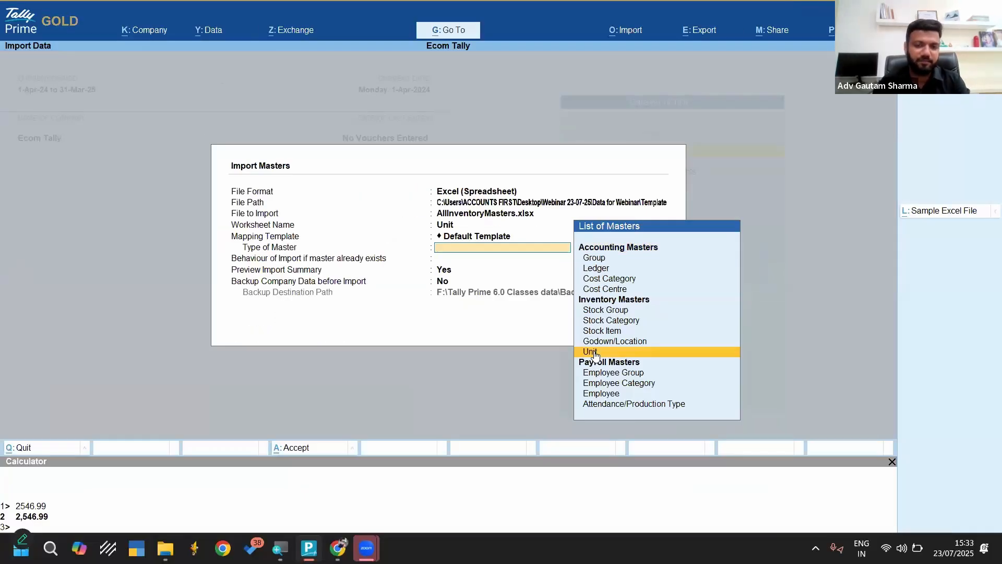
{"action": "left_click", "coordinate": [594, 353]}
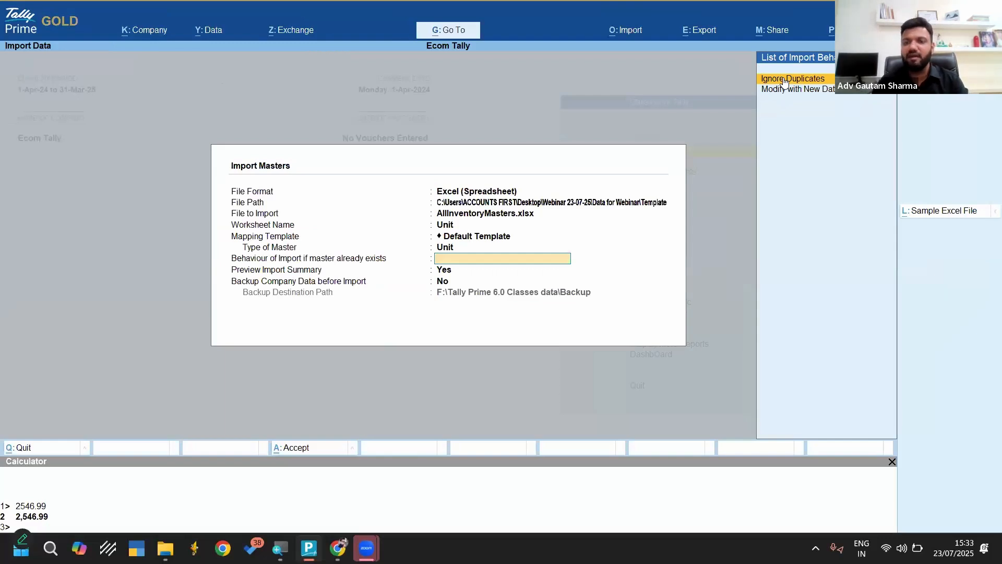
{"action": "left_click", "coordinate": [784, 79]}
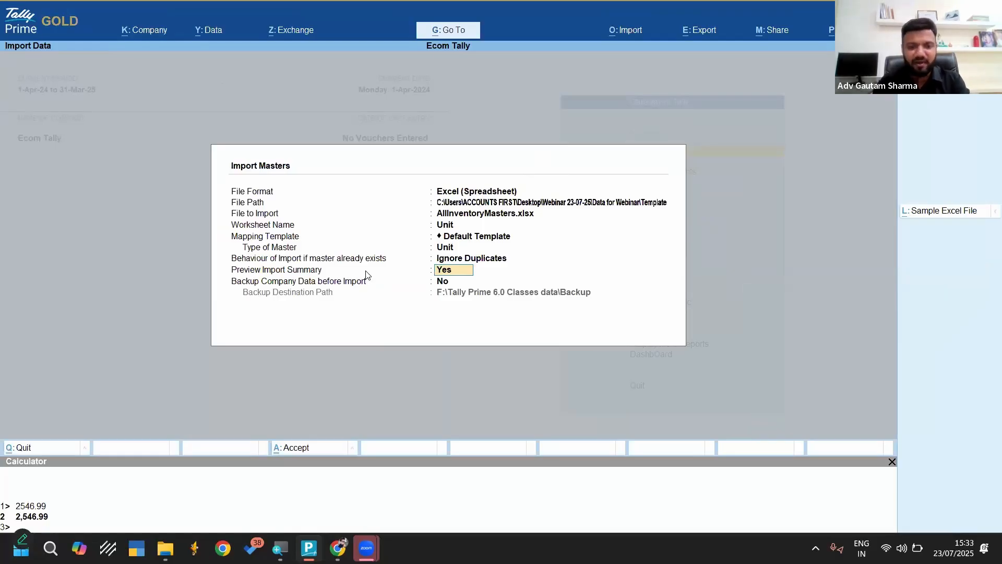
Keep the import summary preview enabled, proceed without a company data backup, and import the Unit master
{"action": "key", "text": "Return"}
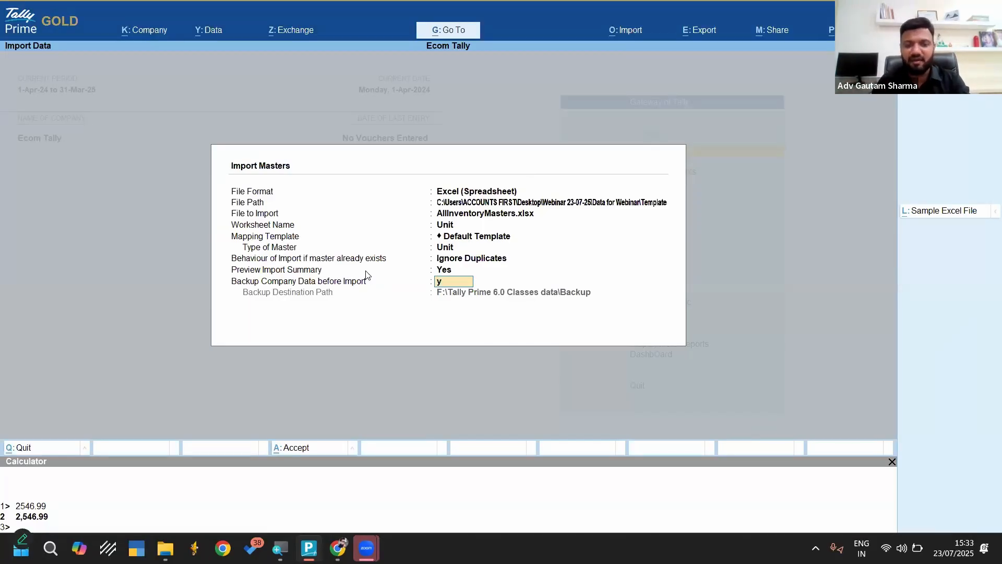
{"action": "key", "text": "Return"}
{"action": "key", "text": "Up"}
{"action": "key", "text": "Up"}
{"action": "key", "text": "Down"}
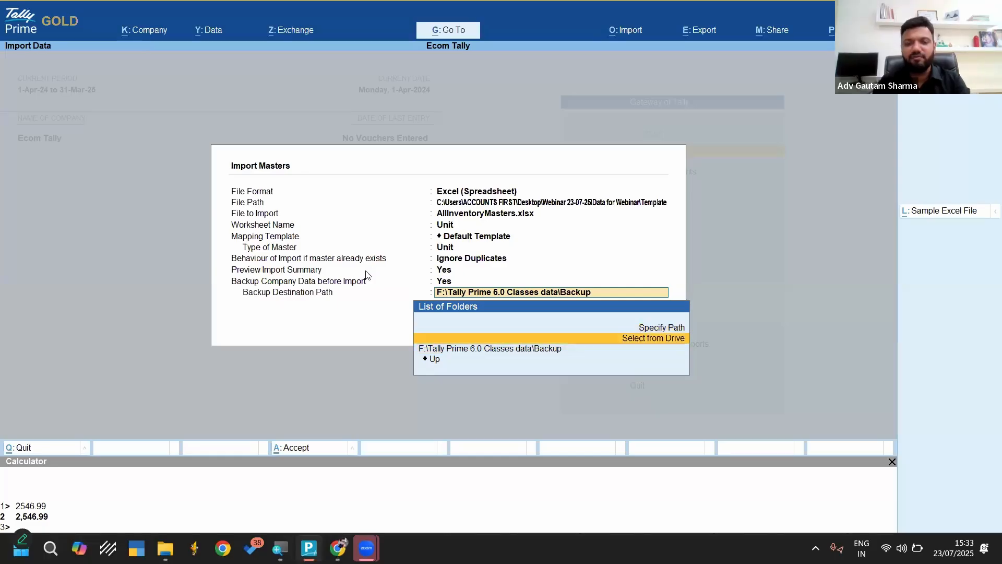
{"action": "key", "text": "BackSpace"}
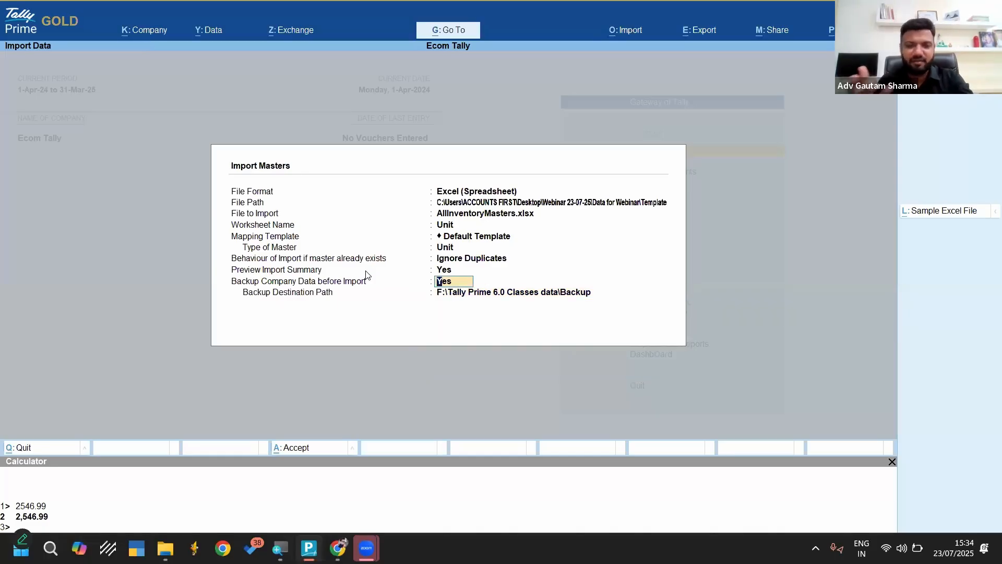
{"action": "key", "text": "Return"}
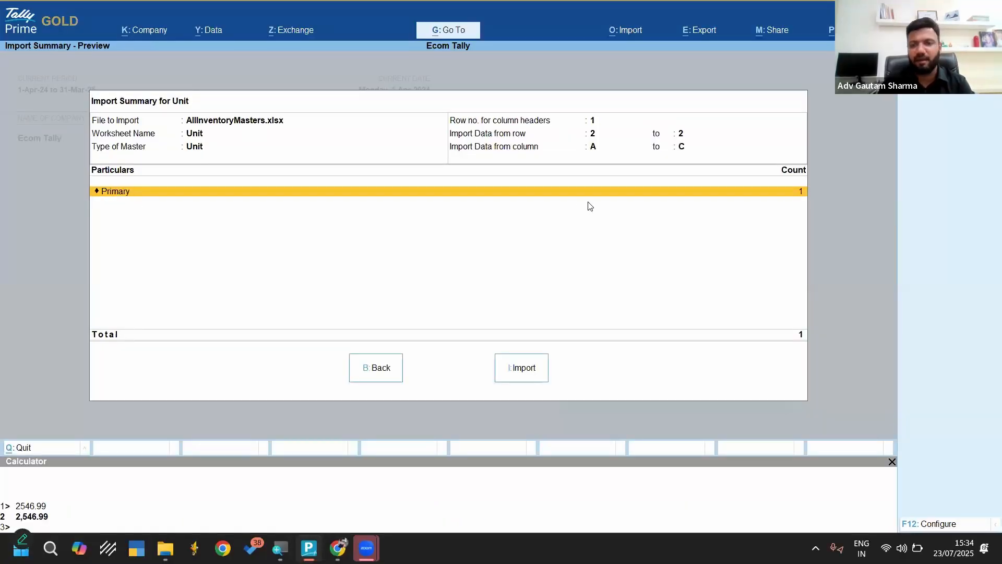
{"action": "left_click", "coordinate": [524, 370]}
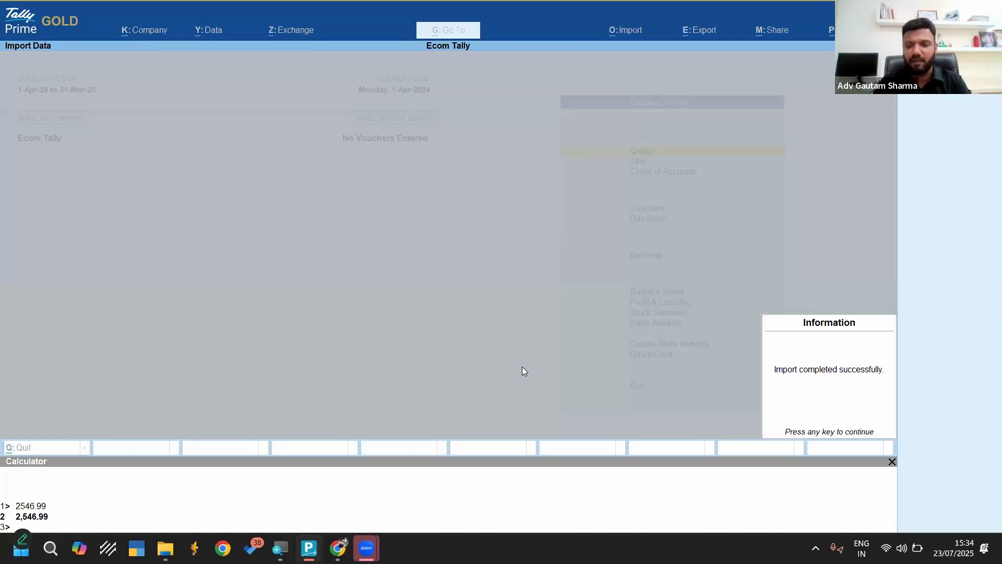
{"action": "left_click", "coordinate": [846, 376]}
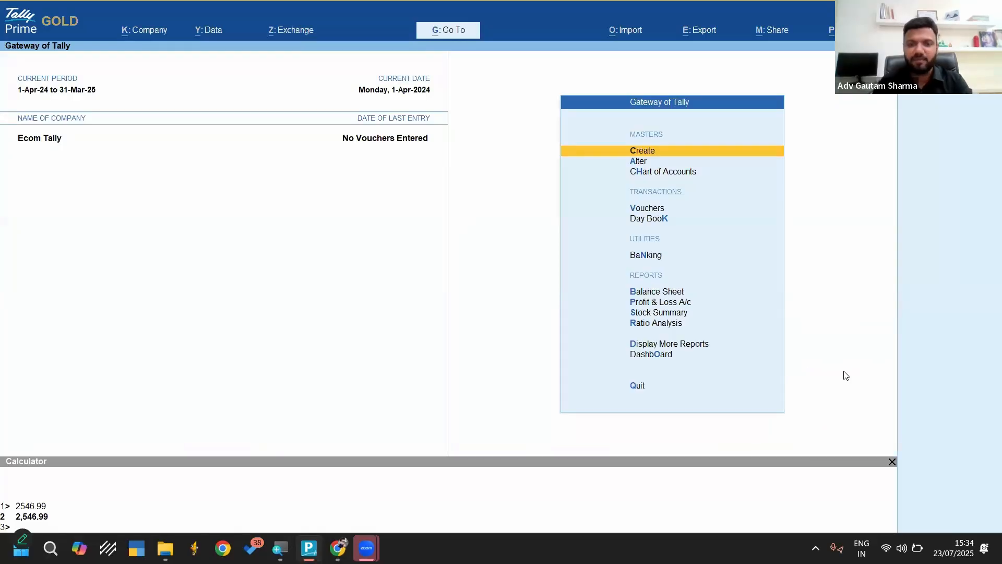
Open the imported Pcs unit master to check its symbol, formal name, UQC and decimal places, and return to the Gateway of Tally
{"action": "key", "text": "Down"}
{"action": "key", "text": "Return"}
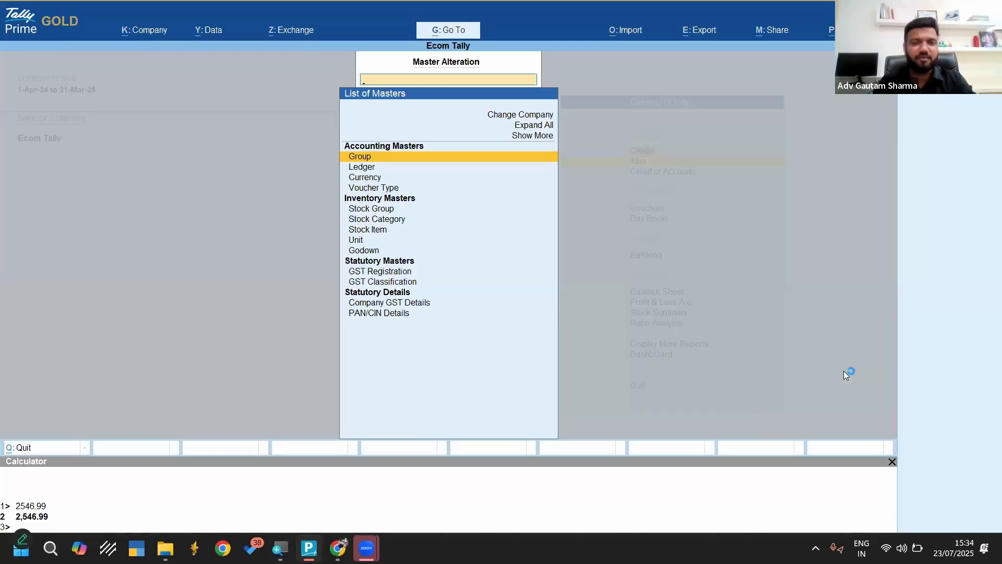
{"action": "key", "text": "Down"}
{"action": "key", "text": "Down"}
{"action": "key", "text": "Down"}
{"action": "key", "text": "Down"}
{"action": "key", "text": "Down"}
{"action": "key", "text": "Down"}
{"action": "key", "text": "Down"}
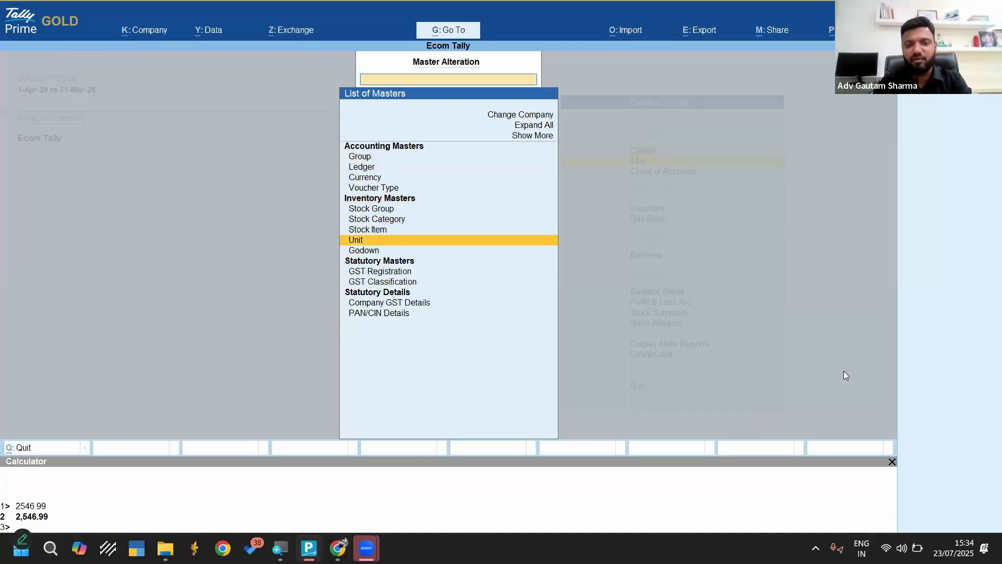
{"action": "key", "text": "Return"}
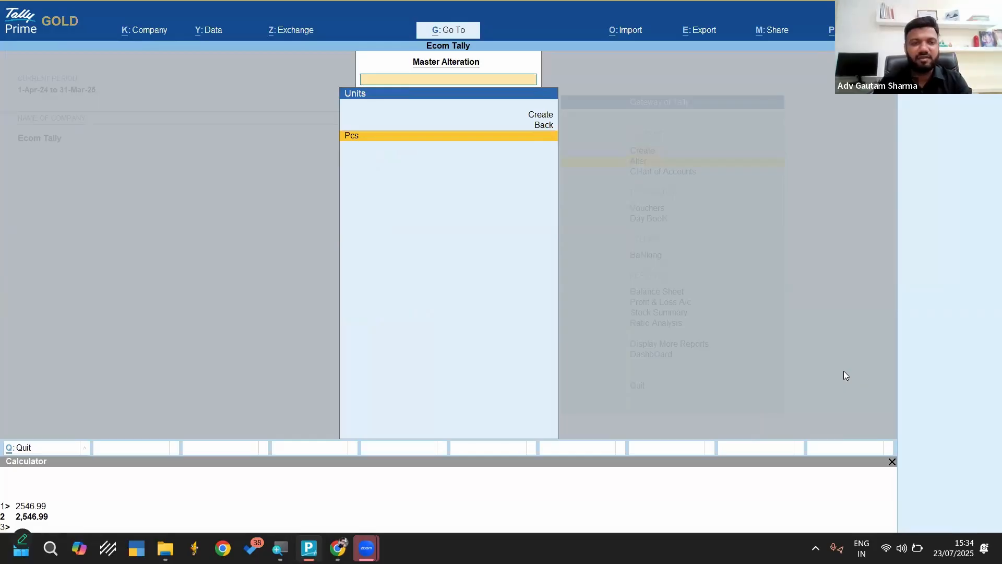
{"action": "key", "text": "Return"}
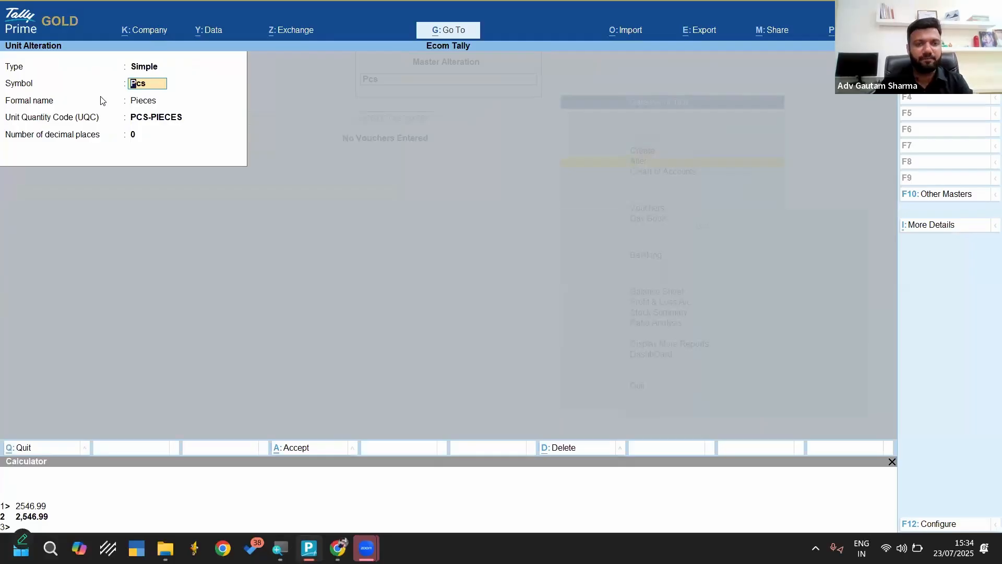
{"action": "key", "text": "Escape"}
{"action": "key", "text": "Escape"}
{"action": "key", "text": "Escape"}
{"action": "key", "text": "Escape"}
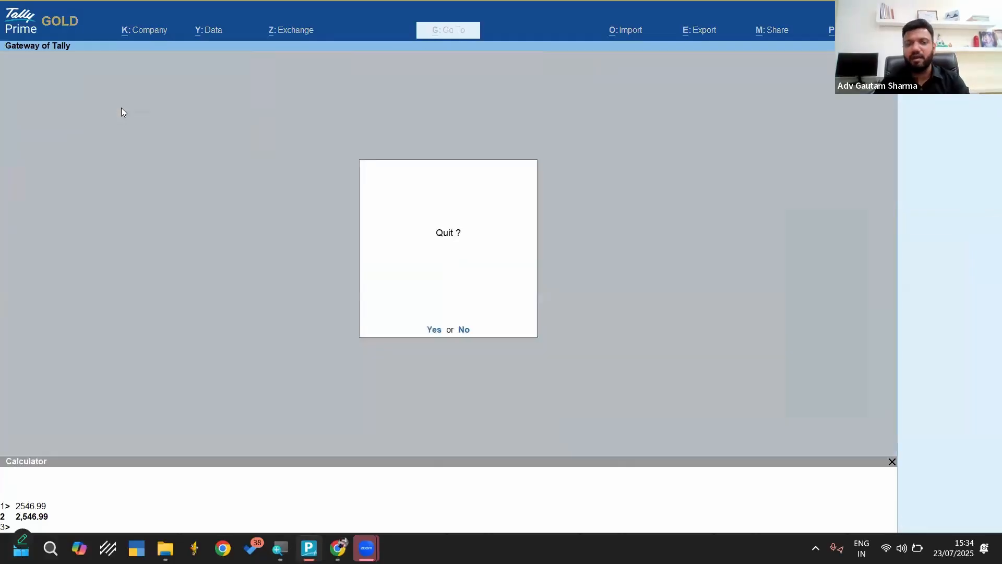
{"action": "key", "text": "n"}
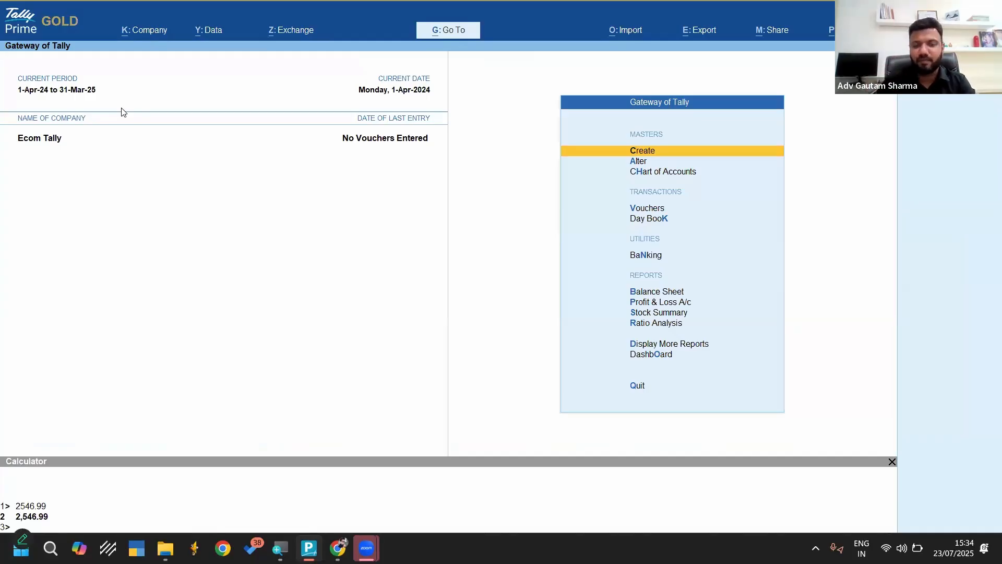
Start another Excel masters import from AllInventoryMasters.xlsx in the same Template folder and choose the Stock Item worksheet
{"action": "left_click", "coordinate": [619, 31]}
{"action": "key", "text": "Return"}
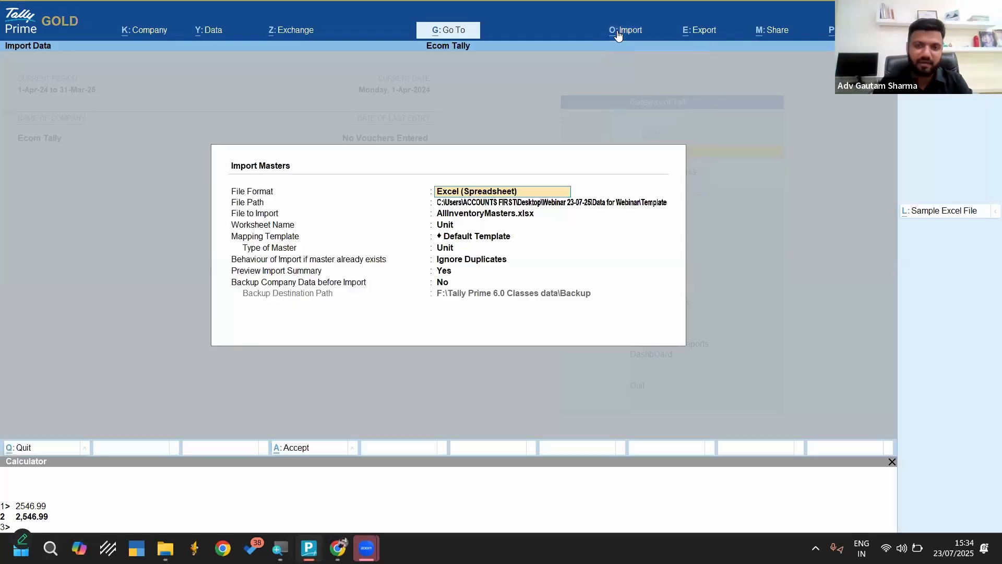
{"action": "key", "text": "Return"}
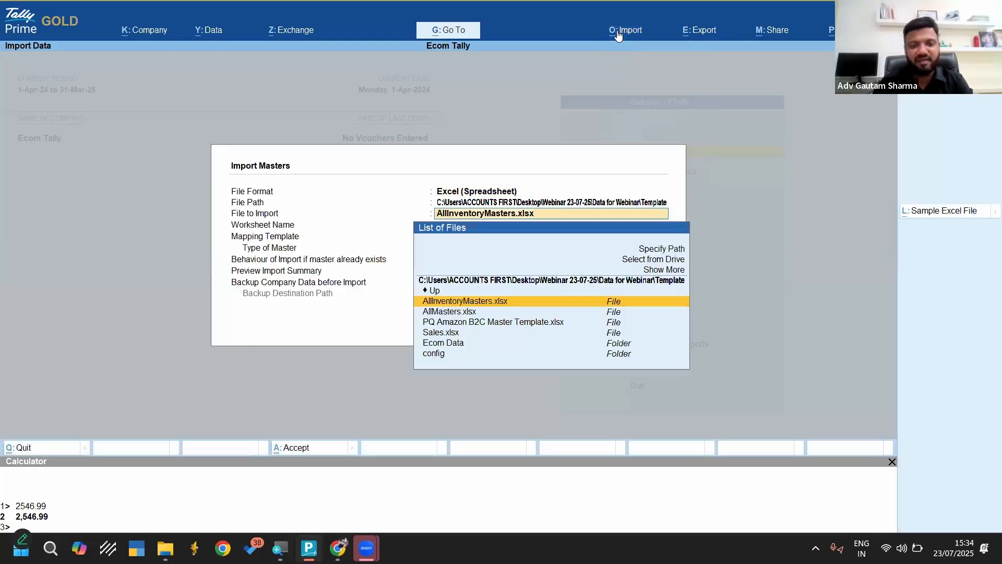
{"action": "key", "text": "Return"}
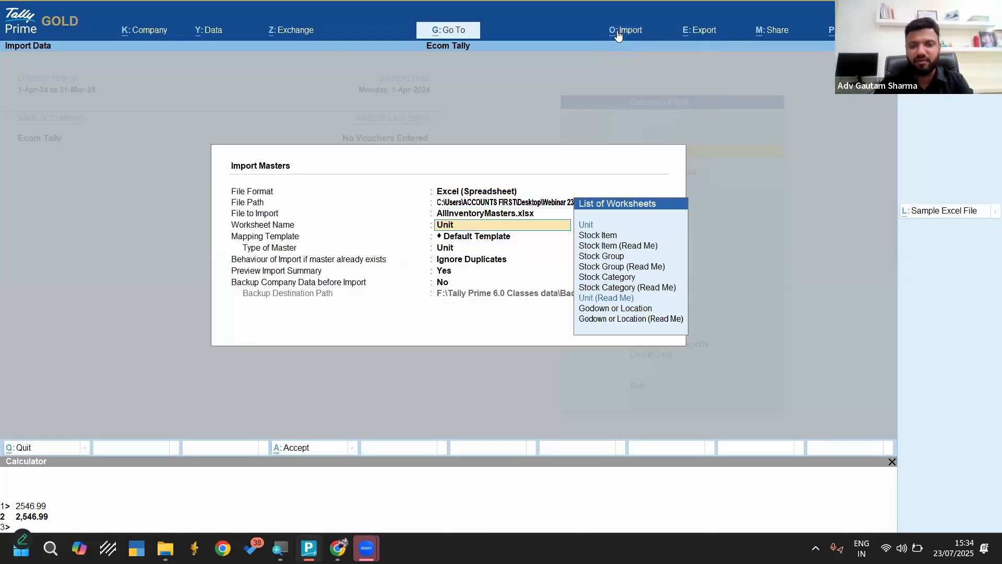
{"action": "key", "text": "Down"}
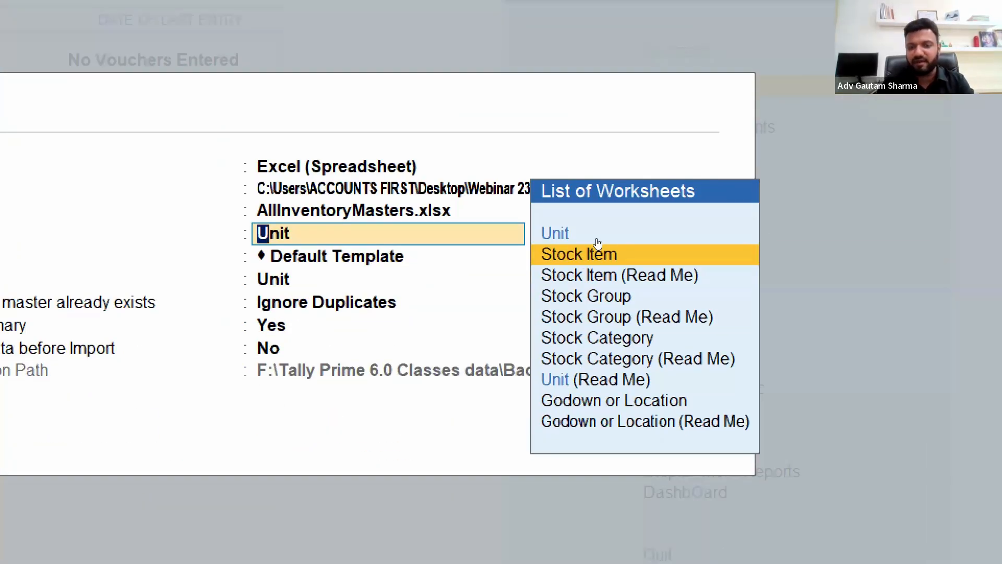
{"action": "key", "text": "Return"}
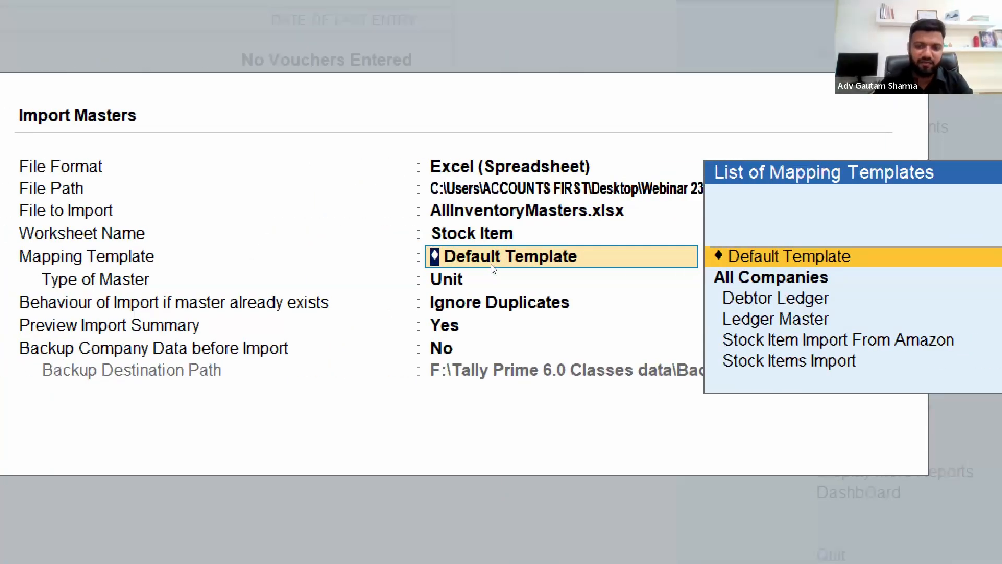
Keep the Default Template mapping, set the type of master to Stock Item, and keep Ignore Duplicates
{"action": "key", "text": "Return"}
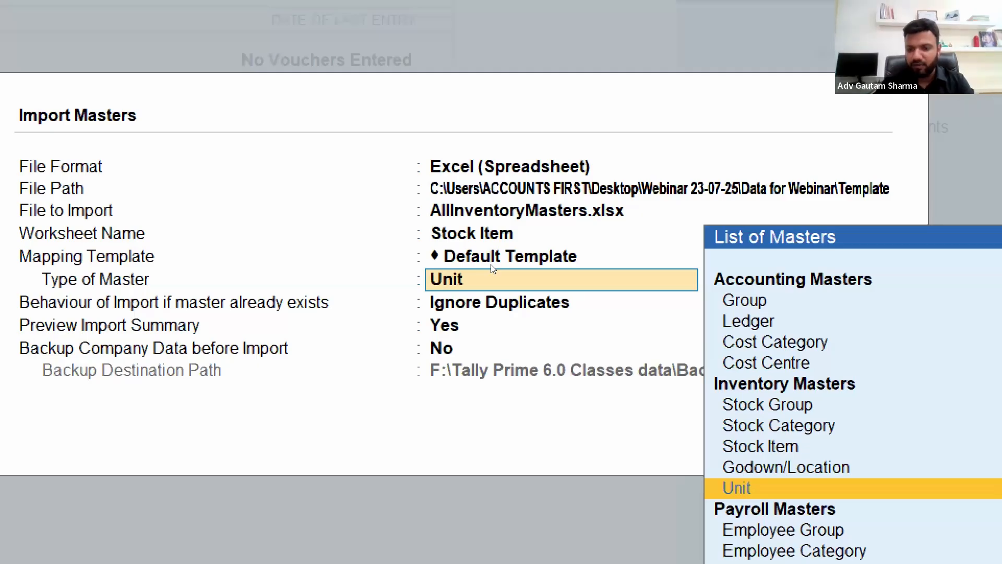
{"action": "key", "text": "Up"}
{"action": "key", "text": "Up"}
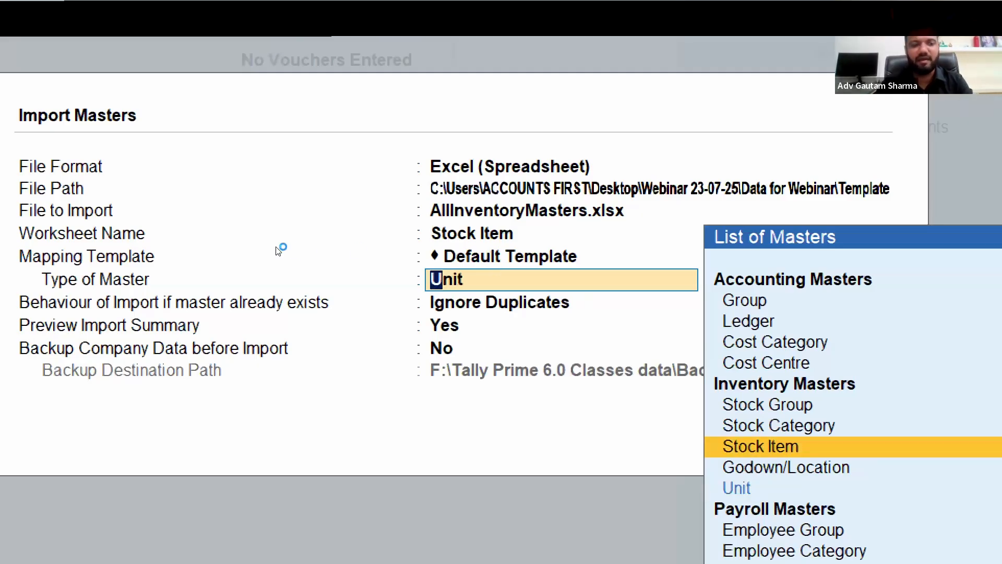
{"action": "key", "text": "Return"}
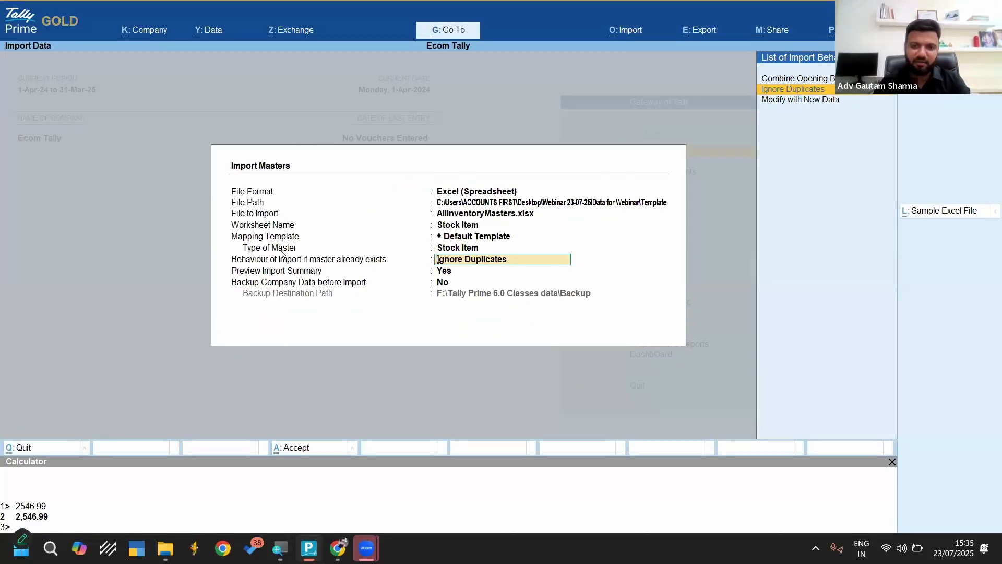
{"action": "key", "text": "Return"}
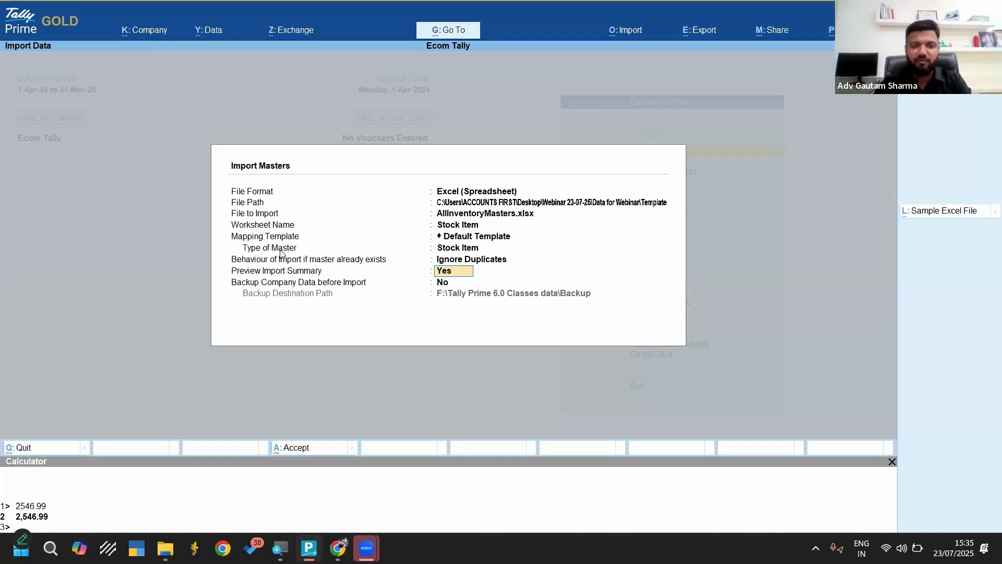
Keep the import summary preview on and the company data backup off, and import the stock item masters
{"action": "key", "text": "Return"}
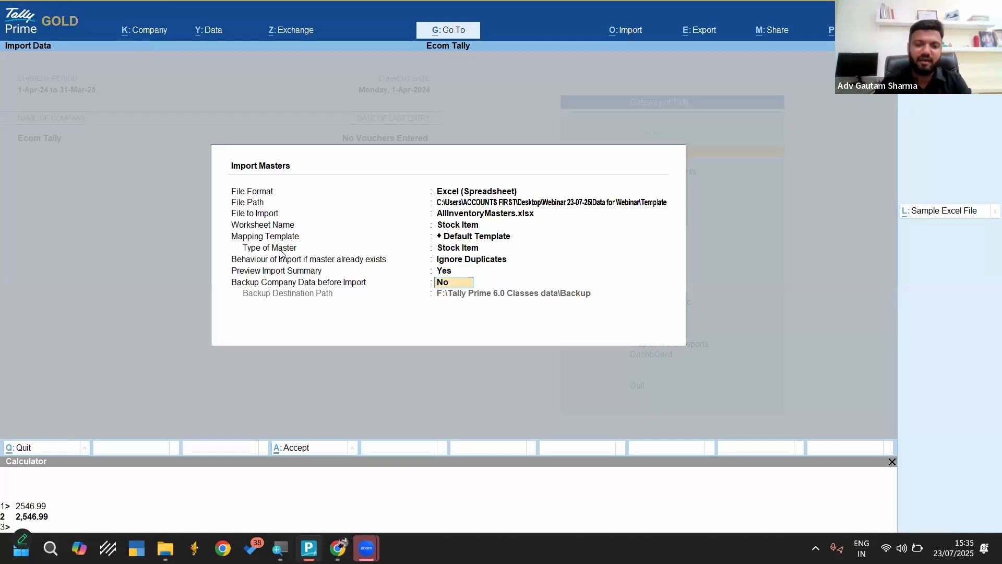
{"action": "key", "text": "Return"}
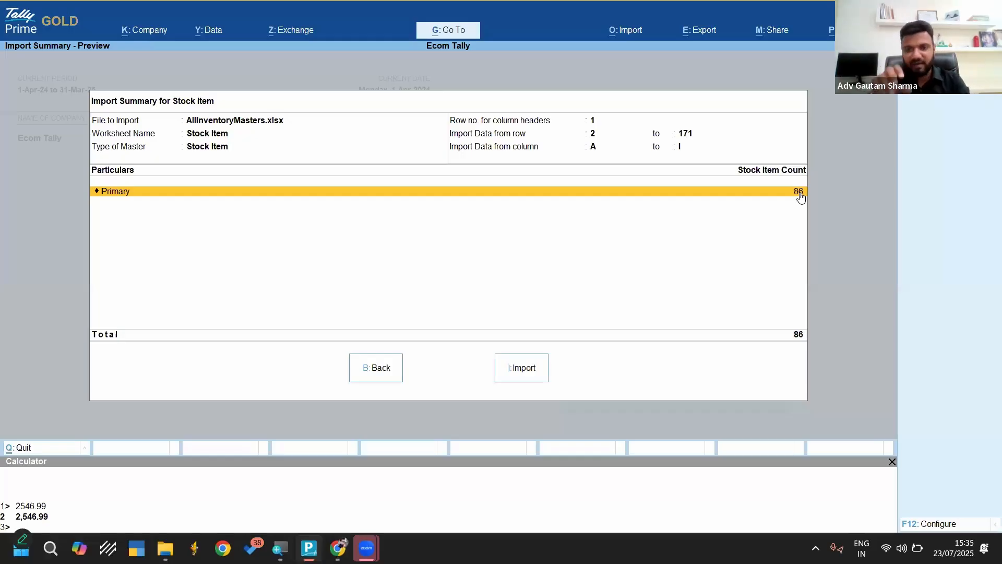
{"action": "left_click", "coordinate": [520, 368]}
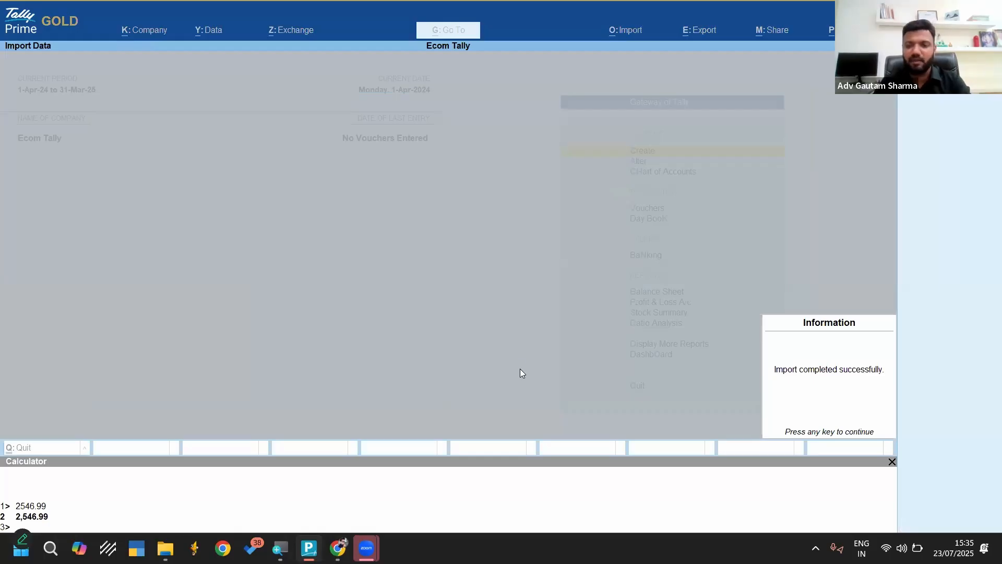
{"action": "key", "text": "Return"}
Open the imported apple macbook pro stock item for alteration to check its unit, HSN/SAC and GST rate details
{"action": "key", "text": "Down"}
{"action": "key", "text": "Return"}
{"action": "key", "text": "Down"}
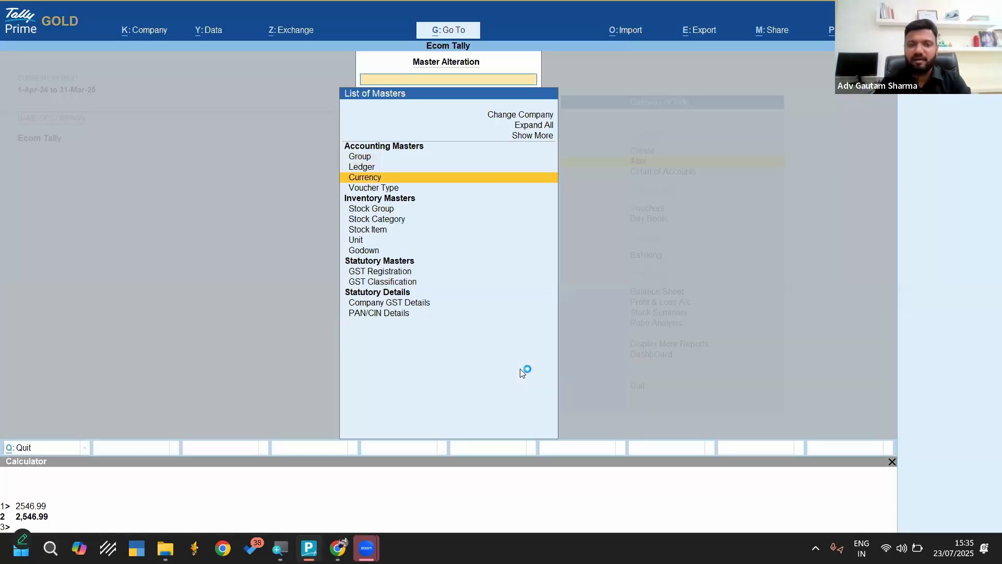
{"action": "key", "text": "Down"}
{"action": "key", "text": "Down"}
{"action": "key", "text": "Down"}
{"action": "key", "text": "Down"}
{"action": "key", "text": "Return"}
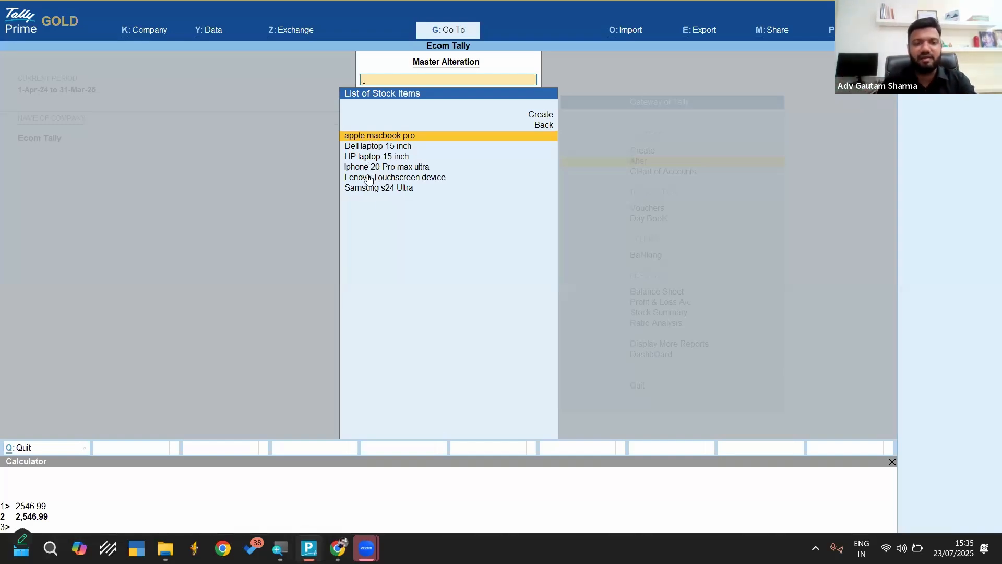
{"action": "key", "text": "Return"}
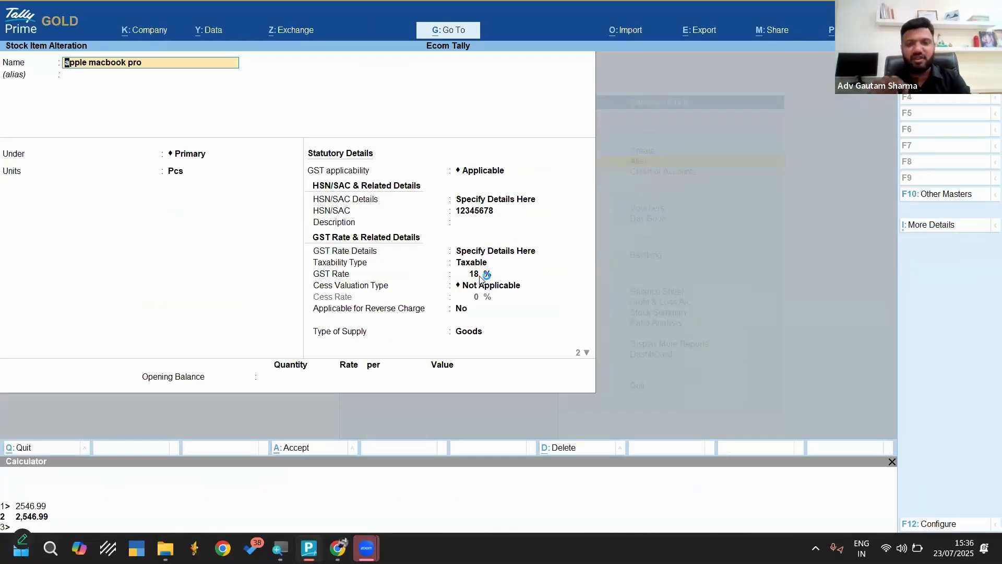
Quit the stock item alteration without changes and return to the Gateway of Tally
{"action": "key", "text": "Escape"}
{"action": "key", "text": "Escape"}
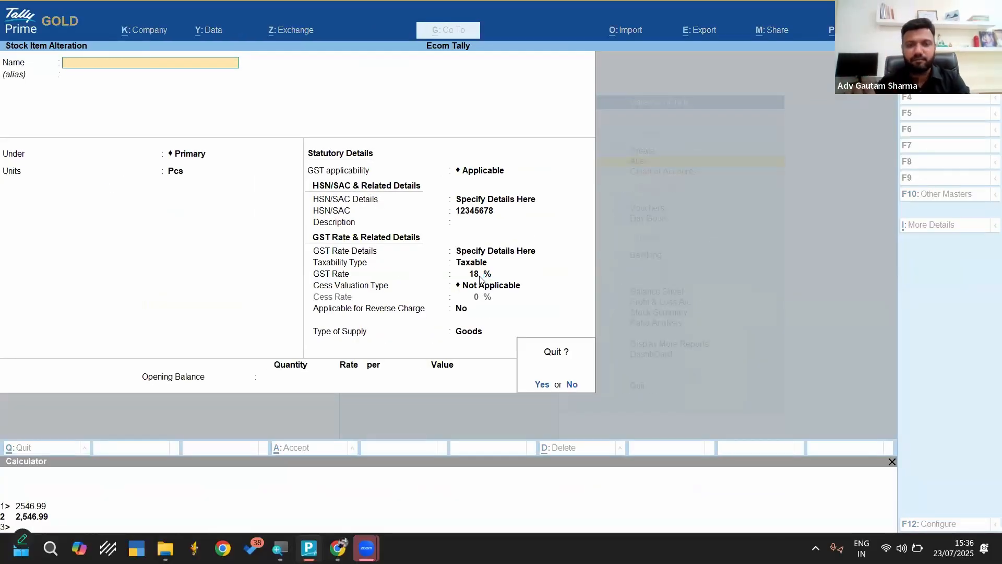
{"action": "key", "text": "Return"}
{"action": "key", "text": "Escape"}
{"action": "key", "text": "Escape"}
{"action": "key", "text": "Escape"}
{"action": "key", "text": "Escape"}
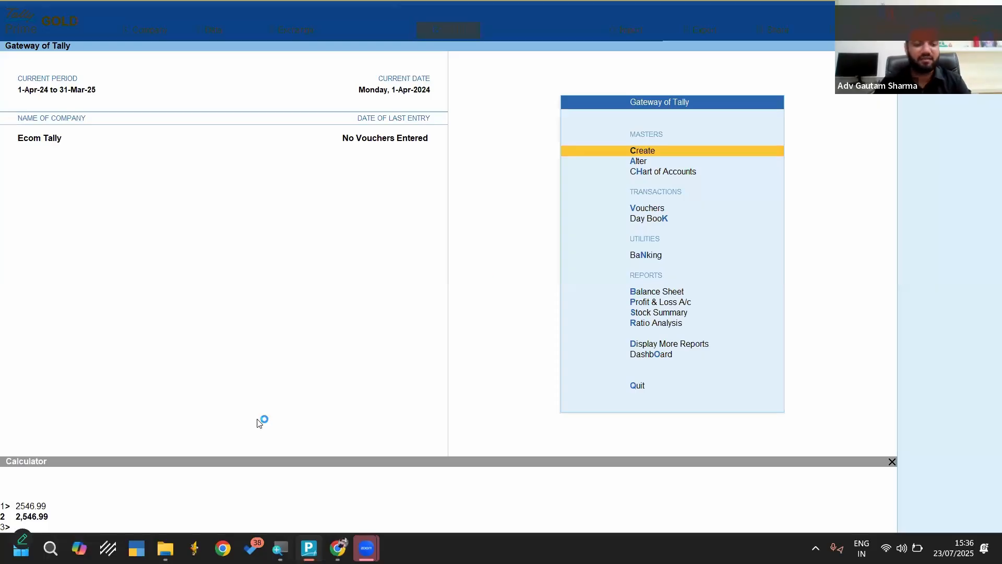
{"action": "left_click", "coordinate": [165, 548]}
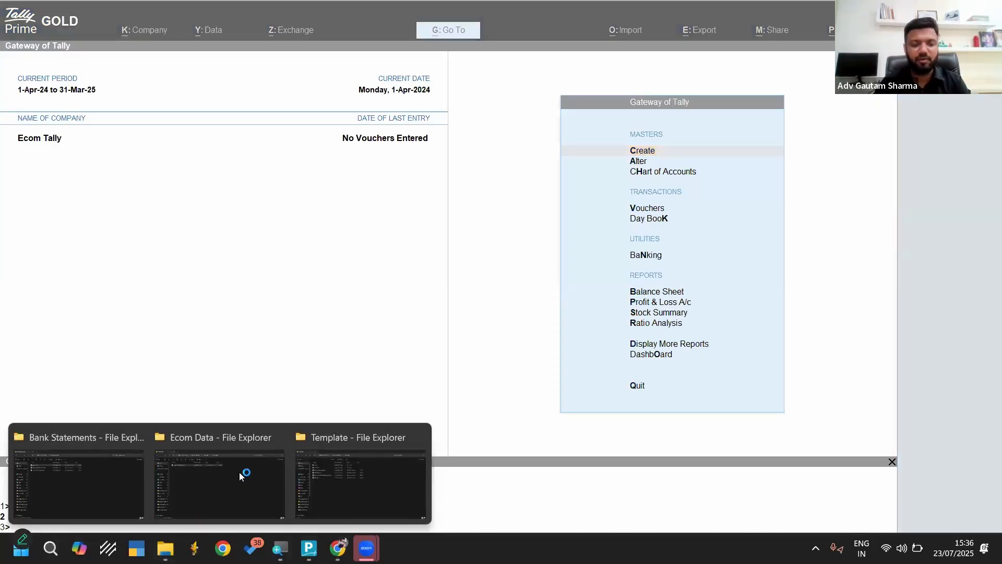
{"action": "left_click", "coordinate": [335, 472]}
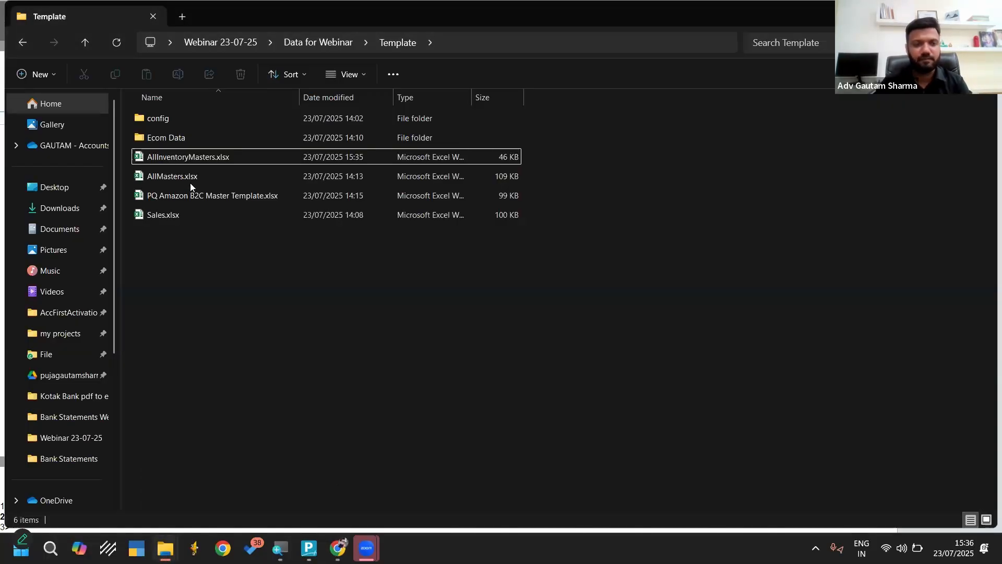
{"action": "left_click", "coordinate": [182, 216]}
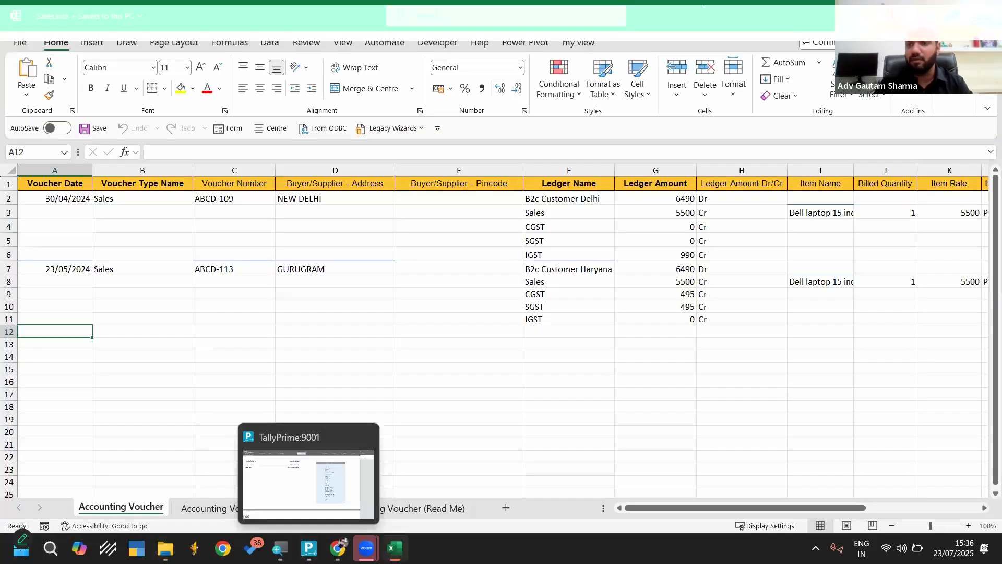
{"action": "key", "text": "alt+F4"}
{"action": "left_click", "coordinate": [309, 548]}
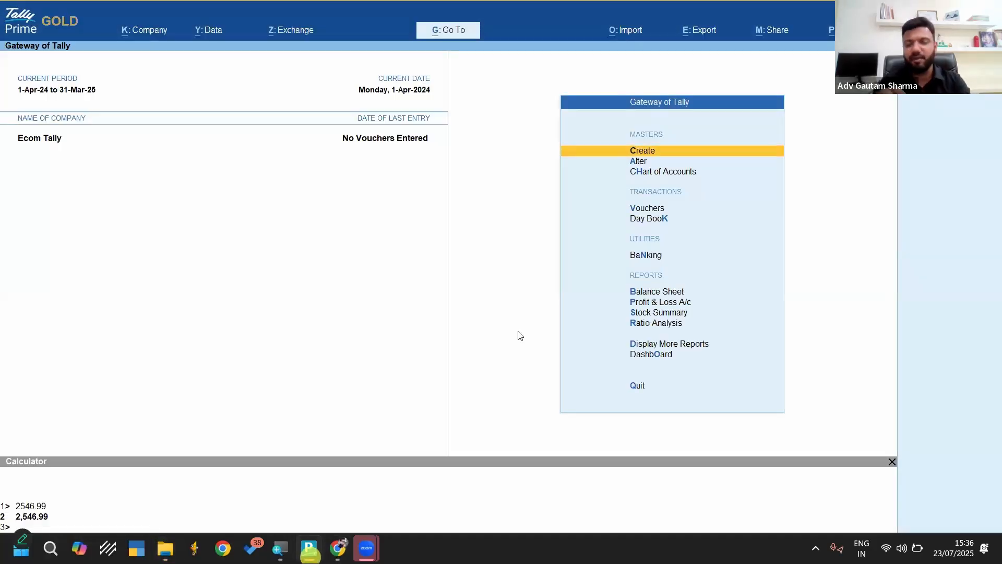
Start a transactions import and open the configuration for exporting its sample Excel file
{"action": "key", "text": "alt+o"}
{"action": "key", "text": "Down"}
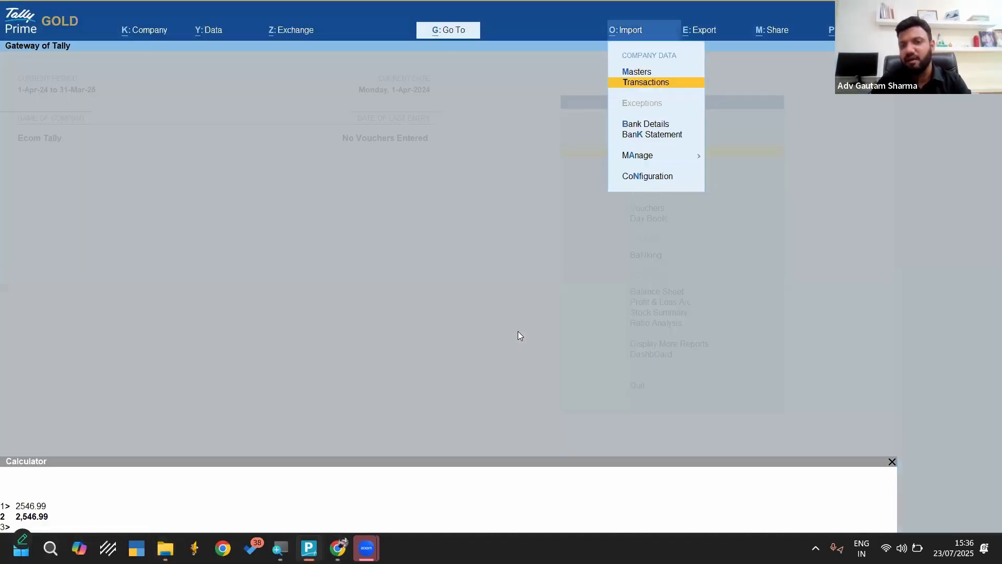
{"action": "key", "text": "Return"}
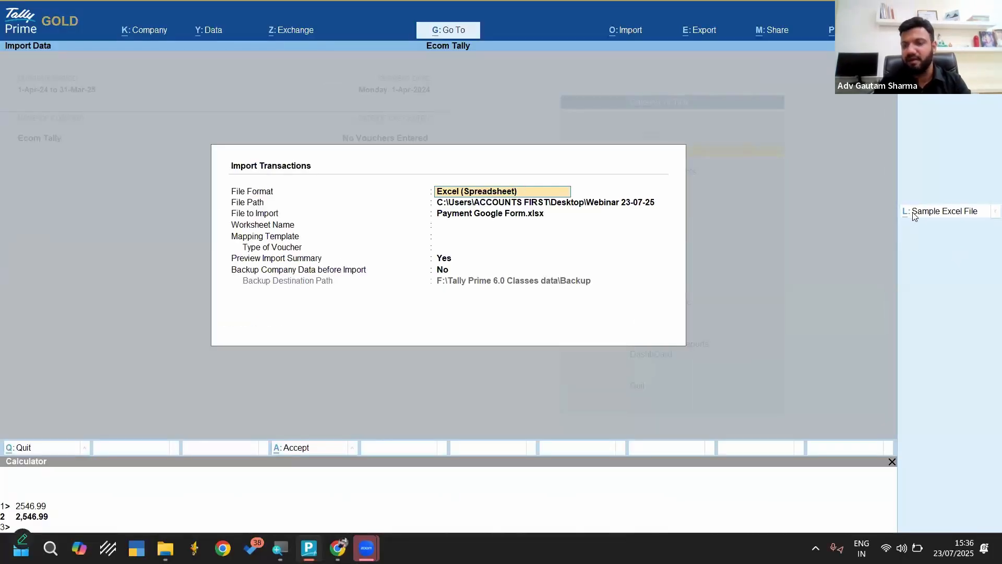
{"action": "left_click", "coordinate": [914, 212]}
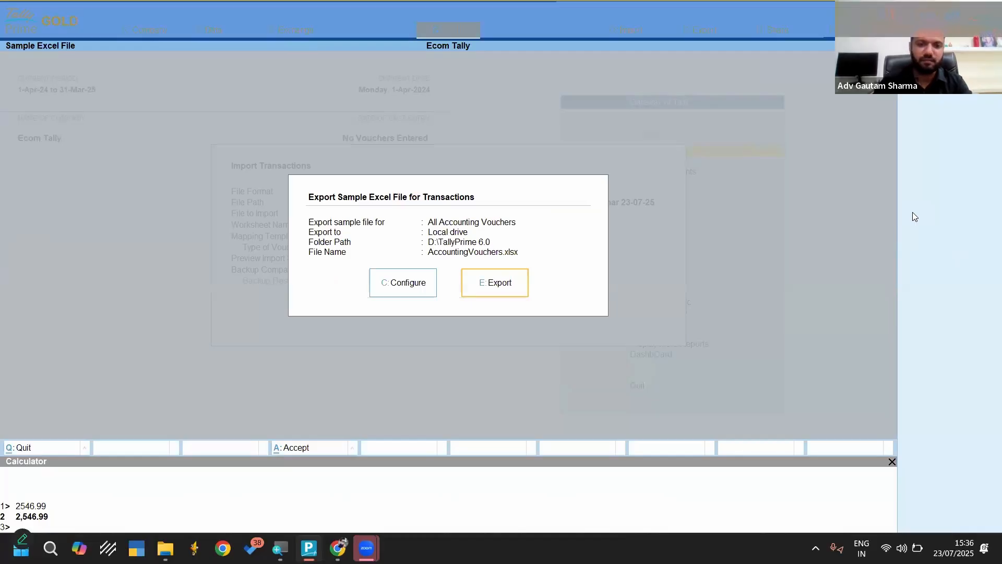
{"action": "key", "text": "Left"}
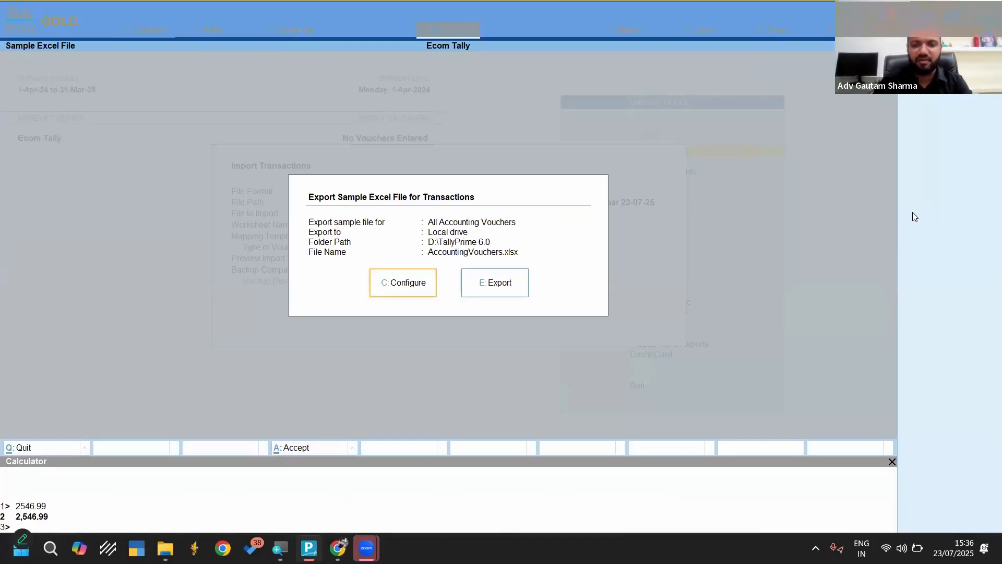
{"action": "key", "text": "Return"}
{"action": "key", "text": "Return"}
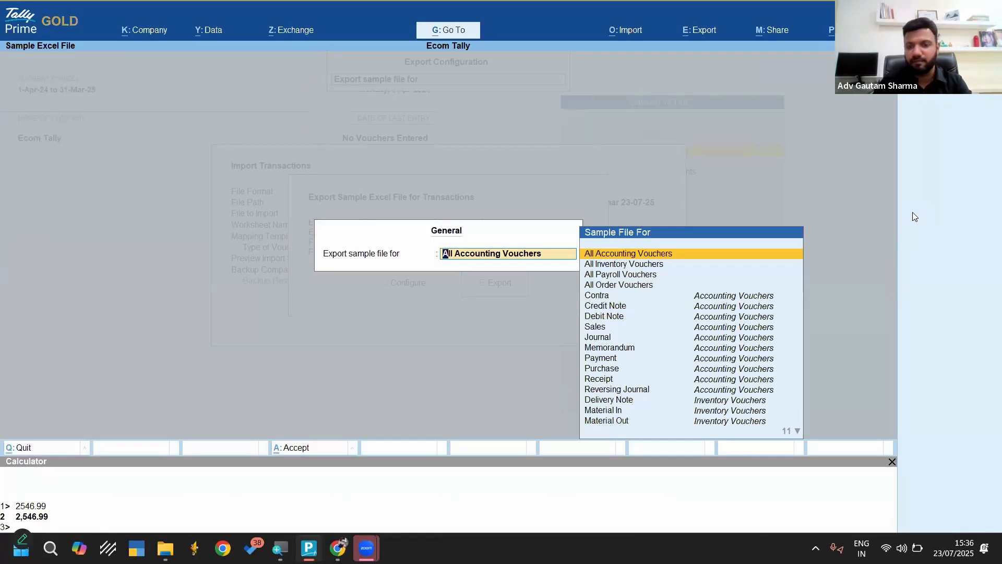
Look through the voucher types available for the sample file and keep All Accounting Vouchers
{"action": "key", "text": "Down"}
{"action": "key", "text": "Down"}
{"action": "key", "text": "Down"}
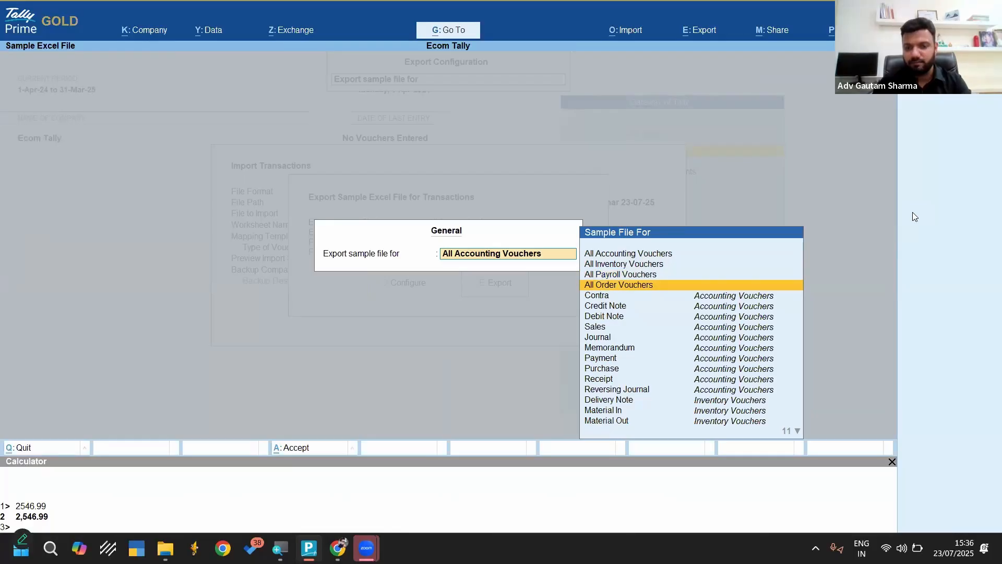
{"action": "key", "text": "Up"}
{"action": "key", "text": "Up"}
{"action": "key", "text": "Up"}
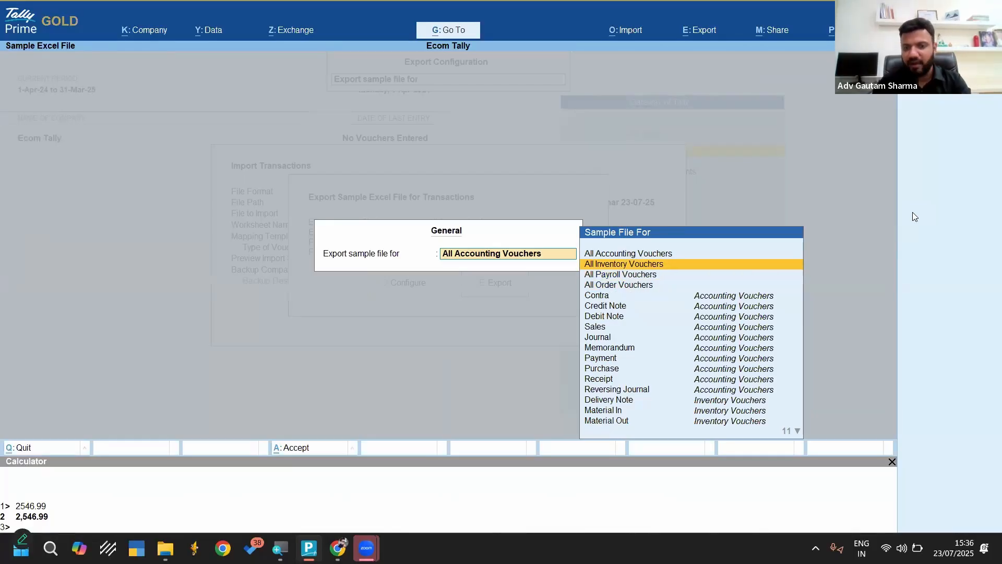
{"action": "key", "text": "Down"}
{"action": "key", "text": "Down"}
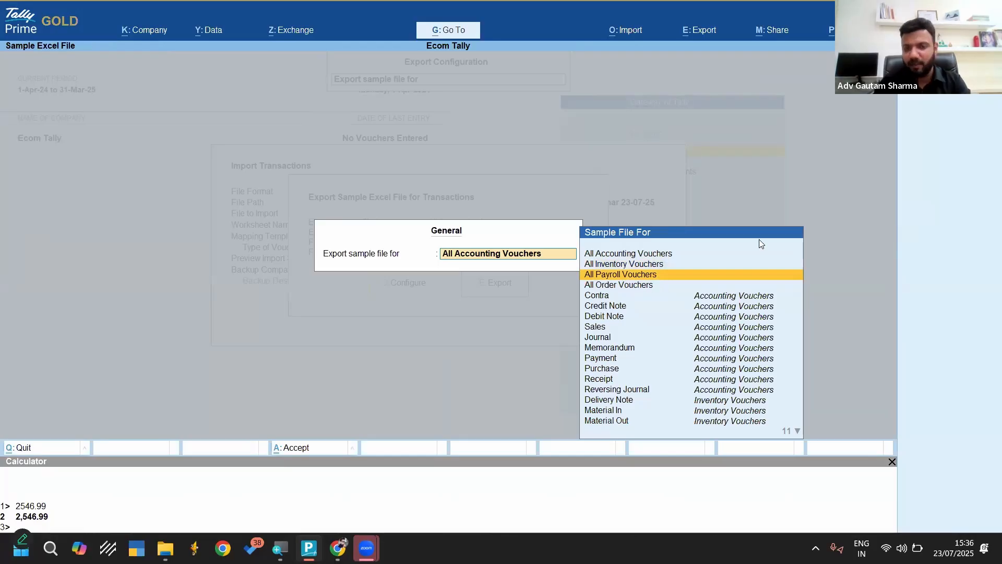
{"action": "key", "text": "Up"}
{"action": "key", "text": "Up"}
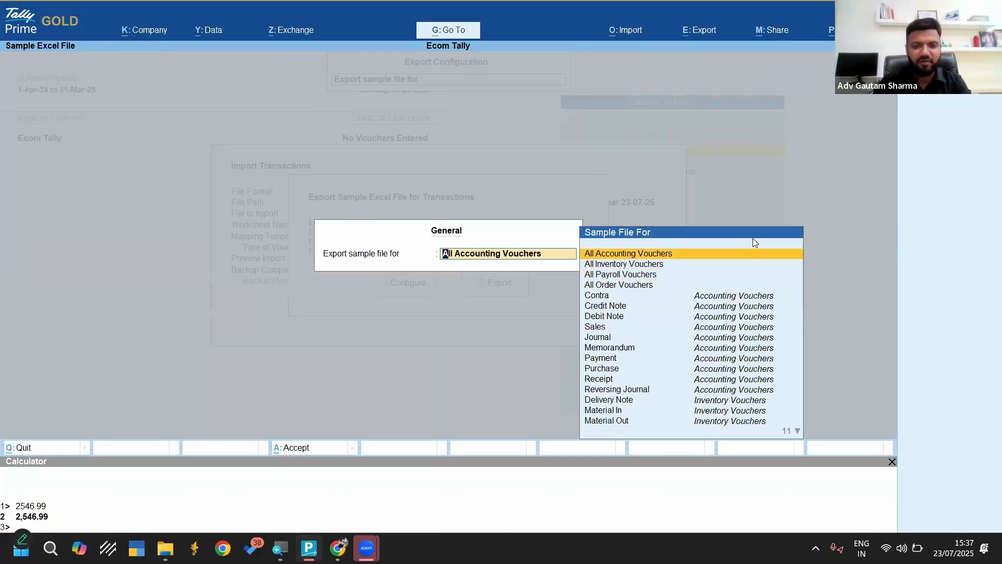
{"action": "key", "text": "Return"}
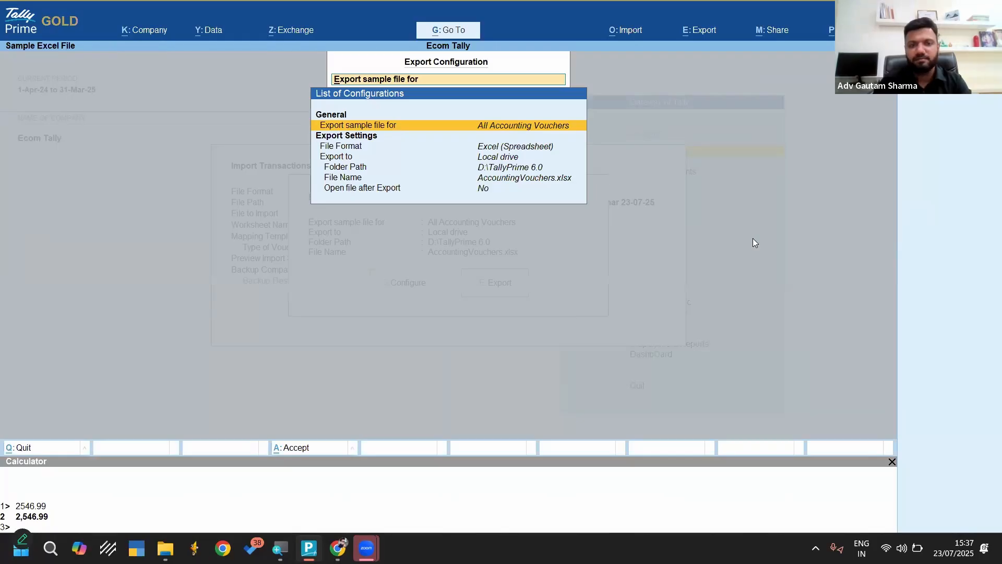
Set the export folder to the user's Desktop and export the sample file AccountingVouchers.xlsx
{"action": "key", "text": "Down"}
{"action": "key", "text": "Down"}
{"action": "key", "text": "Down"}
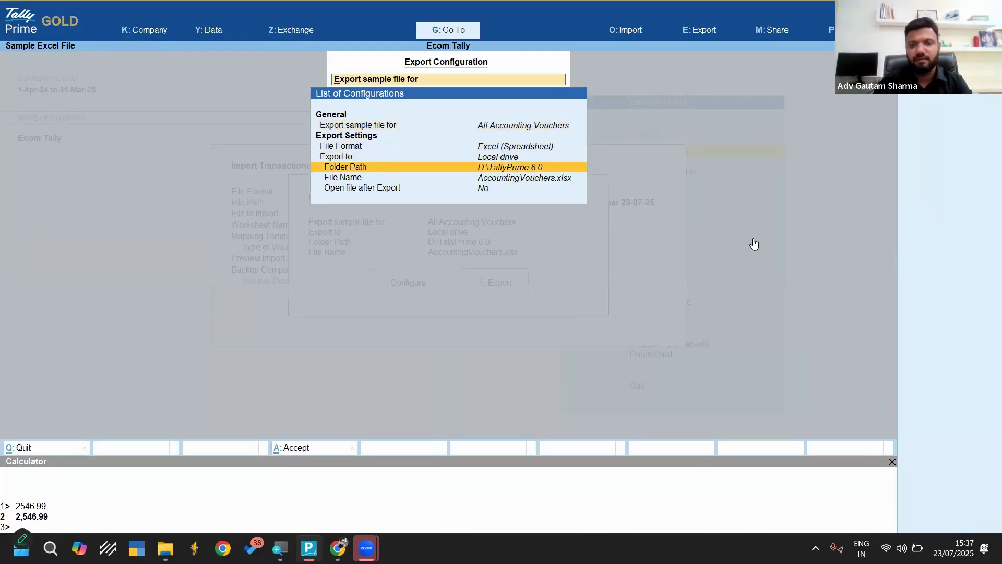
{"action": "key", "text": "Return"}
{"action": "key", "text": "Return"}
{"action": "key", "text": "Return"}
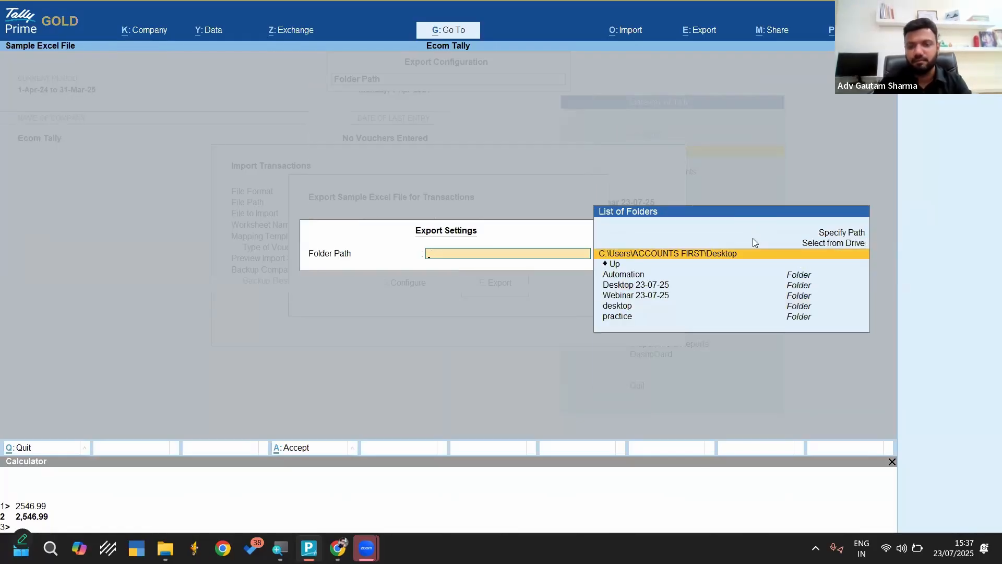
{"action": "key", "text": "Return"}
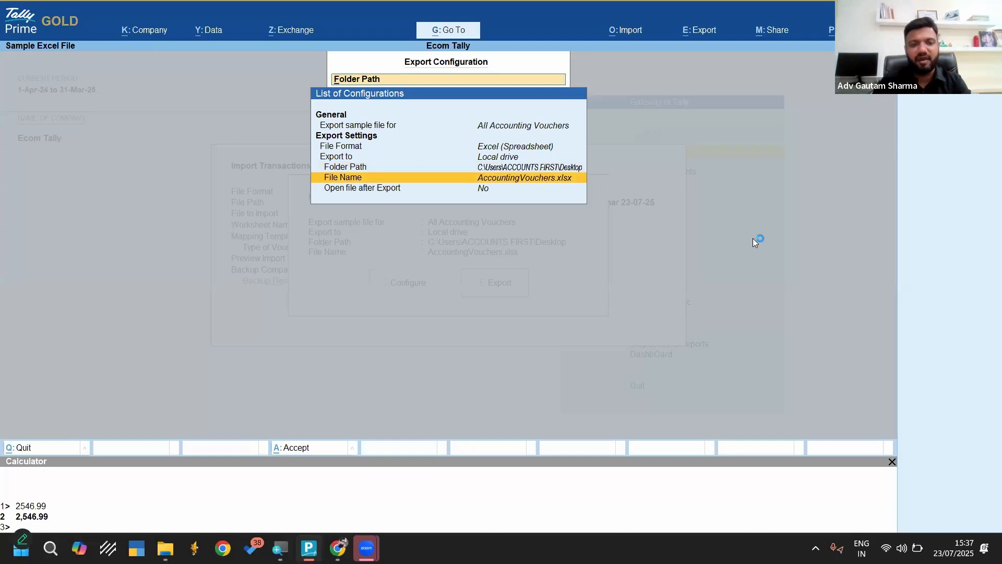
{"action": "key", "text": "Escape"}
{"action": "key", "text": "e"}
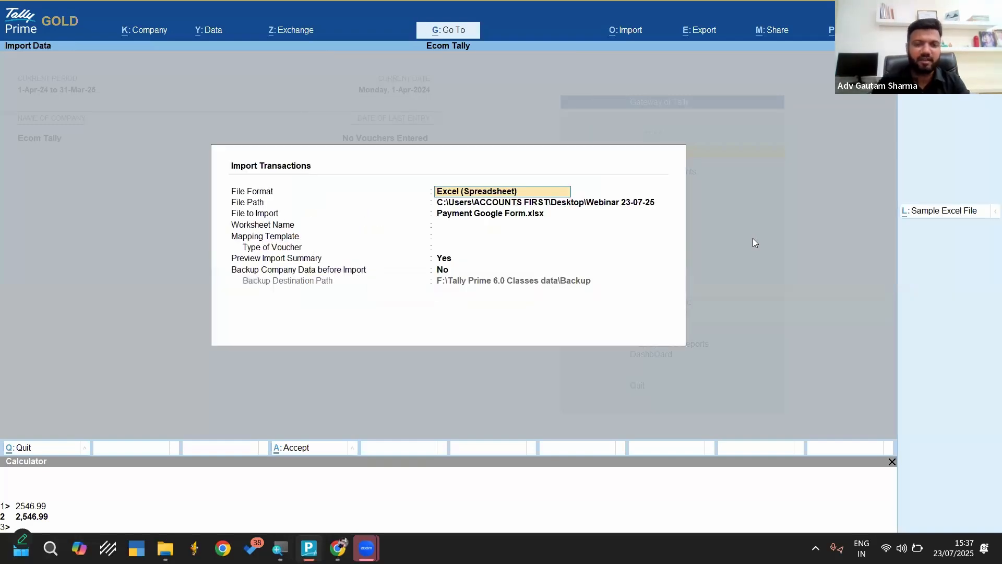
Leave the import form and open the exported AccountingVouchers.xlsx from the desktop in Excel
{"action": "key", "text": "space"}
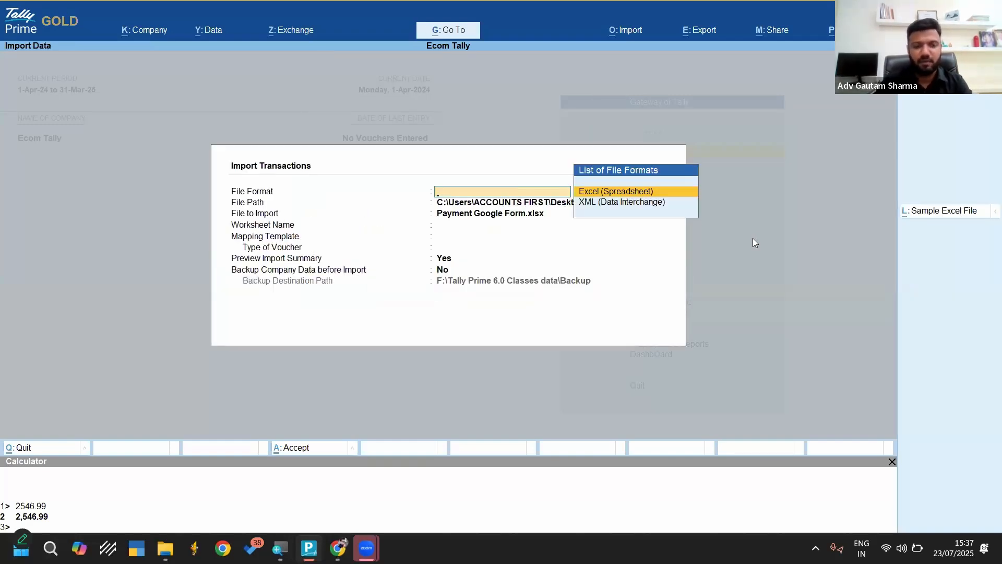
{"action": "key", "text": "super+d"}
{"action": "left_click", "coordinate": [124, 170]}
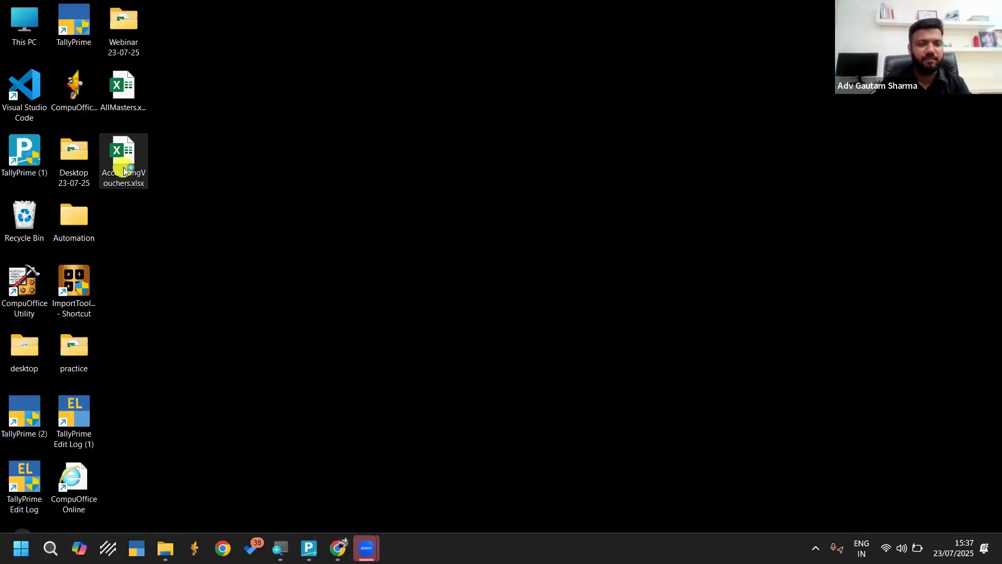
{"action": "double_click", "coordinate": [124, 168]}
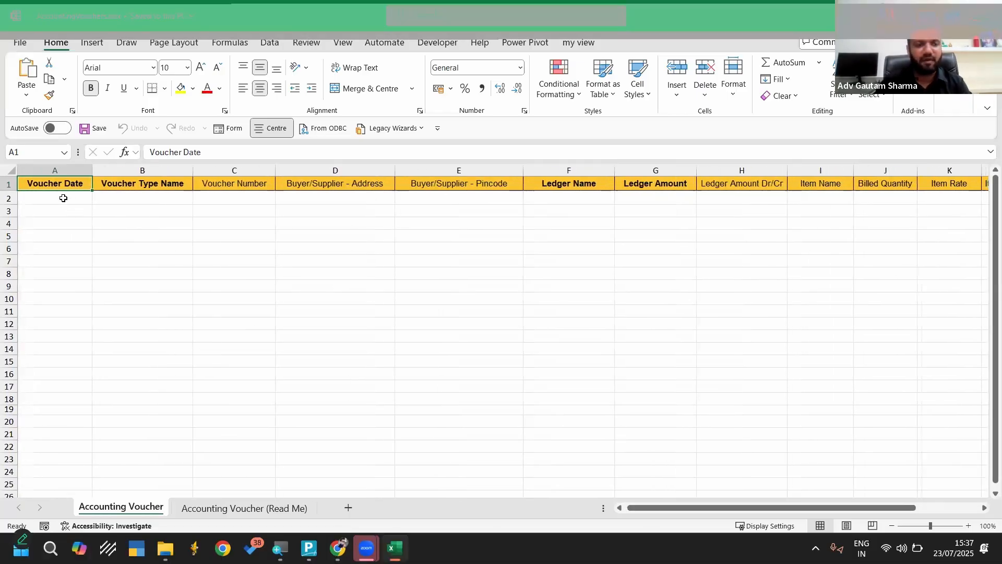
Examine the Read Me field list and the Accounting Voucher column headers, and close the sample workbook
{"action": "left_click", "coordinate": [231, 509]}
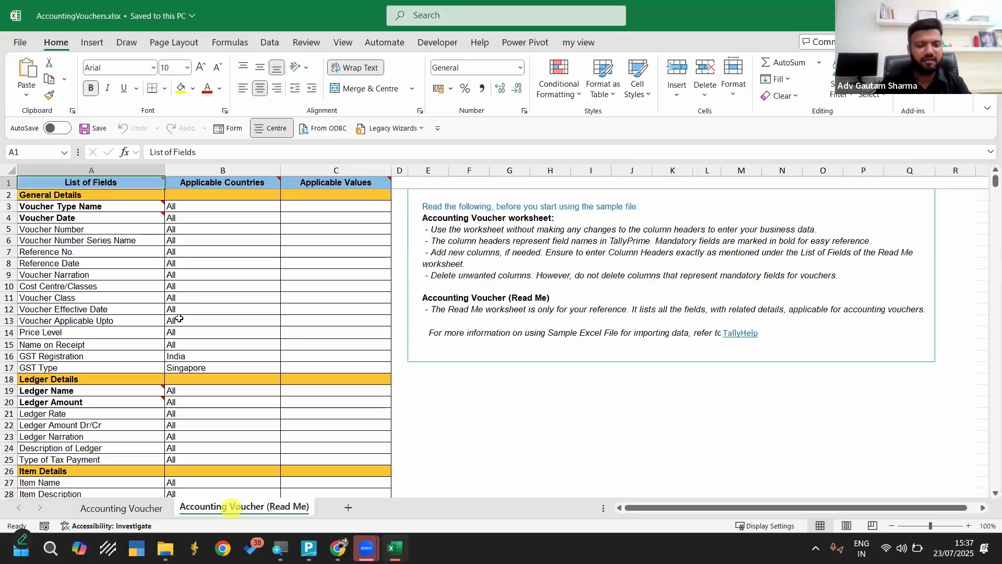
{"action": "scroll", "coordinate": [179, 319], "scroll_direction": "down", "scroll_amount": 12}
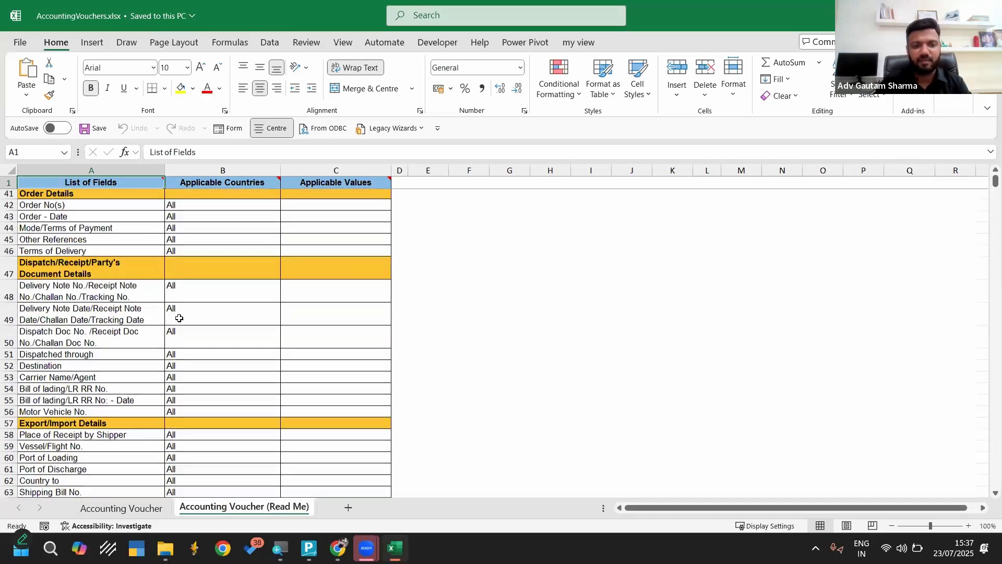
{"action": "scroll", "coordinate": [179, 318], "scroll_direction": "up", "scroll_amount": 13}
{"action": "left_click", "coordinate": [113, 509]}
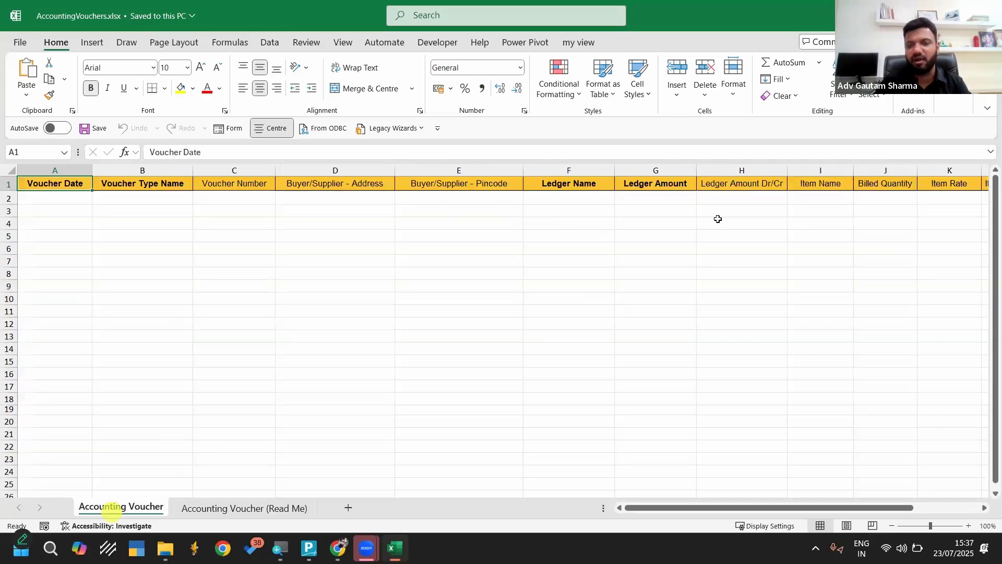
{"action": "scroll", "coordinate": [718, 219], "scroll_direction": "right", "scroll_amount": 5}
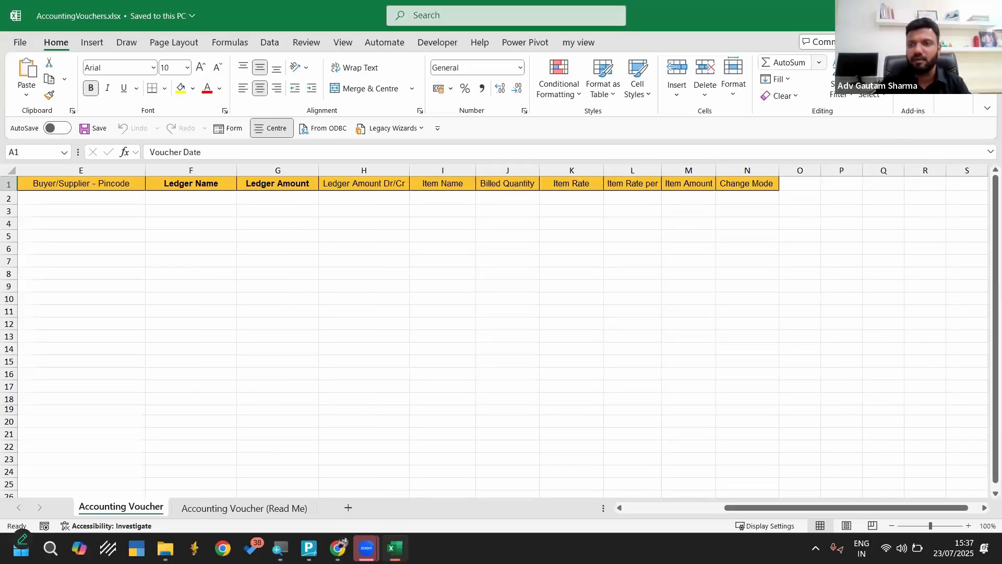
{"action": "key", "text": "alt+F4"}
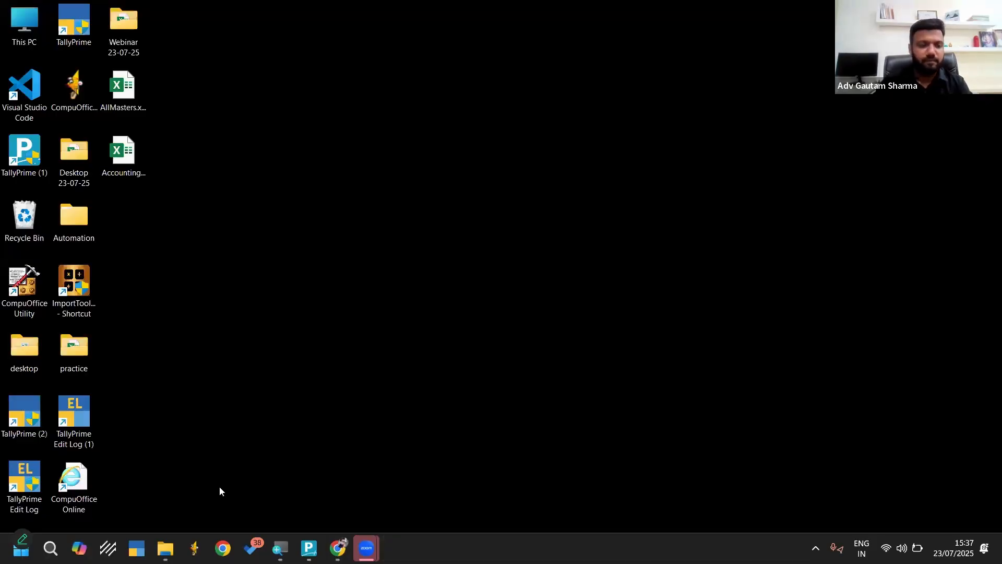
Open the prepared Sales.xlsx workbook from the Template folder
{"action": "mouse_move", "coordinate": [165, 548]}
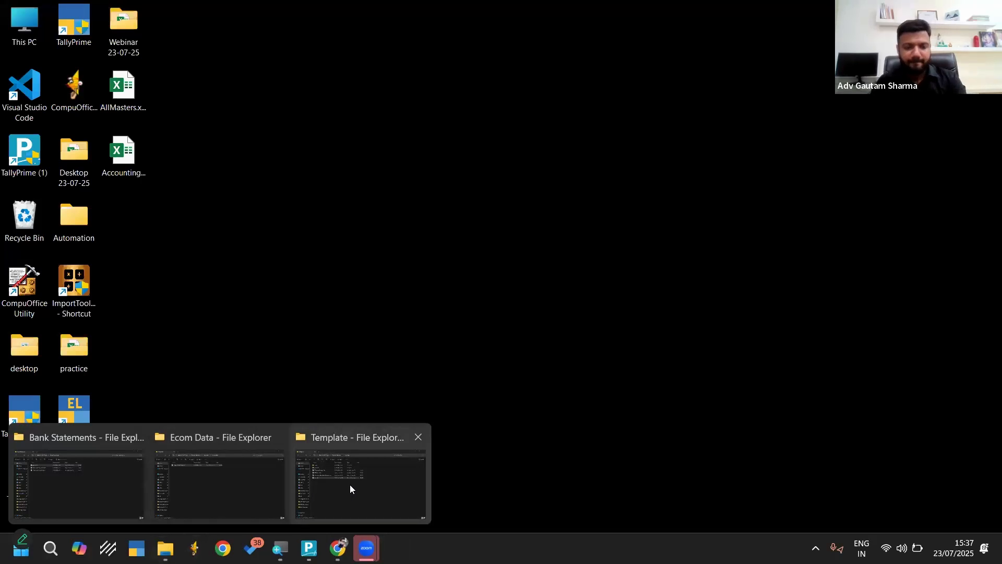
{"action": "left_click", "coordinate": [350, 484]}
{"action": "double_click", "coordinate": [166, 214]}
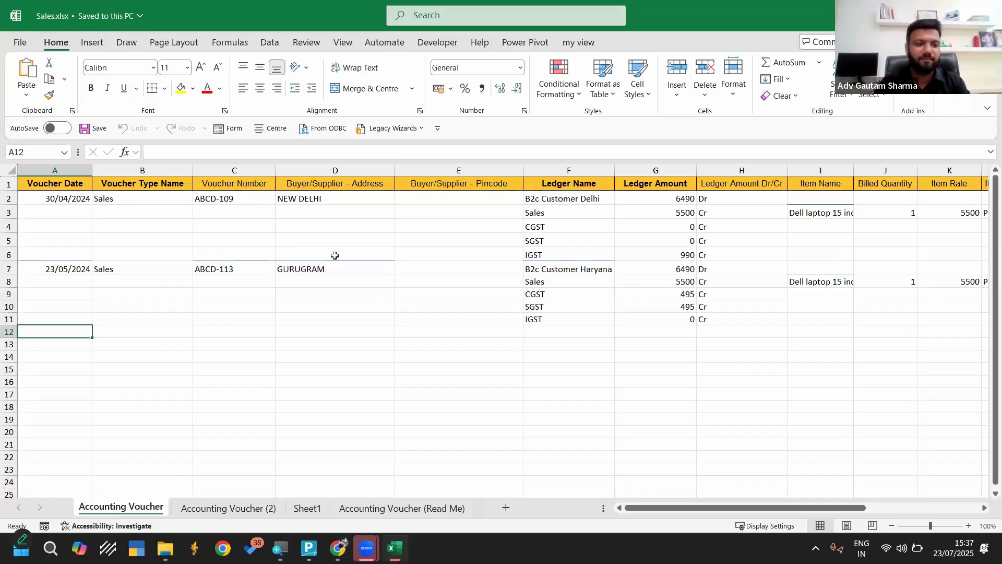
Review the voucher date, type, number, buyer address, pincode and ledger name columns of the Accounting Voucher sheet
{"action": "left_click_drag", "start_coordinate": [9, 198], "coordinate": [5, 306]}
{"action": "left_click", "coordinate": [202, 332]}
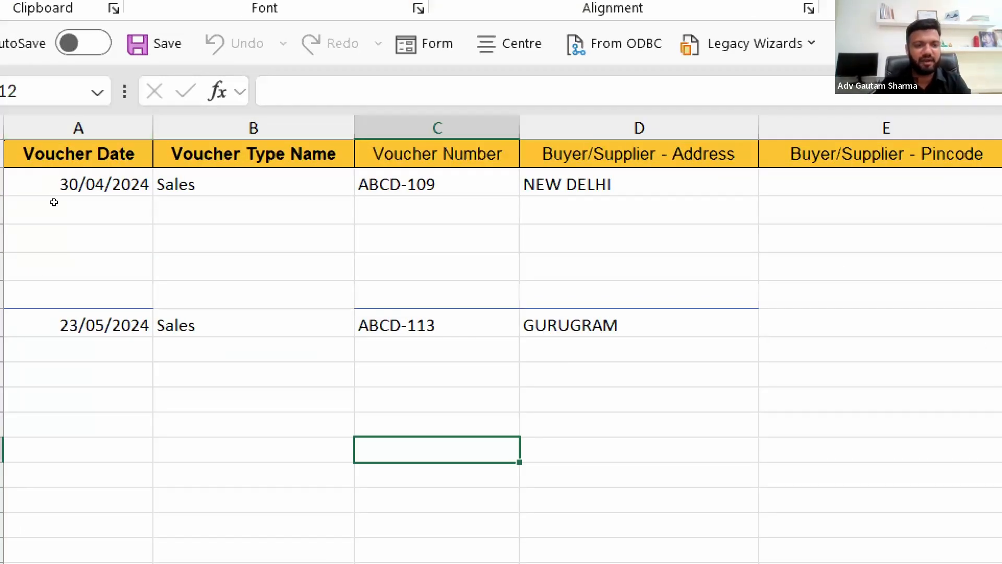
{"action": "left_click", "coordinate": [74, 188]}
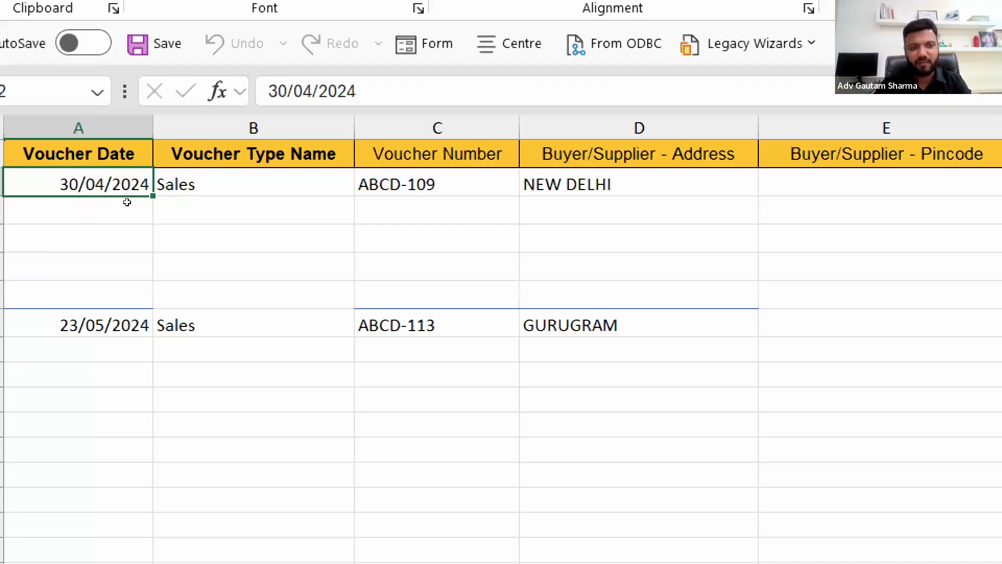
{"action": "left_click", "coordinate": [224, 192]}
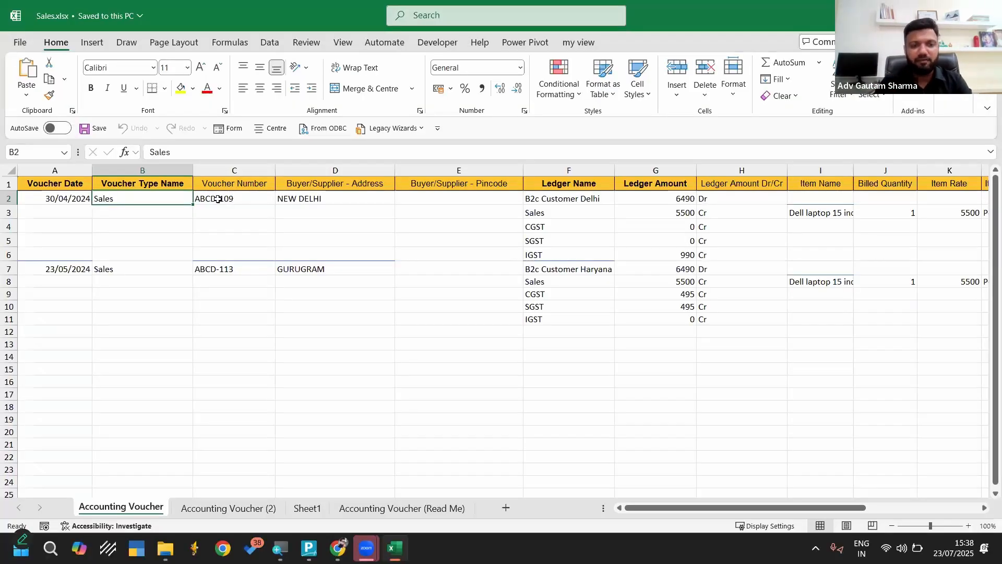
{"action": "left_click", "coordinate": [278, 185]}
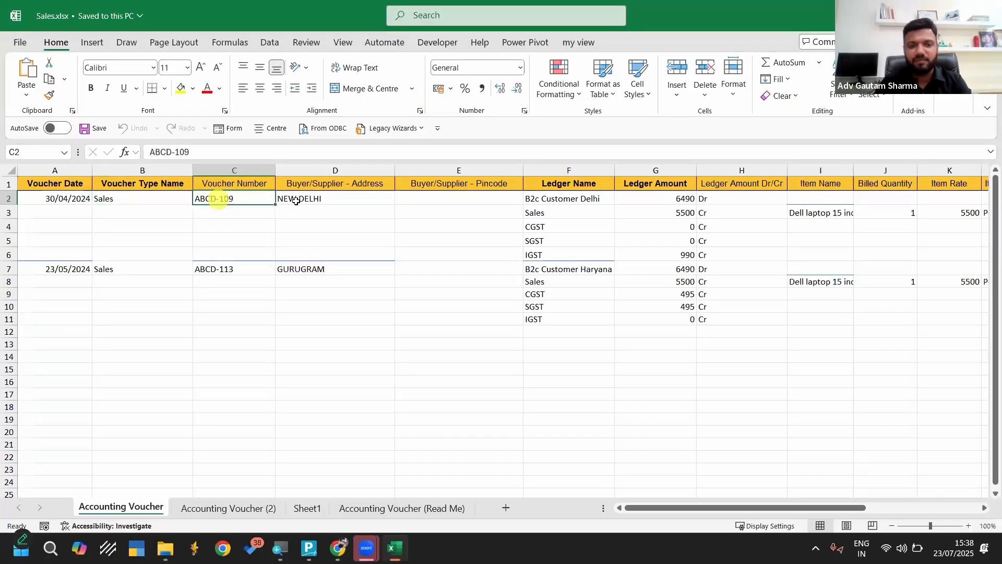
{"action": "left_click", "coordinate": [296, 201]}
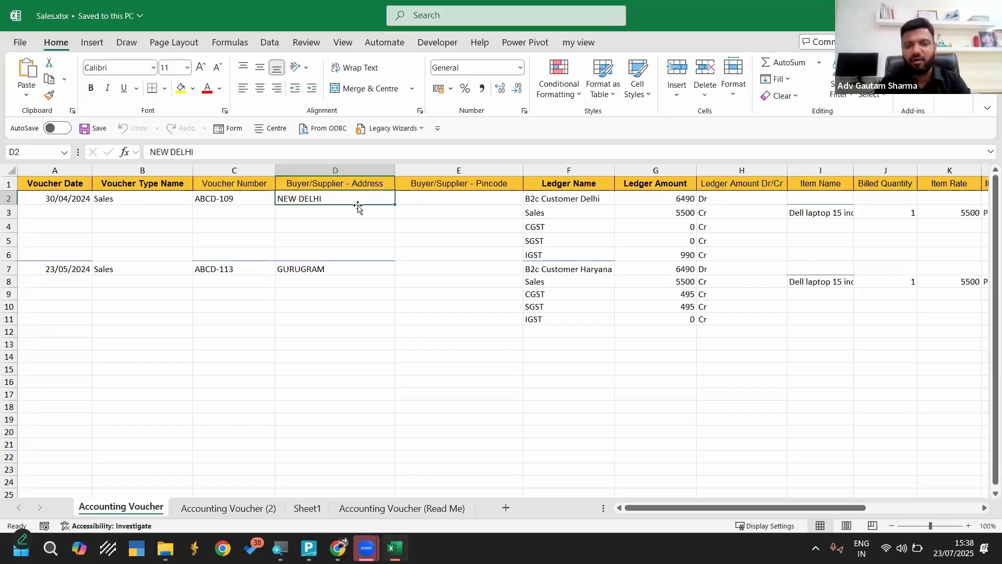
{"action": "left_click", "coordinate": [488, 209]}
{"action": "left_click", "coordinate": [496, 200]}
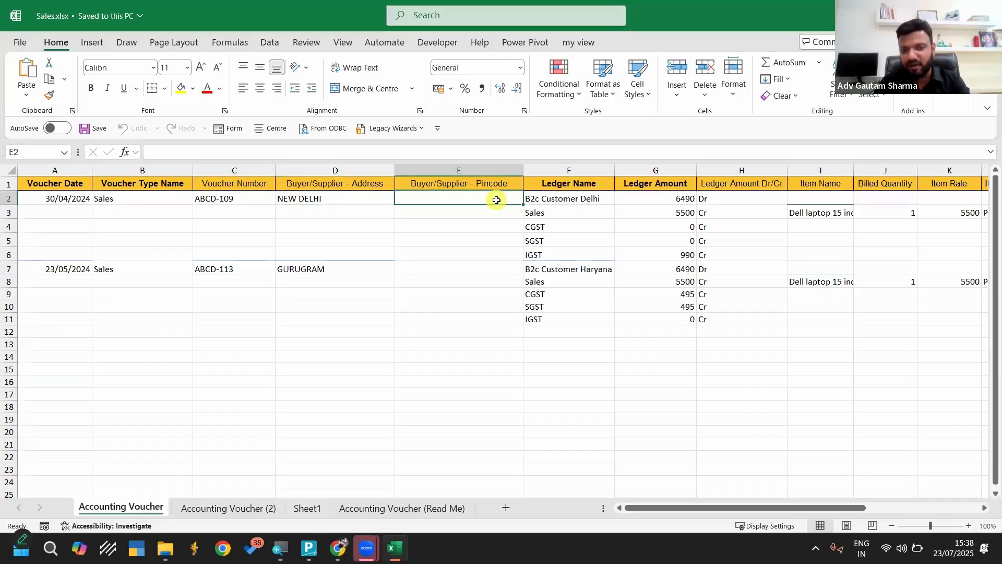
{"action": "left_click", "coordinate": [572, 180]}
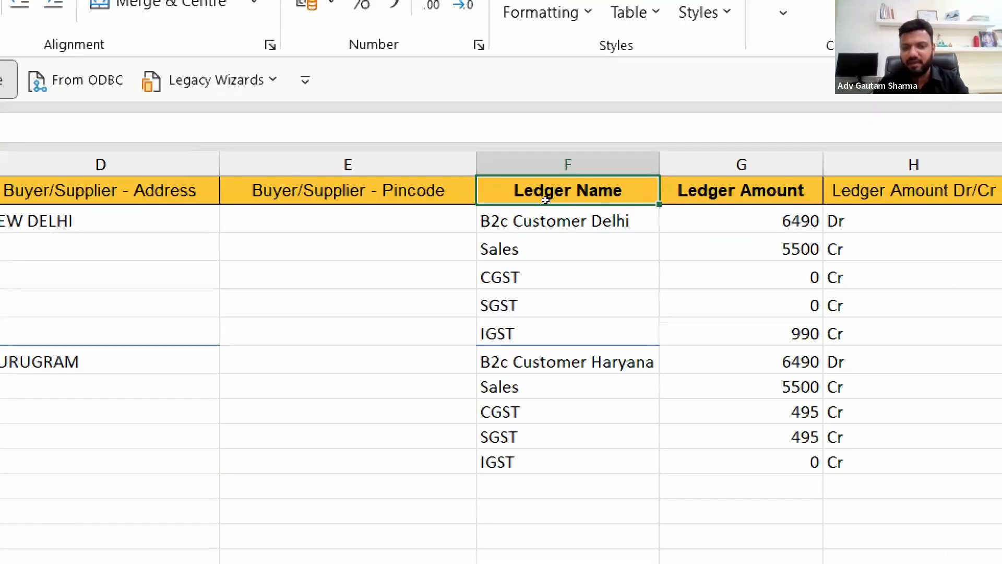
{"action": "left_click", "coordinate": [544, 216]}
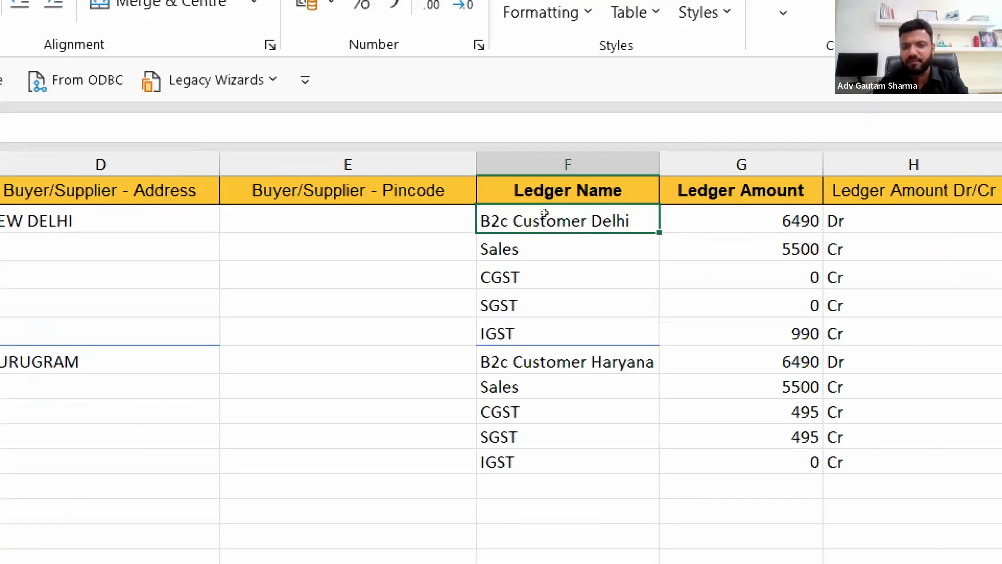
{"action": "key", "text": "Down"}
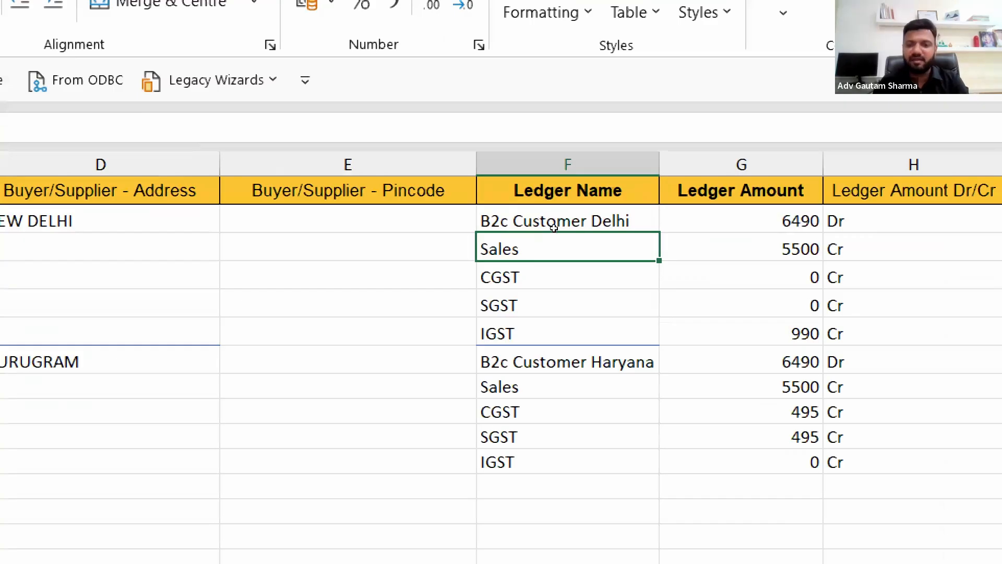
{"action": "left_click", "coordinate": [545, 262]}
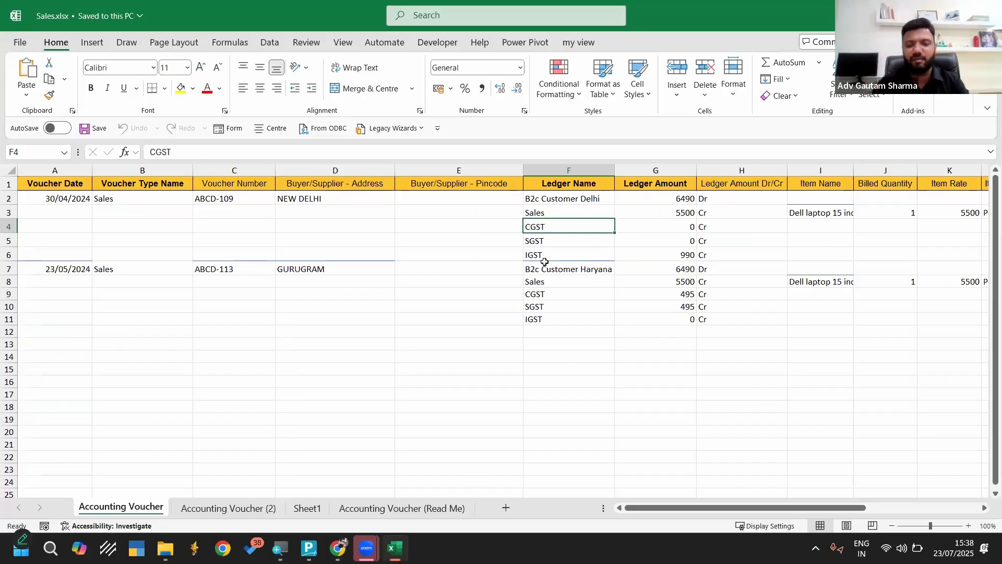
Switch to TallyPrime, leave the import form, check the existing ledgers through master alteration, and return to the Gateway of Tally
{"action": "left_click", "coordinate": [308, 547]}
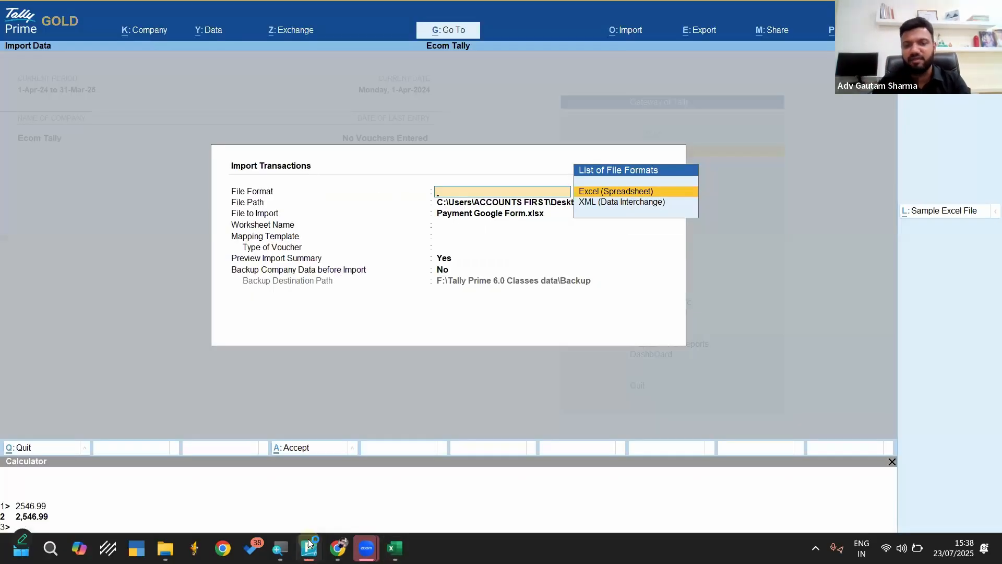
{"action": "key", "text": "Escape"}
{"action": "key", "text": "Escape"}
{"action": "key", "text": "Escape"}
{"action": "key", "text": "n"}
{"action": "key", "text": "Down"}
{"action": "key", "text": "Return"}
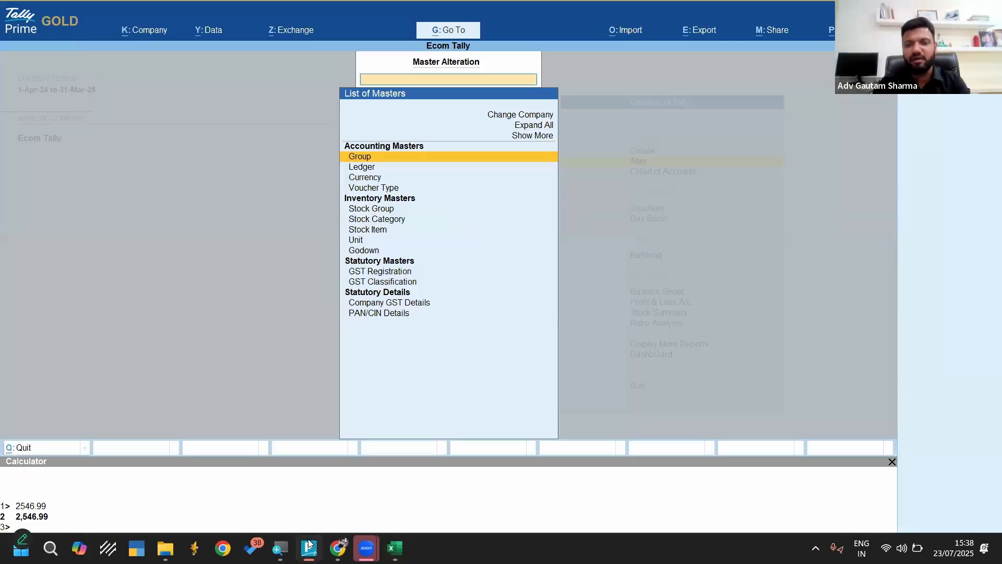
{"action": "key", "text": "Down"}
{"action": "key", "text": "Return"}
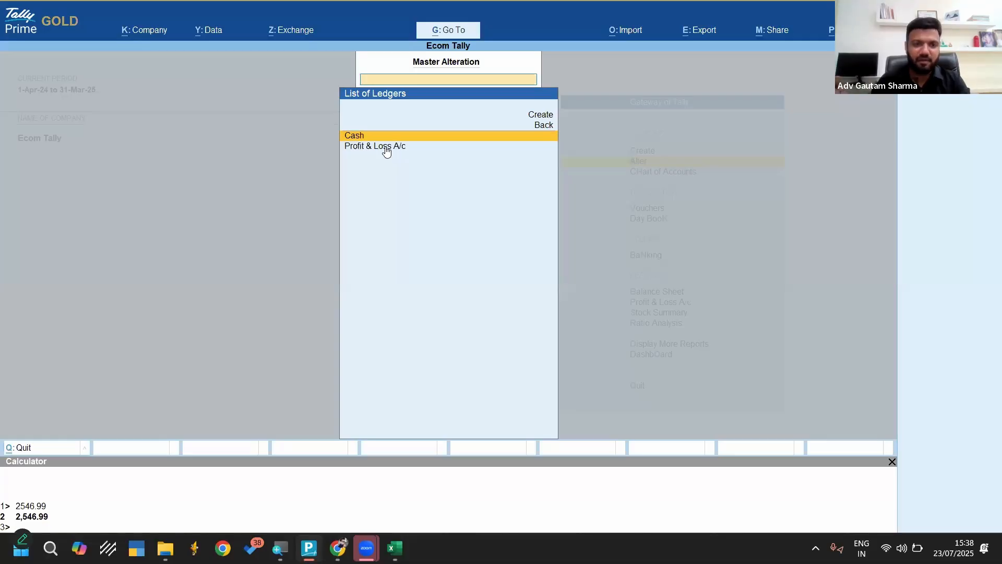
{"action": "key", "text": "Escape"}
{"action": "key", "text": "Escape"}
{"action": "key", "text": "Escape"}
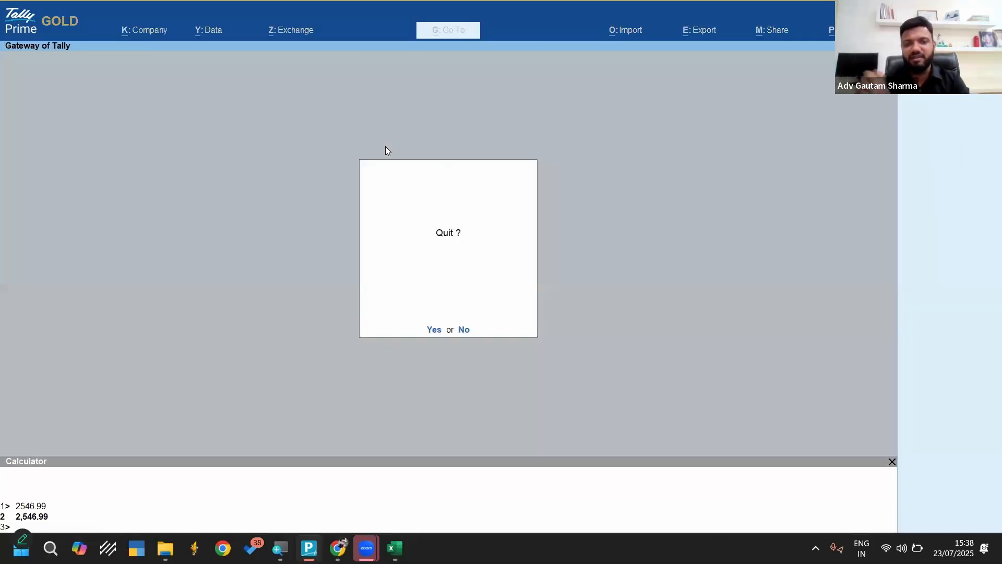
{"action": "key", "text": "Escape"}
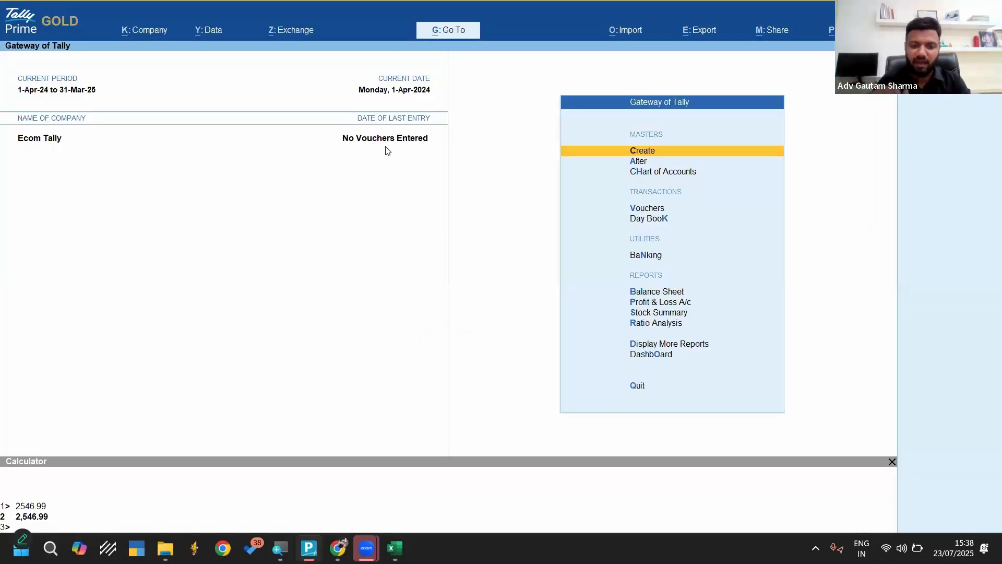
Return to Sales.xlsx in Excel, examine the item, Change Mode, order number and place of supply columns, and close the workbook
{"action": "key", "text": "alt+Tab"}
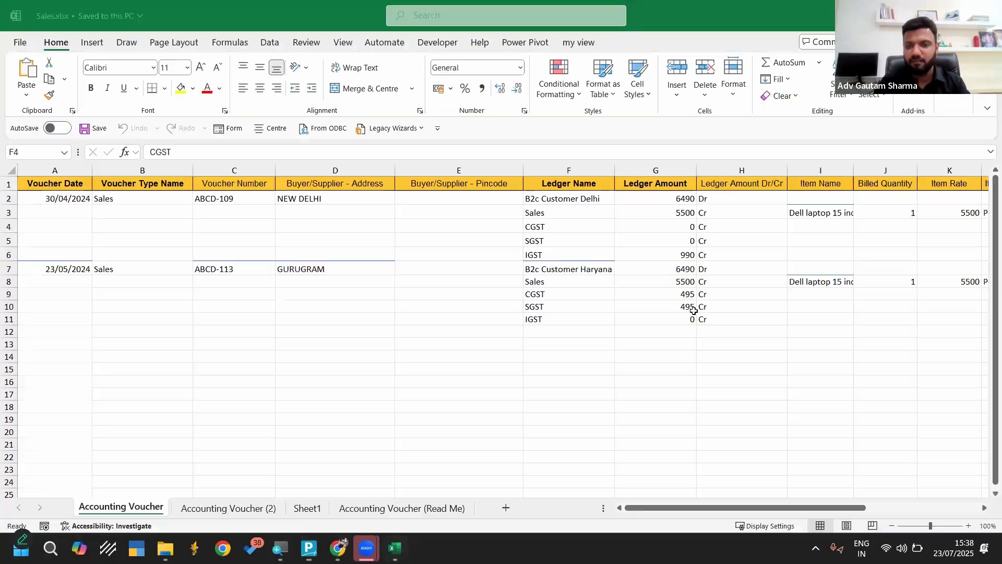
{"action": "scroll", "coordinate": [700, 313], "scroll_direction": "right", "scroll_amount": 5}
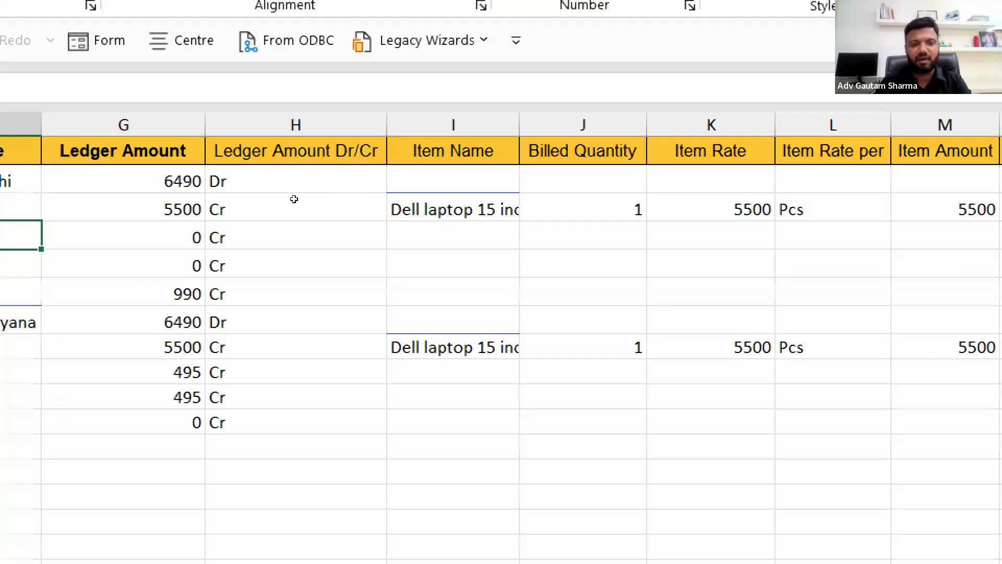
{"action": "left_click", "coordinate": [411, 210]}
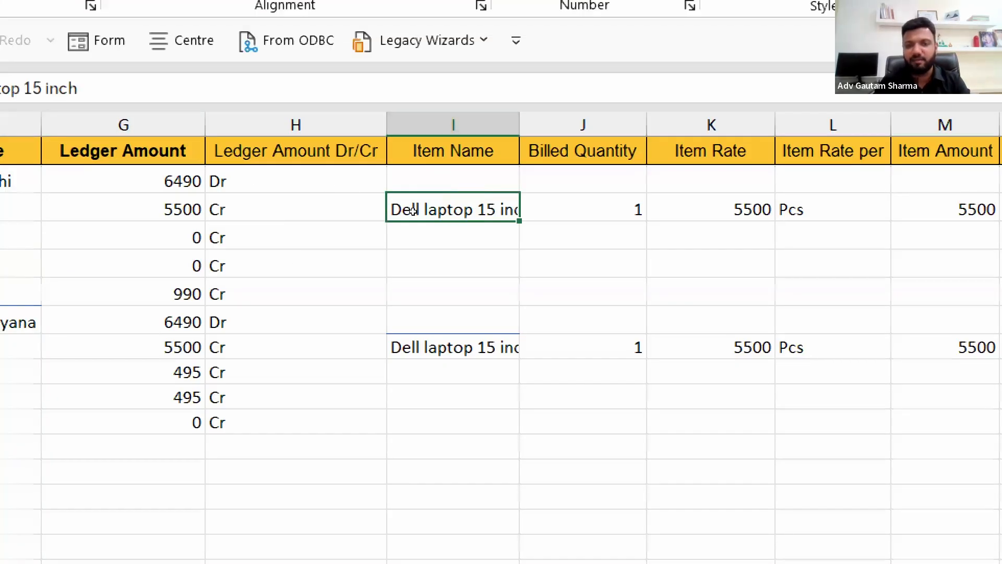
{"action": "left_click", "coordinate": [600, 209]}
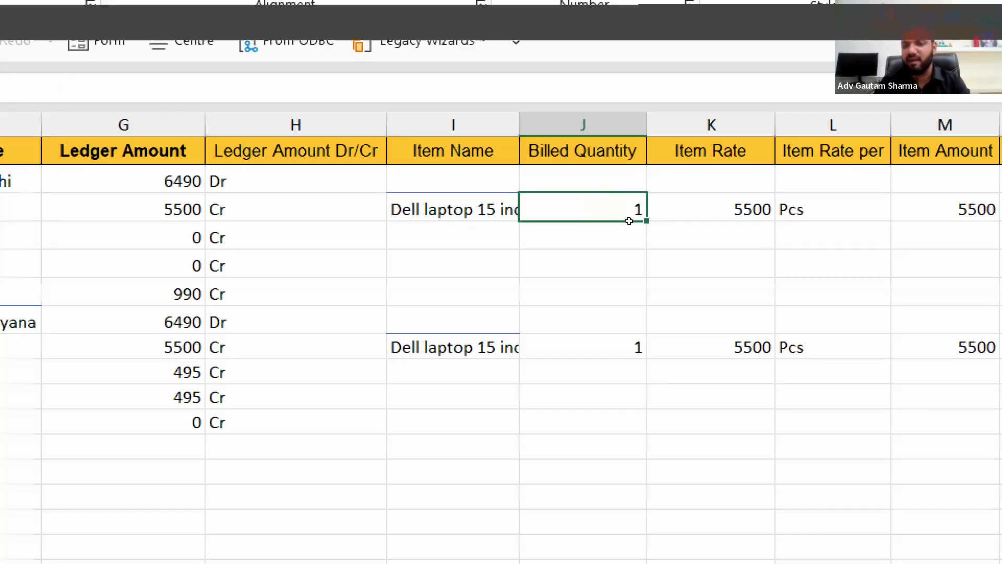
{"action": "scroll", "coordinate": [627, 219], "scroll_direction": "right", "scroll_amount": 3}
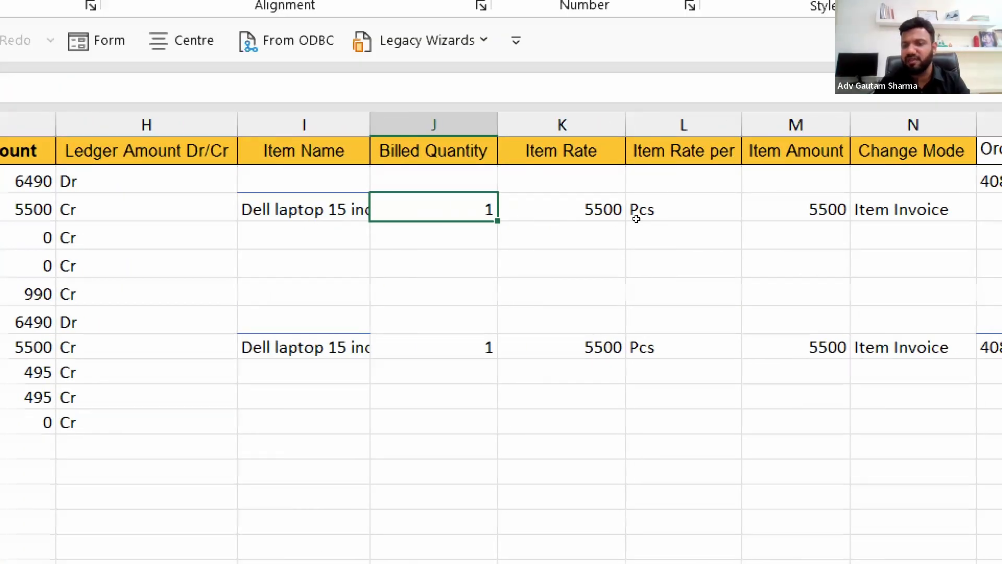
{"action": "scroll", "coordinate": [620, 218], "scroll_direction": "right", "scroll_amount": 3}
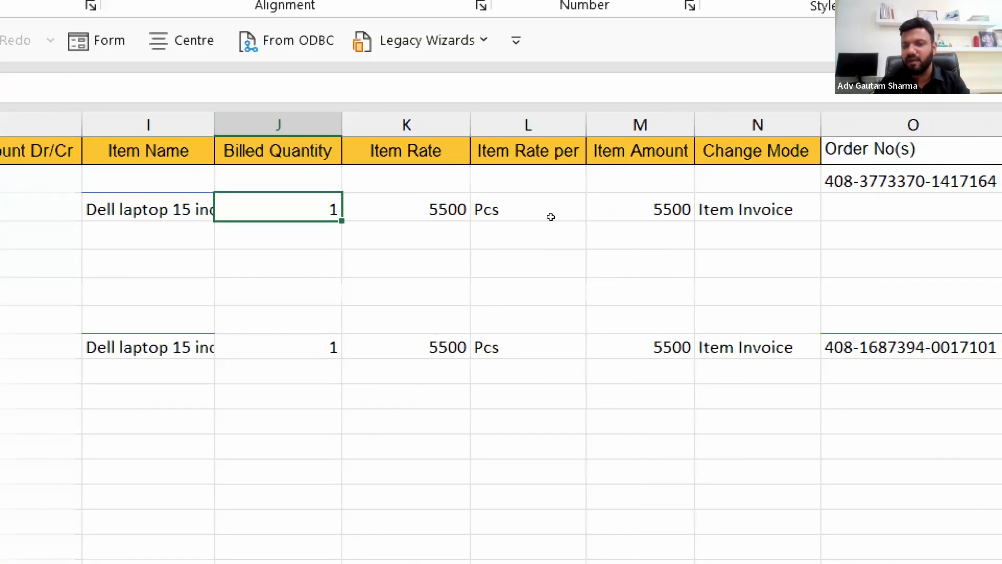
{"action": "left_click_drag", "start_coordinate": [757, 209], "coordinate": [760, 150]}
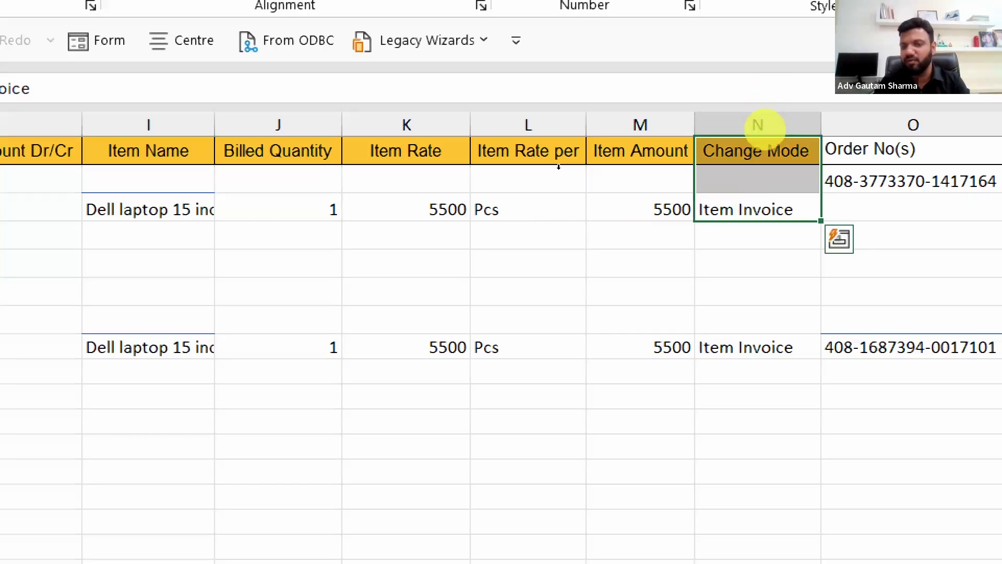
{"action": "scroll", "coordinate": [580, 217], "scroll_direction": "right", "scroll_amount": 4}
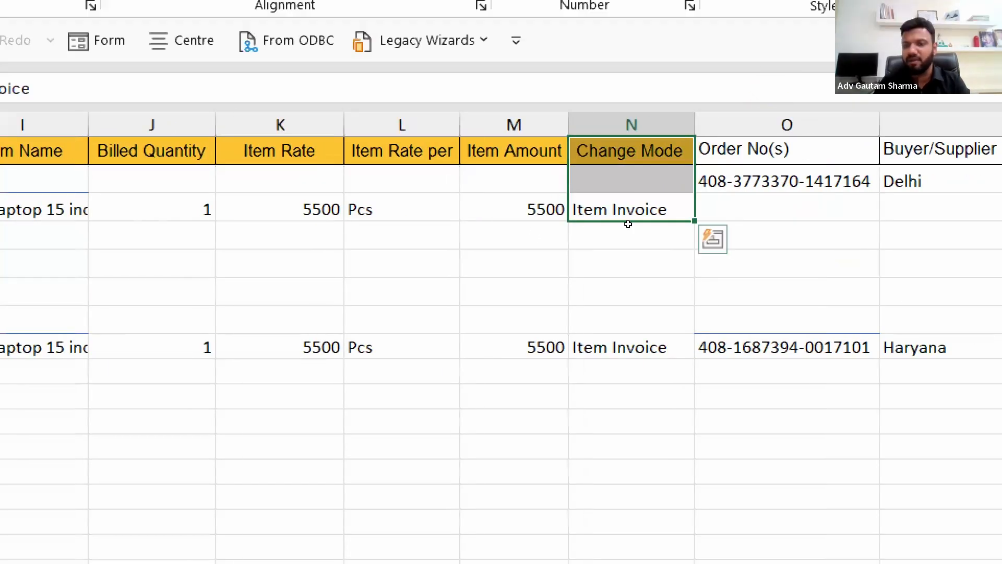
{"action": "scroll", "coordinate": [616, 224], "scroll_direction": "right", "scroll_amount": 4}
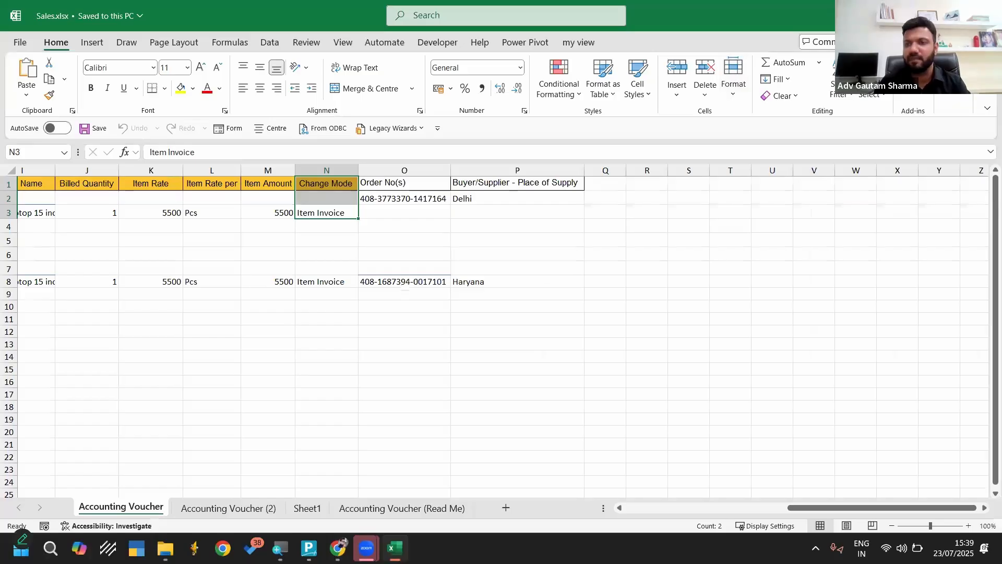
{"action": "left_click", "coordinate": [987, 15]}
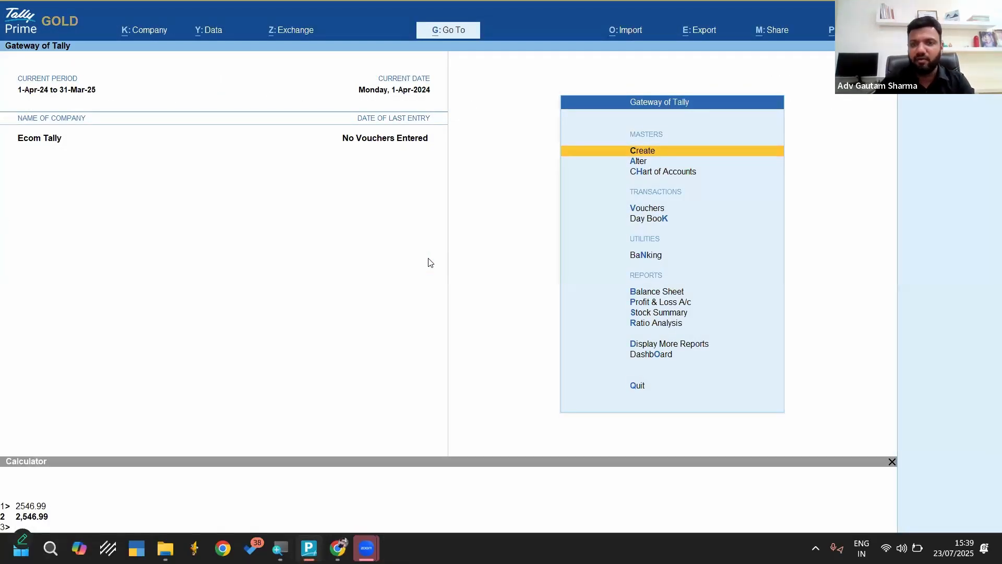
Start an Excel transactions import into Ecom Tally with Sales.xlsx from the Webinar 23-07-25 folder and its Accounting Voucher worksheet
{"action": "key", "text": "alt+o"}
{"action": "key", "text": "Down"}
{"action": "key", "text": "Return"}
{"action": "key", "text": "Return"}
{"action": "key", "text": "Return"}
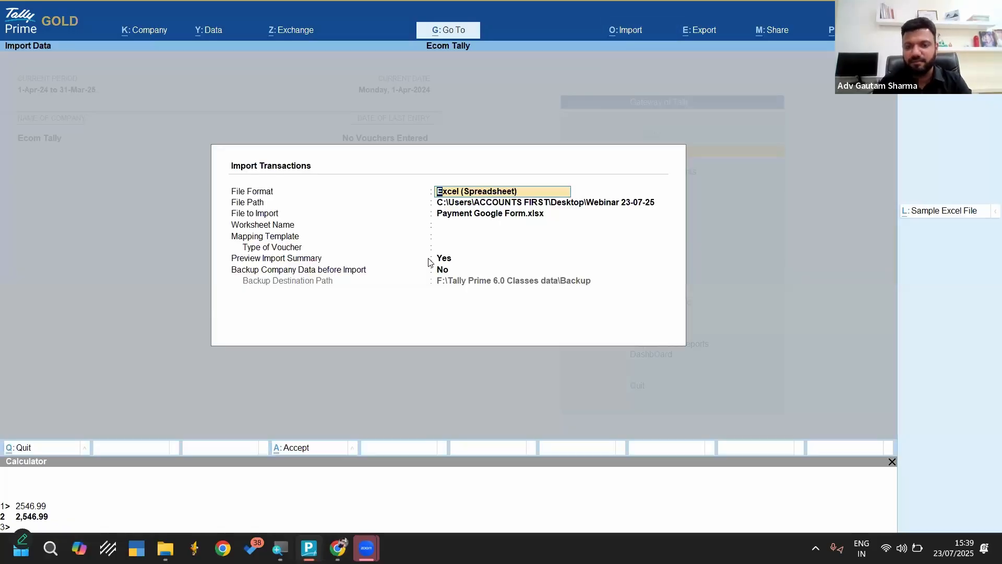
{"action": "key", "text": "Down"}
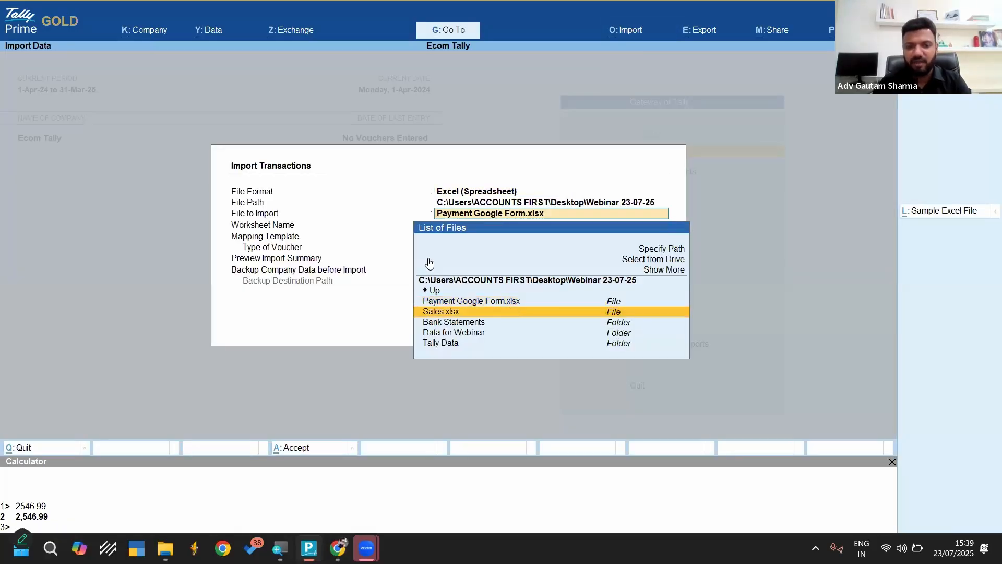
{"action": "key", "text": "Return"}
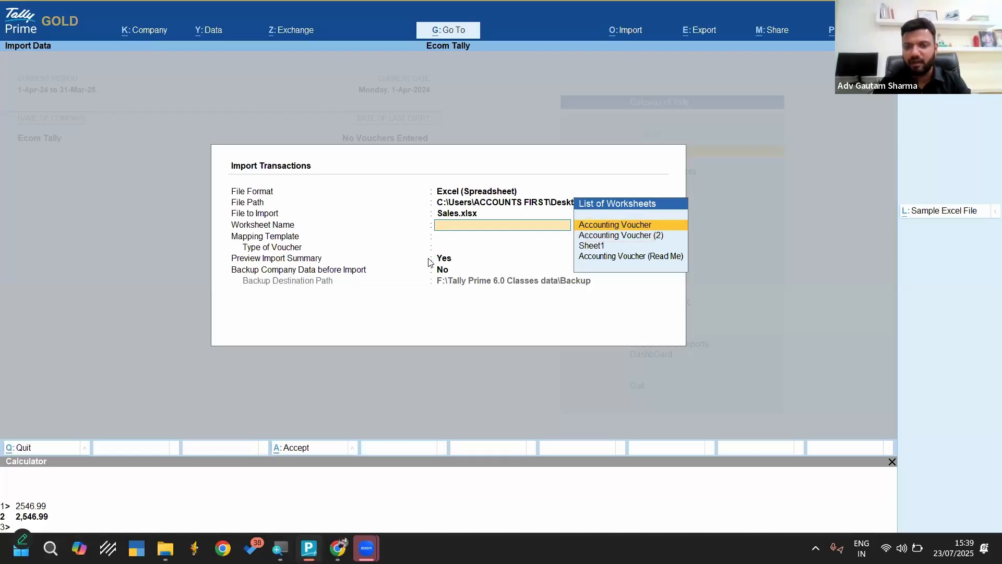
{"action": "key", "text": "Return"}
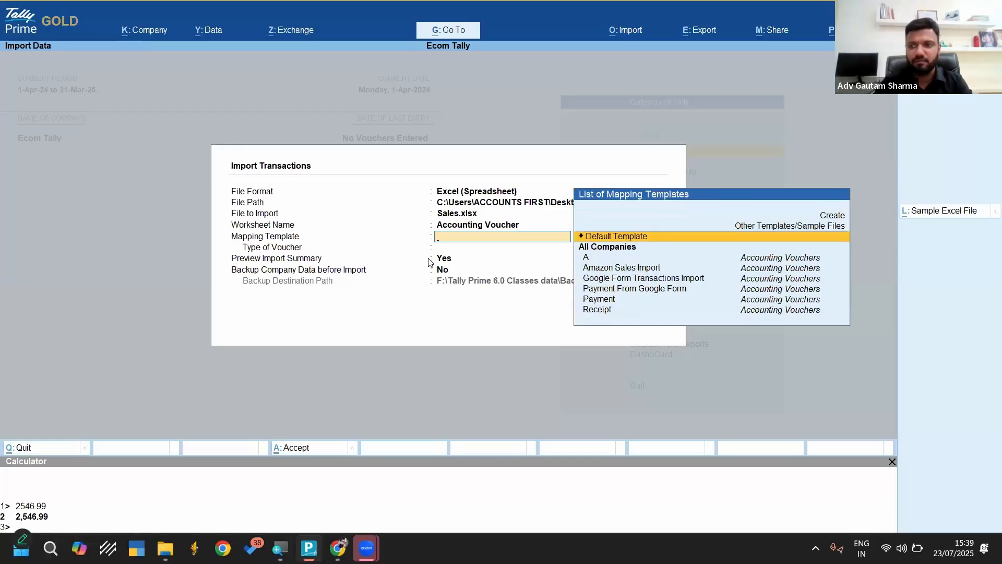
{"action": "key", "text": "BackSpace"}
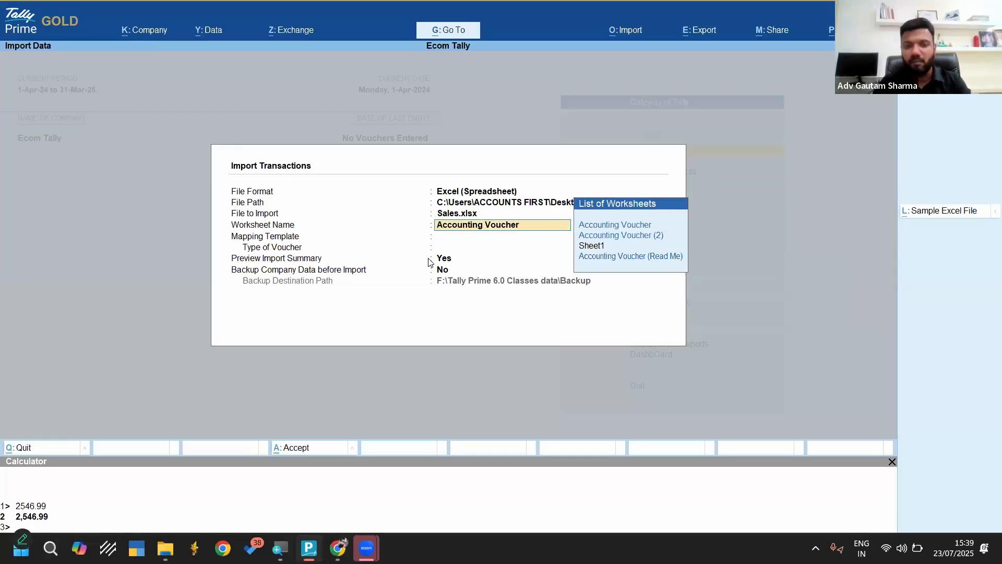
{"action": "key", "text": "Return"}
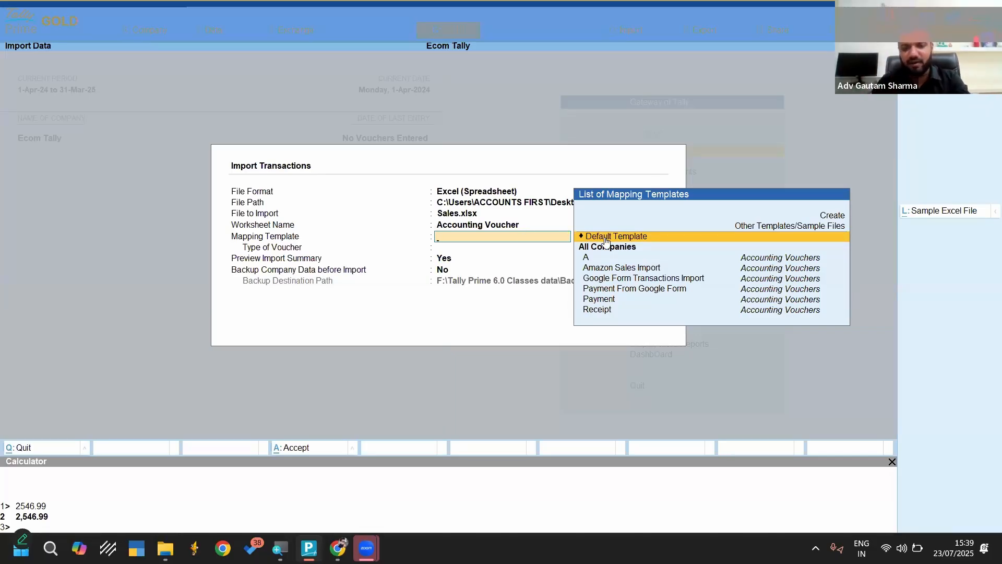
Use the Default Template mapping with import preview and no company data backup, and import the sales voucher
{"action": "left_click", "coordinate": [605, 238]}
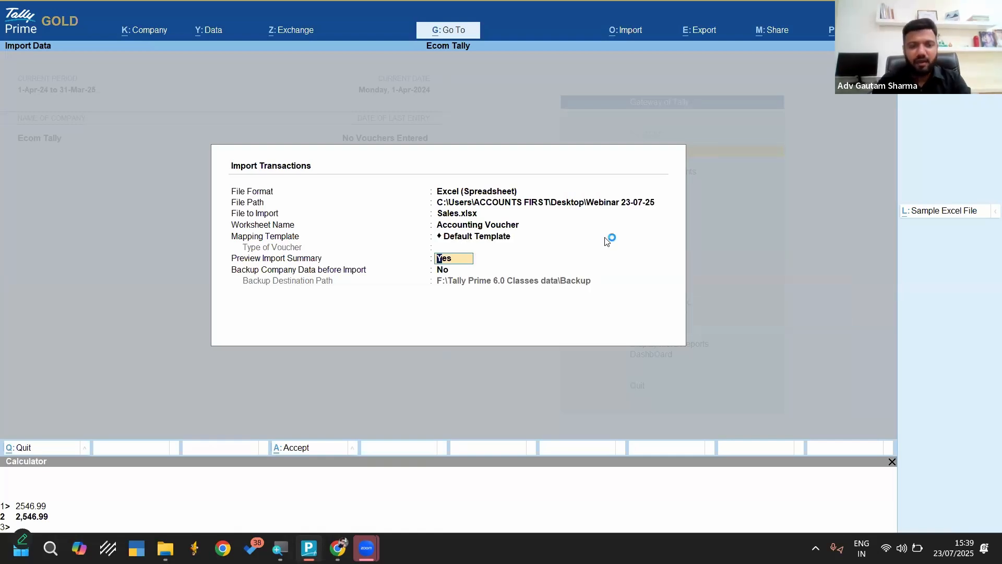
{"action": "key", "text": "Return"}
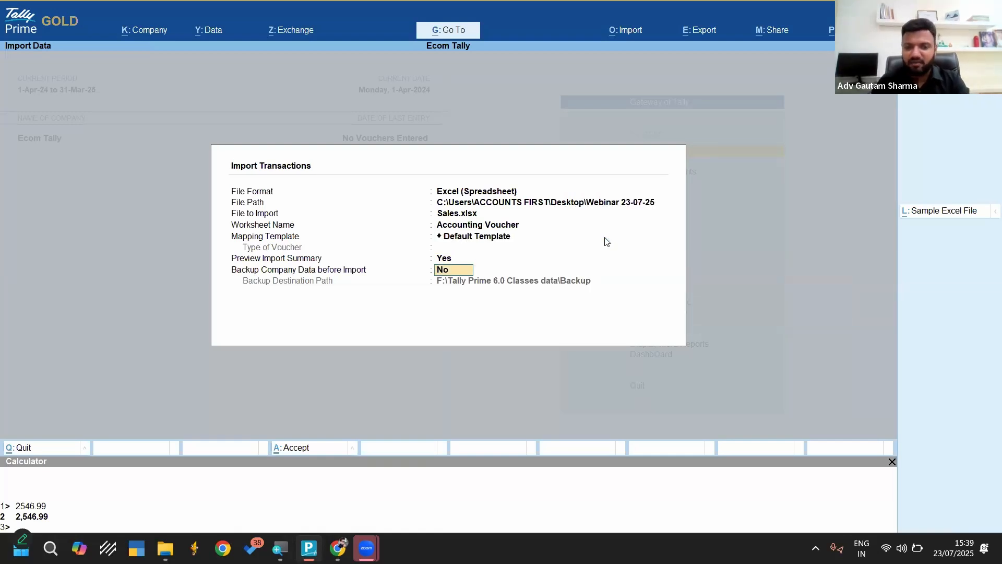
{"action": "key", "text": "Return"}
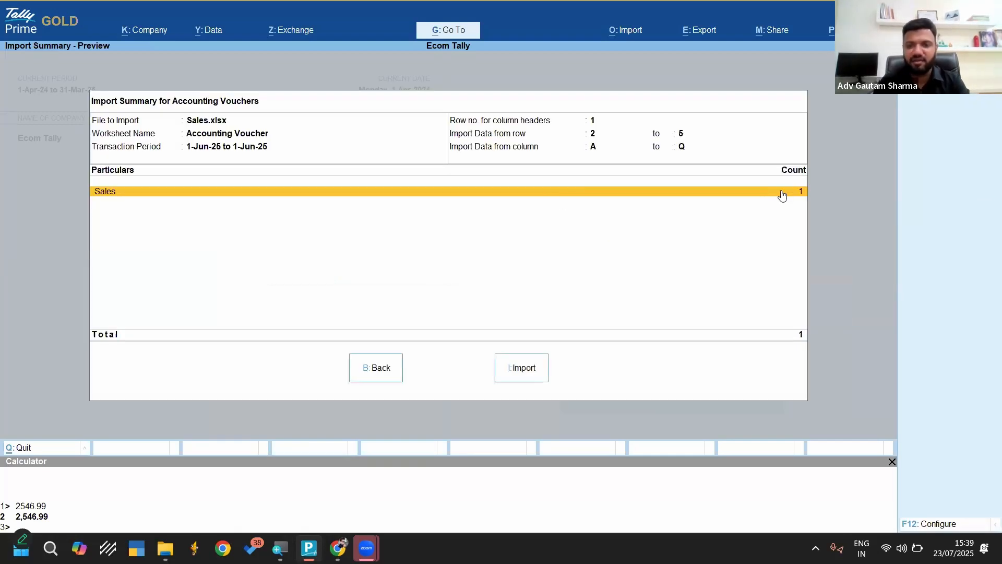
{"action": "left_click", "coordinate": [519, 371]}
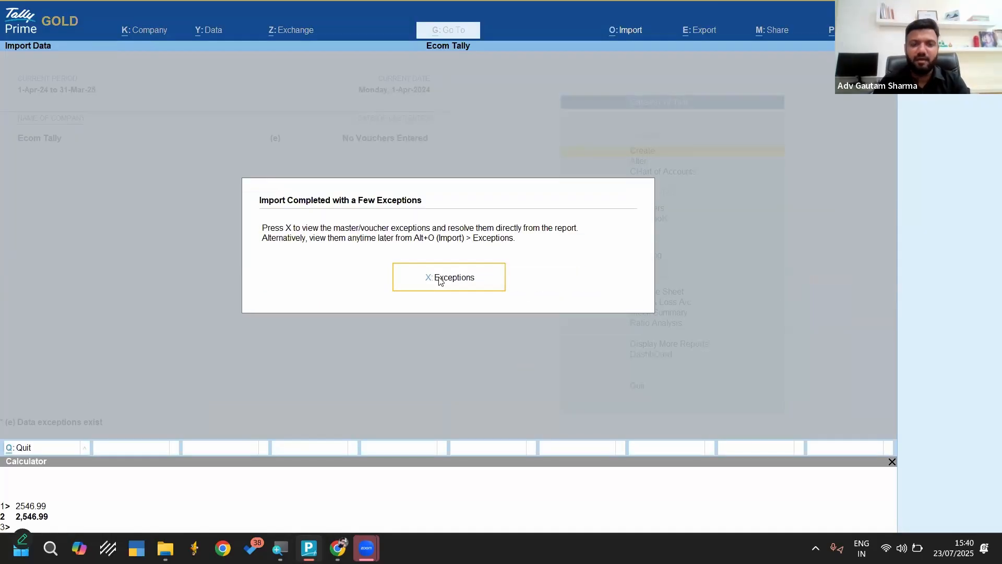
Open the import exceptions for missing referenced masters and create the missing Amazon Debtor ledger under Sundry Debtors
{"action": "left_click", "coordinate": [440, 280]}
{"action": "key", "text": "Down"}
{"action": "key", "text": "Return"}
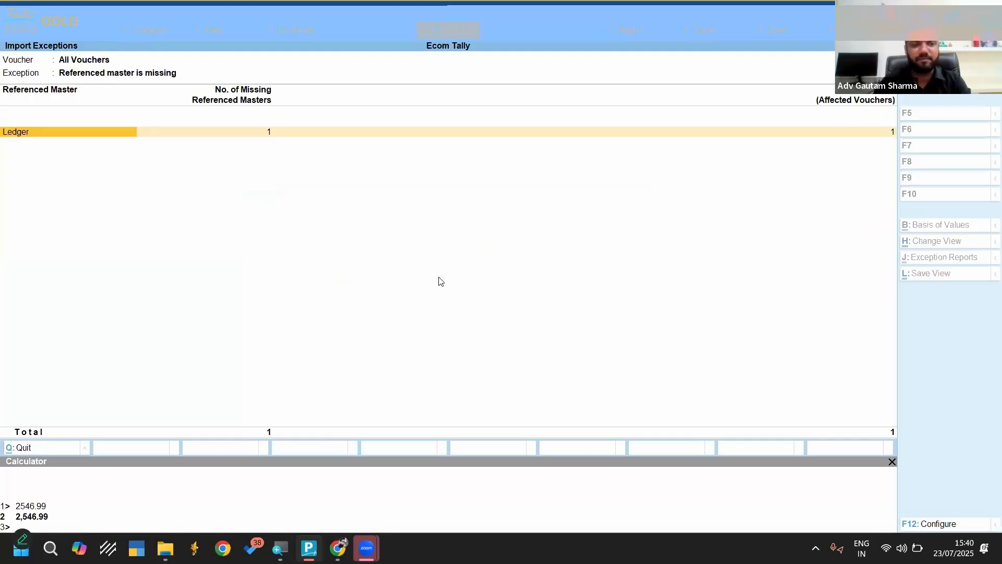
{"action": "key", "text": "Return"}
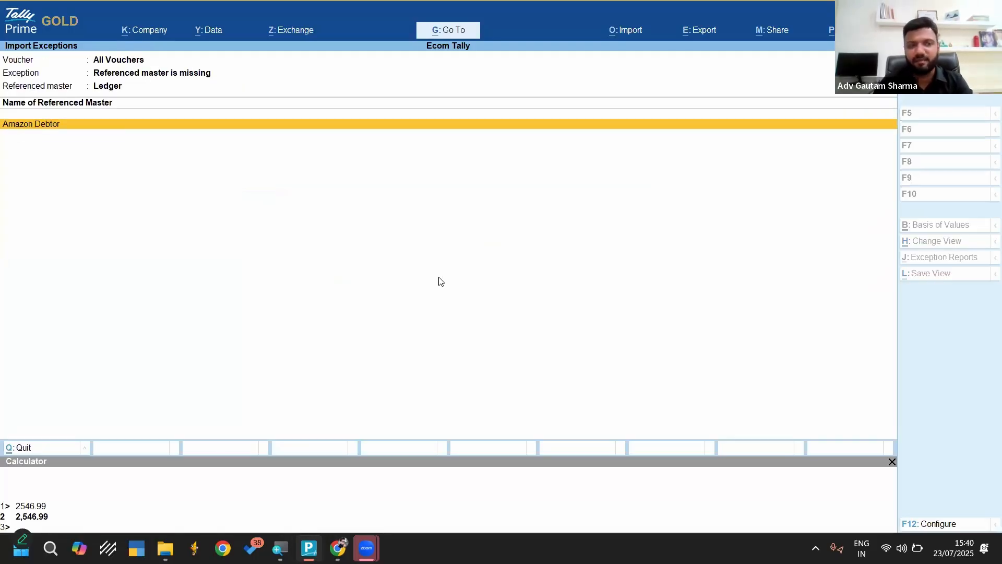
{"action": "key", "text": "Return"}
{"action": "key", "text": "Return"}
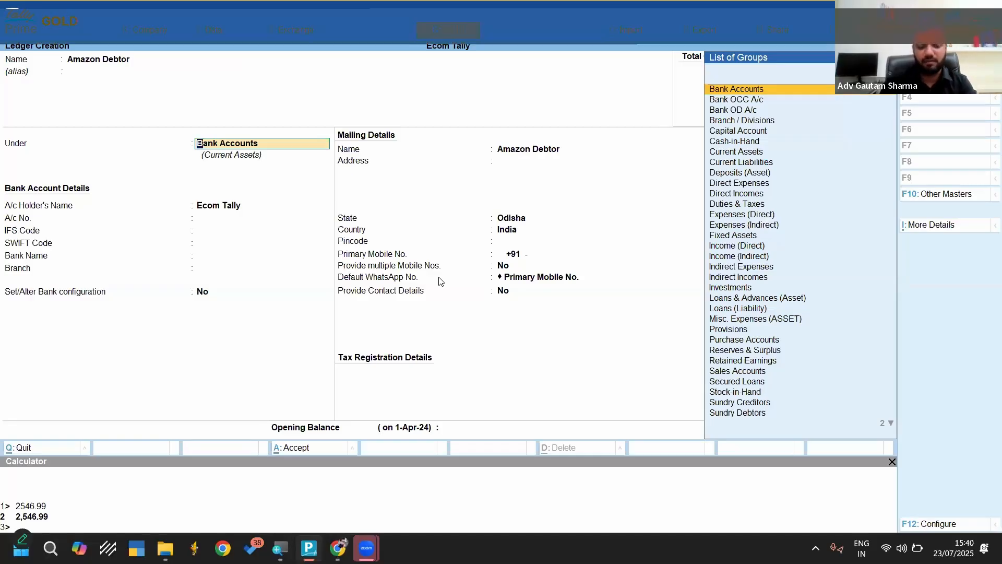
{"action": "type", "text": "debt"}
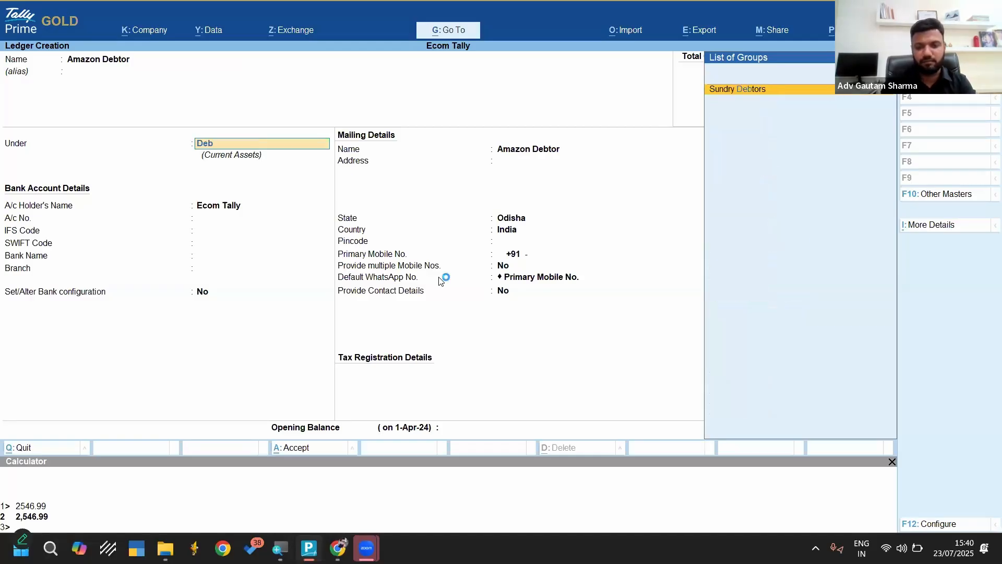
{"action": "key", "text": "Return"}
{"action": "key", "text": "ctrl+a"}
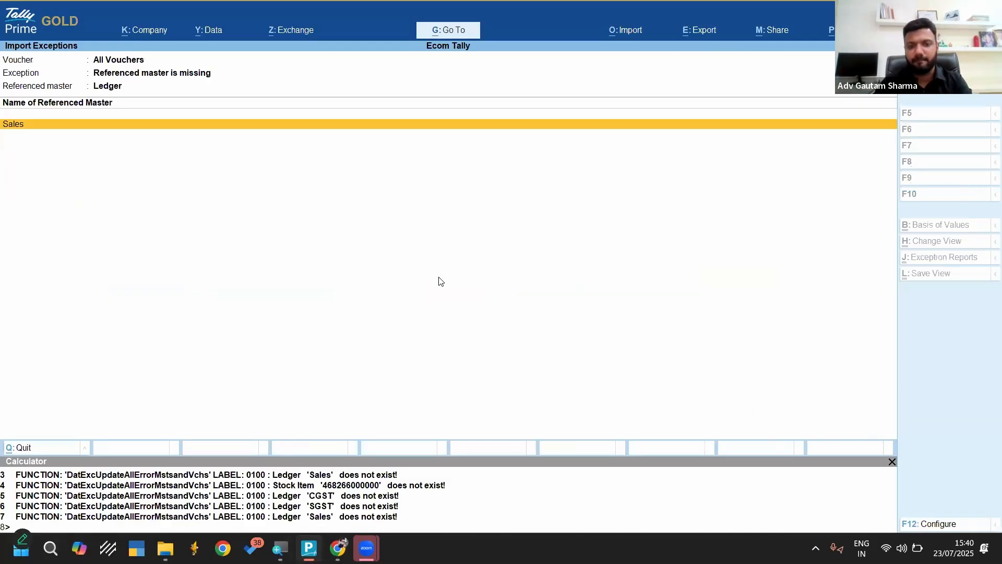
Create the missing Sales ledger under Sales Accounts from the import exceptions
{"action": "key", "text": "Return"}
{"action": "key", "text": "Return"}
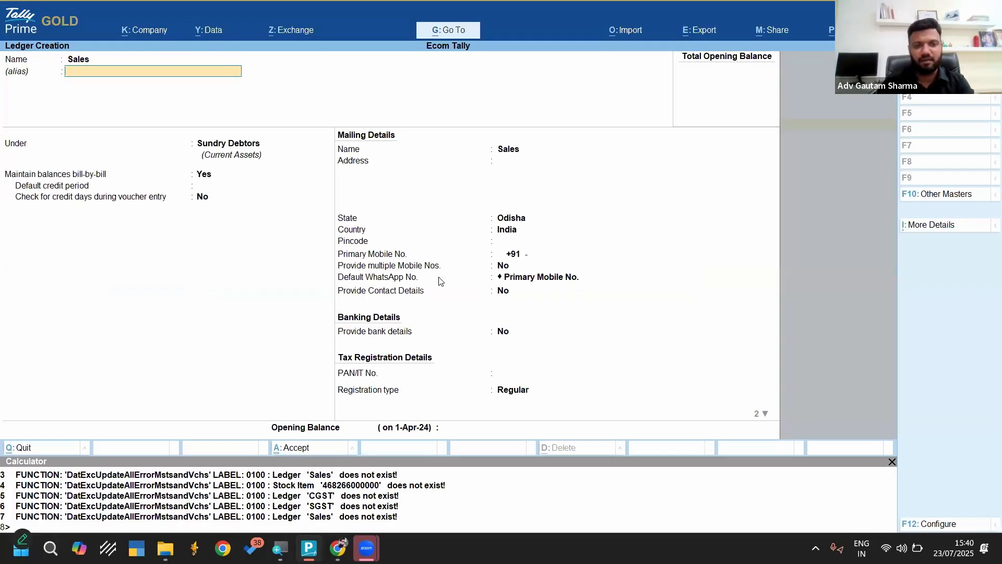
{"action": "key", "text": "Return"}
{"action": "type", "text": "Sale"}
{"action": "key", "text": "Return"}
{"action": "key", "text": "ctrl+a"}
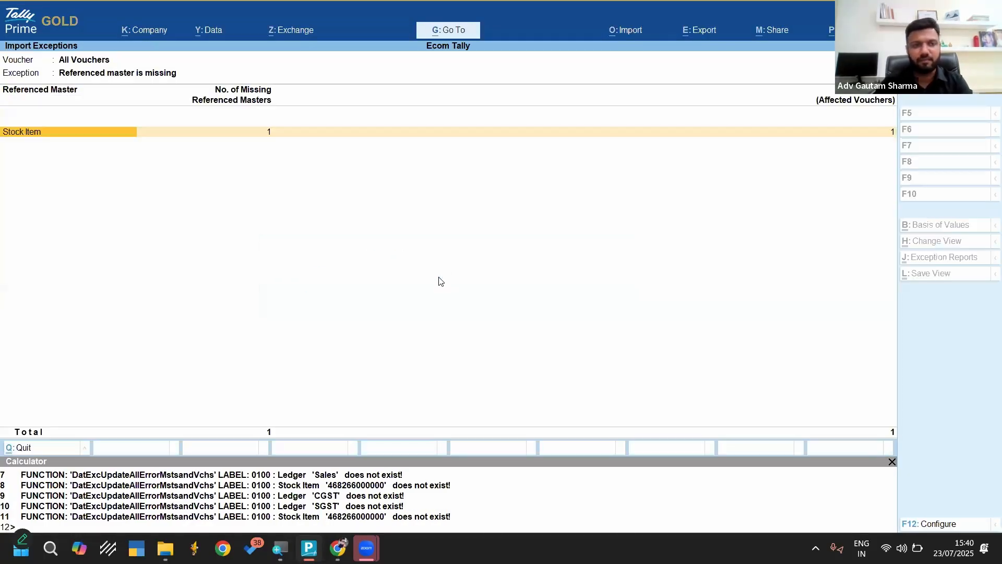
View the missing stock item exception, leave the import exceptions and return to the Gateway of Tally
{"action": "key", "text": "Return"}
{"action": "key", "text": "Escape"}
{"action": "key", "text": "Escape"}
{"action": "key", "text": "Escape"}
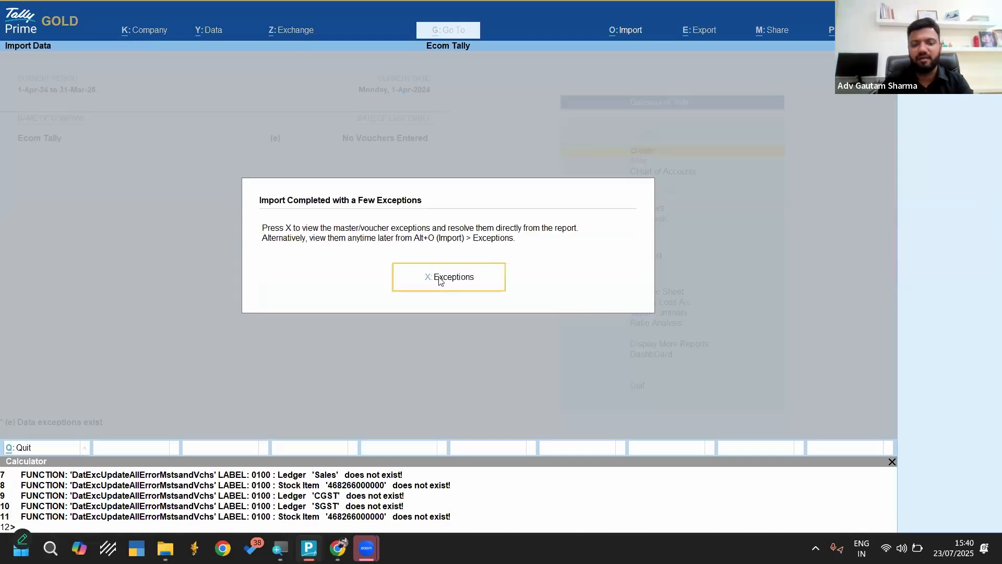
{"action": "key", "text": "Escape"}
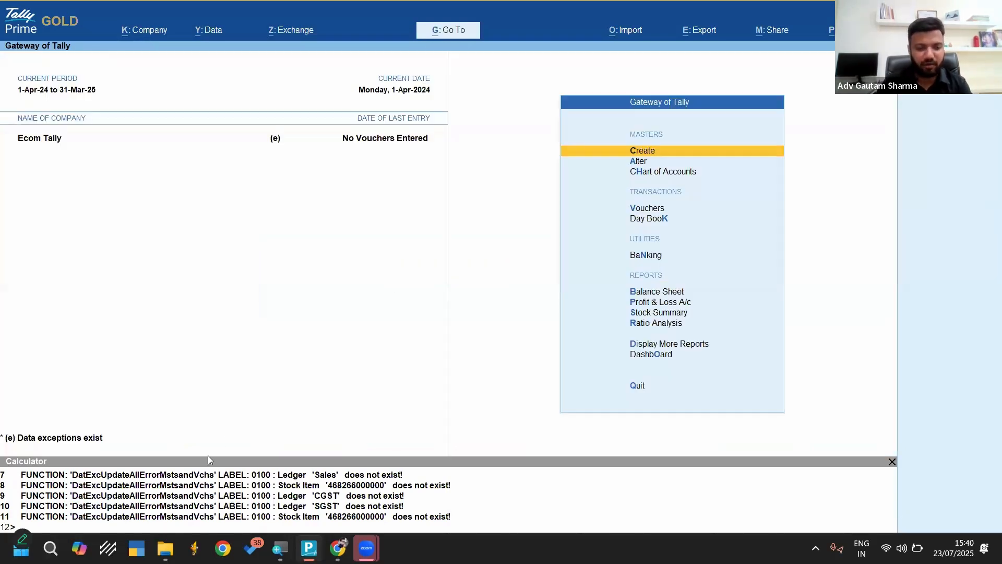
Reopen Sales.xlsx from the Template folder, check its Sheet1 and Accounting Voucher worksheets, and close the workbook
{"action": "mouse_move", "coordinate": [165, 548]}
{"action": "left_click", "coordinate": [365, 481]}
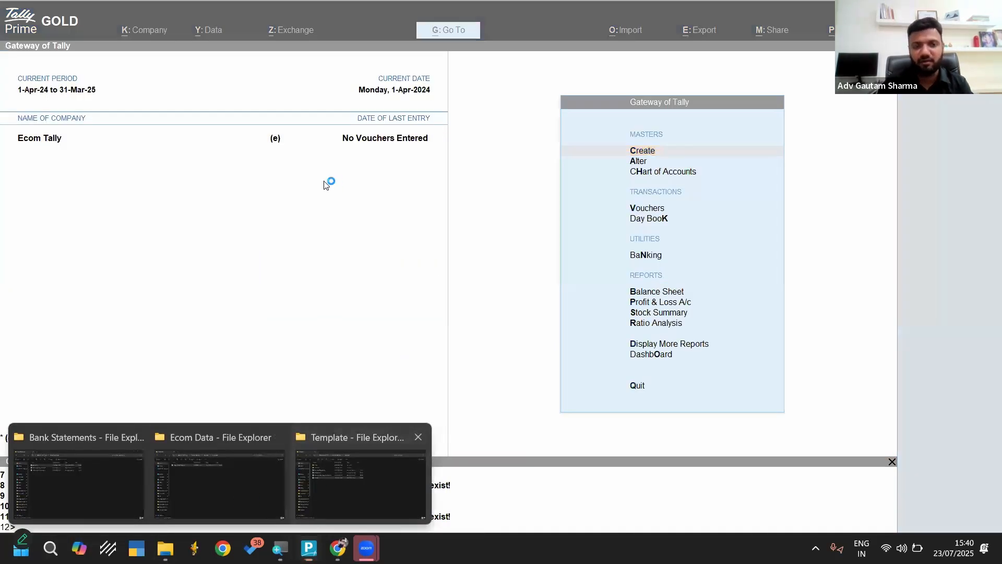
{"action": "left_click", "coordinate": [189, 215]}
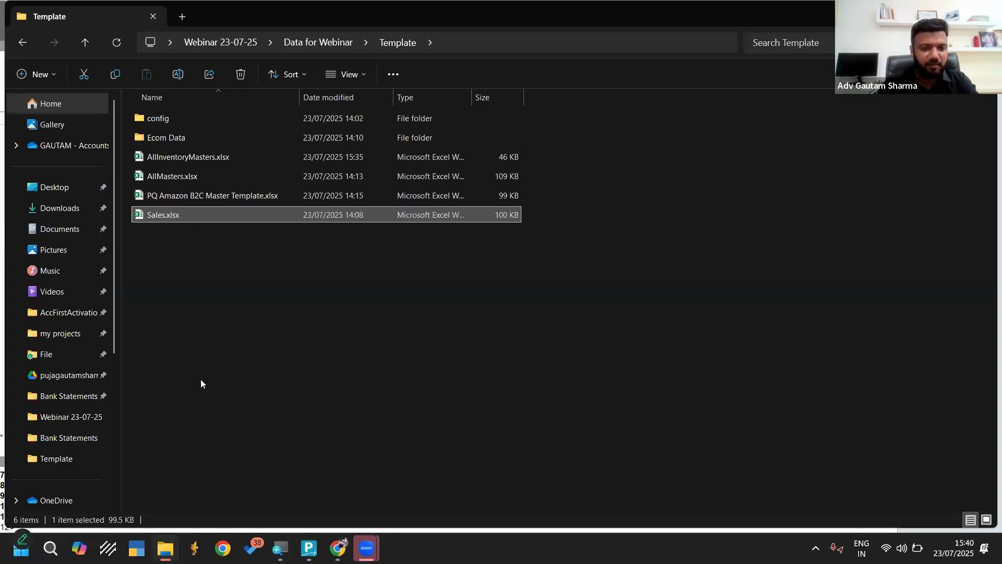
{"action": "key", "text": "Return"}
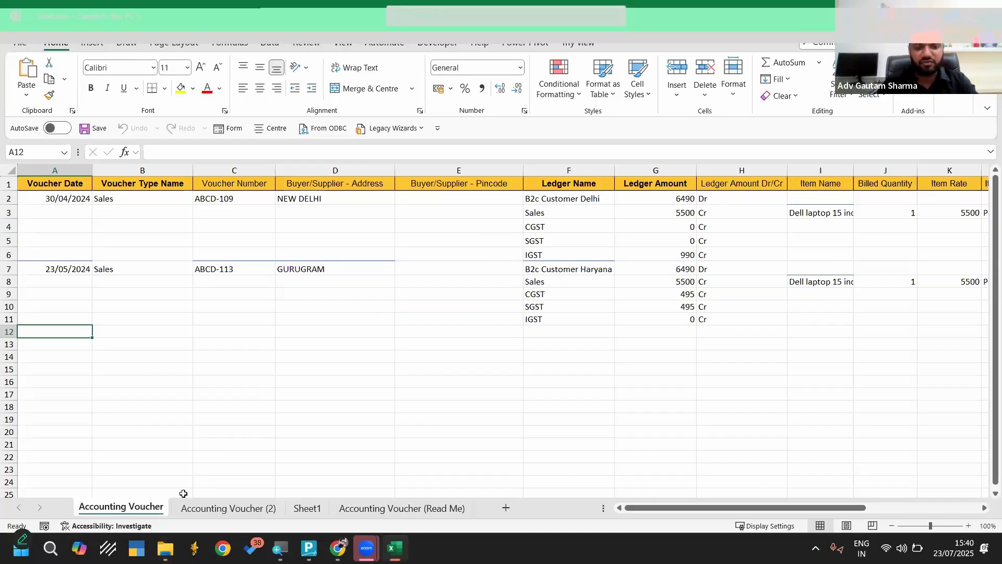
{"action": "left_click", "coordinate": [302, 506]}
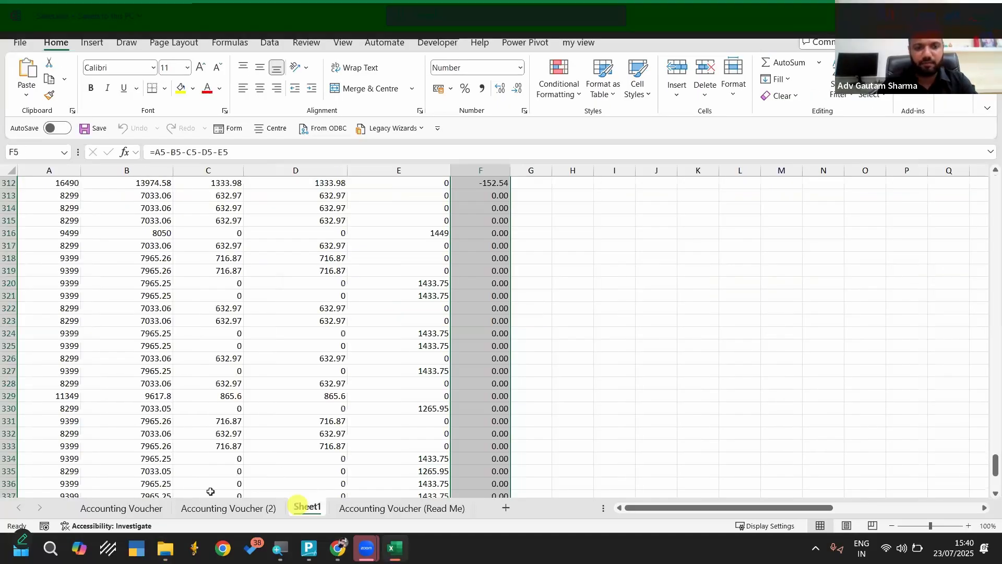
{"action": "left_click", "coordinate": [137, 506]}
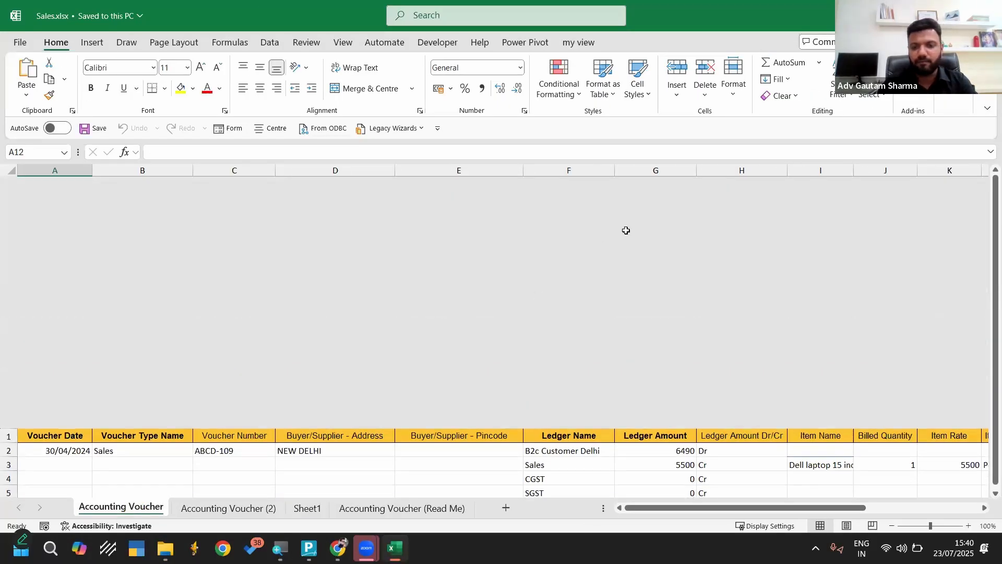
{"action": "key", "text": "alt+F4"}
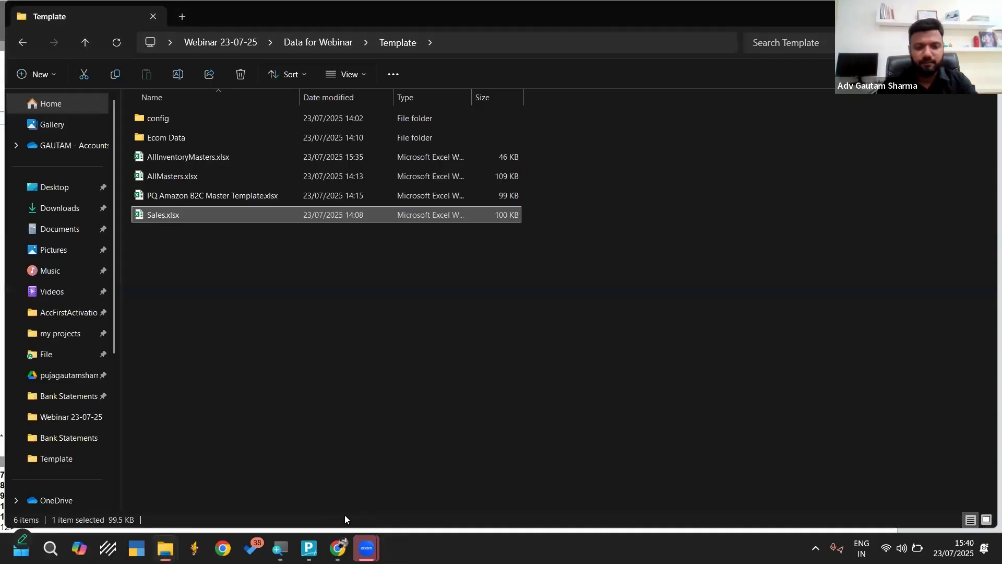
Switch to TallyPrime, check the Day Book over its full period, and return to the Gateway of Tally
{"action": "key", "text": "alt+Tab"}
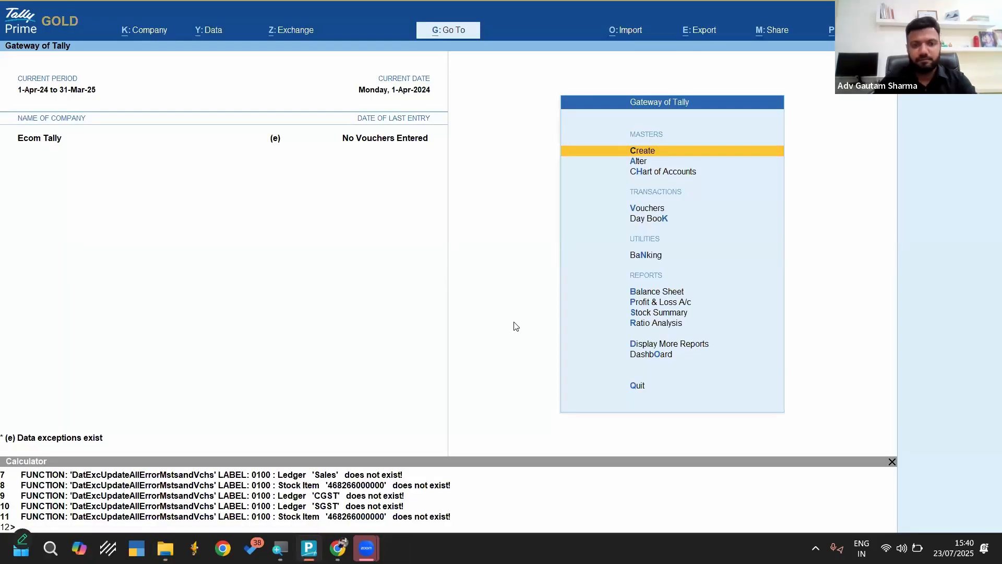
{"action": "key", "text": "d"}
{"action": "key", "text": "d"}
{"action": "key", "text": "alt+F2"}
{"action": "key", "text": "Return"}
{"action": "key", "text": "Return"}
{"action": "key", "text": "Escape"}
{"action": "key", "text": "Escape"}
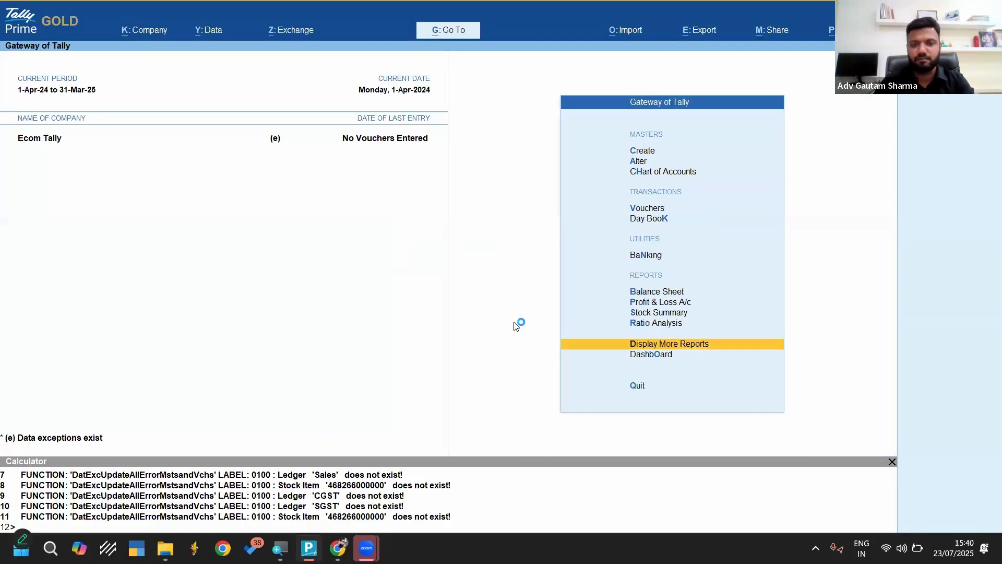
{"action": "key", "text": "alt+y"}
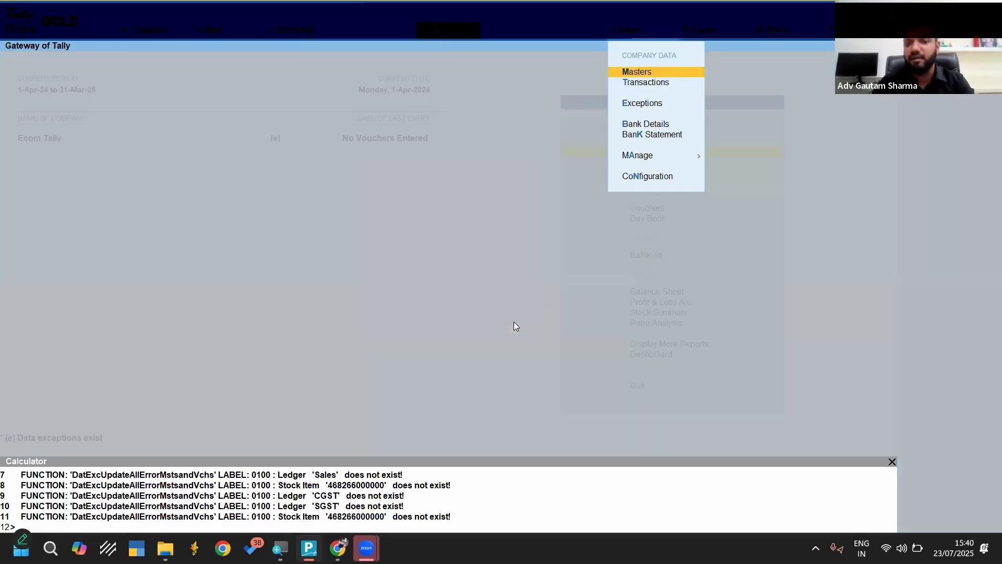
{"action": "key", "text": "Down"}
{"action": "key", "text": "Down"}
{"action": "key", "text": "Return"}
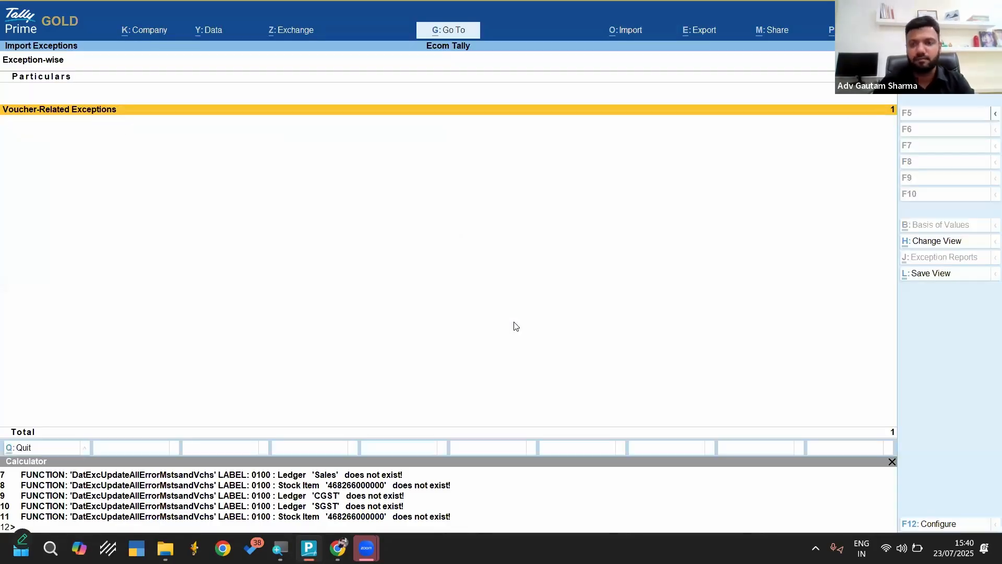
{"action": "key", "text": "Down"}
{"action": "key", "text": "Return"}
{"action": "key", "text": "Return"}
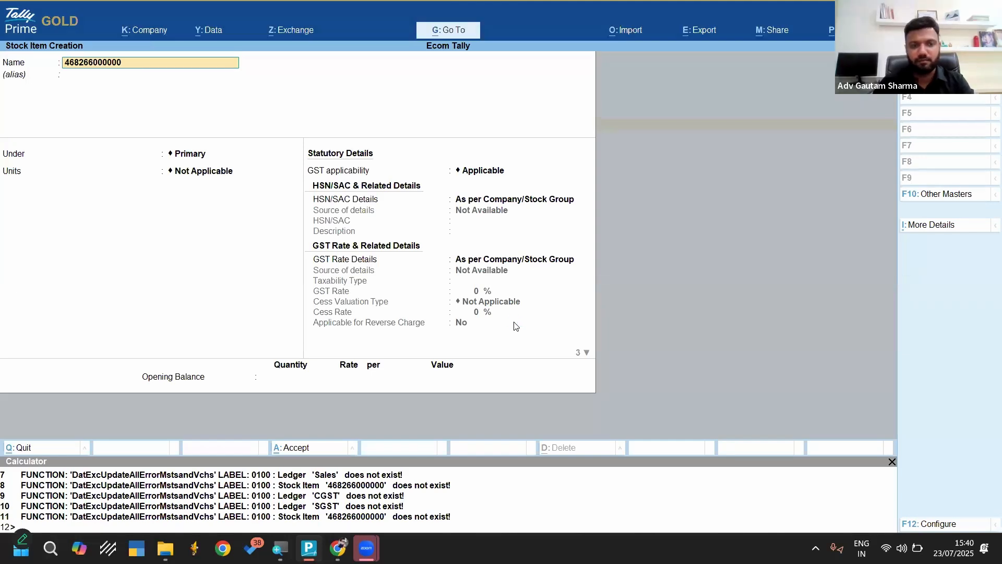
{"action": "key", "text": "ctrl+a"}
Return to the missing ledger exceptions and open the missing CGST ledger
{"action": "key", "text": "Escape"}
{"action": "key", "text": "Return"}
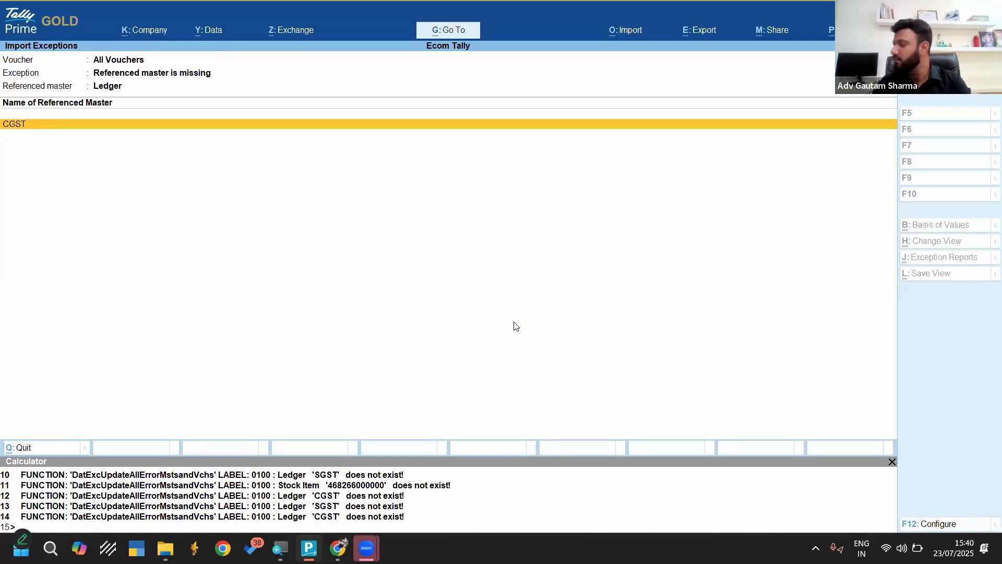
{"action": "key", "text": "Return"}
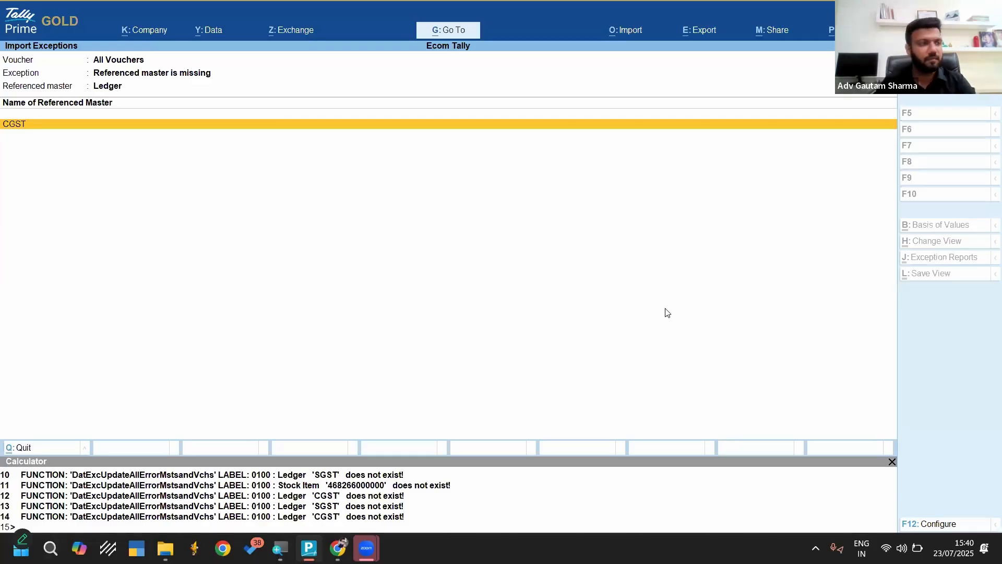
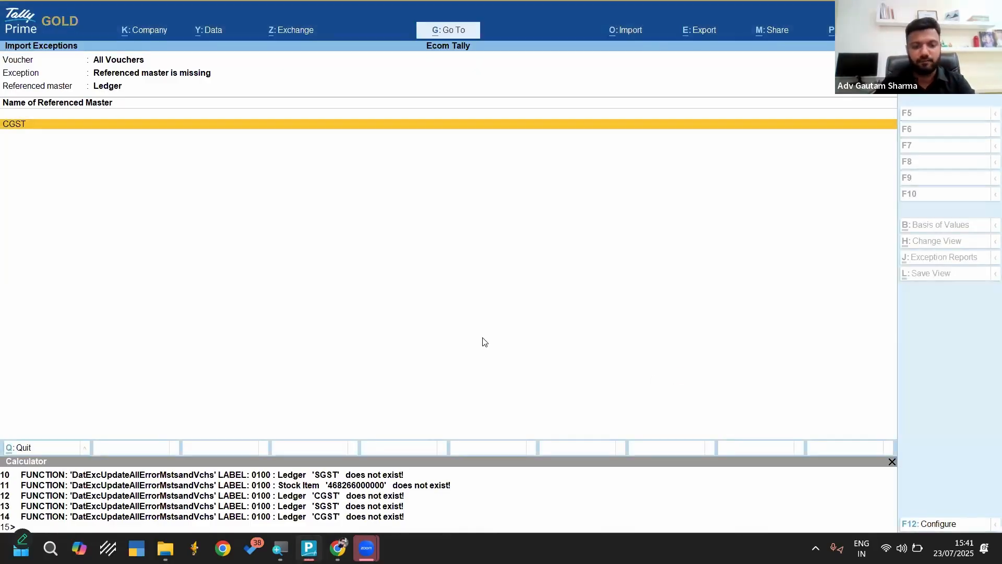
Create the missing CGST ledger under Duties & Taxes with duty type GST and tax type CGST
{"action": "key", "text": "Escape"}
{"action": "key", "text": "Return"}
{"action": "key", "text": "Return"}
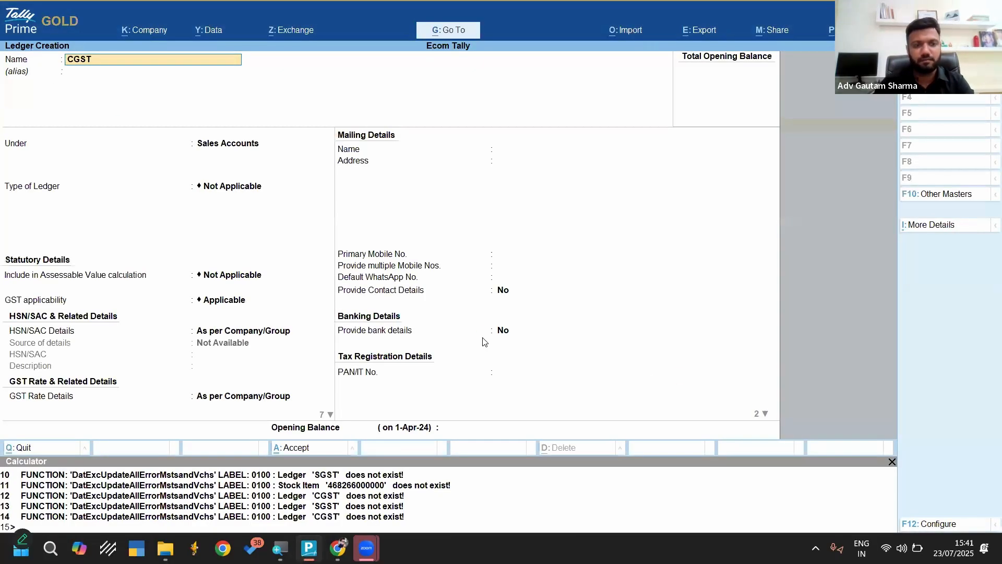
{"action": "key", "text": "Return"}
{"action": "key", "text": "Return"}
{"action": "type", "text": "D"}
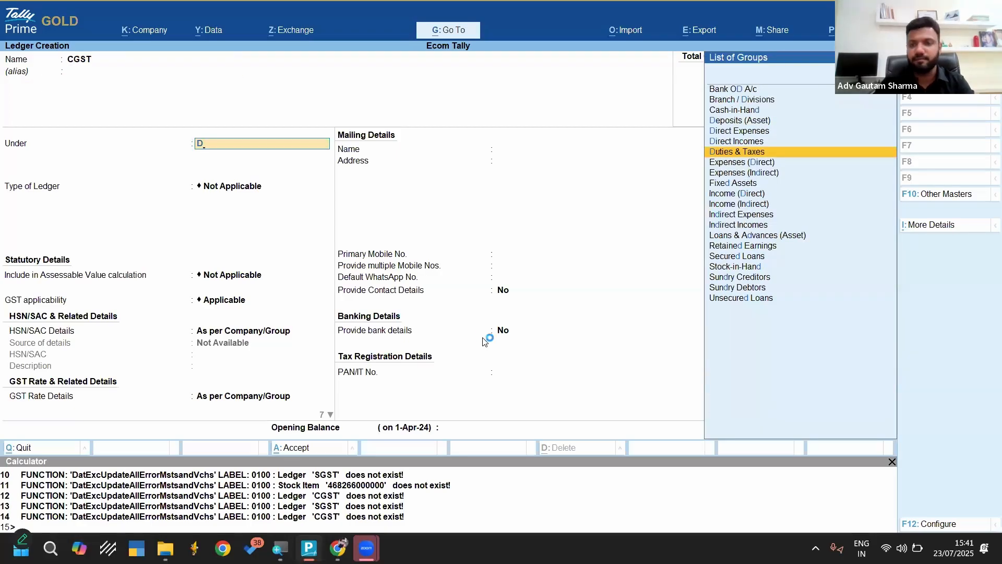
{"action": "key", "text": "Return"}
{"action": "key", "text": "Up"}
{"action": "key", "text": "Return"}
{"action": "key", "text": "Down"}
Create the missing SGST ledger under Duties & Taxes with duty type GST and tax type SGST/UTGST
{"action": "key", "text": "Return"}
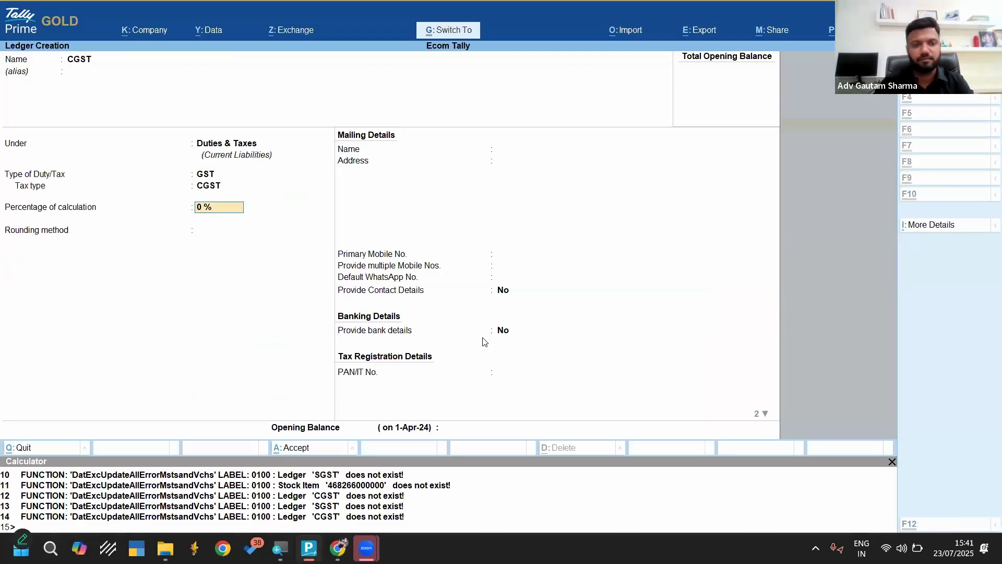
{"action": "key", "text": "ctrl+a"}
{"action": "key", "text": "Return"}
{"action": "key", "text": "Return"}
{"action": "key", "text": "Return"}
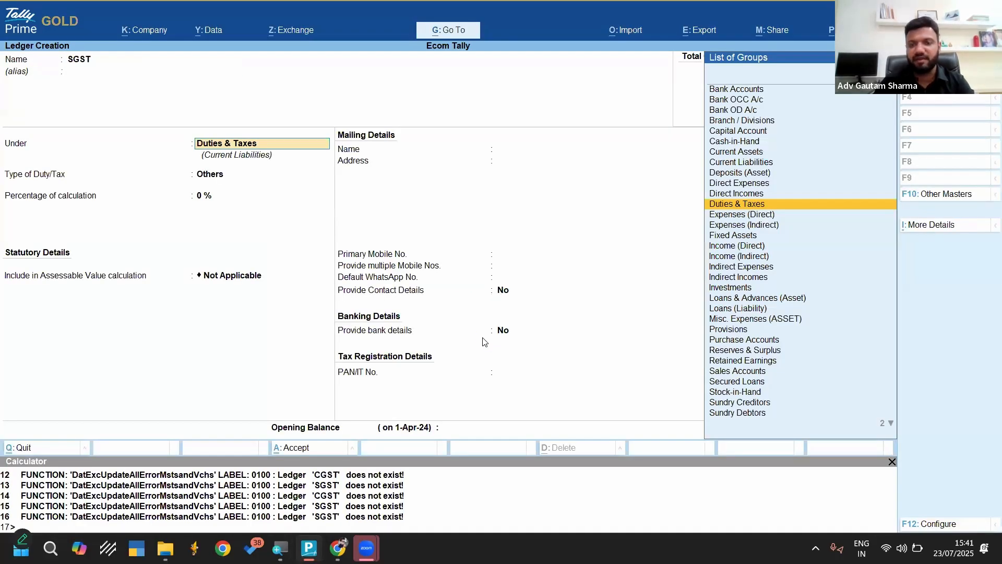
{"action": "key", "text": "Return"}
{"action": "key", "text": "Up"}
{"action": "key", "text": "Return"}
{"action": "key", "text": "Down"}
{"action": "key", "text": "Down"}
{"action": "key", "text": "Return"}
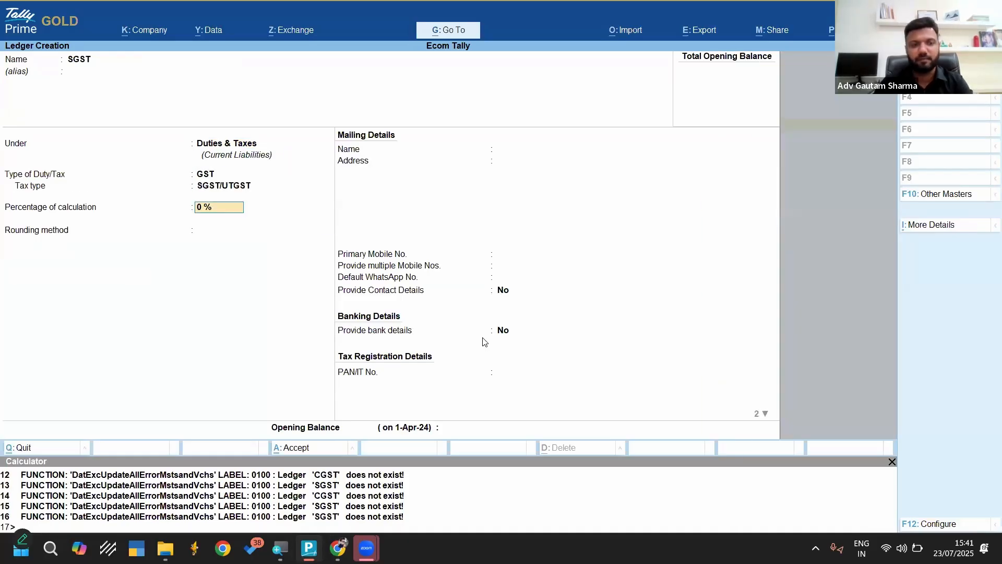
{"action": "key", "text": "ctrl+a"}
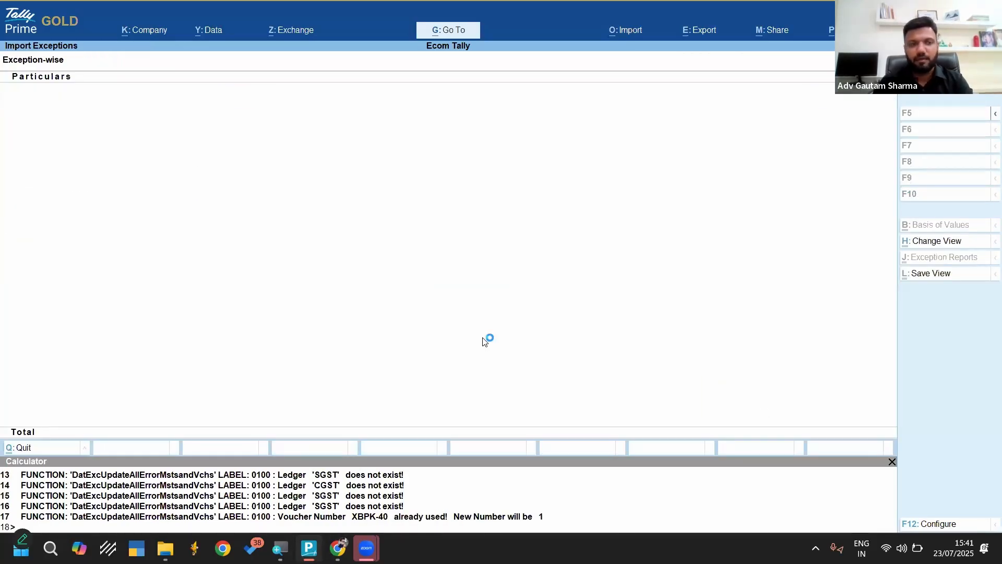
Check the Day Book for the imported sales voucher and return to the Gateway of Tally
{"action": "key", "text": "k"}
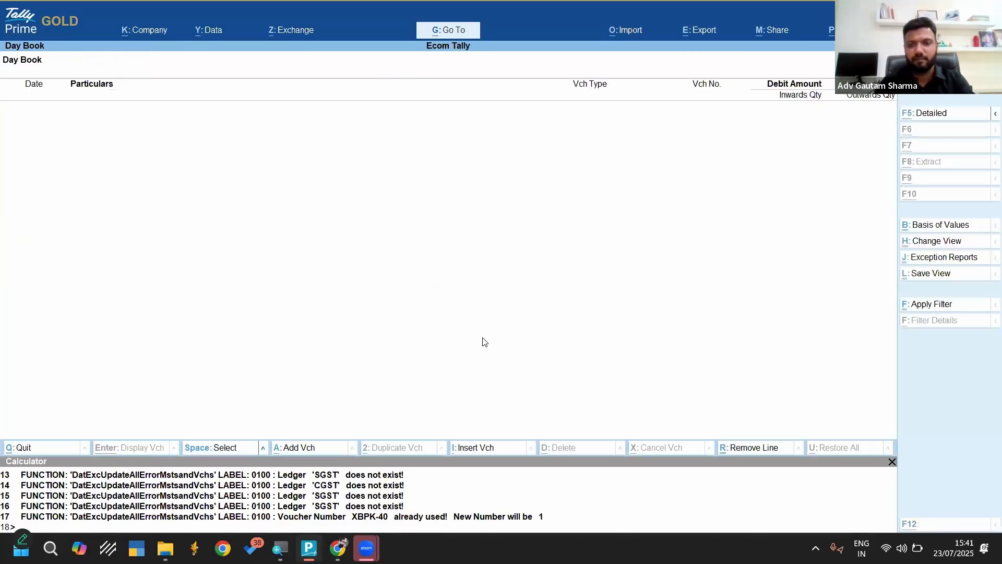
{"action": "key", "text": "F2"}
{"action": "key", "text": "Return"}
{"action": "key", "text": "Escape"}
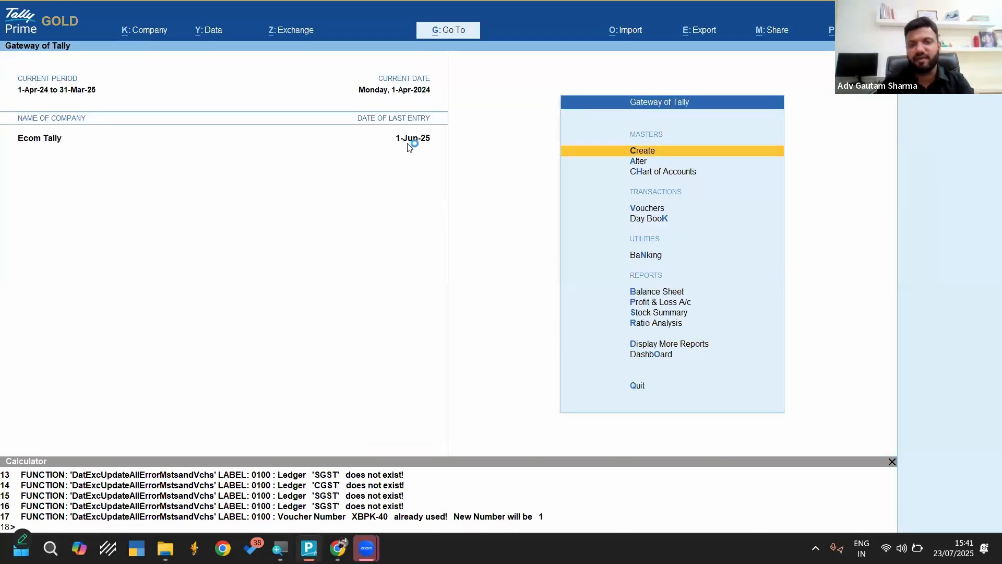
Extend the company's current period so that it ends on 31-Mar-26
{"action": "key", "text": "alt+F2"}
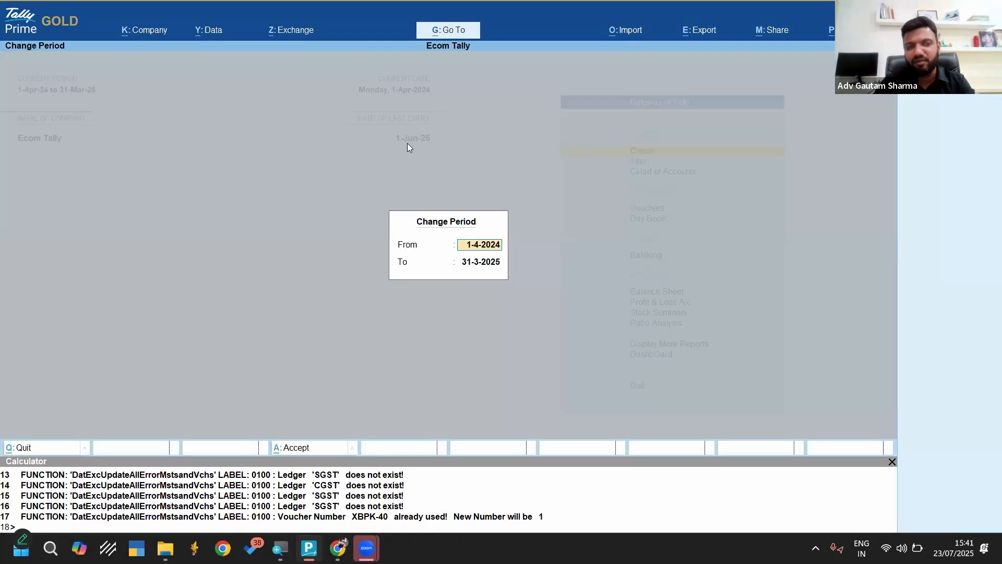
{"action": "key", "text": "Return"}
{"action": "type", "text": "31-3-26"}
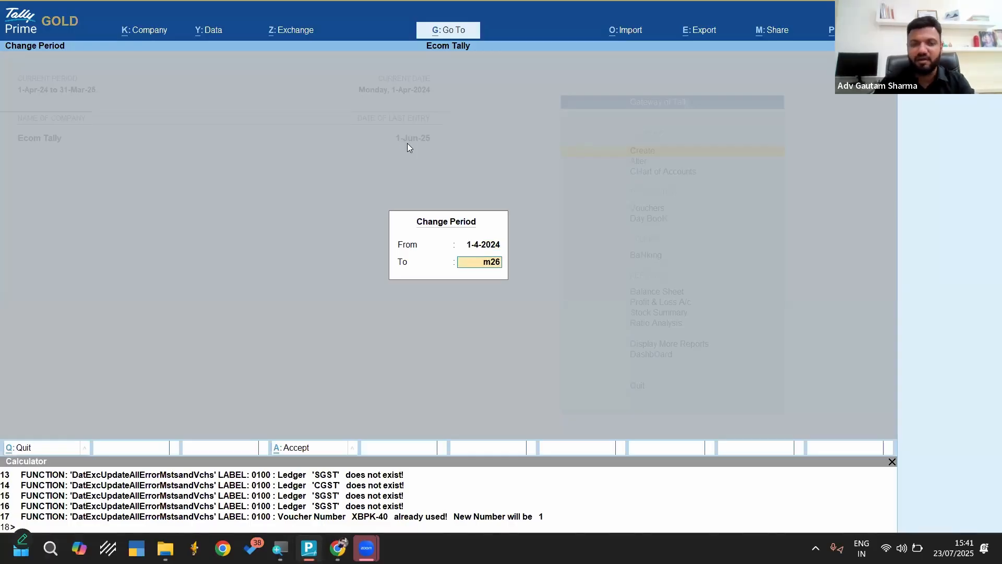
{"action": "key", "text": "Return"}
Open the Day Book for the full period and delete the Amazon Debtor sales voucher dated 1-Jun-25
{"action": "key", "text": "d"}
{"action": "key", "text": "d"}
{"action": "key", "text": "alt+F2"}
{"action": "key", "text": "Return"}
{"action": "key", "text": "Return"}
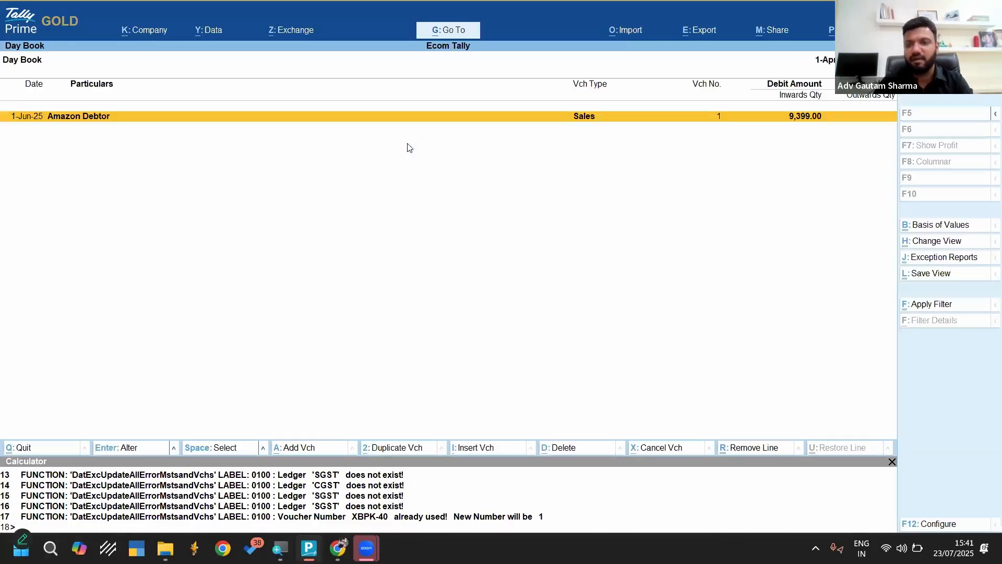
{"action": "key", "text": "Return"}
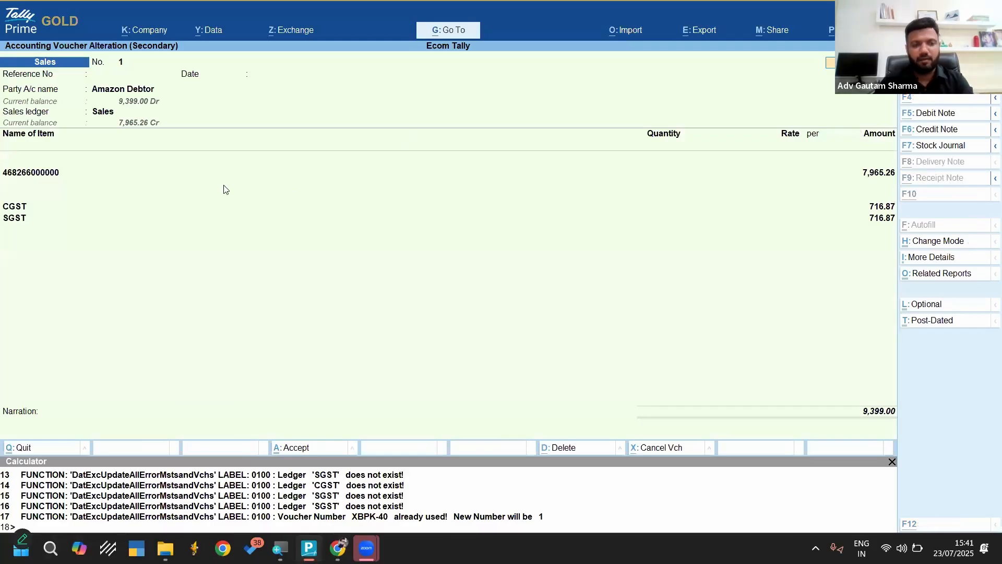
{"action": "key", "text": "alt+d"}
{"action": "key", "text": "Return"}
{"action": "key", "text": "Escape"}
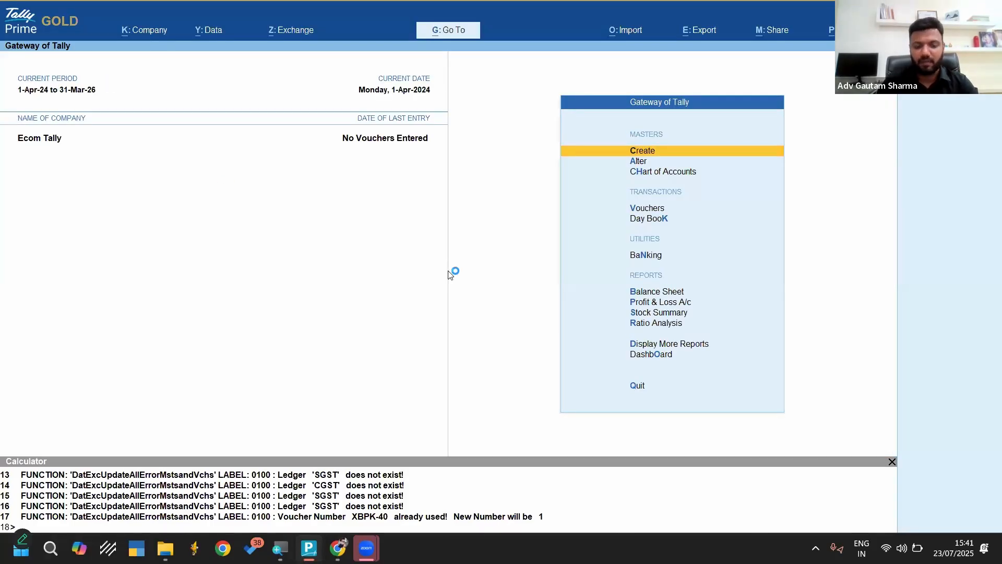
Start an Excel transaction import with Sales.xlsx as the source file and proceed to the worksheet choice
{"action": "key", "text": "alt+o"}
{"action": "key", "text": "Down"}
{"action": "key", "text": "Return"}
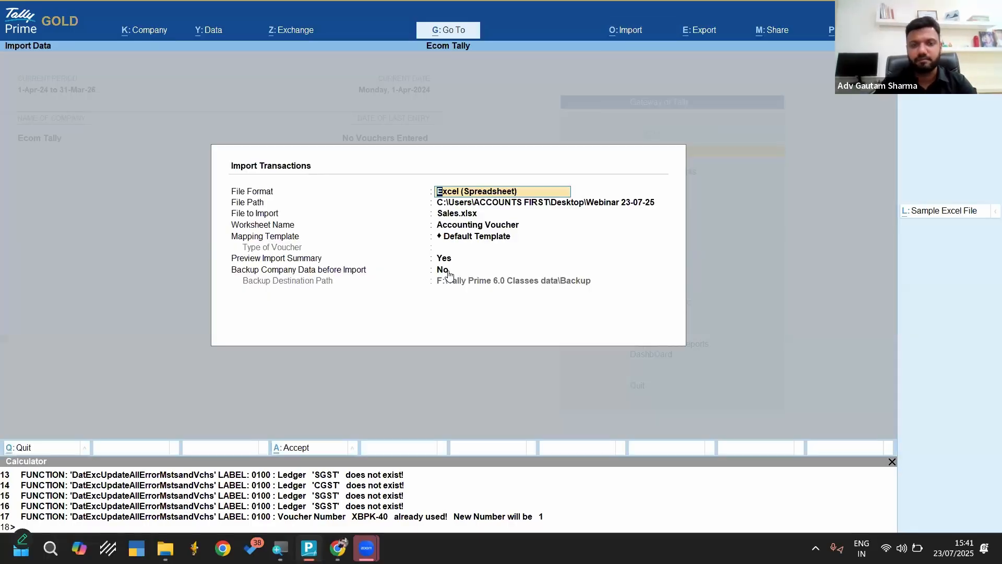
{"action": "key", "text": "Return"}
{"action": "key", "text": "Return"}
{"action": "key", "text": "Return"}
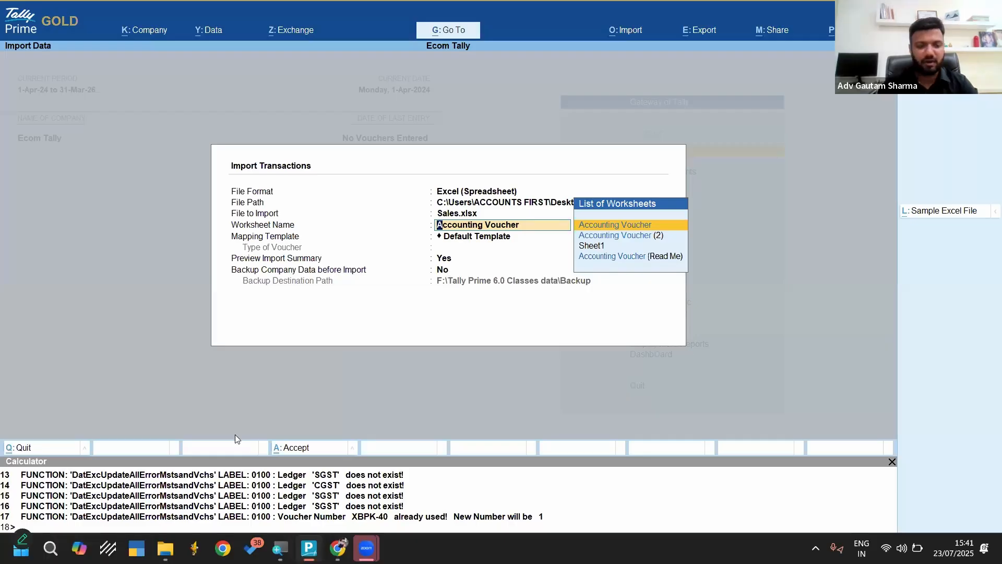
Switch to the Template folder, review the Sheet1, Accounting Voucher (2) and Accounting Voucher worksheets of Sales.xlsx, and close the workbook
{"action": "mouse_move", "coordinate": [165, 548]}
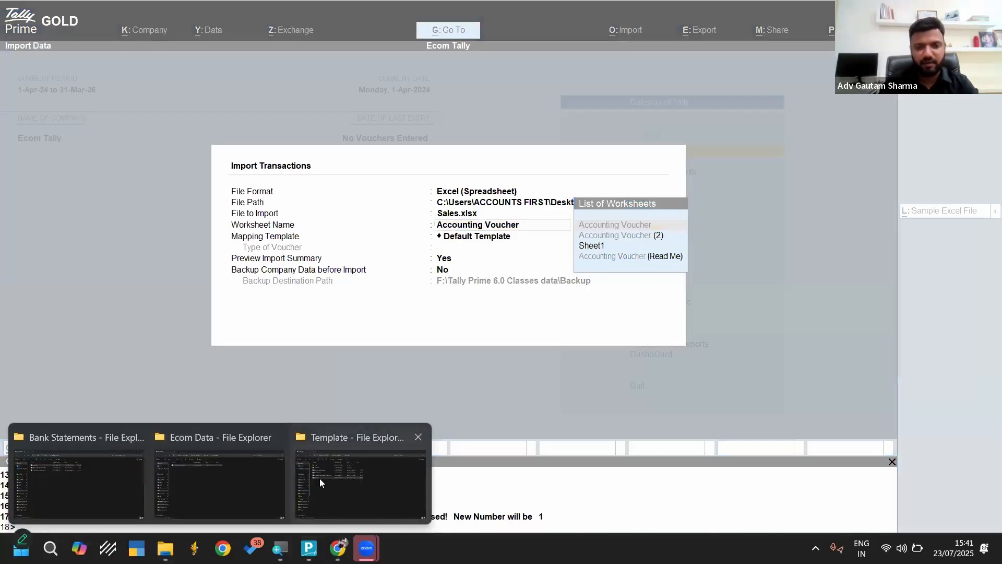
{"action": "left_click", "coordinate": [319, 478]}
{"action": "double_click", "coordinate": [208, 214]}
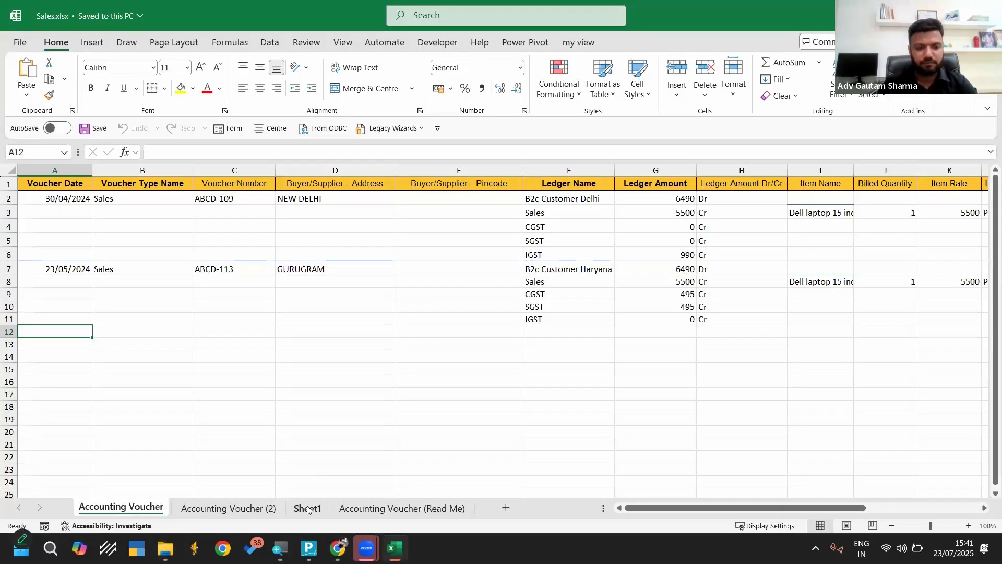
{"action": "left_click", "coordinate": [308, 509]}
{"action": "scroll", "coordinate": [390, 328], "scroll_direction": "down", "scroll_amount": 5}
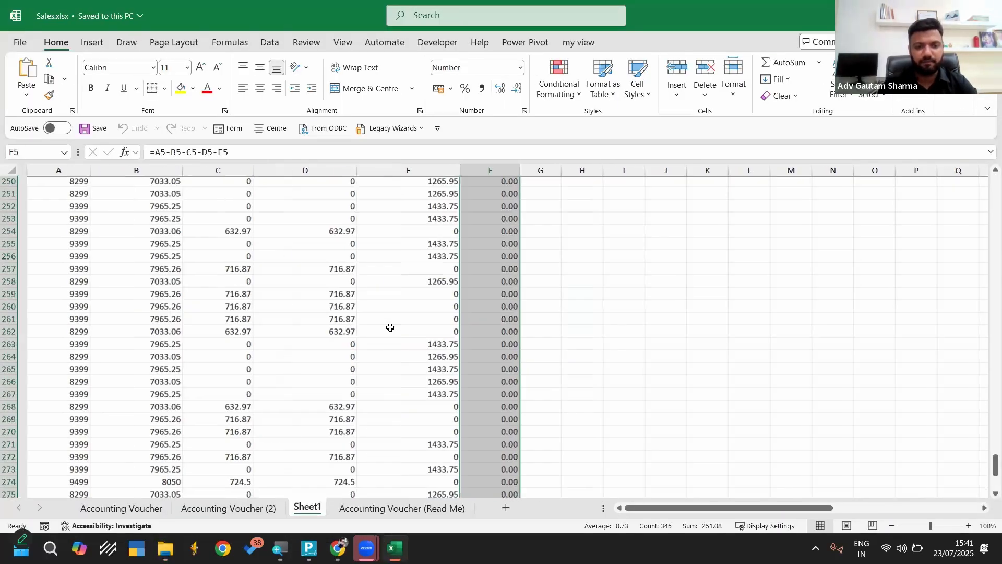
{"action": "left_click", "coordinate": [514, 311]}
{"action": "key", "text": "ctrl+Up"}
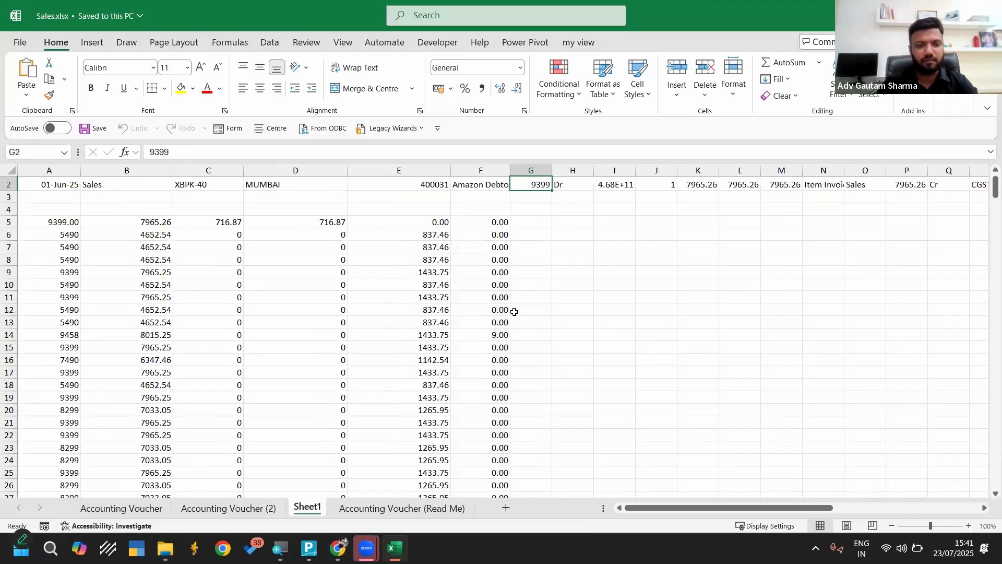
{"action": "scroll", "coordinate": [291, 496], "scroll_direction": "up", "scroll_amount": 1}
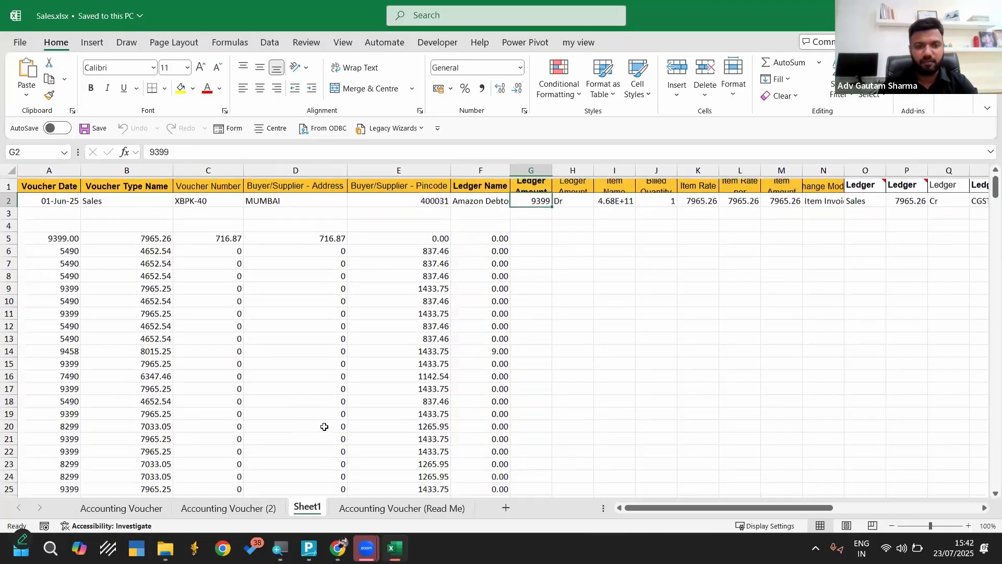
{"action": "left_click", "coordinate": [263, 510]}
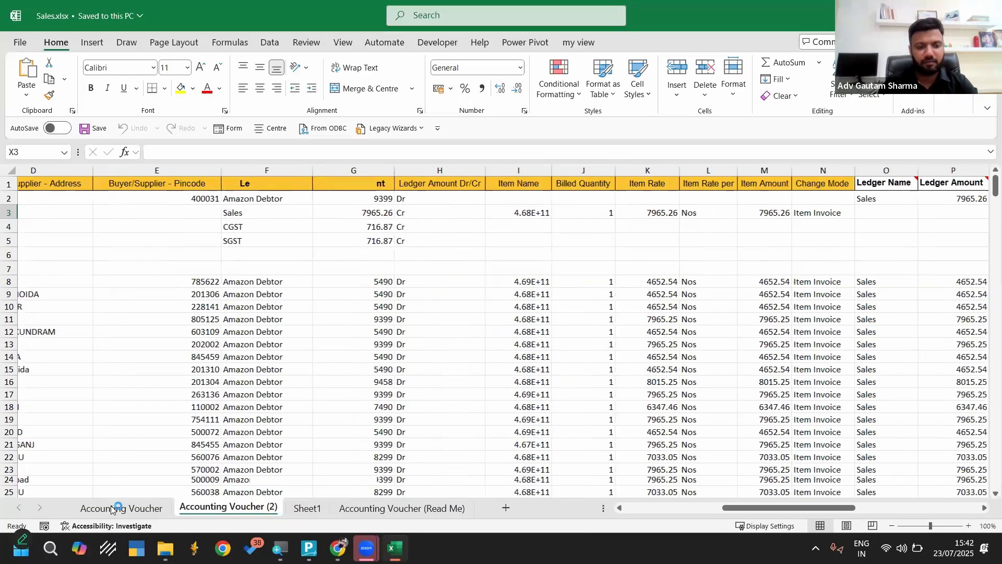
{"action": "left_click", "coordinate": [117, 509]}
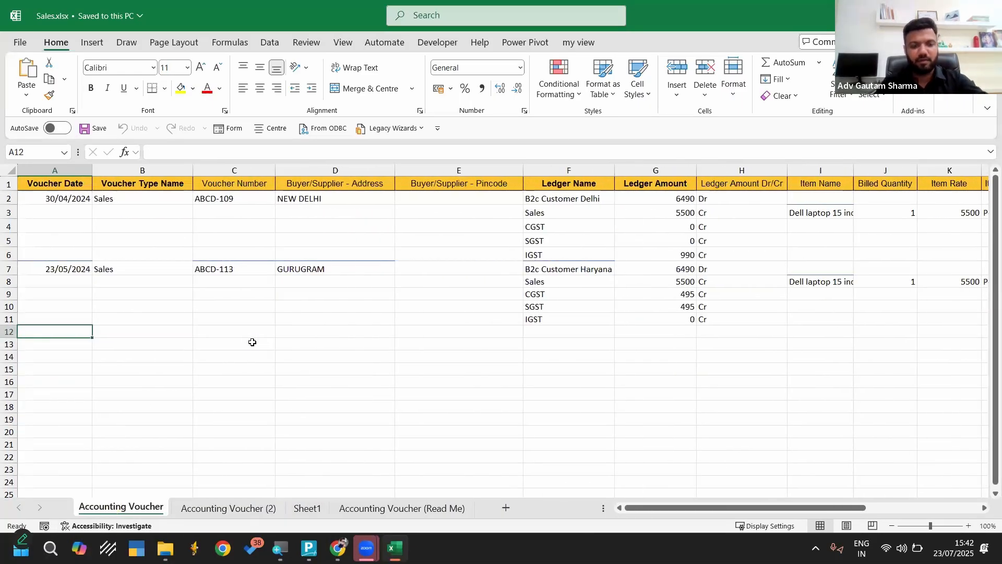
{"action": "key", "text": "ctrl+w"}
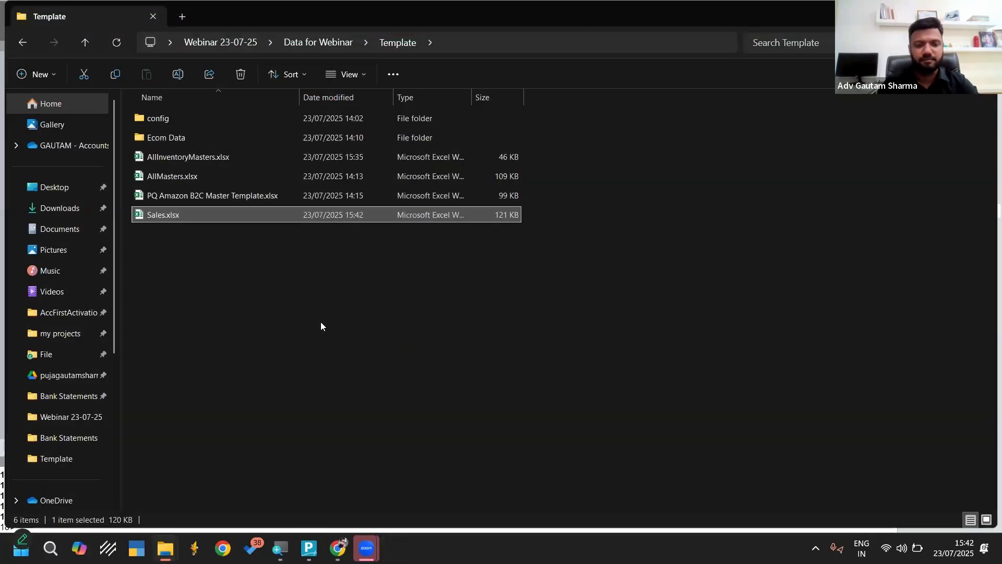
Switch back to TallyPrime and import the Accounting Voucher worksheet of Sales.xlsx with the Default Template
{"action": "key", "text": "alt+Tab"}
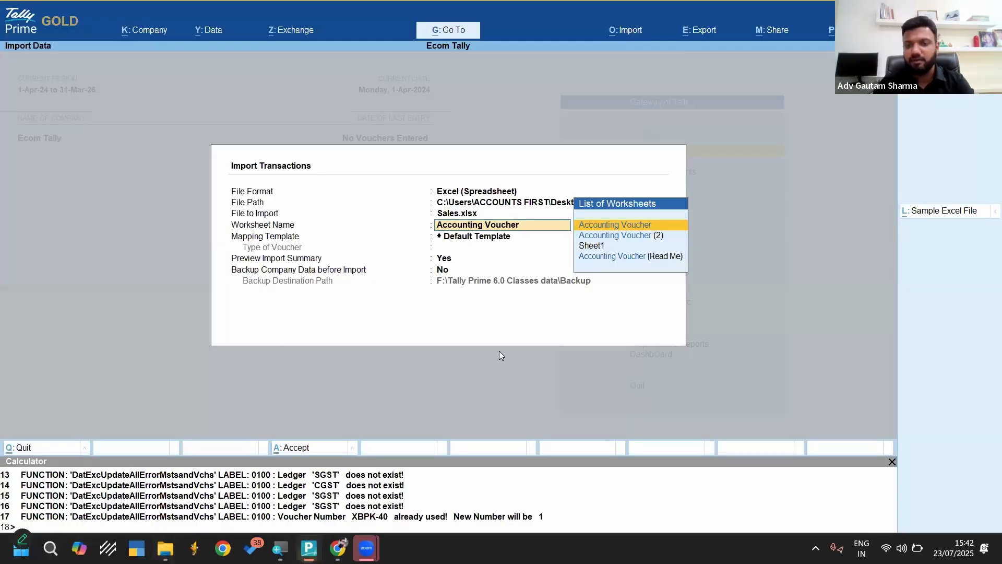
{"action": "key", "text": "Down"}
{"action": "key", "text": "Up"}
{"action": "key", "text": "Return"}
{"action": "key", "text": "Return"}
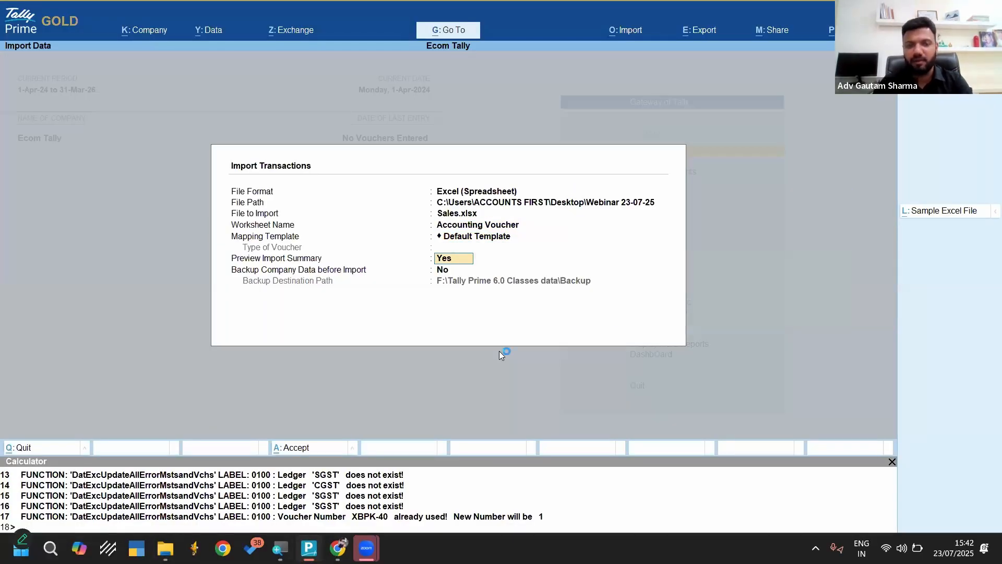
{"action": "key", "text": "Return"}
{"action": "key", "text": "Return"}
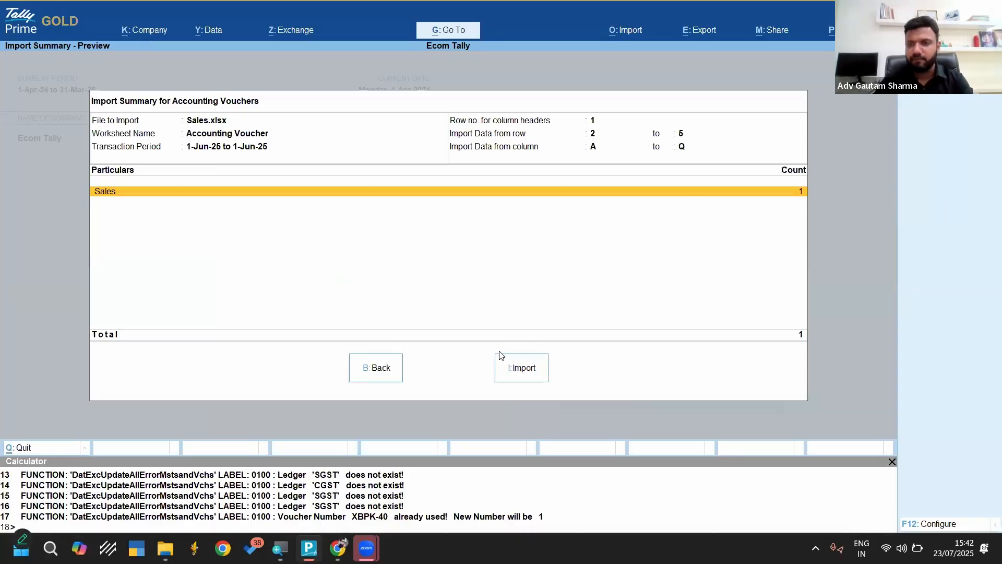
{"action": "left_click", "coordinate": [527, 375]}
{"action": "key", "text": "Return"}
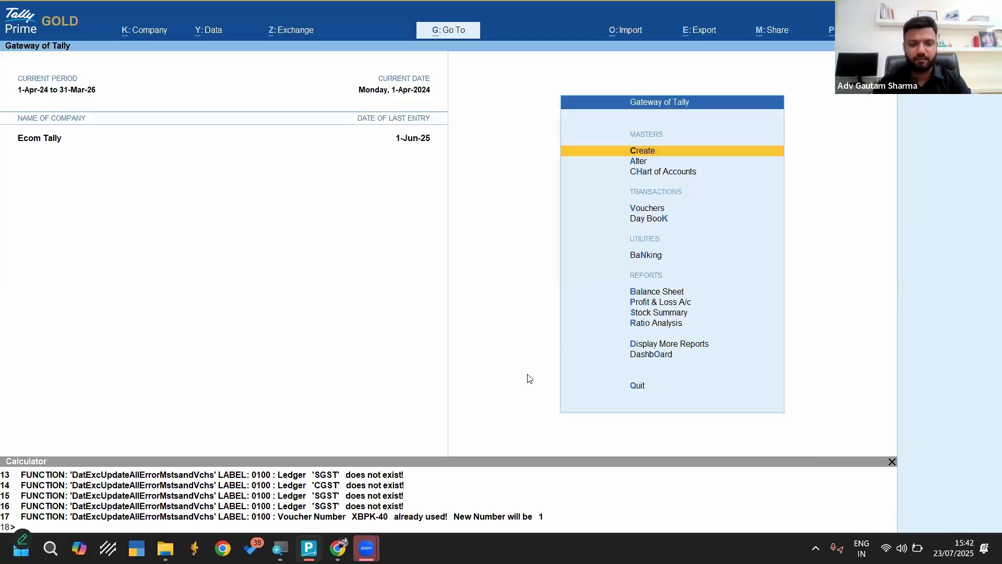
Delete the newly imported Amazon Debtor sales voucher from the full-period Day Book
{"action": "key", "text": "k"}
{"action": "key", "text": "alt+F2"}
{"action": "key", "text": "Return"}
{"action": "key", "text": "Return"}
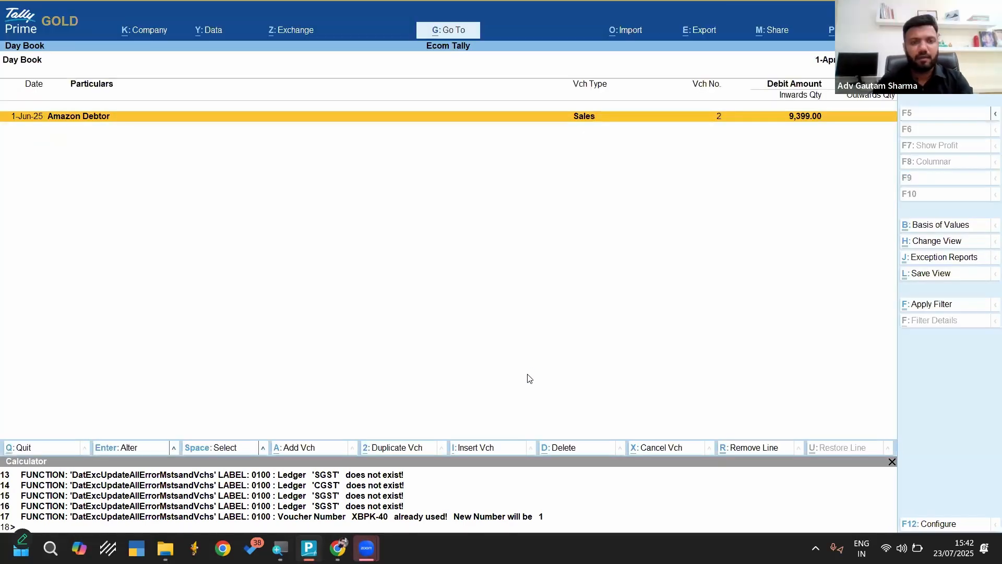
{"action": "key", "text": "Return"}
{"action": "key", "text": "alt+d"}
{"action": "key", "text": "Return"}
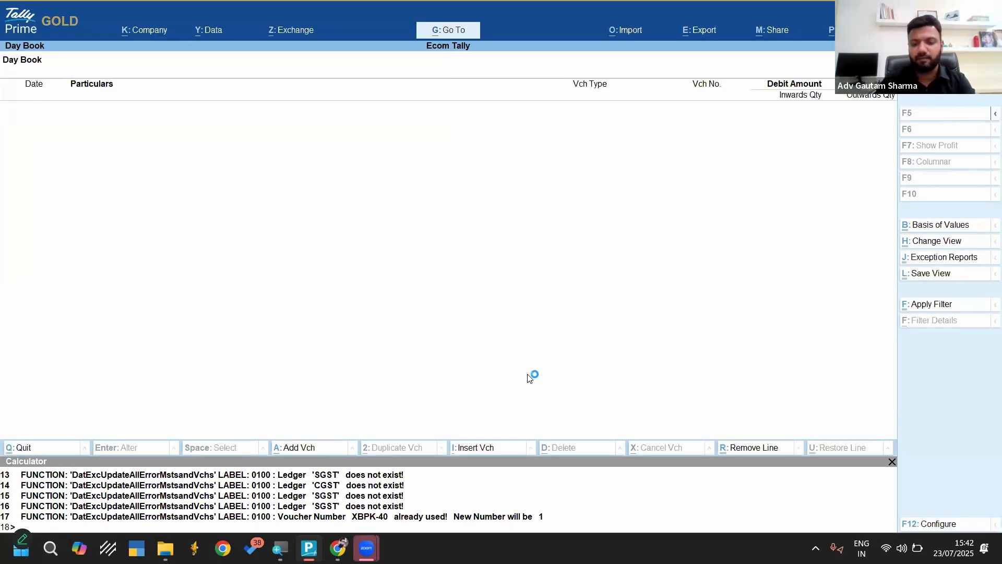
Switch to the Template folder and reopen the Sales.xlsx workbook
{"action": "key", "text": "alt+o"}
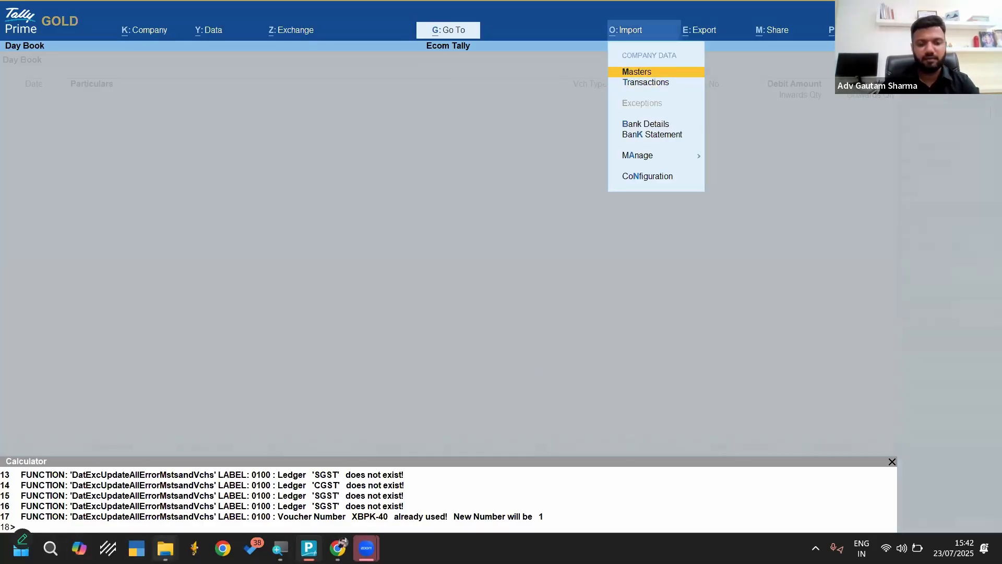
{"action": "mouse_move", "coordinate": [165, 548]}
{"action": "left_click", "coordinate": [337, 475]}
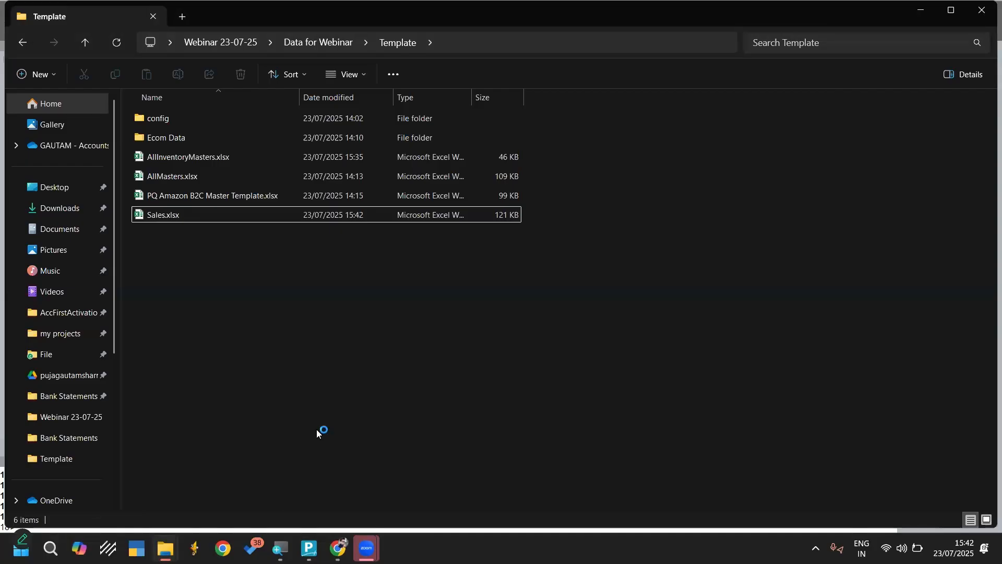
{"action": "left_click", "coordinate": [182, 214]}
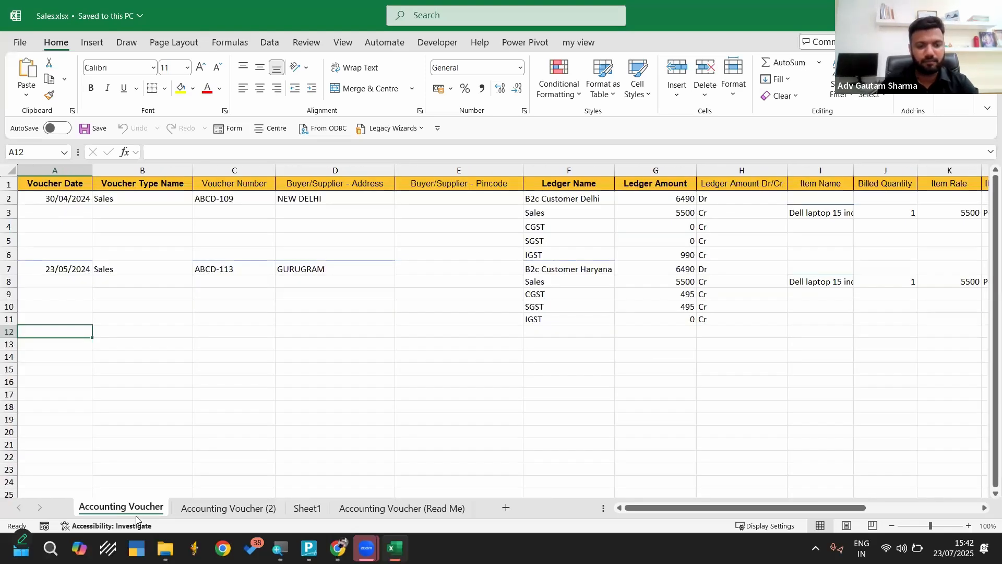
Rename the Accounting Voucher worksheet as Accounting Voucher1 and save the workbook
{"action": "right_click", "coordinate": [124, 505]}
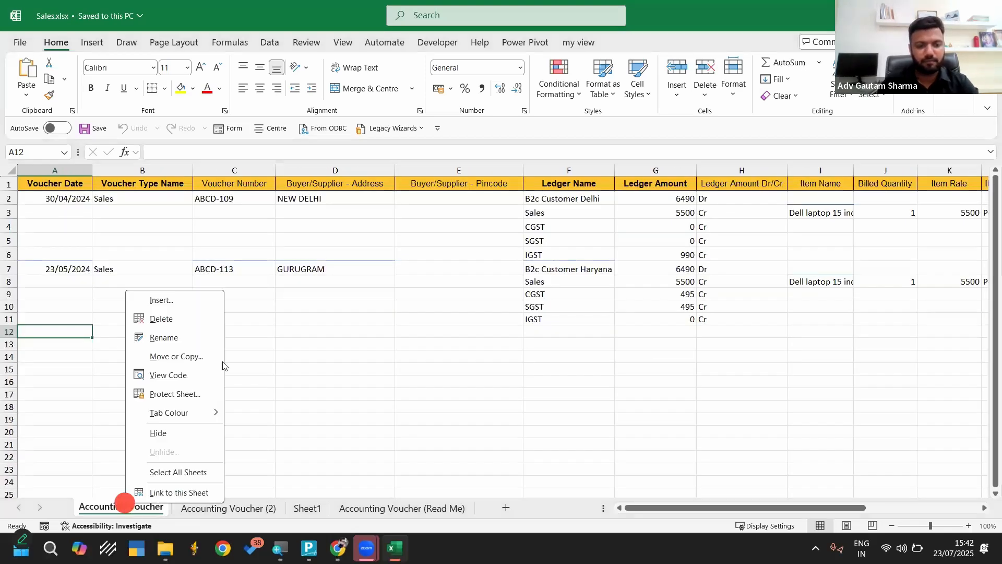
{"action": "left_click", "coordinate": [181, 343]}
{"action": "key", "text": "End"}
{"action": "type", "text": "1"}
{"action": "key", "text": "Return"}
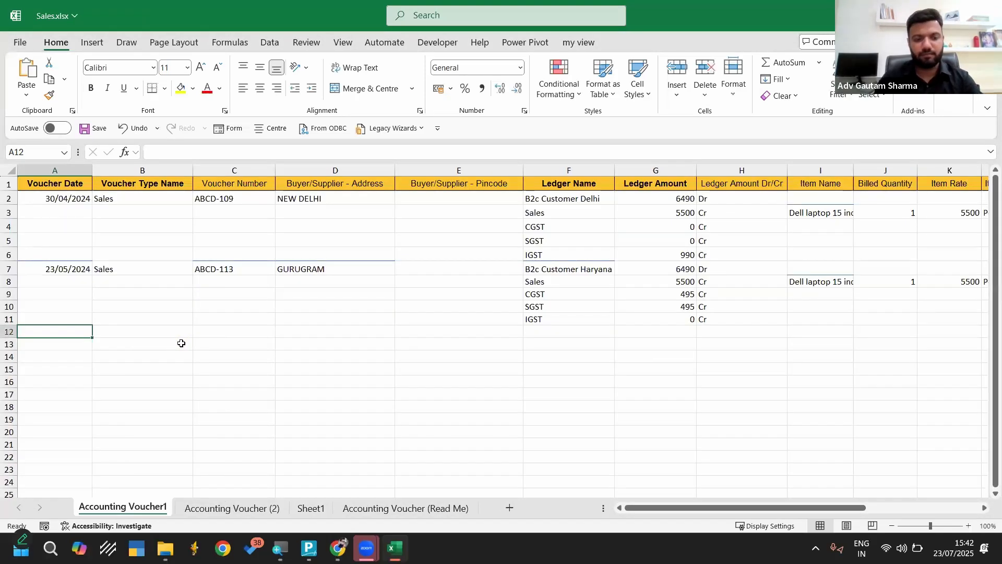
{"action": "key", "text": "ctrl+s"}
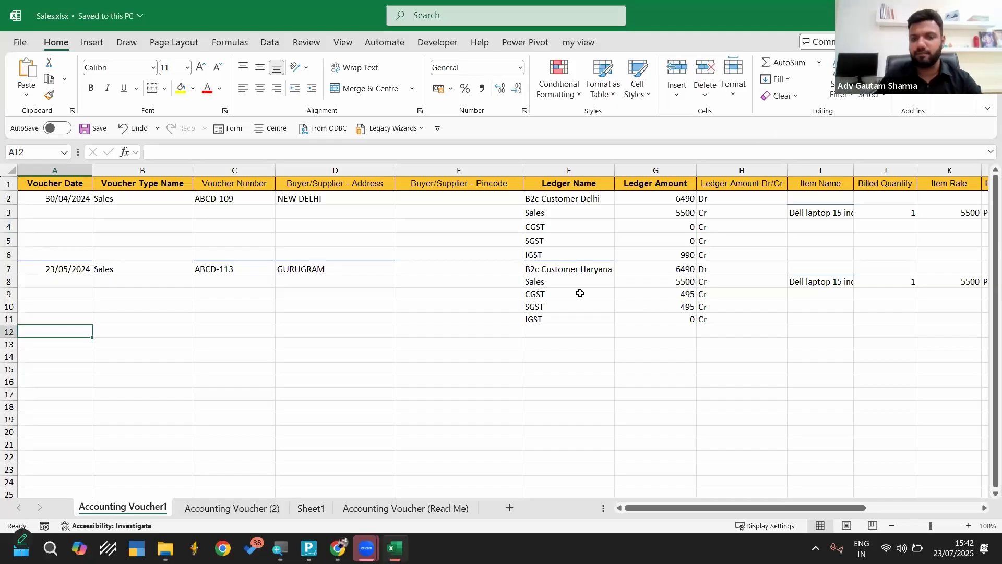
Delete Sheet1 from the Sales.xlsx workbook, save and close the file, and switch to TallyPrime
{"action": "right_click", "coordinate": [315, 510]}
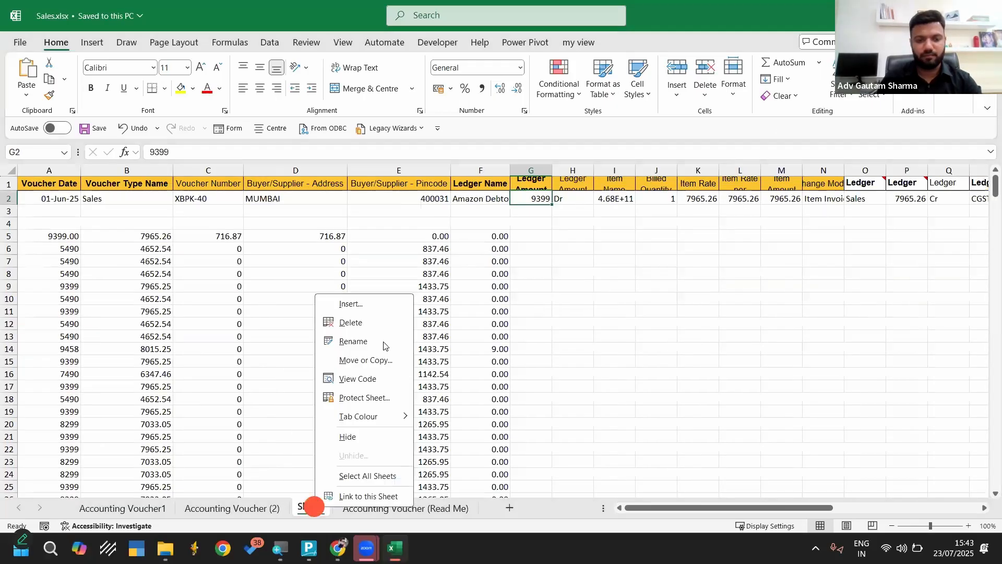
{"action": "left_click", "coordinate": [353, 323]}
{"action": "left_click", "coordinate": [542, 294]}
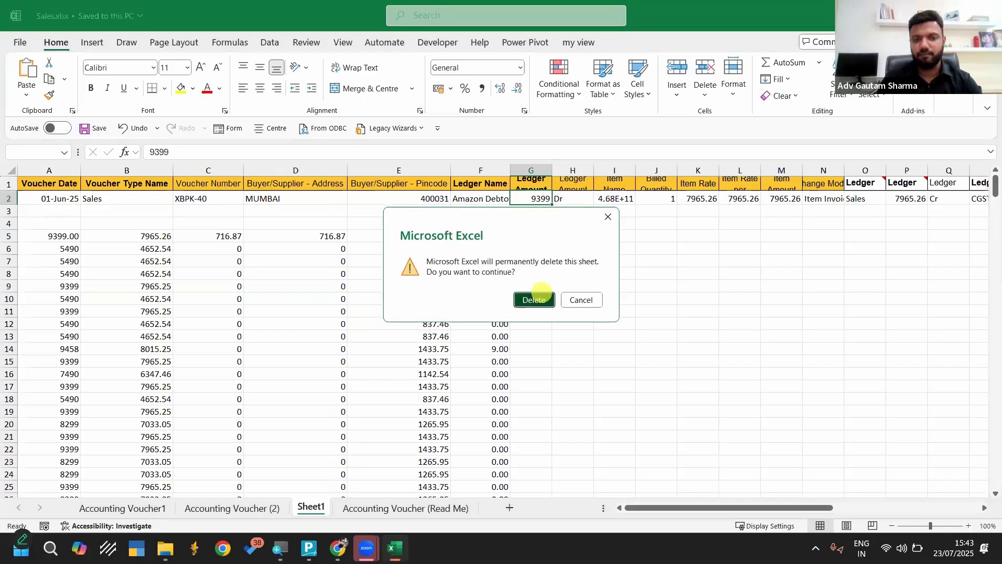
{"action": "key", "text": "ctrl+s"}
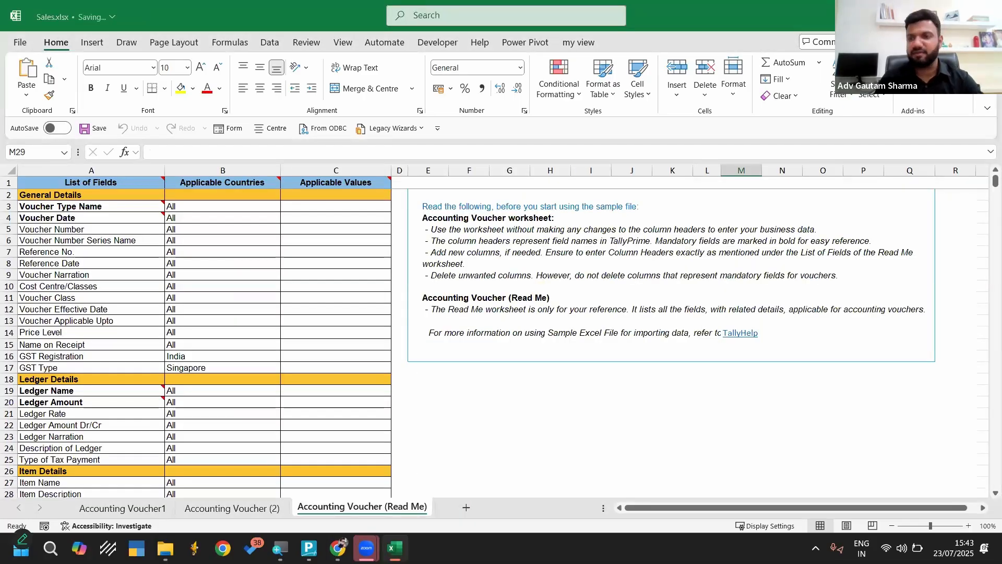
{"action": "key", "text": "alt+F4"}
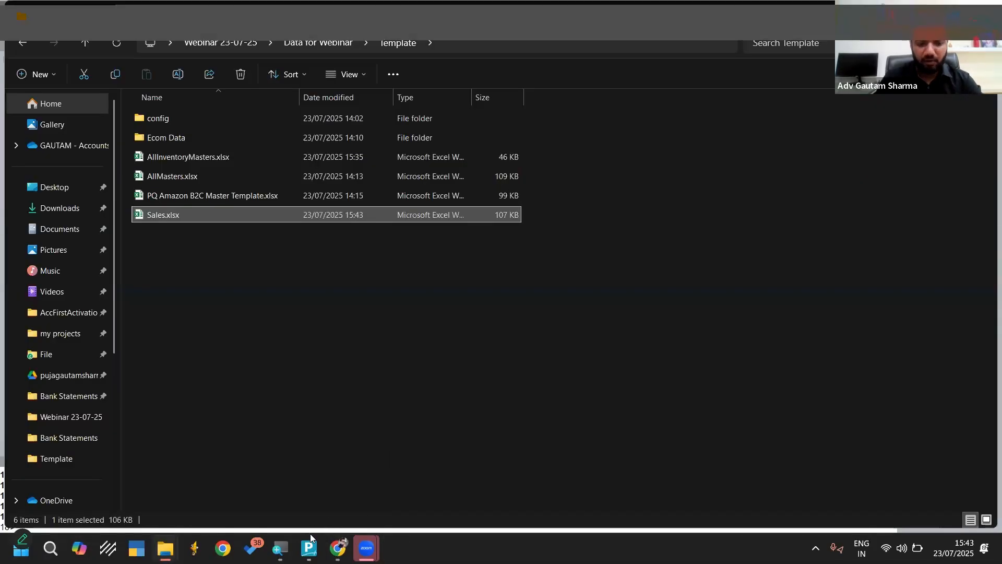
{"action": "left_click", "coordinate": [309, 548]}
{"action": "key", "text": "Down"}
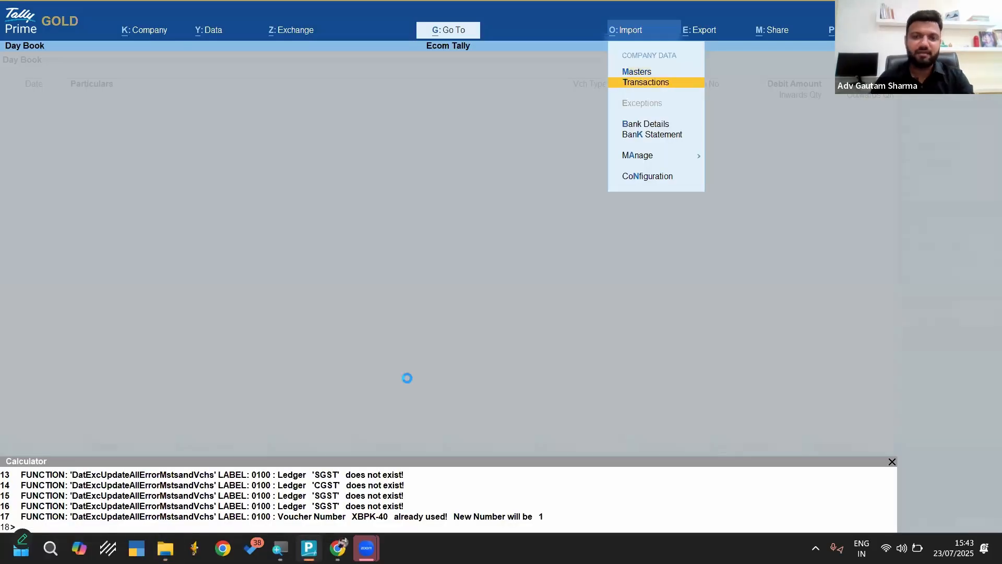
{"action": "key", "text": "Return"}
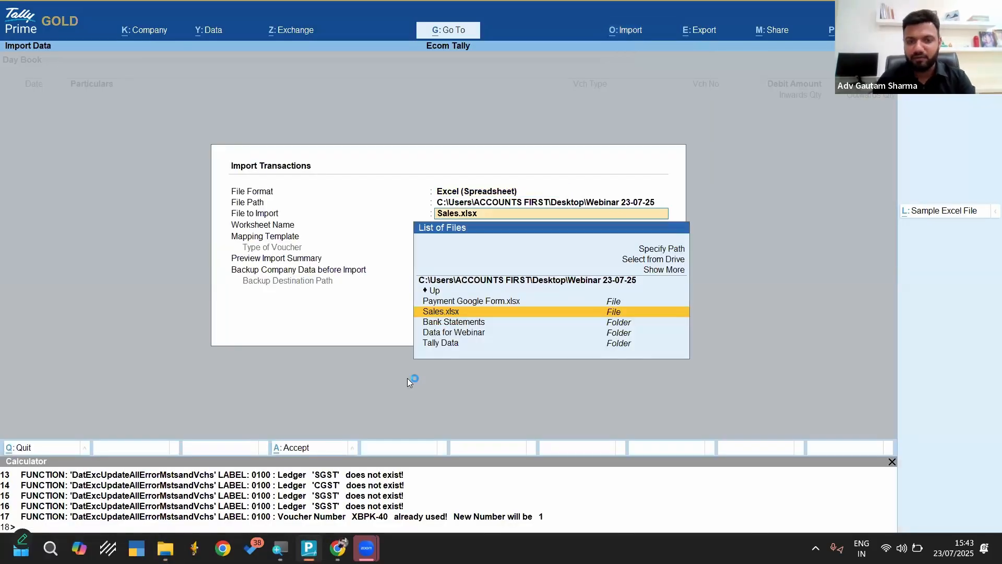
{"action": "key", "text": "Return"}
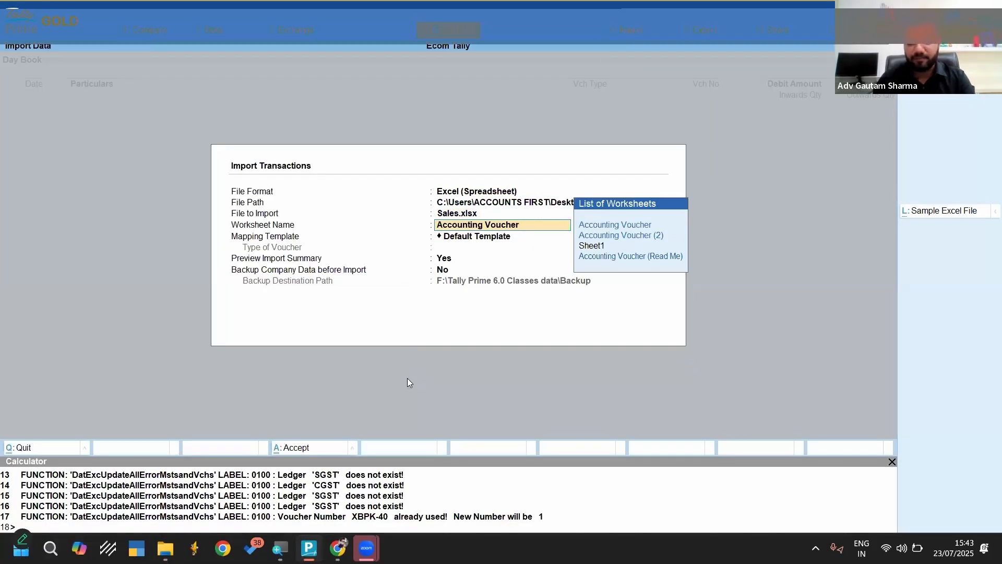
{"action": "key", "text": "Escape"}
{"action": "key", "text": "Escape"}
{"action": "key", "text": "Escape"}
{"action": "key", "text": "Escape"}
{"action": "key", "text": "Escape"}
{"action": "key", "text": "Escape"}
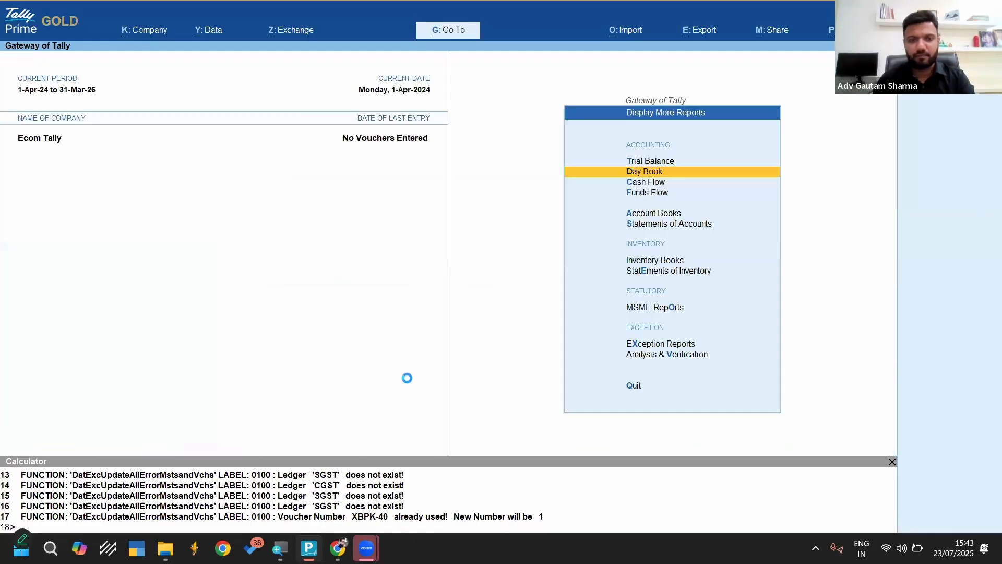
Start a transactions import from Excel and browse to the Template folder inside Data for Webinar
{"action": "key", "text": "alt+o"}
{"action": "key", "text": "Down"}
{"action": "key", "text": "Return"}
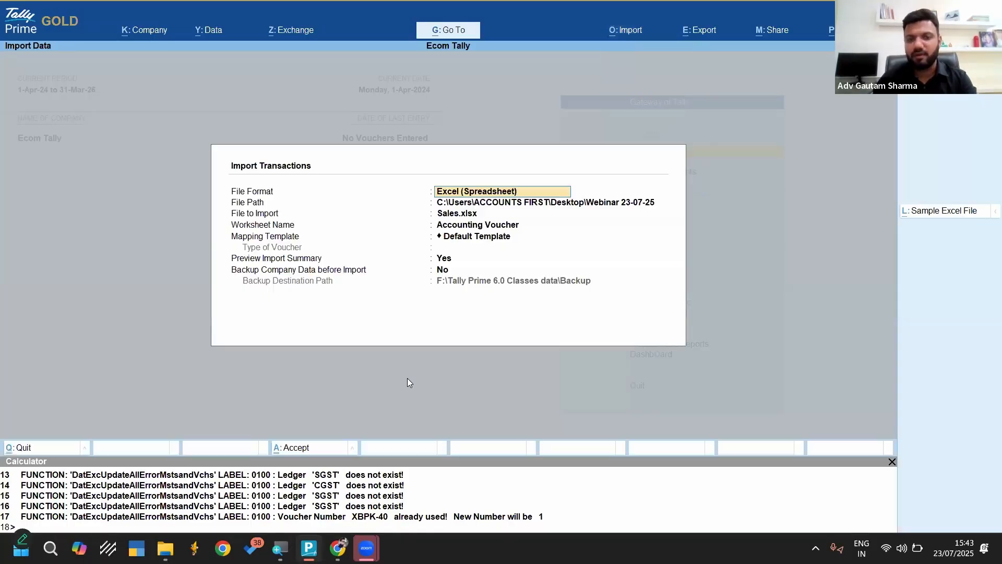
{"action": "key", "text": "Return"}
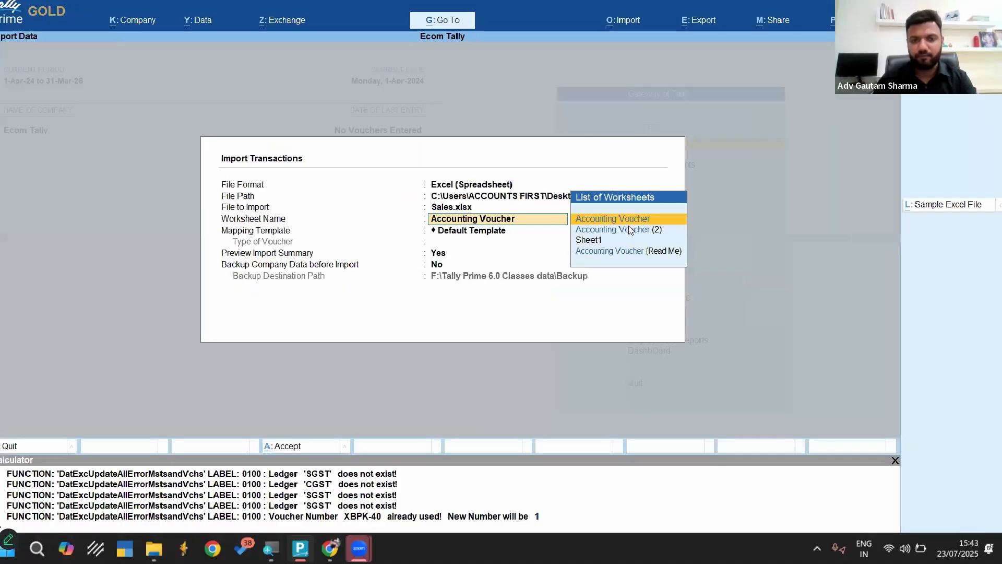
{"action": "key", "text": "BackSpace"}
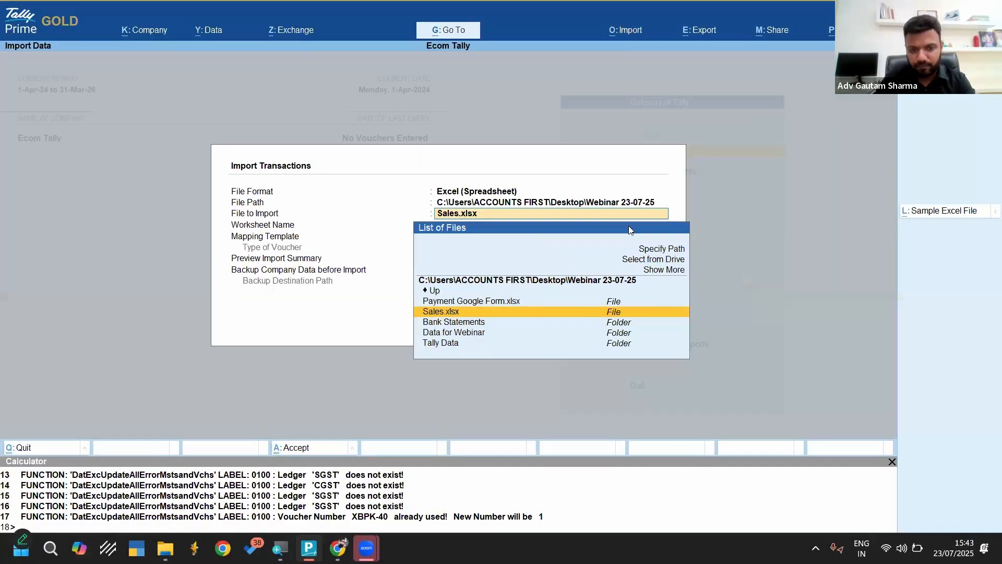
{"action": "key", "text": "Down"}
{"action": "key", "text": "Down"}
{"action": "key", "text": "Up"}
{"action": "key", "text": "Up"}
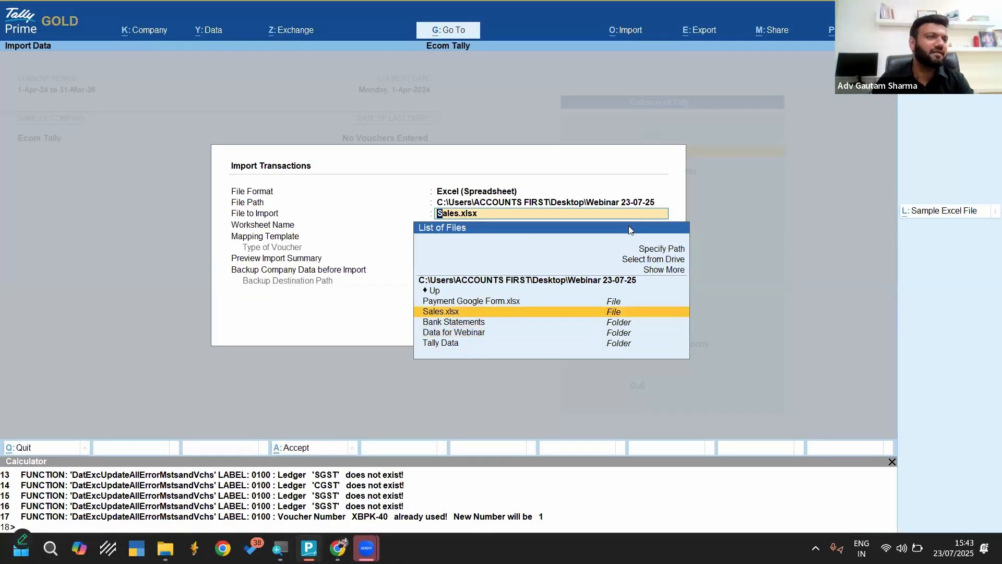
{"action": "key", "text": "Down"}
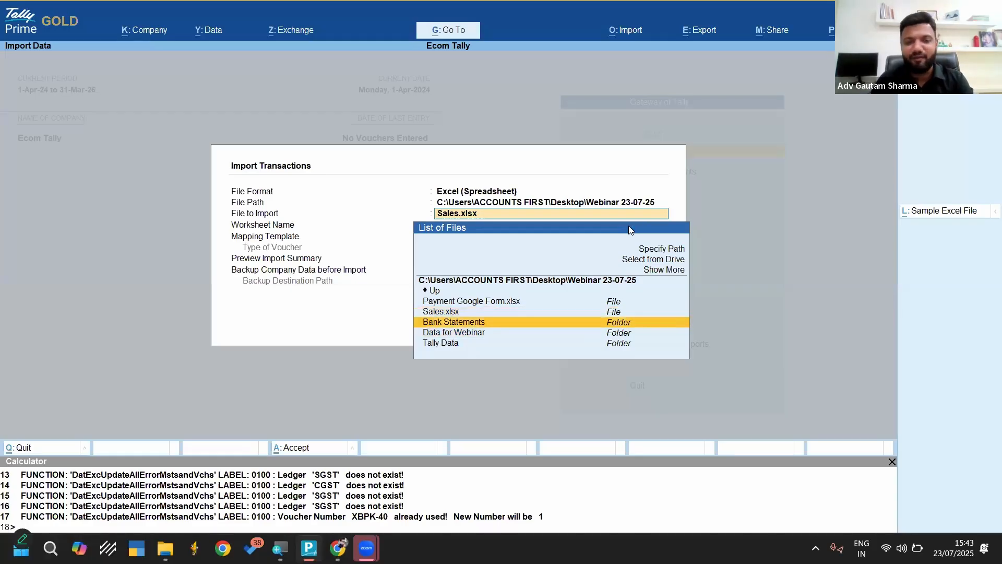
{"action": "key", "text": "Up"}
{"action": "key", "text": "Down"}
{"action": "key", "text": "Down"}
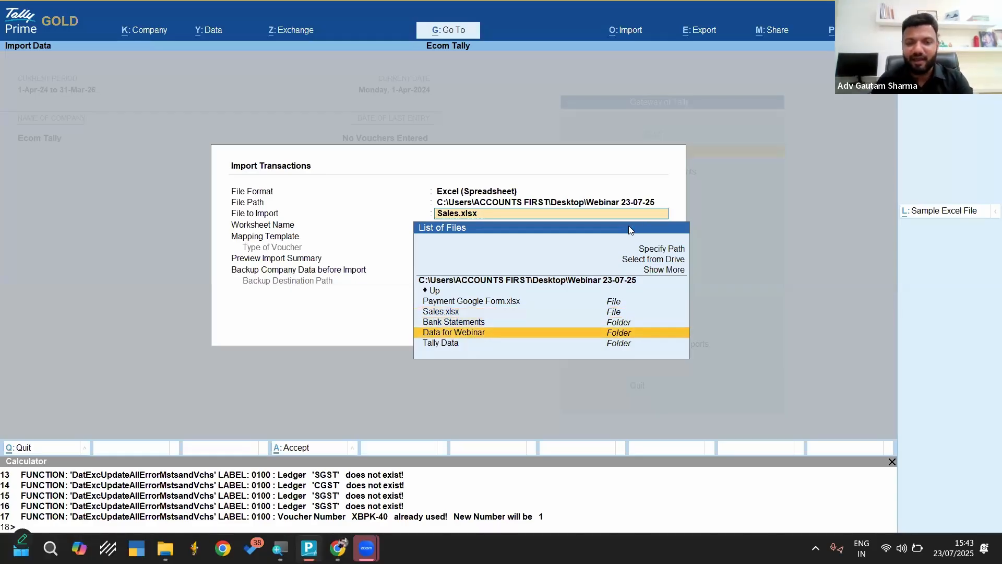
{"action": "left_click", "coordinate": [455, 334]}
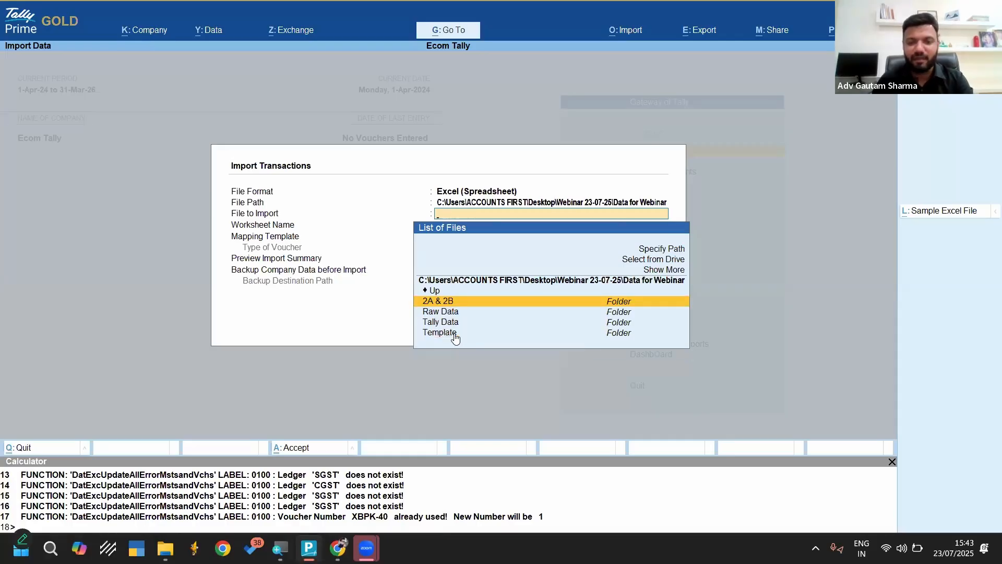
{"action": "left_click", "coordinate": [455, 336]}
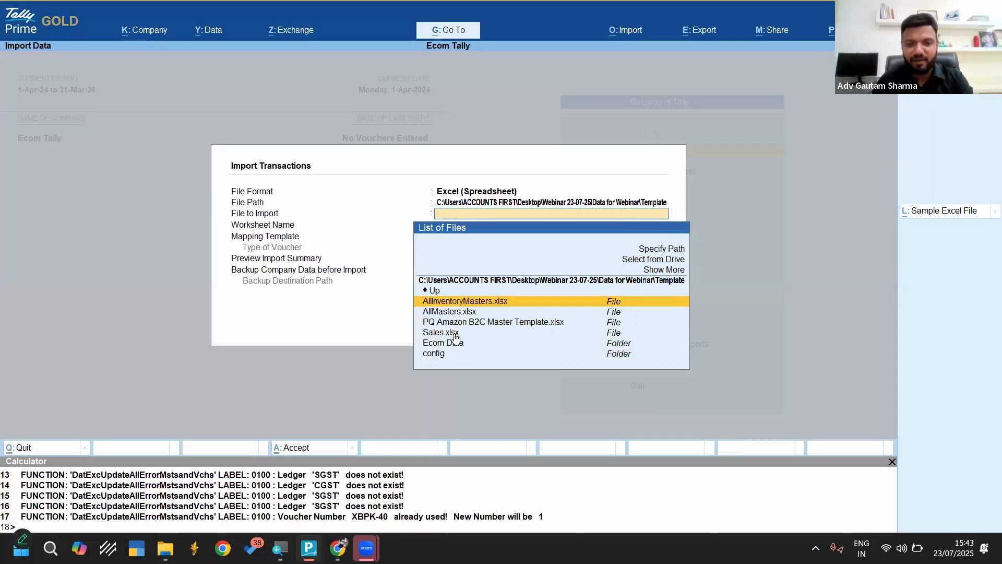
Import the Accounting Voucher1 worksheet of the Template folder's Sales.xlsx with the Default Template and no company data backup
{"action": "key", "text": "Down"}
{"action": "key", "text": "Down"}
{"action": "key", "text": "Down"}
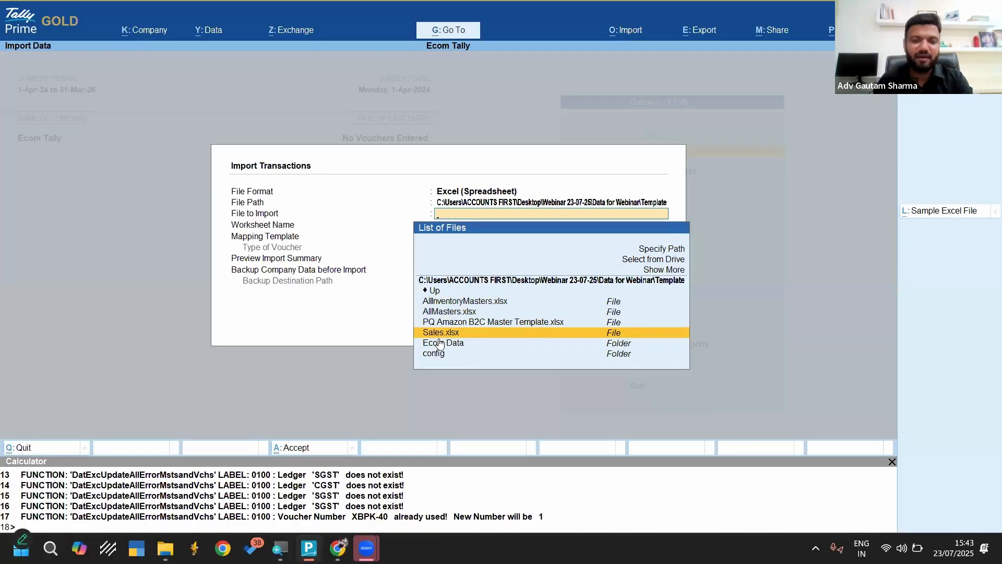
{"action": "left_click", "coordinate": [445, 336]}
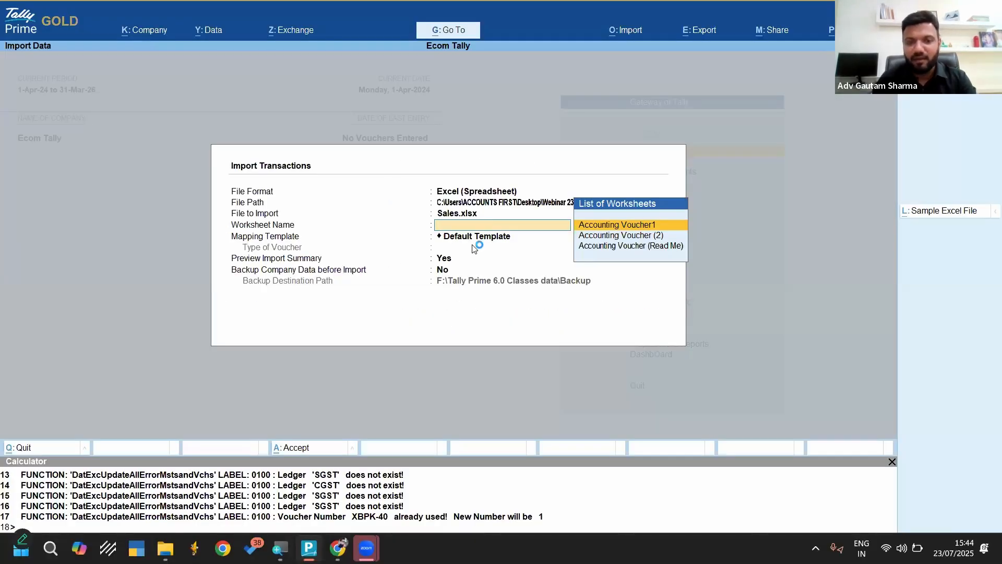
{"action": "left_click", "coordinate": [640, 229]}
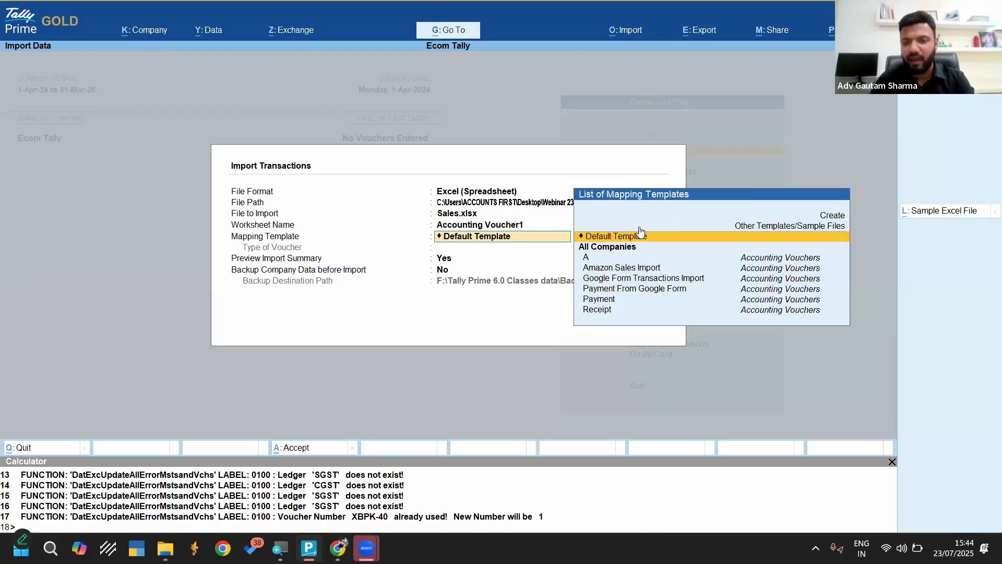
{"action": "left_click", "coordinate": [629, 236]}
{"action": "key", "text": "Return"}
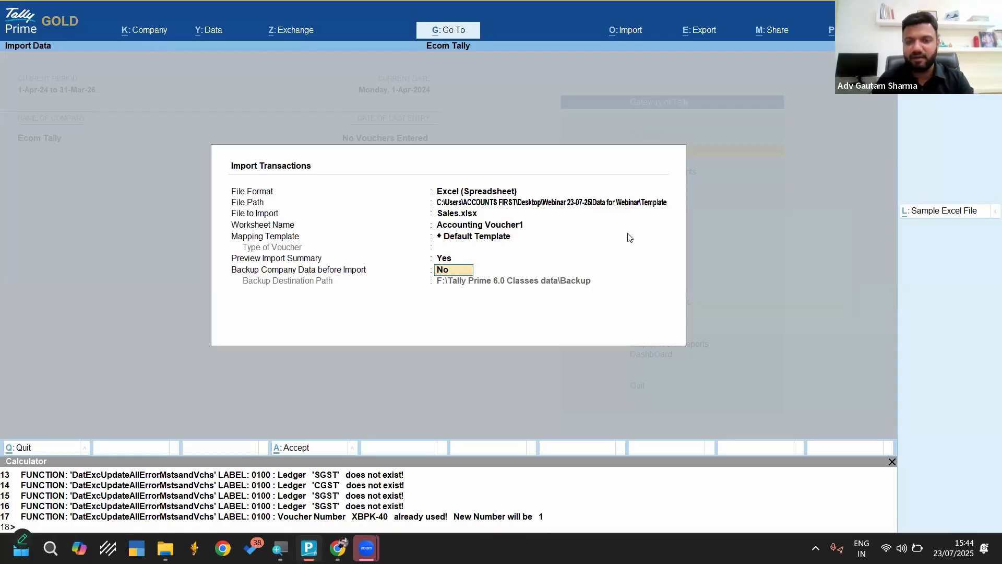
{"action": "key", "text": "Return"}
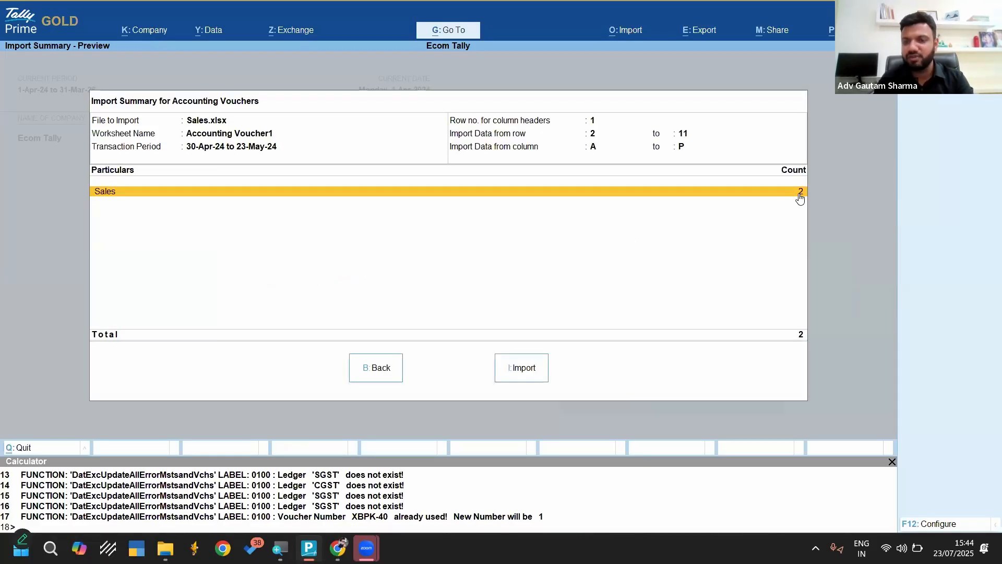
{"action": "left_click", "coordinate": [531, 371]}
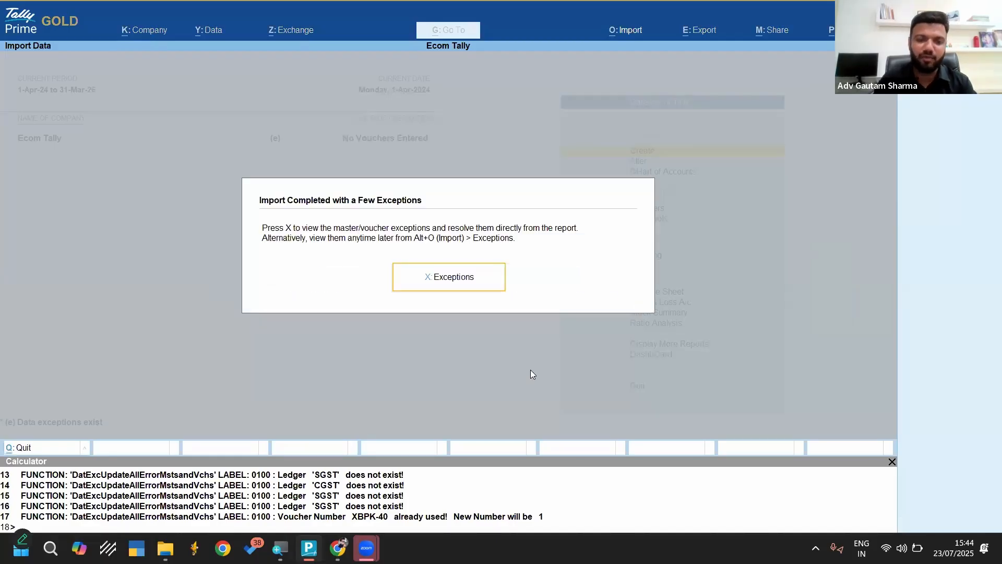
Open the import exceptions for missing ledgers and create B2c Customer Delhi under Sundry Debtors
{"action": "key", "text": "Return"}
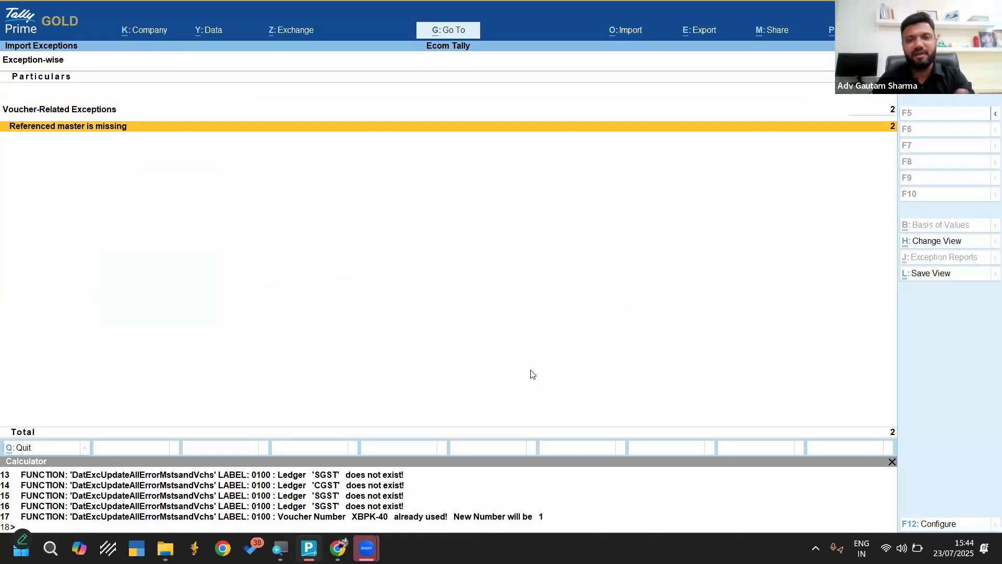
{"action": "key", "text": "Return"}
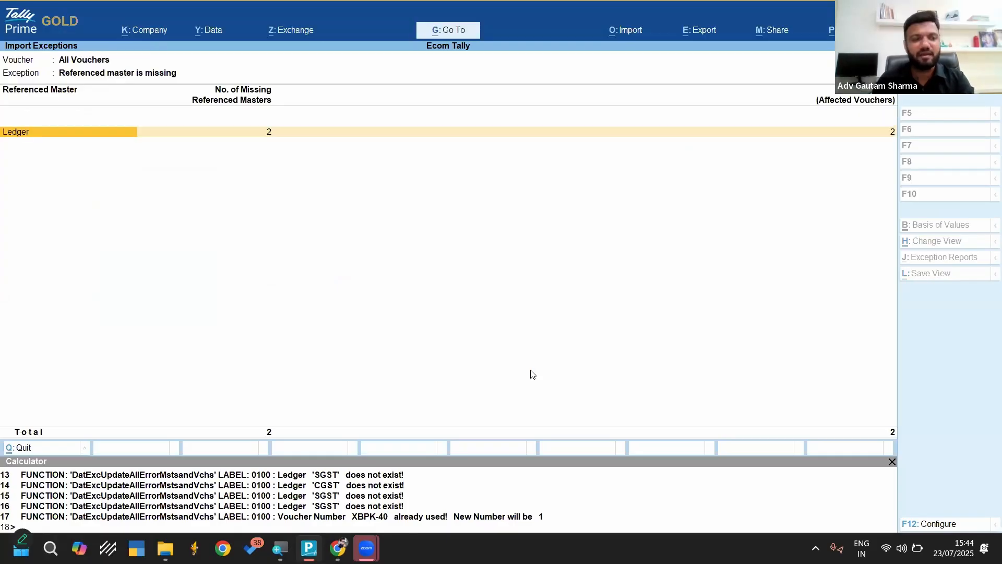
{"action": "key", "text": "Return"}
{"action": "key", "text": "Return"}
{"action": "key", "text": "Return"}
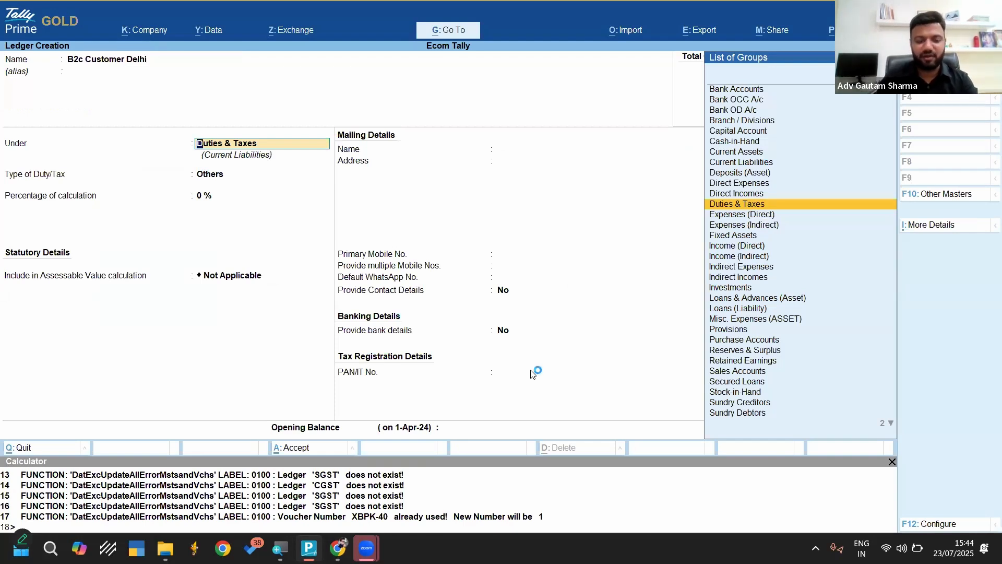
{"action": "type", "text": "Debt"}
{"action": "key", "text": "Return"}
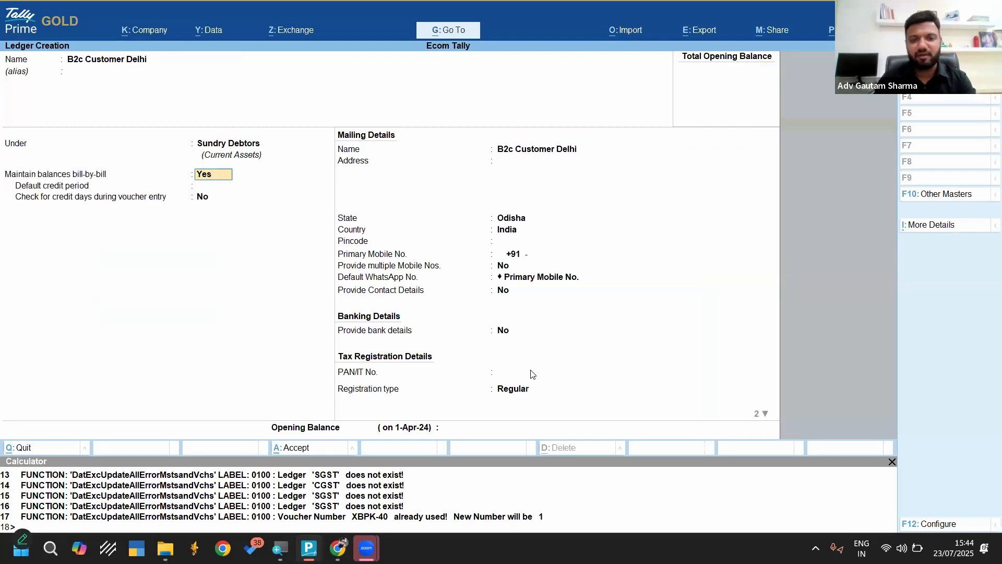
{"action": "key", "text": "ctrl+a"}
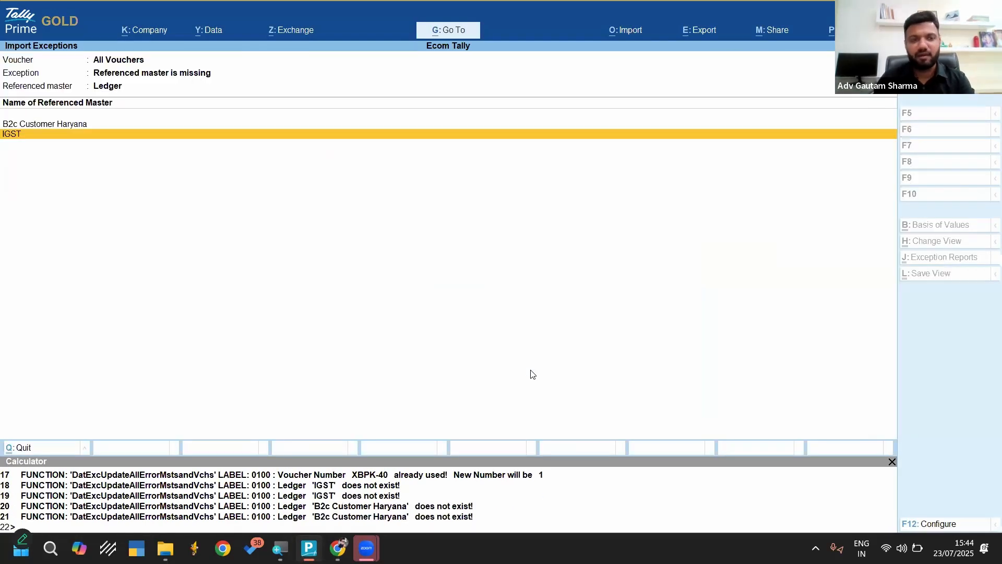
Create the missing IGST ledger under Duties & Taxes with GST as the type of duty
{"action": "key", "text": "Return"}
{"action": "key", "text": "Return"}
{"action": "key", "text": "Return"}
{"action": "type", "text": "Du"}
{"action": "key", "text": "Return"}
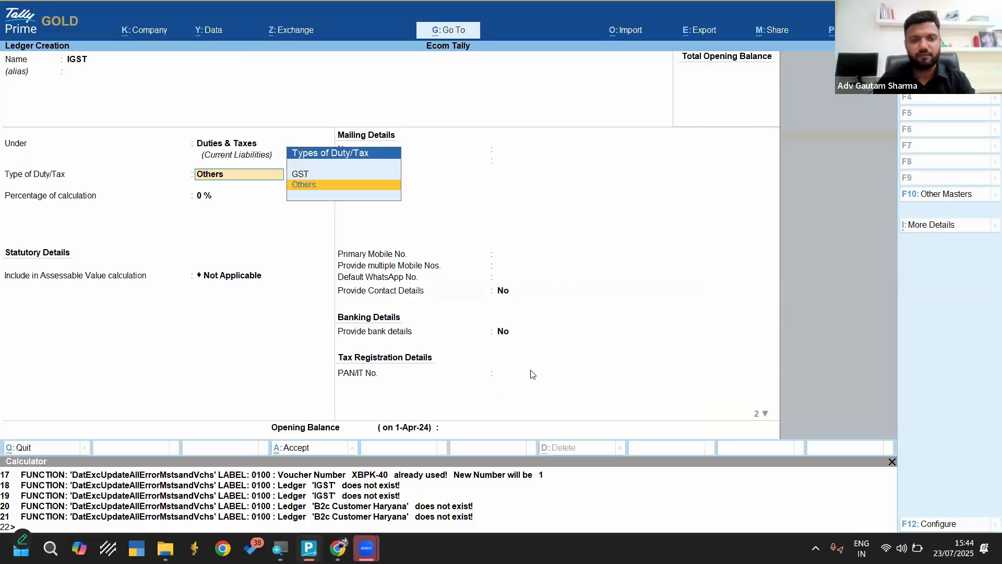
{"action": "key", "text": "Up"}
{"action": "key", "text": "Return"}
Create the missing B2c Customer Haryana ledger under Sundry Debtors and leave the import exceptions
{"action": "key", "text": "Return"}
{"action": "key", "text": "ctrl+a"}
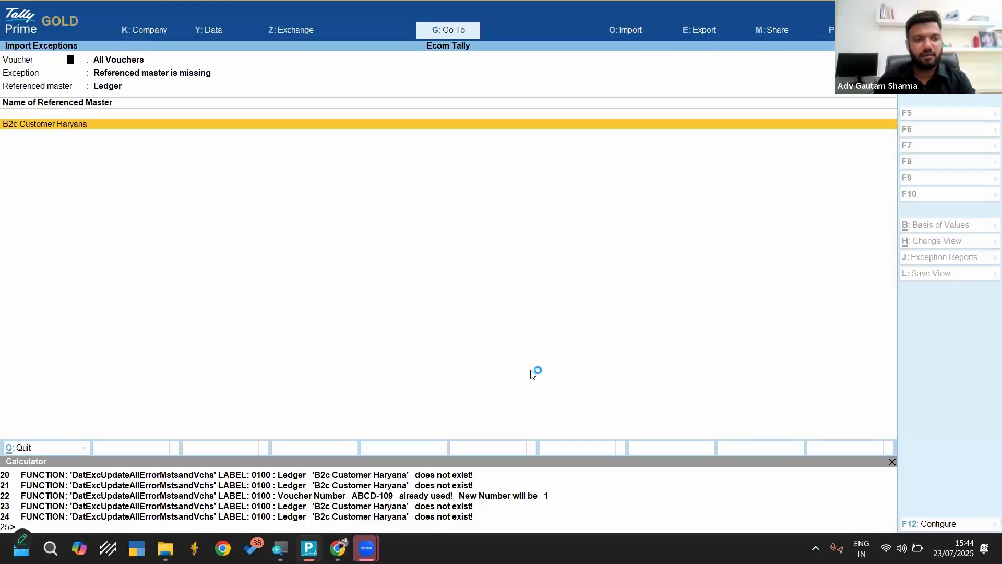
{"action": "key", "text": "Return"}
{"action": "key", "text": "Return"}
{"action": "key", "text": "Return"}
{"action": "type", "text": "Deb"}
{"action": "key", "text": "Return"}
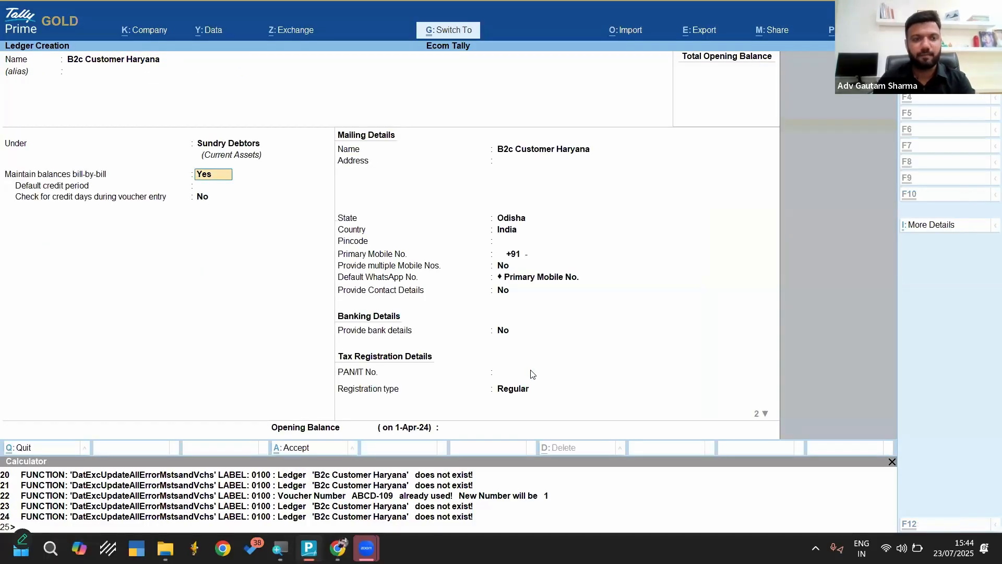
{"action": "key", "text": "ctrl+a"}
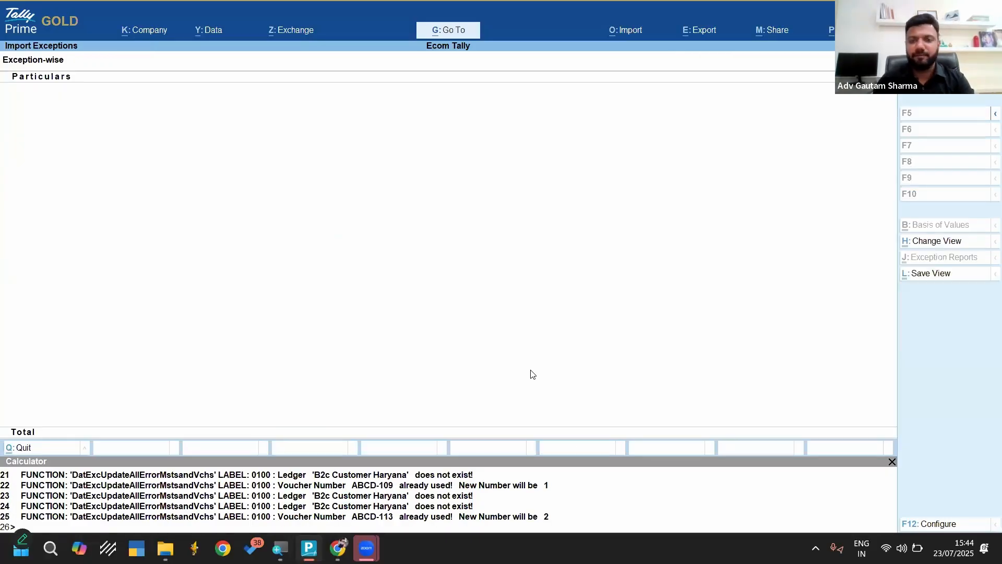
{"action": "key", "text": "Escape"}
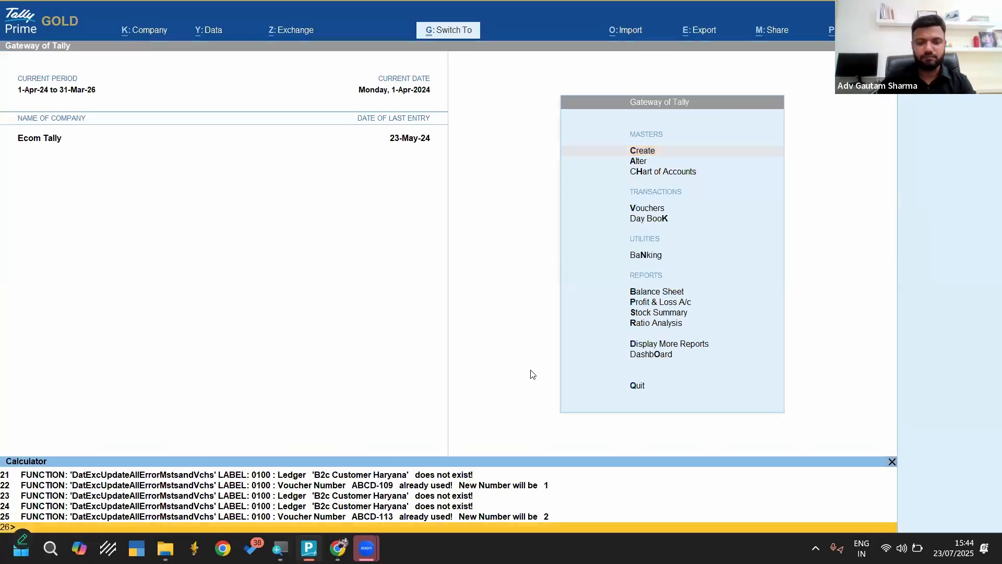
Open the Day Book for the full period and examine the imported sales vouchers
{"action": "key", "text": "d"}
{"action": "key", "text": "d"}
{"action": "key", "text": "alt+F2"}
{"action": "key", "text": "Return"}
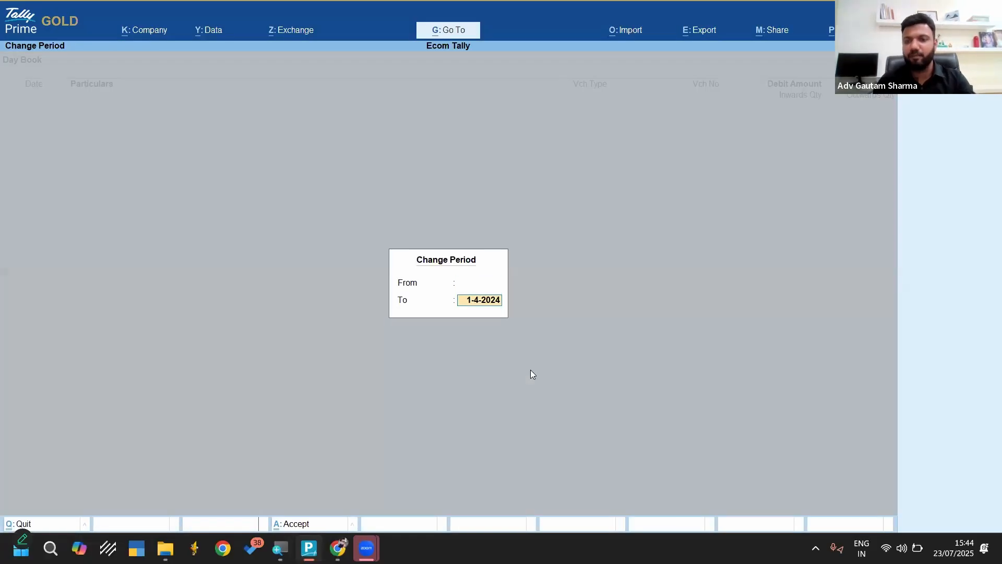
{"action": "key", "text": "Return"}
{"action": "key", "text": "Return"}
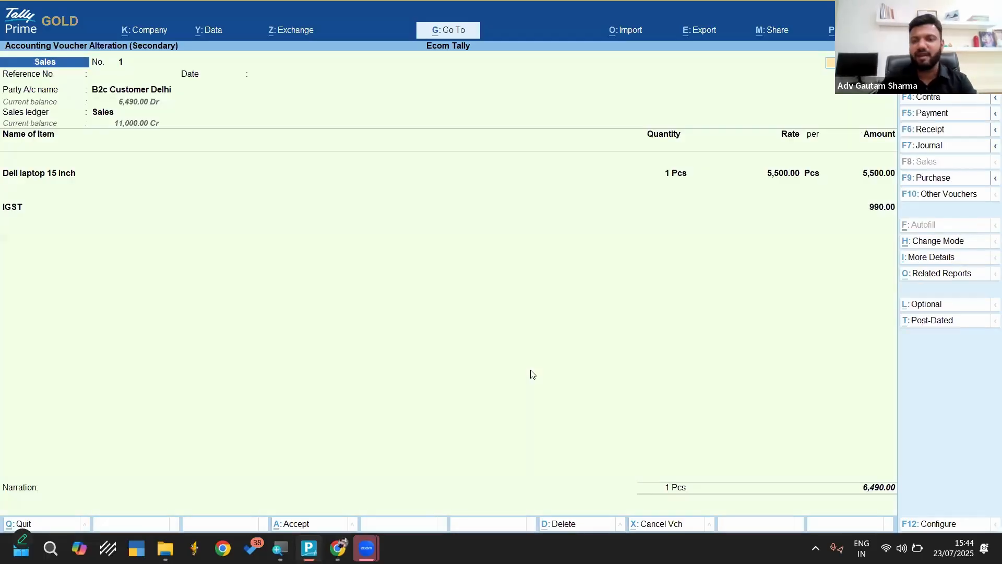
{"action": "key", "text": "Page_Down"}
{"action": "key", "text": "Page_Up"}
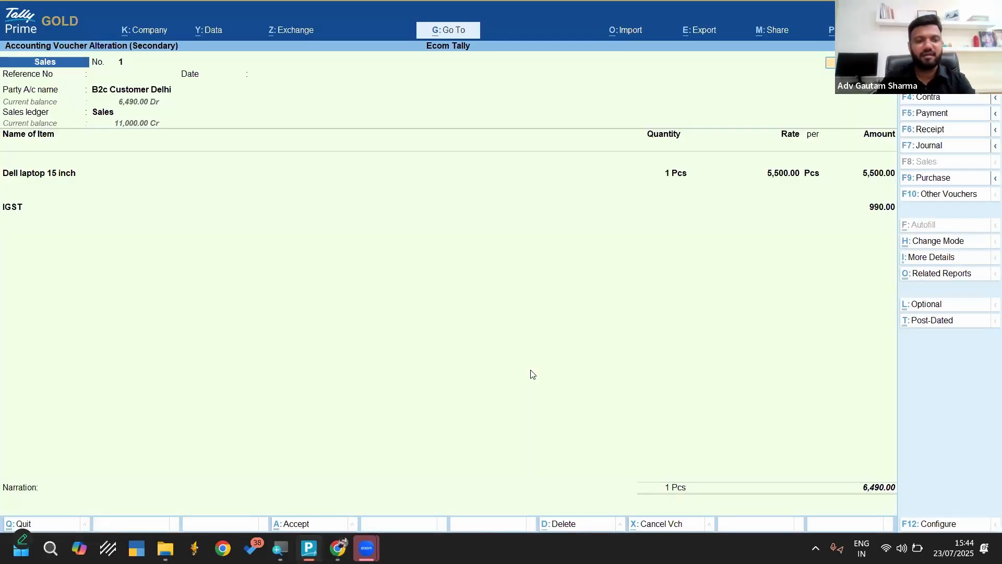
Check the imported sales voucher for B2c Customer Haryana and leave the Day Book
{"action": "key", "text": "Page_Down"}
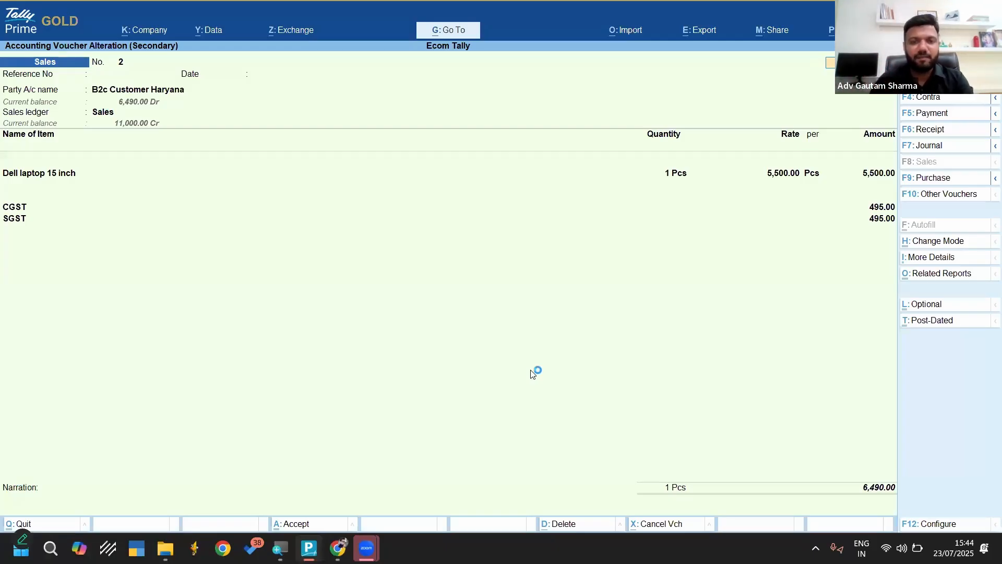
{"action": "key", "text": "Escape"}
{"action": "key", "text": "Escape"}
{"action": "key", "text": "Escape"}
{"action": "key", "text": "Escape"}
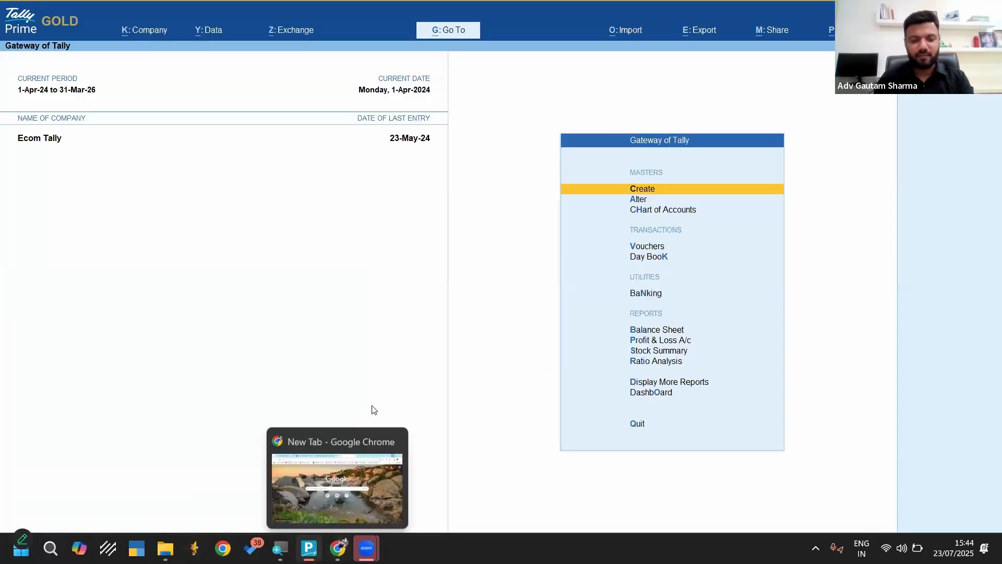
Delete both imported sales vouchers, B2c Customer Delhi and B2c Customer Haryana, from the Day Book
{"action": "key", "text": "d"}
{"action": "key", "text": "d"}
{"action": "key", "text": "Return"}
{"action": "key", "text": "ctrl+space"}
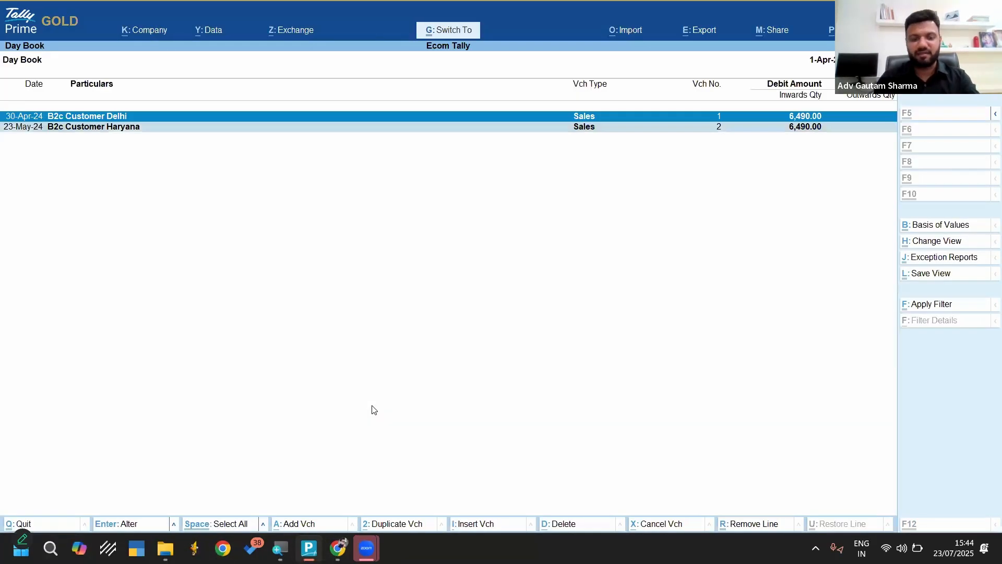
{"action": "key", "text": "alt+d"}
{"action": "key", "text": "Return"}
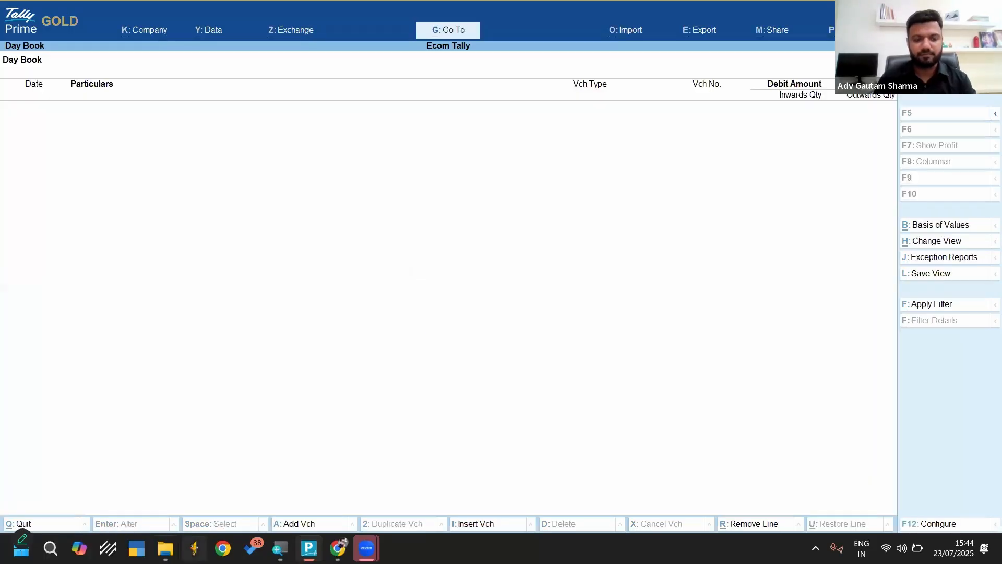
Open Sales.xlsx from the Template folder, review the voucher rows on the Accounting Voucher1 sheet, and save and close the workbook
{"action": "mouse_move", "coordinate": [165, 549]}
{"action": "left_click", "coordinate": [353, 469]}
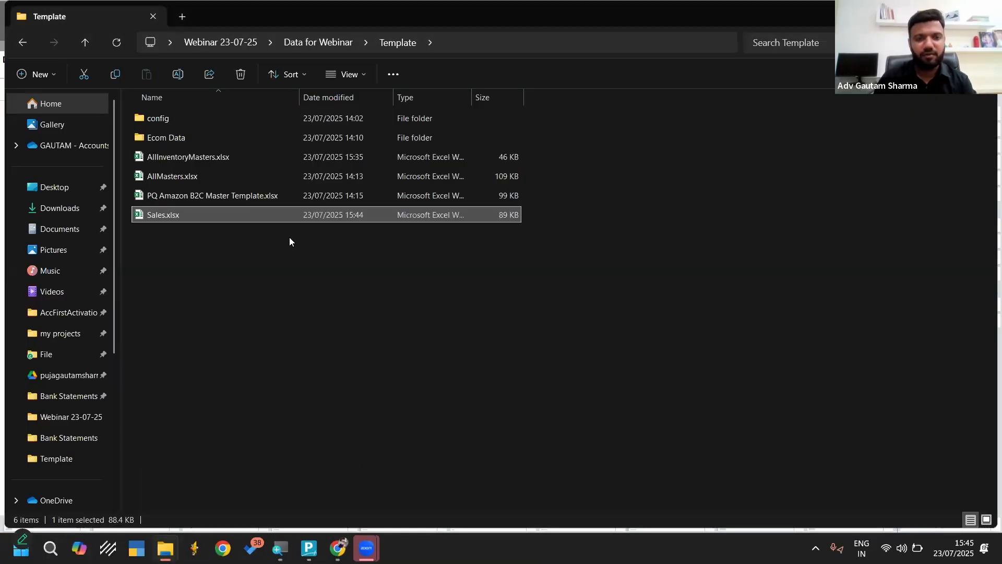
{"action": "double_click", "coordinate": [159, 215]}
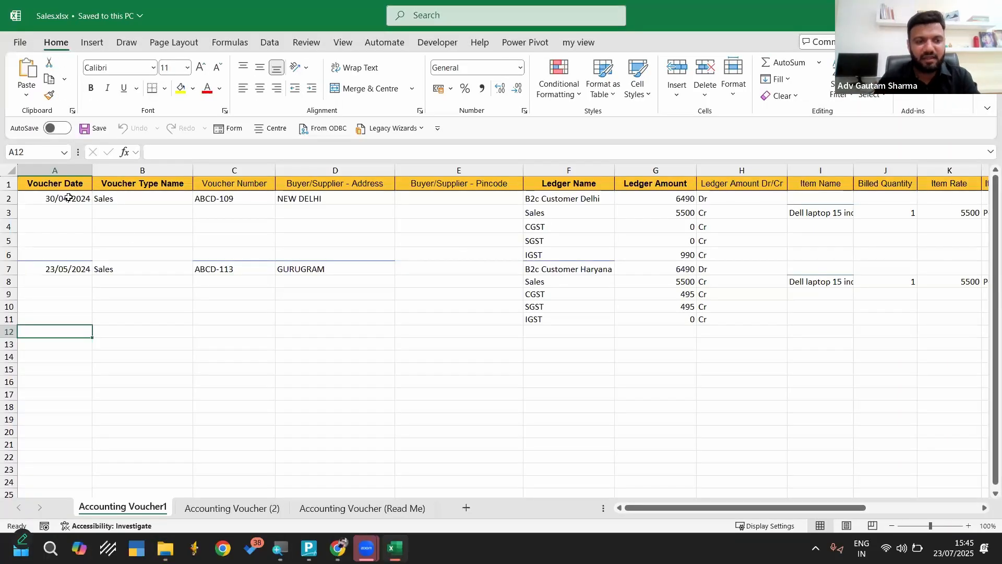
{"action": "left_click_drag", "start_coordinate": [68, 197], "coordinate": [950, 338]}
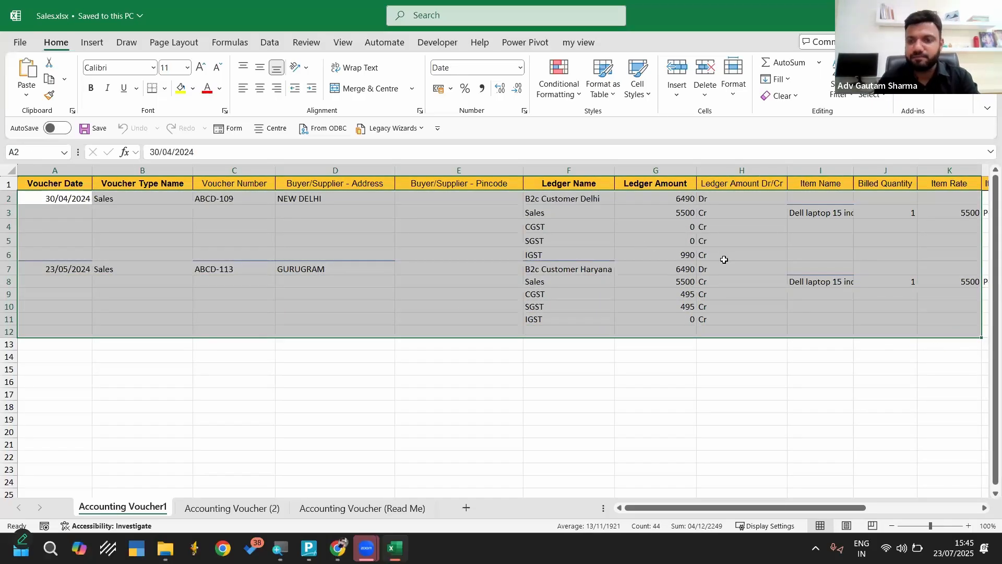
{"action": "scroll", "coordinate": [724, 259], "scroll_direction": "right", "scroll_amount": 3}
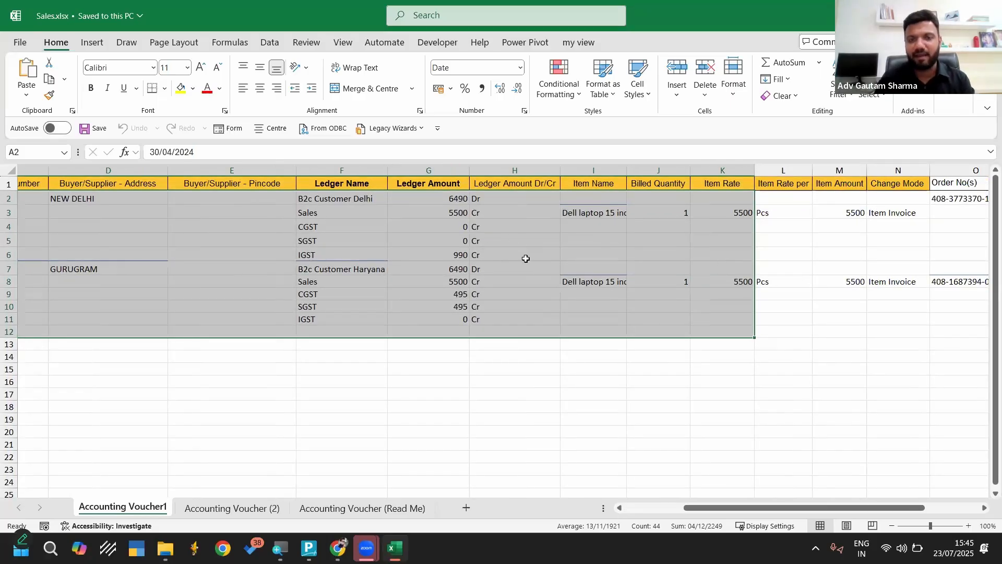
{"action": "left_click", "coordinate": [87, 128]}
{"action": "key", "text": "alt+F4"}
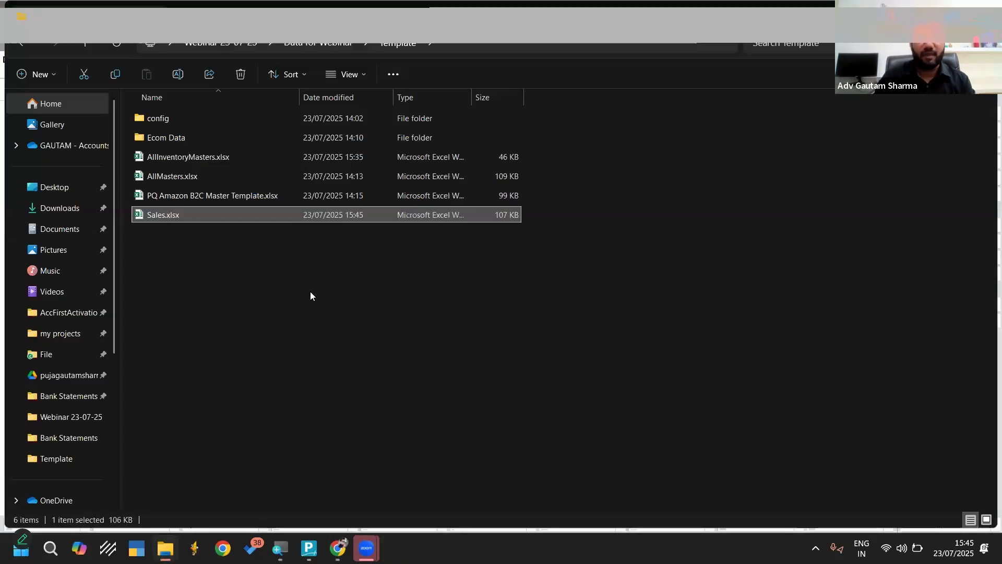
Select the full path of the Template folder in File Explorer and switch back to TallyPrime
{"action": "left_click", "coordinate": [311, 291]}
{"action": "left_click", "coordinate": [483, 38]}
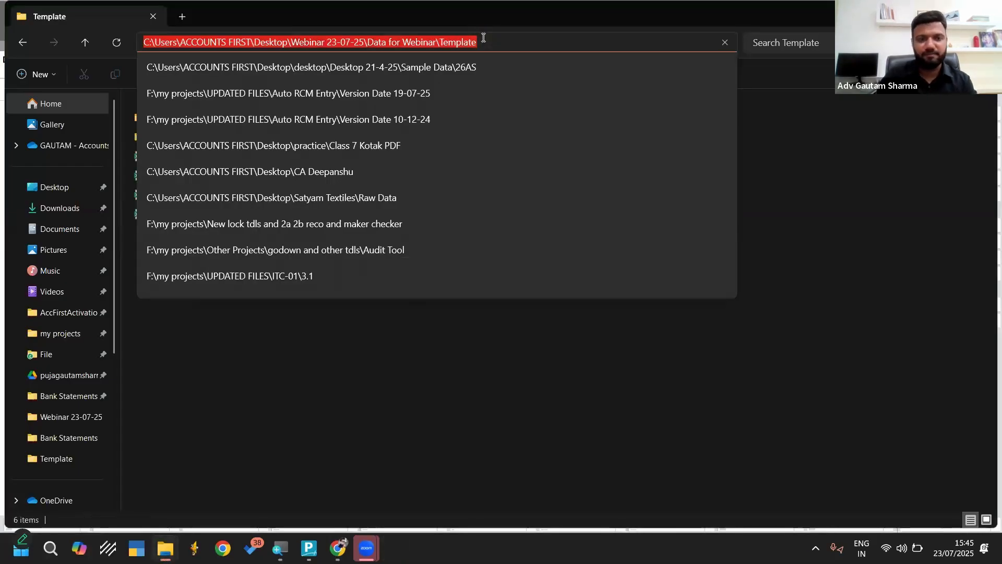
{"action": "left_click", "coordinate": [396, 381]}
{"action": "left_click", "coordinate": [308, 549]}
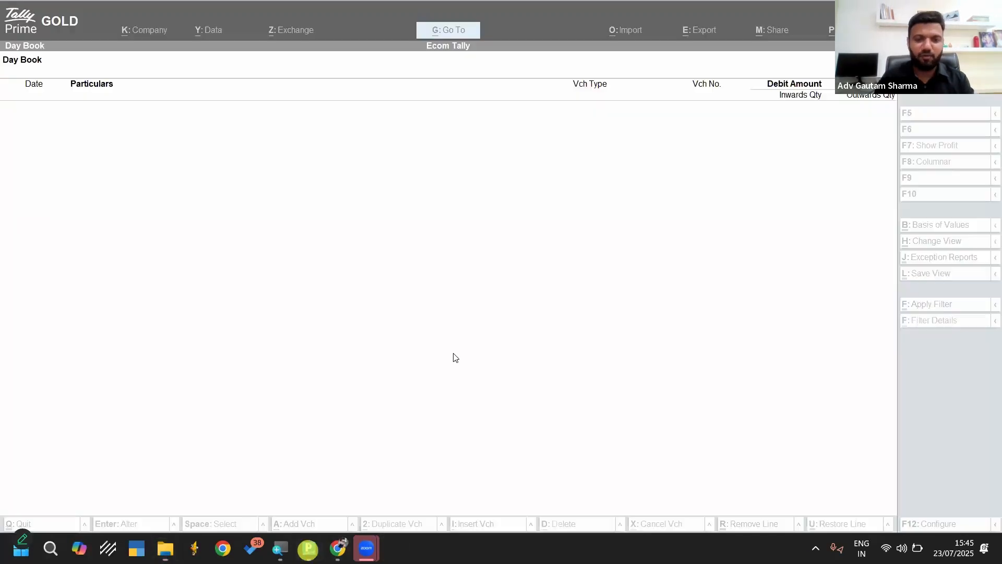
Open the Excel transaction import and specify the Webinar 23-07-25\Data for Webinar\Template folder as the file path
{"action": "key", "text": "Escape"}
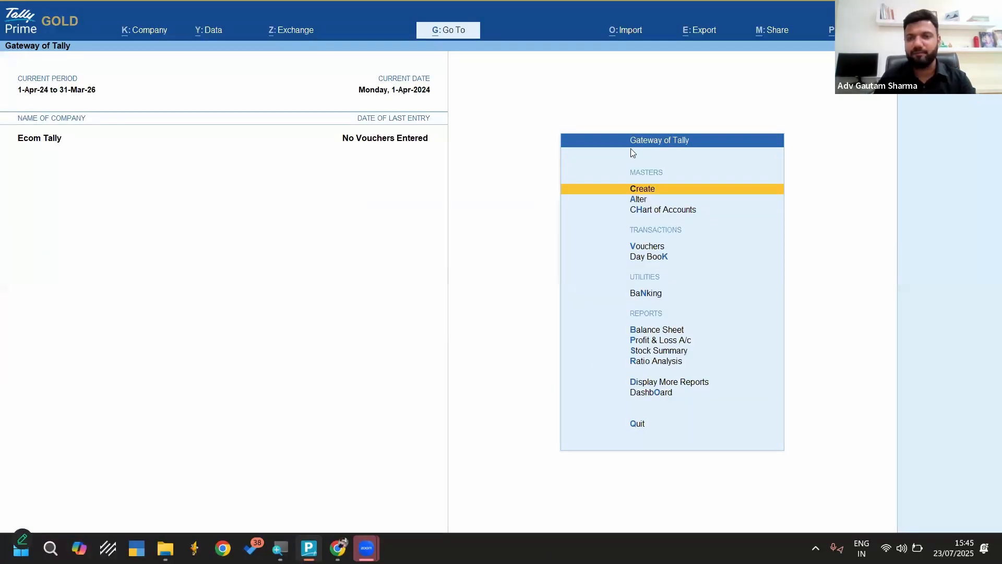
{"action": "left_click", "coordinate": [621, 30]}
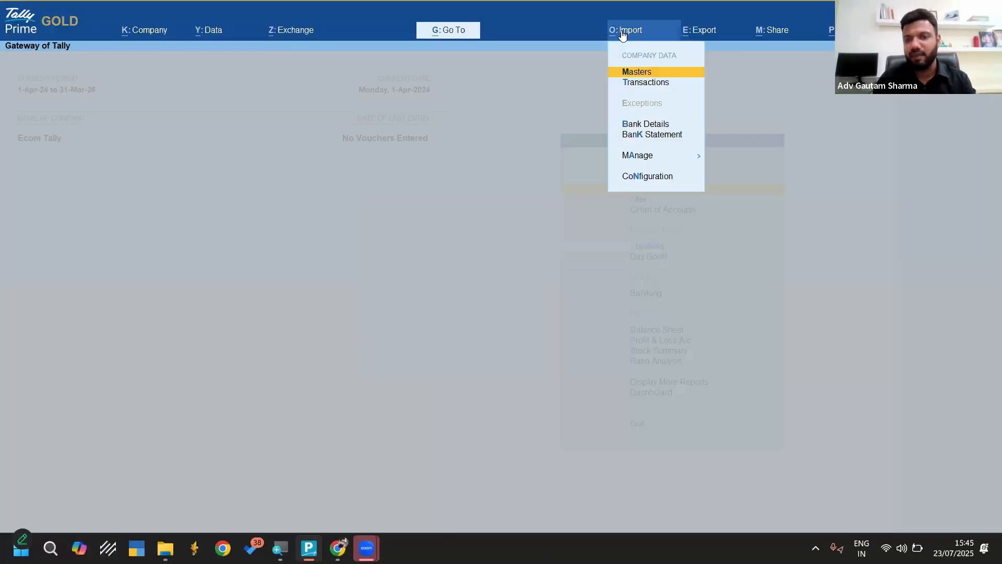
{"action": "key", "text": "Down"}
{"action": "key", "text": "Return"}
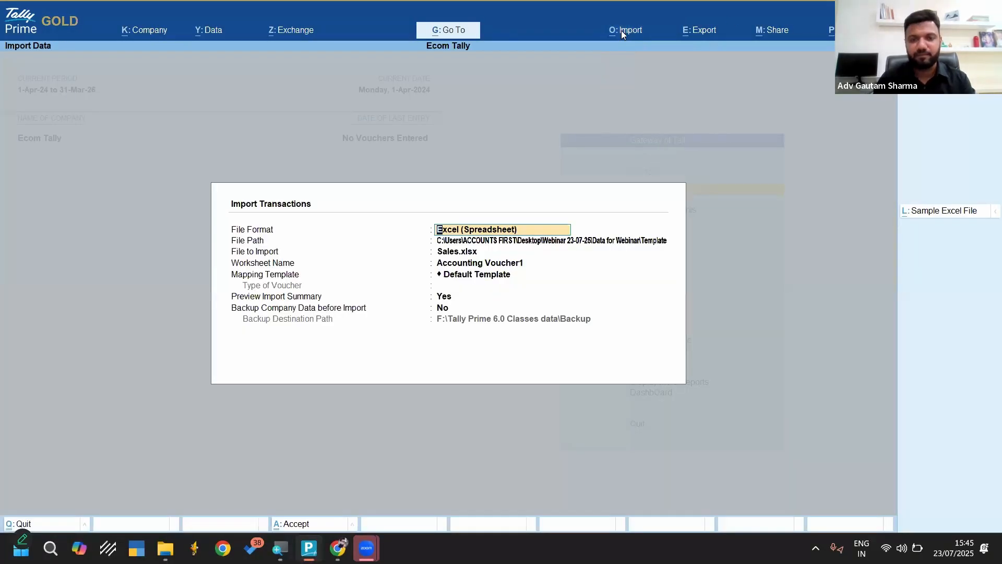
{"action": "key", "text": "Return"}
{"action": "key", "text": "Up"}
{"action": "key", "text": "Up"}
{"action": "key", "text": "Up"}
{"action": "key", "text": "Up"}
{"action": "key", "text": "Up"}
{"action": "key", "text": "Up"}
{"action": "key", "text": "Up"}
{"action": "key", "text": "Up"}
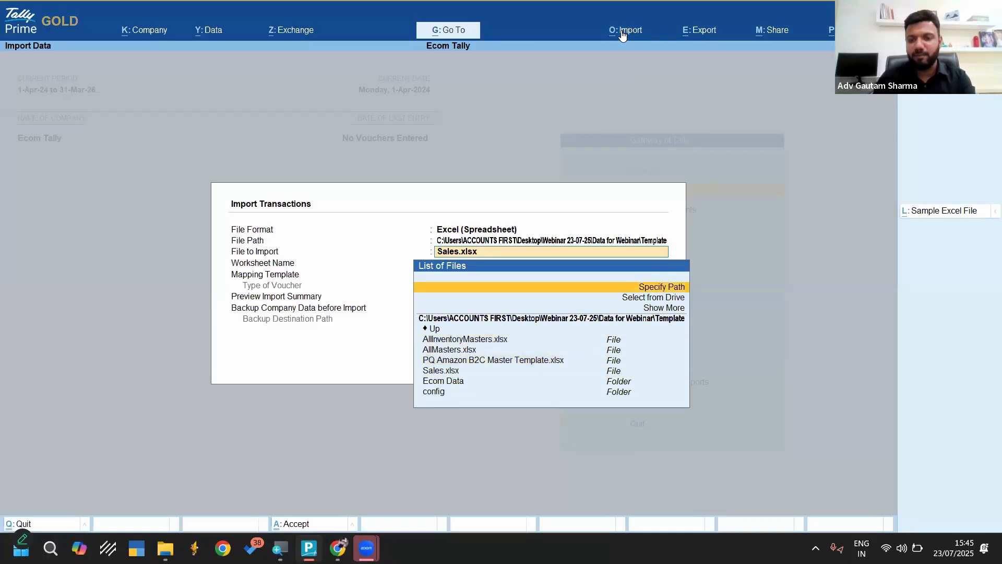
{"action": "key", "text": "Return"}
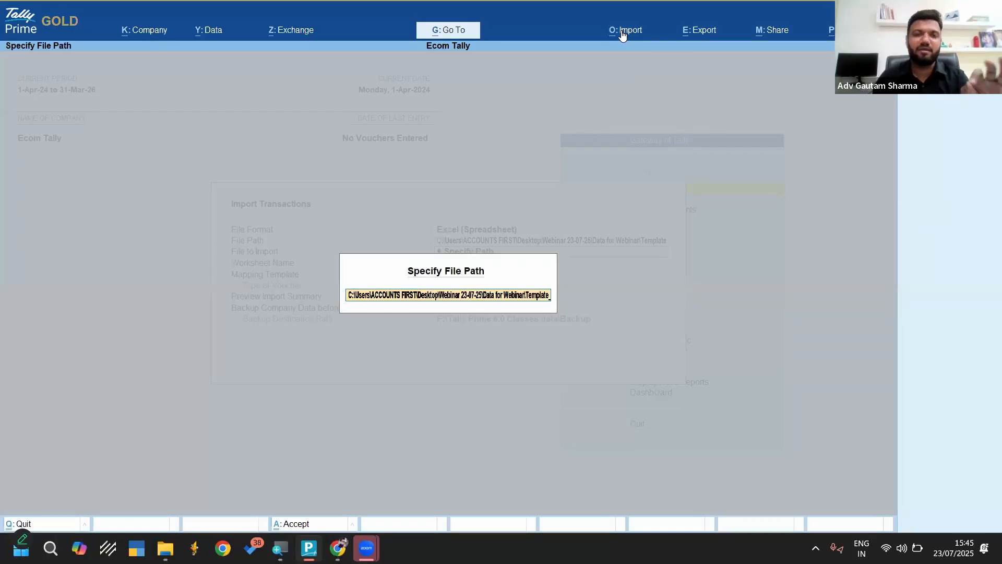
{"action": "key", "text": "Return"}
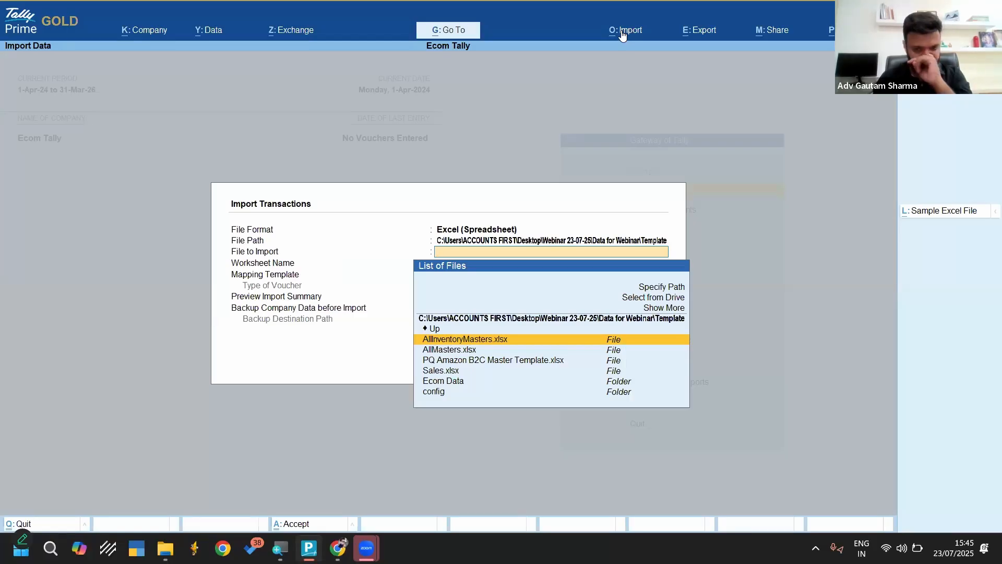
Import the sales vouchers from Sales.xlsx using the Accounting Voucher1 worksheet and the Default Template
{"action": "key", "text": "Down"}
{"action": "key", "text": "Down"}
{"action": "key", "text": "Down"}
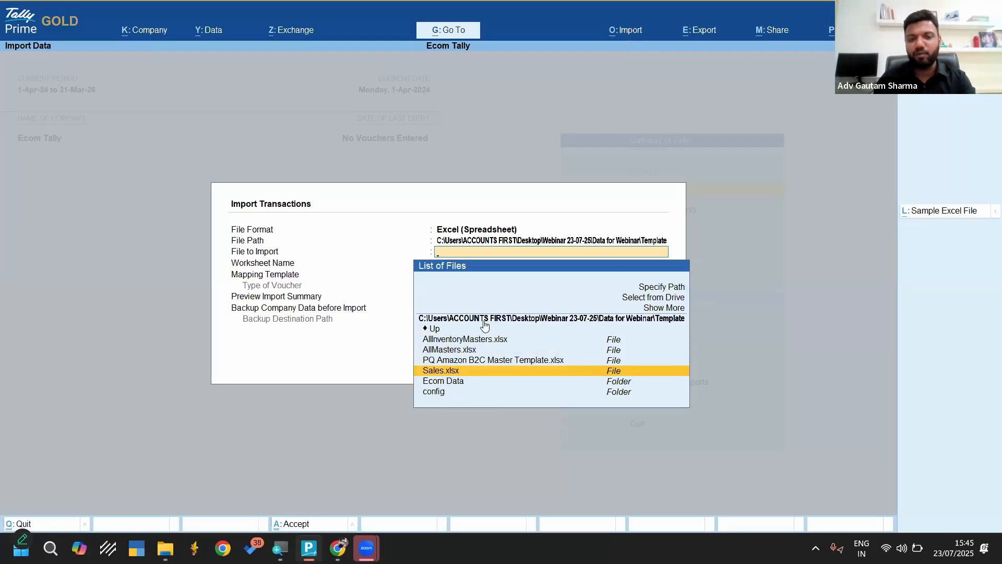
{"action": "key", "text": "Return"}
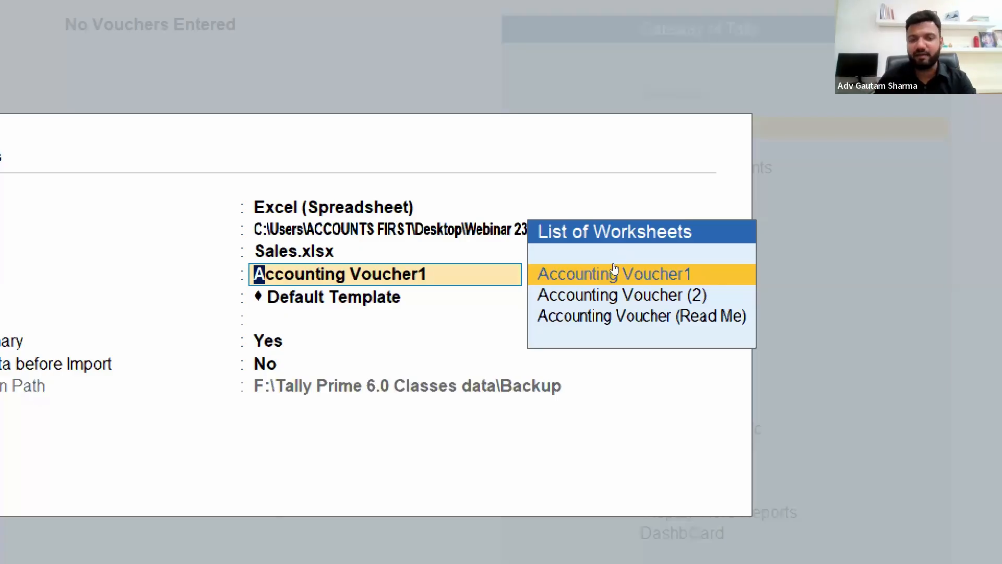
{"action": "left_click", "coordinate": [614, 274]}
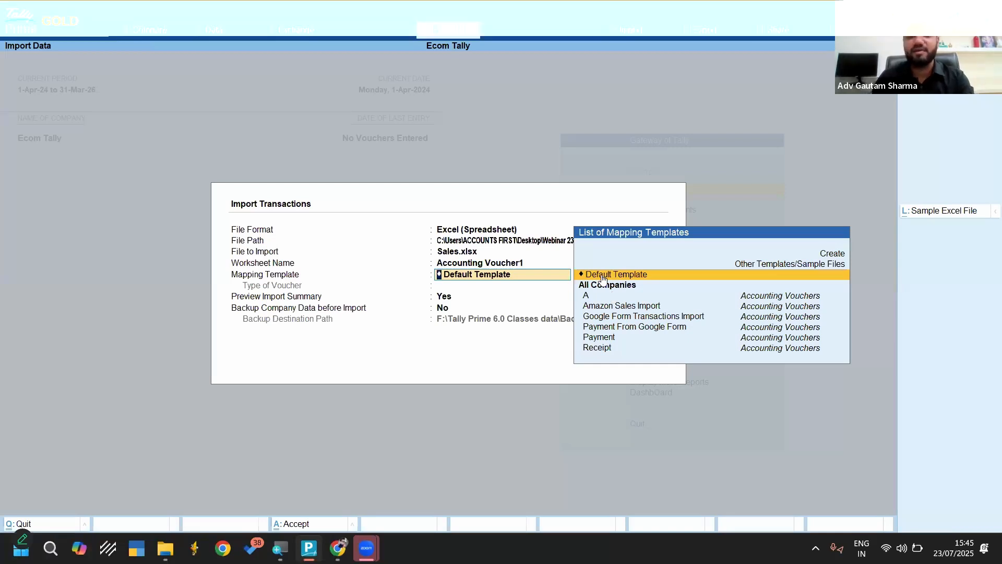
{"action": "left_click", "coordinate": [603, 278]}
{"action": "key", "text": "Return"}
{"action": "key", "text": "Return"}
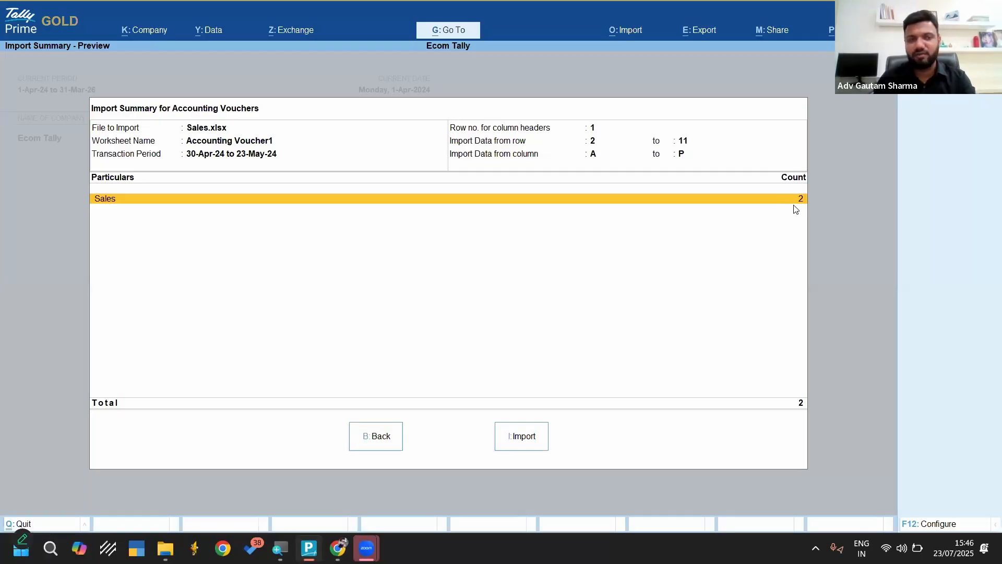
{"action": "left_click", "coordinate": [525, 440]}
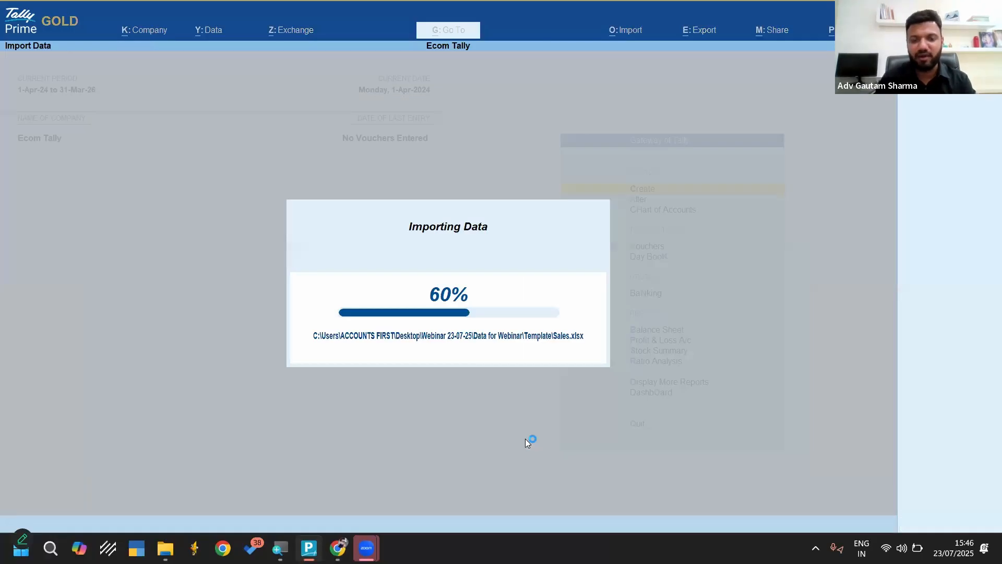
{"action": "key", "text": "Return"}
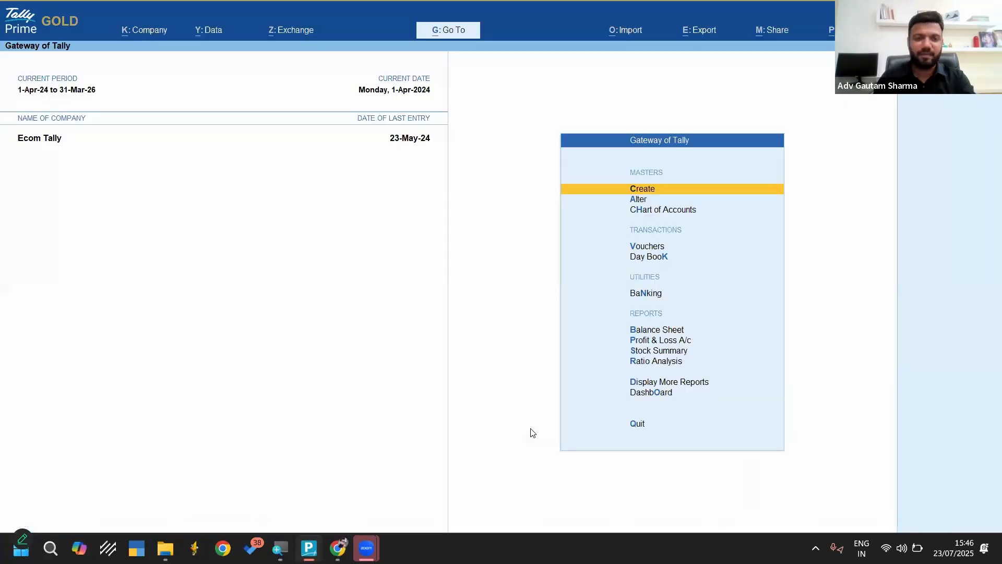
Open the Day Book for the full period and examine the re-imported Delhi and Haryana sales vouchers
{"action": "key", "text": "d"}
{"action": "key", "text": "d"}
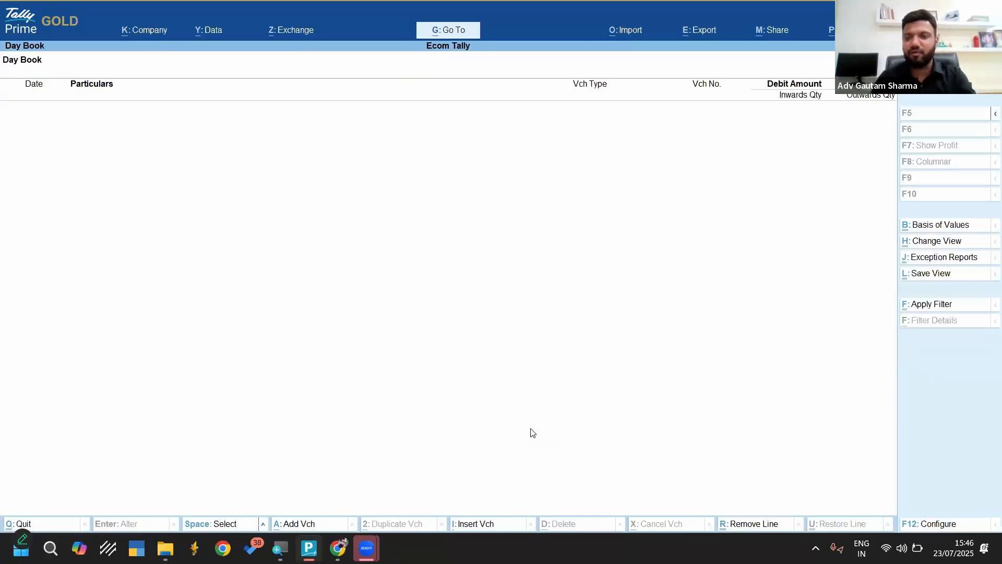
{"action": "key", "text": "alt+F2"}
{"action": "key", "text": "Return"}
{"action": "key", "text": "Return"}
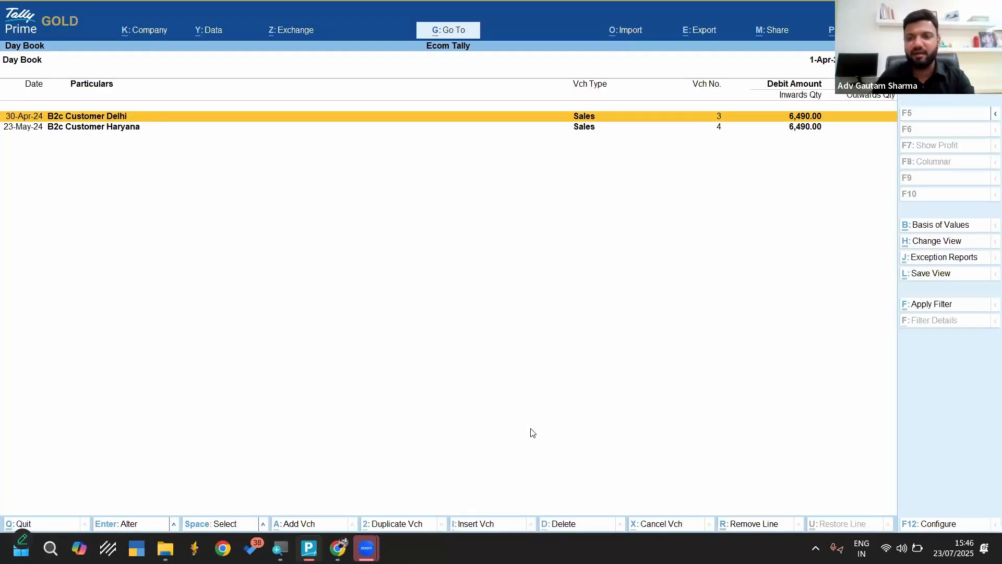
{"action": "key", "text": "Return"}
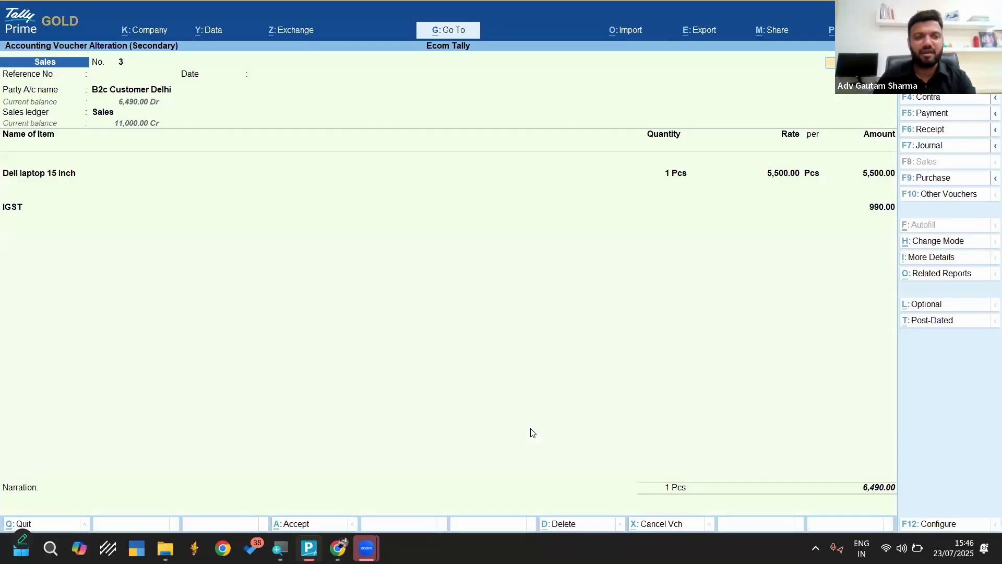
{"action": "key", "text": "Page_Down"}
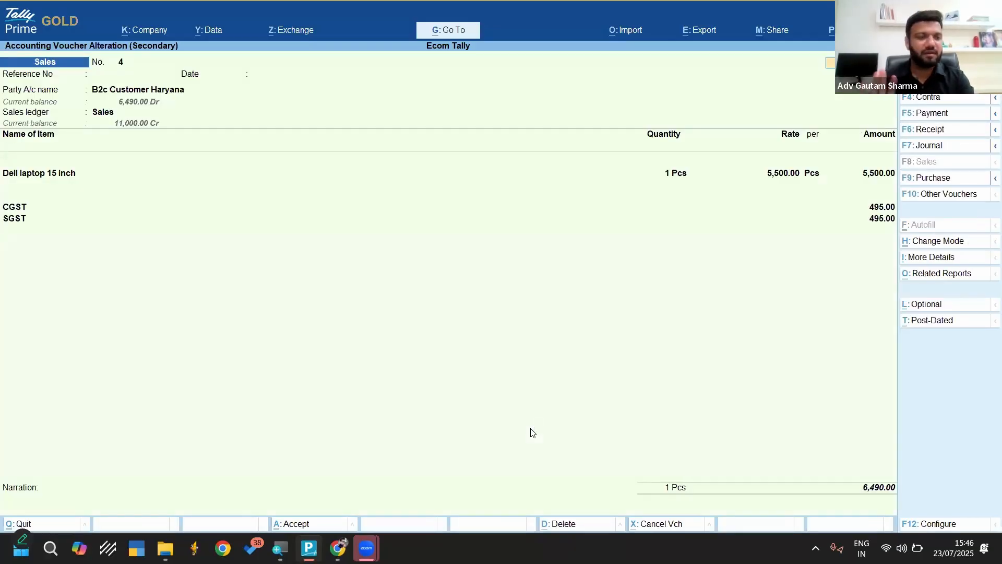
{"action": "key", "text": "Escape"}
{"action": "key", "text": "Escape"}
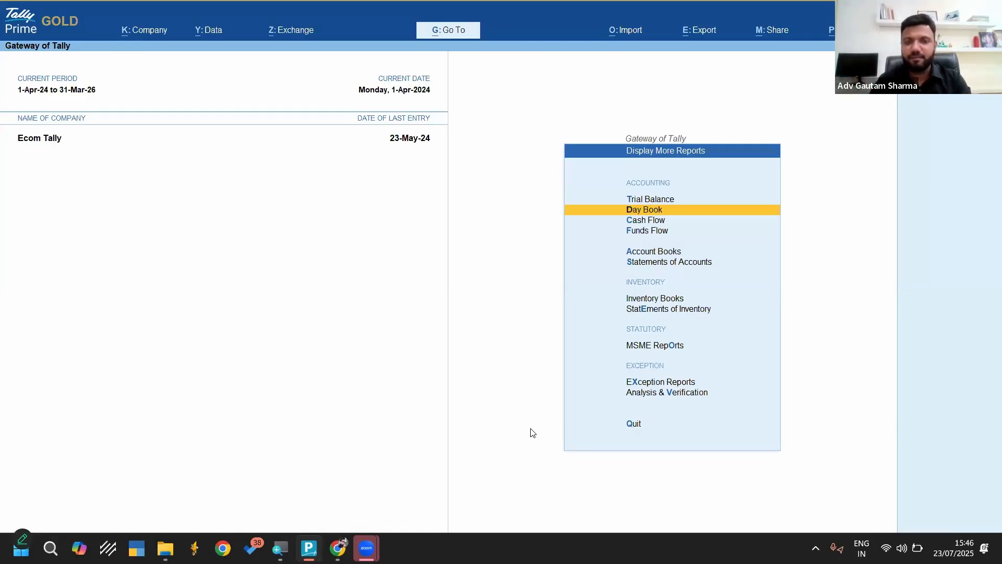
{"action": "left_click", "coordinate": [623, 32]}
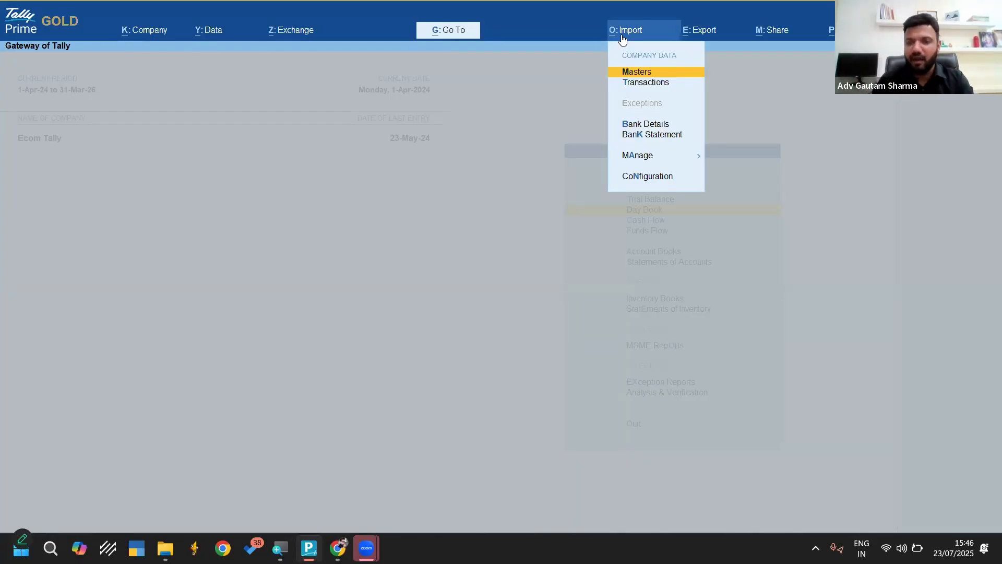
{"action": "key", "text": "Escape"}
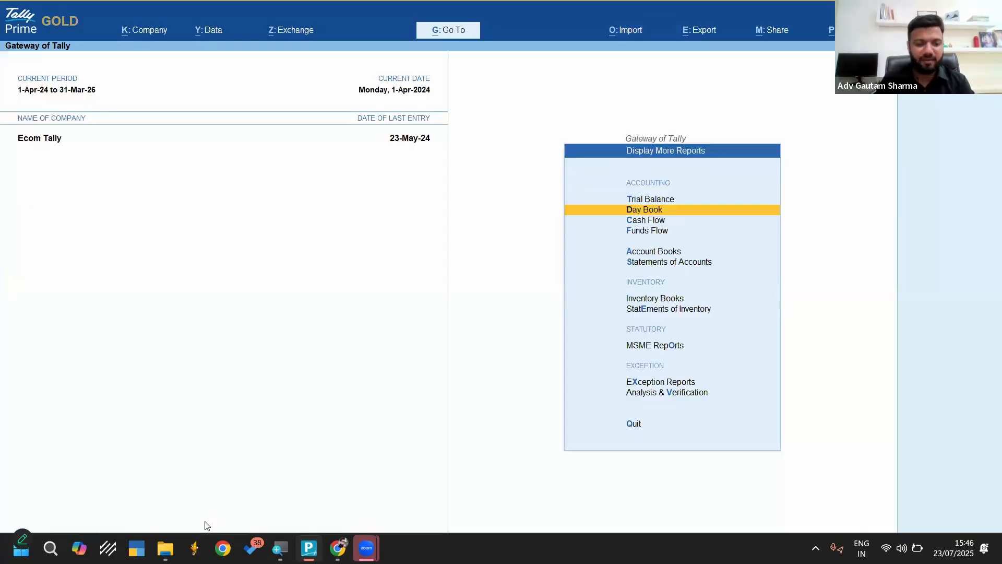
Close the Bank Statements, Ecom Data and Template File Explorer windows
{"action": "mouse_move", "coordinate": [165, 547]}
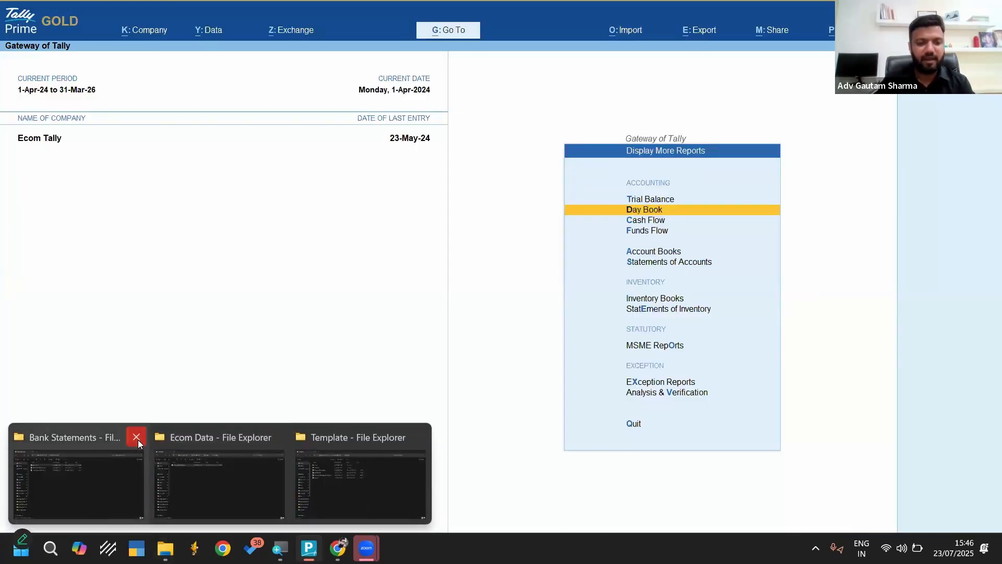
{"action": "left_click", "coordinate": [137, 439]}
{"action": "left_click", "coordinate": [149, 440]}
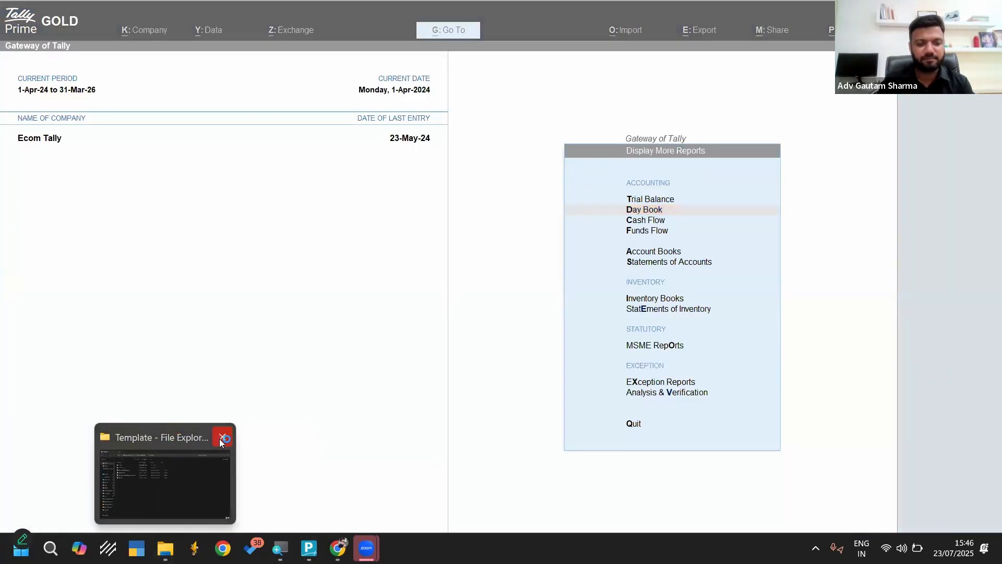
{"action": "left_click", "coordinate": [219, 438]}
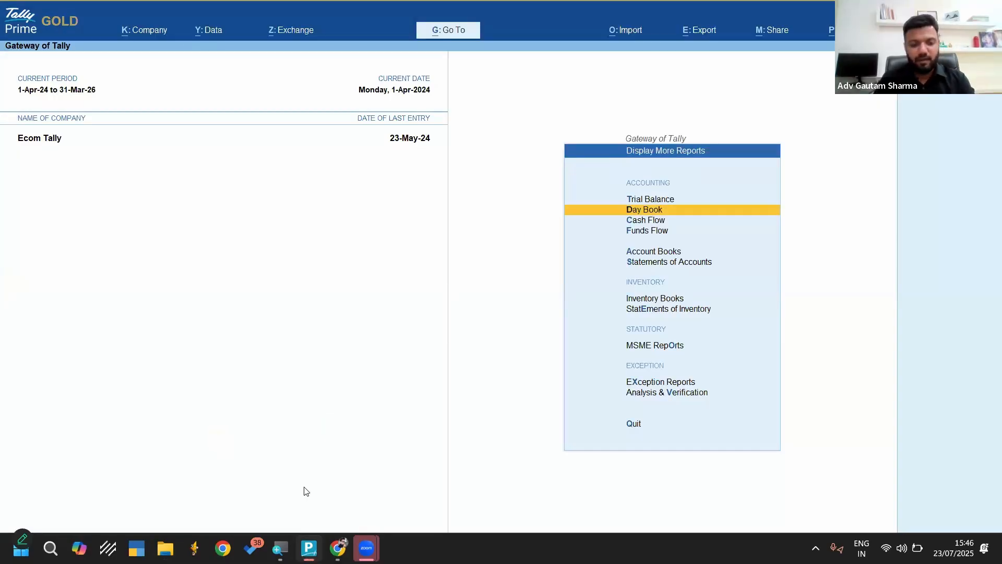
Minimize TallyPrime and permanently delete AllMasters.xlsx and AccountingVouchers.xlsx from the desktop
{"action": "left_click", "coordinate": [310, 546]}
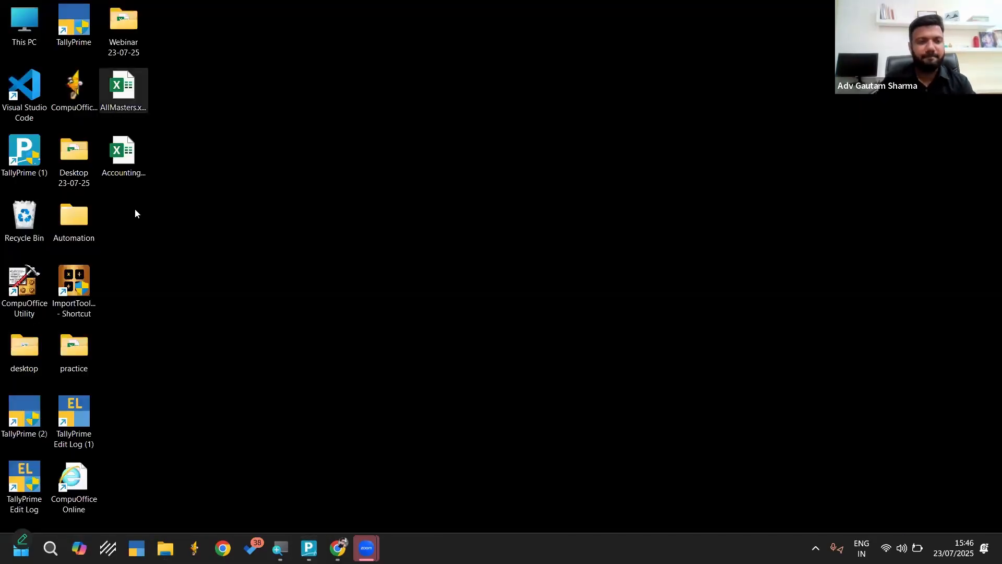
{"action": "left_click_drag", "start_coordinate": [136, 233], "coordinate": [124, 104]}
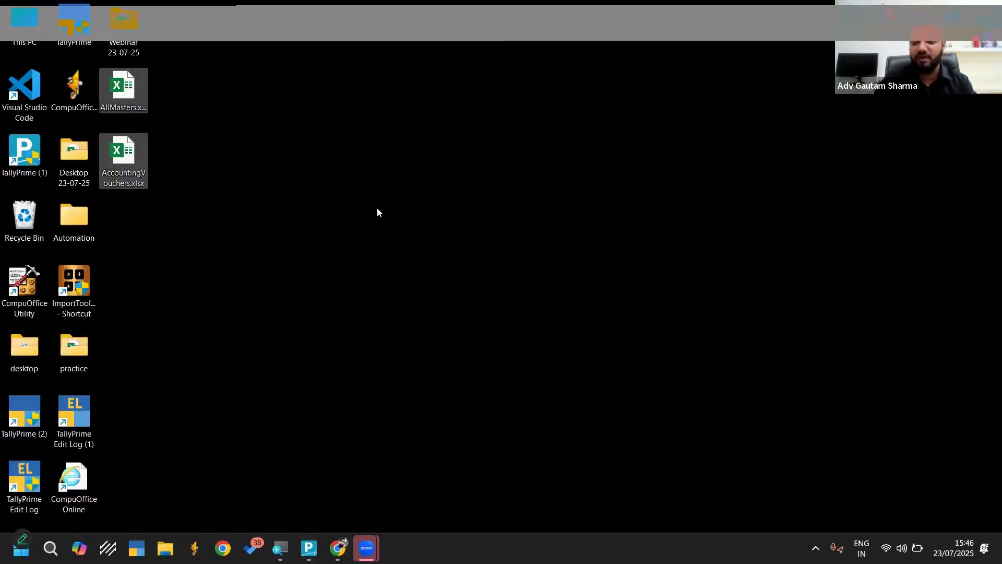
{"action": "key", "text": "shift+Delete"}
{"action": "key", "text": "Return"}
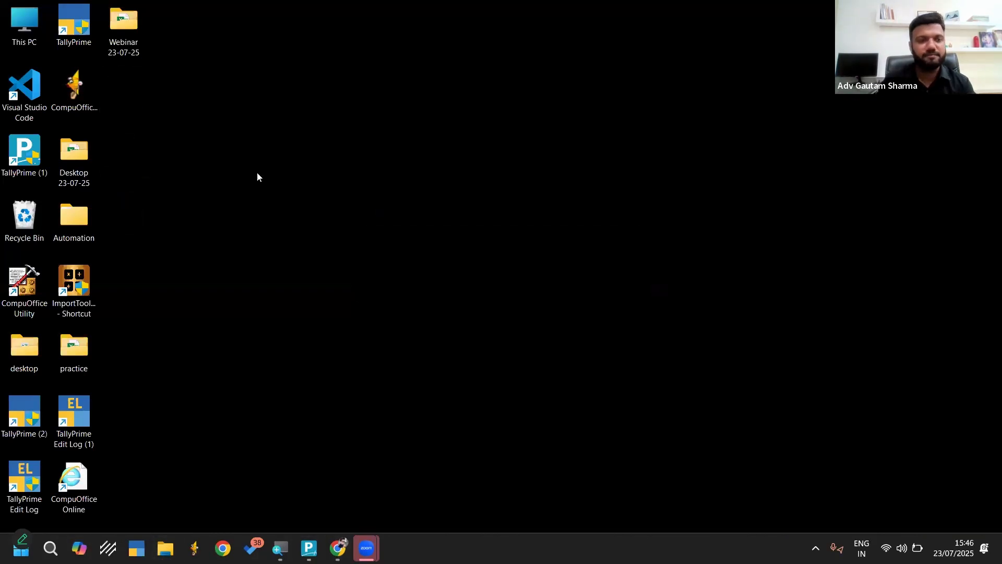
Open the GST_MTR_B2C_CUSTOM sales report from Webinar 23-07-25\Data for Webinar\Raw Data in Excel, examine it and close it
{"action": "double_click", "coordinate": [129, 31]}
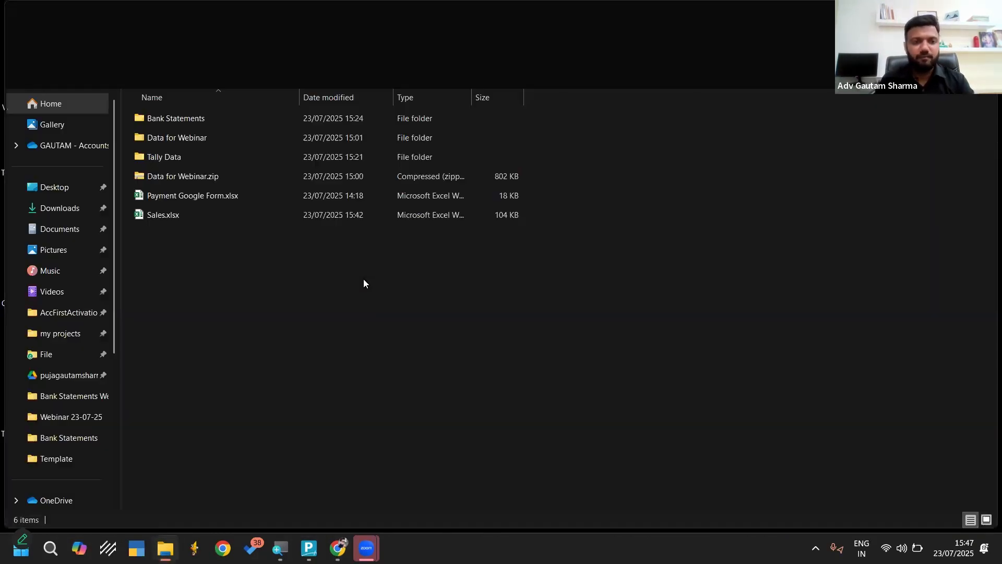
{"action": "double_click", "coordinate": [183, 139]}
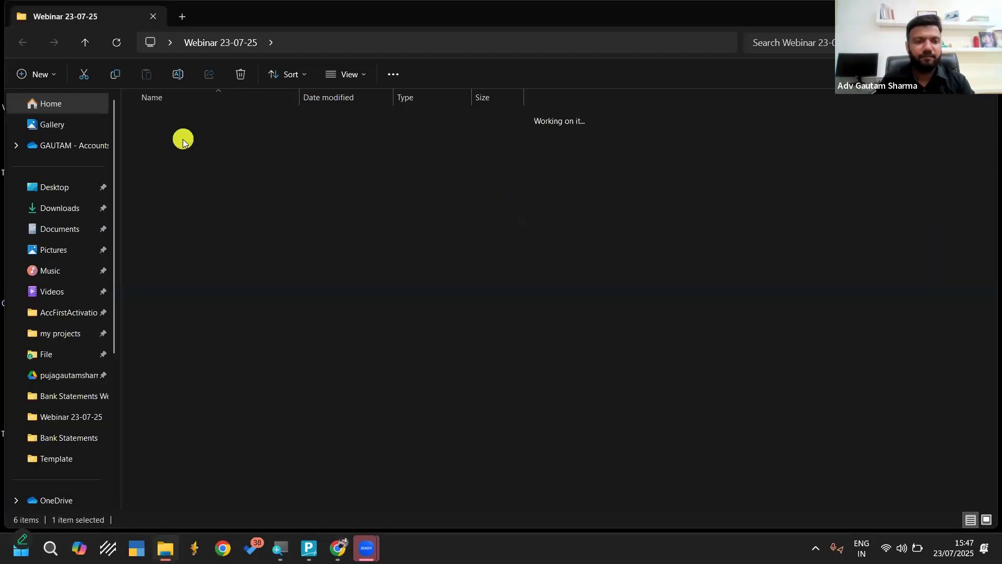
{"action": "double_click", "coordinate": [171, 138]}
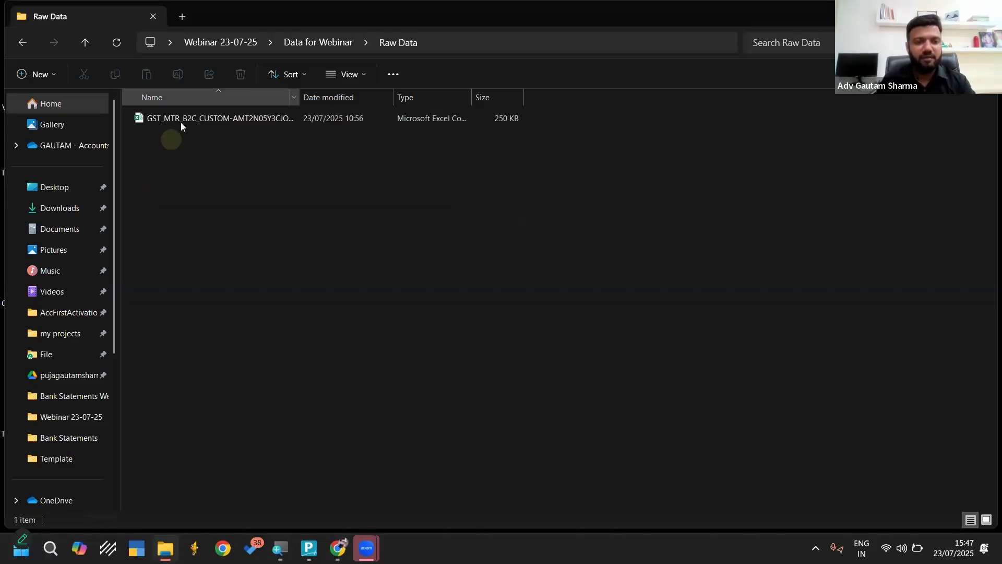
{"action": "left_click", "coordinate": [199, 118]}
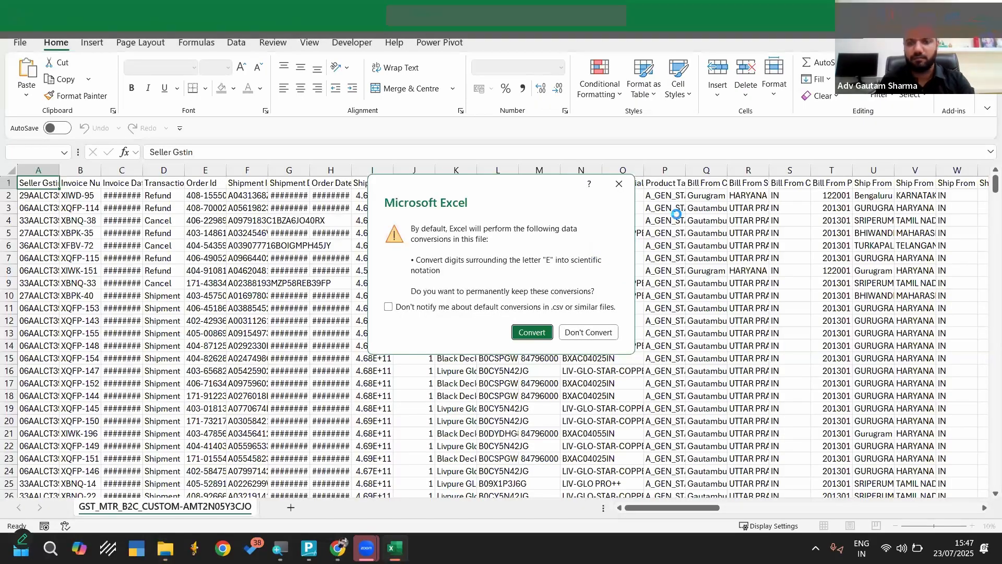
{"action": "key", "text": "Return"}
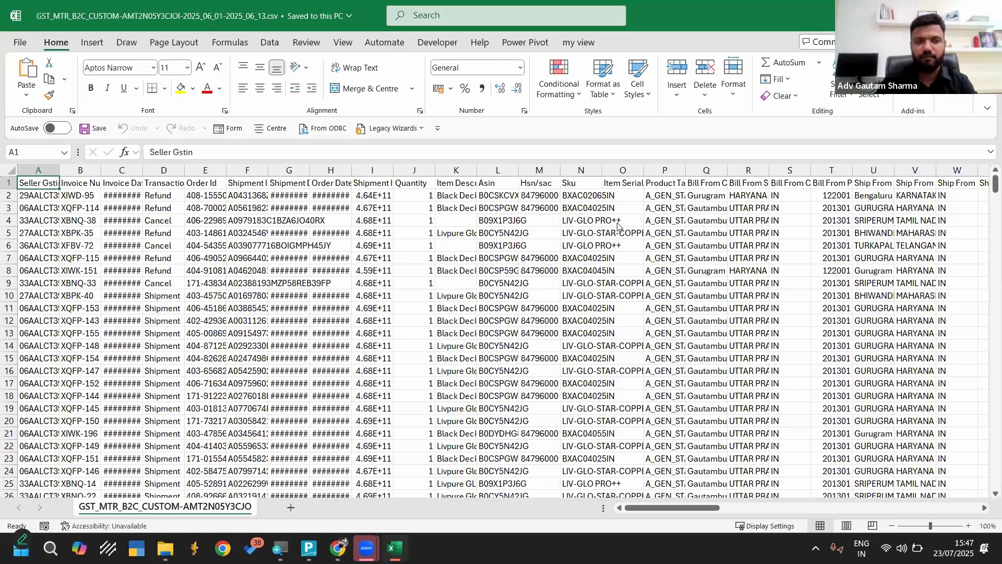
{"action": "key", "text": "alt+F4"}
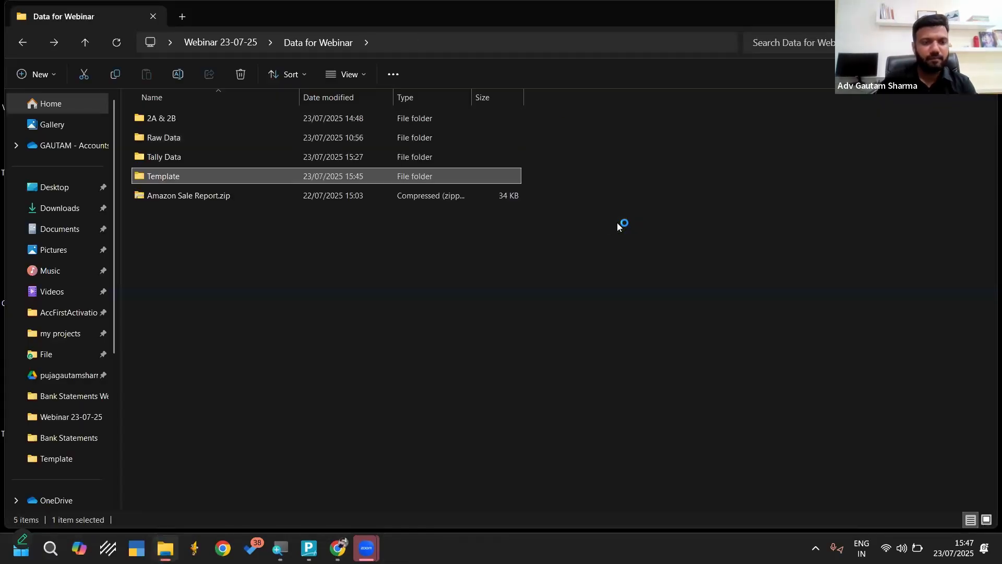
Open Amazon Sales Sample.csv from the Template\Ecom Data folder in Excel, accepting the data conversion
{"action": "key", "text": "Down"}
{"action": "key", "text": "Down"}
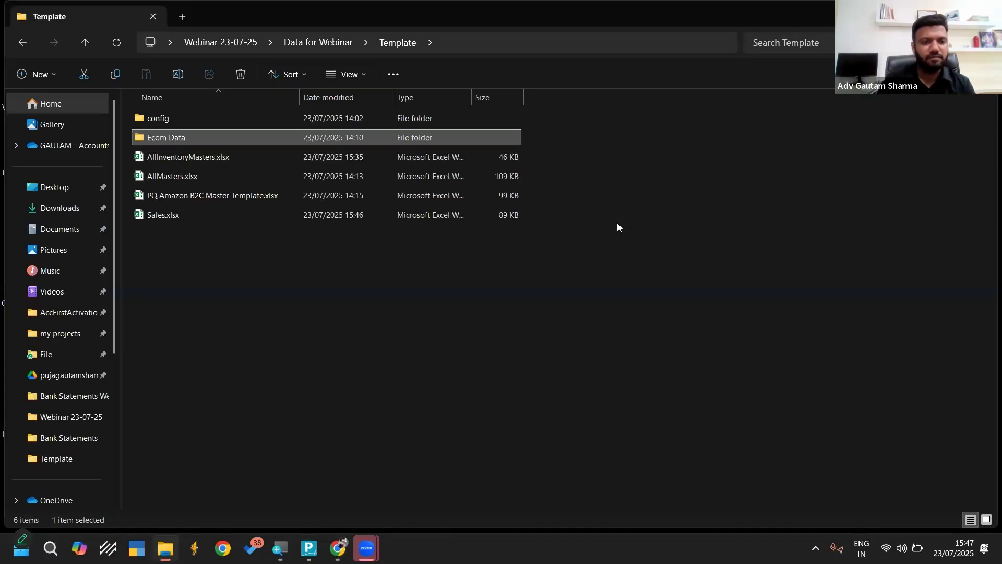
{"action": "key", "text": "Up"}
{"action": "key", "text": "Up"}
{"action": "key", "text": "Down"}
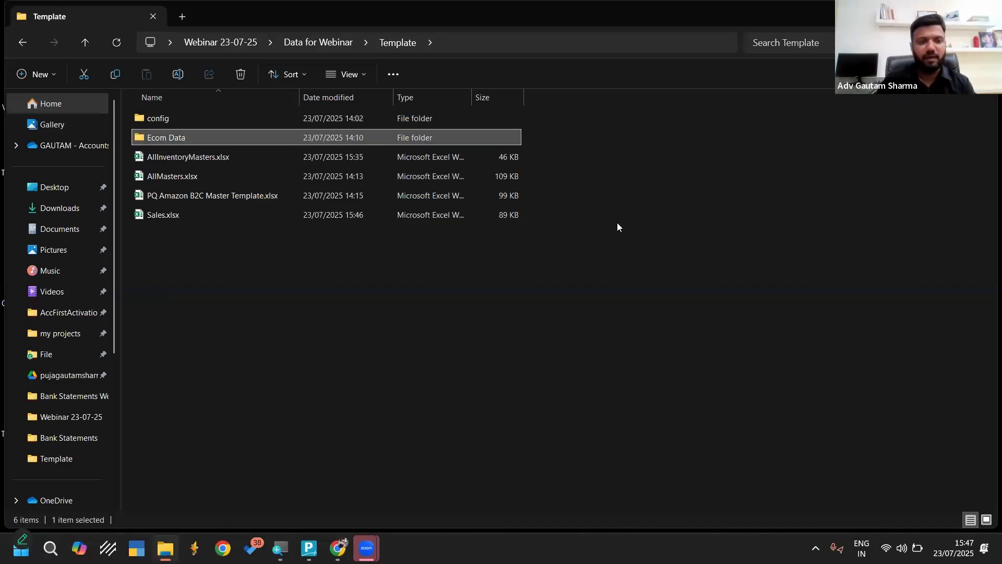
{"action": "key", "text": "Return"}
{"action": "left_click", "coordinate": [208, 121]}
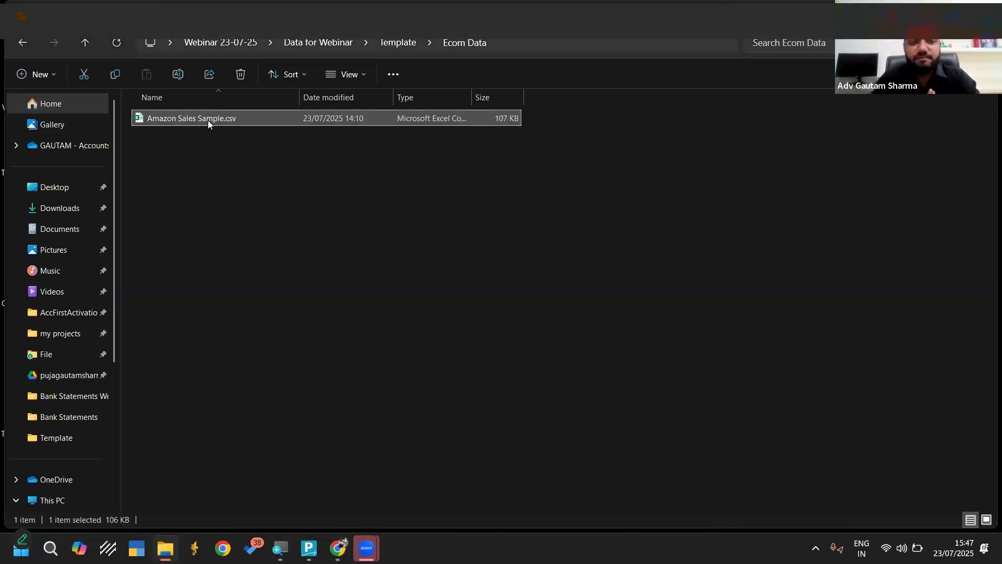
{"action": "double_click", "coordinate": [207, 120]}
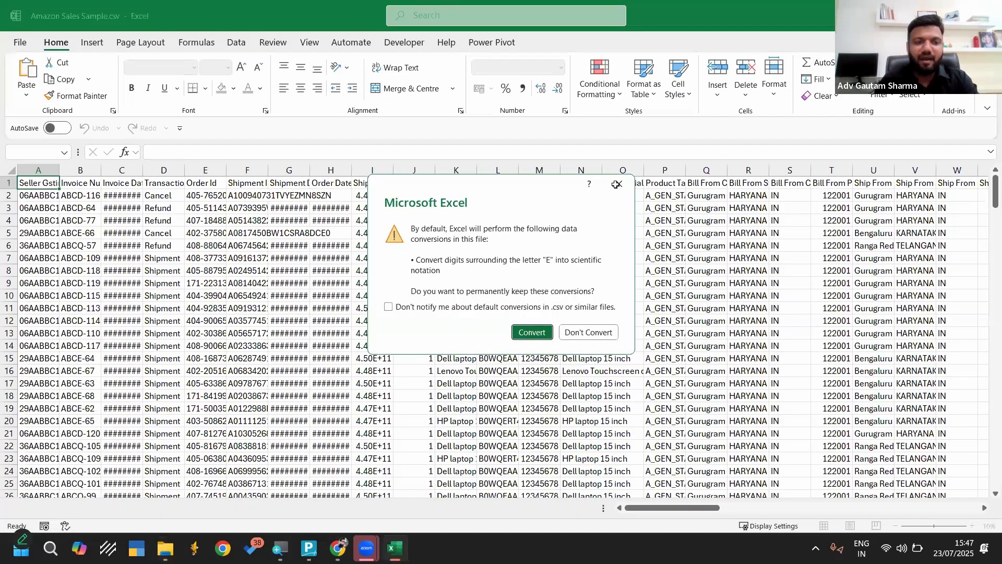
{"action": "key", "text": "Return"}
Autofit all columns of the Amazon sales data to examine them, and close the file without saving
{"action": "left_click", "coordinate": [152, 172]}
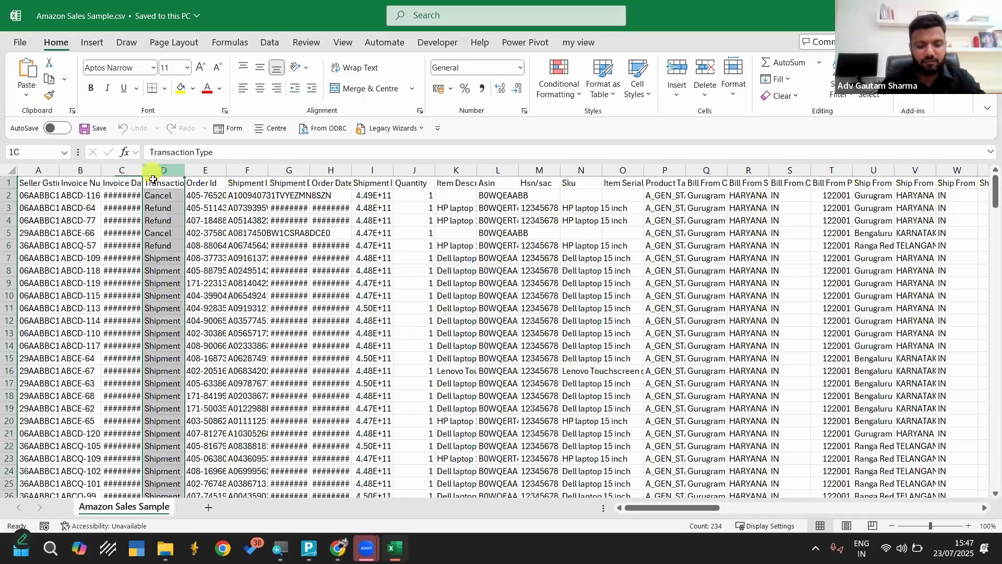
{"action": "key", "text": "ctrl+a"}
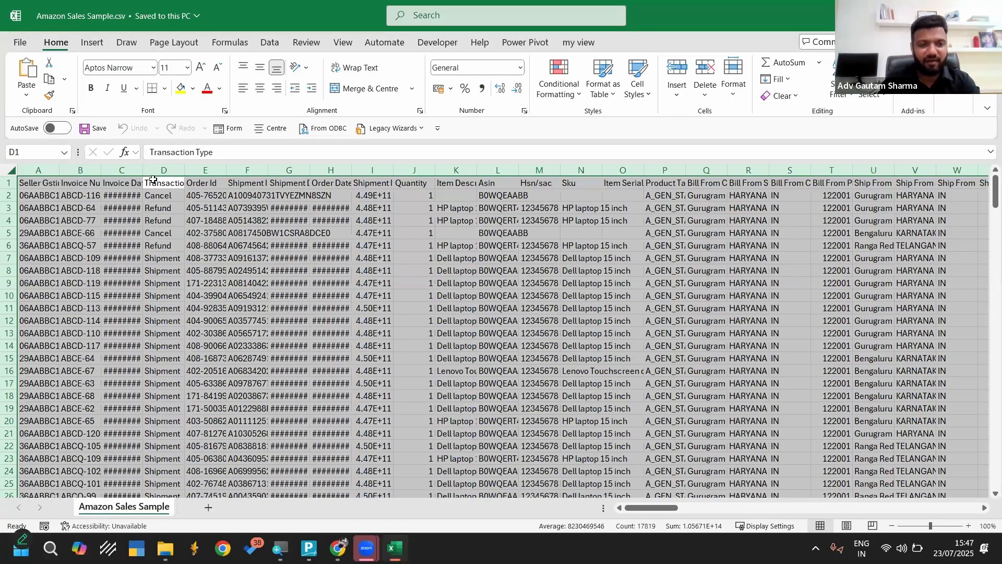
{"action": "key", "text": "alt+h"}
{"action": "key", "text": "o"}
{"action": "key", "text": "i"}
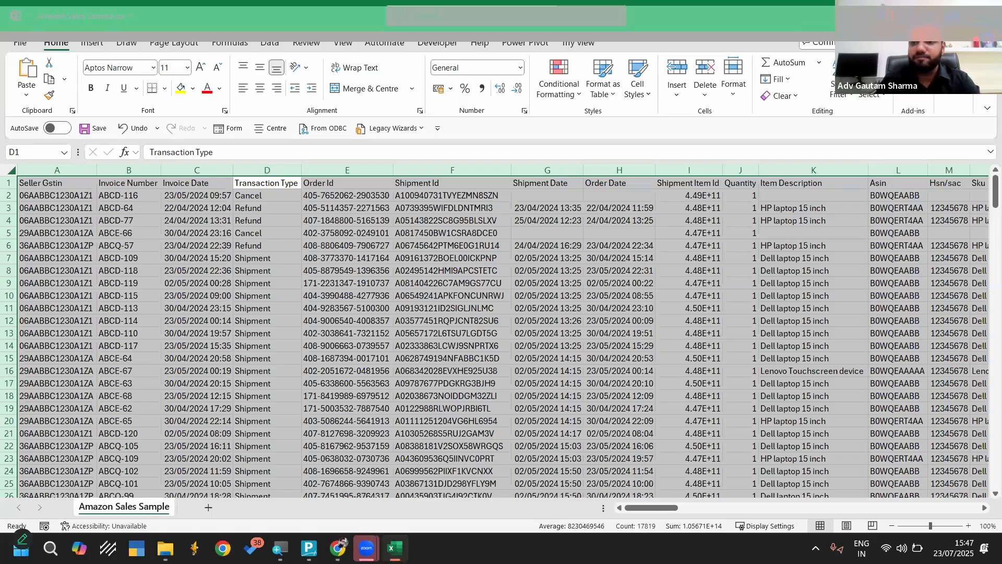
{"action": "left_click", "coordinate": [987, 15]}
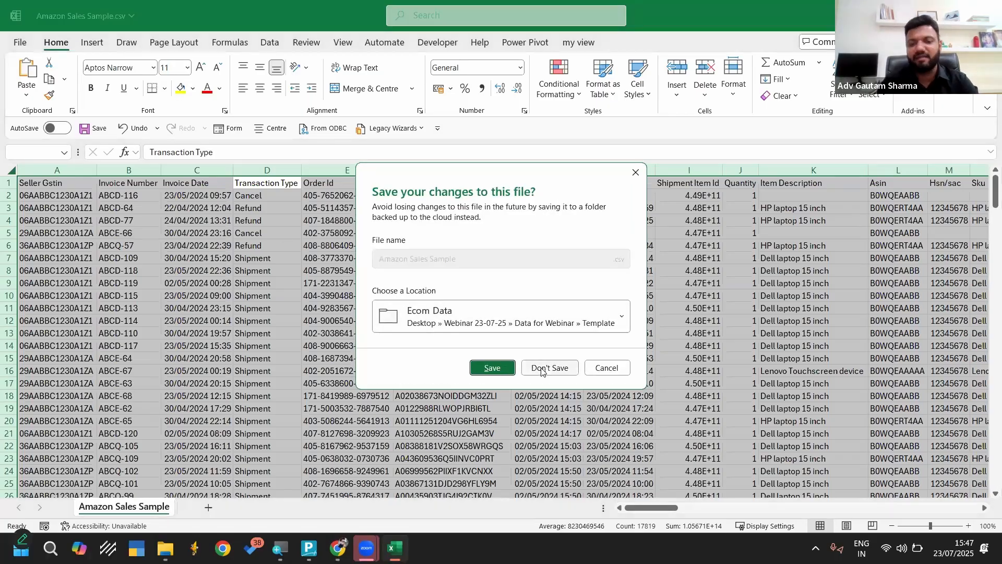
{"action": "left_click", "coordinate": [541, 370]}
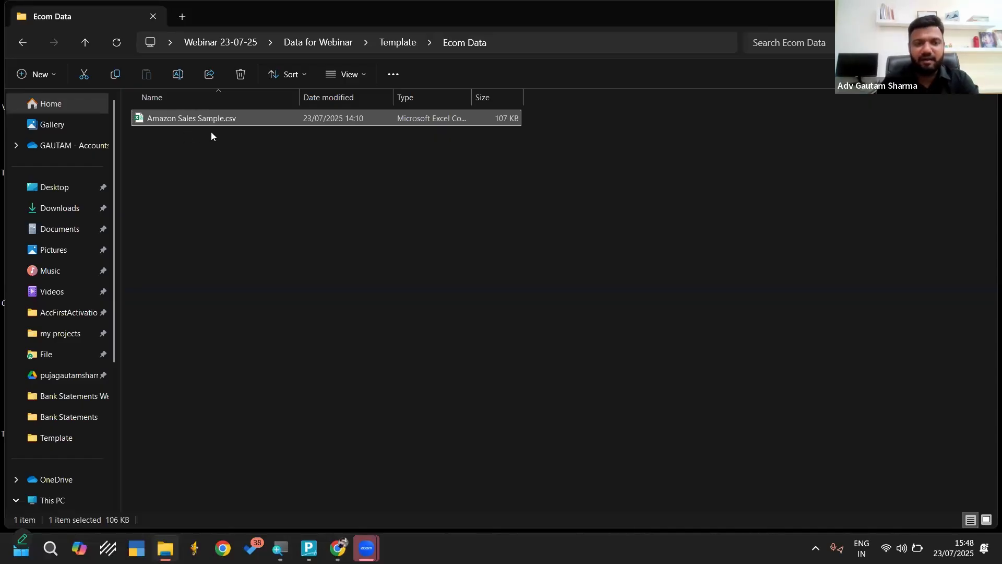
Copy the Ecom Data folder's path and open PQ Amazon B2C Master Template.xlsx from the Template folder
{"action": "left_click", "coordinate": [540, 43]}
{"action": "key", "text": "ctrl+c"}
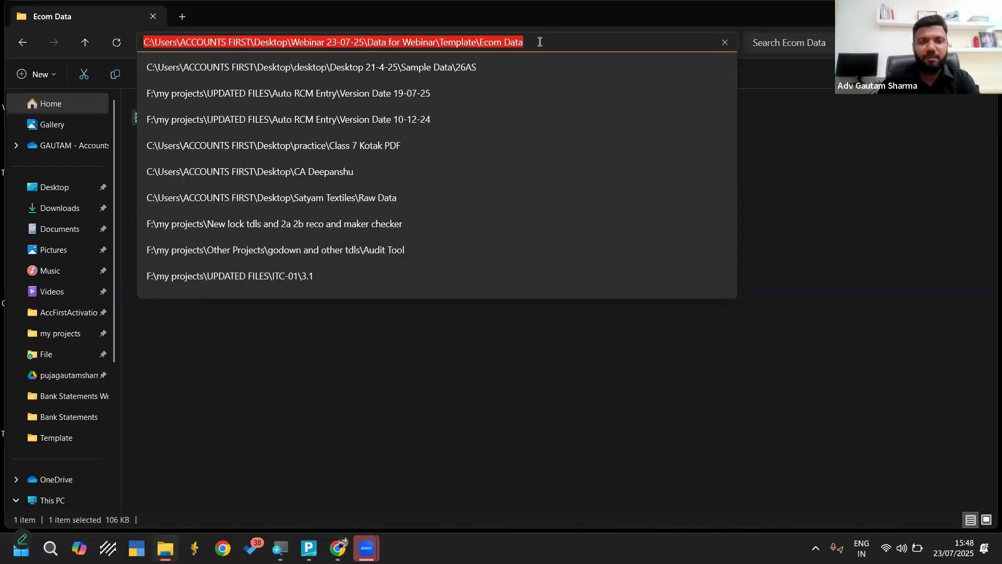
{"action": "left_click", "coordinate": [469, 369]}
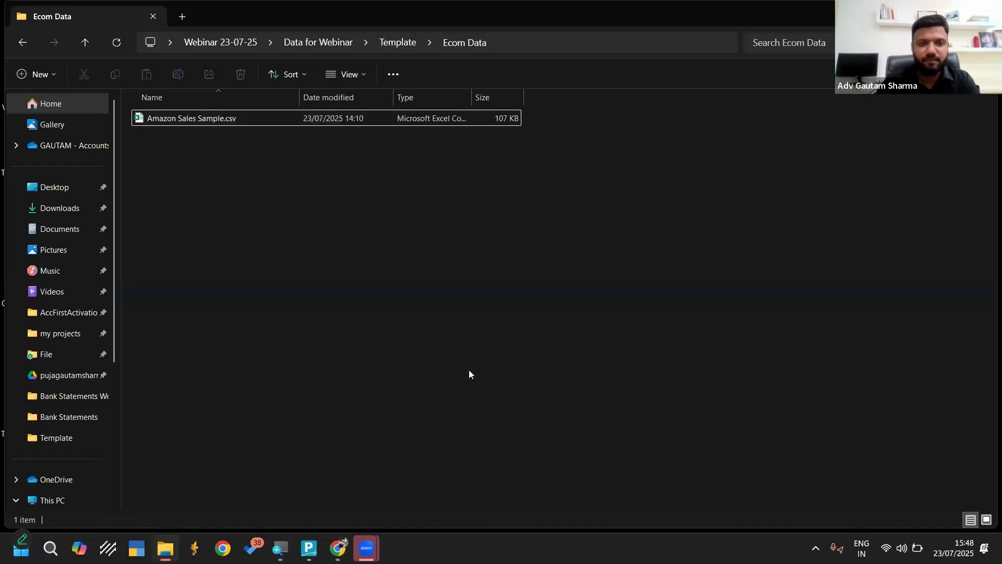
{"action": "key", "text": "alt+Left"}
{"action": "key", "text": "Down"}
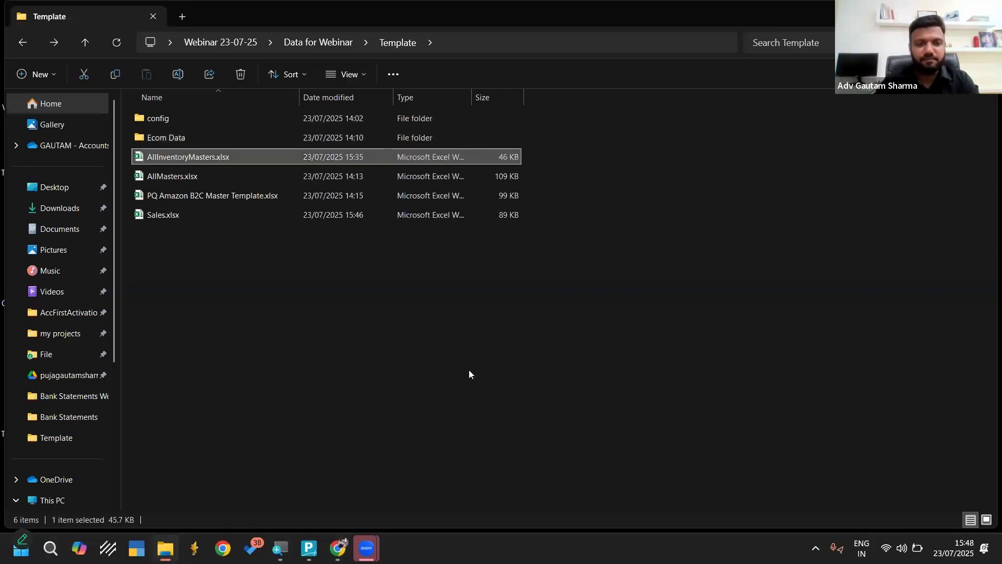
{"action": "key", "text": "Down"}
{"action": "key", "text": "Down"}
{"action": "key", "text": "Return"}
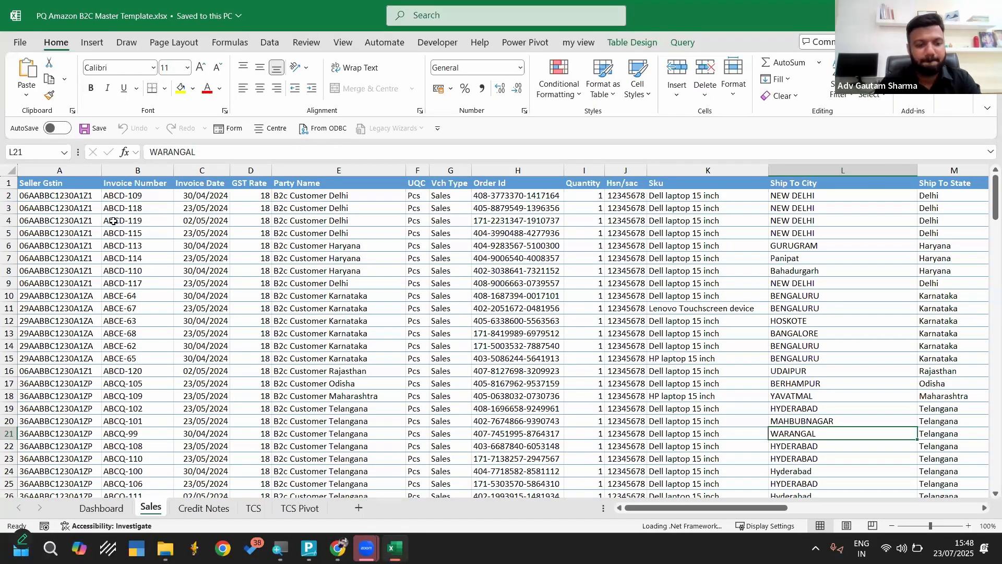
Clear all data rows below the header on the Sales sheet
{"action": "left_click", "coordinate": [8, 195]}
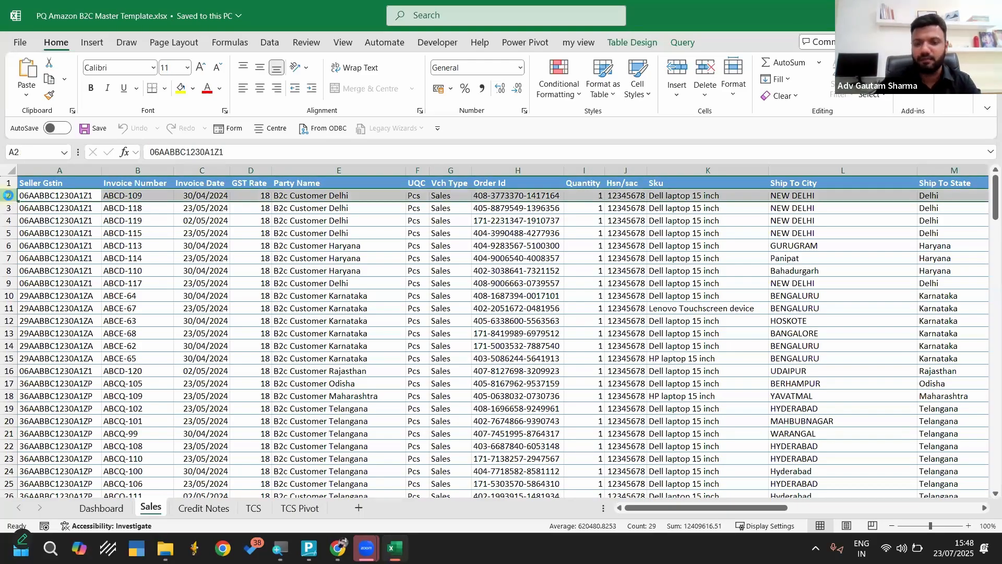
{"action": "key", "text": "ctrl+shift+Down"}
{"action": "key", "text": "Delete"}
Clear all data rows below the header on the Credit Notes sheet
{"action": "key", "text": "ctrl+Page_Down"}
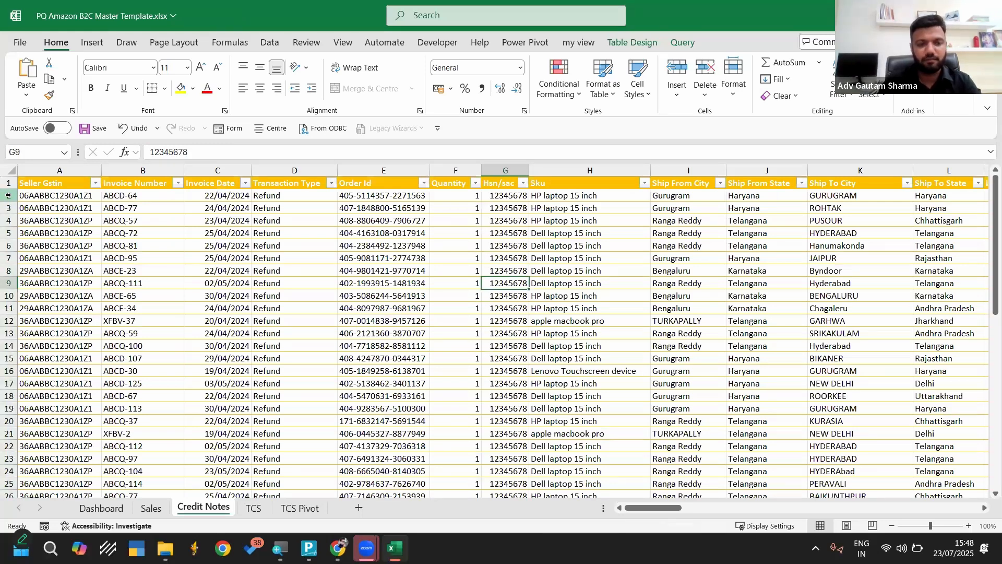
{"action": "key", "text": "BackSpace"}
{"action": "left_click", "coordinate": [7, 196]}
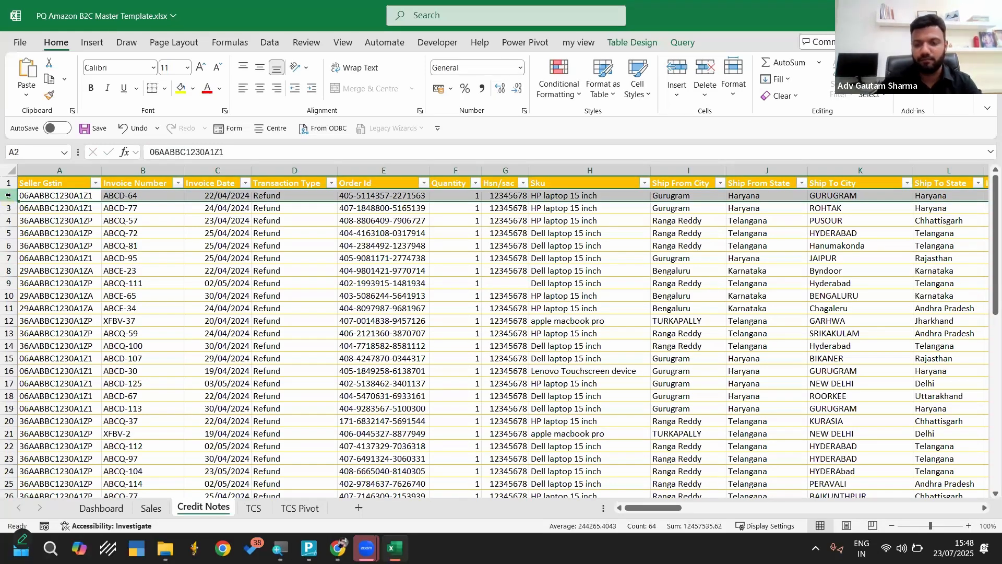
{"action": "key", "text": "ctrl+shift+Down"}
{"action": "key", "text": "Delete"}
{"action": "left_click", "coordinate": [240, 297]}
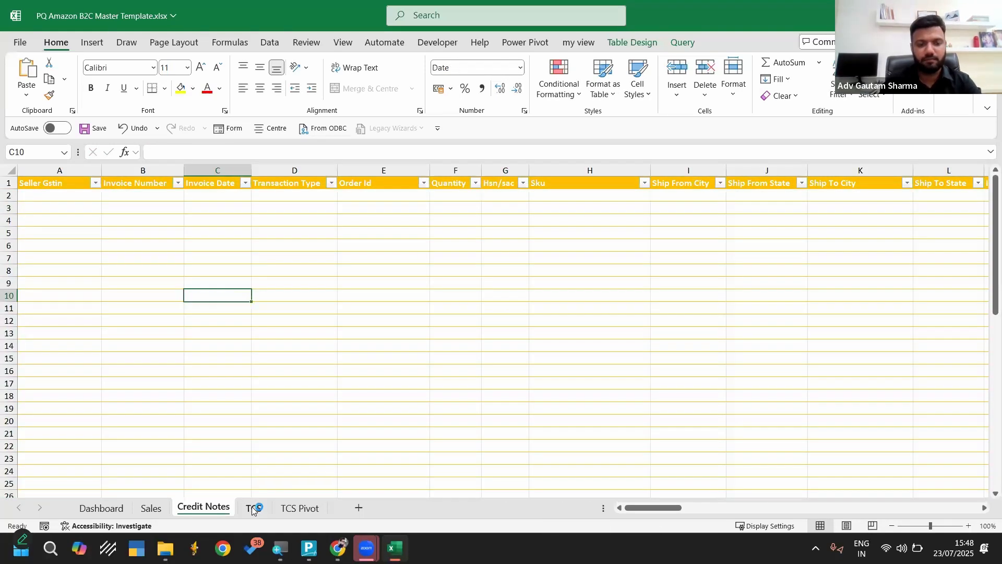
Clear all data rows below the header on the TCS sheet
{"action": "left_click", "coordinate": [254, 506]}
{"action": "left_click", "coordinate": [8, 195]}
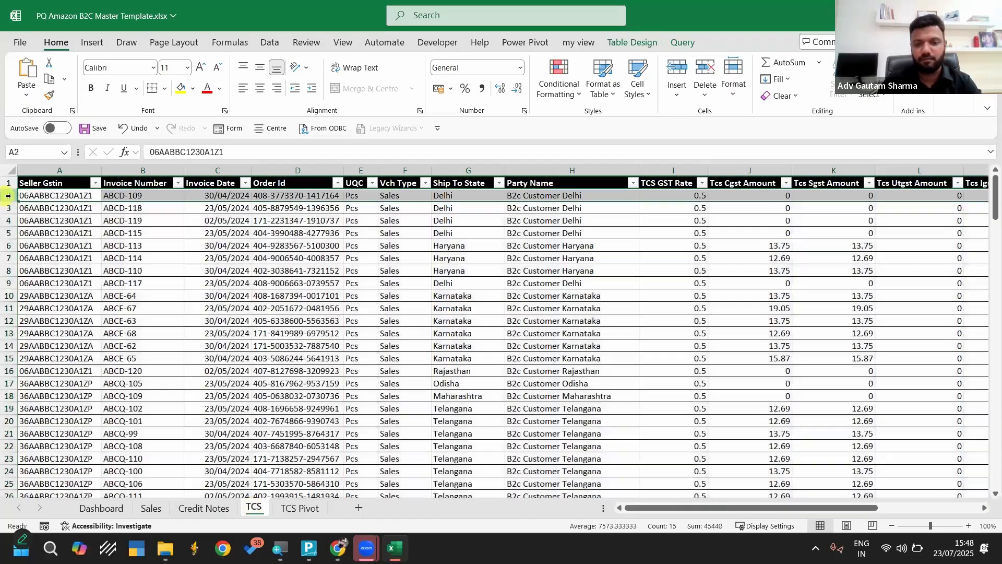
{"action": "key", "text": "ctrl+shift+Down"}
{"action": "key", "text": "Delete"}
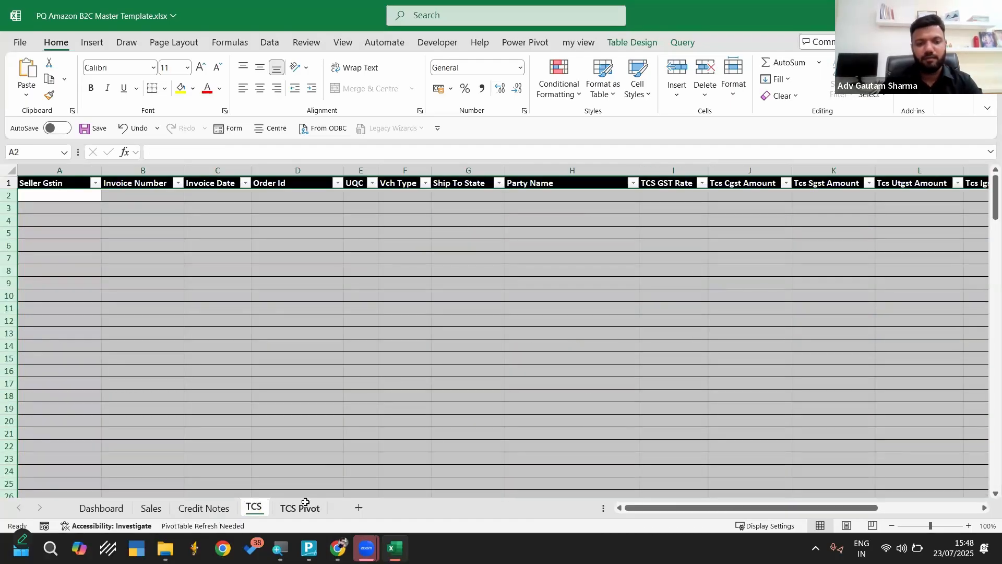
Refresh the pivot table on the TCS Pivot sheet and check the cleared Sales sheet
{"action": "left_click", "coordinate": [311, 506]}
{"action": "left_click", "coordinate": [207, 244]}
{"action": "right_click", "coordinate": [207, 243]}
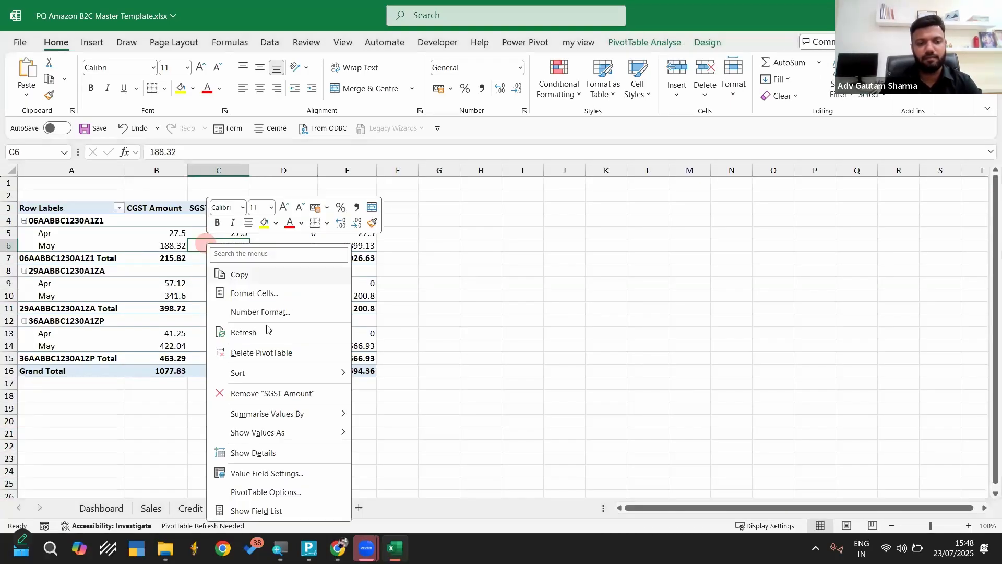
{"action": "left_click", "coordinate": [255, 332]}
{"action": "left_click", "coordinate": [462, 334]}
{"action": "left_click", "coordinate": [149, 514]}
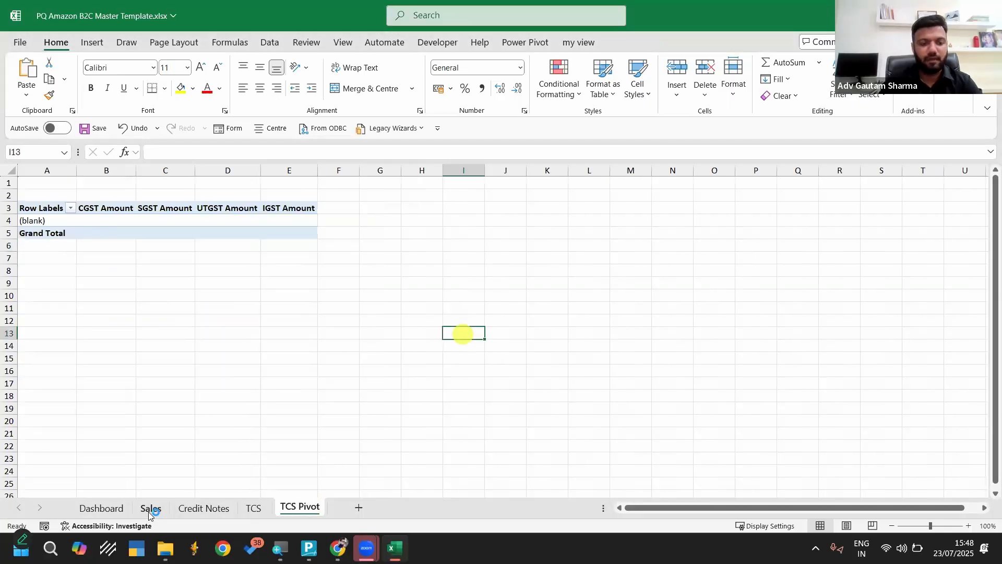
{"action": "left_click", "coordinate": [258, 307]}
{"action": "scroll", "coordinate": [329, 313], "scroll_direction": "right", "scroll_amount": 2}
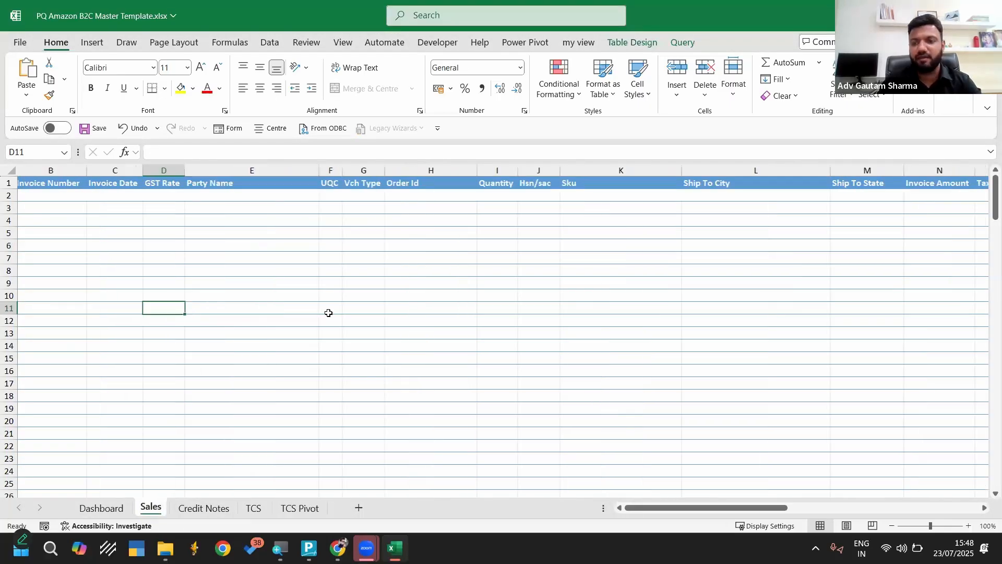
{"action": "scroll", "coordinate": [328, 313], "scroll_direction": "left", "scroll_amount": 2}
Replace the Dashboard's folder path with C:\Users\ACCOUNTS FIRST\Desktop\Webinar 23-07-25\Data for Webinar\Template\Ecom Data
{"action": "left_click", "coordinate": [114, 506]}
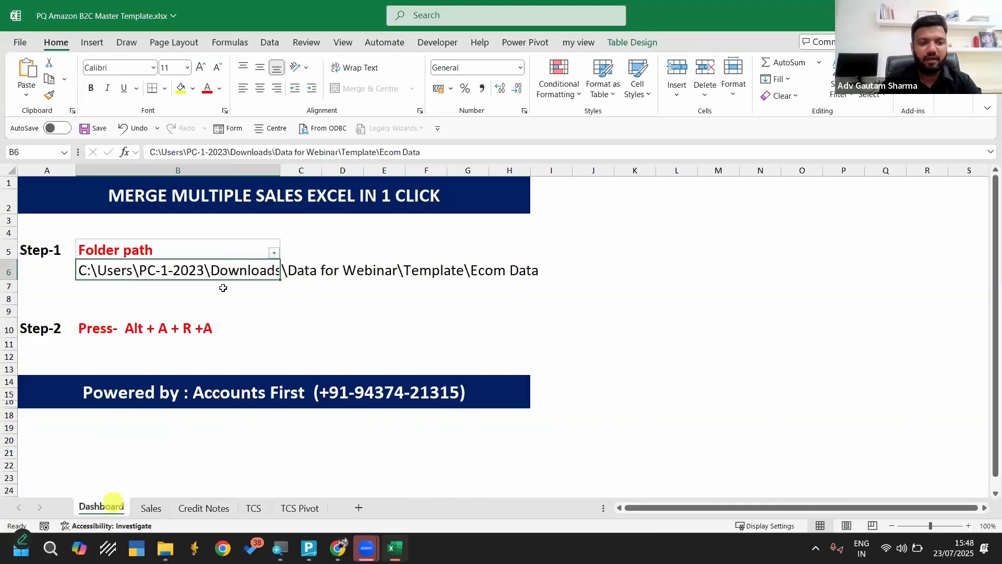
{"action": "left_click", "coordinate": [163, 269]}
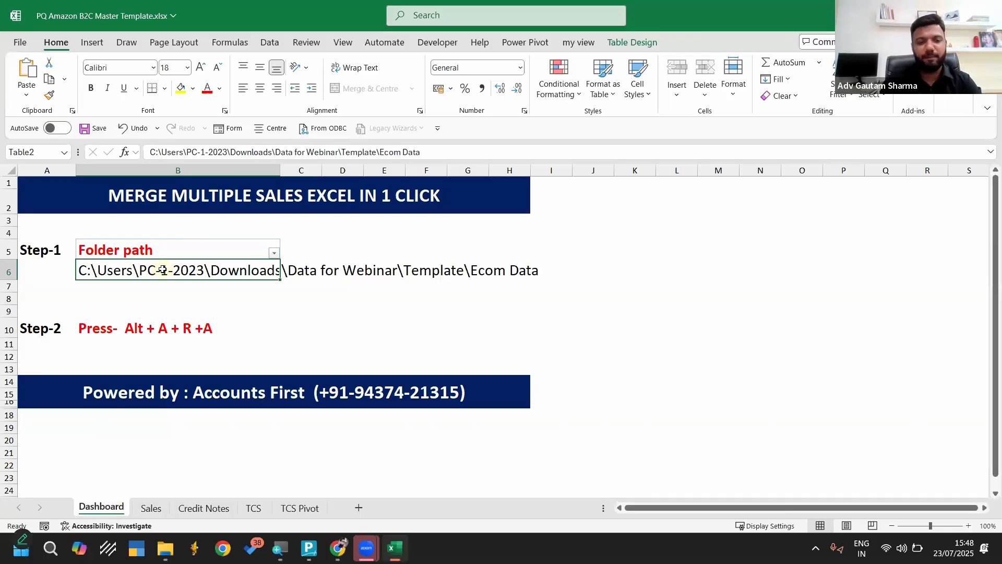
{"action": "key", "text": "ctrl+v"}
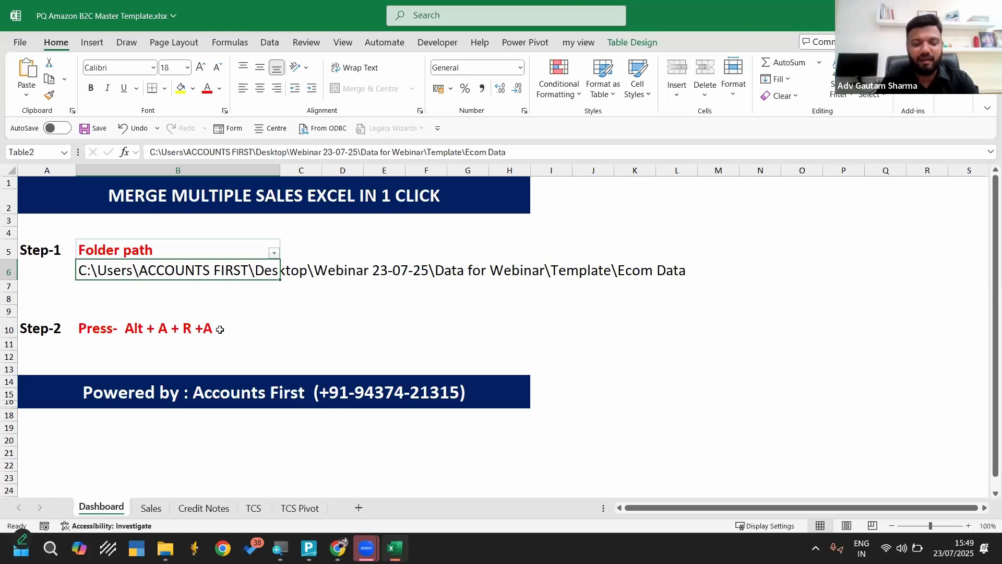
{"action": "key", "text": "alt"}
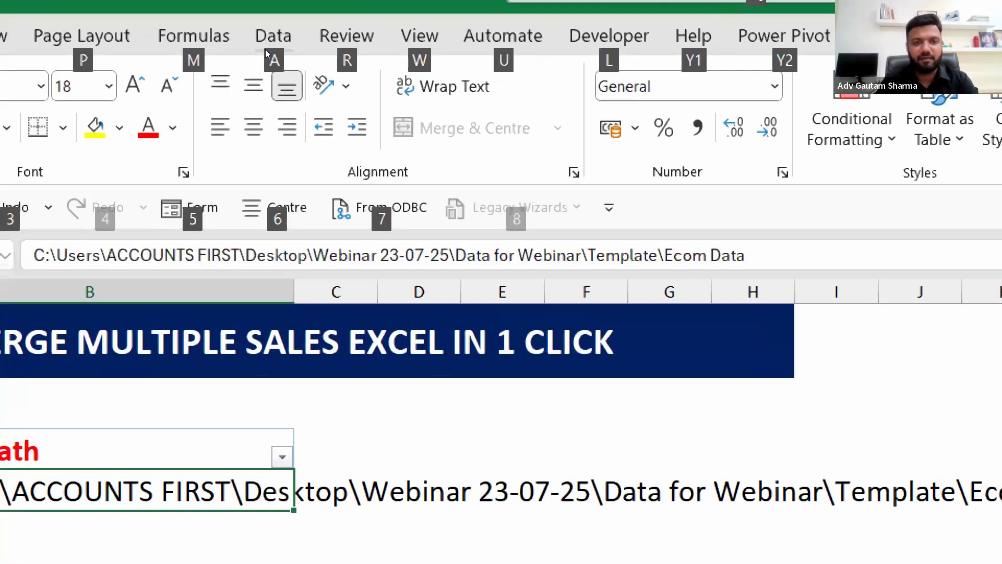
{"action": "left_click", "coordinate": [265, 49]}
{"action": "key", "text": "alt+a"}
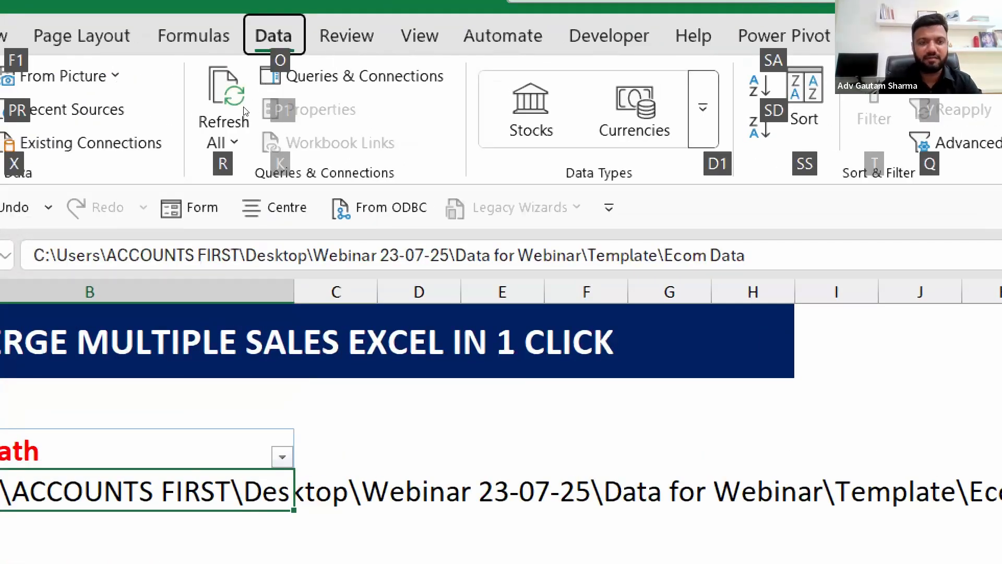
{"action": "key", "text": "r"}
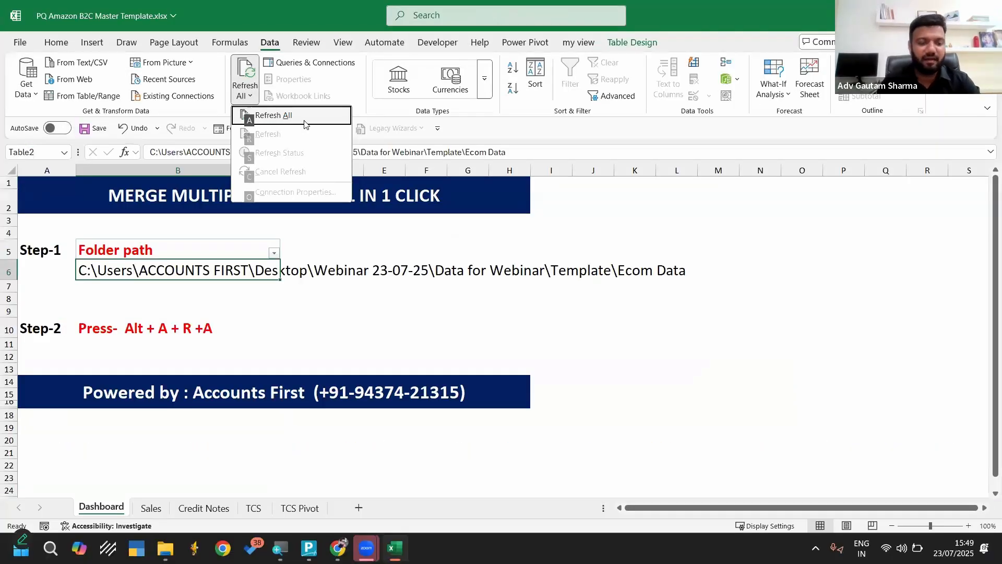
{"action": "key", "text": "Escape"}
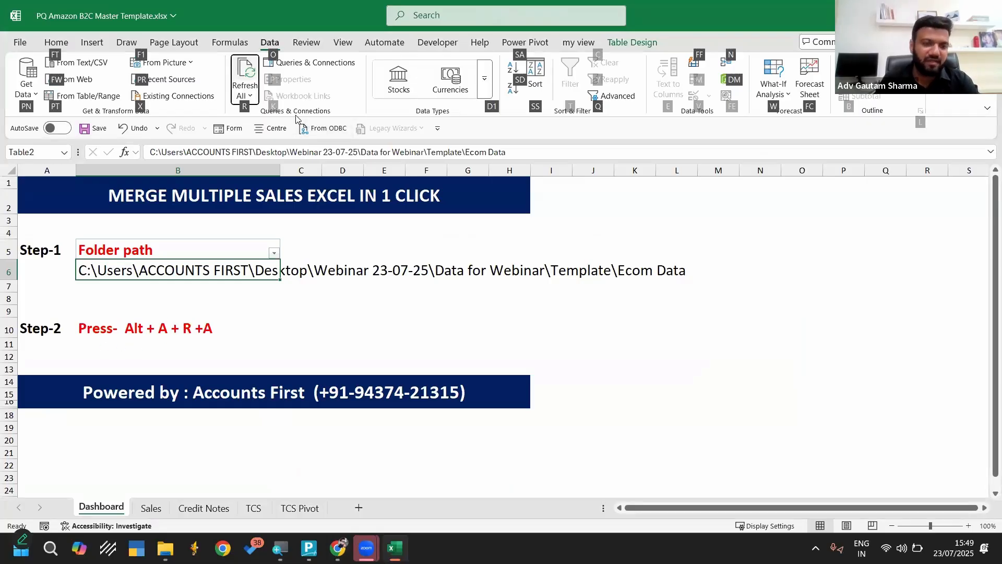
Refresh all data sources in the workbook and open the Sales sheet
{"action": "left_click", "coordinate": [270, 46]}
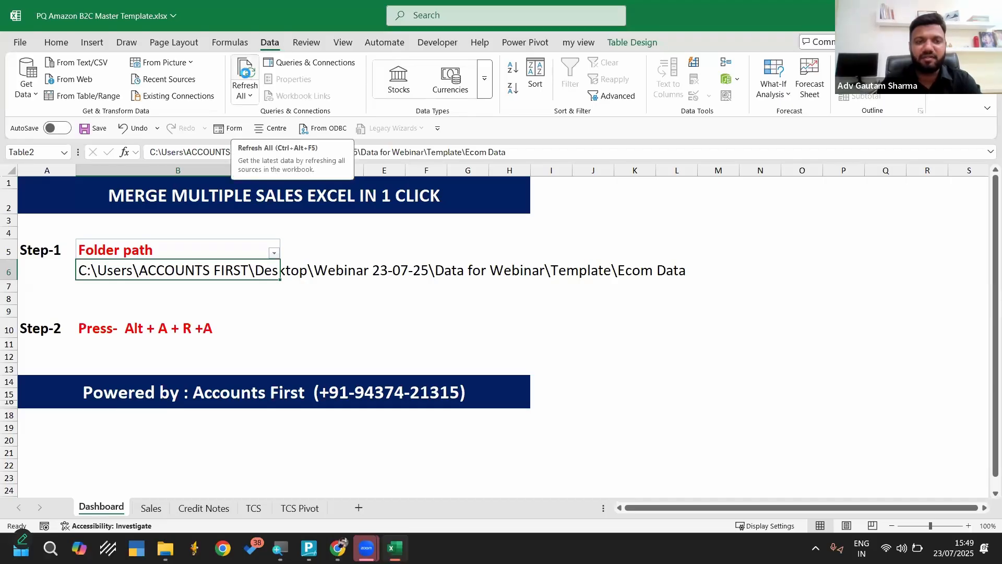
{"action": "left_click", "coordinate": [245, 79]}
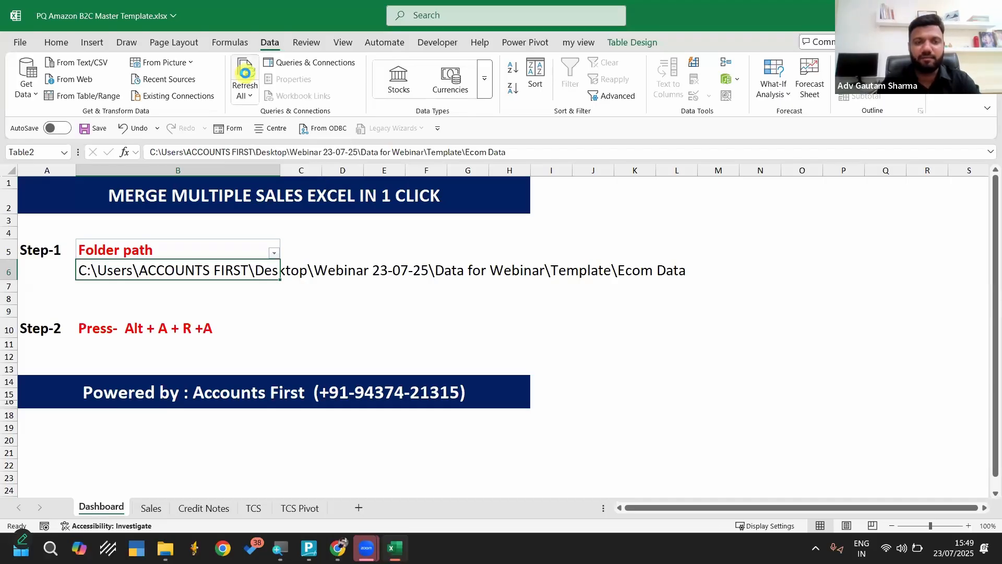
{"action": "left_click", "coordinate": [151, 508]}
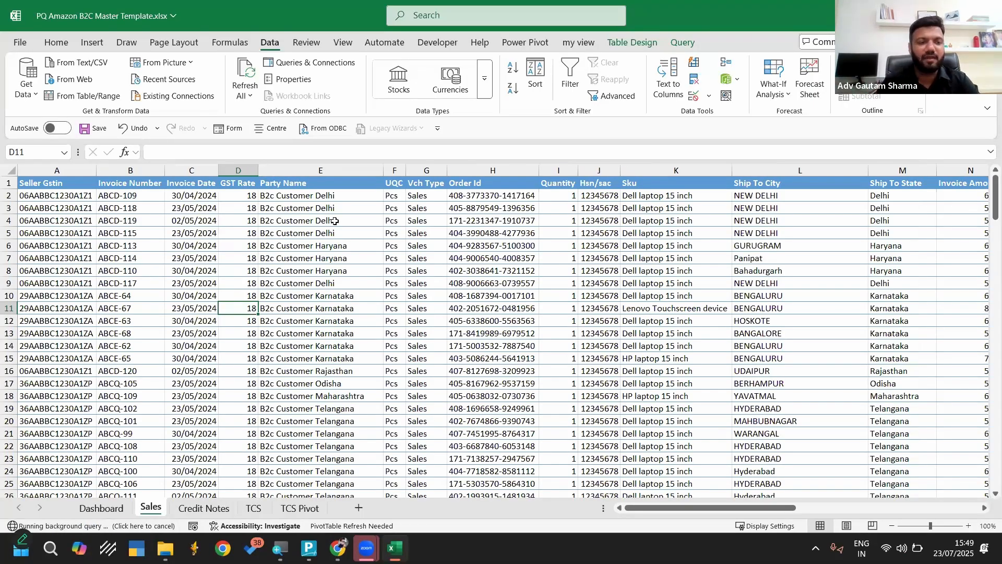
Examine the merged Sales sheet's columns, including GST Rate, Party Name and the tax and TCS amounts
{"action": "scroll", "coordinate": [472, 304], "scroll_direction": "right", "scroll_amount": 5}
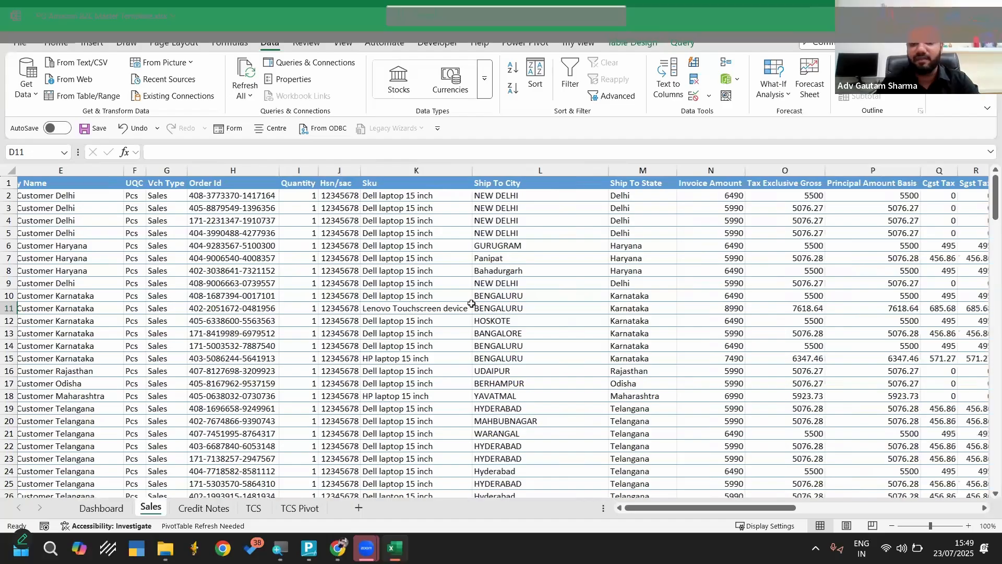
{"action": "scroll", "coordinate": [471, 304], "scroll_direction": "right", "scroll_amount": 4}
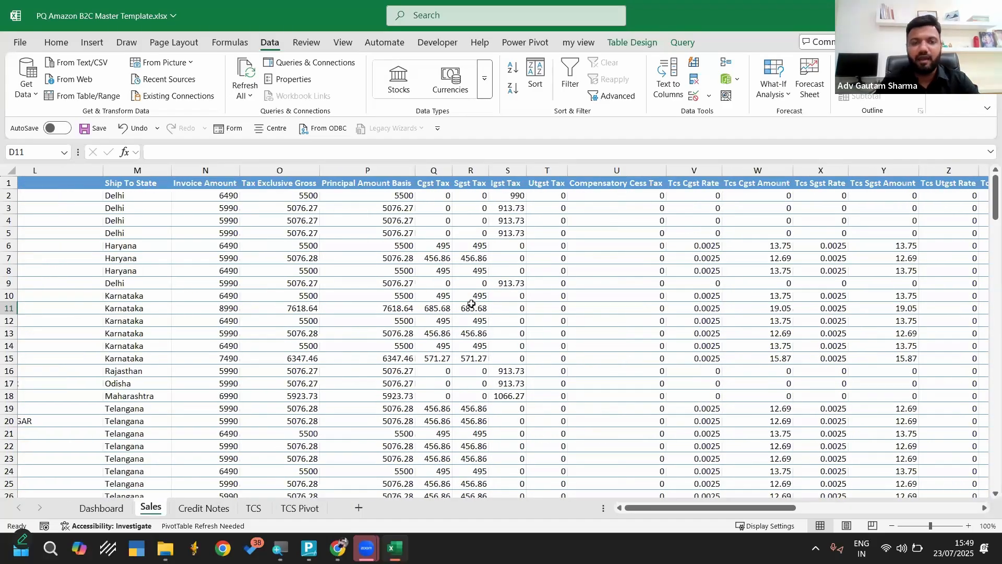
{"action": "scroll", "coordinate": [471, 304], "scroll_direction": "left", "scroll_amount": 9}
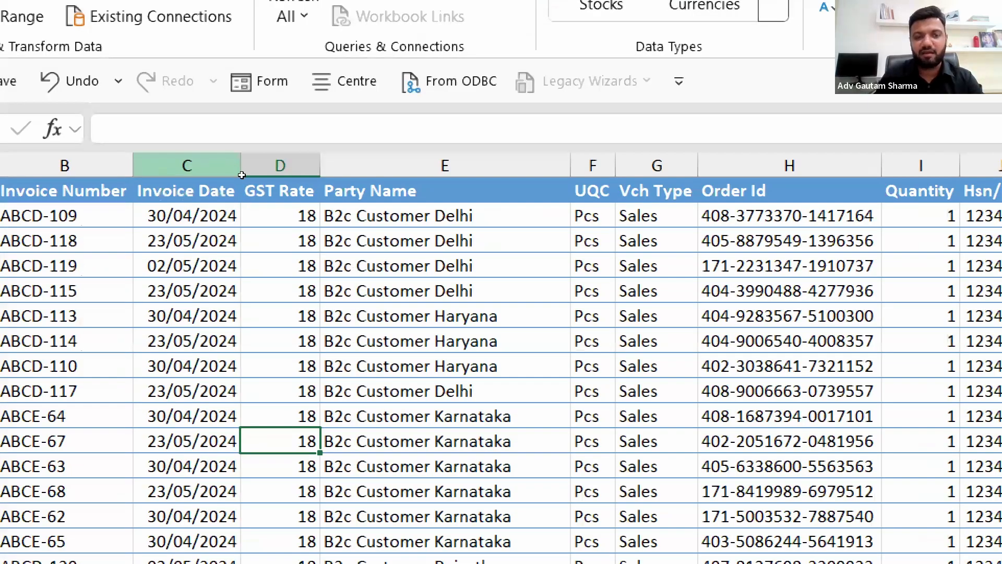
{"action": "left_click", "coordinate": [242, 167]}
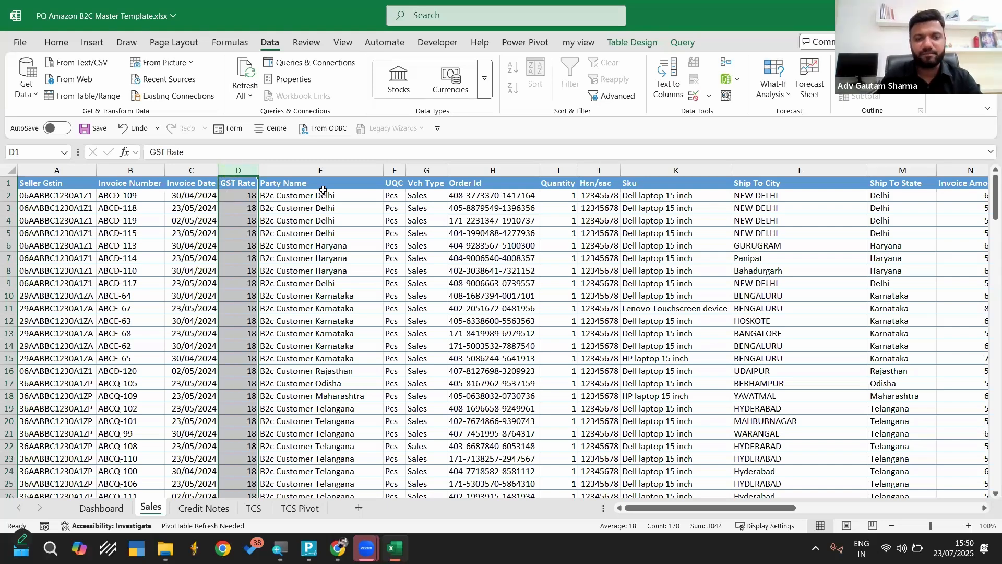
{"action": "left_click", "coordinate": [305, 171]}
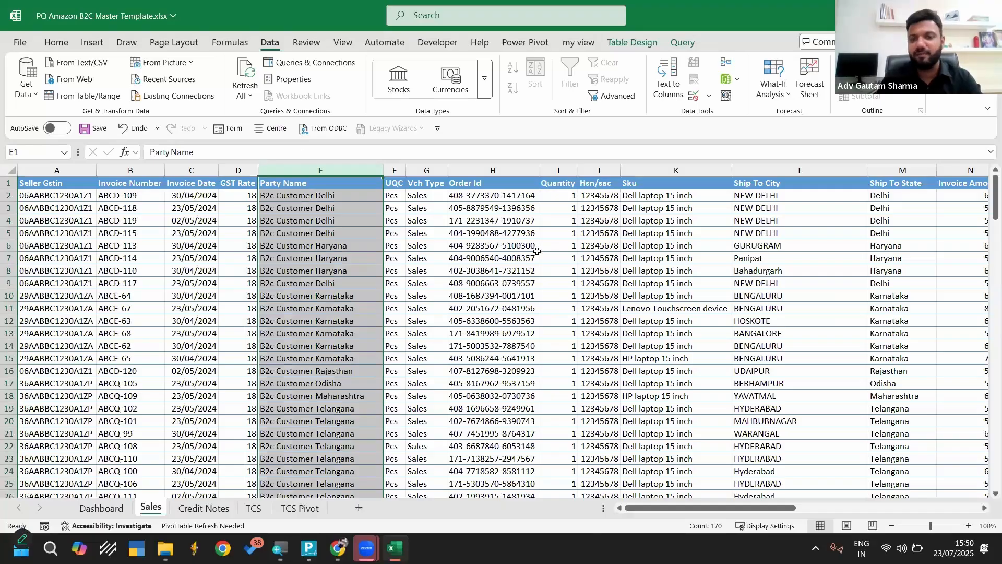
{"action": "scroll", "coordinate": [631, 299], "scroll_direction": "right", "scroll_amount": 2}
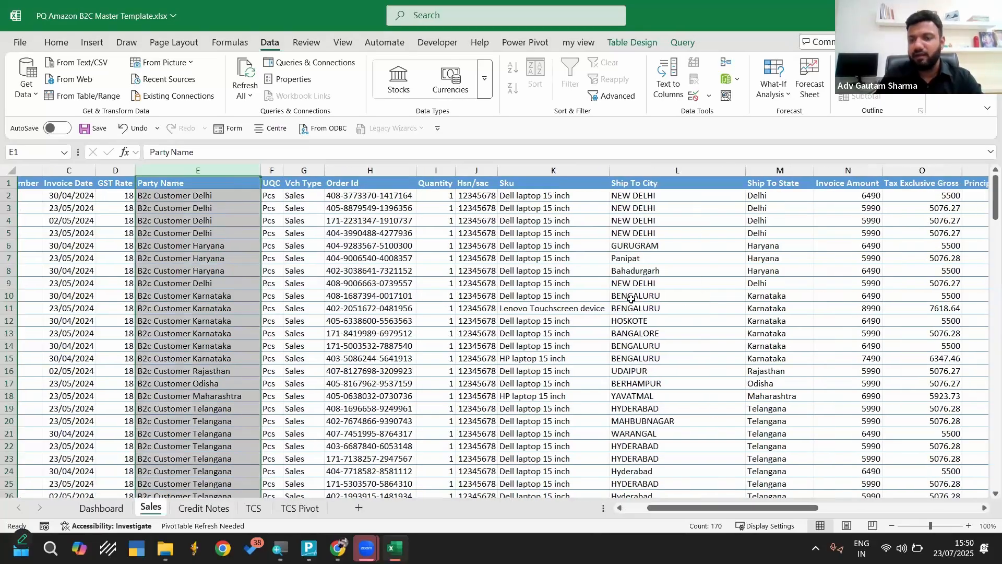
{"action": "scroll", "coordinate": [631, 298], "scroll_direction": "right", "scroll_amount": 19}
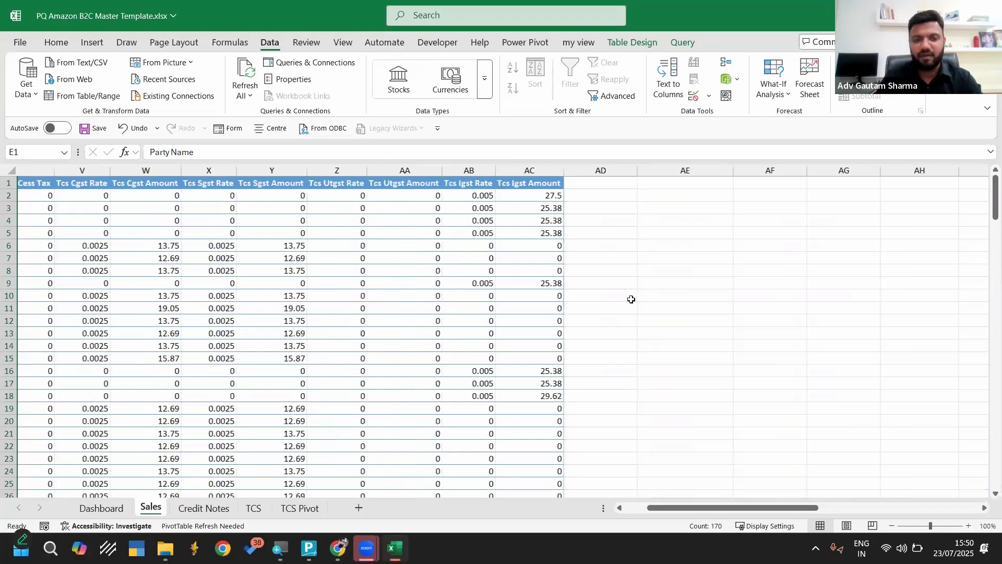
{"action": "scroll", "coordinate": [631, 299], "scroll_direction": "left", "scroll_amount": 1}
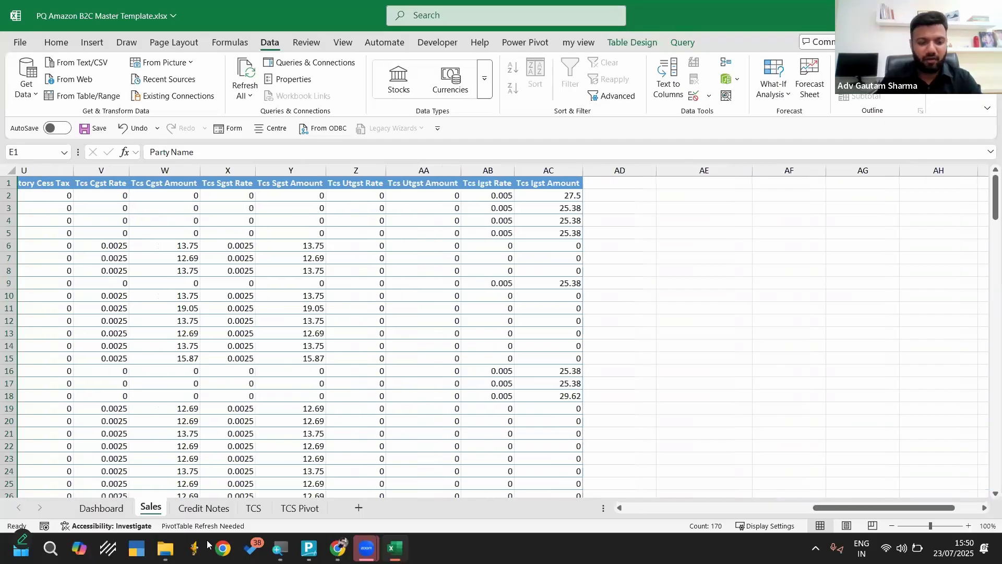
Open Amazon Sales Sample.csv from the Ecom Data folder and dismiss the data conversion prompt
{"action": "left_click", "coordinate": [165, 549]}
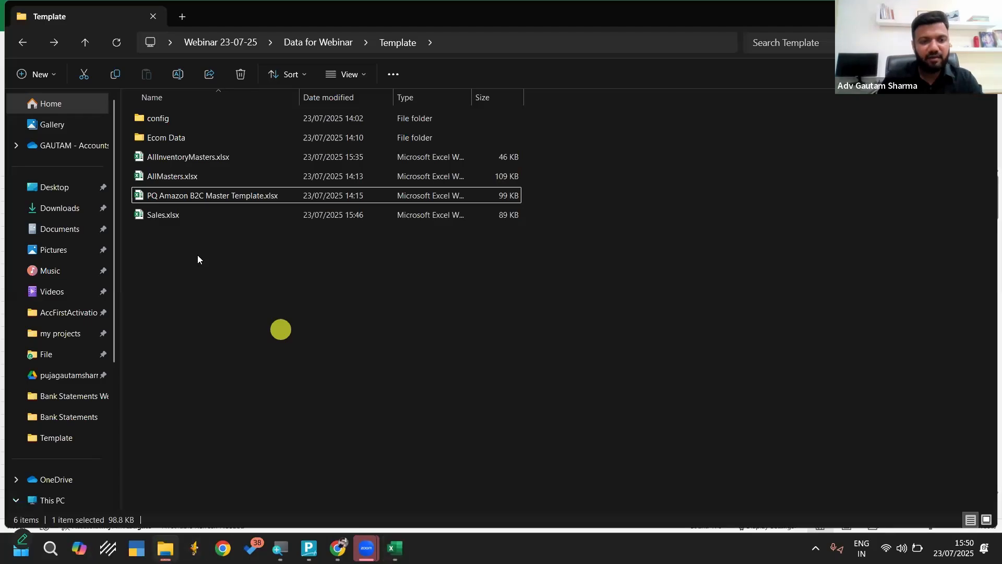
{"action": "double_click", "coordinate": [195, 137]}
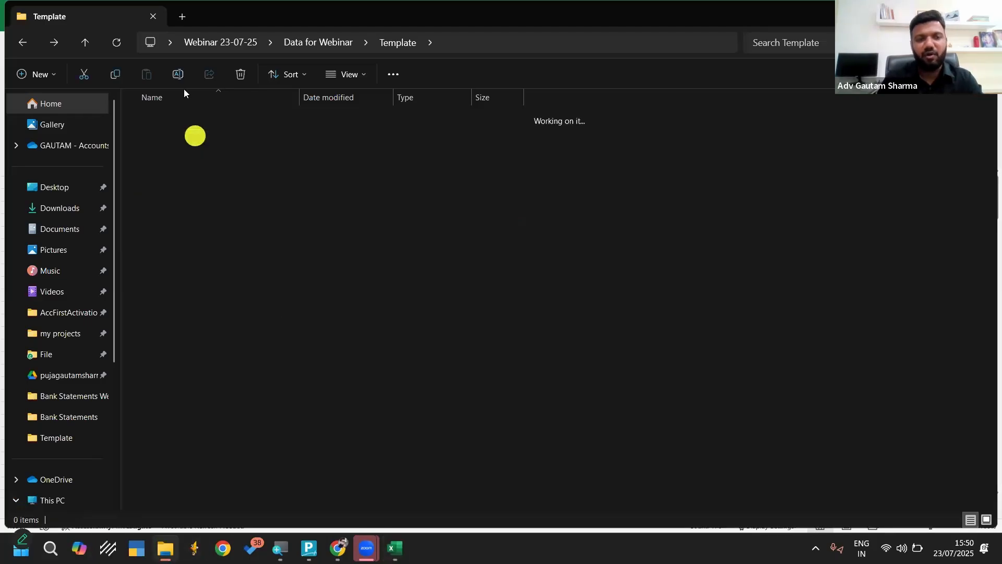
{"action": "left_click", "coordinate": [185, 117]}
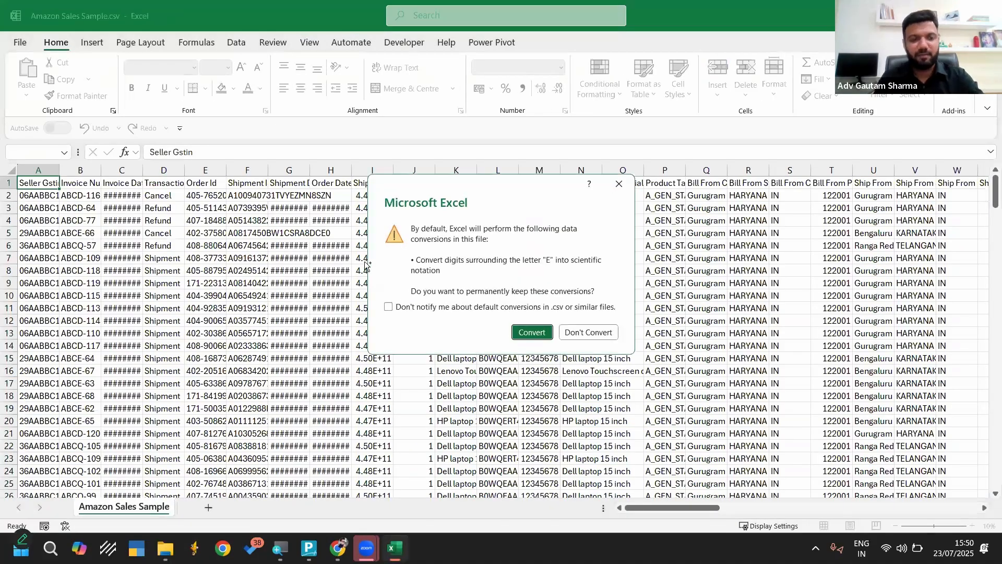
{"action": "left_click", "coordinate": [616, 186]}
{"action": "left_click", "coordinate": [365, 261]}
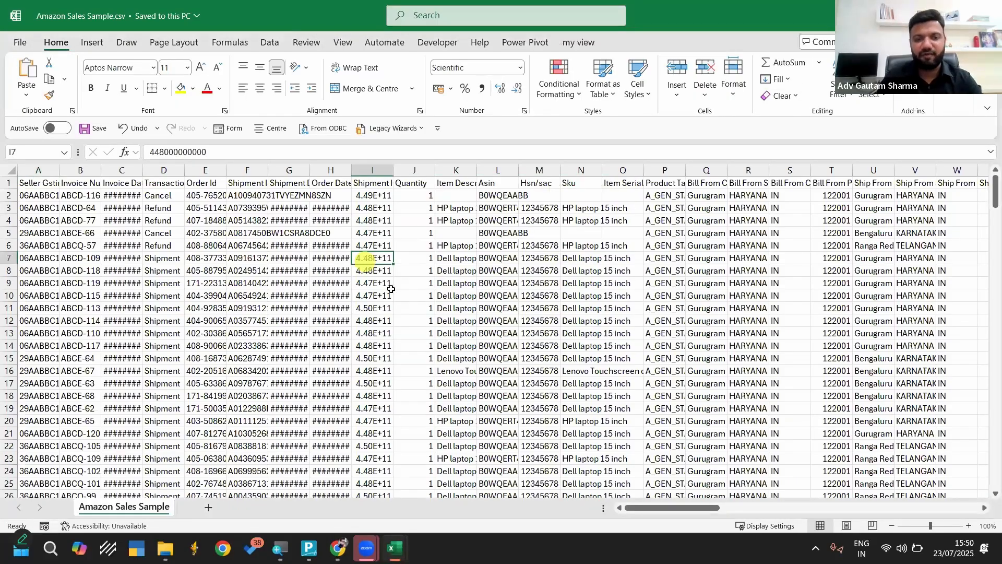
Auto-fit the width of all columns in the raw Amazon sales file
{"action": "key", "text": "ctrl+a"}
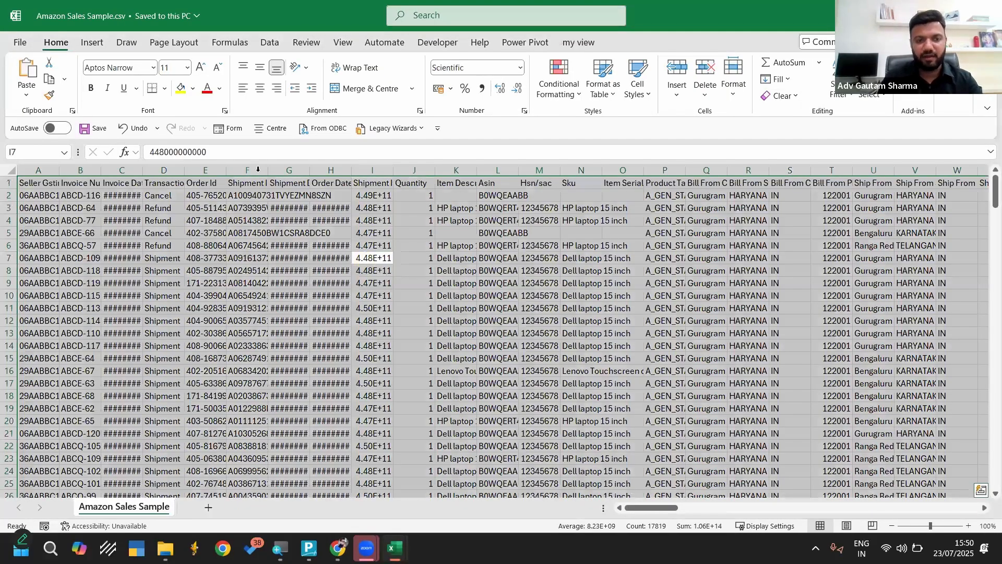
{"action": "double_click", "coordinate": [258, 169]}
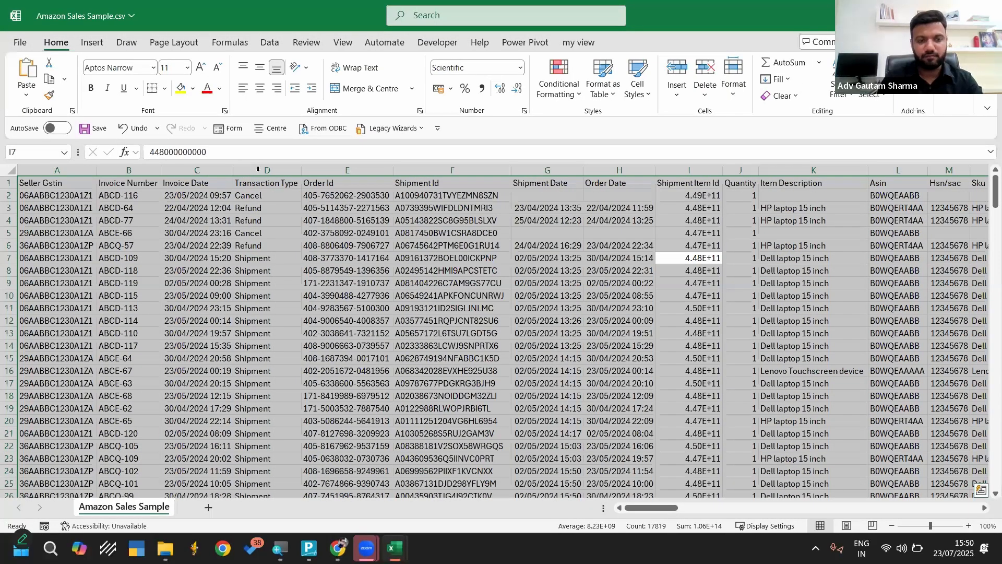
{"action": "left_click_drag", "start_coordinate": [381, 271], "coordinate": [621, 384]}
Examine the Cancel, Refund and Shipment entries in the raw file's Transaction Type column
{"action": "left_click", "coordinate": [258, 169]}
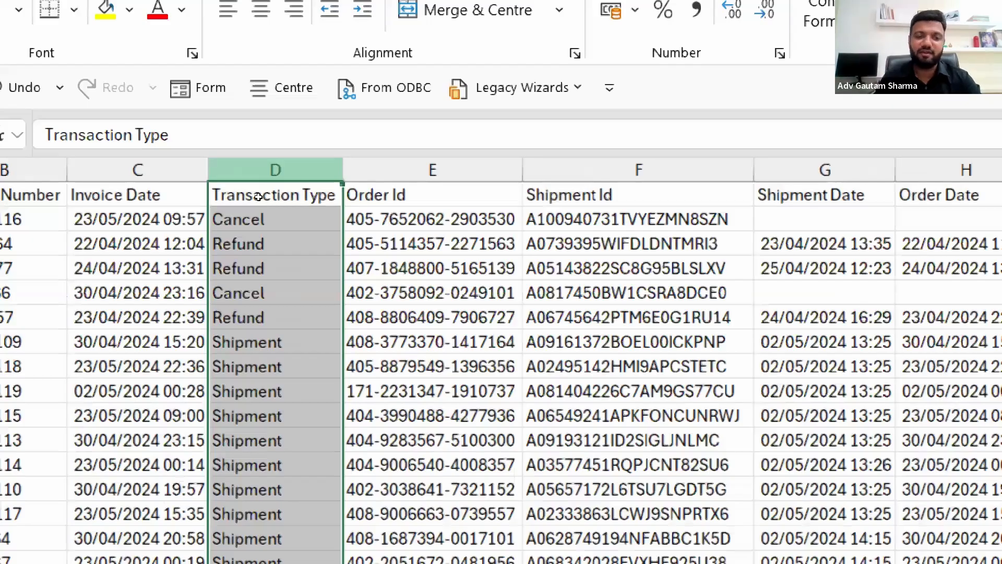
{"action": "left_click", "coordinate": [254, 210]}
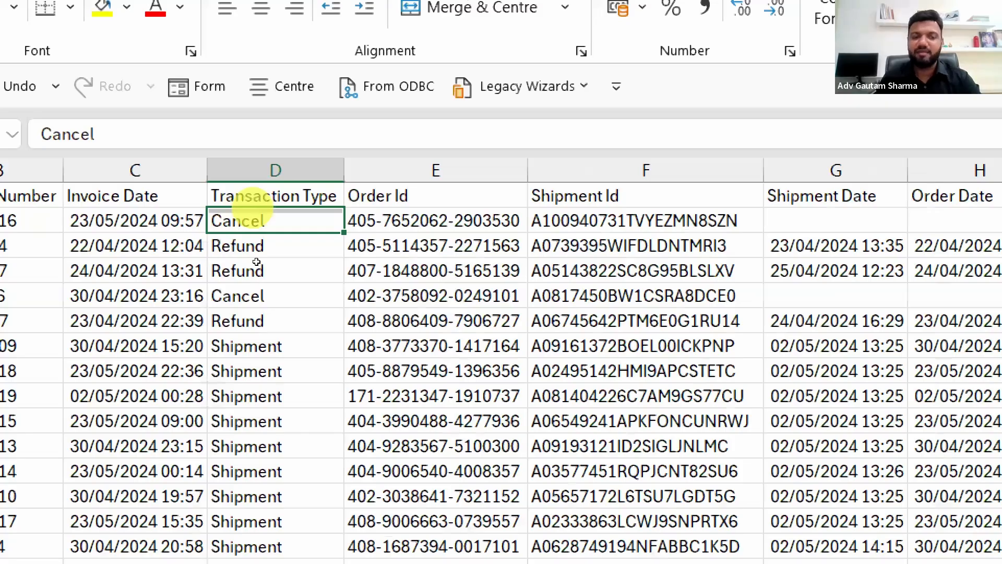
{"action": "left_click", "coordinate": [257, 249]}
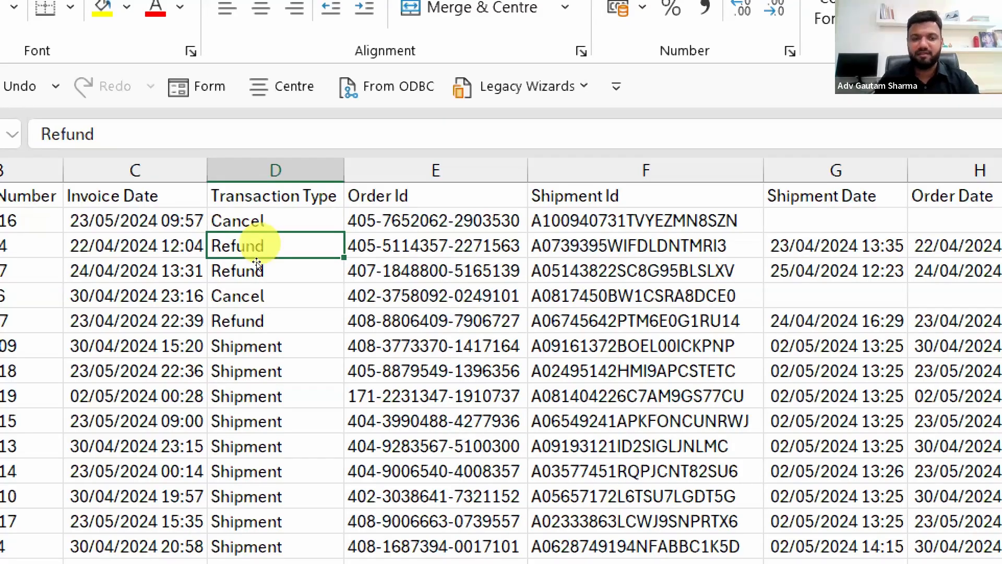
{"action": "left_click", "coordinate": [251, 349]}
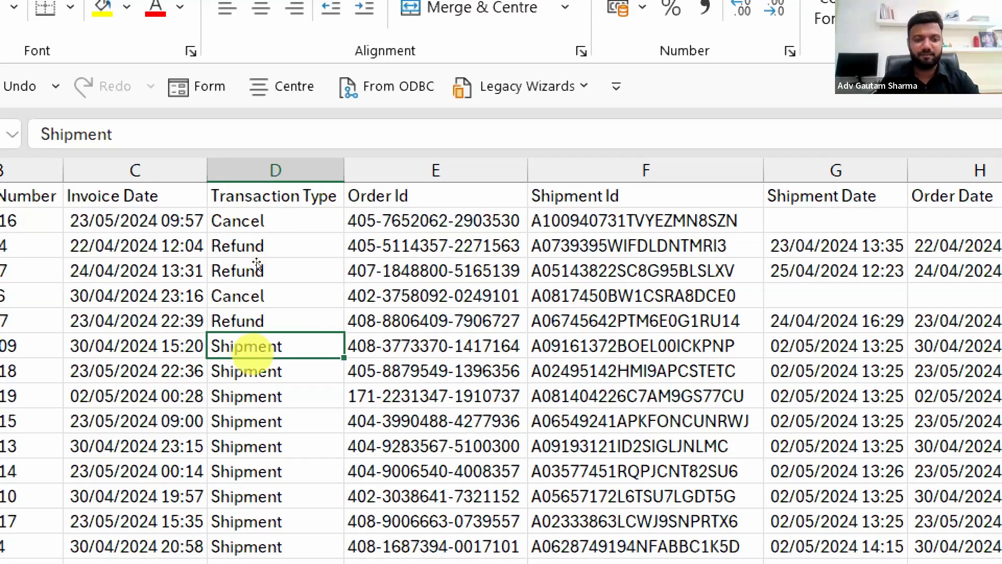
Switch back to PQ Amazon B2C Master Template.xlsx and review the refreshed Credit Notes and TCS sheets
{"action": "left_click", "coordinate": [395, 547]}
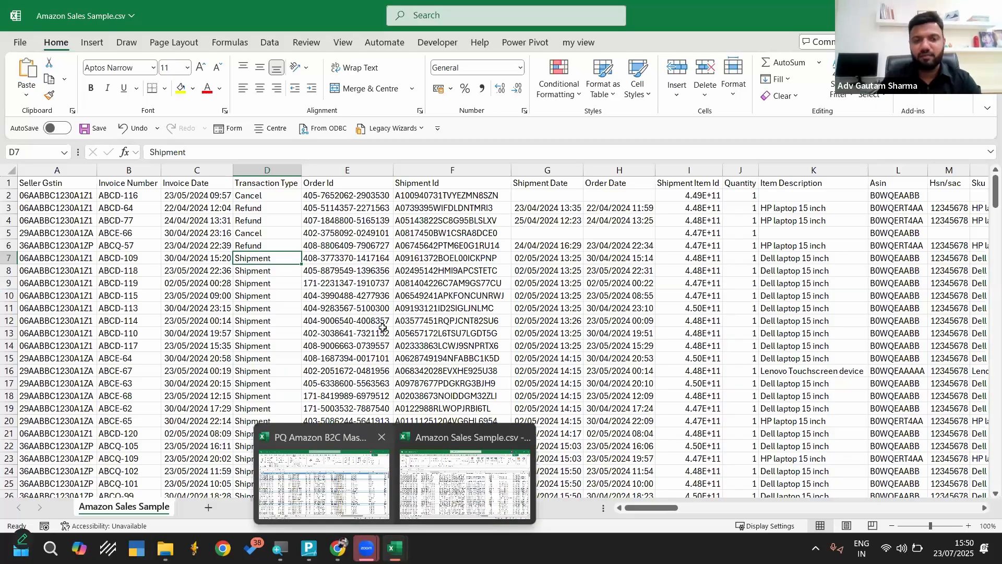
{"action": "left_click", "coordinate": [324, 481]}
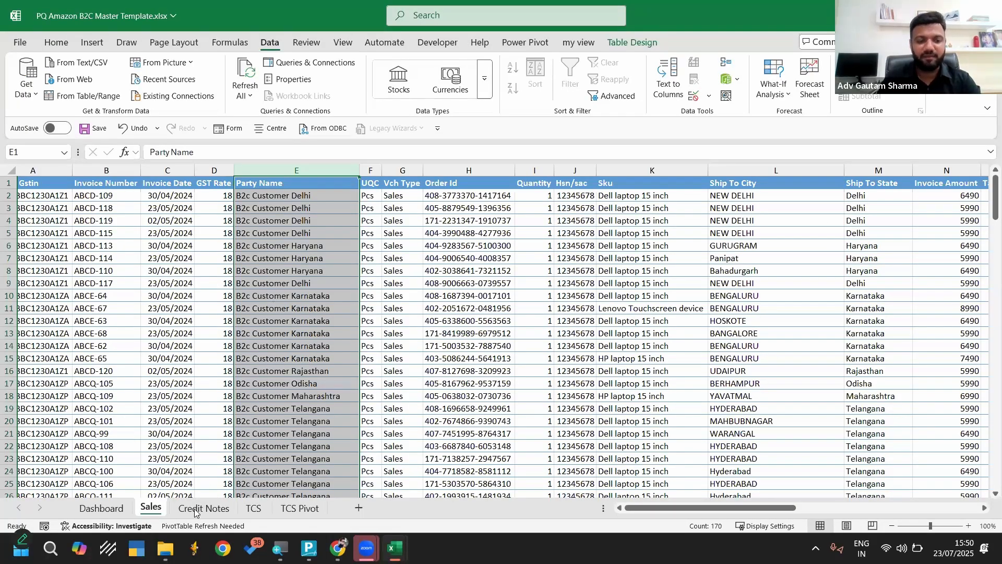
{"action": "key", "text": "ctrl+Page_Down"}
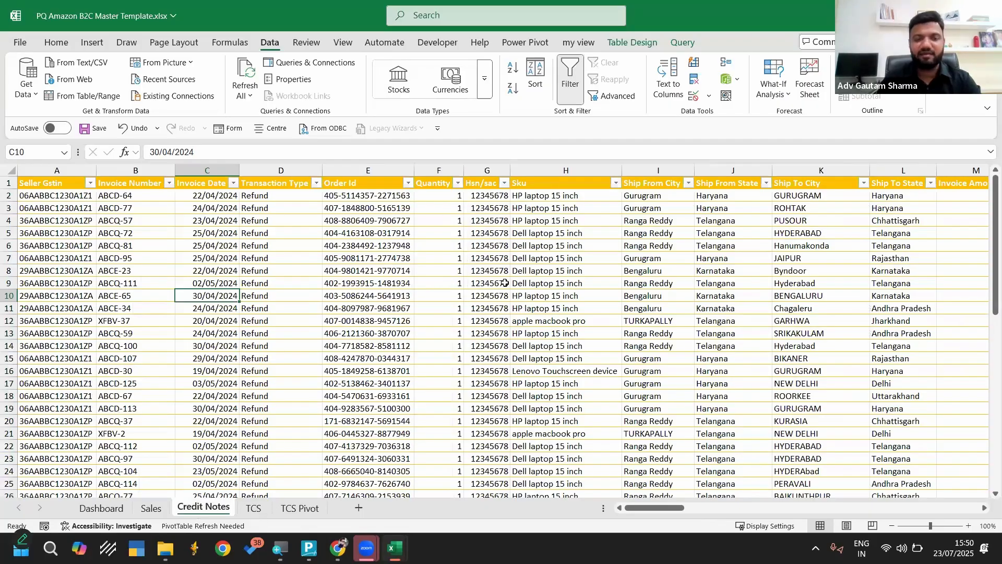
{"action": "key", "text": "ctrl+Page_Down"}
{"action": "scroll", "coordinate": [513, 295], "scroll_direction": "right", "scroll_amount": 3}
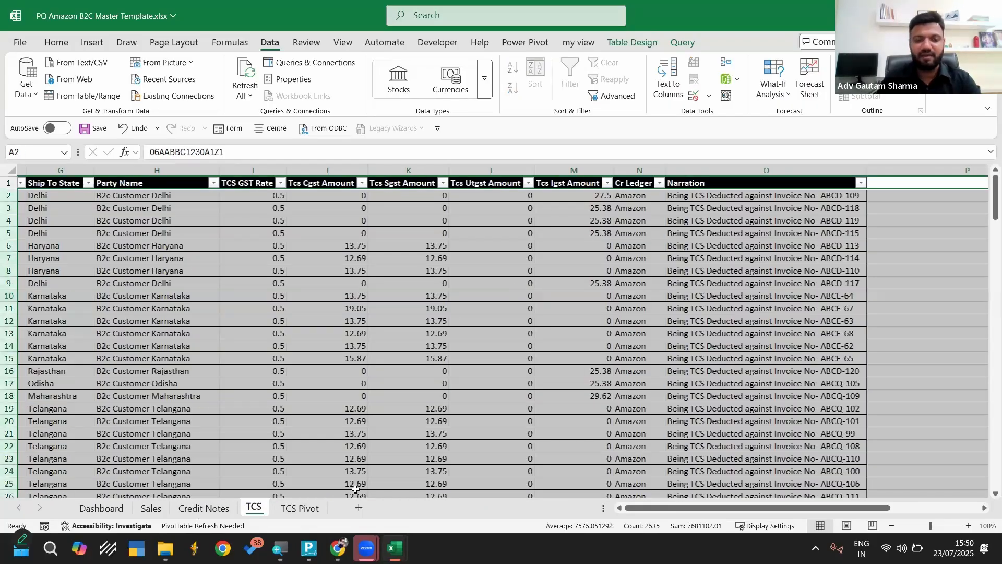
{"action": "scroll", "coordinate": [357, 493], "scroll_direction": "right", "scroll_amount": 1}
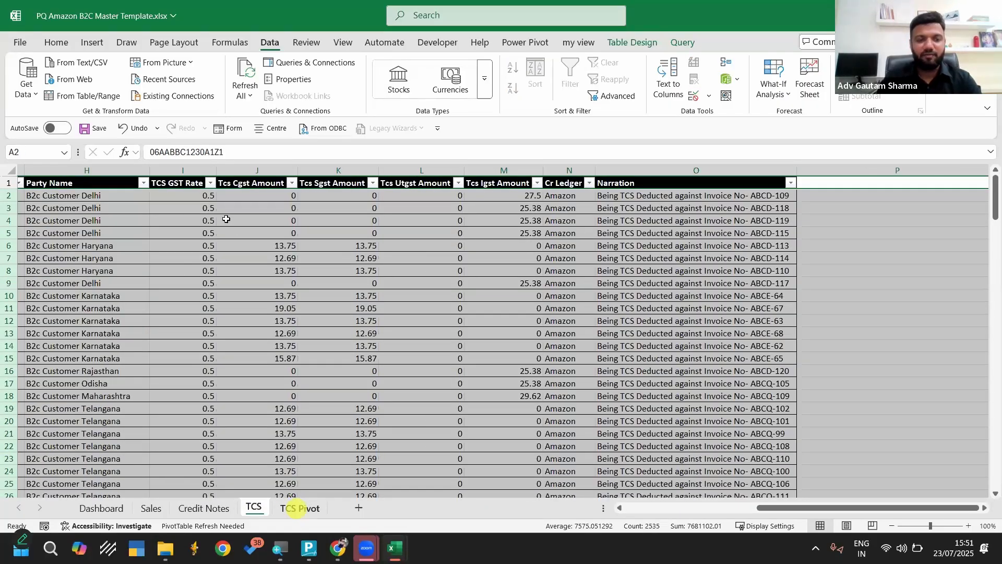
Refresh the pivot table on the TCS Pivot sheet, check its row labels and return to the Sales sheet
{"action": "left_click", "coordinate": [298, 508]}
{"action": "right_click", "coordinate": [223, 219]}
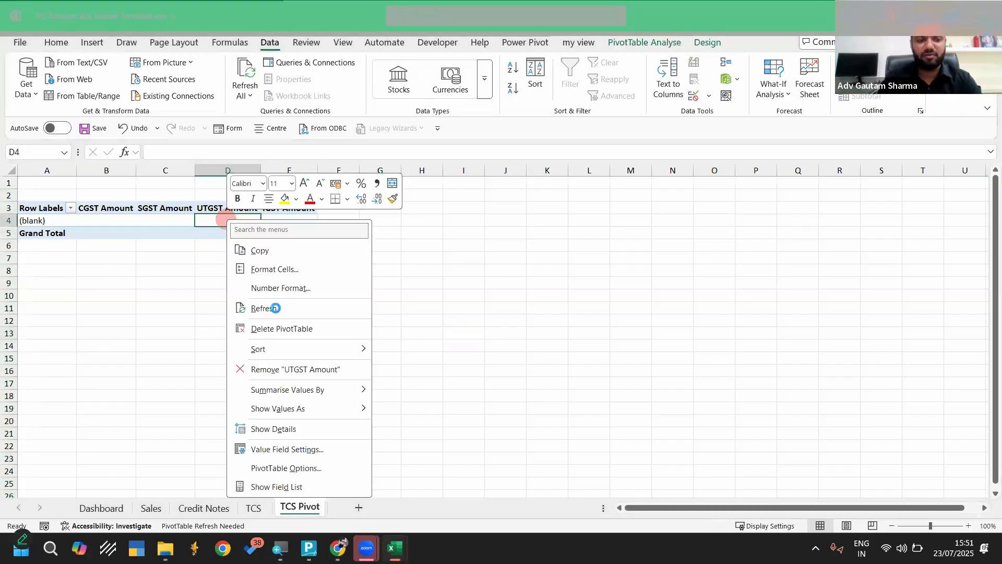
{"action": "left_click", "coordinate": [275, 308]}
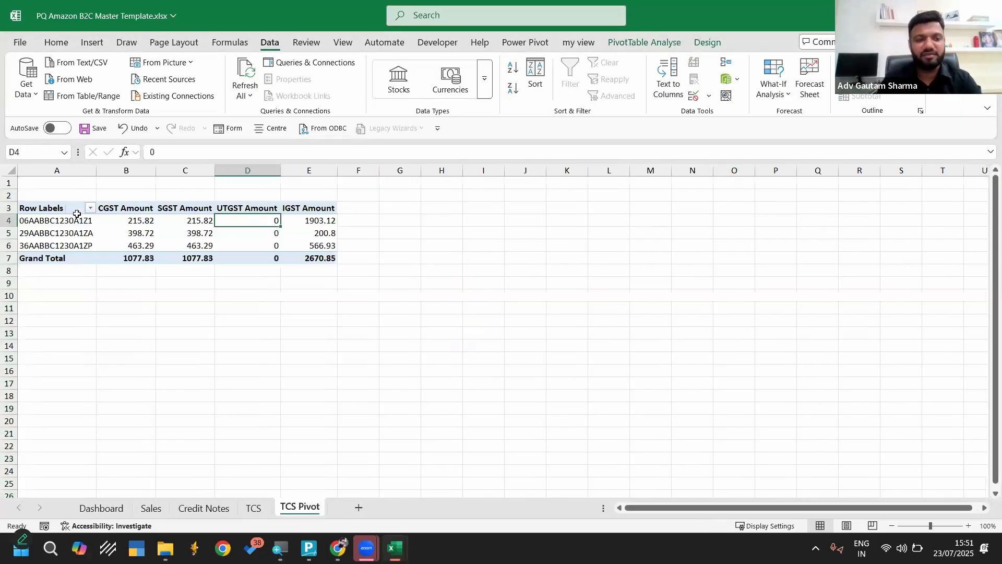
{"action": "left_click_drag", "start_coordinate": [56, 220], "coordinate": [63, 245]}
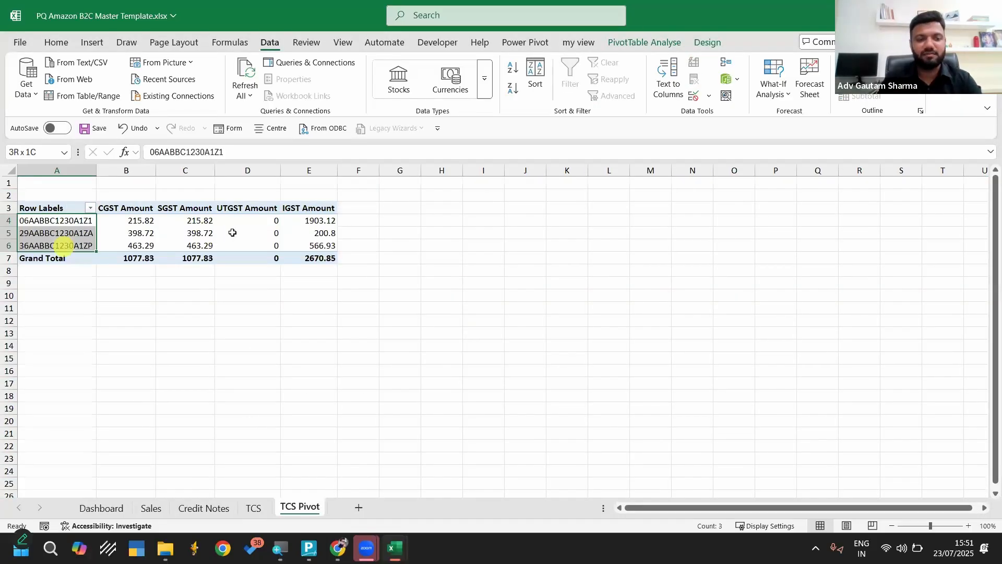
{"action": "left_click", "coordinate": [97, 508]}
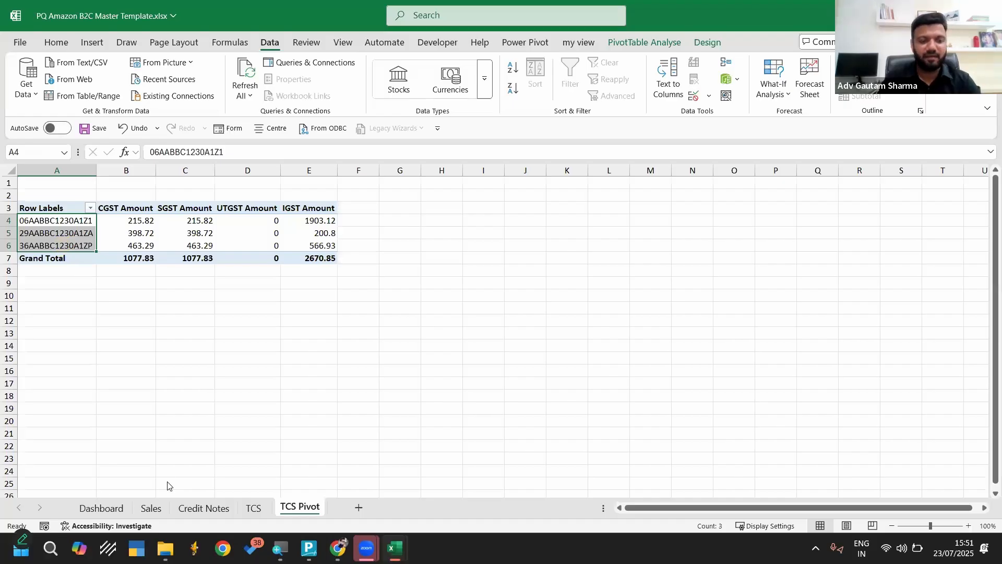
{"action": "left_click", "coordinate": [150, 508]}
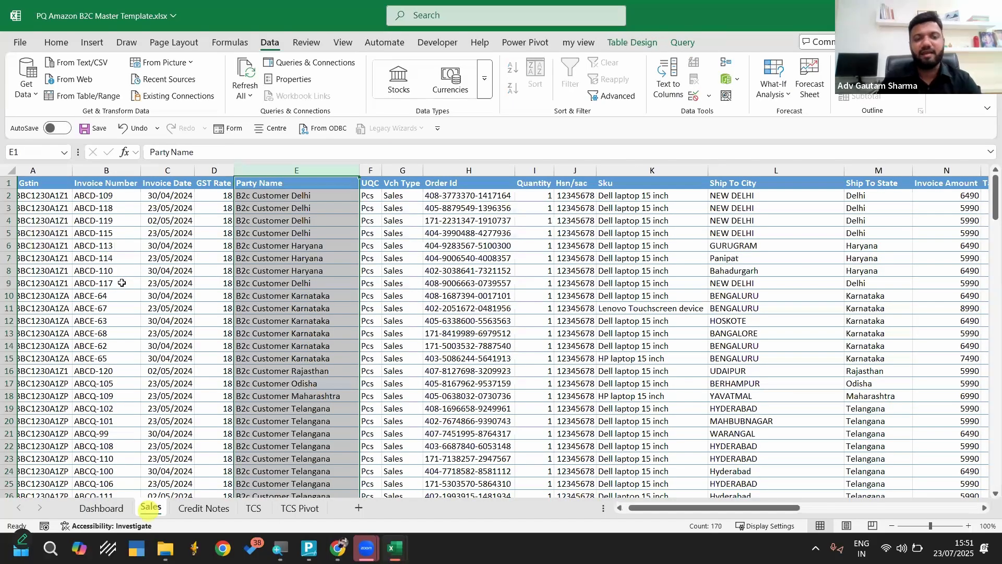
Close the template and the remaining open workbook without saving their changes
{"action": "scroll", "coordinate": [121, 282], "scroll_direction": "left", "scroll_amount": 2}
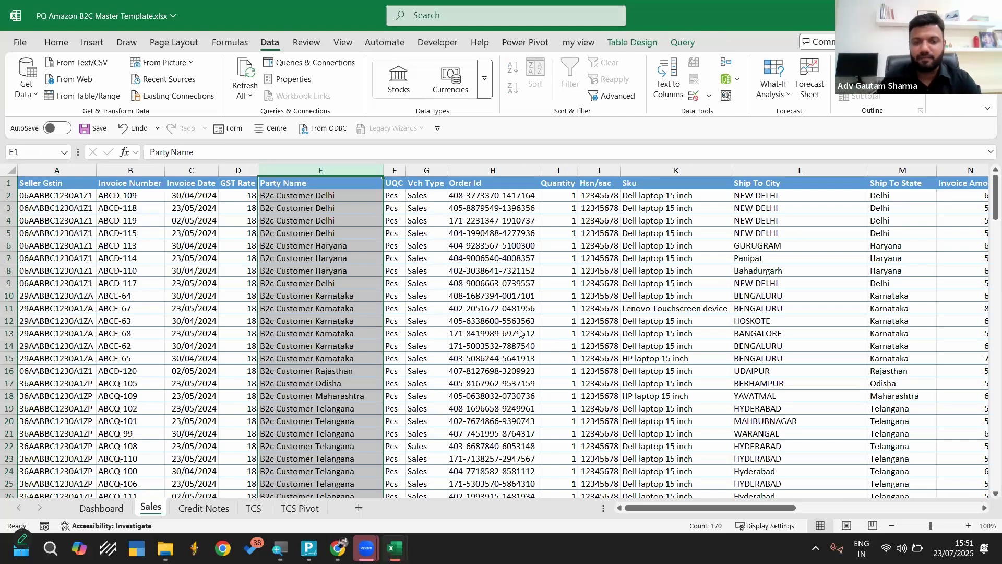
{"action": "key", "text": "ctrl+w"}
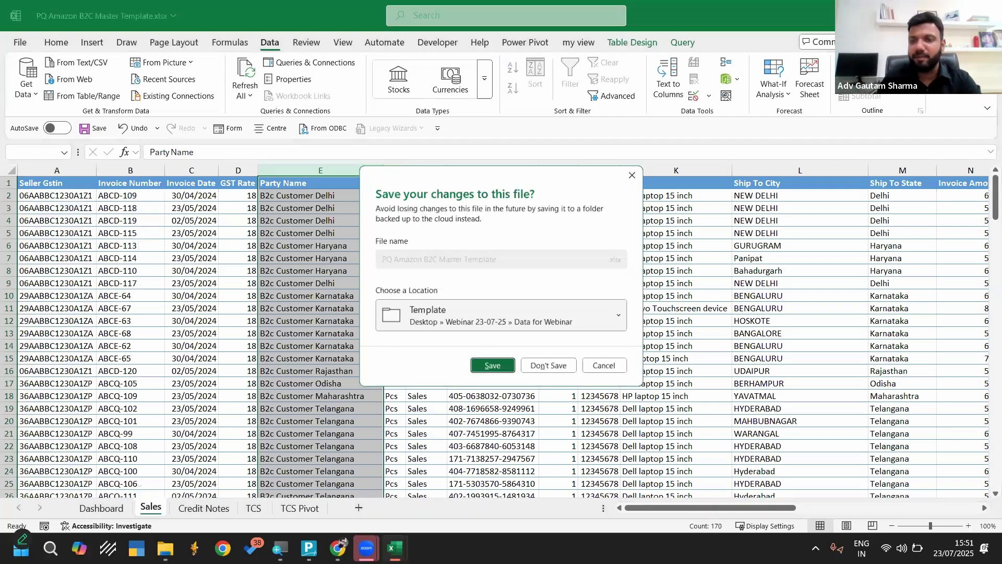
{"action": "left_click", "coordinate": [556, 367]}
{"action": "key", "text": "alt+F4"}
{"action": "left_click", "coordinate": [543, 367]}
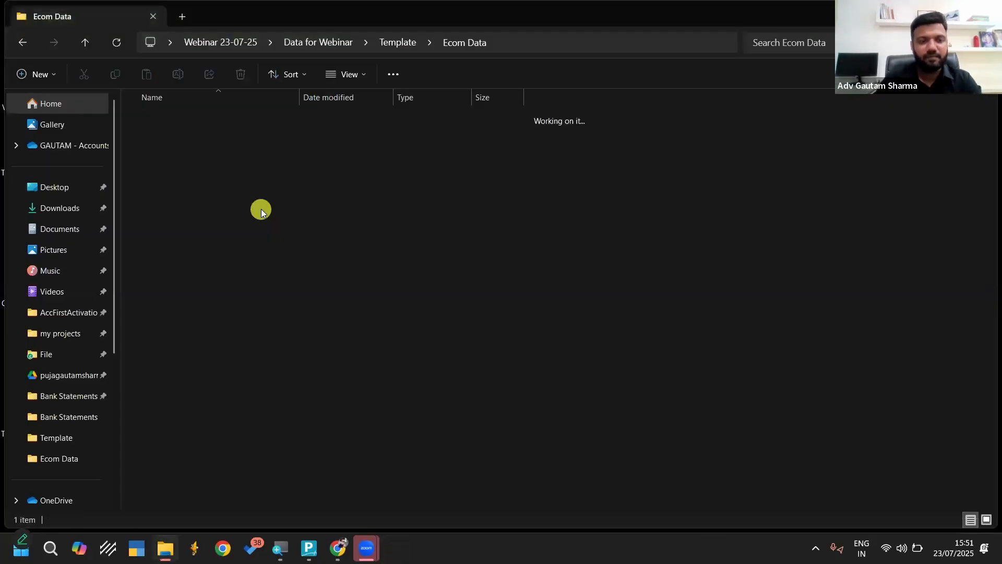
Return to the Template folder in File Explorer and reopen PQ Amazon B2C Master Template.xlsx
{"action": "key", "text": "alt+Left"}
{"action": "left_click", "coordinate": [225, 196]}
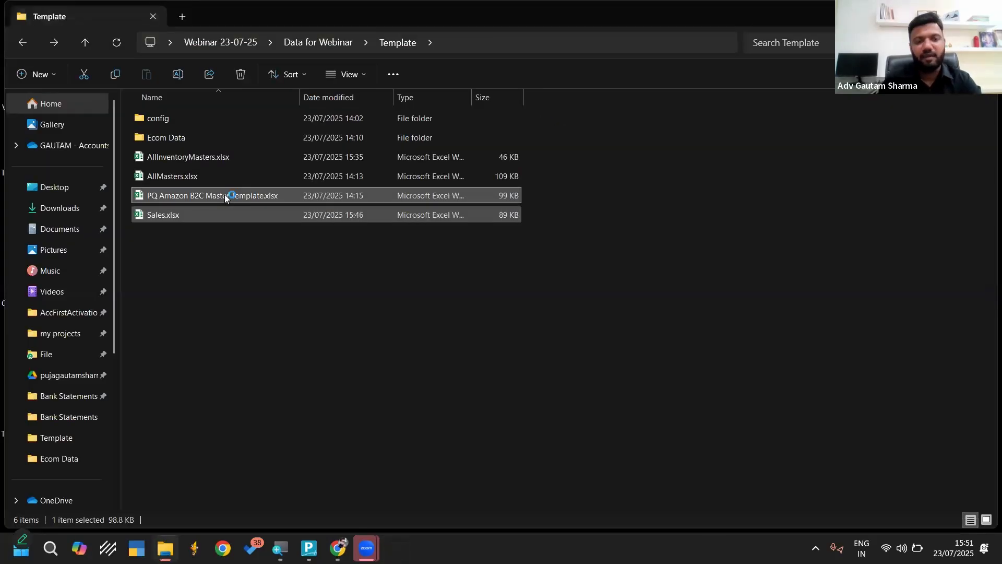
{"action": "double_click", "coordinate": [224, 195]}
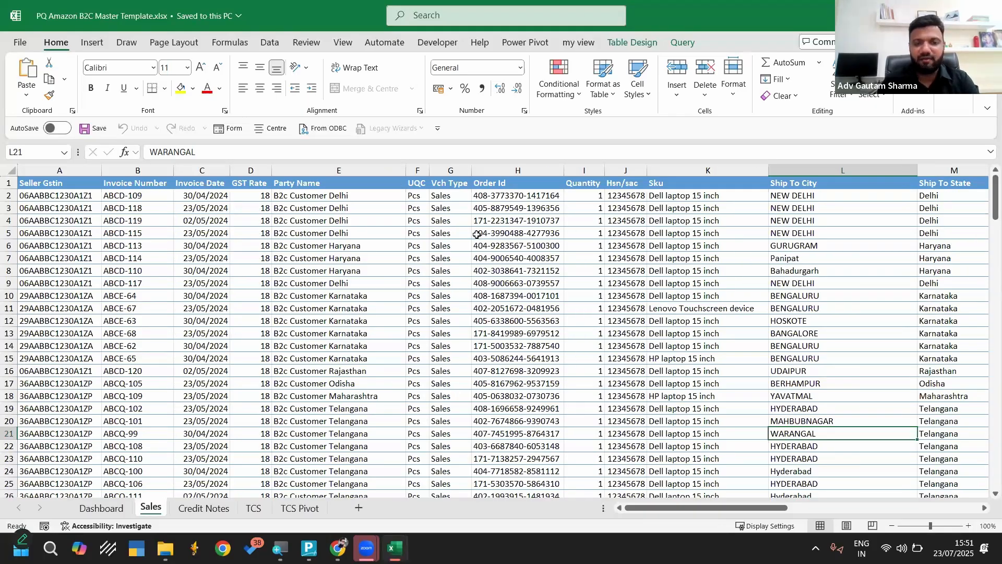
{"action": "left_click", "coordinate": [123, 236]}
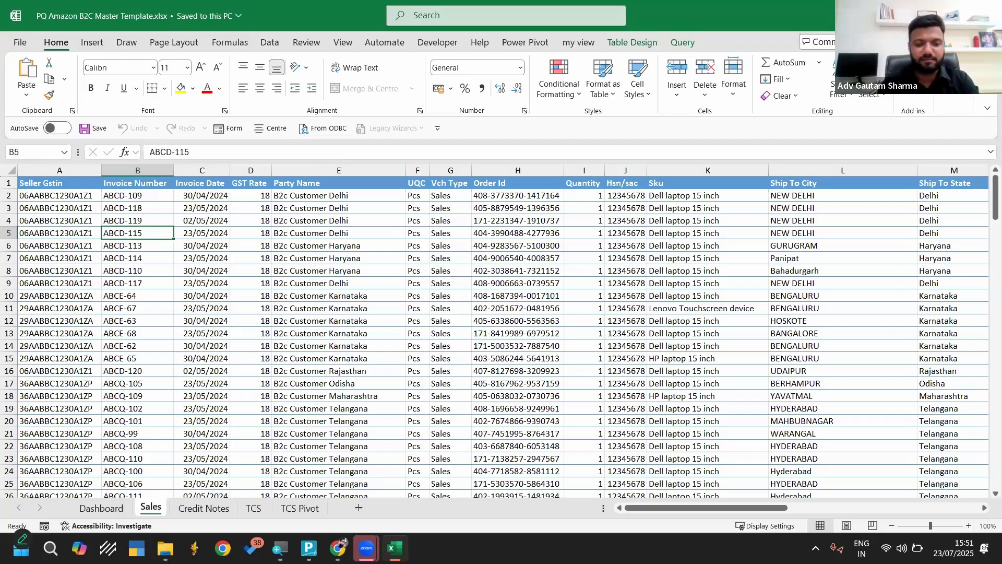
Switch to TallyPrime, shut the loaded company and reload Ecom Tally from the Data for Webinar\Tally Data folder
{"action": "key", "text": "alt+Tab"}
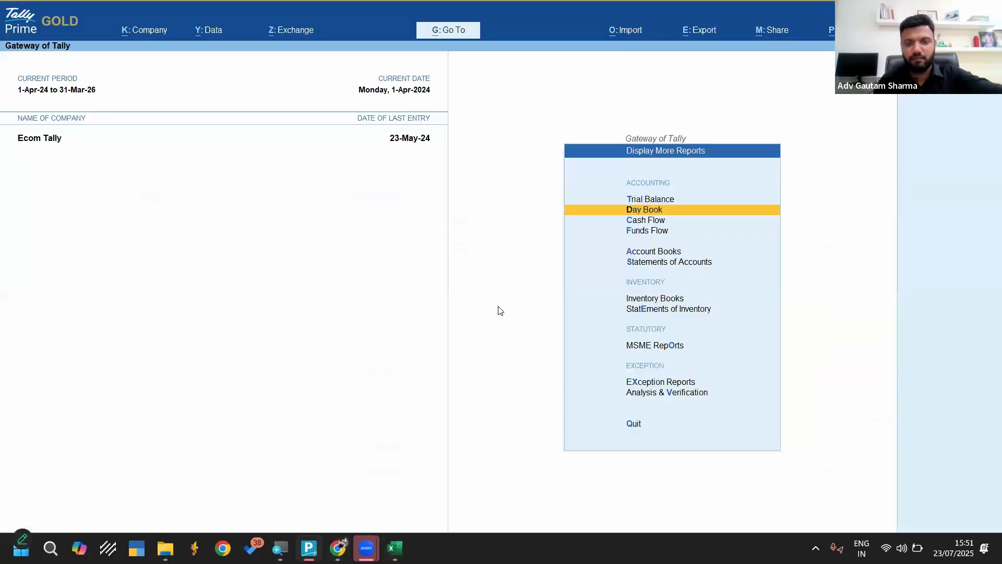
{"action": "key", "text": "ctrl+F3"}
{"action": "key", "text": "Return"}
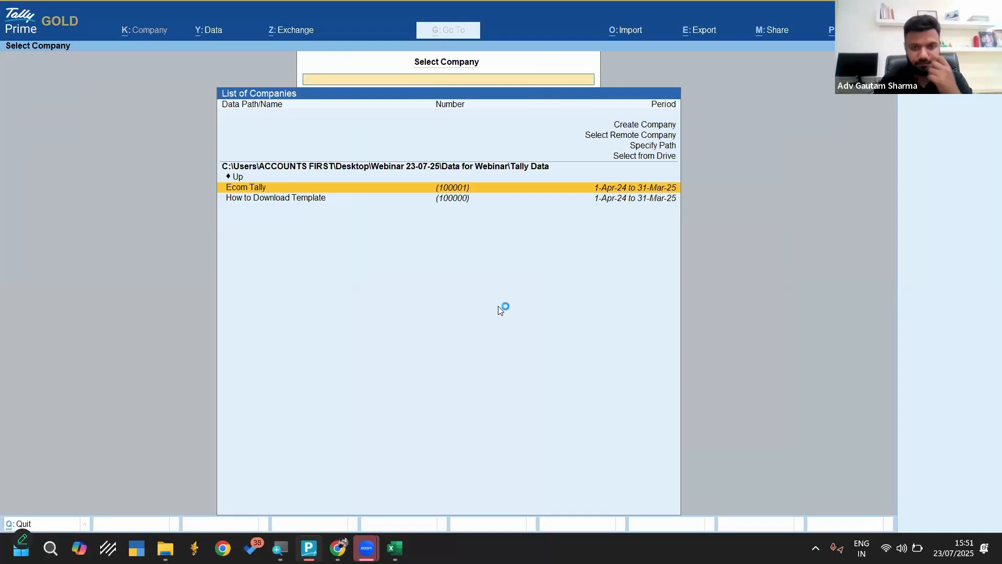
{"action": "key", "text": "Up"}
{"action": "key", "text": "Return"}
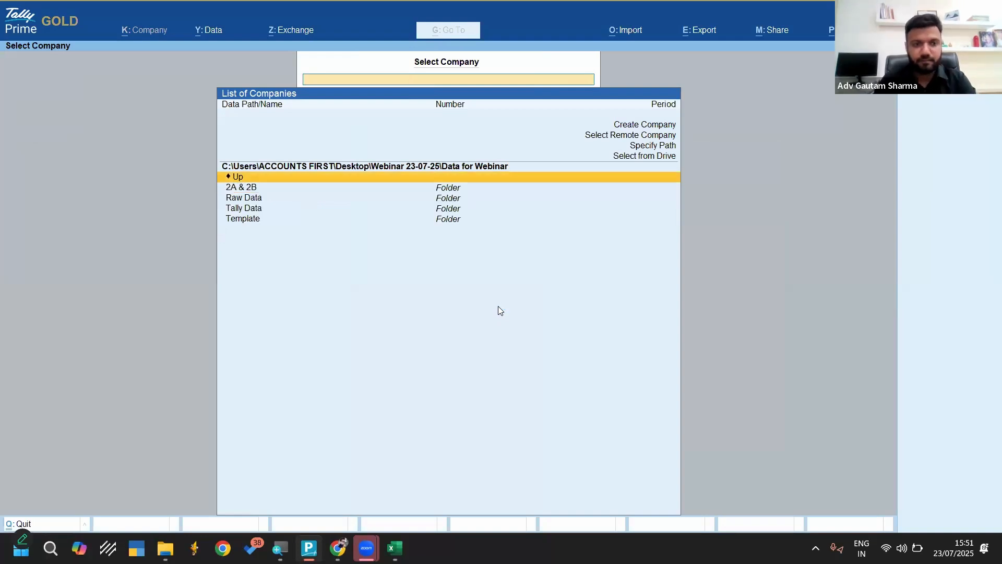
{"action": "key", "text": "Down"}
{"action": "key", "text": "Down"}
{"action": "key", "text": "Down"}
{"action": "key", "text": "Return"}
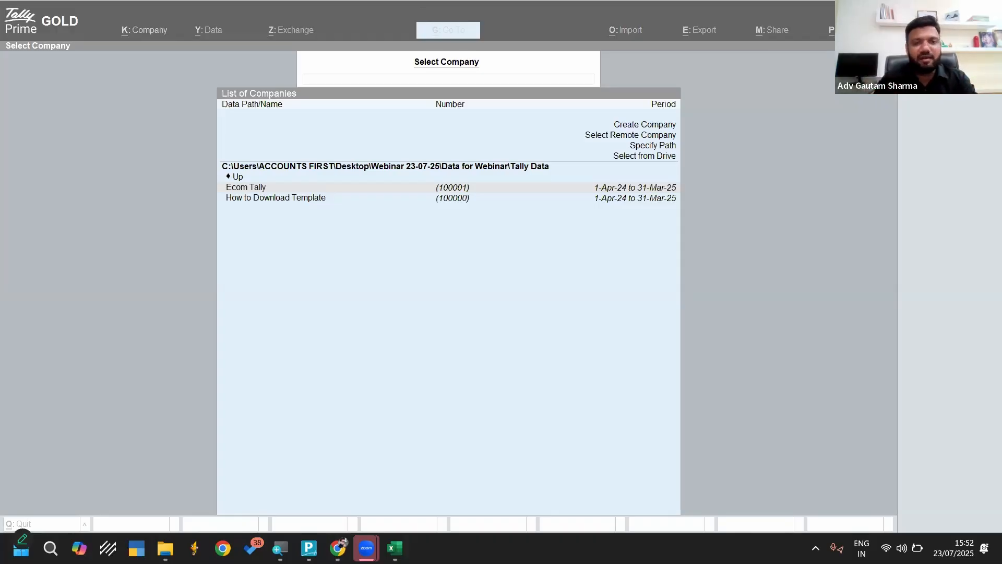
{"action": "left_click", "coordinate": [484, 316]}
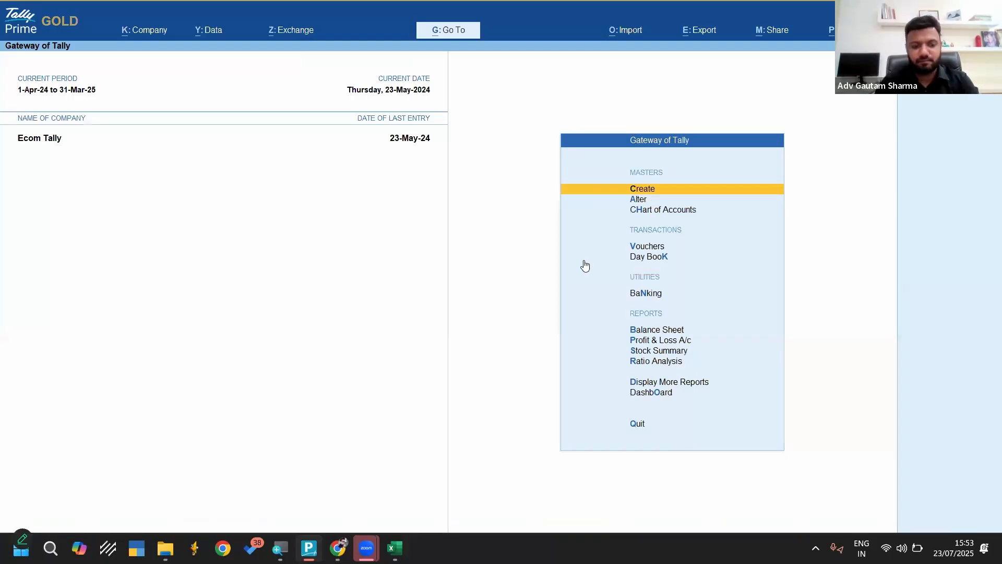
Check the Ecom Tally Day Book for the full period and return to the Gateway of Tally
{"action": "key", "text": "k"}
{"action": "key", "text": "alt+F2"}
{"action": "key", "text": "Return"}
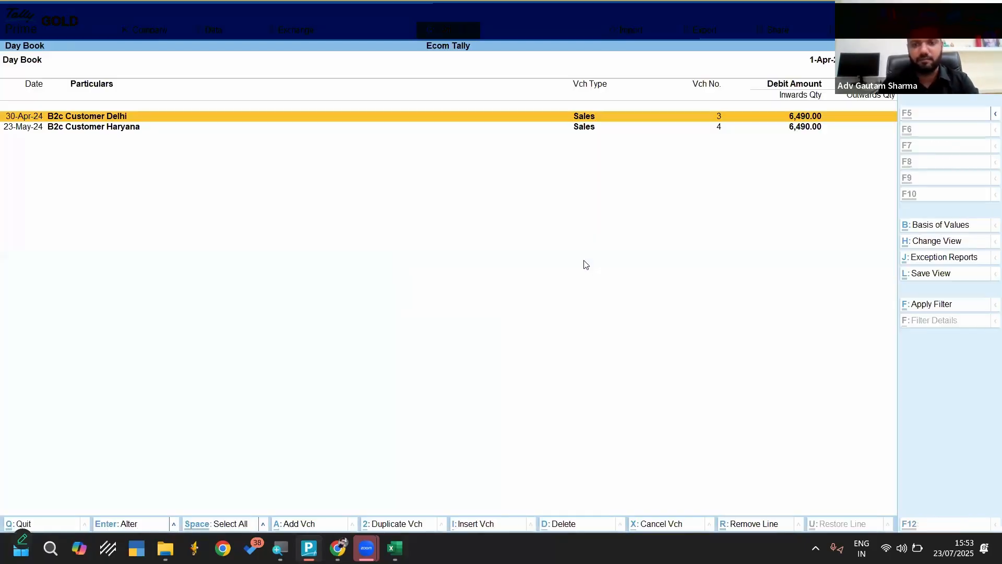
{"action": "key", "text": "Escape"}
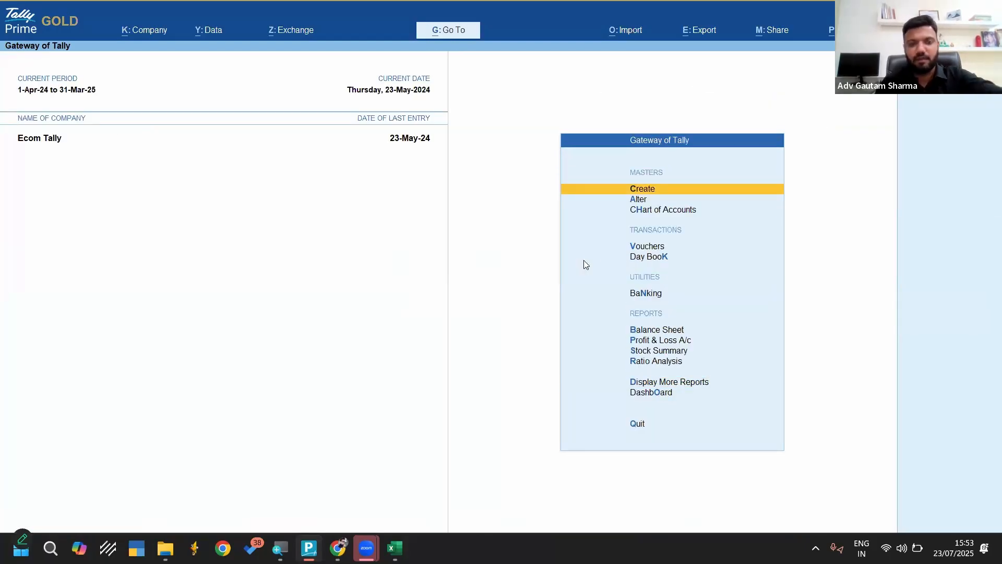
Shut Ecom Tally and load the How to Download Template company from Data for Webinar\Tally Data, migrating its data
{"action": "key", "text": "ctrl+F3"}
{"action": "key", "text": "Return"}
{"action": "key", "text": "Return"}
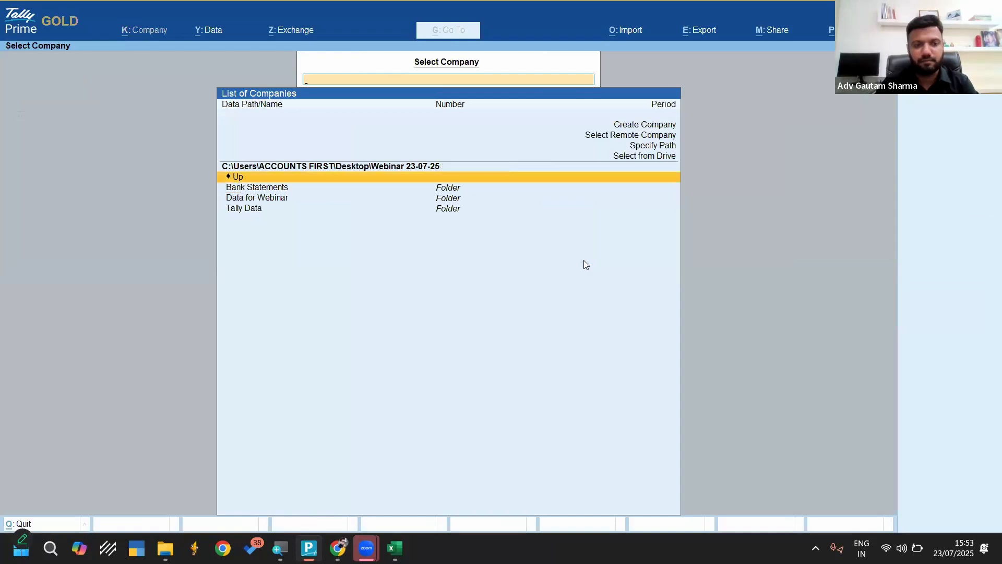
{"action": "key", "text": "Down"}
{"action": "key", "text": "Down"}
{"action": "key", "text": "Down"}
{"action": "key", "text": "Return"}
{"action": "key", "text": "Down"}
{"action": "key", "text": "Down"}
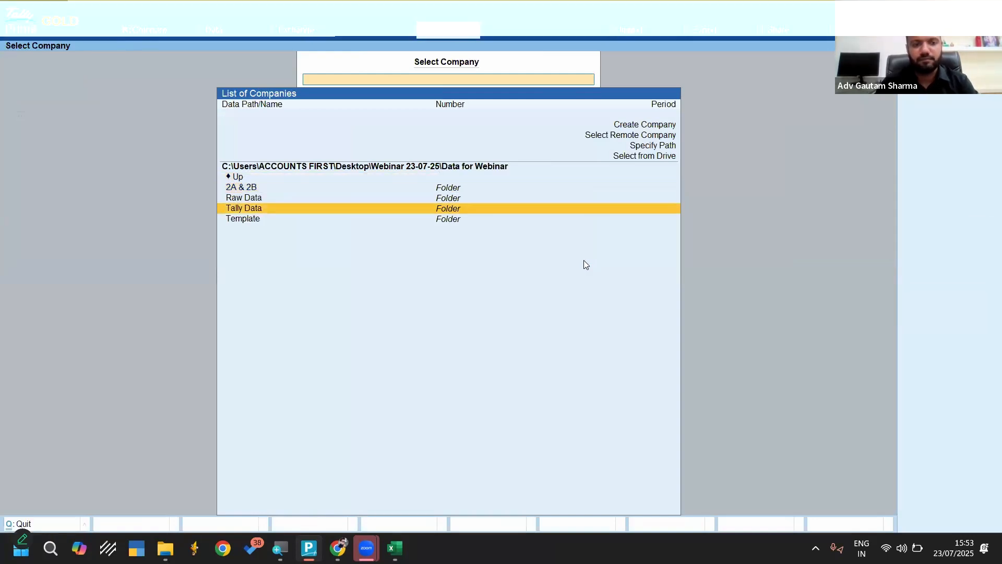
{"action": "key", "text": "Return"}
{"action": "key", "text": "Down"}
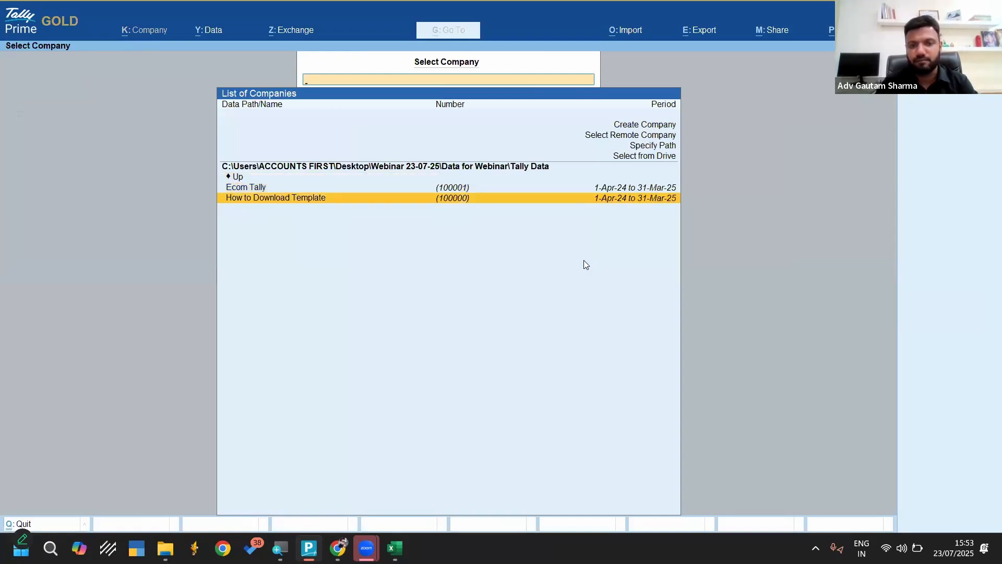
{"action": "key", "text": "Return"}
{"action": "key", "text": "Return"}
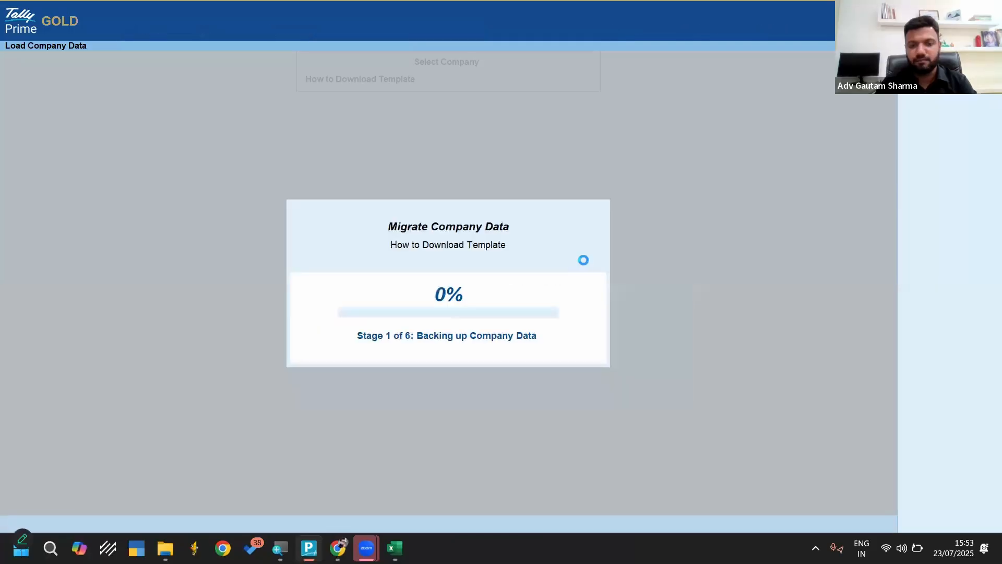
{"action": "key", "text": "y"}
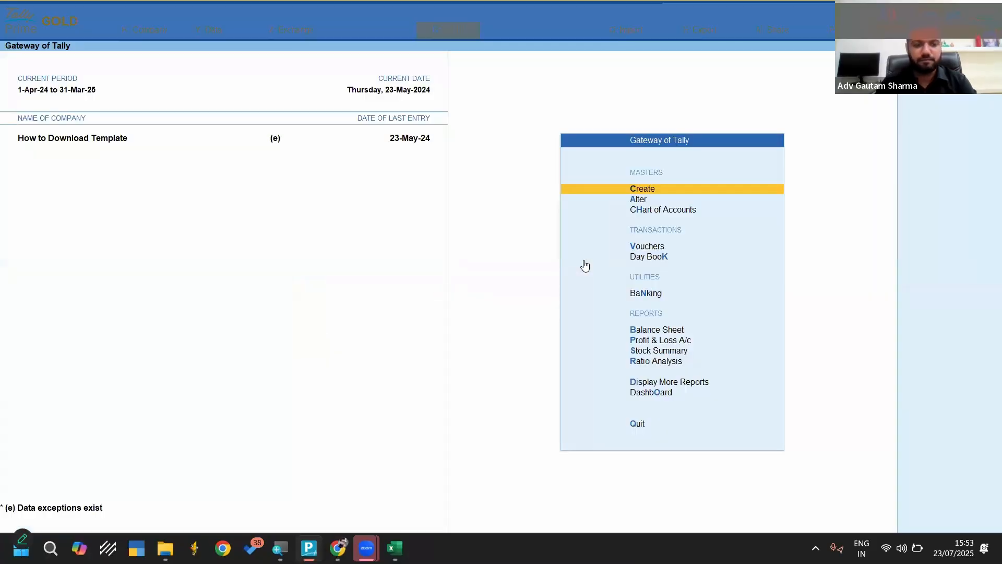
Open the import exceptions and delete the B2c Customer Delhi sales voucher with mismatched credit and debit totals
{"action": "key", "text": "alt+o"}
{"action": "key", "text": "Down"}
{"action": "key", "text": "Down"}
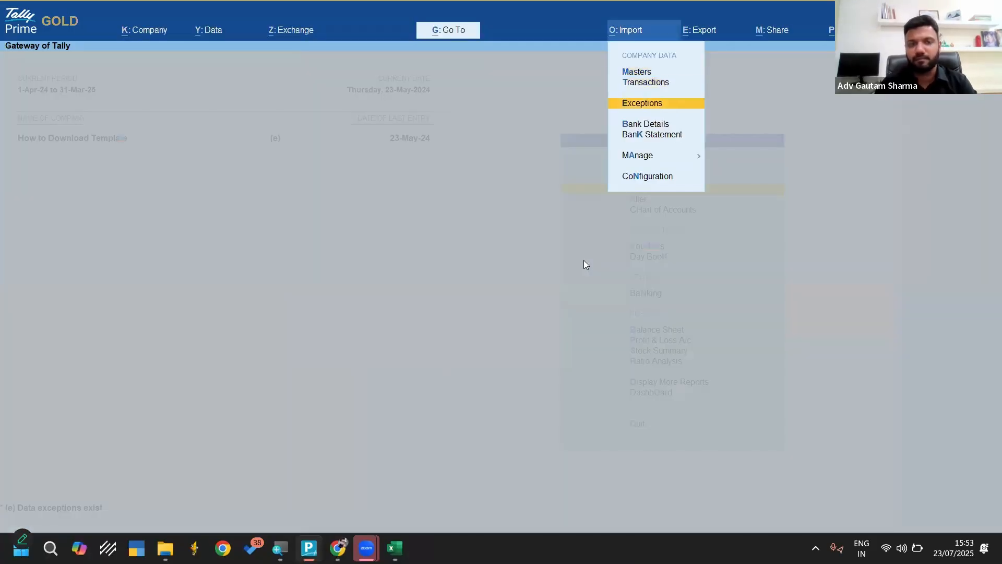
{"action": "key", "text": "Return"}
{"action": "key", "text": "Return"}
{"action": "key", "text": "Return"}
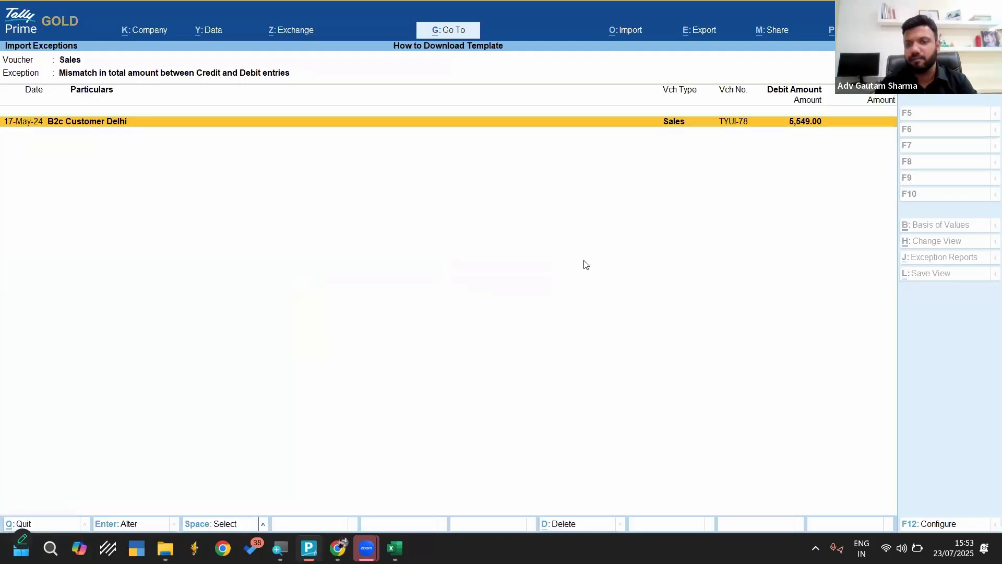
{"action": "key", "text": "Return"}
{"action": "key", "text": "Escape"}
{"action": "key", "text": "Escape"}
{"action": "key", "text": "Escape"}
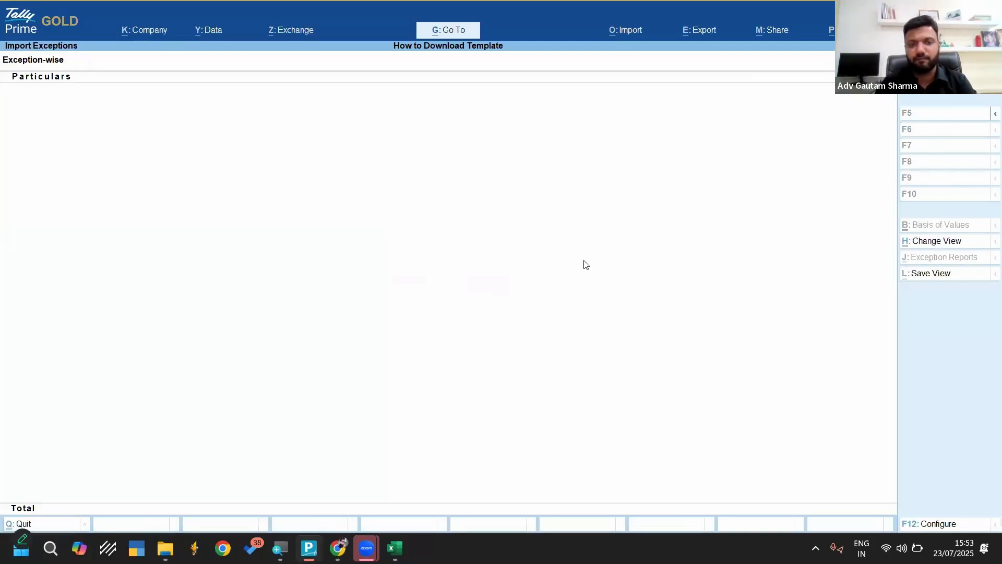
Show the Day Book for the full period, delete all its vouchers and return to the Gateway of Tally
{"action": "key", "text": "d"}
{"action": "key", "text": "alt+F2"}
{"action": "key", "text": "Return"}
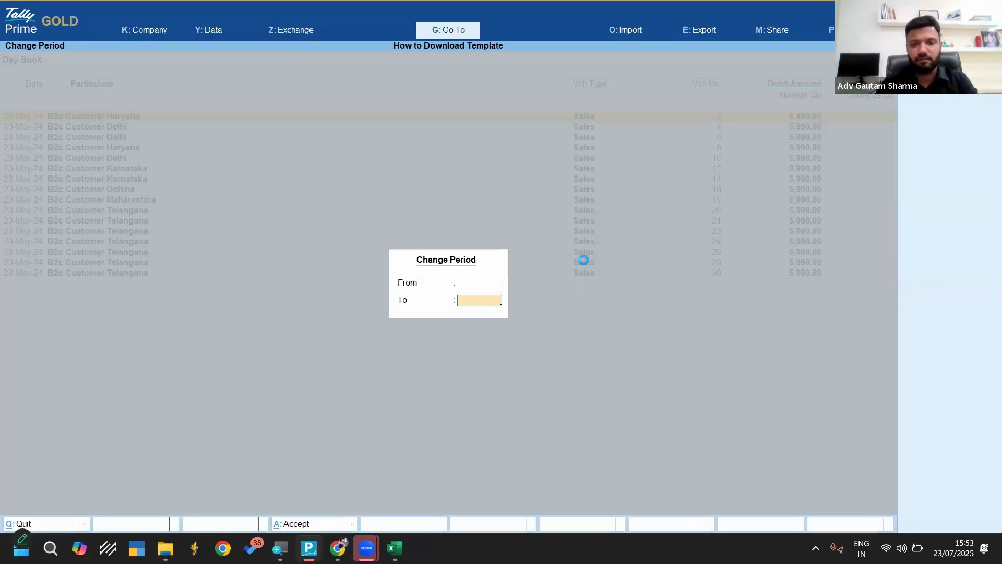
{"action": "key", "text": "Return"}
{"action": "key", "text": "ctrl+space"}
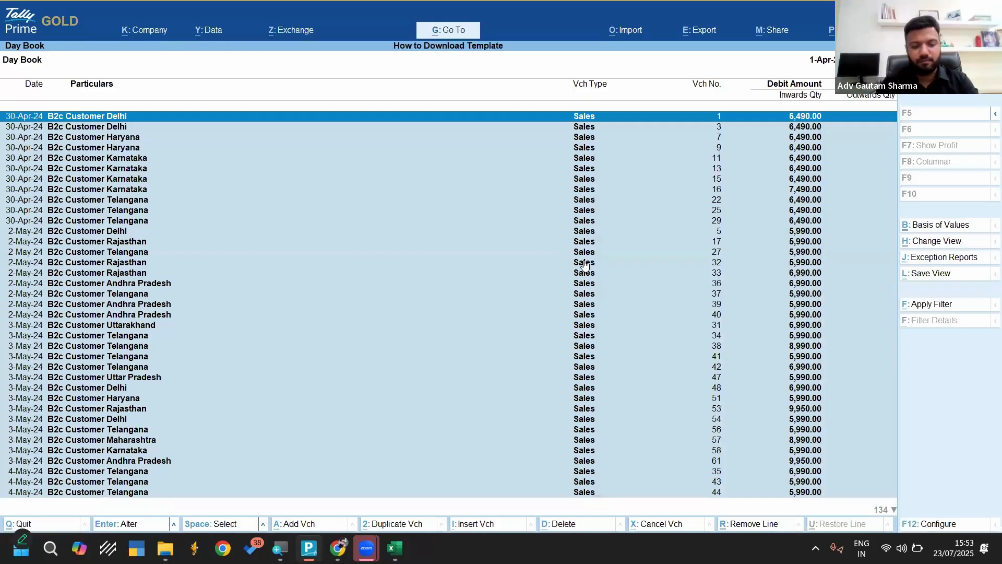
{"action": "key", "text": "alt"}
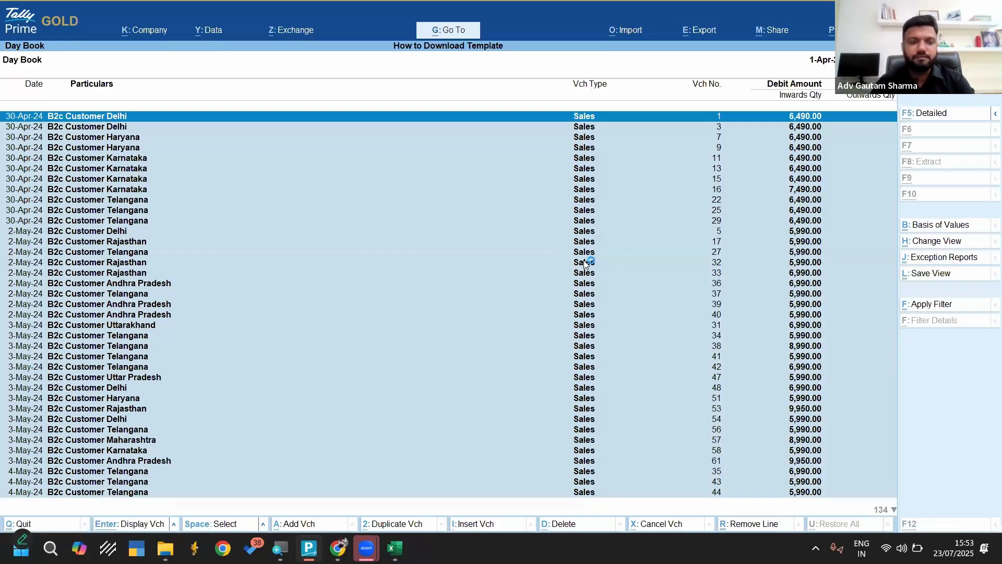
{"action": "key", "text": "alt+d"}
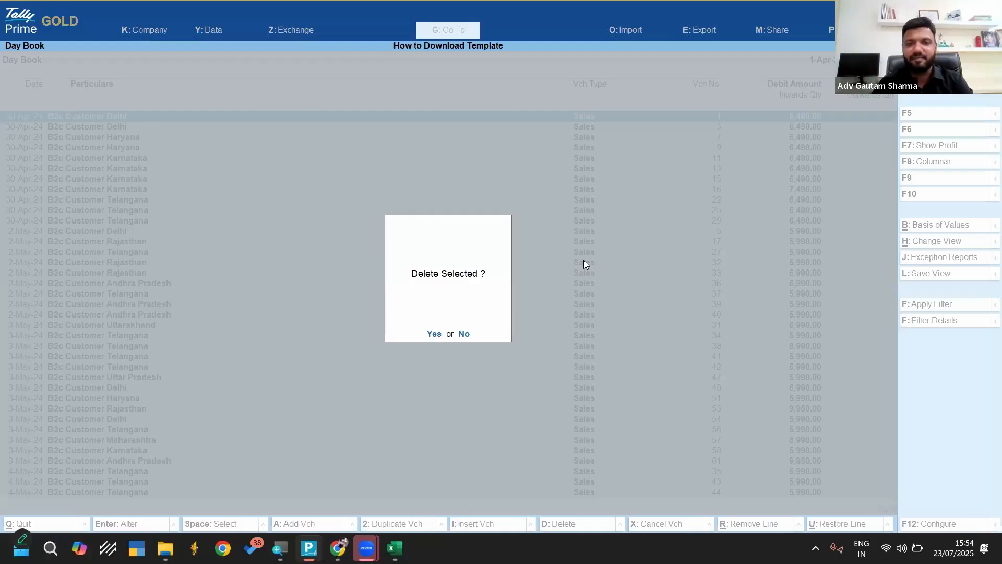
{"action": "left_click", "coordinate": [435, 334]}
{"action": "key", "text": "Escape"}
{"action": "key", "text": "Escape"}
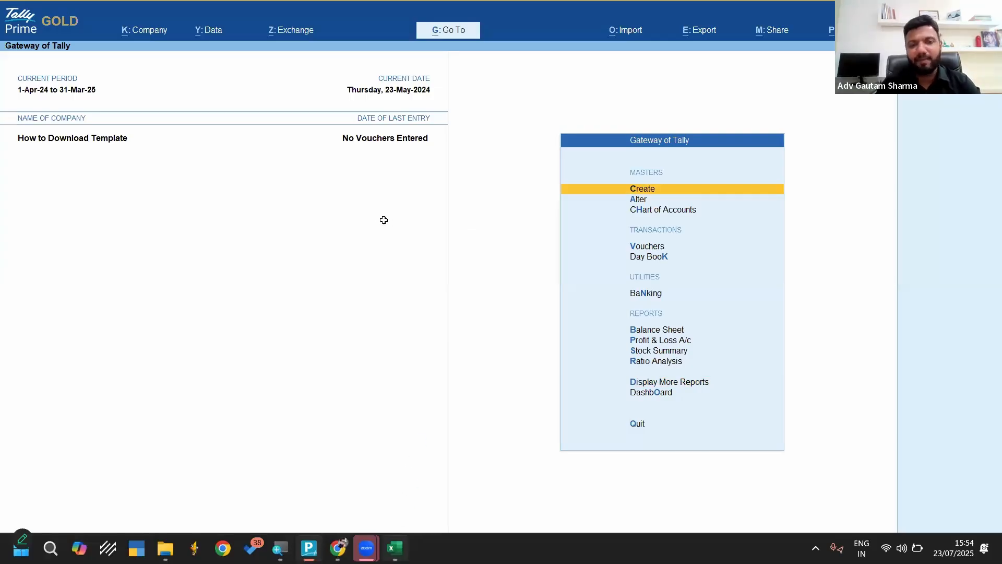
Switch back to PQ Amazon B2C Master Template.xlsx and look over the range of columns on the Sales sheet
{"action": "key", "text": "alt+Tab"}
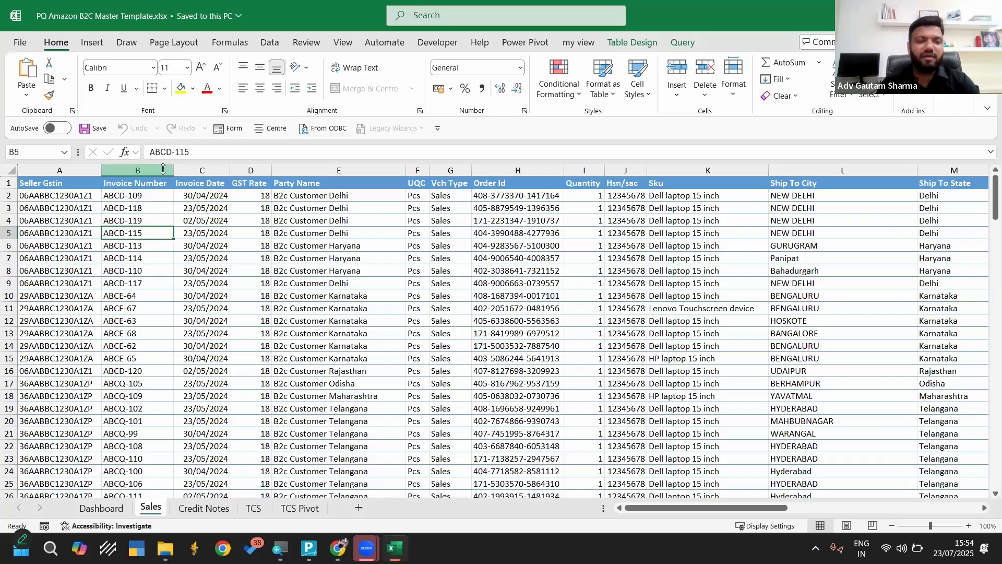
{"action": "left_click_drag", "start_coordinate": [73, 171], "coordinate": [949, 170]}
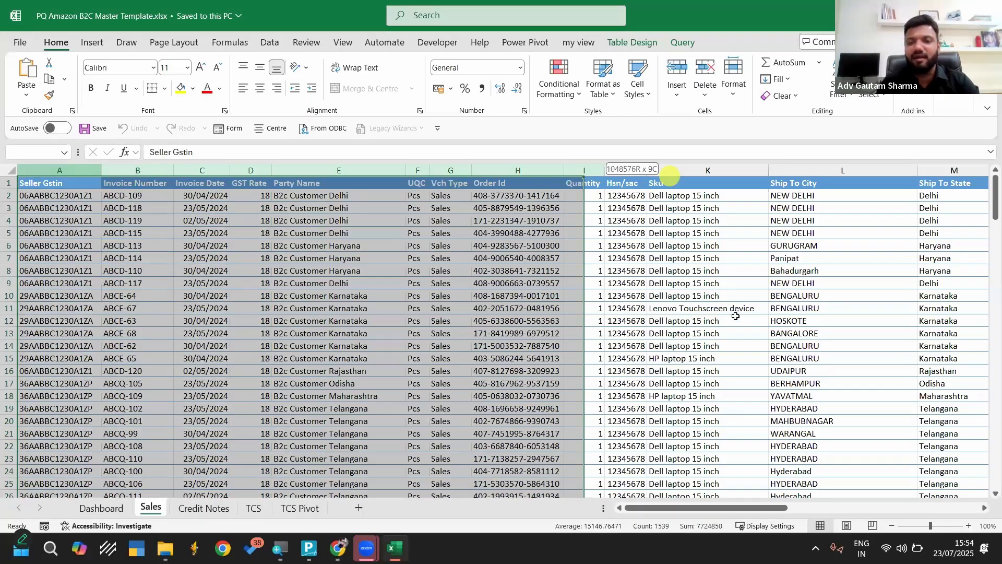
{"action": "left_click", "coordinate": [736, 318]}
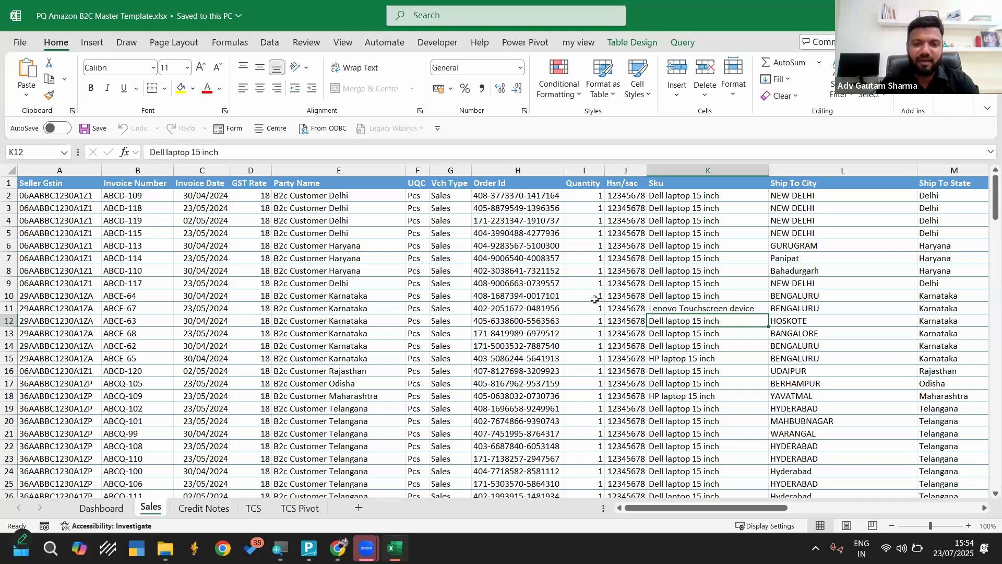
{"action": "scroll", "coordinate": [595, 299], "scroll_direction": "right", "scroll_amount": 3}
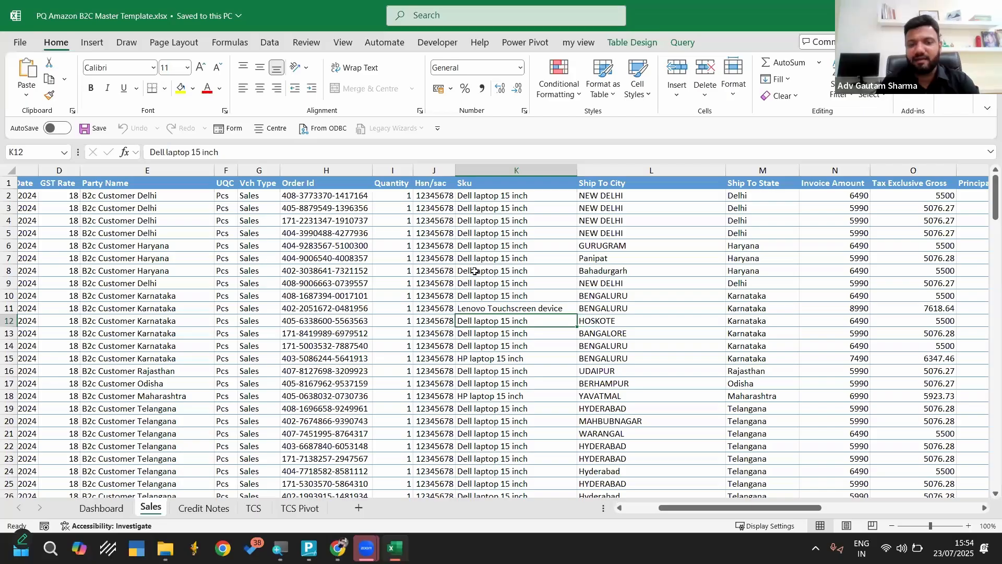
{"action": "scroll", "coordinate": [474, 271], "scroll_direction": "left", "scroll_amount": 2}
{"action": "scroll", "coordinate": [280, 200], "scroll_direction": "left", "scroll_amount": 1}
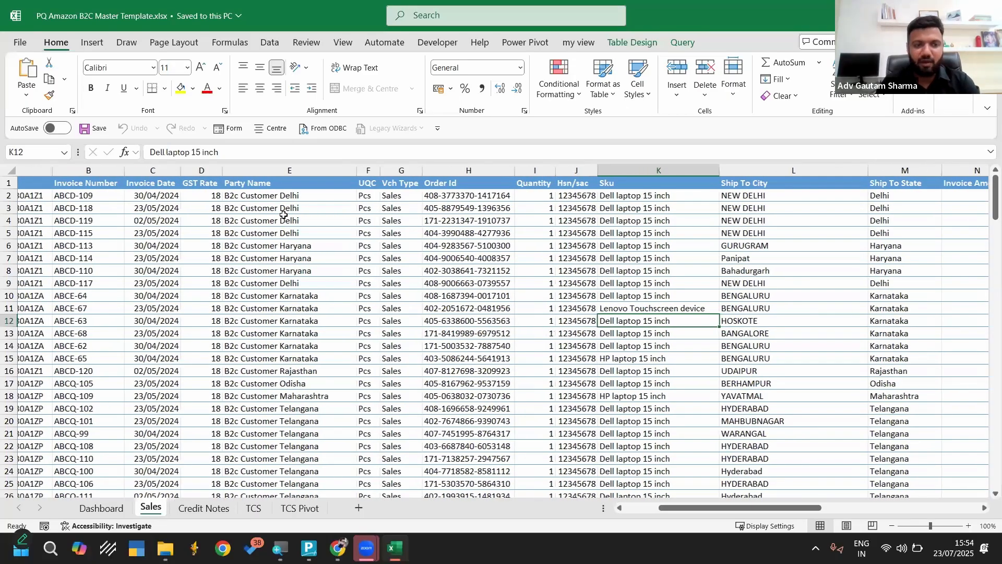
{"action": "scroll", "coordinate": [203, 226], "scroll_direction": "left", "scroll_amount": 3}
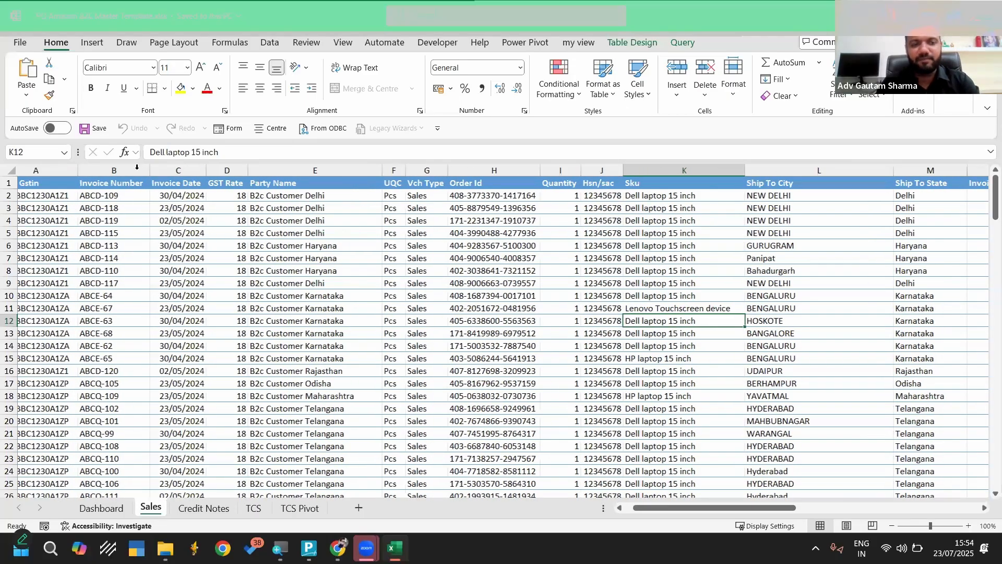
Look over the Sales sheet's columns from Invoice Number through Sku one after another
{"action": "left_click", "coordinate": [137, 170]}
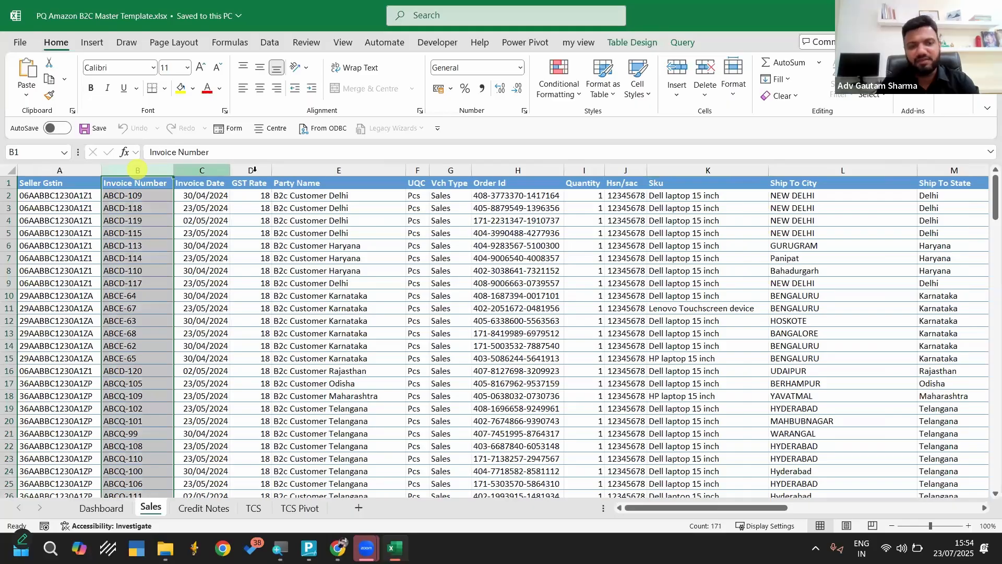
{"action": "left_click", "coordinate": [202, 170]}
{"action": "left_click", "coordinate": [250, 170]}
{"action": "left_click", "coordinate": [400, 170]}
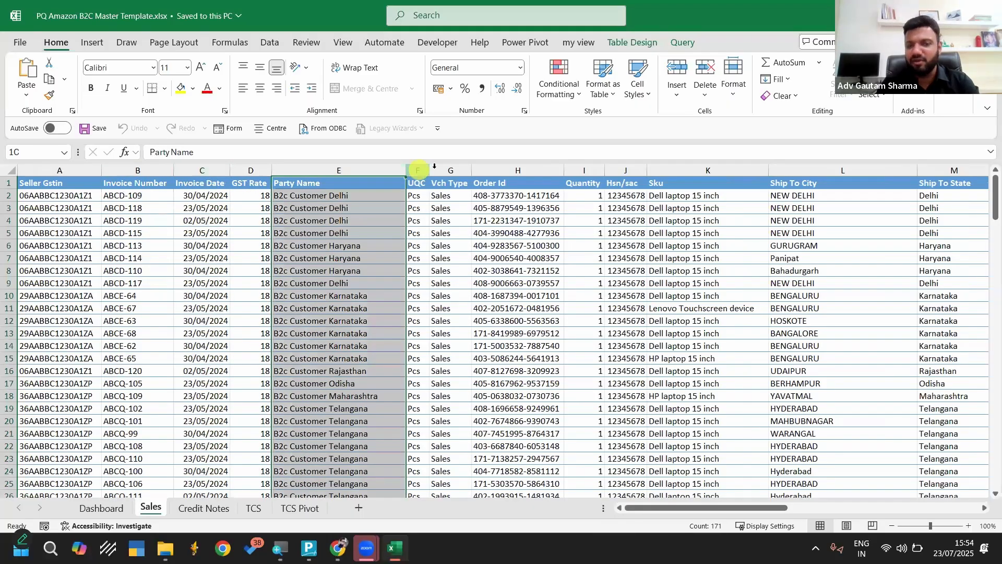
{"action": "left_click", "coordinate": [418, 170]}
{"action": "left_click", "coordinate": [464, 170]}
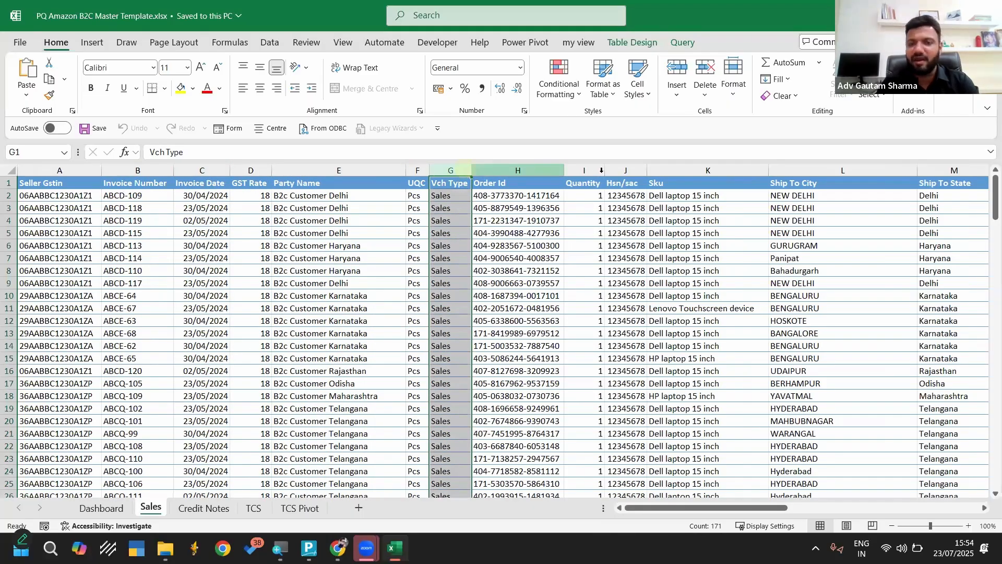
{"action": "left_click", "coordinate": [520, 170]}
{"action": "left_click", "coordinate": [584, 171]}
{"action": "left_click", "coordinate": [659, 169]}
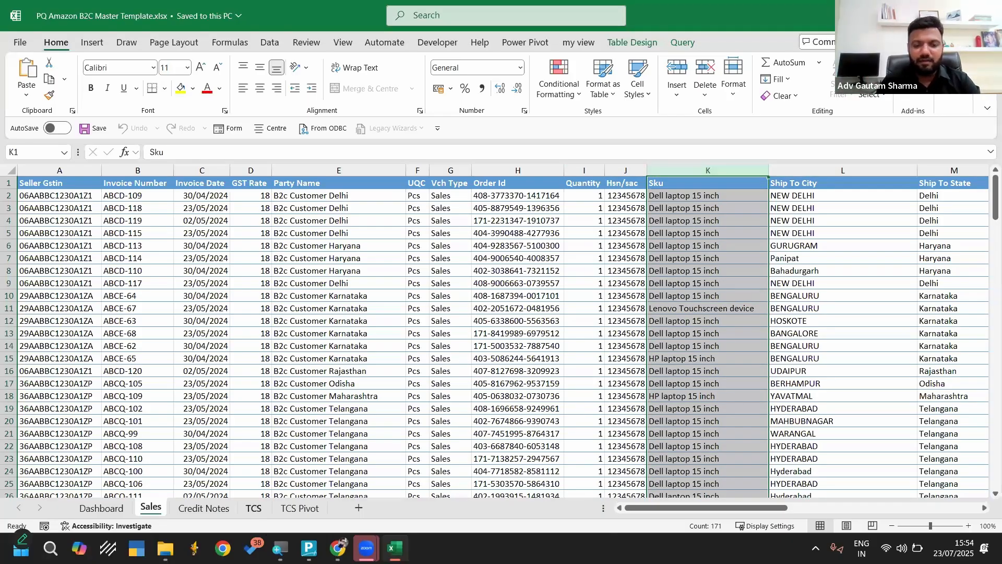
Switch to TallyPrime and start a masters import in Excel (Spreadsheet) format, continuing to the choice of file
{"action": "key", "text": "alt+Tab"}
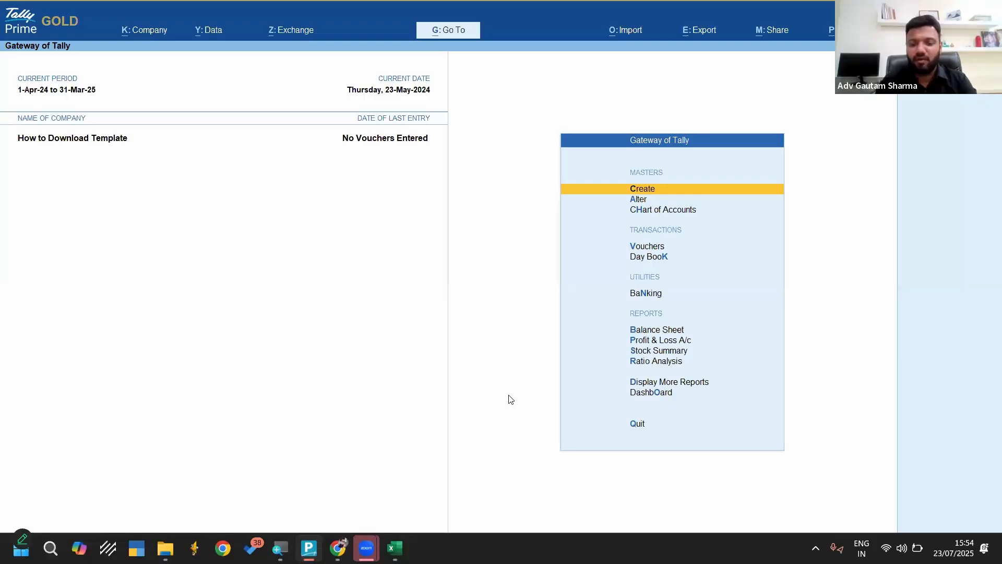
{"action": "key", "text": "alt+o"}
{"action": "key", "text": "Down"}
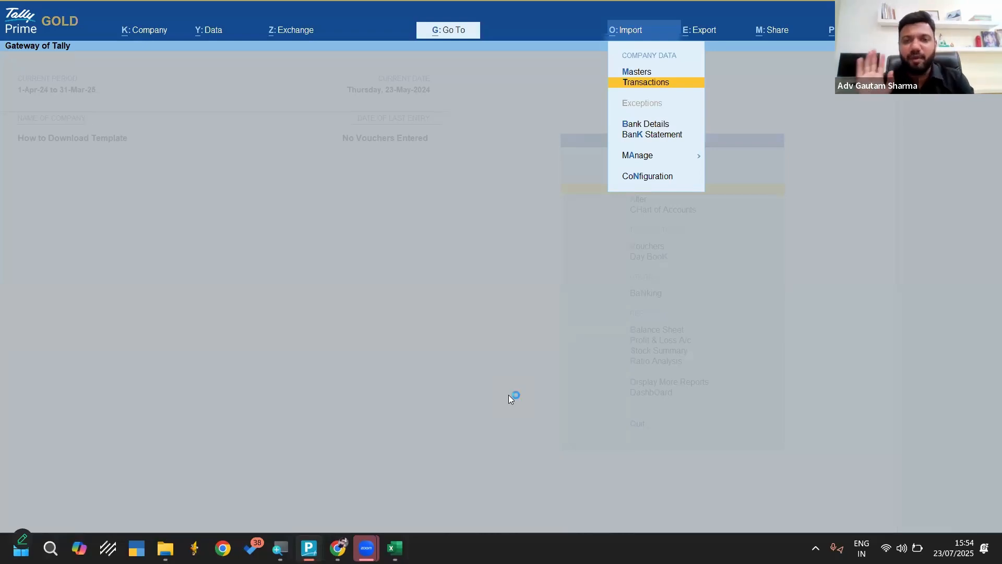
{"action": "key", "text": "Up"}
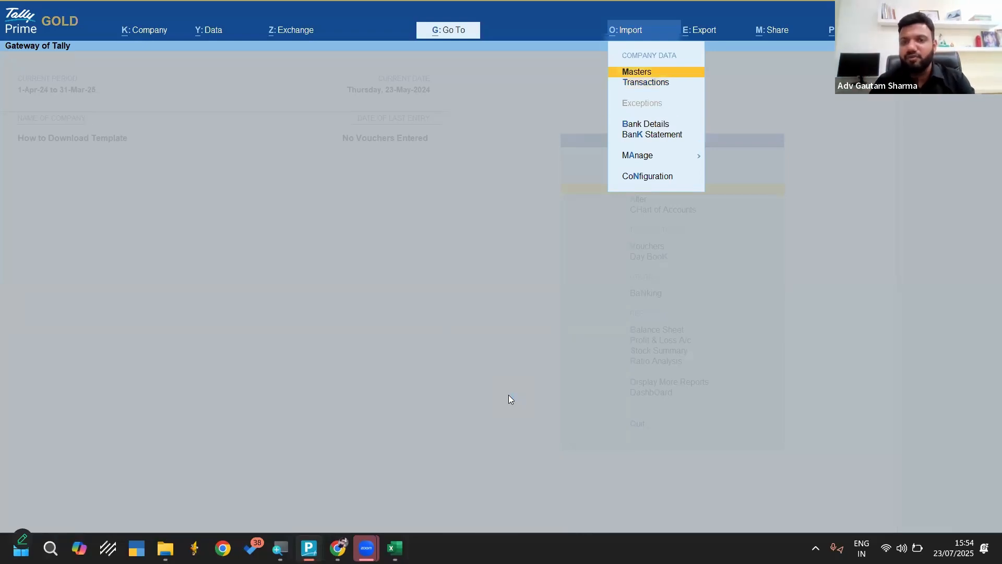
{"action": "key", "text": "Return"}
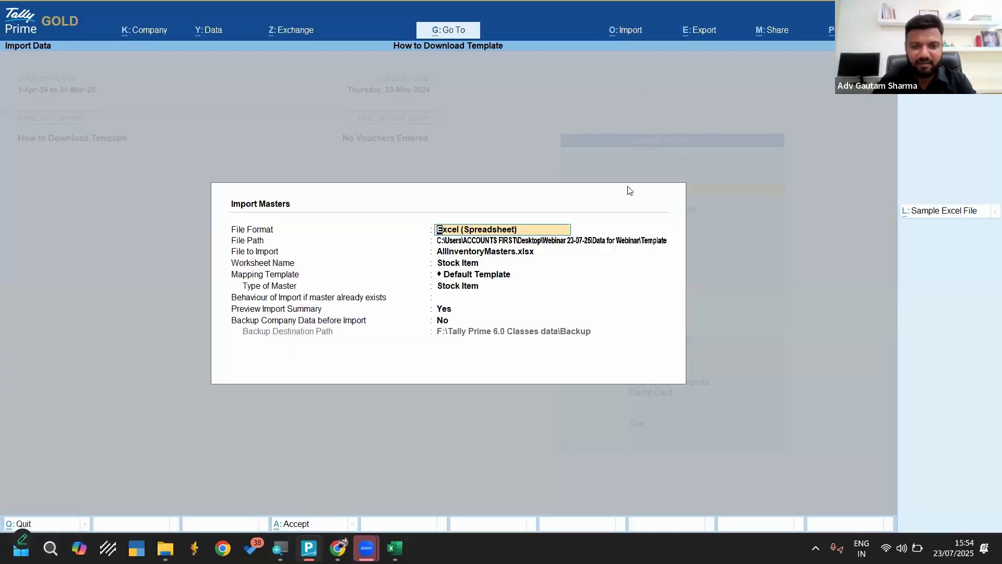
{"action": "key", "text": "Return"}
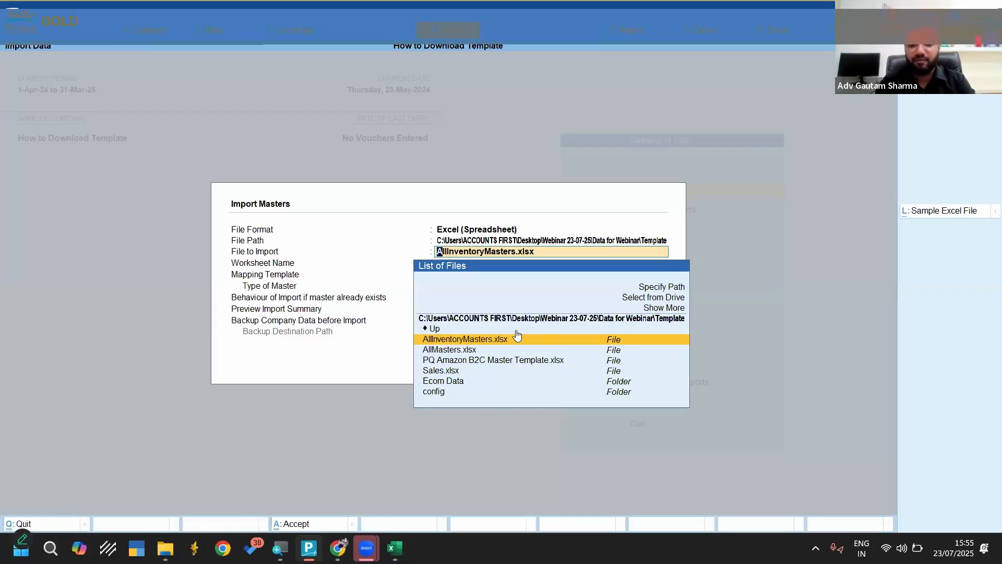
Copy the Data for Webinar\Template folder path from File Explorer and specify it as the import file path in TallyPrime
{"action": "left_click", "coordinate": [165, 548]}
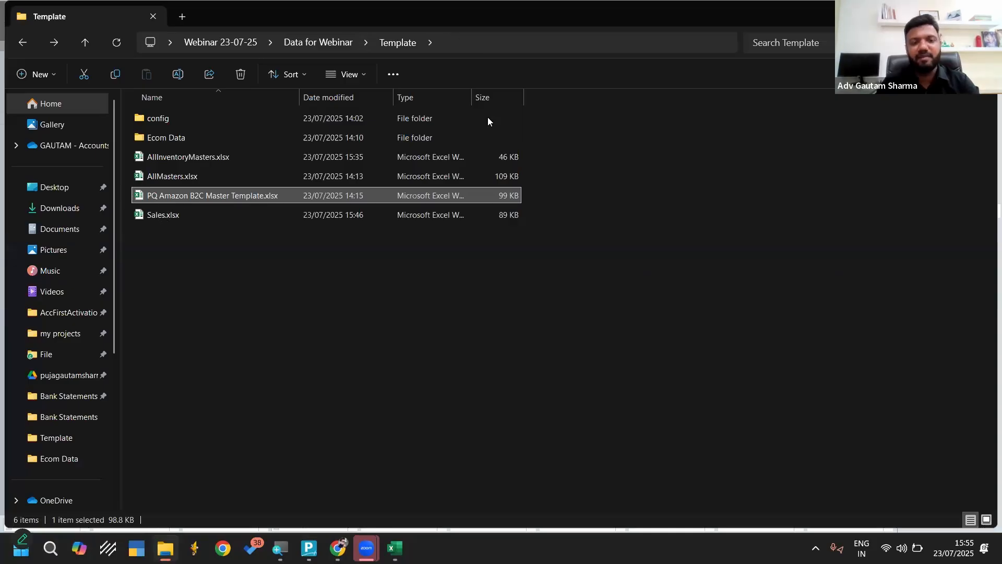
{"action": "left_click", "coordinate": [463, 42]}
{"action": "key", "text": "ctrl+c"}
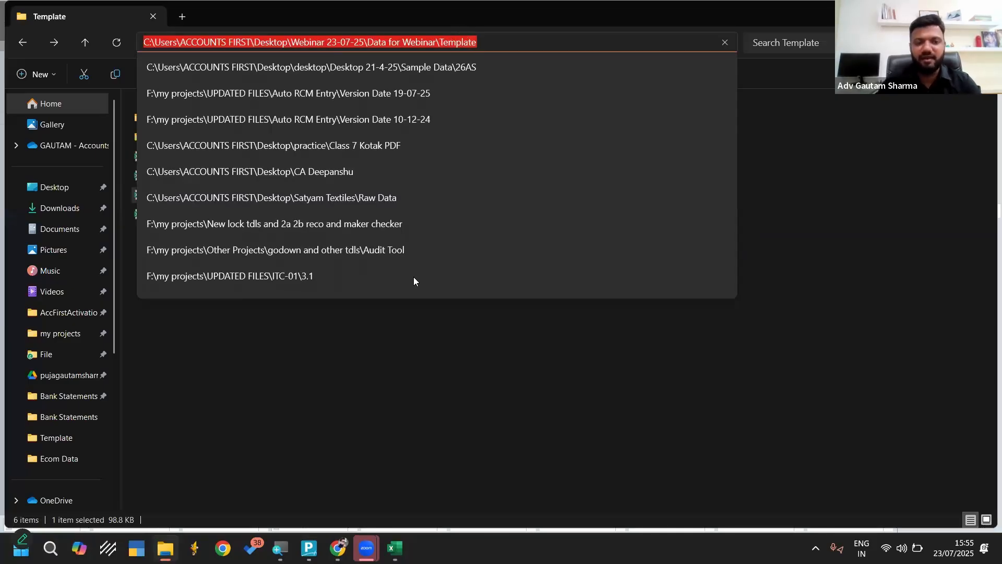
{"action": "left_click", "coordinate": [395, 363]}
{"action": "left_click", "coordinate": [309, 549]}
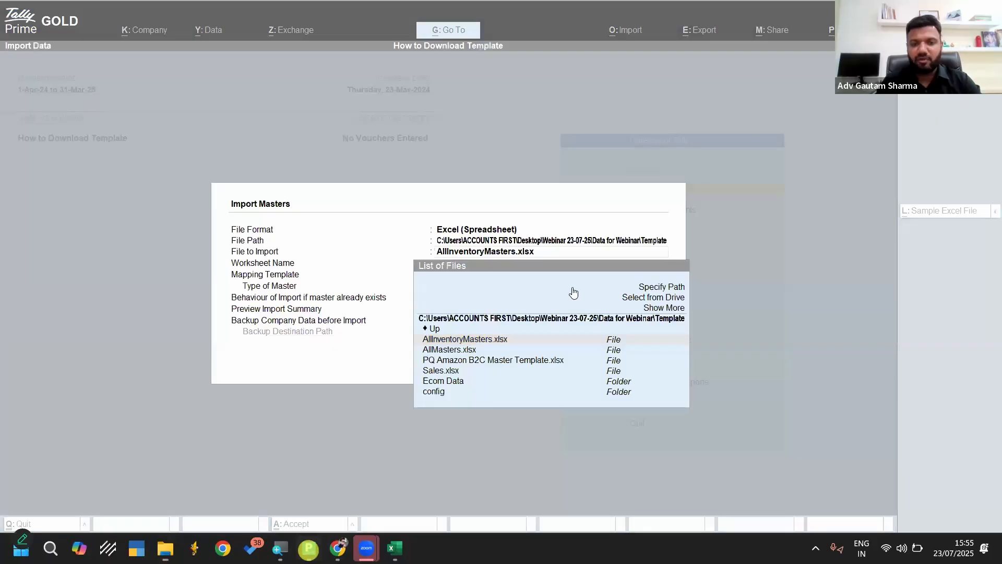
{"action": "key", "text": "Up"}
{"action": "key", "text": "Up"}
{"action": "key", "text": "Up"}
{"action": "key", "text": "Up"}
{"action": "key", "text": "Return"}
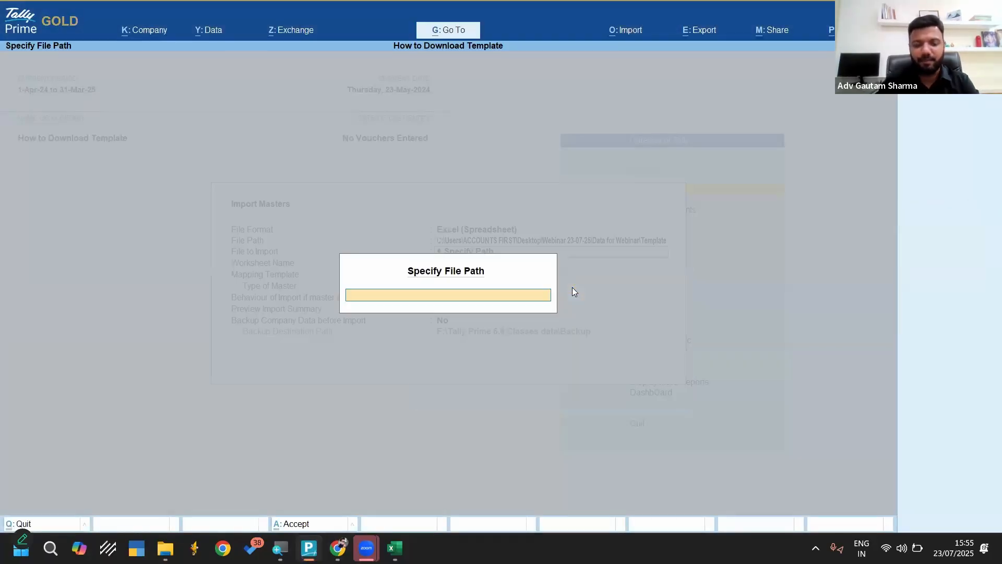
{"action": "key", "text": "ctrl+v"}
{"action": "key", "text": "Return"}
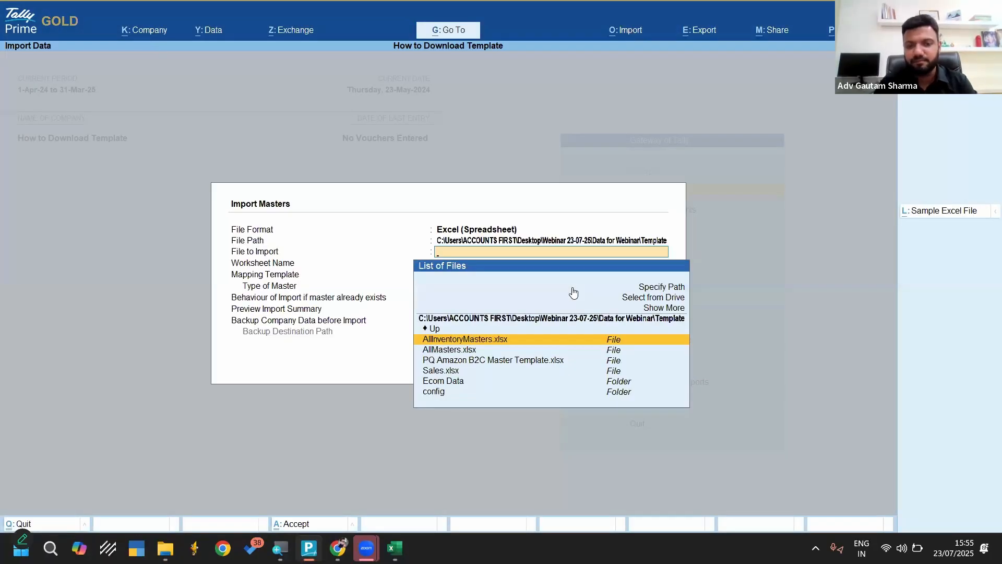
Choose PQ Amazon B2C Master Template.xlsx as the file to import and Sales as its worksheet
{"action": "key", "text": "Down"}
{"action": "key", "text": "Down"}
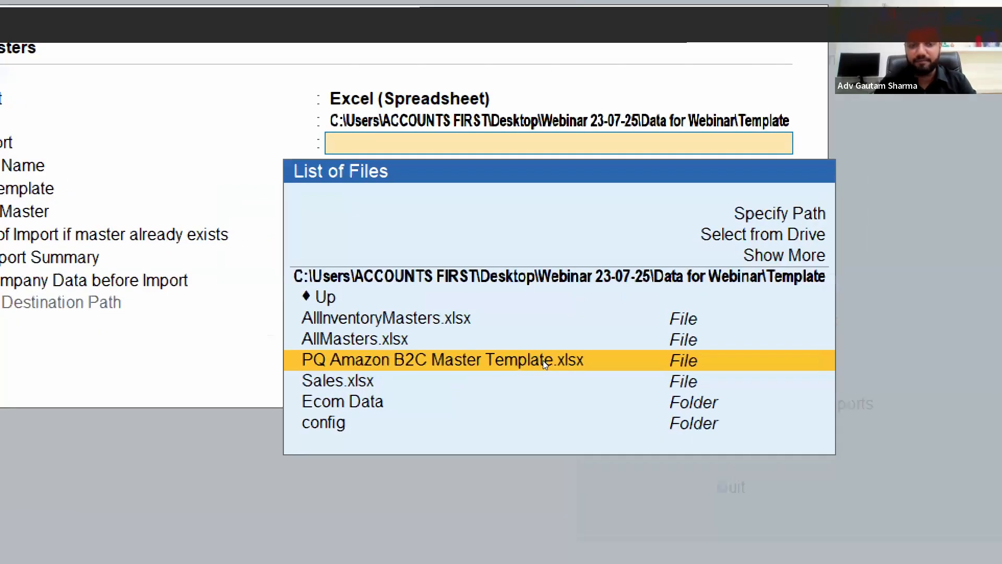
{"action": "left_click", "coordinate": [543, 360]}
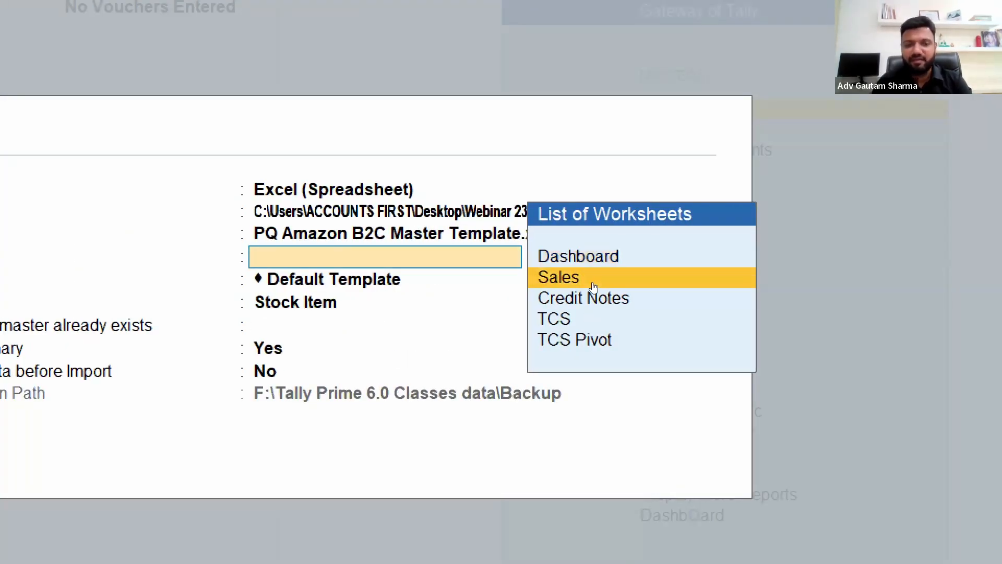
{"action": "left_click", "coordinate": [594, 286]}
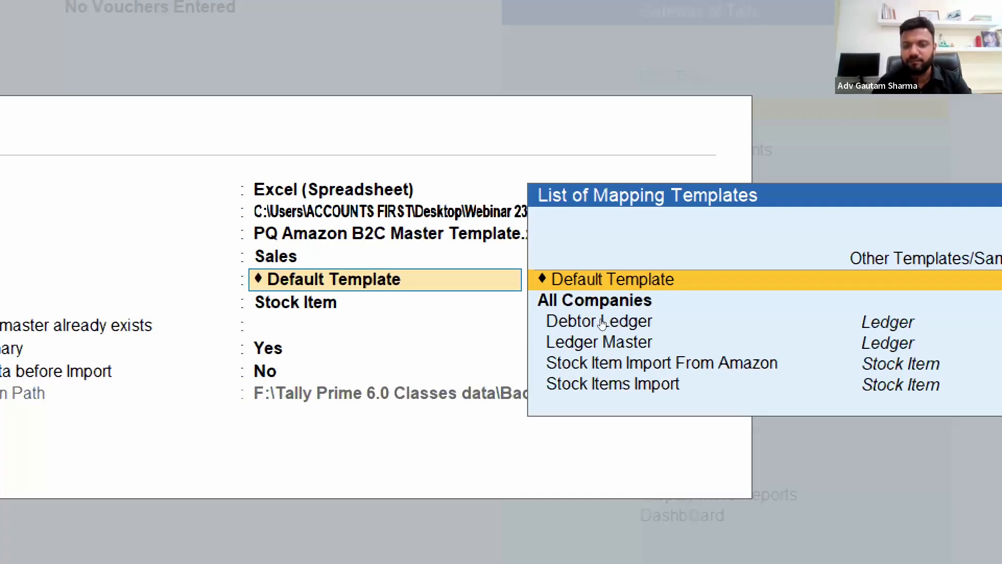
Select Stock Item Import From Amazon as the mapping template for the masters import
{"action": "key", "text": "Down"}
{"action": "key", "text": "Down"}
{"action": "key", "text": "Down"}
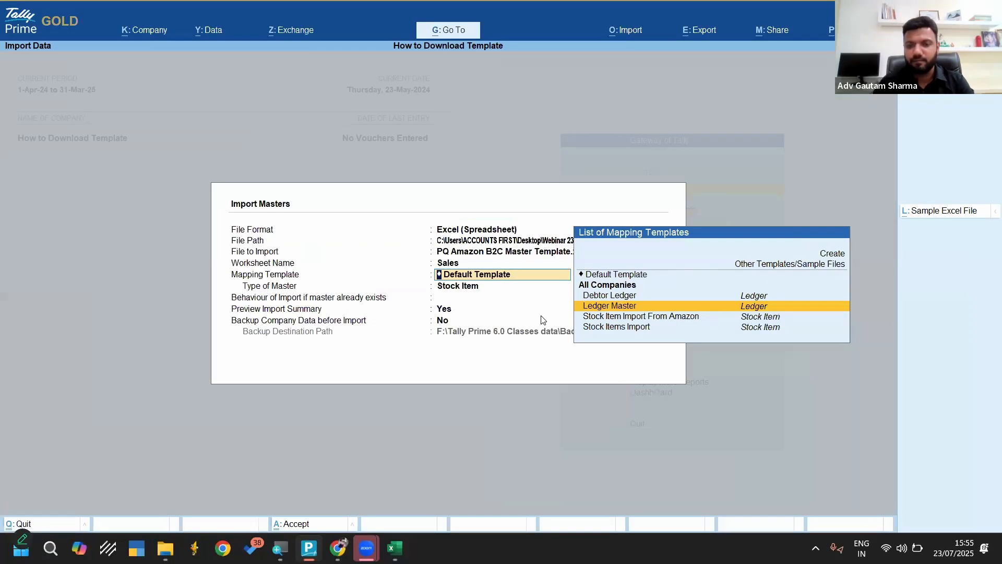
{"action": "key", "text": "Down"}
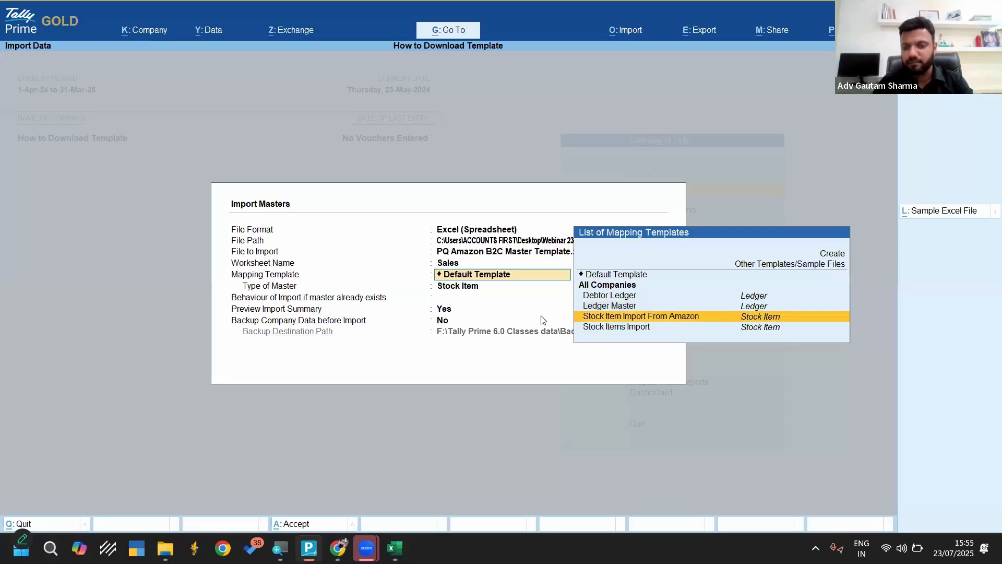
{"action": "key", "text": "Down"}
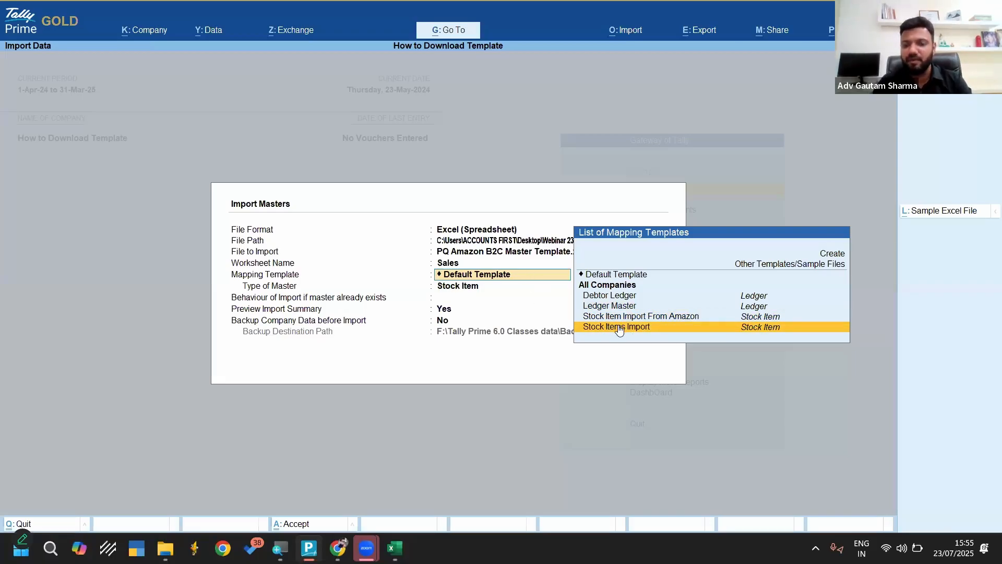
{"action": "key", "text": "Up"}
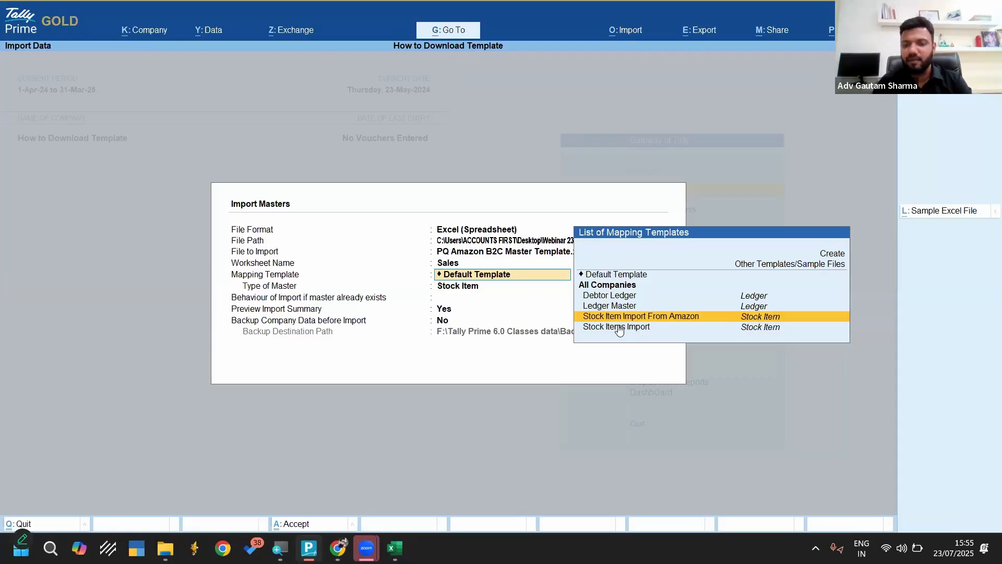
{"action": "key", "text": "Down"}
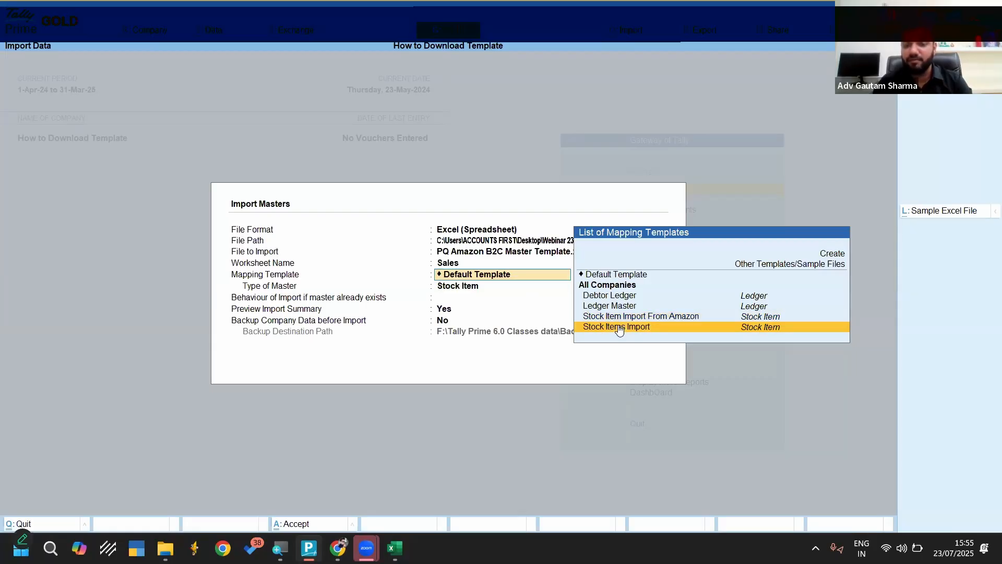
{"action": "key", "text": "Up"}
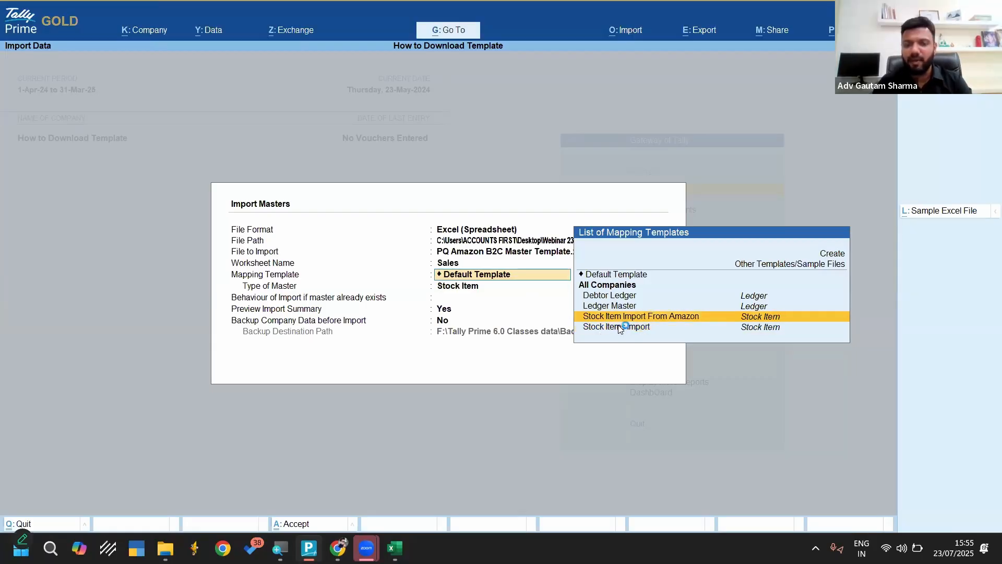
{"action": "key", "text": "Return"}
Open the selected mapping template, examine its field-to-column mappings and close it without altering anything
{"action": "key", "text": "BackSpace"}
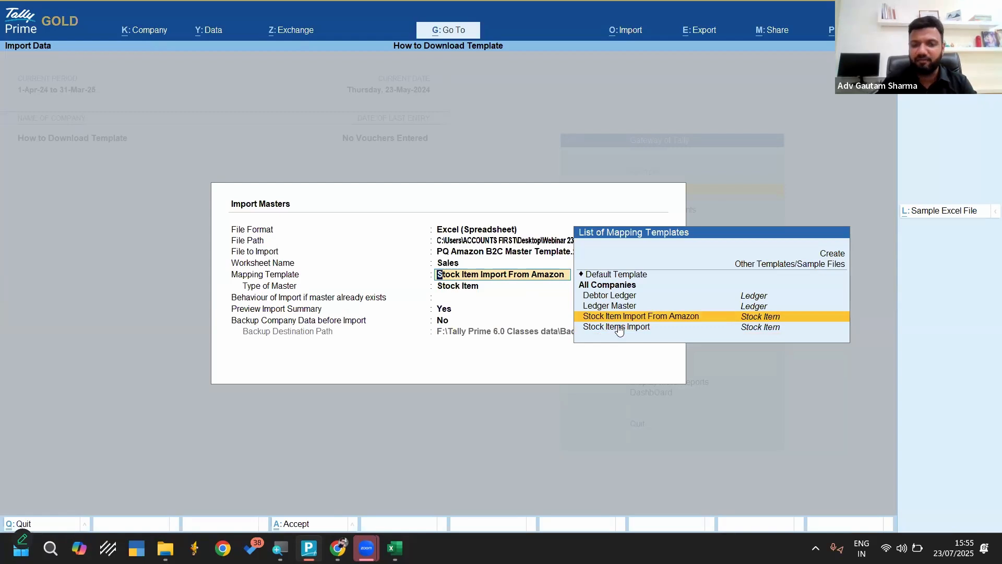
{"action": "key", "text": "ctrl+Return"}
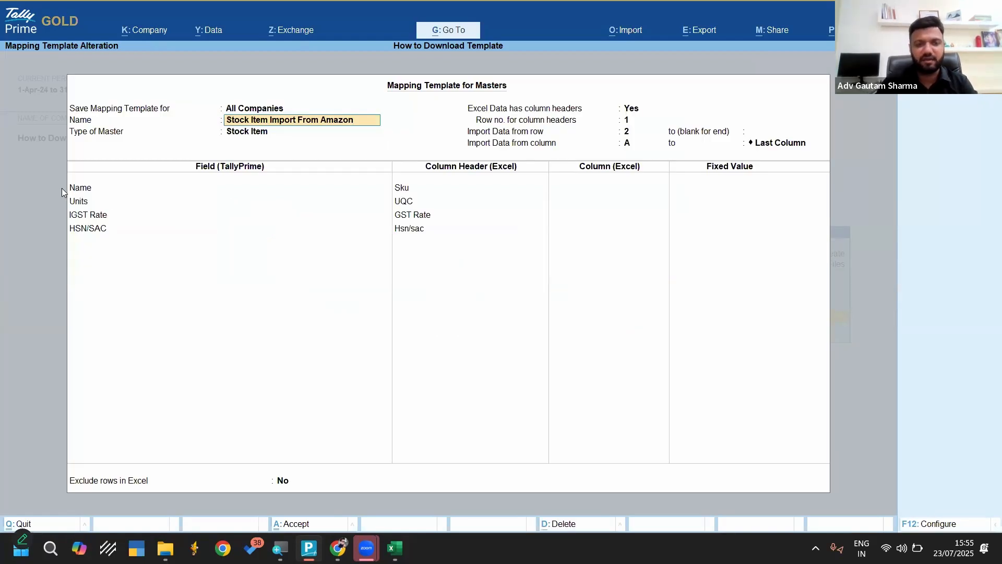
{"action": "key", "text": "Escape"}
{"action": "key", "text": "Escape"}
{"action": "key", "text": "y"}
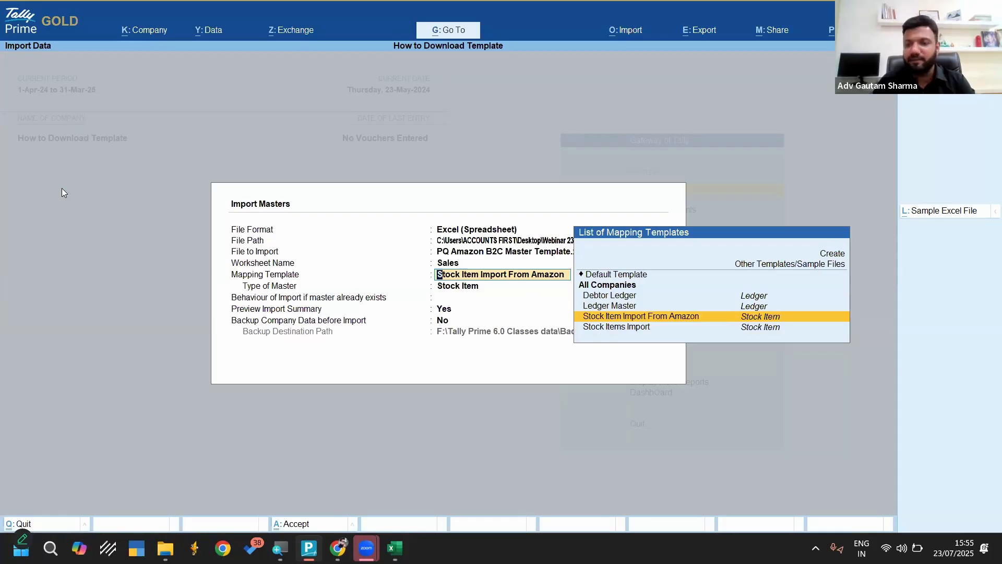
{"action": "key", "text": "Up"}
{"action": "key", "text": "Up"}
{"action": "key", "text": "Up"}
{"action": "key", "text": "Up"}
{"action": "key", "text": "Up"}
{"action": "key", "text": "Up"}
{"action": "key", "text": "Return"}
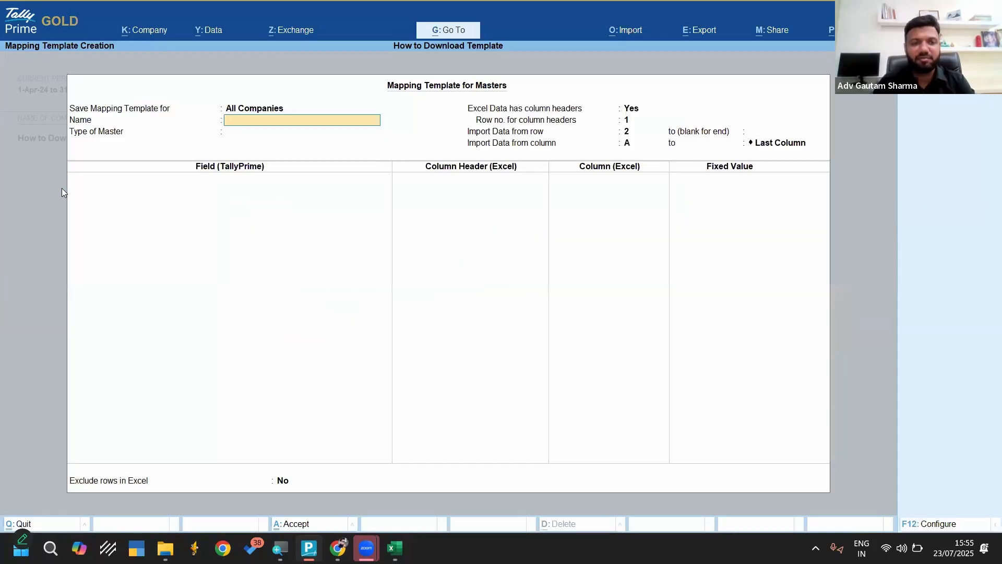
{"action": "type", "text": "Fgashj"}
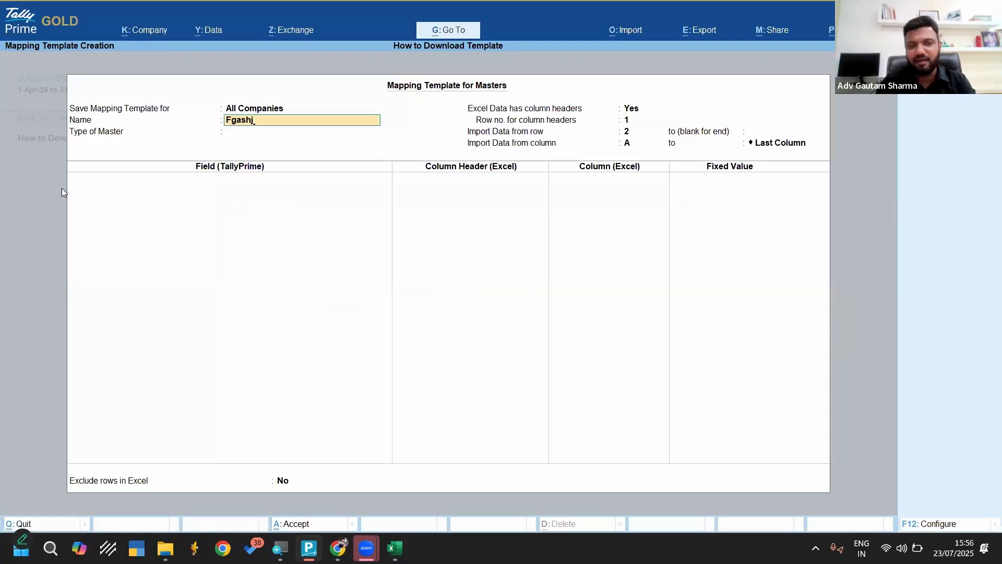
{"action": "key", "text": "Escape"}
{"action": "key", "text": "Escape"}
{"action": "key", "text": "y"}
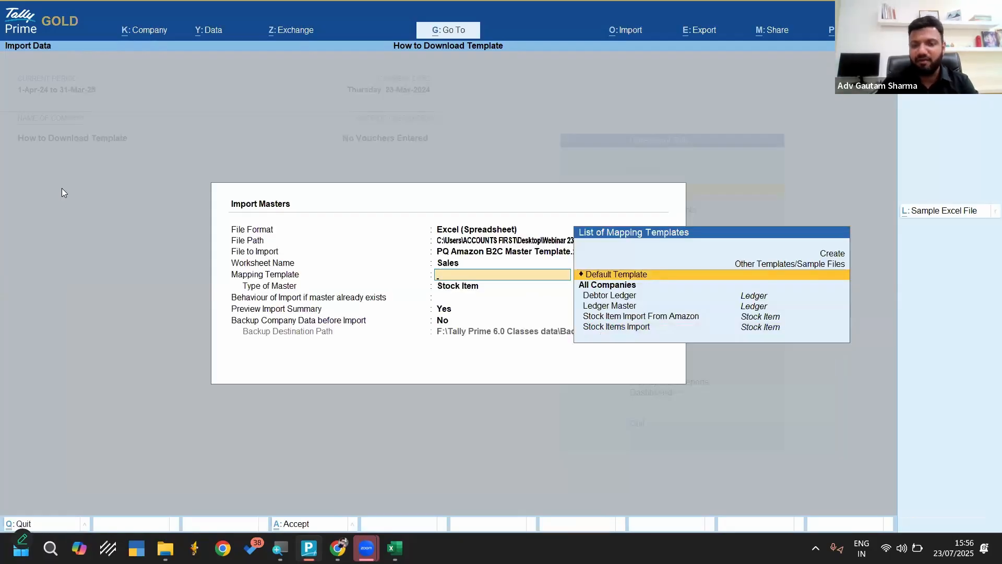
Select the Stock Item Import From Amazon mapping template again and open it for alteration
{"action": "key", "text": "Down"}
{"action": "key", "text": "Down"}
{"action": "key", "text": "Down"}
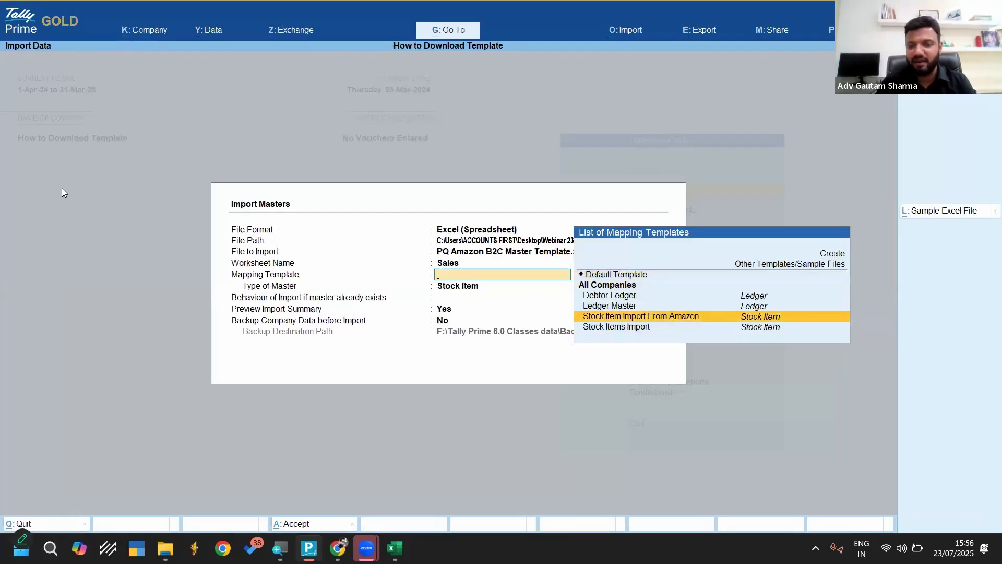
{"action": "key", "text": "Return"}
{"action": "key", "text": "BackSpace"}
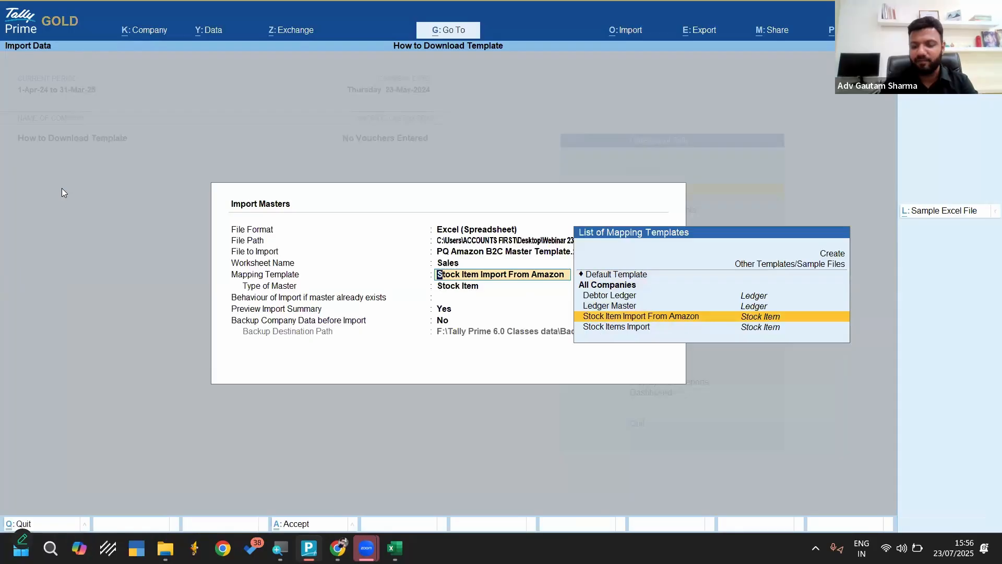
{"action": "key", "text": "ctrl+Return"}
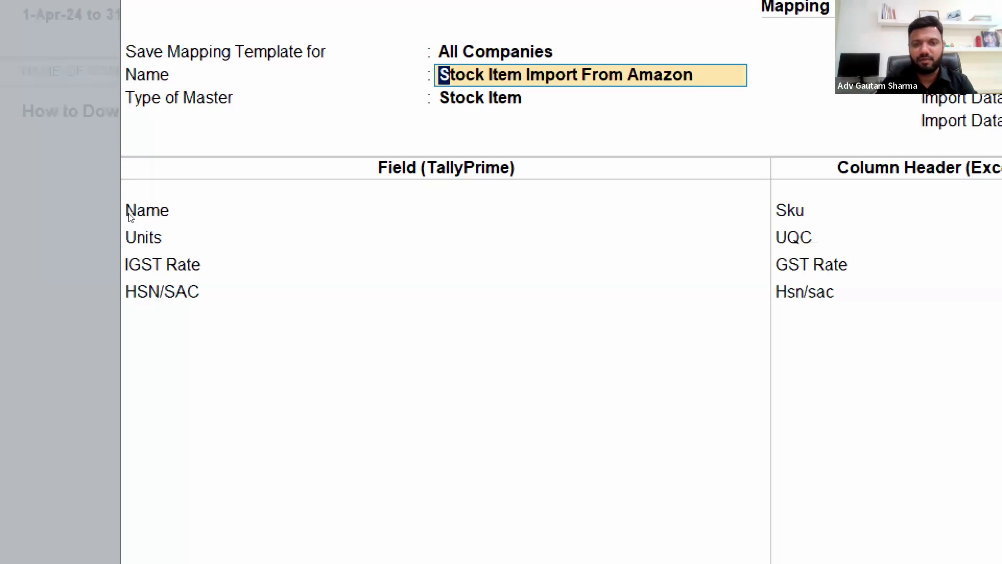
Choose Stock Item as the mapping template's type of master and go on to its field mappings
{"action": "key", "text": "Return"}
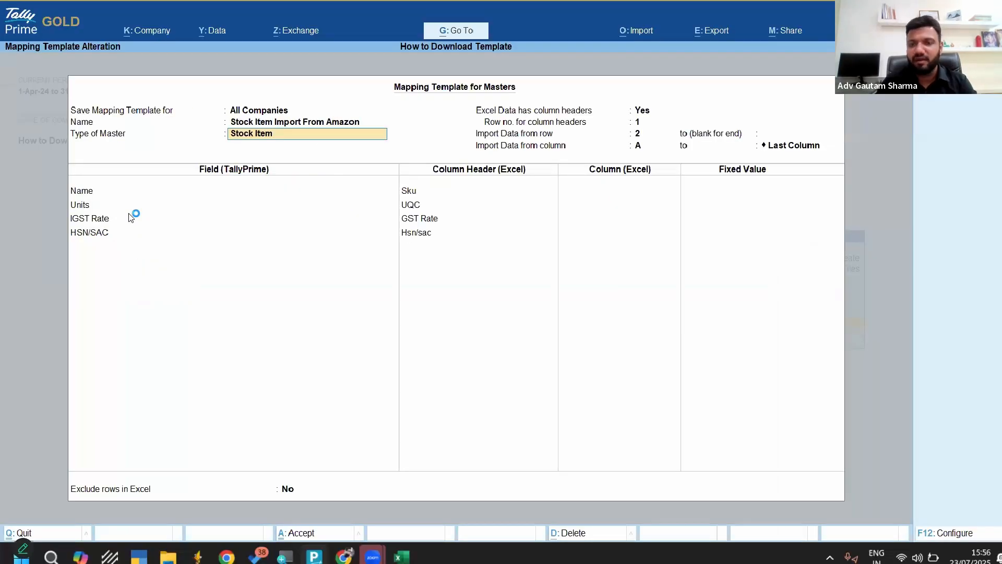
{"action": "key", "text": "BackSpace"}
{"action": "key", "text": "Down"}
{"action": "key", "text": "Down"}
{"action": "key", "text": "Down"}
{"action": "key", "text": "Down"}
{"action": "key", "text": "Down"}
{"action": "key", "text": "Down"}
{"action": "key", "text": "Down"}
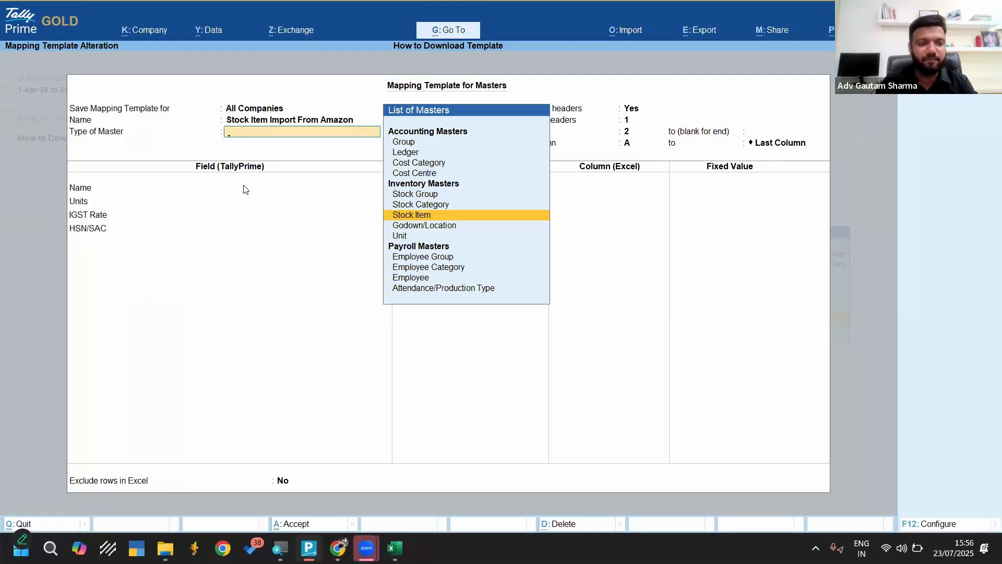
{"action": "key", "text": "Return"}
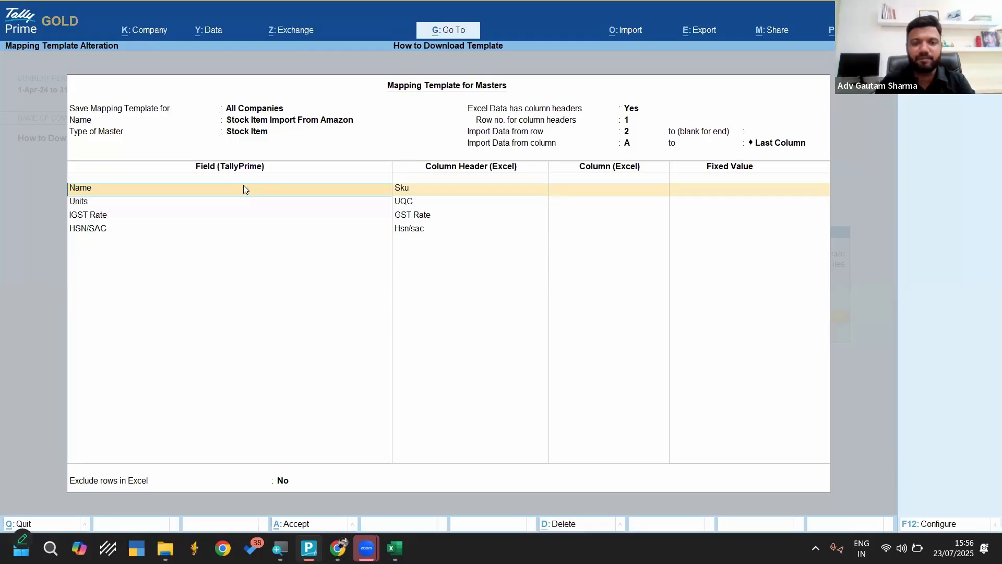
Map the stock item Name field to the Sku column header, checking the Sku column in the Excel Sales sheet
{"action": "key", "text": "Return"}
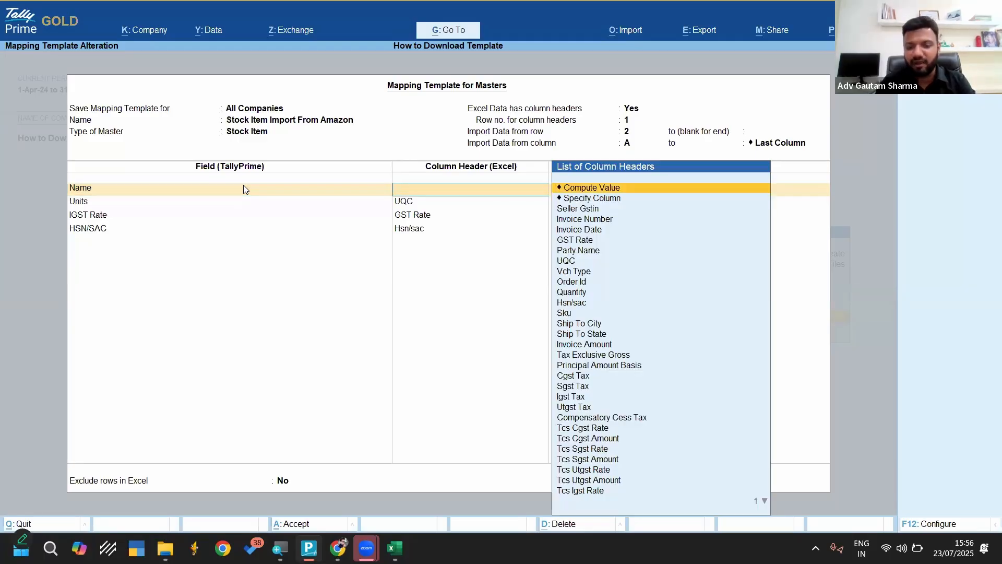
{"action": "type", "text": "sku"}
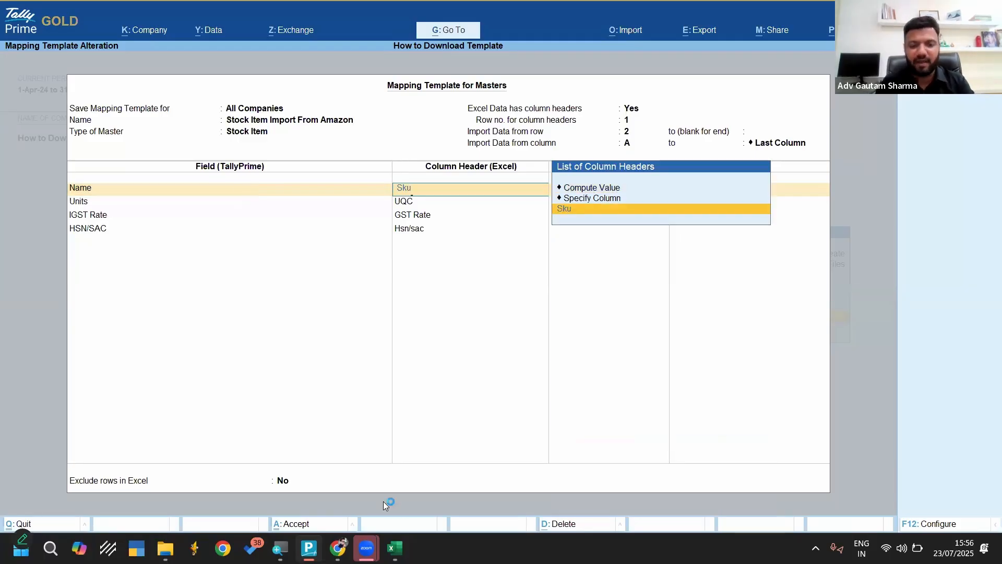
{"action": "key", "text": "alt+Tab"}
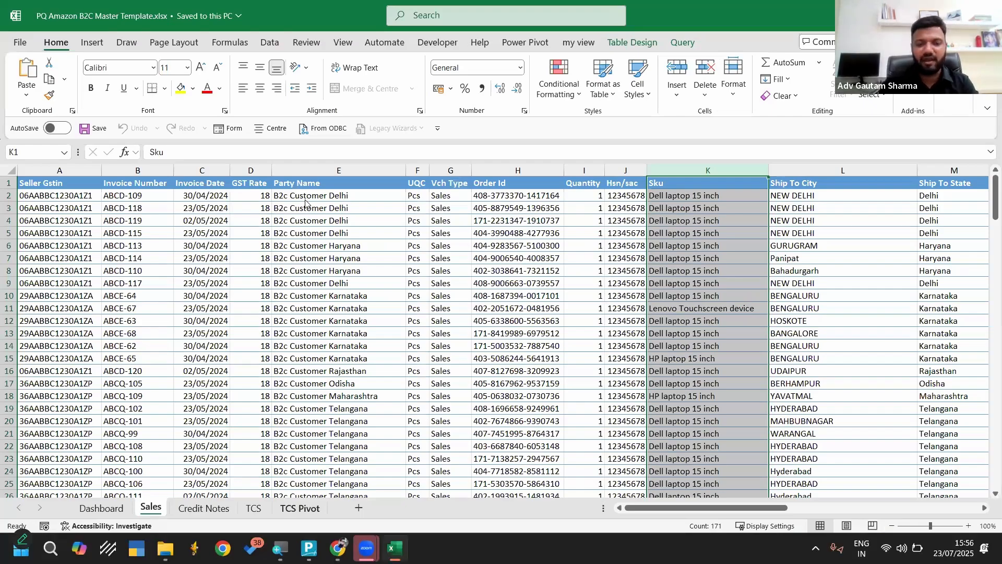
{"action": "key", "text": "alt+Tab"}
Map the Units field to the UQC column header, checking the UQC column in the Excel Sales sheet
{"action": "type", "text": "unit"}
{"action": "key", "text": "Return"}
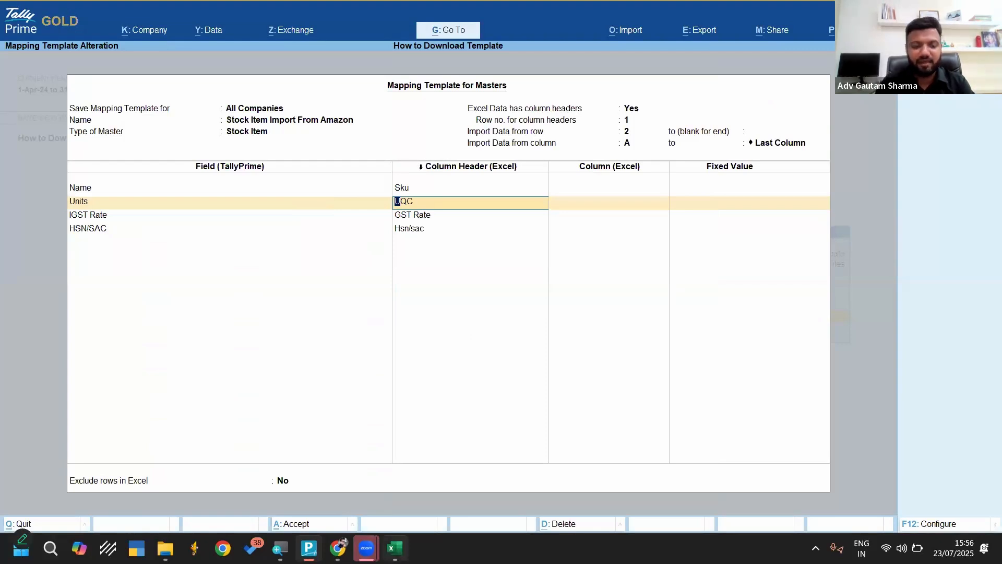
{"action": "key", "text": "alt+Tab"}
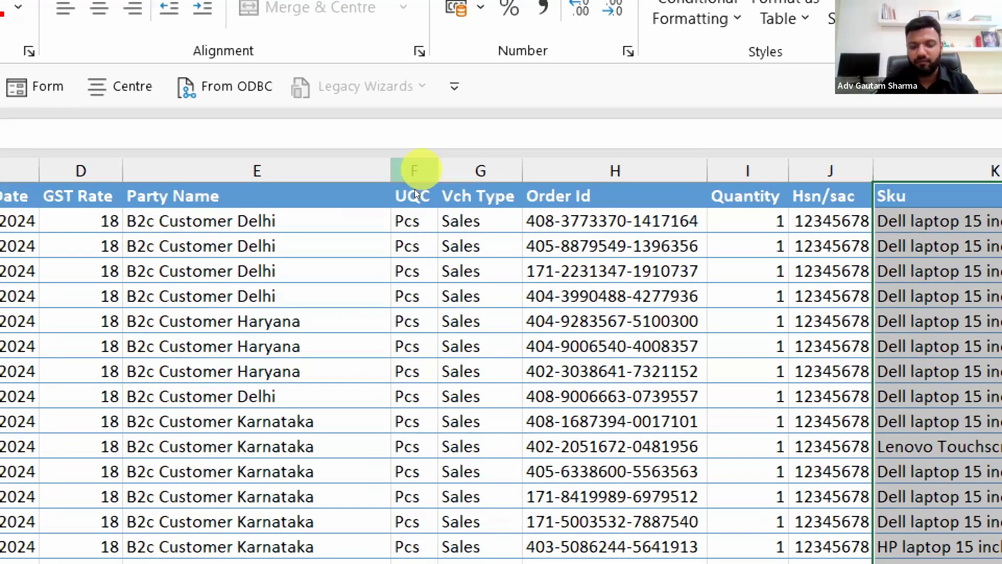
{"action": "left_click", "coordinate": [414, 189]}
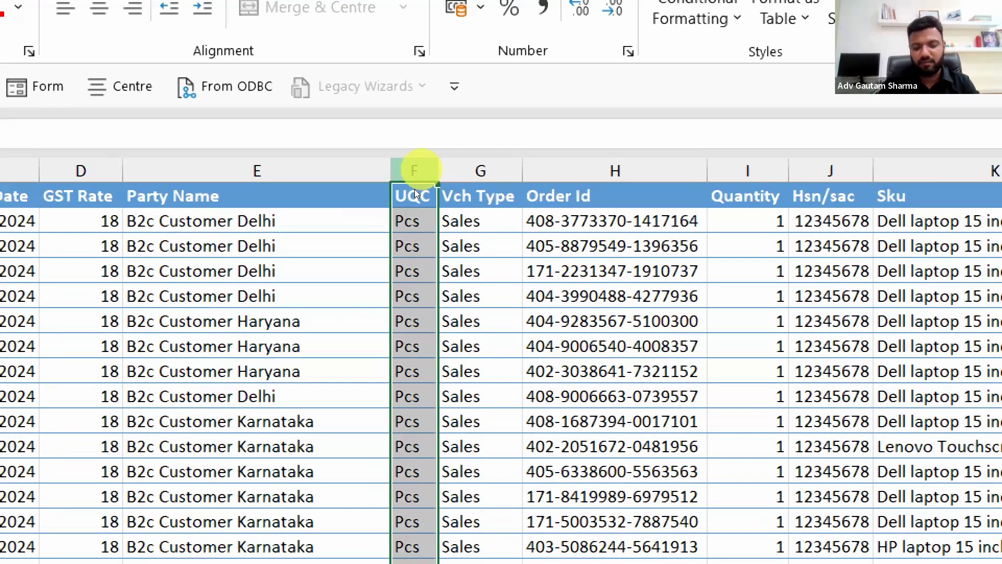
{"action": "key", "text": "alt+Tab"}
{"action": "type", "text": "qc"}
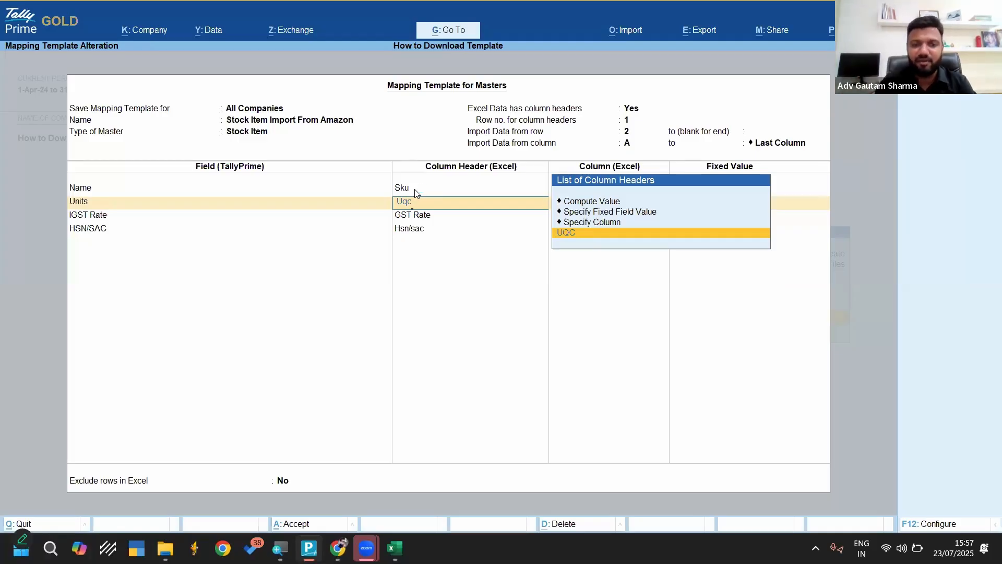
{"action": "key", "text": "Return"}
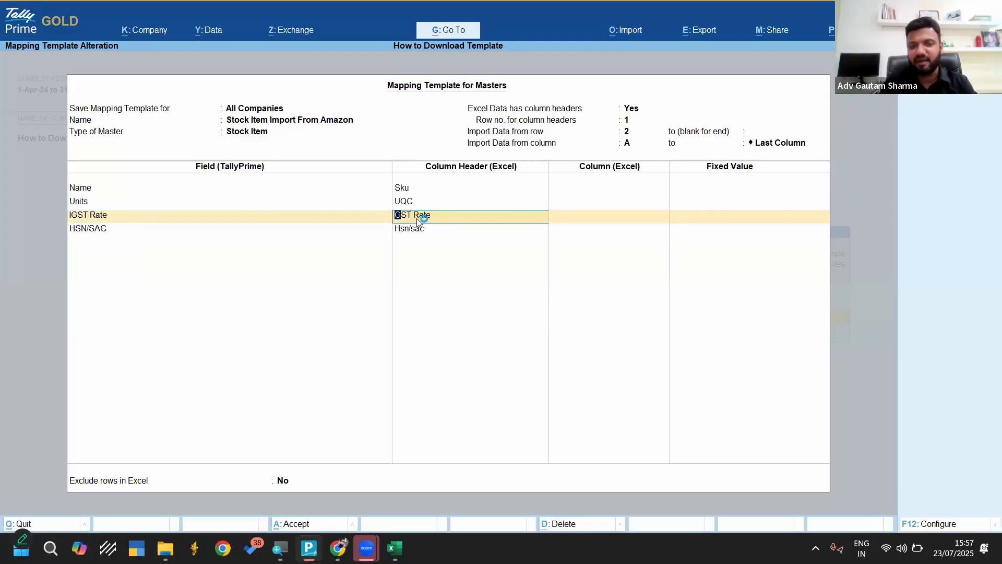
Map the IGST Rate field to the GST Rate column header, keep HSN/SAC mapped to Hsn/sac and end the field list
{"action": "type", "text": "Gst"}
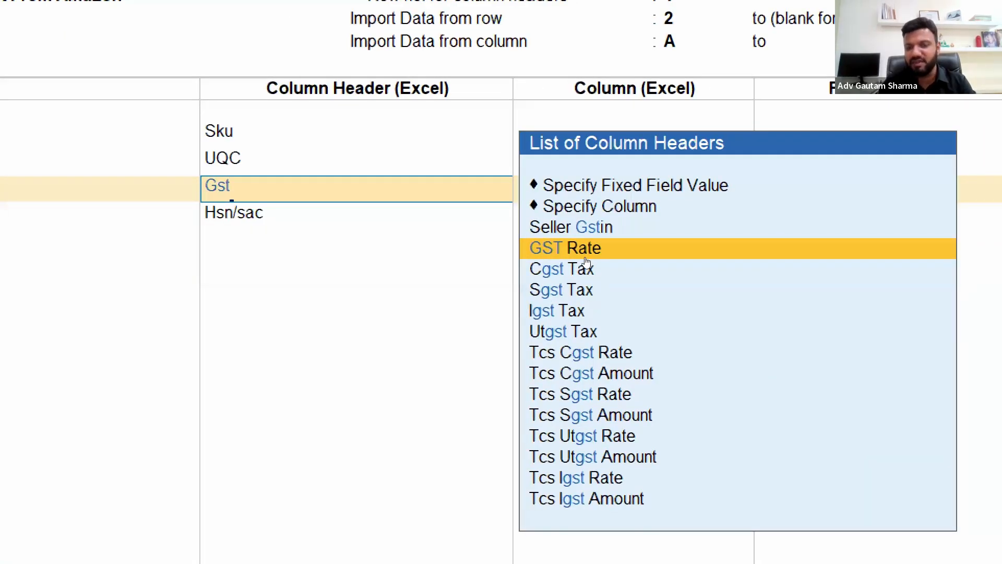
{"action": "left_click", "coordinate": [584, 249]}
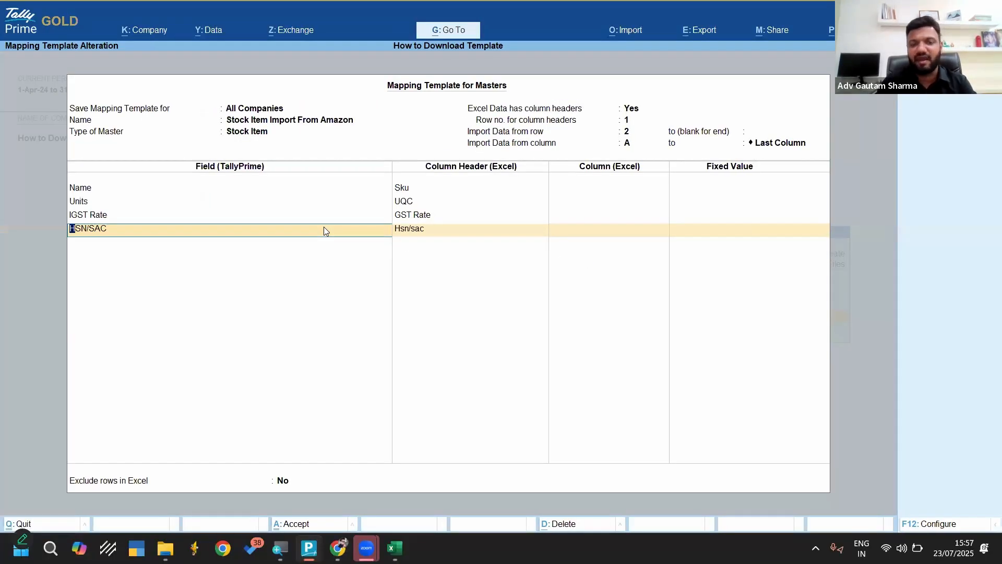
{"action": "key", "text": "Return"}
{"action": "key", "text": "Return"}
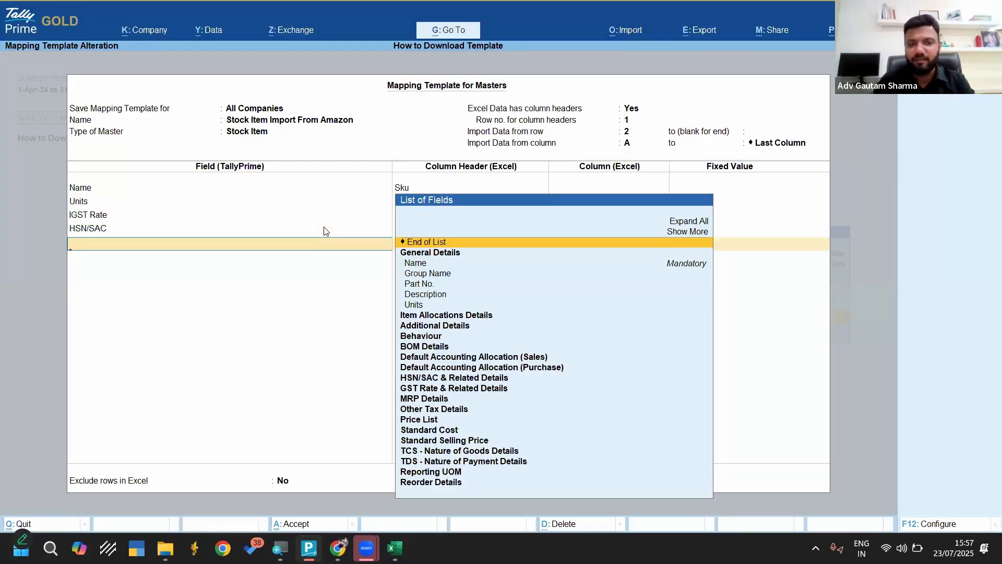
{"action": "key", "text": "Return"}
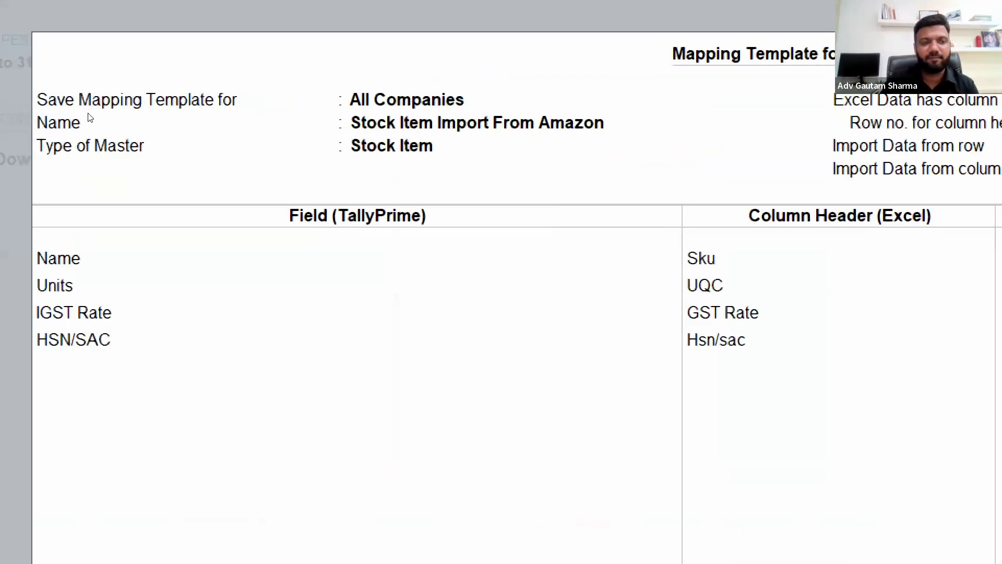
Set the mapping template to be saved for All Companies and accept the altered template
{"action": "left_click", "coordinate": [244, 108]}
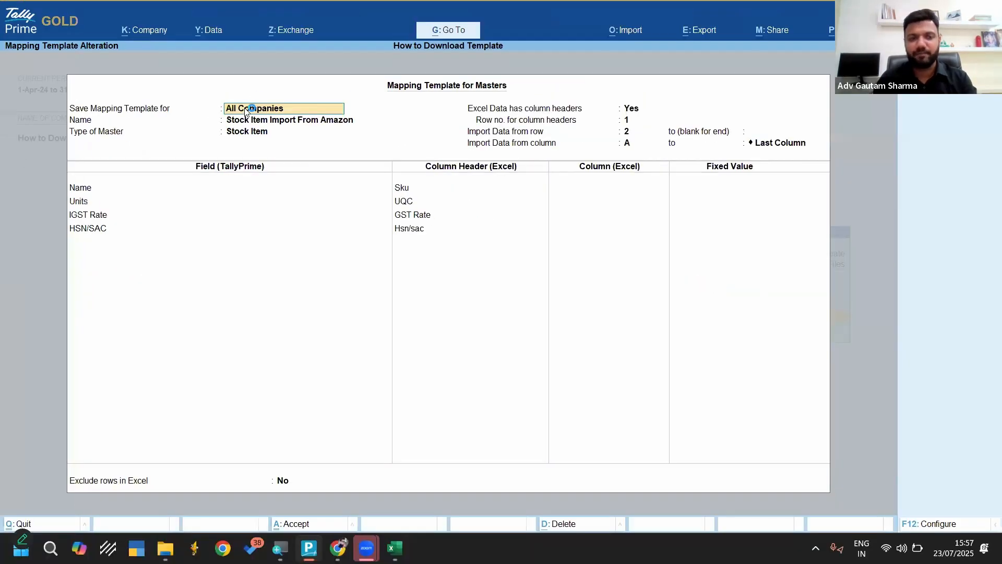
{"action": "left_click", "coordinate": [245, 111]}
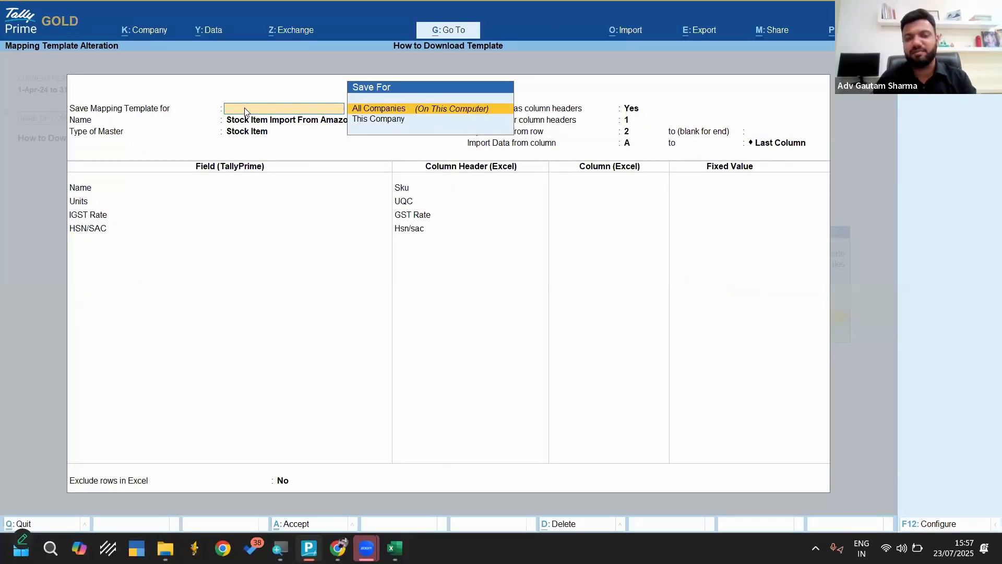
{"action": "key", "text": "Down"}
{"action": "key", "text": "Up"}
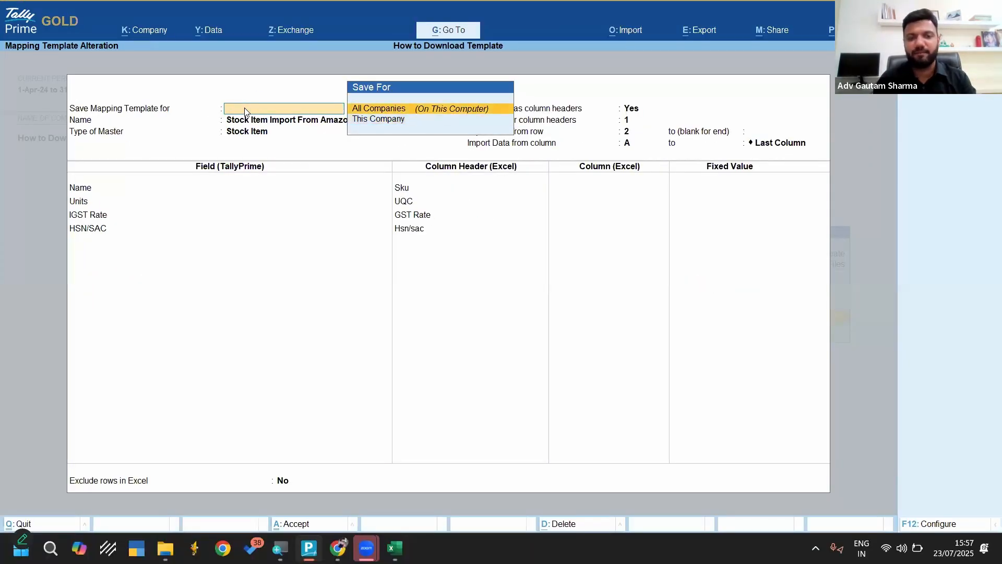
{"action": "key", "text": "Return"}
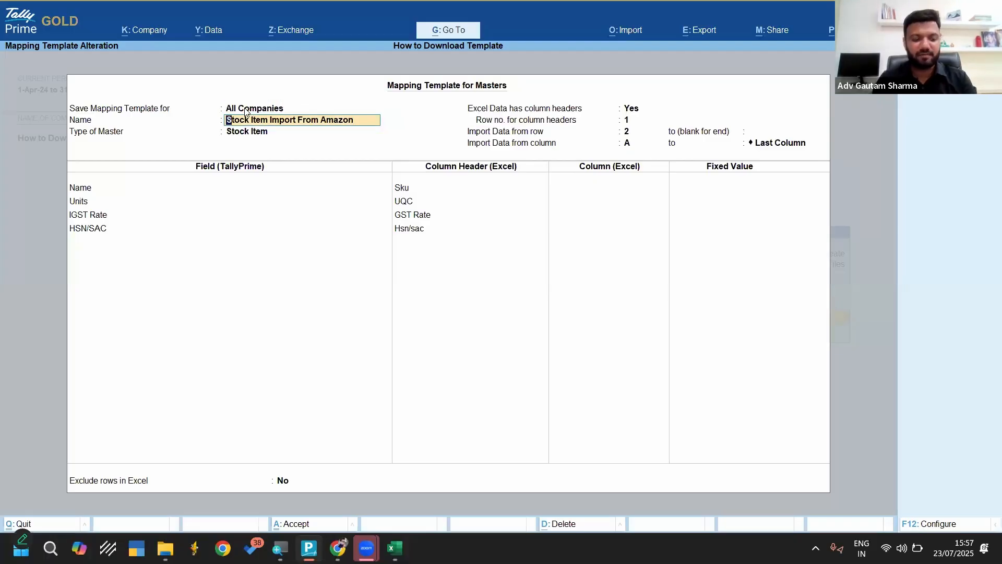
{"action": "key", "text": "ctrl+a"}
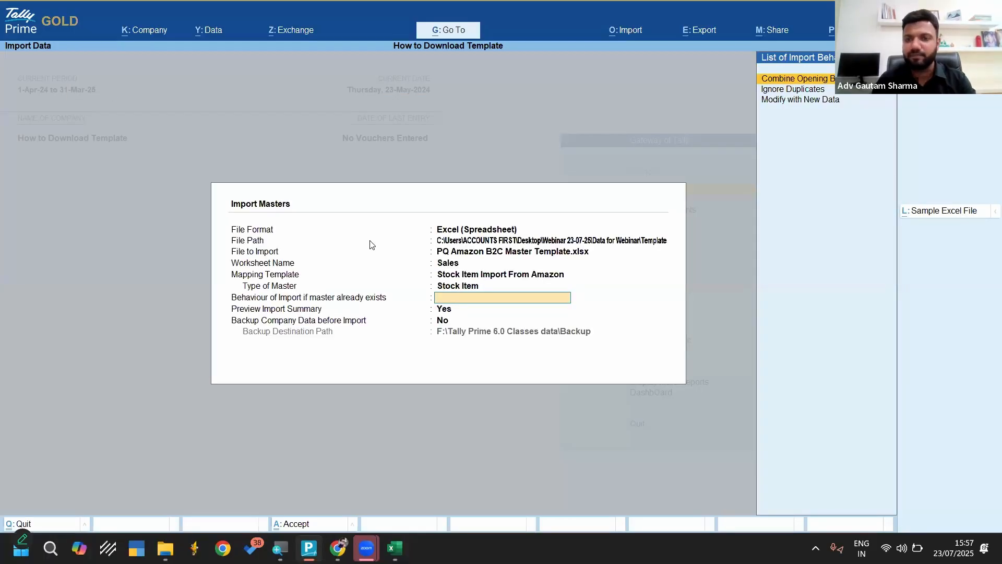
Set existing masters to Ignore Duplicates and import the stock items from the Sales worksheet through the import summary preview
{"action": "key", "text": "Down"}
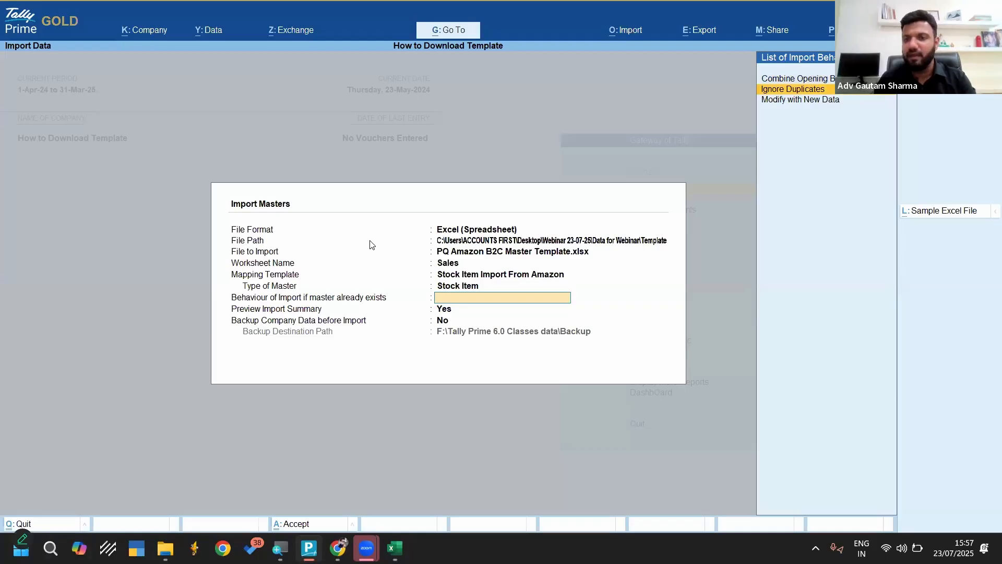
{"action": "left_click", "coordinate": [790, 92]}
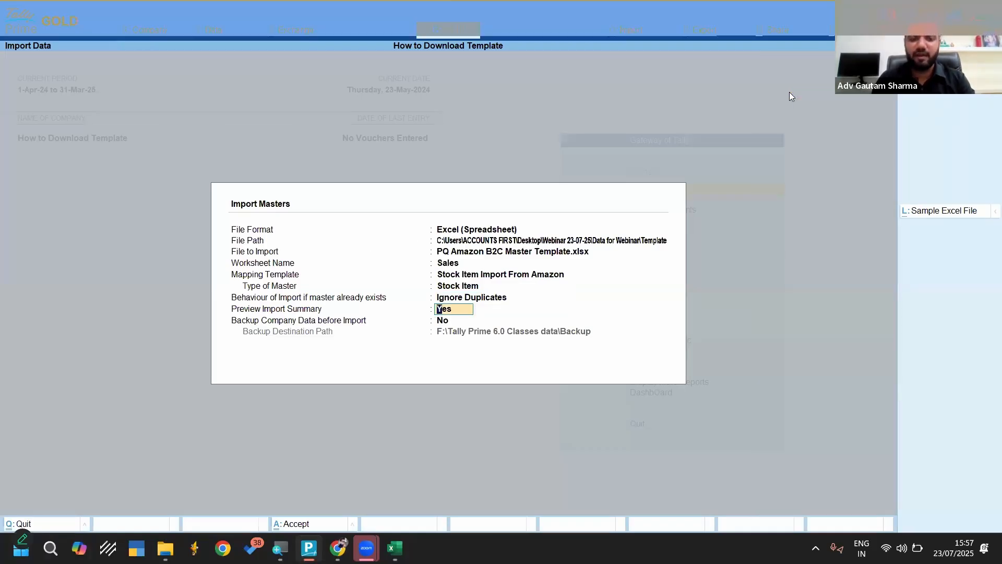
{"action": "key", "text": "Return"}
{"action": "key", "text": "Return"}
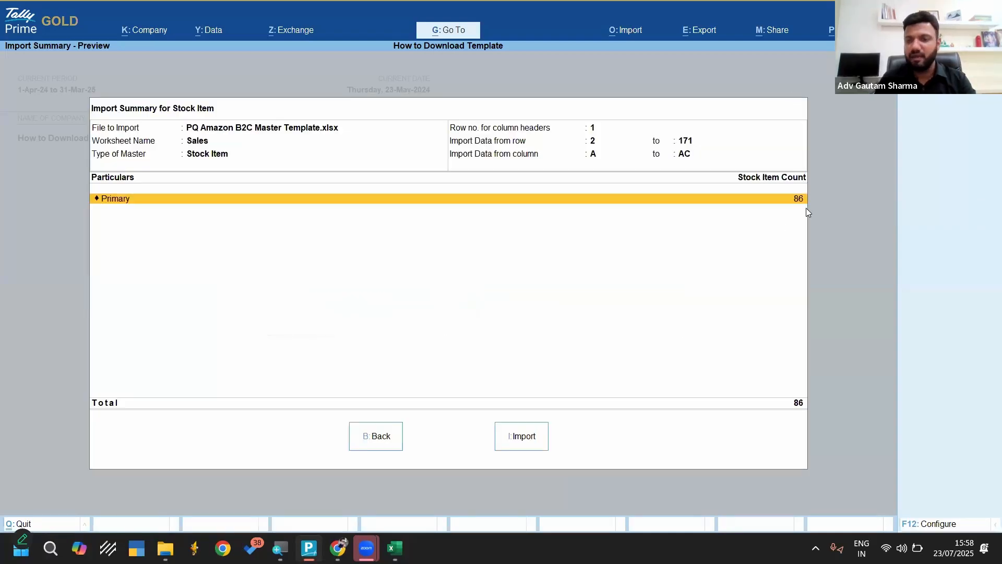
{"action": "left_click", "coordinate": [522, 439]}
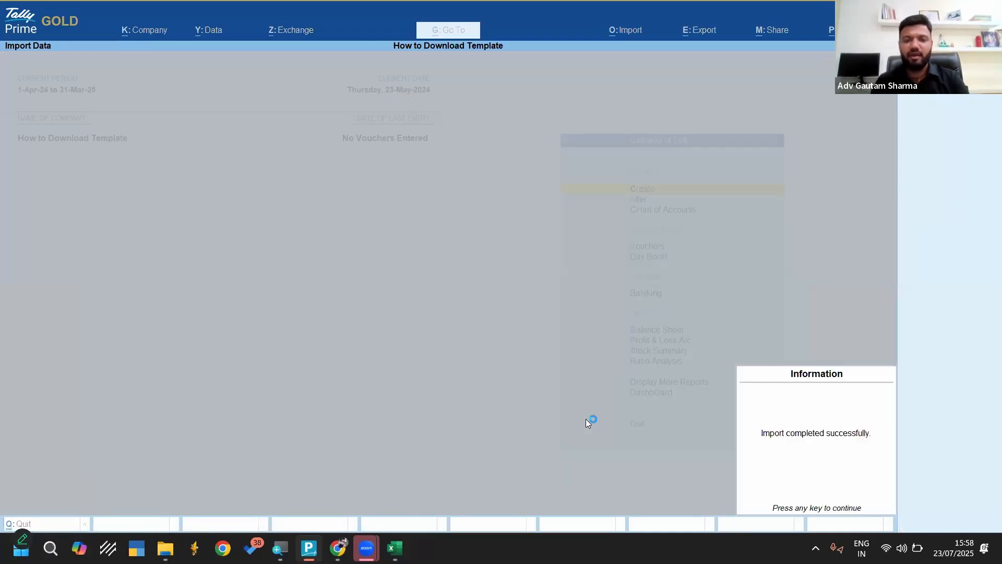
{"action": "key", "text": "Return"}
{"action": "key", "text": "Down"}
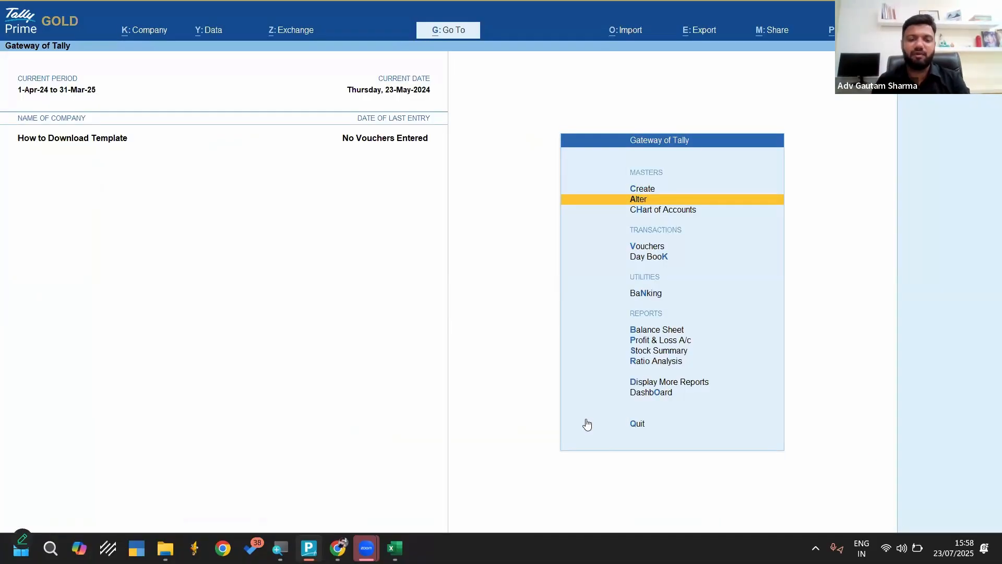
Look over the Sales sheet in Excel, return to TallyPrime and start a transactions import
{"action": "left_click", "coordinate": [395, 548]}
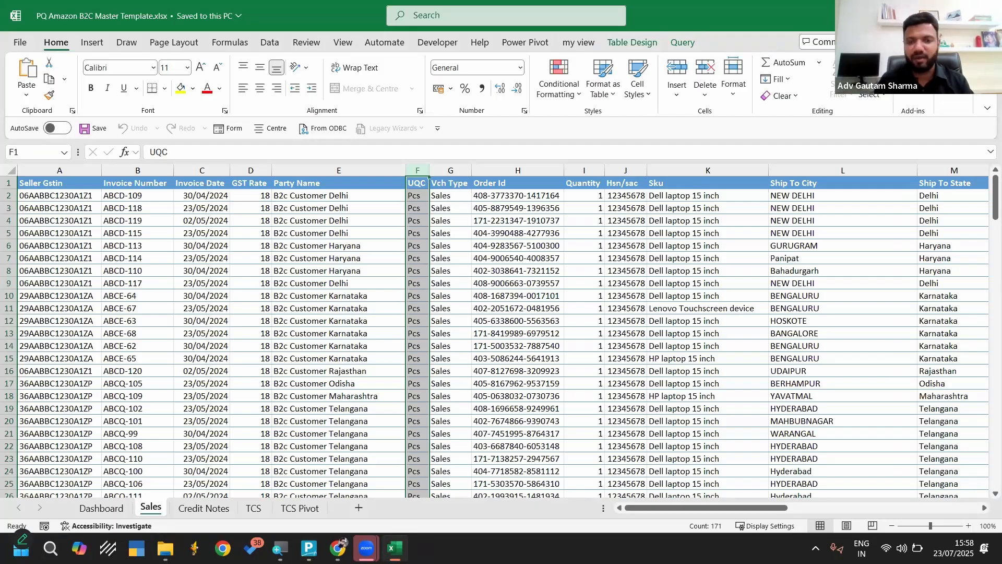
{"action": "key", "text": "alt+Tab"}
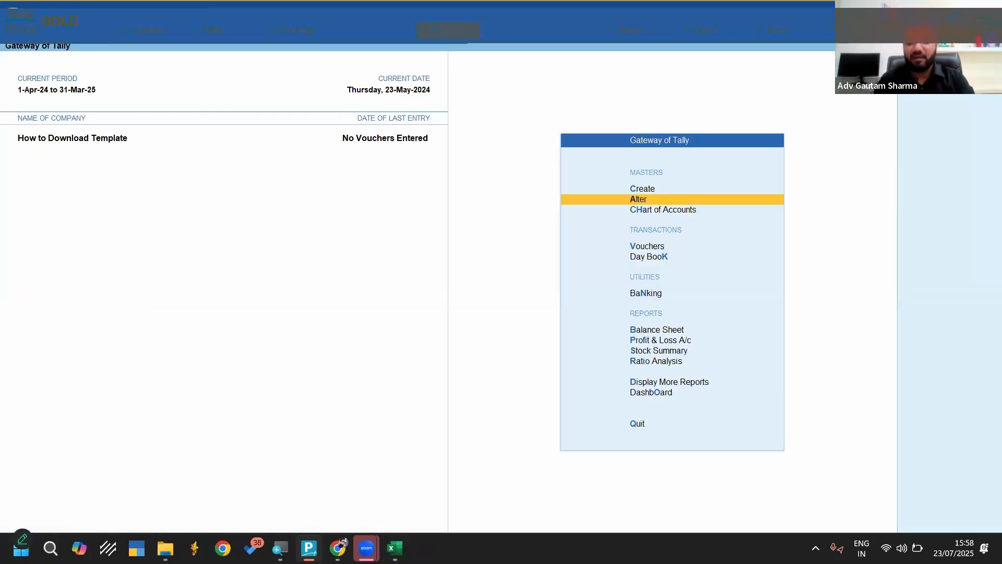
{"action": "key", "text": "alt+o"}
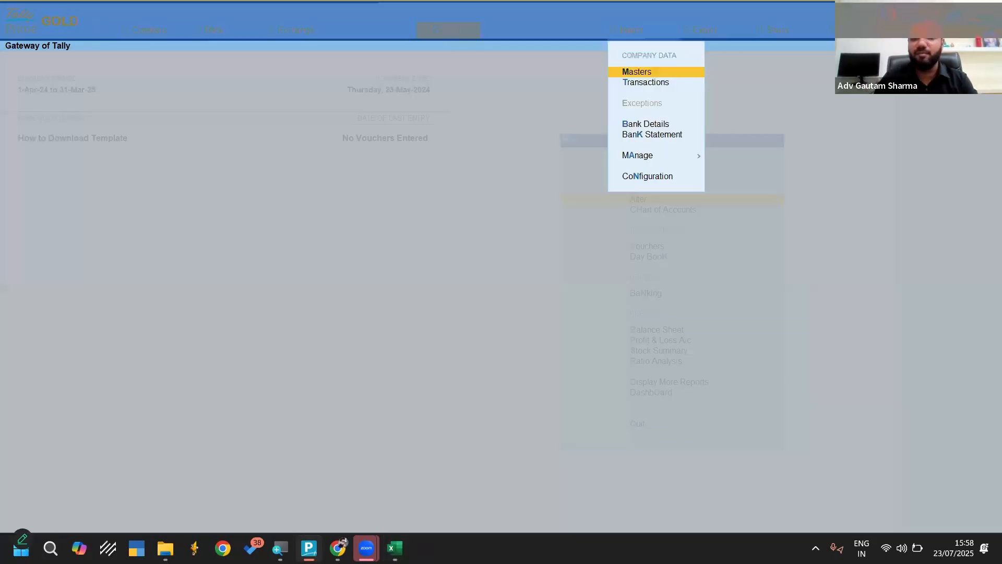
{"action": "key", "text": "Down"}
{"action": "key", "text": "Return"}
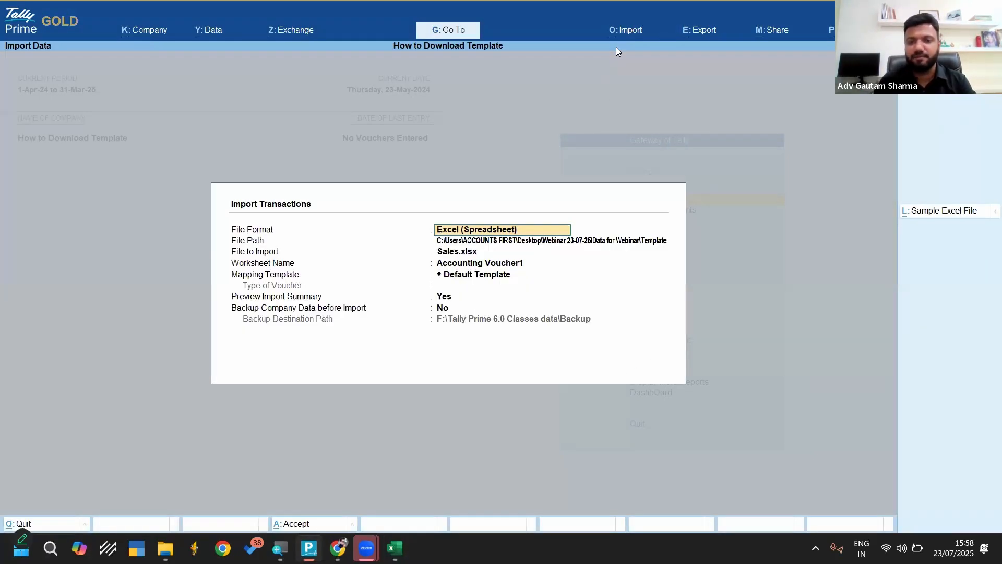
Choose PQ Amazon B2C Master Template.xlsx as the Excel file to import and Sales as its worksheet
{"action": "key", "text": "Return"}
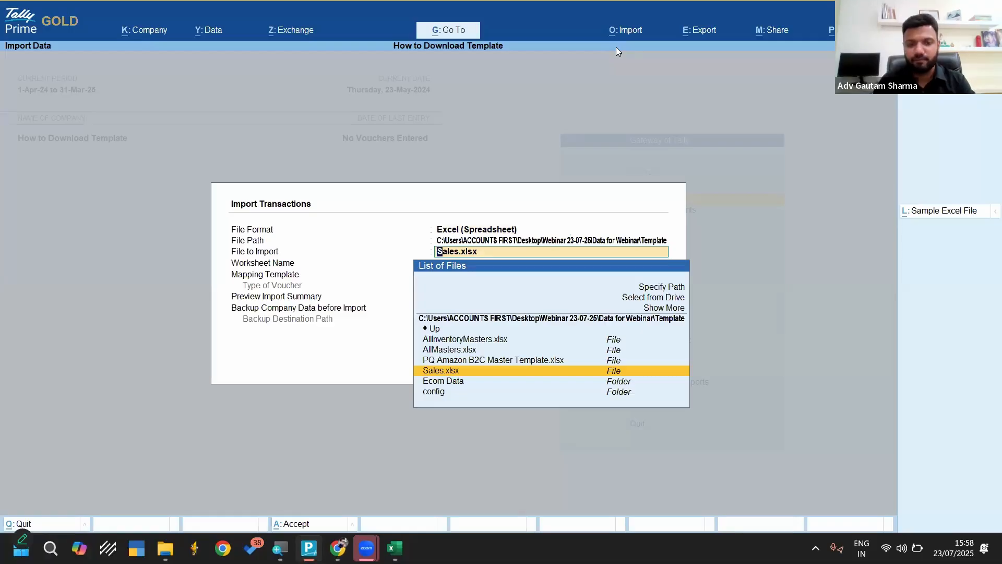
{"action": "key", "text": "Return"}
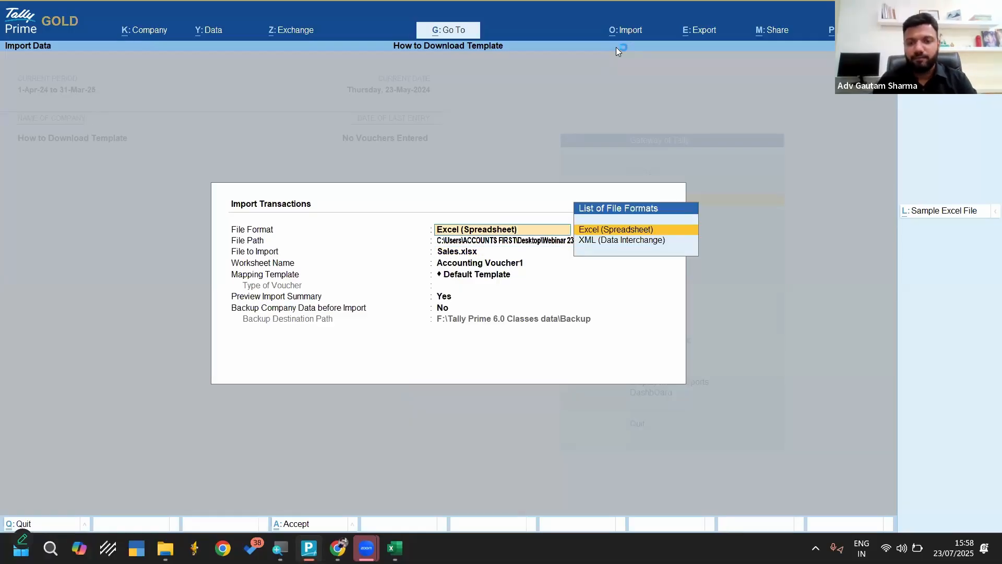
{"action": "key", "text": "Return"}
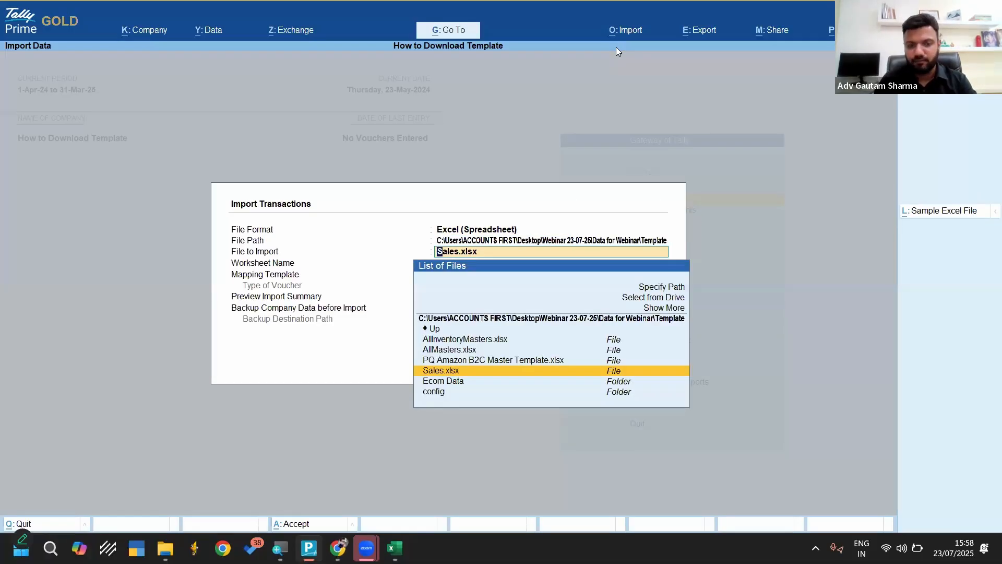
{"action": "key", "text": "Up"}
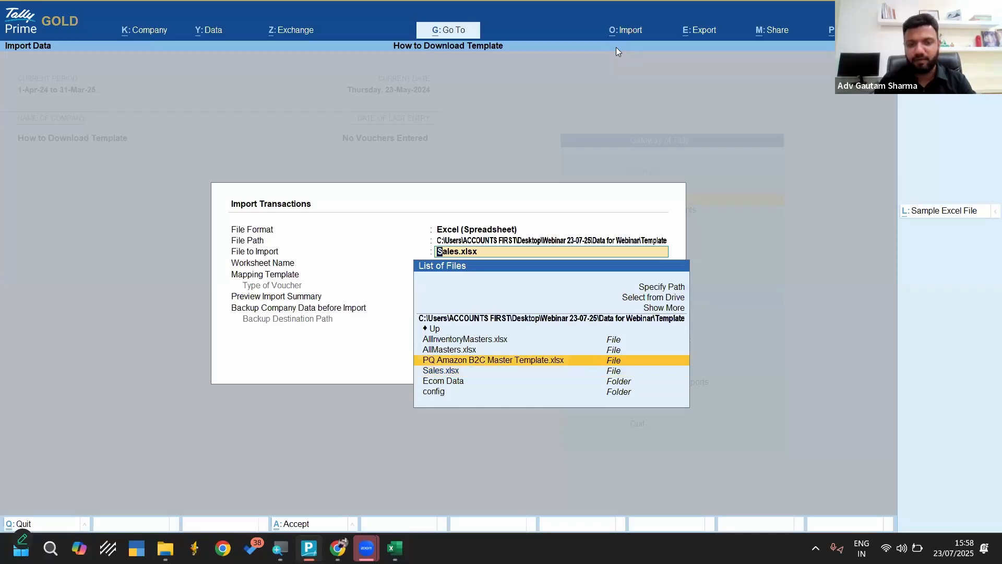
{"action": "key", "text": "Return"}
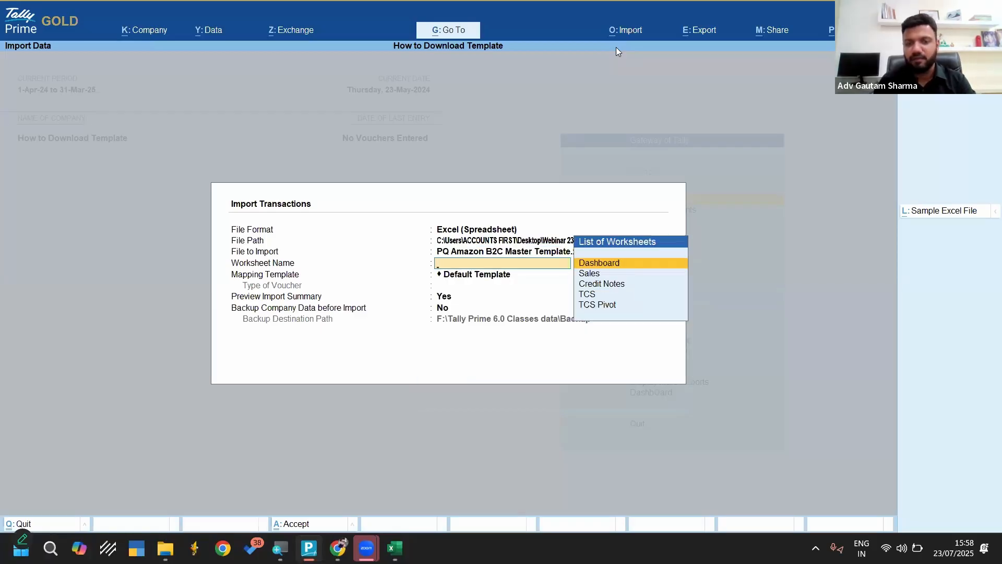
{"action": "key", "text": "Down"}
{"action": "key", "text": "Return"}
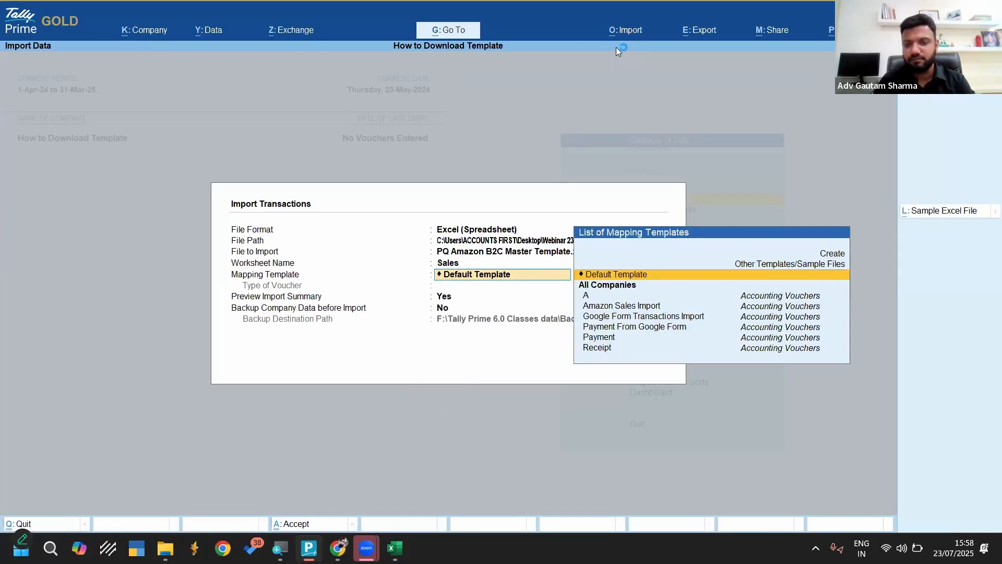
Look through the saved mapping templates available for the transactions import
{"action": "key", "text": "Down"}
{"action": "key", "text": "Down"}
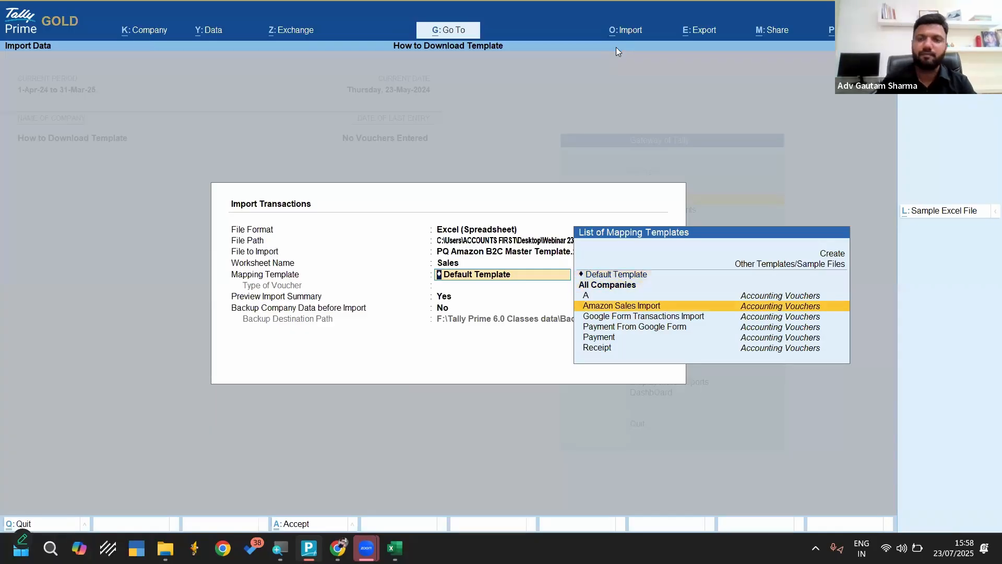
{"action": "key", "text": "Down"}
{"action": "key", "text": "Down"}
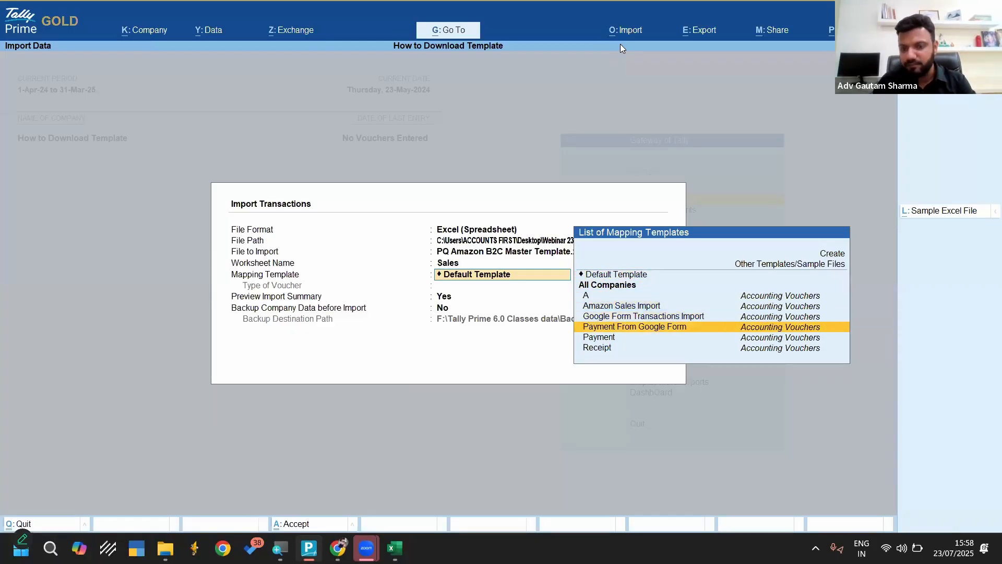
{"action": "key", "text": "Up"}
{"action": "key", "text": "Up"}
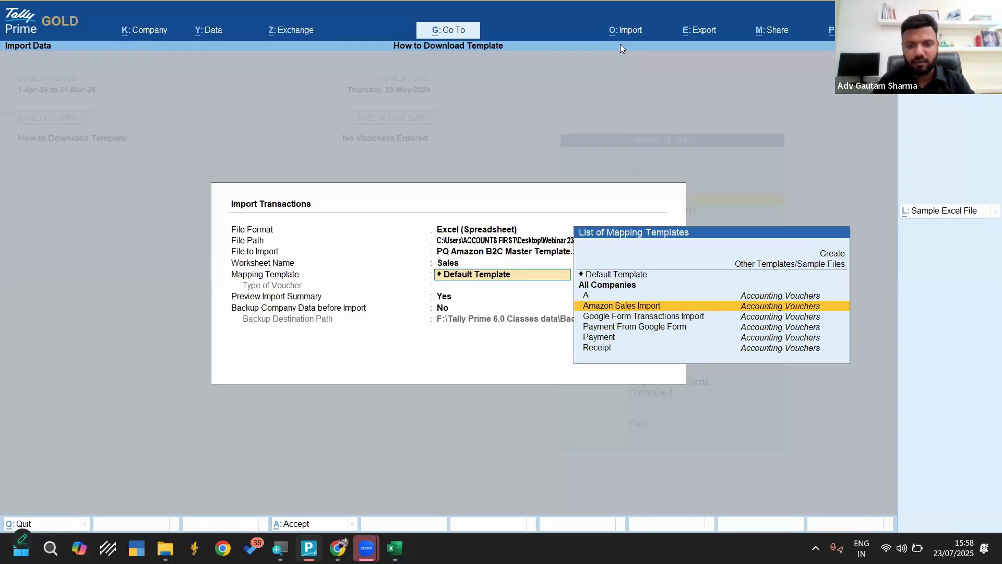
{"action": "key", "text": "BackSpace"}
{"action": "key", "text": "Return"}
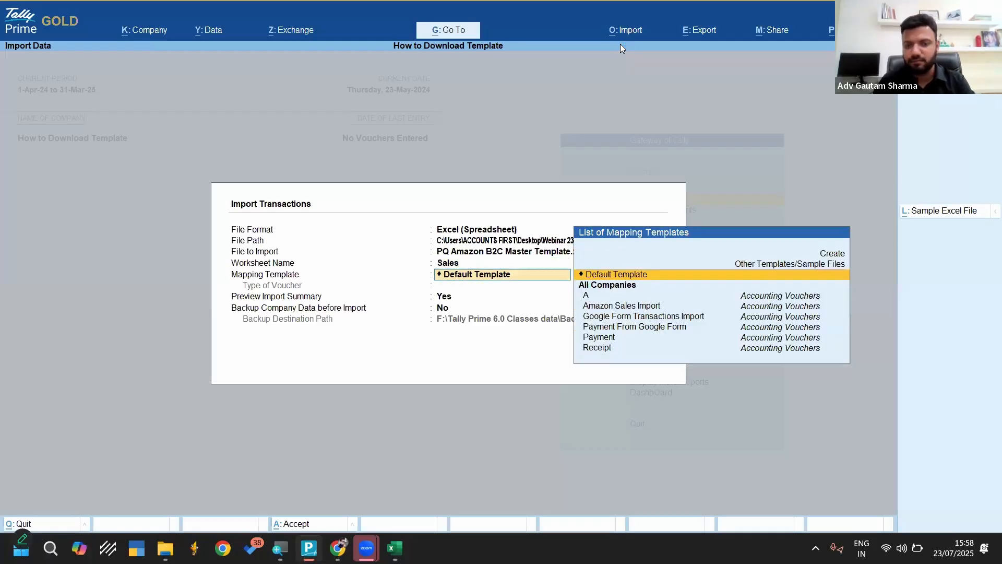
{"action": "key", "text": "Down"}
{"action": "key", "text": "Down"}
{"action": "key", "text": "Up"}
{"action": "key", "text": "Up"}
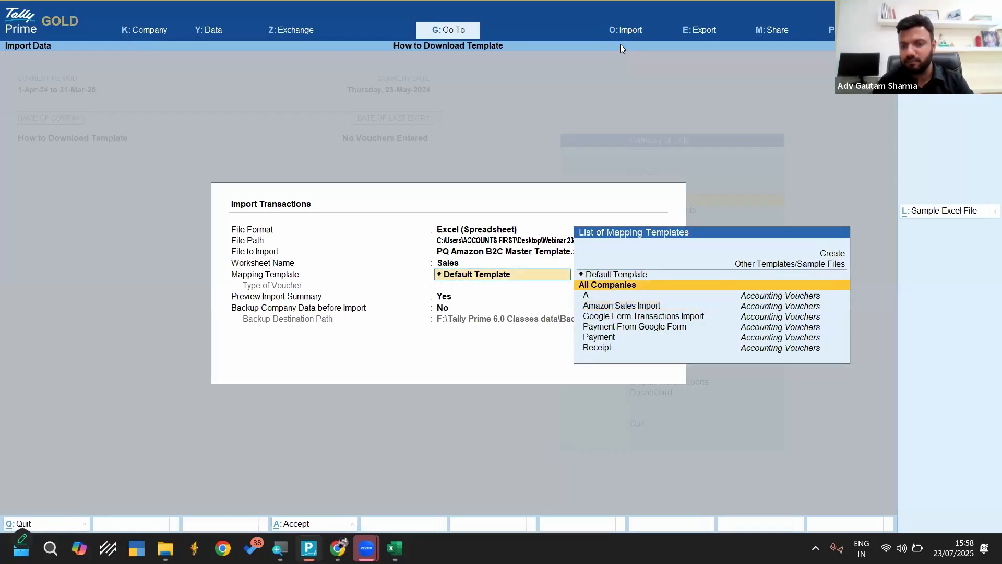
Choose Amazon Sales Import as the mapping template for the transactions import and open that template for alteration
{"action": "key", "text": "Down"}
{"action": "key", "text": "Down"}
{"action": "key", "text": "Down"}
{"action": "key", "text": "Down"}
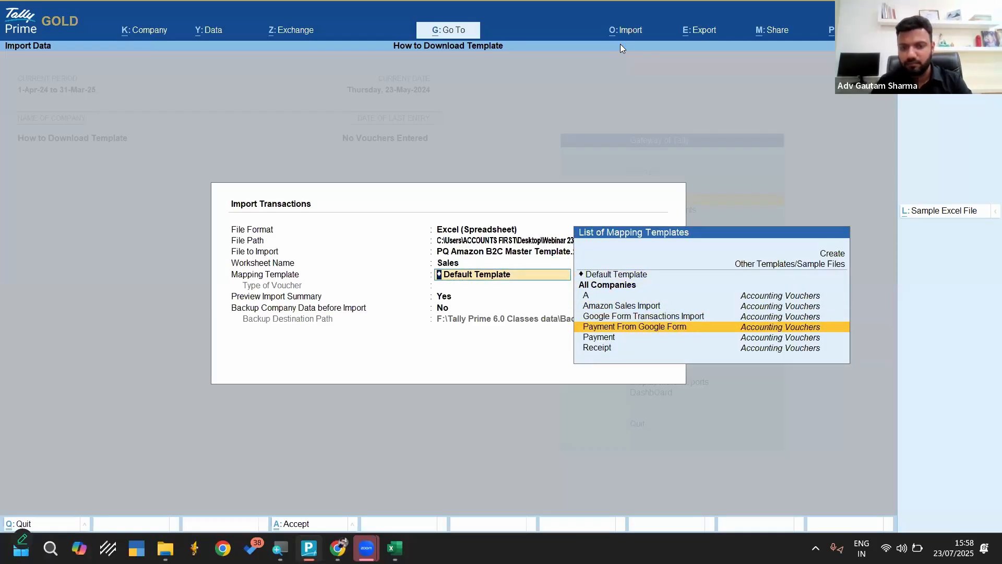
{"action": "key", "text": "Up"}
{"action": "key", "text": "Up"}
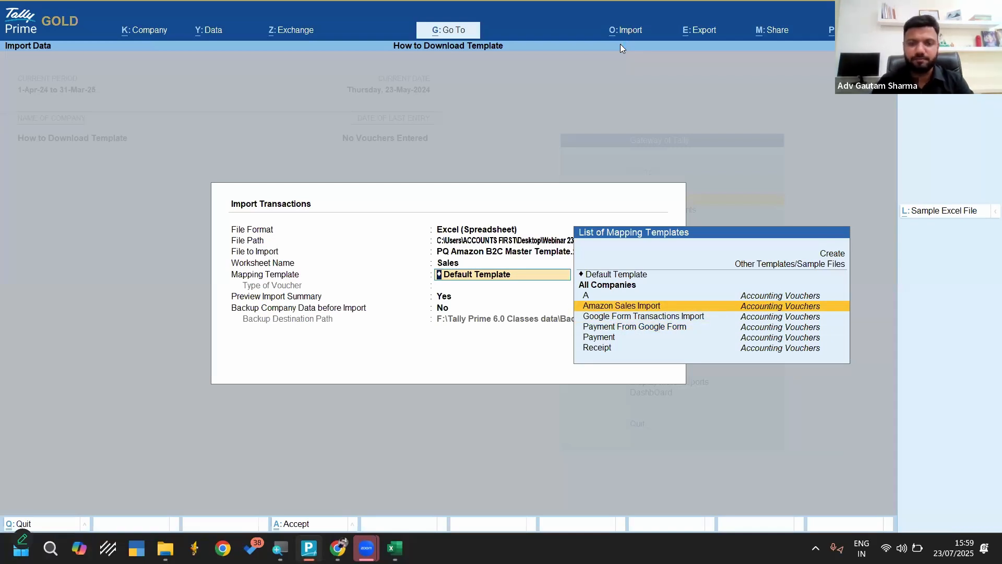
{"action": "key", "text": "ctrl"}
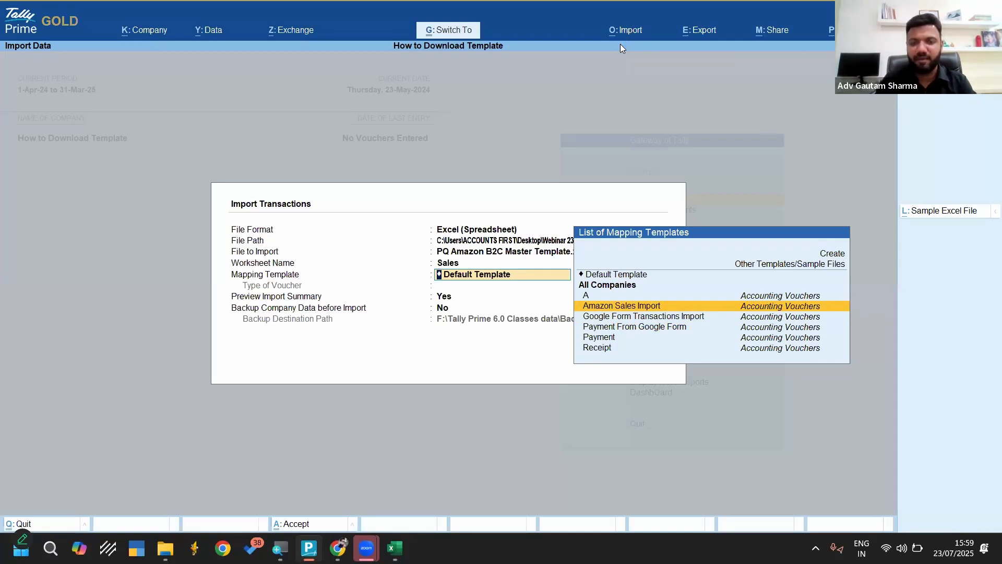
{"action": "key", "text": "Return"}
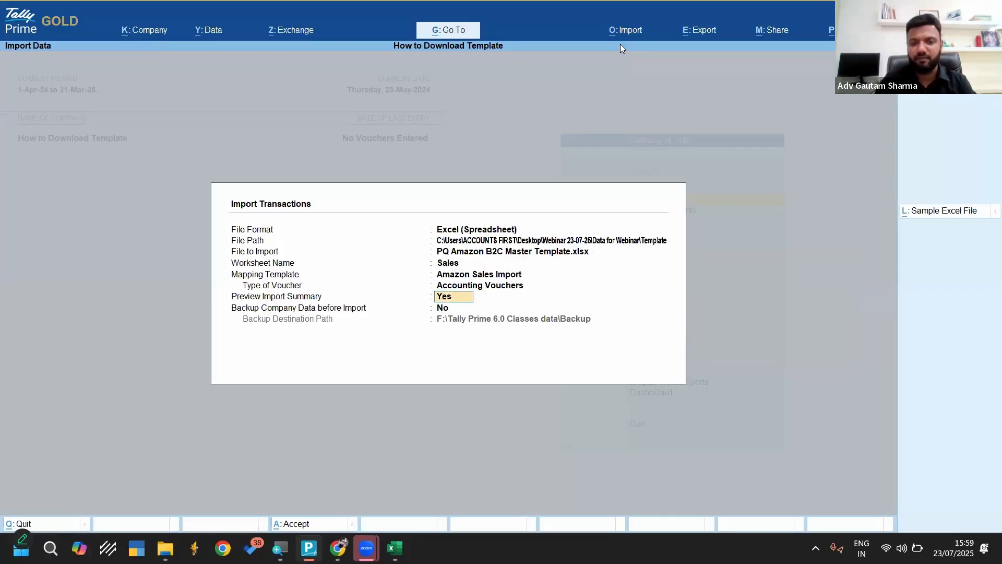
{"action": "key", "text": "Up"}
{"action": "key", "text": "ctrl+Return"}
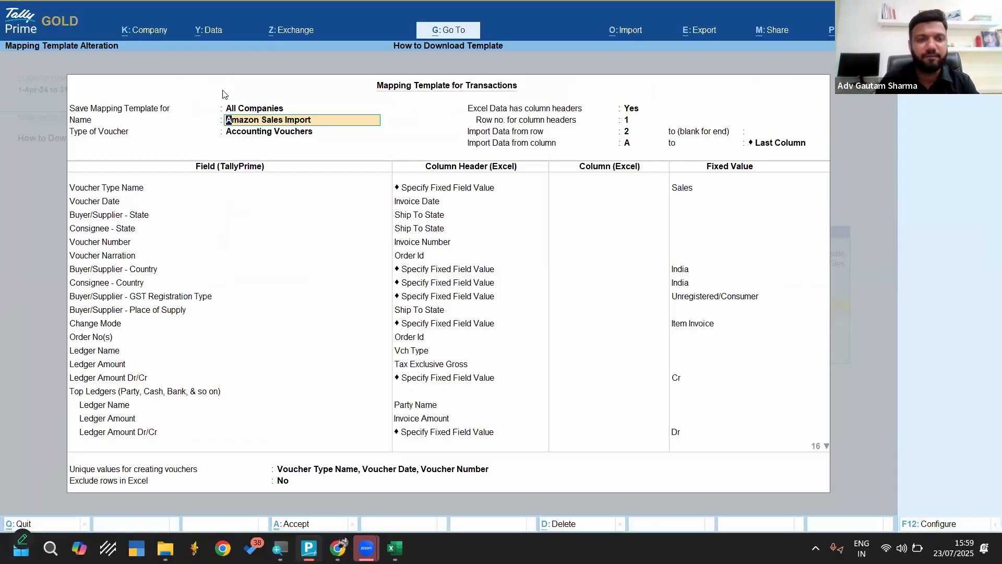
Go through the template's header, keeping All Companies and the name Amazon Sales Import, and choose Accounting Vouchers as the voucher type
{"action": "left_click", "coordinate": [247, 110]}
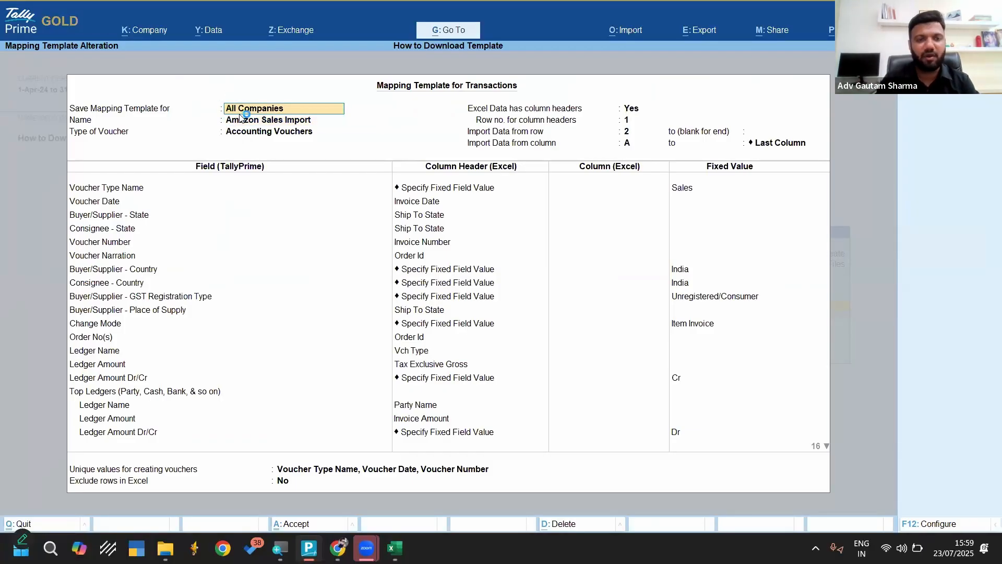
{"action": "key", "text": "Return"}
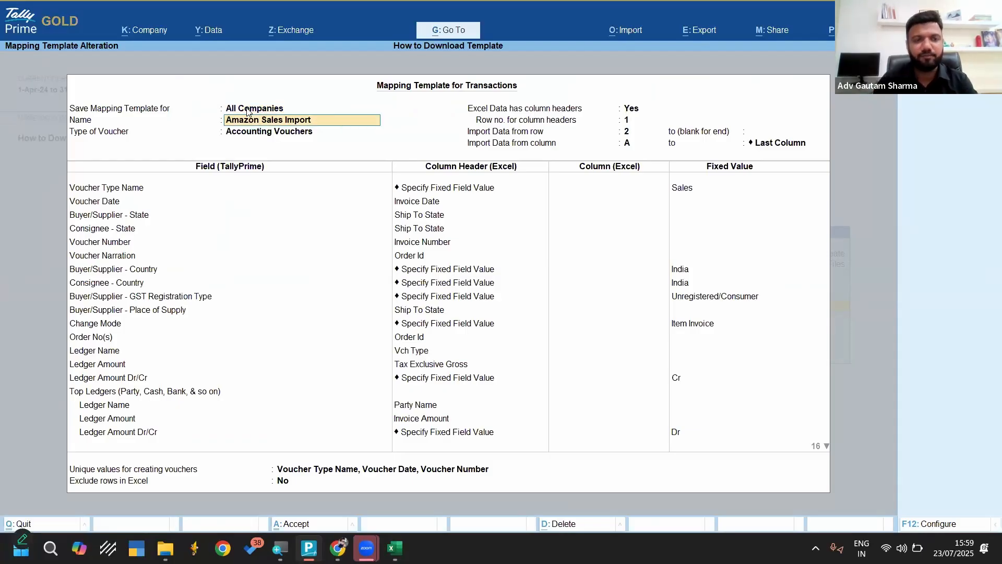
{"action": "key", "text": "Return"}
{"action": "key", "text": "BackSpace"}
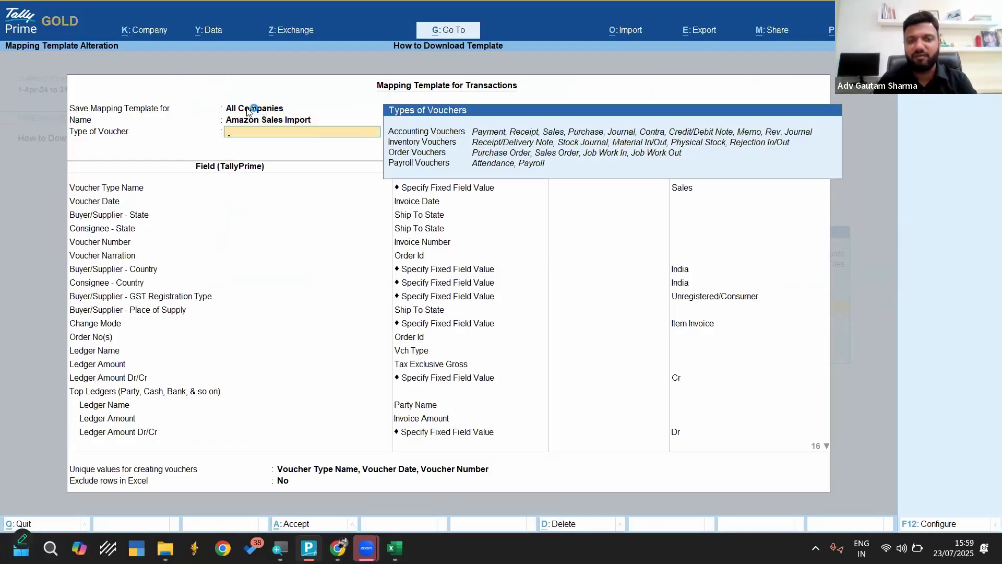
{"action": "key", "text": "Down"}
{"action": "key", "text": "Return"}
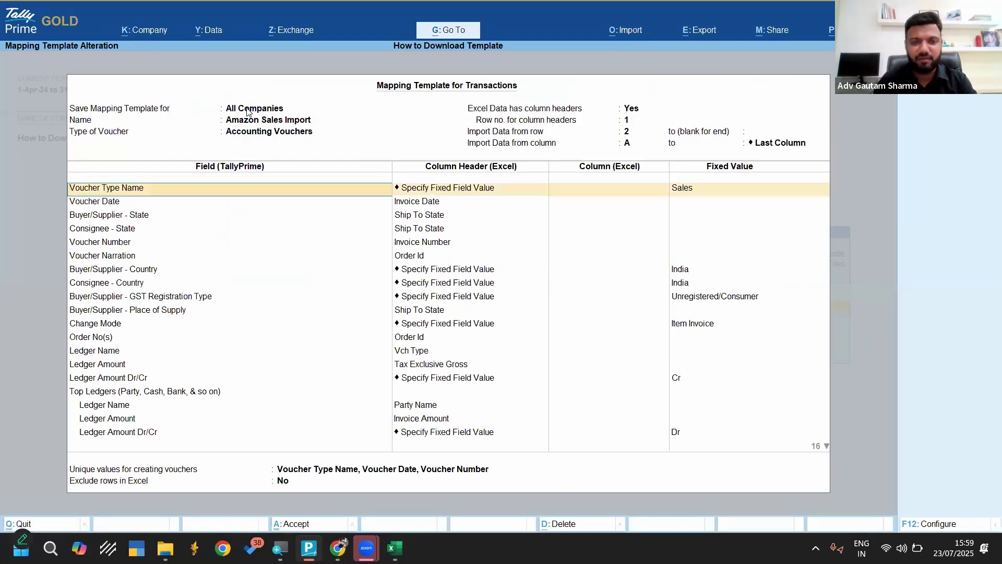
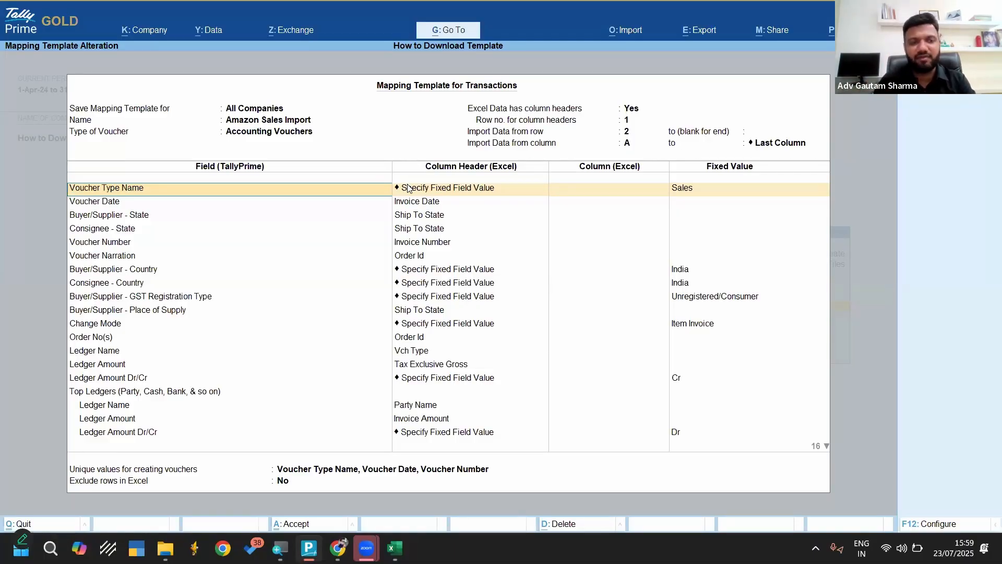
Map Voucher Type Name to Specify Fixed Field Value in the mapping template, with Sales as its fixed value
{"action": "key", "text": "Return"}
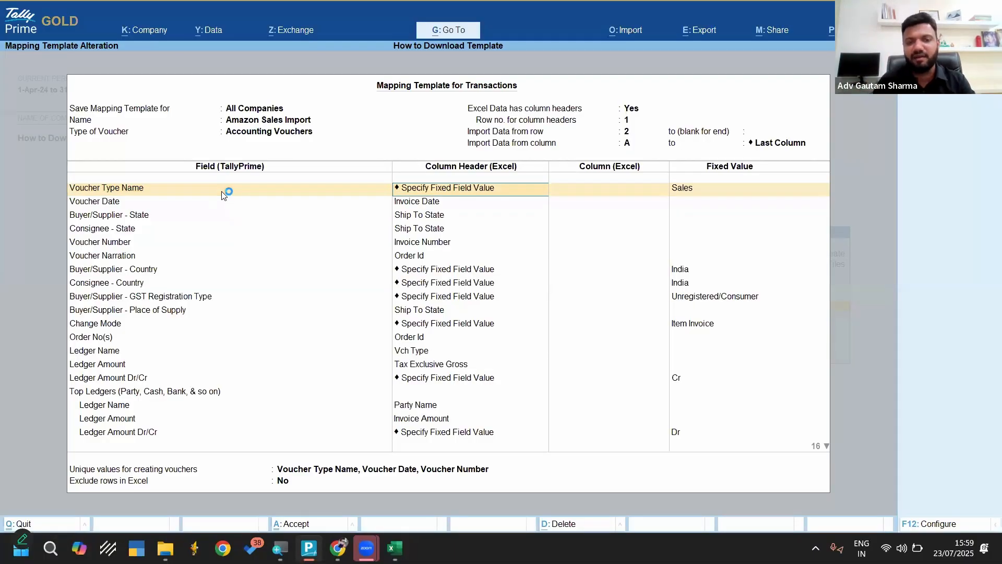
{"action": "key", "text": "BackSpace"}
{"action": "key", "text": "Down"}
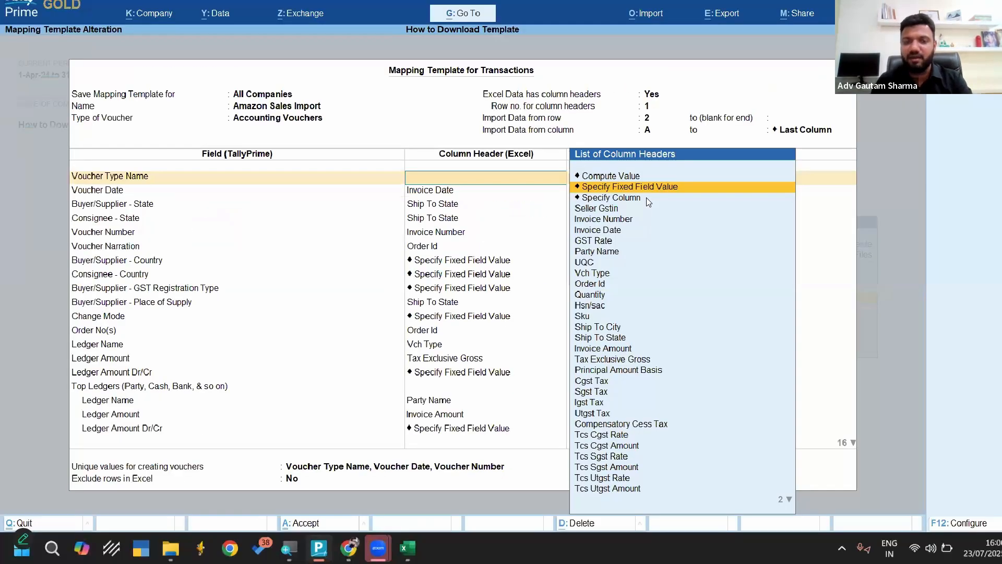
{"action": "key", "text": "Return"}
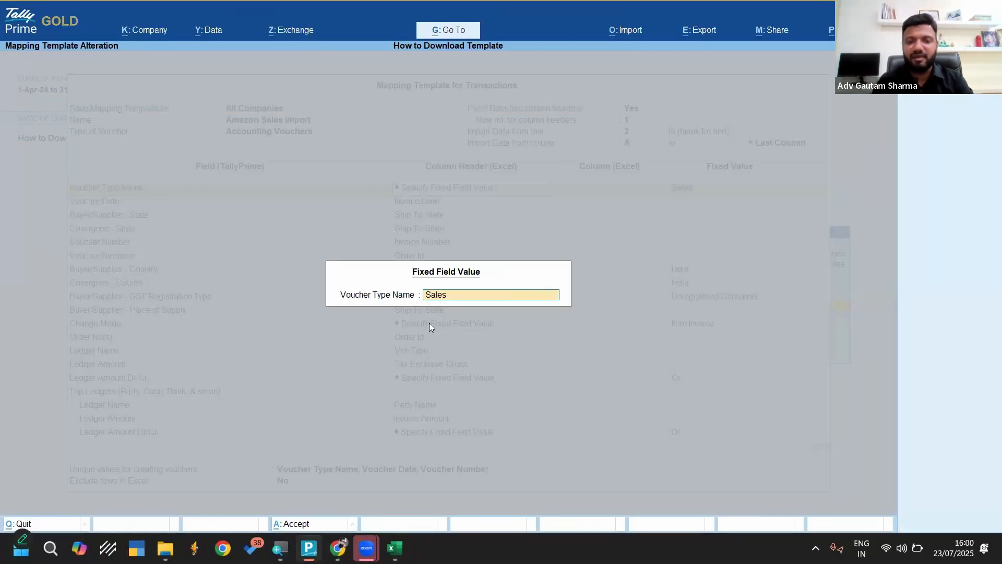
{"action": "key", "text": "super"}
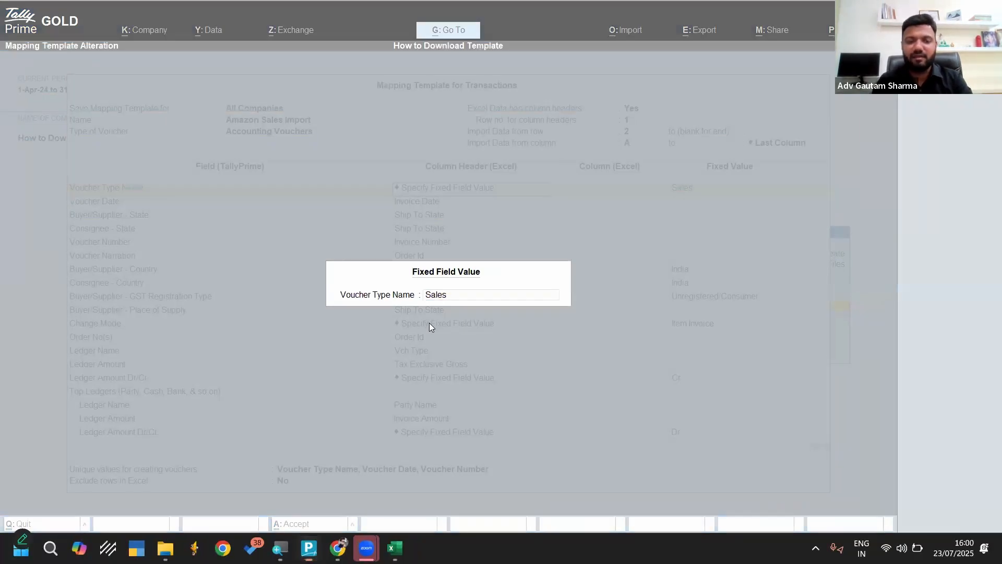
{"action": "left_click", "coordinate": [472, 298]}
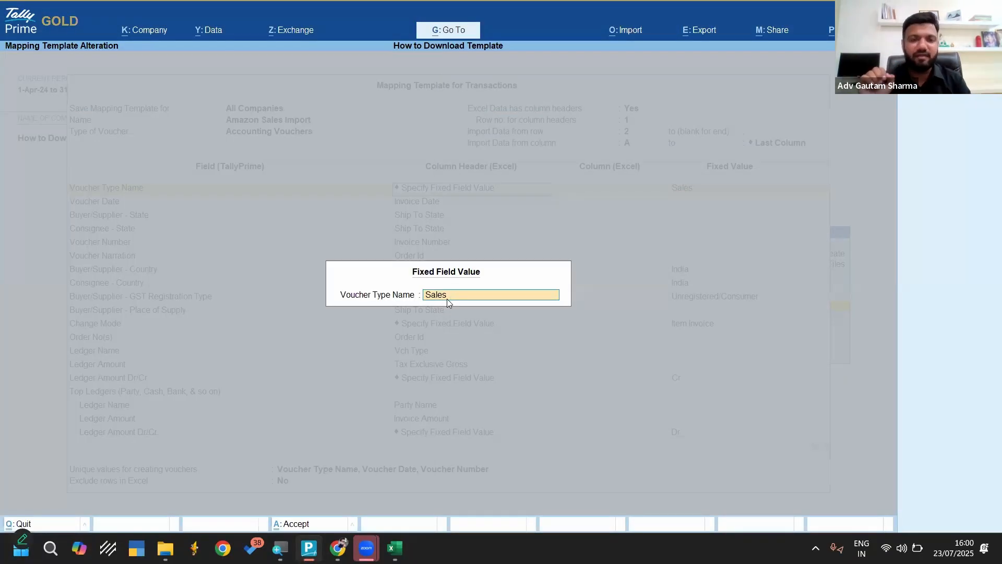
{"action": "key", "text": "Return"}
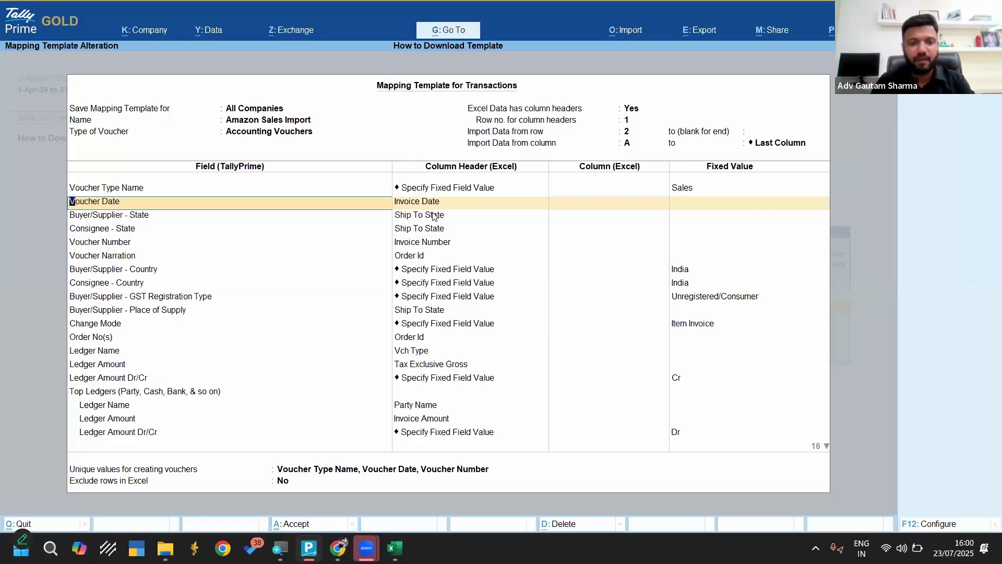
Map the Voucher Date field to the Invoice Date column header
{"action": "key", "text": "Return"}
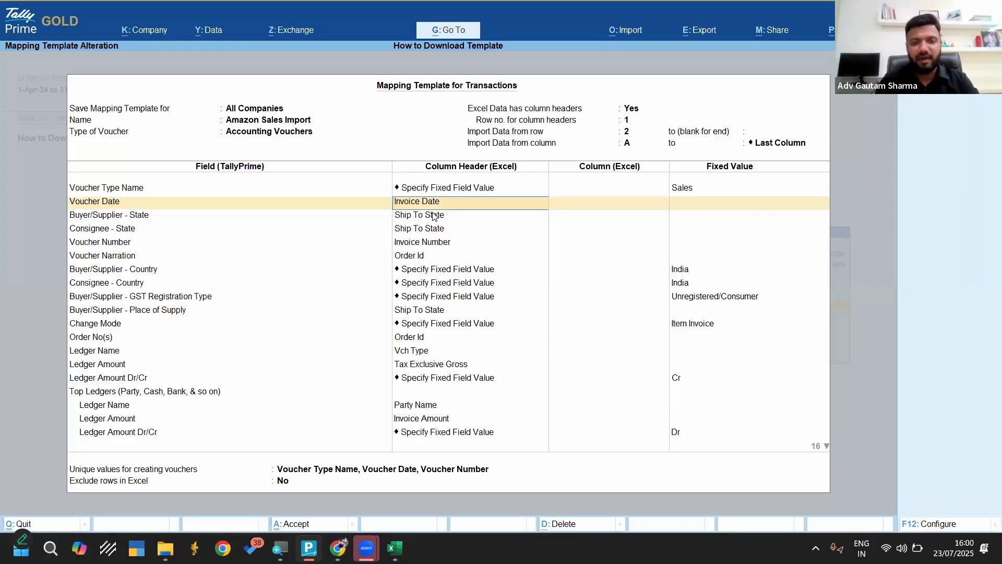
{"action": "type", "text": "in"}
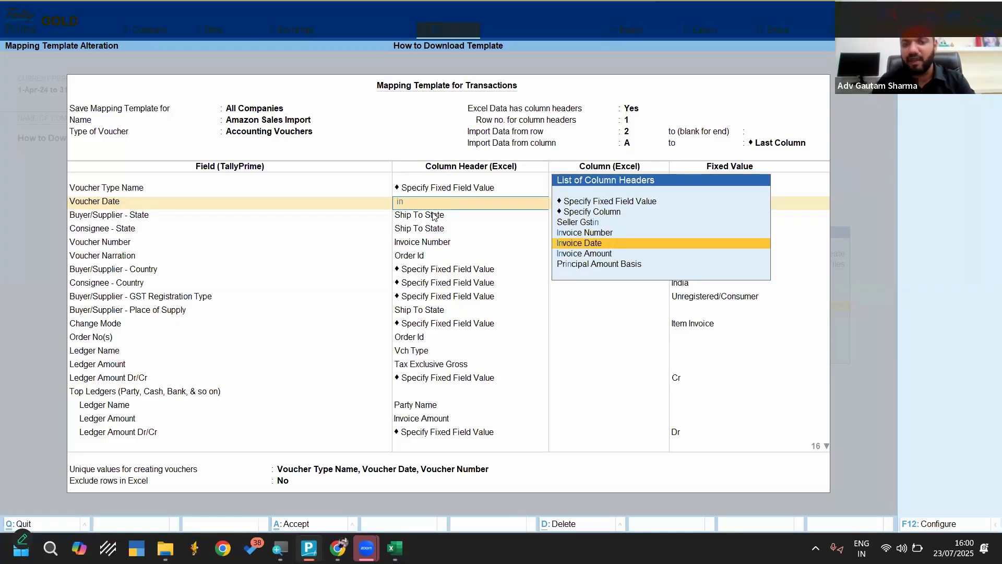
{"action": "key", "text": "Return"}
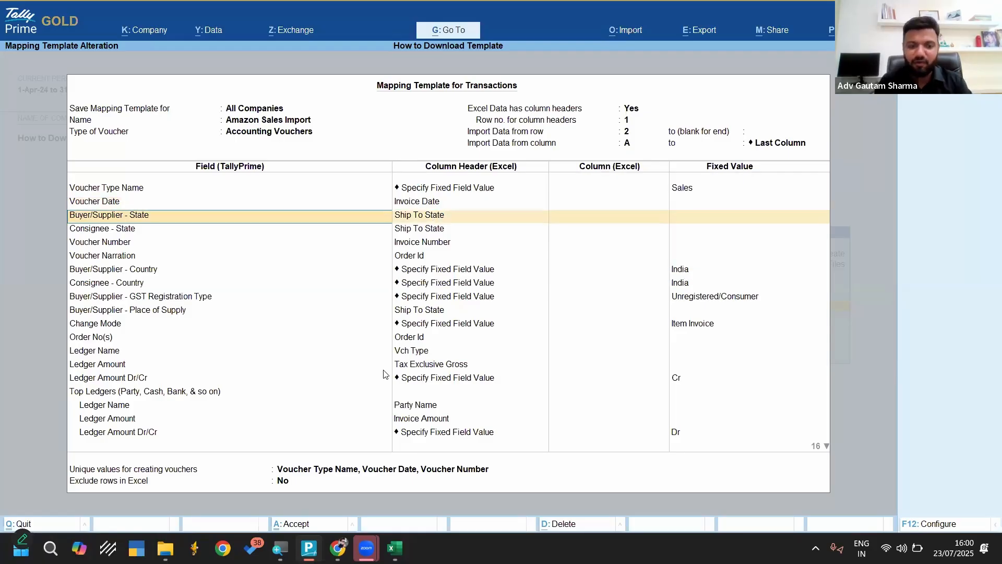
Switch to the Excel workbook and check the Invoice Date header and the column header row on the Sales sheet
{"action": "left_click", "coordinate": [395, 548]}
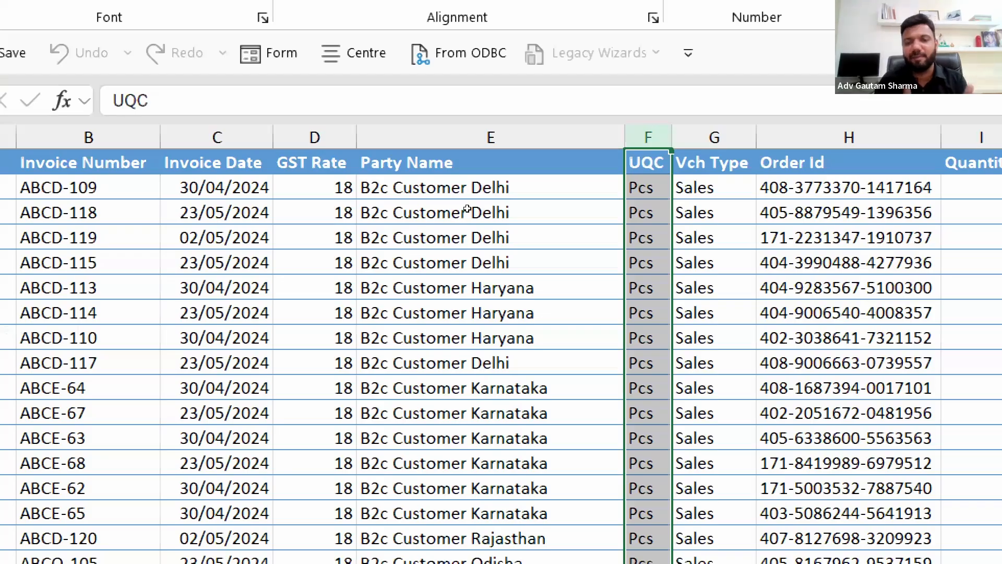
{"action": "left_click", "coordinate": [202, 183]}
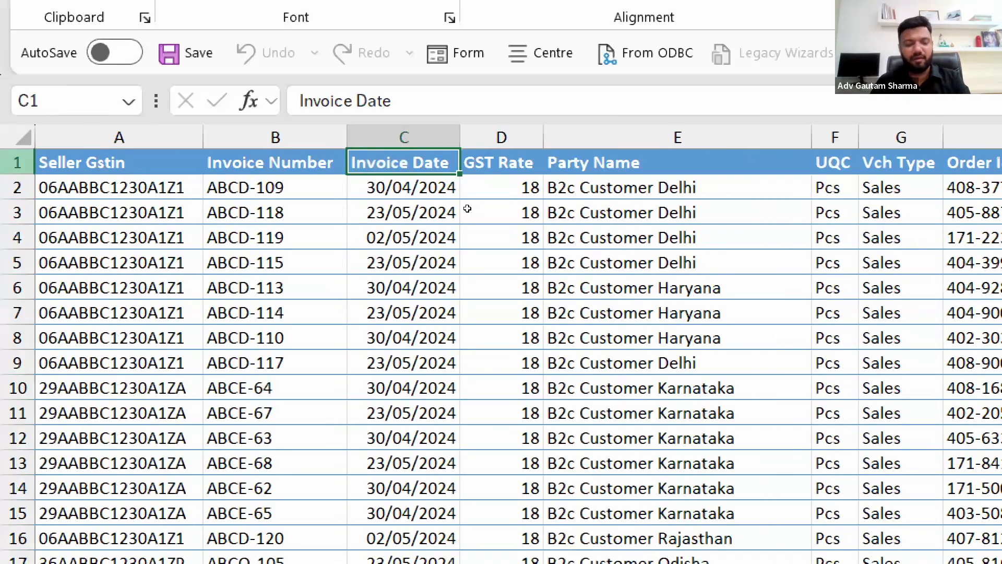
{"action": "left_click", "coordinate": [22, 162]}
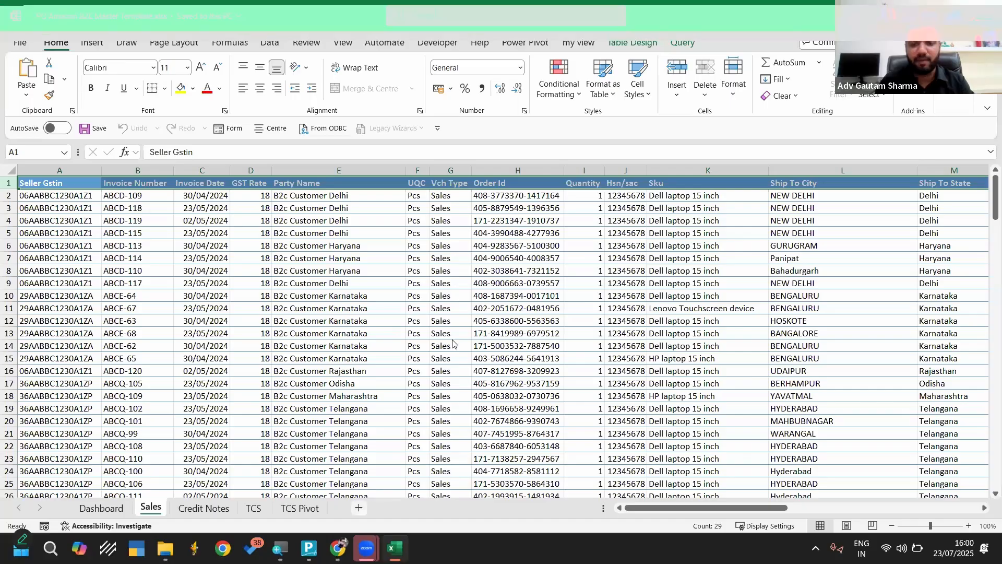
Return to TallyPrime and keep the fixed values India for Consignee - Country and Item Invoice for Change Mode
{"action": "key", "text": "alt+Tab"}
{"action": "key", "text": "Down"}
{"action": "key", "text": "Down"}
{"action": "key", "text": "Down"}
{"action": "key", "text": "Down"}
{"action": "key", "text": "Down"}
{"action": "key", "text": "Return"}
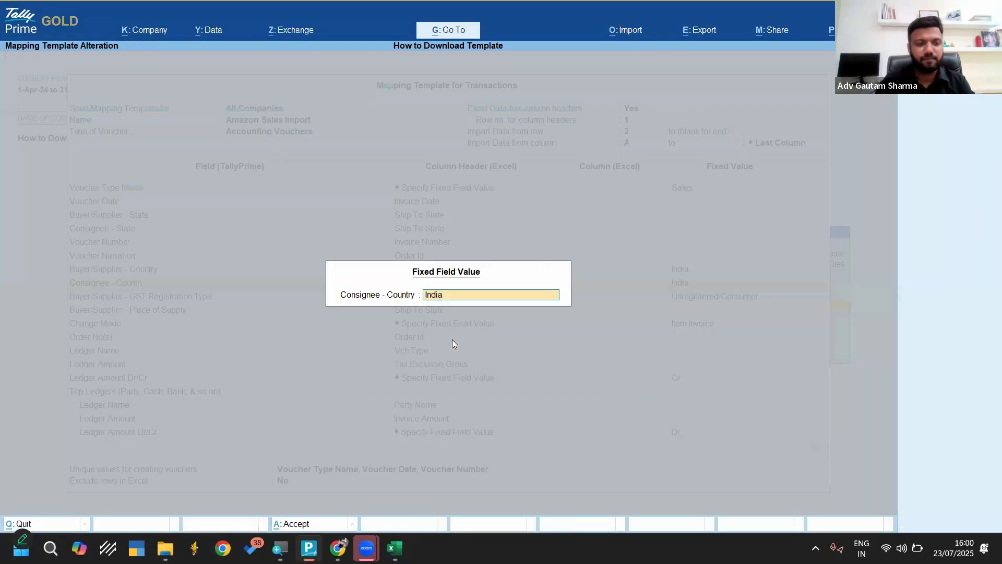
{"action": "key", "text": "Return"}
{"action": "key", "text": "Down"}
{"action": "key", "text": "Down"}
{"action": "key", "text": "Return"}
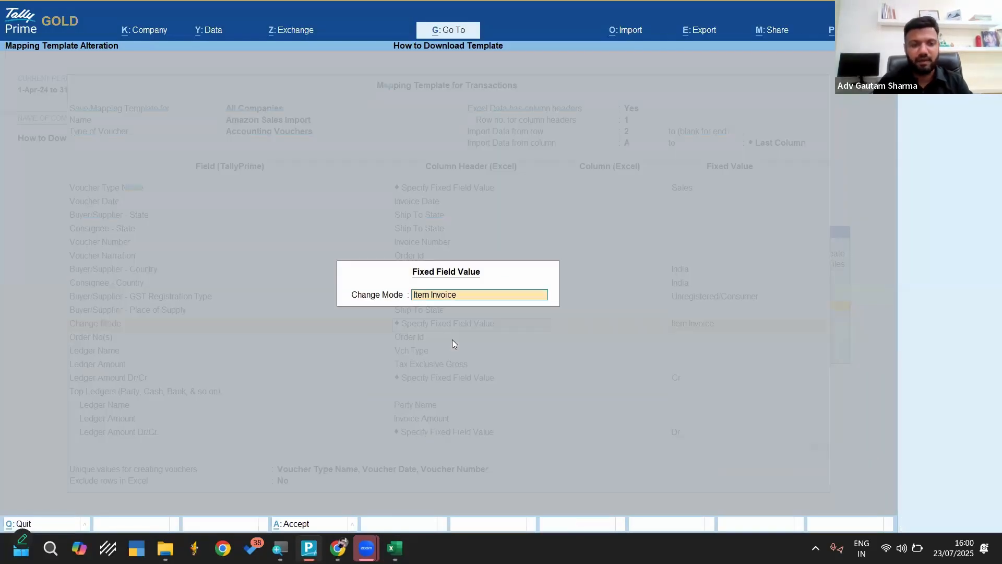
{"action": "key", "text": "Return"}
Keep the mappings for the order number, the sales ledger and the top party ledger
{"action": "key", "text": "Down"}
{"action": "key", "text": "Down"}
{"action": "key", "text": "Down"}
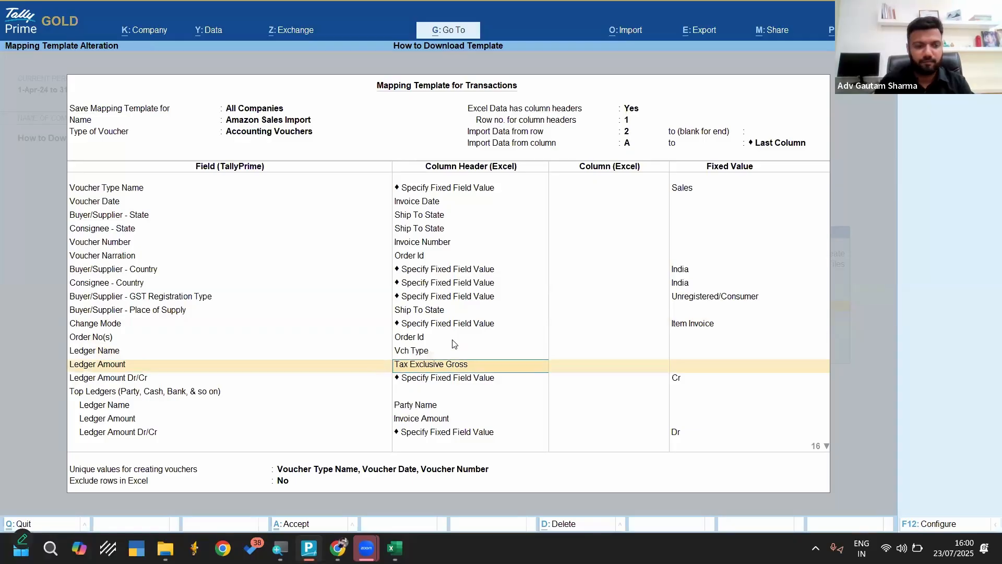
{"action": "key", "text": "Down"}
{"action": "key", "text": "Down"}
{"action": "key", "text": "Down"}
{"action": "key", "text": "Down"}
{"action": "key", "text": "Down"}
{"action": "key", "text": "Return"}
{"action": "key", "text": "Return"}
{"action": "key", "text": "Return"}
{"action": "key", "text": "Return"}
{"action": "key", "text": "Return"}
{"action": "key", "text": "Return"}
{"action": "key", "text": "Return"}
{"action": "key", "text": "Return"}
{"action": "key", "text": "Return"}
{"action": "key", "text": "Return"}
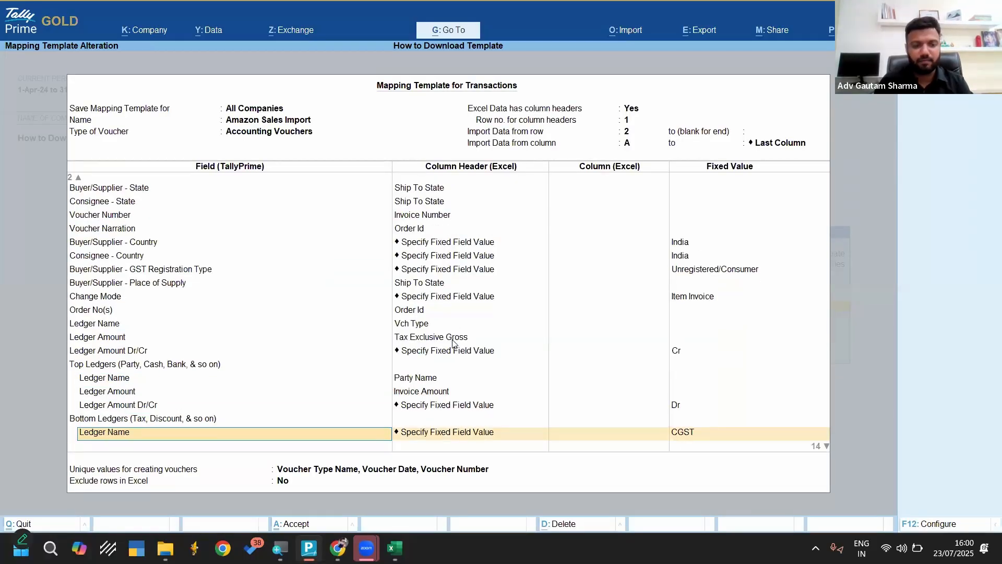
Keep the mappings for the CGST, SGST and IGST bottom ledgers and for the item name, rate, quantity and amount
{"action": "key", "text": "Return"}
{"action": "key", "text": "Return"}
{"action": "key", "text": "Return"}
{"action": "key", "text": "Return"}
{"action": "key", "text": "Return"}
{"action": "key", "text": "Return"}
{"action": "key", "text": "Return"}
{"action": "key", "text": "Return"}
{"action": "key", "text": "Return"}
{"action": "key", "text": "Return"}
{"action": "key", "text": "Return"}
{"action": "key", "text": "Return"}
{"action": "key", "text": "Return"}
{"action": "key", "text": "Return"}
{"action": "key", "text": "Return"}
{"action": "key", "text": "Return"}
{"action": "key", "text": "Return"}
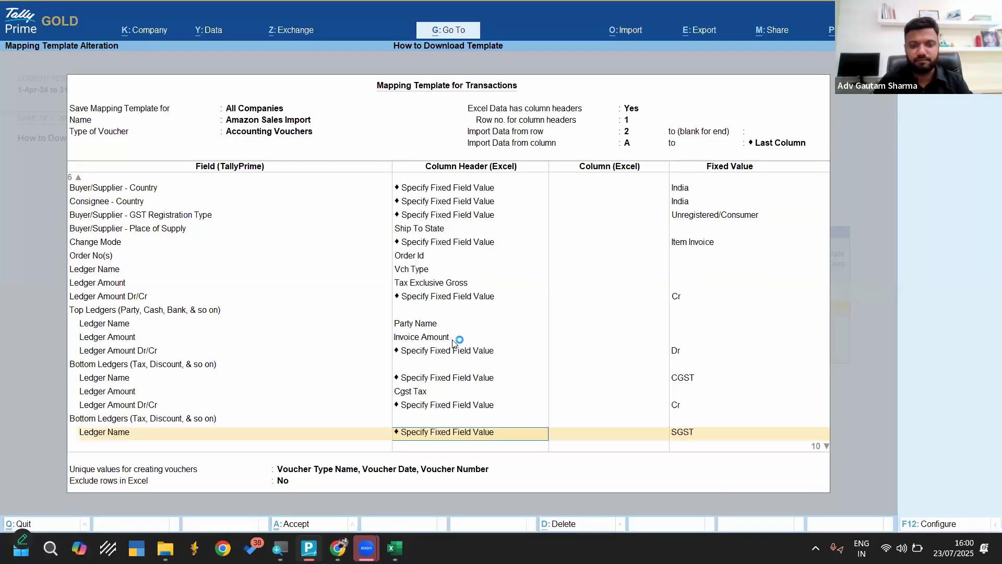
{"action": "key", "text": "Return"}
{"action": "key", "text": "Return"}
{"action": "key", "text": "Return"}
{"action": "key", "text": "Return"}
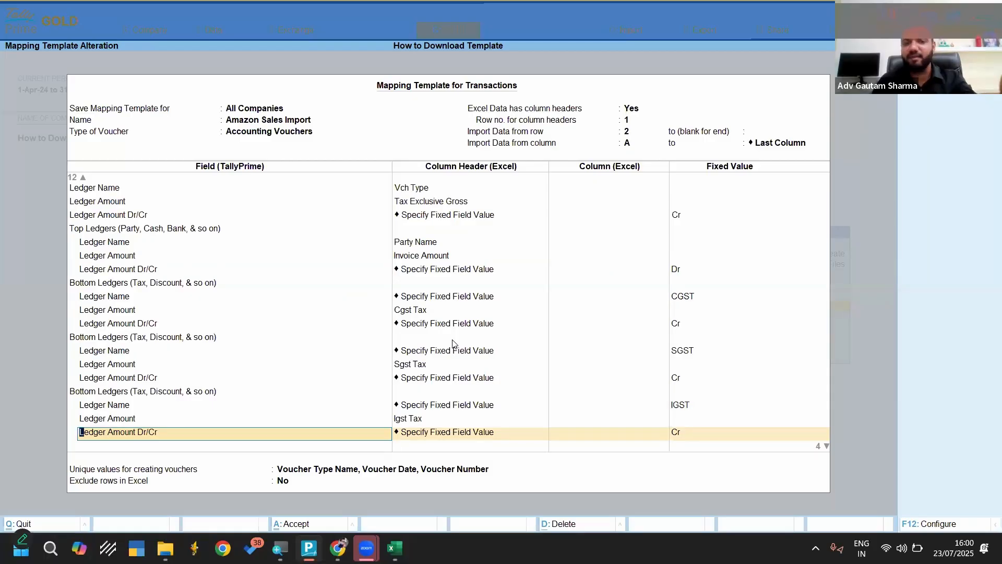
{"action": "key", "text": "Return"}
{"action": "key", "text": "Return"}
{"action": "key", "text": "Return"}
{"action": "key", "text": "Return"}
{"action": "key", "text": "Return"}
{"action": "key", "text": "Return"}
{"action": "key", "text": "Return"}
{"action": "key", "text": "Return"}
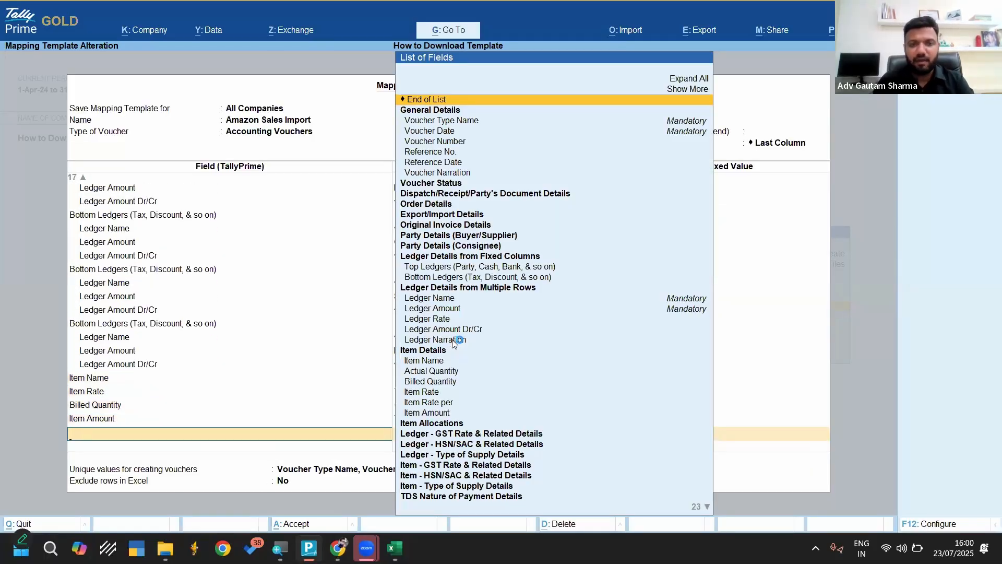
End the field list, keep Voucher Type Name, Voucher Date, Voucher Number as unique values, and save the mapping template
{"action": "key", "text": "Return"}
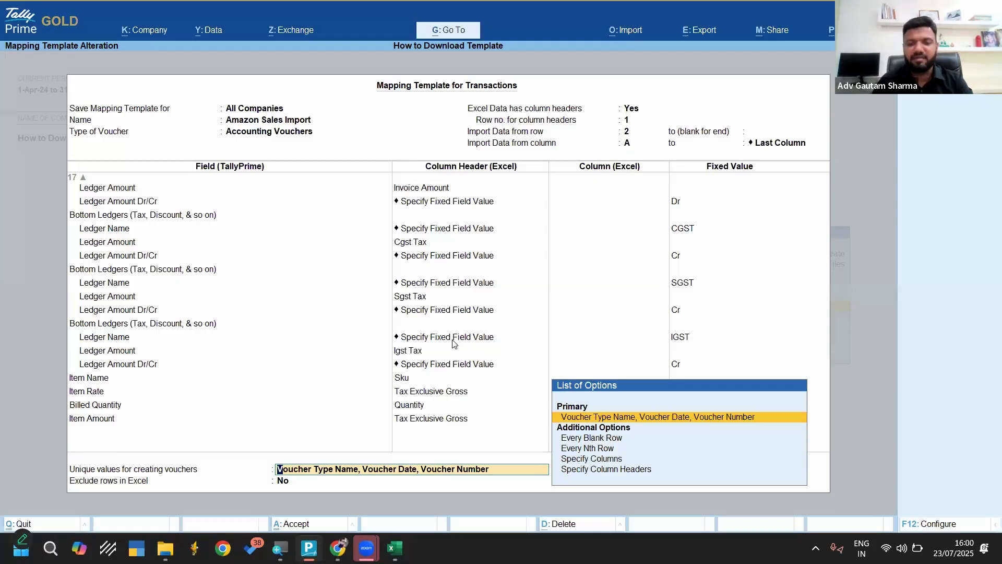
{"action": "key", "text": "Return"}
Import the Sales worksheet with the Amazon Sales Import template, previewing the import summary and making no company data backup
{"action": "key", "text": "Return"}
{"action": "key", "text": "Return"}
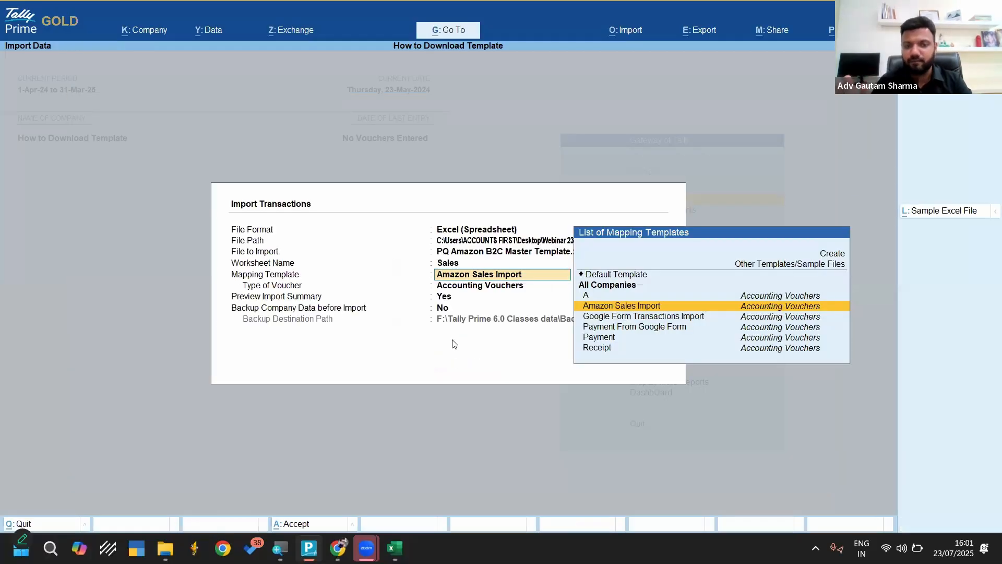
{"action": "key", "text": "Return"}
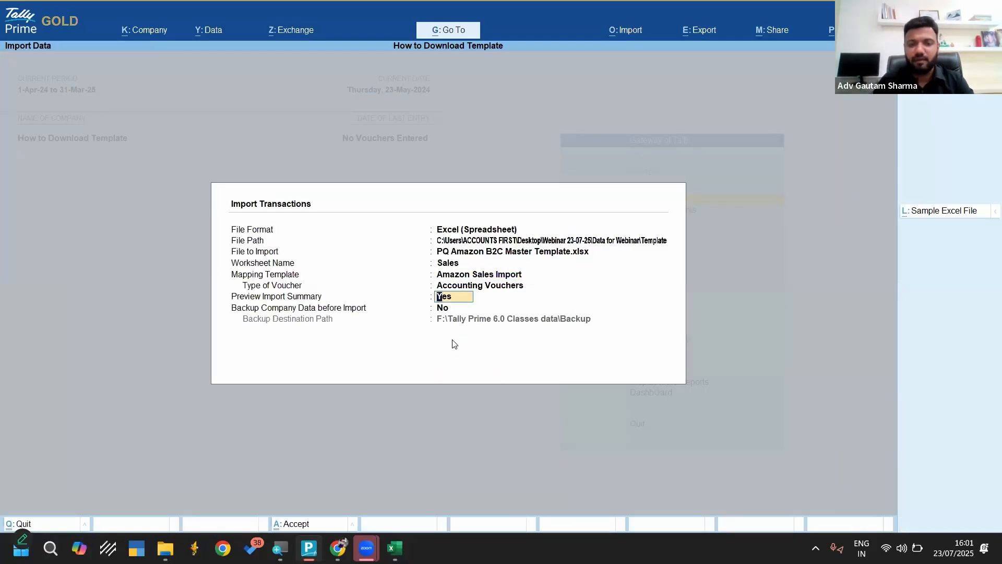
{"action": "key", "text": "Return"}
{"action": "key", "text": "Return"}
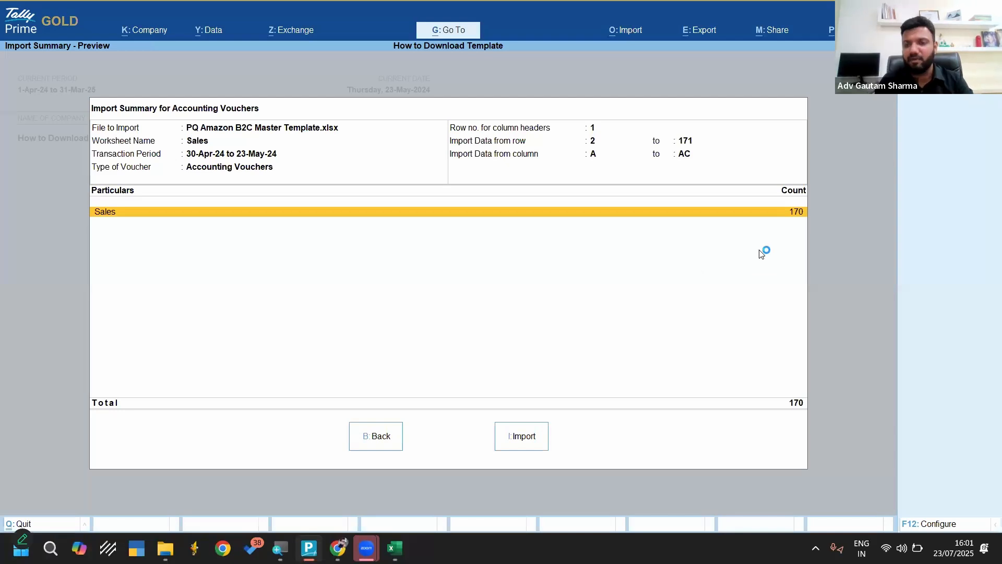
{"action": "left_click", "coordinate": [517, 441]}
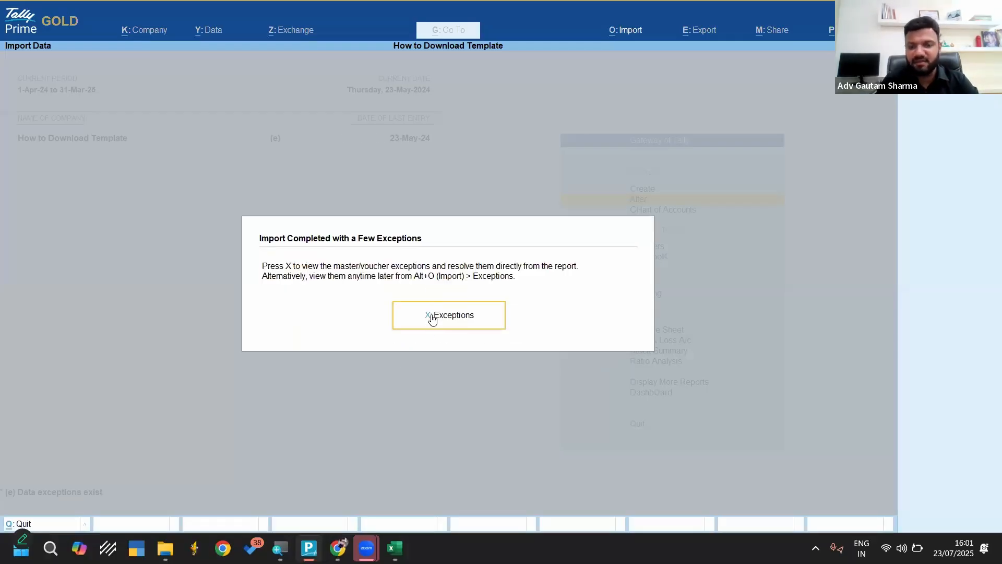
Open the import exceptions and bring up the B2c Customer Delhi sales voucher under the credit and debit mismatch, at its party account name
{"action": "left_click", "coordinate": [433, 319]}
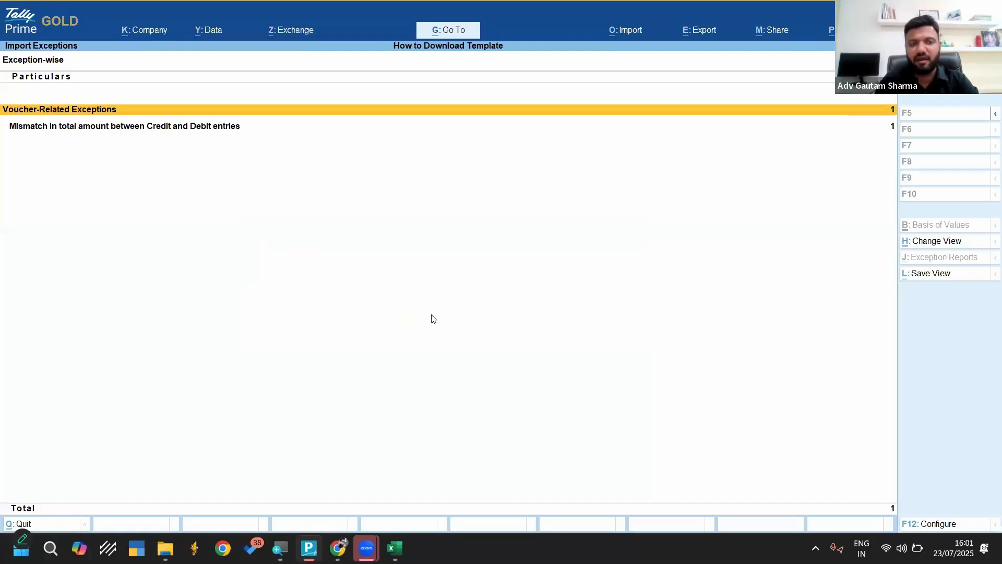
{"action": "key", "text": "Down"}
{"action": "key", "text": "Return"}
{"action": "key", "text": "Return"}
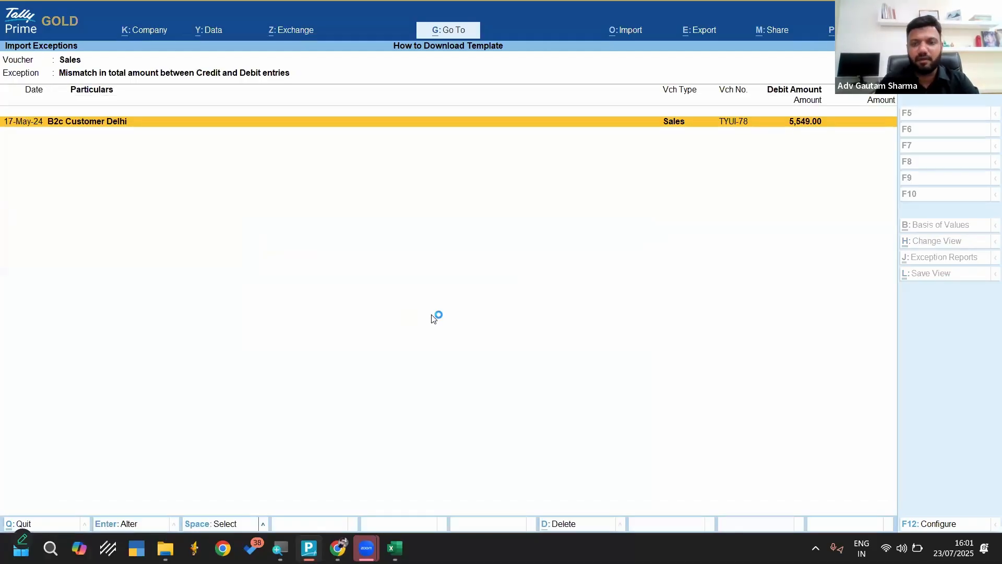
{"action": "key", "text": "Return"}
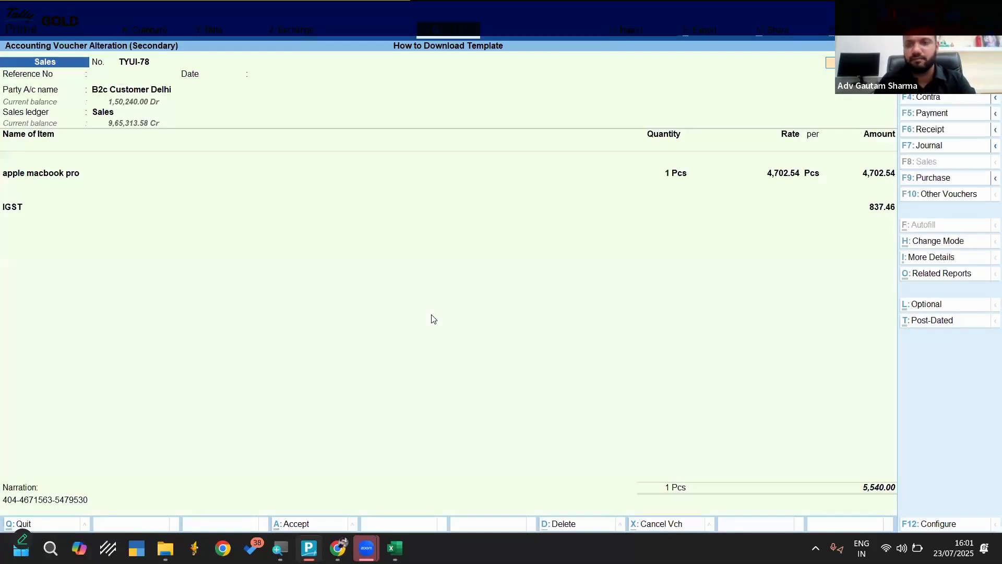
{"action": "key", "text": "Return"}
{"action": "key", "text": "Return"}
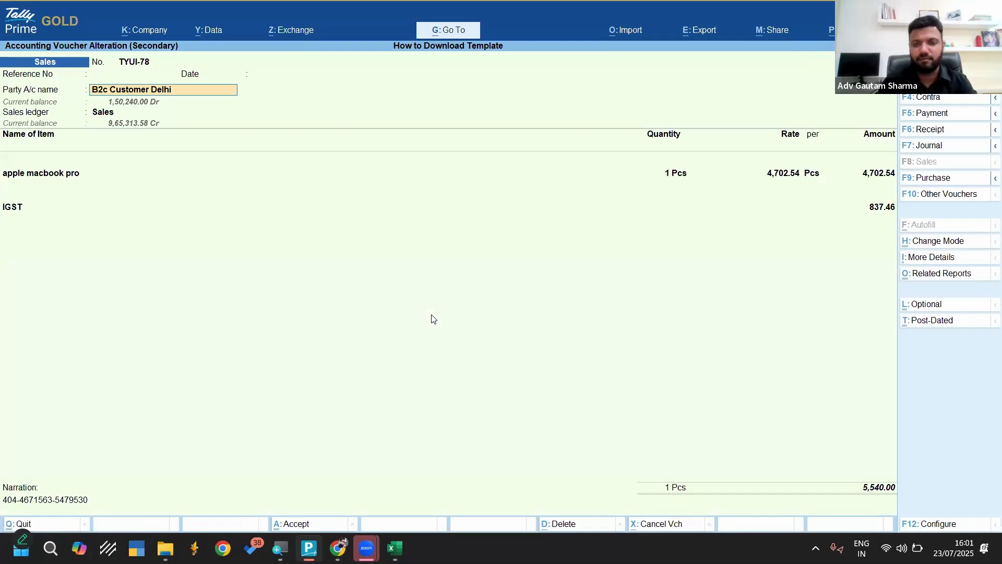
{"action": "key", "text": "ctrl+Return"}
{"action": "key", "text": "Escape"}
{"action": "key", "text": "Escape"}
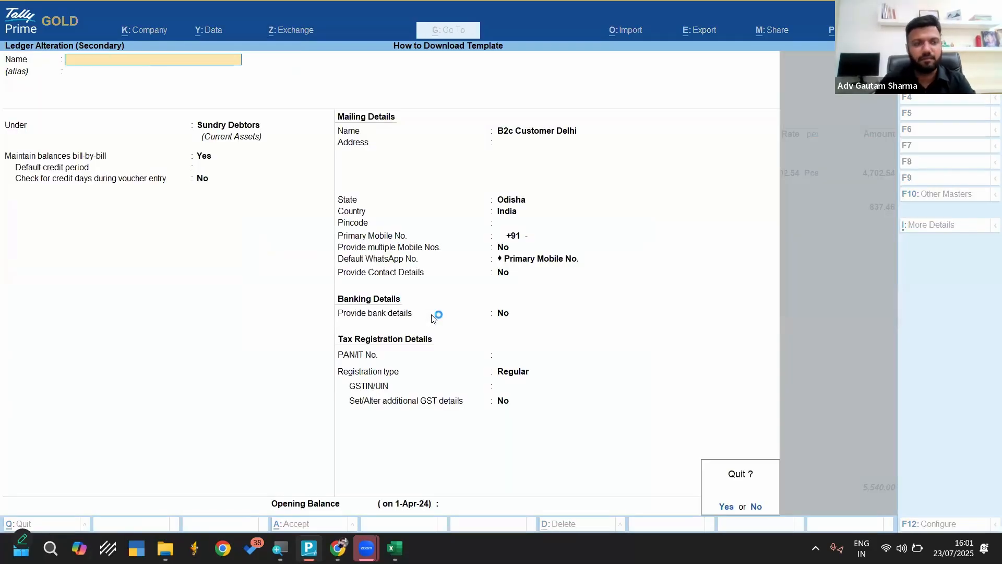
{"action": "key", "text": "y"}
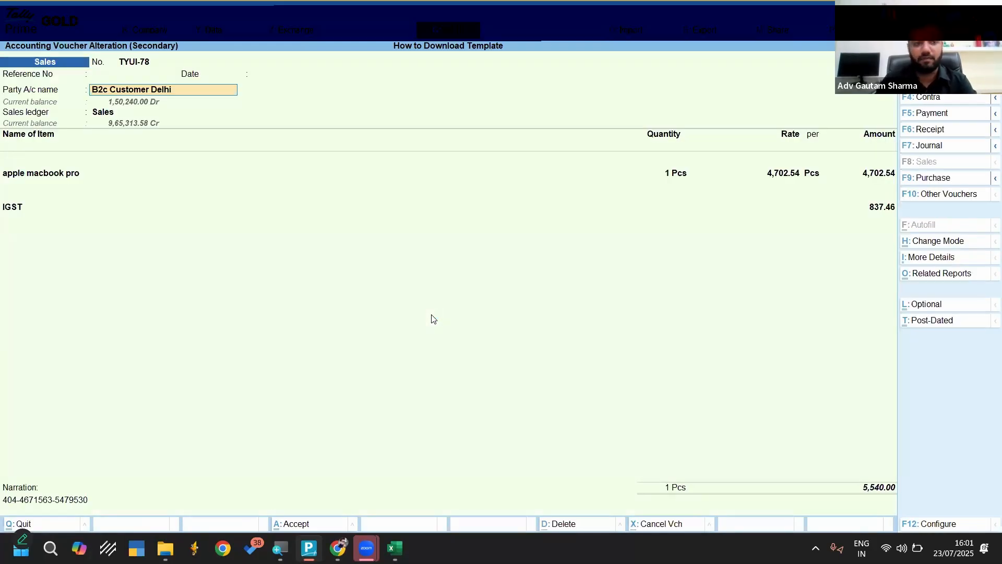
Set the state in the B2c Customer Delhi party ledger to Delhi, save the ledger and accept the sales voucher
{"action": "key", "text": "ctrl"}
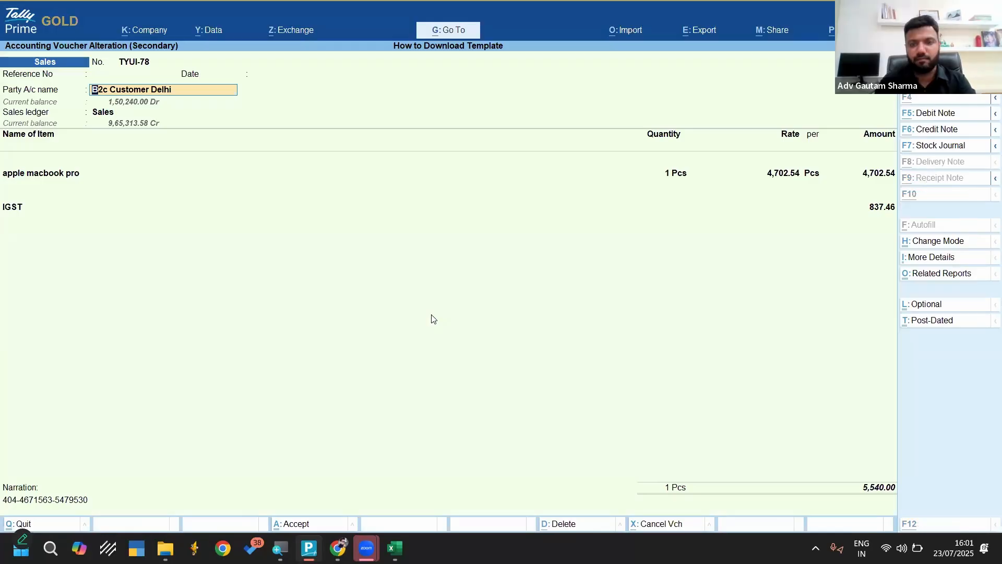
{"action": "key", "text": "ctrl+Return"}
{"action": "key", "text": "Return"}
{"action": "key", "text": "Return"}
{"action": "key", "text": "Return"}
{"action": "key", "text": "Return"}
{"action": "key", "text": "Return"}
{"action": "key", "text": "Return"}
{"action": "key", "text": "Return"}
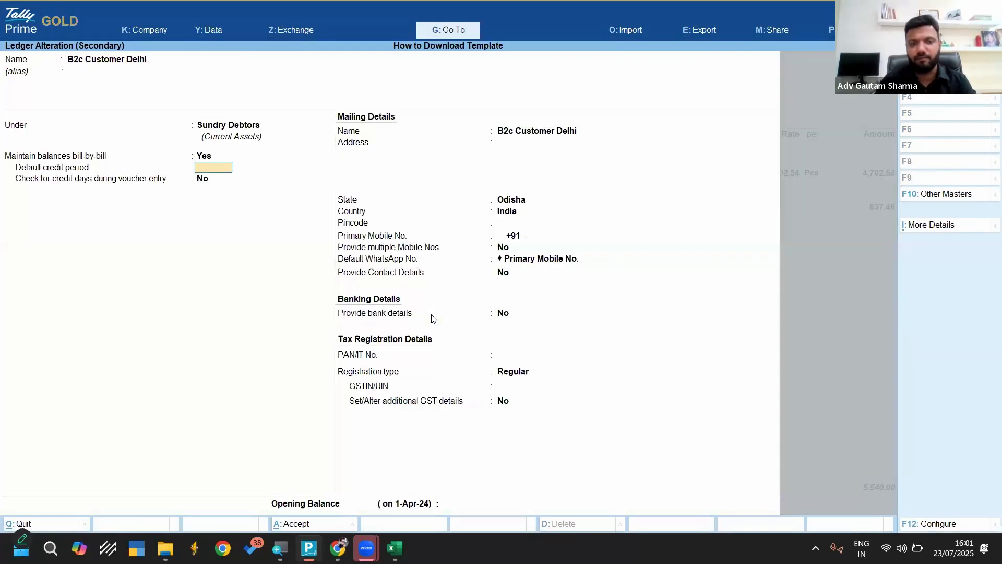
{"action": "type", "text": "Del"}
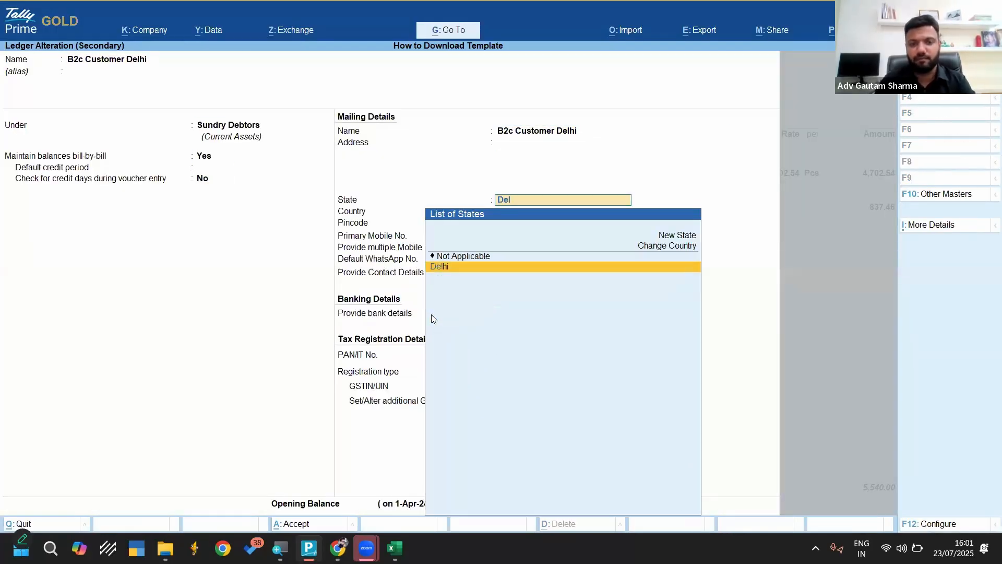
{"action": "key", "text": "Return"}
{"action": "key", "text": "ctrl+a"}
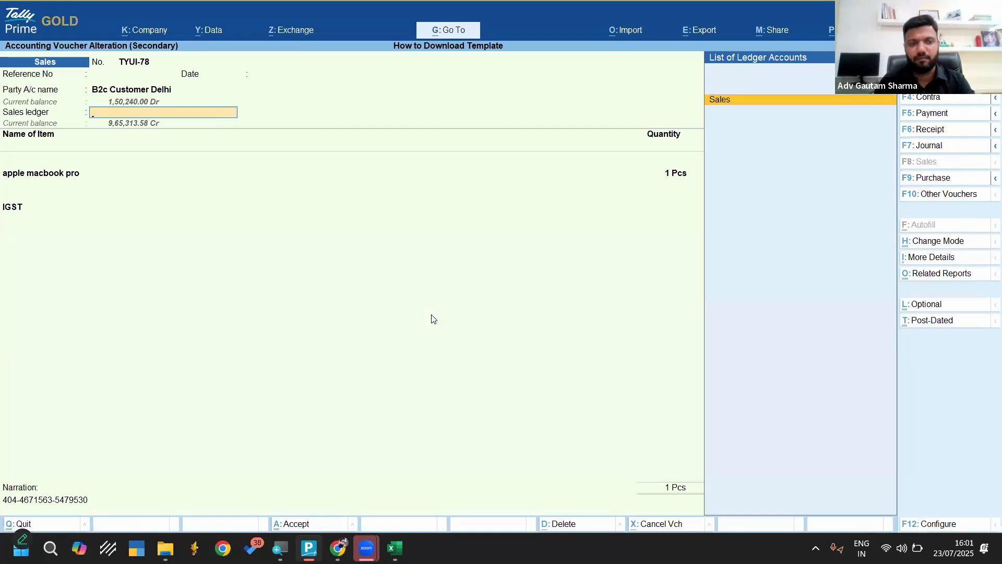
{"action": "key", "text": "ctrl+a"}
{"action": "key", "text": "Return"}
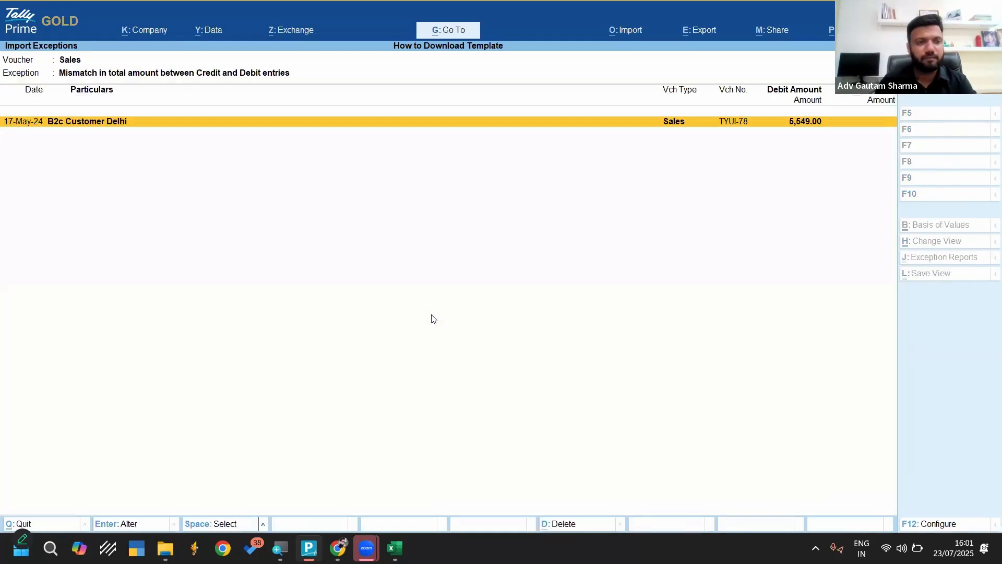
Open the mismatched B2c Customer Delhi sales voucher and set the apple macbook pro item amount to 4702
{"action": "key", "text": "Return"}
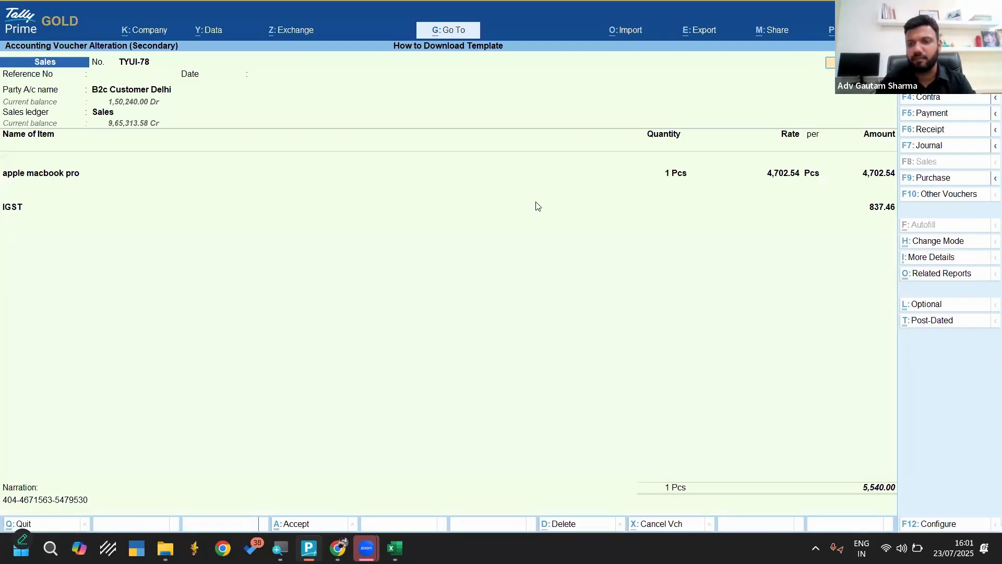
{"action": "key", "text": "ctrl+End"}
{"action": "key", "text": "Up"}
{"action": "key", "text": "Up"}
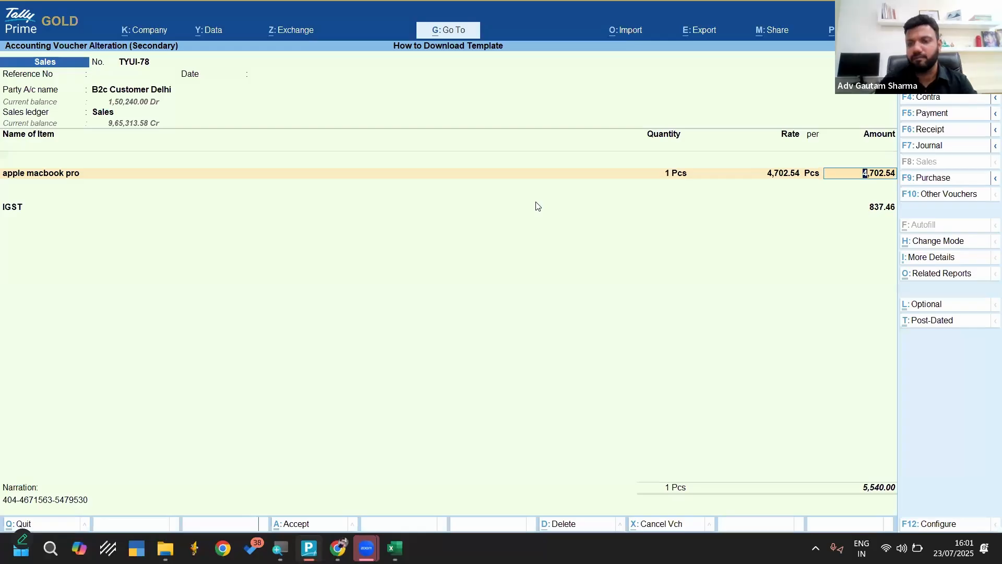
{"action": "type", "text": "4702"}
{"action": "key", "text": "Return"}
{"action": "key", "text": "Return"}
{"action": "key", "text": "Return"}
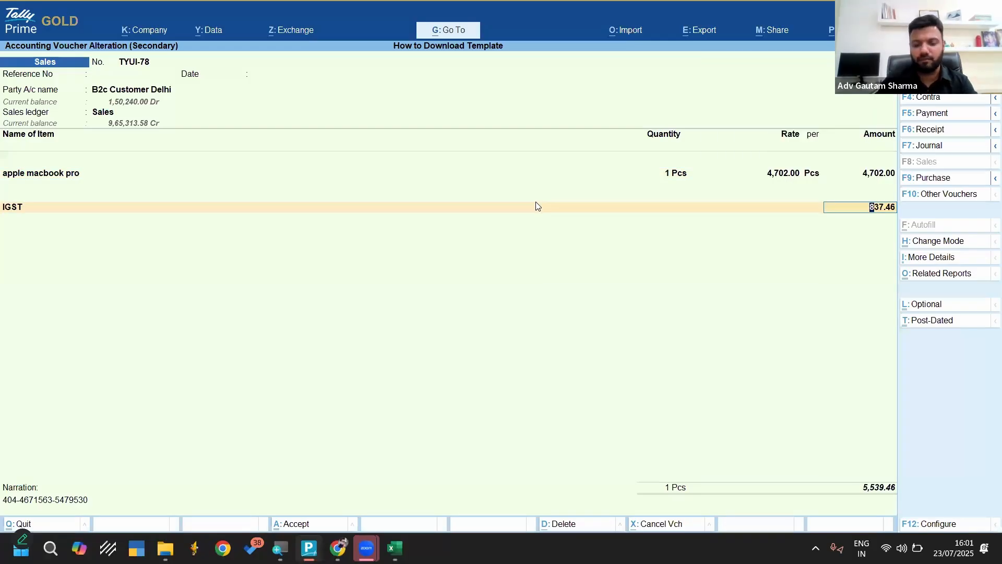
Calculate 4702*.18 in the calculator and set the voucher's IGST amount to 846.36
{"action": "key", "text": "ctrl+n"}
{"action": "type", "text": "4702*."}
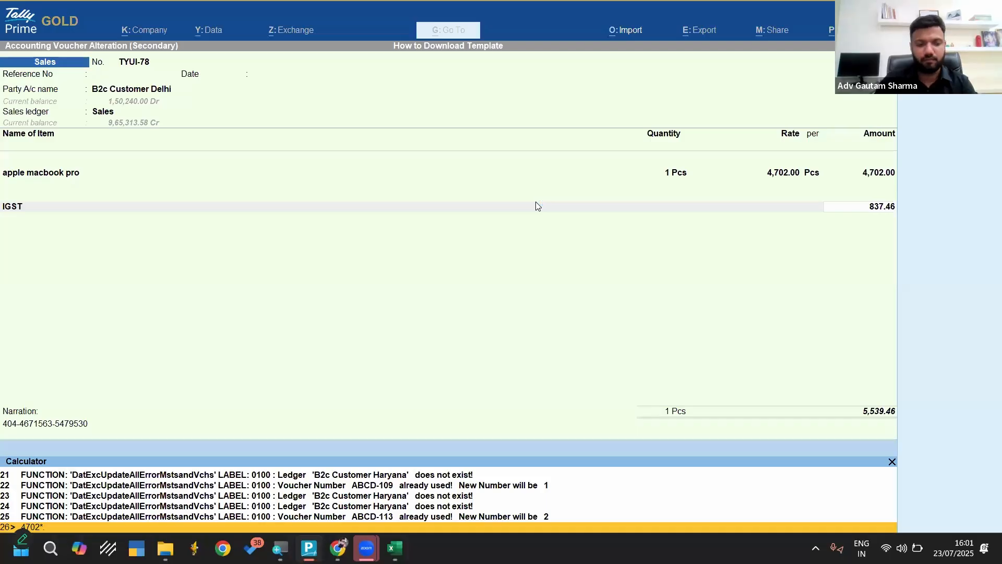
{"action": "type", "text": "18"}
{"action": "key", "text": "Return"}
{"action": "key", "text": "ctrl+n"}
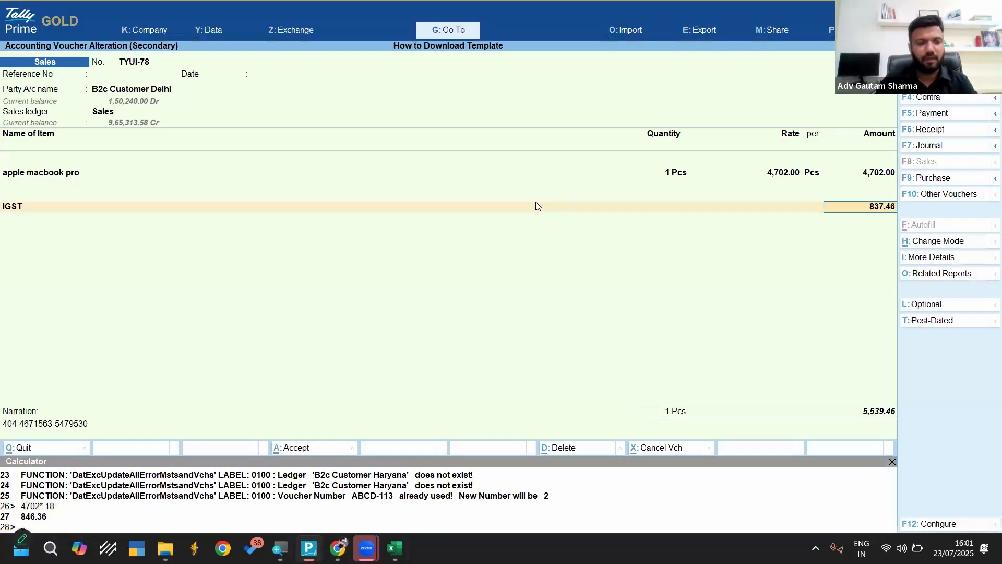
{"action": "type", "text": "846.36"}
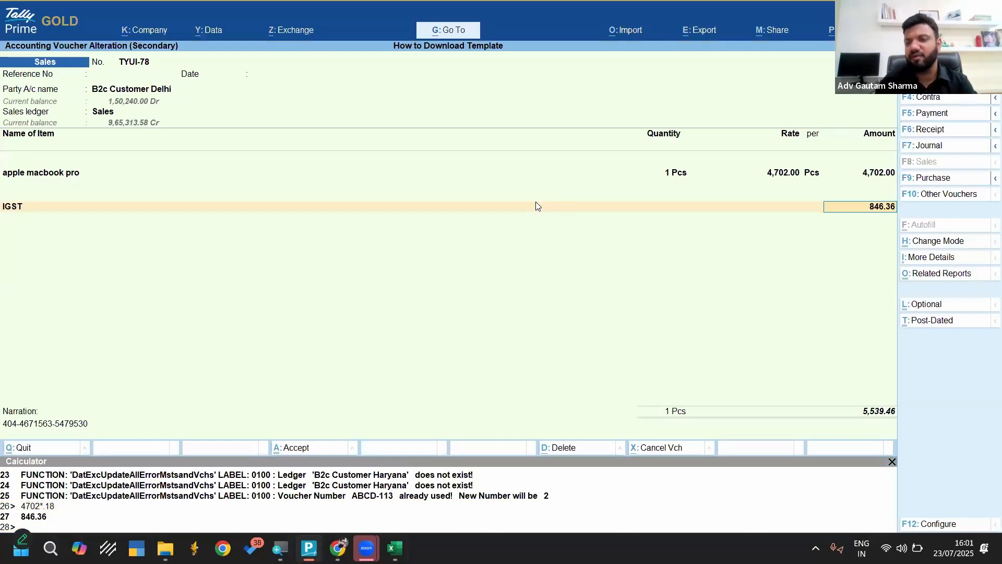
Accept the corrected sales voucher with the New Ref bill-wise allocation and return to the Gateway of Tally
{"action": "key", "text": "Return"}
{"action": "key", "text": "Return"}
{"action": "key", "text": "Return"}
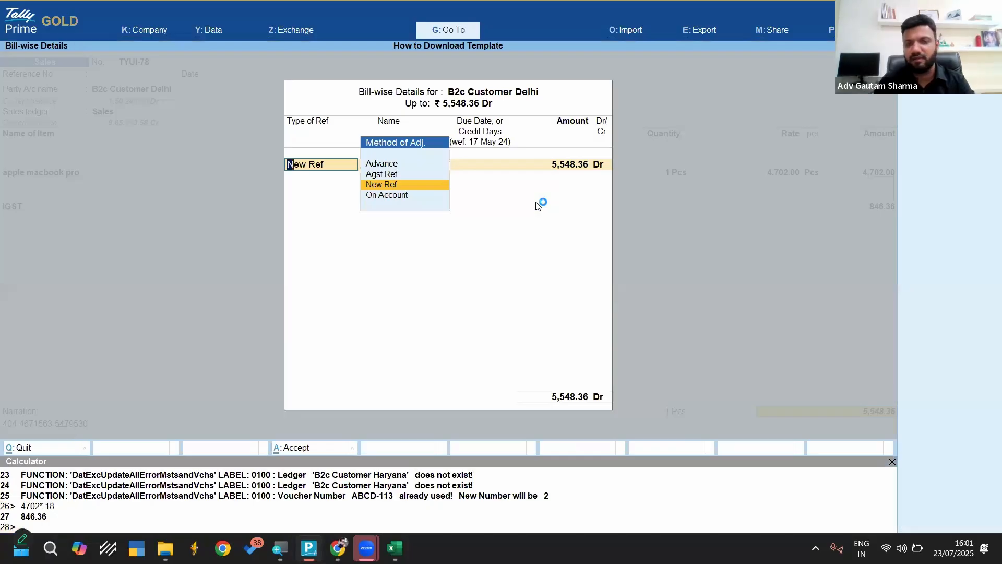
{"action": "key", "text": "Return"}
{"action": "key", "text": "Return"}
{"action": "key", "text": "Return"}
{"action": "key", "text": "Return"}
{"action": "key", "text": "Return"}
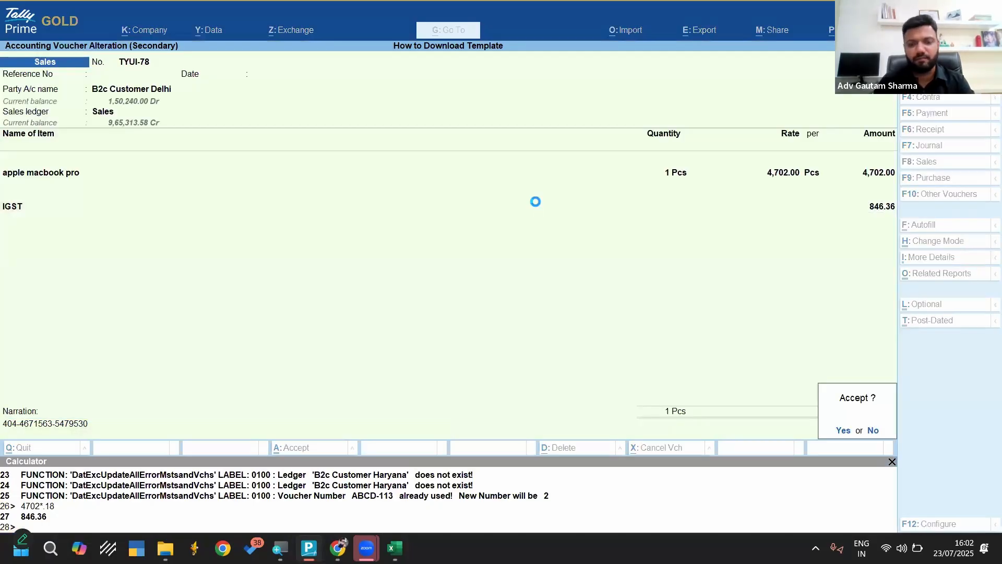
{"action": "key", "text": "Return"}
{"action": "key", "text": "Return"}
{"action": "key", "text": "Escape"}
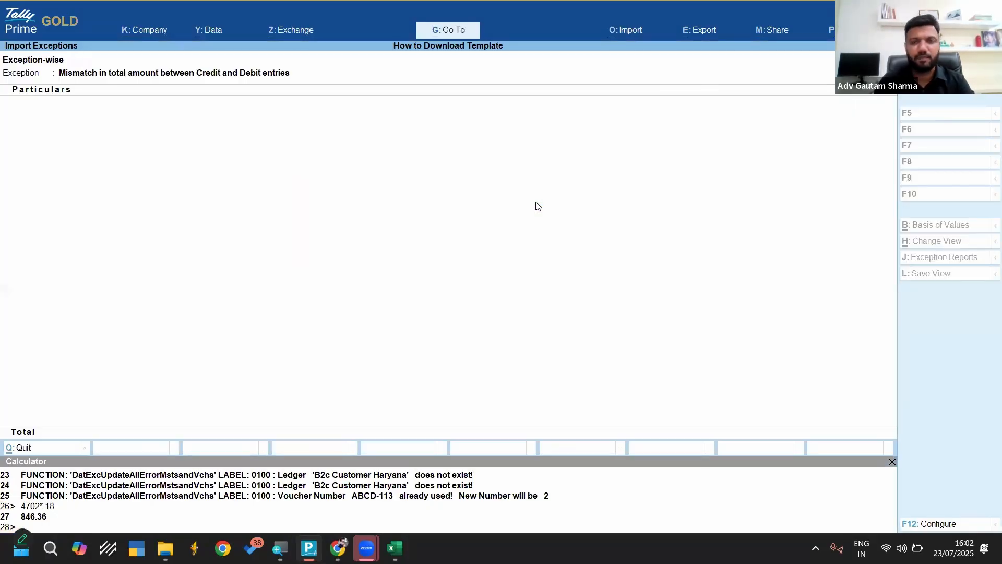
{"action": "key", "text": "Escape"}
{"action": "key", "text": "Escape"}
{"action": "key", "text": "Escape"}
{"action": "key", "text": "Up"}
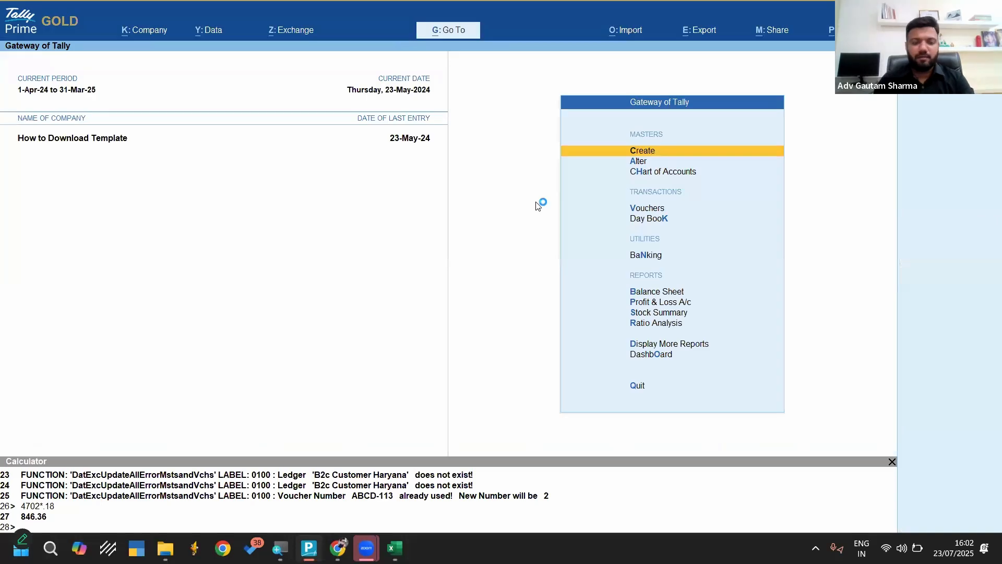
Close the calculator, open the company statistics and bring up the monthly register of Sales vouchers
{"action": "key", "text": "ctrl+n"}
{"action": "key", "text": "d"}
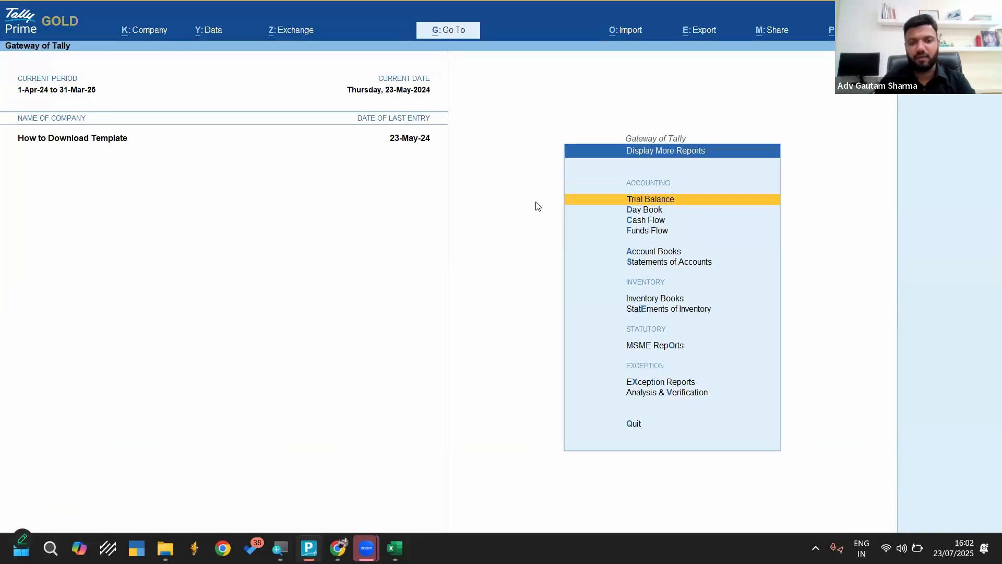
{"action": "key", "text": "s"}
{"action": "key", "text": "s"}
{"action": "key", "text": "Down"}
{"action": "key", "text": "Down"}
{"action": "key", "text": "Down"}
{"action": "key", "text": "Down"}
{"action": "key", "text": "Down"}
{"action": "key", "text": "Down"}
{"action": "key", "text": "Down"}
{"action": "key", "text": "Down"}
{"action": "key", "text": "Down"}
{"action": "key", "text": "Down"}
{"action": "key", "text": "Down"}
{"action": "key", "text": "Down"}
{"action": "key", "text": "Down"}
{"action": "key", "text": "Down"}
{"action": "key", "text": "Down"}
{"action": "key", "text": "Down"}
{"action": "key", "text": "Down"}
{"action": "key", "text": "Down"}
{"action": "key", "text": "Down"}
{"action": "key", "text": "Down"}
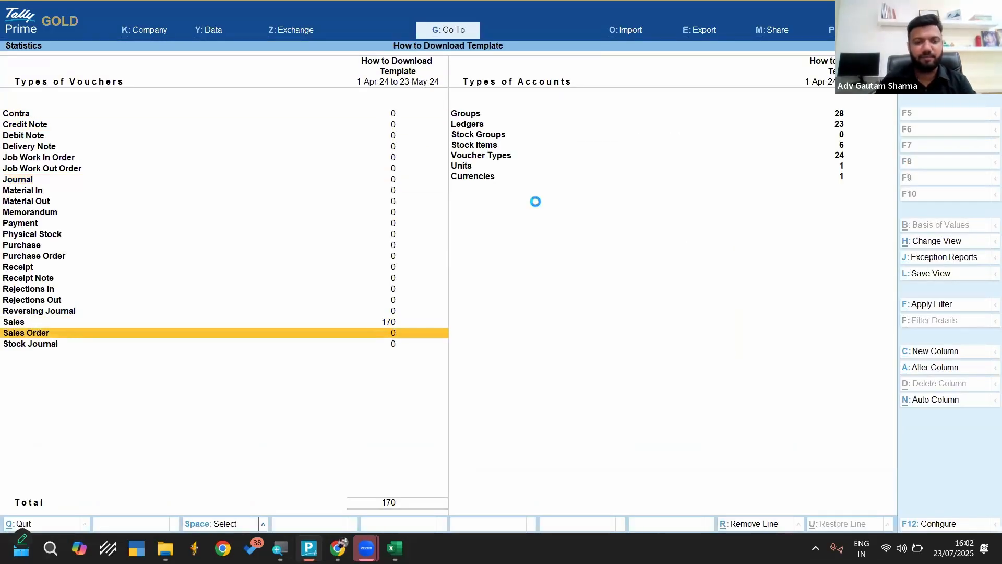
{"action": "key", "text": "Up"}
{"action": "key", "text": "Return"}
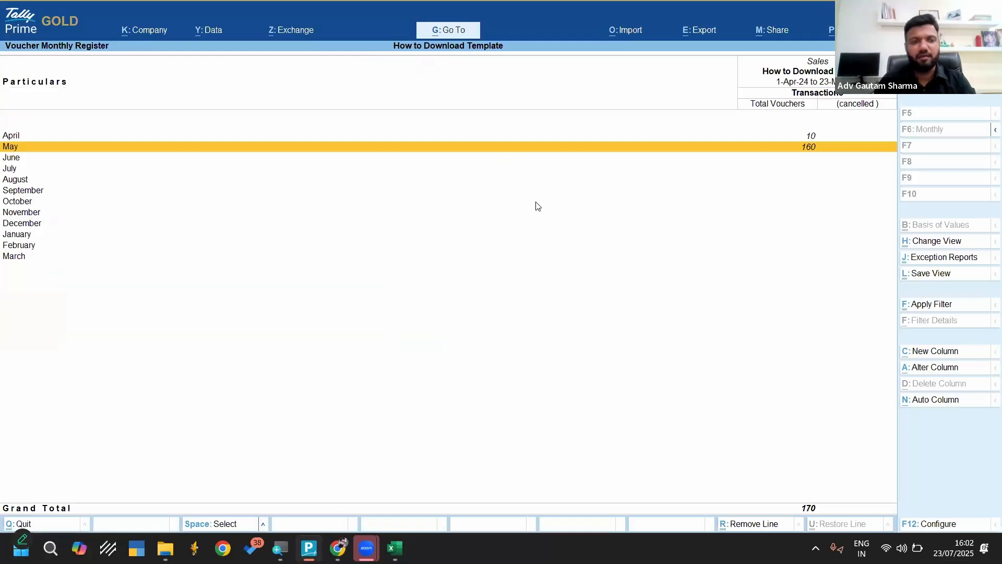
View the list of sales vouchers for May and return to the Gateway of Tally
{"action": "key", "text": "Return"}
{"action": "key", "text": "alt+F2"}
{"action": "key", "text": "Return"}
{"action": "key", "text": "Escape"}
{"action": "key", "text": "Escape"}
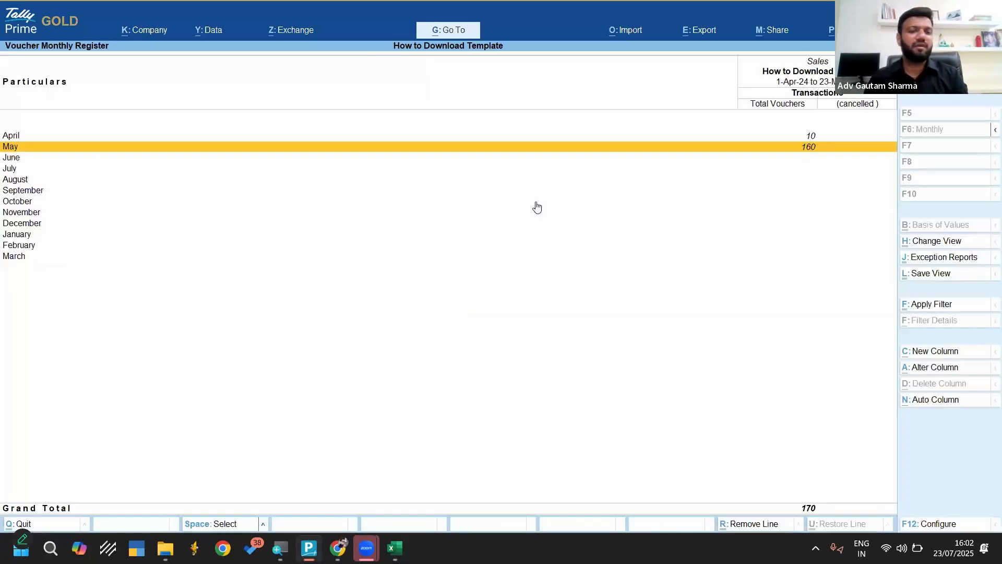
{"action": "key", "text": "Return"}
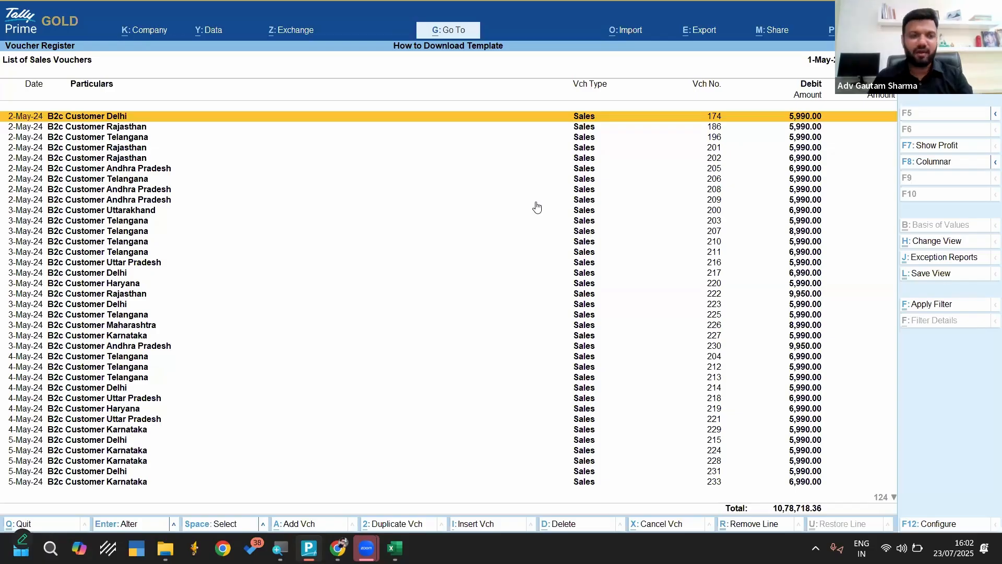
{"action": "key", "text": "Escape"}
{"action": "key", "text": "Escape"}
{"action": "key", "text": "Escape"}
{"action": "key", "text": "Escape"}
{"action": "key", "text": "Escape"}
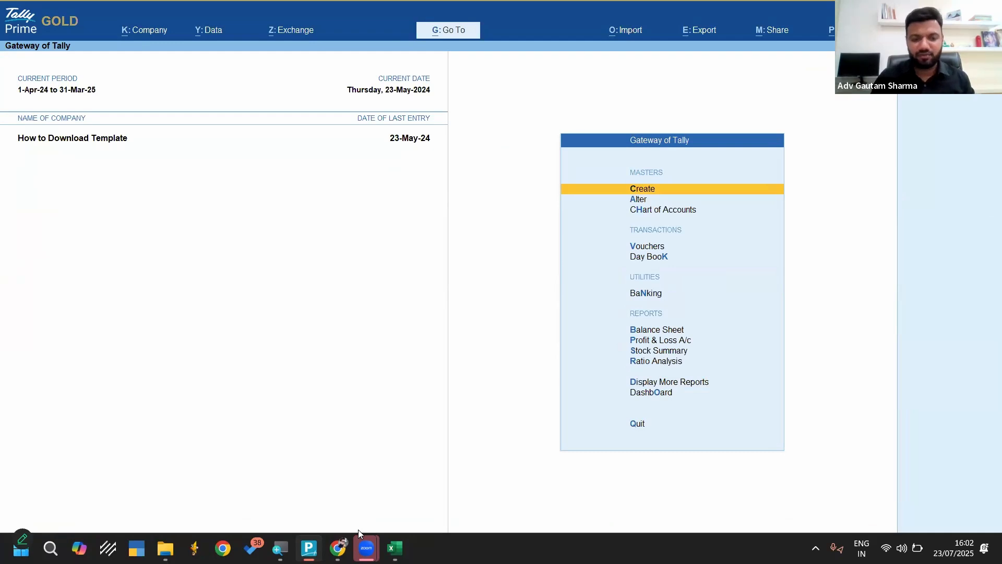
In Chrome, copy the Receipt & Payment Form's shortened responder link, save its published options and switch to Zoom
{"action": "mouse_move", "coordinate": [309, 548]}
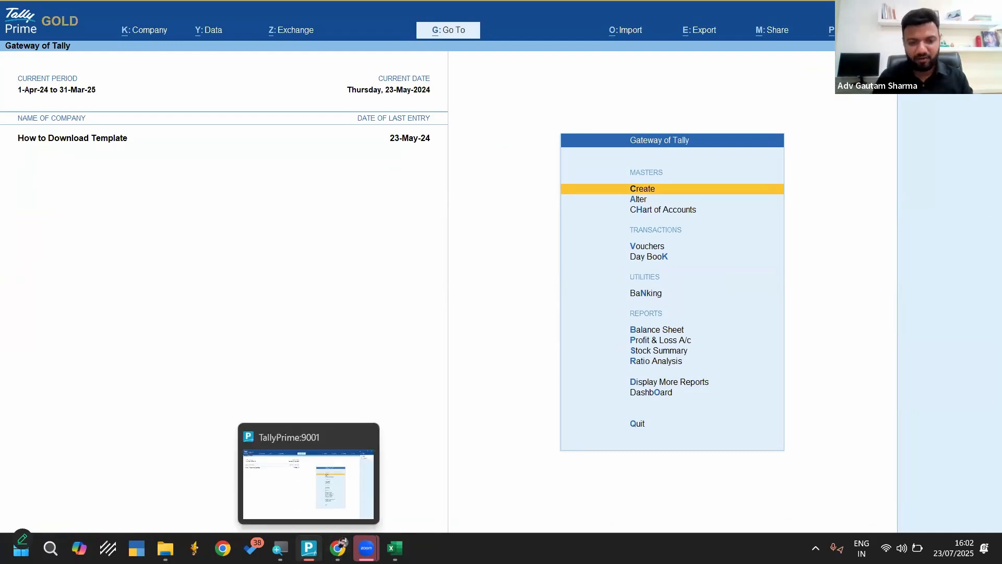
{"action": "left_click", "coordinate": [292, 449]}
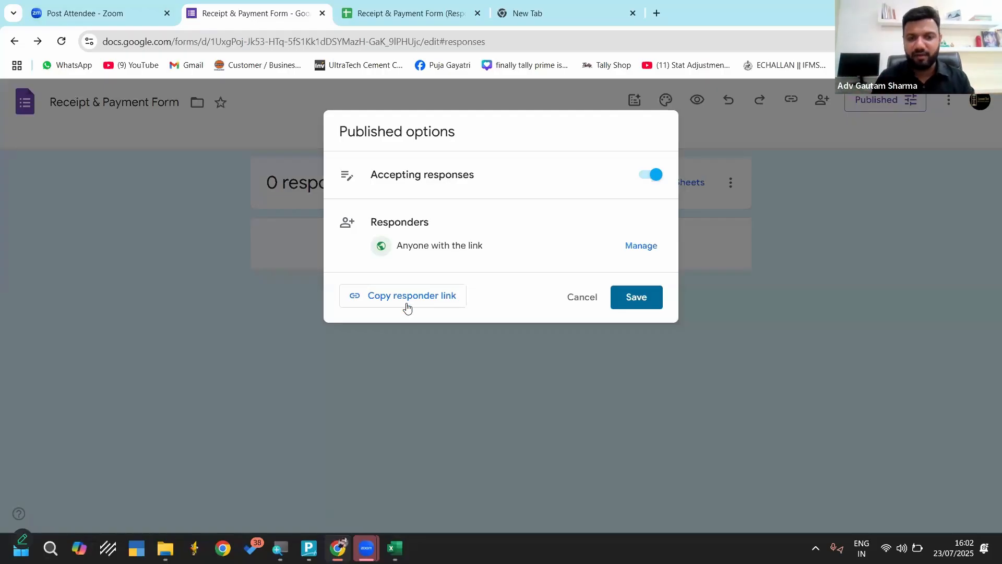
{"action": "left_click", "coordinate": [402, 302]}
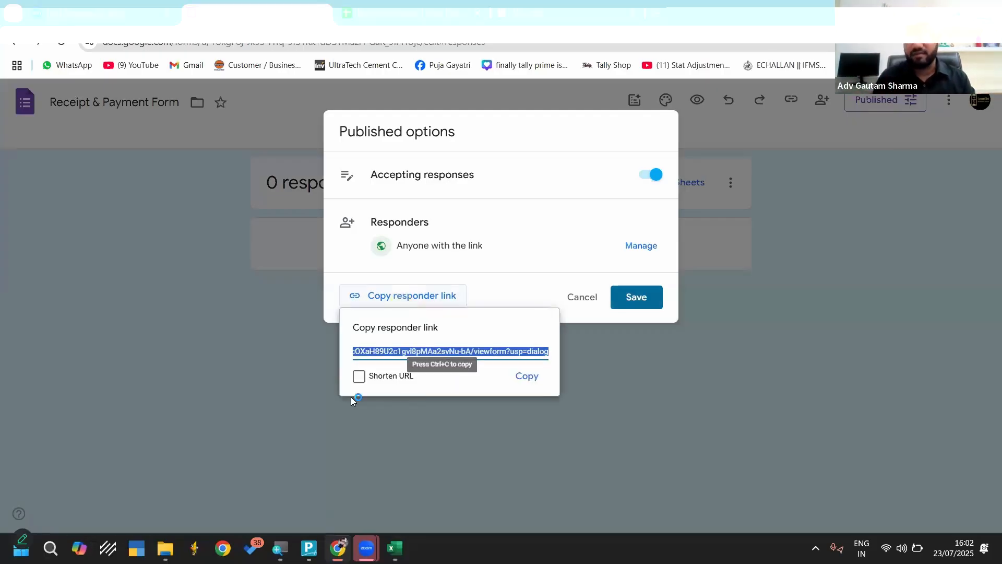
{"action": "left_click", "coordinate": [358, 375]}
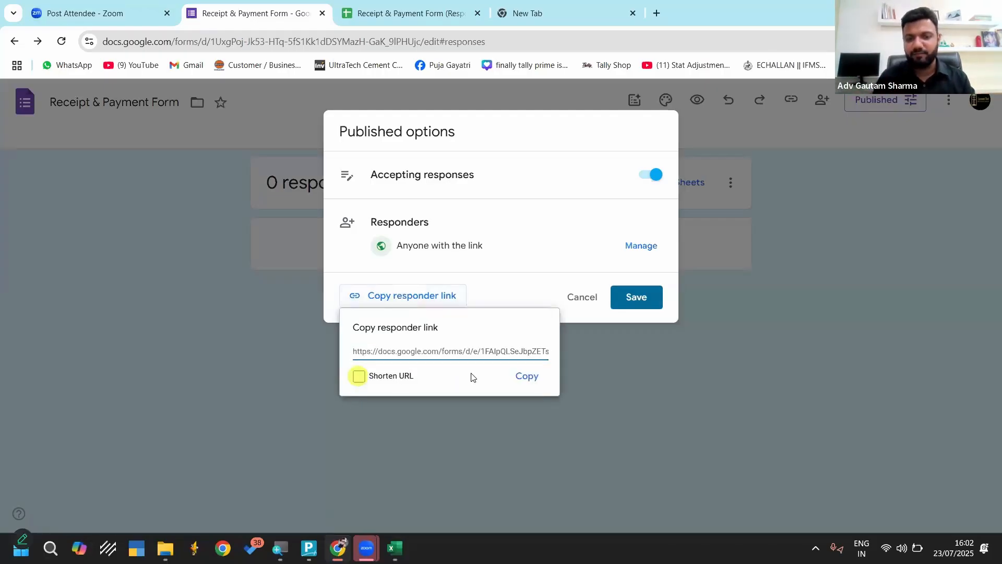
{"action": "left_click", "coordinate": [521, 377]}
{"action": "left_click", "coordinate": [625, 306]}
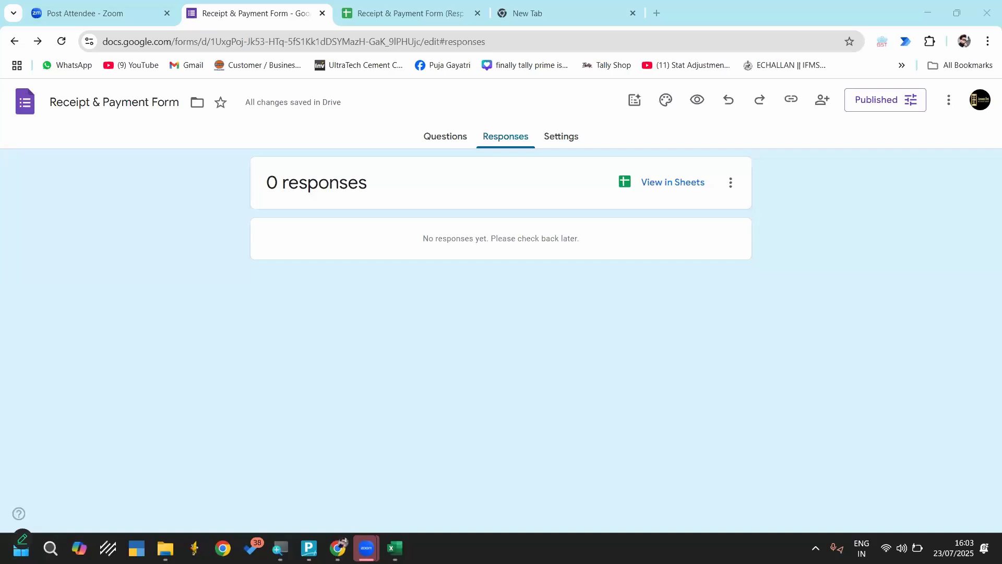
{"action": "left_click", "coordinate": [366, 546]}
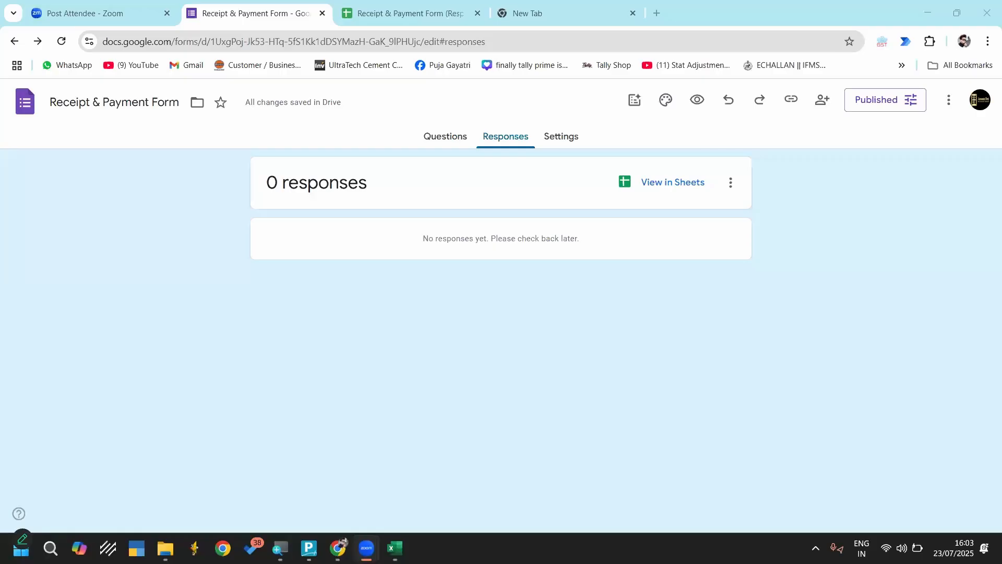
Delete the two existing response rows, 2 and 3, from the Receipt & Payment Form (Responses) sheet in Chrome
{"action": "left_click", "coordinate": [391, 11]}
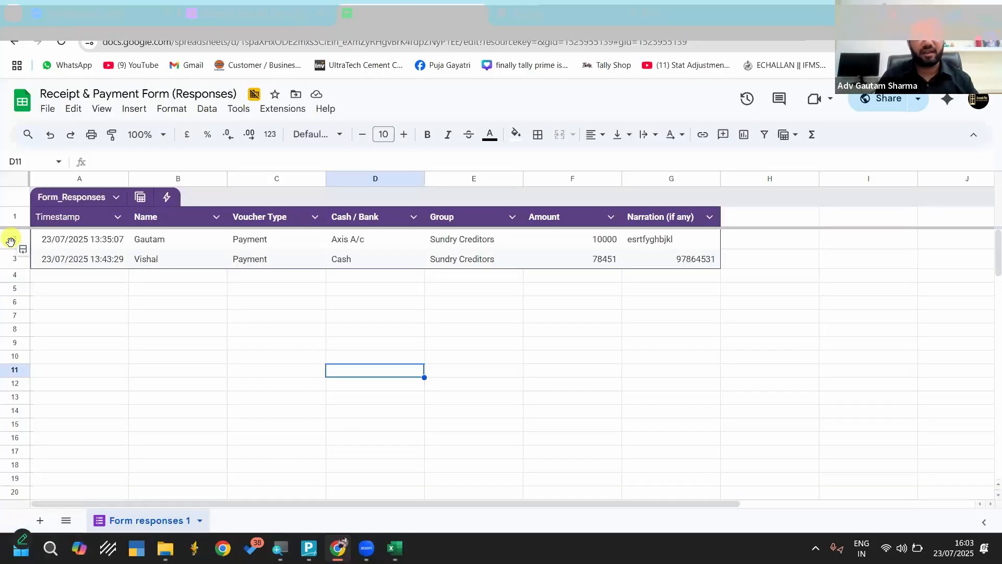
{"action": "left_click", "coordinate": [11, 241]}
{"action": "left_click", "coordinate": [11, 260], "text": "shift"}
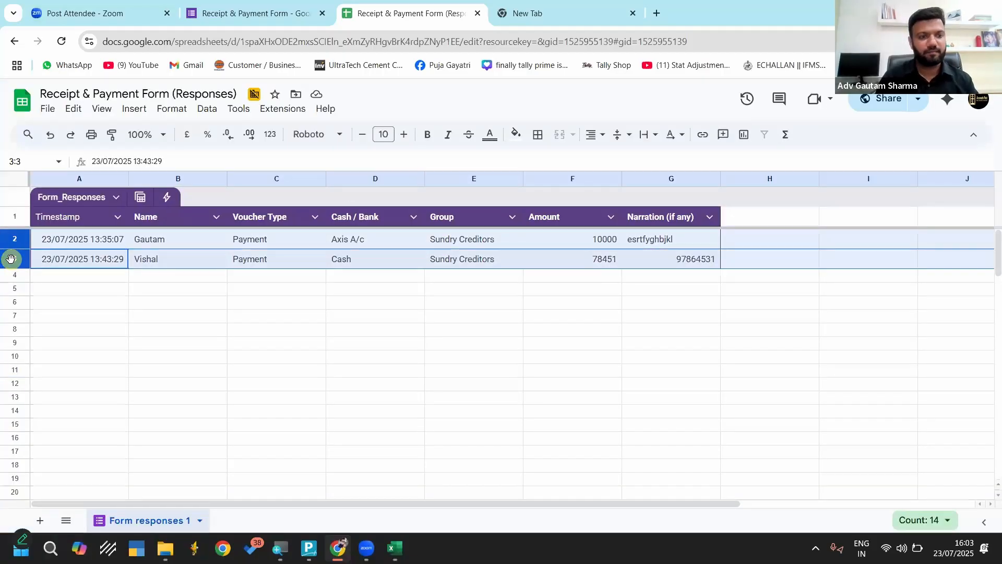
{"action": "right_click", "coordinate": [12, 261]}
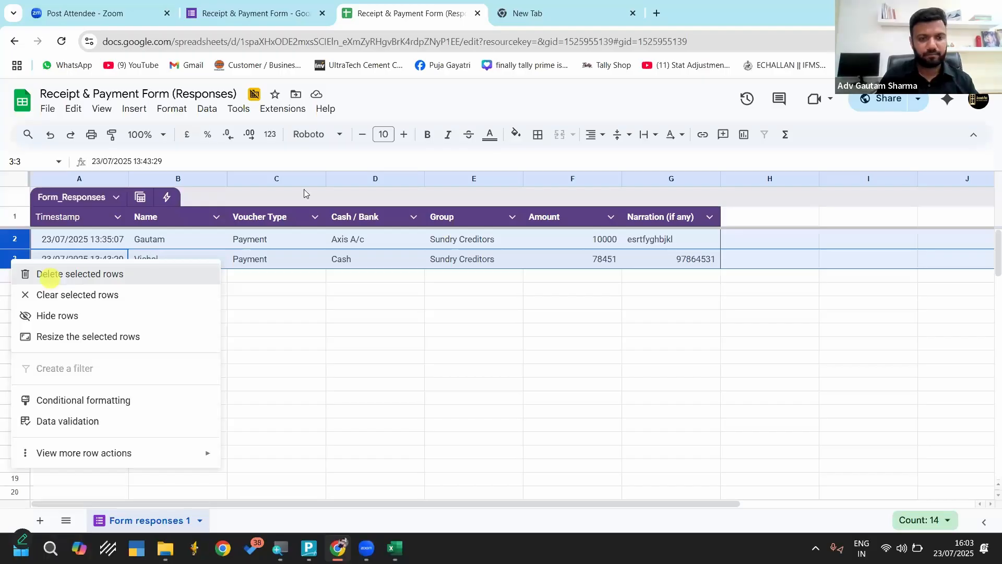
{"action": "left_click", "coordinate": [33, 274]}
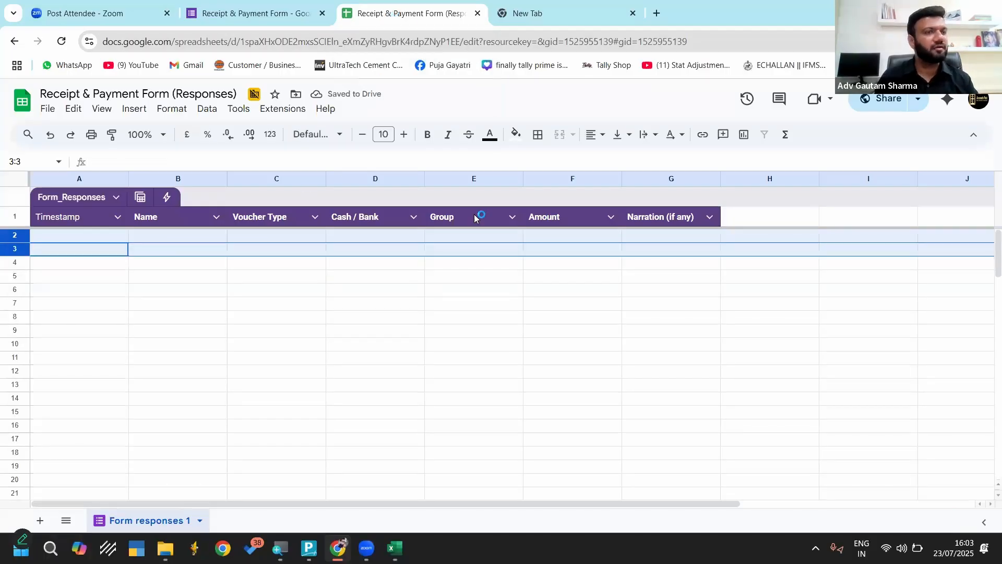
{"action": "left_click", "coordinate": [371, 361]}
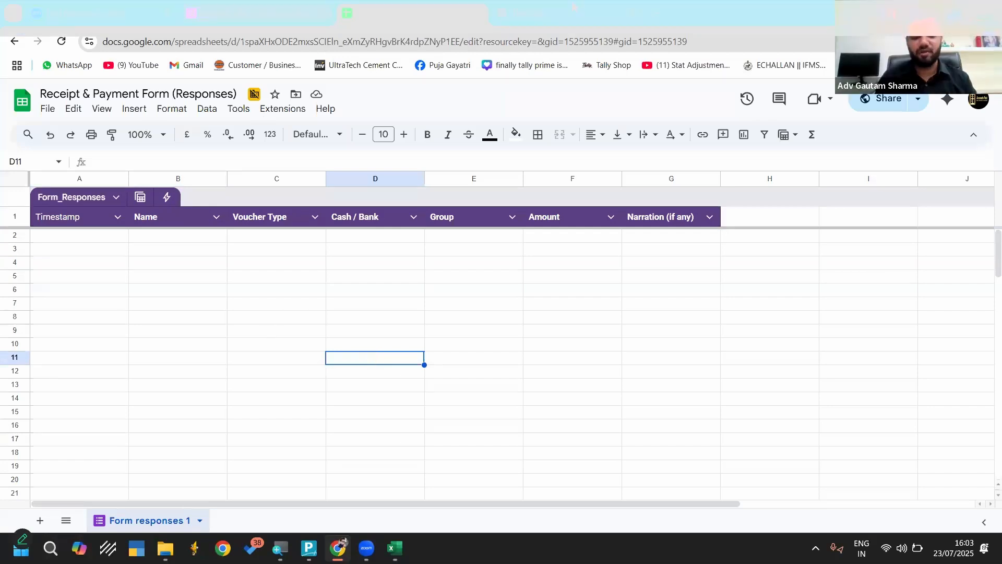
Open the copied form link in the blank browser tab and enter the respondent's name
{"action": "left_click", "coordinate": [572, 8]}
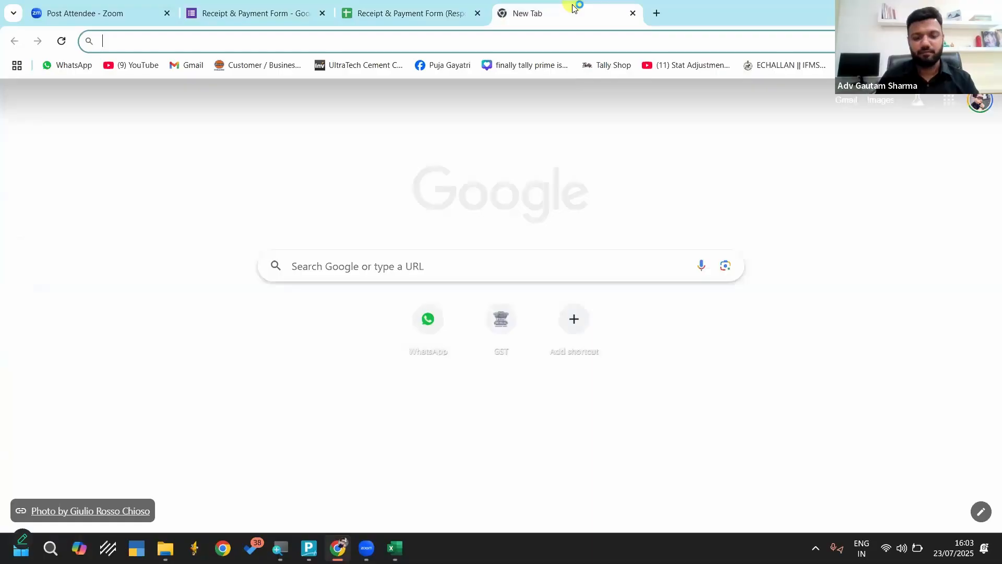
{"action": "key", "text": "ctrl+v"}
{"action": "key", "text": "Return"}
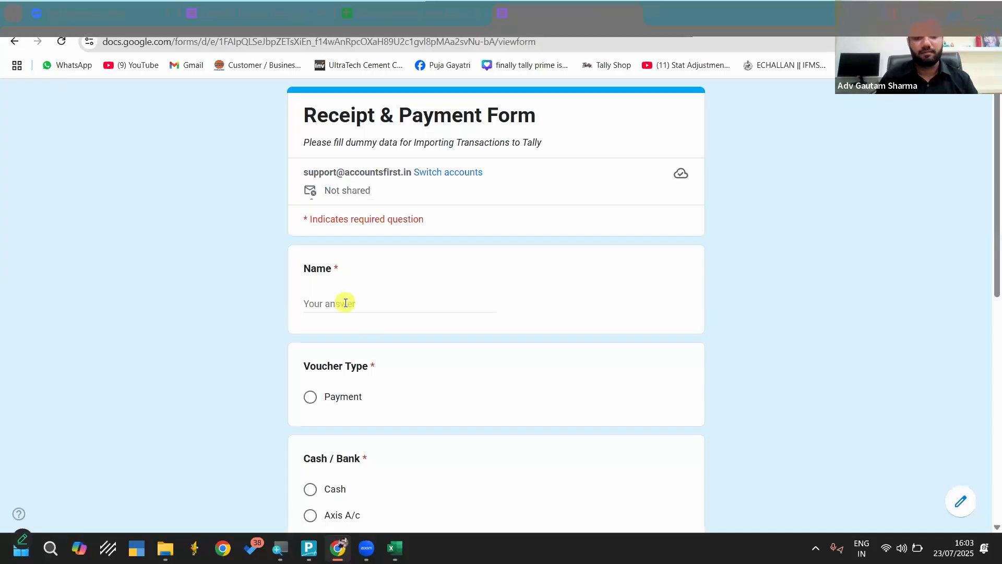
{"action": "left_click", "coordinate": [346, 302]}
{"action": "type", "text": "Gautam"}
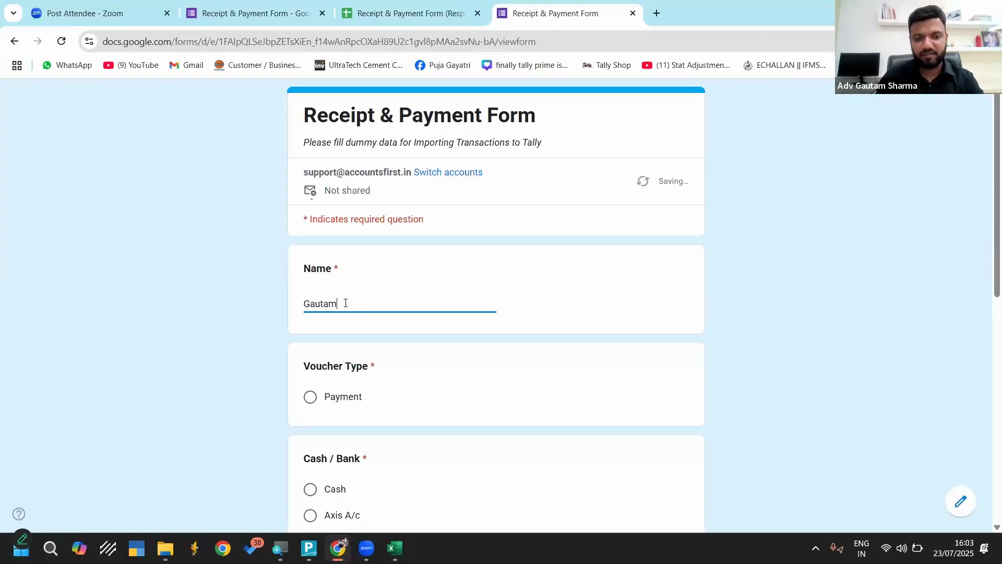
Choose Payment as the voucher type, Cash for Cash / Bank, and Sundry Debtors as the group in the form
{"action": "left_click", "coordinate": [311, 401]}
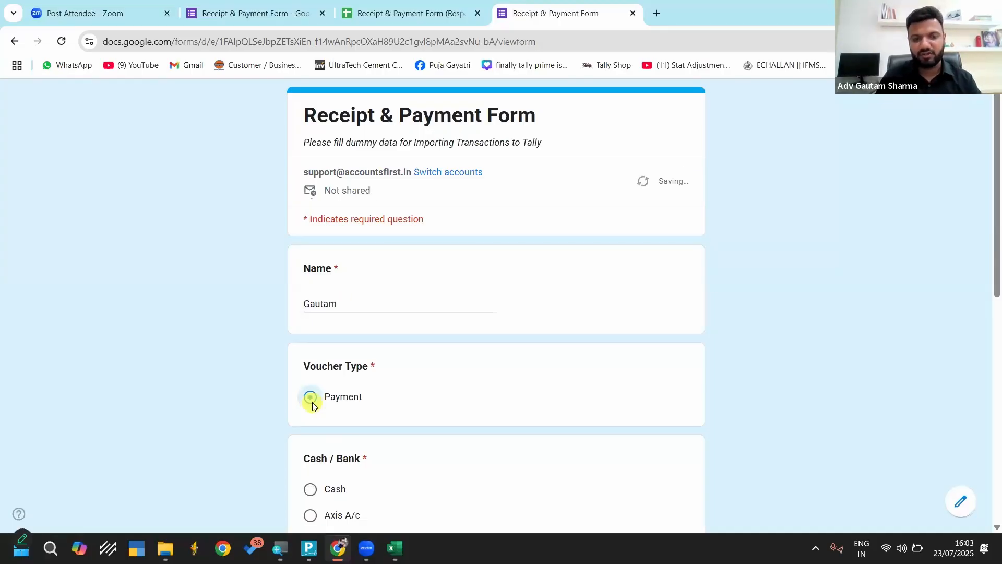
{"action": "scroll", "coordinate": [310, 334], "scroll_direction": "down", "scroll_amount": 3}
{"action": "left_click", "coordinate": [310, 316]}
{"action": "scroll", "coordinate": [310, 318], "scroll_direction": "down", "scroll_amount": 4}
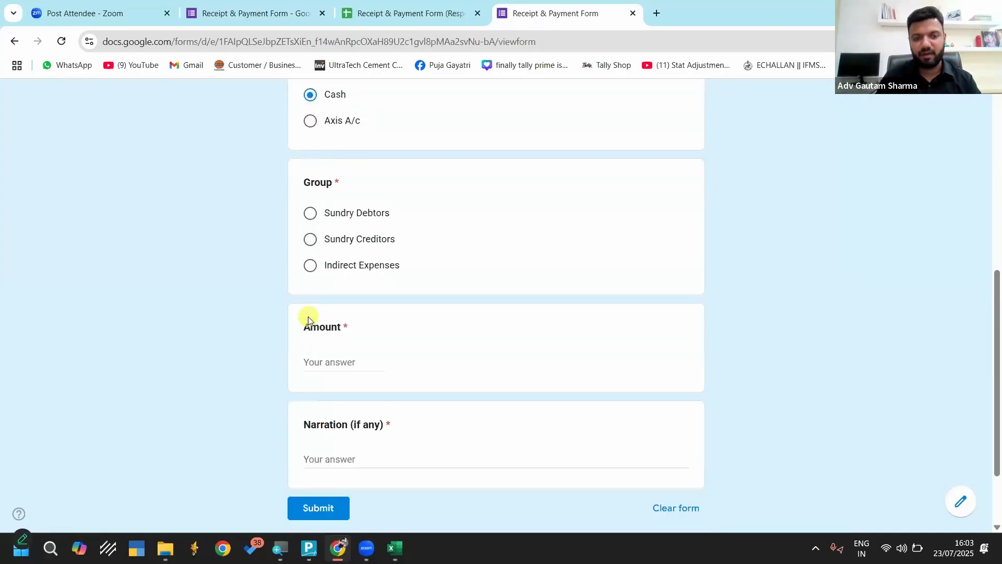
{"action": "left_click", "coordinate": [310, 213]}
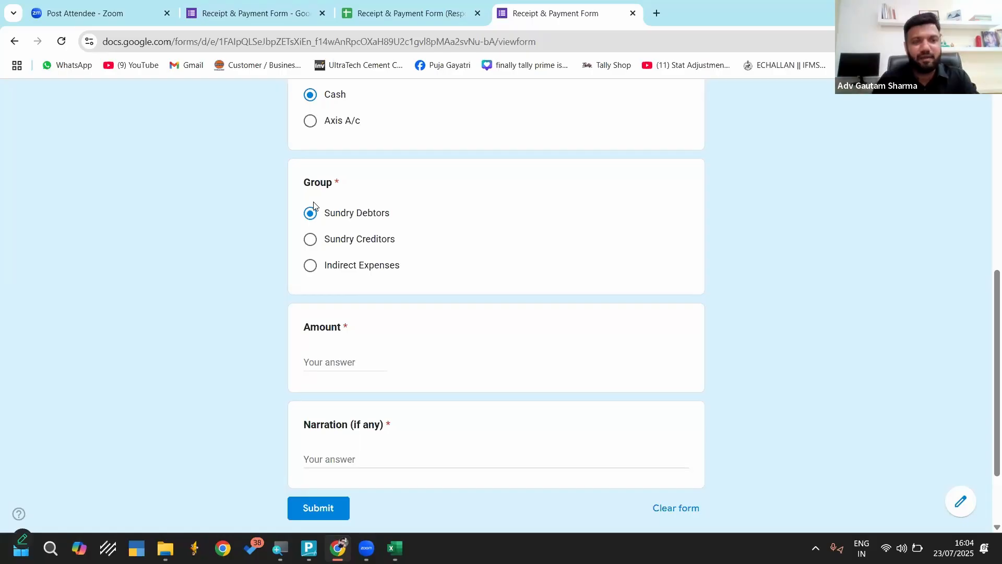
Check the incoming entries in the Receipt & Payment Form (Responses) sheet
{"action": "left_click", "coordinate": [423, 12]}
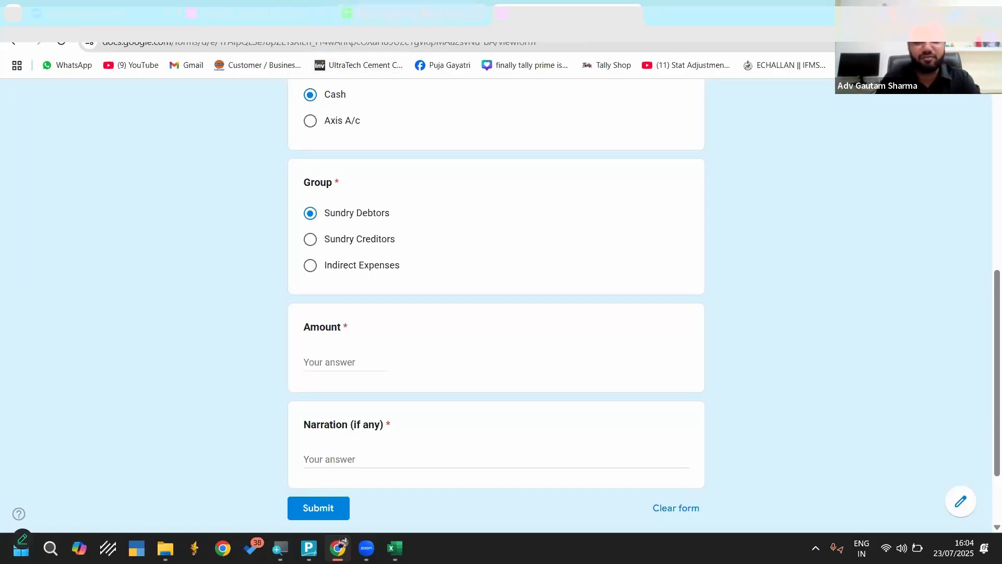
{"action": "scroll", "coordinate": [442, 281], "scroll_direction": "down", "scroll_amount": 5}
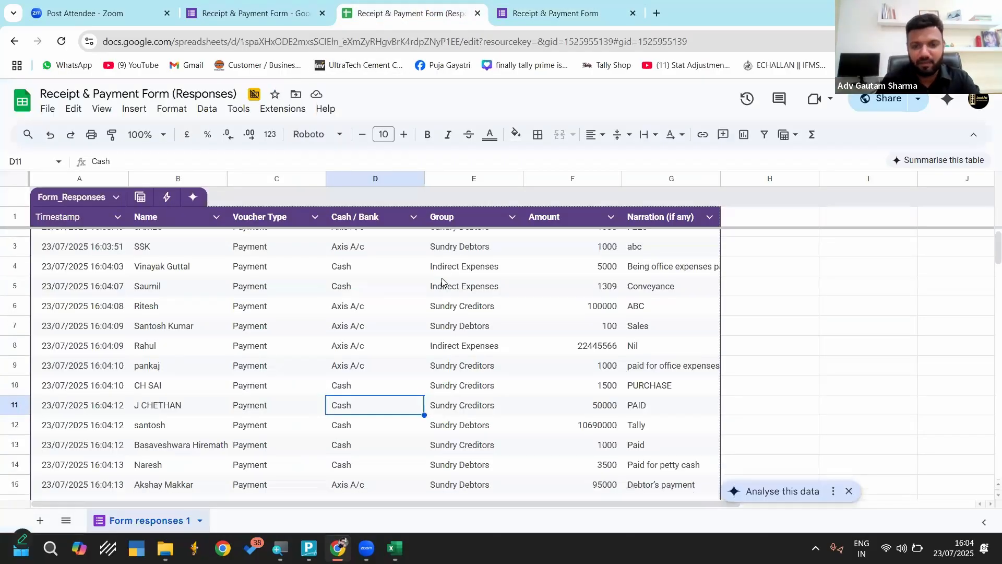
{"action": "scroll", "coordinate": [441, 281], "scroll_direction": "down", "scroll_amount": 5}
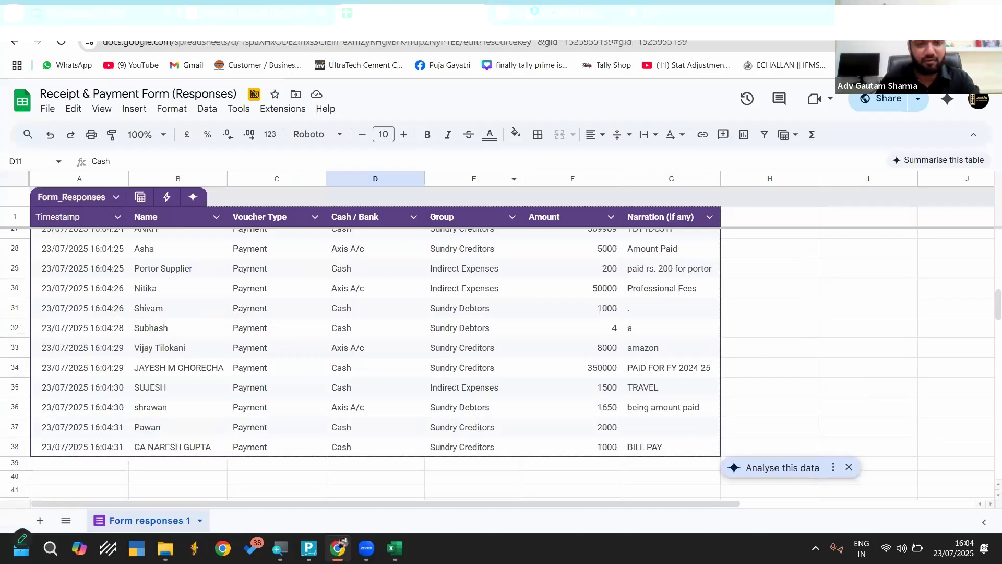
Back in the form, enter 1000 as the amount and edrftgybhnjkm as the narration, and submit the response
{"action": "left_click", "coordinate": [563, 20]}
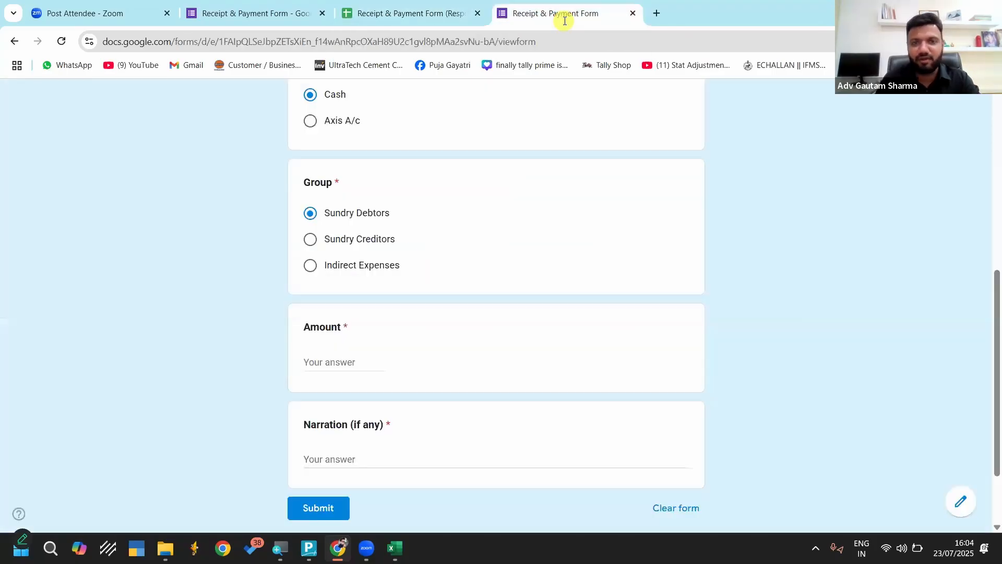
{"action": "left_click", "coordinate": [319, 364]}
{"action": "type", "text": "1000"}
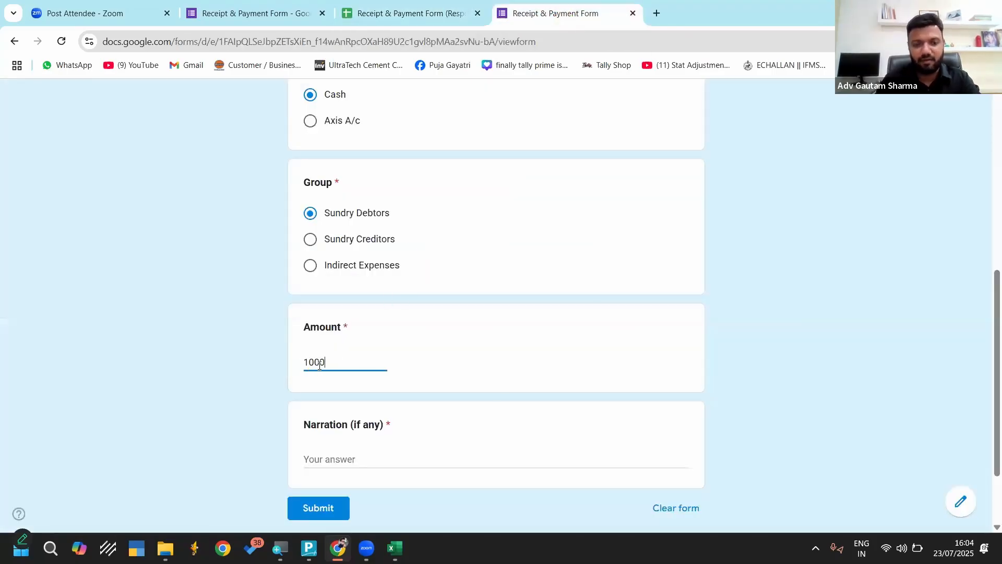
{"action": "left_click", "coordinate": [343, 460]}
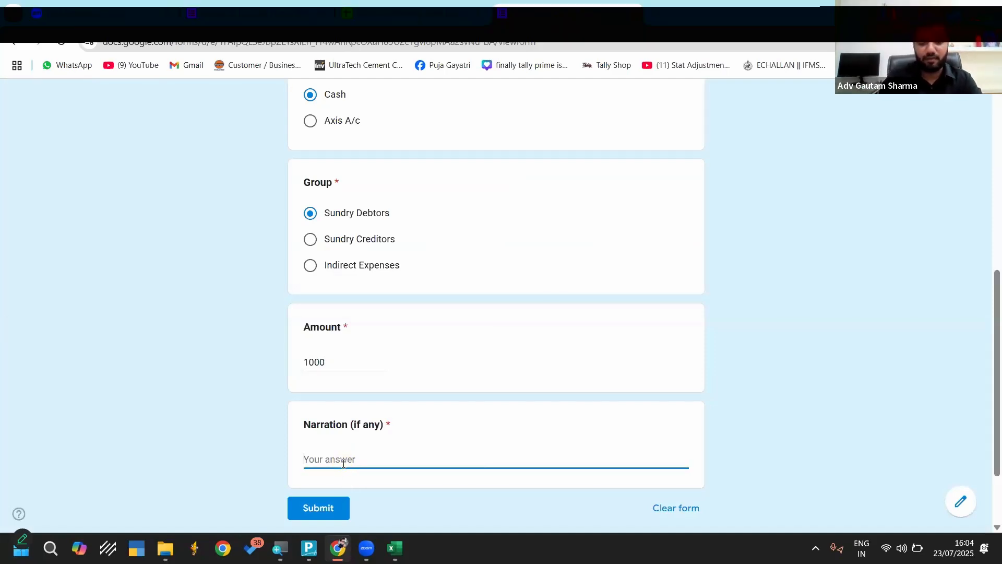
{"action": "type", "text": "edrftgybhnjkm"}
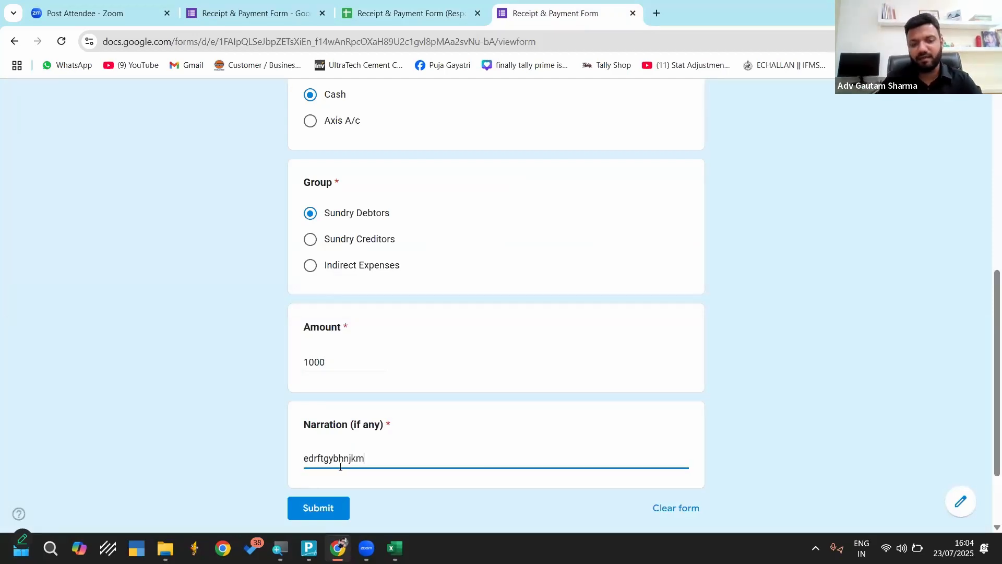
{"action": "left_click", "coordinate": [318, 508]}
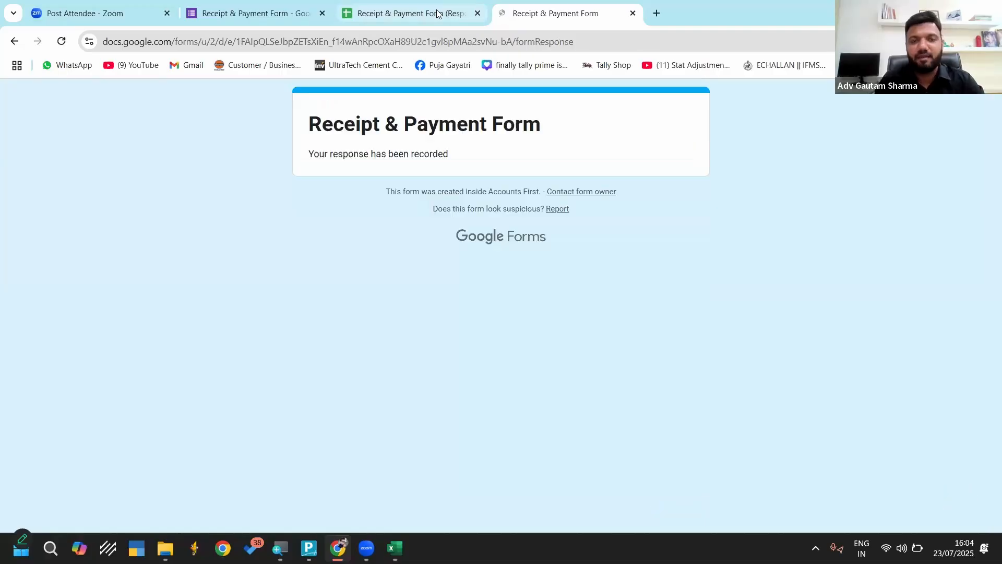
In the responses sheet, switch general access to Restricted and back to Anyone with the link, and copy the sharing link
{"action": "left_click", "coordinate": [437, 14]}
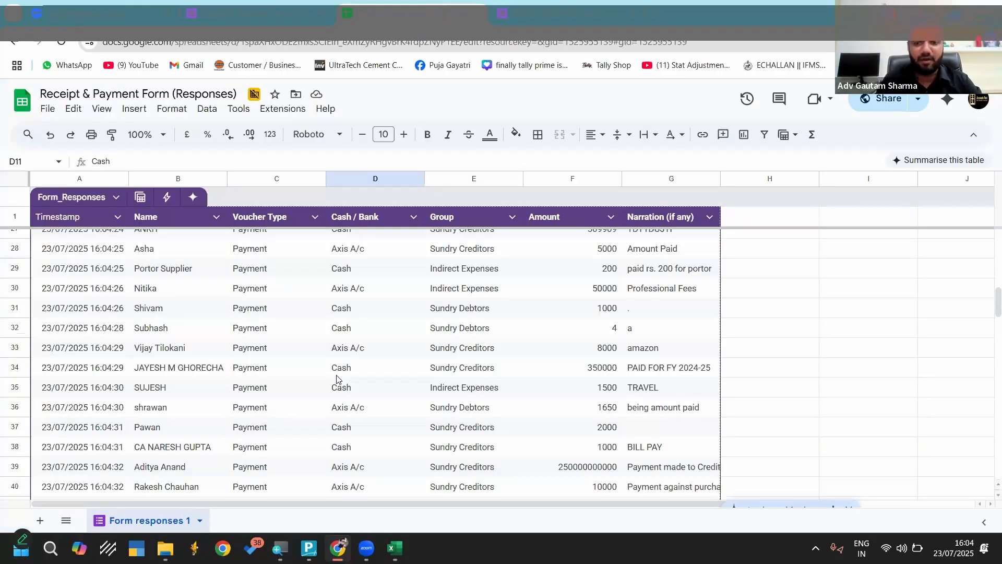
{"action": "scroll", "coordinate": [336, 379], "scroll_direction": "down", "scroll_amount": 15}
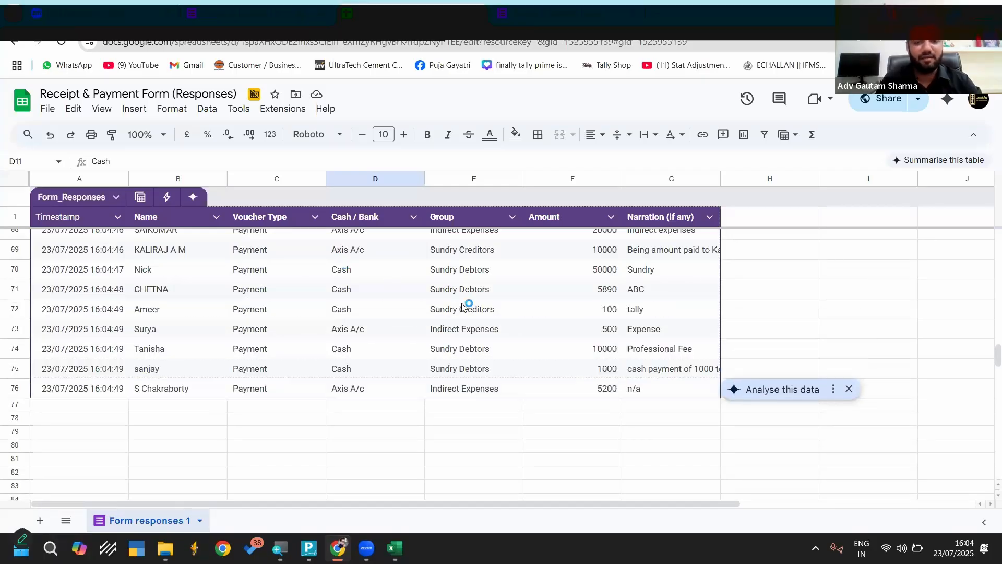
{"action": "scroll", "coordinate": [542, 320], "scroll_direction": "up", "scroll_amount": 20}
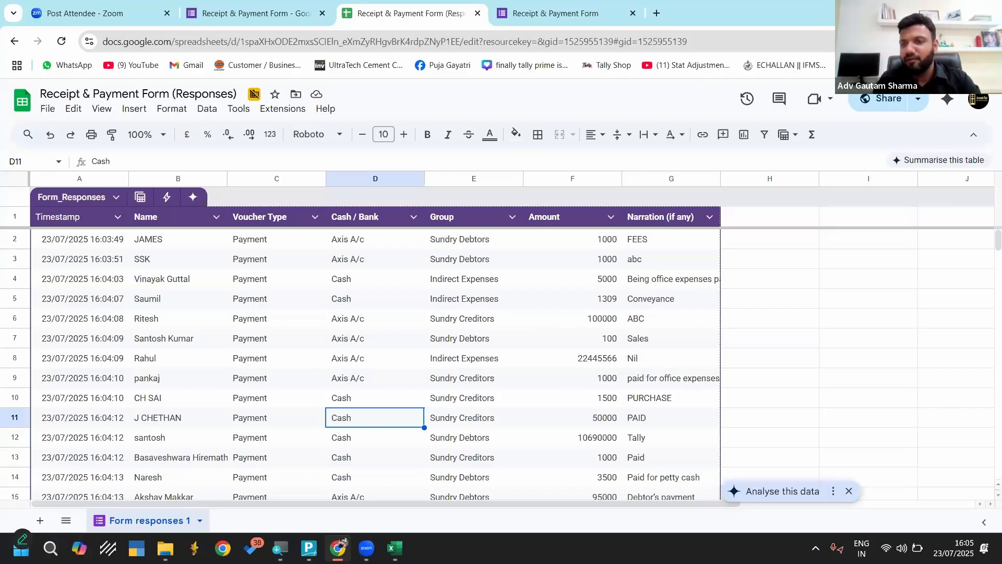
{"action": "left_click", "coordinate": [889, 101]}
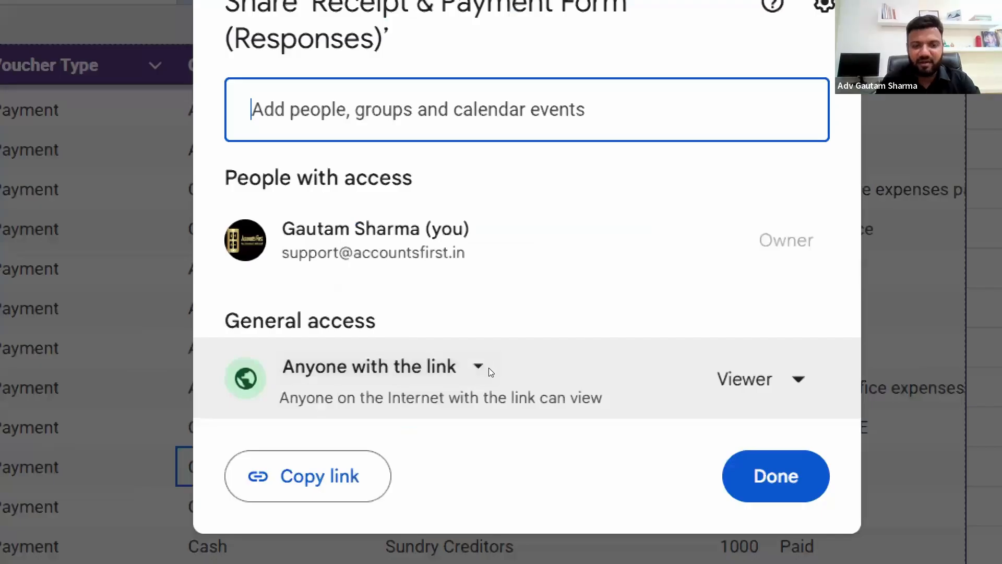
{"action": "left_click", "coordinate": [469, 371]}
{"action": "left_click", "coordinate": [384, 426]}
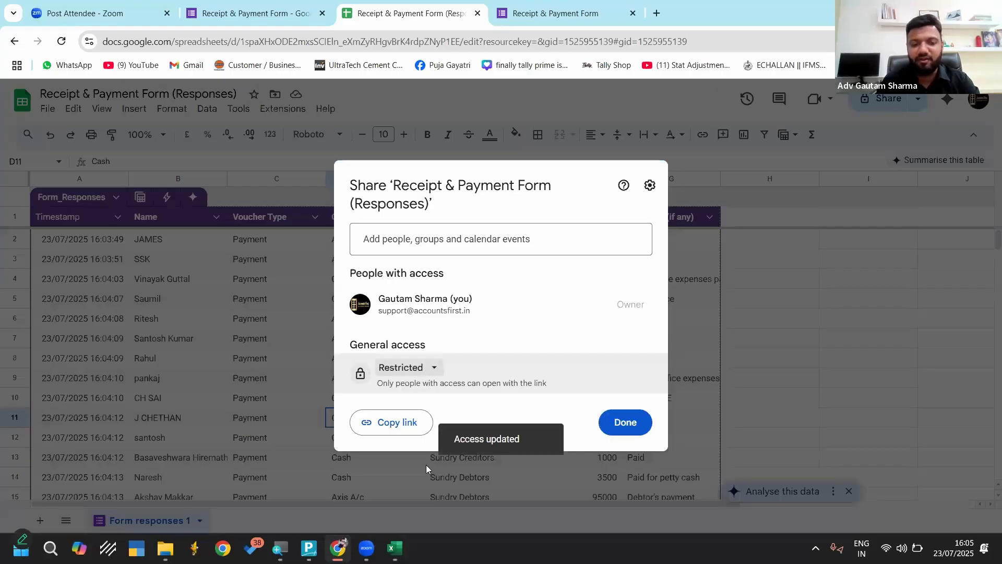
{"action": "left_click", "coordinate": [427, 372]}
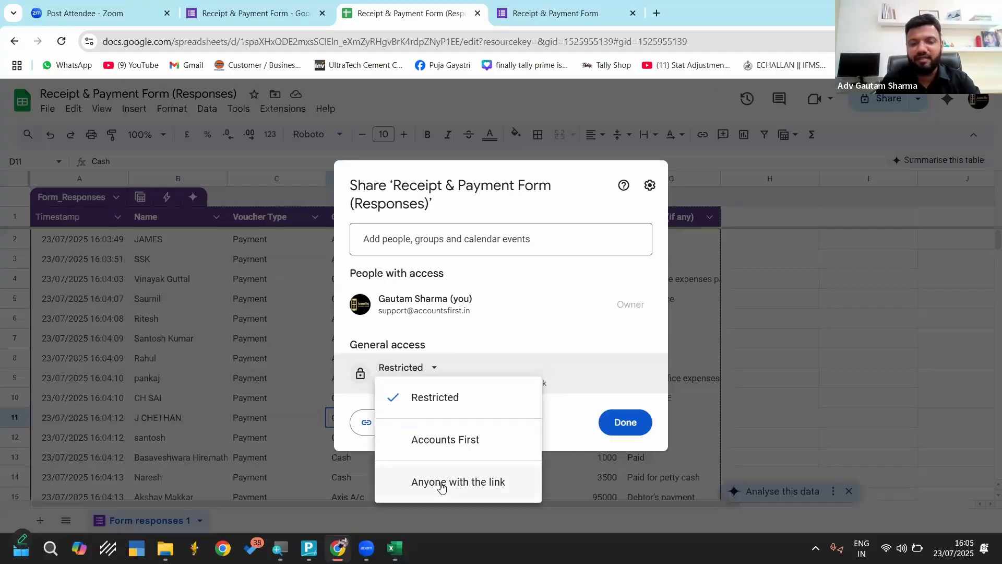
{"action": "left_click", "coordinate": [445, 481]}
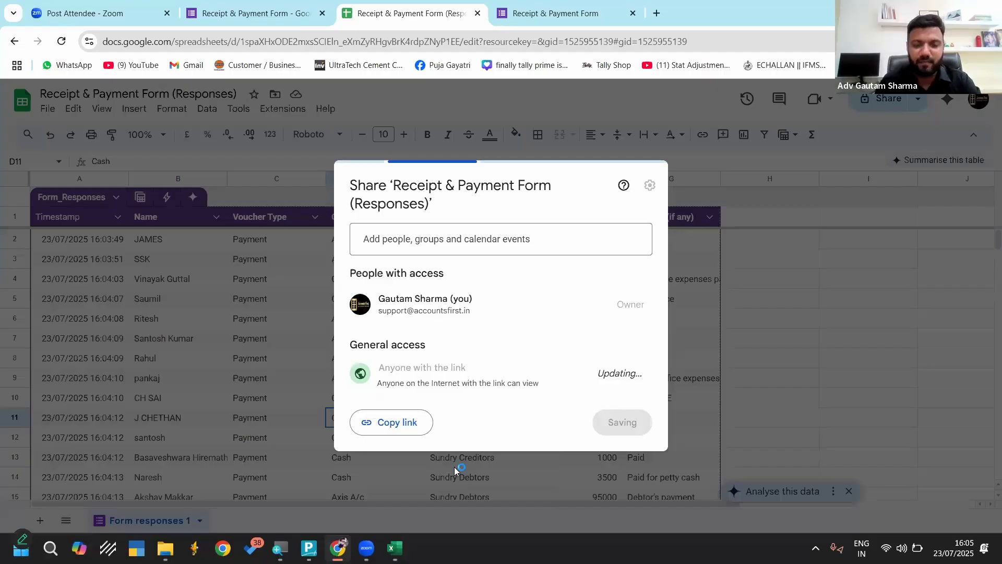
{"action": "left_click", "coordinate": [399, 427]}
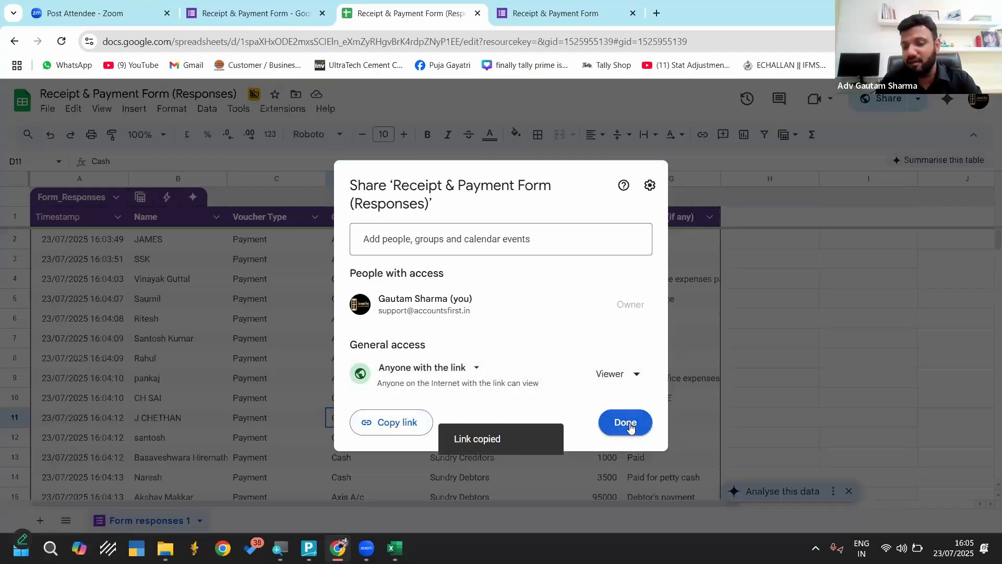
{"action": "left_click", "coordinate": [629, 424]}
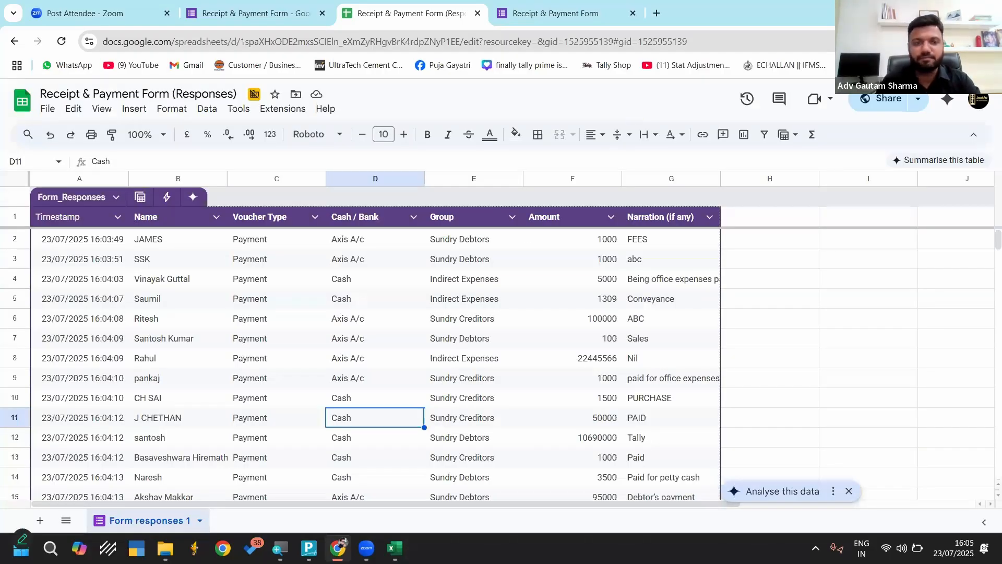
Minimize the open windows to show the desktop and switch to the Zoom Webinar window
{"action": "left_click", "coordinate": [927, 12]}
{"action": "left_click", "coordinate": [514, 230]}
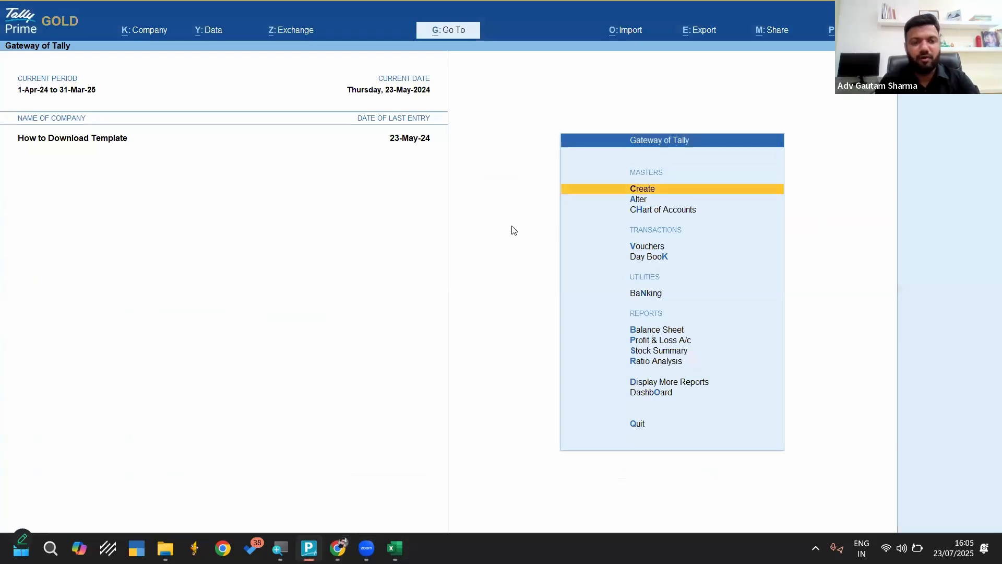
{"action": "key", "text": "super+d"}
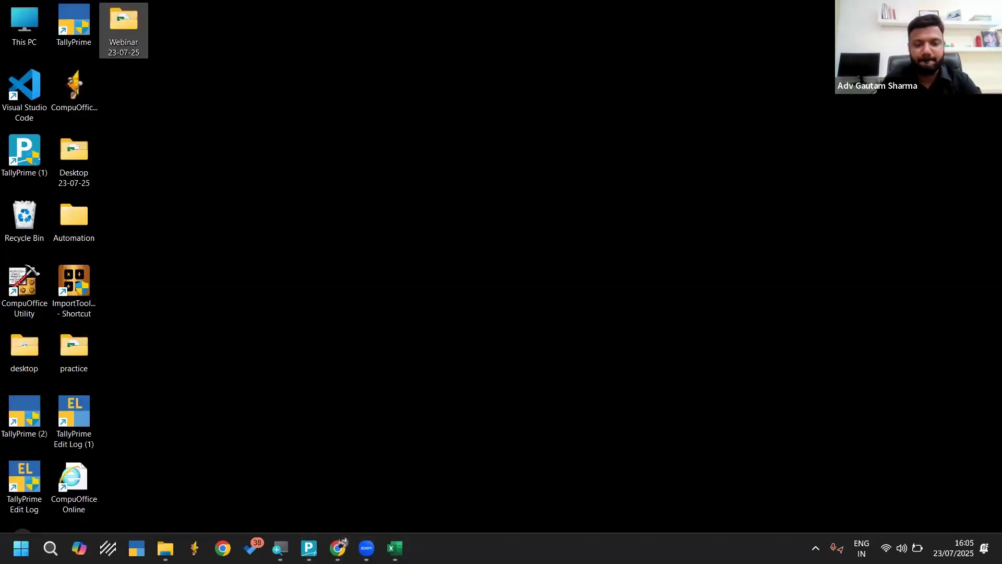
{"action": "left_click", "coordinate": [369, 550]}
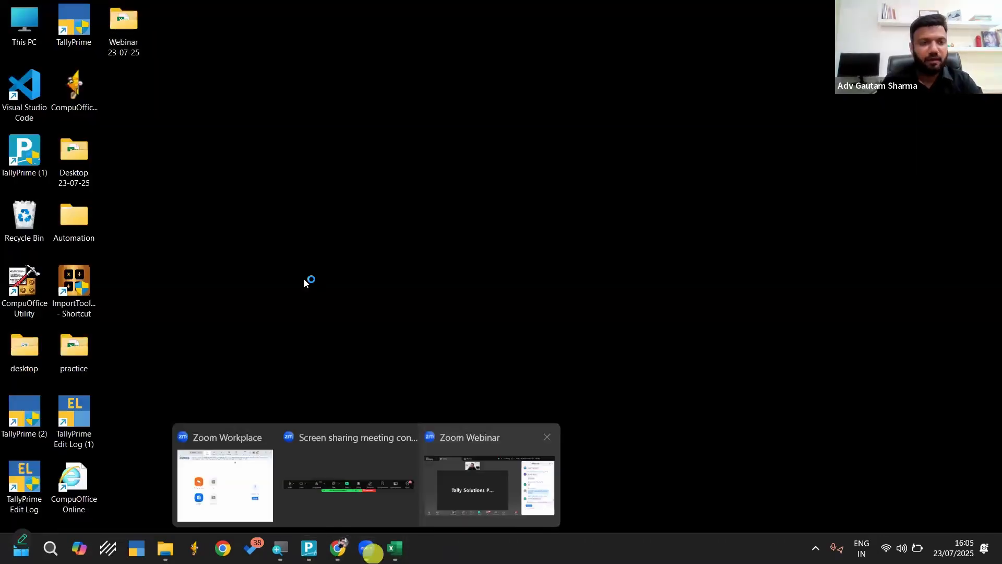
{"action": "left_click", "coordinate": [490, 485]}
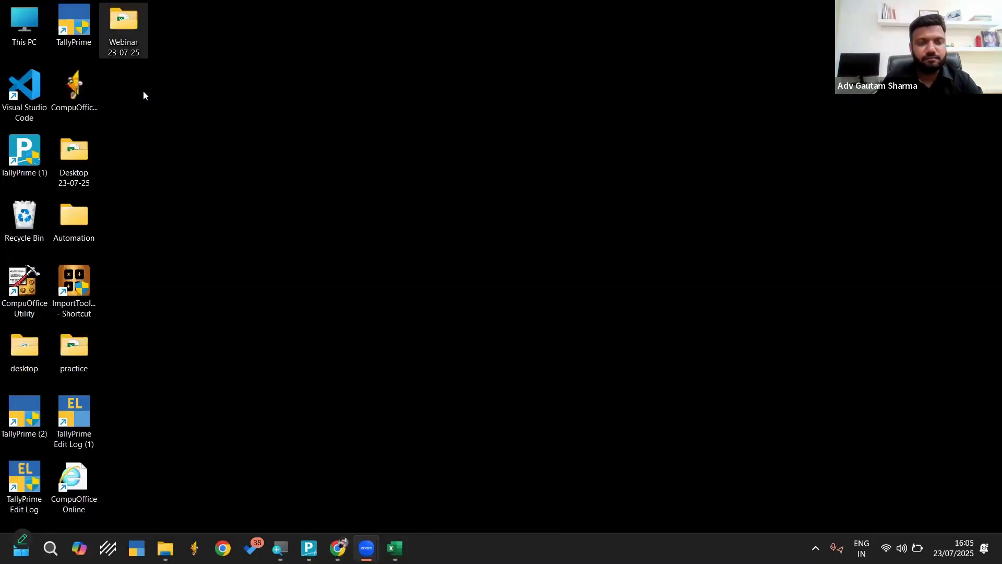
{"action": "left_click", "coordinate": [268, 316]}
{"action": "double_click", "coordinate": [124, 29]}
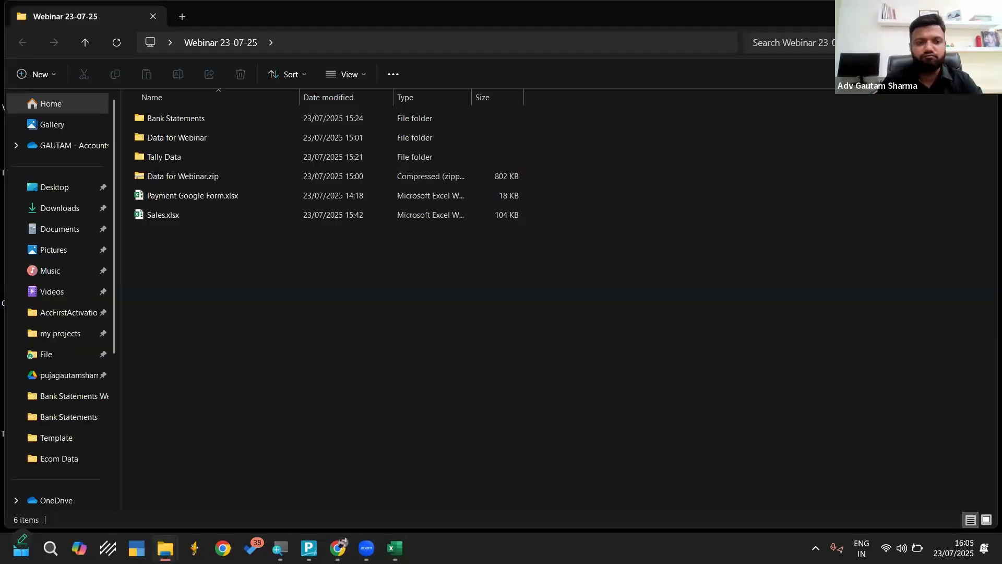
{"action": "key", "text": "alt+F4"}
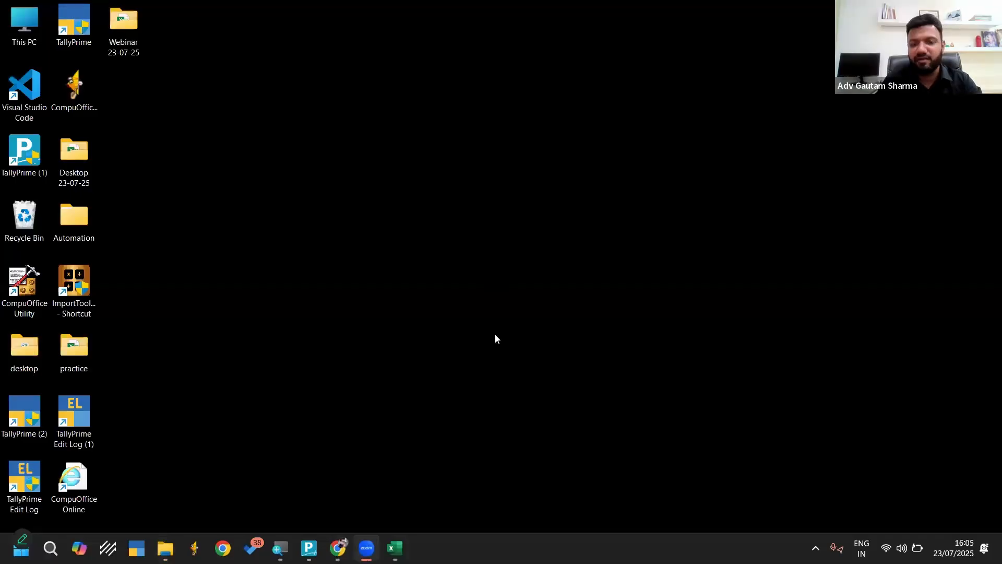
Create a new Microsoft Excel worksheet on the desktop and name it test
{"action": "right_click", "coordinate": [496, 339]}
{"action": "mouse_move", "coordinate": [574, 347]}
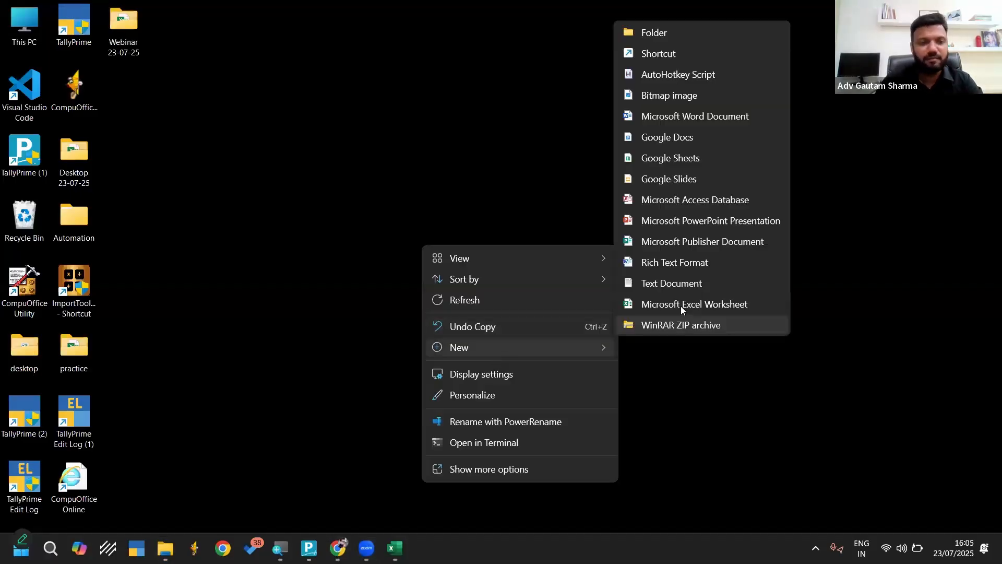
{"action": "left_click", "coordinate": [681, 306]}
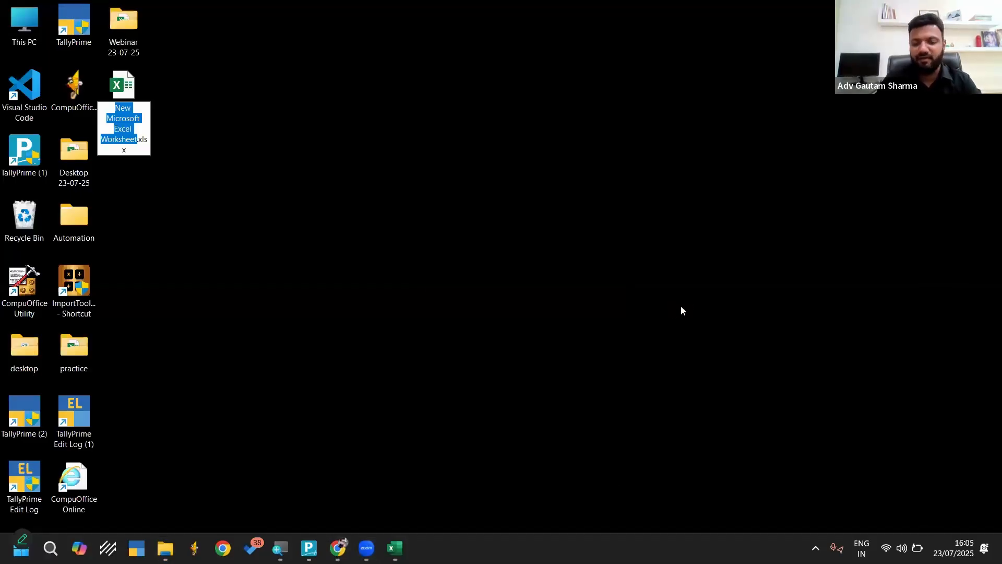
{"action": "type", "text": "test"}
{"action": "key", "text": "Return"}
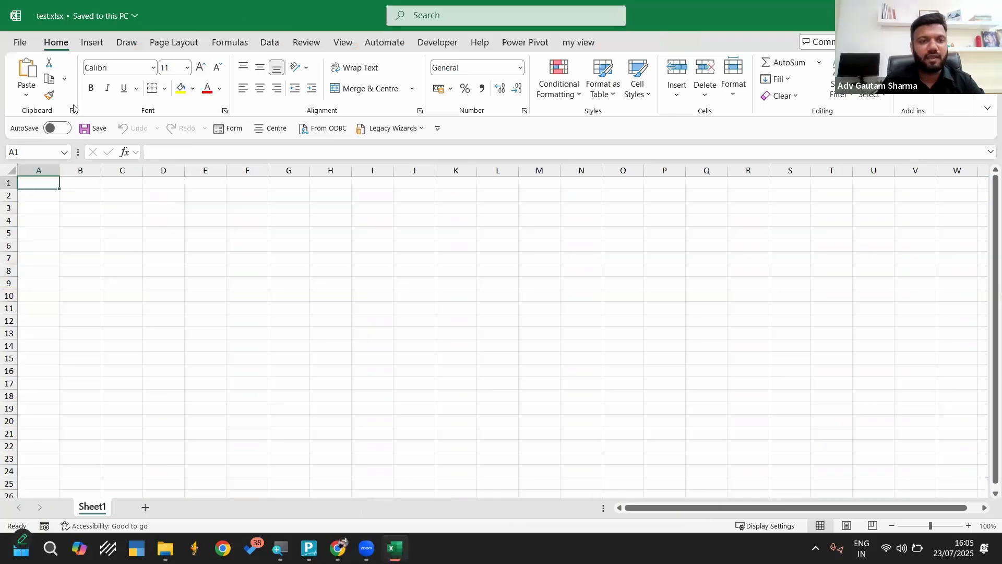
Open test.xlsx in Excel and start a data import from the web with the copied responses sheet link as the URL
{"action": "left_click", "coordinate": [270, 41]}
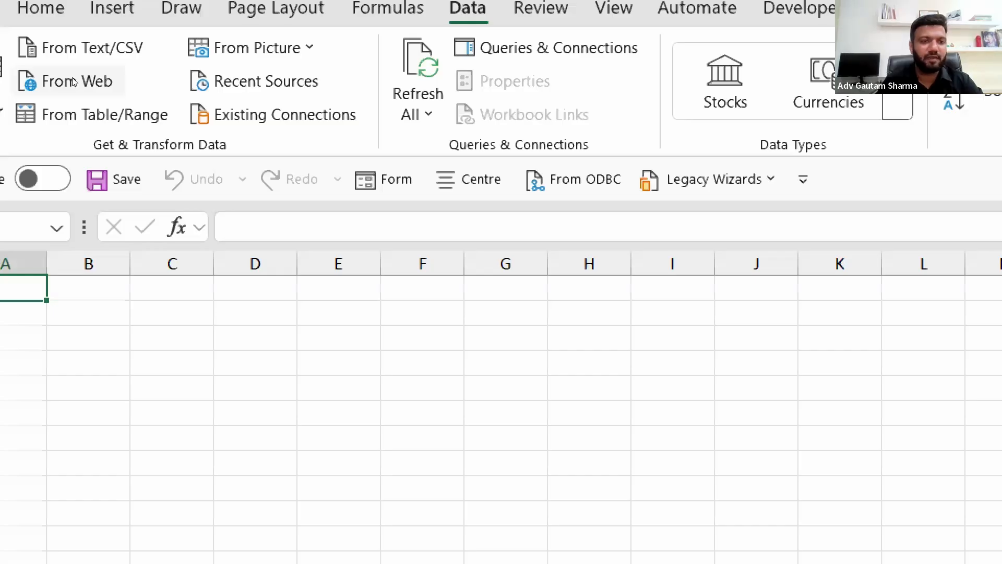
{"action": "left_click", "coordinate": [72, 79]}
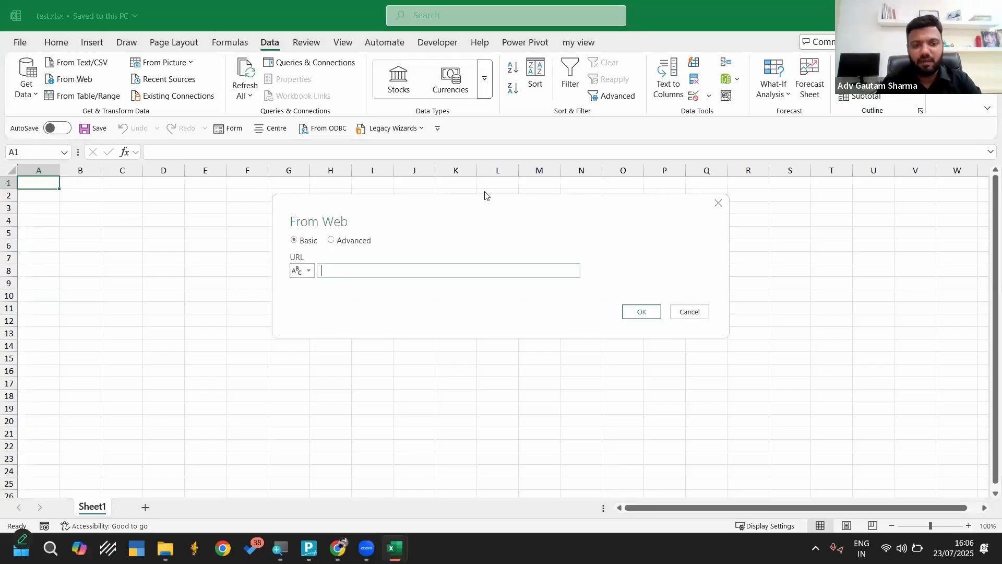
{"action": "left_click", "coordinate": [349, 273]}
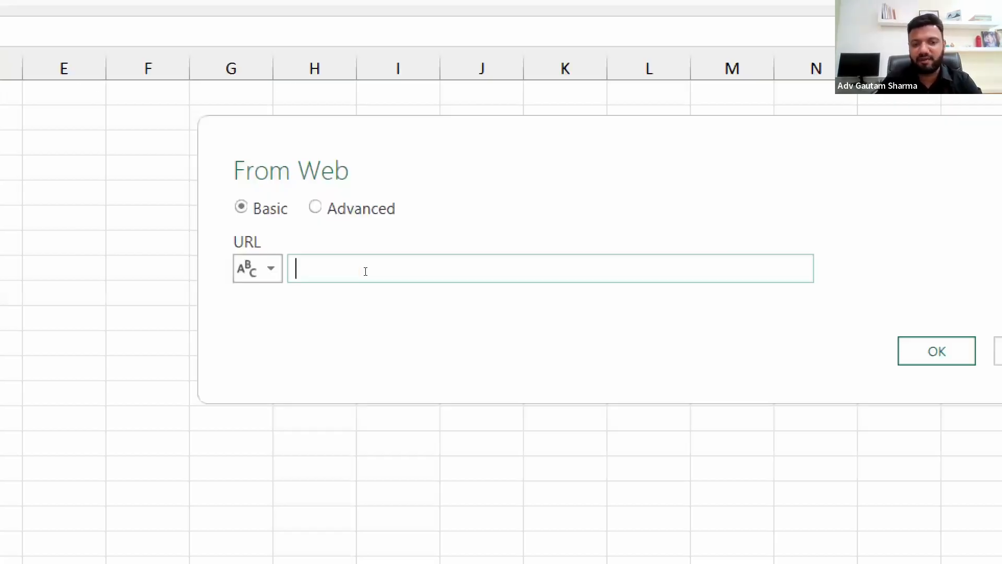
{"action": "key", "text": "ctrl+v"}
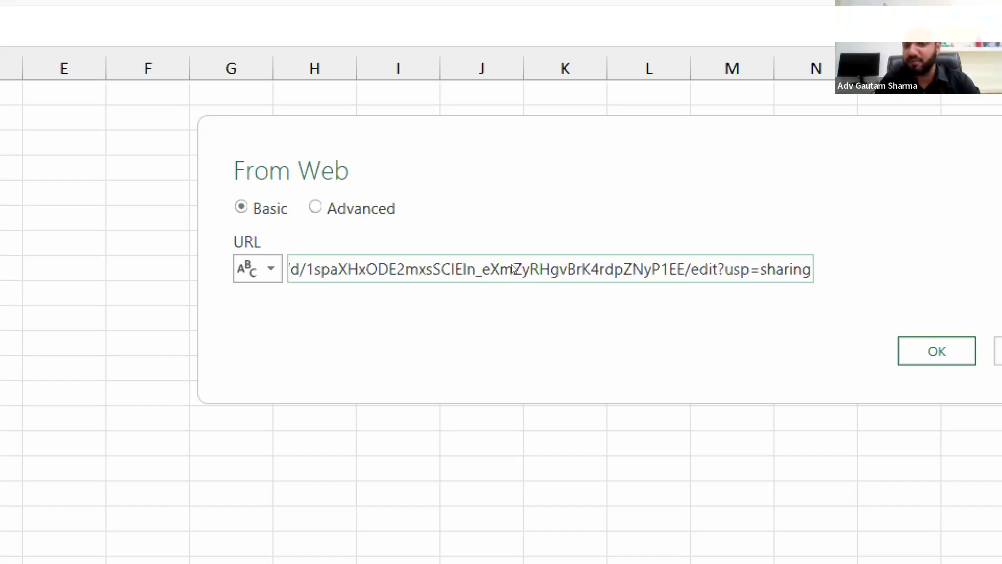
Replace edit with export in the pasted Google Sheets URL
{"action": "key", "text": "Left"}
{"action": "key", "text": "Left"}
{"action": "key", "text": "Left"}
{"action": "key", "text": "Left"}
{"action": "key", "text": "Left"}
{"action": "key", "text": "Left"}
{"action": "key", "text": "Left"}
{"action": "key", "text": "Left"}
{"action": "key", "text": "Left"}
{"action": "key", "text": "Left"}
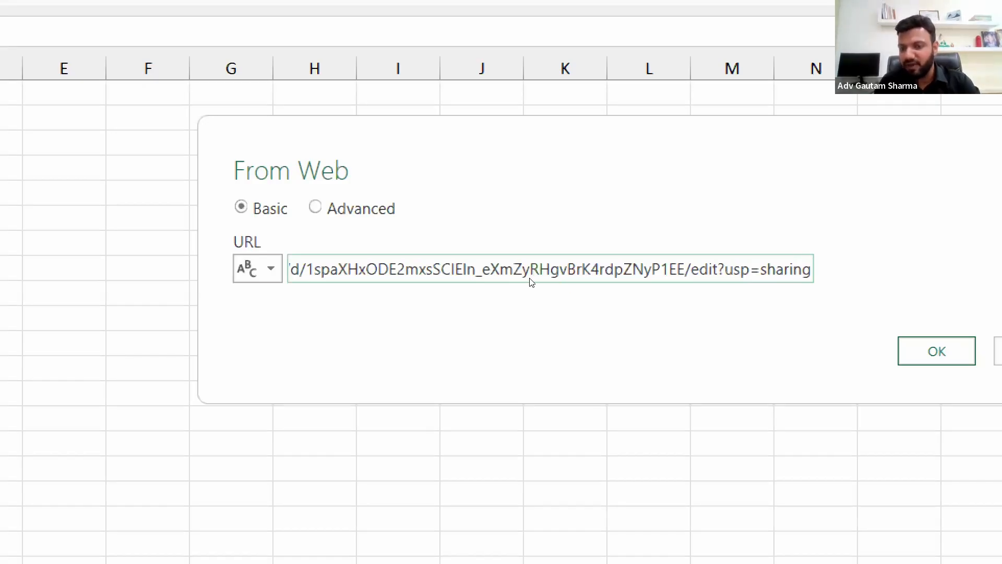
{"action": "key", "text": "Left"}
{"action": "key", "text": "Left"}
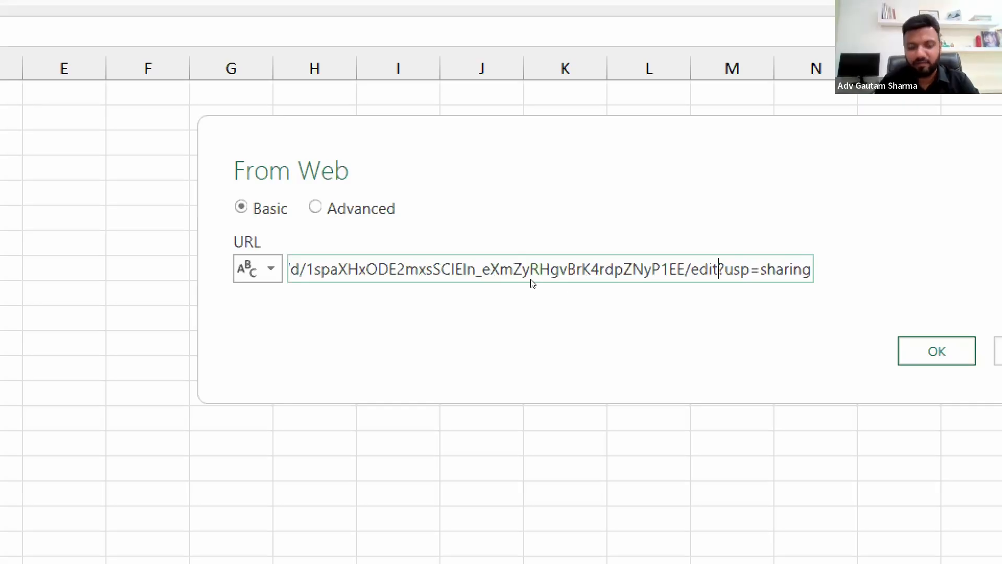
{"action": "key", "text": "BackSpace"}
{"action": "key", "text": "BackSpace"}
{"action": "key", "text": "BackSpace"}
{"action": "type", "text": "x["}
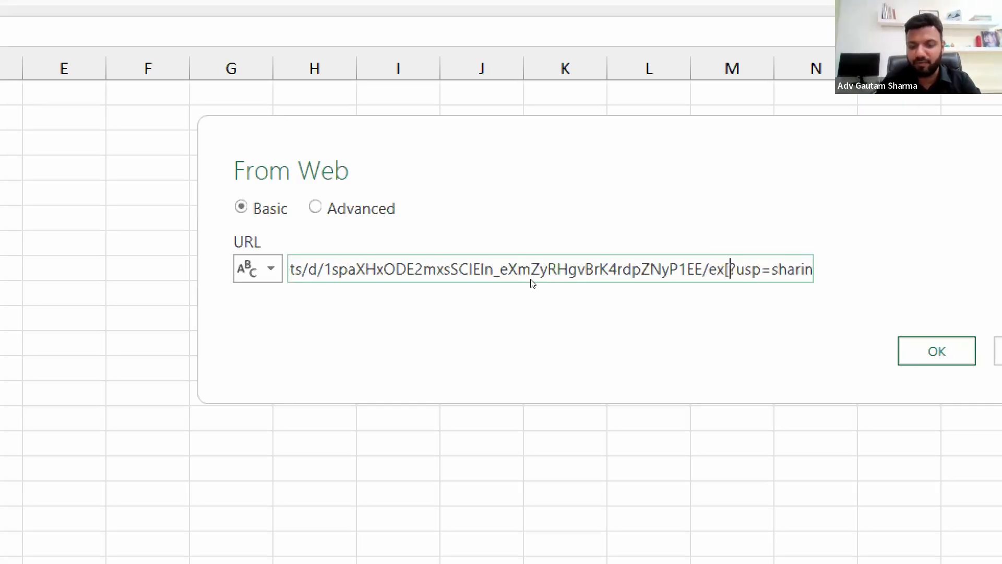
{"action": "key", "text": "BackSpace"}
{"action": "type", "text": "port"}
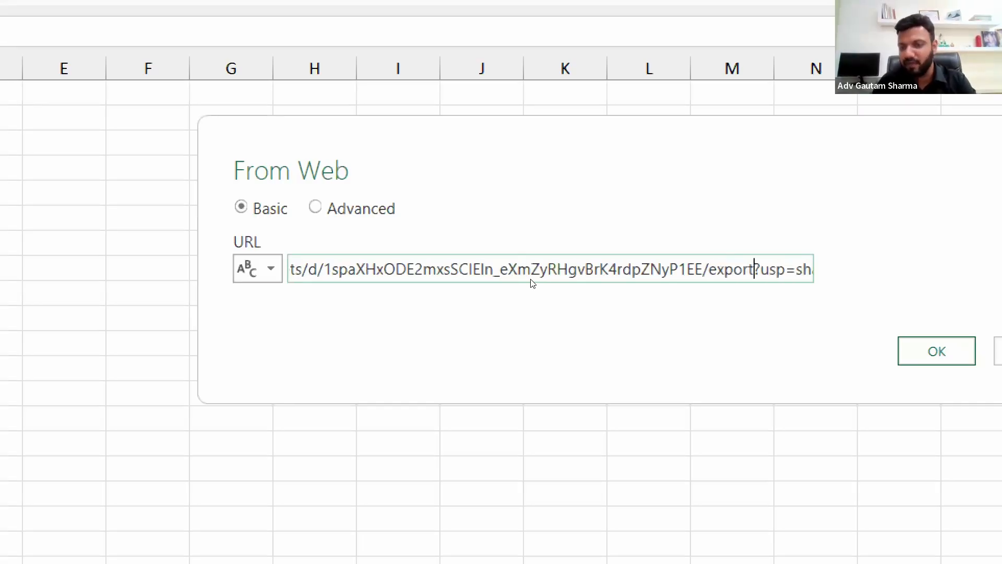
Replace the parameter name usp with format in the web import URL
{"action": "key", "text": "Right"}
{"action": "key", "text": "shift+Right"}
{"action": "key", "text": "shift+Right"}
{"action": "key", "text": "shift+Right"}
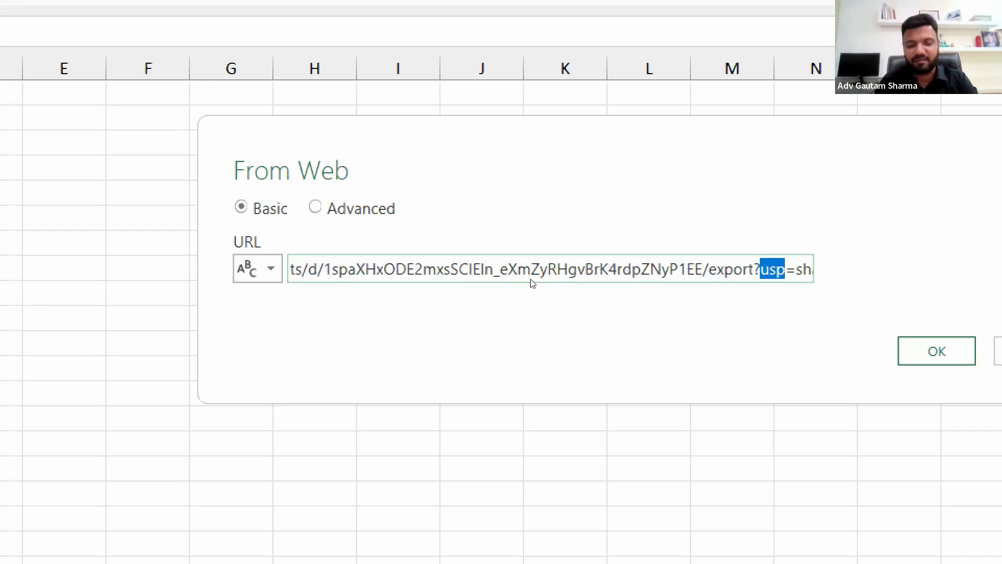
{"action": "type", "text": "format"}
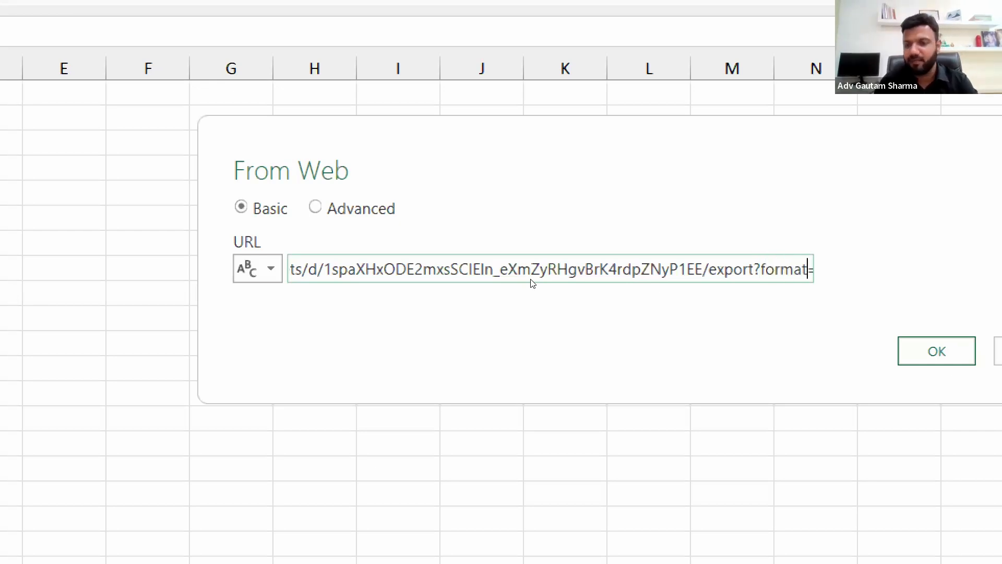
Replace the value sharing with xlsx so the import URL ends in format=xlsx
{"action": "key", "text": "Right"}
{"action": "key", "text": "Right"}
{"action": "key", "text": "Right"}
{"action": "key", "text": "Left"}
{"action": "key", "text": "shift+Right"}
{"action": "key", "text": "shift+Right"}
{"action": "key", "text": "shift+Right"}
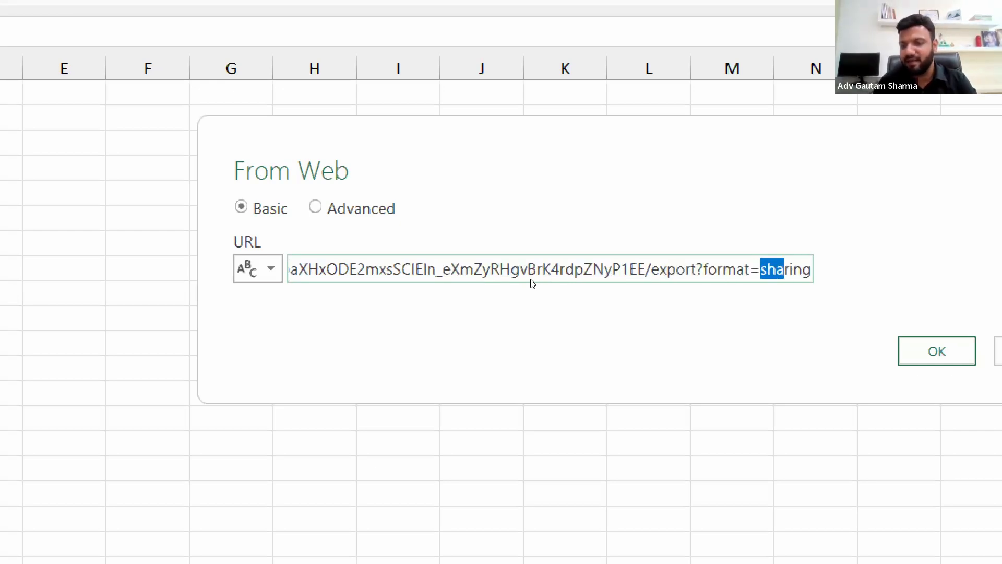
{"action": "key", "text": "shift+Right"}
{"action": "key", "text": "shift+Right"}
{"action": "key", "text": "shift+Right"}
{"action": "key", "text": "shift+Right"}
{"action": "type", "text": "xlsx"}
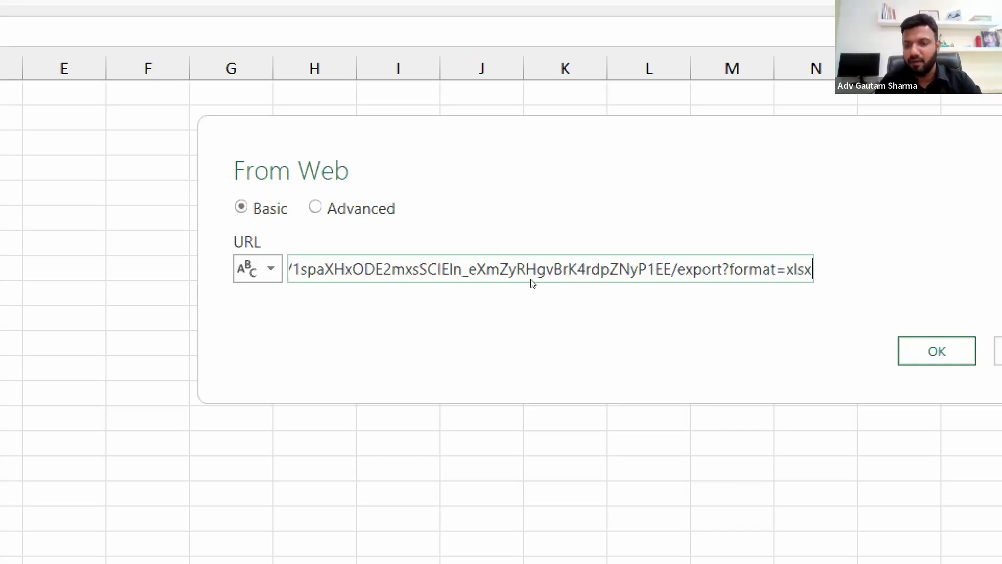
Review the export, format and xlsx parts of the edited import URL one after another
{"action": "left_click", "coordinate": [683, 270]}
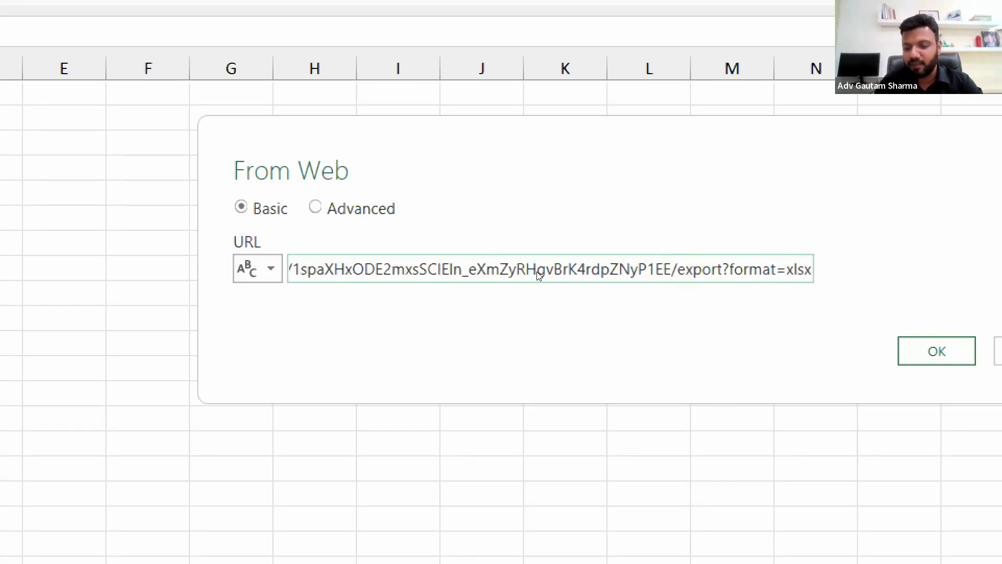
{"action": "key", "text": "shift+Right"}
{"action": "key", "text": "shift+Right"}
{"action": "key", "text": "shift+Right"}
{"action": "key", "text": "shift+Right"}
{"action": "key", "text": "shift+Right"}
{"action": "key", "text": "shift+Right"}
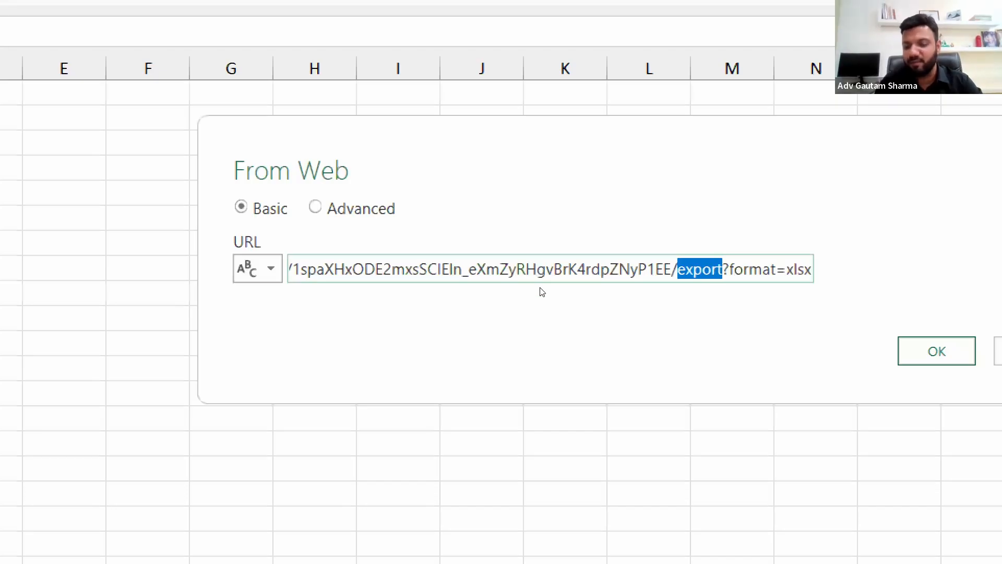
{"action": "key", "text": "Right"}
{"action": "key", "text": "Right"}
{"action": "key", "text": "shift+Right"}
{"action": "key", "text": "shift+Right"}
{"action": "key", "text": "shift+Right"}
{"action": "key", "text": "shift+Right"}
{"action": "key", "text": "shift+Right"}
{"action": "key", "text": "shift+Right"}
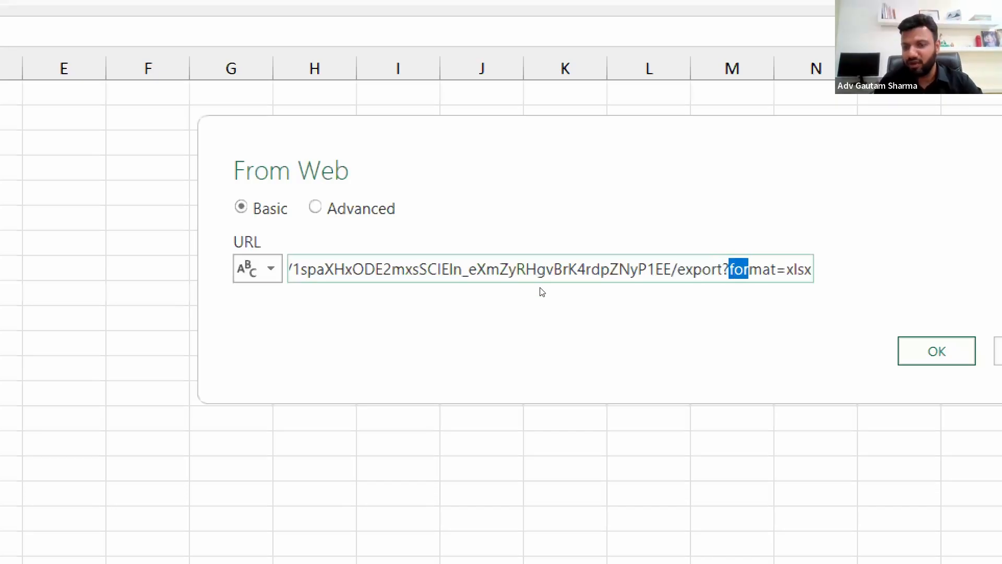
{"action": "key", "text": "Right"}
{"action": "key", "text": "Right"}
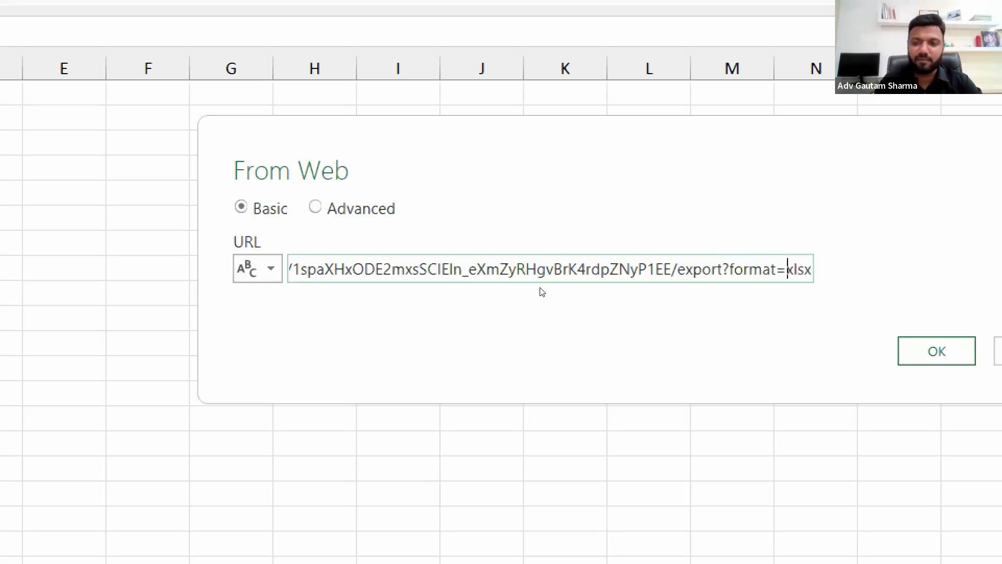
{"action": "key", "text": "shift+Right"}
{"action": "key", "text": "shift+Right"}
{"action": "key", "text": "shift+Right"}
{"action": "key", "text": "shift+Right"}
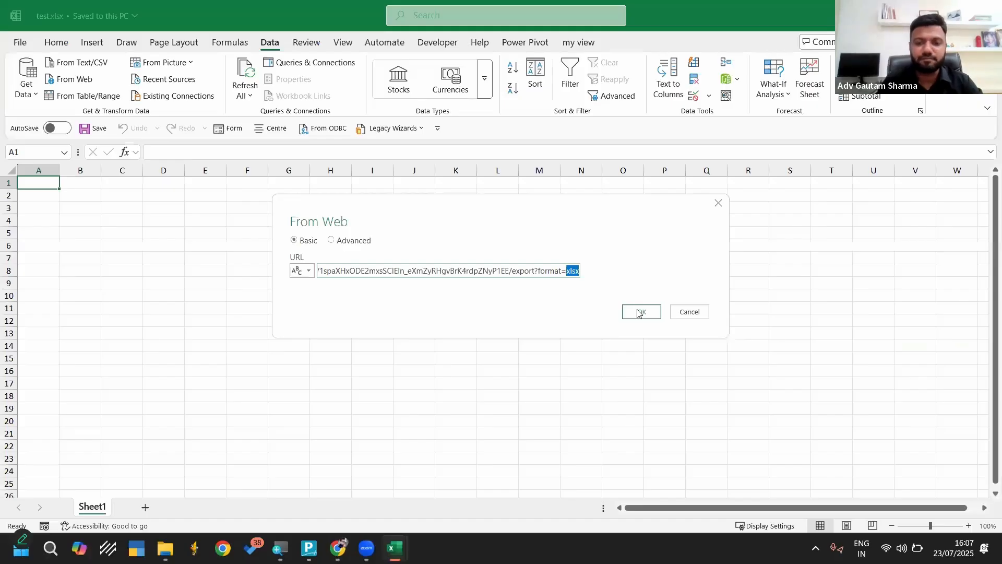
Connect to the edited URL and open its Form_Responses table, with a refreshed preview, for data transformation
{"action": "left_click", "coordinate": [934, 353]}
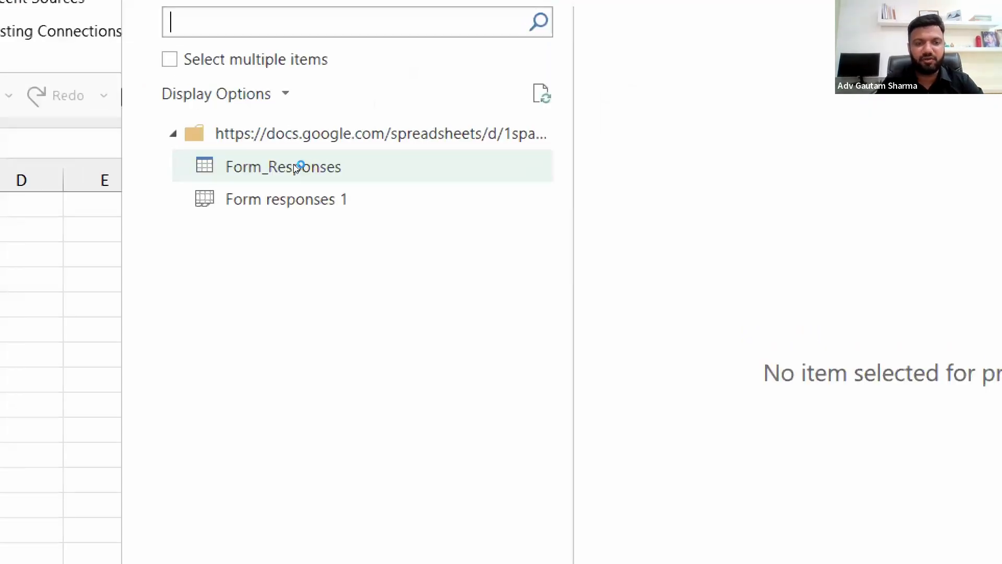
{"action": "left_click", "coordinate": [302, 165]}
{"action": "left_click", "coordinate": [286, 200]}
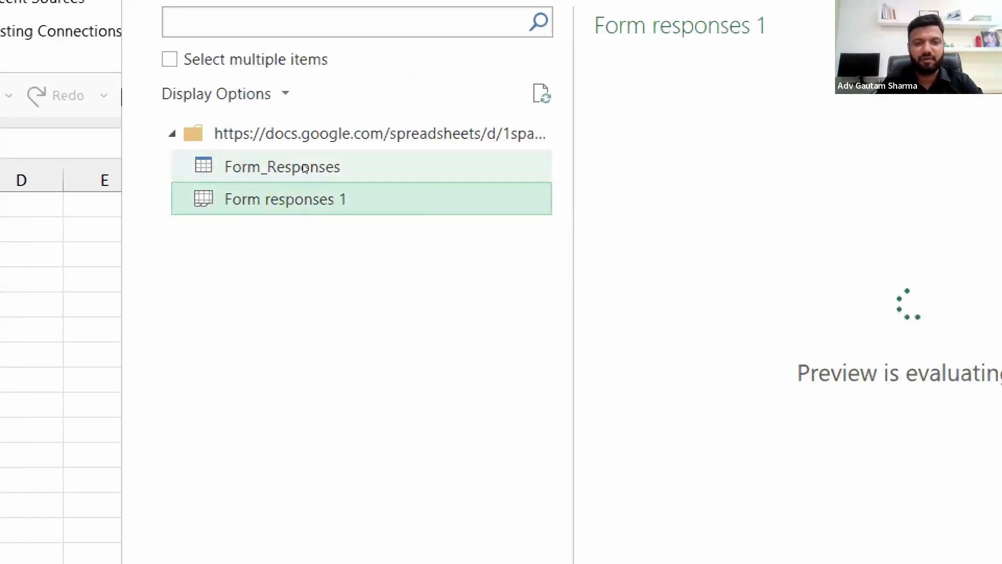
{"action": "left_click", "coordinate": [303, 165]}
{"action": "left_click", "coordinate": [327, 201]}
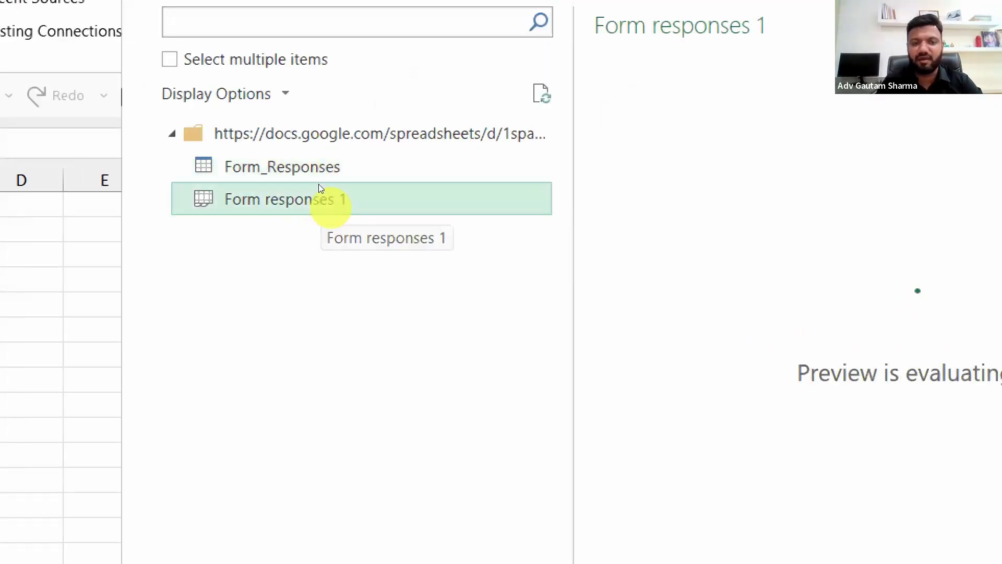
{"action": "left_click", "coordinate": [293, 166]}
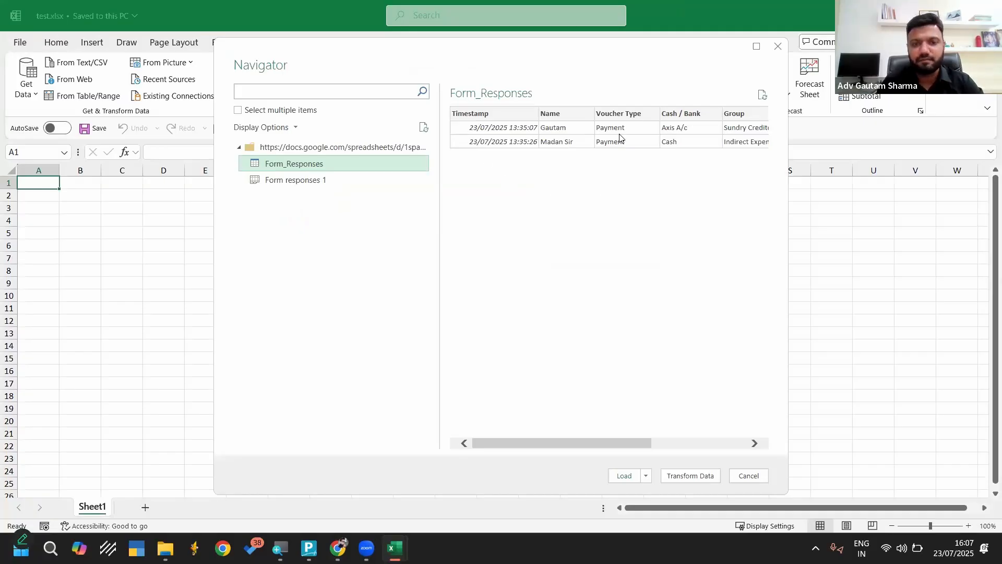
{"action": "left_click", "coordinate": [763, 96]}
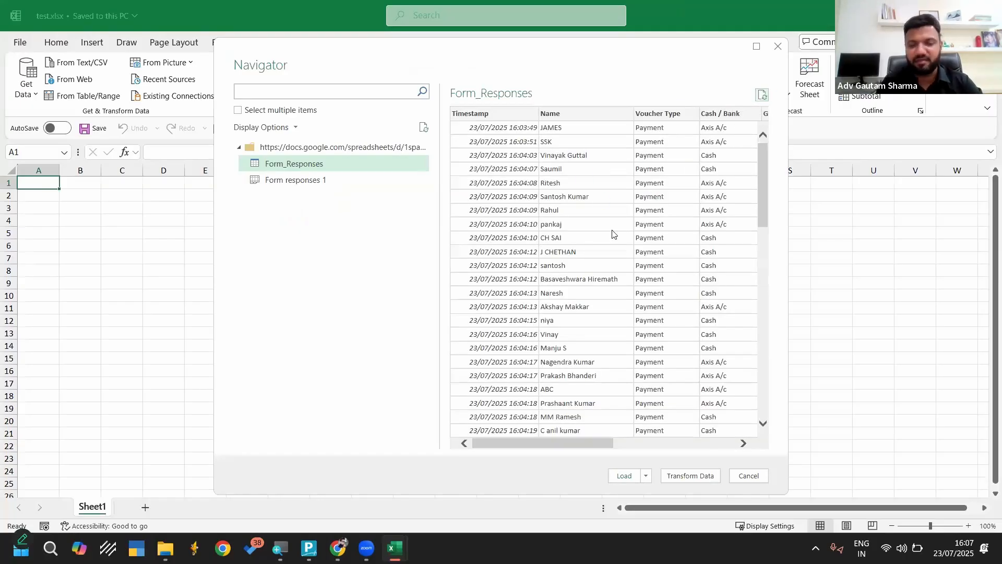
{"action": "left_click", "coordinate": [691, 475]}
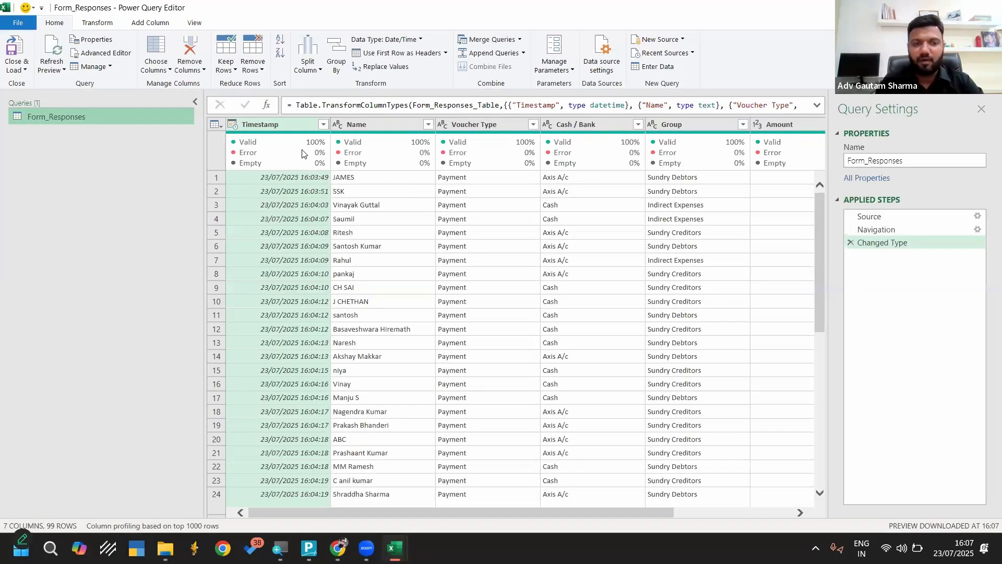
Duplicate the Form_Responses query and rename the copy Master
{"action": "right_click", "coordinate": [42, 116]}
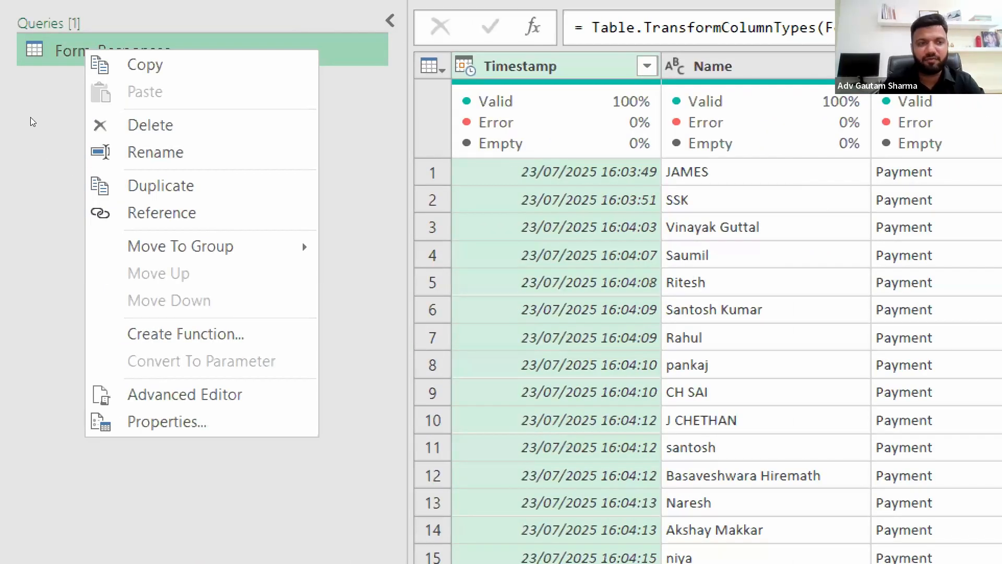
{"action": "right_click", "coordinate": [61, 51]}
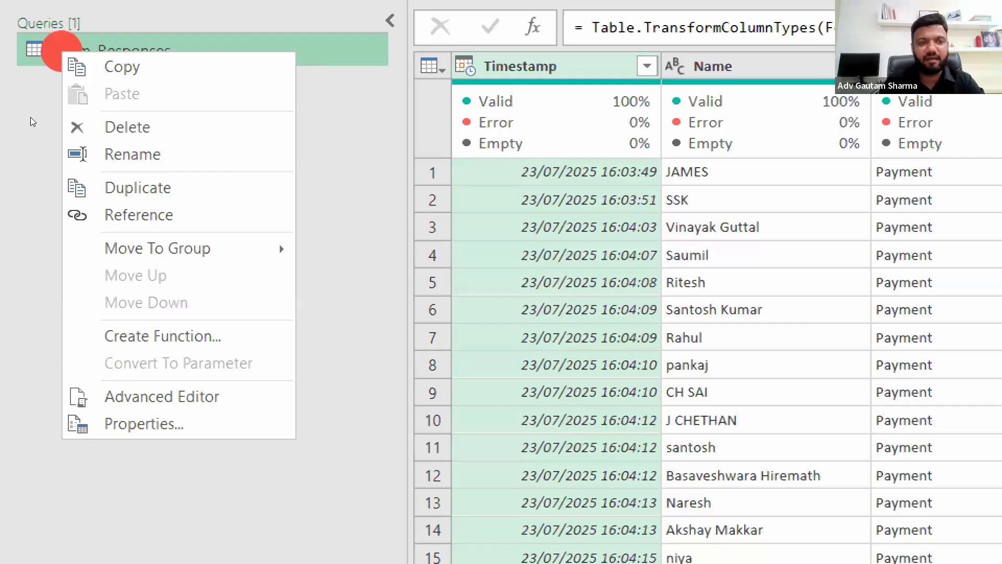
{"action": "left_click", "coordinate": [76, 189]}
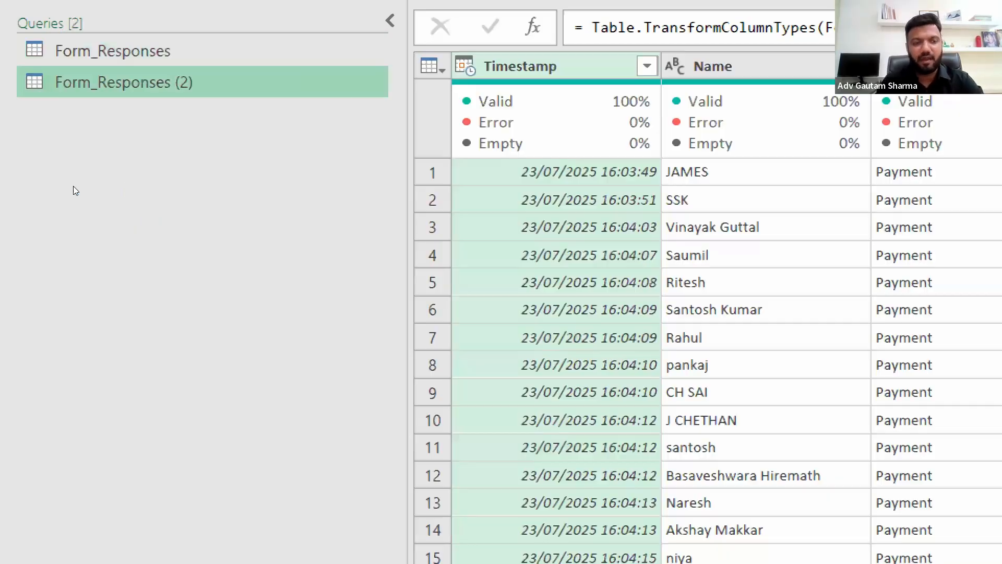
{"action": "right_click", "coordinate": [116, 82]}
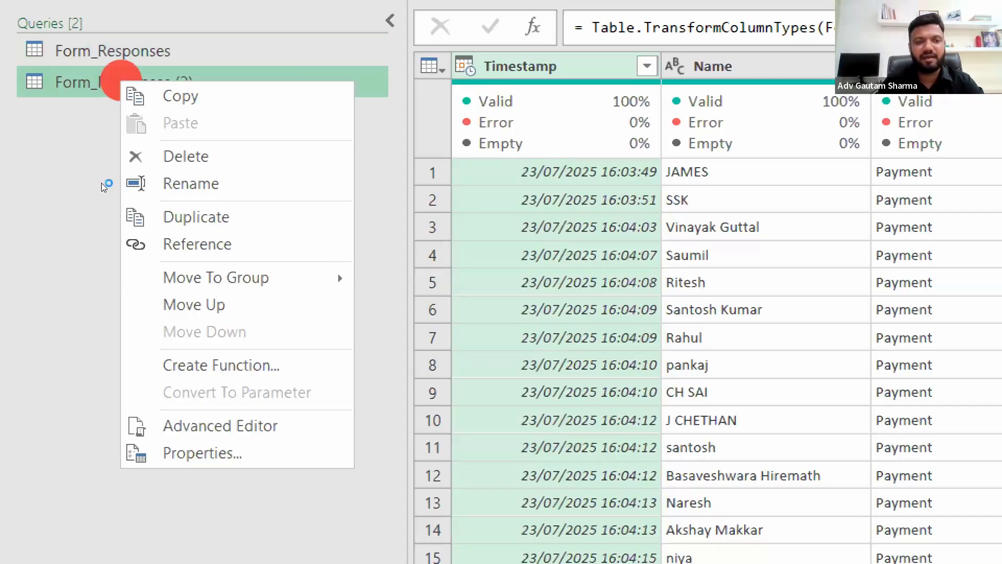
{"action": "left_click", "coordinate": [204, 184]}
{"action": "type", "text": "Master"}
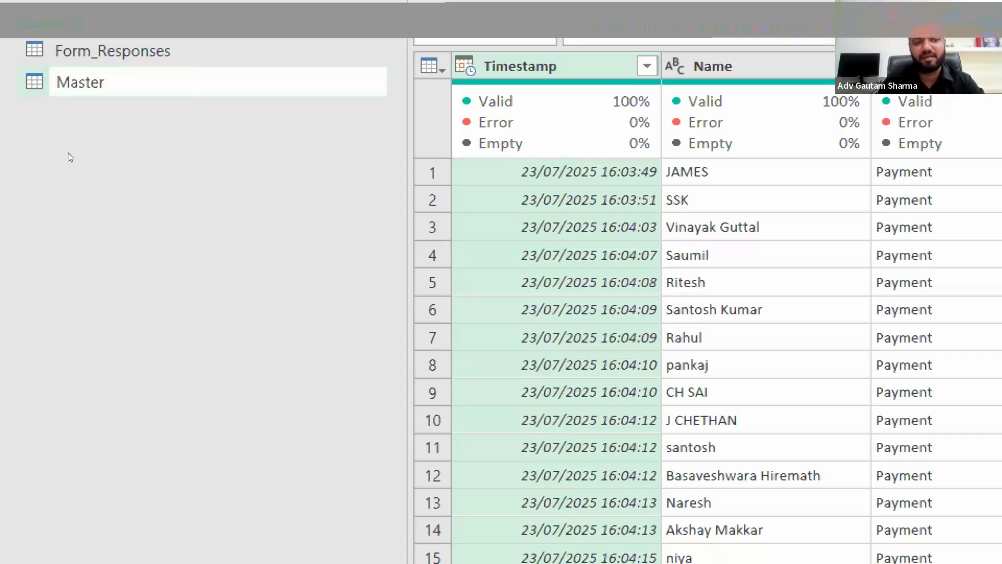
{"action": "left_click", "coordinate": [148, 188]}
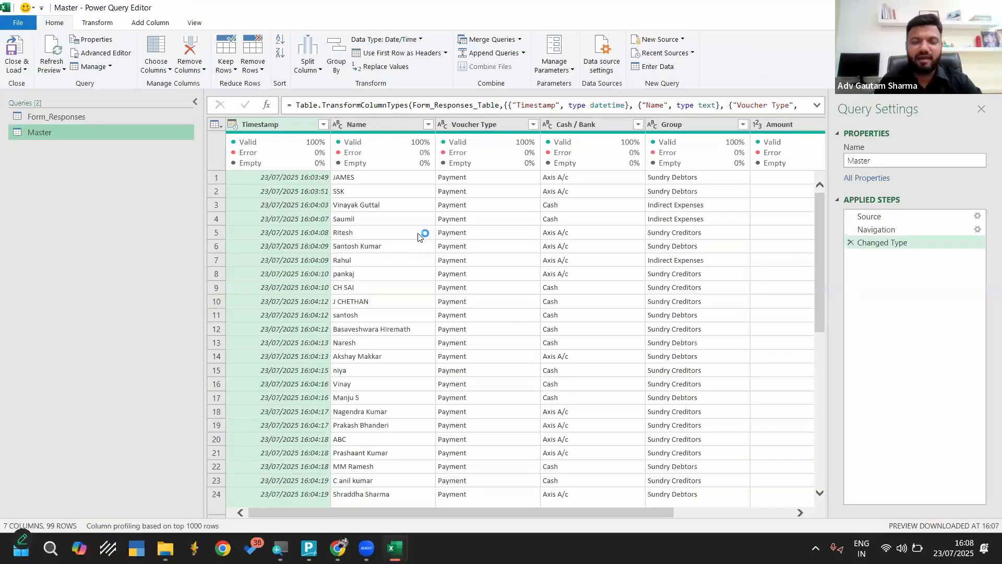
Keep only the Name and Group columns in the Master query by removing all other columns
{"action": "left_click", "coordinate": [395, 280]}
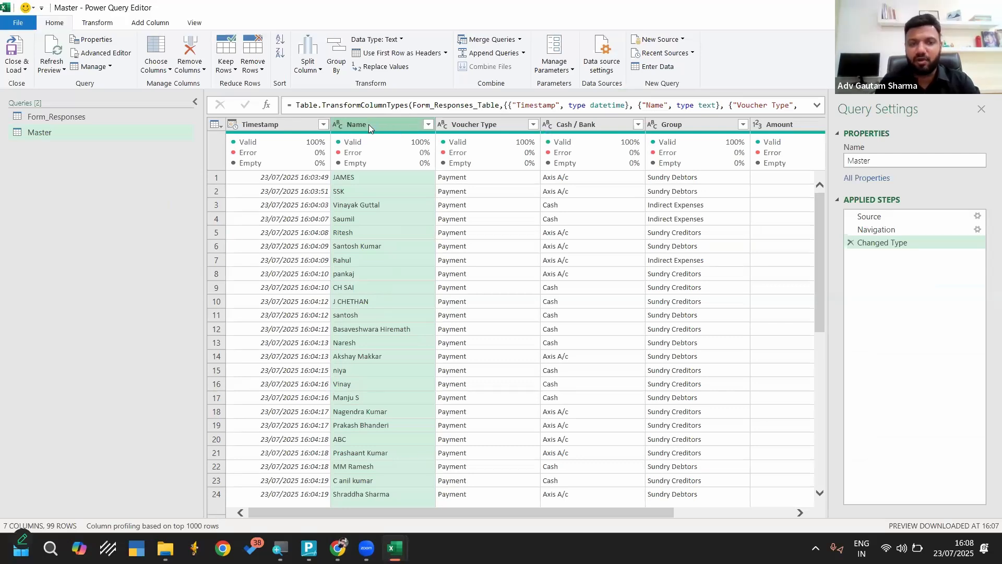
{"action": "left_click", "coordinate": [683, 125], "text": "ctrl"}
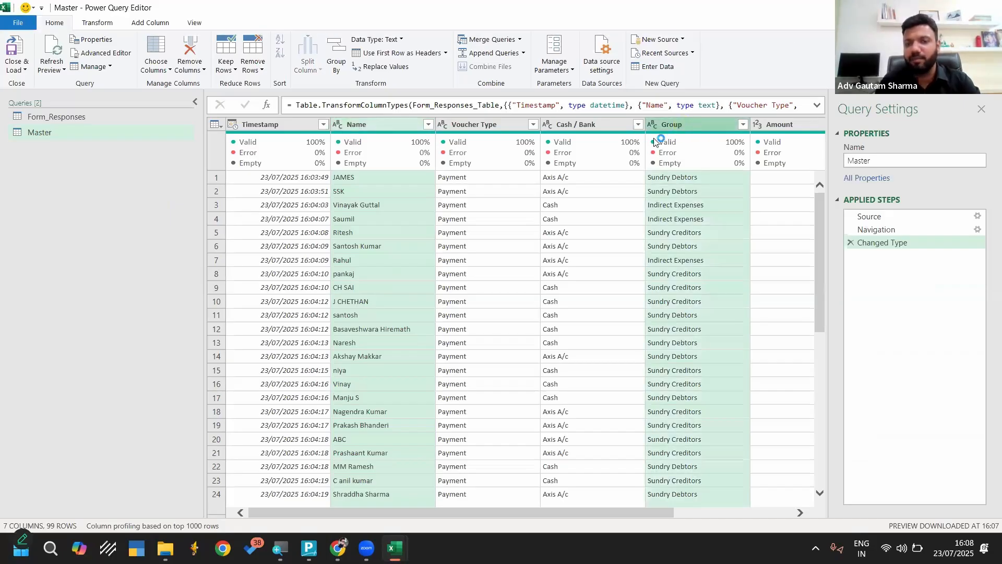
{"action": "mouse_move", "coordinate": [656, 142]}
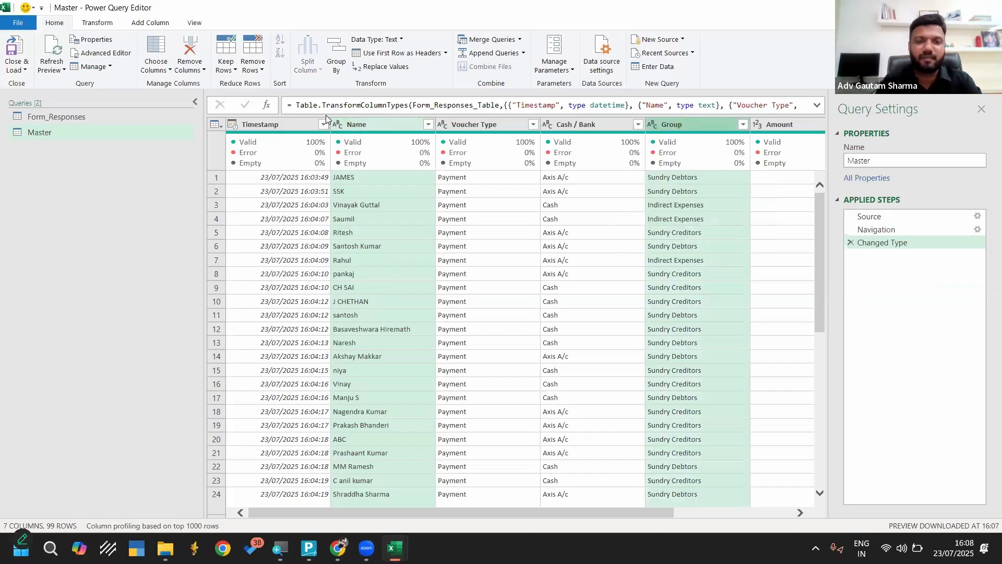
{"action": "right_click", "coordinate": [348, 124]}
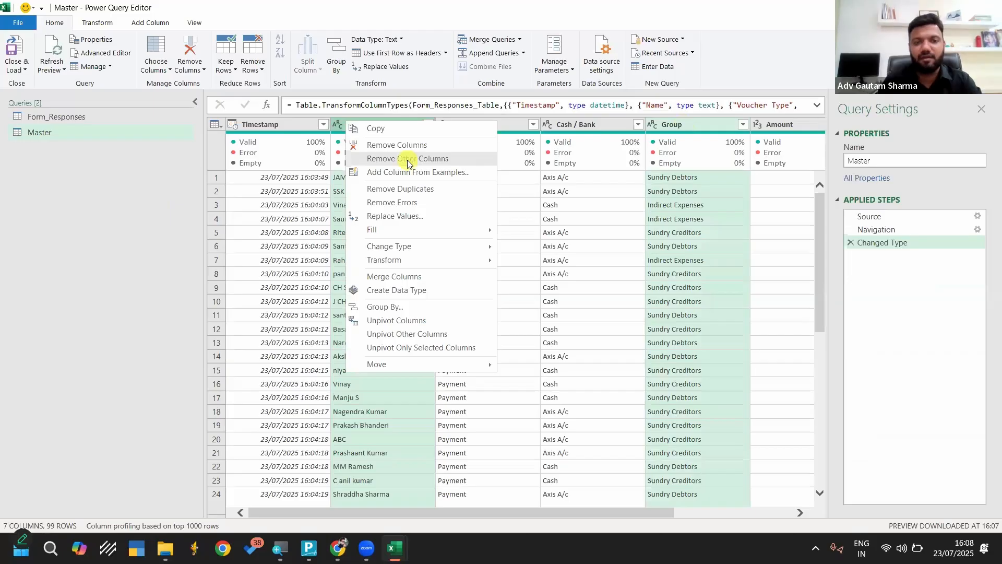
{"action": "left_click", "coordinate": [407, 160]}
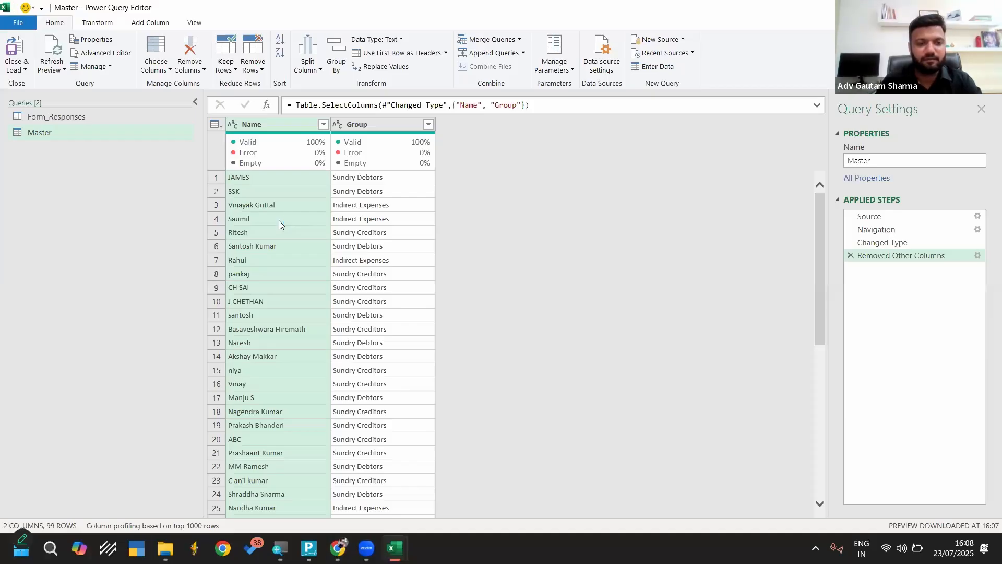
{"action": "scroll", "coordinate": [273, 297], "scroll_direction": "down", "scroll_amount": 2}
{"action": "scroll", "coordinate": [274, 297], "scroll_direction": "up", "scroll_amount": 2}
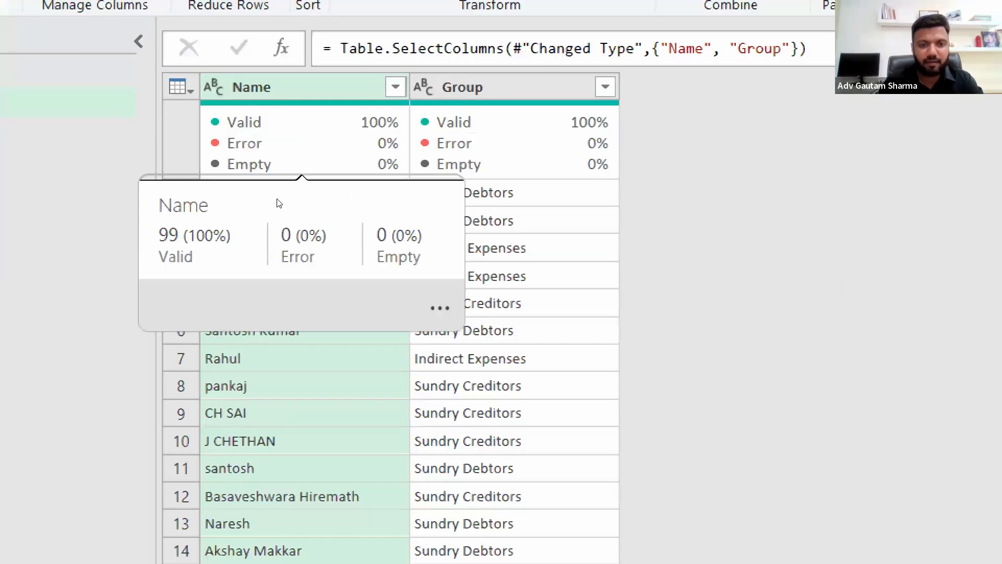
{"action": "left_click", "coordinate": [242, 182]}
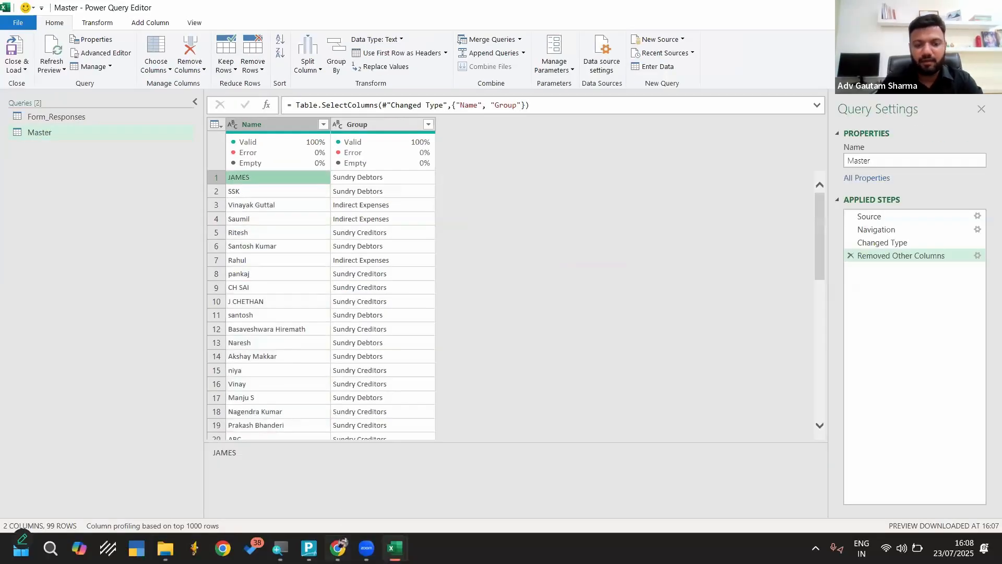
Switch to Chrome and open a blank Receipt & Payment Form for another response
{"action": "left_click", "coordinate": [338, 548]}
{"action": "left_click", "coordinate": [561, 4]}
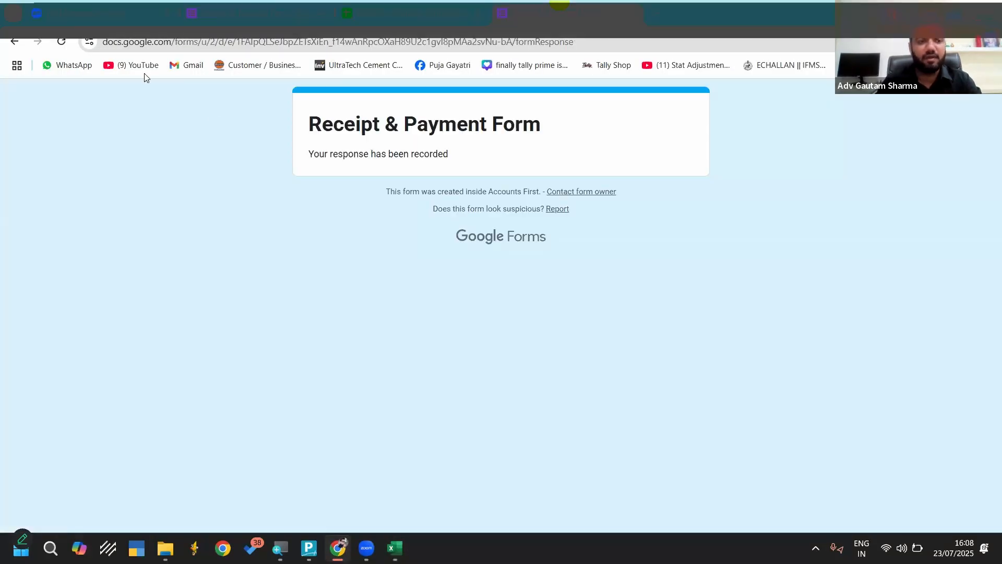
{"action": "left_click", "coordinate": [62, 43]}
{"action": "left_click", "coordinate": [398, 542]}
{"action": "left_click", "coordinate": [451, 493]}
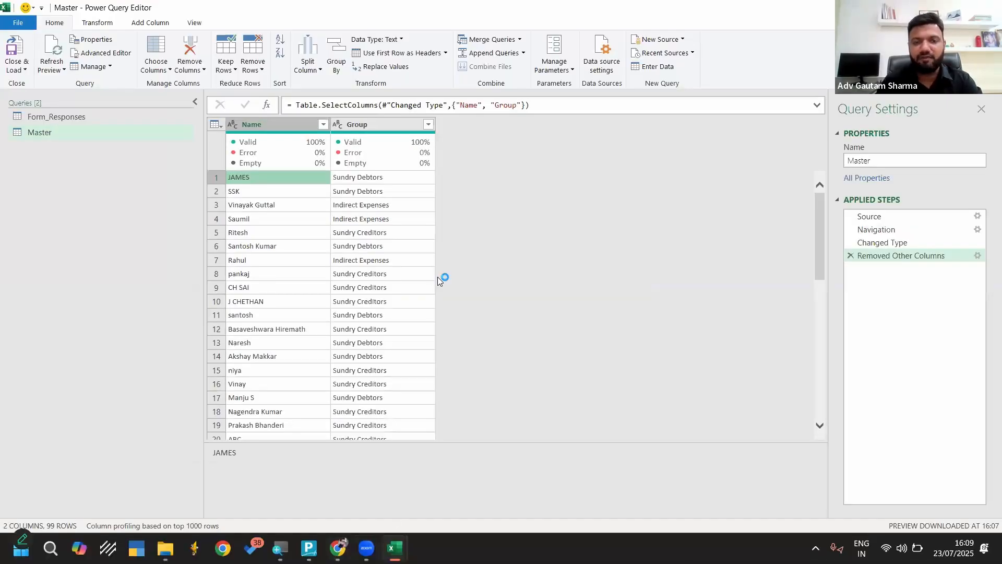
{"action": "key", "text": "alt+Tab"}
Enter the party name in lowercase in the form, with voucher type Payment, Cash as Cash / Bank, and group Sundry Debtors
{"action": "left_click", "coordinate": [375, 304]}
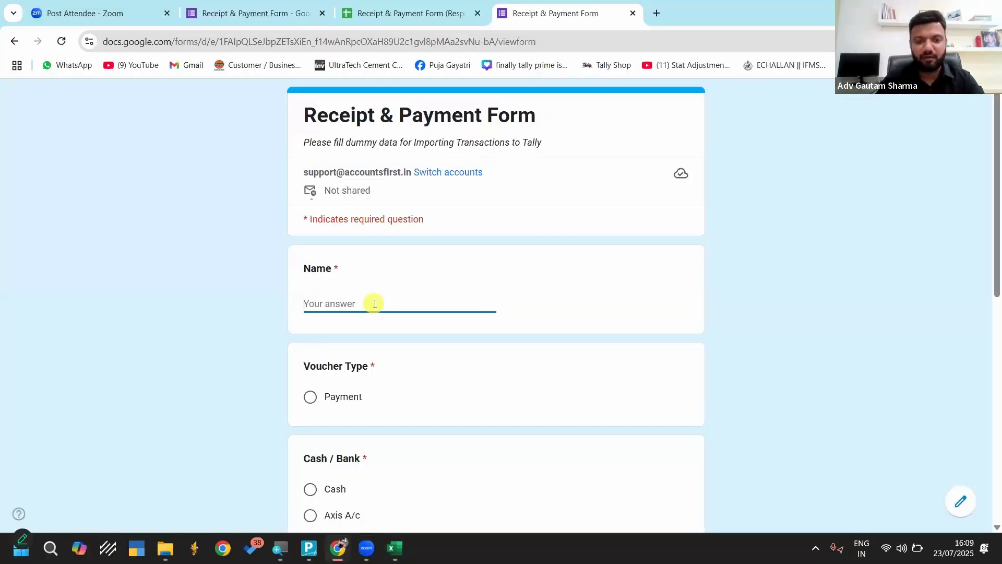
{"action": "type", "text": "james"}
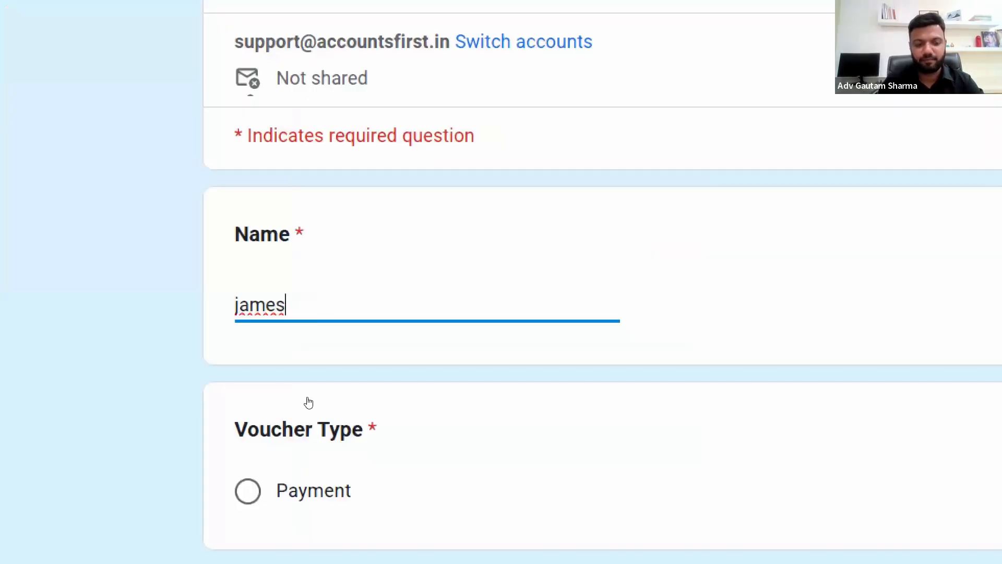
{"action": "left_click", "coordinate": [248, 490]}
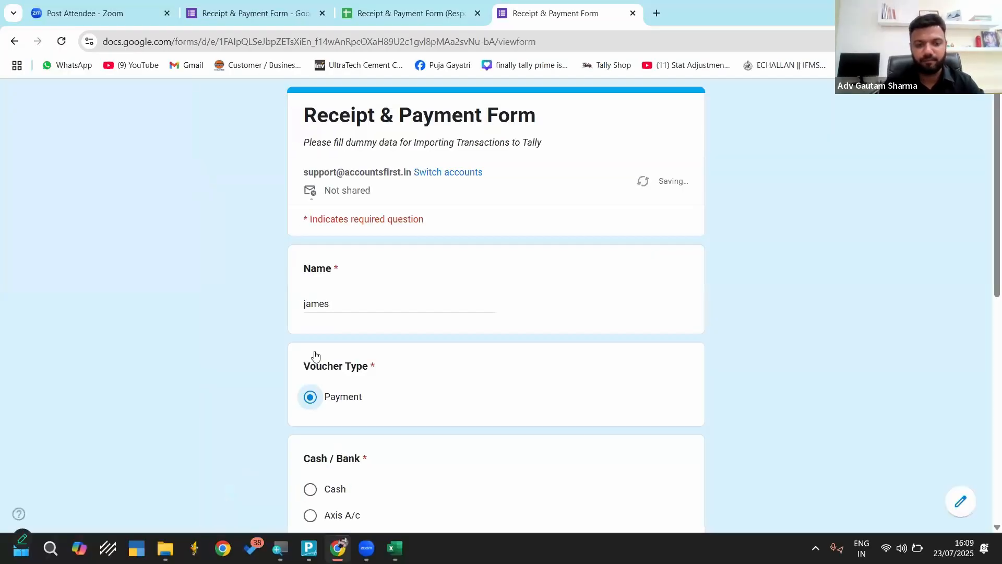
{"action": "scroll", "coordinate": [315, 349], "scroll_direction": "down", "scroll_amount": 3}
{"action": "left_click", "coordinate": [310, 328]}
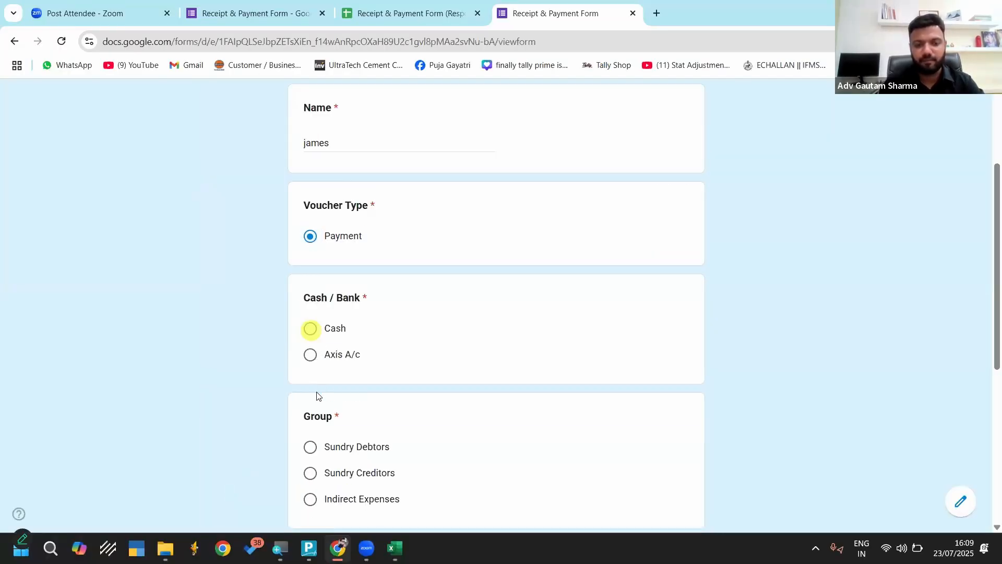
{"action": "scroll", "coordinate": [311, 326], "scroll_direction": "down", "scroll_amount": 2}
{"action": "left_click", "coordinate": [310, 326]}
{"action": "scroll", "coordinate": [313, 313], "scroll_direction": "down", "scroll_amount": 3}
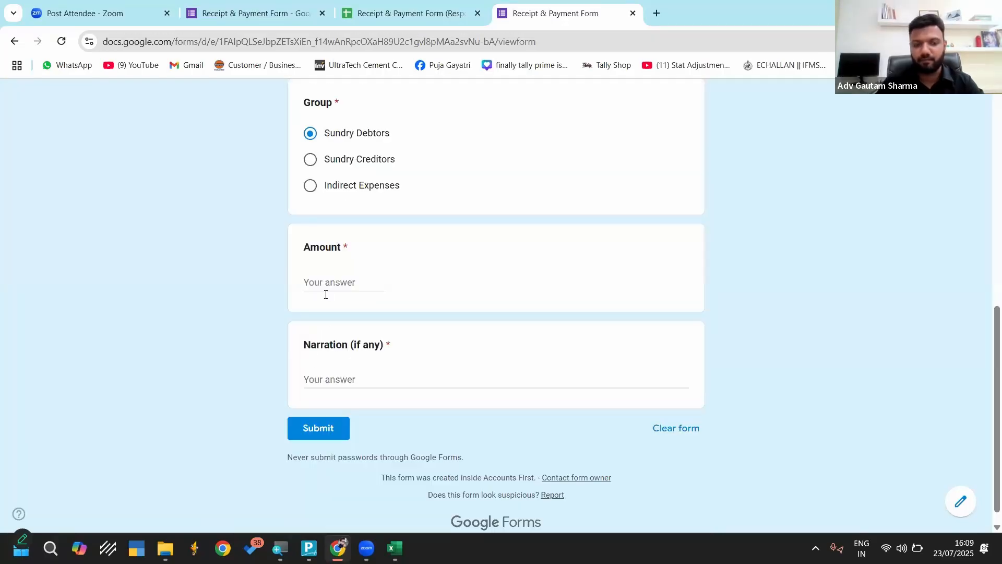
Set both the Amount and the Narration to 100 and submit the form response
{"action": "left_click", "coordinate": [324, 289]}
{"action": "type", "text": "100"}
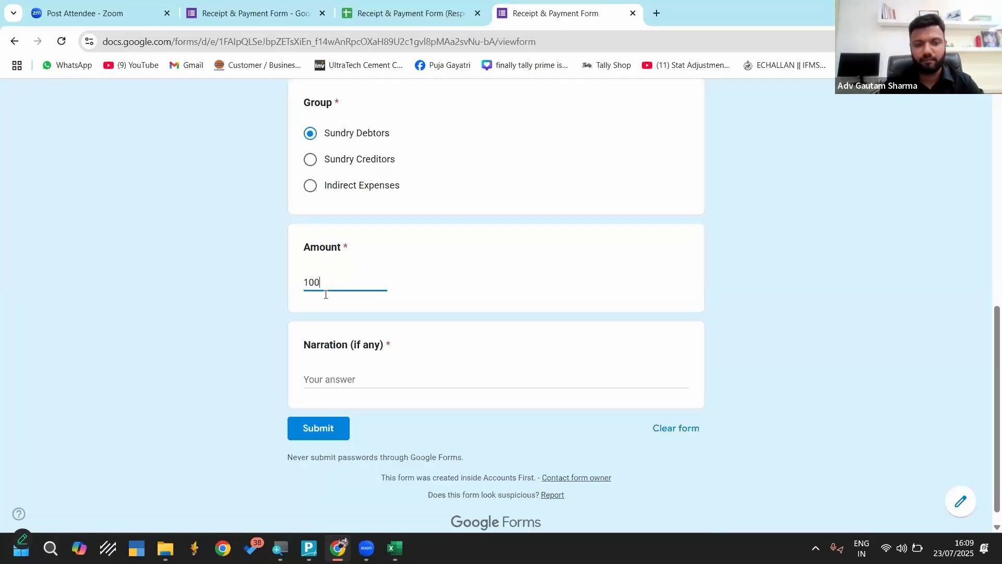
{"action": "left_click", "coordinate": [351, 384]}
{"action": "type", "text": "100"}
{"action": "left_click", "coordinate": [335, 428]}
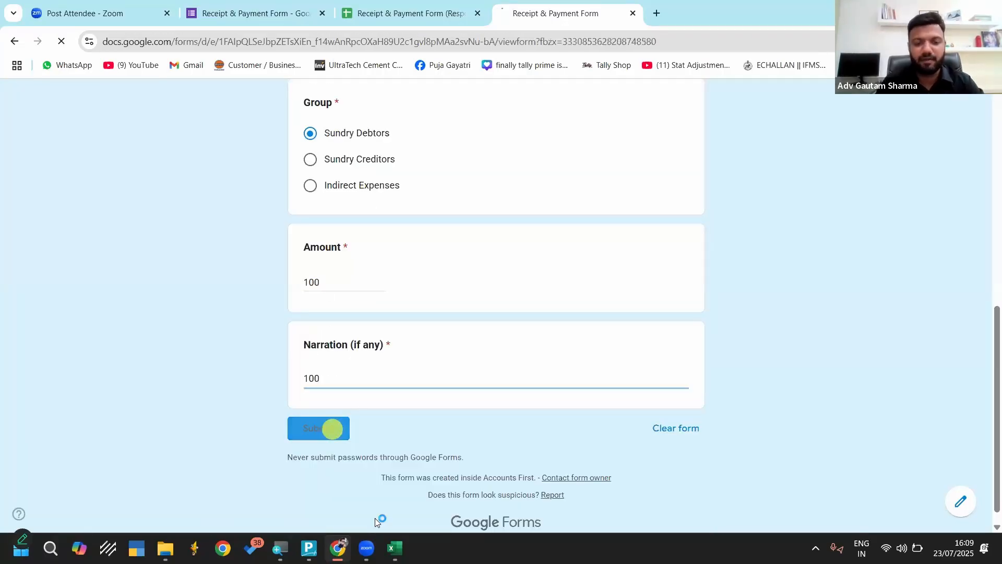
Switch to the Power Query Editor, refresh all query previews, and check the last rows of Master's Name column
{"action": "left_click", "coordinate": [395, 548]}
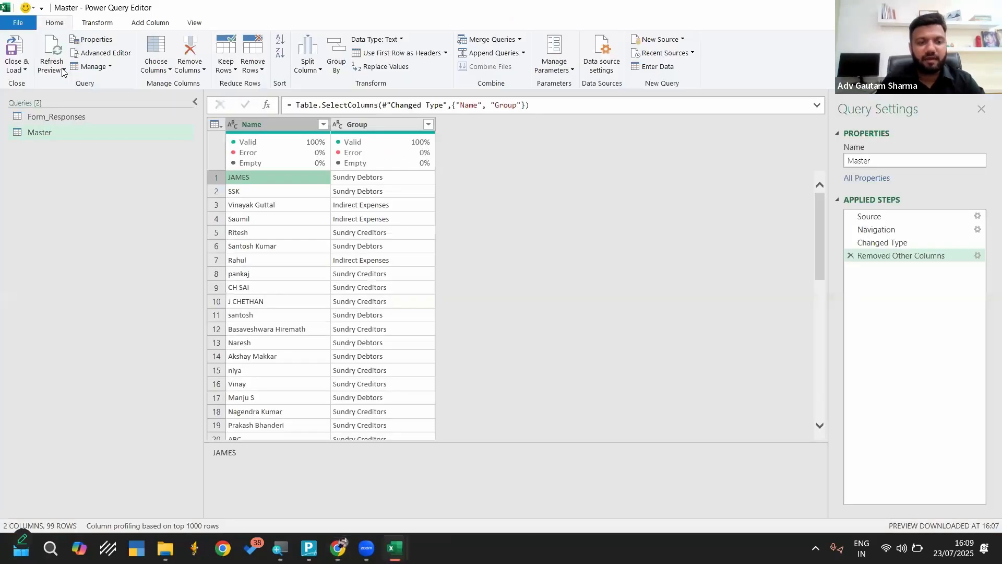
{"action": "left_click", "coordinate": [62, 71]}
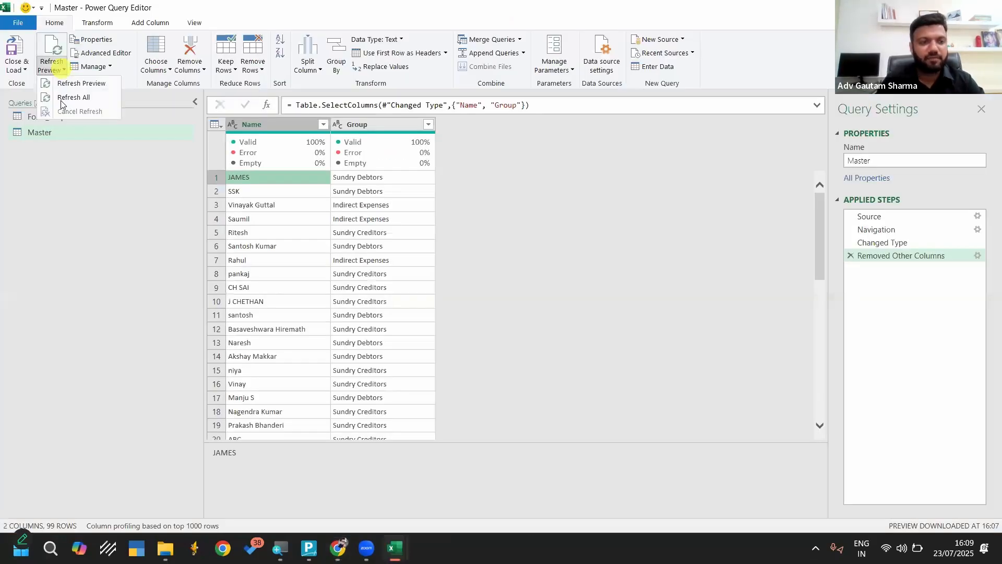
{"action": "left_click", "coordinate": [73, 97]}
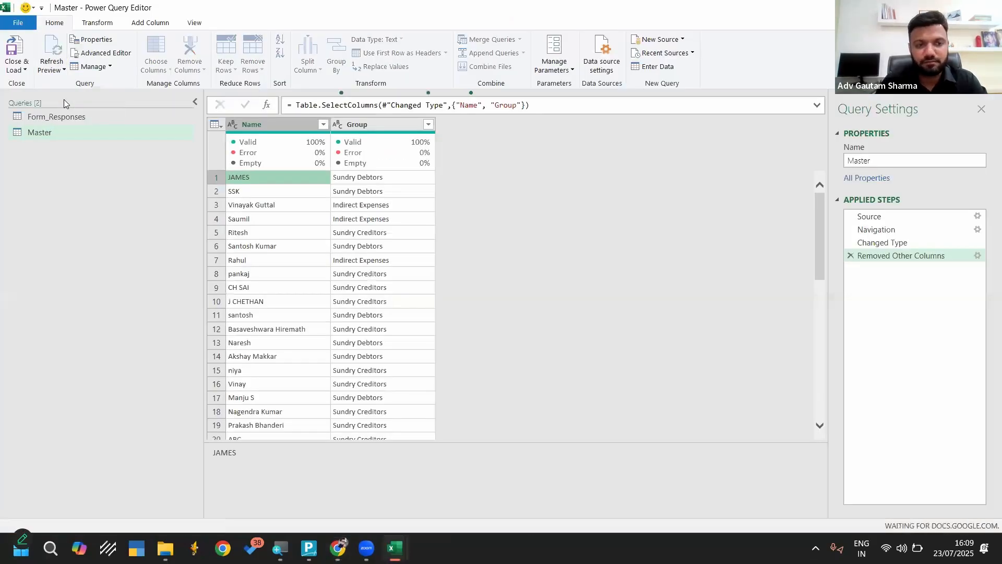
{"action": "left_click", "coordinate": [304, 132]}
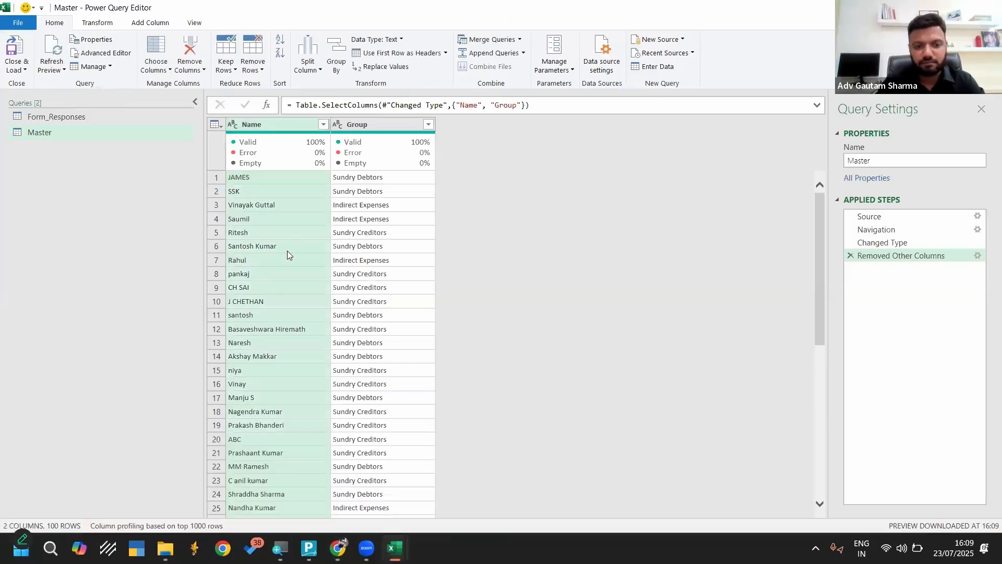
{"action": "scroll", "coordinate": [287, 250], "scroll_direction": "down", "scroll_amount": 8}
{"action": "scroll", "coordinate": [287, 250], "scroll_direction": "down", "scroll_amount": 15}
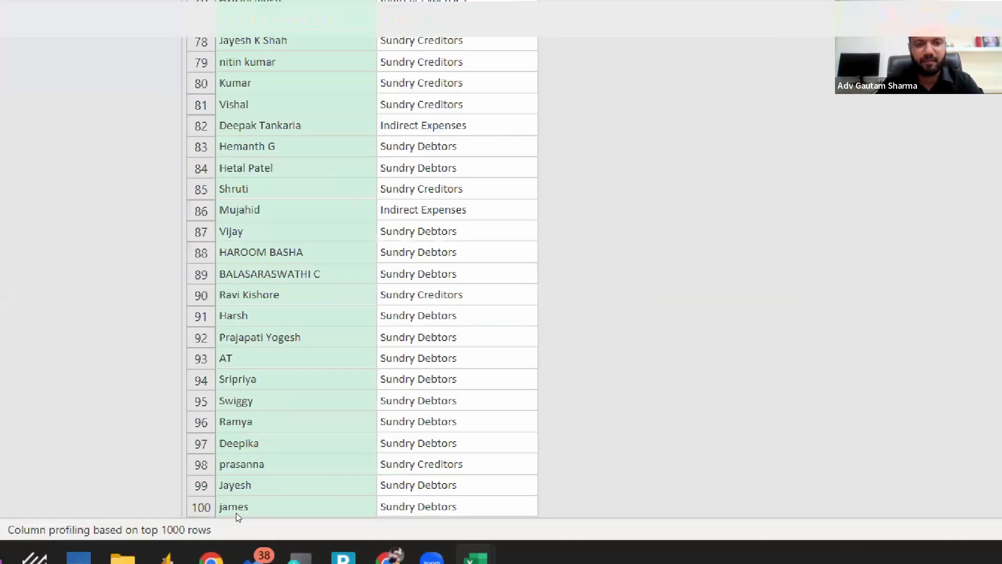
{"action": "scroll", "coordinate": [322, 259], "scroll_direction": "up", "scroll_amount": 20}
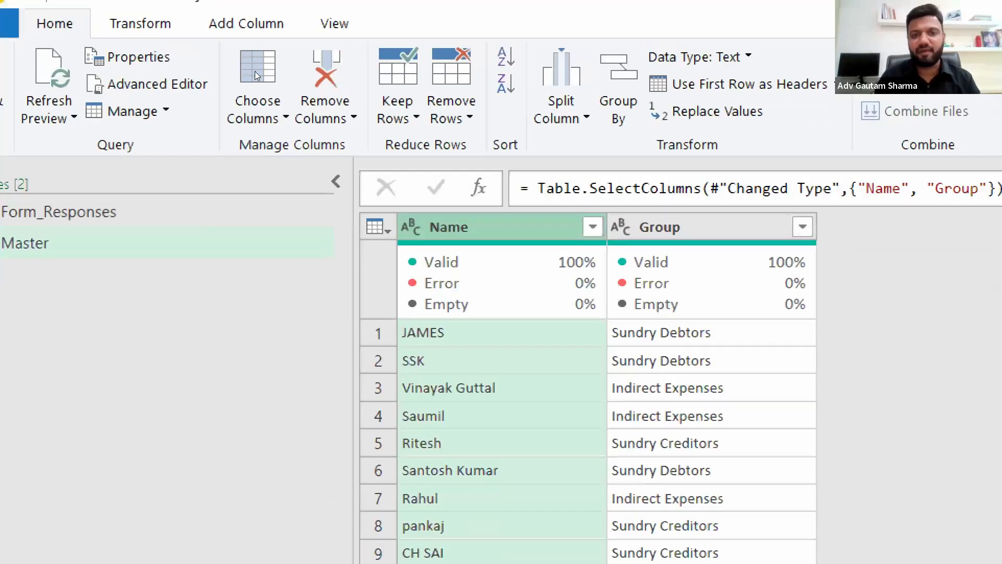
Try to remove duplicates by the Name column in the Master query, and delete the resulting applied step
{"action": "left_click", "coordinate": [257, 69]}
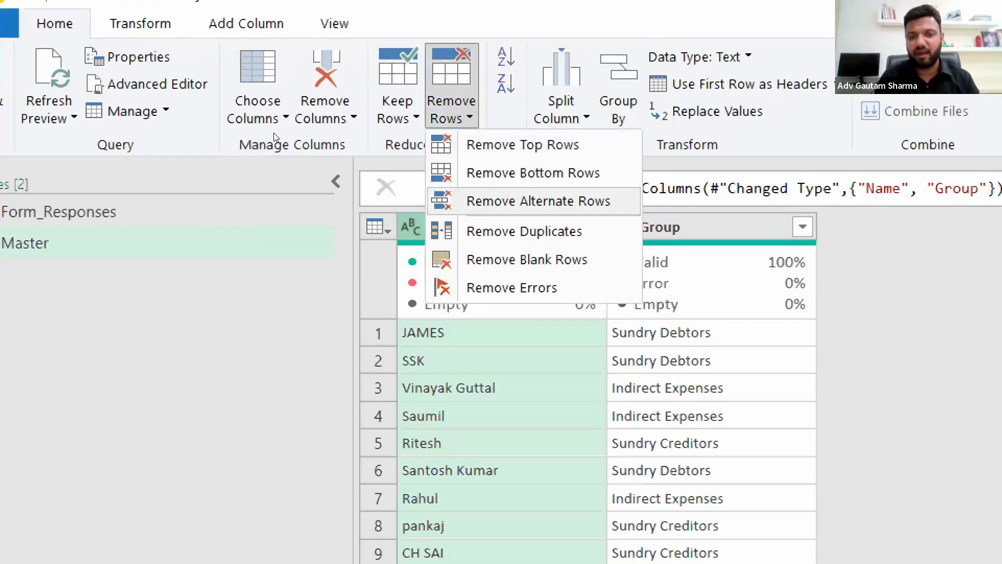
{"action": "left_click", "coordinate": [501, 233]}
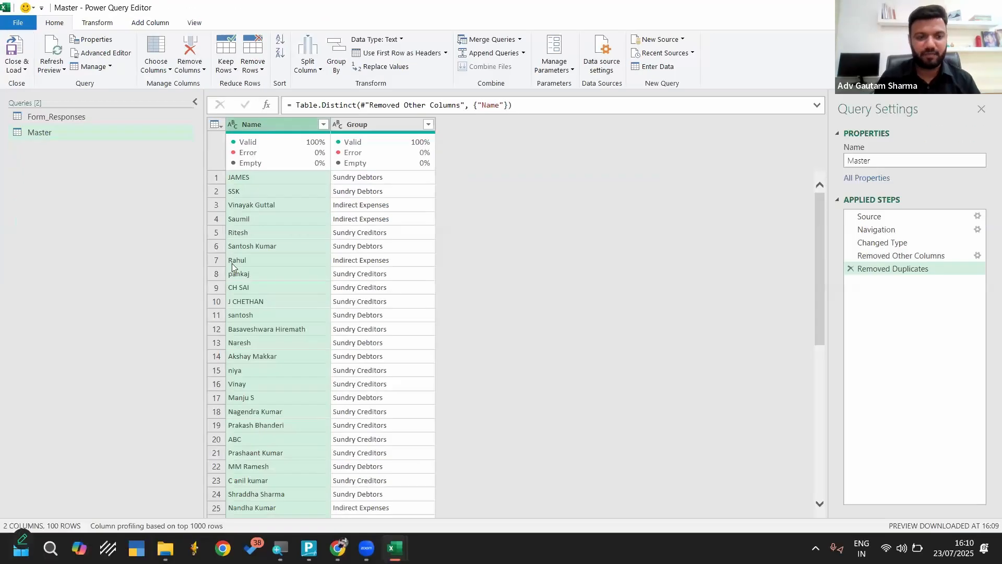
{"action": "scroll", "coordinate": [241, 282], "scroll_direction": "down", "scroll_amount": 18}
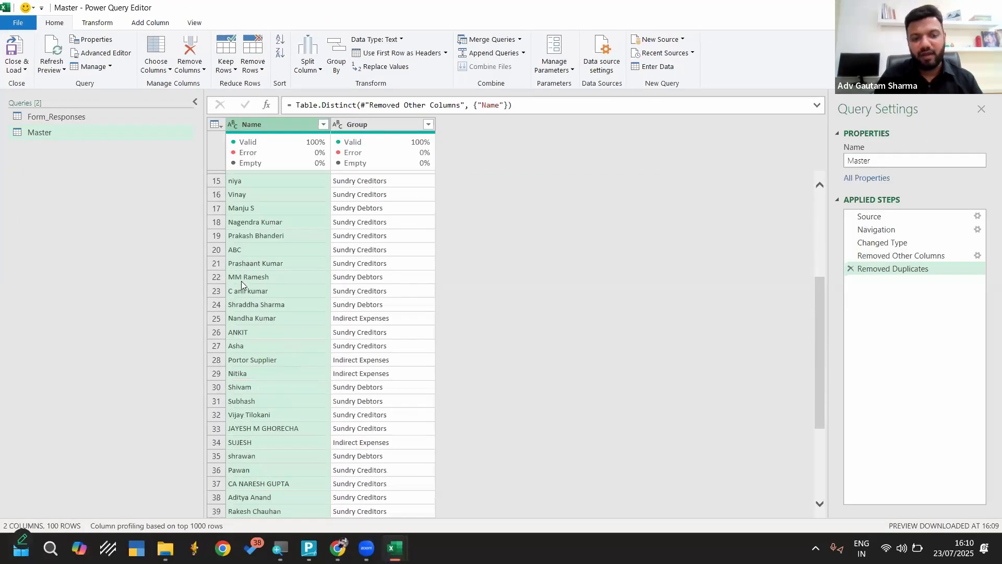
{"action": "scroll", "coordinate": [241, 305], "scroll_direction": "down", "scroll_amount": 6}
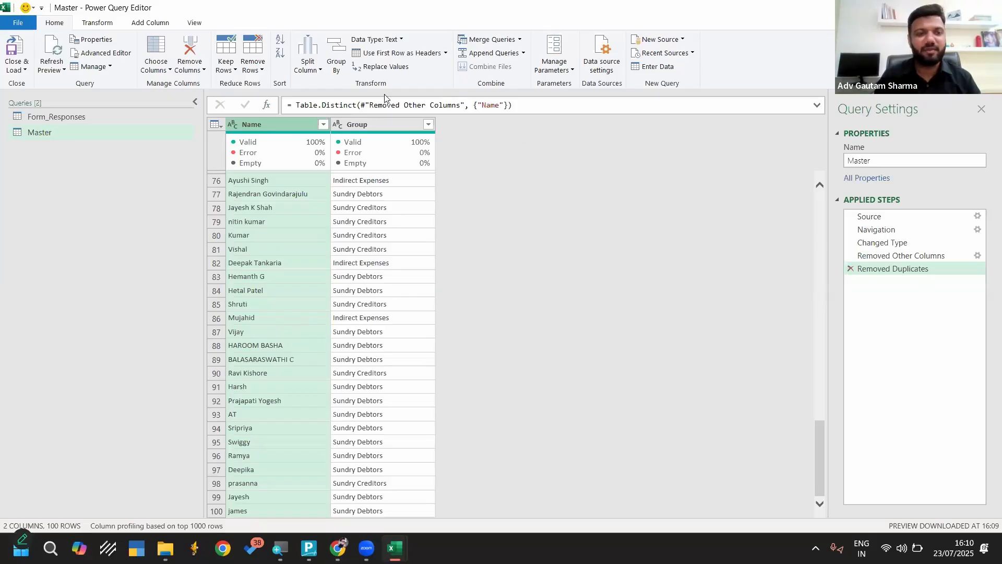
{"action": "left_click", "coordinate": [850, 269]}
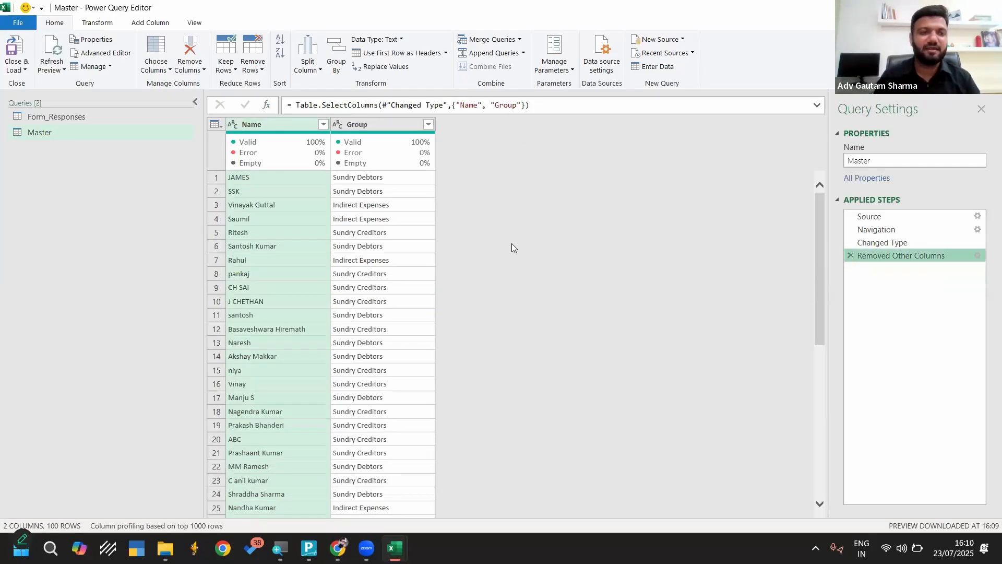
Format the Master query's Name column with Capitalize Each Word
{"action": "left_click", "coordinate": [102, 23]}
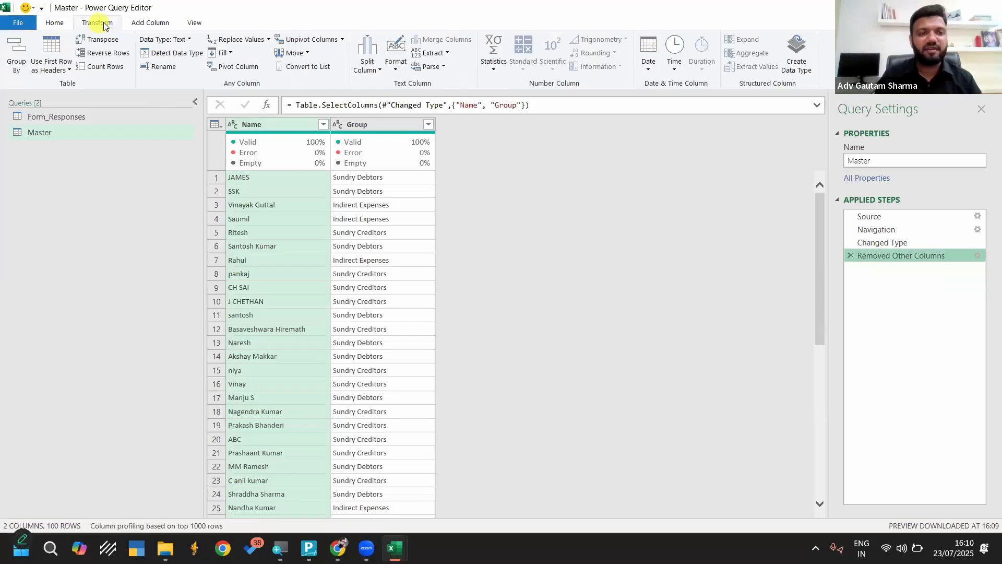
{"action": "left_click", "coordinate": [395, 69]}
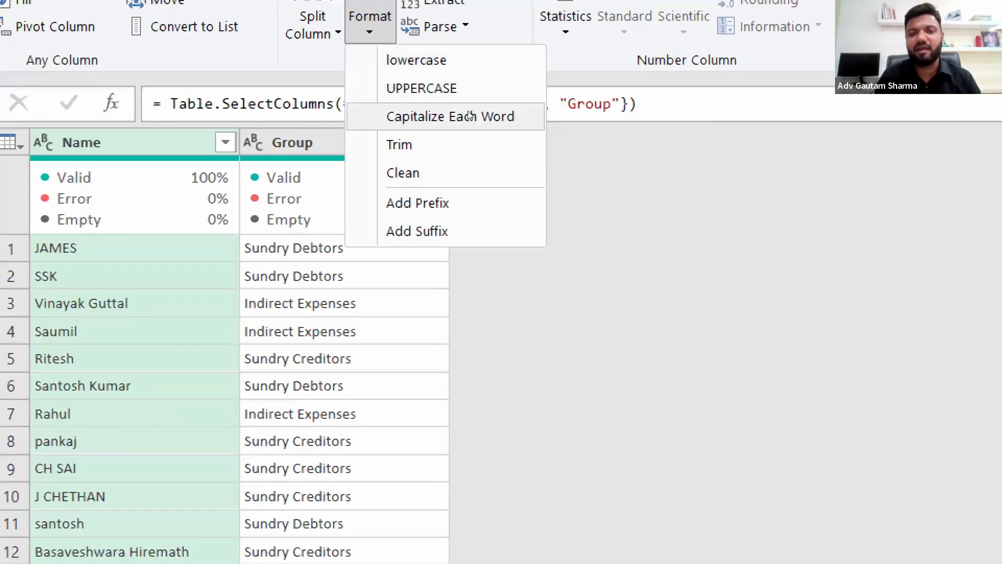
{"action": "left_click", "coordinate": [451, 115]}
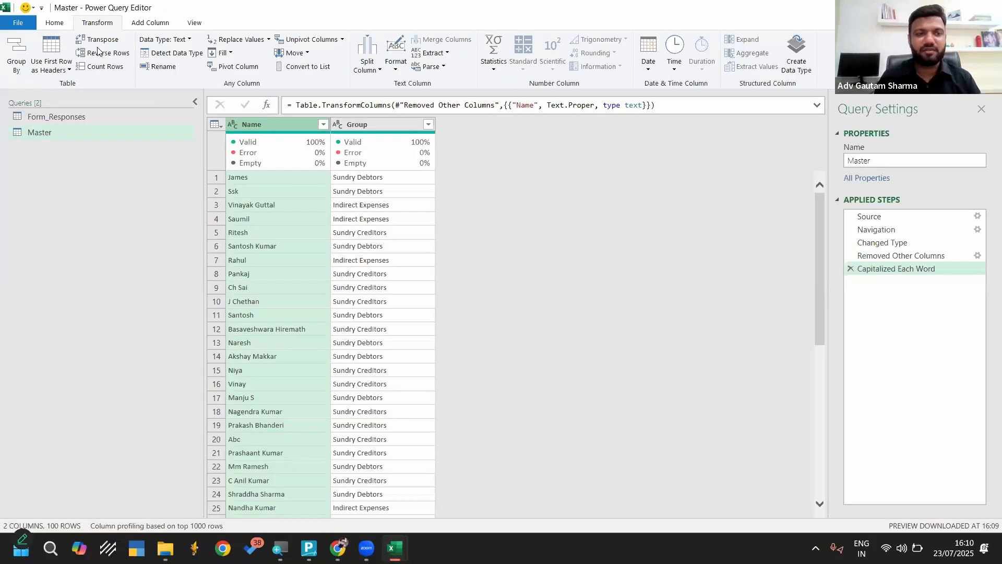
Remove rows with duplicate names from the Master query and check the end of the list
{"action": "left_click", "coordinate": [55, 23]}
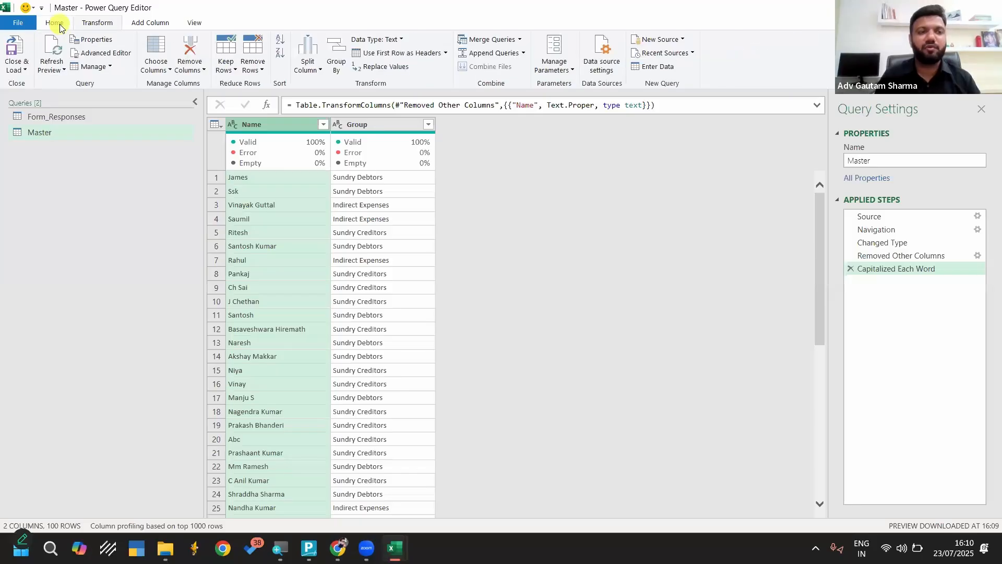
{"action": "left_click", "coordinate": [260, 72]}
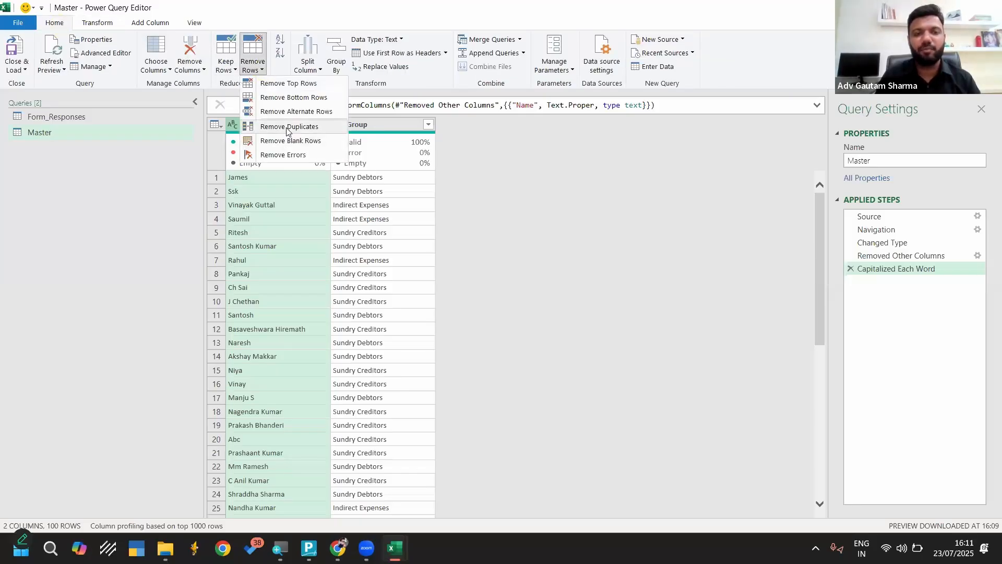
{"action": "left_click", "coordinate": [288, 129]}
{"action": "scroll", "coordinate": [270, 236], "scroll_direction": "down", "scroll_amount": 20}
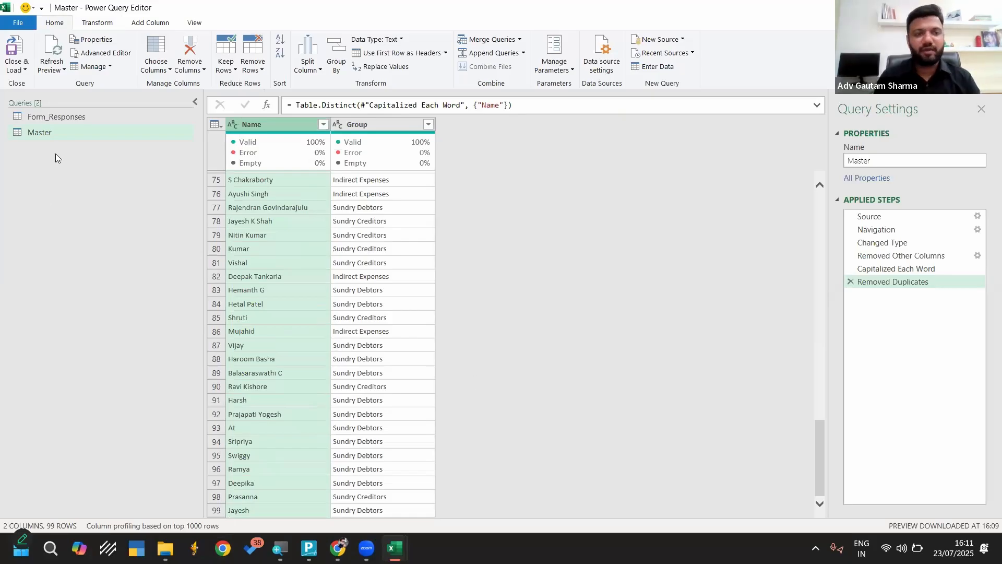
{"action": "left_click", "coordinate": [15, 53]}
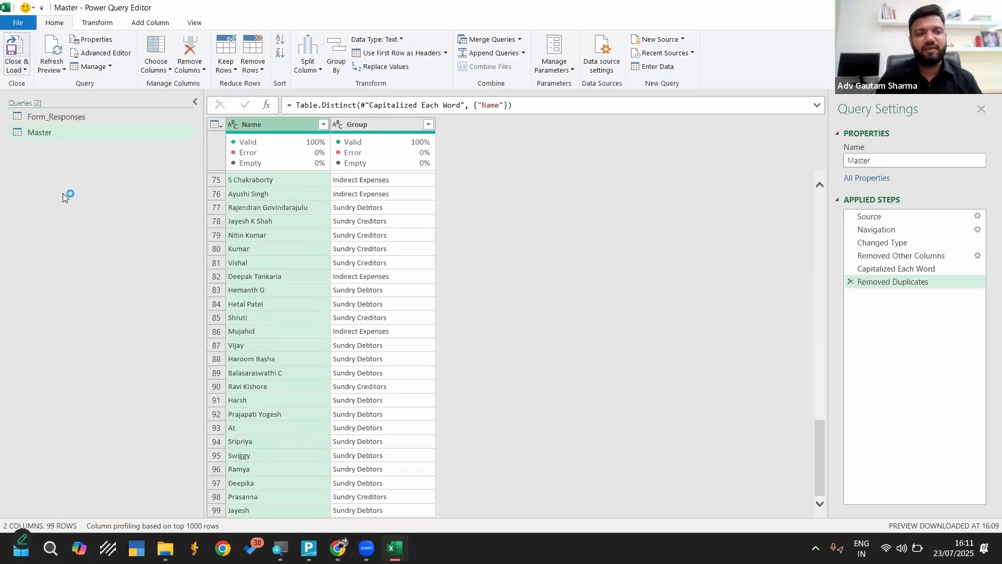
Duplicate the Form_Responses query and change the copy's Timestamp column type to Date, replacing the current conversion
{"action": "right_click", "coordinate": [51, 119]}
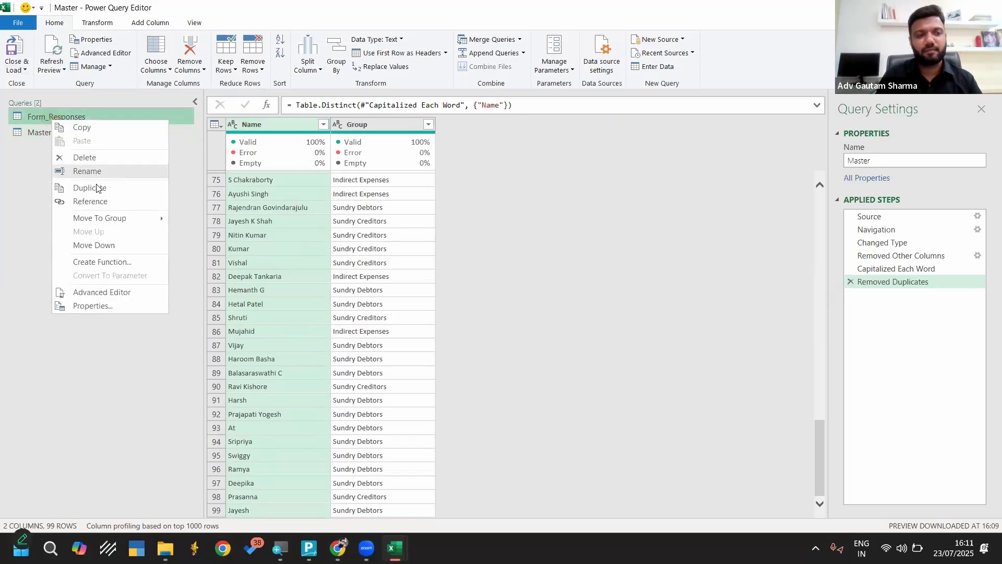
{"action": "left_click", "coordinate": [96, 188]}
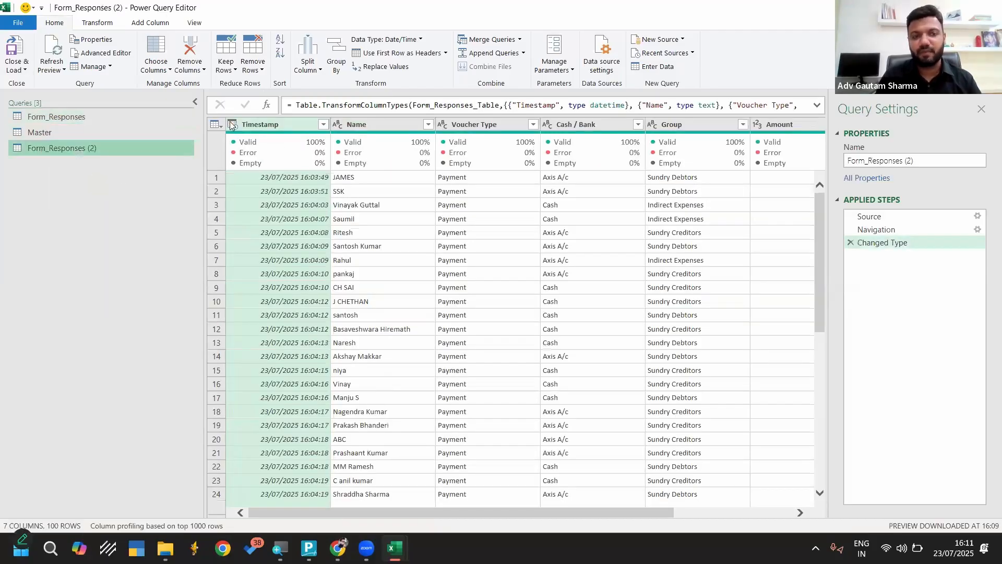
{"action": "left_click", "coordinate": [231, 125]}
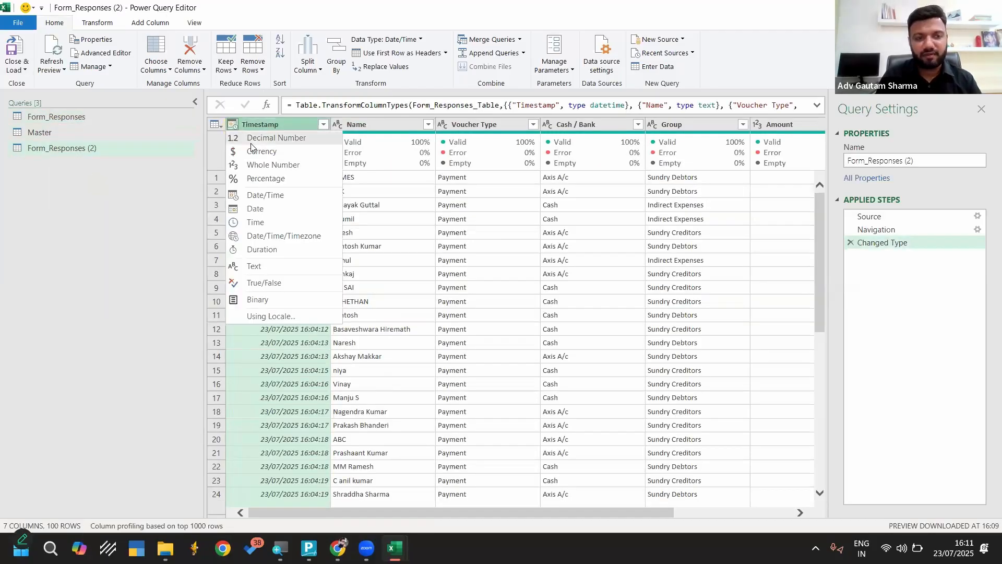
{"action": "left_click", "coordinate": [256, 206]}
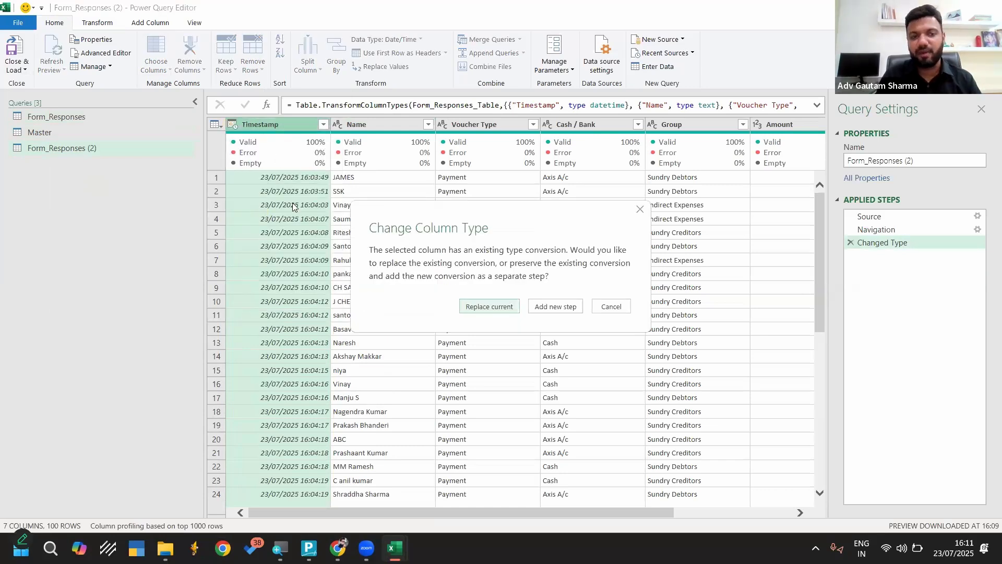
{"action": "left_click", "coordinate": [480, 307]}
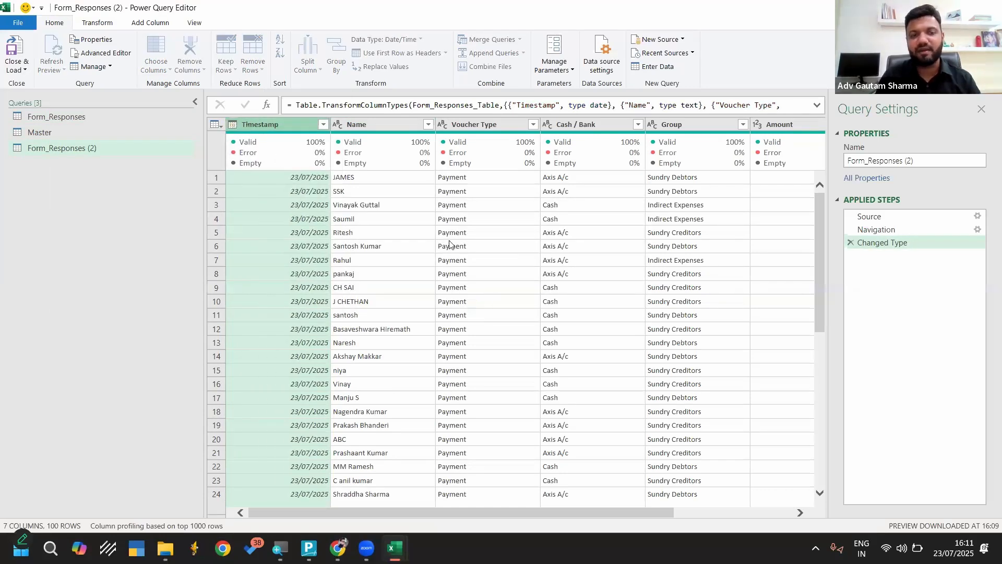
Close the query editor, loading the queries into test.xlsx, and refresh all the workbook's data
{"action": "scroll", "coordinate": [657, 219], "scroll_direction": "right", "scroll_amount": 3}
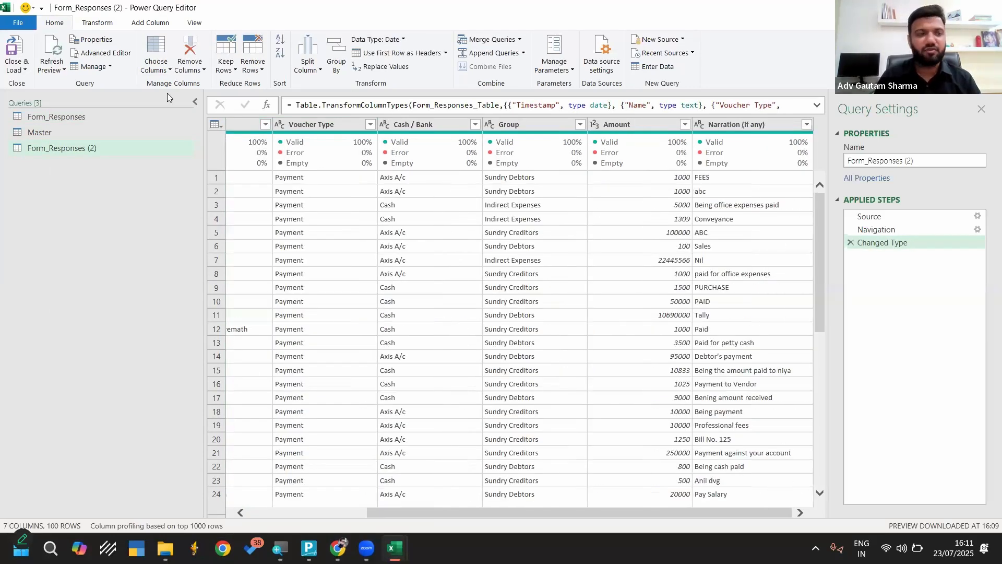
{"action": "left_click", "coordinate": [10, 48]}
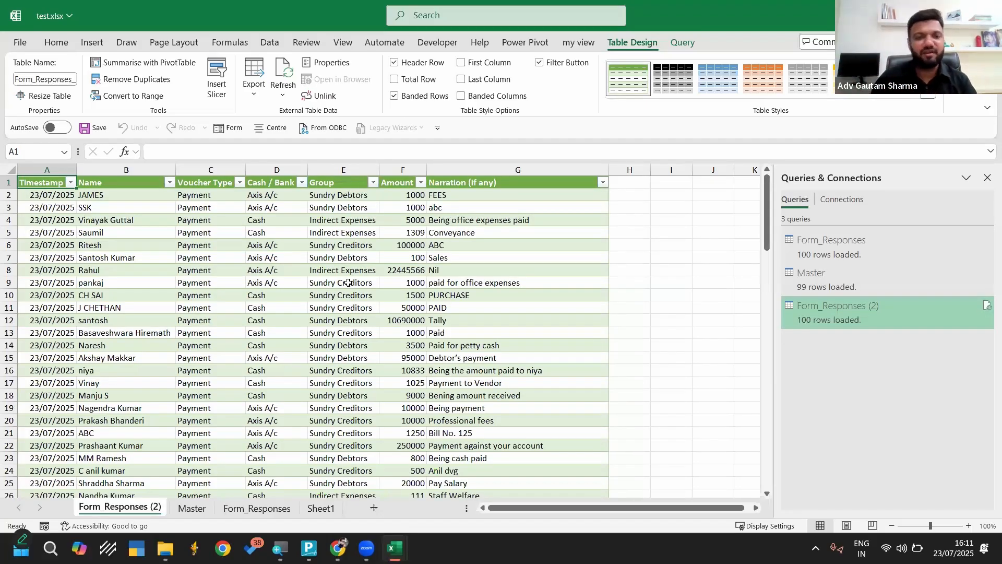
{"action": "left_click", "coordinate": [270, 41]}
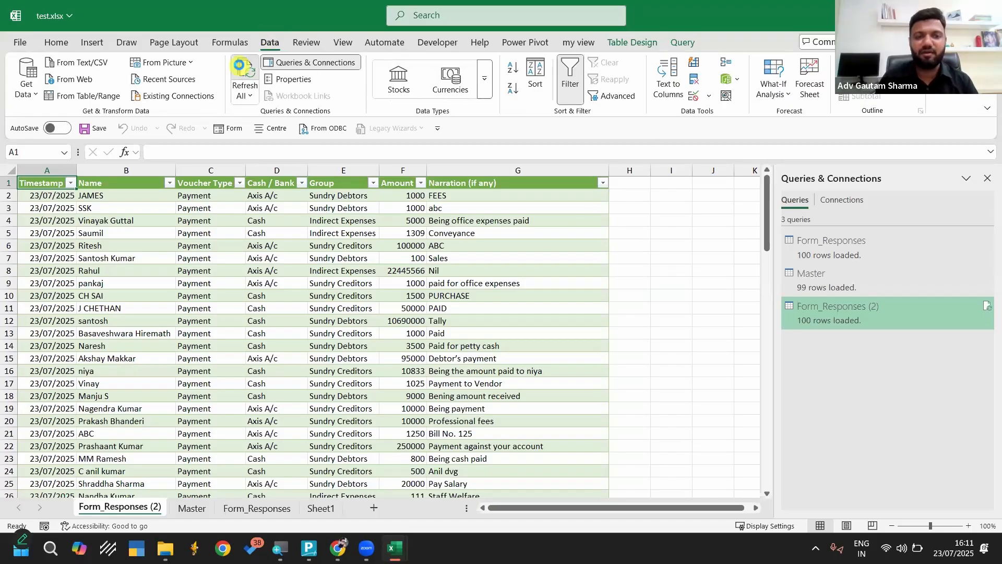
{"action": "left_click", "coordinate": [243, 86]}
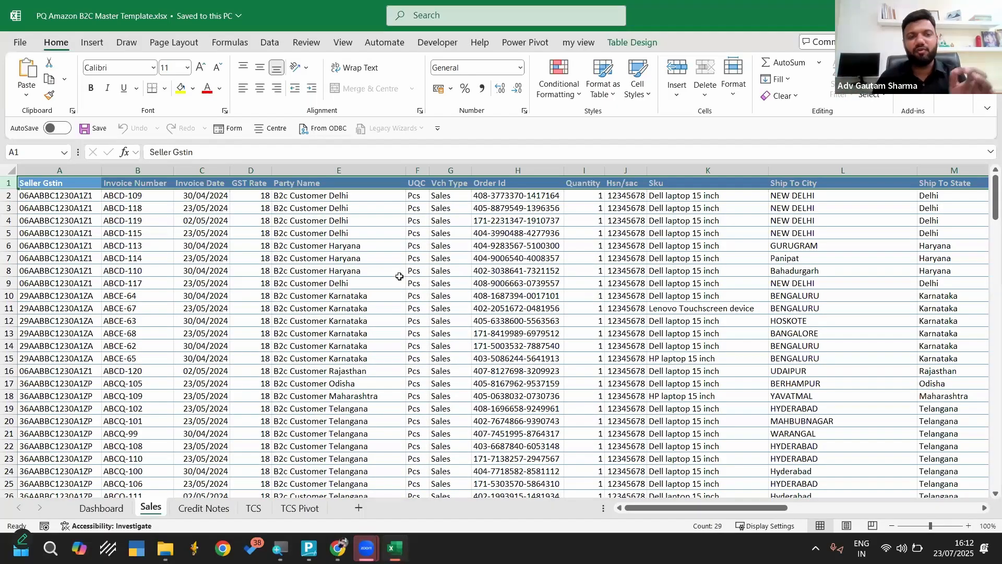
Close the PQ Amazon B2C Master Template workbook
{"action": "left_click", "coordinate": [986, 15]}
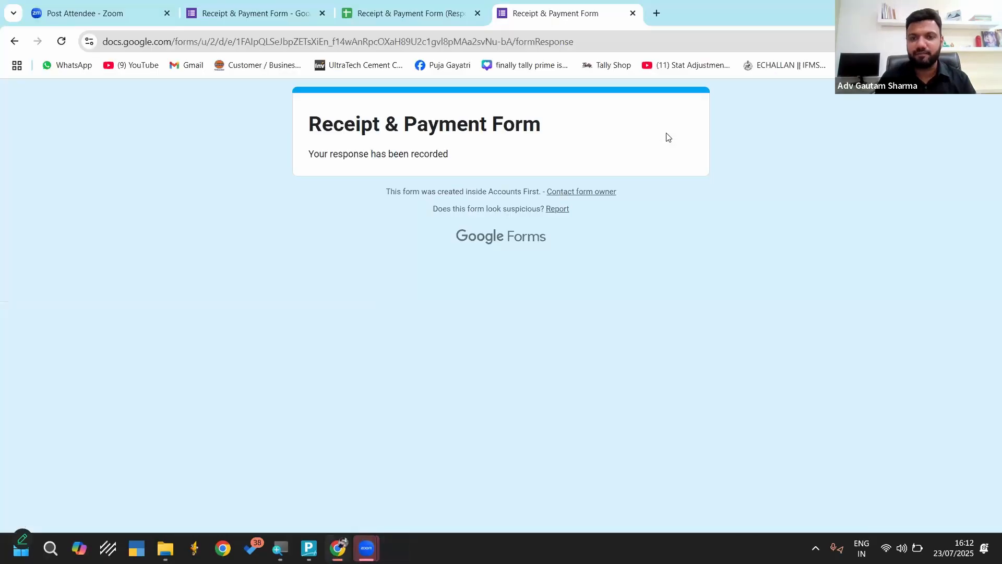
Open test.xlsx from the desktop and enable its external data connections
{"action": "left_click", "coordinate": [927, 11]}
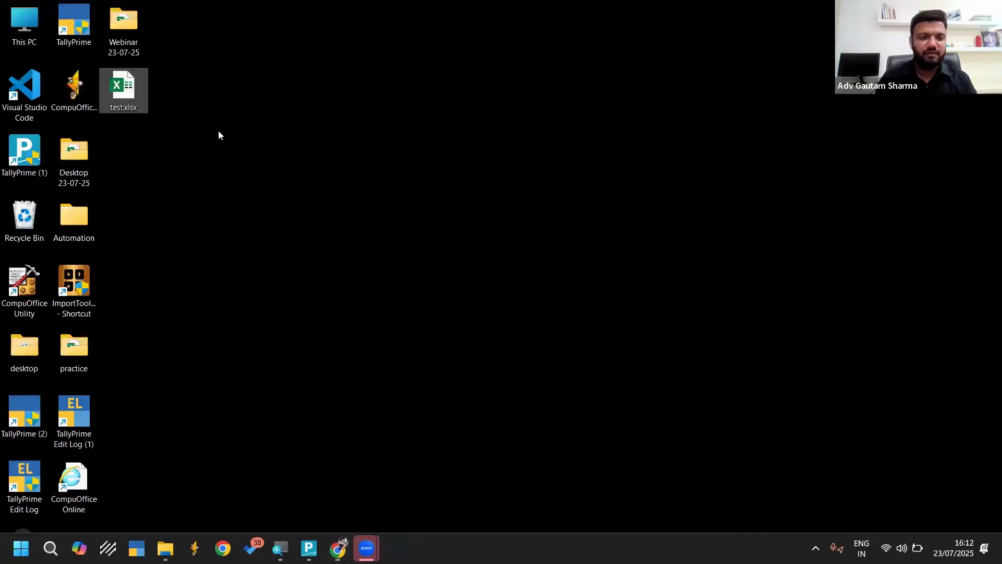
{"action": "double_click", "coordinate": [125, 93]}
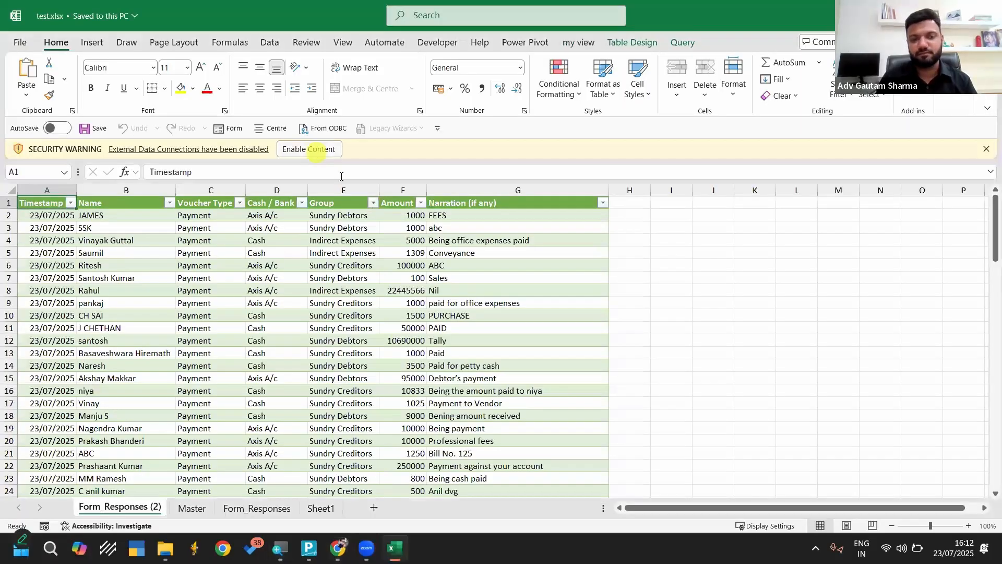
{"action": "left_click", "coordinate": [316, 152]}
{"action": "left_click", "coordinate": [270, 42]}
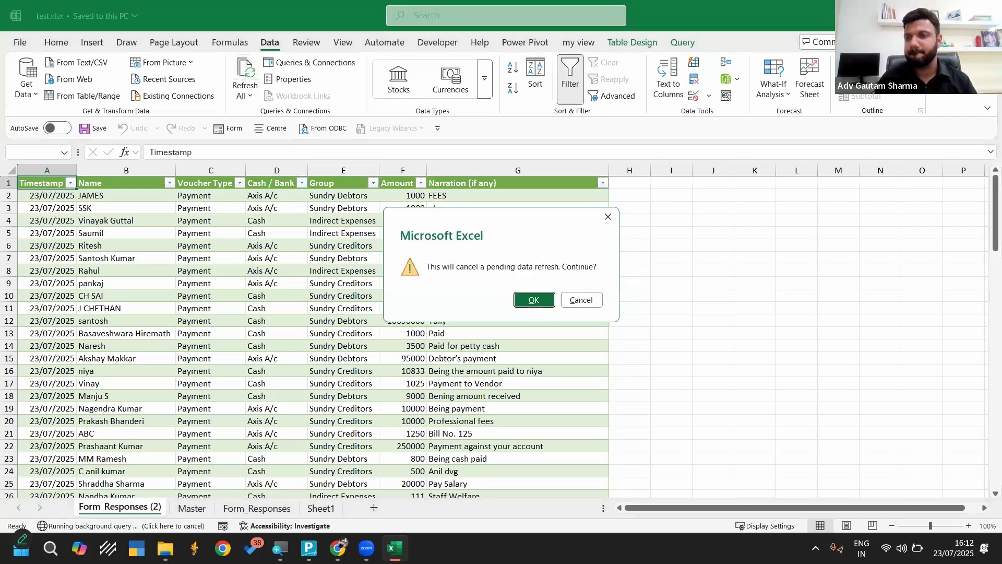
Try to save test.xlsx without cancelling the pending data refresh, and close the workbook
{"action": "left_click", "coordinate": [577, 298]}
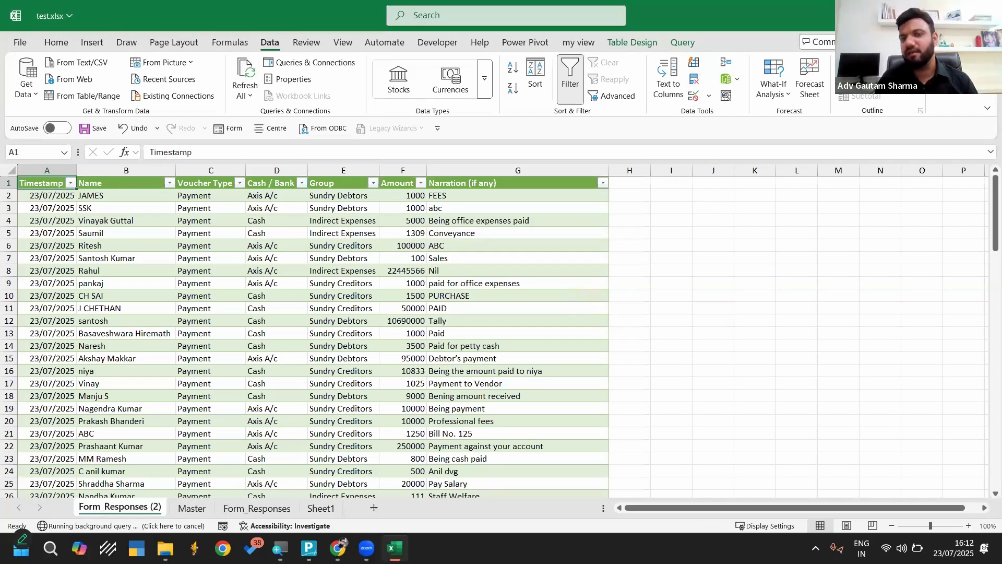
{"action": "key", "text": "ctrl+s"}
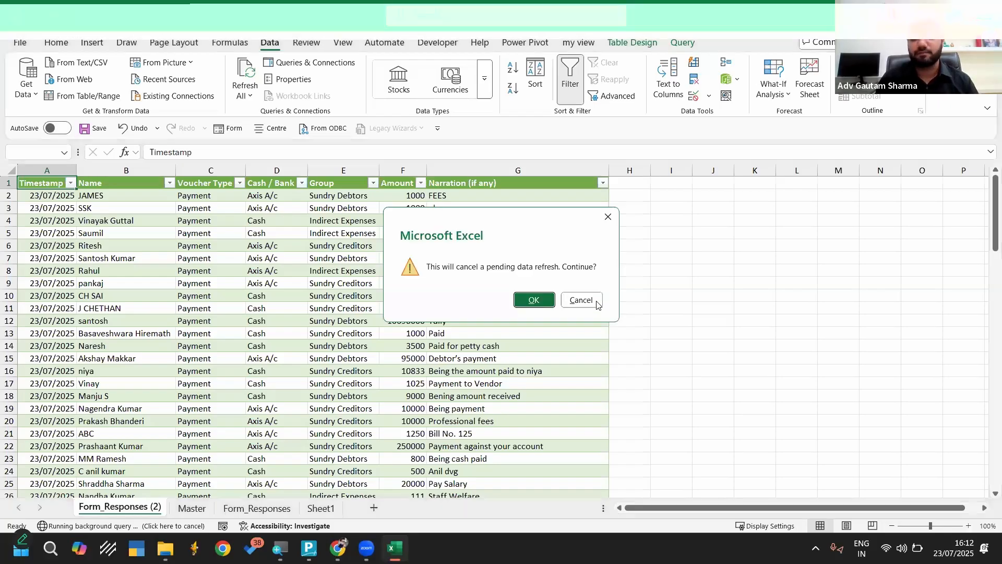
{"action": "left_click", "coordinate": [589, 298]}
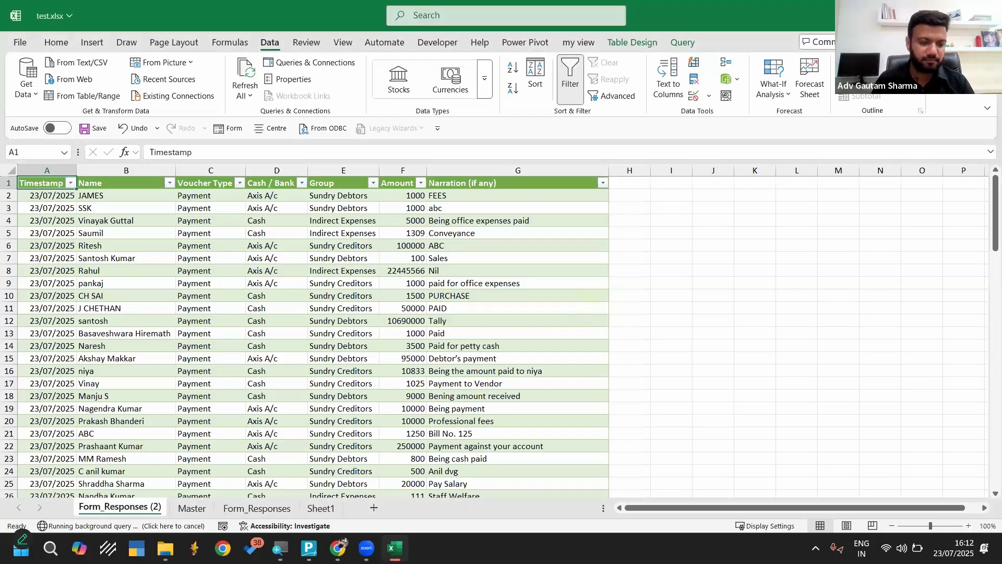
{"action": "left_click", "coordinate": [985, 15]}
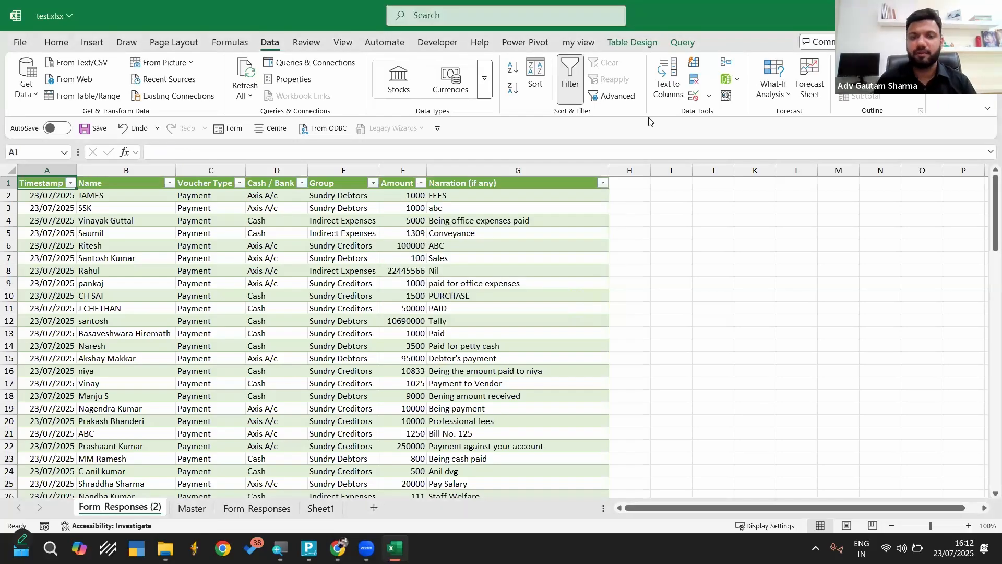
{"action": "left_click", "coordinate": [538, 369]}
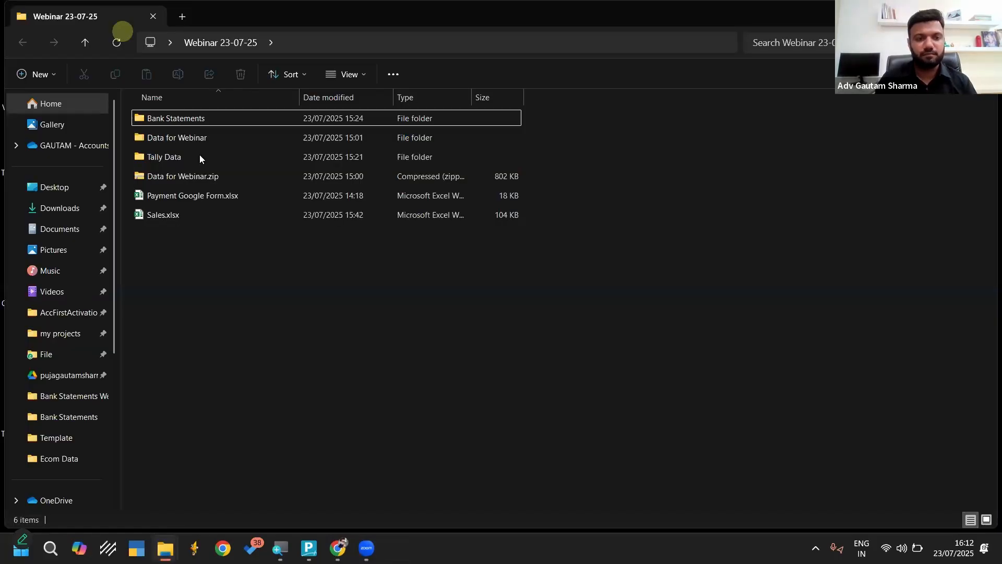
Open Payment Google Form.xlsx from the Webinar 23-07-25 folder, refresh all its data and save it
{"action": "left_click", "coordinate": [179, 195]}
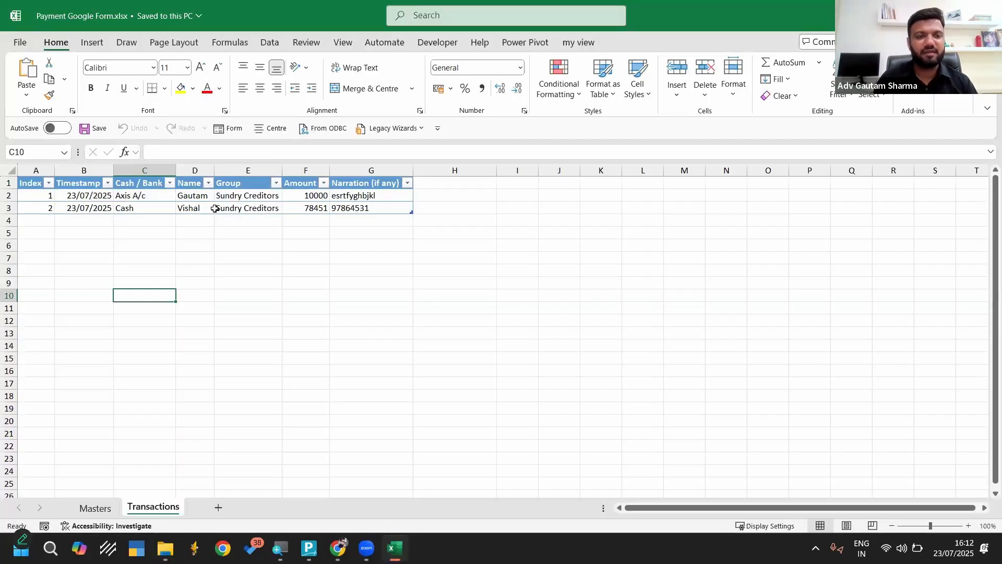
{"action": "left_click", "coordinate": [269, 43]}
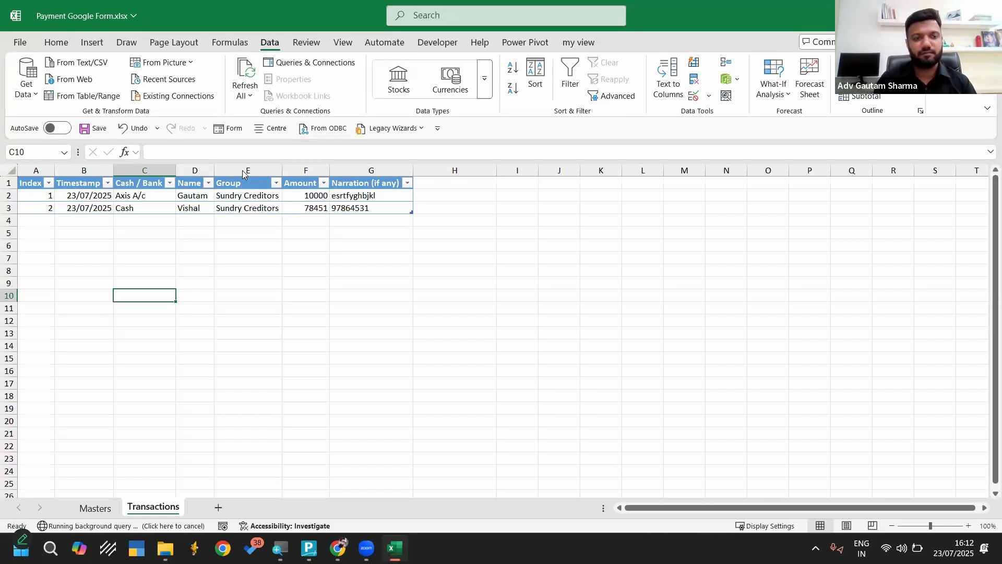
{"action": "left_click", "coordinate": [248, 96]}
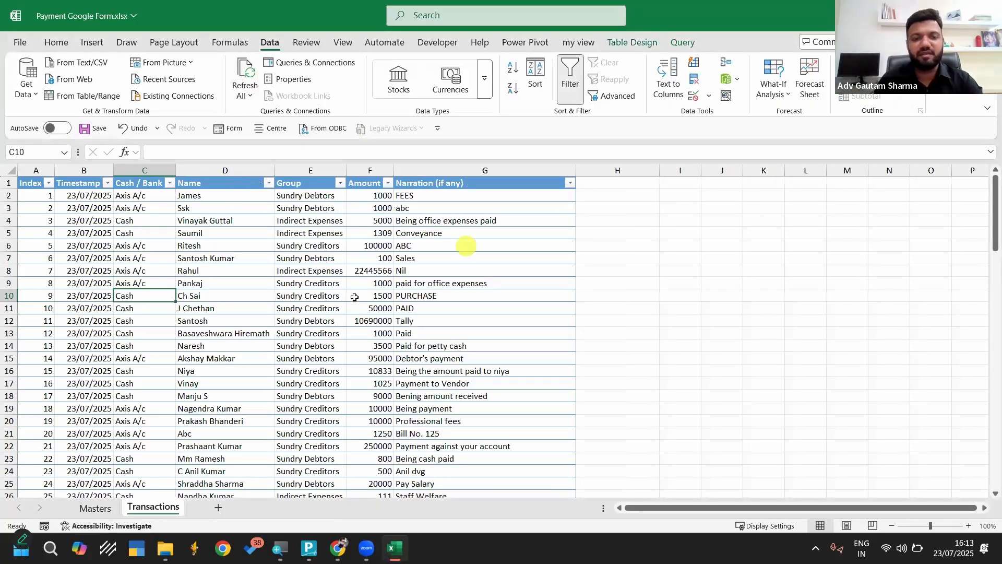
{"action": "left_click", "coordinate": [84, 129]}
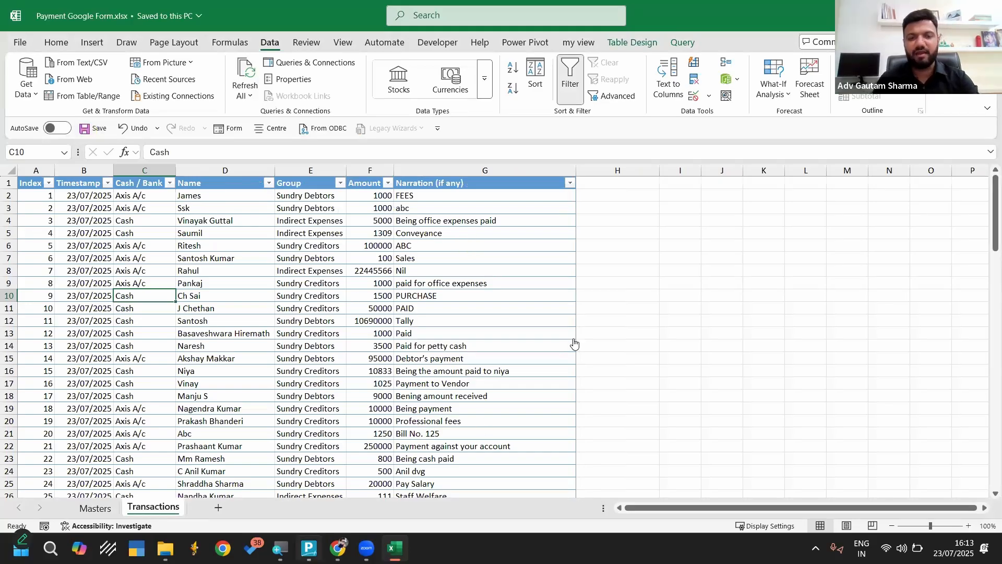
Switch to TallyPrime and shut the How to Download Template company
{"action": "key", "text": "alt+Tab"}
{"action": "key", "text": "ctrl+F3"}
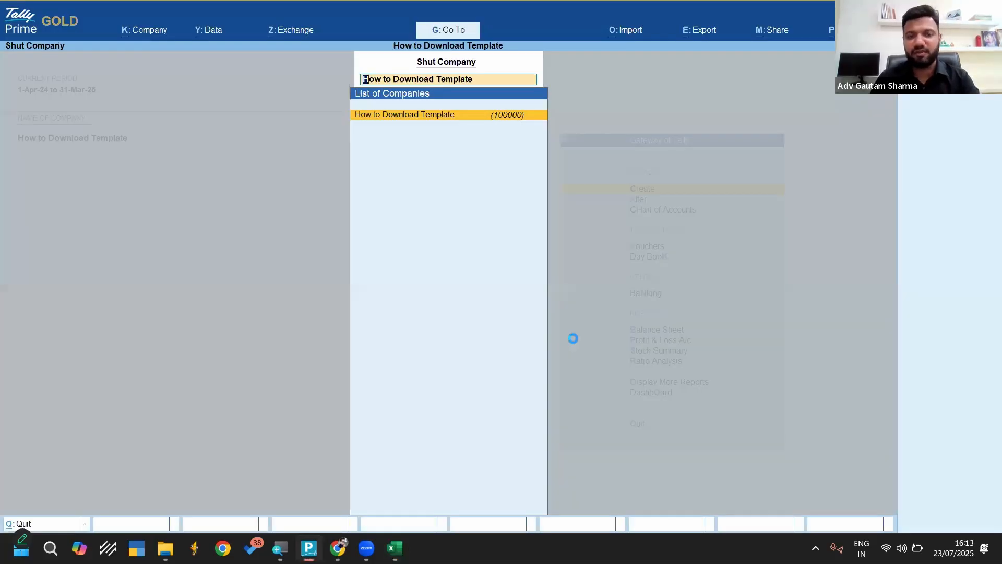
{"action": "key", "text": "Return"}
Start a new company named "Payment Entry From Excel to Tally", using the same mailing name and leaving the address blank
{"action": "key", "text": "Home"}
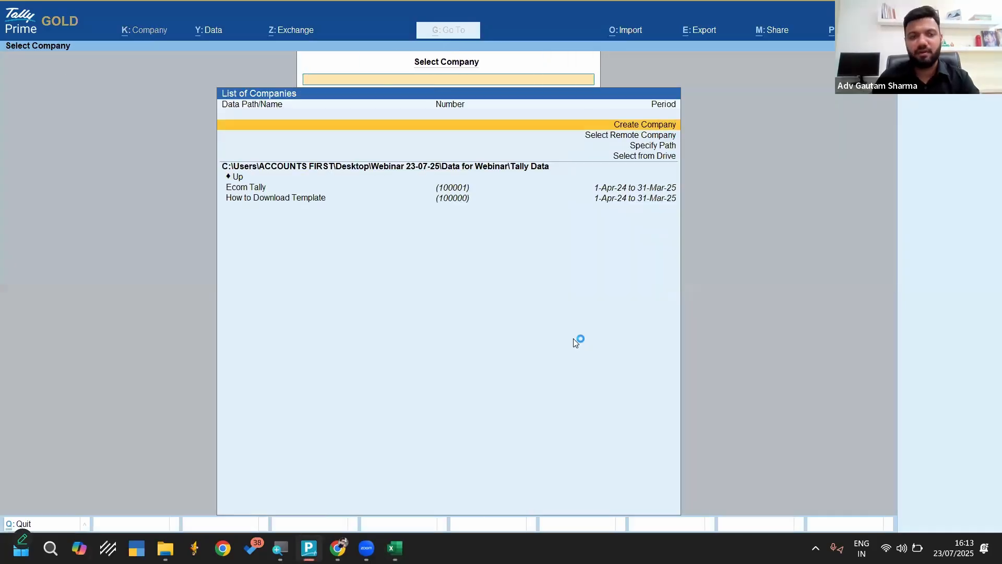
{"action": "key", "text": "Return"}
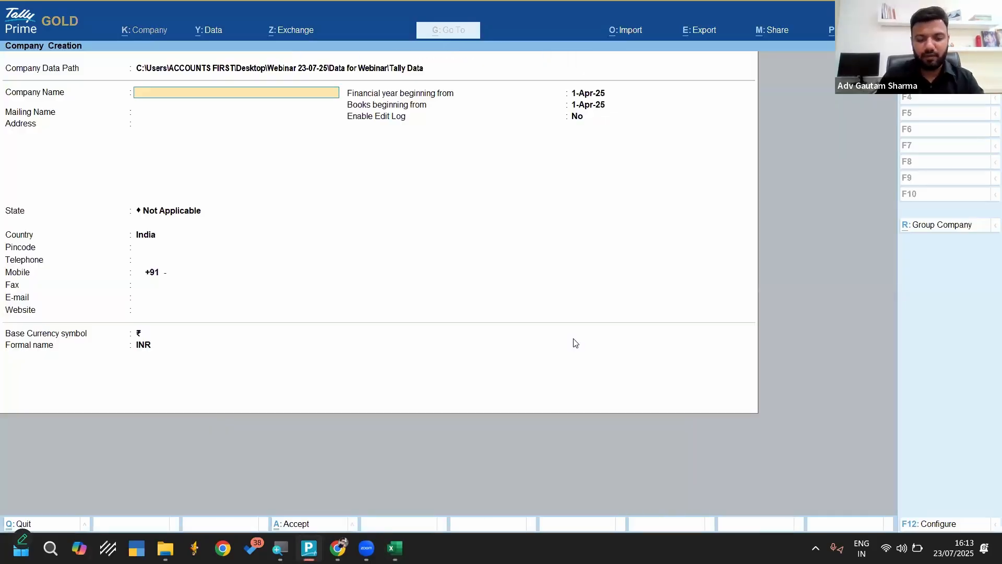
{"action": "type", "text": "Paymen"}
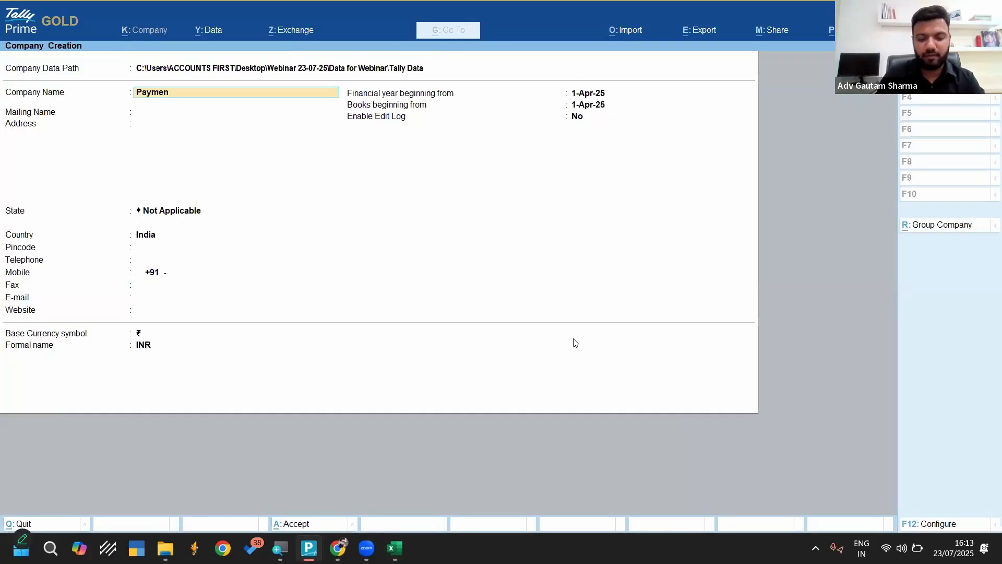
{"action": "type", "text": "t Entry From Excel to"}
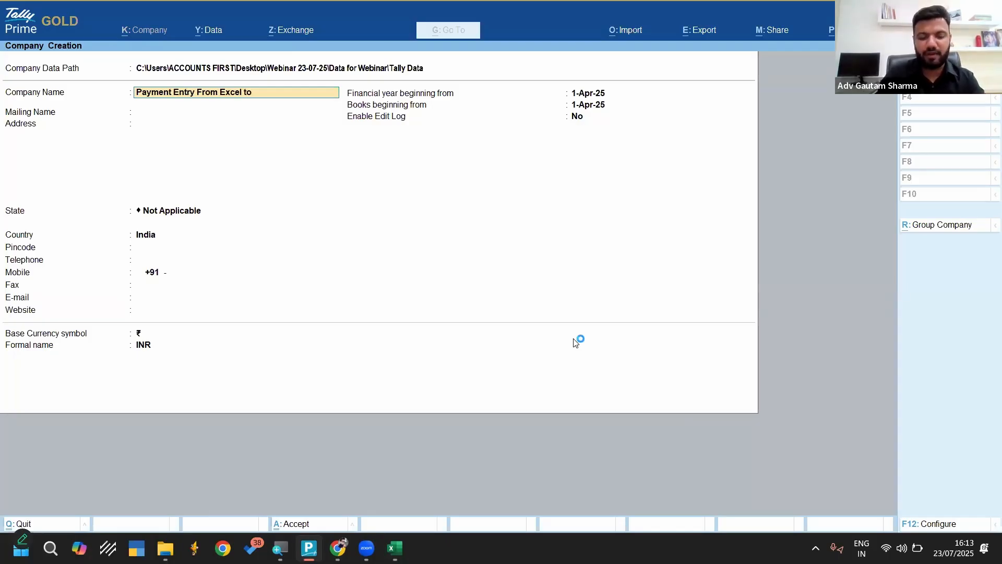
{"action": "type", "text": " Tally"}
{"action": "key", "text": "Return"}
{"action": "key", "text": "Return"}
{"action": "key", "text": "Return"}
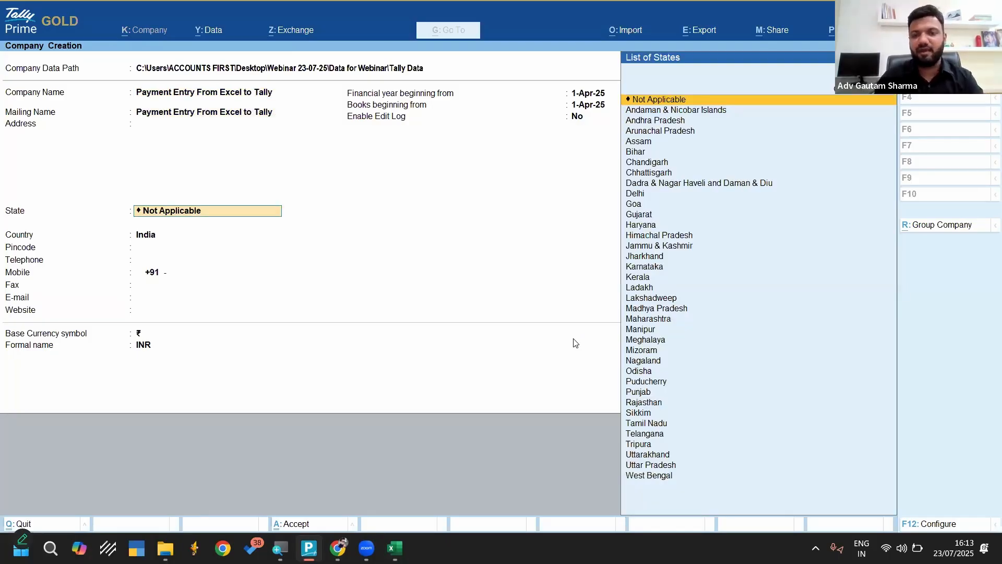
Set the company's state to Odisha, keep the remaining defaults with the edit log off, and accept the company creation
{"action": "type", "text": "o"}
{"action": "key", "text": "Return"}
{"action": "key", "text": "Return"}
{"action": "key", "text": "Return"}
{"action": "key", "text": "Return"}
{"action": "key", "text": "Return"}
{"action": "key", "text": "Return"}
{"action": "key", "text": "Return"}
{"action": "key", "text": "Return"}
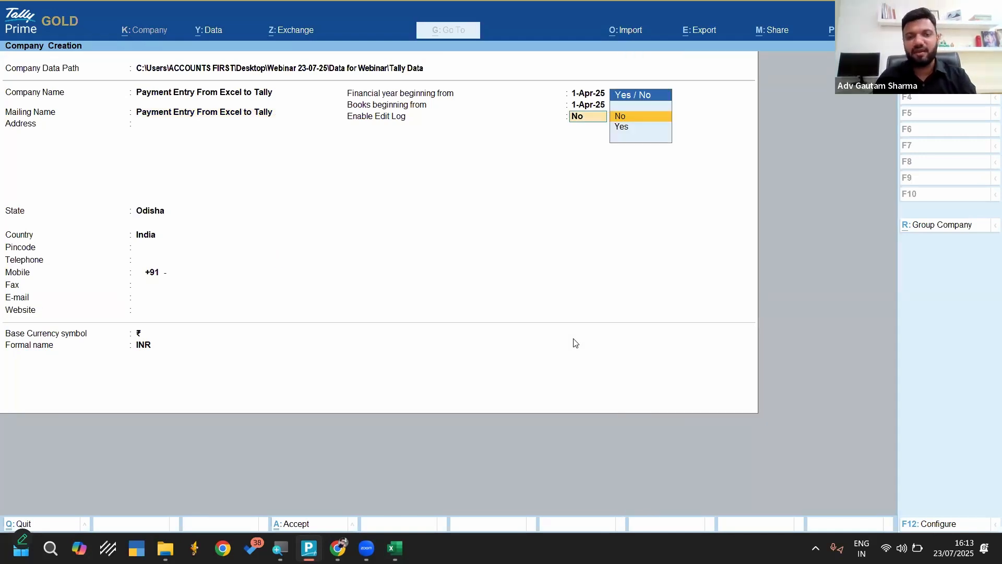
{"action": "key", "text": "Return"}
{"action": "key", "text": "Return"}
{"action": "key", "text": "Return"}
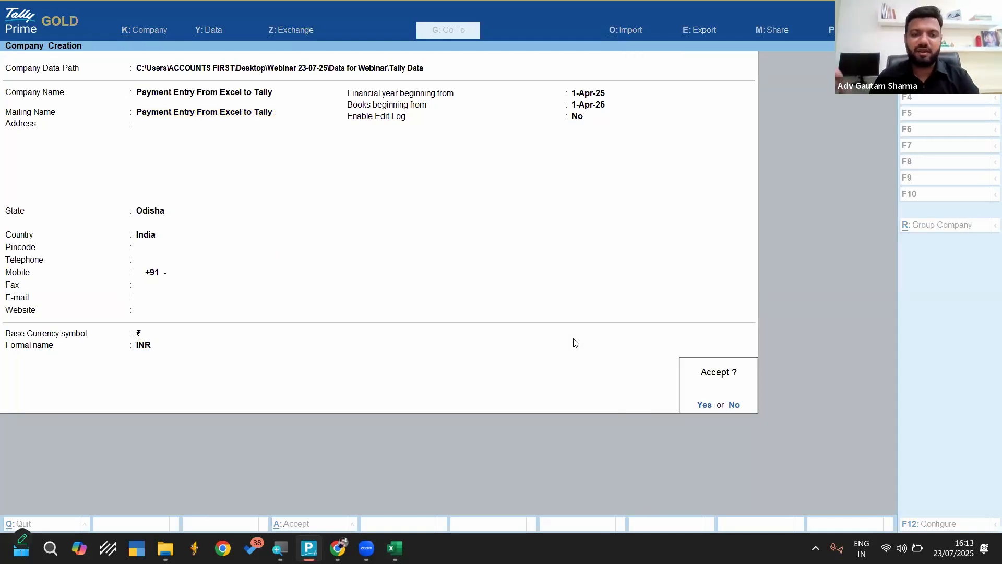
{"action": "key", "text": "Return"}
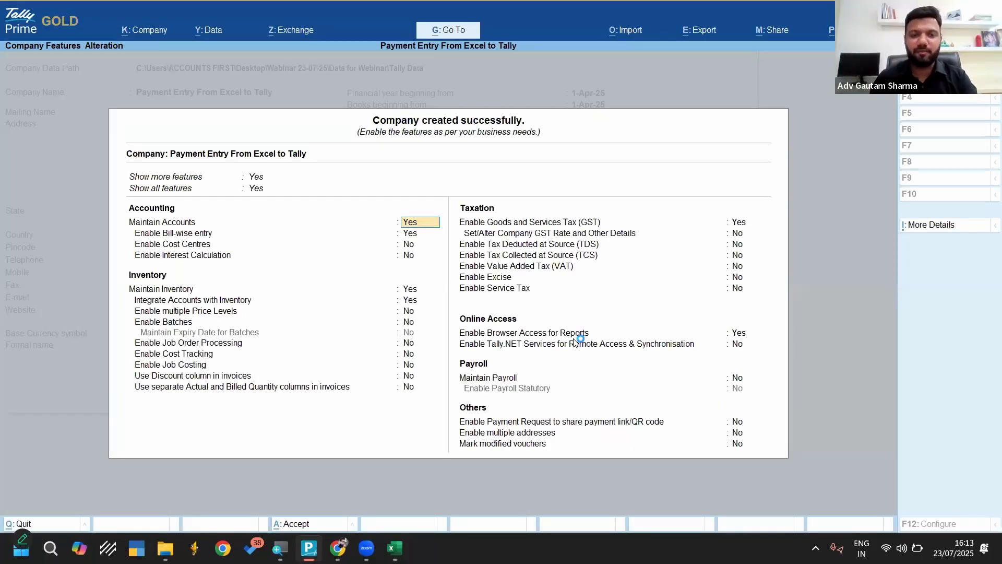
Leave the new company's features at their defaults and return to the Gateway of Tally without quitting
{"action": "key", "text": "Escape"}
{"action": "key", "text": "Escape"}
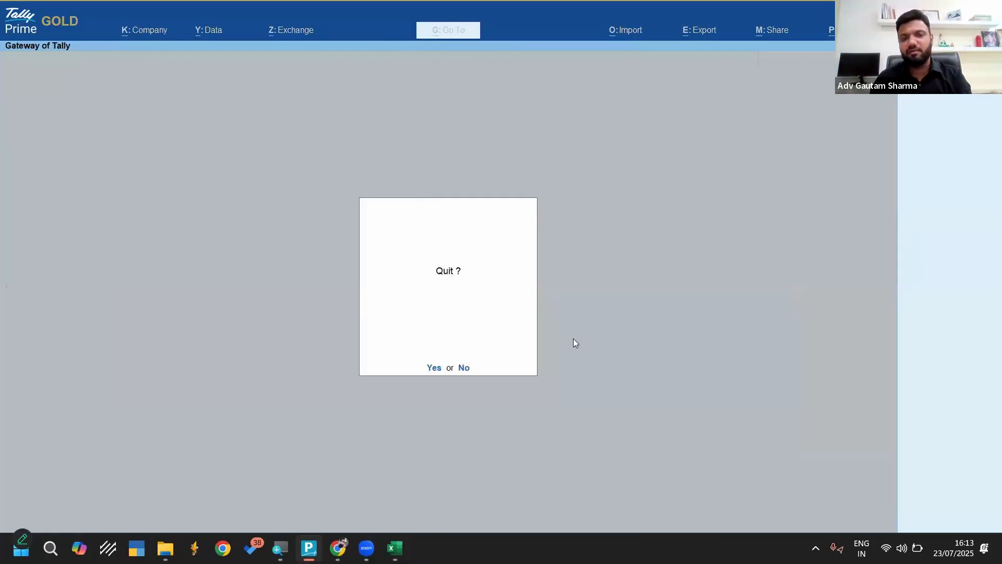
{"action": "key", "text": "n"}
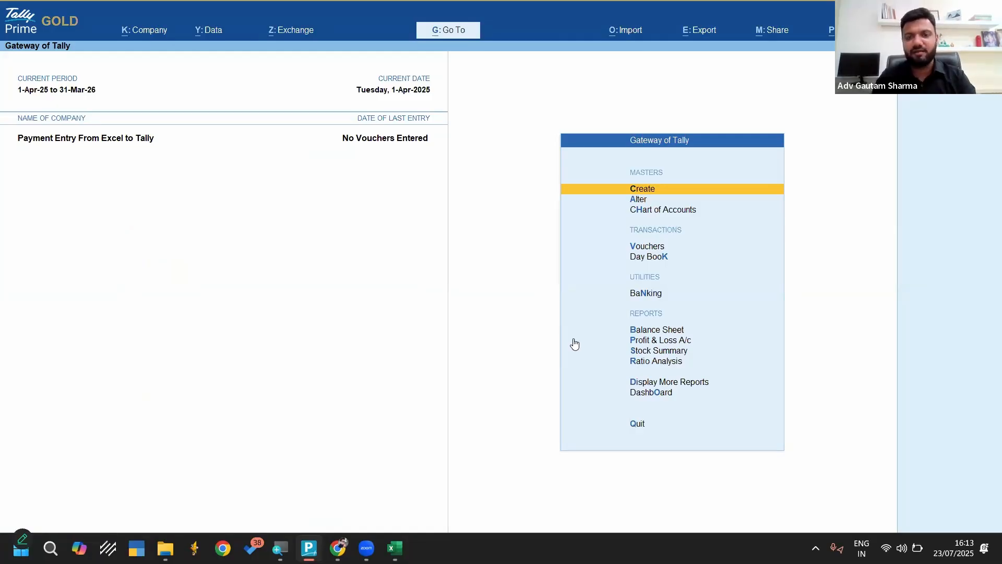
{"action": "key", "text": "Up"}
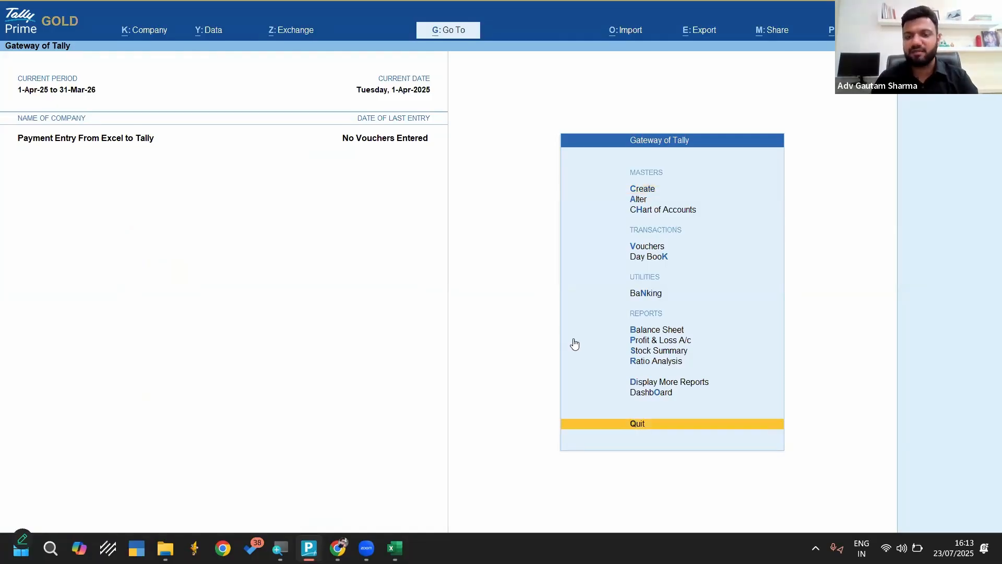
{"action": "key", "text": "Down"}
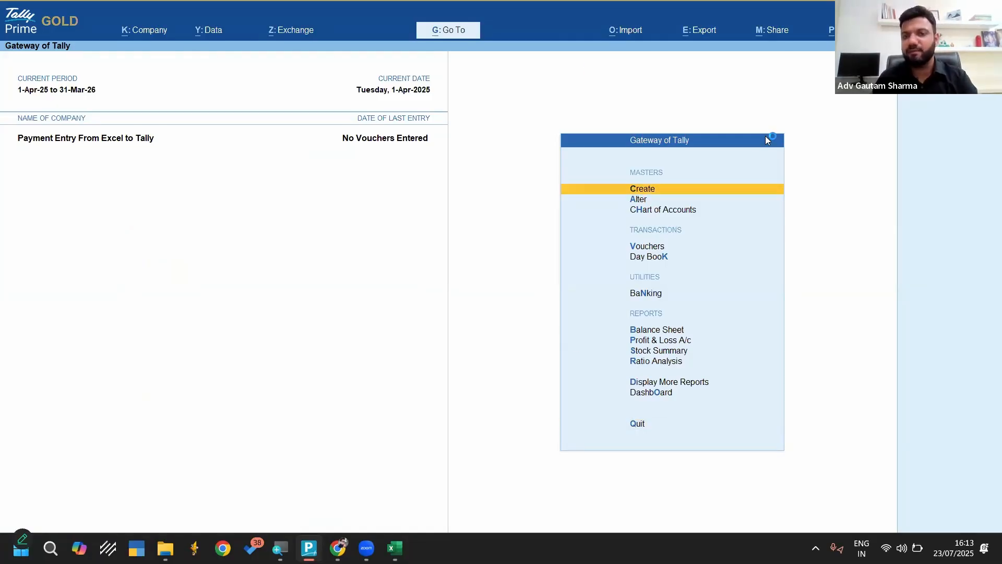
Start a masters import in Excel (Spreadsheet) format and browse the list of files to import
{"action": "left_click", "coordinate": [626, 31]}
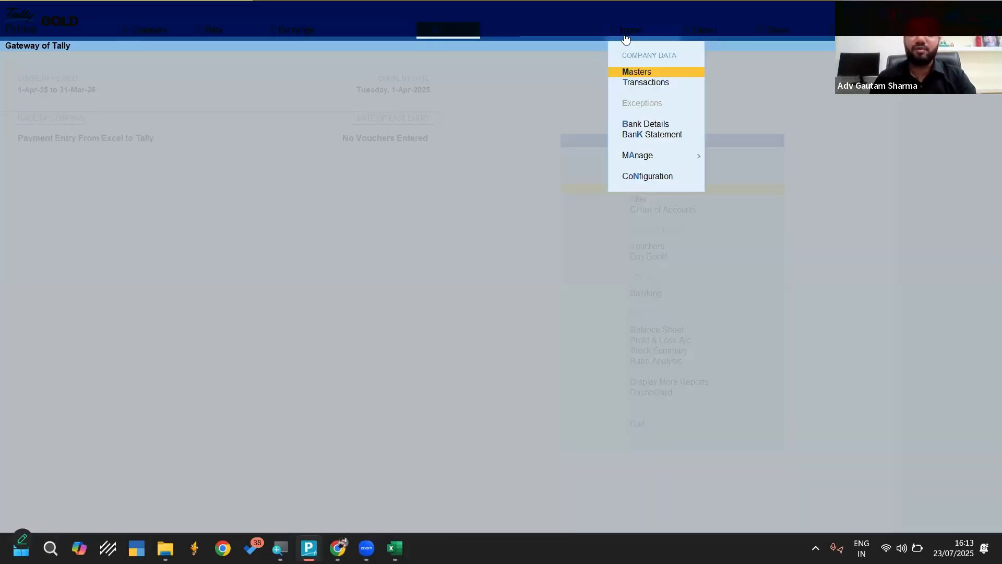
{"action": "key", "text": "Return"}
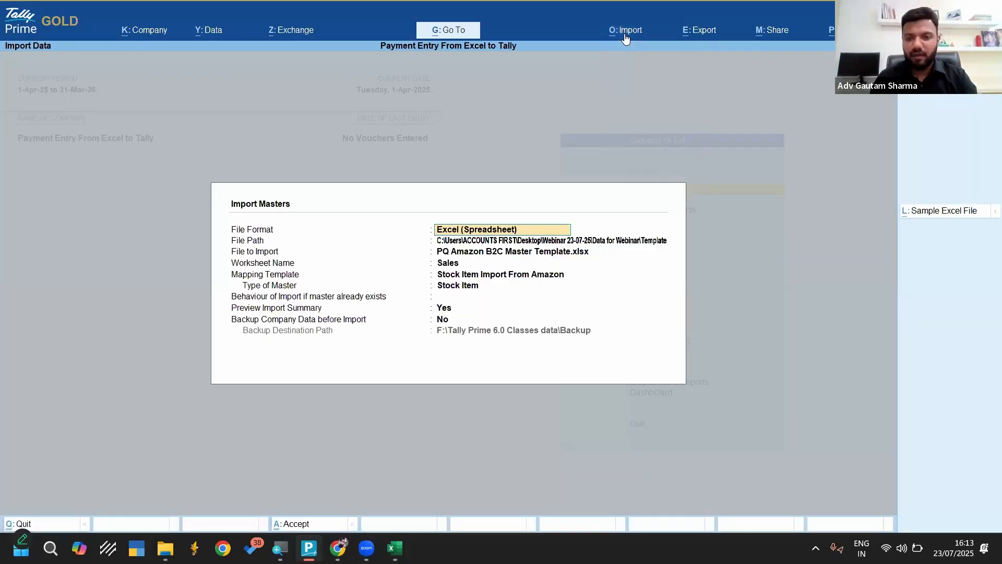
{"action": "key", "text": "Return"}
{"action": "key", "text": "Return"}
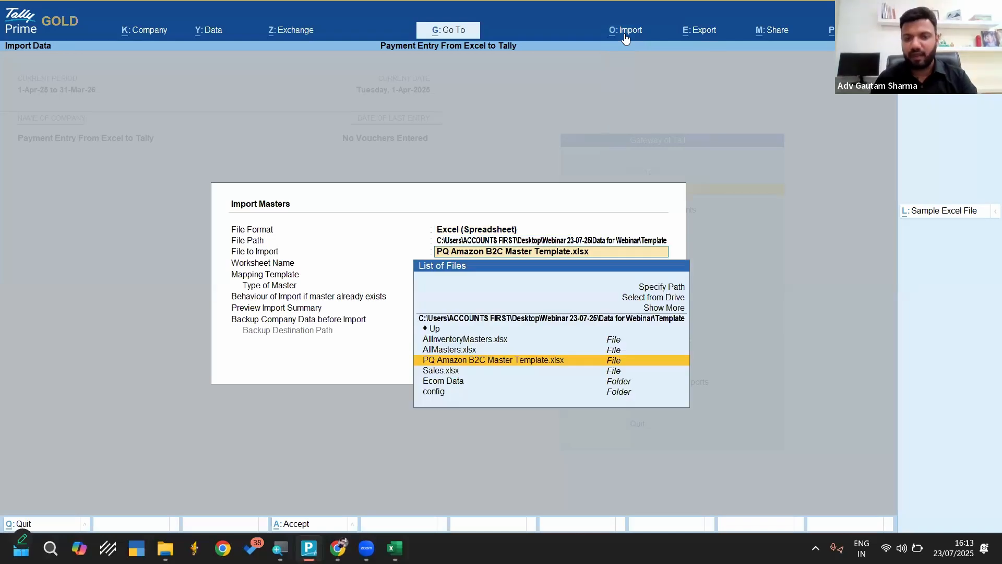
{"action": "key", "text": "Up"}
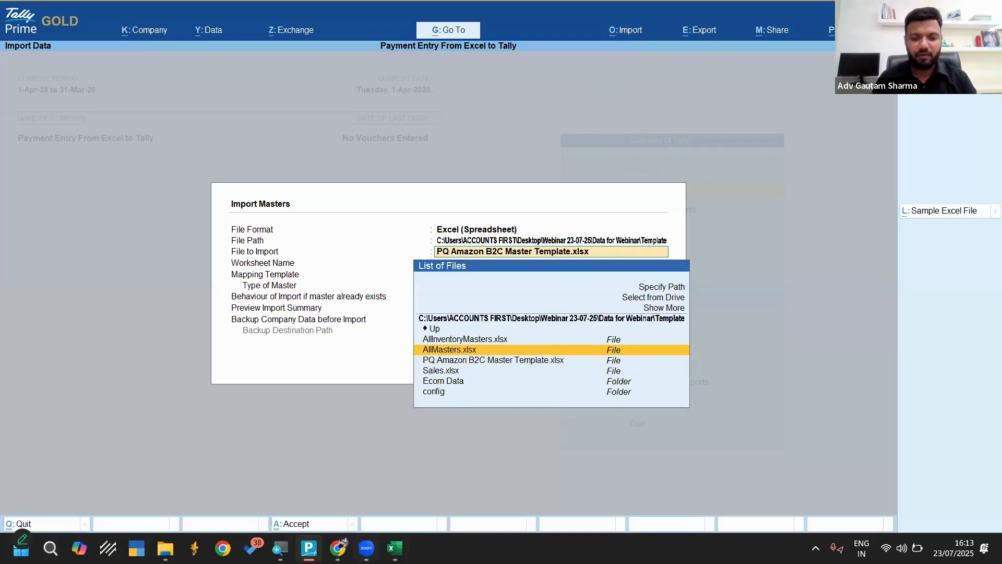
Switch to the Excel workbook's Masters sheet, locate Payment Google Form.xlsx in File Explorer, and copy the path of its folder, Webinar 23-07-25
{"action": "key", "text": "alt+Tab"}
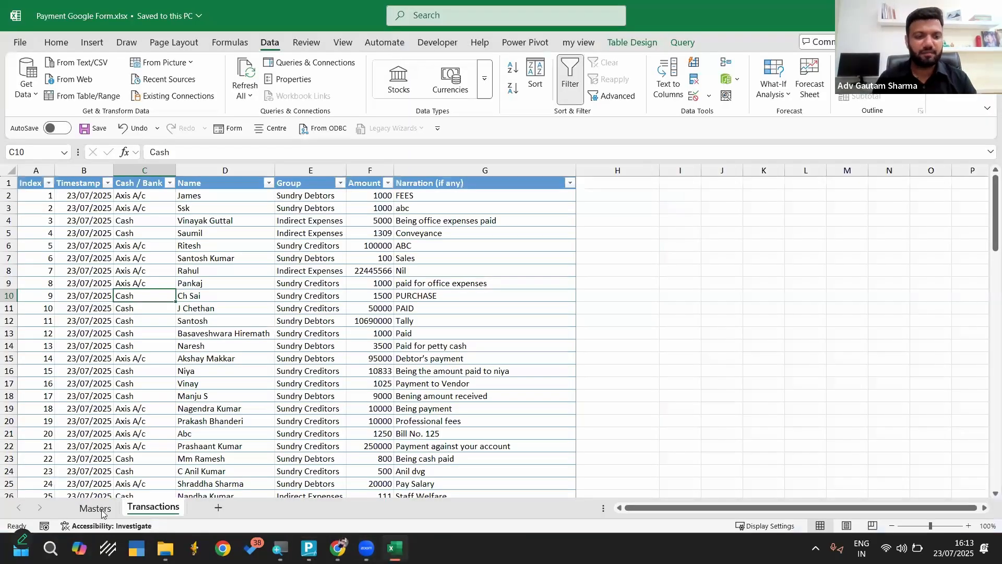
{"action": "key", "text": "ctrl+Page_Up"}
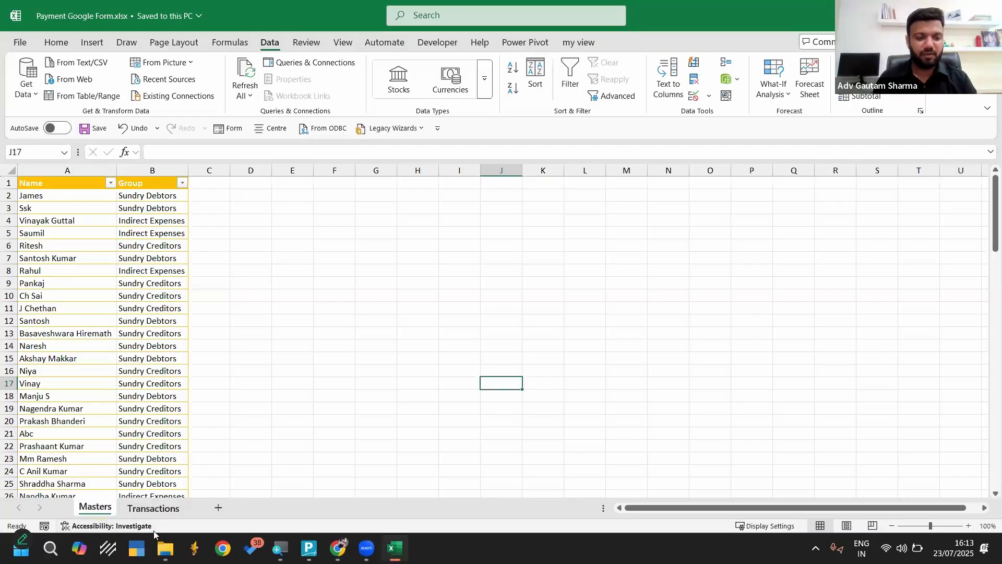
{"action": "mouse_move", "coordinate": [165, 548]}
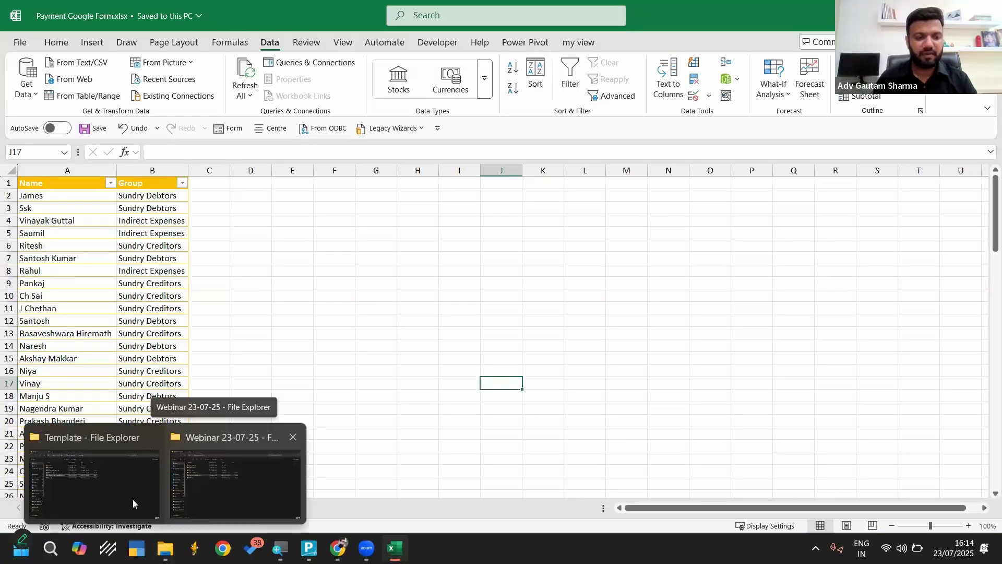
{"action": "left_click", "coordinate": [134, 484]}
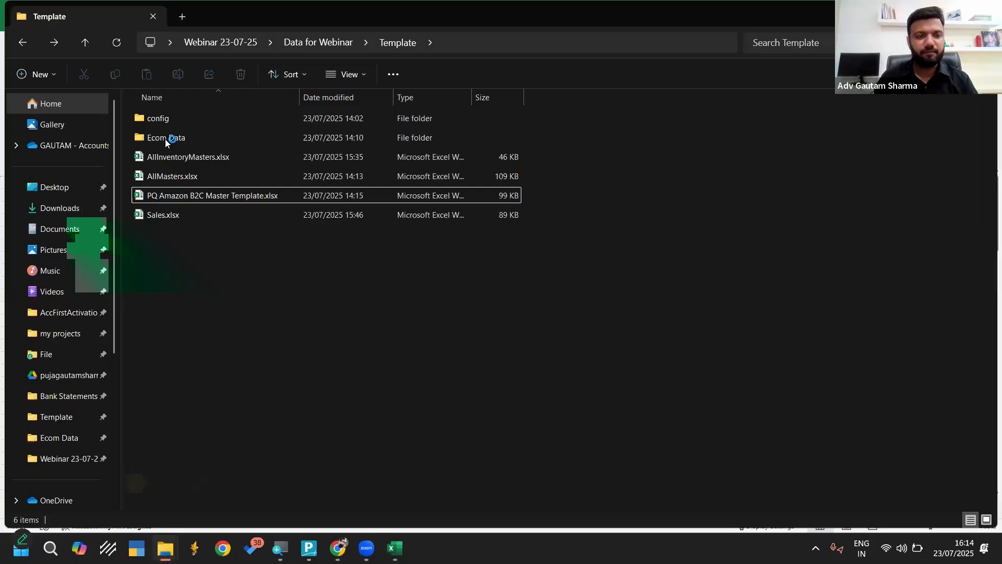
{"action": "left_click", "coordinate": [245, 40]}
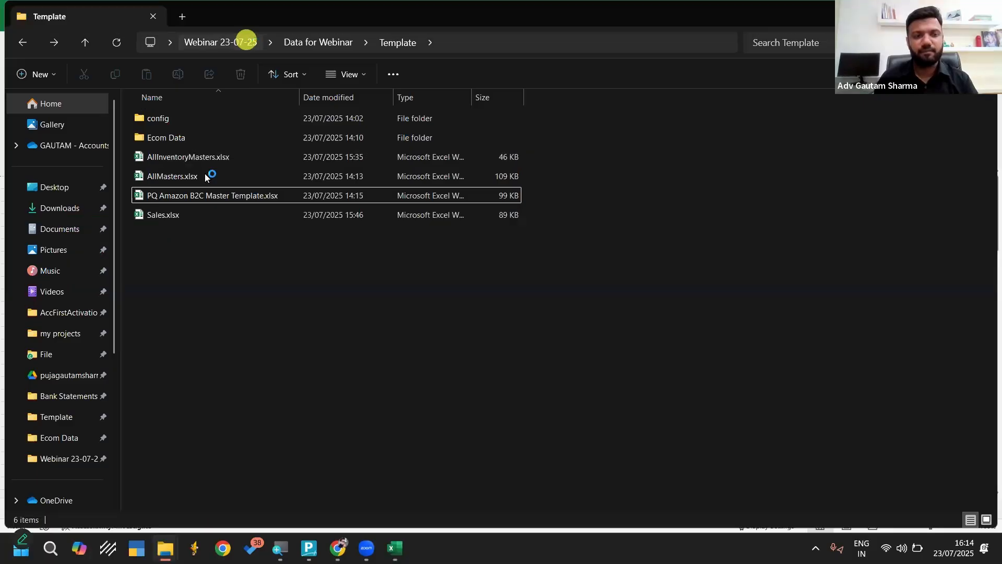
{"action": "left_click", "coordinate": [180, 196]}
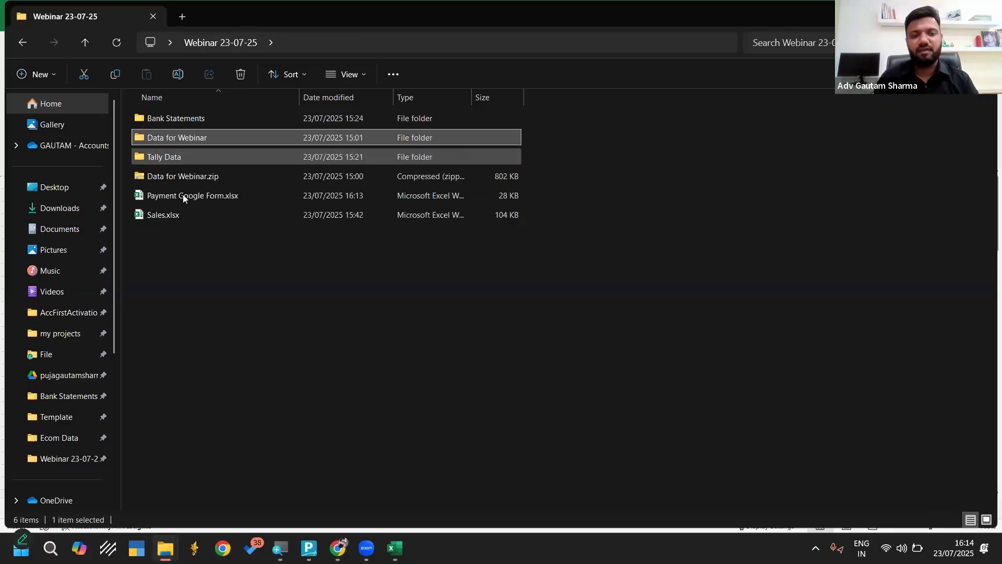
{"action": "left_click", "coordinate": [312, 45]}
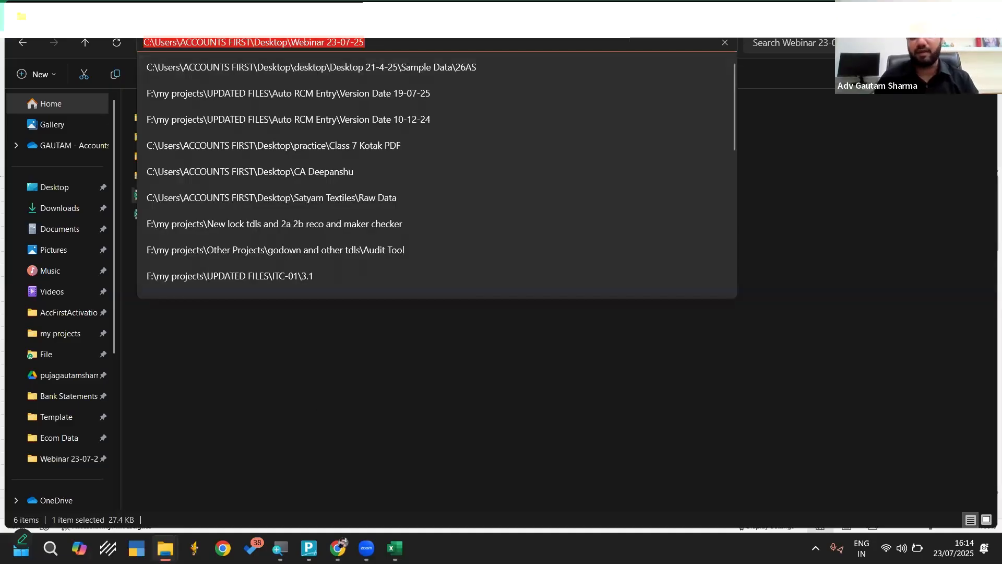
Return to TallyPrime and specify the Webinar 23-07-25 desktop folder as the file path for the masters import
{"action": "key", "text": "alt+Tab"}
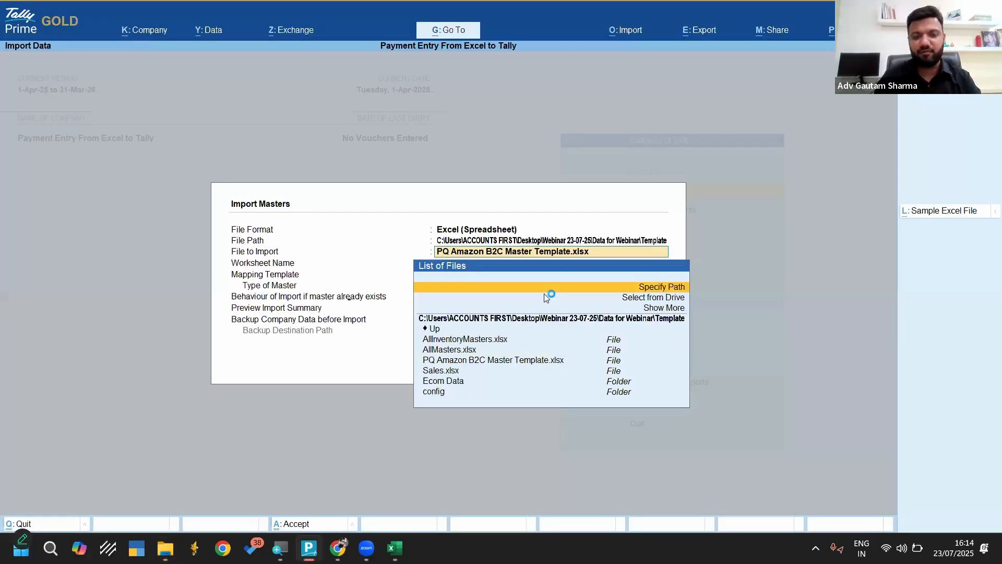
{"action": "left_click", "coordinate": [545, 294]}
{"action": "key", "text": "Return"}
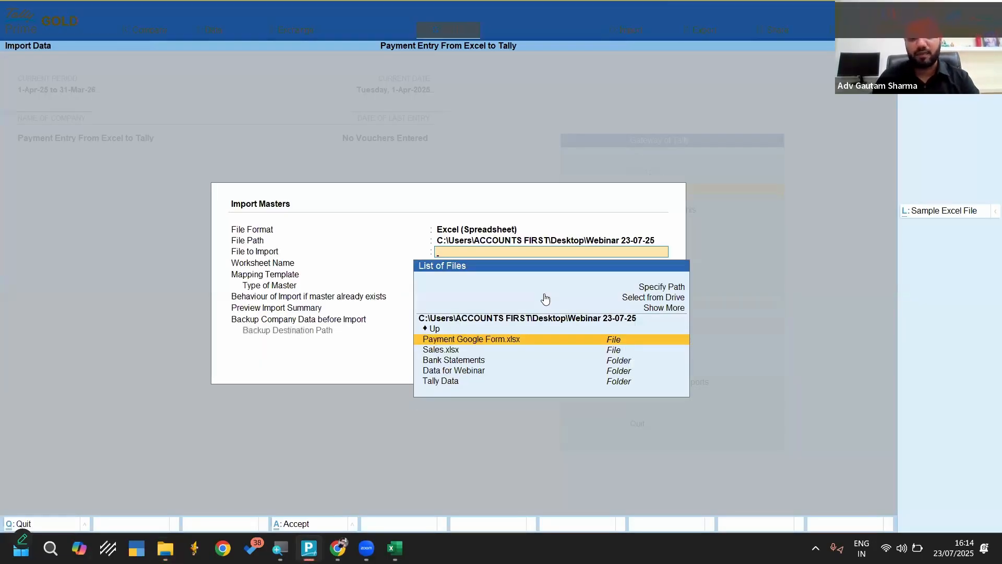
Choose Payment Google Form.xlsx as the file to import and Masters as its worksheet
{"action": "key", "text": "Down"}
{"action": "key", "text": "Down"}
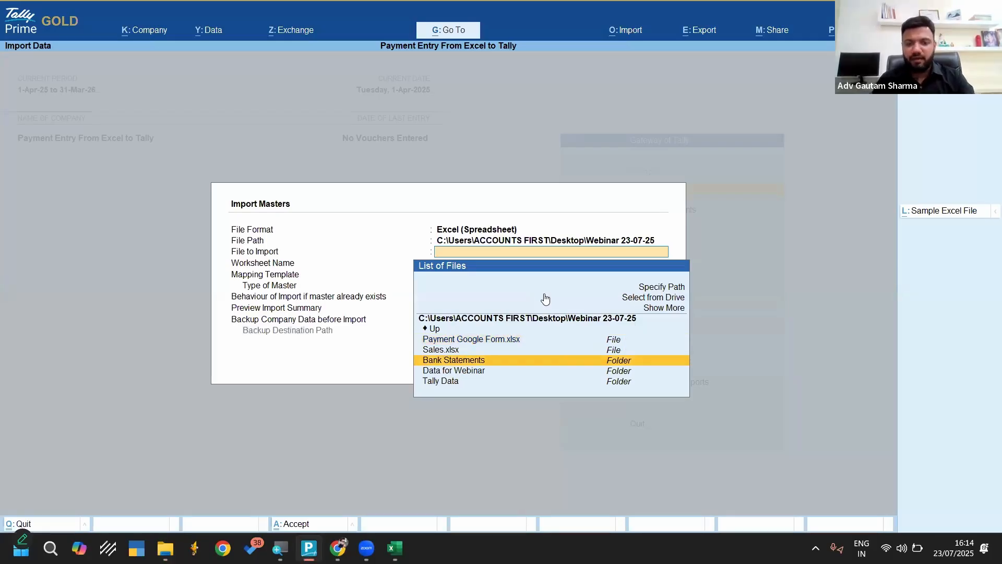
{"action": "key", "text": "Up"}
{"action": "key", "text": "Up"}
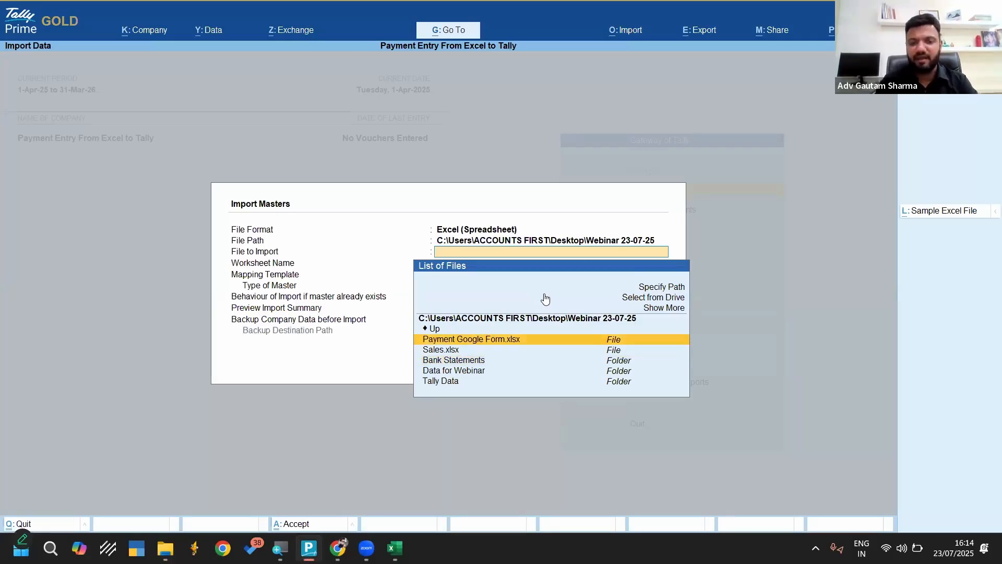
{"action": "left_click", "coordinate": [508, 341]}
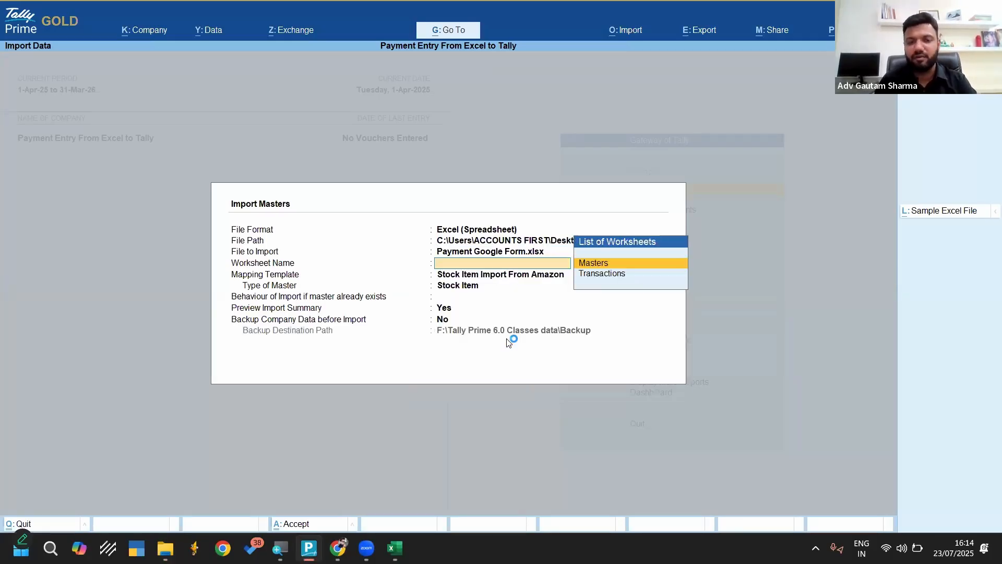
{"action": "left_click", "coordinate": [598, 262]}
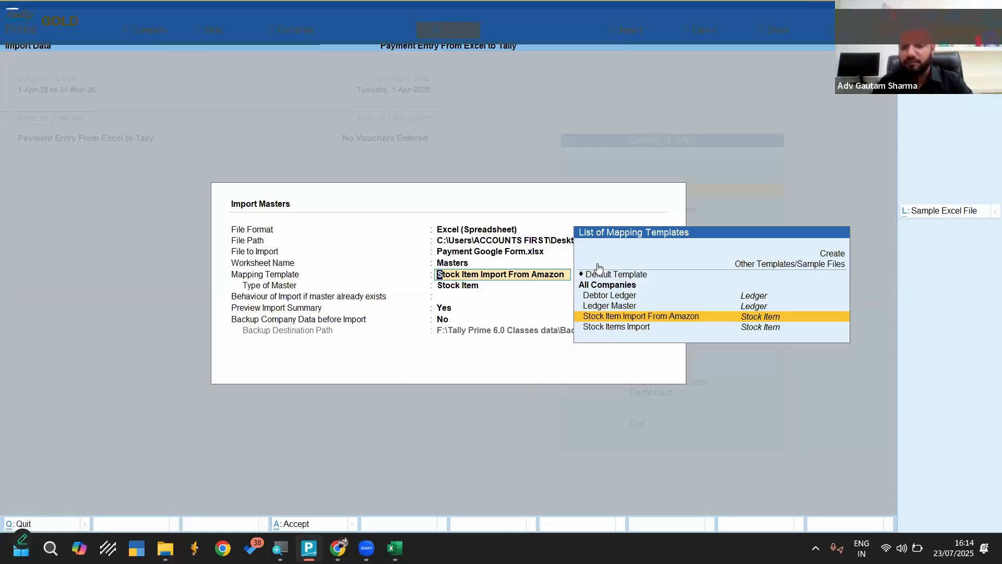
{"action": "key", "text": "Up"}
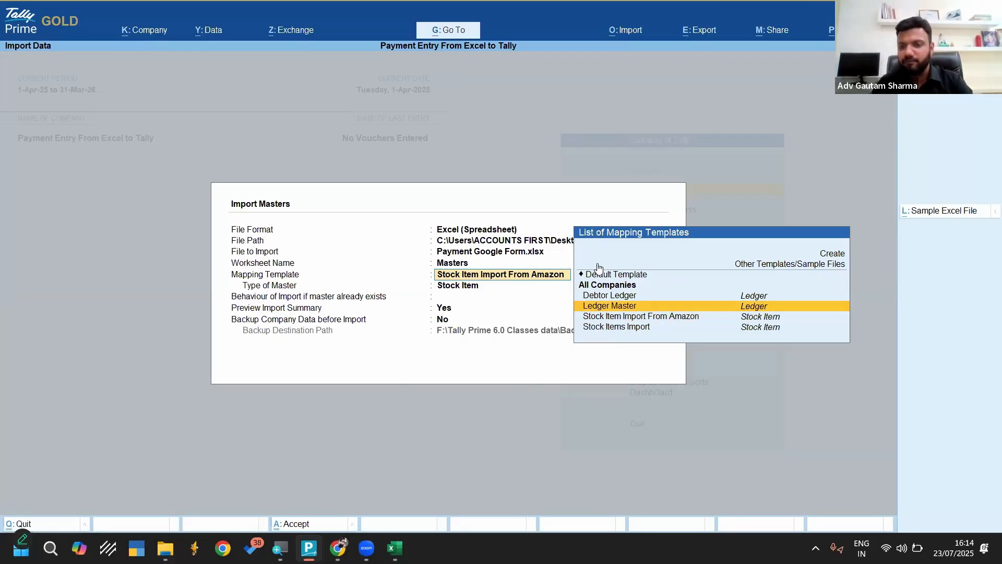
{"action": "key", "text": "Up"}
{"action": "key", "text": "Up"}
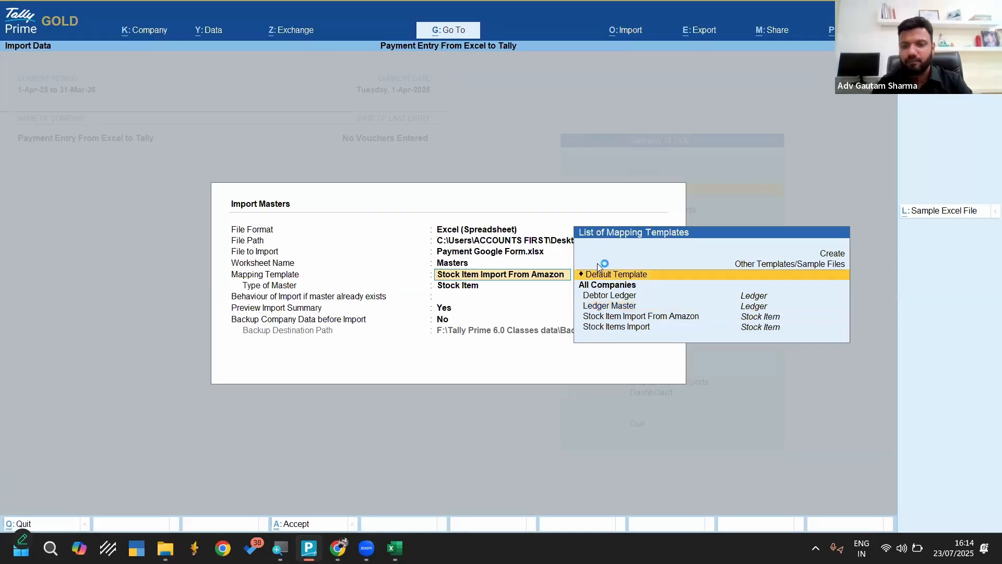
{"action": "key", "text": "Up"}
{"action": "key", "text": "Return"}
{"action": "left_click", "coordinate": [788, 17]}
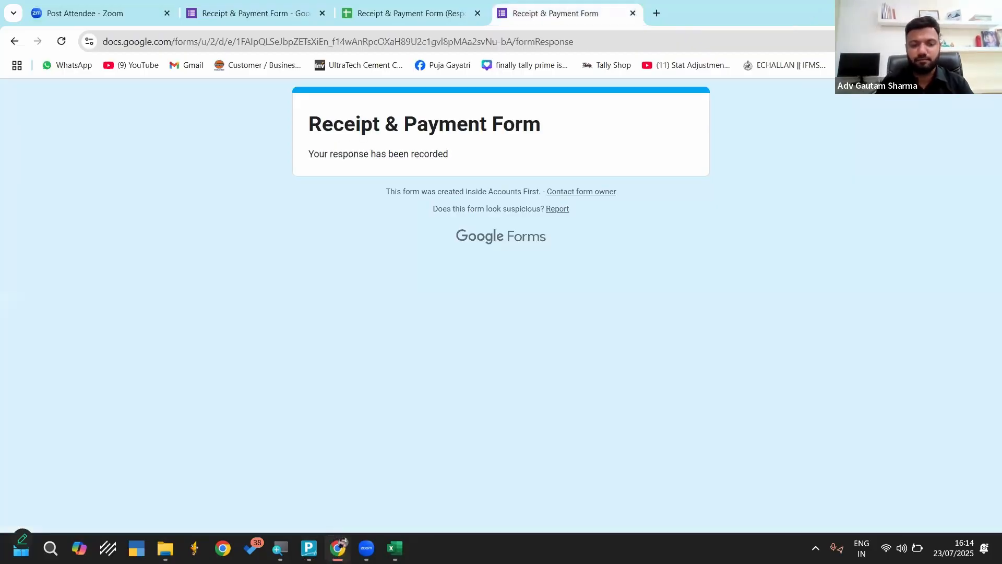
{"action": "mouse_move", "coordinate": [337, 548]}
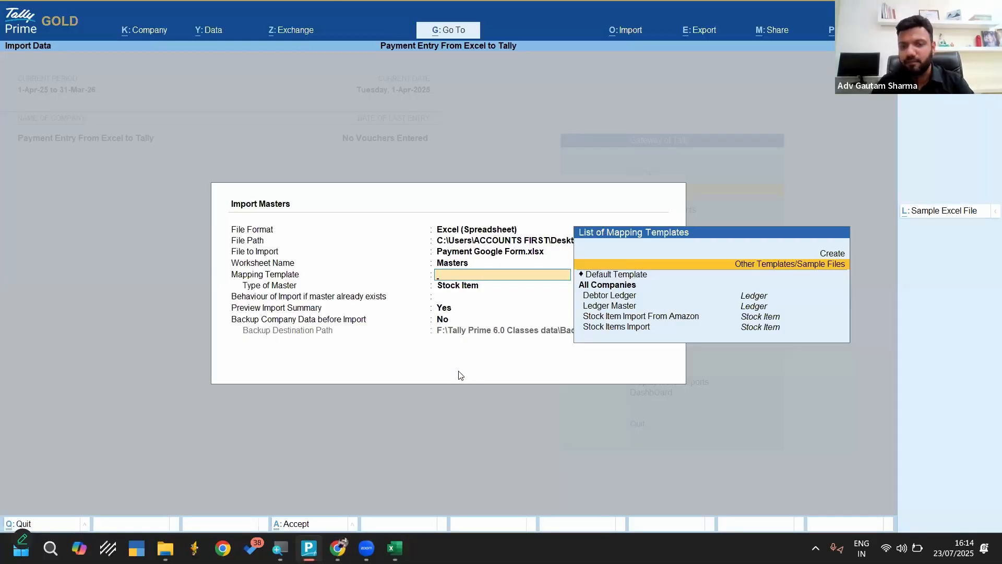
Create a mapping template for all companies named "Master for Payment" with Ledger as the type of master
{"action": "key", "text": "Up"}
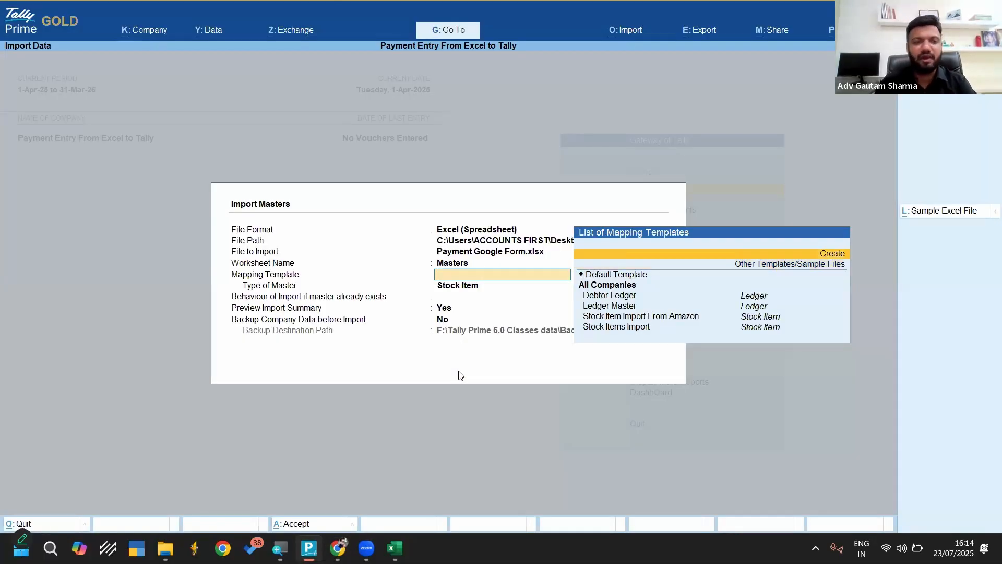
{"action": "key", "text": "Return"}
{"action": "type", "text": "Maste"}
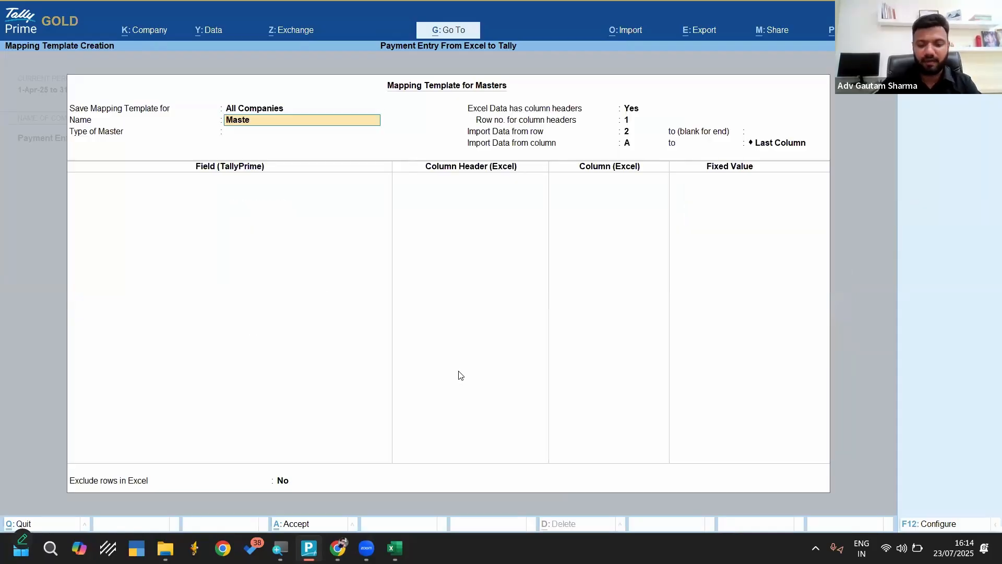
{"action": "type", "text": "r for P"}
{"action": "key", "text": "BackSpace"}
{"action": "type", "text": "for Payment"}
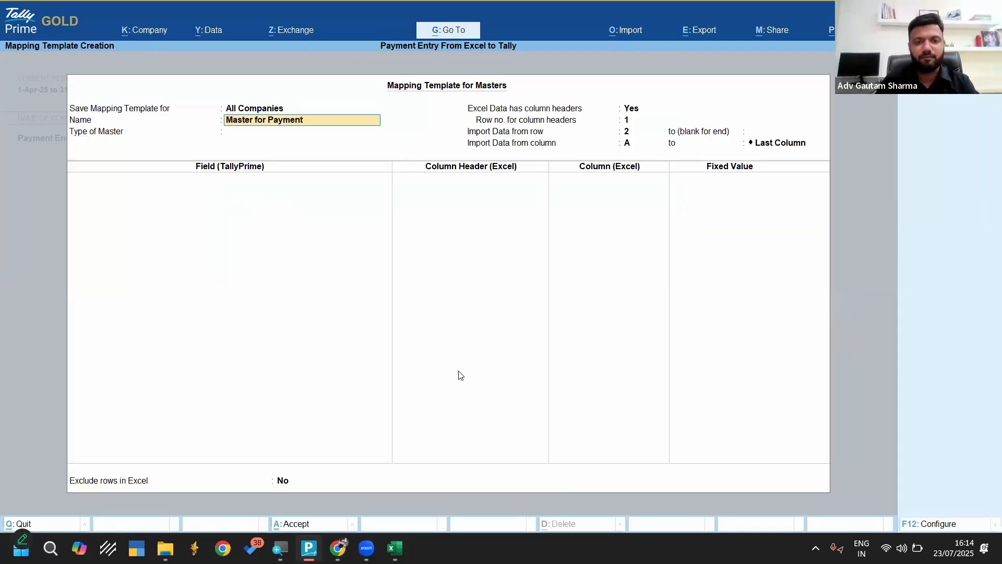
{"action": "key", "text": "Return"}
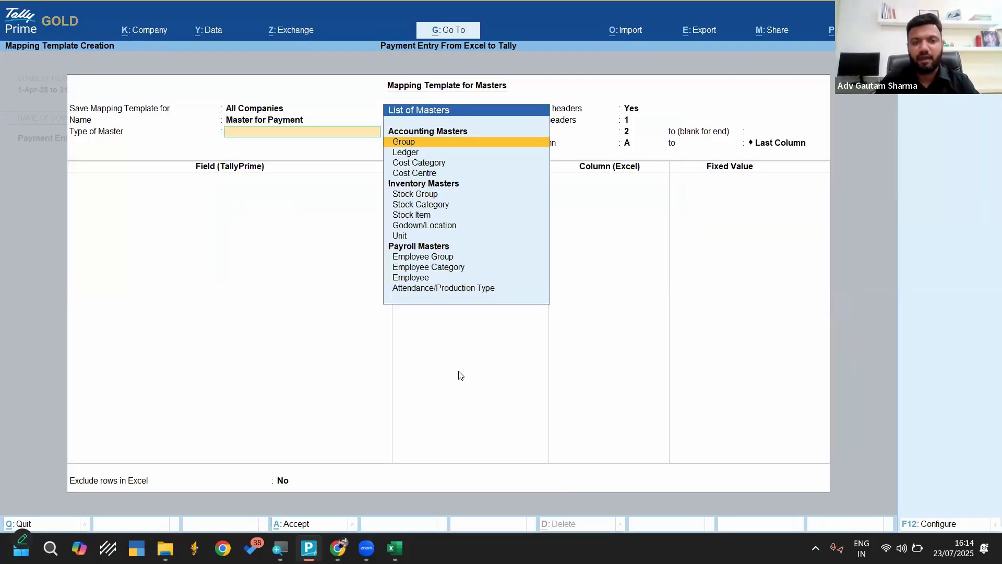
{"action": "key", "text": "Down"}
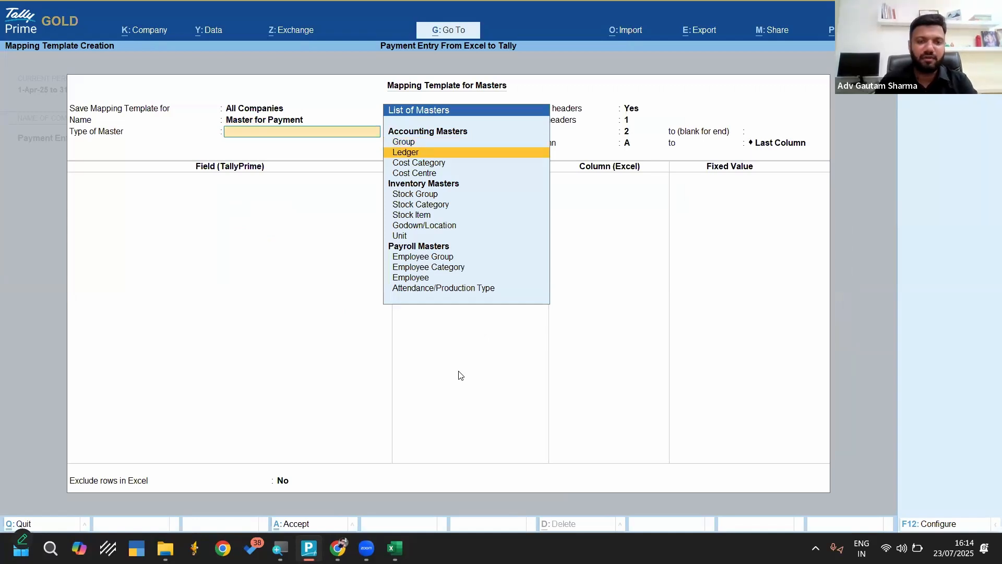
{"action": "key", "text": "Return"}
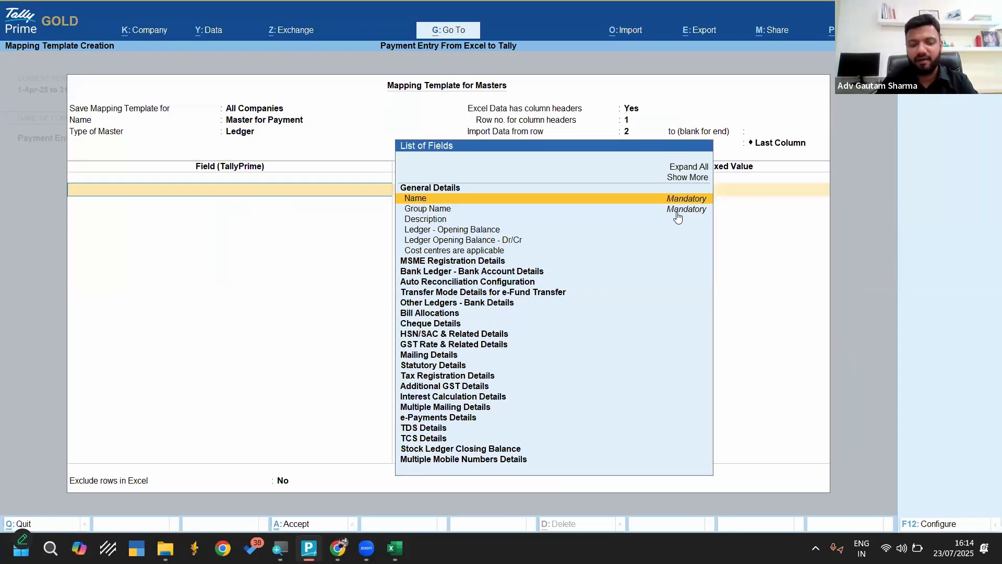
Map the Name field to the Name column and the Group Name field to the Group column
{"action": "key", "text": "Return"}
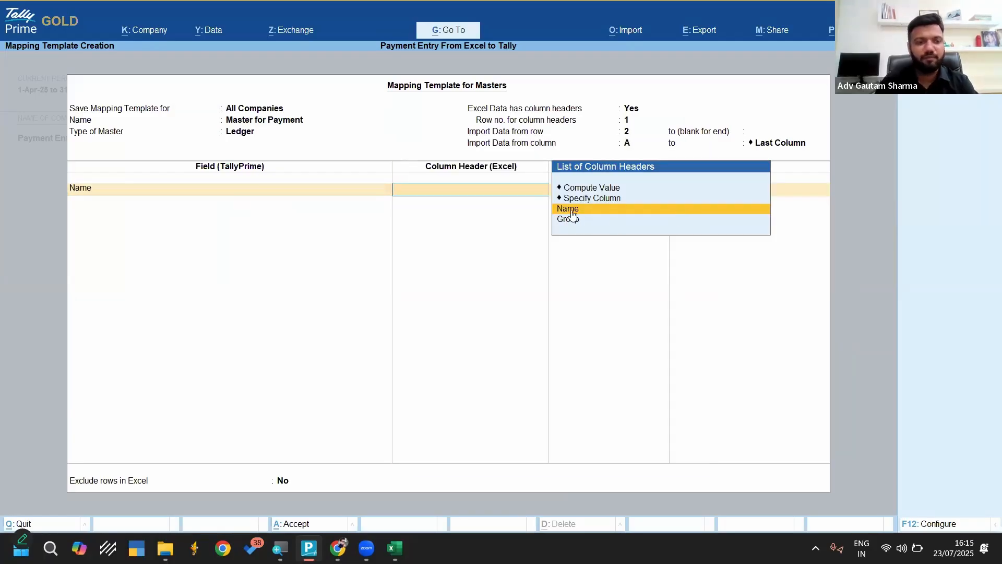
{"action": "key", "text": "Return"}
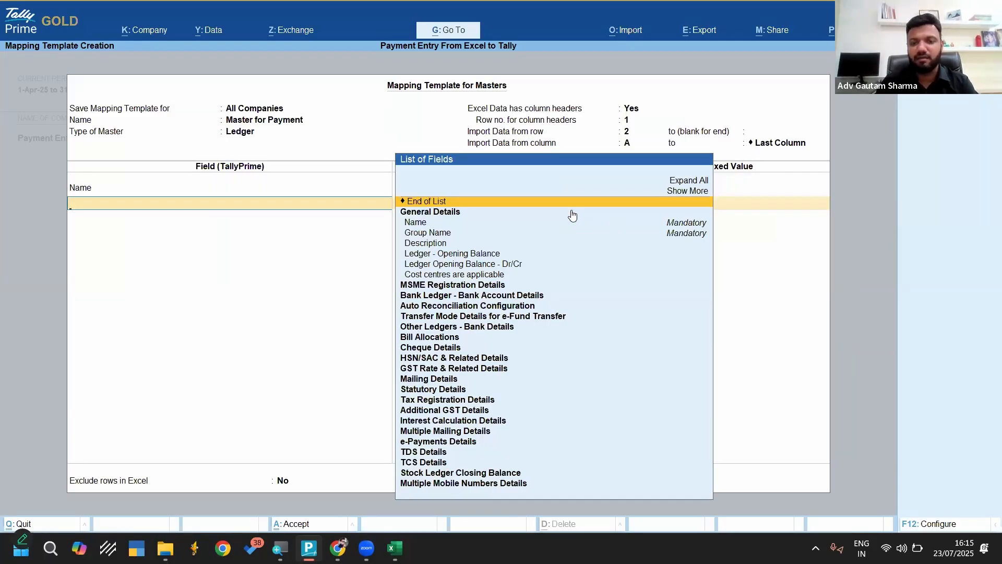
{"action": "key", "text": "Down"}
{"action": "key", "text": "Down"}
{"action": "key", "text": "Return"}
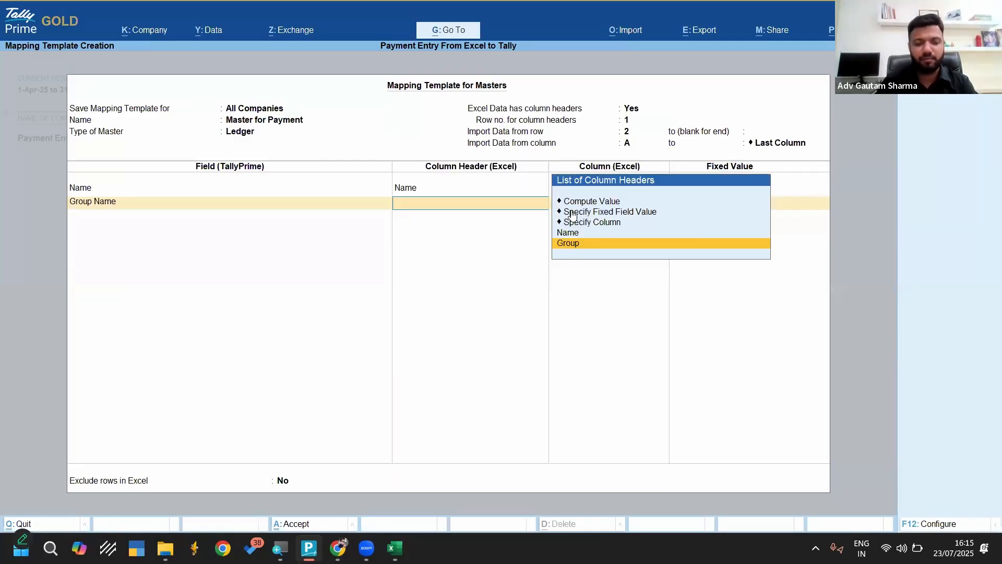
{"action": "key", "text": "Return"}
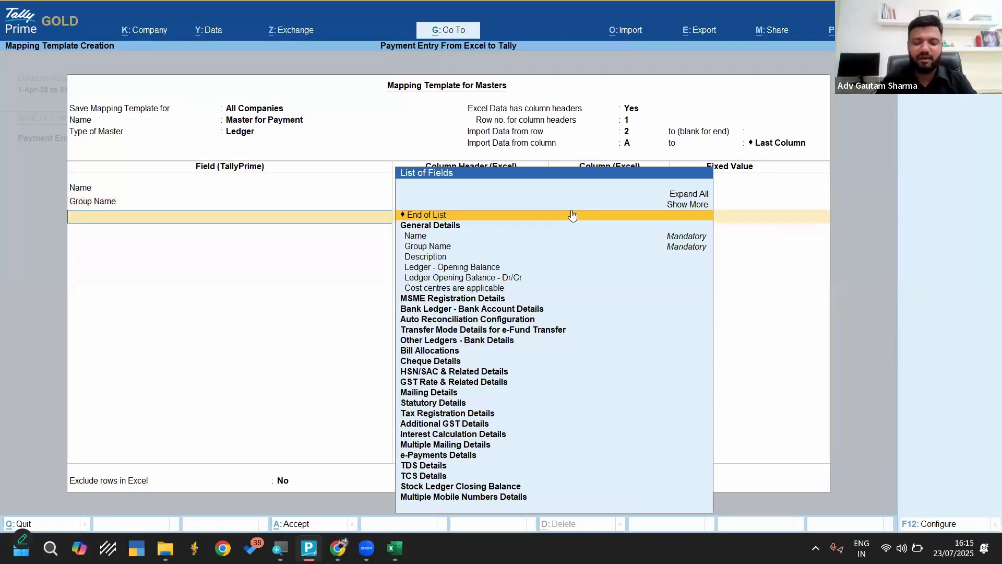
Add the State field to the mapping template with the fixed value Odisha
{"action": "type", "text": "Stat"}
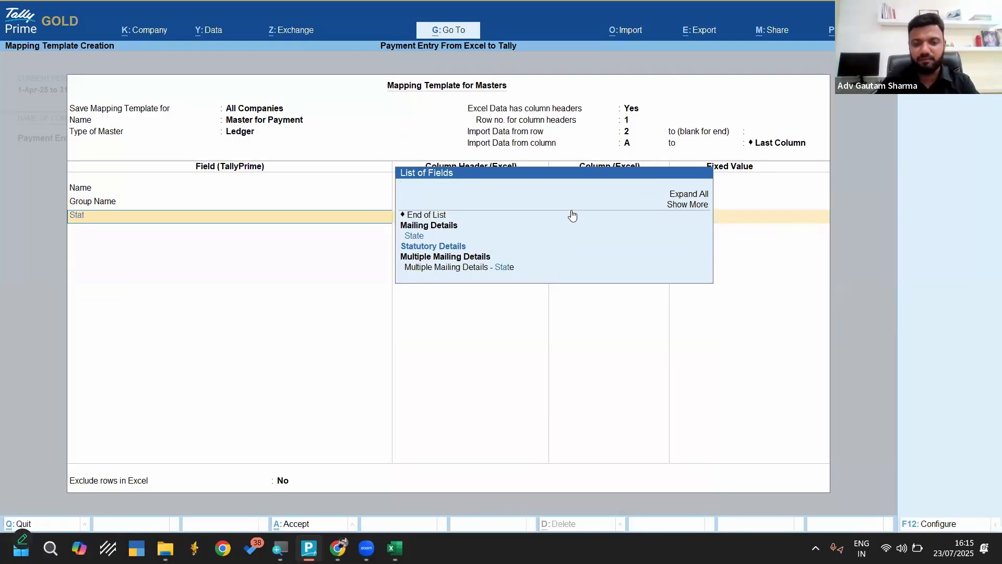
{"action": "key", "text": "Down"}
{"action": "key", "text": "Return"}
{"action": "key", "text": "Up"}
{"action": "key", "text": "Up"}
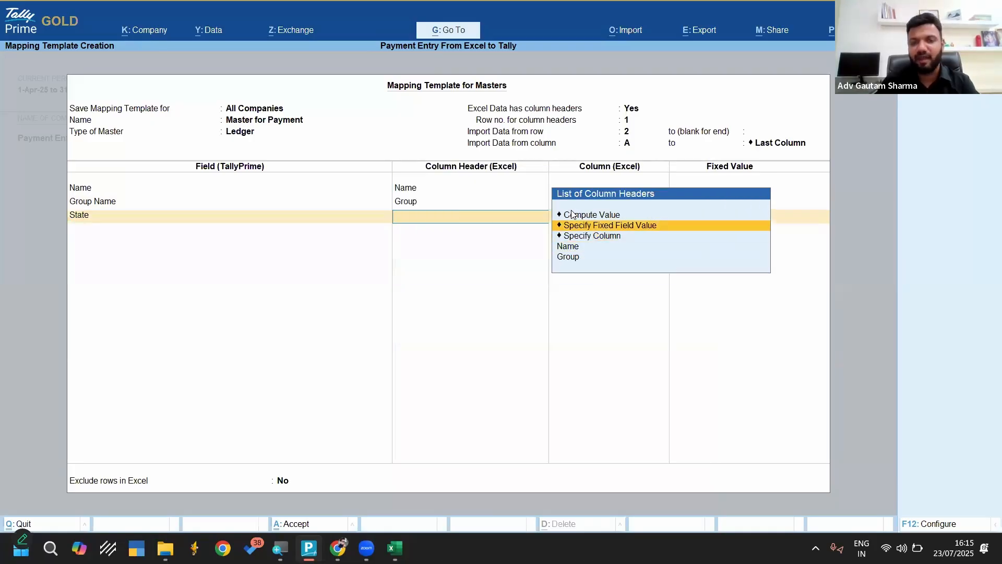
{"action": "key", "text": "Return"}
{"action": "type", "text": "Odisha"}
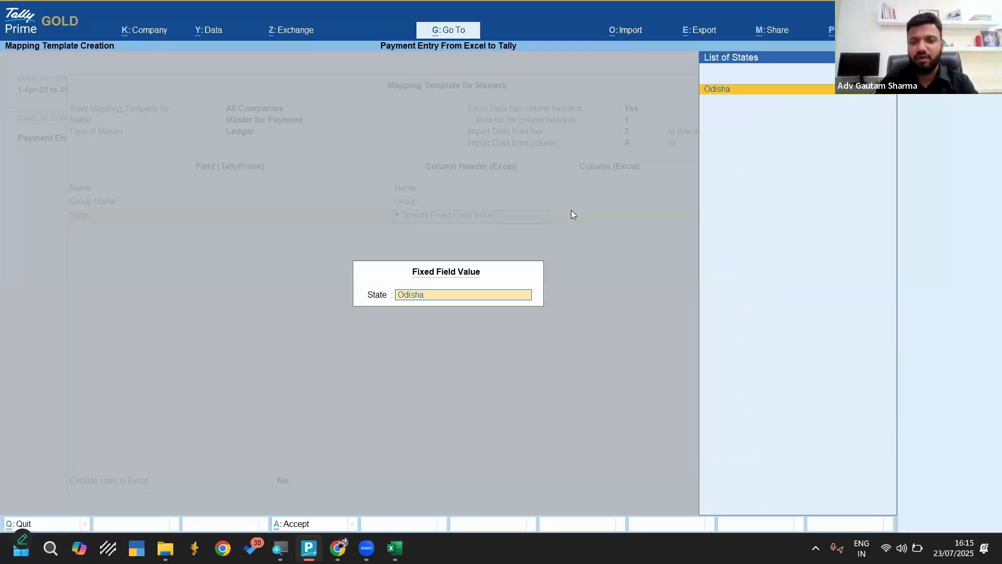
{"action": "key", "text": "Return"}
Add the Country field with the fixed value India, and save the mapping template without excluding any Excel rows
{"action": "type", "text": "cou"}
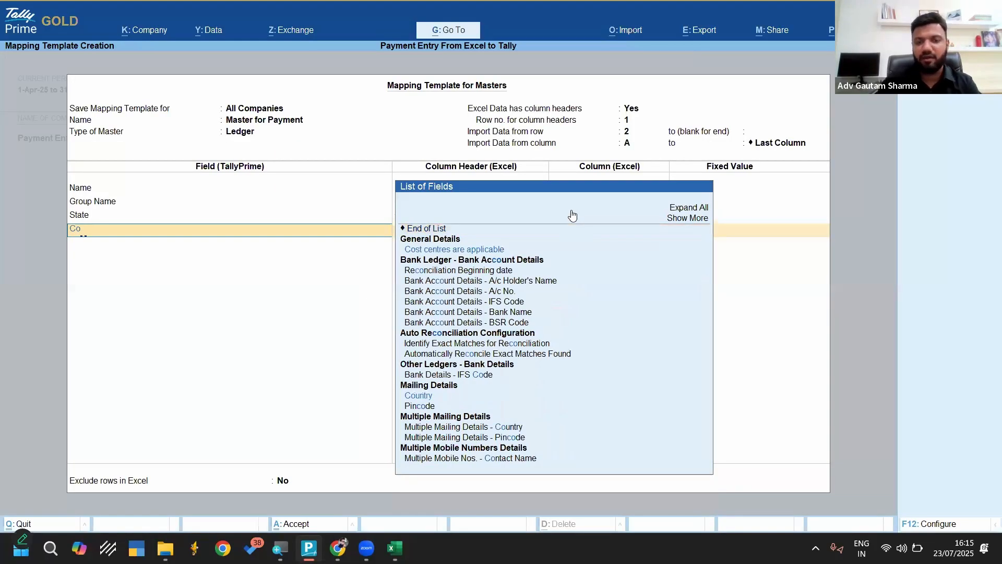
{"action": "key", "text": "Return"}
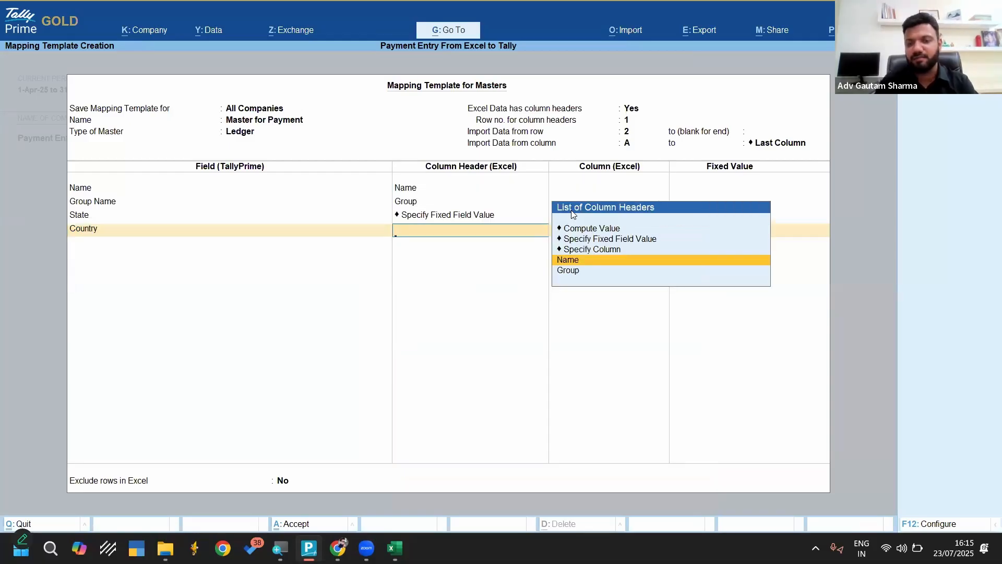
{"action": "key", "text": "Up"}
{"action": "key", "text": "Up"}
{"action": "key", "text": "Return"}
{"action": "type", "text": "Indi"}
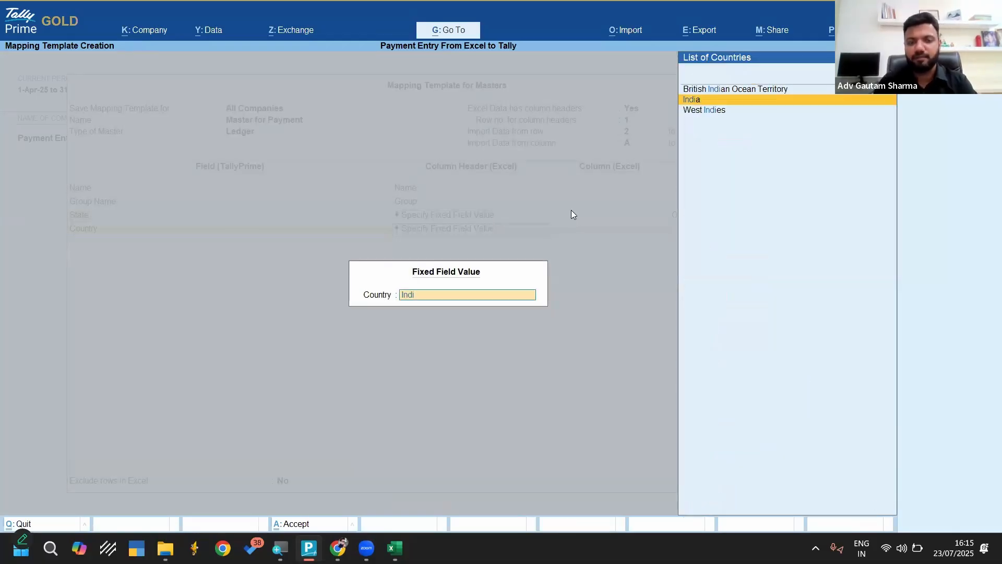
{"action": "key", "text": "Return"}
{"action": "key", "text": "Return"}
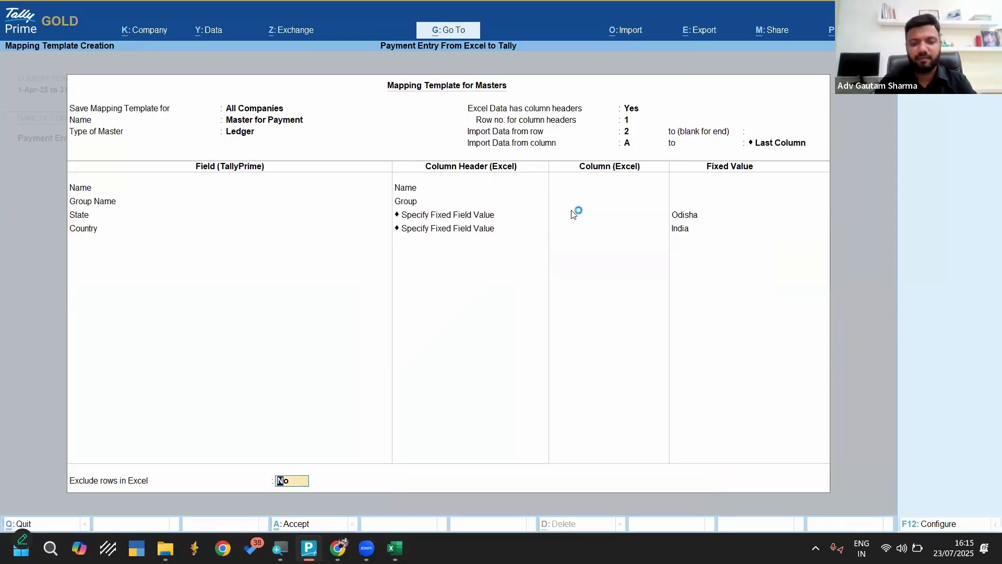
{"action": "key", "text": "Return"}
{"action": "key", "text": "Return"}
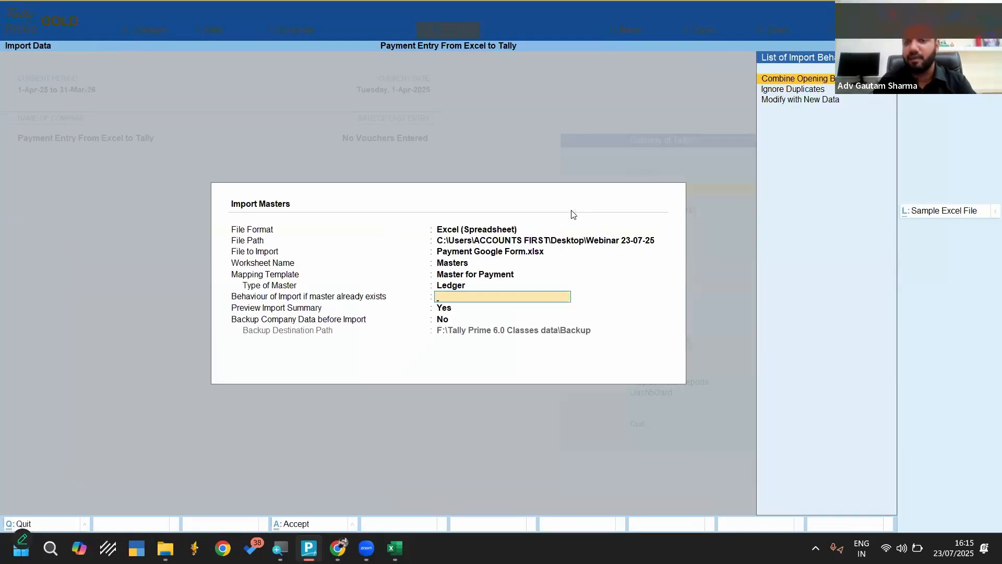
Set the import behaviour for existing masters to Modify with New Data, and proceed to the import summary preview without a company data backup
{"action": "key", "text": "Down"}
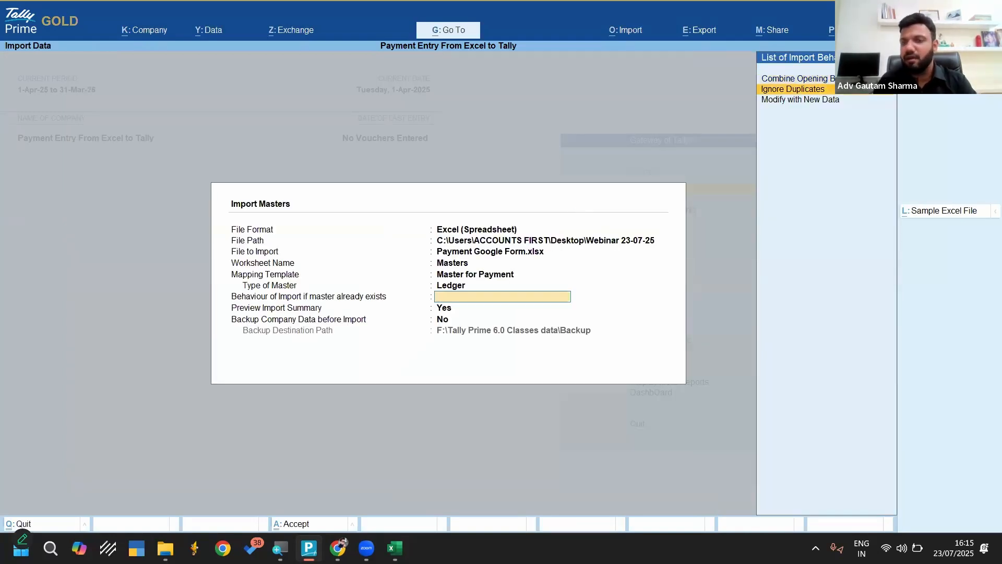
{"action": "left_click", "coordinate": [826, 87]}
{"action": "key", "text": "BackSpace"}
{"action": "key", "text": "Down"}
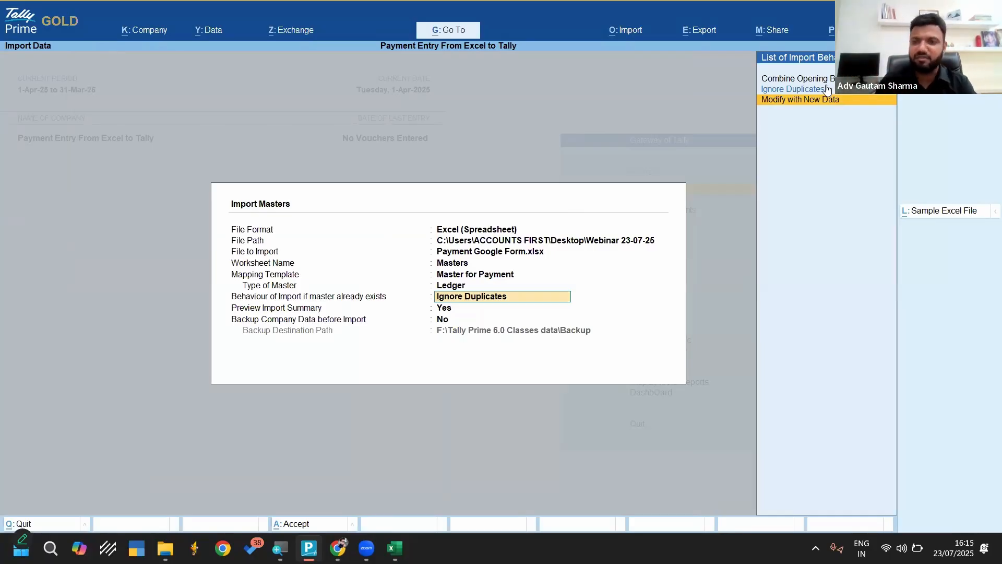
{"action": "left_click", "coordinate": [781, 104]}
{"action": "key", "text": "Return"}
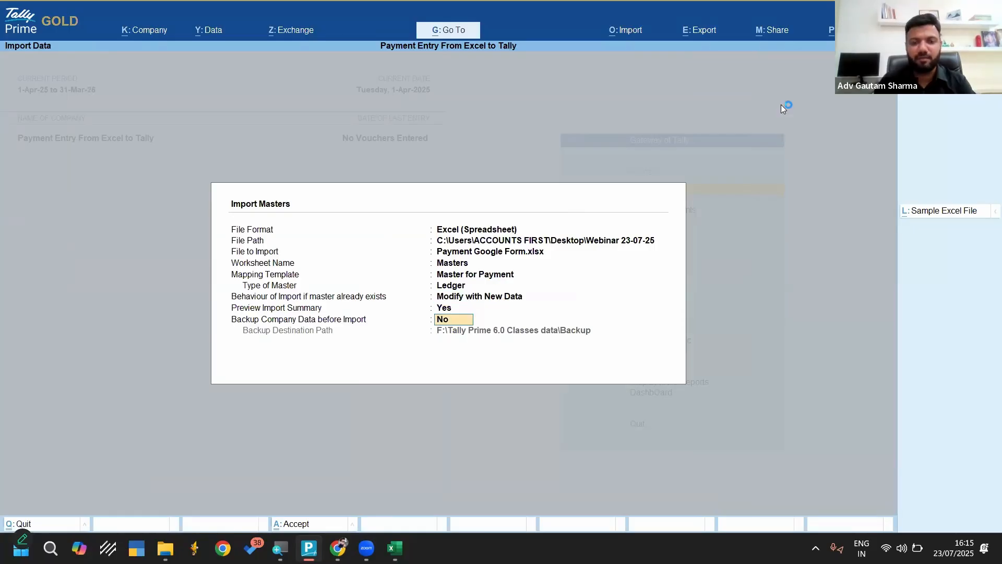
{"action": "key", "text": "Return"}
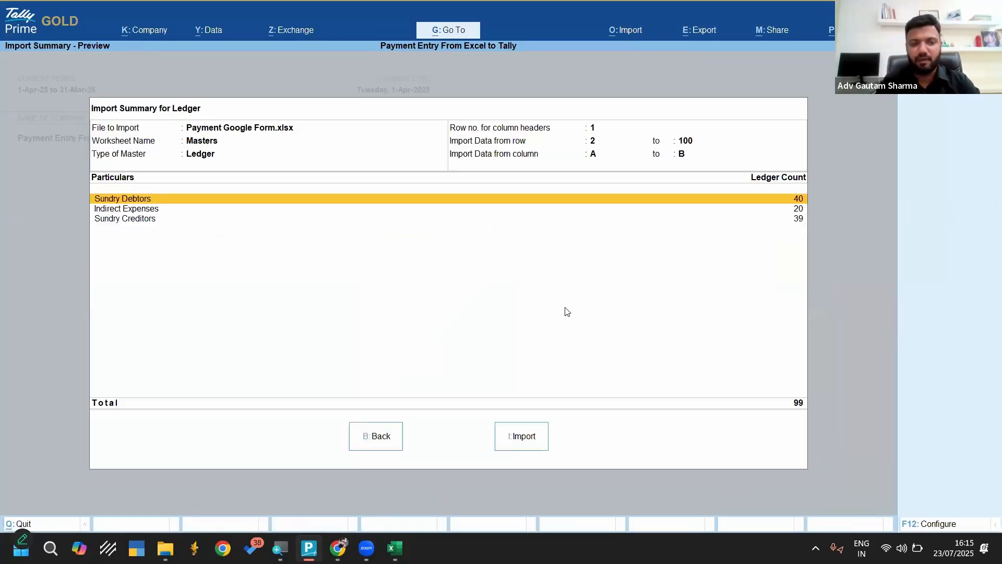
Check the ledger counts per group in the preview and import the ledger masters from the Masters worksheet
{"action": "left_click", "coordinate": [799, 210]}
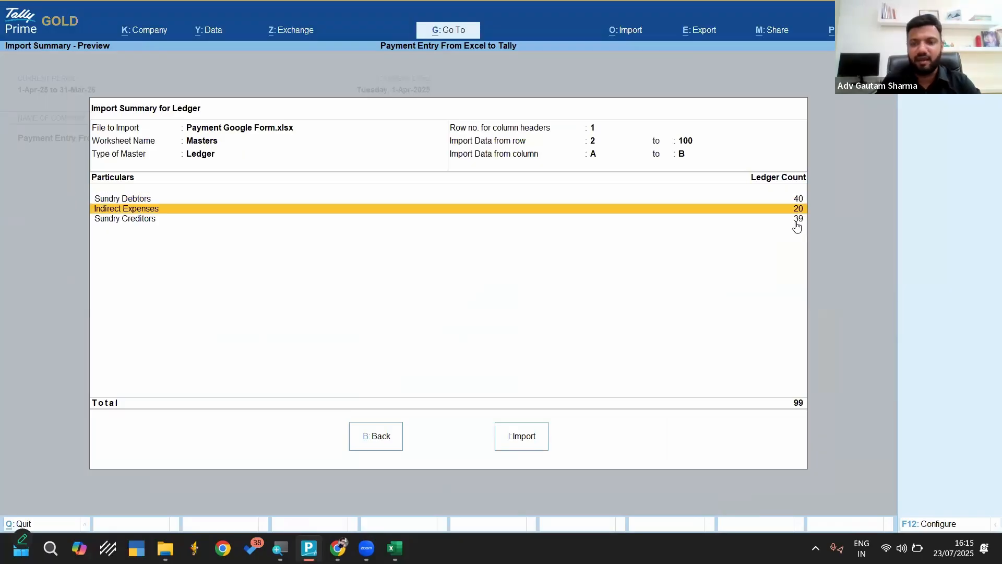
{"action": "left_click", "coordinate": [798, 219]}
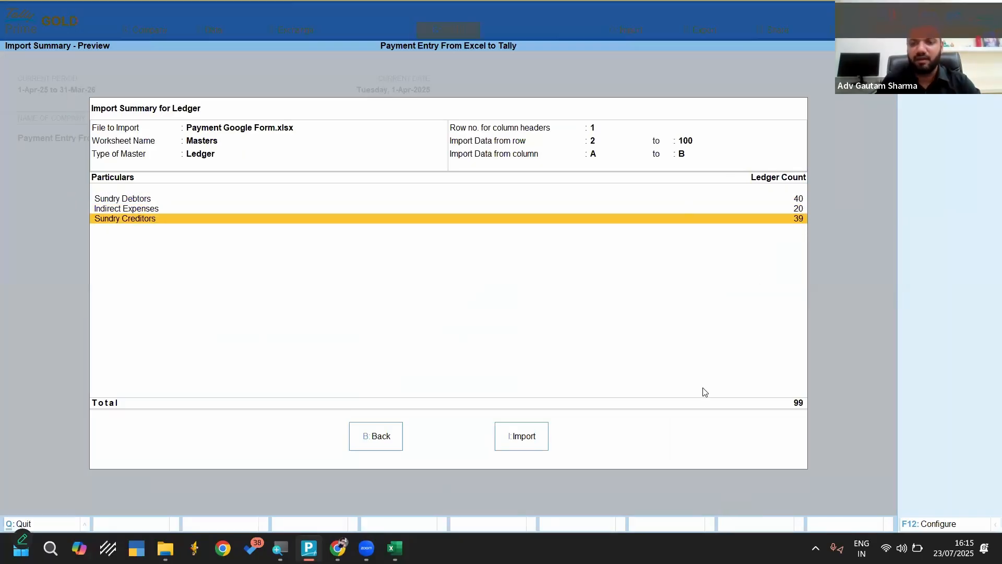
{"action": "left_click", "coordinate": [516, 437]}
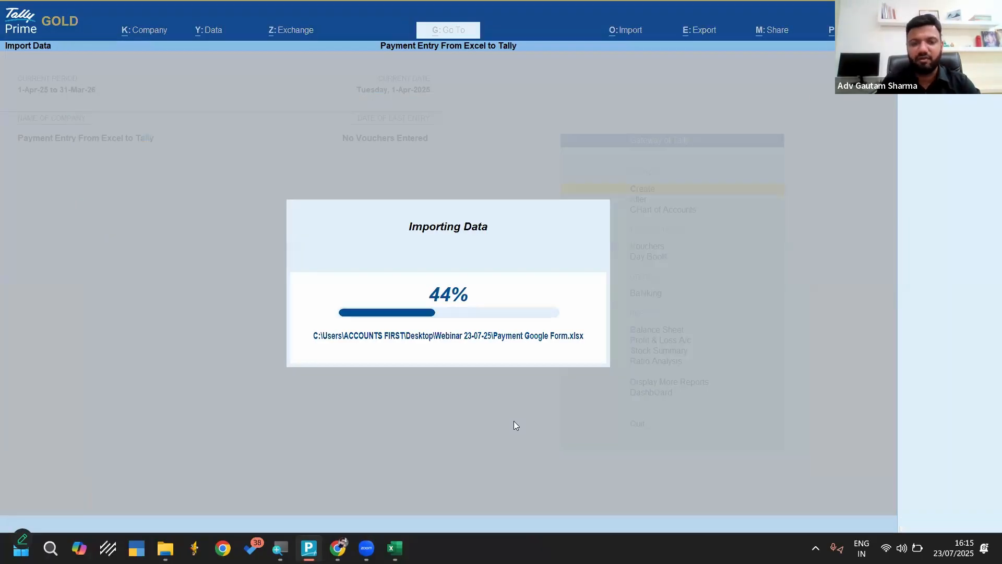
{"action": "key", "text": "Return"}
Open an imported Sundry Debtors ledger for alteration to check its group, state and country, and return to the Gateway of Tally without changes
{"action": "key", "text": "Down"}
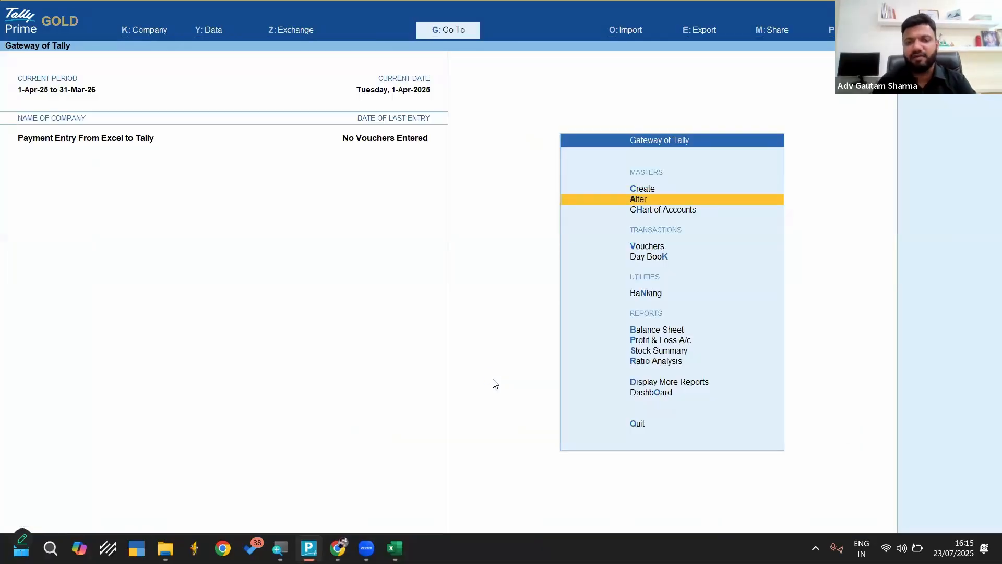
{"action": "key", "text": "Return"}
{"action": "key", "text": "Return"}
{"action": "key", "text": "Down"}
{"action": "key", "text": "Down"}
{"action": "key", "text": "Down"}
{"action": "key", "text": "Down"}
{"action": "key", "text": "Down"}
{"action": "key", "text": "Down"}
{"action": "key", "text": "Down"}
{"action": "key", "text": "Down"}
{"action": "key", "text": "Down"}
{"action": "key", "text": "Down"}
{"action": "key", "text": "Down"}
{"action": "key", "text": "Down"}
{"action": "key", "text": "Down"}
{"action": "key", "text": "Down"}
{"action": "key", "text": "Down"}
{"action": "key", "text": "Down"}
{"action": "key", "text": "Down"}
{"action": "key", "text": "Down"}
{"action": "key", "text": "Down"}
{"action": "key", "text": "Down"}
{"action": "key", "text": "Down"}
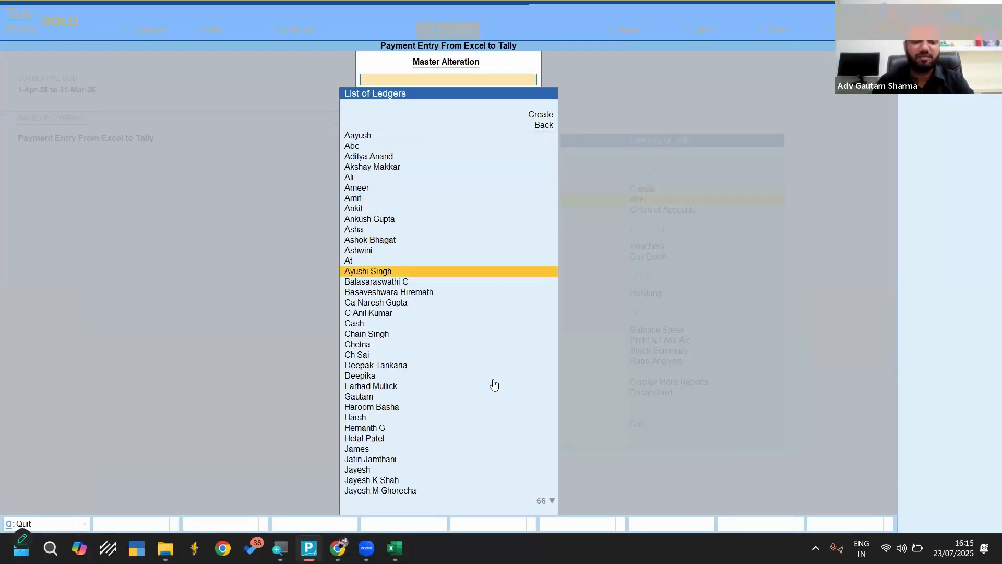
{"action": "key", "text": "Return"}
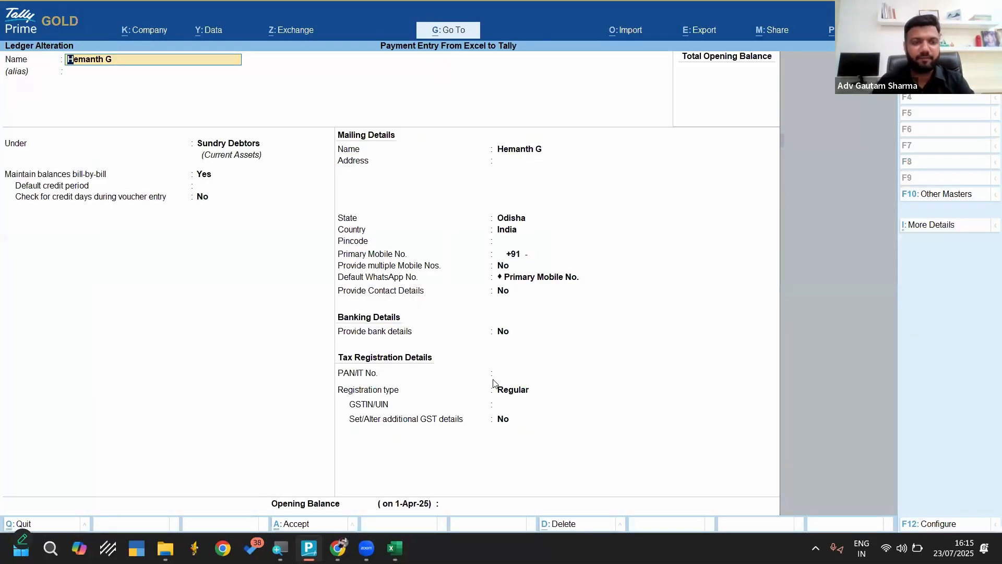
{"action": "key", "text": "Escape"}
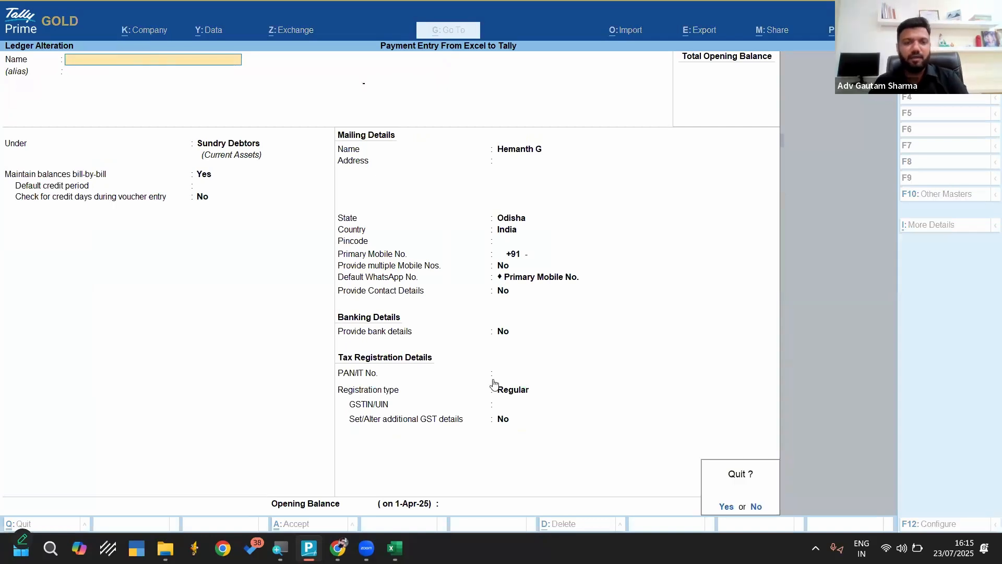
{"action": "key", "text": "y"}
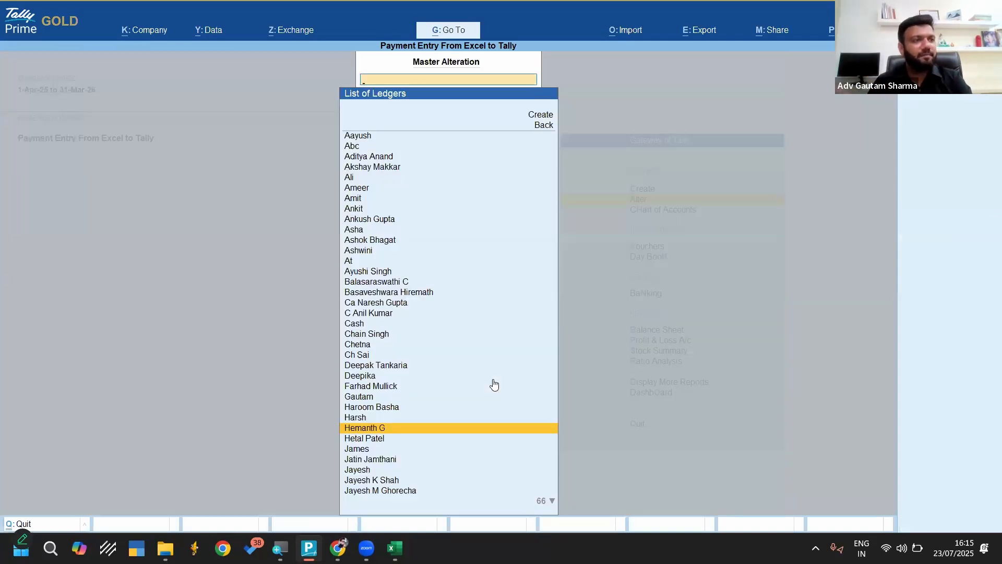
{"action": "key", "text": "Escape"}
{"action": "key", "text": "Escape"}
{"action": "key", "text": "Up"}
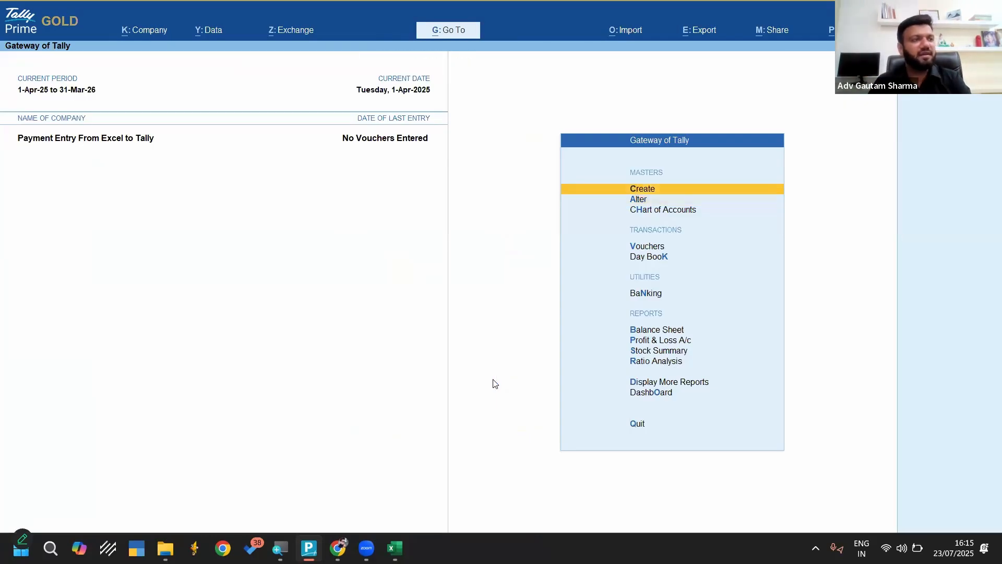
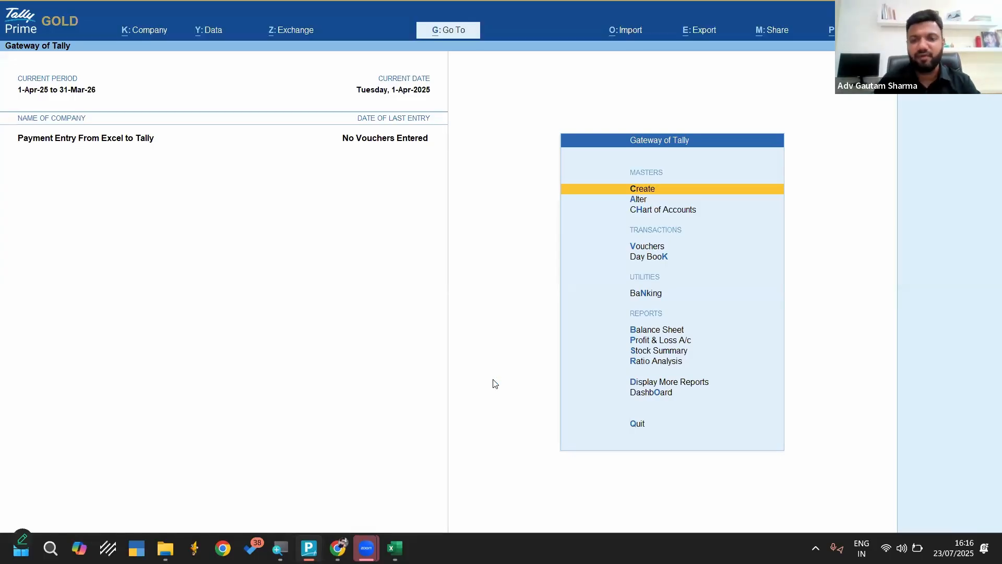
Start a transactions import from Payment Google Form.xlsx in the Webinar 23-07-25 folder, using the Transactions worksheet
{"action": "key", "text": "alt+o"}
{"action": "key", "text": "Down"}
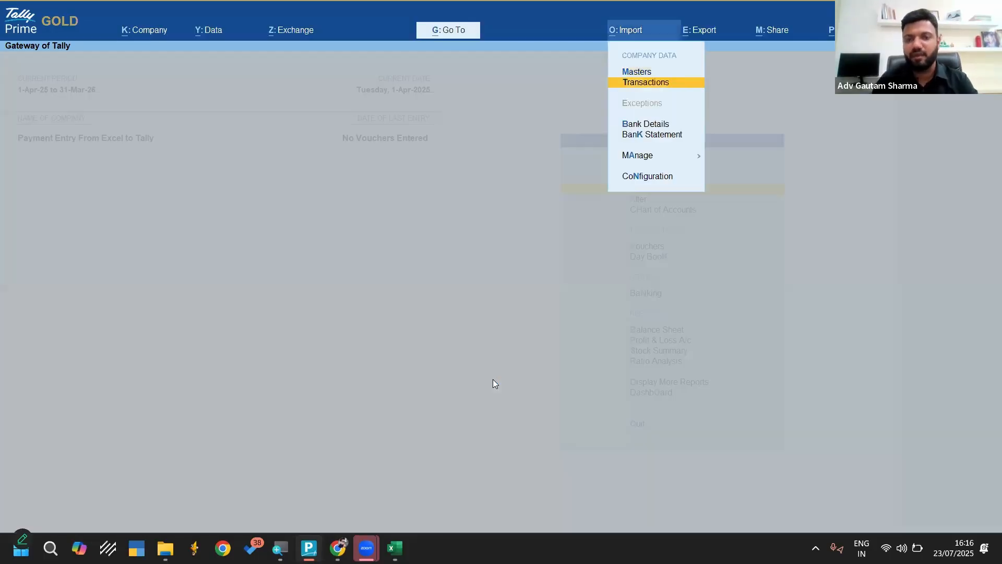
{"action": "key", "text": "Return"}
{"action": "key", "text": "Return"}
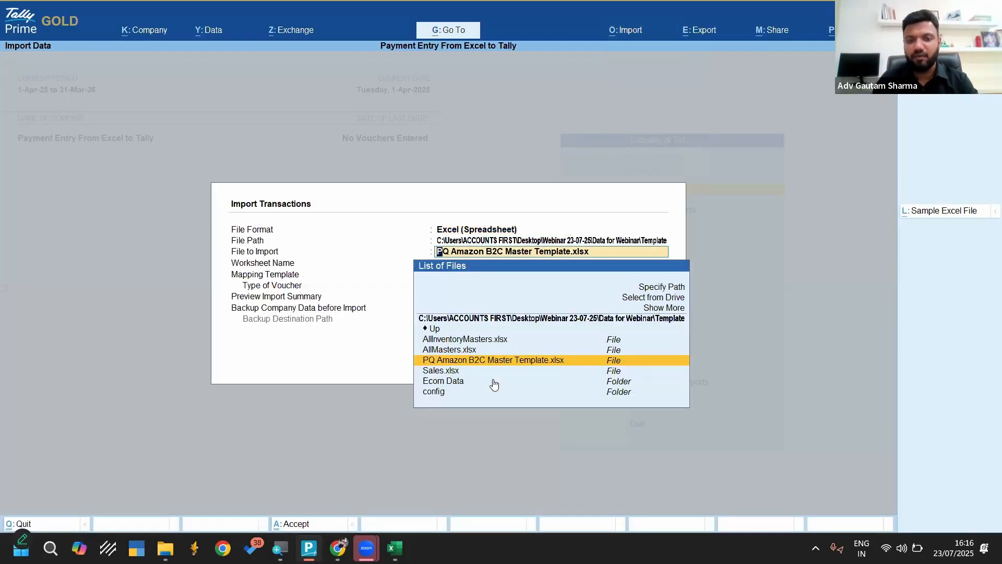
{"action": "key", "text": "Up"}
{"action": "key", "text": "Up"}
{"action": "key", "text": "Up"}
{"action": "key", "text": "Up"}
{"action": "key", "text": "Up"}
{"action": "key", "text": "Up"}
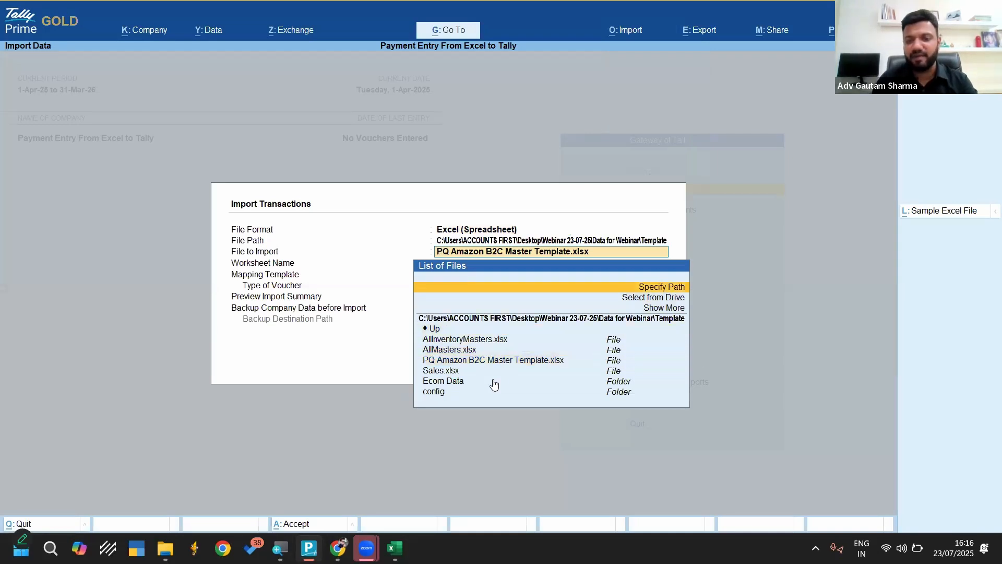
{"action": "key", "text": "Return"}
{"action": "type", "text": "C:\\Users\\ACCOUNTS FIRST\\Desktop\\Webinar 23-07-25"}
{"action": "key", "text": "Return"}
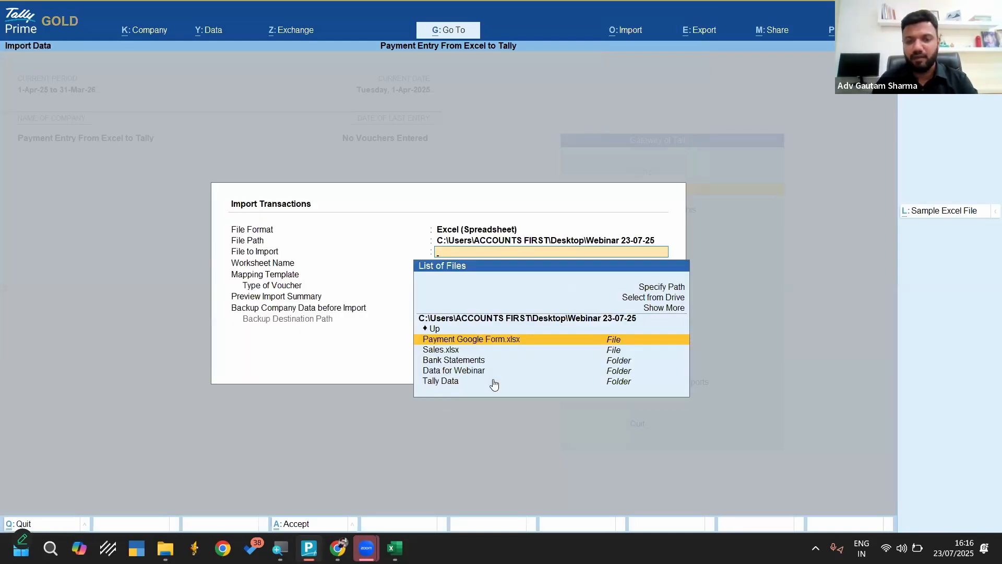
{"action": "key", "text": "Return"}
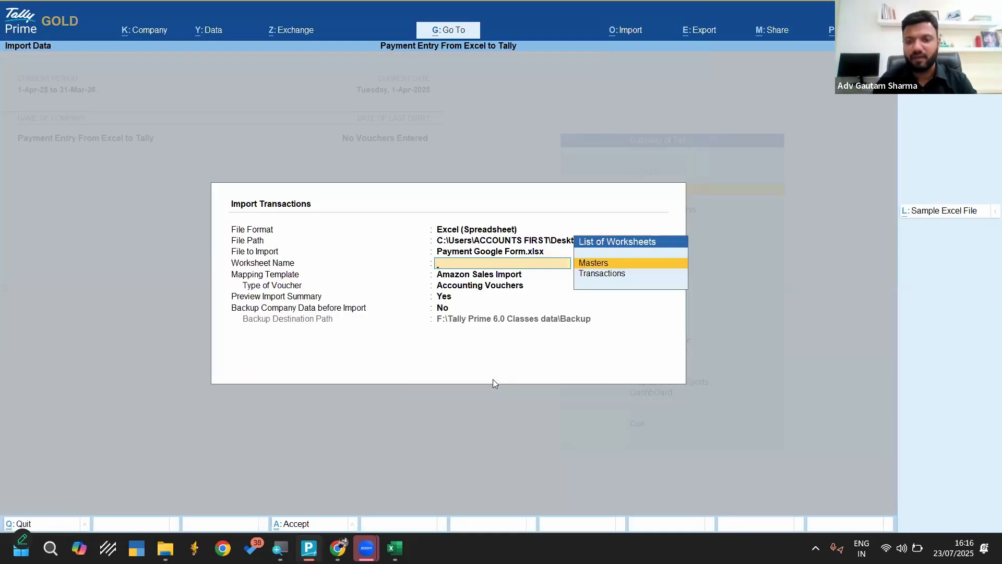
{"action": "key", "text": "Down"}
{"action": "key", "text": "Return"}
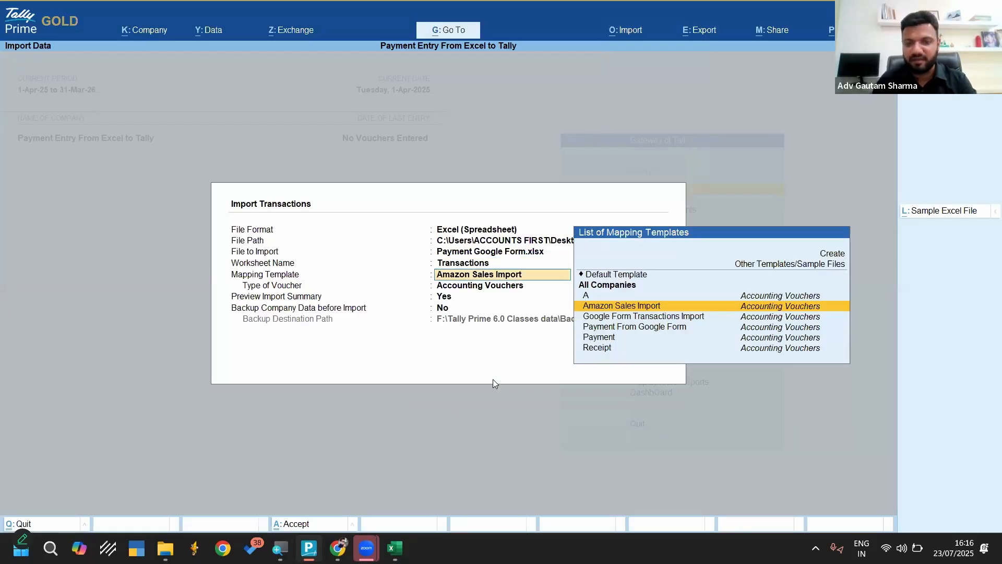
Open the Google Form Transactions Import mapping template to review its field mappings, and return to the import settings without changes
{"action": "key", "text": "Down"}
{"action": "key", "text": "Down"}
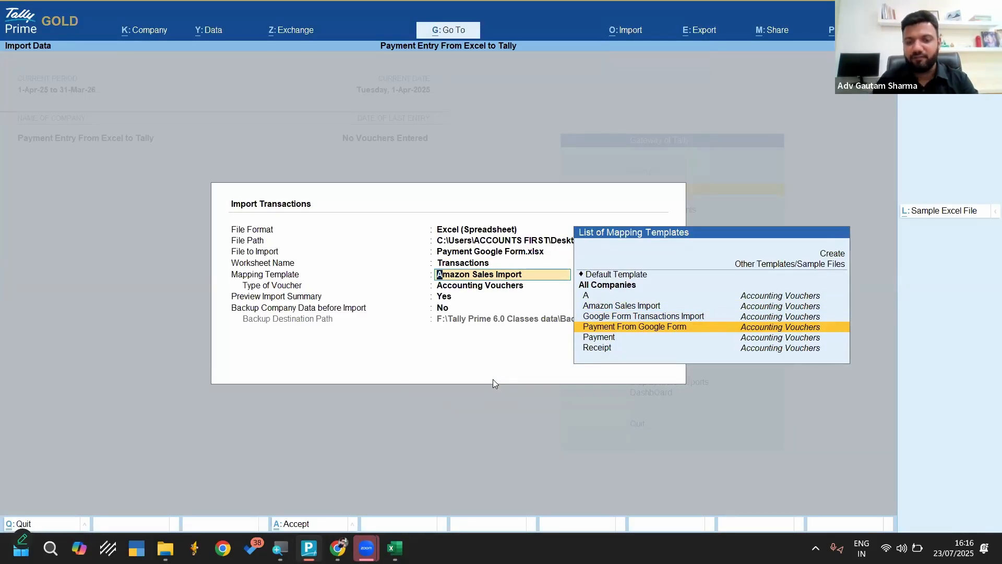
{"action": "key", "text": "Up"}
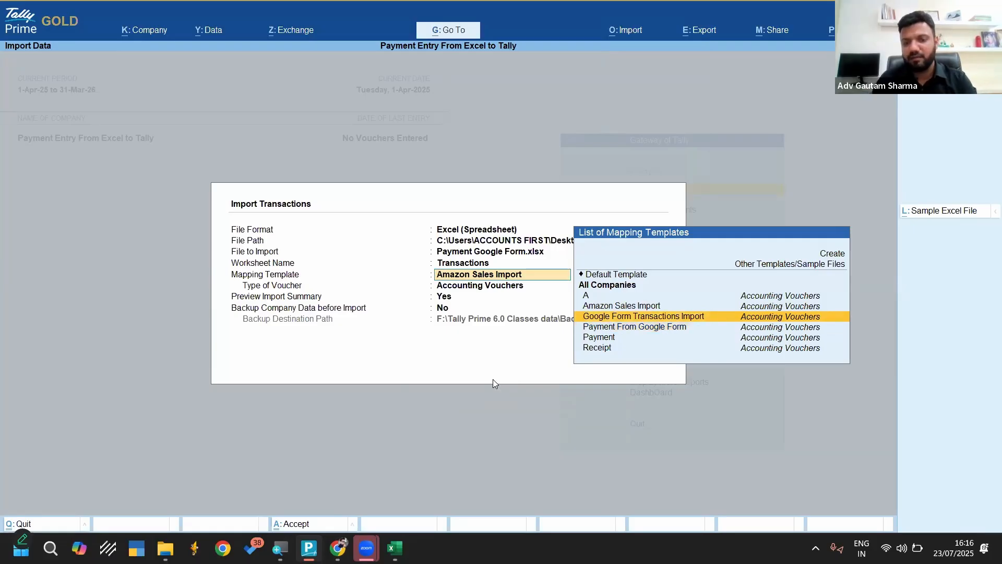
{"action": "key", "text": "Return"}
{"action": "key", "text": "BackSpace"}
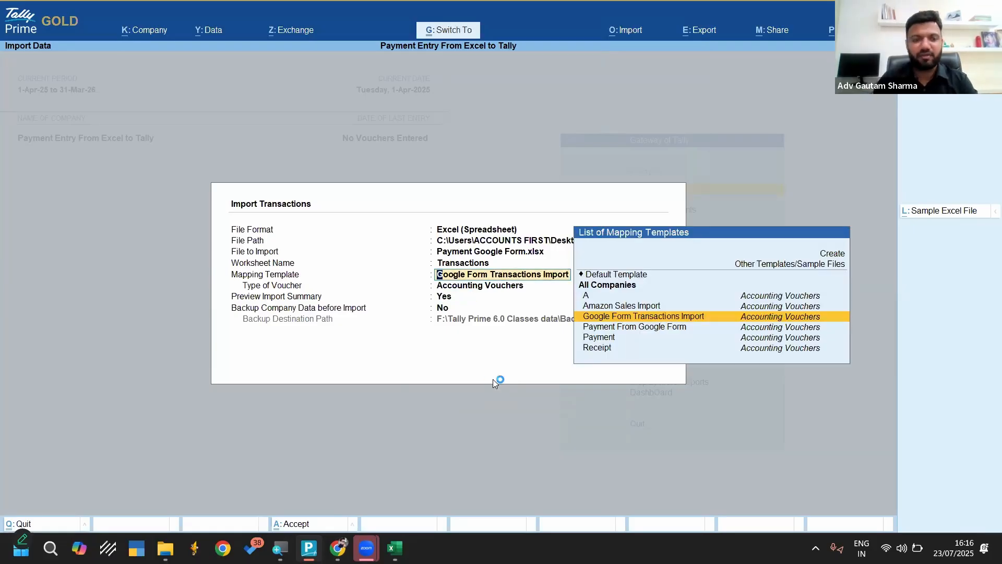
{"action": "key", "text": "ctrl+Return"}
{"action": "key", "text": "Escape"}
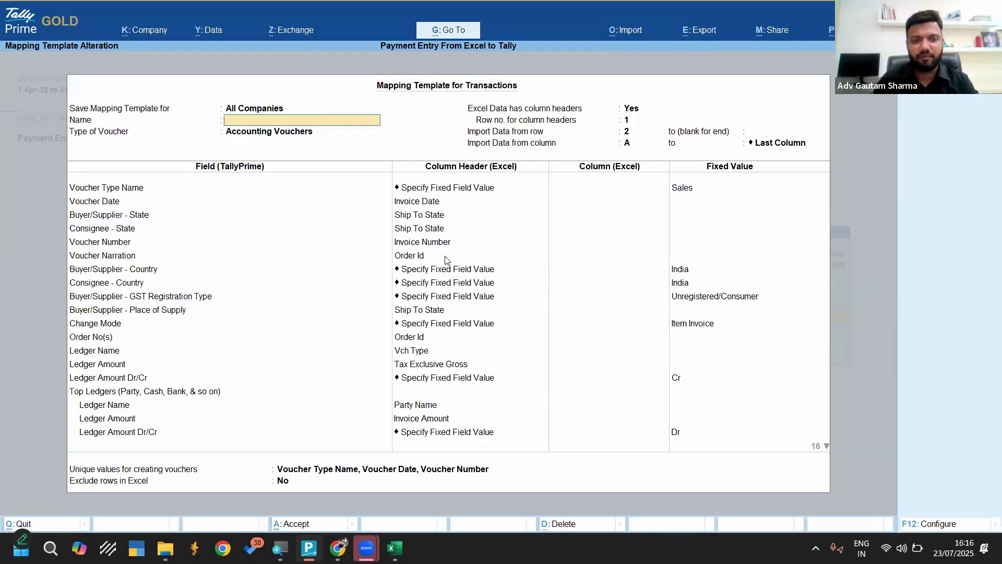
{"action": "key", "text": "Escape"}
{"action": "key", "text": "Return"}
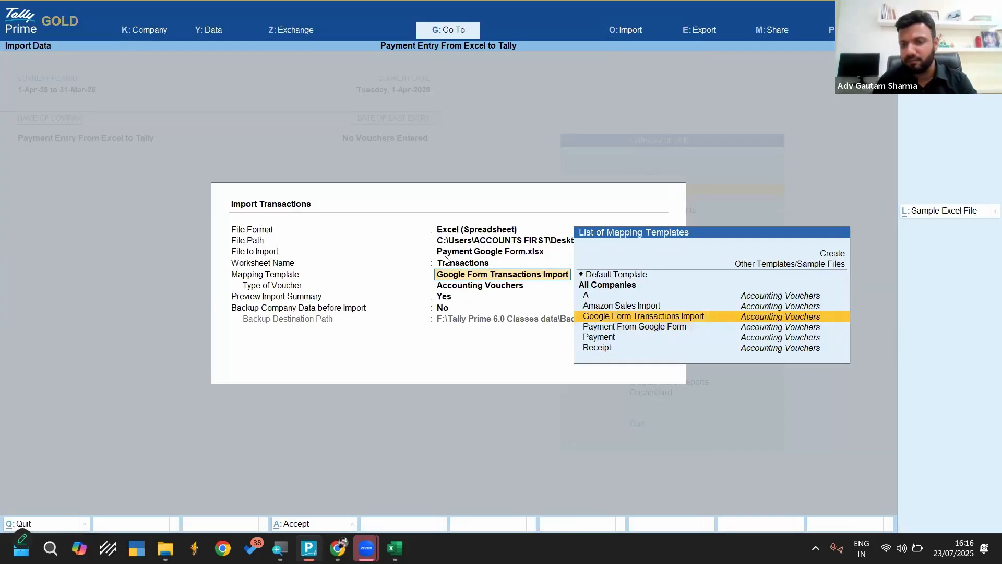
Create a new mapping template named Payment Import for the Accounting Vouchers type
{"action": "key", "text": "Up"}
{"action": "key", "text": "Up"}
{"action": "key", "text": "Up"}
{"action": "key", "text": "Up"}
{"action": "key", "text": "Up"}
{"action": "key", "text": "Return"}
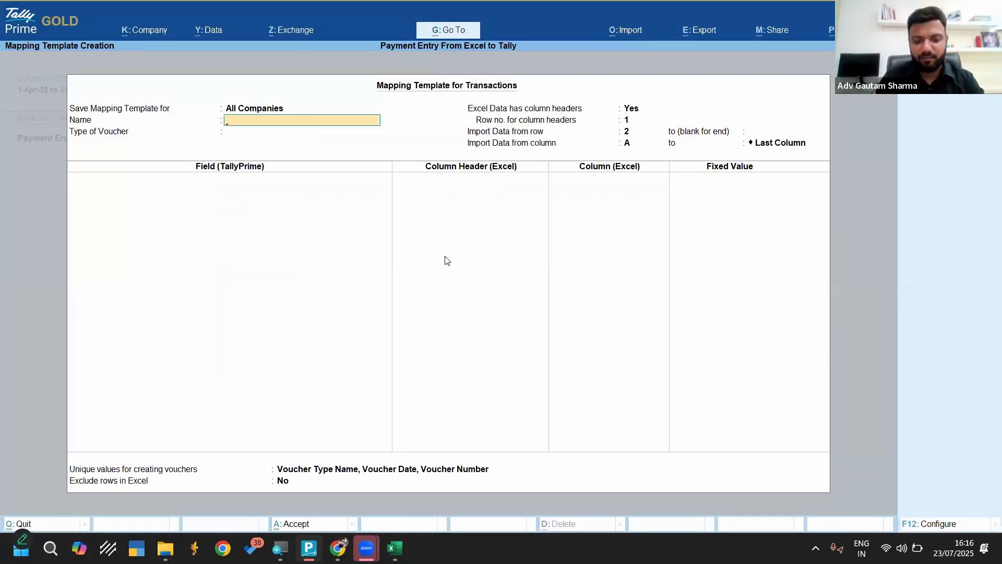
{"action": "type", "text": "Pa"}
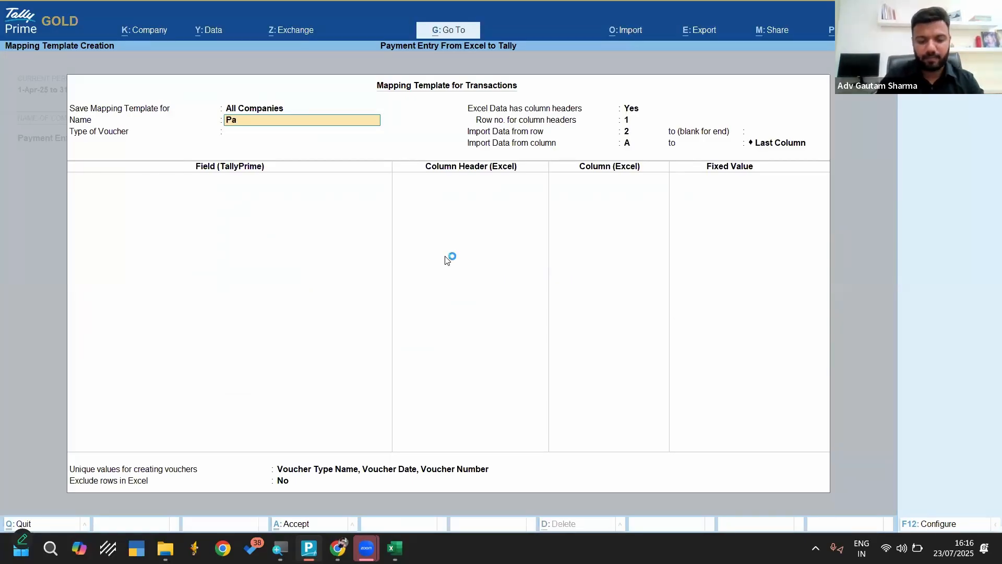
{"action": "type", "text": "yment Import"}
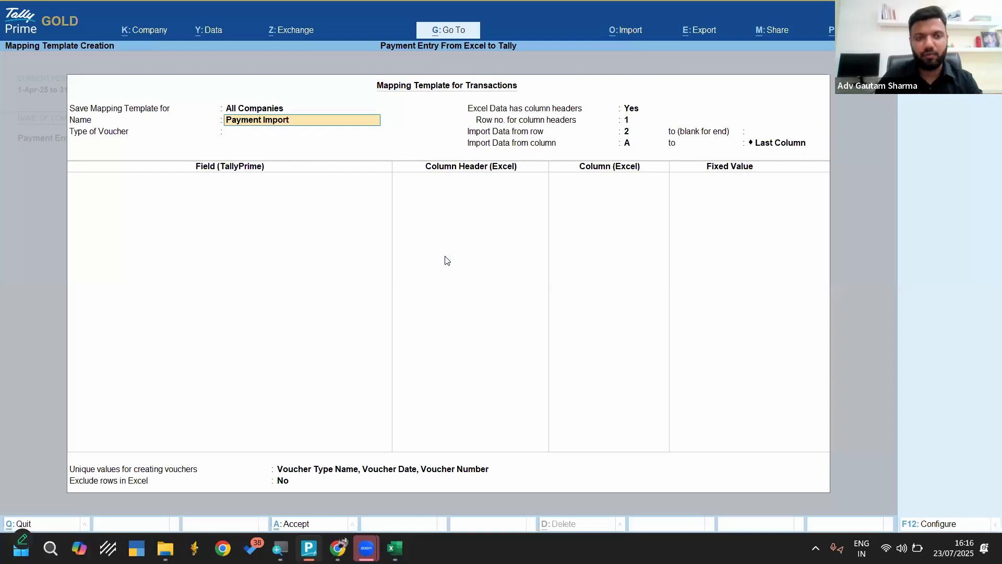
{"action": "key", "text": "Return"}
{"action": "type", "text": "Acc"}
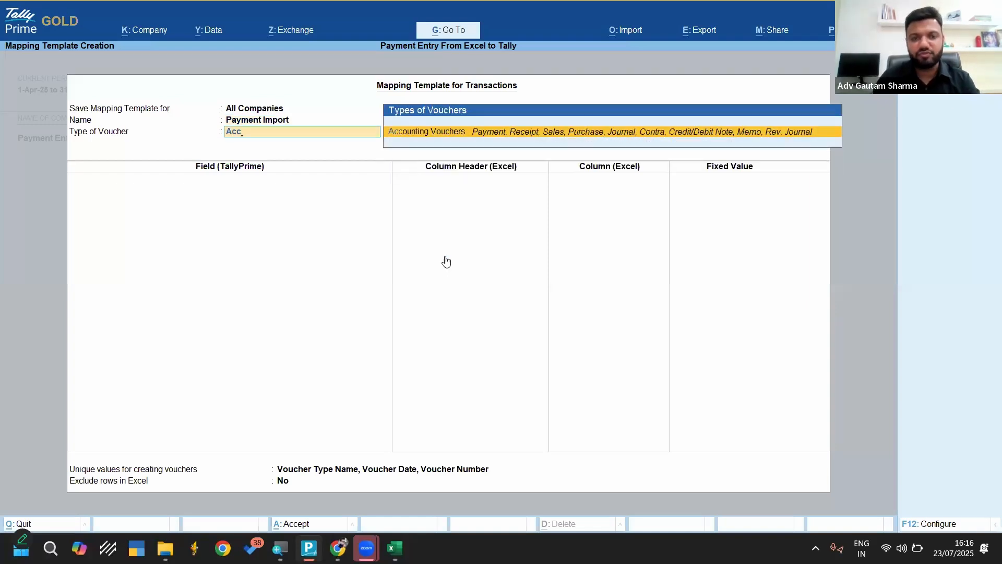
{"action": "key", "text": "Return"}
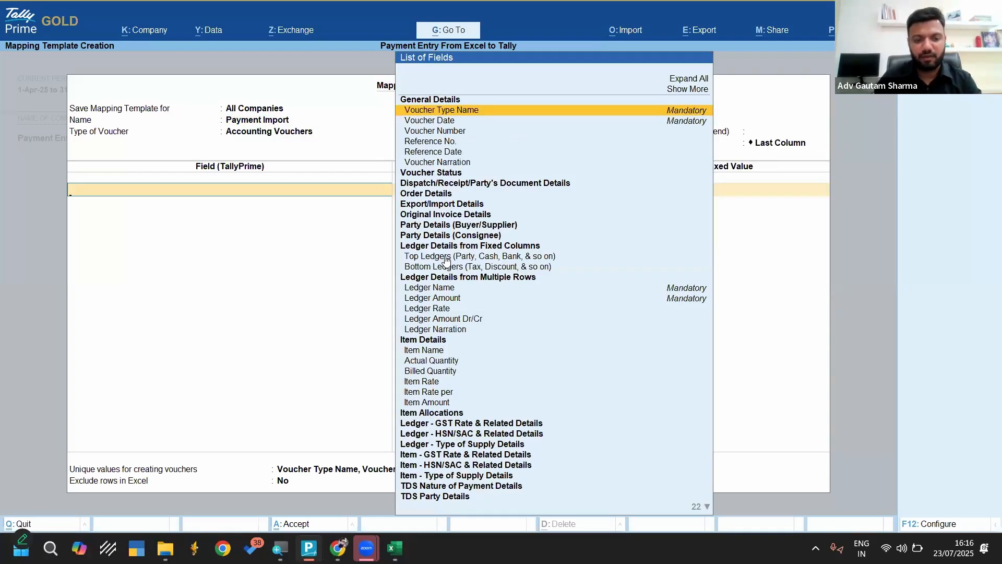
Map Voucher Date to the Timestamp column, checking that column in Excel's Transactions worksheet, and look up the Top Ledgers field
{"action": "type", "text": "Vouc"}
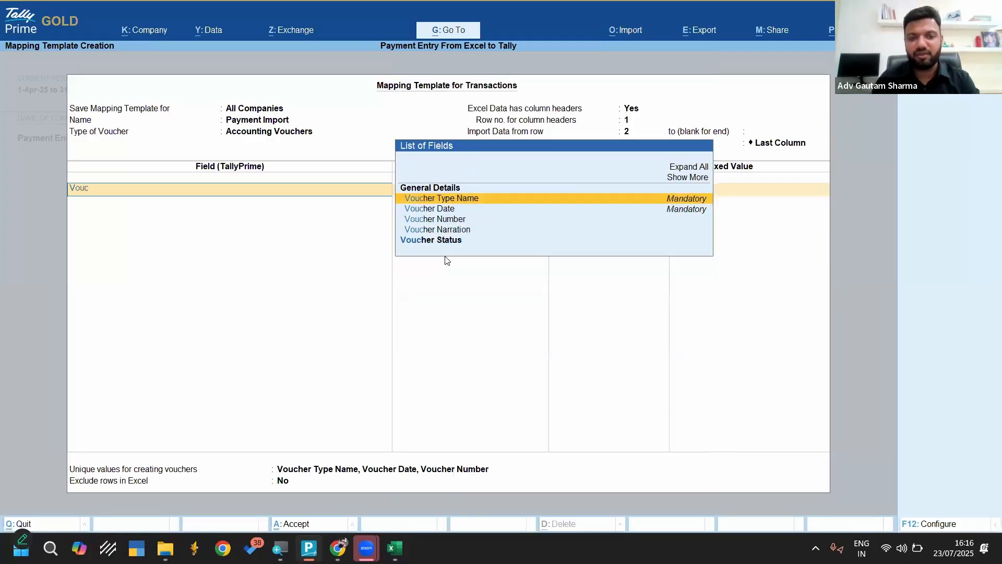
{"action": "key", "text": "Down"}
{"action": "key", "text": "Return"}
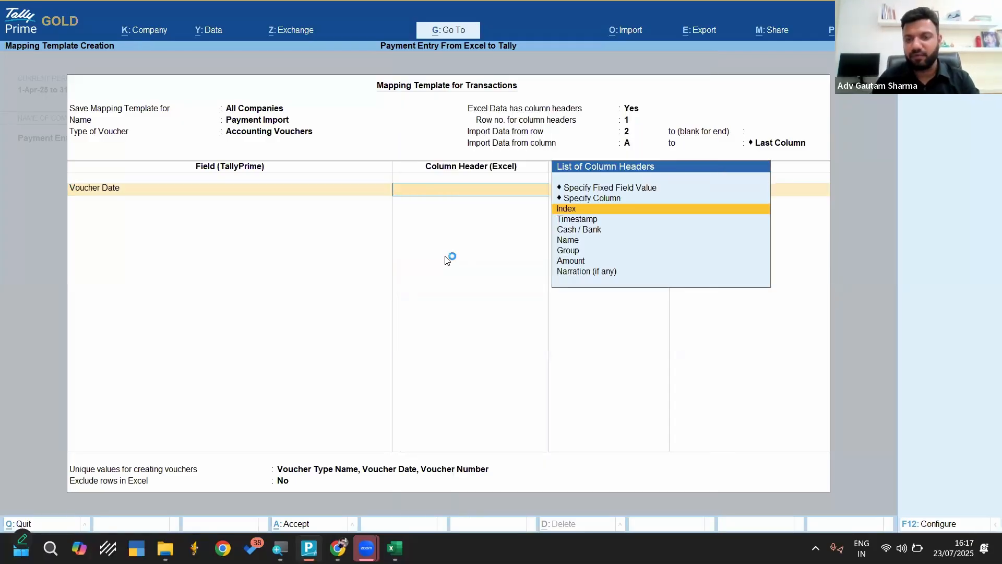
{"action": "key", "text": "Down"}
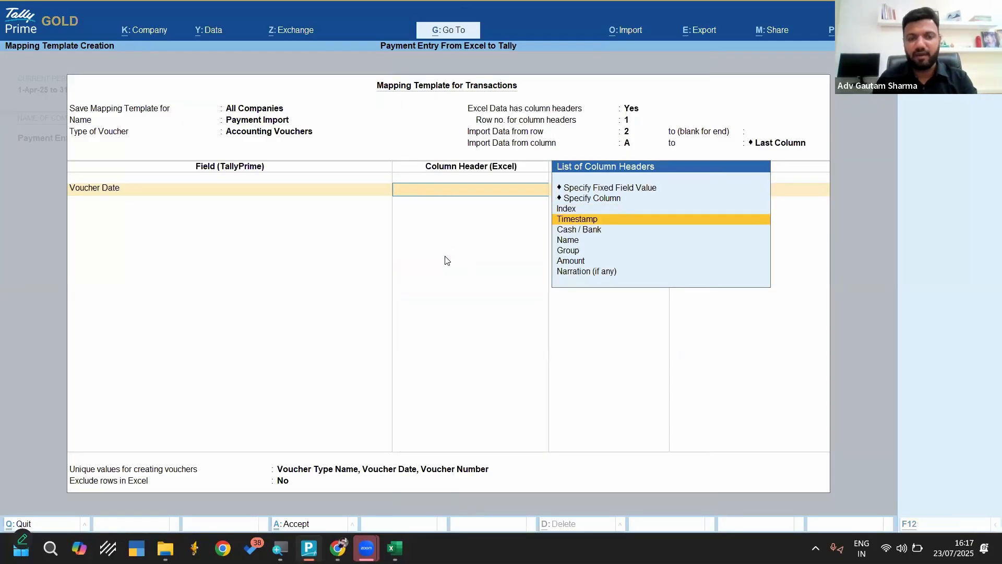
{"action": "key", "text": "alt+Tab"}
{"action": "key", "text": "alt+Tab"}
{"action": "key", "text": "alt+Tab"}
{"action": "key", "text": "Tab"}
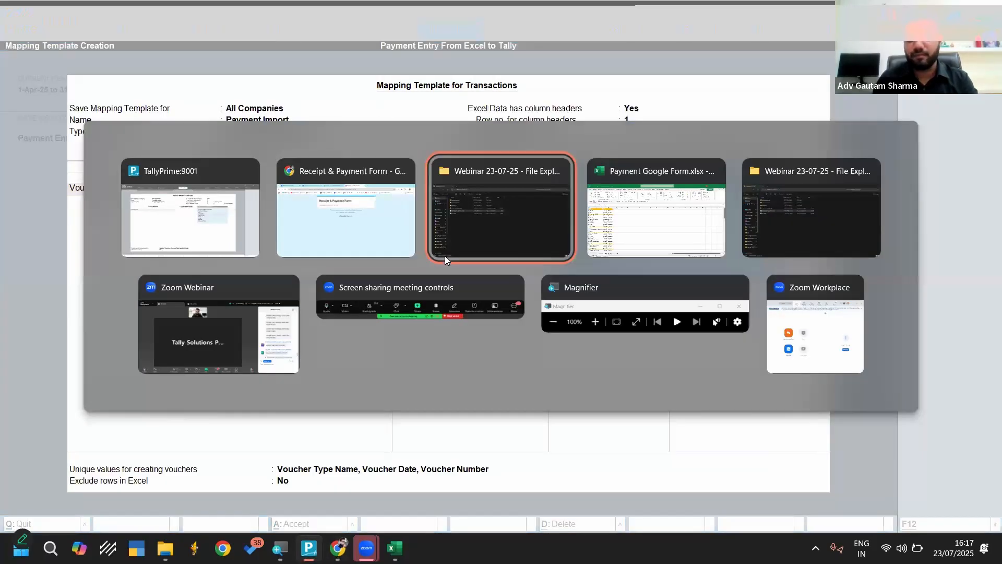
{"action": "key", "text": "Tab"}
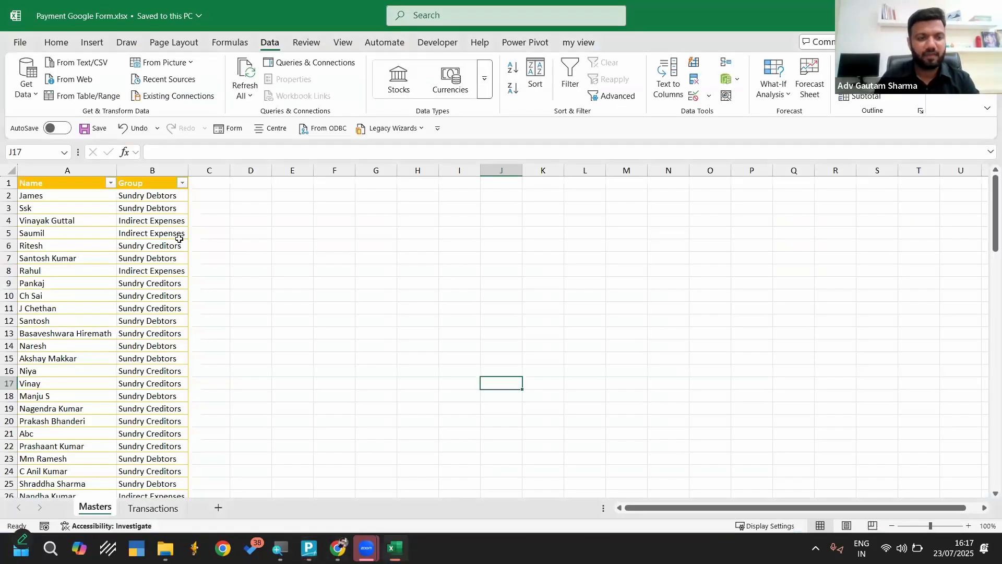
{"action": "left_click", "coordinate": [72, 168]}
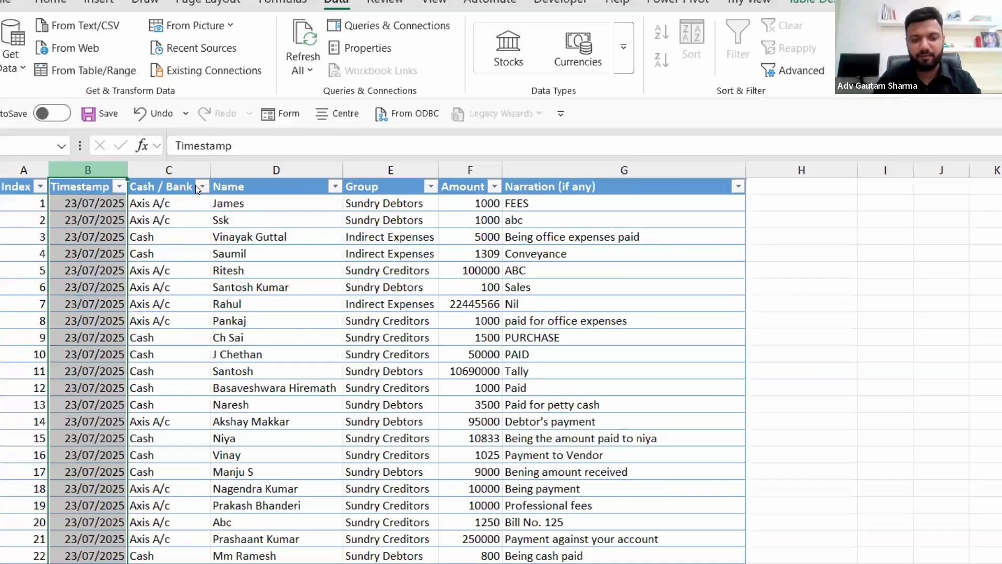
{"action": "key", "text": "alt+Tab"}
{"action": "key", "text": "Return"}
{"action": "type", "text": "Top"}
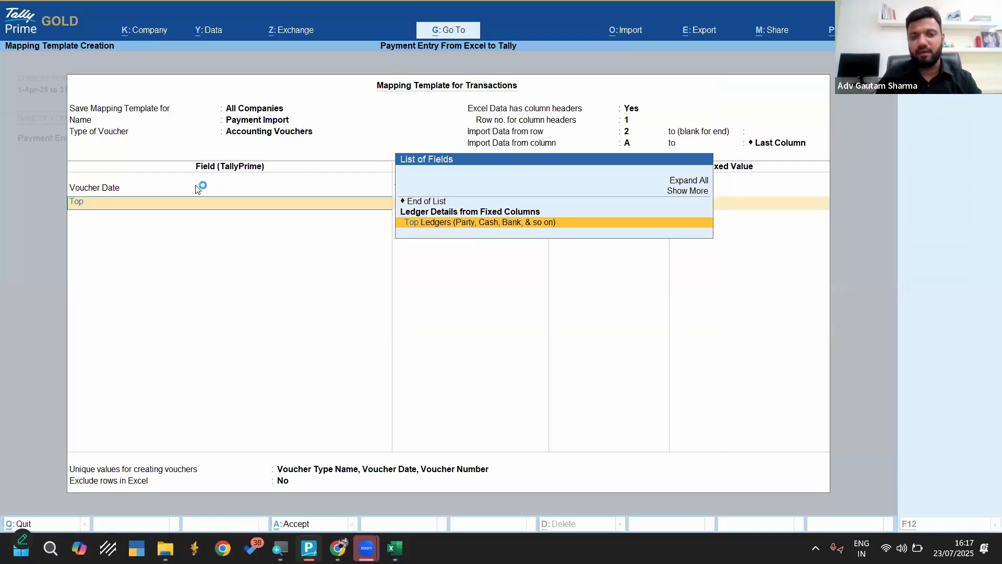
Open a new voucher from the mapping template screen and switch it to the Payment type
{"action": "key", "text": "alt+g"}
{"action": "key", "text": "Up"}
{"action": "key", "text": "Up"}
{"action": "key", "text": "Up"}
{"action": "key", "text": "Up"}
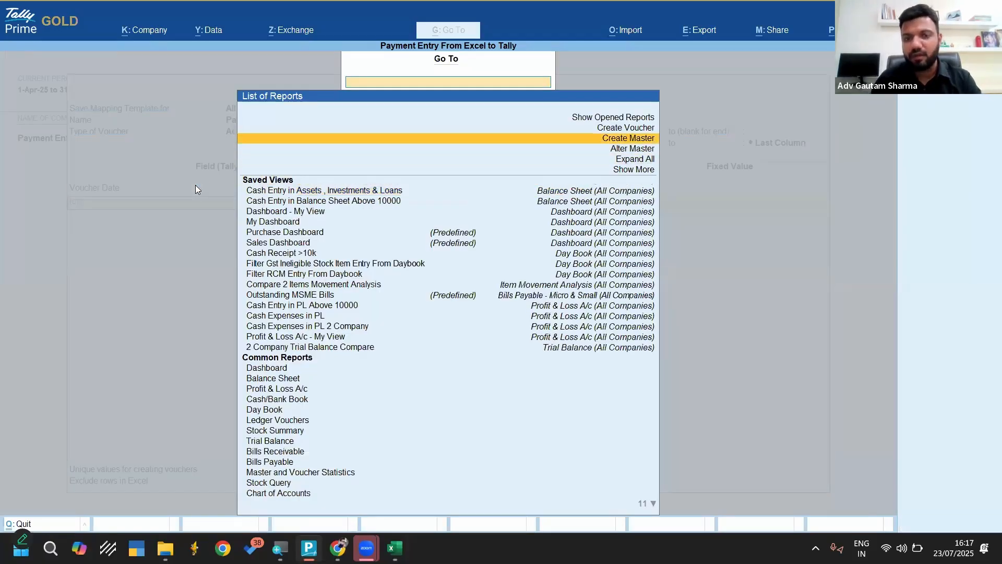
{"action": "key", "text": "Up"}
{"action": "key", "text": "Return"}
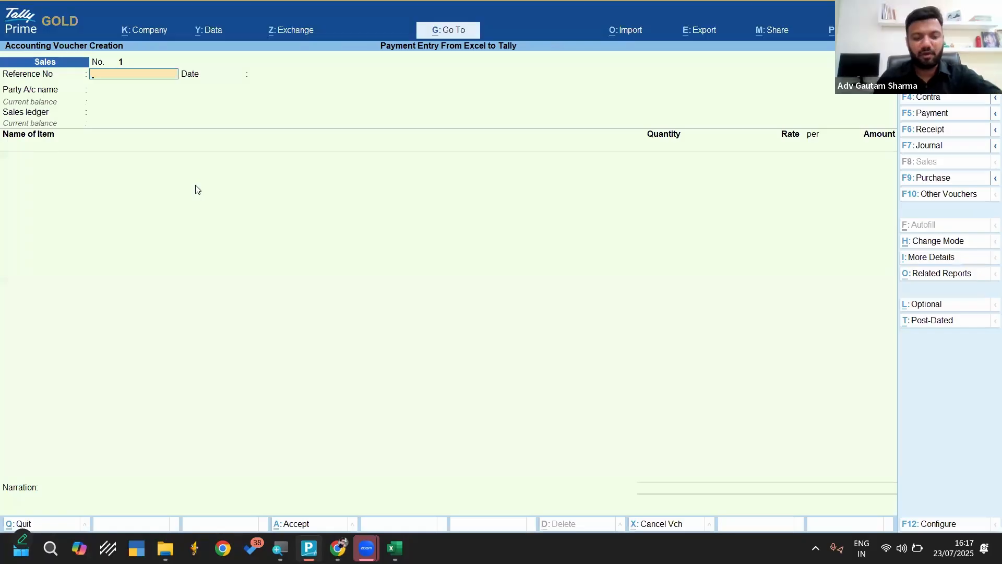
{"action": "key", "text": "F5"}
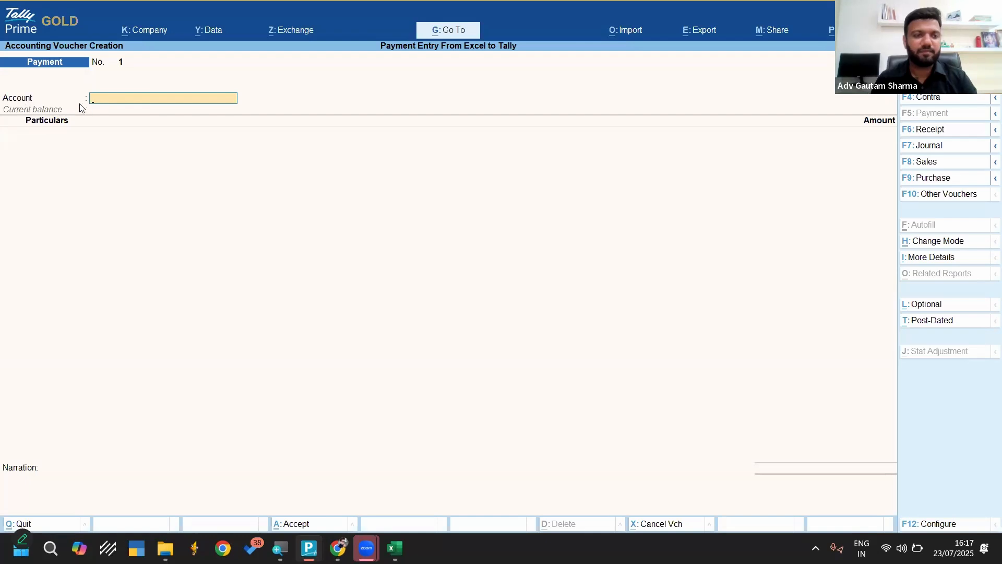
Switch the voucher to Double Entry mode to view its debit and credit lines, restore Single Entry, and return to the mapping template
{"action": "key", "text": "ctrl+h"}
{"action": "key", "text": "Up"}
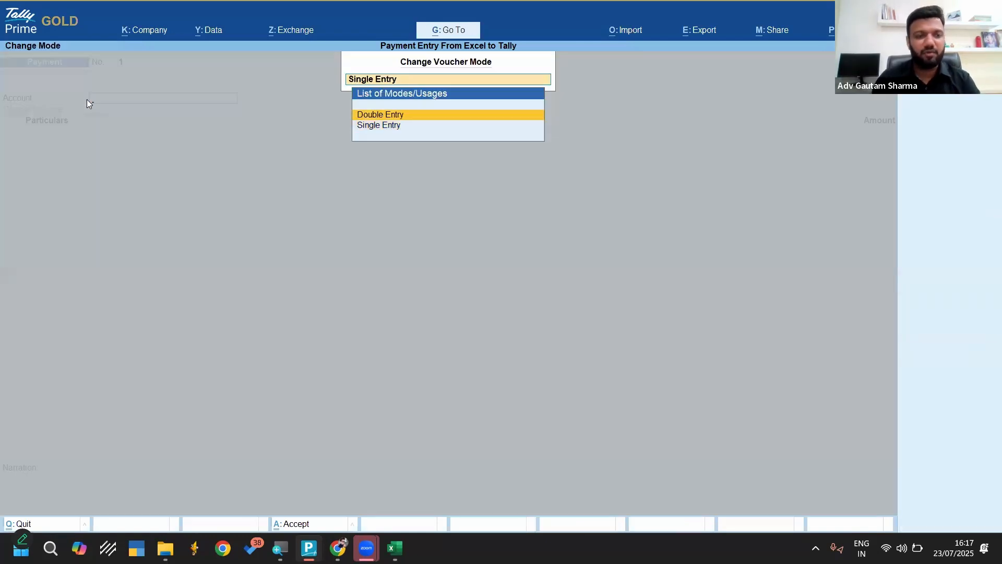
{"action": "key", "text": "Return"}
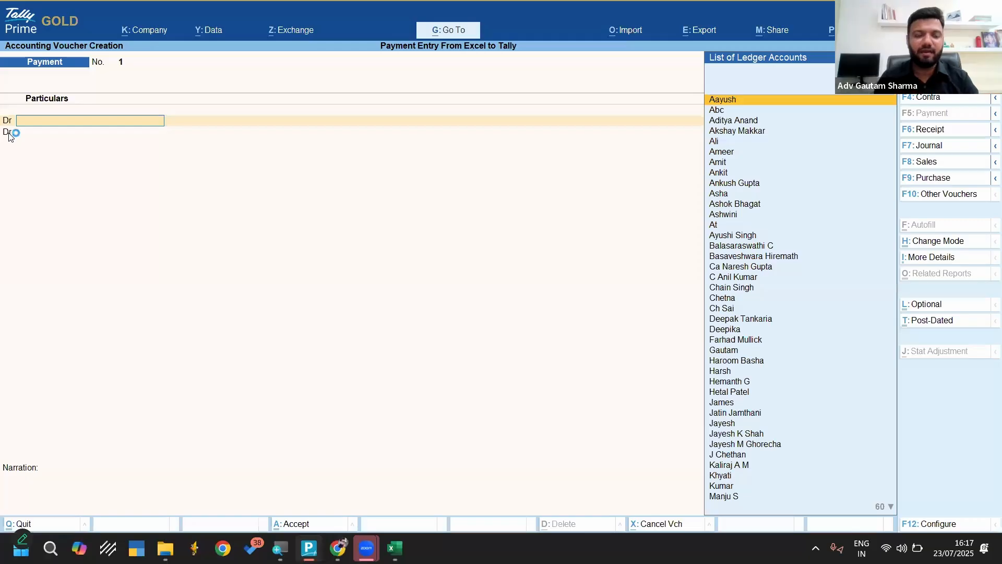
{"action": "key", "text": "ctrl+h"}
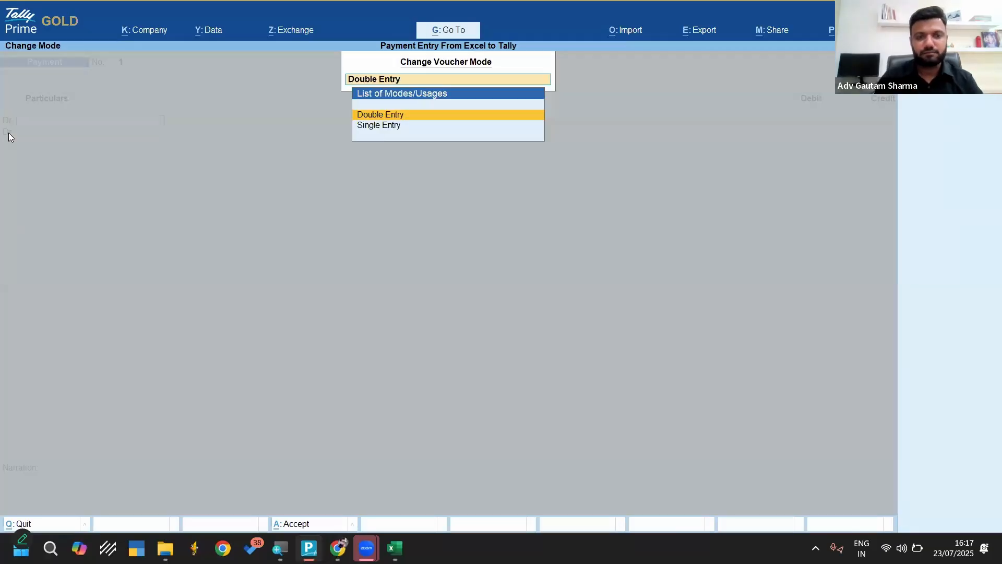
{"action": "key", "text": "Down"}
{"action": "key", "text": "Return"}
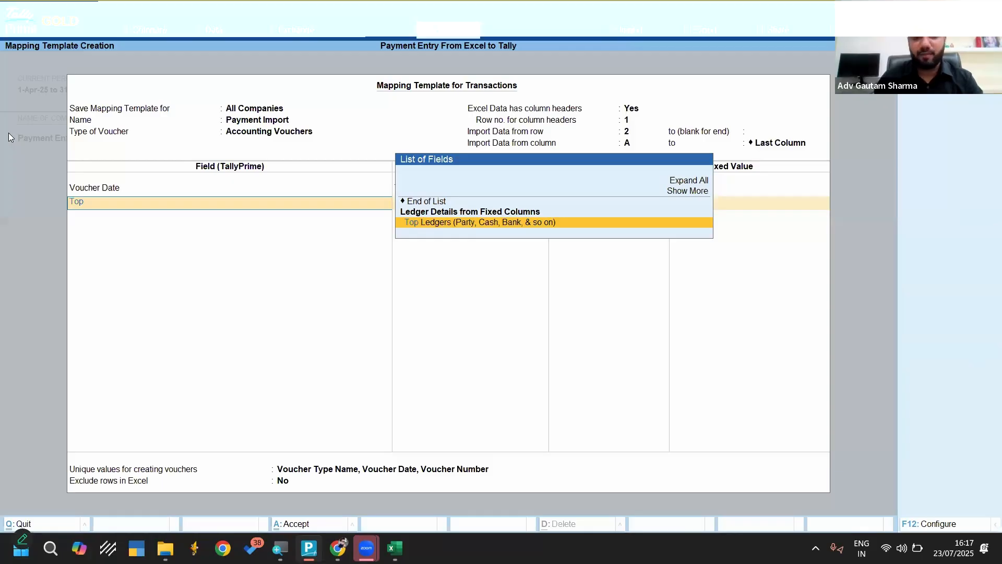
Add the Top Ledgers section to the mapping template and map its Ledger Name to the Name column
{"action": "key", "text": "Return"}
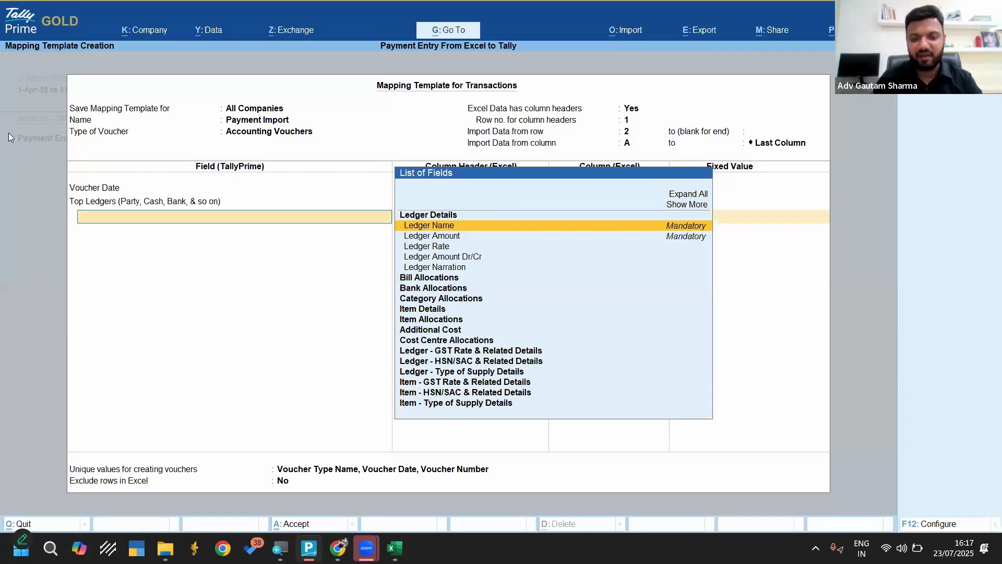
{"action": "key", "text": "Return"}
{"action": "key", "text": "Down"}
{"action": "key", "text": "Down"}
{"action": "key", "text": "Down"}
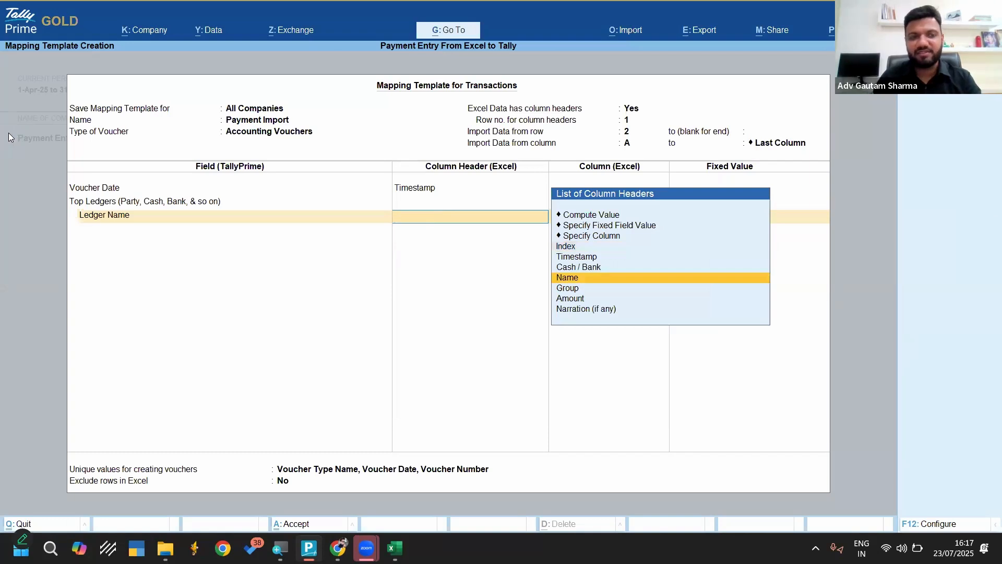
{"action": "key", "text": "Return"}
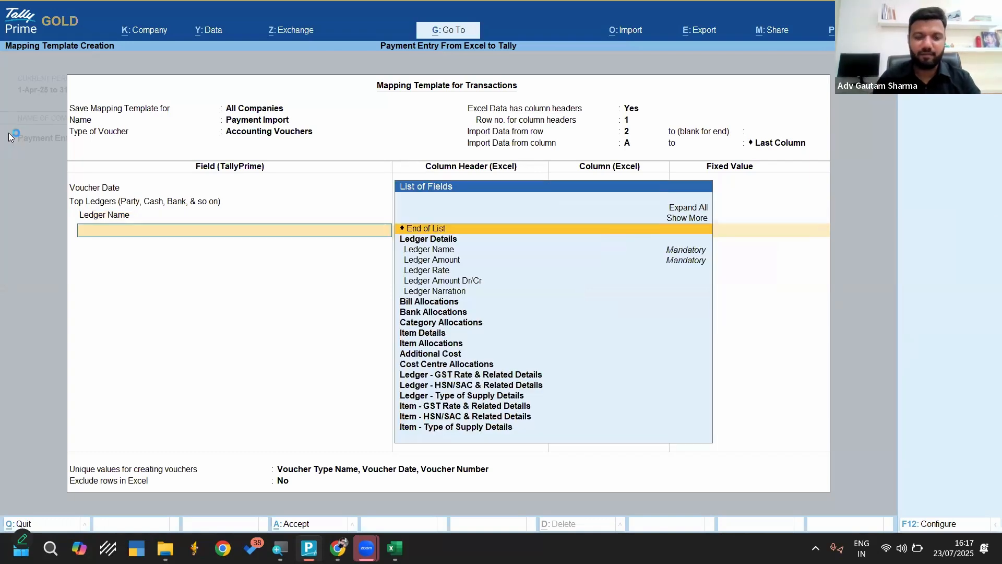
Add Ledger Amount under Top Ledgers in the Payment Import template and map it to the Amount column
{"action": "key", "text": "Down"}
{"action": "key", "text": "Down"}
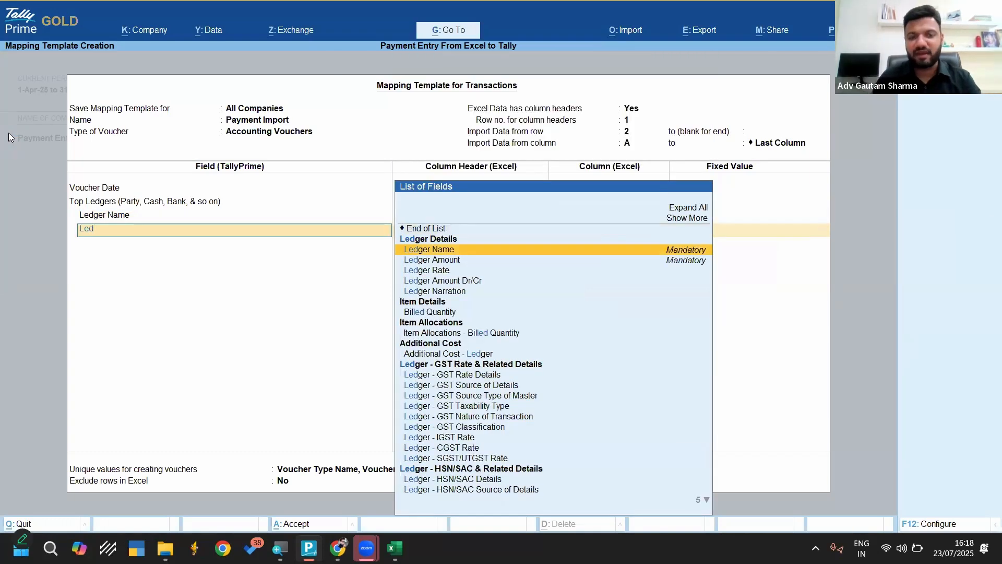
{"action": "key", "text": "Return"}
{"action": "key", "text": "Down"}
{"action": "key", "text": "Down"}
{"action": "key", "text": "Down"}
{"action": "key", "text": "Down"}
{"action": "key", "text": "Down"}
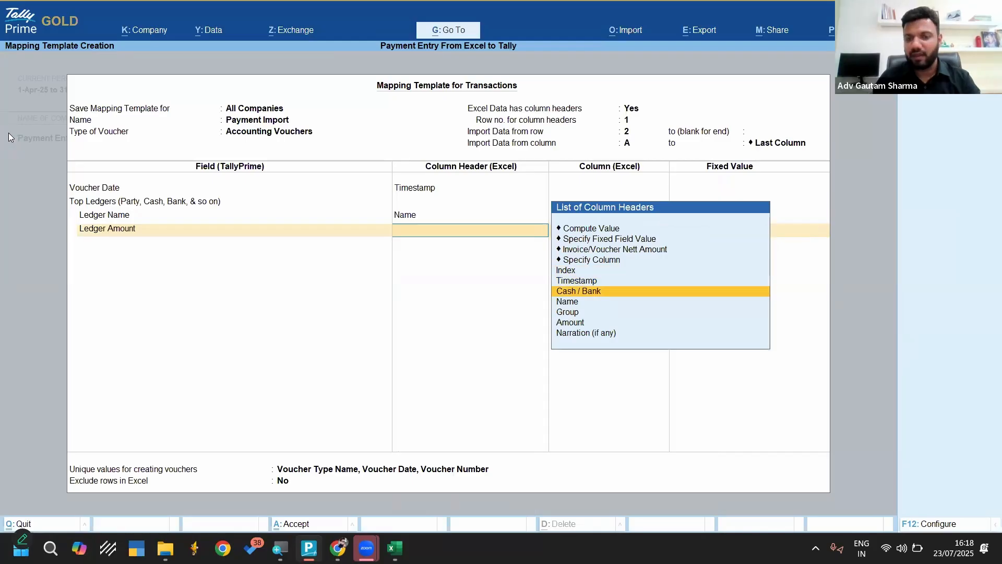
{"action": "key", "text": "Return"}
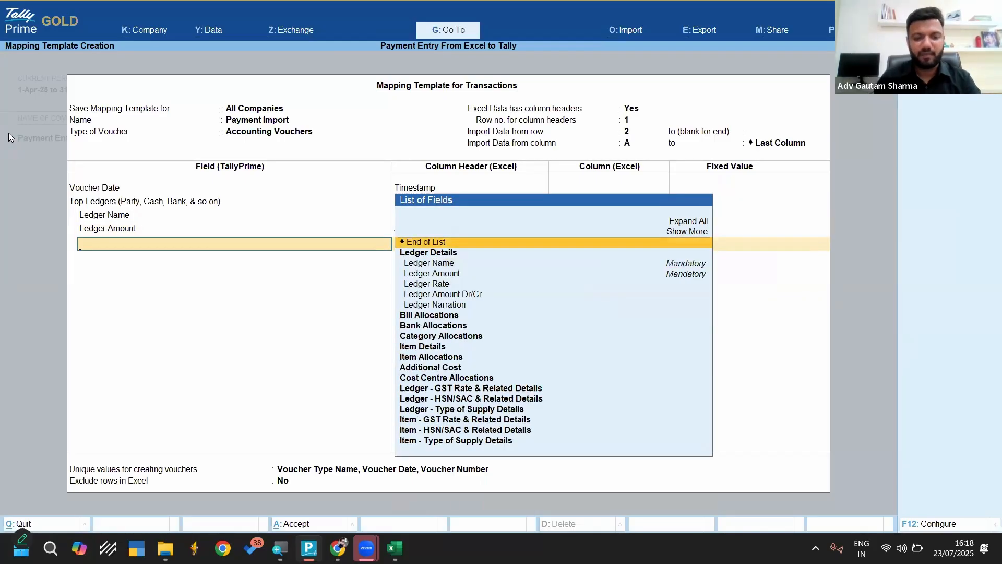
Add the Ledger Amount Dr/Cr field under Top Ledgers in the Payment Import template
{"action": "type", "text": "Led"}
{"action": "key", "text": "Down"}
{"action": "key", "text": "Down"}
{"action": "key", "text": "Down"}
{"action": "key", "text": "Down"}
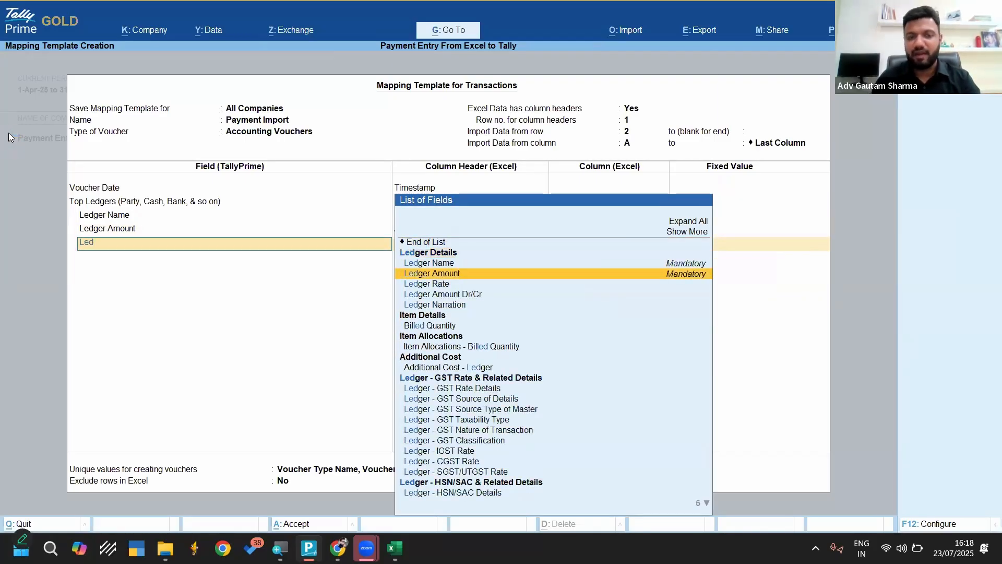
{"action": "key", "text": "Return"}
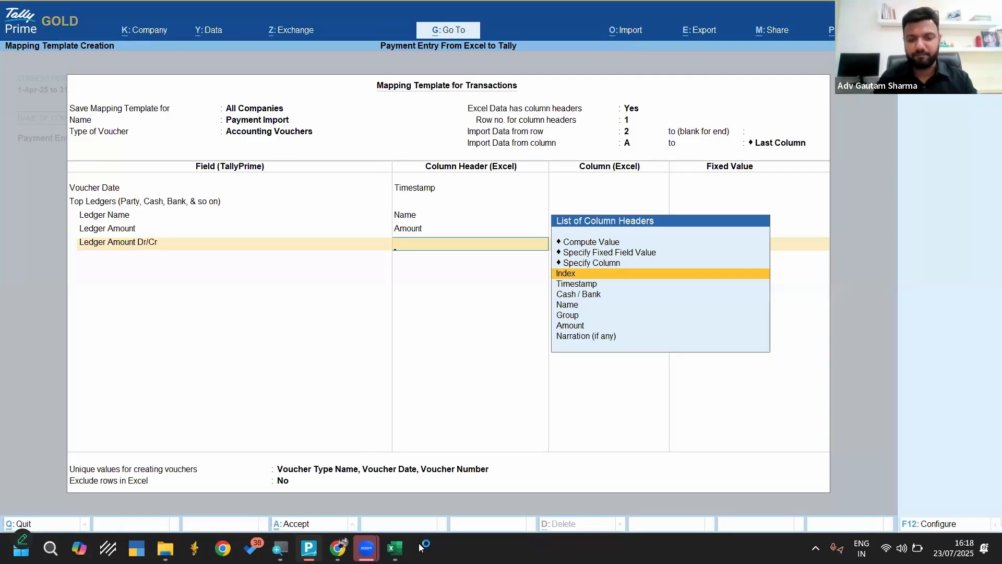
Switch to Excel, add a Dr column beside Narration on the Transactions worksheet, and enter Dr in its first data row
{"action": "key", "text": "alt+Tab"}
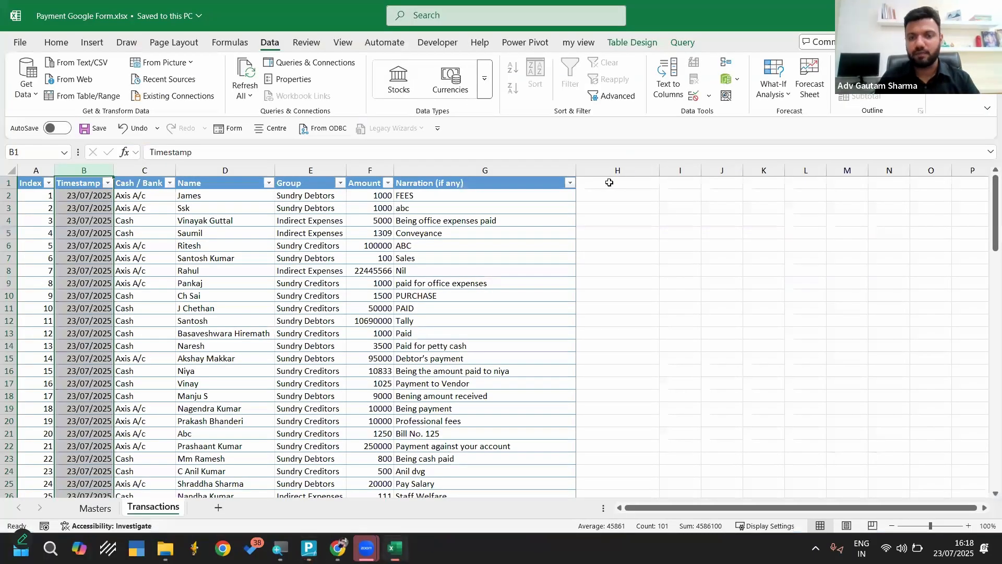
{"action": "left_click", "coordinate": [609, 181]}
{"action": "type", "text": "Dr"}
{"action": "key", "text": "Return"}
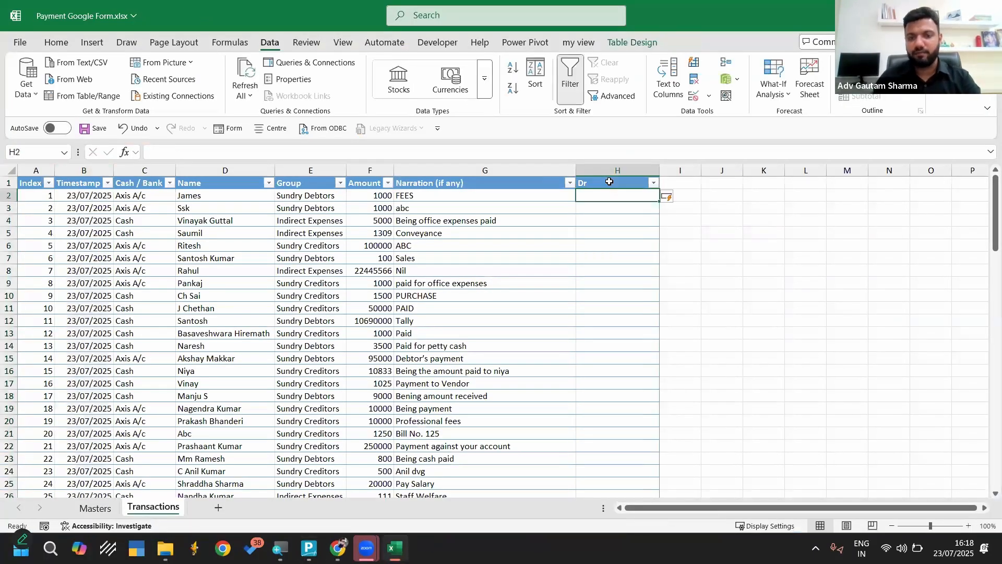
{"action": "type", "text": "Dr"}
{"action": "key", "text": "Return"}
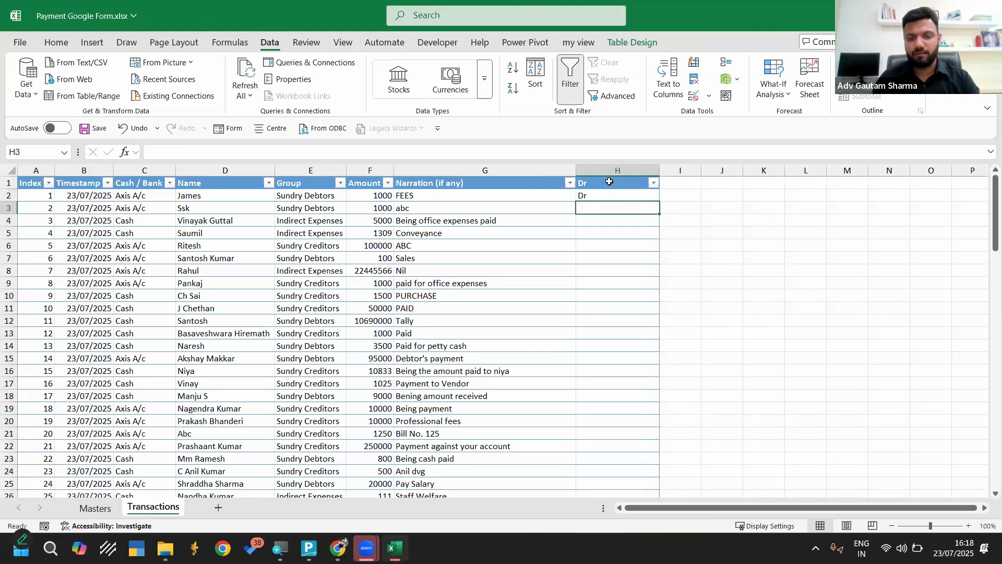
Copy Dr into all remaining rows of the Dr column, then save and close the workbook
{"action": "key", "text": "Up"}
{"action": "key", "text": "ctrl+c"}
{"action": "key", "text": "Down"}
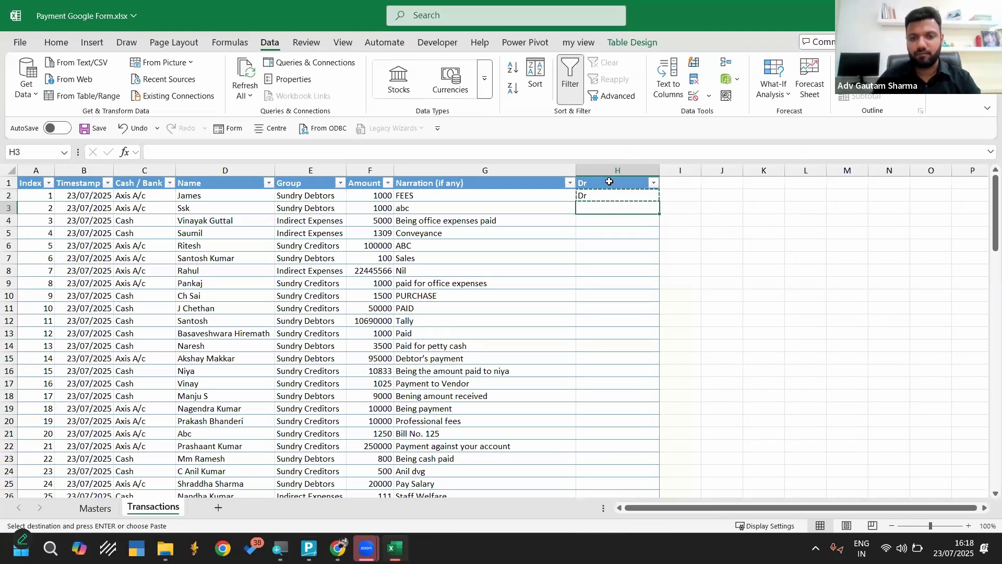
{"action": "key", "text": "ctrl+shift+Down"}
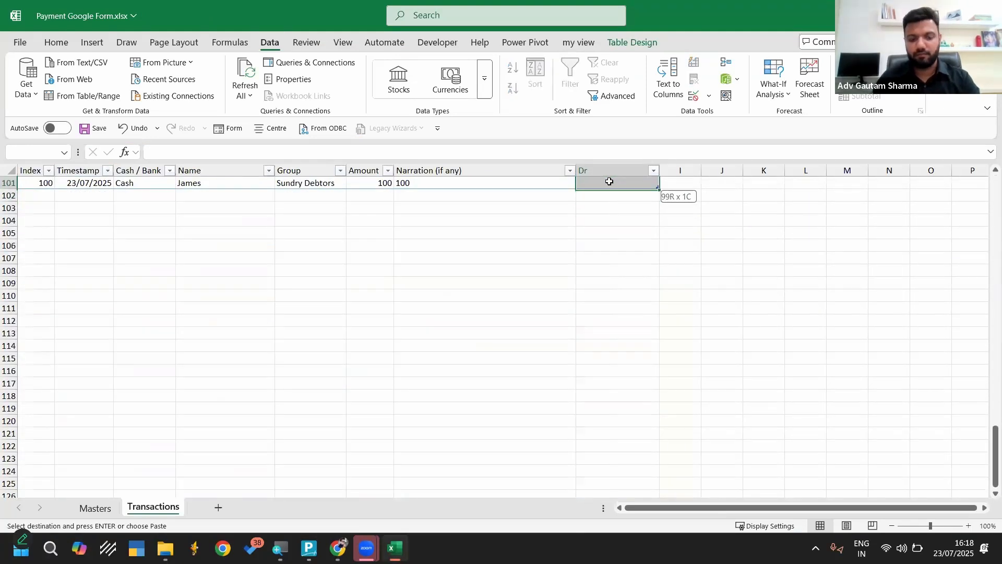
{"action": "key", "text": "Return"}
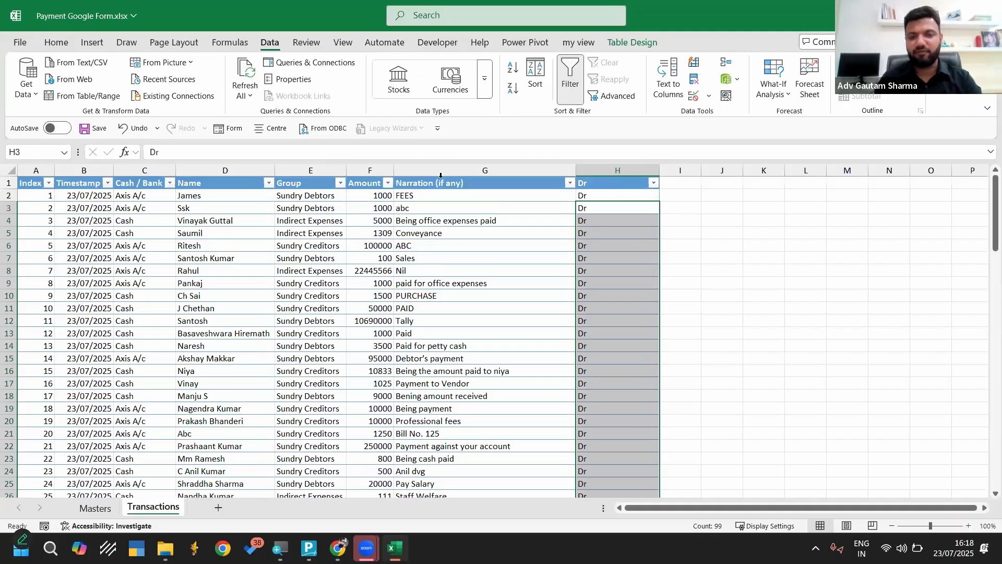
{"action": "key", "text": "ctrl+s"}
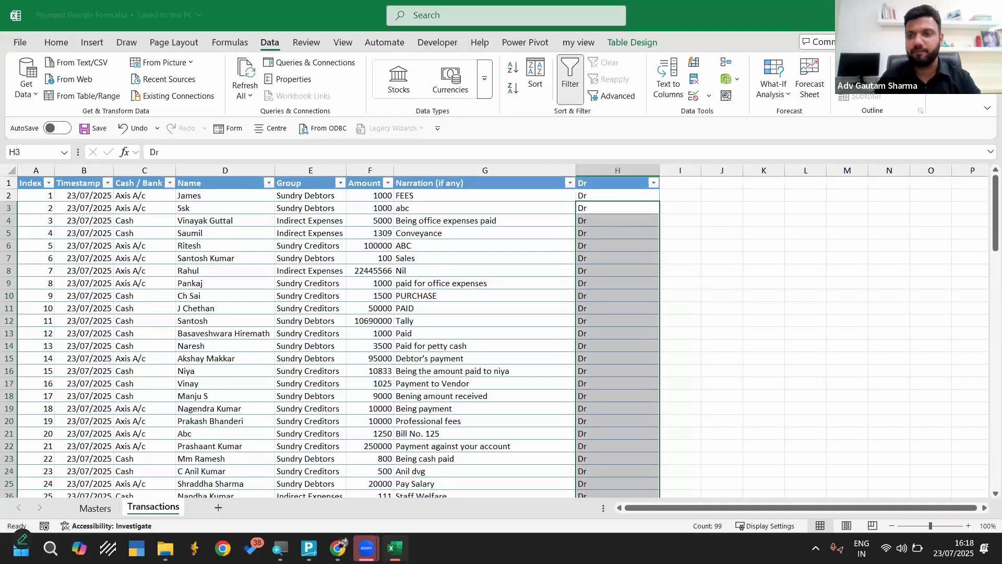
{"action": "key", "text": "alt+F4"}
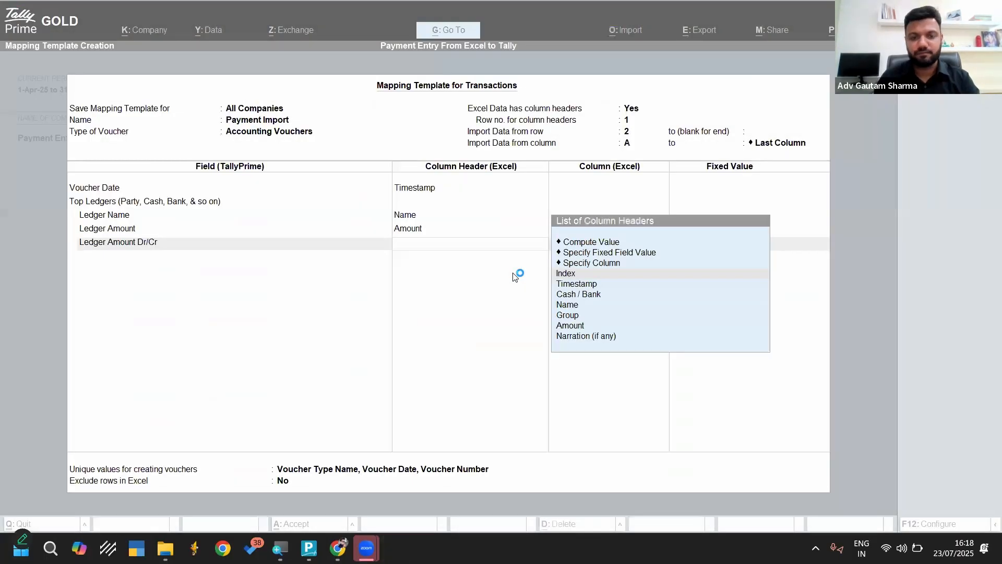
Discard the unfinished mapping template in TallyPrime and start a new transactions import
{"action": "key", "text": "Escape"}
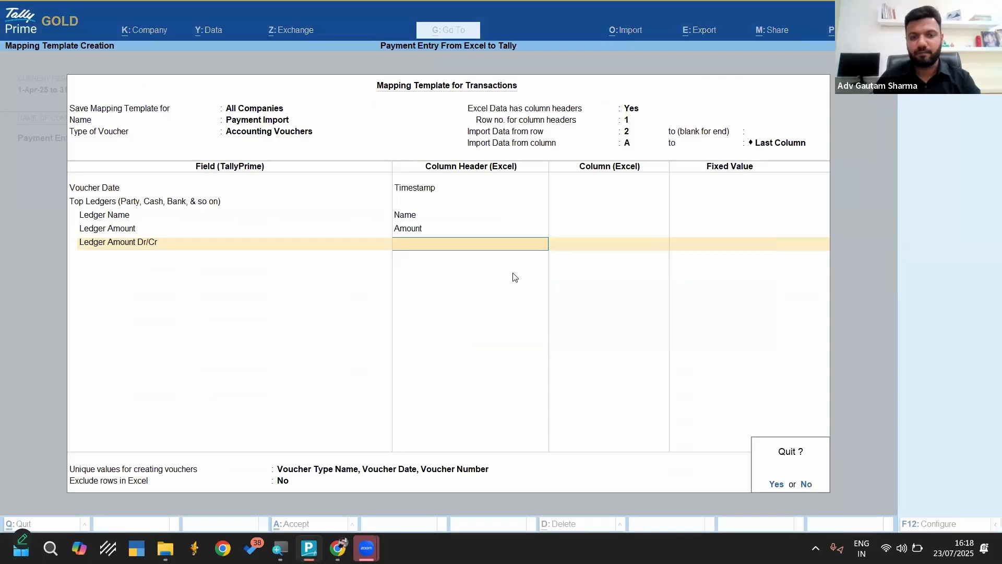
{"action": "key", "text": "y"}
{"action": "key", "text": "Escape"}
{"action": "key", "text": "Escape"}
{"action": "key", "text": "Escape"}
{"action": "key", "text": "alt+o"}
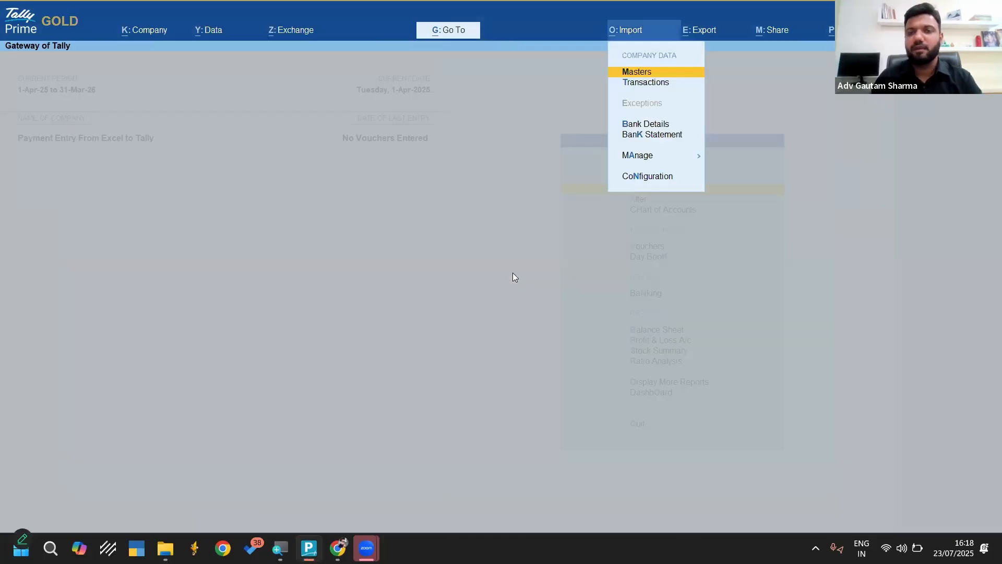
{"action": "key", "text": "t"}
{"action": "key", "text": "Up"}
{"action": "key", "text": "Up"}
{"action": "key", "text": "Up"}
{"action": "key", "text": "Up"}
{"action": "key", "text": "Up"}
{"action": "key", "text": "Up"}
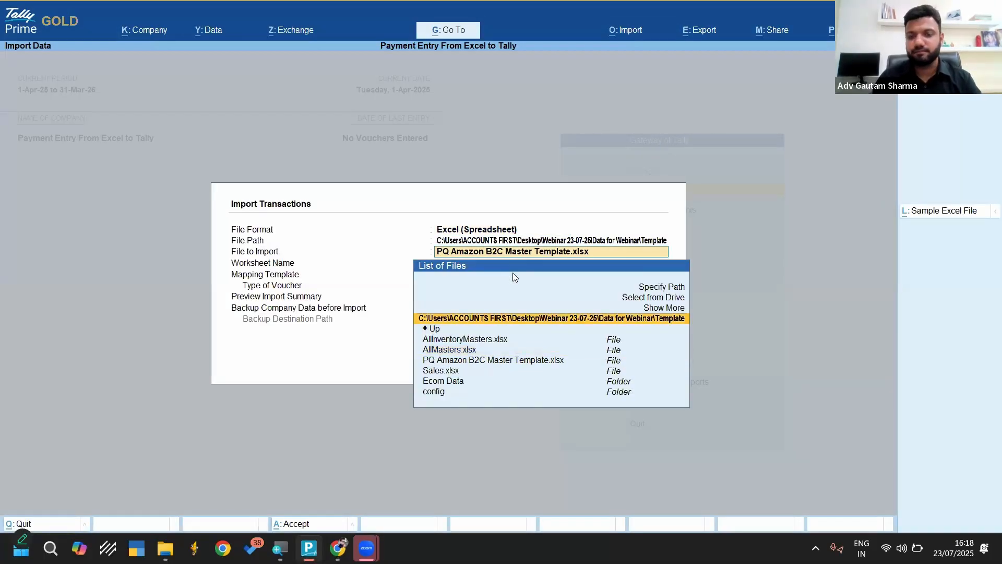
{"action": "key", "text": "Return"}
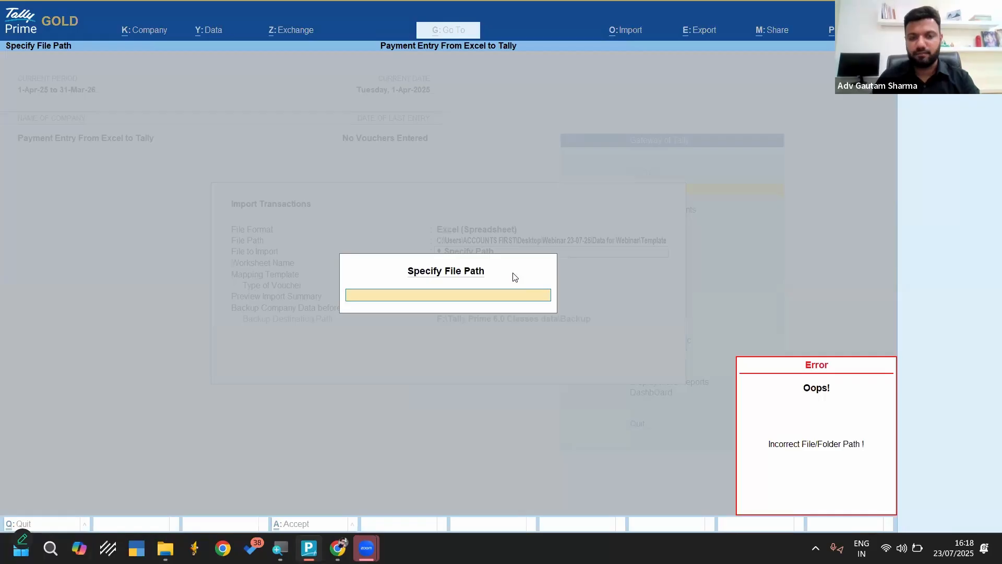
{"action": "key", "text": "Escape"}
Choose Payment Google Form.xlsx from the Webinar 23-07-25 folder as the file to import, with its Transactions worksheet
{"action": "key", "text": "Up"}
{"action": "key", "text": "Up"}
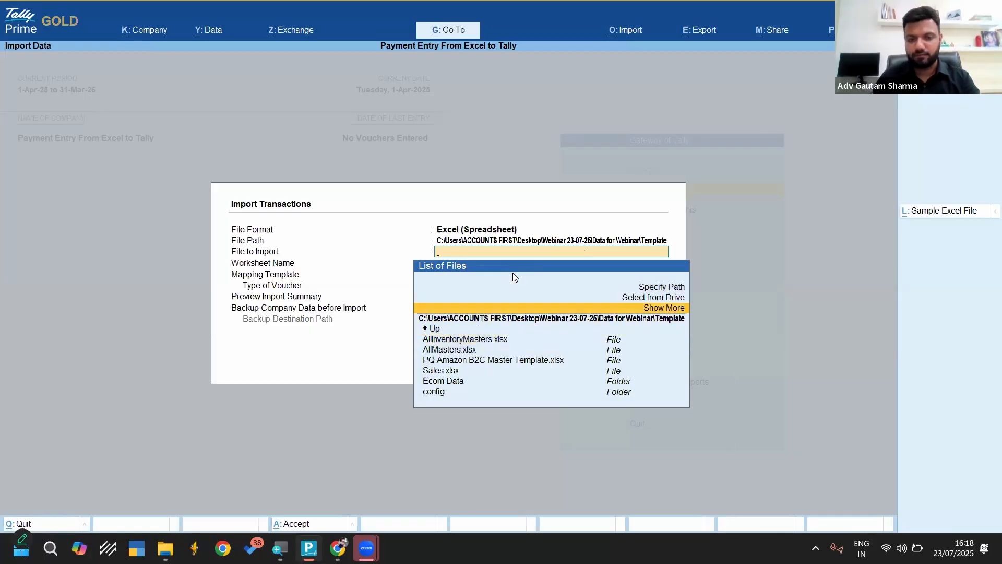
{"action": "key", "text": "Down"}
{"action": "key", "text": "Down"}
{"action": "key", "text": "Return"}
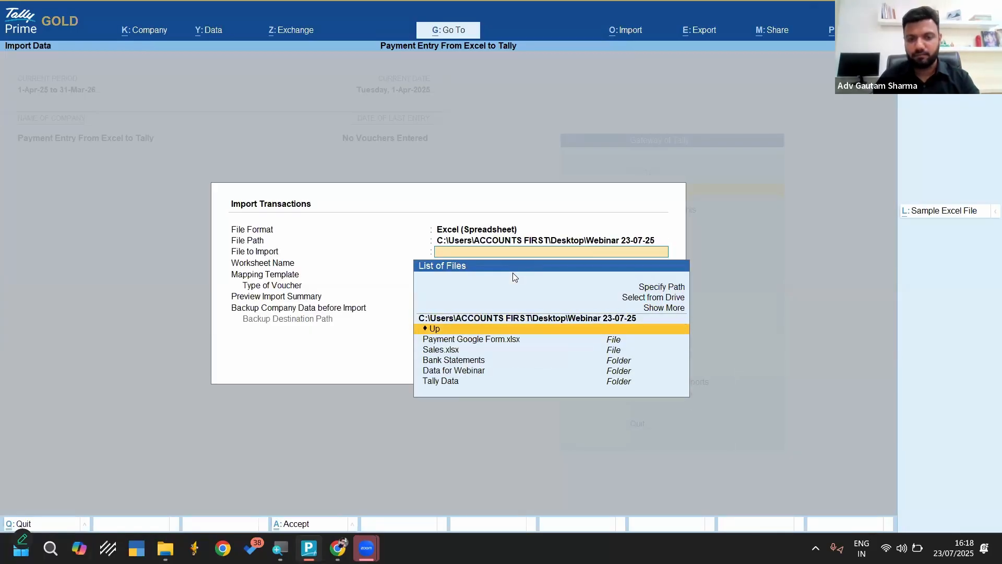
{"action": "key", "text": "Down"}
{"action": "key", "text": "Return"}
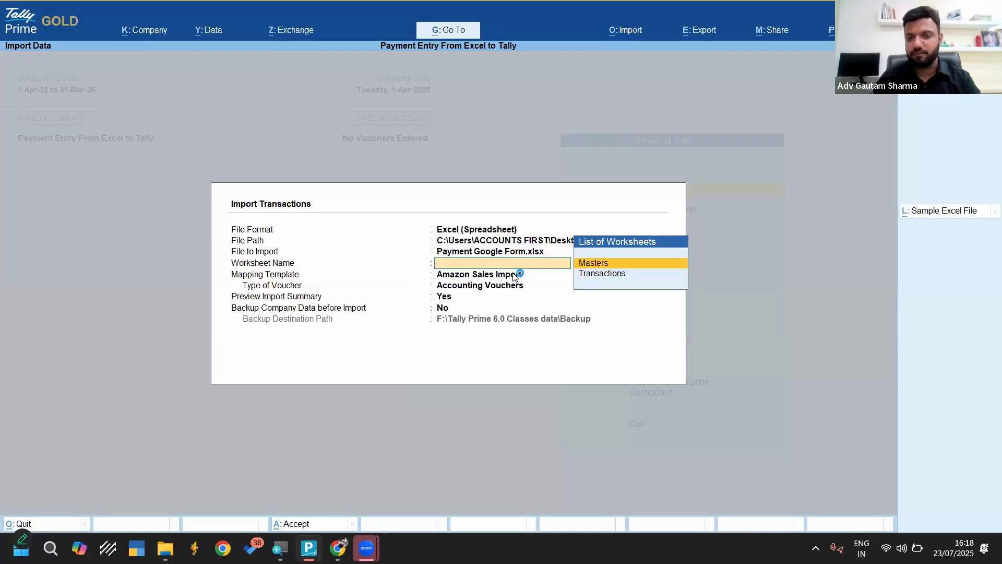
{"action": "key", "text": "Down"}
{"action": "key", "text": "Return"}
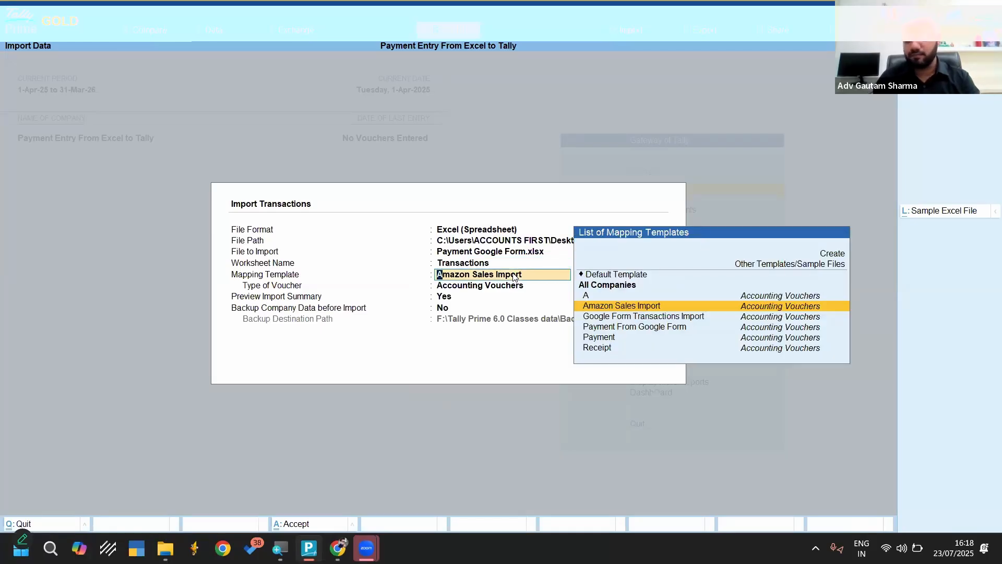
Create a new transaction mapping template named Payment for the Accounting Vouchers type
{"action": "key", "text": "Down"}
{"action": "key", "text": "Up"}
{"action": "key", "text": "Up"}
{"action": "key", "text": "Up"}
{"action": "key", "text": "Up"}
{"action": "key", "text": "Up"}
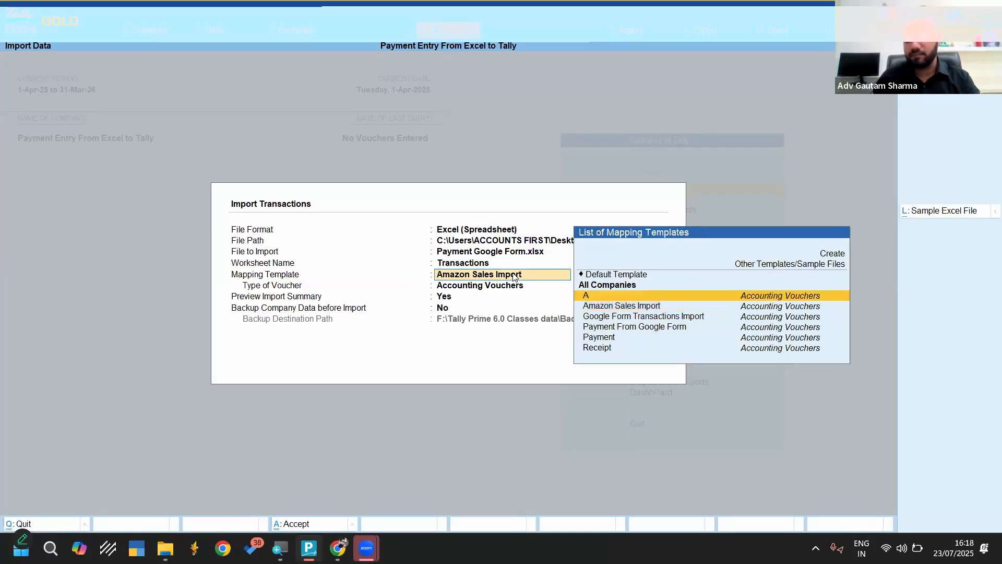
{"action": "key", "text": "Return"}
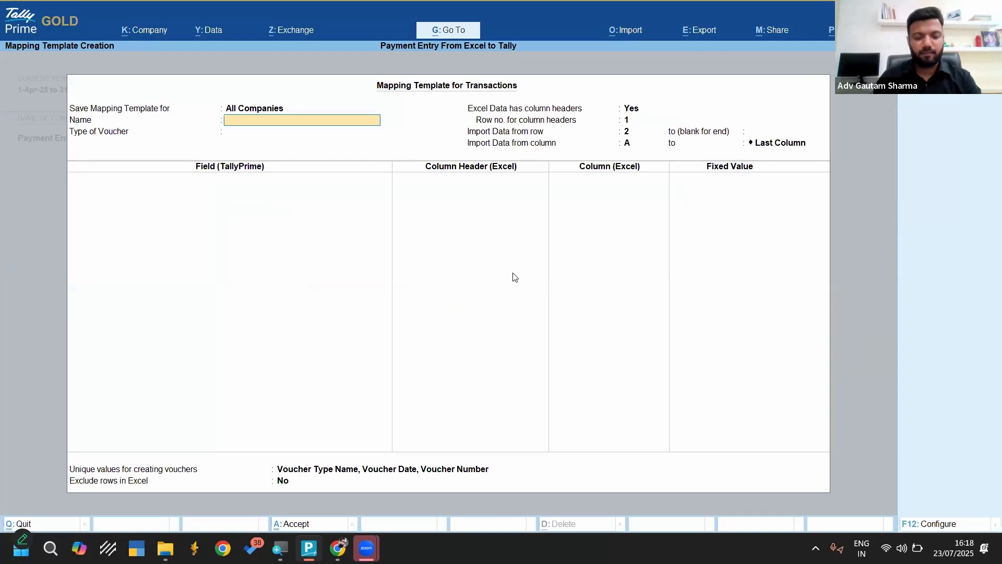
{"action": "type", "text": "Payment"}
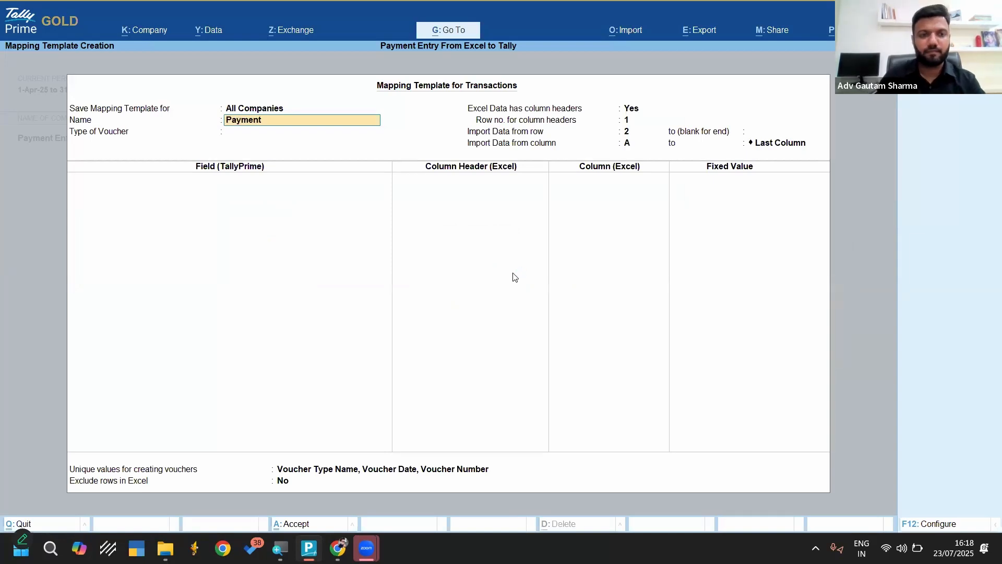
{"action": "key", "text": "Return"}
{"action": "key", "text": "Return"}
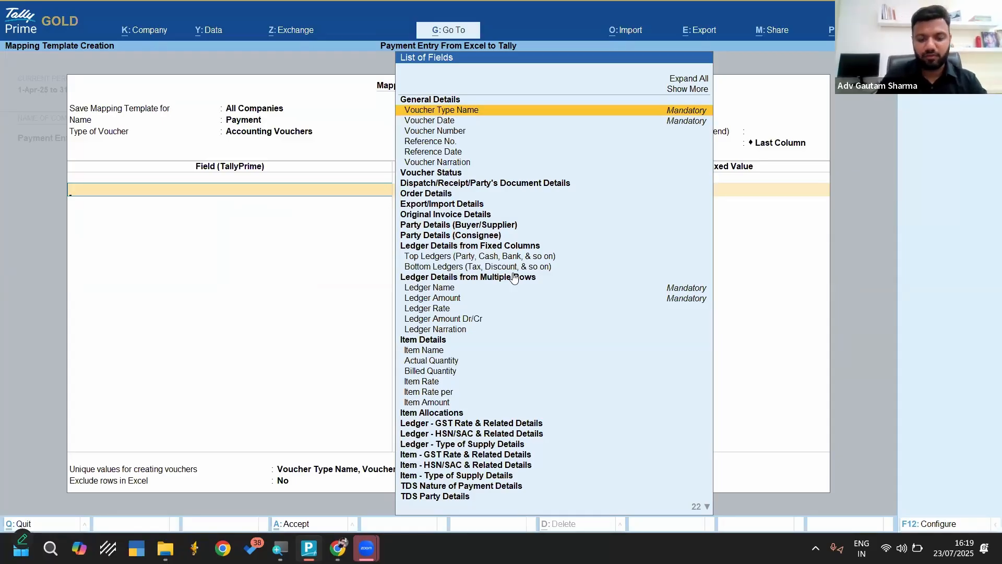
Add the Voucher Date field to the Payment template and map it to the Timestamp column
{"action": "type", "text": "Vou"}
{"action": "key", "text": "Down"}
{"action": "key", "text": "Down"}
{"action": "key", "text": "Return"}
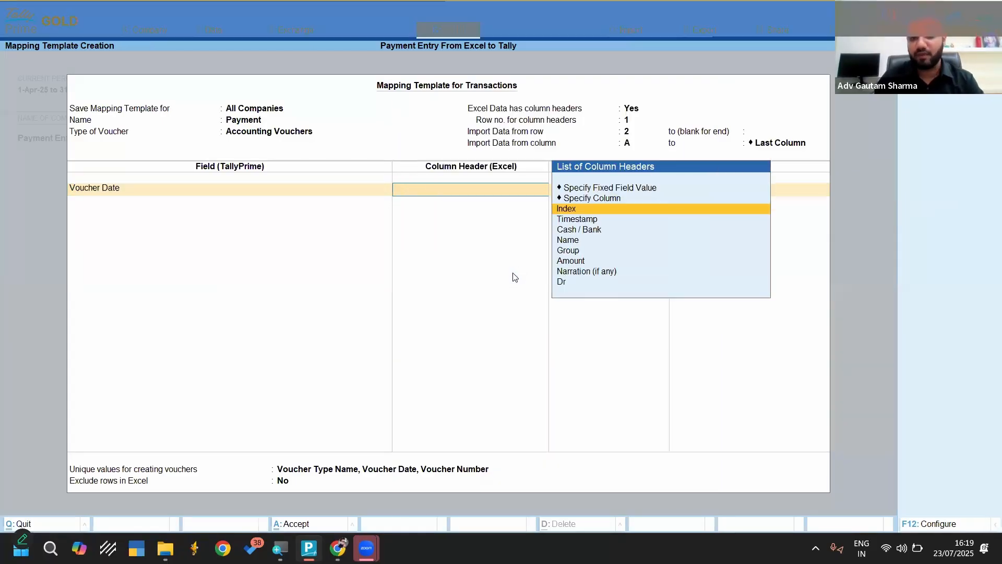
{"action": "key", "text": "Return"}
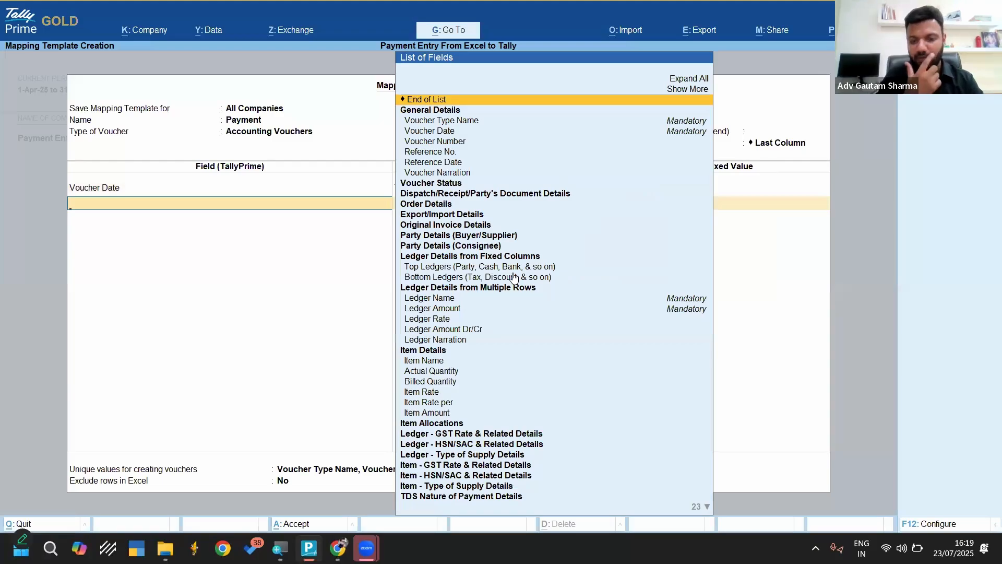
{"action": "type", "text": "Led"}
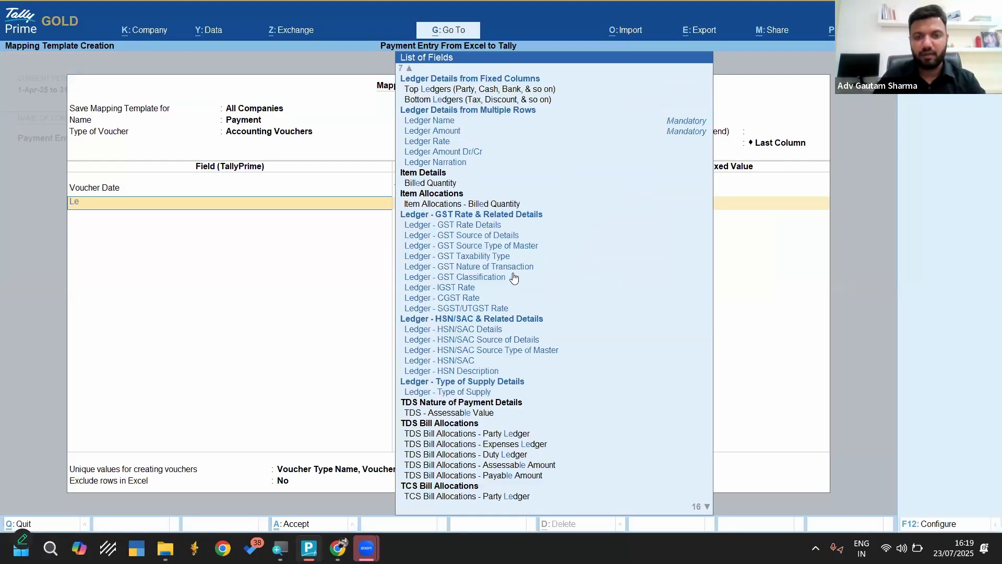
{"action": "key", "text": "Down"}
{"action": "key", "text": "Down"}
{"action": "key", "text": "Down"}
{"action": "key", "text": "Down"}
{"action": "key", "text": "Down"}
{"action": "key", "text": "Return"}
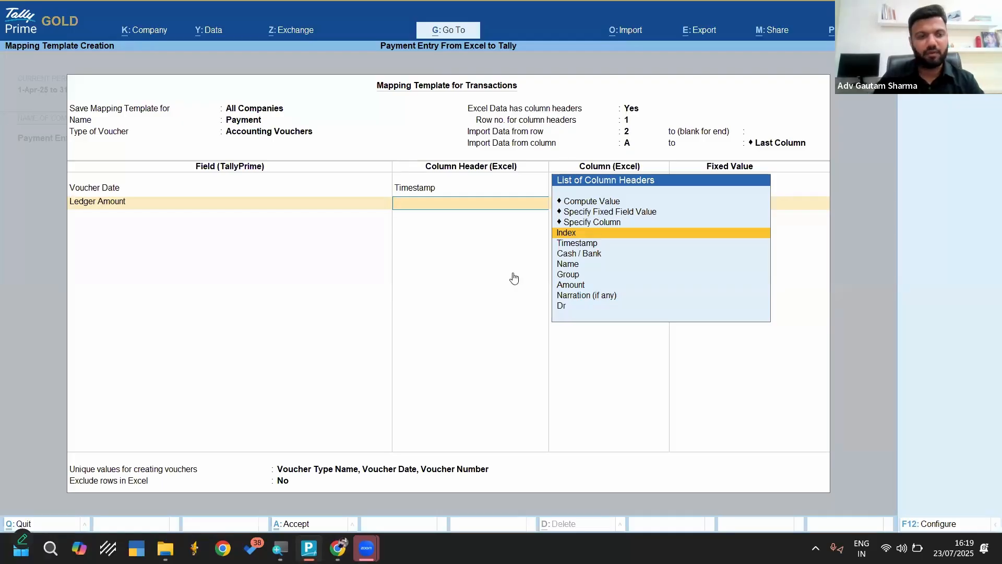
{"action": "key", "text": "BackSpace"}
Add the Top Ledgers section to the Payment template and map its Ledger Name to the Name column
{"action": "type", "text": "Top"}
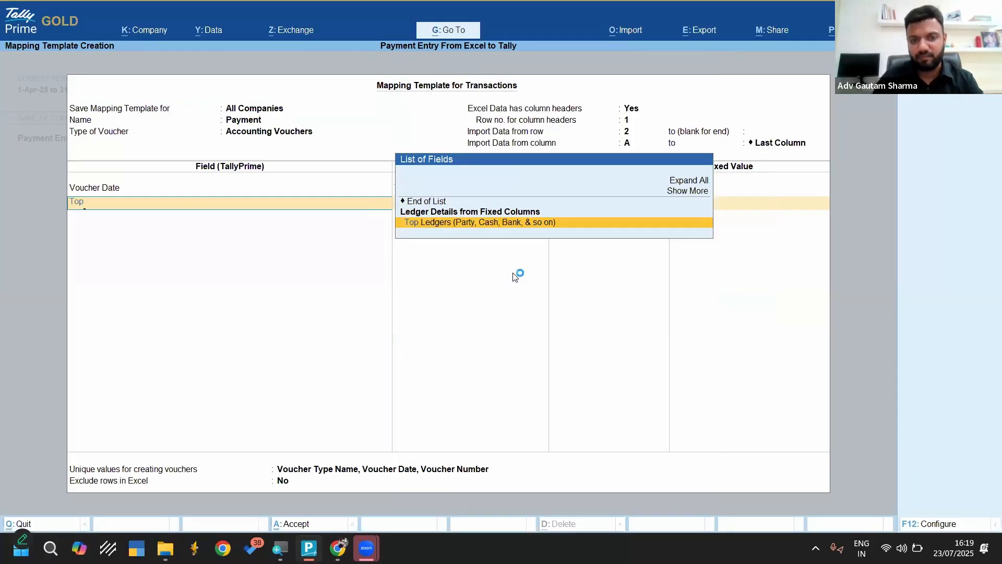
{"action": "key", "text": "Return"}
{"action": "key", "text": "Return"}
{"action": "key", "text": "Down"}
{"action": "key", "text": "Down"}
{"action": "key", "text": "Down"}
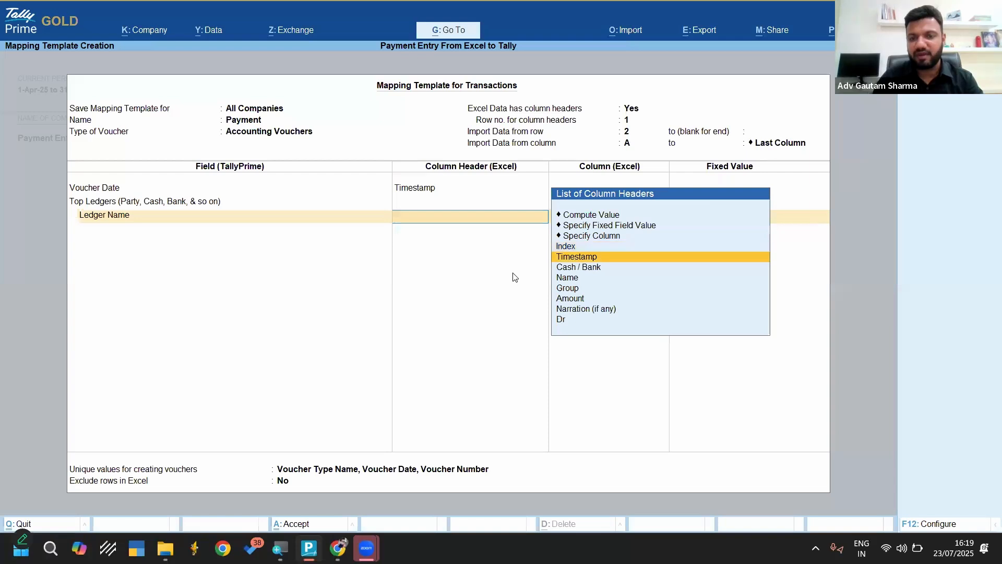
Add Ledger Amount under Top Ledgers and map it to the Amount column
{"action": "key", "text": "Return"}
{"action": "type", "text": "Led"}
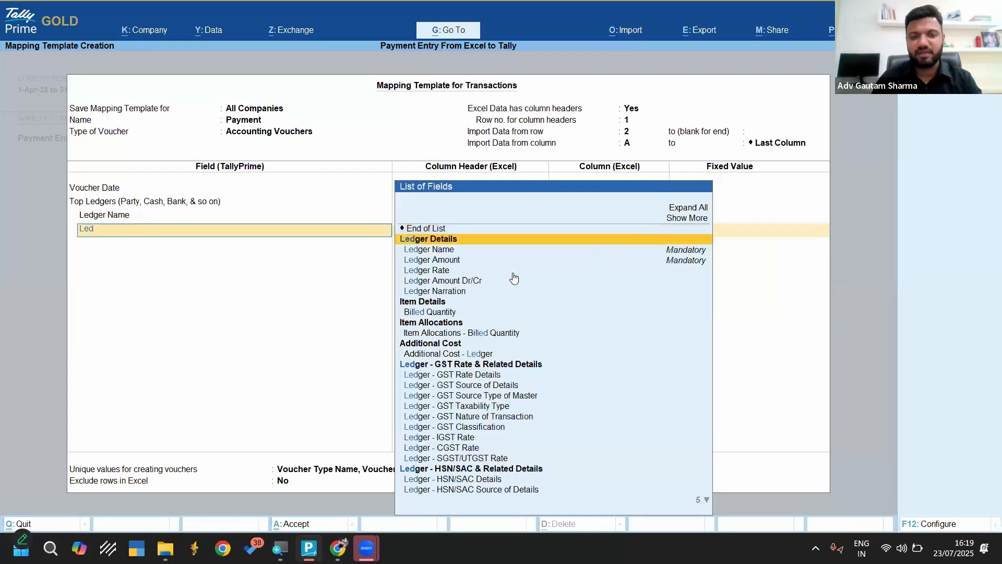
{"action": "key", "text": "Down"}
{"action": "key", "text": "Return"}
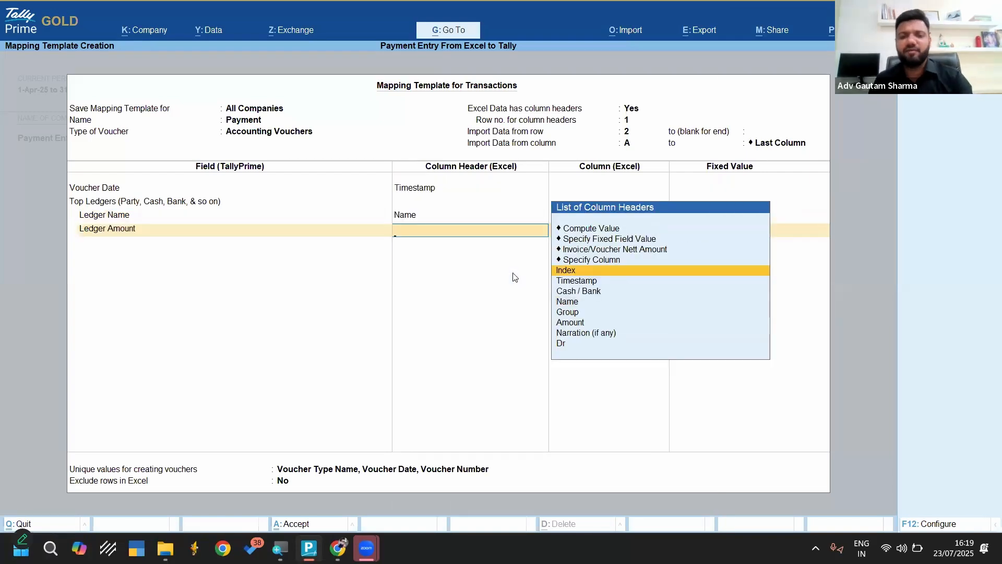
{"action": "key", "text": "Down"}
{"action": "key", "text": "Down"}
{"action": "key", "text": "Down"}
{"action": "key", "text": "Down"}
{"action": "key", "text": "Down"}
{"action": "key", "text": "Return"}
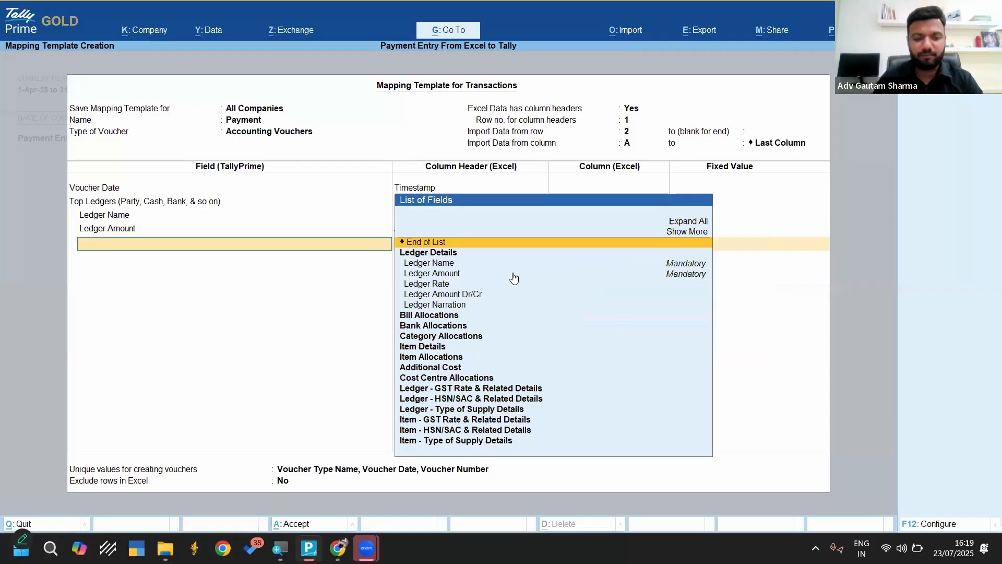
Add Ledger Amount Dr/Cr under Top Ledgers and map it to the Dr column
{"action": "type", "text": "Led"}
{"action": "key", "text": "Down"}
{"action": "key", "text": "Down"}
{"action": "key", "text": "Down"}
{"action": "key", "text": "Down"}
{"action": "key", "text": "Down"}
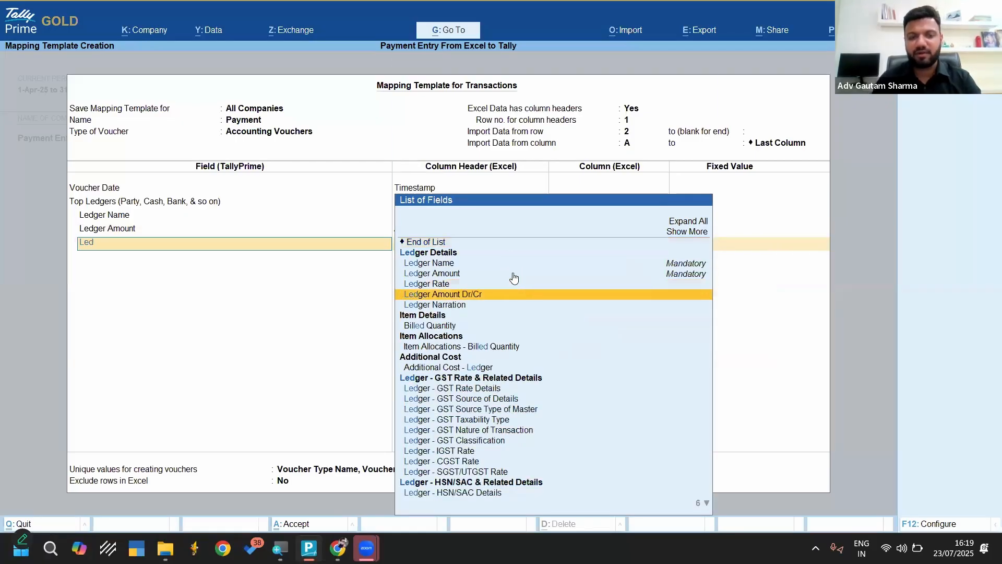
{"action": "key", "text": "Return"}
{"action": "key", "text": "Down"}
{"action": "key", "text": "Down"}
{"action": "key", "text": "Down"}
{"action": "key", "text": "Down"}
{"action": "key", "text": "Down"}
{"action": "key", "text": "Down"}
{"action": "key", "text": "Down"}
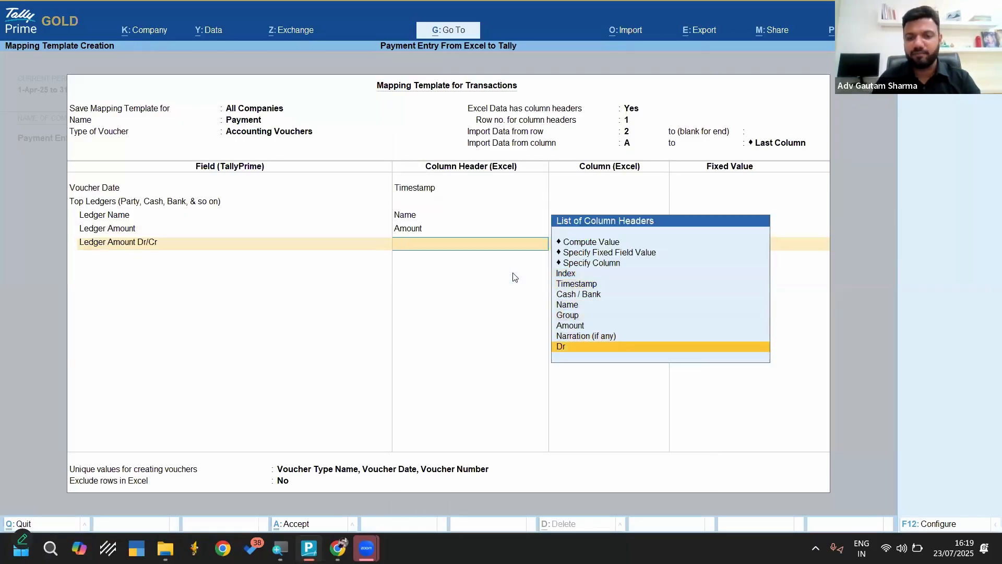
{"action": "key", "text": "Return"}
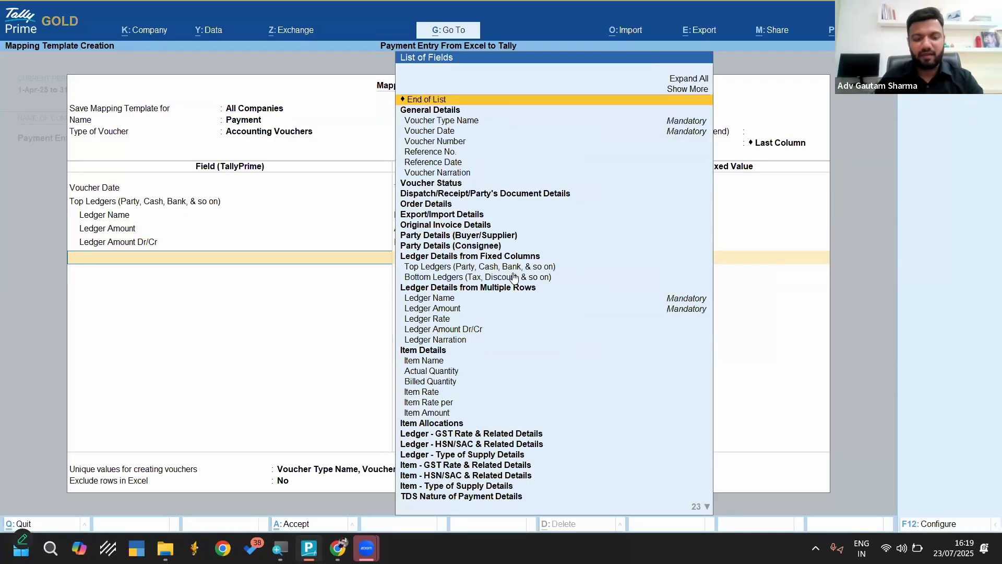
Add the Bottom Ledgers section to the Payment template and map its Ledger Name to the Cash / Bank column
{"action": "type", "text": "Bot"}
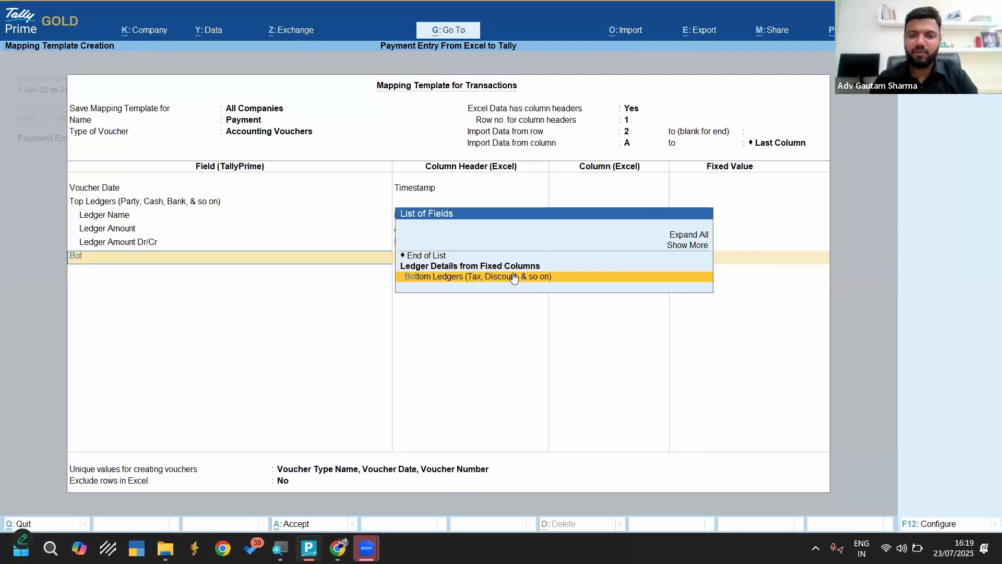
{"action": "key", "text": "Return"}
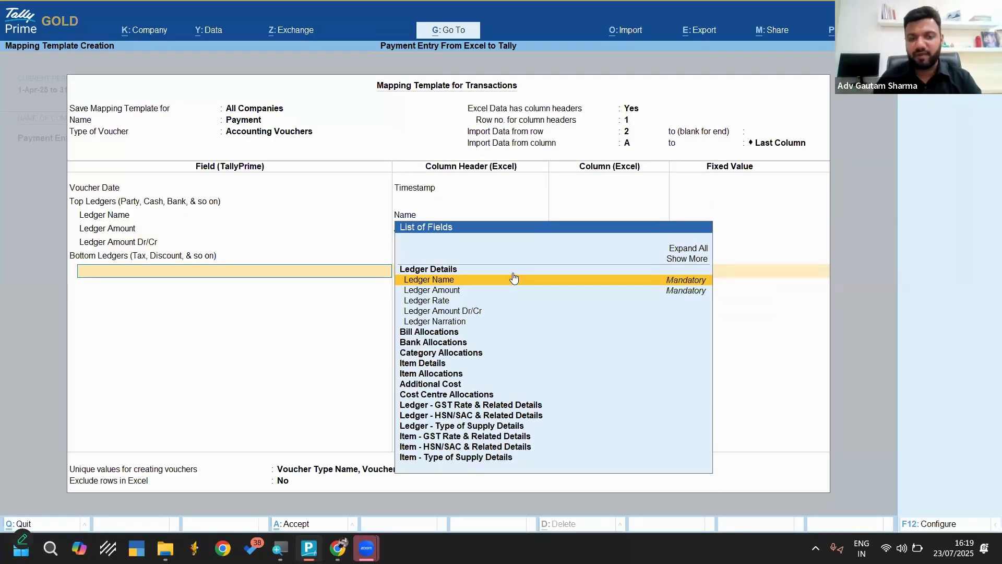
{"action": "left_click", "coordinate": [515, 278]}
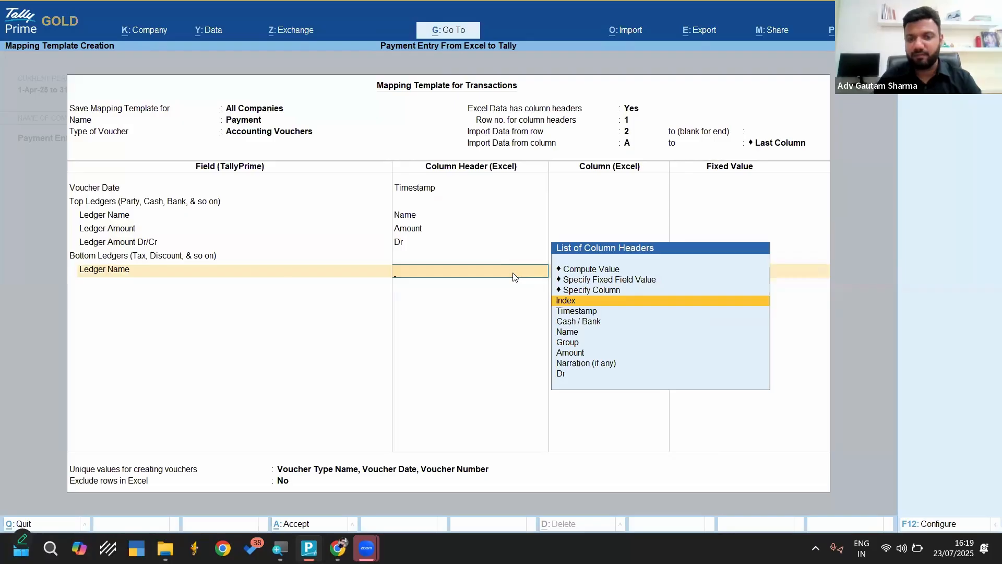
{"action": "key", "text": "Down"}
{"action": "key", "text": "Down"}
{"action": "key", "text": "Down"}
{"action": "key", "text": "Return"}
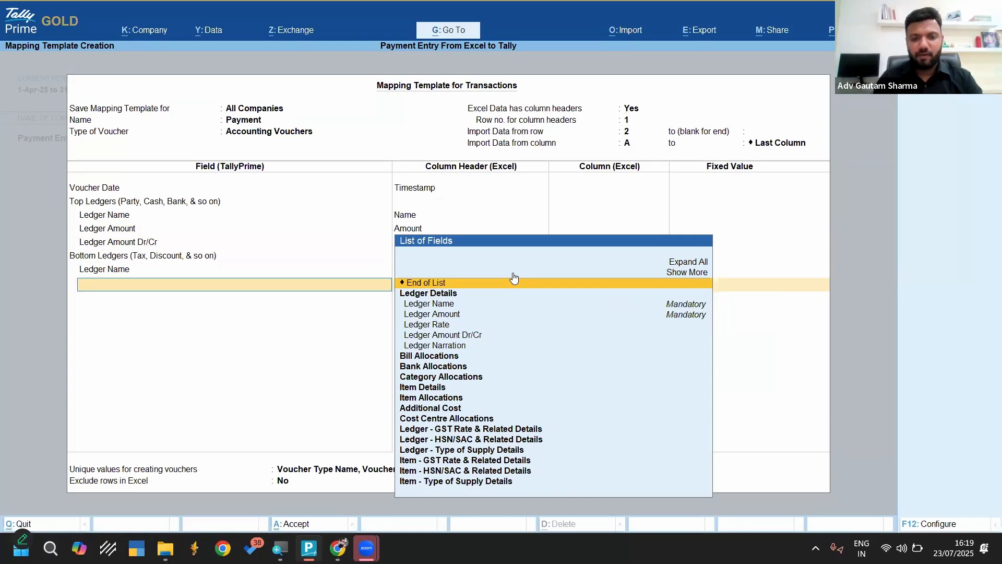
{"action": "key", "text": "BackSpace"}
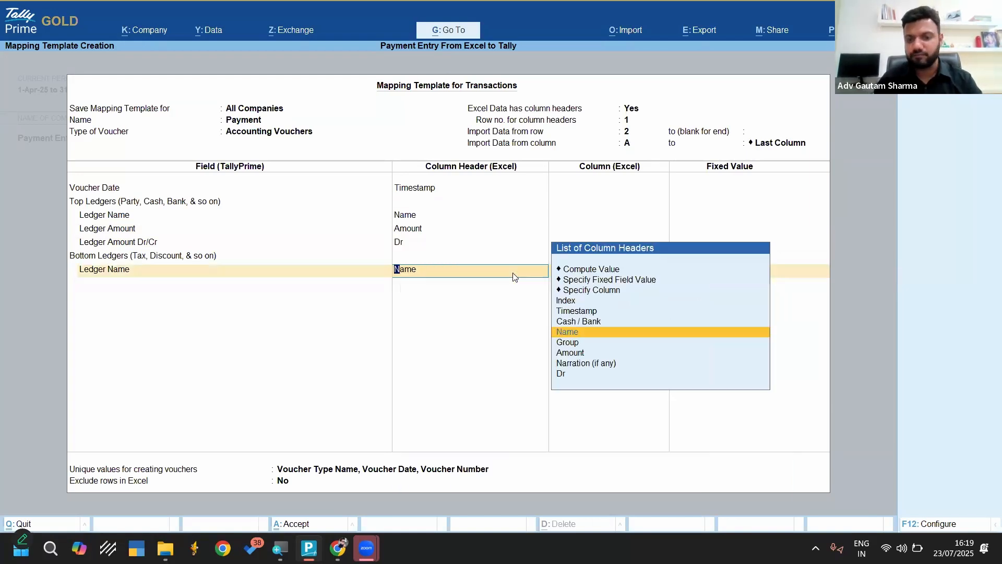
{"action": "key", "text": "Up"}
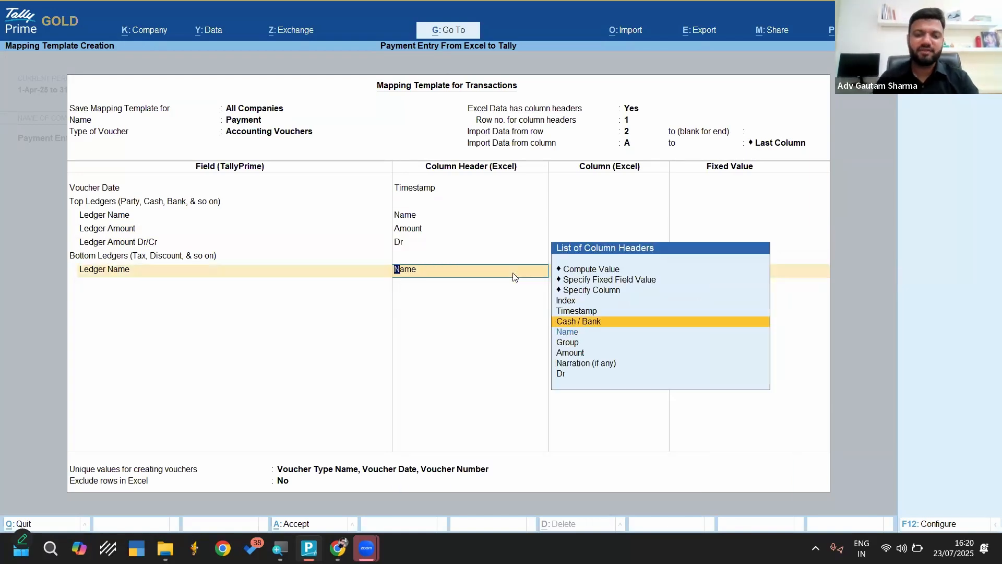
{"action": "key", "text": "Return"}
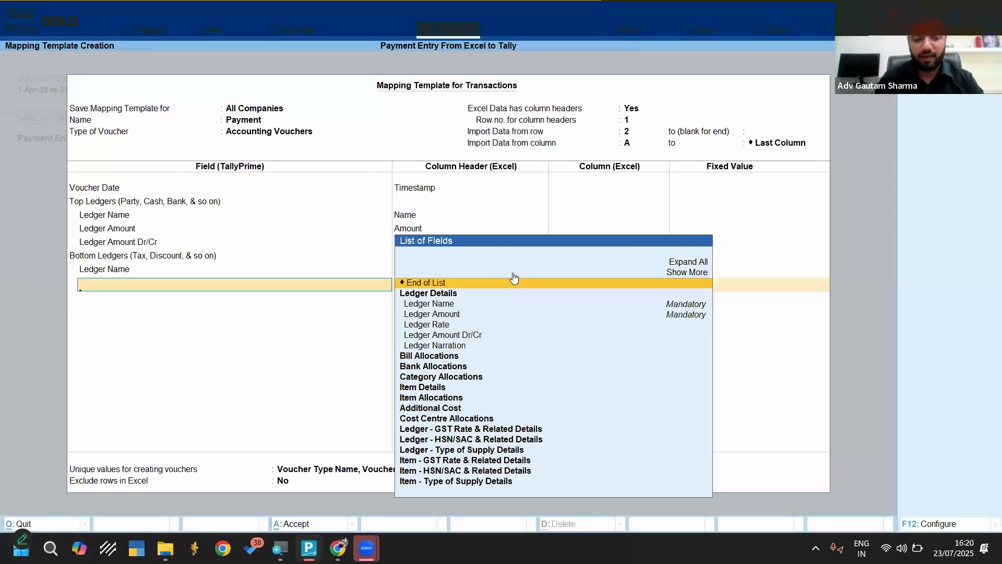
Add Ledger Amount under Bottom Ledgers and map it to the Amount column
{"action": "key", "text": "Down"}
{"action": "key", "text": "Down"}
{"action": "key", "text": "Down"}
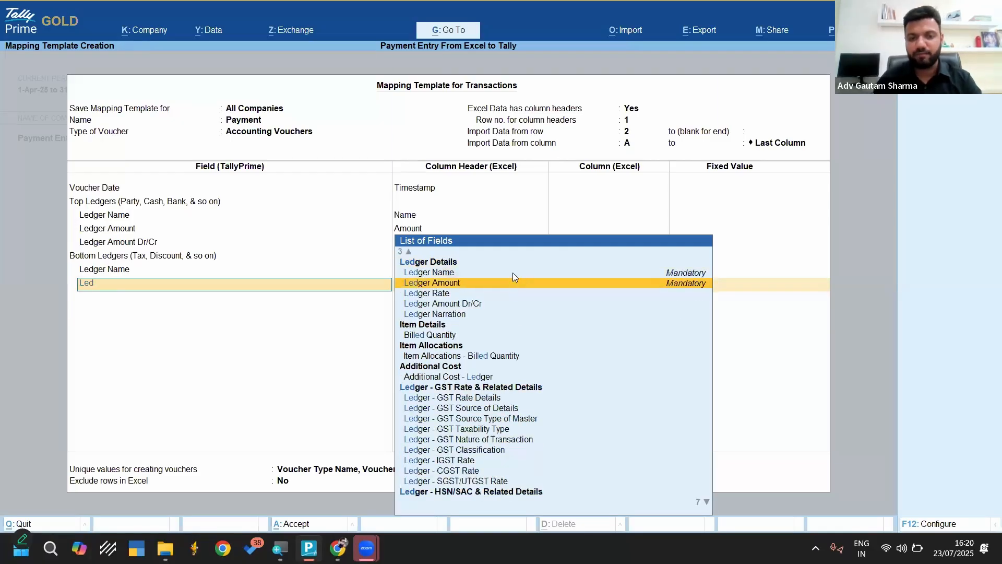
{"action": "key", "text": "Return"}
{"action": "key", "text": "Down"}
{"action": "key", "text": "Down"}
{"action": "key", "text": "Down"}
{"action": "key", "text": "Down"}
{"action": "key", "text": "Down"}
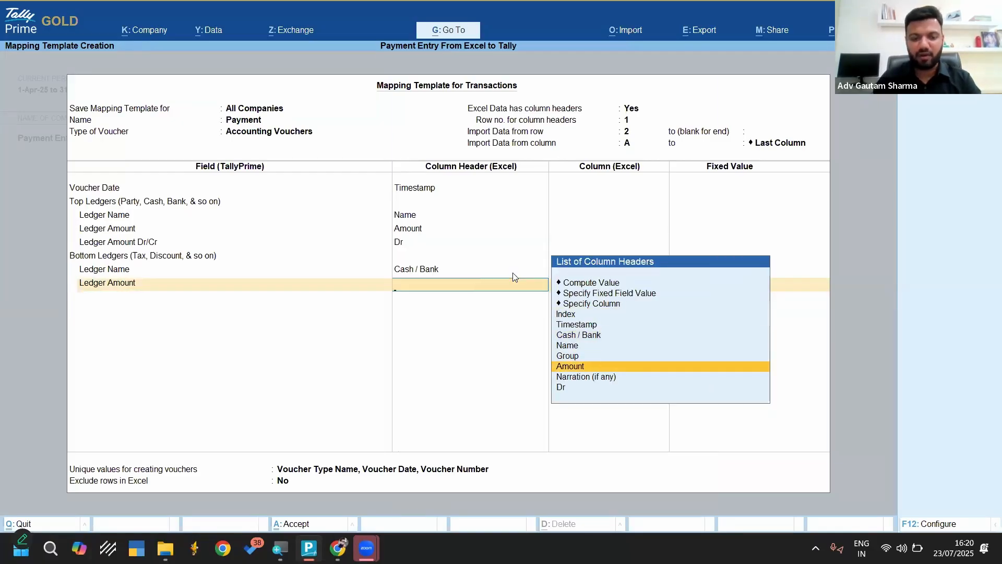
{"action": "key", "text": "Return"}
Add Ledger Amount Dr/Cr under Bottom Ledgers with the fixed field value Cr
{"action": "type", "text": "L"}
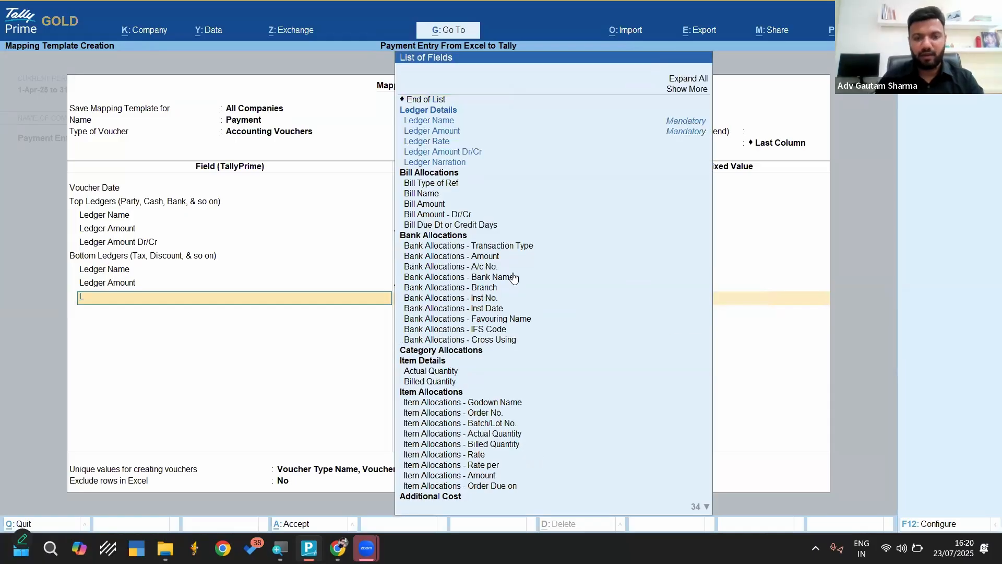
{"action": "key", "text": "Down"}
{"action": "key", "text": "Down"}
{"action": "key", "text": "Down"}
{"action": "key", "text": "Down"}
{"action": "key", "text": "Down"}
{"action": "key", "text": "Return"}
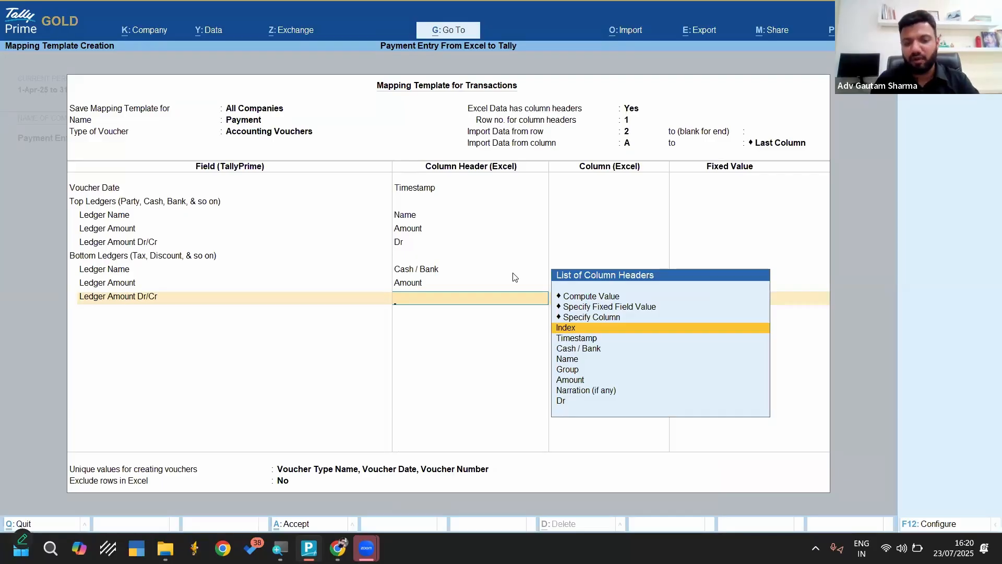
{"action": "key", "text": "Up"}
{"action": "key", "text": "Up"}
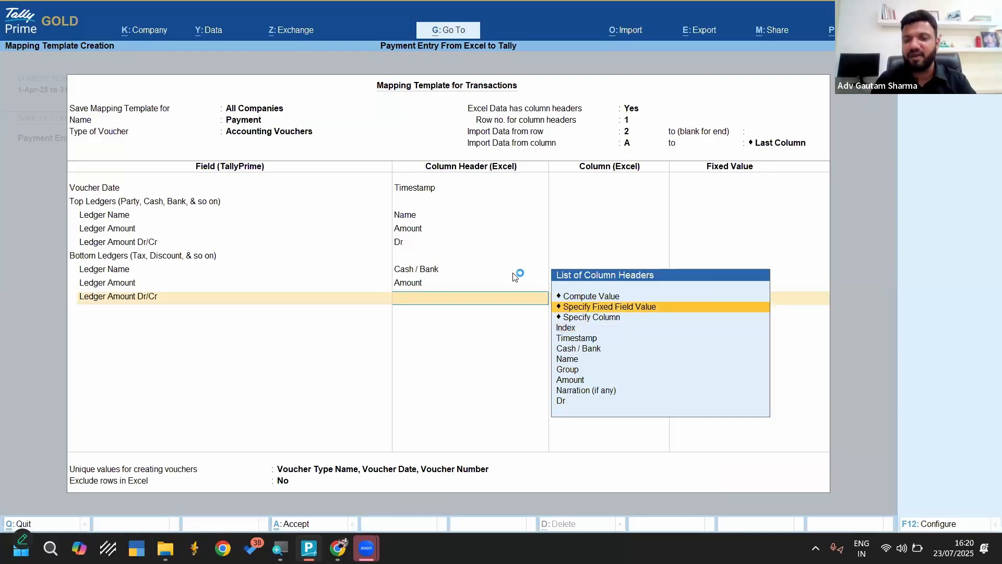
{"action": "key", "text": "Return"}
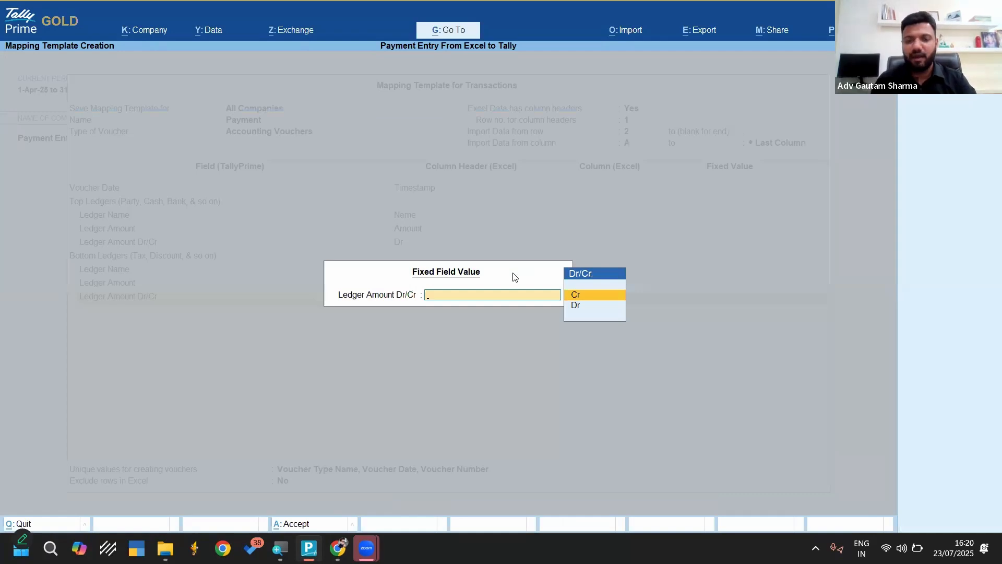
{"action": "key", "text": "Return"}
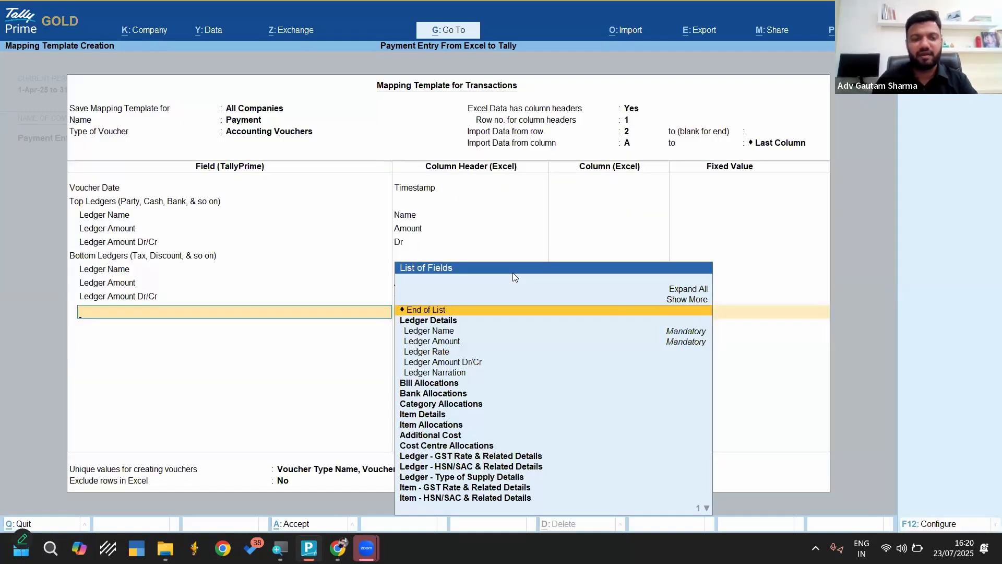
Change the Top Ledgers' Ledger Amount Dr/Cr mapping to the fixed field value Dr and end the Bottom Ledgers field list
{"action": "key", "text": "BackSpace"}
{"action": "key", "text": "BackSpace"}
{"action": "key", "text": "BackSpace"}
{"action": "key", "text": "BackSpace"}
{"action": "key", "text": "BackSpace"}
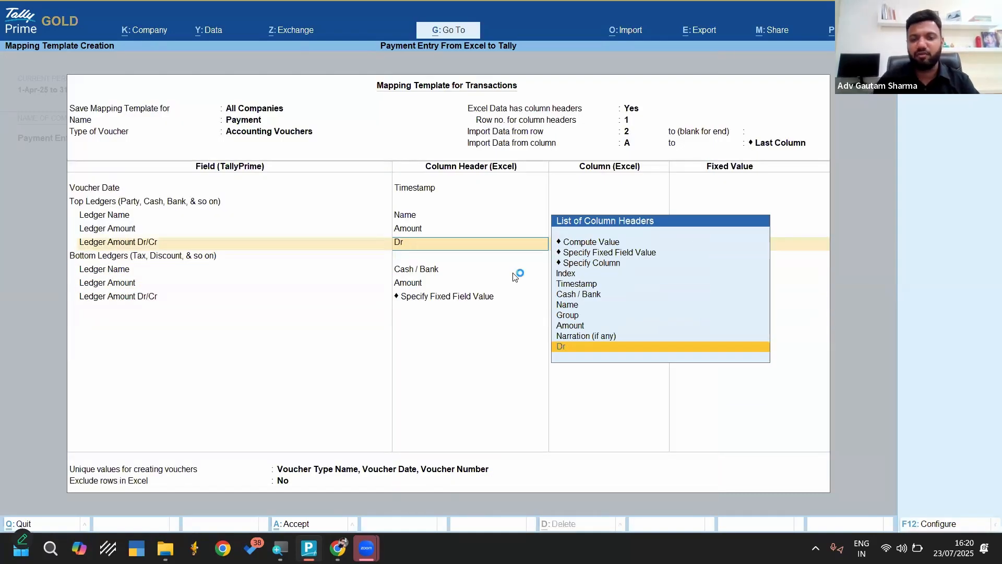
{"action": "key", "text": "Up"}
{"action": "key", "text": "Up"}
{"action": "key", "text": "Up"}
{"action": "key", "text": "Up"}
{"action": "key", "text": "Up"}
{"action": "key", "text": "Up"}
{"action": "key", "text": "Up"}
{"action": "key", "text": "Up"}
{"action": "key", "text": "Up"}
{"action": "key", "text": "Up"}
{"action": "key", "text": "Down"}
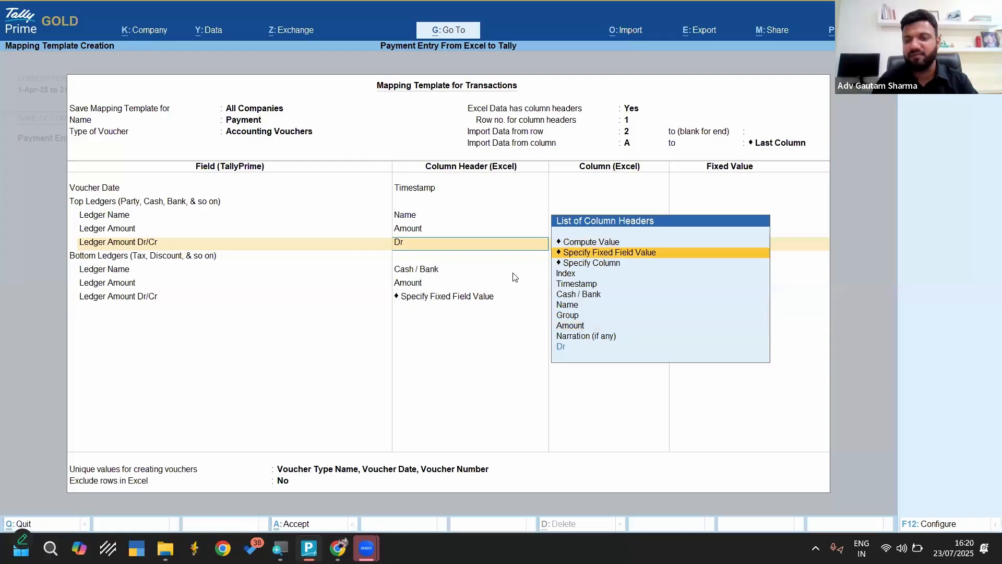
{"action": "key", "text": "Return"}
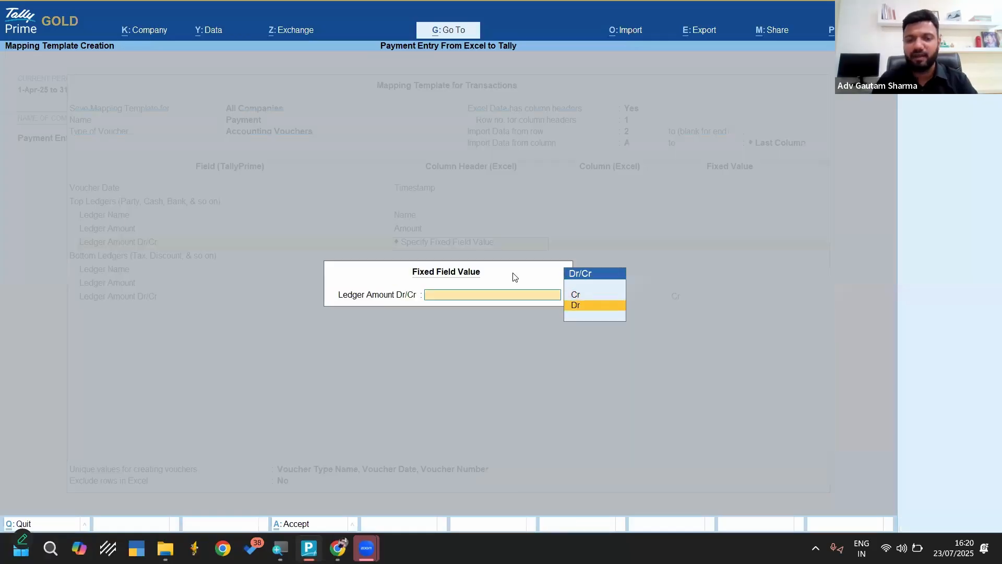
{"action": "key", "text": "Return"}
{"action": "key", "text": "Return"}
{"action": "key", "text": "Return"}
{"action": "key", "text": "Return"}
{"action": "key", "text": "Return"}
{"action": "key", "text": "Return"}
{"action": "key", "text": "Return"}
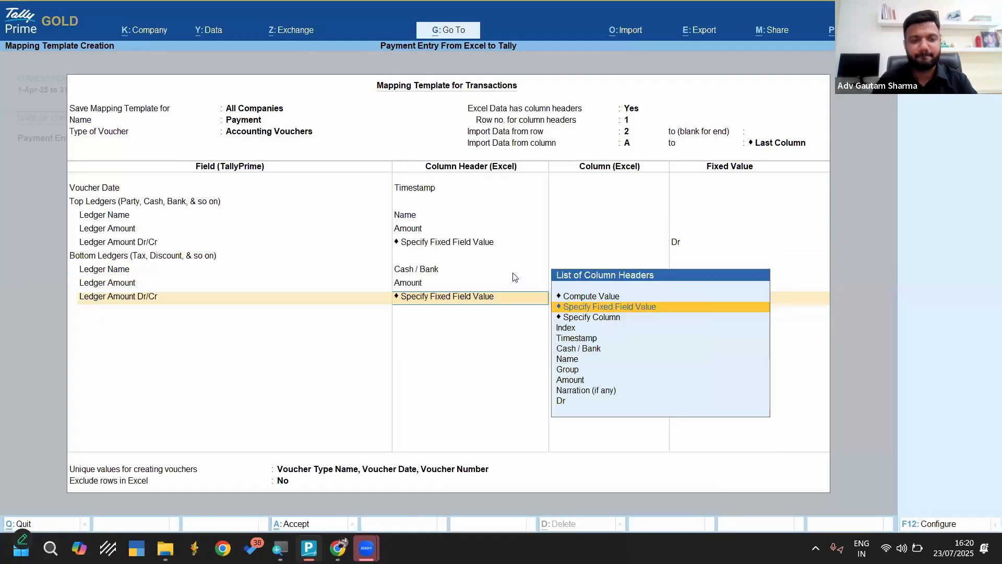
{"action": "key", "text": "Return"}
{"action": "key", "text": "Return"}
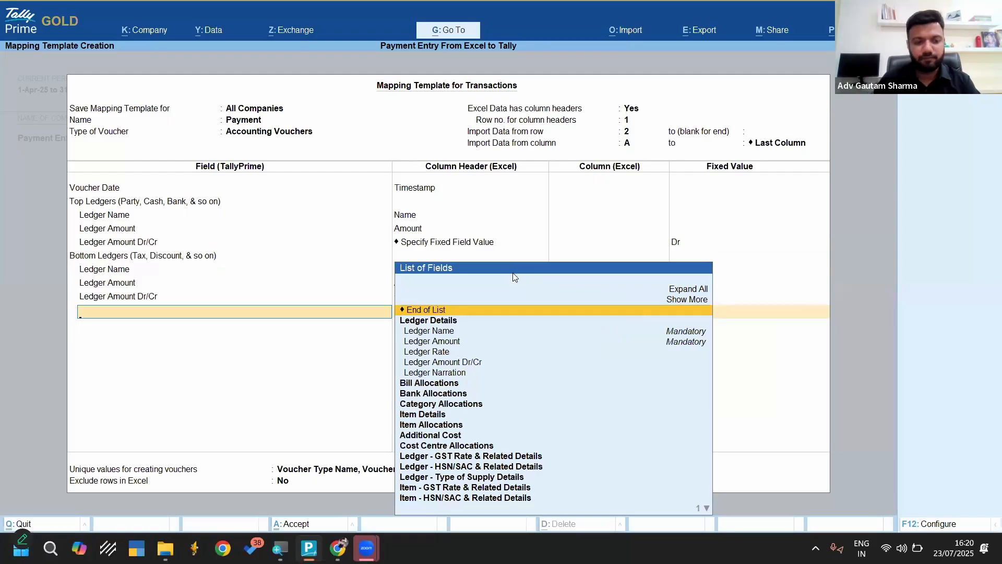
{"action": "key", "text": "Return"}
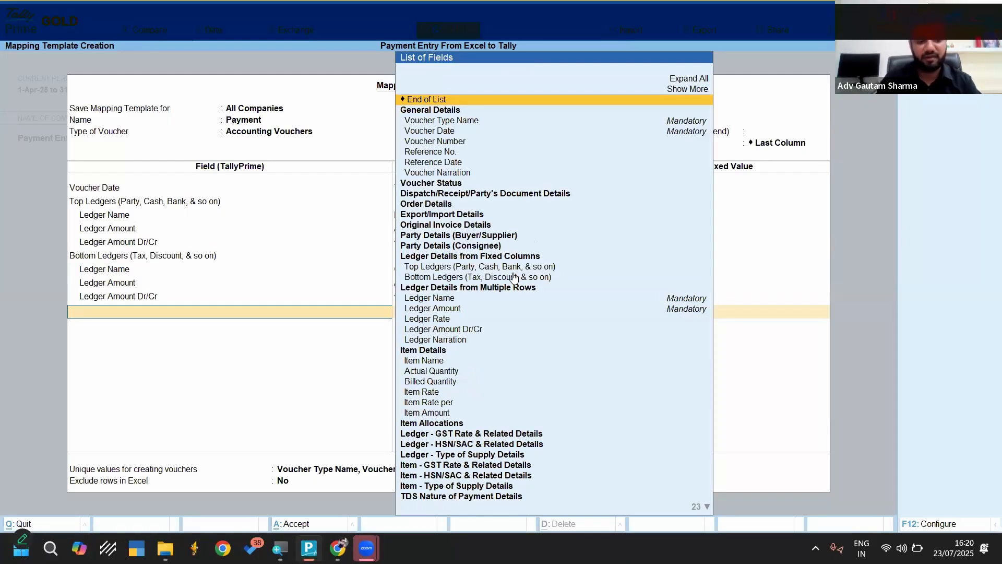
Add the Voucher Type Name field to the template with the fixed field value Payment
{"action": "type", "text": "Vou"}
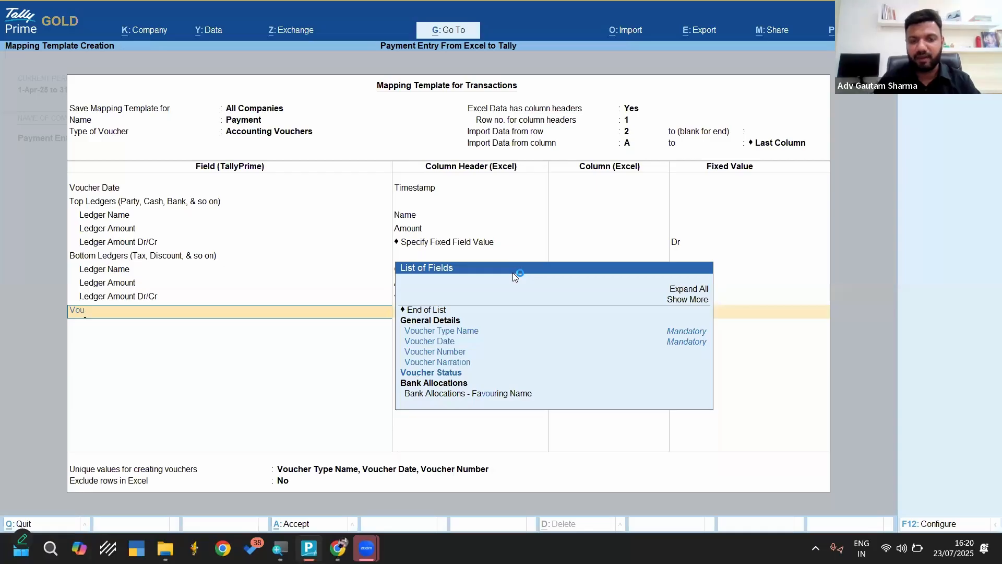
{"action": "key", "text": "Down"}
{"action": "key", "text": "Return"}
{"action": "key", "text": "Up"}
{"action": "key", "text": "Up"}
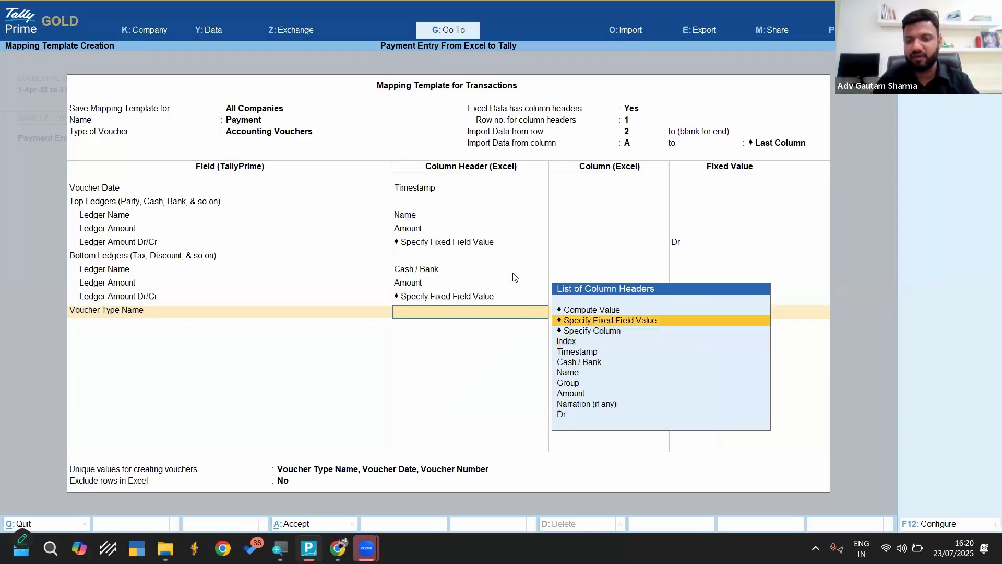
{"action": "key", "text": "Return"}
{"action": "type", "text": "Pay"}
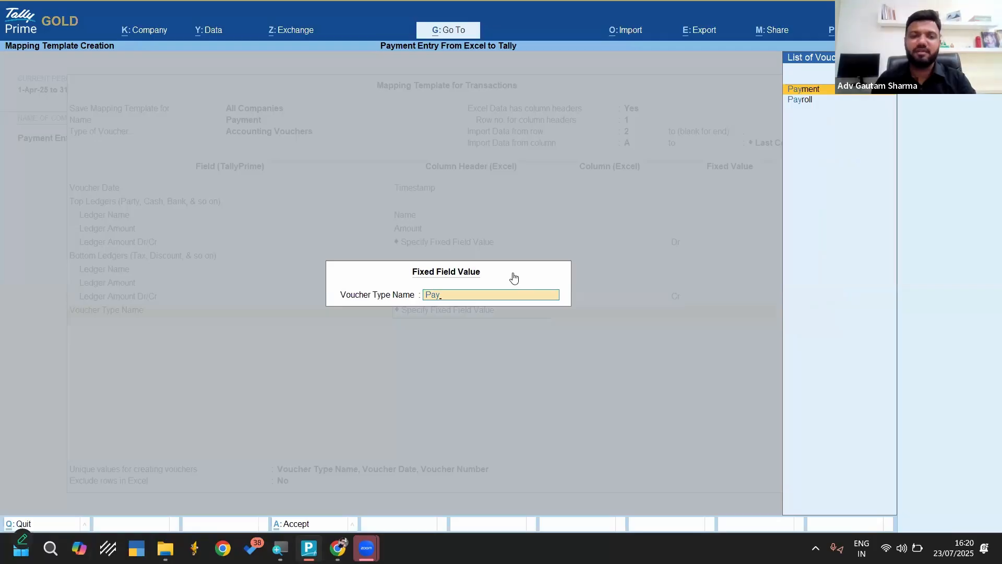
{"action": "key", "text": "Return"}
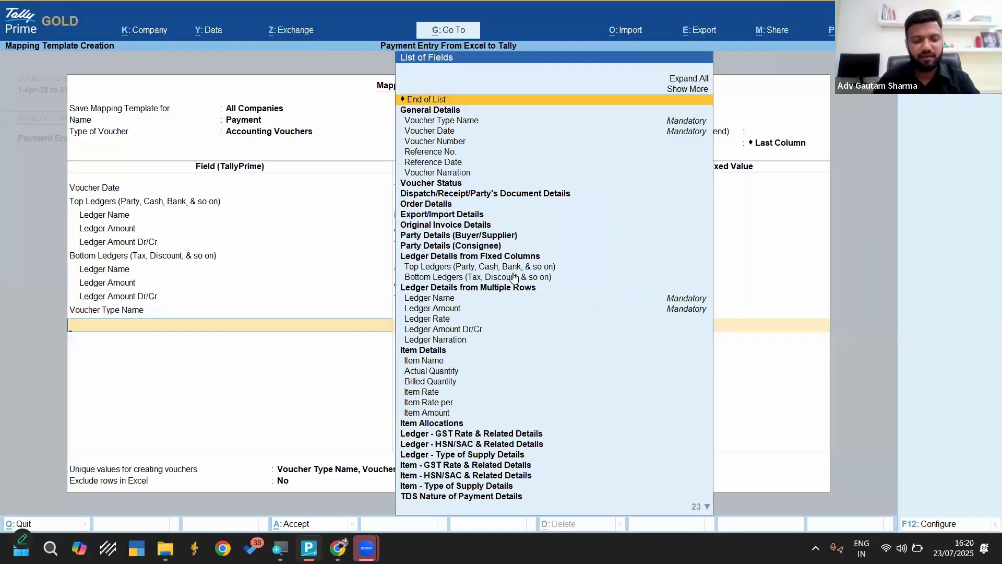
Add the Change Mode field to the template with the fixed field value Single Entry
{"action": "type", "text": "mode"}
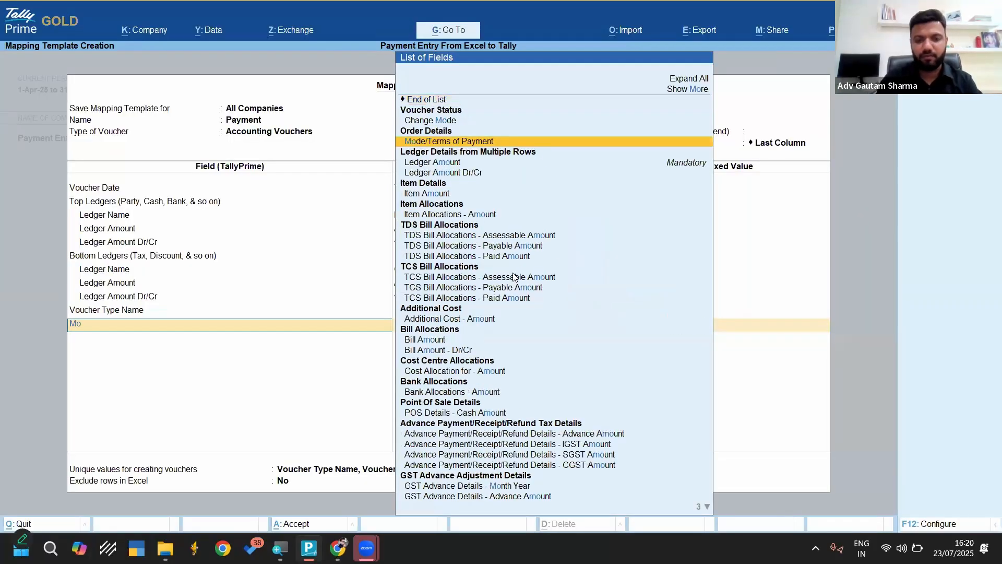
{"action": "key", "text": "Up"}
{"action": "key", "text": "Return"}
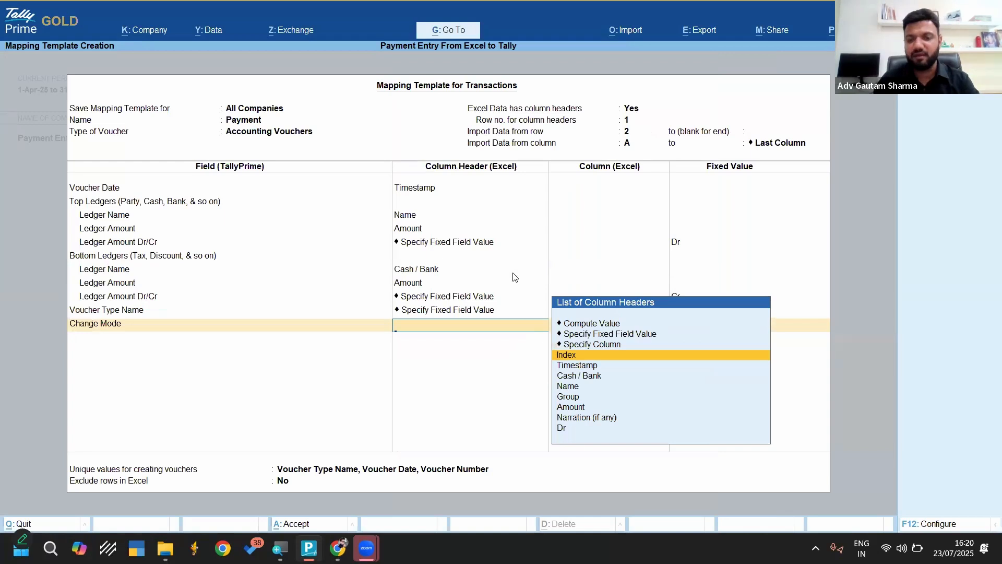
{"action": "key", "text": "Up"}
{"action": "key", "text": "Up"}
{"action": "key", "text": "Return"}
{"action": "type", "text": "Sing"}
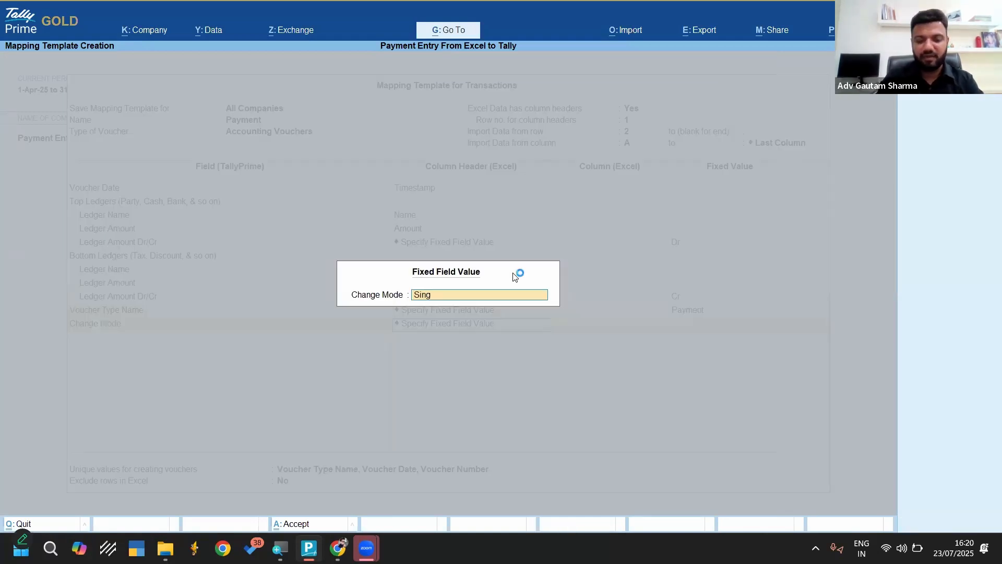
{"action": "type", "text": "le Entry"}
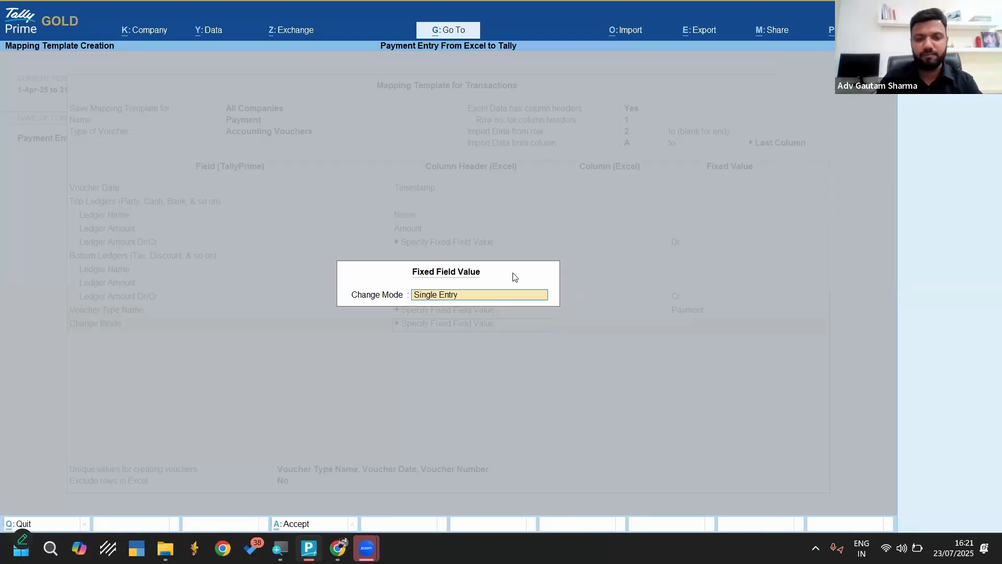
{"action": "key", "text": "Return"}
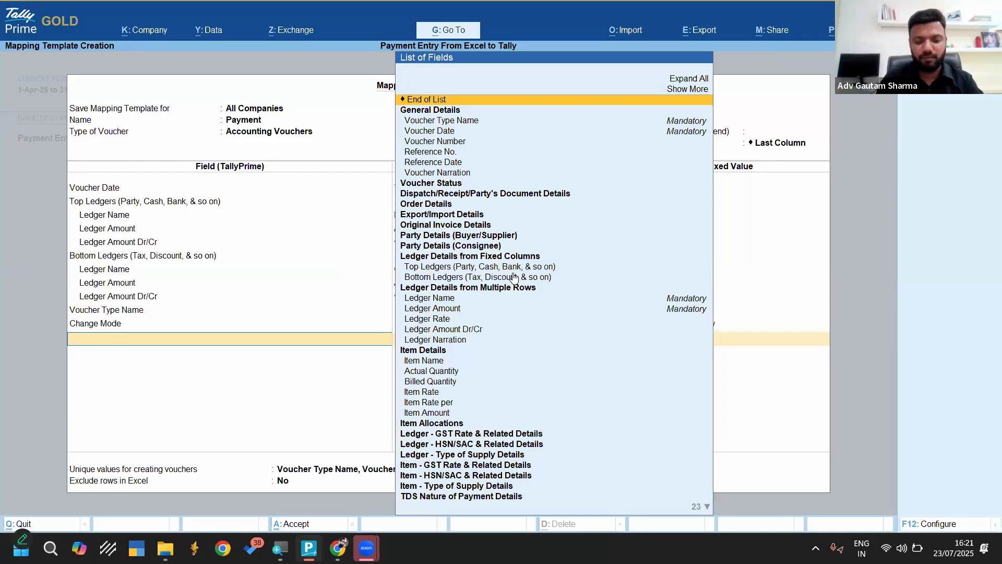
Add the Voucher Number field to the template and map it to the Index column
{"action": "type", "text": "Vouc"}
{"action": "key", "text": "Down"}
{"action": "key", "text": "Down"}
{"action": "key", "text": "Down"}
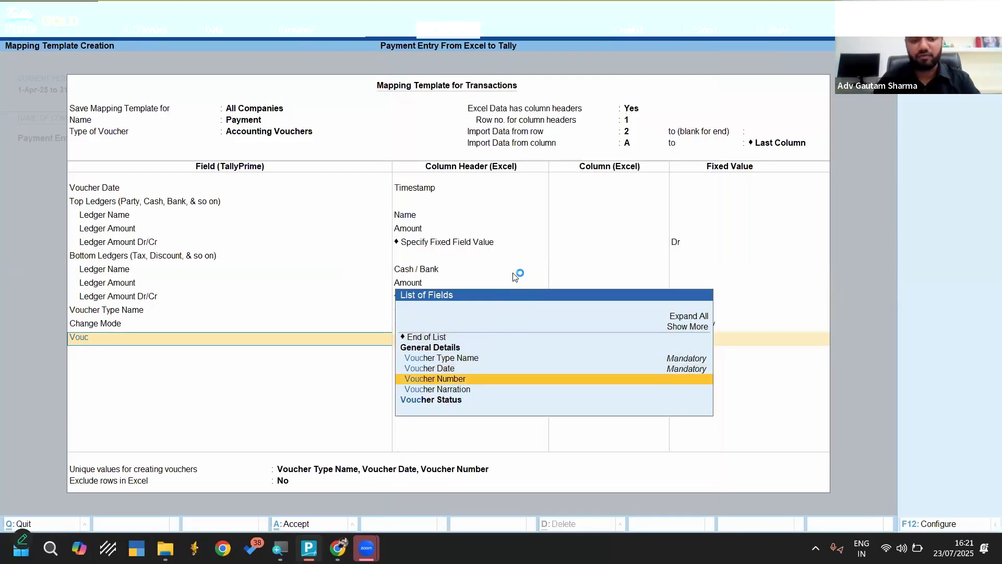
{"action": "key", "text": "Return"}
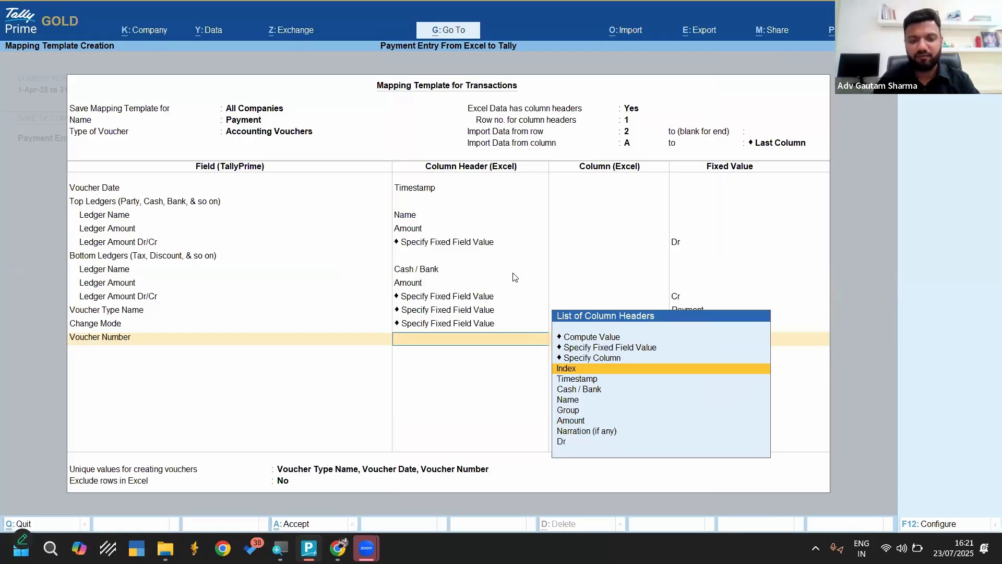
{"action": "key", "text": "Return"}
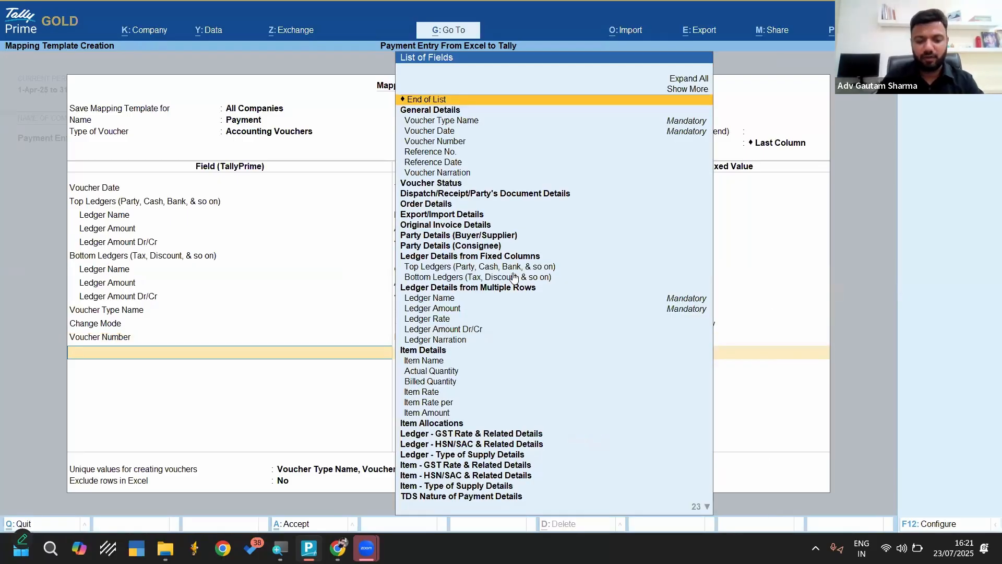
Add the Voucher Narration field to the template and map it to the Narration (if any) column
{"action": "type", "text": "Vou"}
{"action": "key", "text": "Down"}
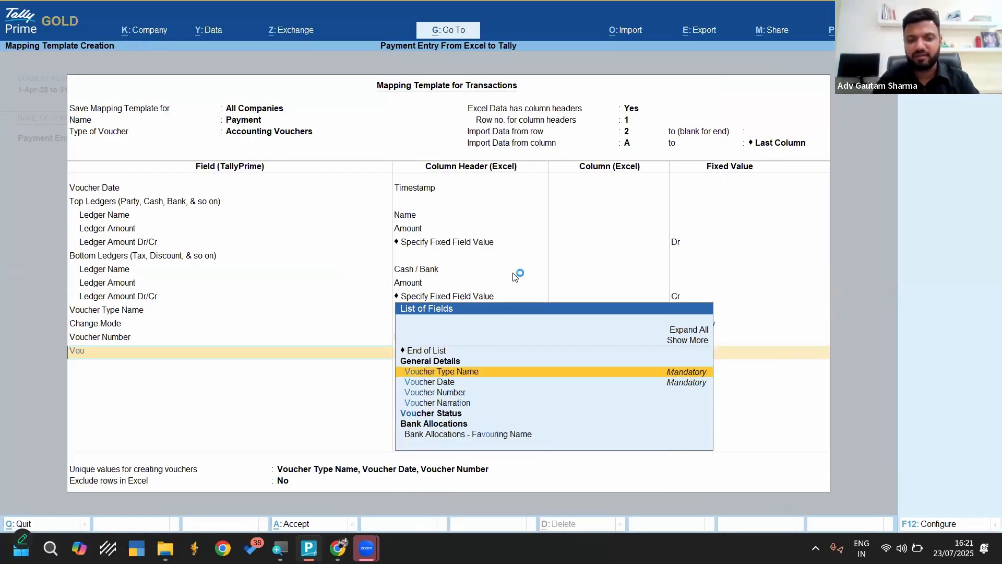
{"action": "key", "text": "Down"}
{"action": "key", "text": "Down"}
{"action": "key", "text": "Down"}
{"action": "key", "text": "Return"}
{"action": "key", "text": "Down"}
{"action": "key", "text": "Down"}
{"action": "key", "text": "Down"}
{"action": "key", "text": "Down"}
{"action": "key", "text": "Down"}
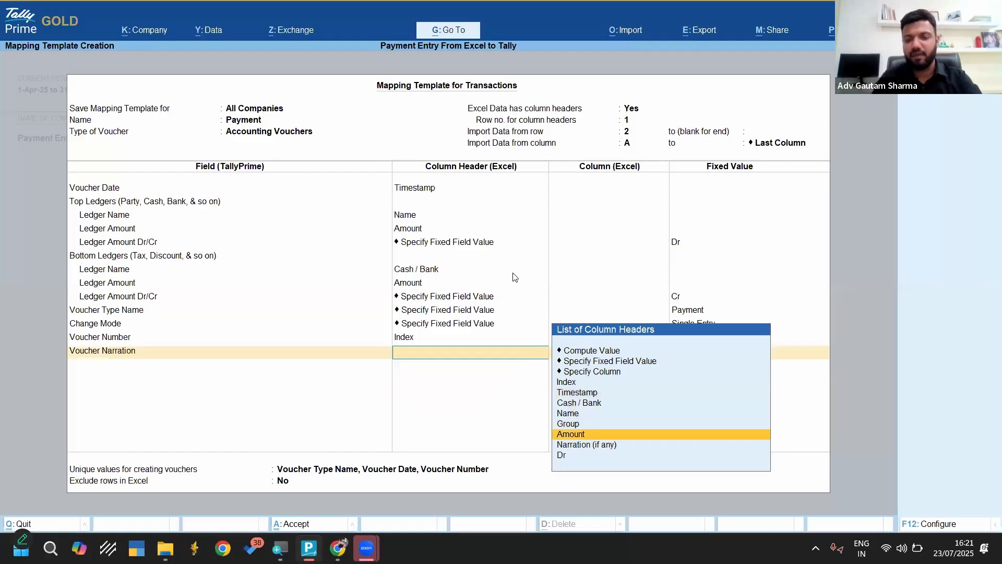
{"action": "key", "text": "Down"}
{"action": "key", "text": "Return"}
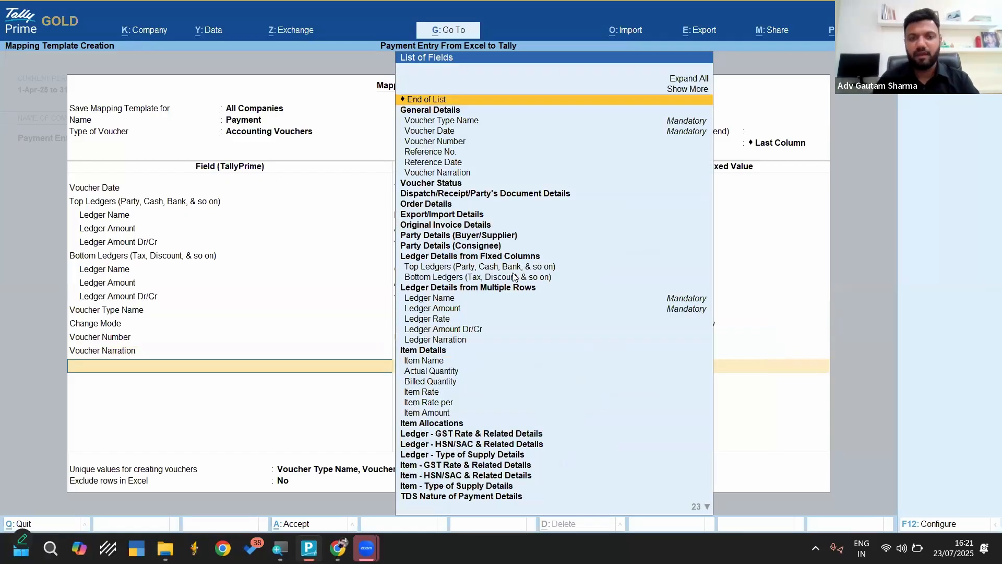
End the field list and save the Payment mapping template, keeping the default unique values and no excluded rows
{"action": "key", "text": "Return"}
{"action": "key", "text": "Return"}
{"action": "key", "text": "Return"}
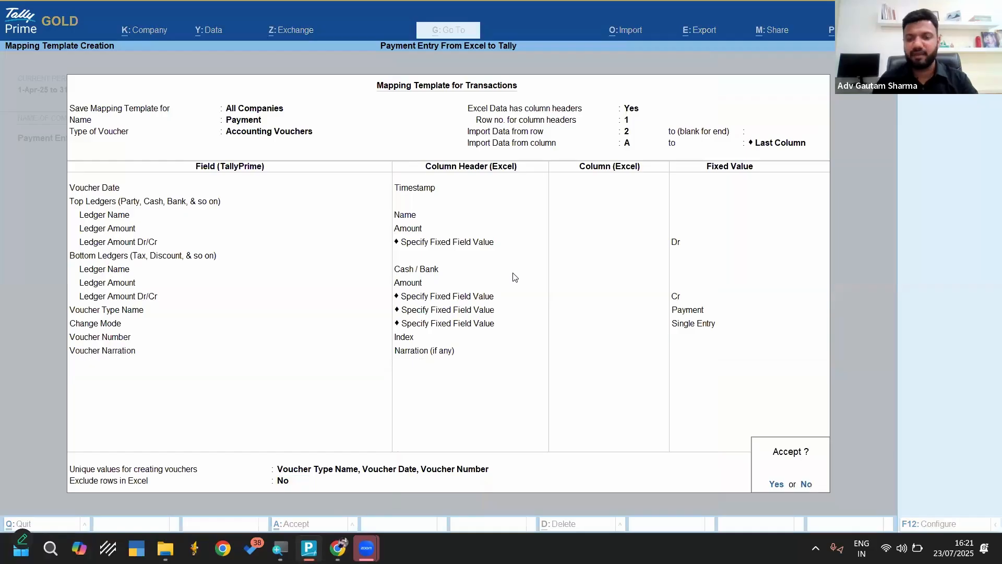
Preview the import summary for the Transactions worksheet without a company backup and import the payment vouchers
{"action": "key", "text": "Return"}
{"action": "key", "text": "Return"}
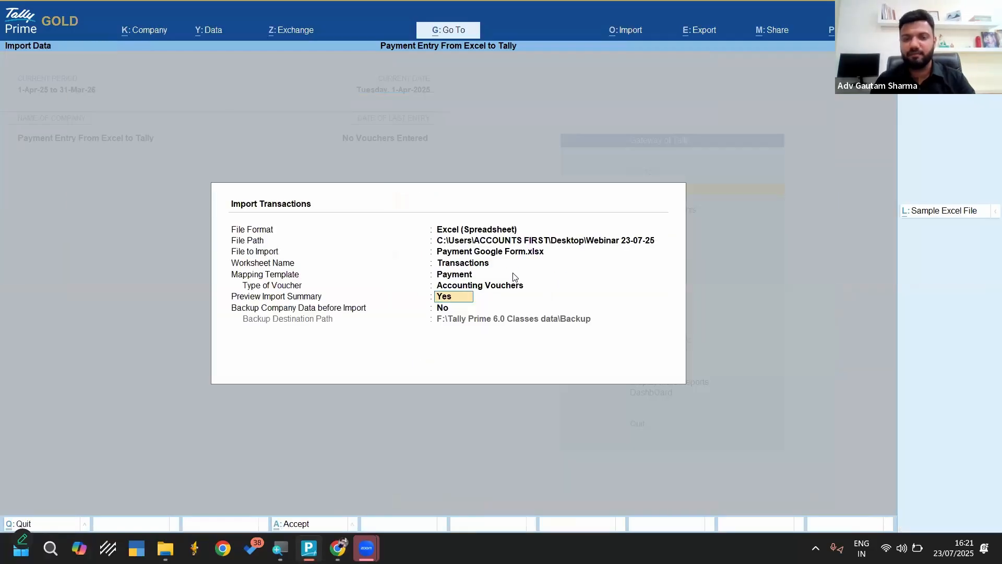
{"action": "key", "text": "Return"}
{"action": "key", "text": "Return"}
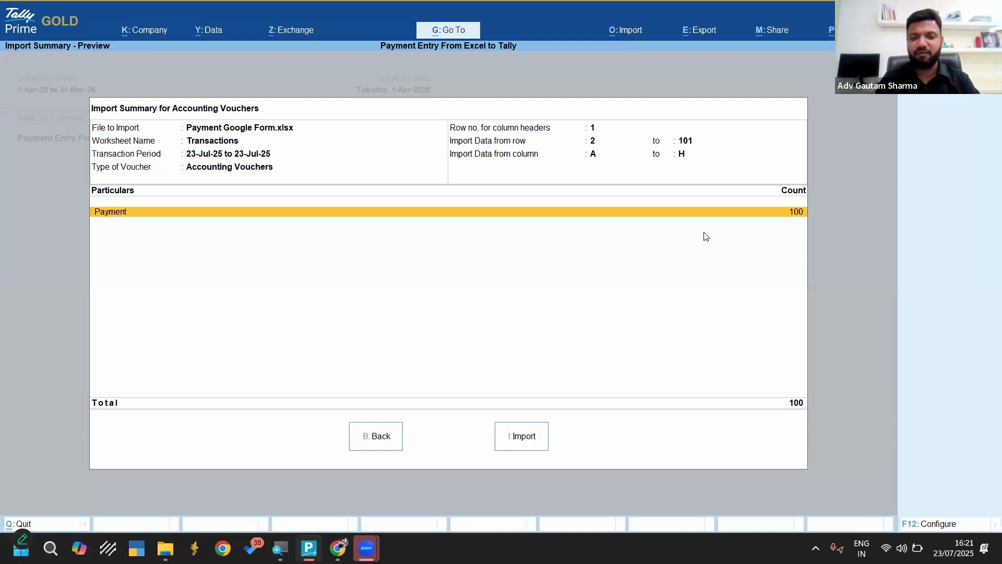
{"action": "key", "text": "i"}
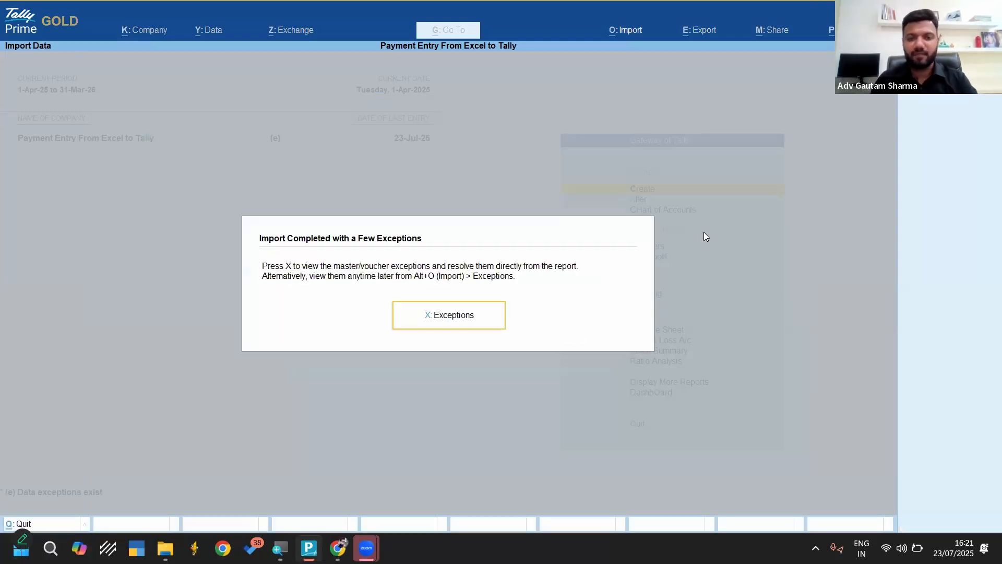
Resolve the missing ledger exception by creating Axis A/c under Bank Accounts, and return to the Gateway of Tally
{"action": "key", "text": "x"}
{"action": "key", "text": "Return"}
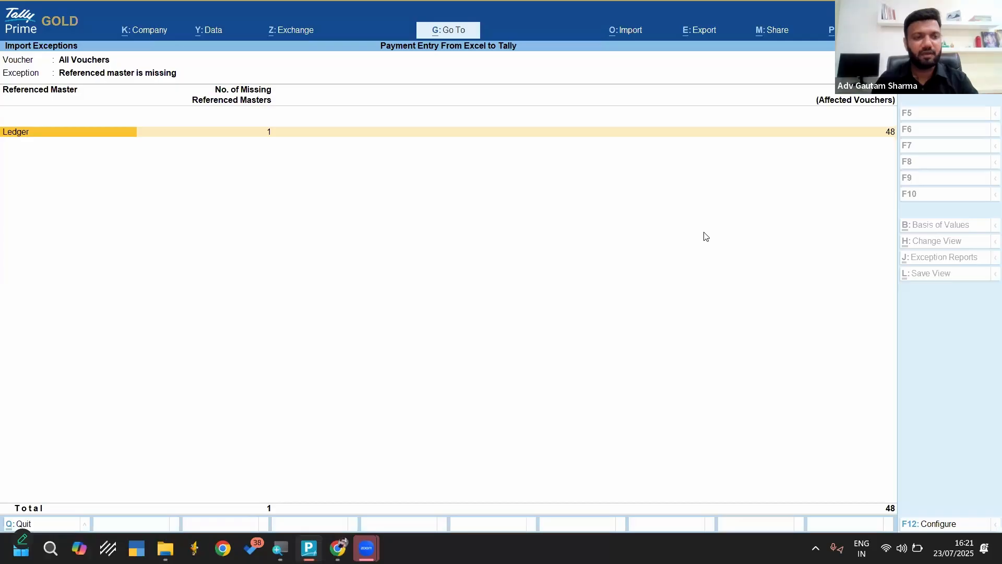
{"action": "key", "text": "Return"}
{"action": "key", "text": "Return"}
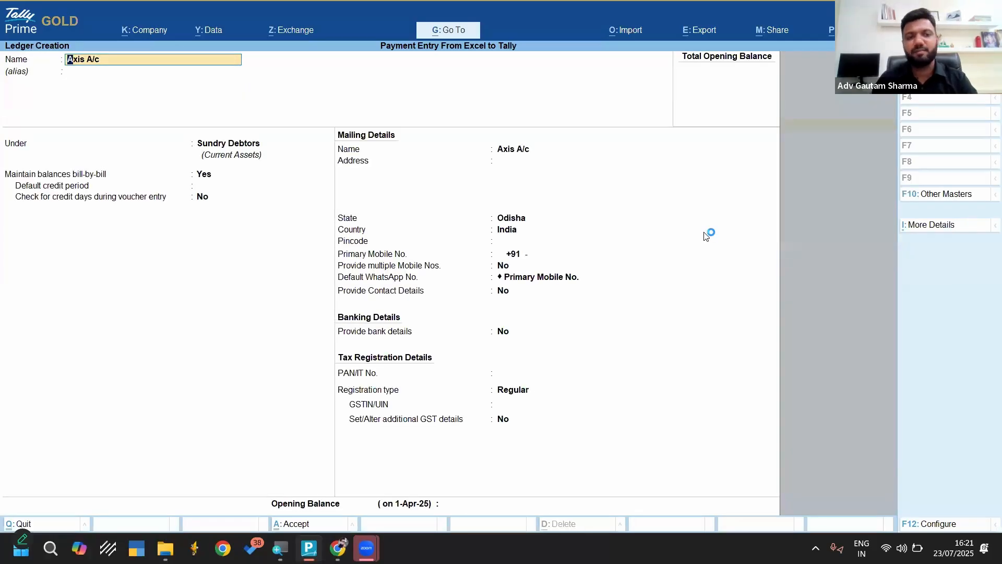
{"action": "key", "text": "Return"}
{"action": "type", "text": "b"}
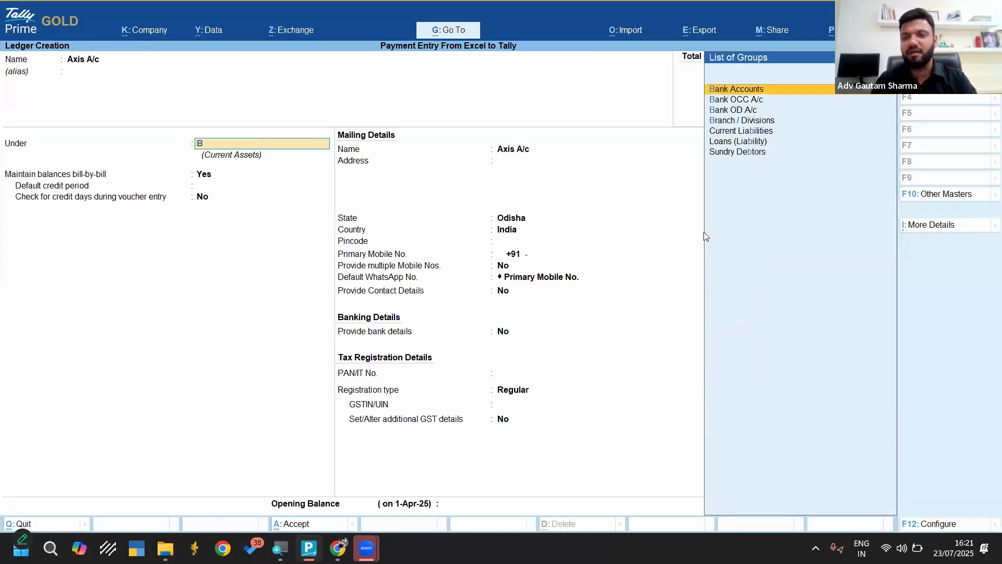
{"action": "key", "text": "Return"}
{"action": "key", "text": "Return"}
{"action": "key", "text": "ctrl+a"}
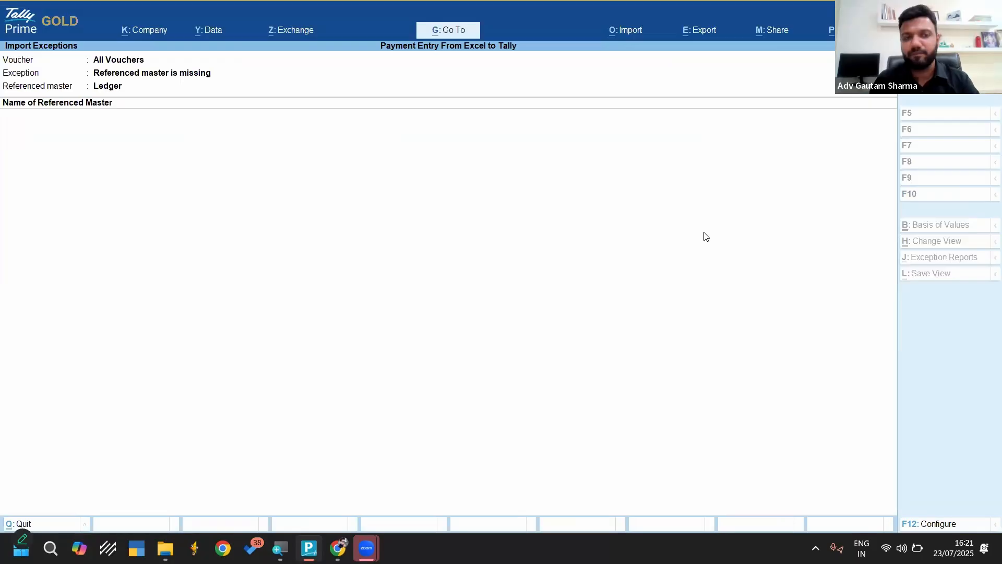
{"action": "key", "text": "Escape"}
{"action": "key", "text": "Escape"}
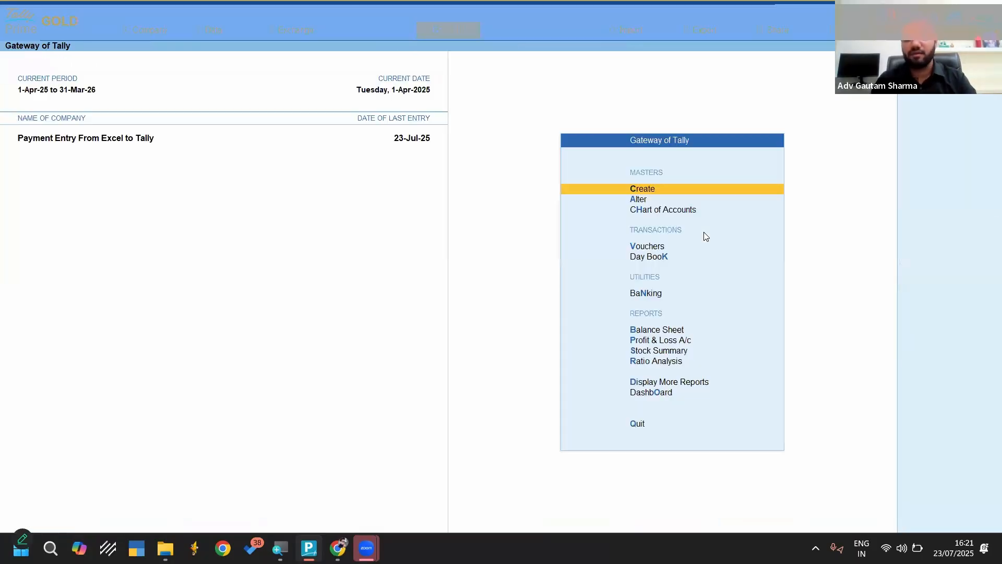
Open the Day Book for the full accounting period and review the imported payment vouchers
{"action": "key", "text": "d"}
{"action": "key", "text": "d"}
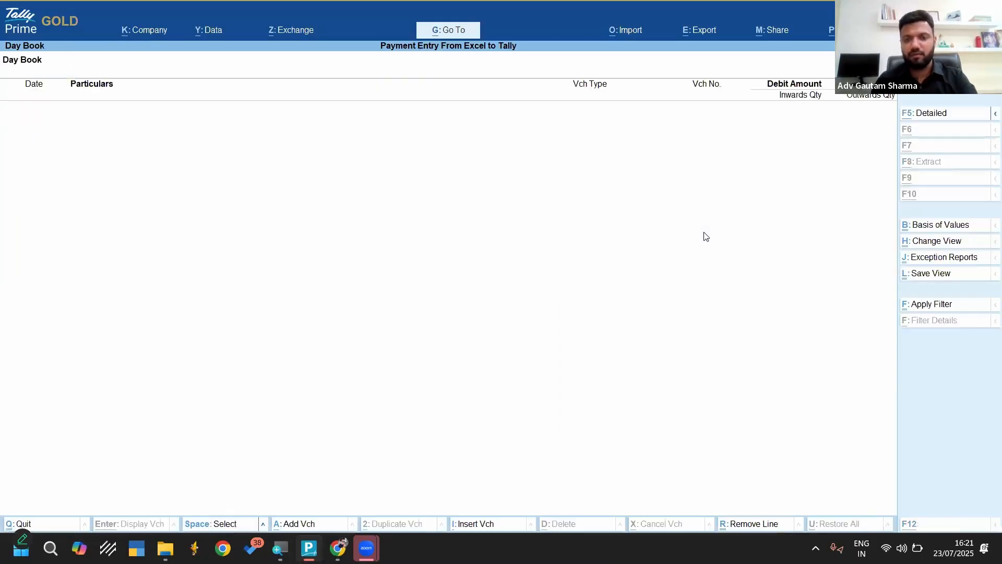
{"action": "key", "text": "alt+F2"}
{"action": "key", "text": "Return"}
{"action": "key", "text": "Return"}
{"action": "key", "text": "Down"}
{"action": "key", "text": "Down"}
{"action": "key", "text": "Down"}
{"action": "key", "text": "Down"}
{"action": "key", "text": "Down"}
{"action": "key", "text": "Down"}
{"action": "key", "text": "Down"}
{"action": "key", "text": "Down"}
{"action": "key", "text": "Down"}
{"action": "key", "text": "Down"}
{"action": "key", "text": "Down"}
{"action": "key", "text": "Down"}
{"action": "key", "text": "Down"}
{"action": "key", "text": "Down"}
{"action": "key", "text": "Down"}
{"action": "key", "text": "Down"}
{"action": "key", "text": "Down"}
{"action": "key", "text": "Down"}
{"action": "key", "text": "Down"}
{"action": "key", "text": "Down"}
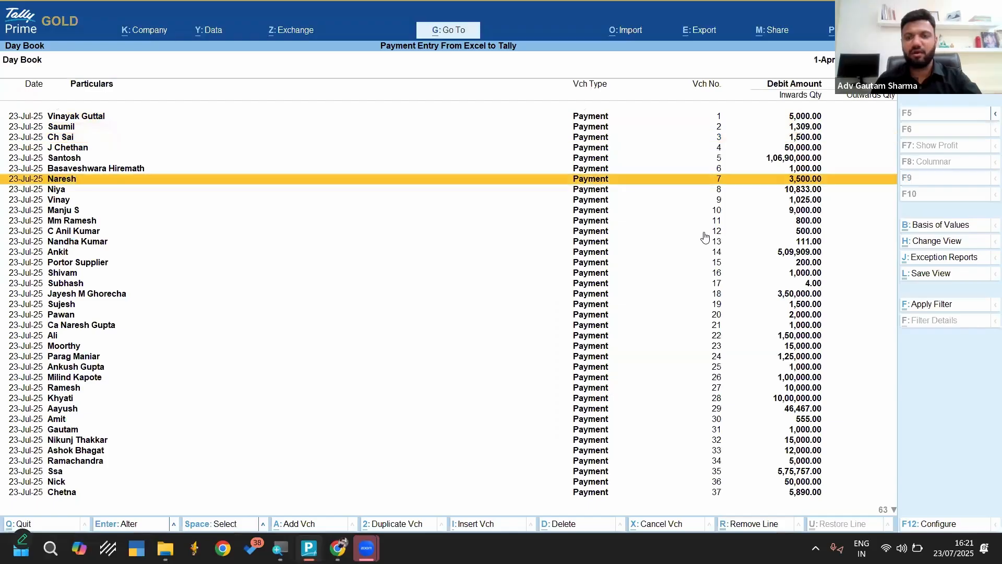
{"action": "key", "text": "Down"}
{"action": "key", "text": "Down"}
{"action": "key", "text": "Down"}
{"action": "key", "text": "Down"}
{"action": "key", "text": "Down"}
{"action": "key", "text": "Down"}
{"action": "key", "text": "Down"}
{"action": "key", "text": "Down"}
{"action": "key", "text": "Down"}
{"action": "key", "text": "Down"}
{"action": "key", "text": "Down"}
{"action": "key", "text": "Down"}
{"action": "key", "text": "Down"}
{"action": "key", "text": "Down"}
{"action": "key", "text": "Down"}
{"action": "key", "text": "Down"}
{"action": "key", "text": "Down"}
{"action": "key", "text": "Down"}
{"action": "key", "text": "Down"}
{"action": "key", "text": "Down"}
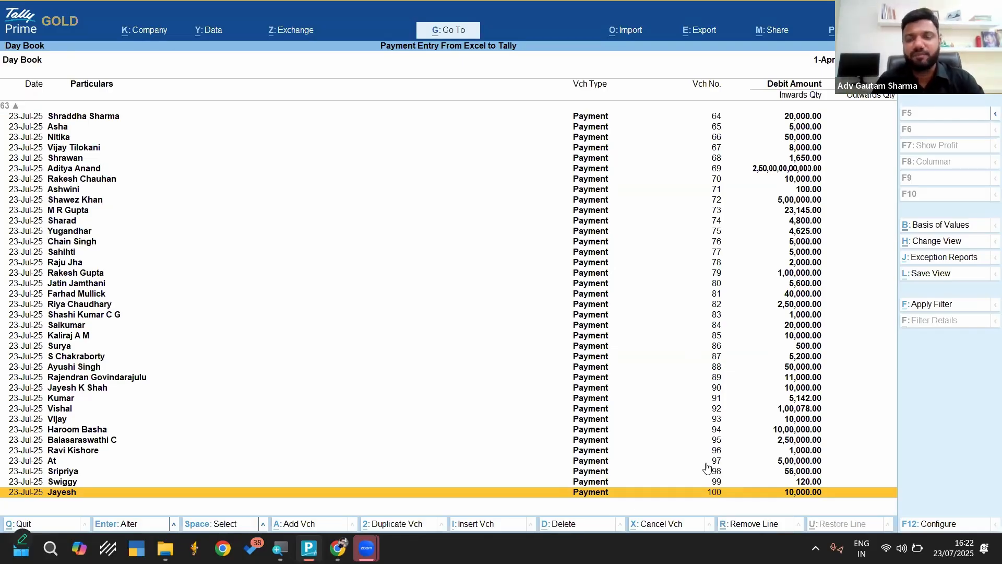
Close the Day Book and shut the Payment Entry From Excel to Tally company
{"action": "key", "text": "Escape"}
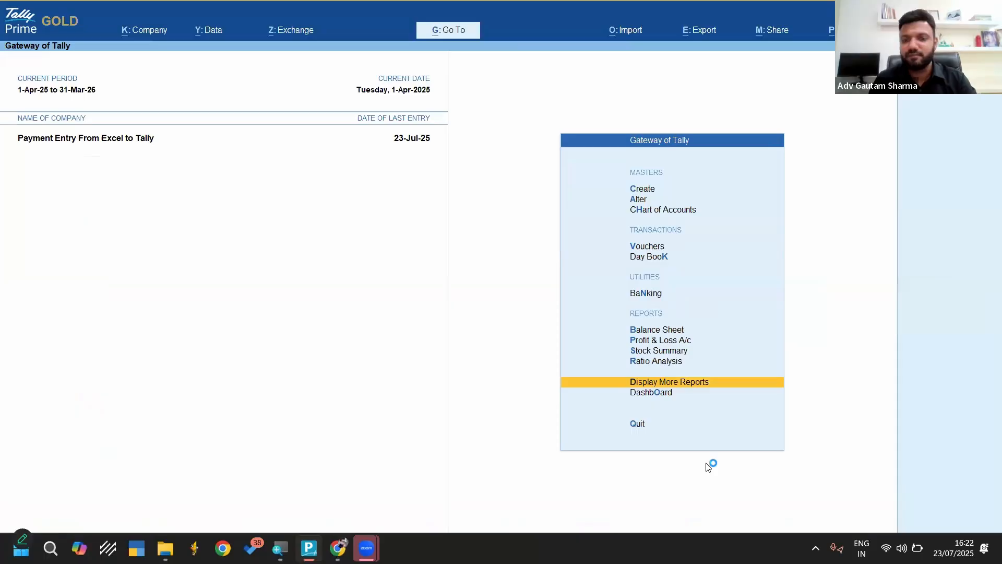
{"action": "key", "text": "Home"}
{"action": "key", "text": "ctrl+F3"}
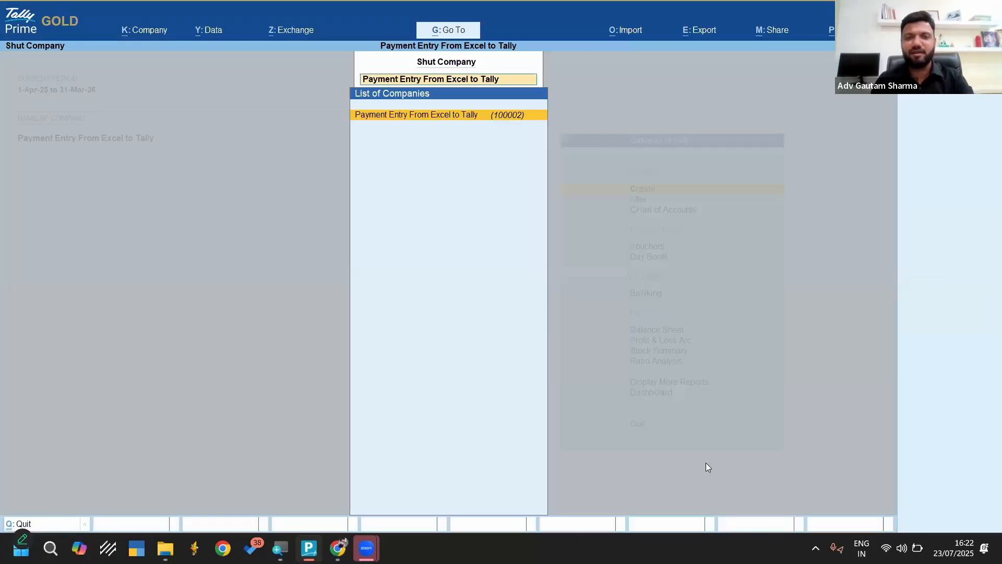
{"action": "key", "text": "Return"}
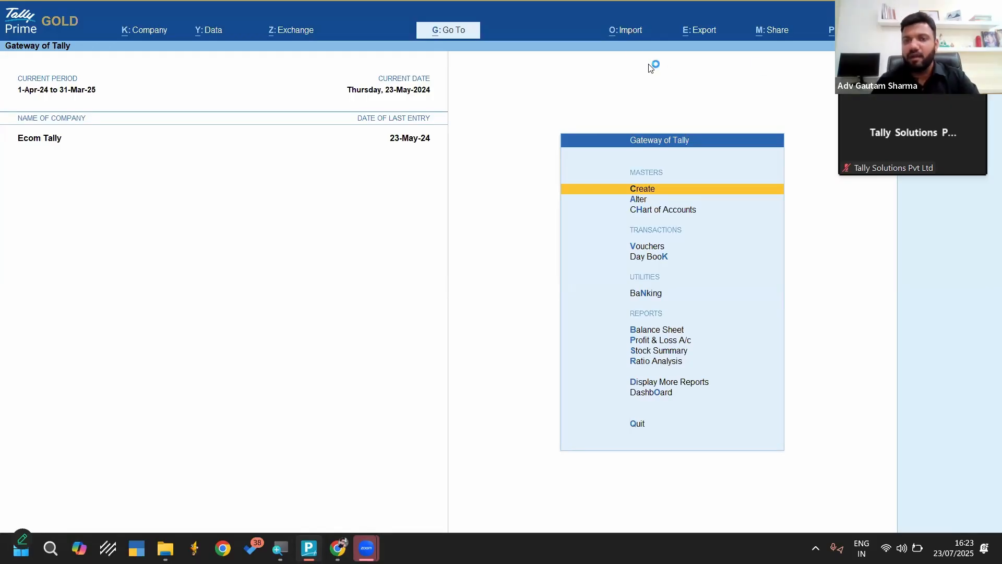
Check the mapping templates offered for a transactions import in the Ecom Tally company, then leave the import form
{"action": "left_click", "coordinate": [626, 31]}
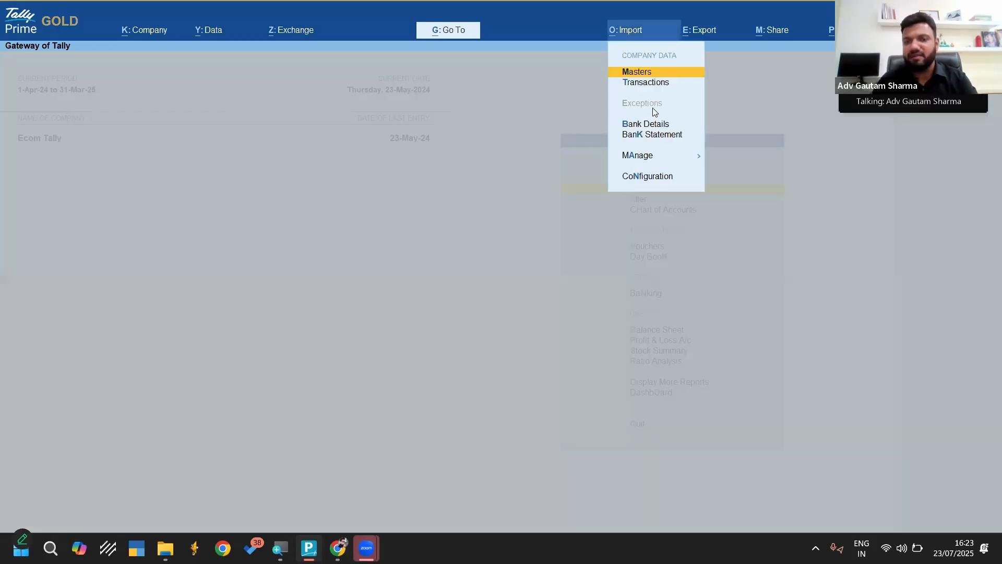
{"action": "key", "text": "Down"}
{"action": "key", "text": "Return"}
{"action": "key", "text": "Return"}
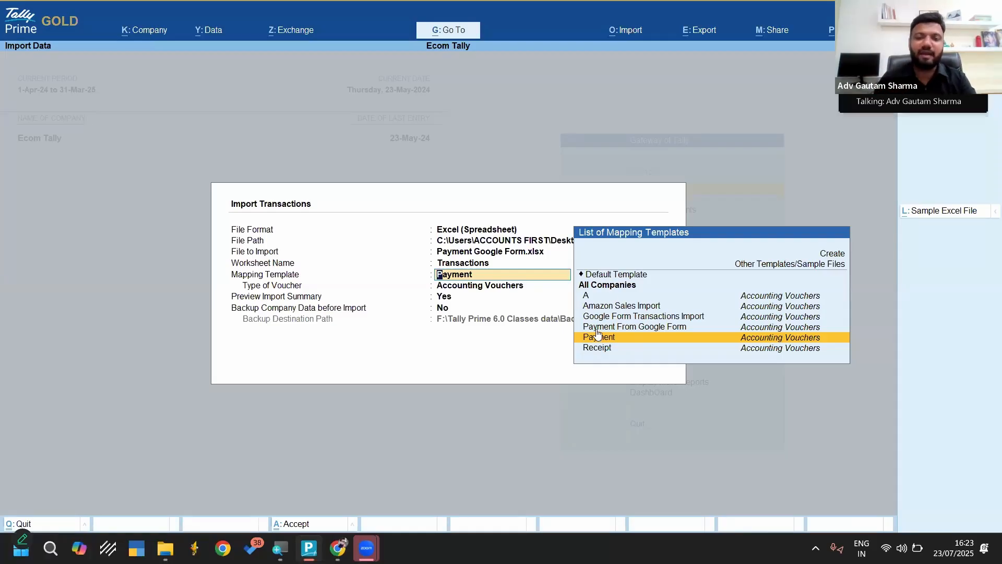
{"action": "key", "text": "Escape"}
{"action": "key", "text": "Escape"}
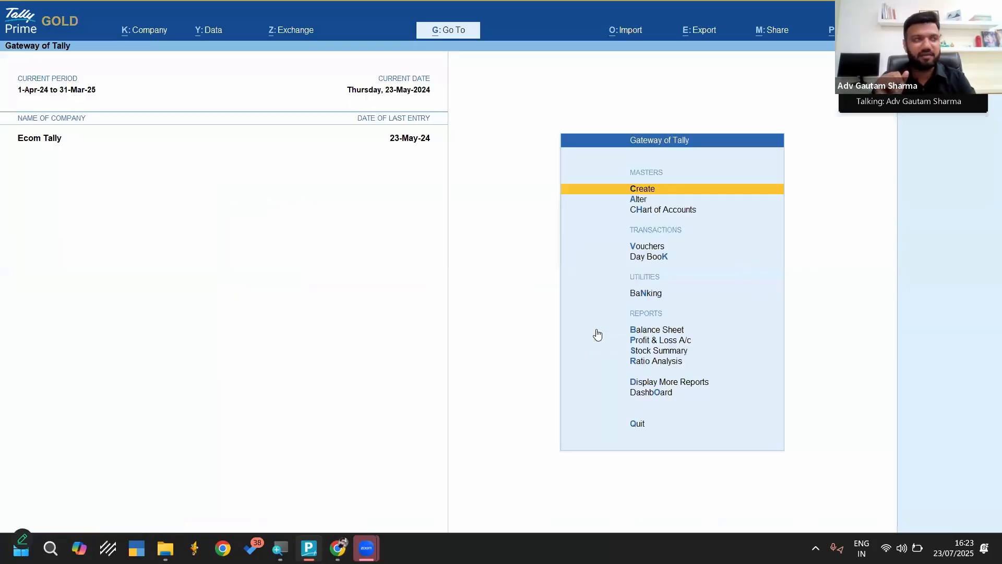
Go to the installation folder of the TallyPrime (1) desktop shortcut and open its config\excelmaps folder
{"action": "key", "text": "super+d"}
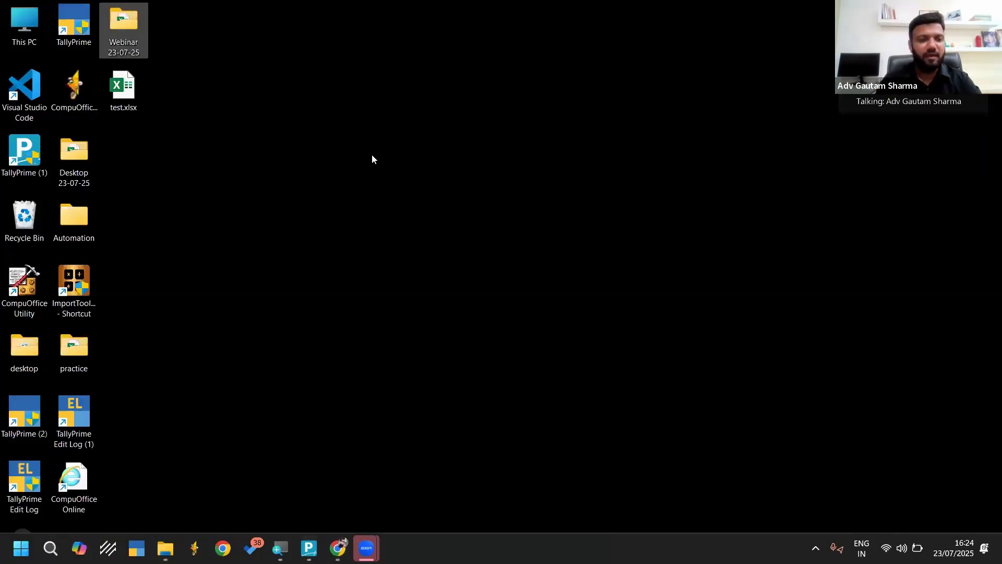
{"action": "left_click", "coordinate": [22, 147]}
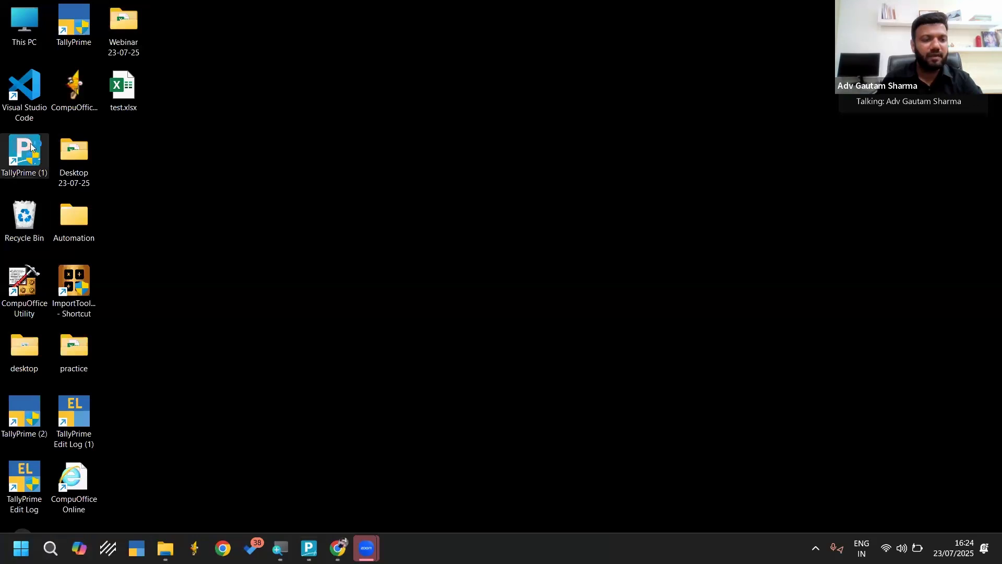
{"action": "right_click", "coordinate": [30, 168]}
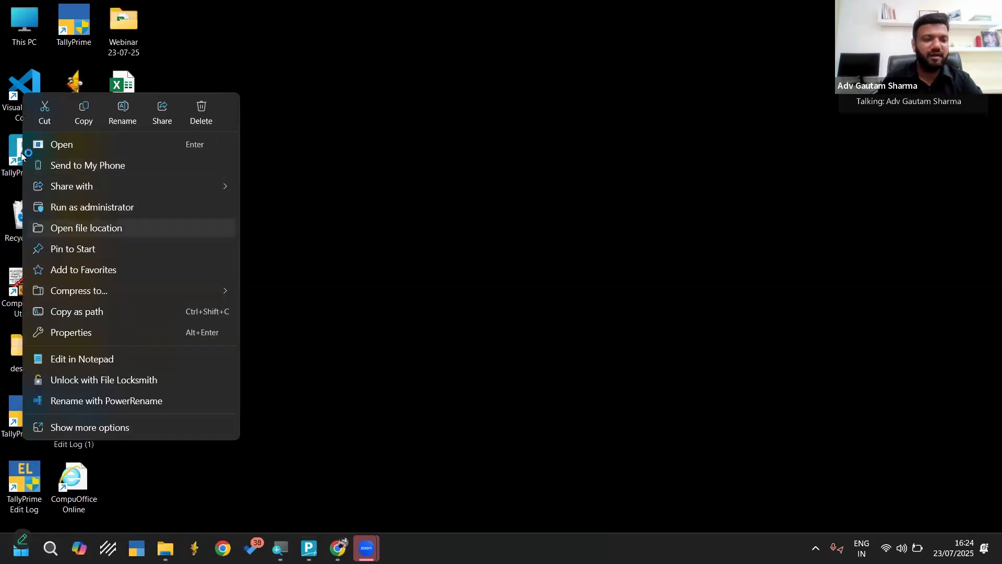
{"action": "left_click", "coordinate": [69, 228]}
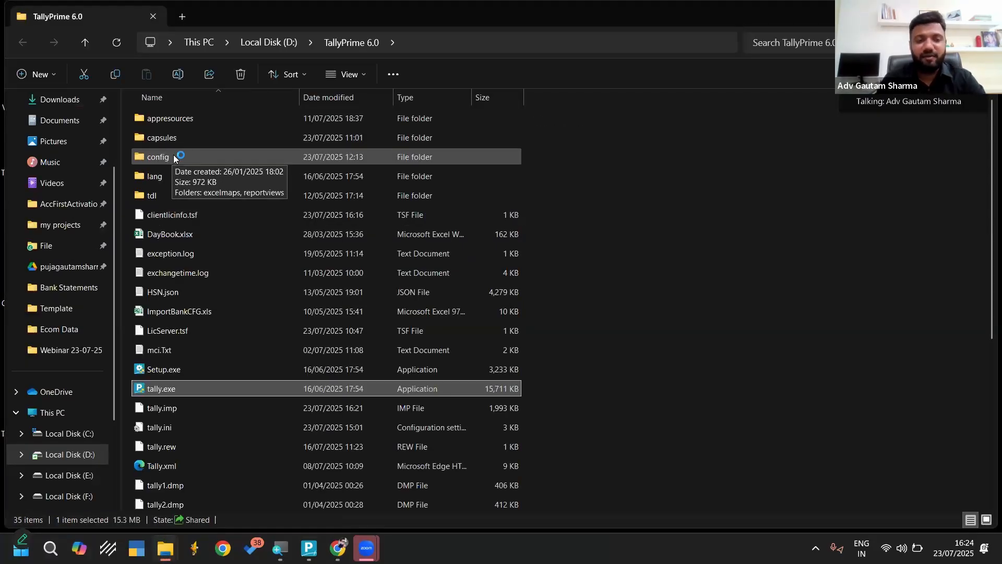
{"action": "left_click", "coordinate": [167, 157]}
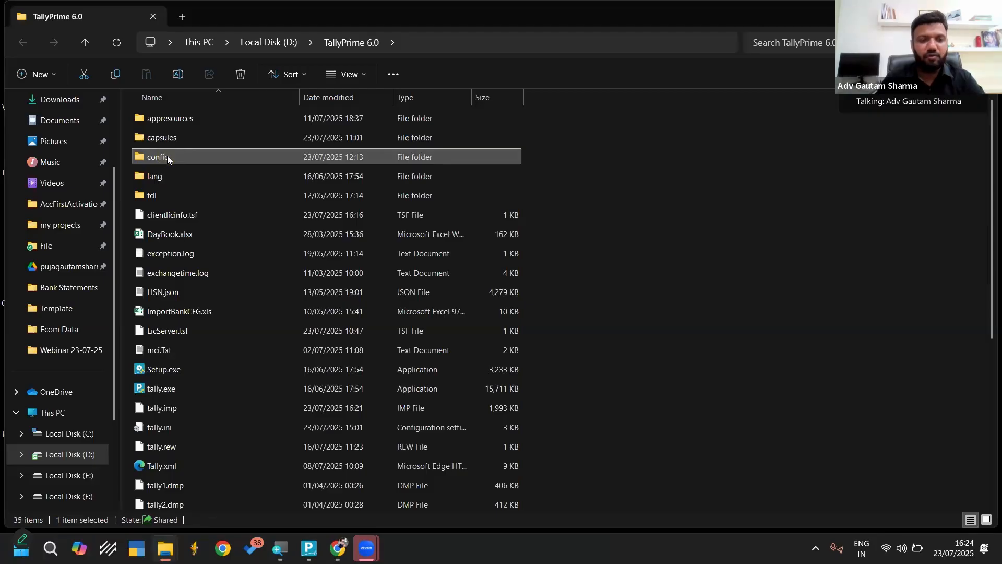
{"action": "double_click", "coordinate": [167, 157]}
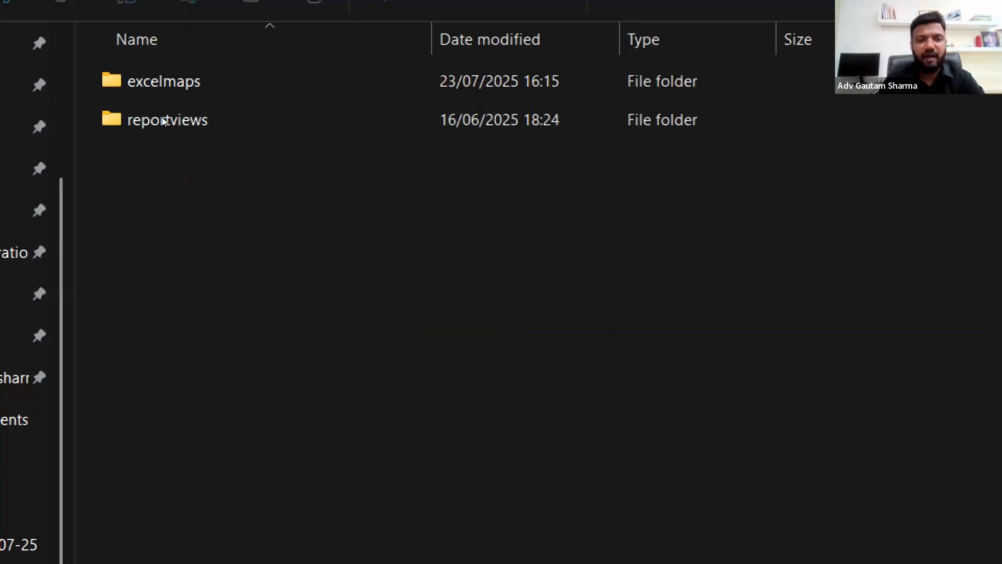
{"action": "double_click", "coordinate": [157, 81]}
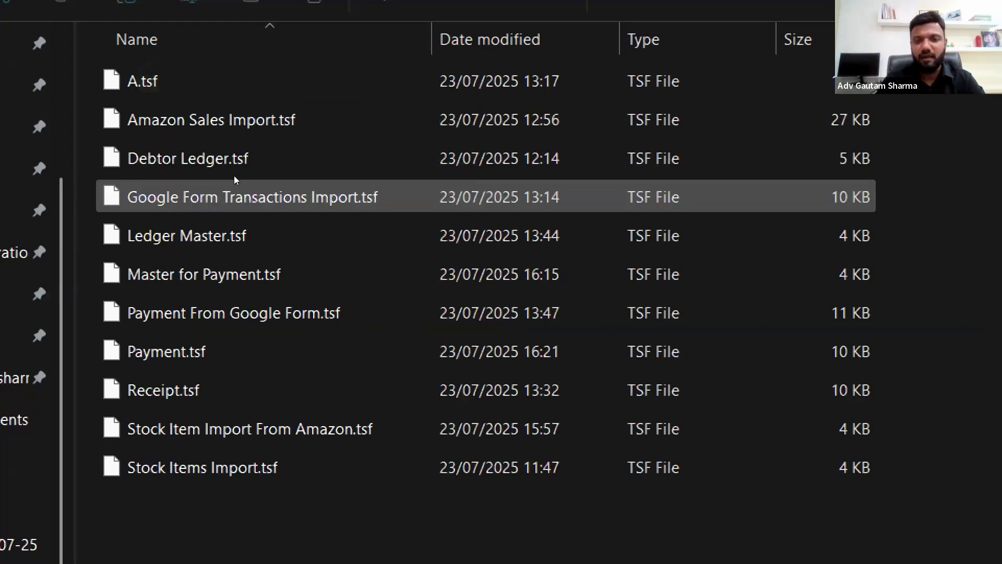
Highlight all the .tsf mapping template files in excelmaps, clear the selection and go back to the config folder
{"action": "left_click_drag", "start_coordinate": [264, 526], "coordinate": [248, 99]}
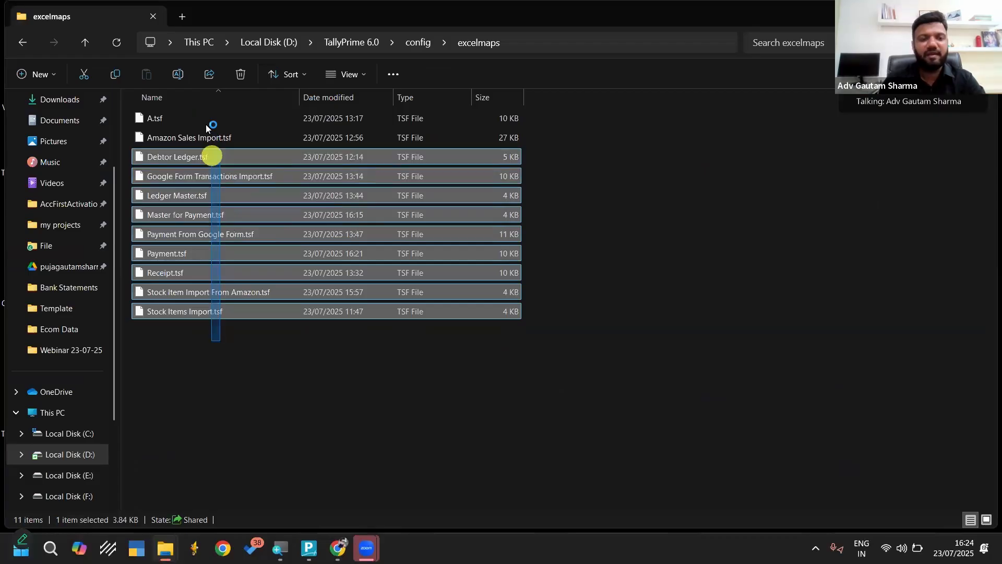
{"action": "left_click_drag", "start_coordinate": [207, 128], "coordinate": [202, 116]}
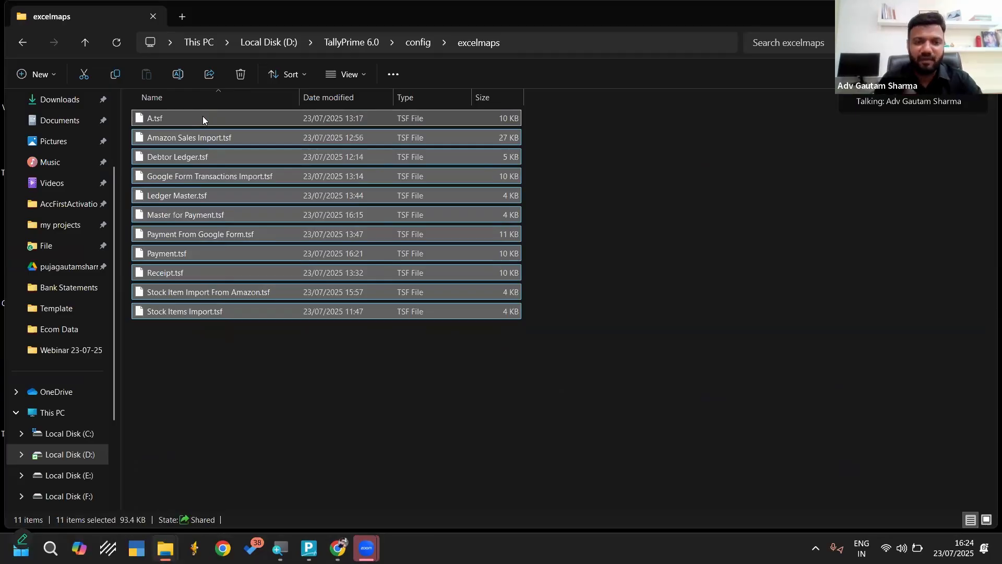
{"action": "left_click", "coordinate": [306, 368]}
{"action": "key", "text": "alt+Tab"}
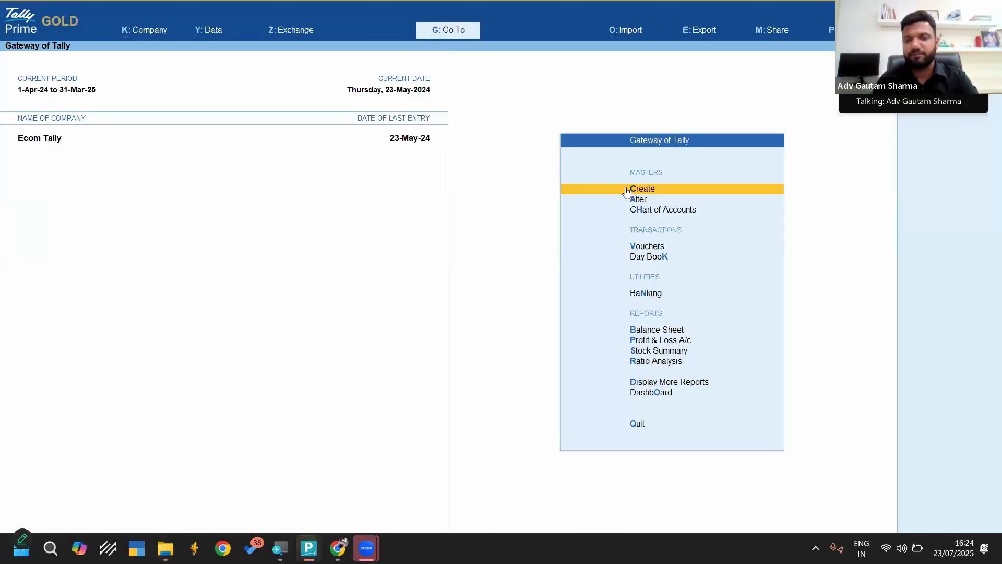
{"action": "key", "text": "alt+Tab"}
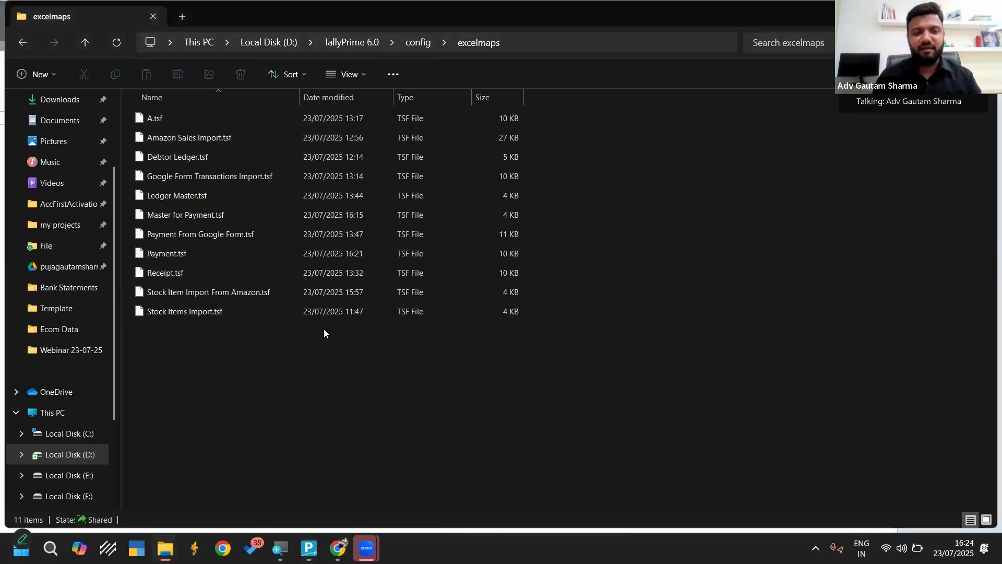
{"action": "left_click_drag", "start_coordinate": [313, 348], "coordinate": [295, 153]}
{"action": "left_click_drag", "start_coordinate": [289, 116], "coordinate": [288, 118]}
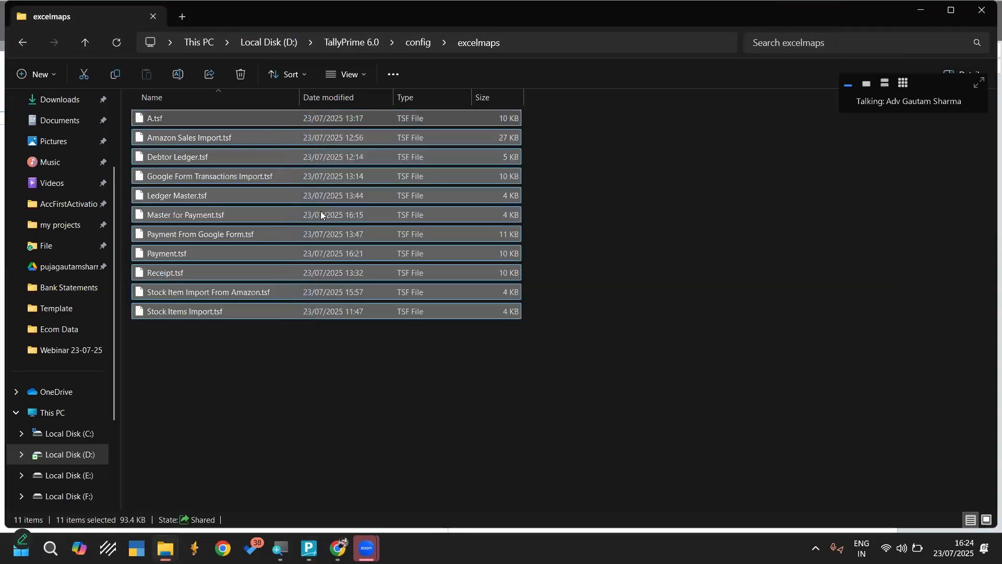
{"action": "left_click", "coordinate": [618, 232]}
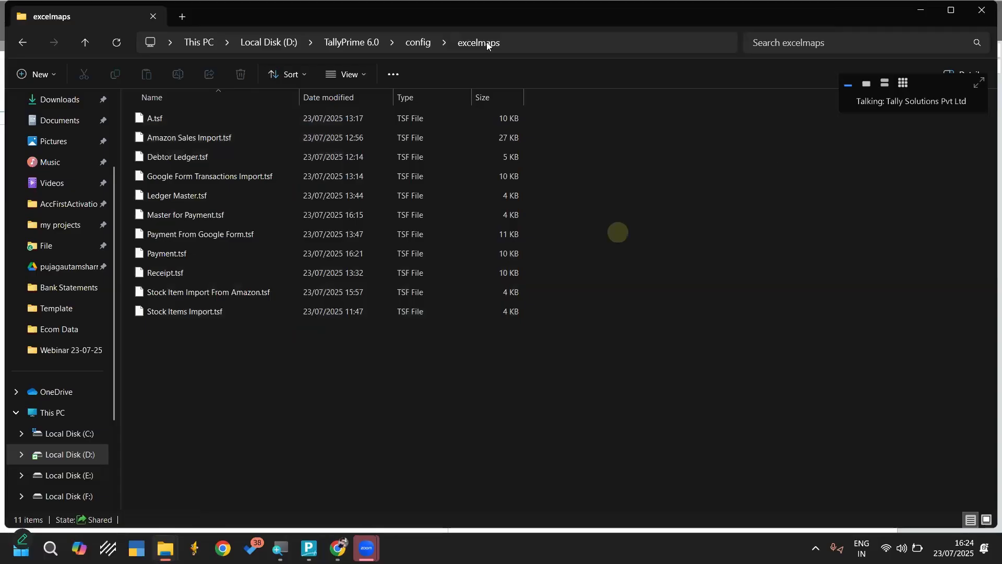
{"action": "left_click", "coordinate": [414, 43]}
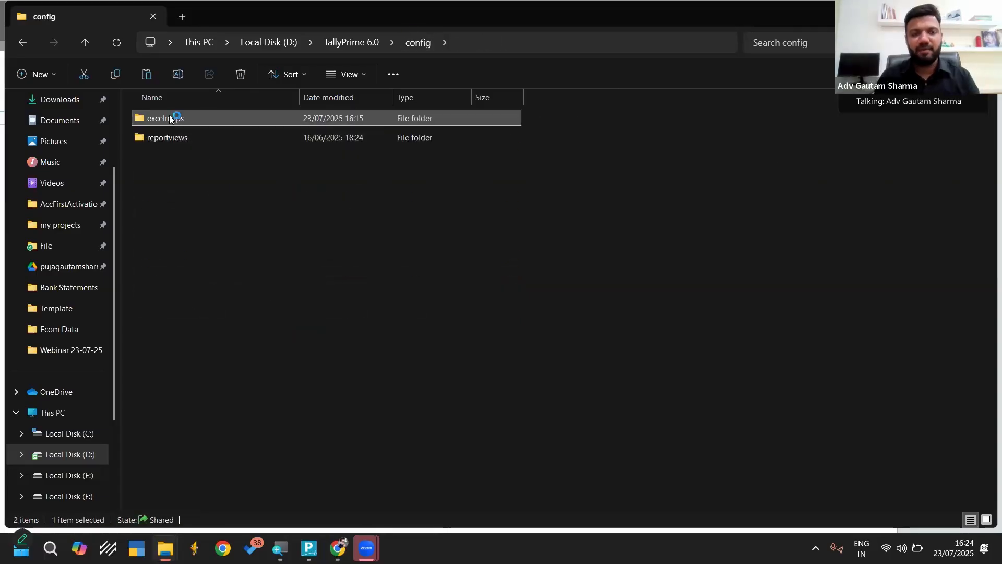
Create a folder named Template on the desktop and open it
{"action": "left_click", "coordinate": [986, 4]}
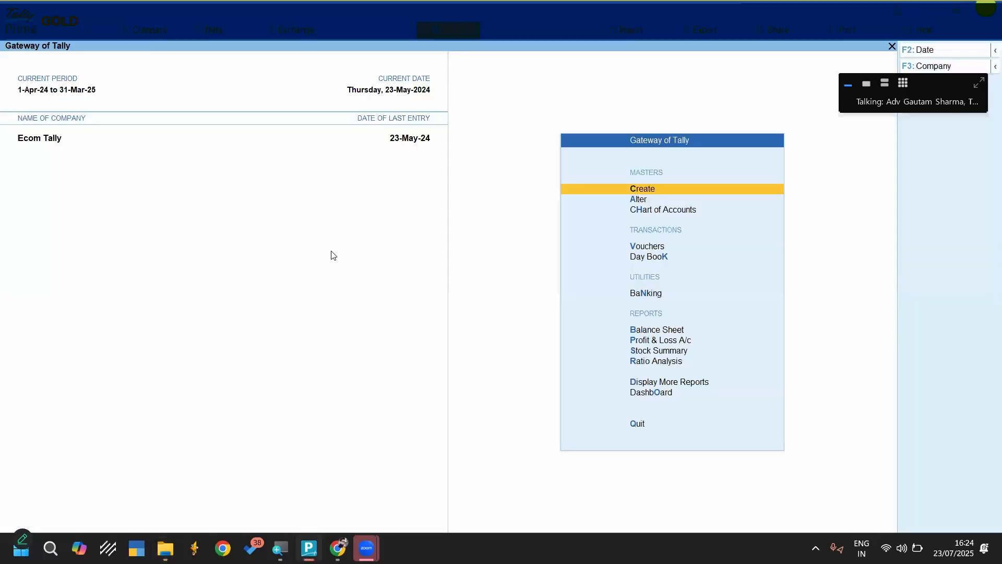
{"action": "key", "text": "super+d"}
{"action": "left_click", "coordinate": [326, 256]}
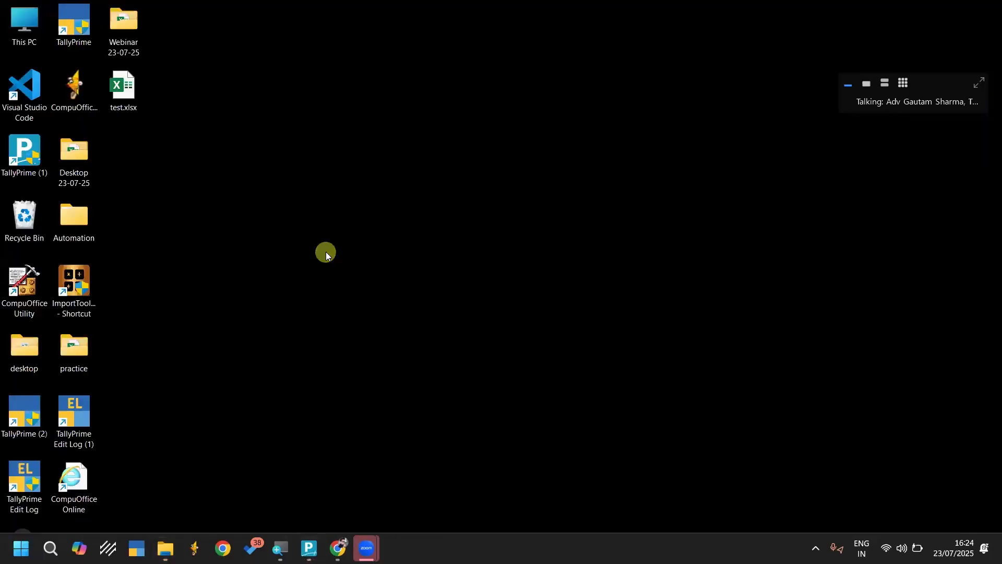
{"action": "key", "text": "ctrl+shift+n"}
{"action": "type", "text": "Template"}
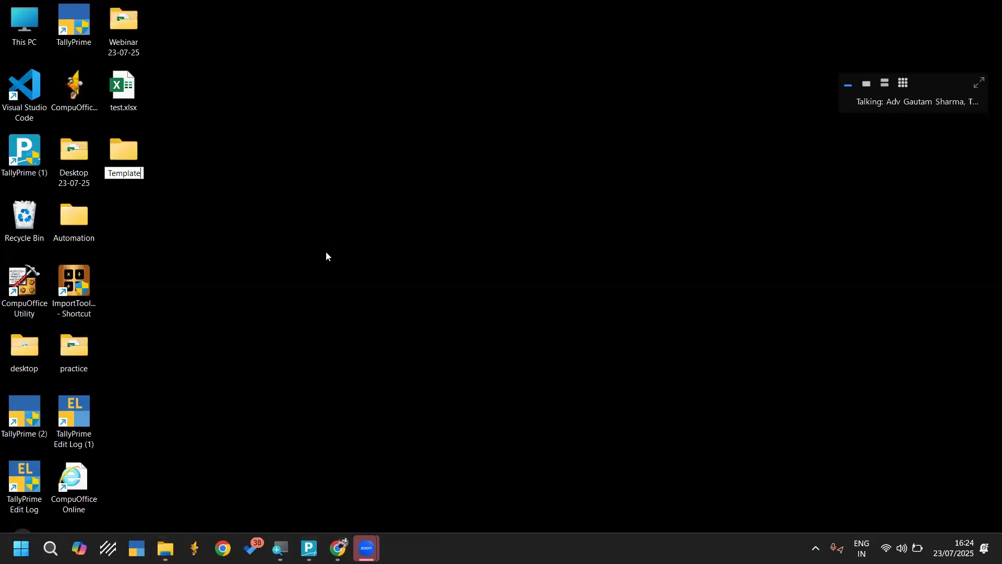
{"action": "key", "text": "Return"}
{"action": "key", "text": "Return"}
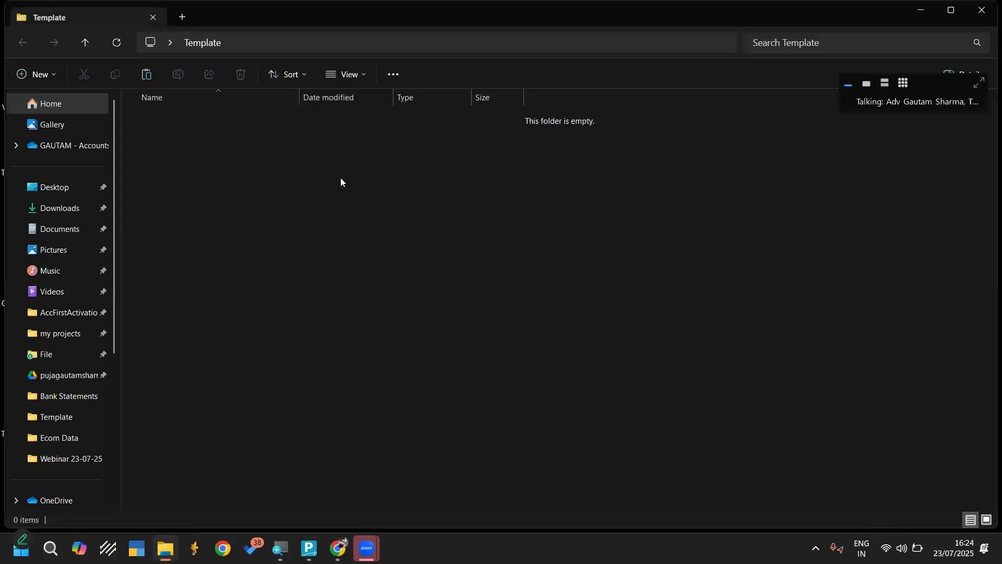
Create an Excel temp subfolder inside Template and paste the copied excelmaps folder into it
{"action": "key", "text": "ctrl+shift+n"}
{"action": "type", "text": "Ex"}
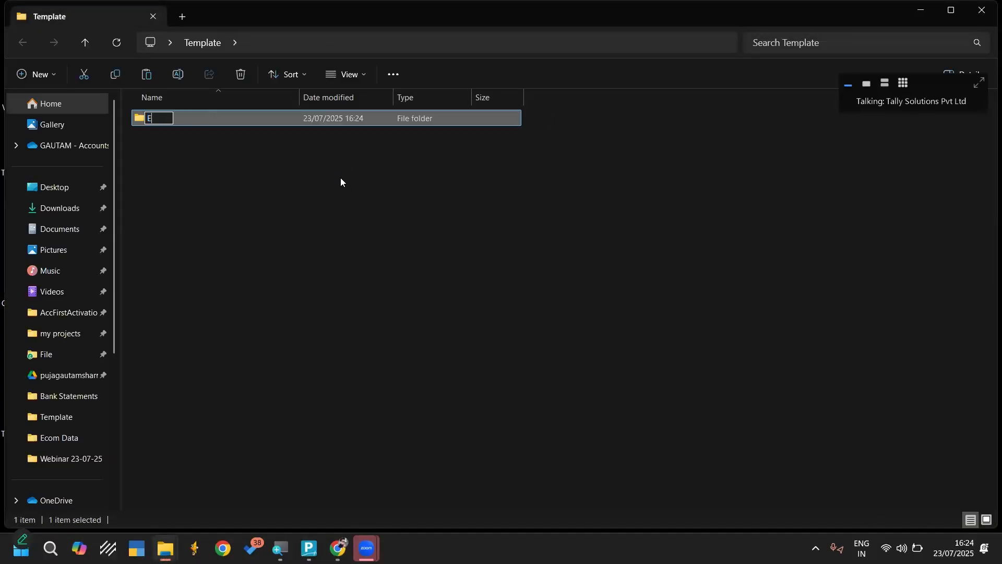
{"action": "type", "text": "l temp"}
{"action": "key", "text": "Return"}
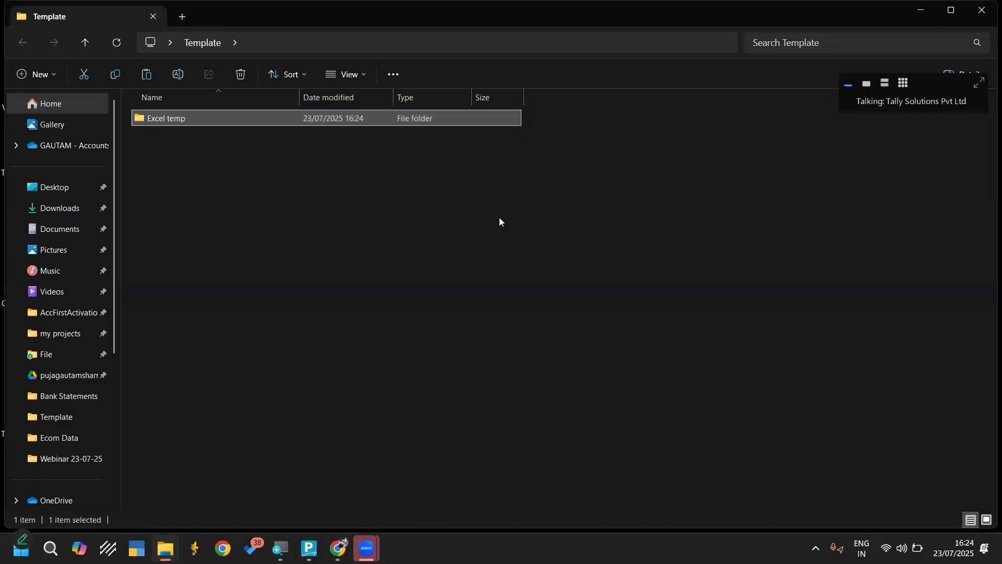
{"action": "key", "text": "Return"}
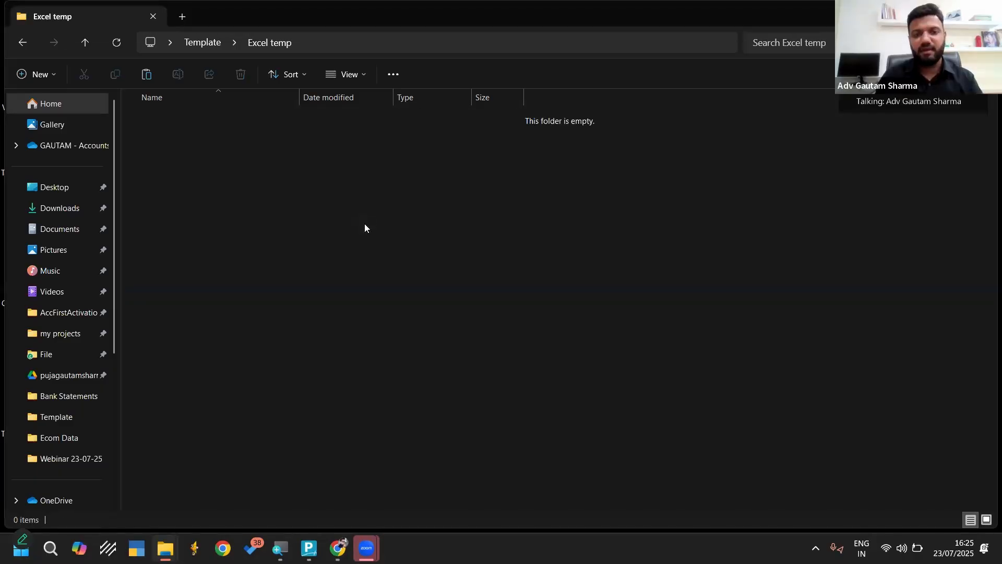
{"action": "key", "text": "ctrl+v"}
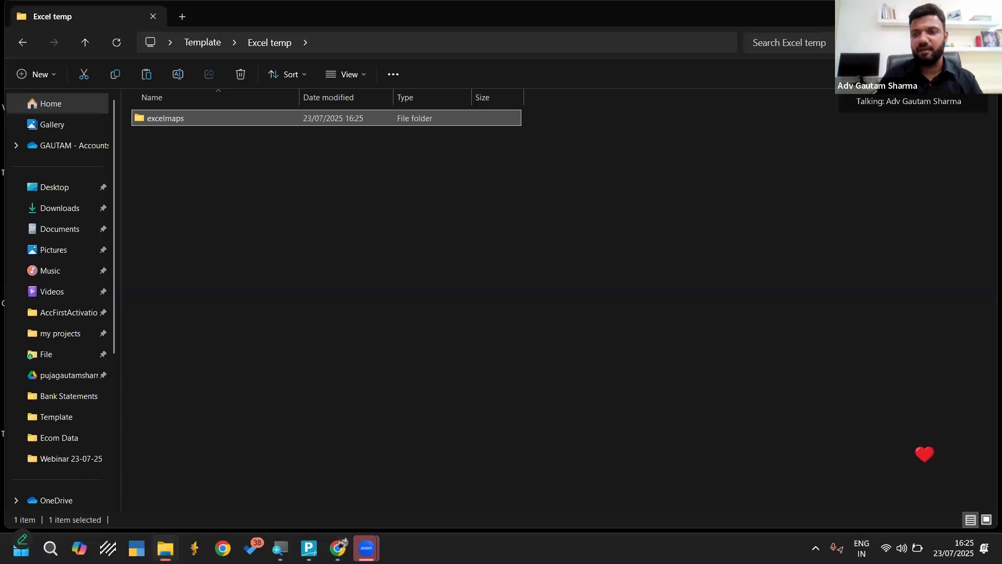
{"action": "left_click", "coordinate": [170, 120]}
{"action": "right_click", "coordinate": [170, 120]}
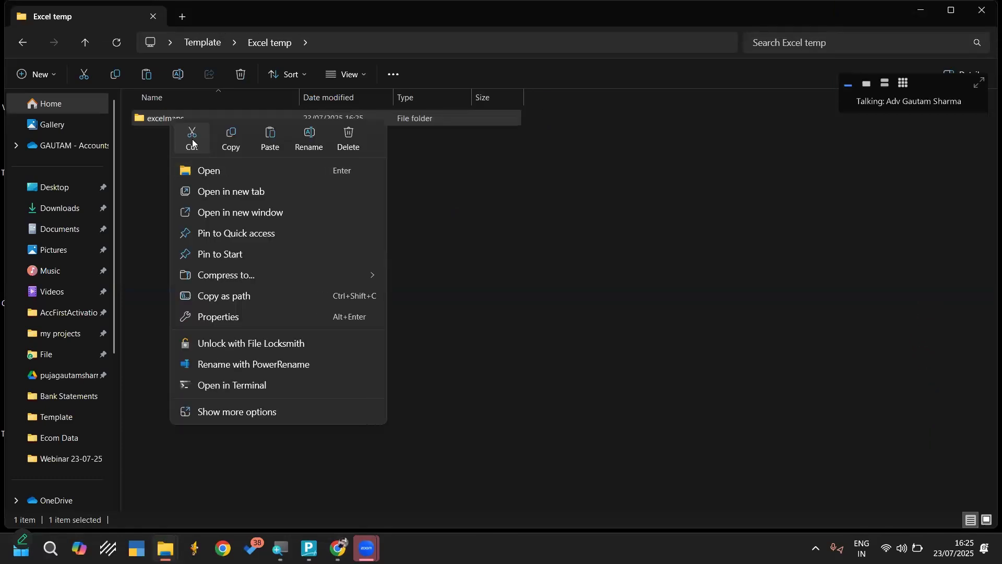
Go to the file location of the TallyPrime (1) desktop shortcut and look through its config\excelmaps folder
{"action": "key", "text": "super+d"}
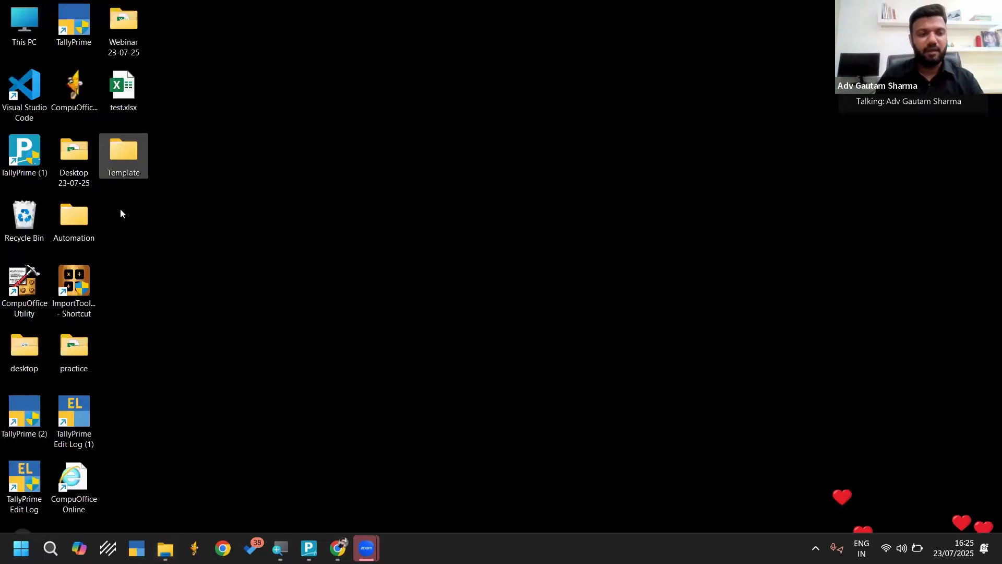
{"action": "right_click", "coordinate": [25, 155]}
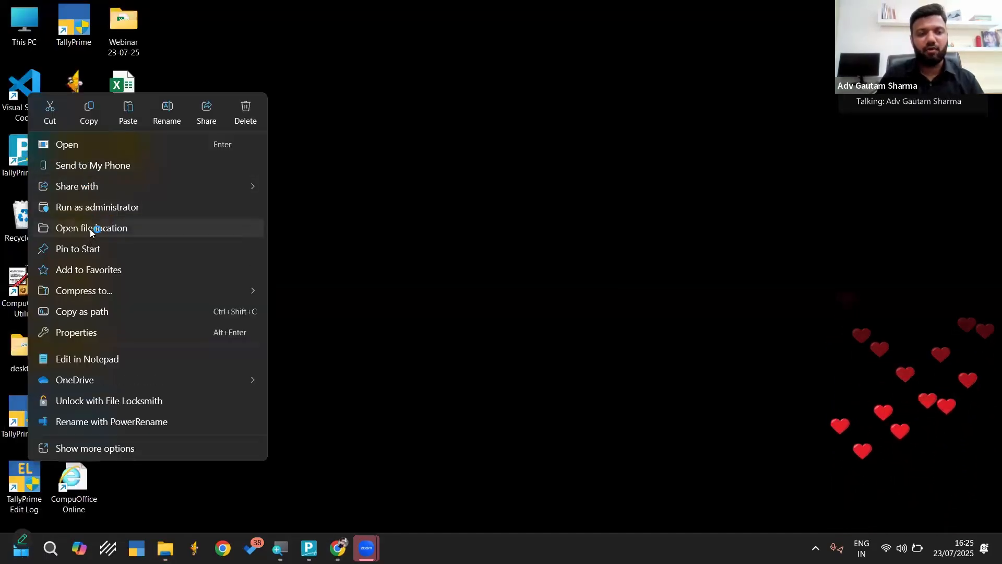
{"action": "left_click", "coordinate": [93, 228]}
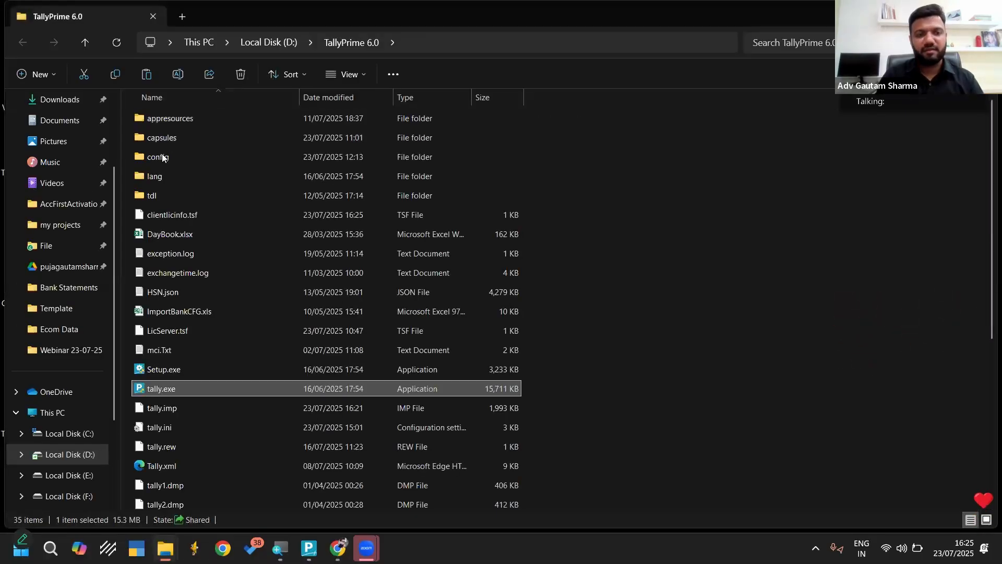
{"action": "double_click", "coordinate": [160, 157]}
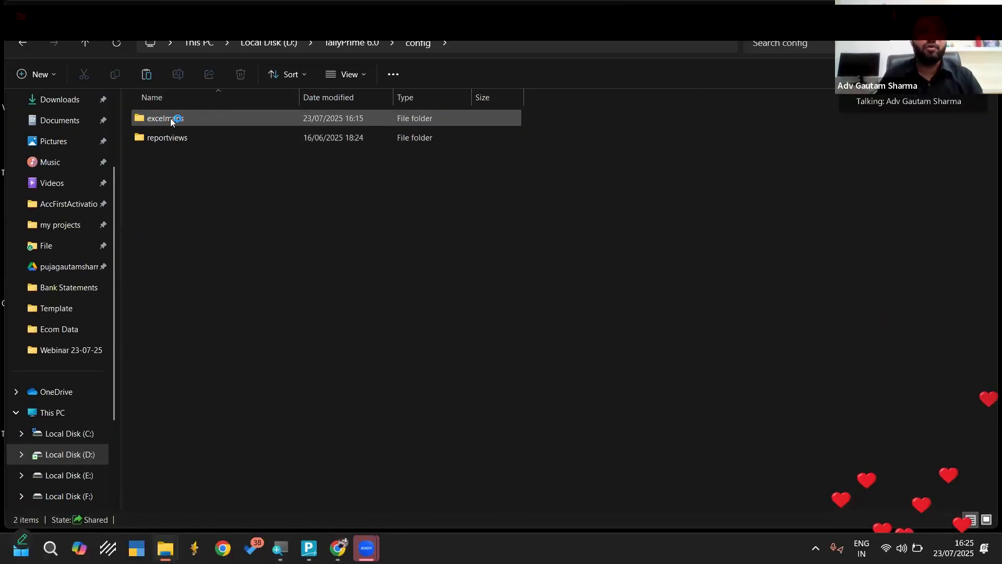
{"action": "left_click", "coordinate": [247, 140]}
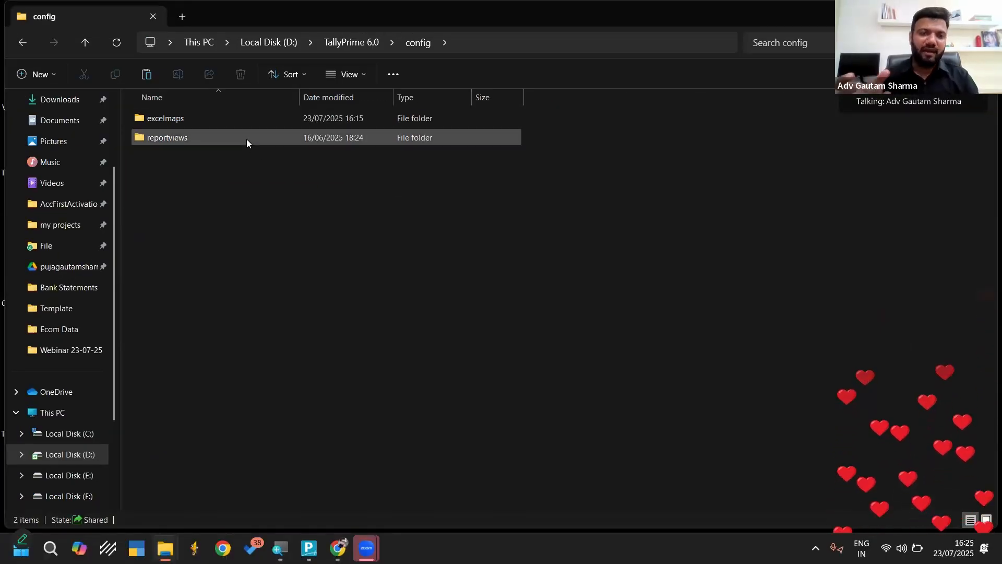
{"action": "double_click", "coordinate": [214, 111]}
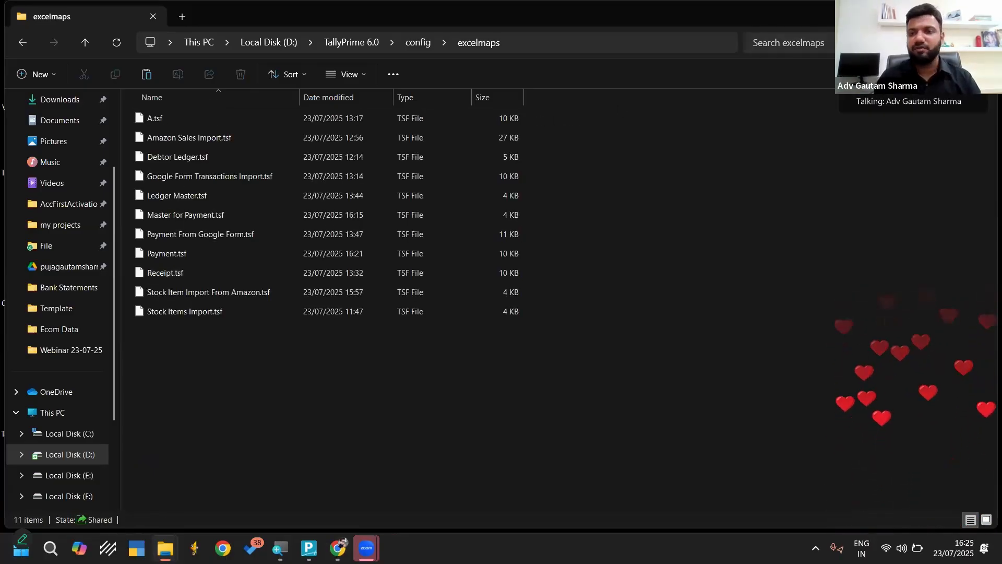
Check the Excel temp subfolder in the desktop's Template folder, then return to the desktop
{"action": "key", "text": "super+d"}
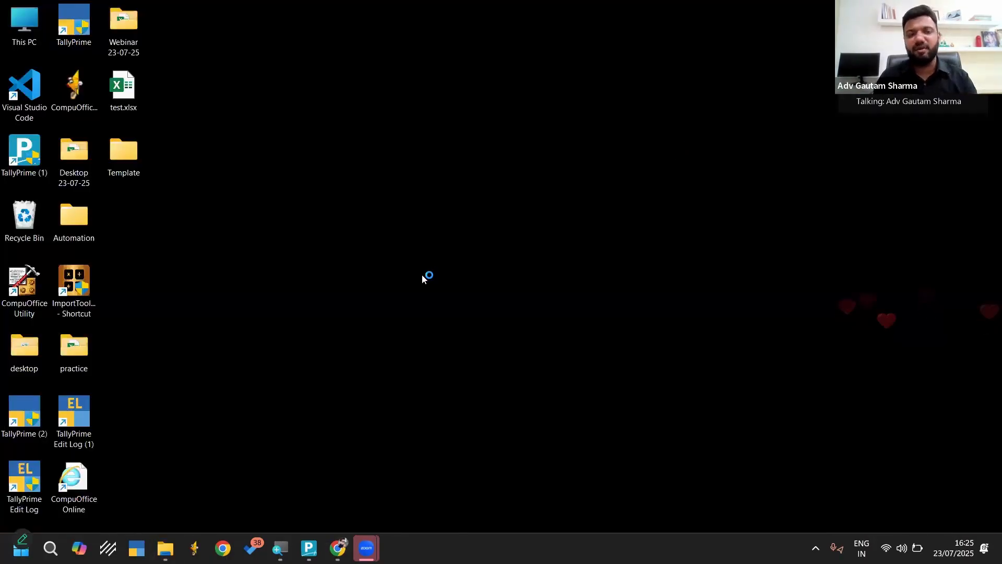
{"action": "double_click", "coordinate": [129, 160]}
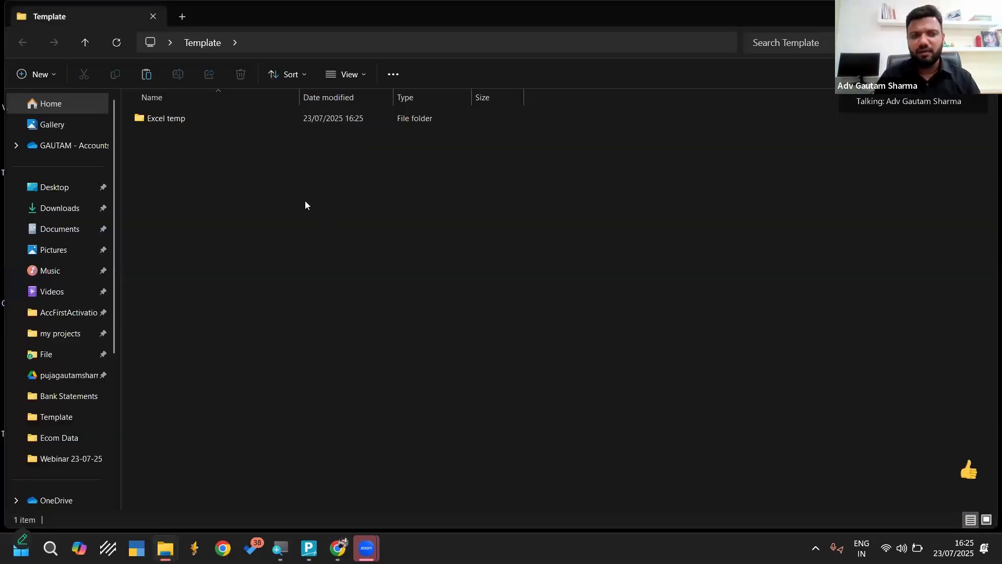
{"action": "left_click", "coordinate": [216, 171]}
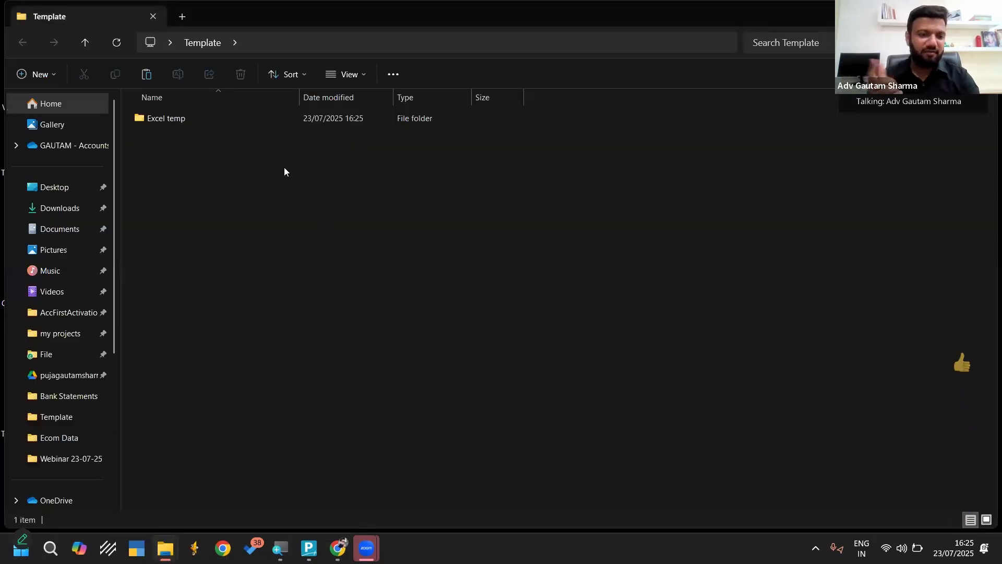
{"action": "key", "text": "super+d"}
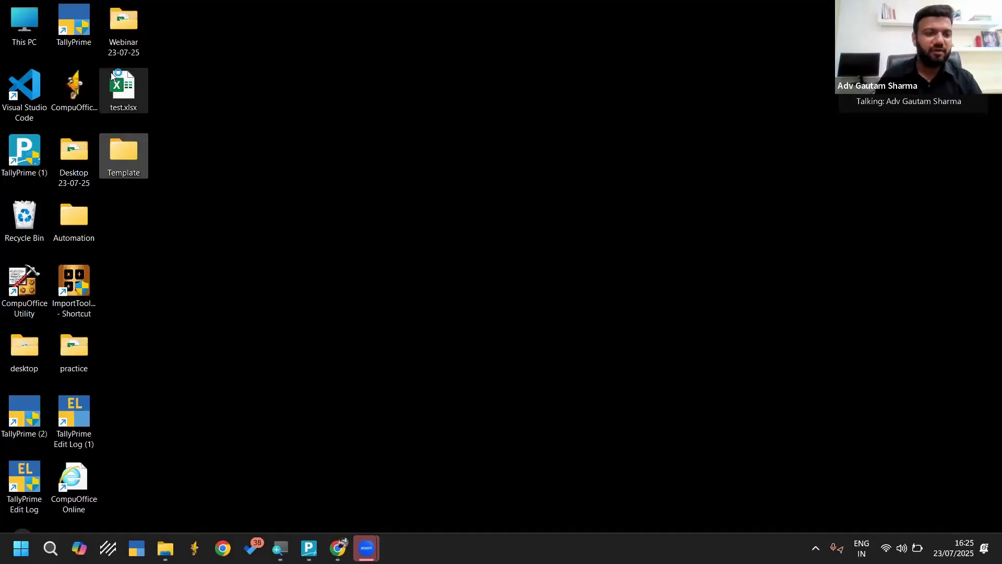
Open the Data for Webinar folder inside the desktop's Webinar 23-07-25 folder
{"action": "double_click", "coordinate": [119, 17]}
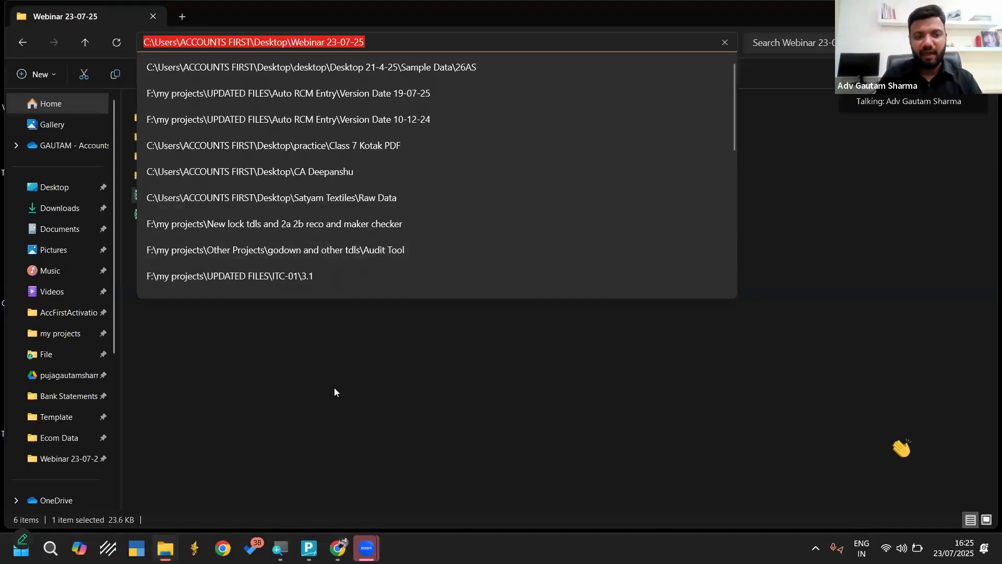
{"action": "left_click", "coordinate": [334, 392]}
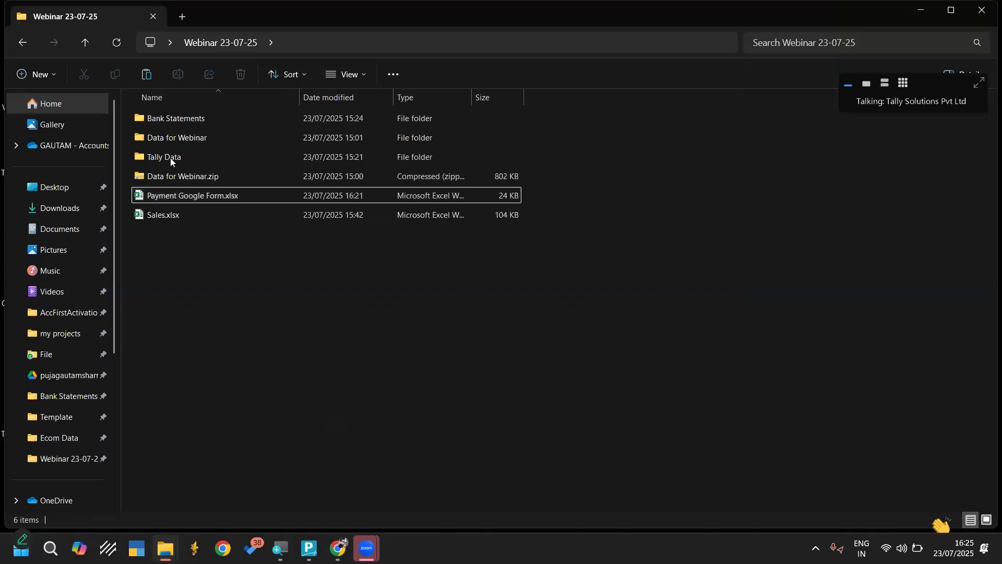
{"action": "double_click", "coordinate": [174, 139]}
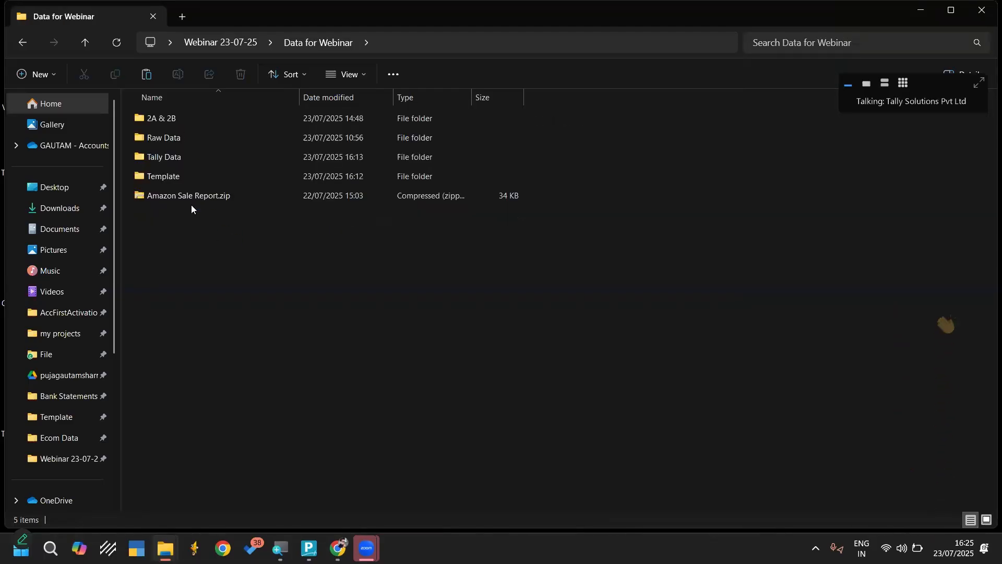
{"action": "key", "text": "alt+Left"}
{"action": "key", "text": "Down"}
{"action": "key", "text": "Down"}
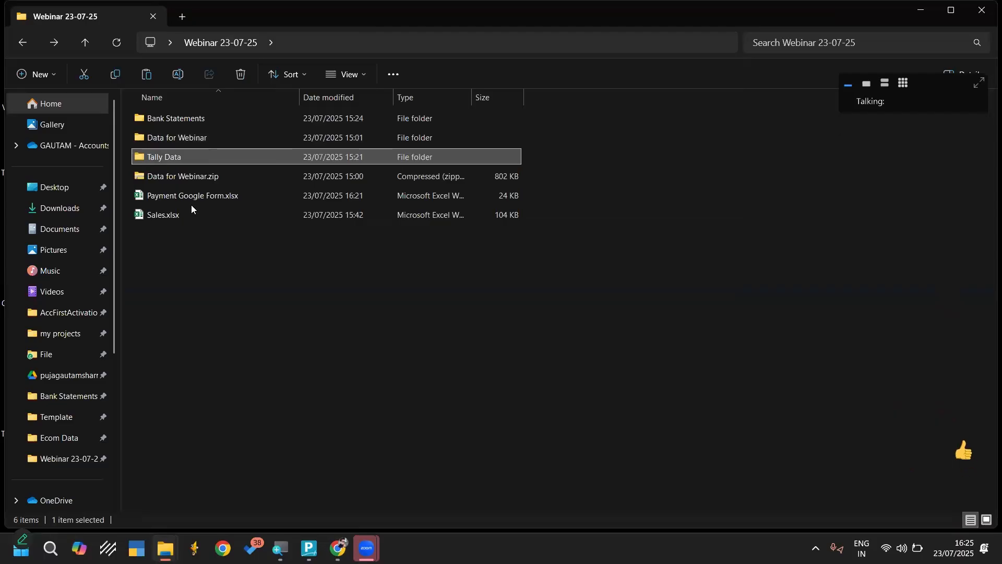
{"action": "key", "text": "Up"}
{"action": "key", "text": "Up"}
{"action": "key", "text": "Return"}
Open the workbook PQ Amazon B2C Master Template.xlsx from the Template subfolder of Data for Webinar
{"action": "key", "text": "Down"}
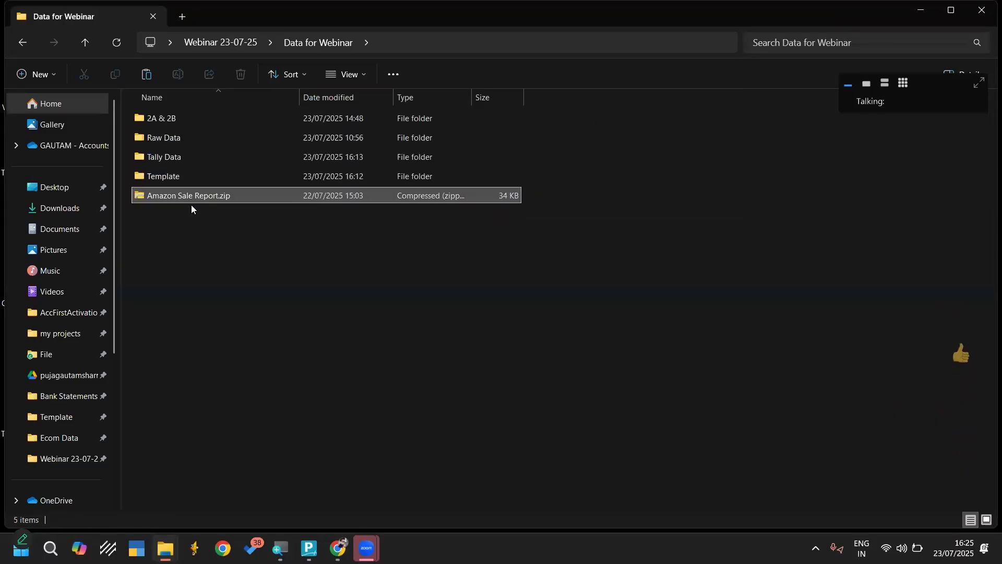
{"action": "key", "text": "Up"}
{"action": "key", "text": "Return"}
{"action": "key", "text": "Down"}
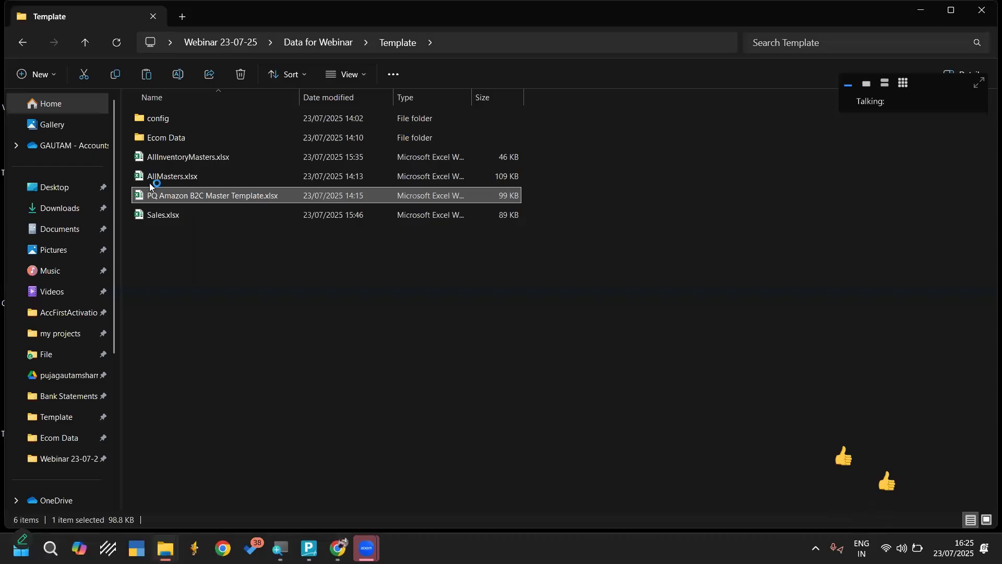
{"action": "key", "text": "Up"}
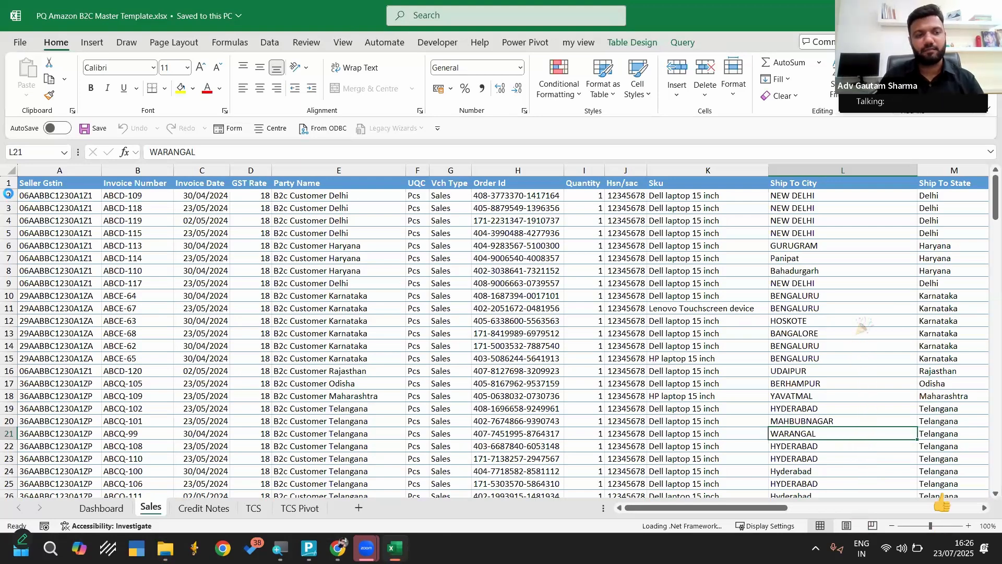
Delete all data rows below the header on the Sales sheet
{"action": "left_click", "coordinate": [40, 207]}
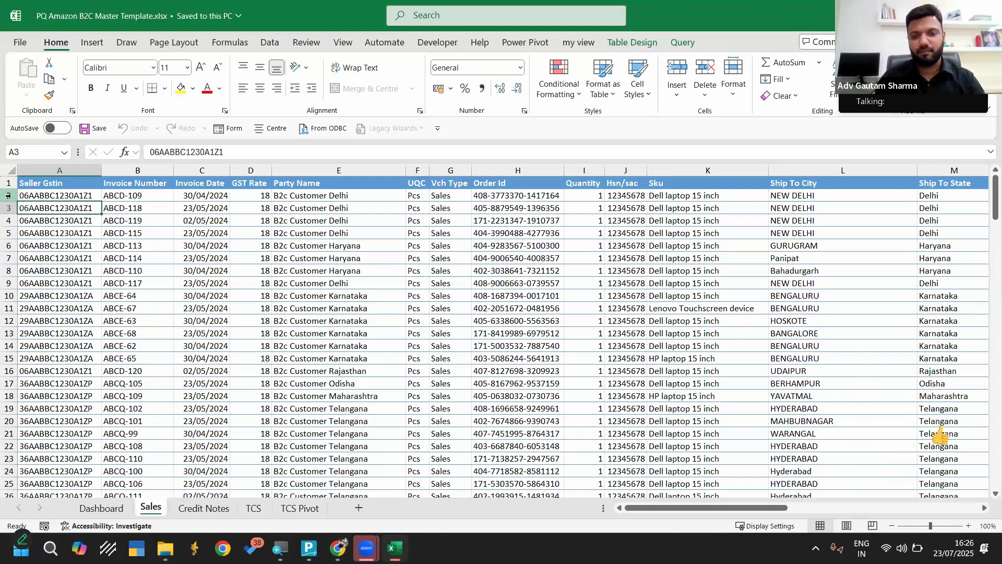
{"action": "left_click", "coordinate": [8, 196]}
{"action": "key", "text": "ctrl+shift+Down"}
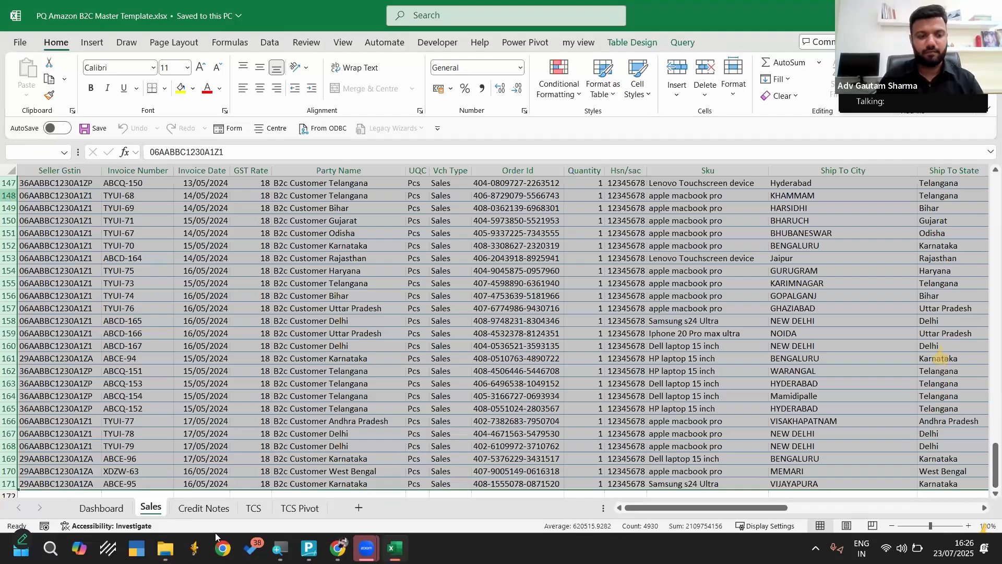
{"action": "key", "text": "ctrl+minus"}
Remove every data row from row 2 down on the Credit Notes sheet, keeping the header
{"action": "left_click", "coordinate": [204, 508]}
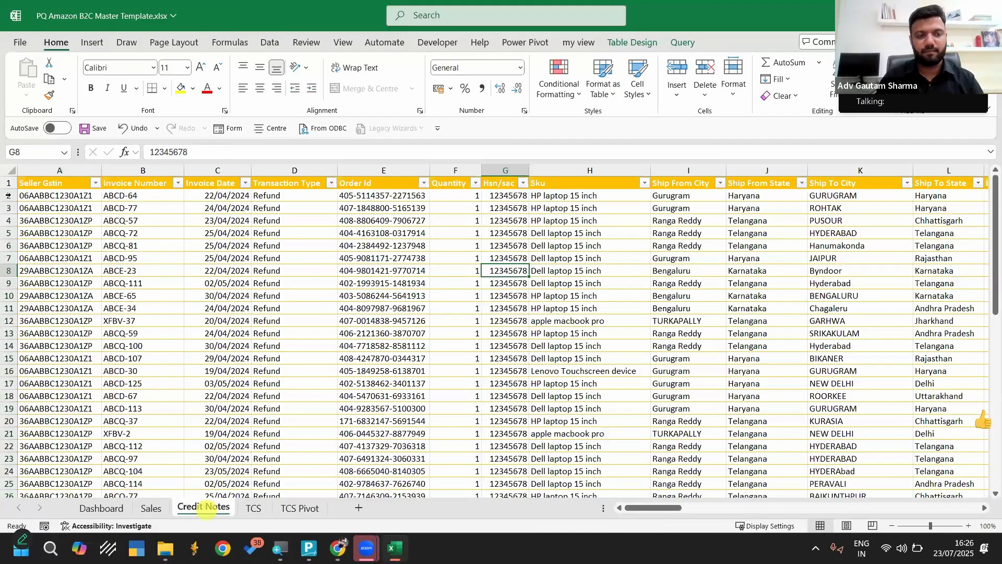
{"action": "left_click", "coordinate": [8, 195]}
{"action": "key", "text": "ctrl+shift+Down"}
{"action": "key", "text": "ctrl+minus"}
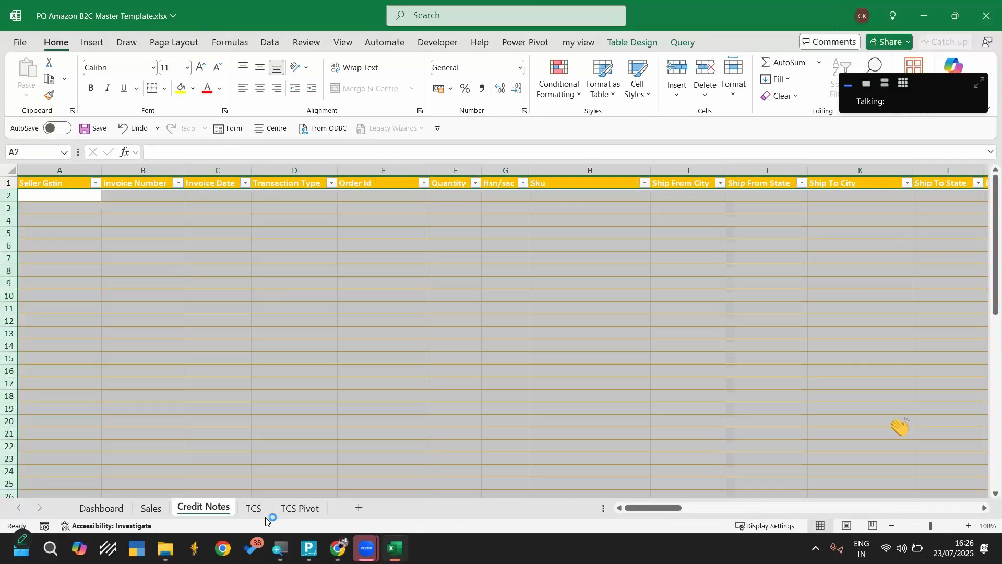
Clear the TCS sheet by deleting all its rows from row 2 downward
{"action": "left_click", "coordinate": [253, 507]}
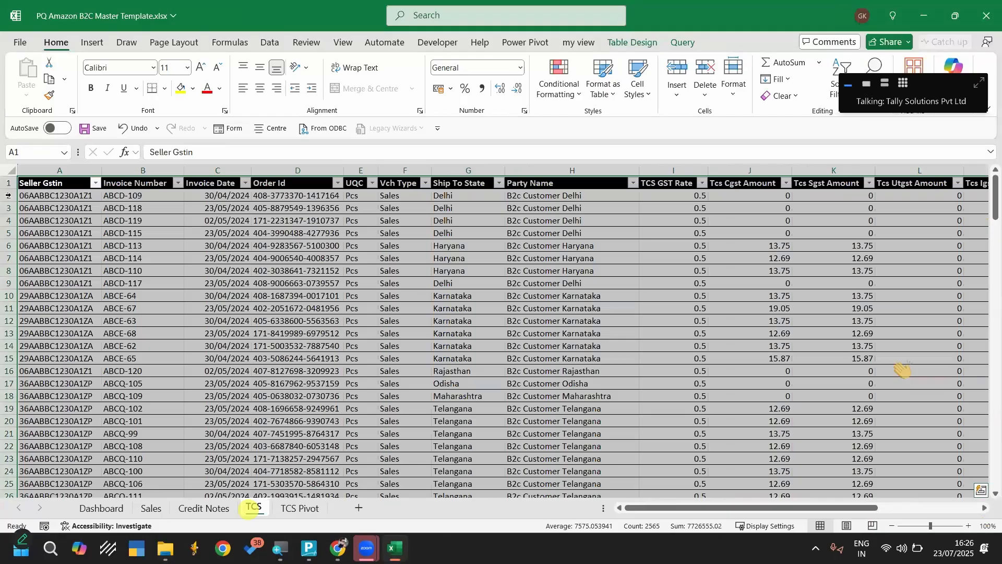
{"action": "left_click", "coordinate": [8, 195]}
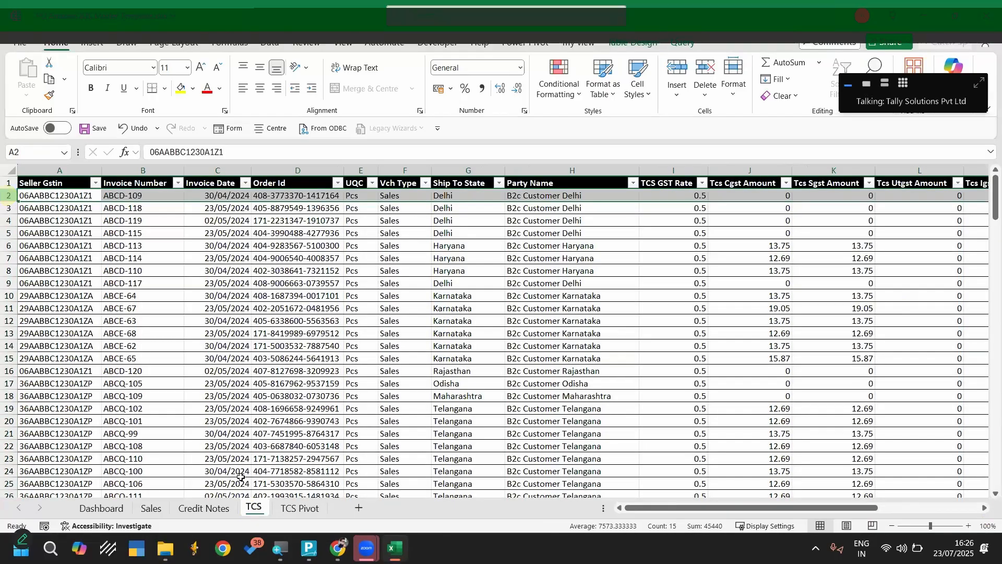
{"action": "key", "text": "ctrl+shift+Down"}
{"action": "key", "text": "ctrl+minus"}
Refresh the PivotTable on the TCS Pivot sheet
{"action": "key", "text": "ctrl+Page_Down"}
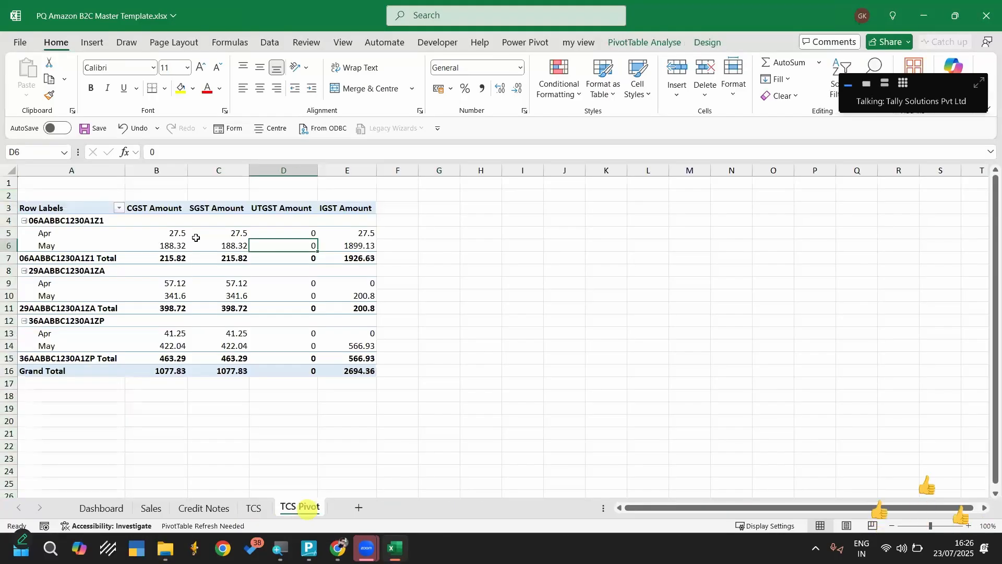
{"action": "right_click", "coordinate": [225, 237]}
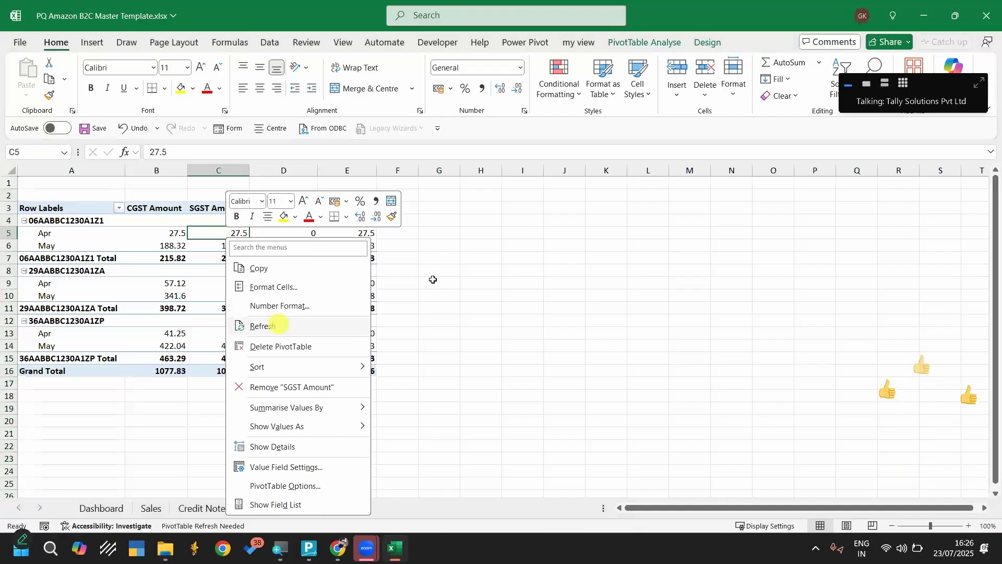
{"action": "left_click", "coordinate": [279, 325]}
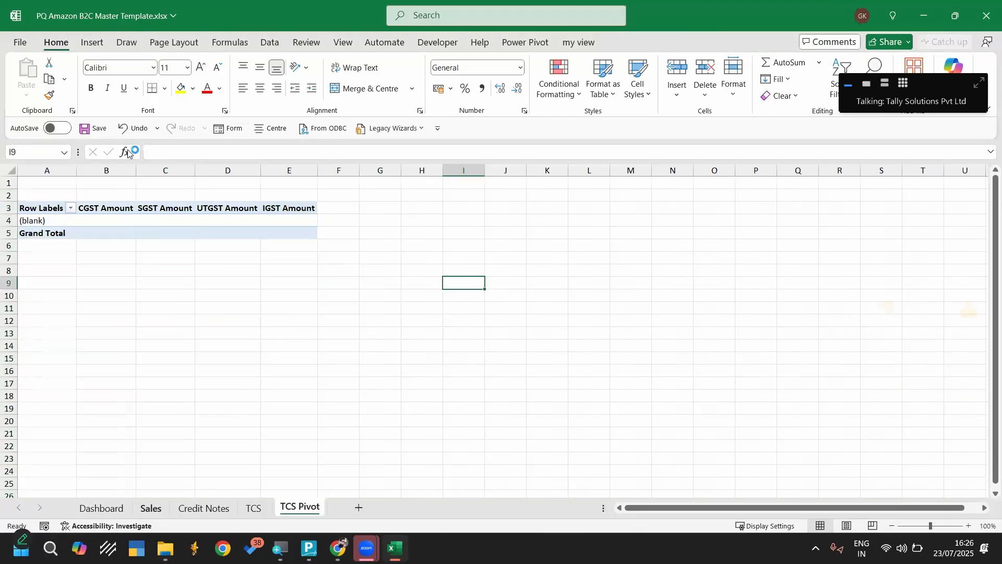
Save the PQ Amazon B2C Master Template workbook with its Dashboard sheet active and close it
{"action": "left_click", "coordinate": [151, 509]}
{"action": "left_click", "coordinate": [92, 129]}
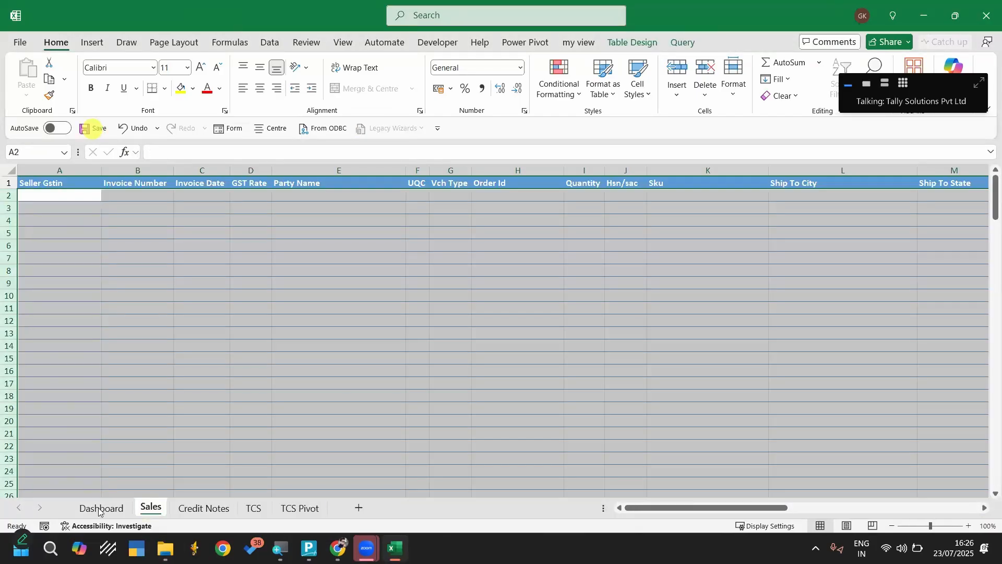
{"action": "left_click", "coordinate": [99, 507]}
{"action": "left_click", "coordinate": [97, 130]}
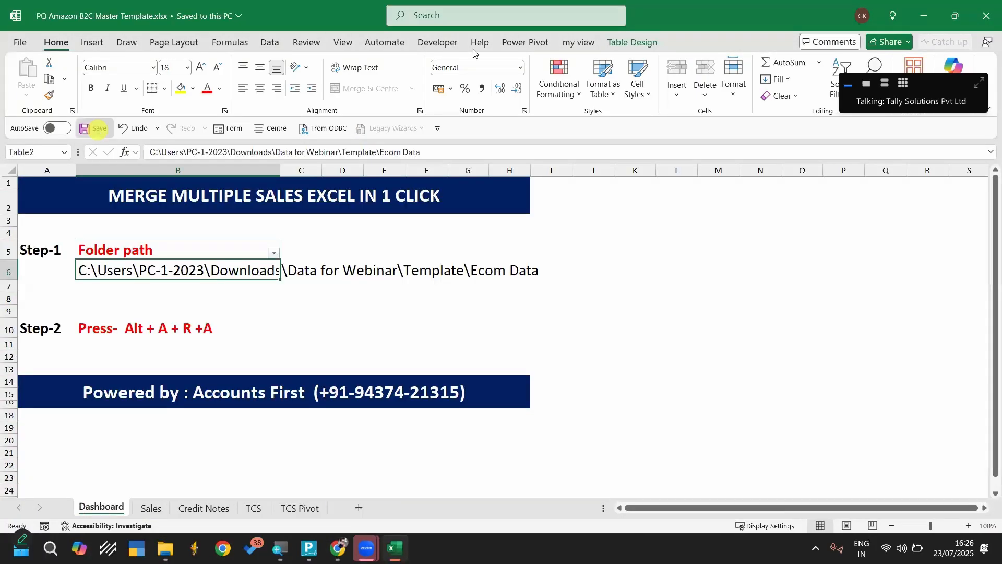
{"action": "left_click", "coordinate": [986, 14]}
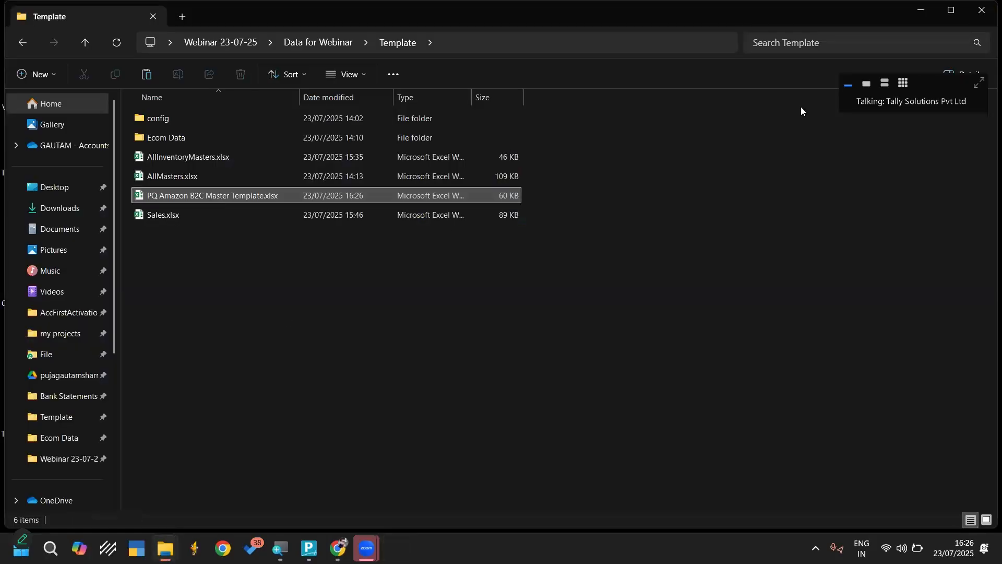
Paste the copied PQ Amazon B2C Master Template.xlsx into the desktop's Template folder and close the folder windows
{"action": "left_click", "coordinate": [979, 11]}
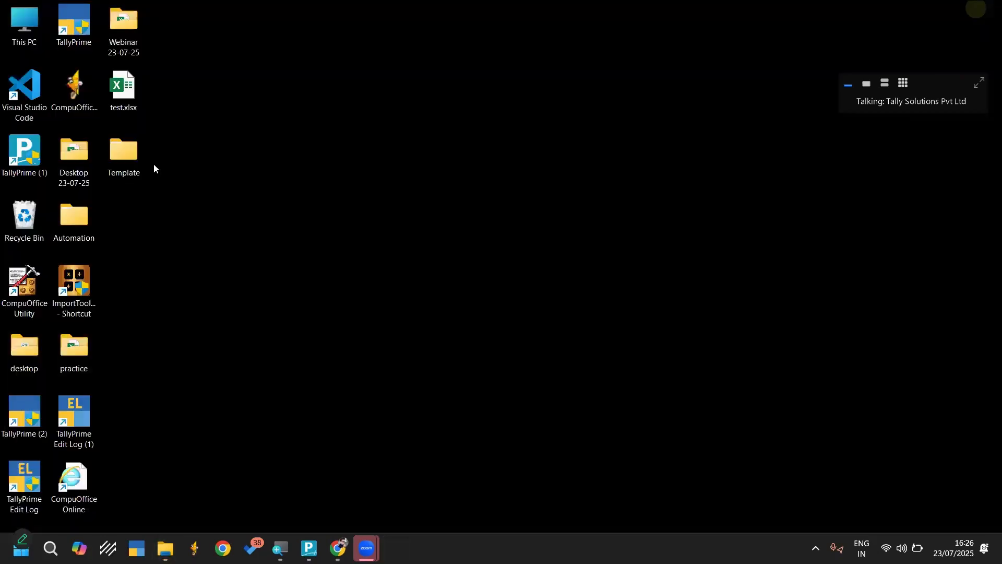
{"action": "double_click", "coordinate": [154, 164]}
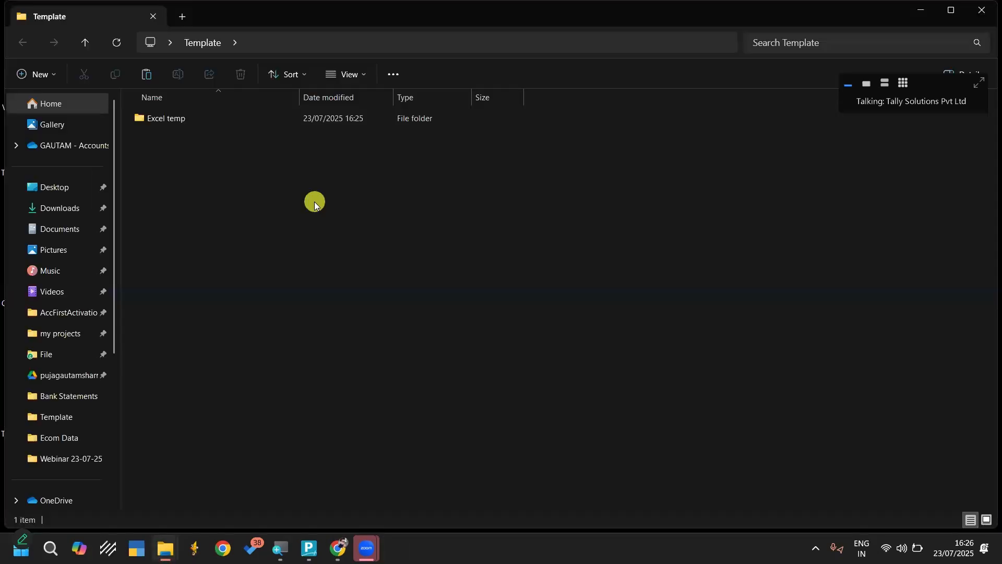
{"action": "key", "text": "ctrl+v"}
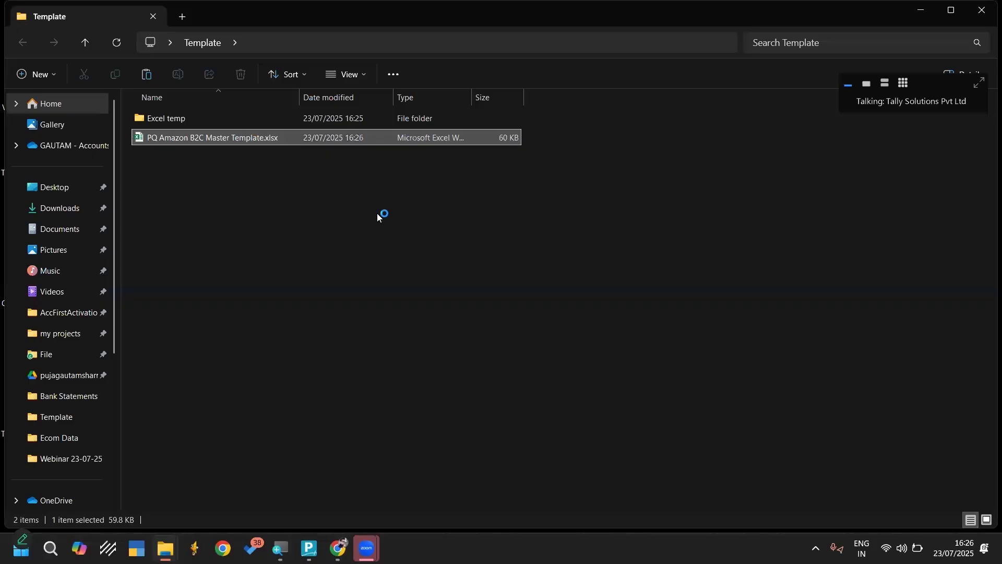
{"action": "left_click", "coordinate": [402, 211]}
{"action": "left_click", "coordinate": [987, 14]}
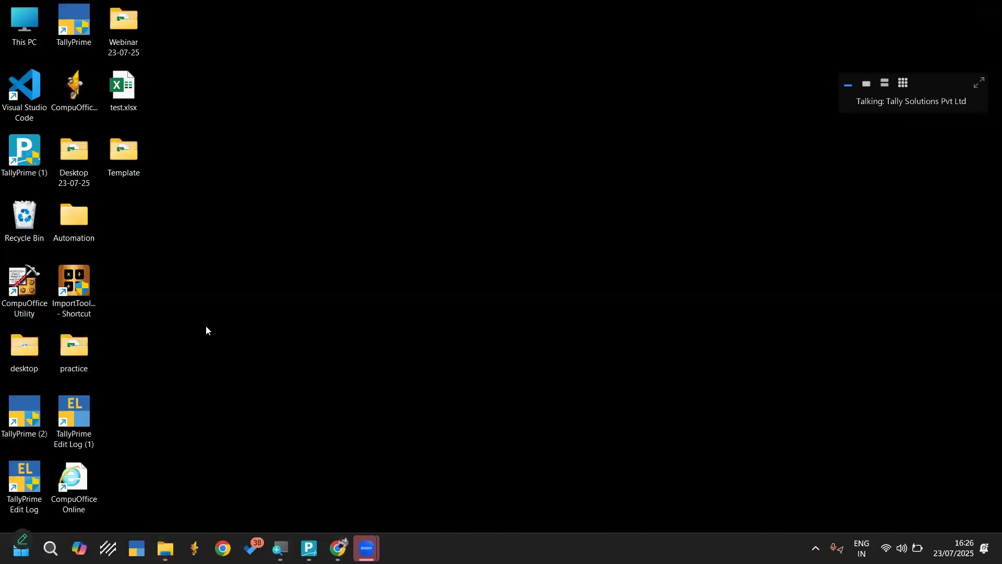
Compress the desktop's Template folder into a zipped folder named Template.zip
{"action": "left_click", "coordinate": [126, 153]}
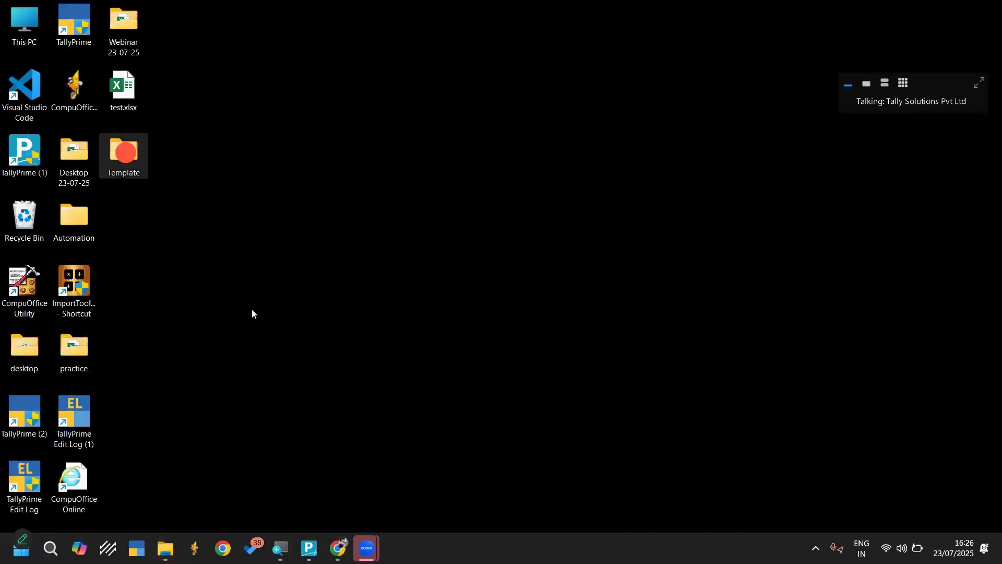
{"action": "right_click", "coordinate": [126, 152]}
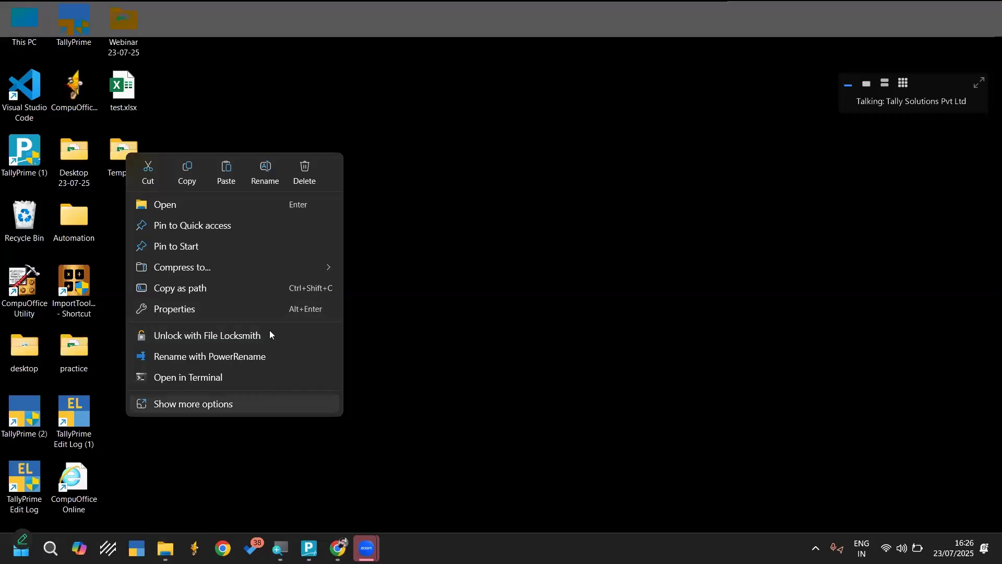
{"action": "left_click", "coordinate": [243, 407]}
{"action": "left_click", "coordinate": [243, 405]}
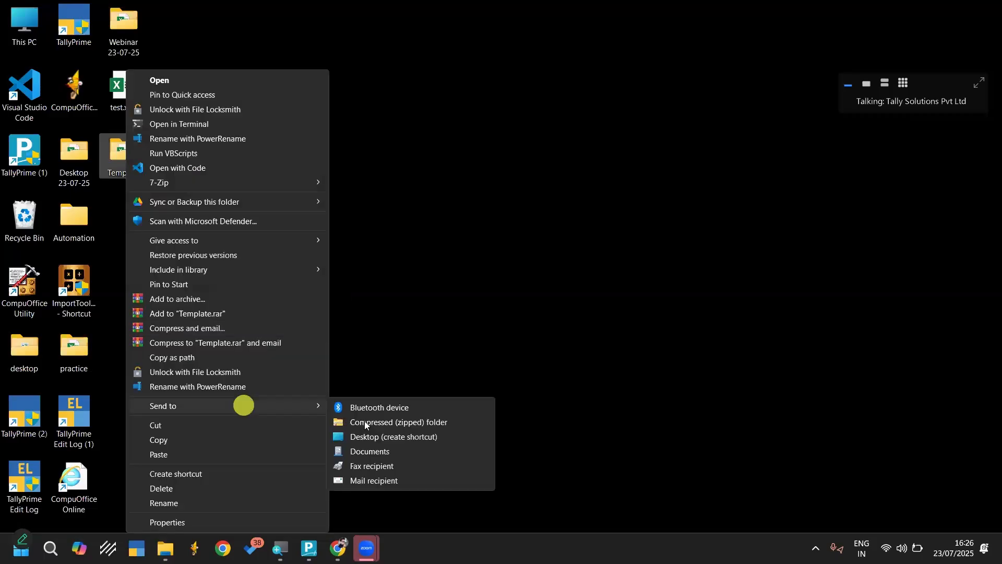
{"action": "left_click", "coordinate": [365, 422]}
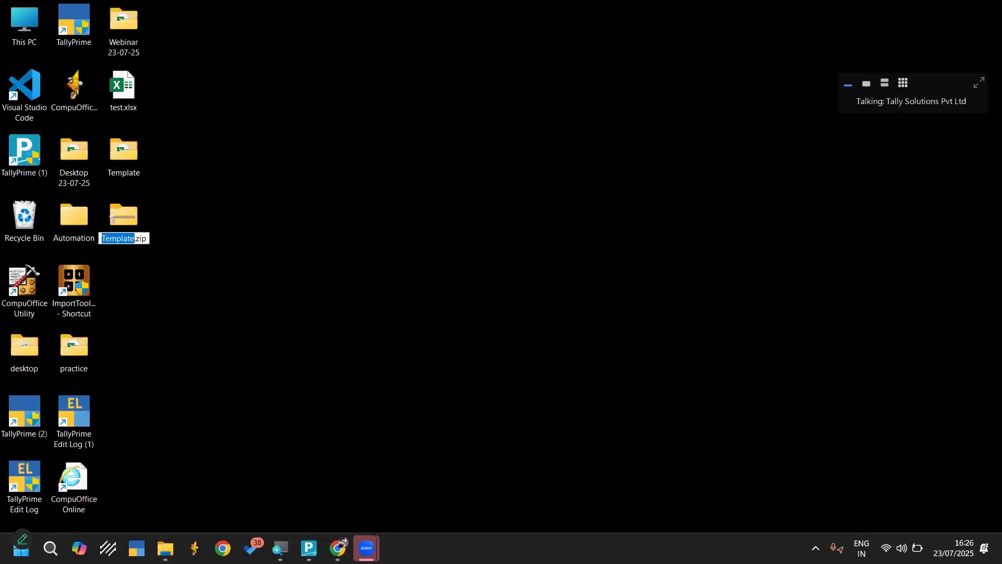
{"action": "left_click", "coordinate": [462, 471]}
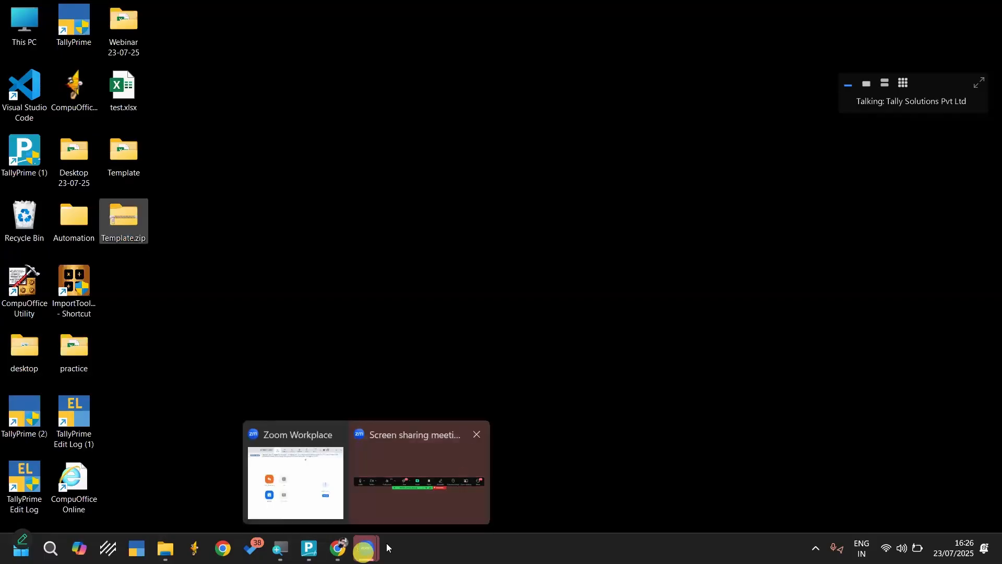
Switch to the Zoom webinar and send Template.zip from the desktop to Everyone in the webinar chat
{"action": "left_click", "coordinate": [324, 490]}
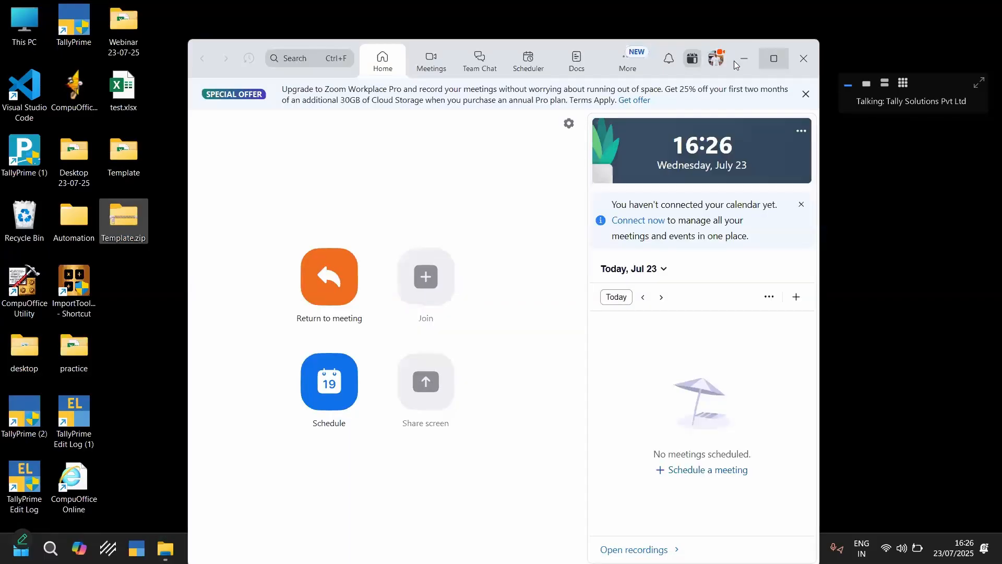
{"action": "left_click", "coordinate": [739, 59]}
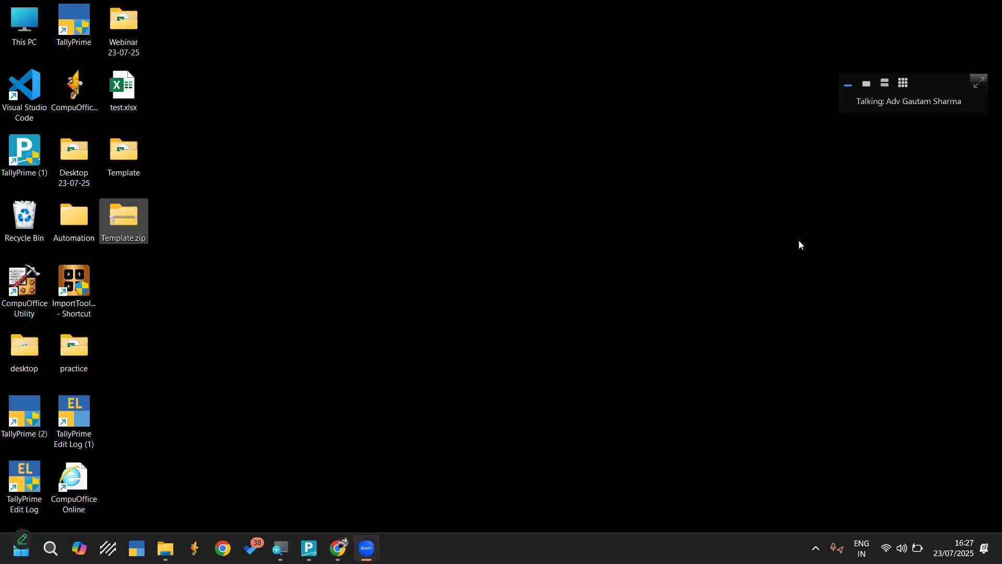
{"action": "double_click", "coordinate": [836, 101]}
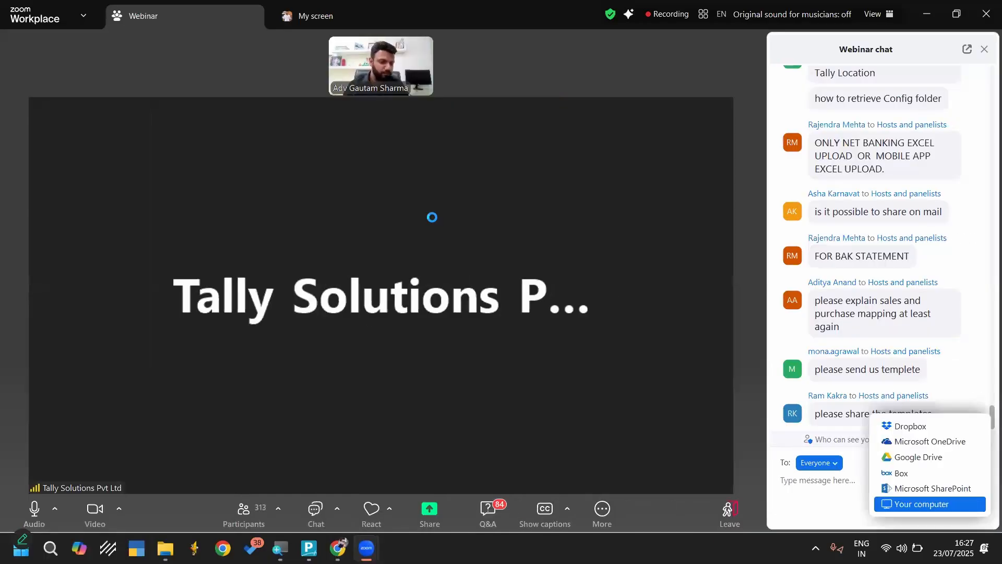
{"action": "left_click", "coordinate": [895, 501]}
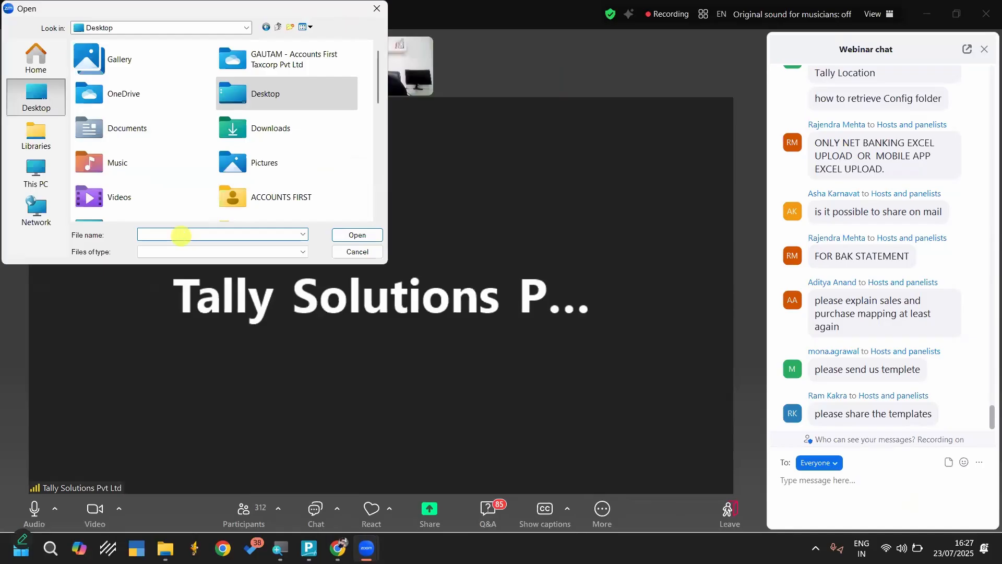
{"action": "left_click", "coordinate": [182, 236]}
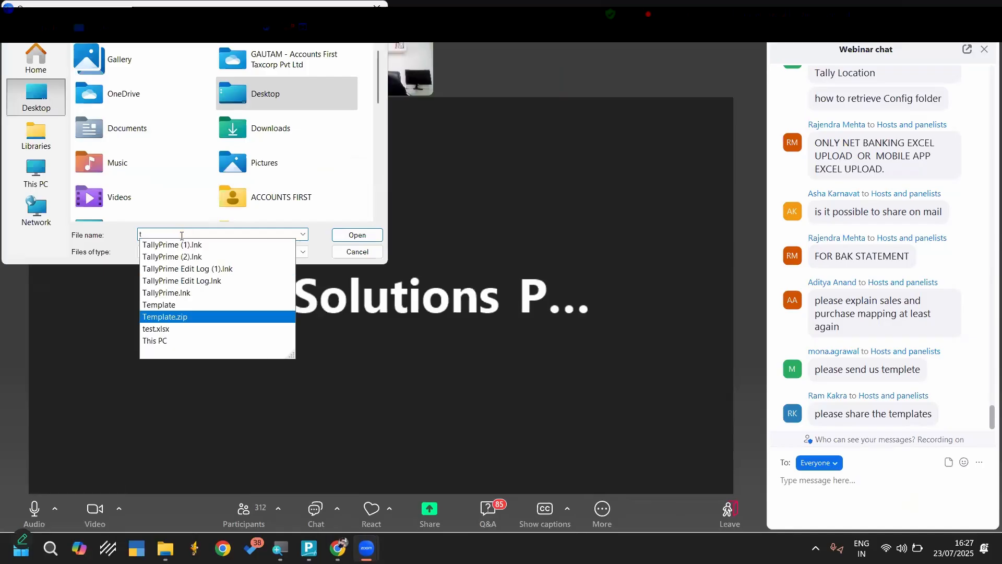
{"action": "left_click", "coordinate": [184, 319]}
{"action": "left_click", "coordinate": [357, 235]}
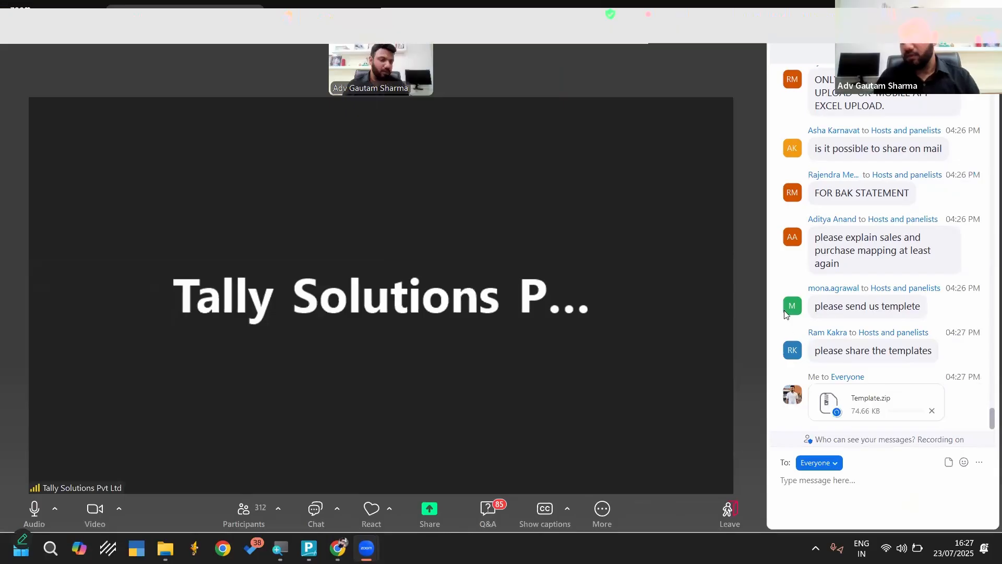
{"action": "key", "text": "super+d"}
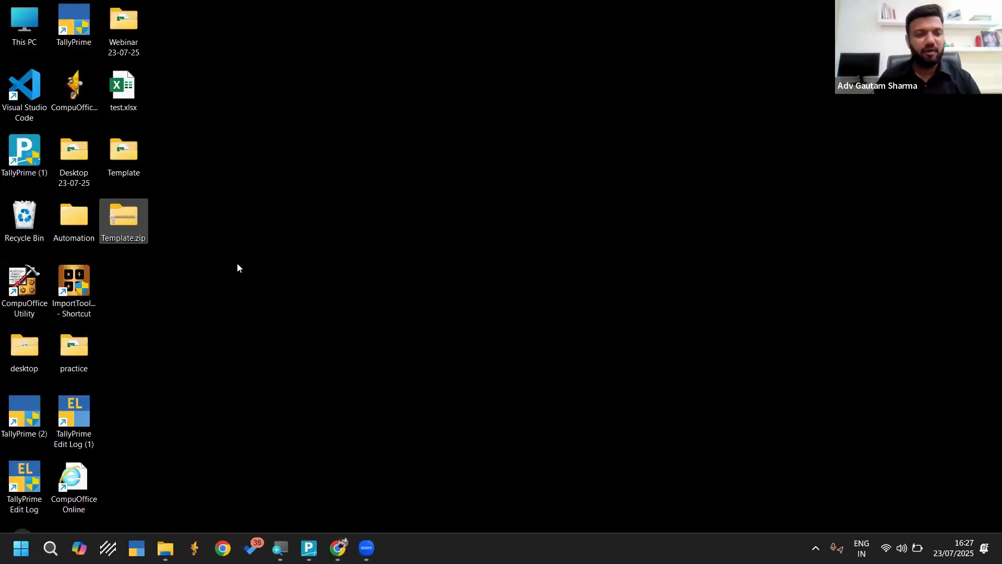
{"action": "mouse_move", "coordinate": [338, 548]}
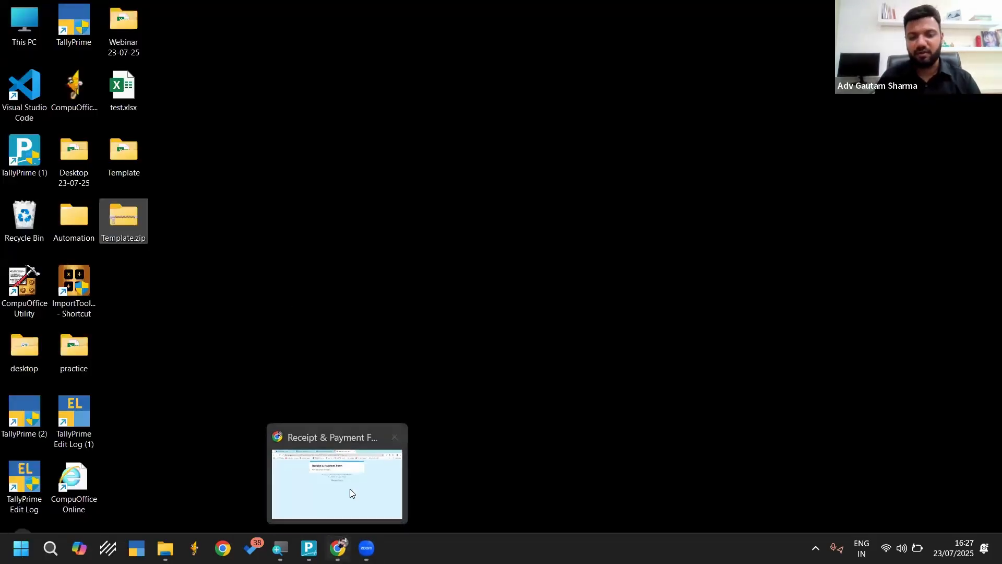
{"action": "left_click", "coordinate": [366, 549]}
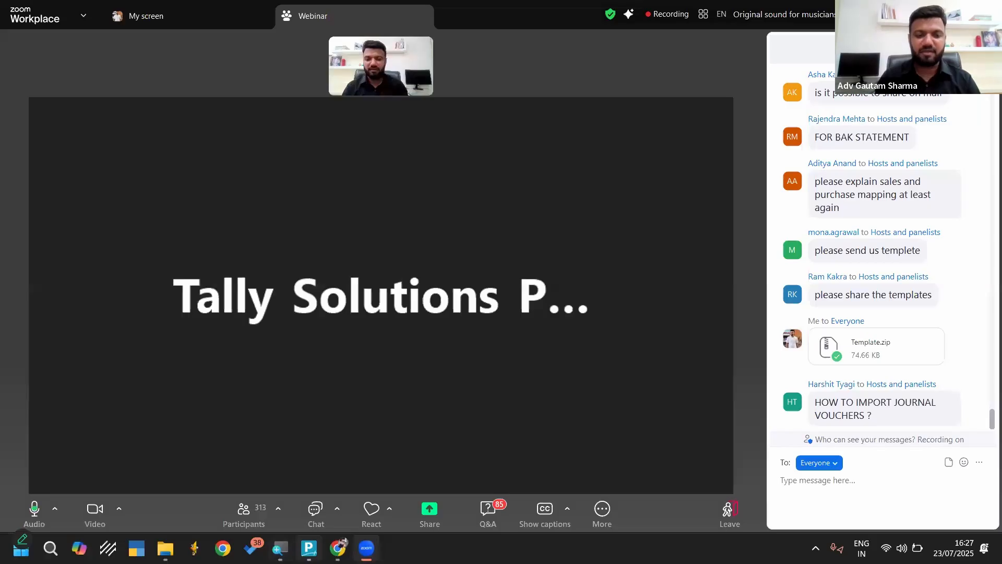
Switch to TallyPrime, start selecting a company and move the company list up to the Webinar 23-07-25 folder
{"action": "key", "text": "alt+Tab"}
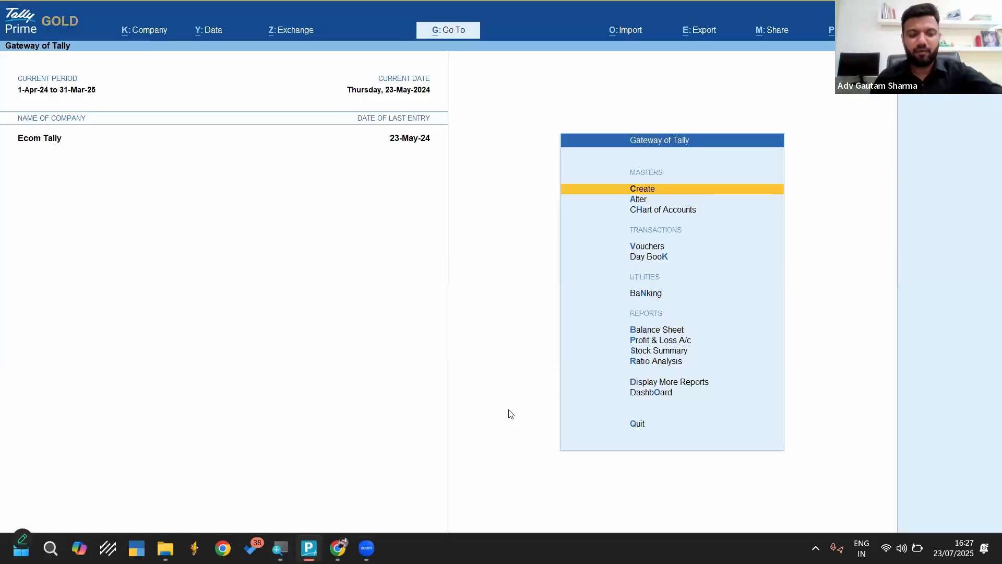
{"action": "key", "text": "F3"}
{"action": "key", "text": "Down"}
{"action": "key", "text": "Down"}
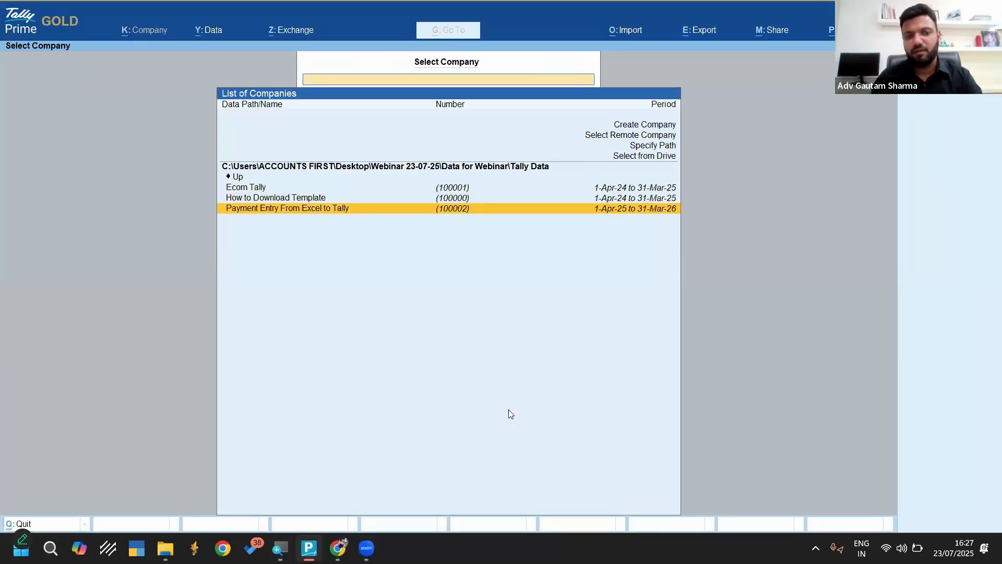
{"action": "key", "text": "BackSpace"}
{"action": "key", "text": "BackSpace"}
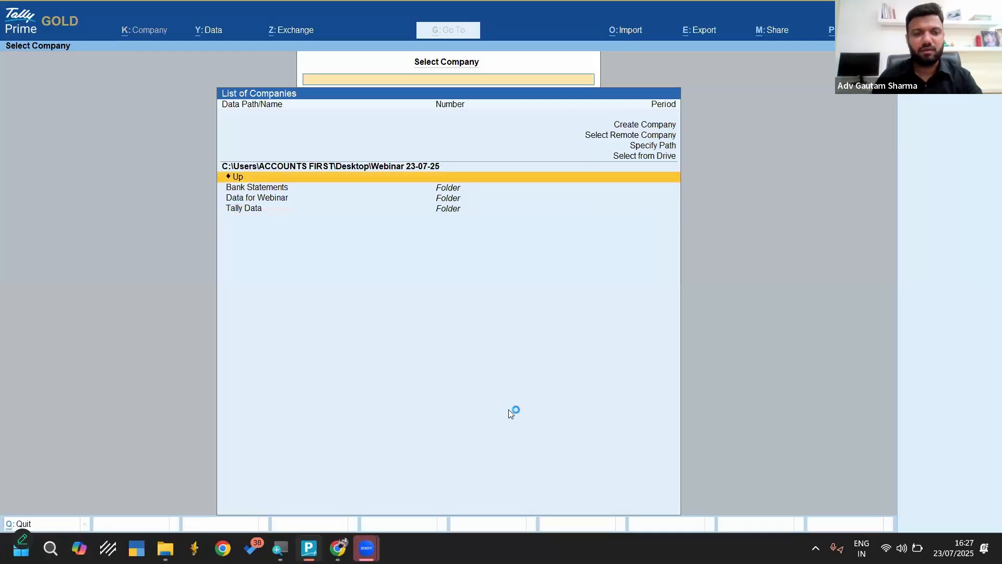
Load the company How to Download Template from the Tally Data folder inside Data for Webinar
{"action": "key", "text": "Down"}
{"action": "key", "text": "Down"}
{"action": "key", "text": "Return"}
{"action": "key", "text": "Down"}
{"action": "key", "text": "Down"}
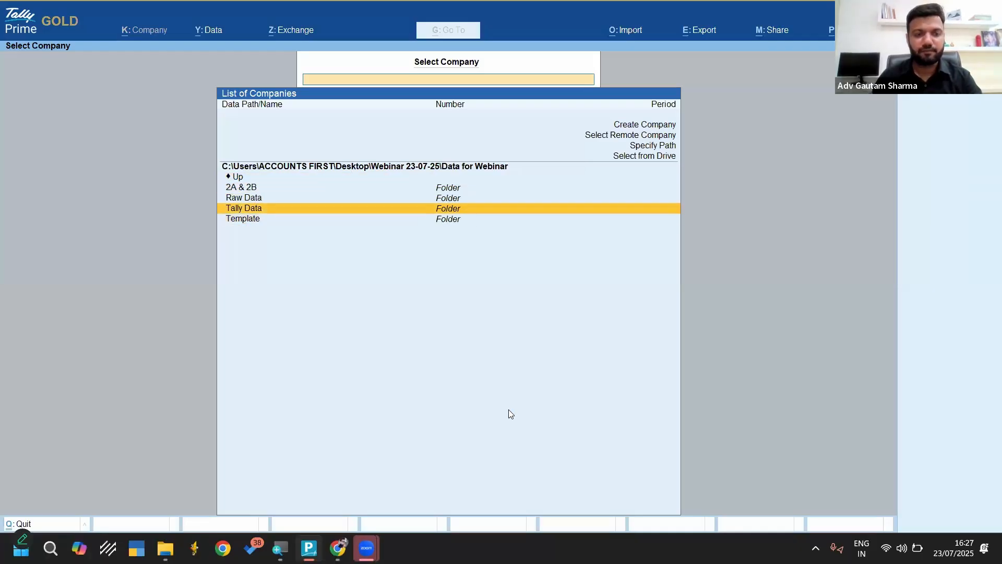
{"action": "key", "text": "Return"}
{"action": "key", "text": "Down"}
{"action": "key", "text": "Down"}
{"action": "key", "text": "Up"}
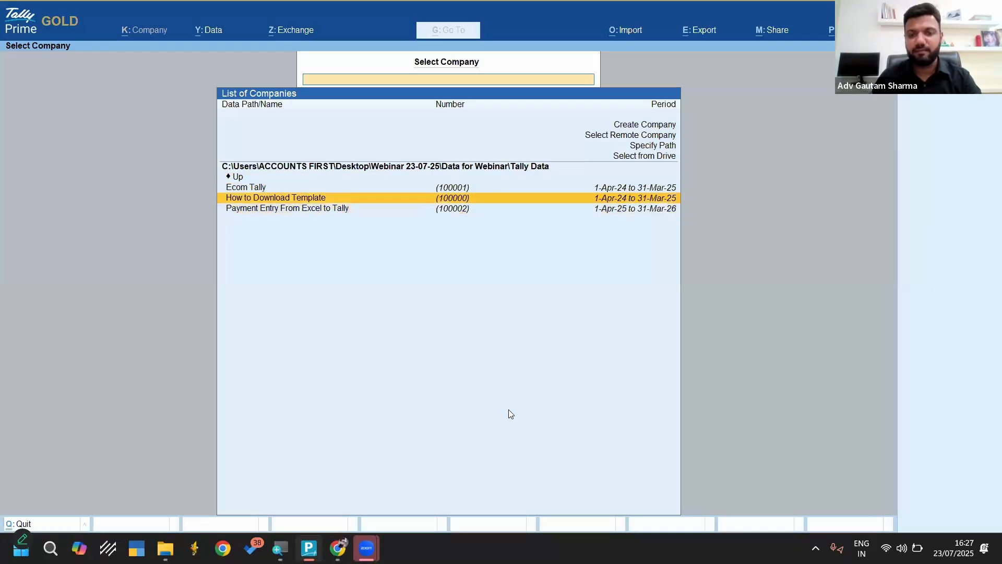
{"action": "key", "text": "Return"}
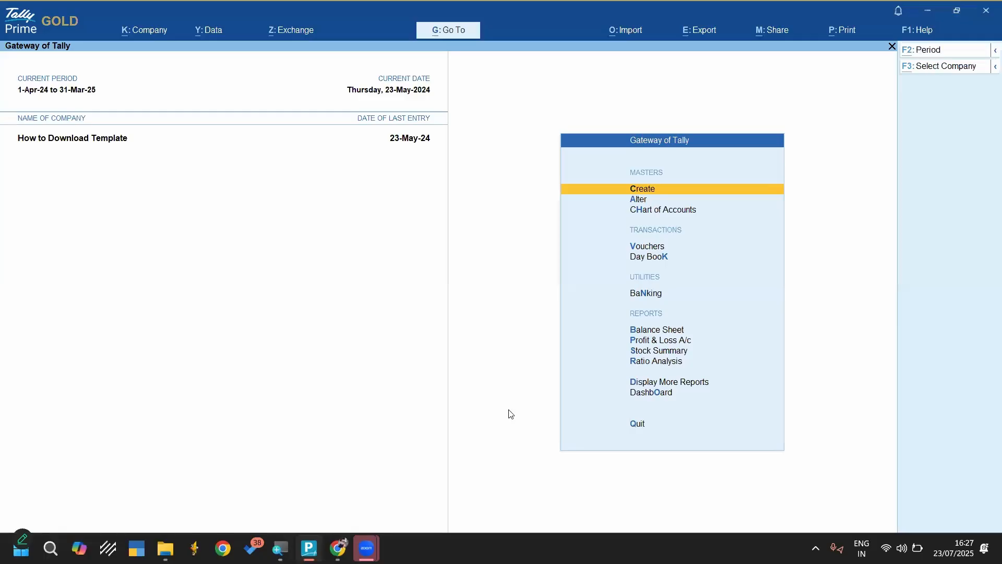
{"action": "key", "text": "alt+o"}
{"action": "key", "text": "Down"}
{"action": "key", "text": "Return"}
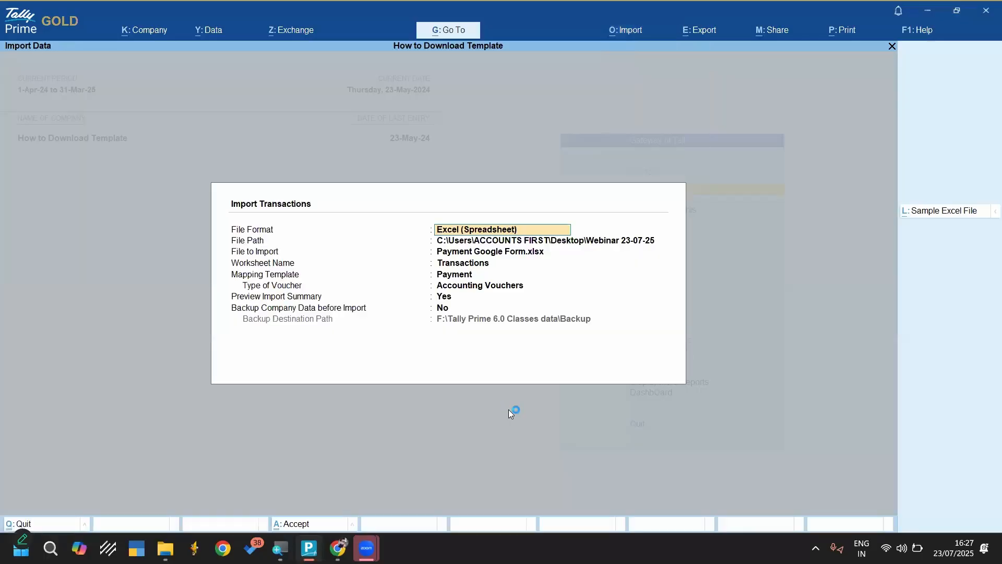
{"action": "key", "text": "Return"}
{"action": "key", "text": "Return"}
{"action": "key", "text": "BackSpace"}
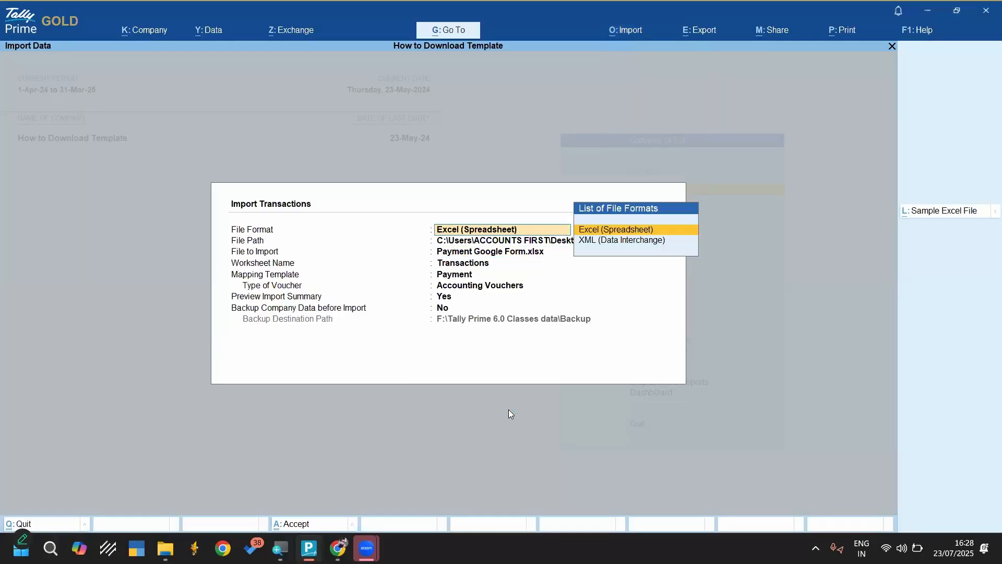
{"action": "key", "text": "Return"}
{"action": "key", "text": "Up"}
{"action": "key", "text": "Up"}
{"action": "key", "text": "Up"}
{"action": "key", "text": "Up"}
{"action": "key", "text": "Up"}
{"action": "key", "text": "Down"}
{"action": "key", "text": "Down"}
{"action": "key", "text": "Down"}
{"action": "key", "text": "Down"}
{"action": "key", "text": "Down"}
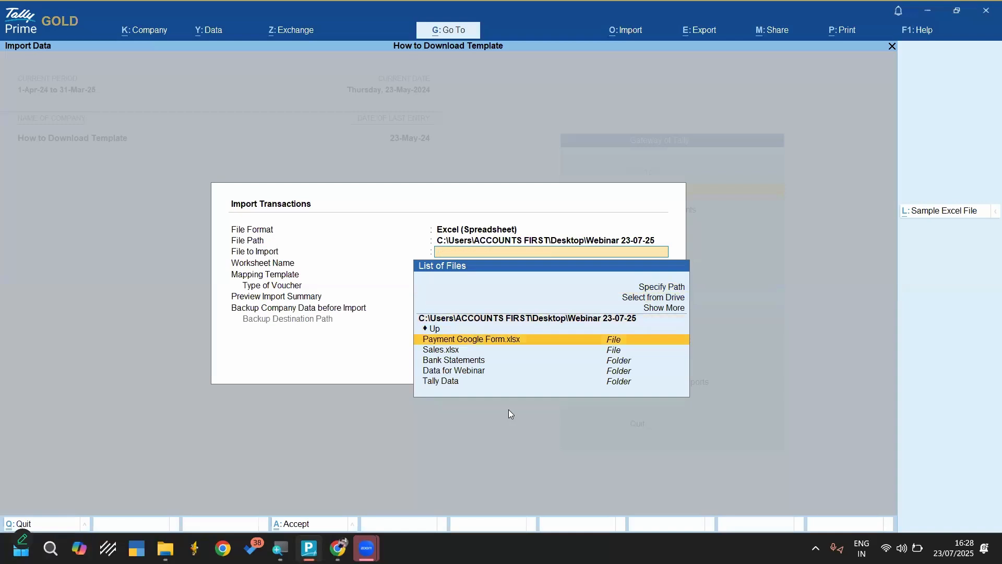
{"action": "key", "text": "Escape"}
{"action": "key", "text": "Escape"}
{"action": "key", "text": "Escape"}
{"action": "key", "text": "Escape"}
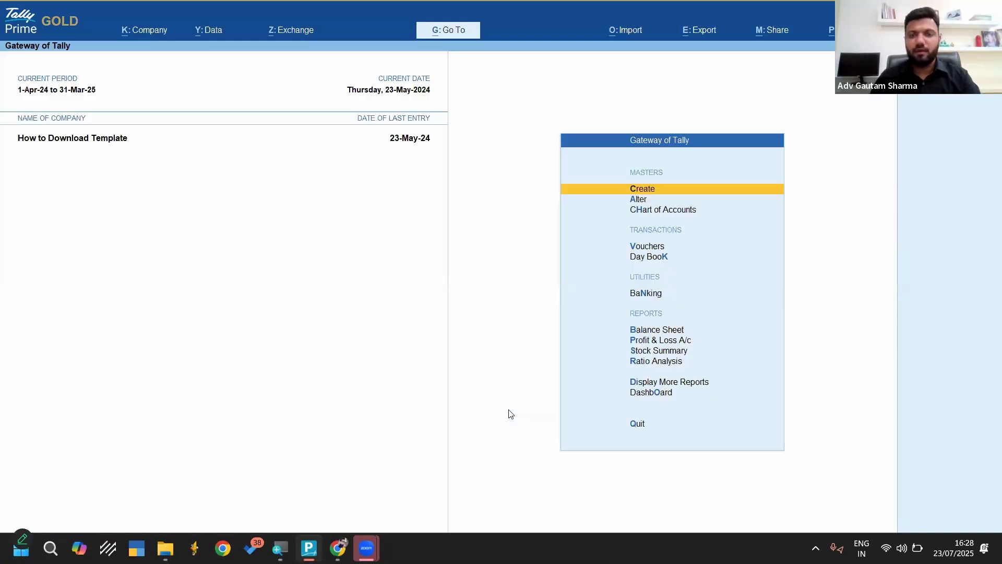
Start importing masters into the How to Download Template company and go to the location choices for the file to import
{"action": "key", "text": "alt+o"}
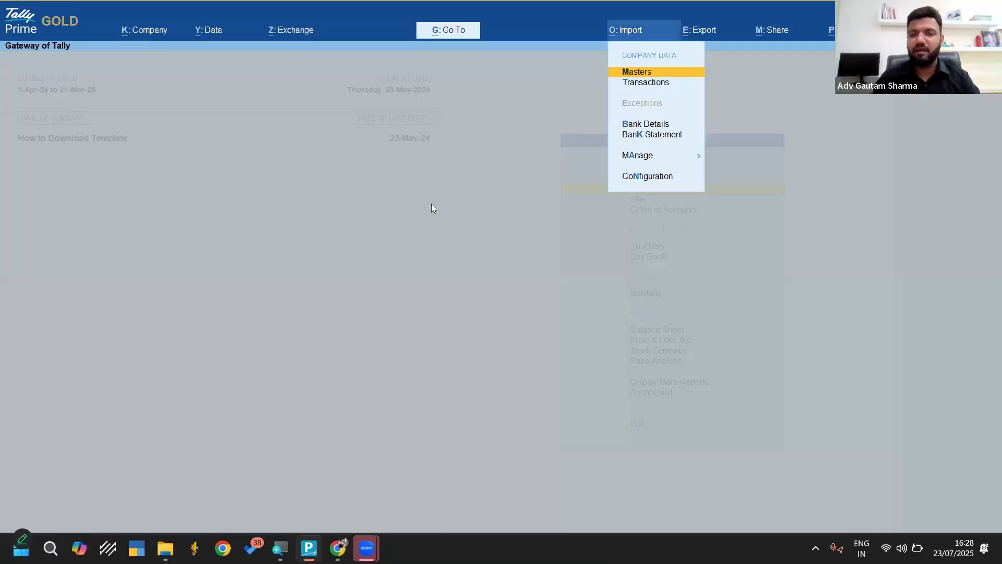
{"action": "key", "text": "Down"}
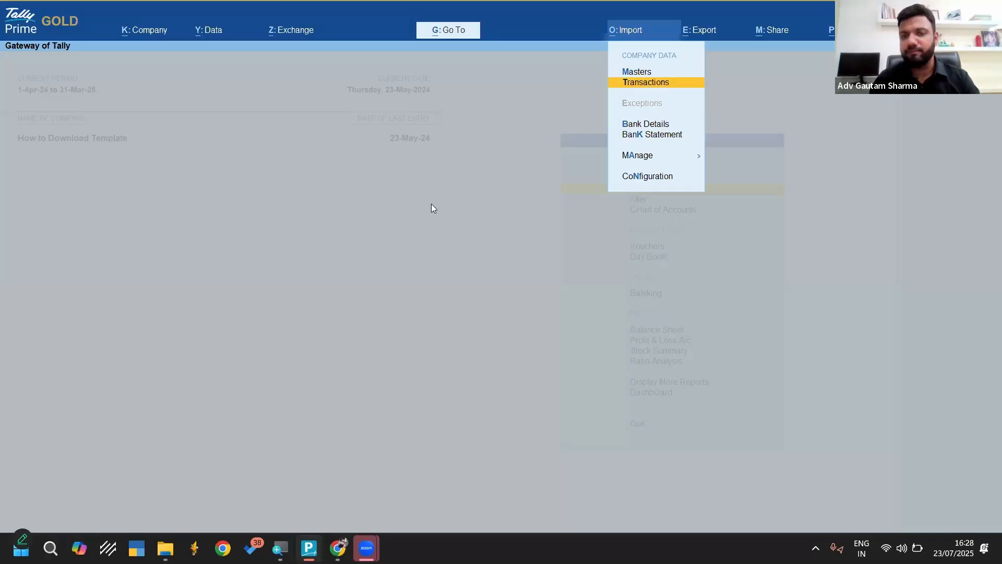
{"action": "key", "text": "Up"}
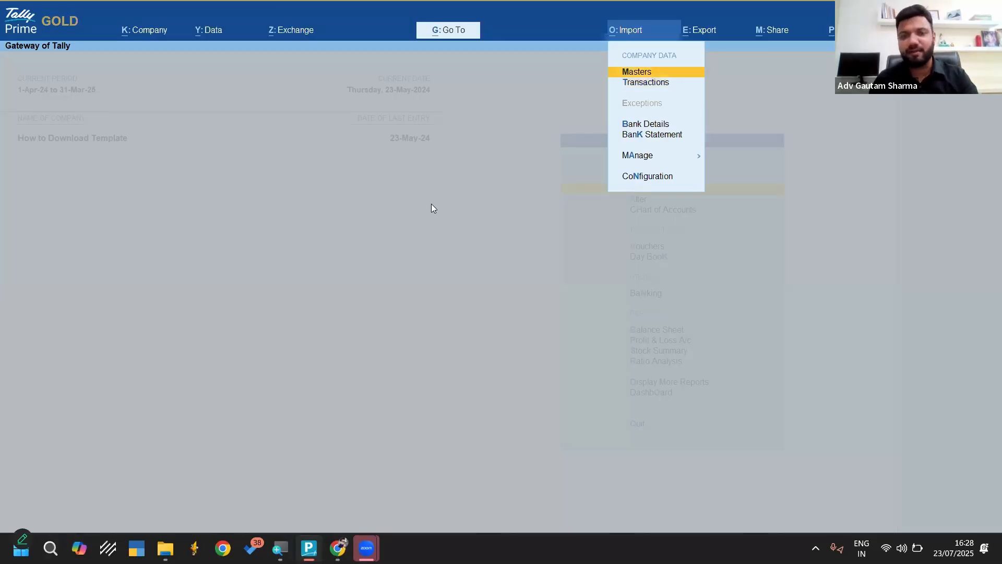
{"action": "key", "text": "Return"}
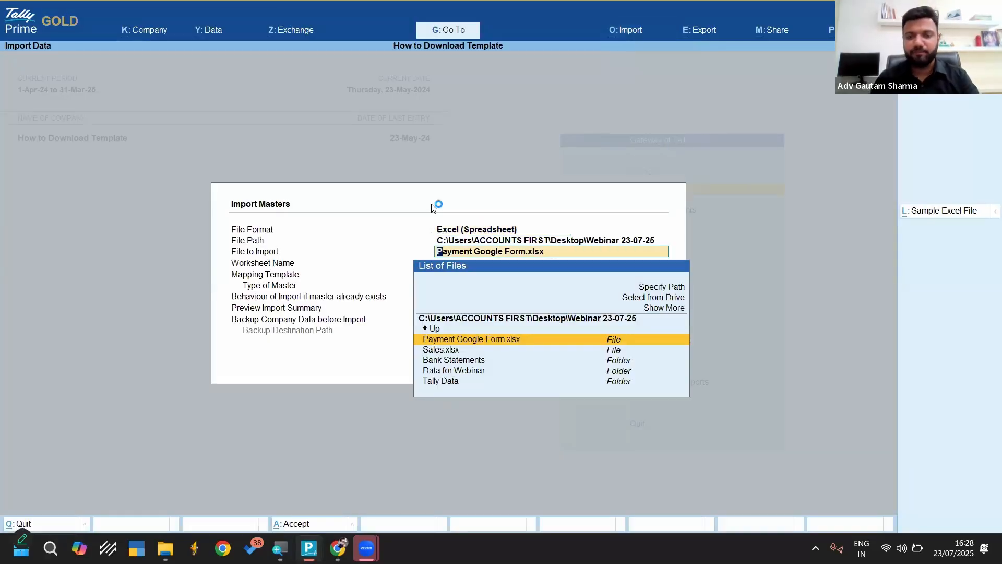
{"action": "key", "text": "Up"}
{"action": "key", "text": "Up"}
{"action": "key", "text": "Up"}
{"action": "key", "text": "Up"}
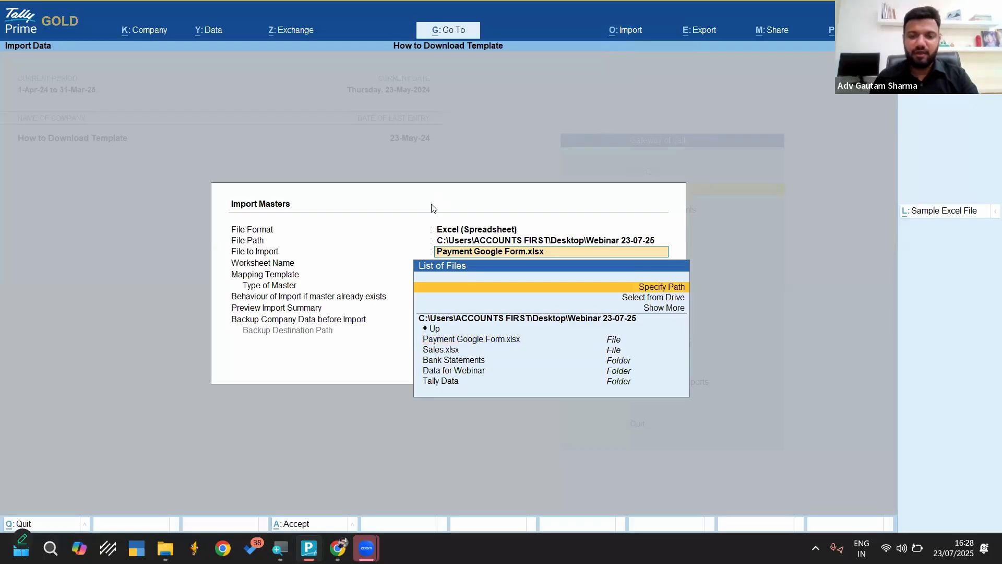
{"action": "key", "text": "Down"}
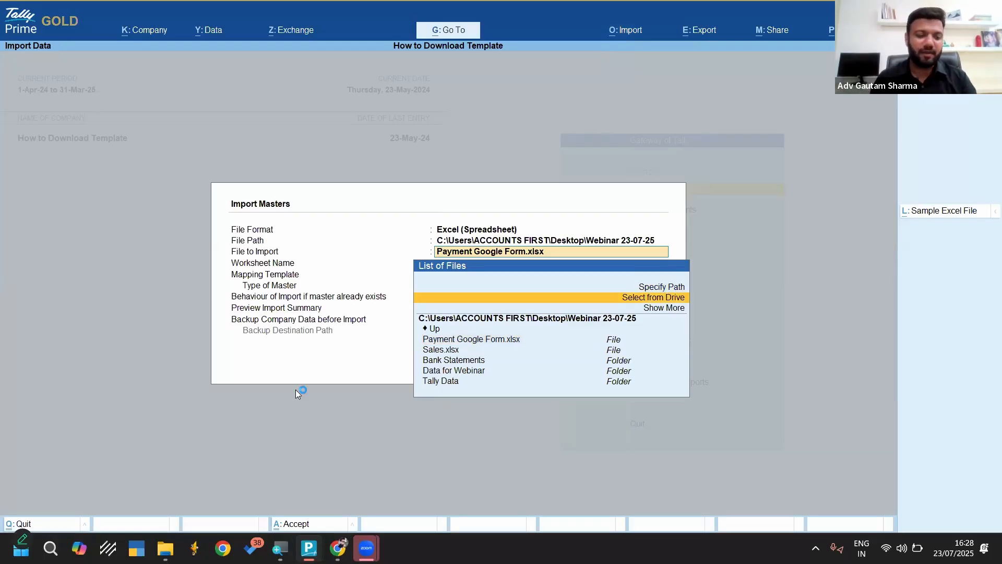
Switch to File Explorer and open the Template folder inside Data for Webinar in the Webinar 23-07-25 folder
{"action": "left_click", "coordinate": [171, 546]}
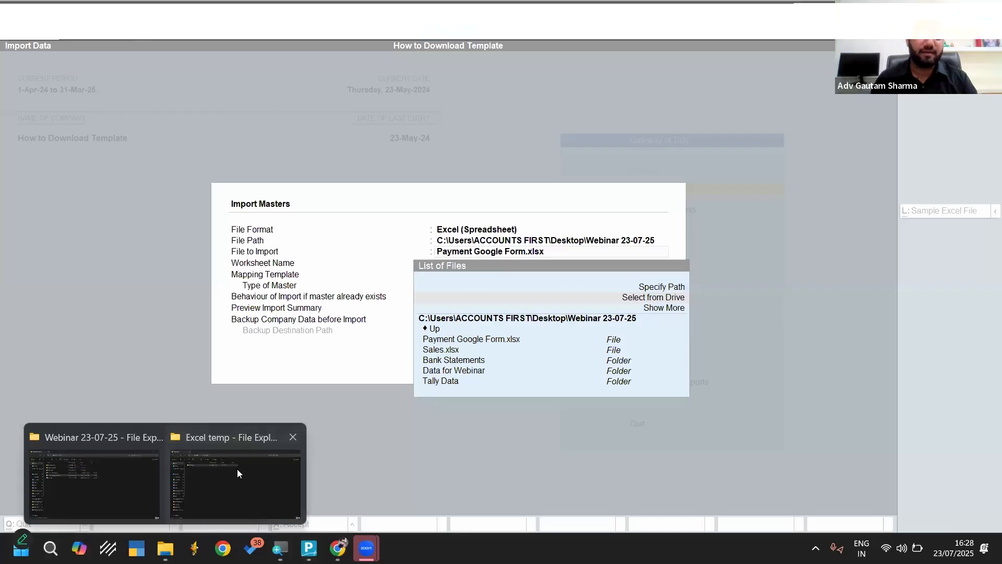
{"action": "left_click", "coordinate": [237, 469]}
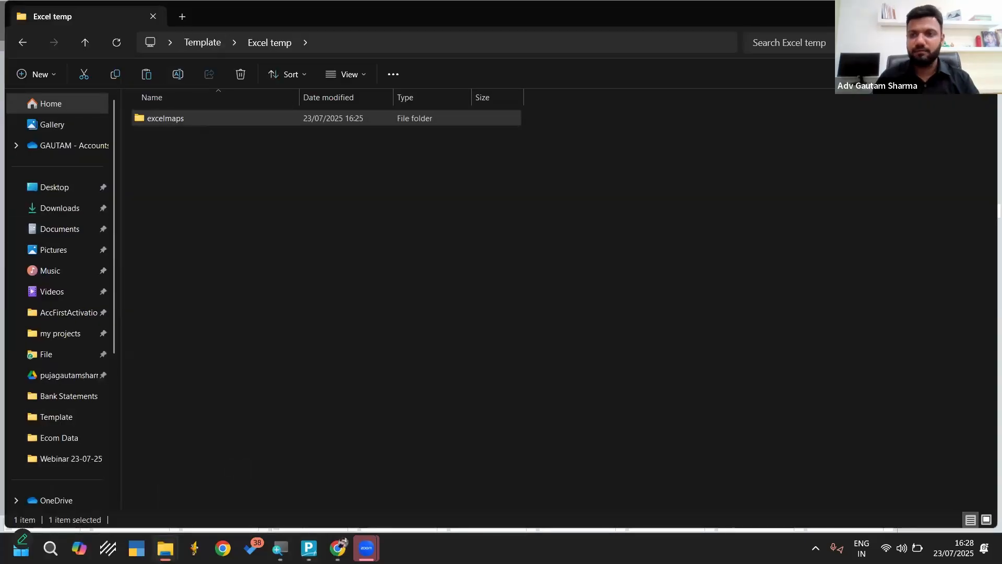
{"action": "key", "text": "alt+Tab"}
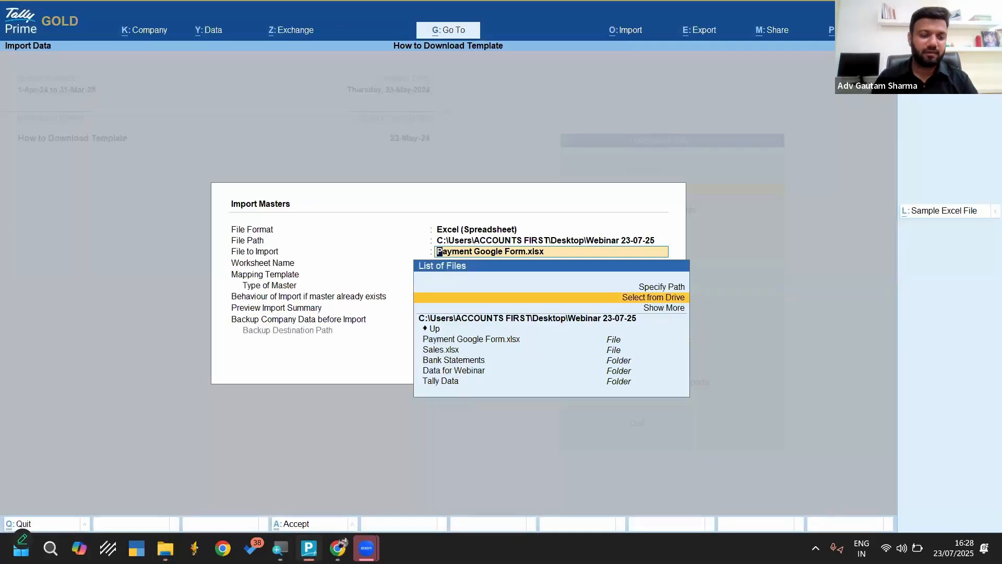
{"action": "key", "text": "alt+Tab"}
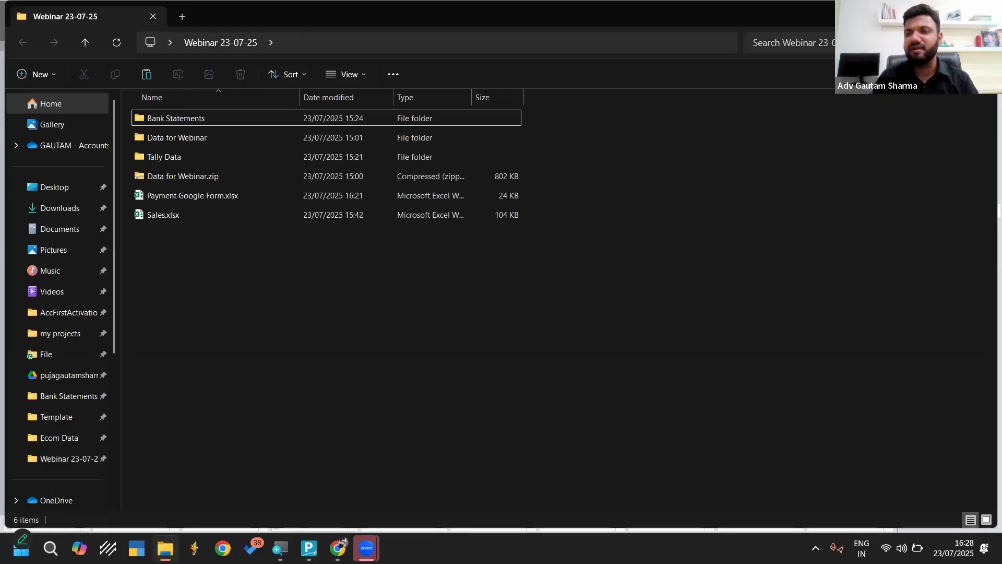
{"action": "key", "text": "alt+Tab"}
{"action": "key", "text": "super+d"}
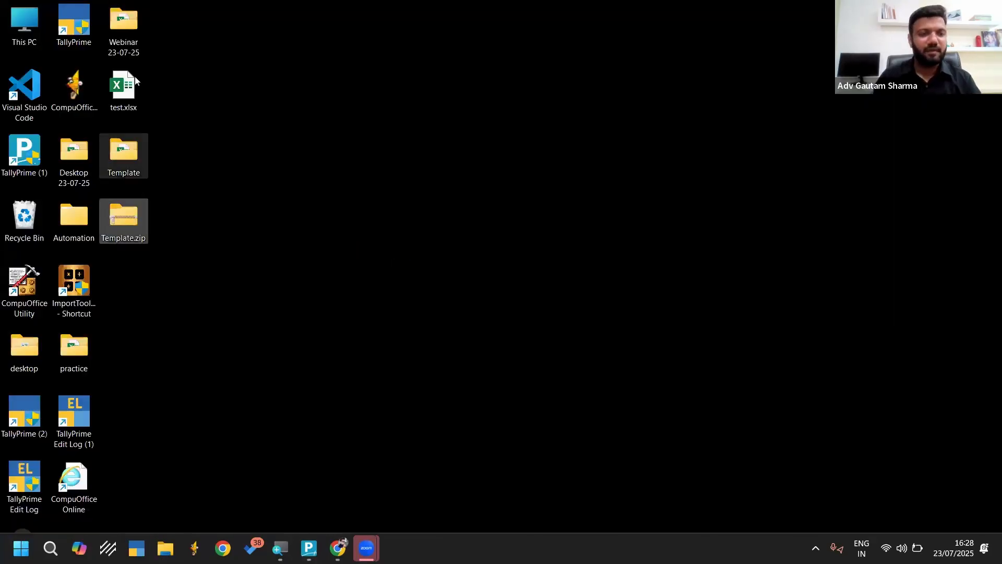
{"action": "left_click", "coordinate": [122, 31]}
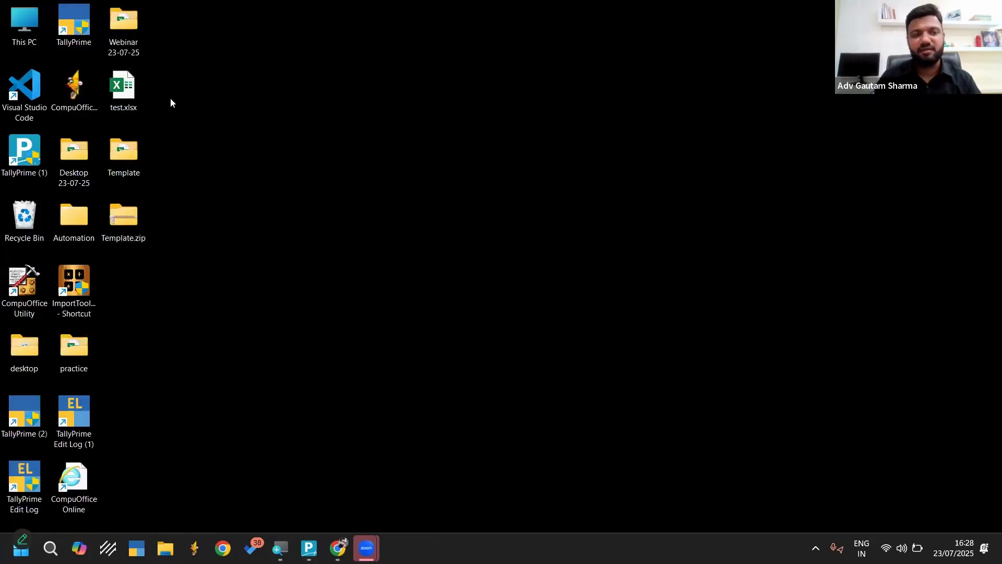
{"action": "key", "text": "alt+Tab"}
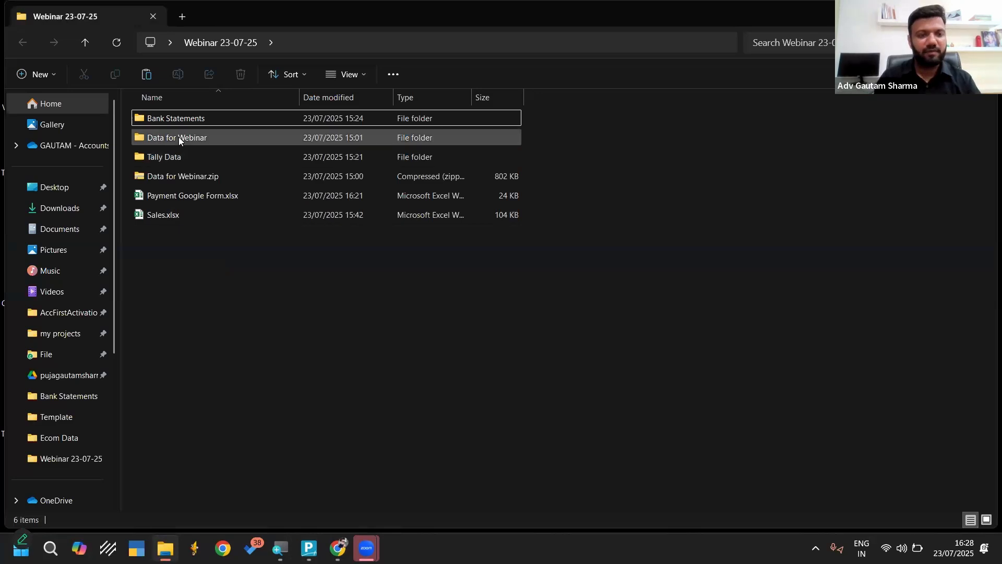
{"action": "double_click", "coordinate": [179, 137]}
{"action": "double_click", "coordinate": [172, 175]}
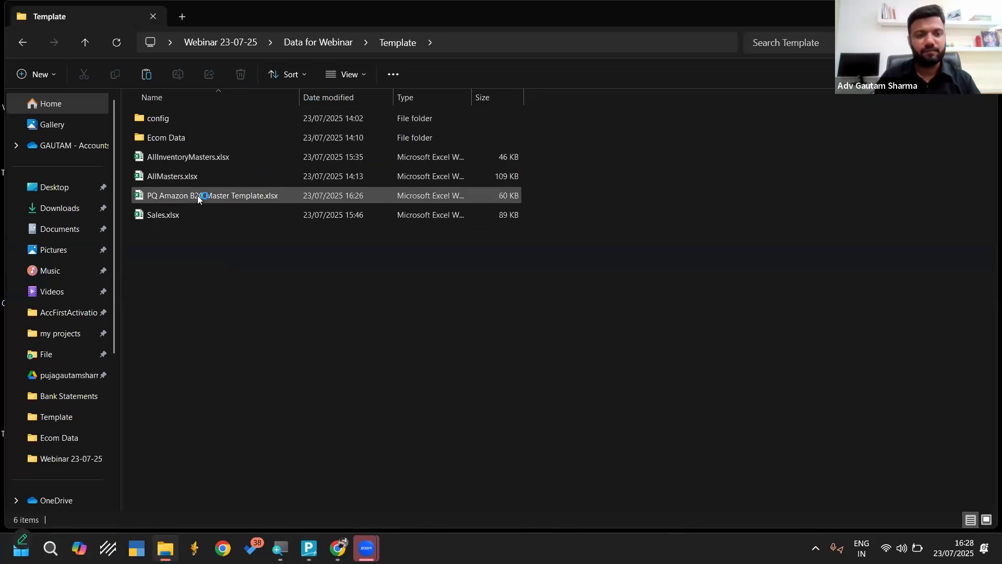
Open PQ Amazon B2C Master Template.xlsx in Excel to check it, and close the workbook
{"action": "left_click", "coordinate": [197, 195]}
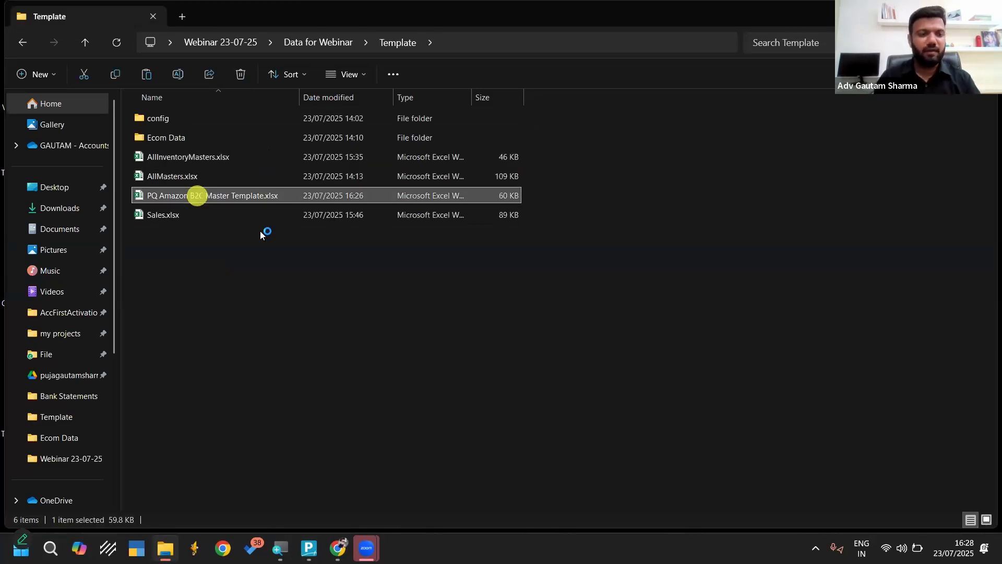
{"action": "double_click", "coordinate": [250, 192]}
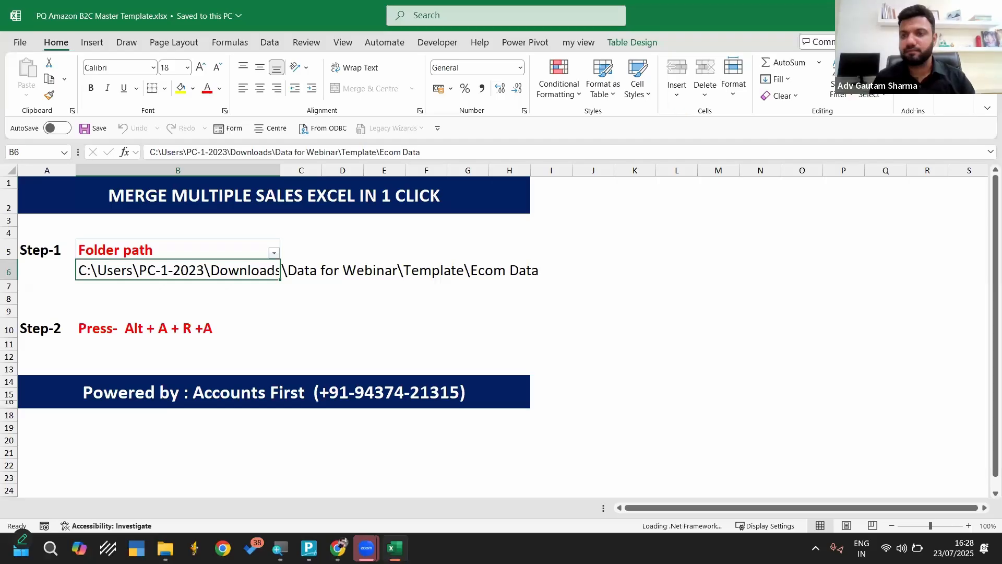
{"action": "key", "text": "alt+F4"}
{"action": "left_click", "coordinate": [471, 235]}
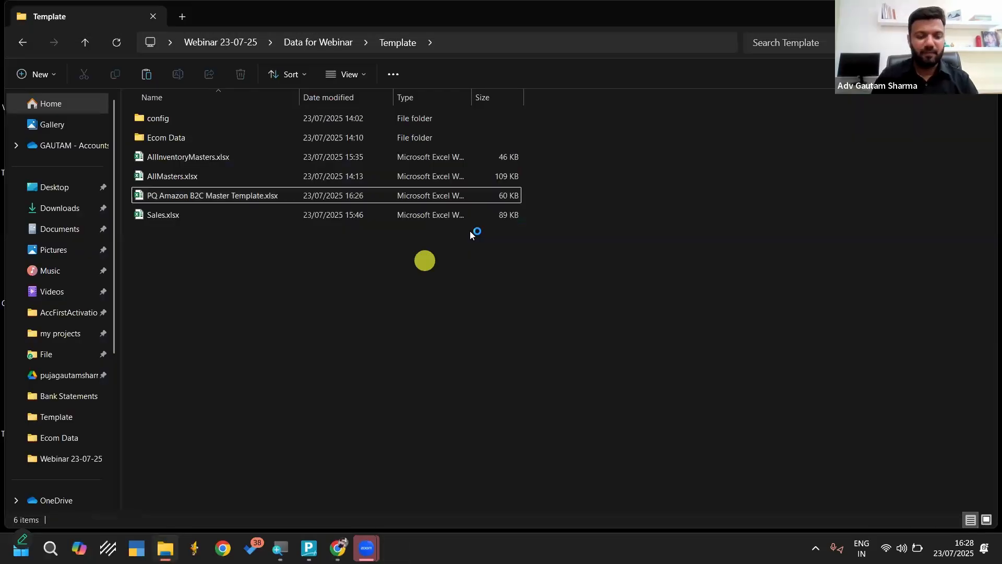
Copy the Template folder's path from File Explorer and specify it as the import file path in TallyPrime
{"action": "key", "text": "alt+d"}
{"action": "key", "text": "ctrl+c"}
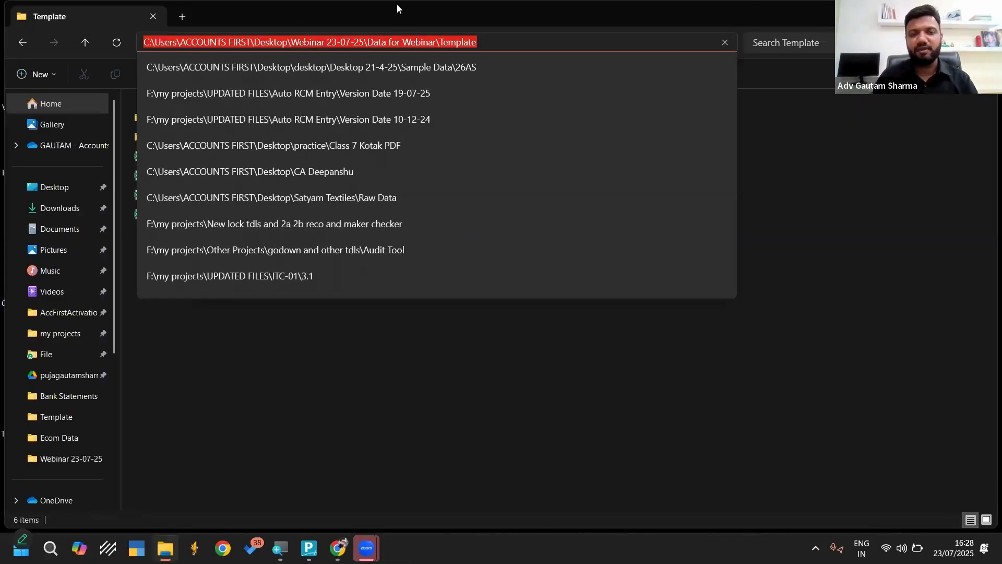
{"action": "key", "text": "alt+Tab"}
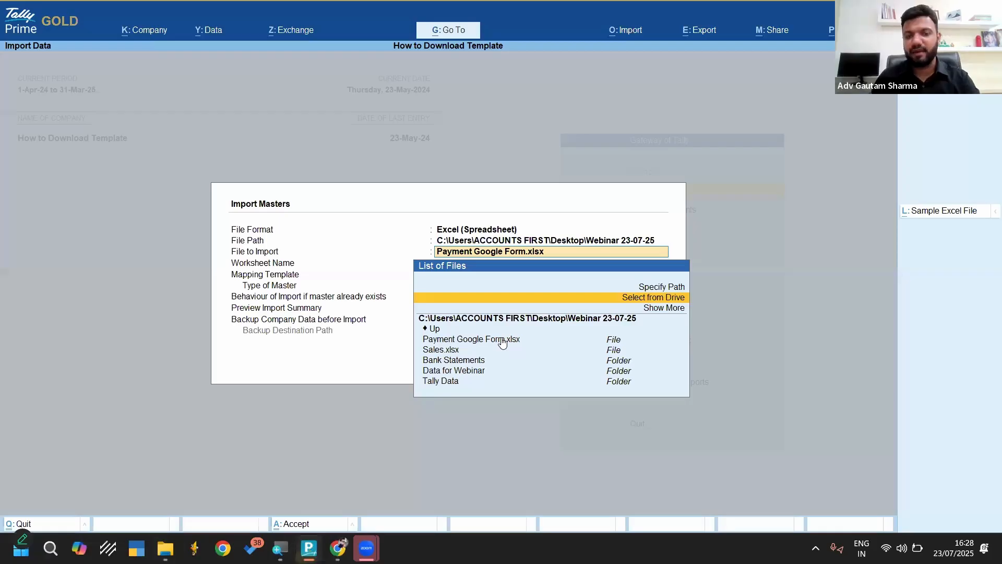
{"action": "key", "text": "Up"}
{"action": "key", "text": "Down"}
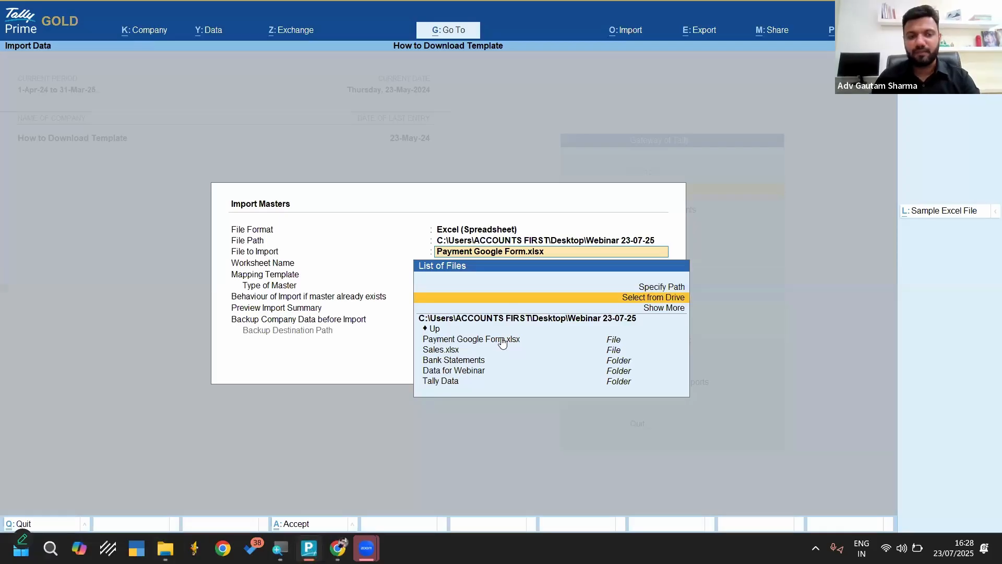
{"action": "key", "text": "Up"}
{"action": "key", "text": "Return"}
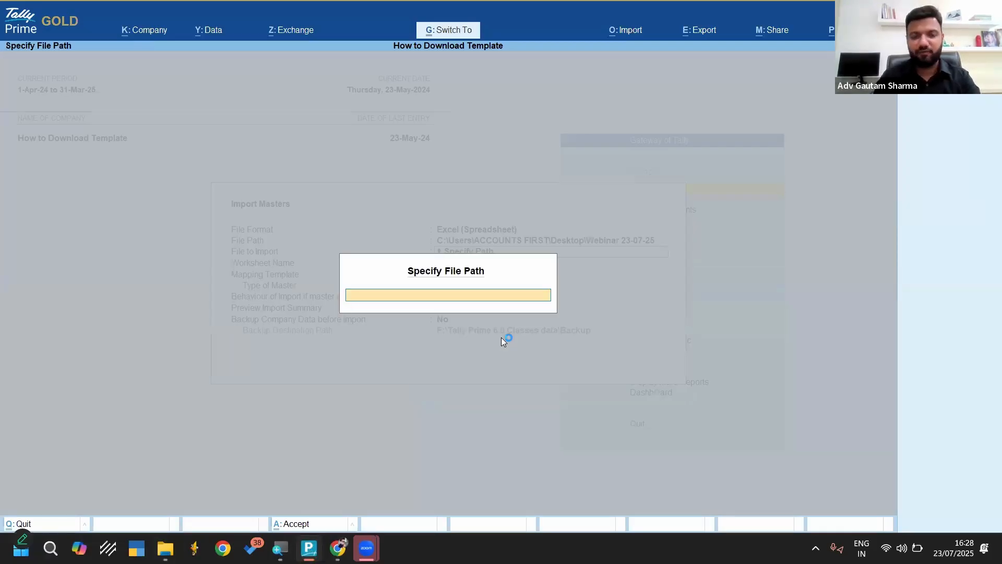
{"action": "key", "text": "ctrl+v"}
{"action": "key", "text": "Return"}
Choose PQ Amazon B2C Master Template.xlsx as the file to import and Sales as its worksheet
{"action": "key", "text": "Down"}
{"action": "key", "text": "Down"}
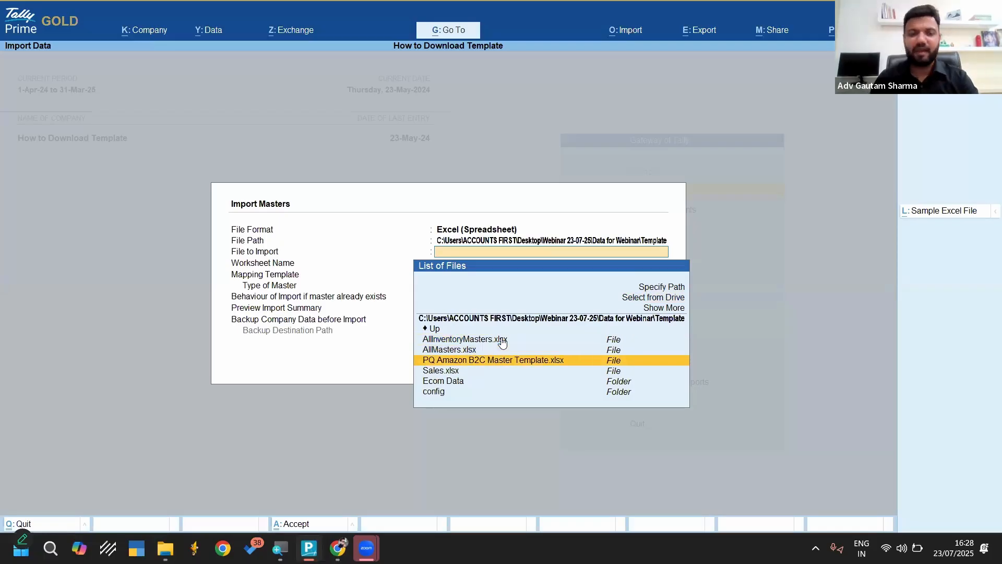
{"action": "key", "text": "Return"}
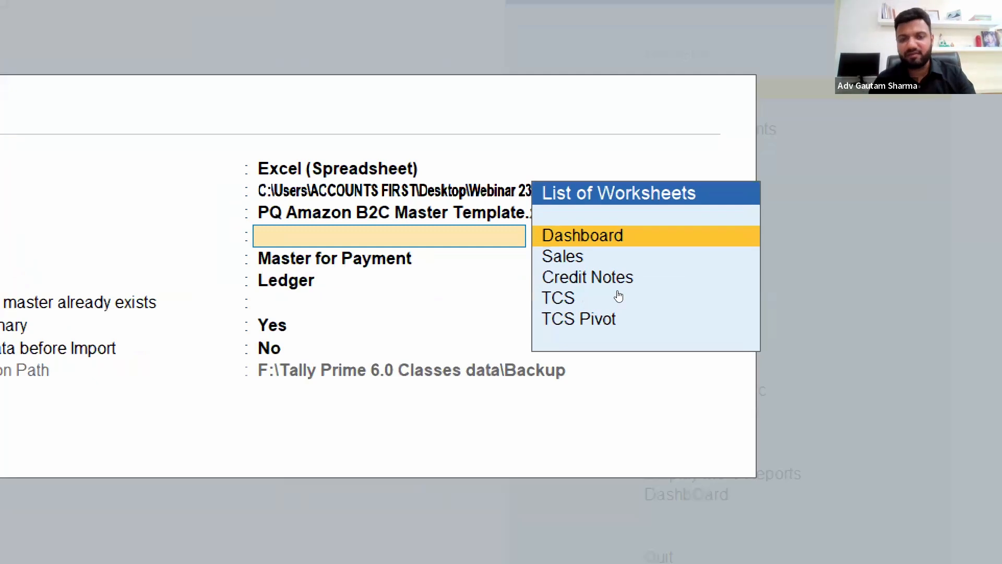
{"action": "key", "text": "Down"}
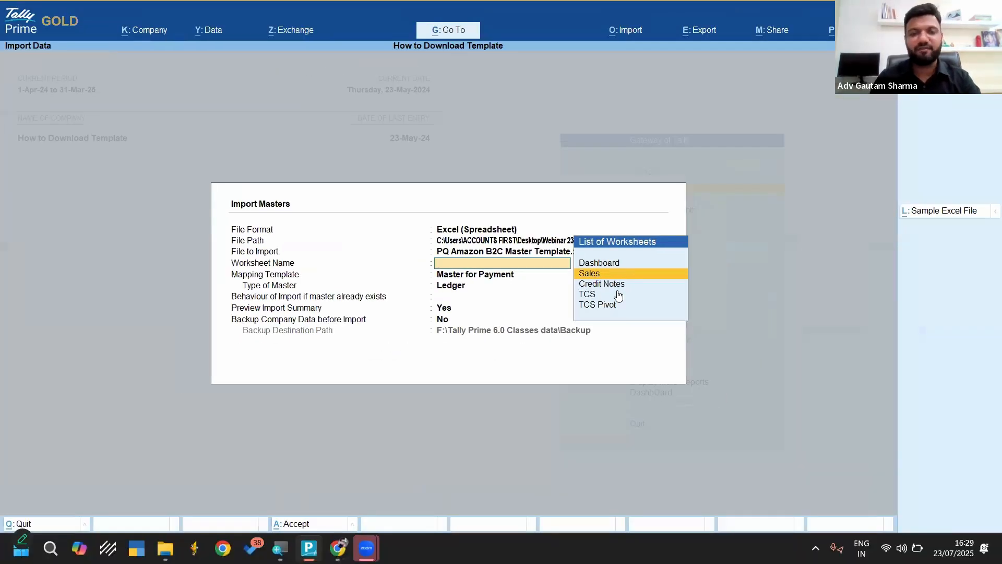
{"action": "key", "text": "Return"}
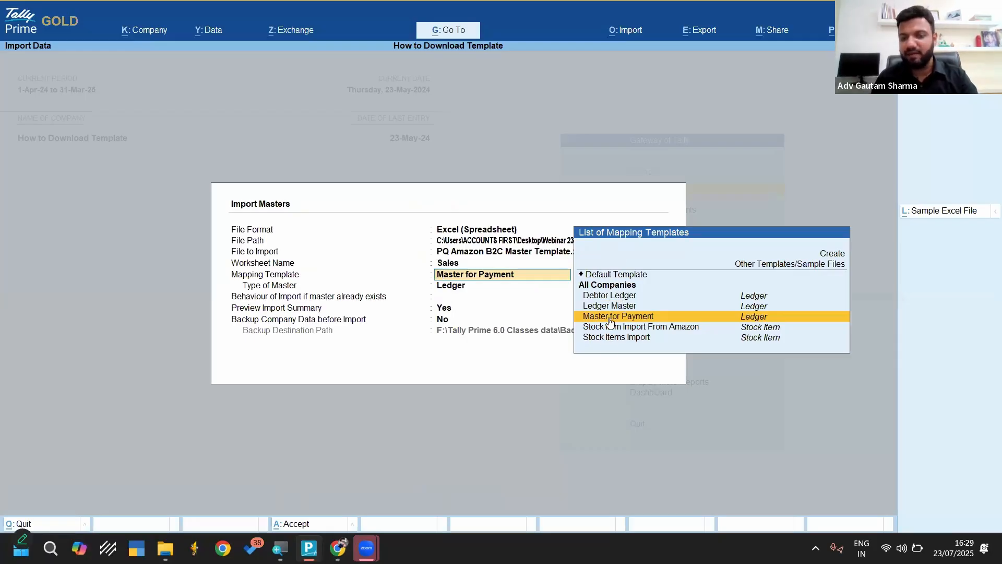
Review the available mapping templates and set the mapping template to Stock Items Import
{"action": "key", "text": "Up"}
{"action": "key", "text": "Up"}
{"action": "key", "text": "Up"}
{"action": "key", "text": "Up"}
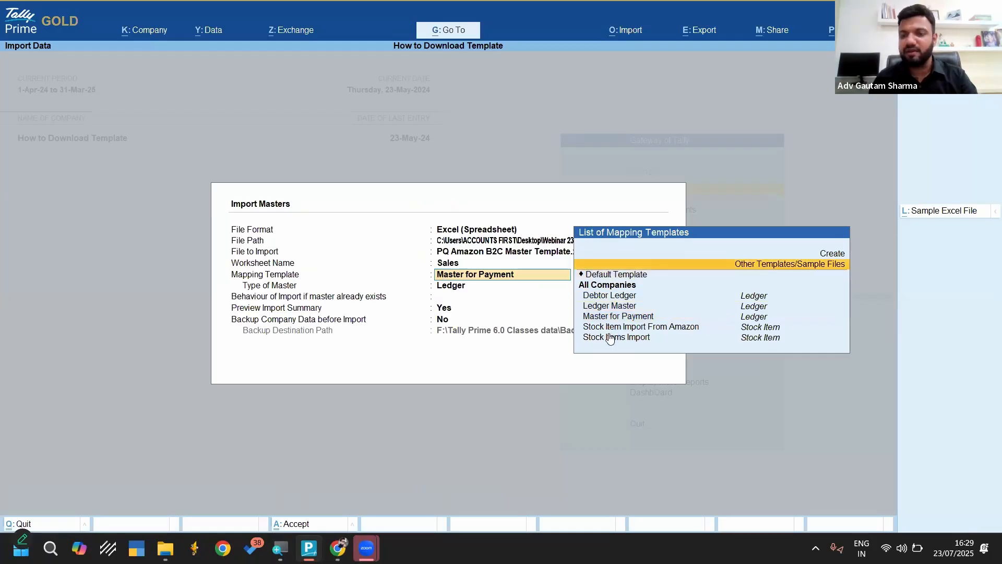
{"action": "key", "text": "Down"}
{"action": "key", "text": "Down"}
{"action": "key", "text": "Down"}
{"action": "key", "text": "Down"}
{"action": "key", "text": "Down"}
{"action": "key", "text": "Down"}
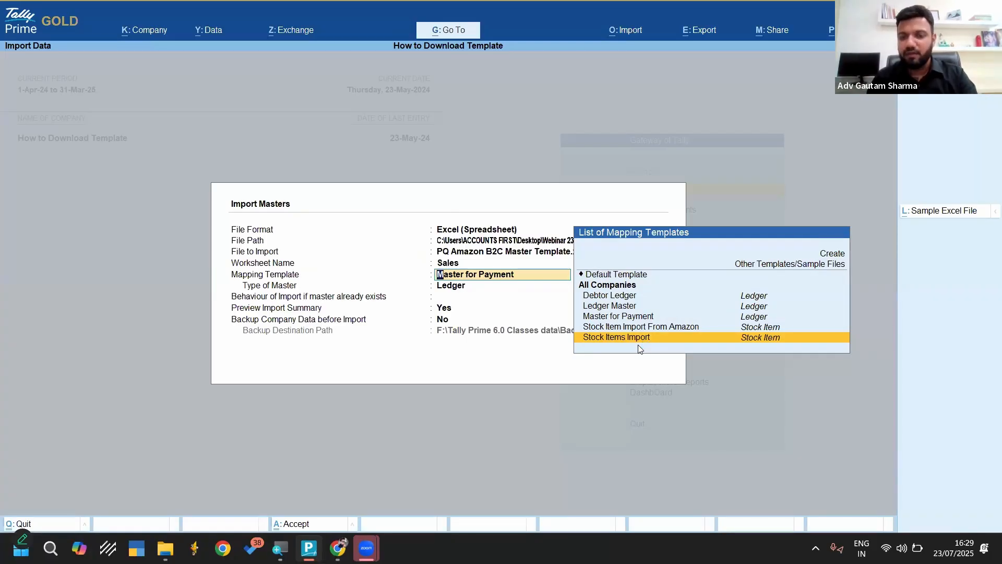
{"action": "key", "text": "Up"}
{"action": "key", "text": "Down"}
{"action": "key", "text": "Return"}
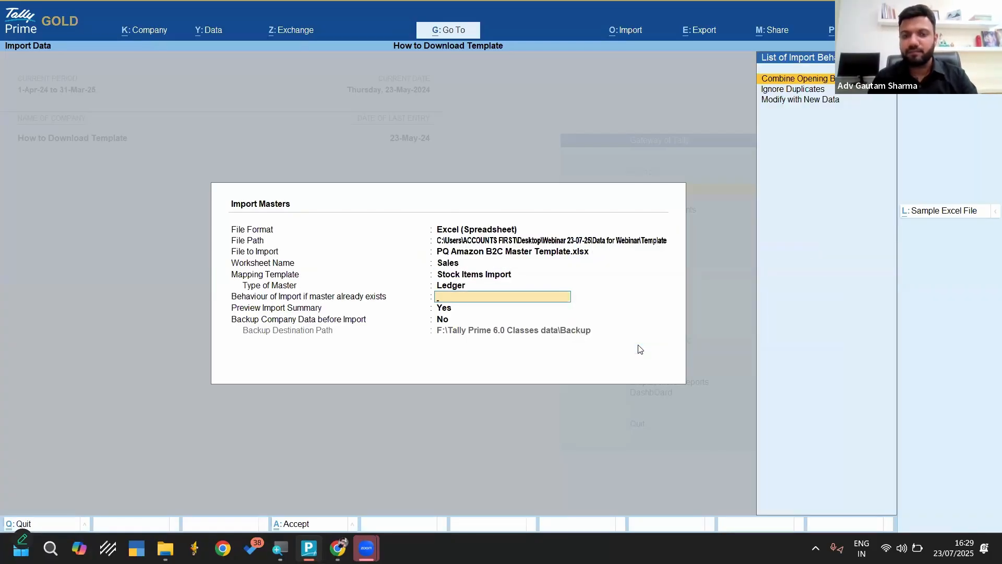
Return to the mapping template choice, open Master for Payment for alteration, review the master types and keep Ledger
{"action": "key", "text": "BackSpace"}
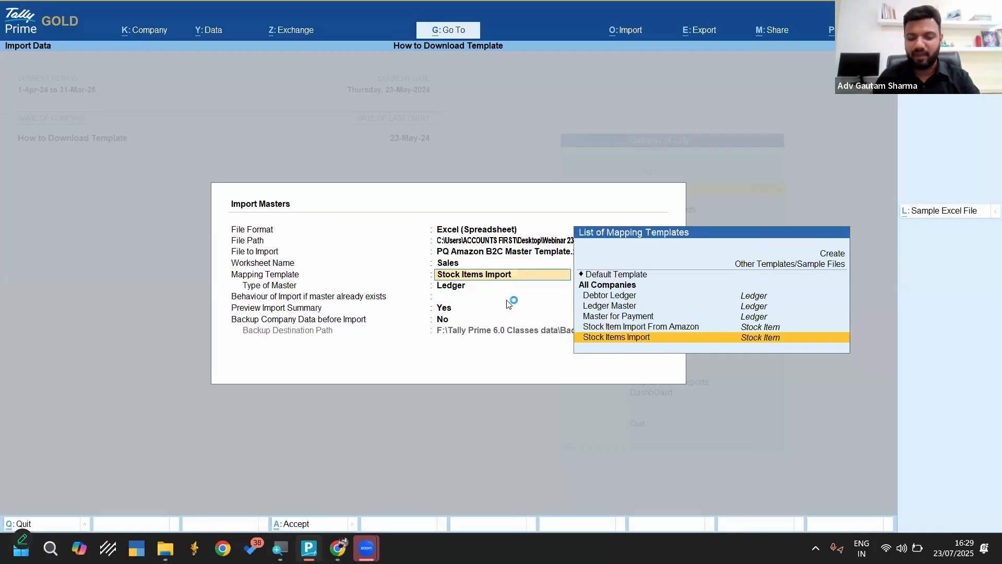
{"action": "key", "text": "ctrl+Return"}
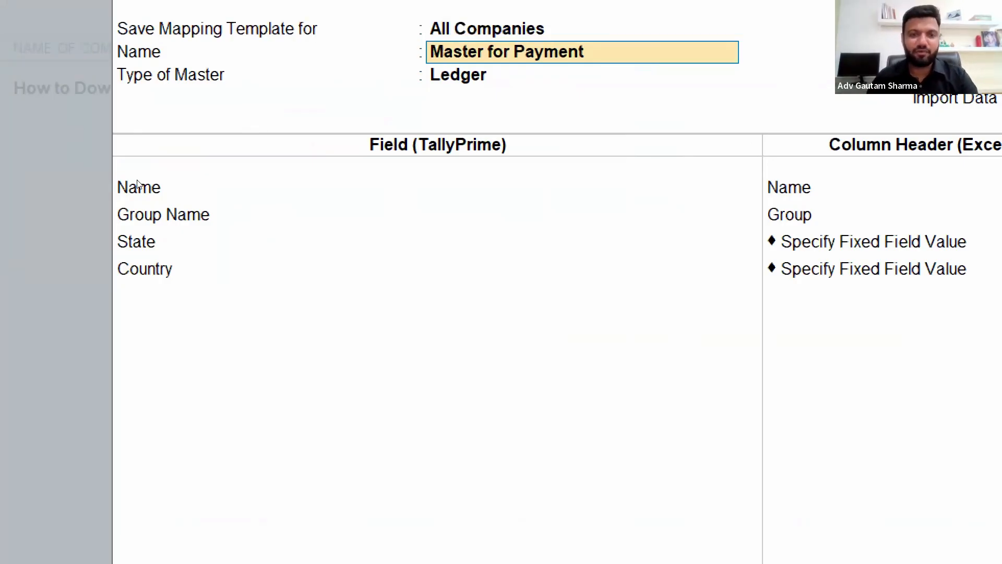
{"action": "key", "text": "Return"}
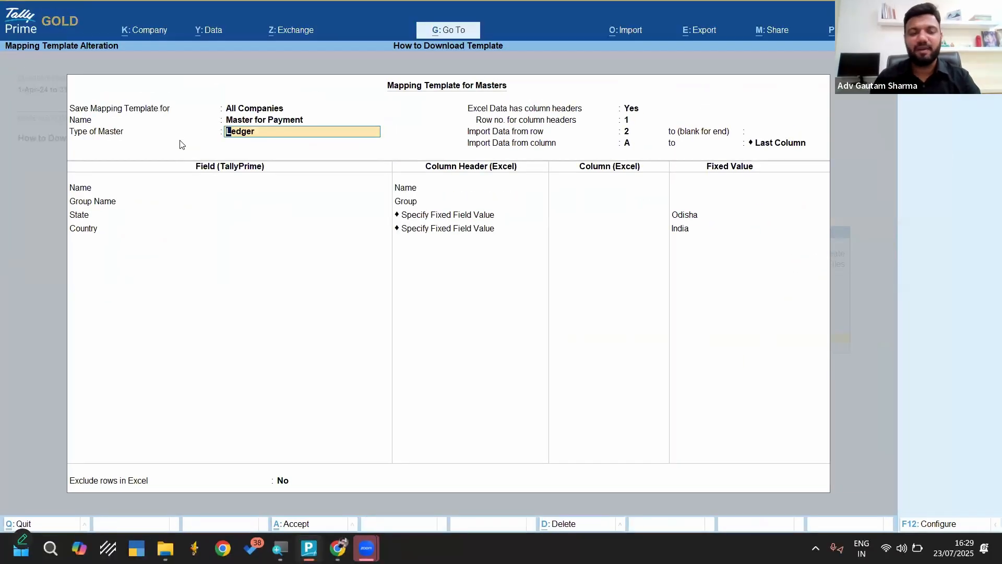
{"action": "key", "text": "BackSpace"}
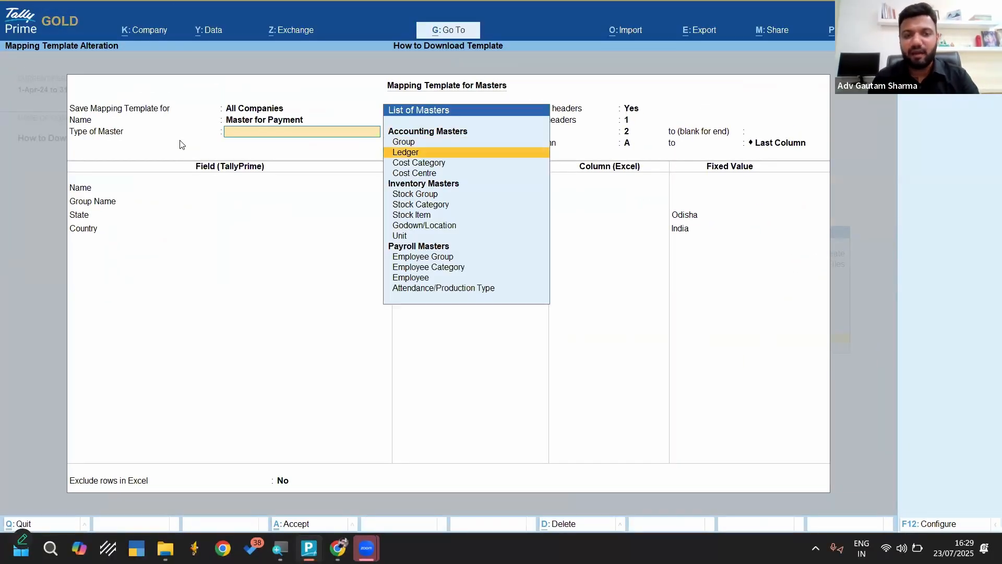
{"action": "key", "text": "Down"}
{"action": "key", "text": "Down"}
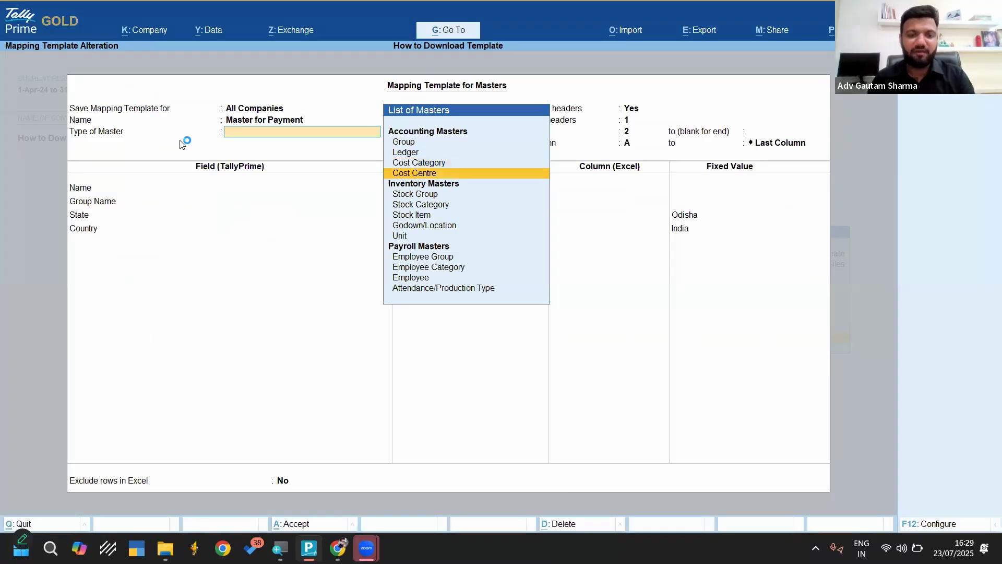
{"action": "key", "text": "Up"}
{"action": "key", "text": "Up"}
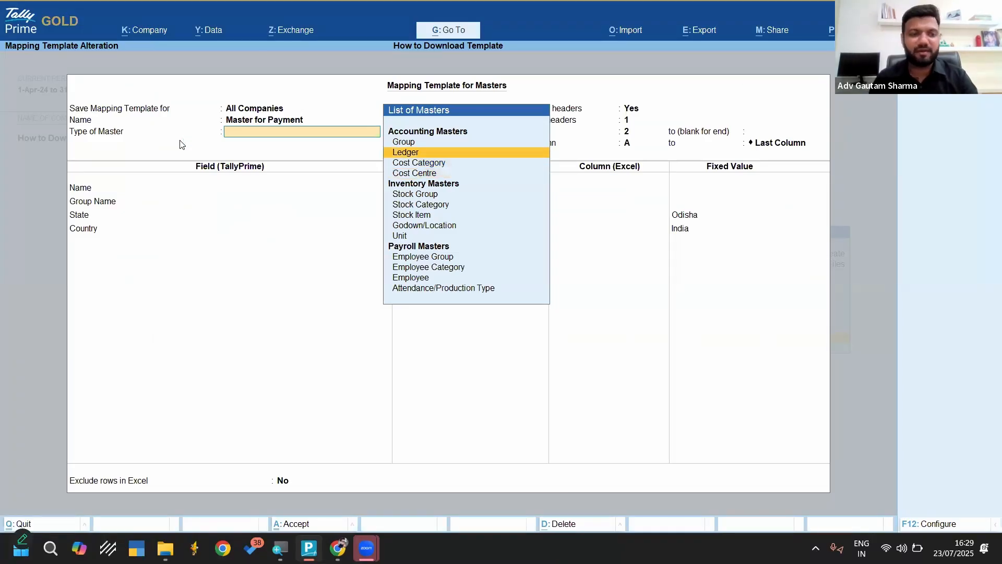
{"action": "key", "text": "Return"}
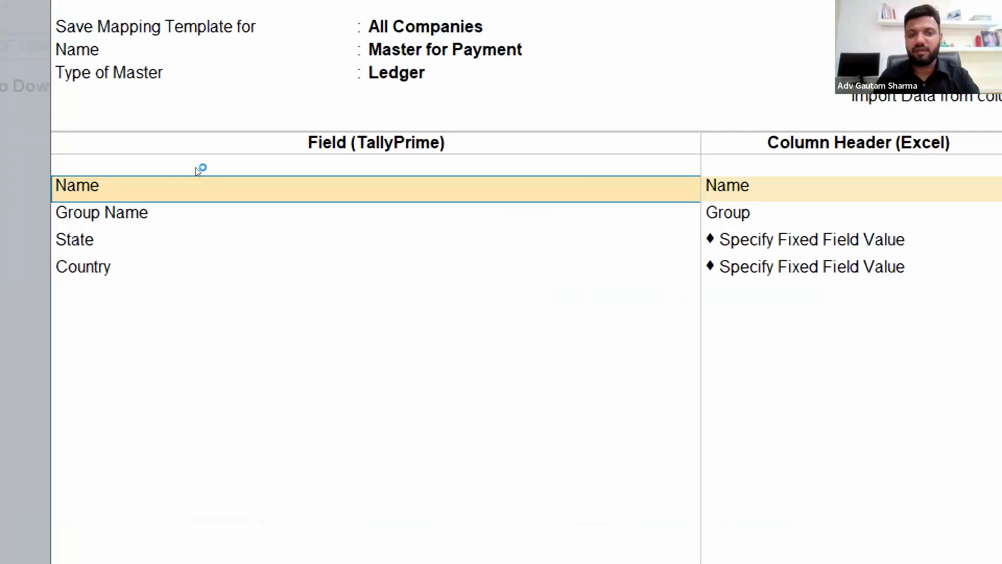
Browse the available ledger fields, keep Name as the first field and map it to the Party Name column header
{"action": "key", "text": "BackSpace"}
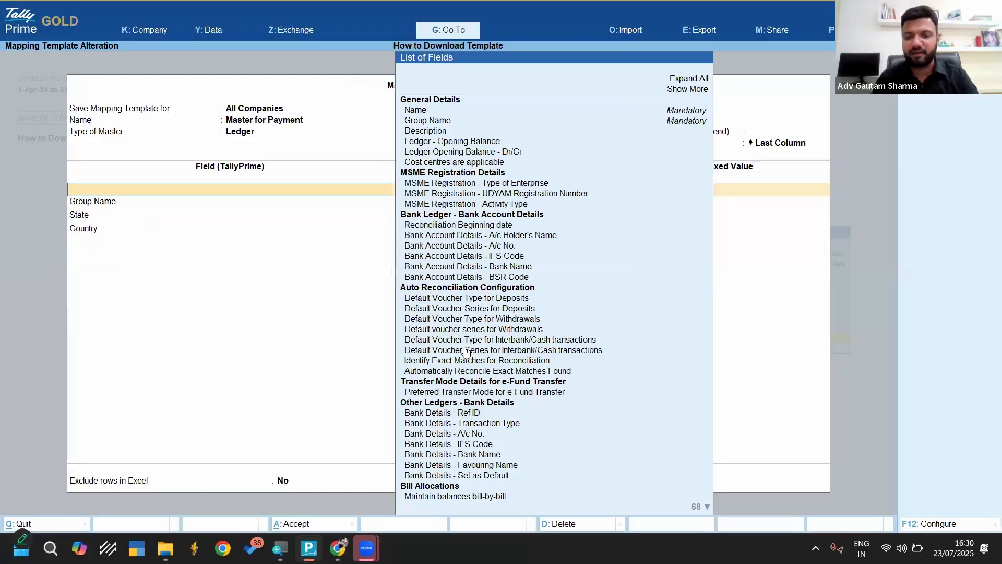
{"action": "key", "text": "Down"}
{"action": "key", "text": "Down"}
{"action": "key", "text": "Down"}
{"action": "key", "text": "Down"}
{"action": "key", "text": "Down"}
{"action": "key", "text": "Down"}
{"action": "key", "text": "Down"}
{"action": "key", "text": "Down"}
{"action": "key", "text": "Down"}
{"action": "key", "text": "Down"}
{"action": "key", "text": "Down"}
{"action": "key", "text": "Down"}
{"action": "key", "text": "Down"}
{"action": "key", "text": "Down"}
{"action": "key", "text": "Down"}
{"action": "key", "text": "Down"}
{"action": "key", "text": "Down"}
{"action": "key", "text": "Down"}
{"action": "key", "text": "Down"}
{"action": "key", "text": "Down"}
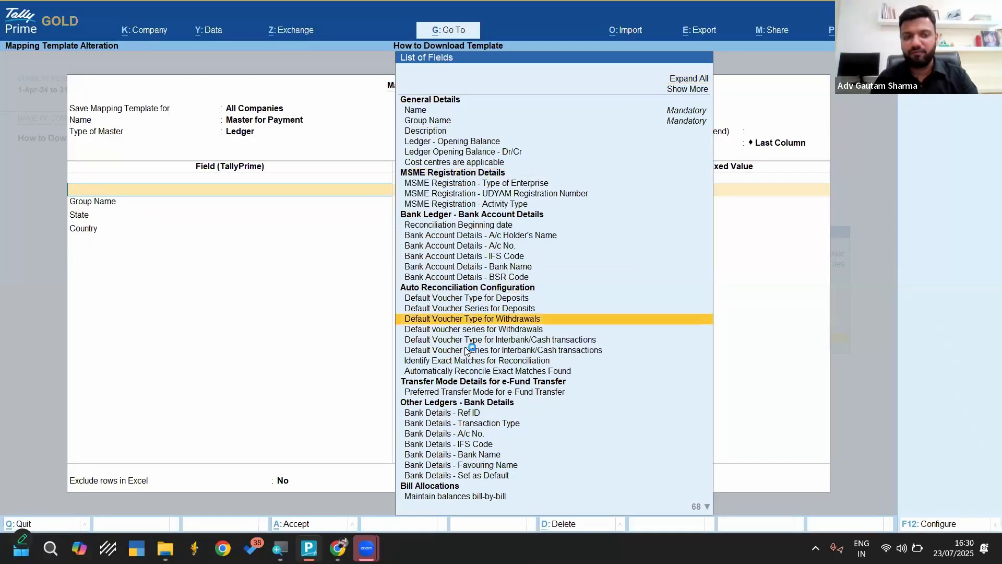
{"action": "key", "text": "Down"}
{"action": "key", "text": "Down"}
{"action": "key", "text": "Down"}
{"action": "key", "text": "Down"}
{"action": "key", "text": "Down"}
{"action": "key", "text": "Down"}
{"action": "key", "text": "Down"}
{"action": "key", "text": "Down"}
{"action": "key", "text": "Down"}
{"action": "key", "text": "Down"}
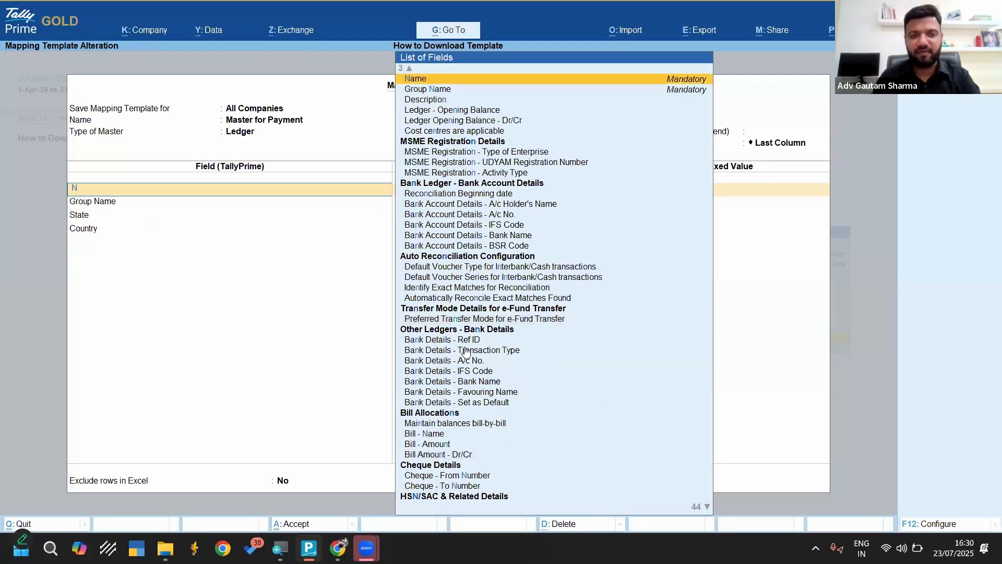
{"action": "type", "text": "Name"}
{"action": "key", "text": "Return"}
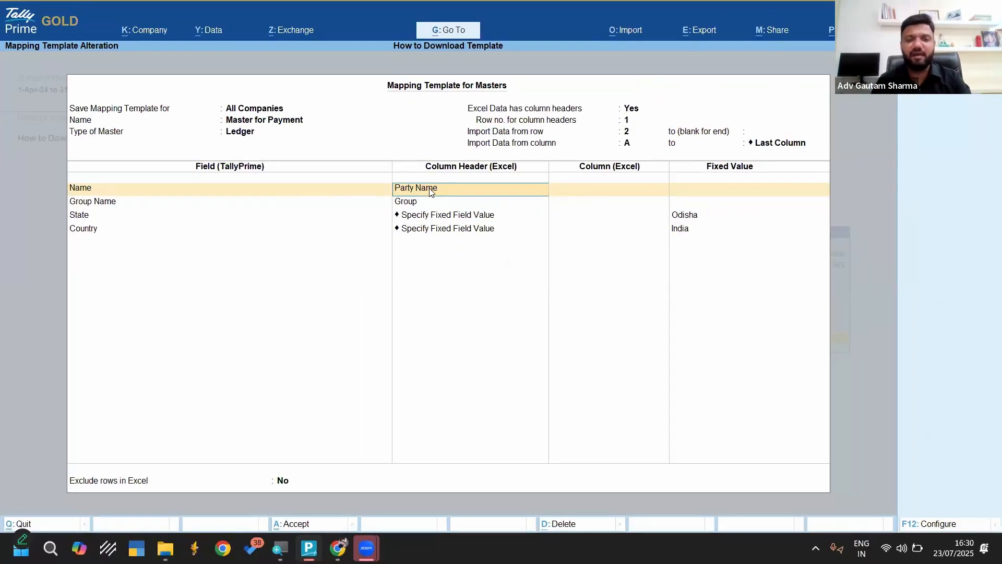
{"action": "key", "text": "Return"}
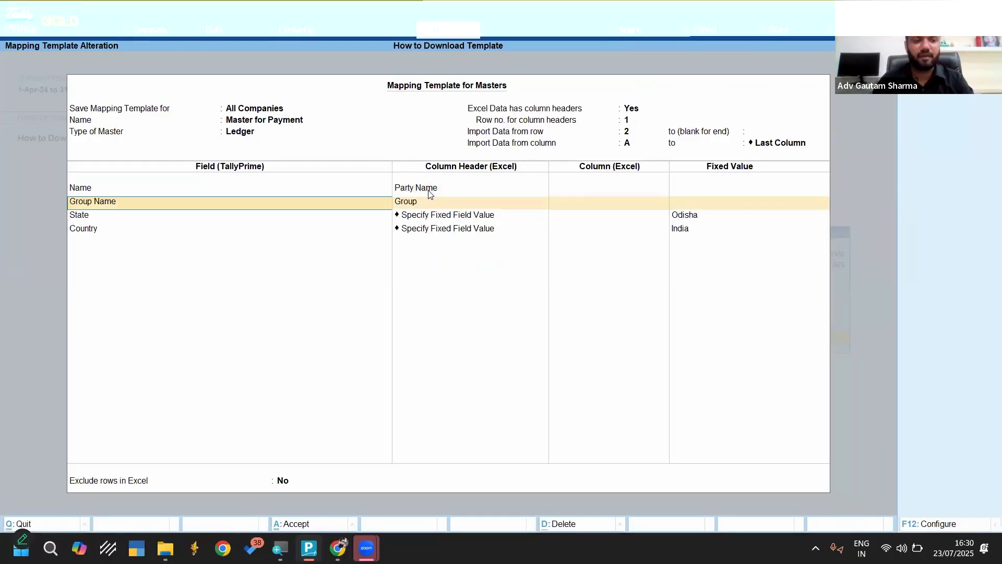
Try to find a "Gro" column header for Group Name, and quit the Master for Payment alteration
{"action": "key", "text": "Return"}
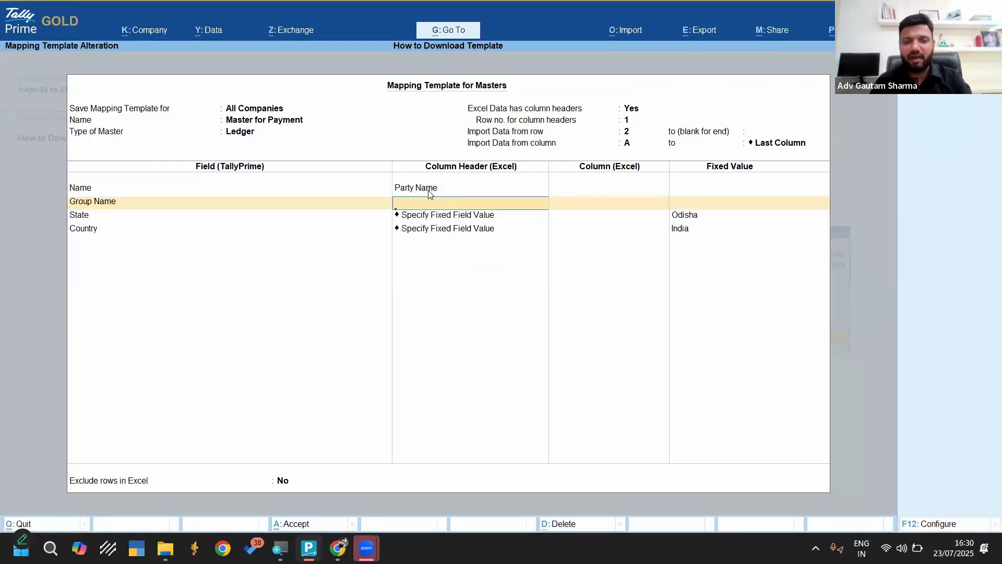
{"action": "type", "text": "Gro"}
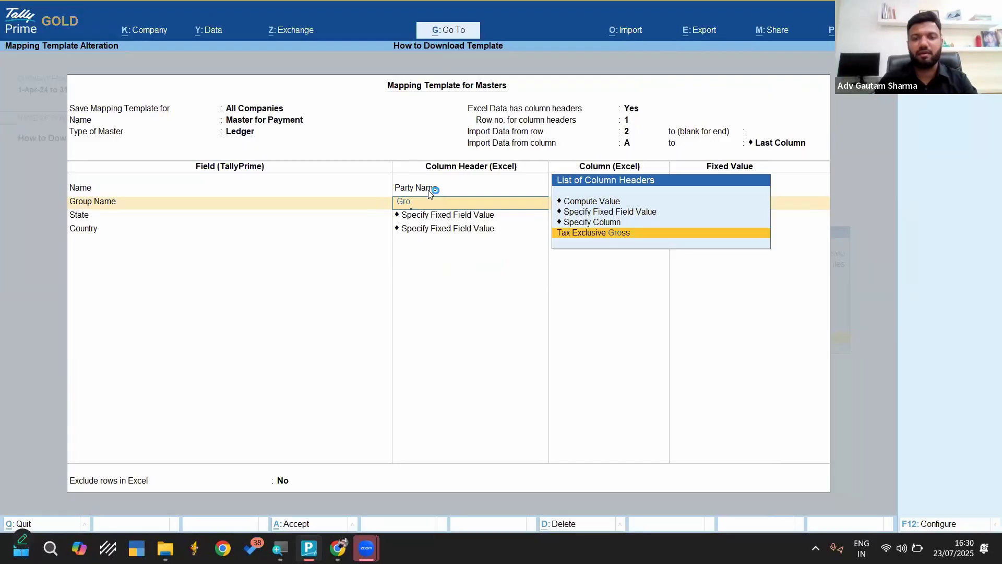
{"action": "key", "text": "Escape"}
{"action": "key", "text": "Escape"}
{"action": "key", "text": "Return"}
Set the mapping template to Stock Item Import From Amazon and open that template for alteration
{"action": "key", "text": "Up"}
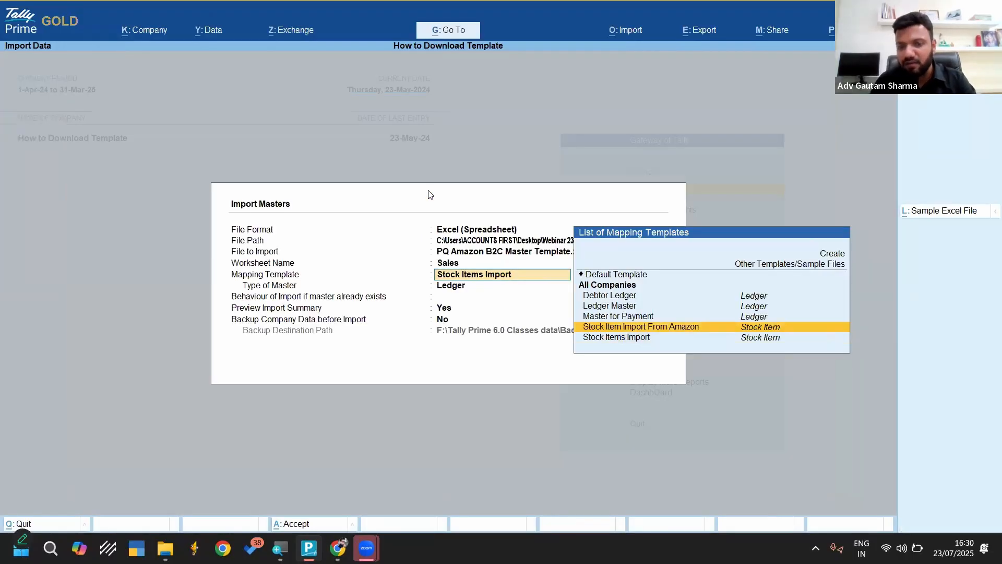
{"action": "key", "text": "Return"}
{"action": "key", "text": "BackSpace"}
{"action": "key", "text": "ctrl+Return"}
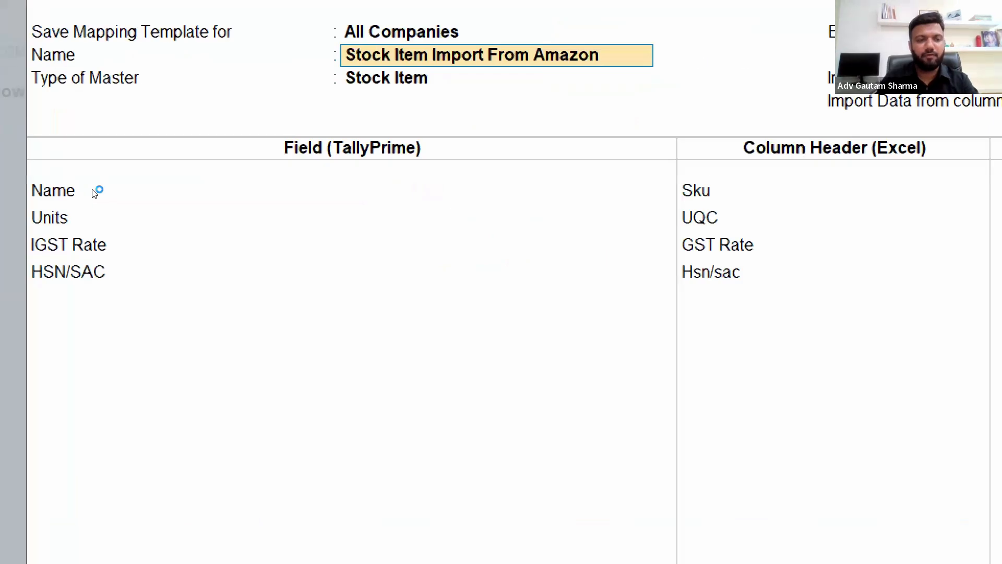
Examine the template's stock item field mappings for Name, Units and IGST Rate, and leave the template and the master import
{"action": "key", "text": "Return"}
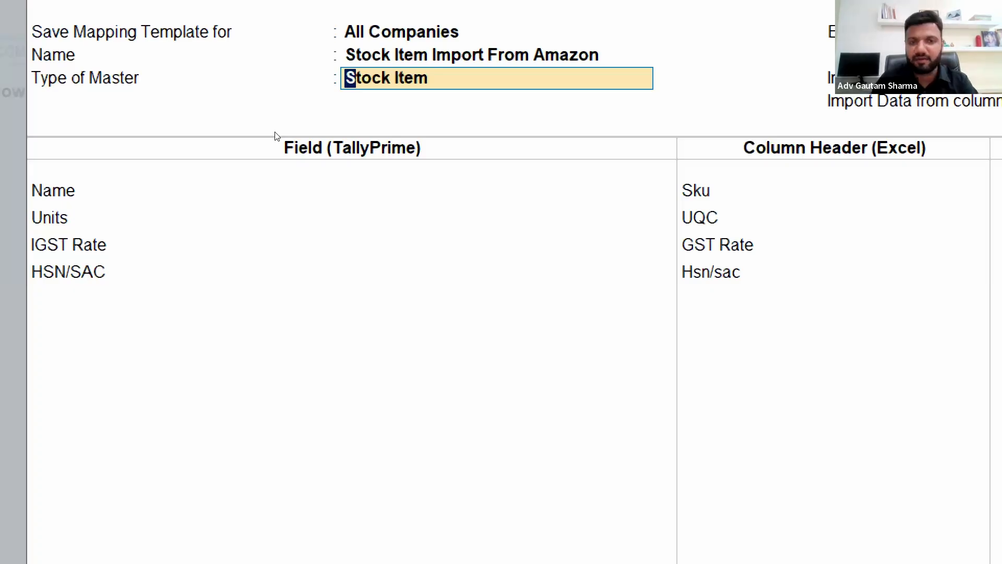
{"action": "key", "text": "Return"}
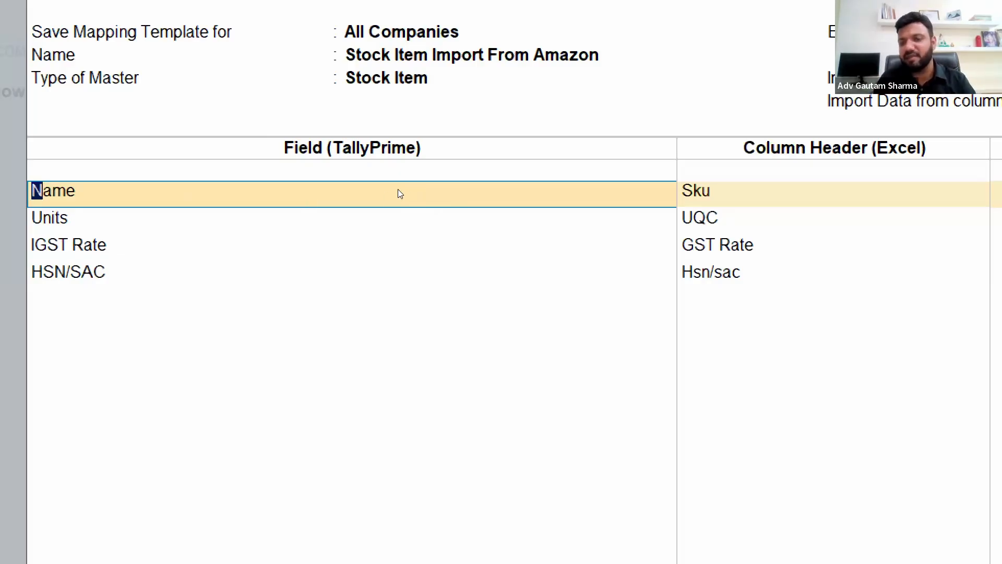
{"action": "key", "text": "Return"}
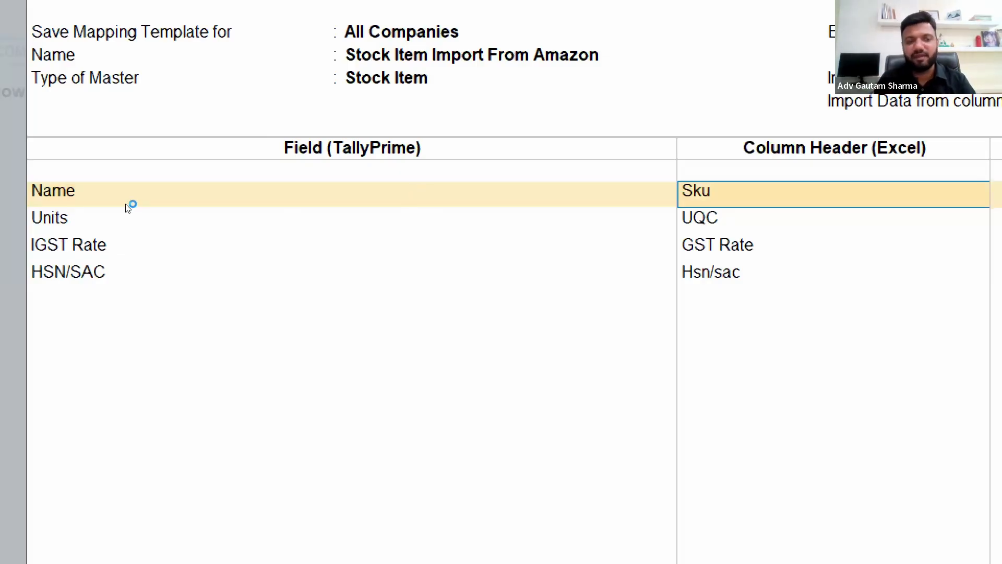
{"action": "key", "text": "Return"}
{"action": "key", "text": "Return"}
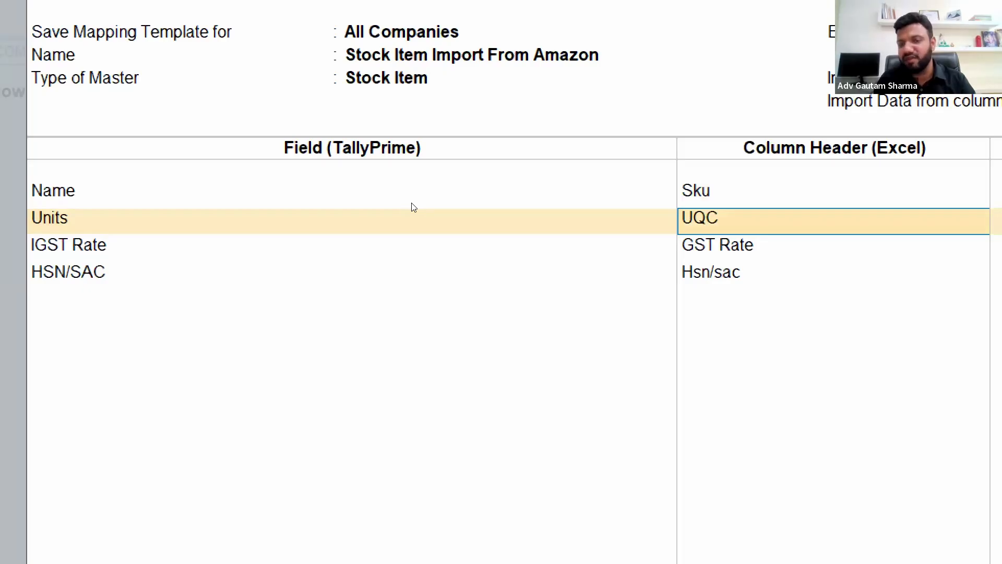
{"action": "key", "text": "Return"}
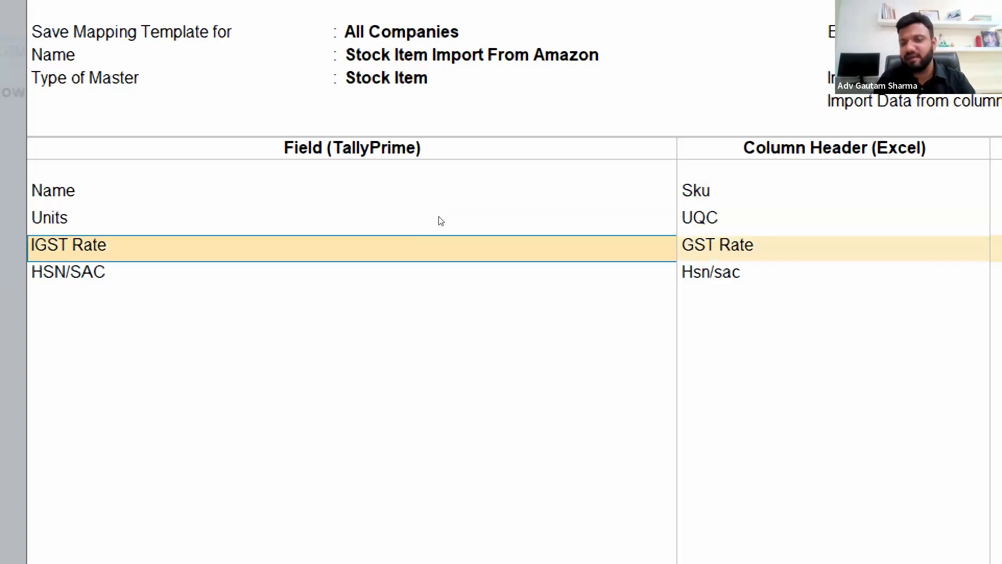
{"action": "key", "text": "Return"}
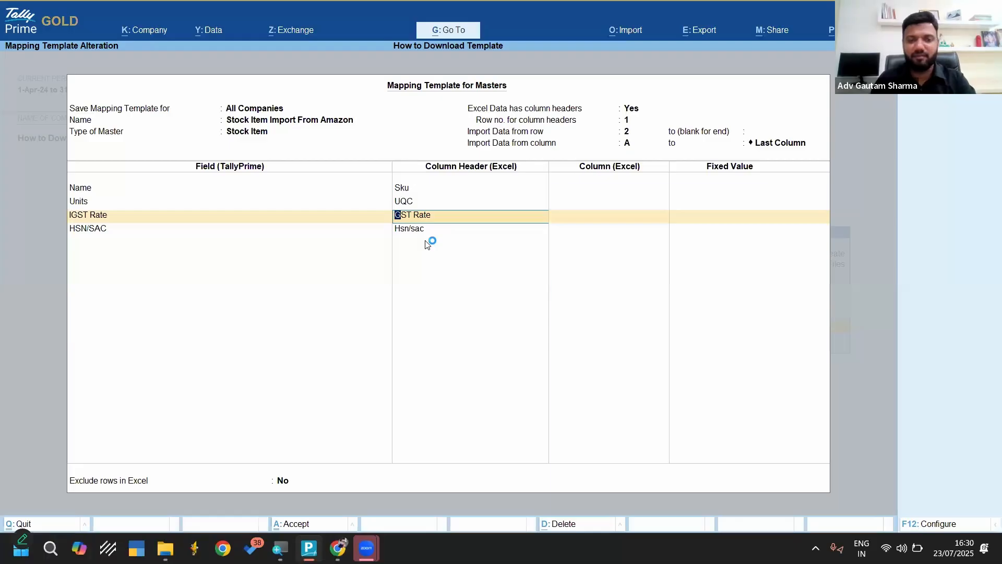
{"action": "key", "text": "Escape"}
{"action": "key", "text": "Return"}
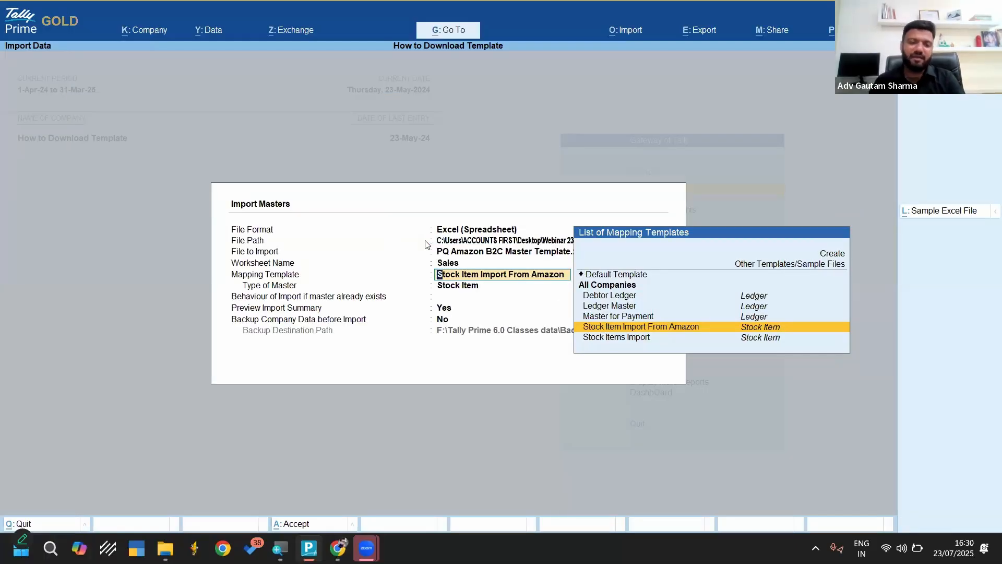
{"action": "key", "text": "Escape"}
{"action": "key", "text": "Escape"}
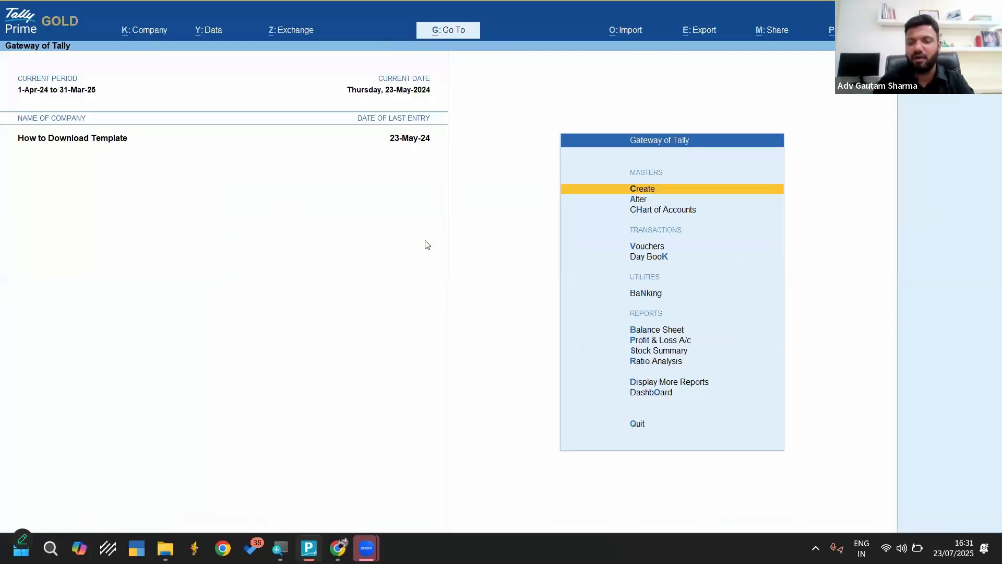
Start a transaction import and specify the copied Template folder path as its file path
{"action": "key", "text": "alt+o"}
{"action": "key", "text": "Down"}
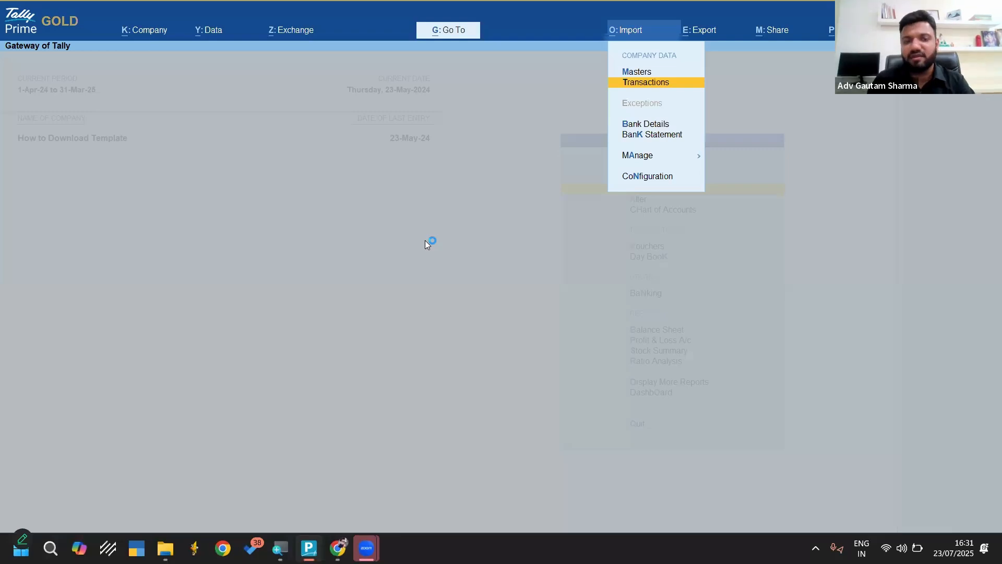
{"action": "key", "text": "Return"}
{"action": "key", "text": "Return"}
{"action": "key", "text": "Up"}
{"action": "key", "text": "Up"}
{"action": "key", "text": "Up"}
{"action": "key", "text": "Up"}
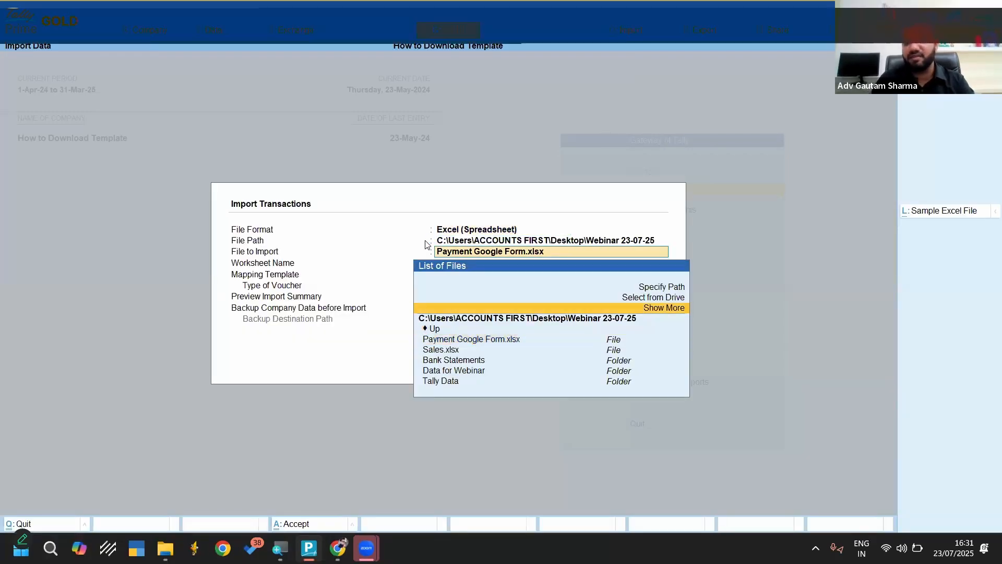
{"action": "key", "text": "Return"}
{"action": "type", "text": "C:\\Users\\ACCOUNTS FIRST\\Desktop\\Webinar 23-07-25\\Data for Webinar\\Template"}
Choose PQ Amazon B2C Master Template.xlsx as the transaction file to import and Sales as its worksheet
{"action": "key", "text": "Return"}
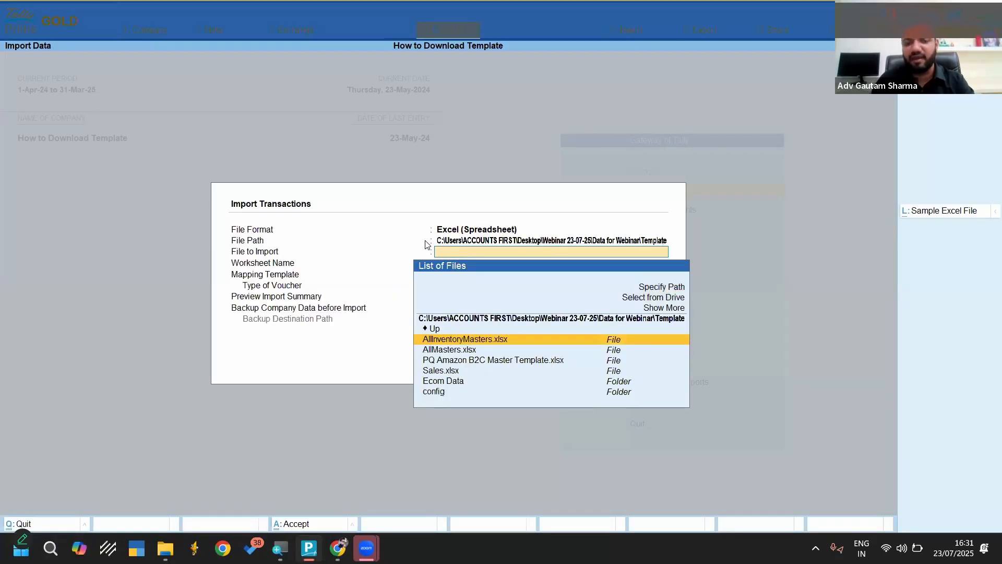
{"action": "key", "text": "Down"}
{"action": "key", "text": "Down"}
{"action": "key", "text": "Return"}
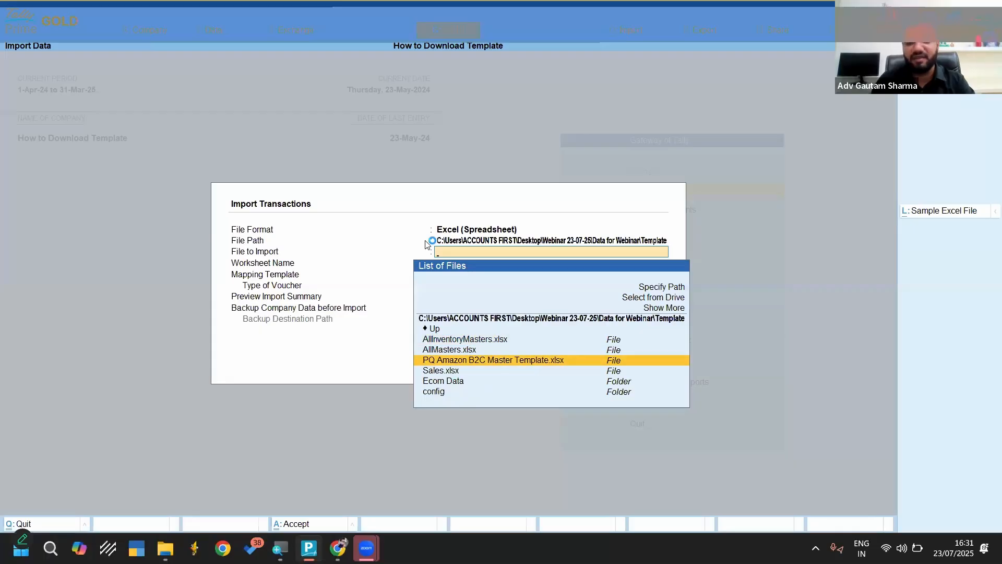
{"action": "key", "text": "Down"}
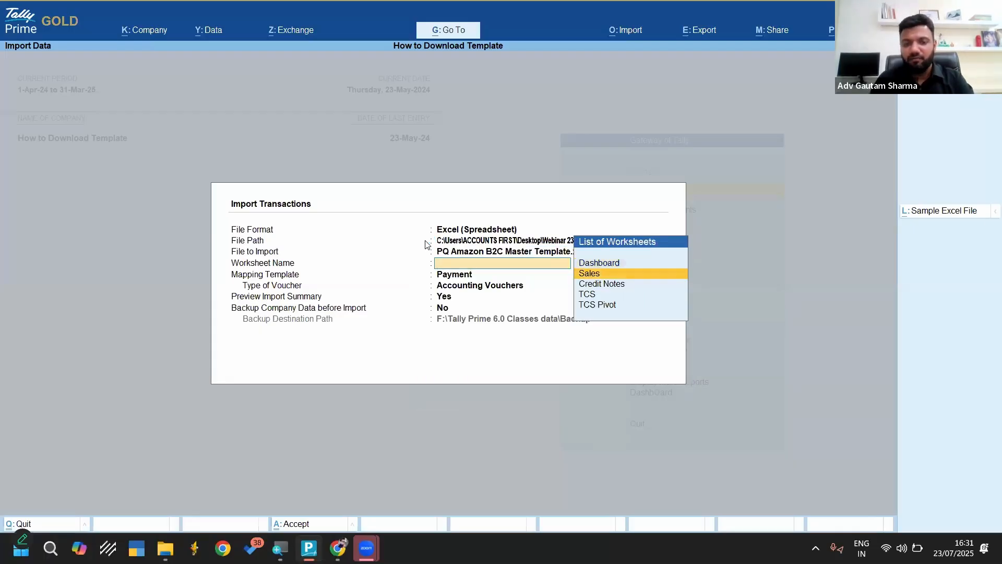
{"action": "key", "text": "Return"}
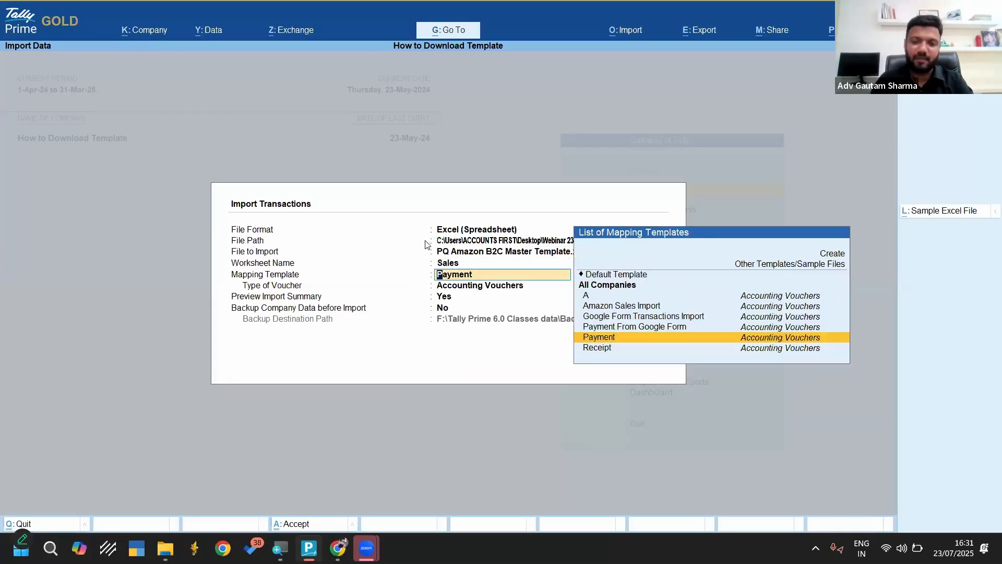
Set the transaction mapping template to Amazon Sales Import and open it for alteration
{"action": "key", "text": "Up"}
{"action": "key", "text": "Up"}
{"action": "key", "text": "Up"}
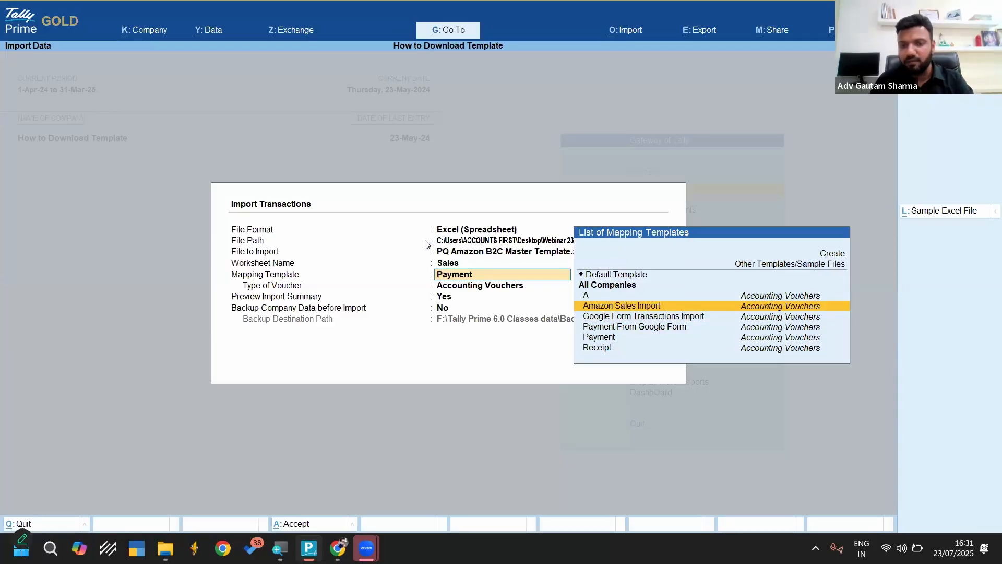
{"action": "key", "text": "Return"}
{"action": "key", "text": "BackSpace"}
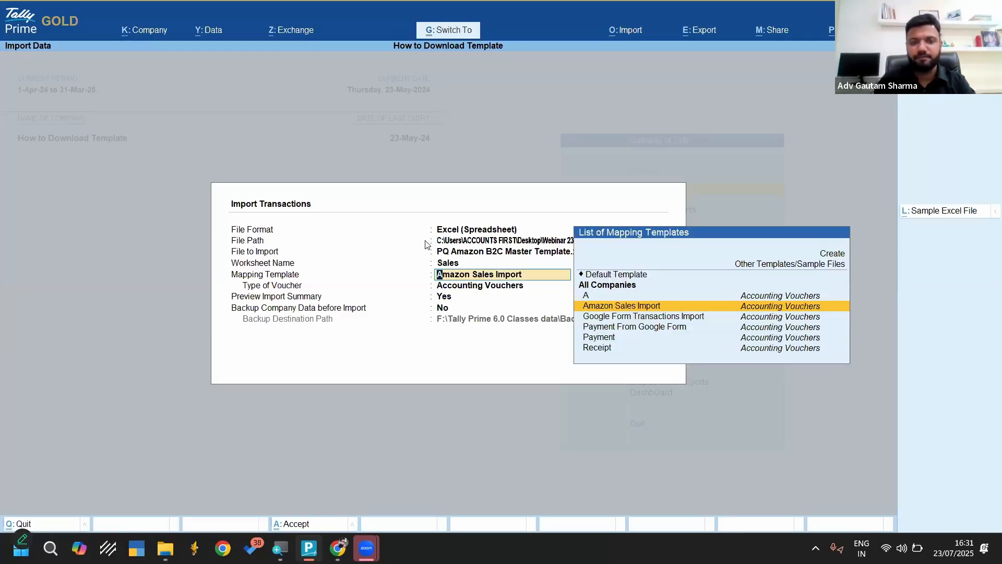
{"action": "key", "text": "ctrl+Return"}
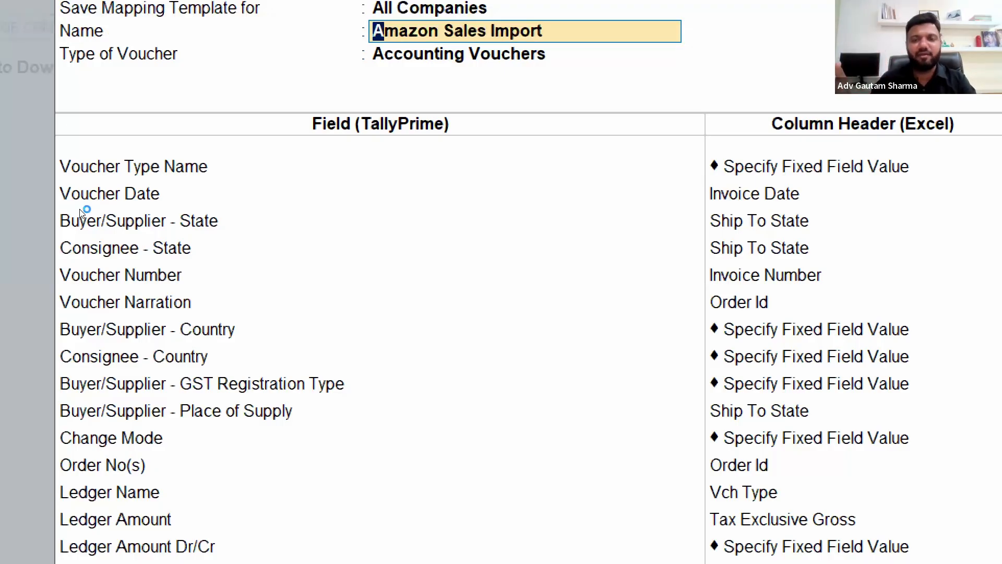
Replace the Voucher Type Name field in the first mapping row with Ledger Name
{"action": "left_click", "coordinate": [440, 207]}
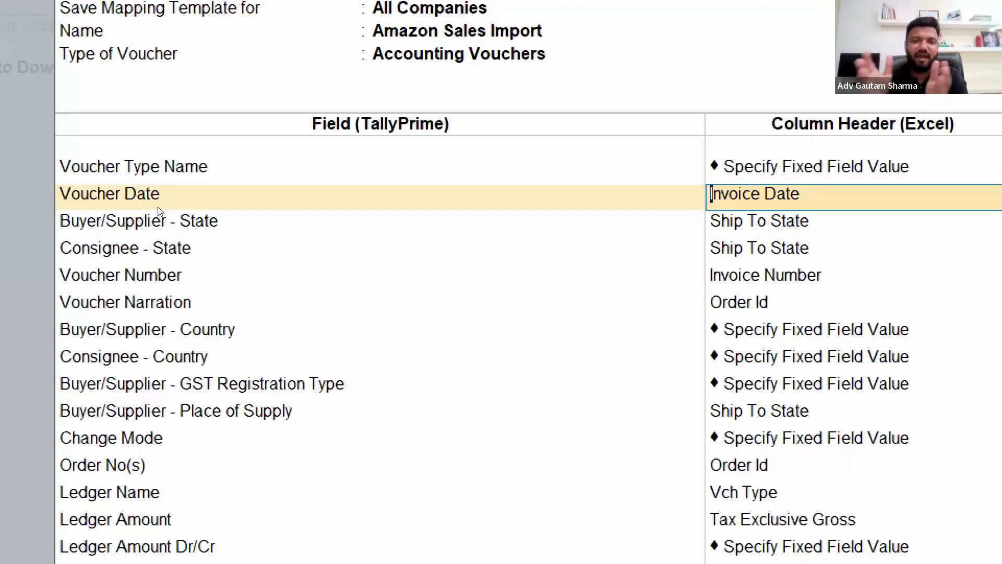
{"action": "left_click", "coordinate": [130, 188]}
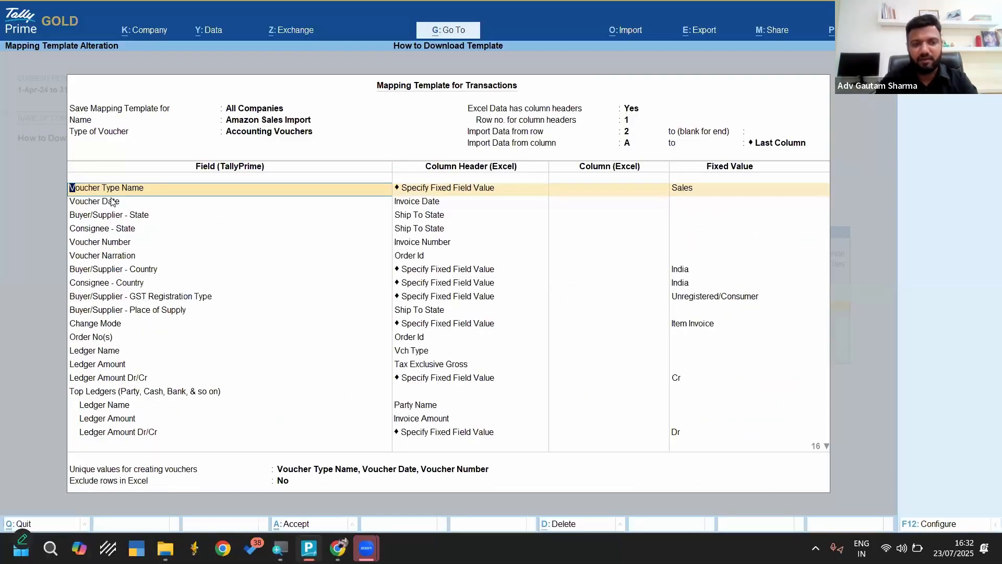
{"action": "key", "text": "space"}
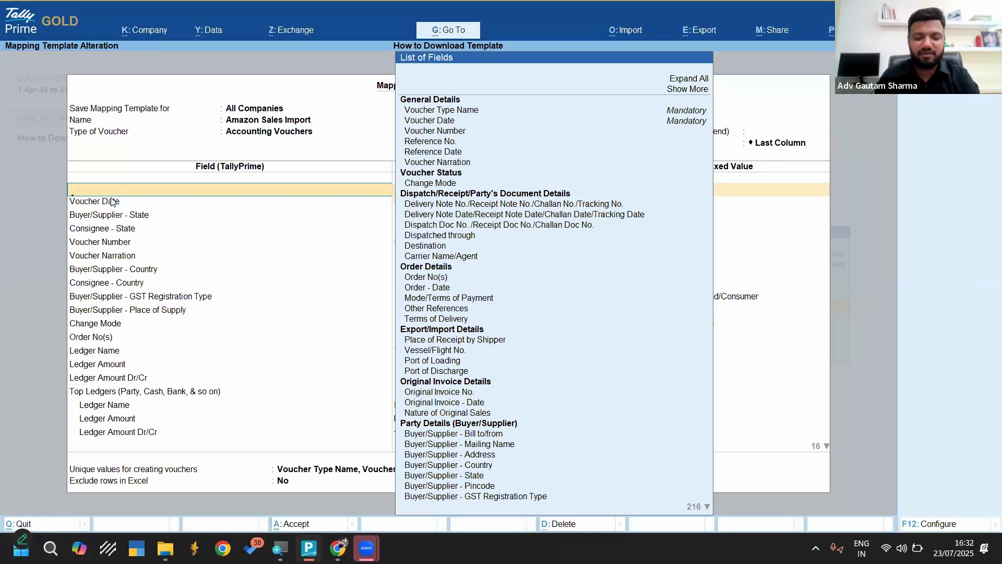
{"action": "type", "text": "Ledger"}
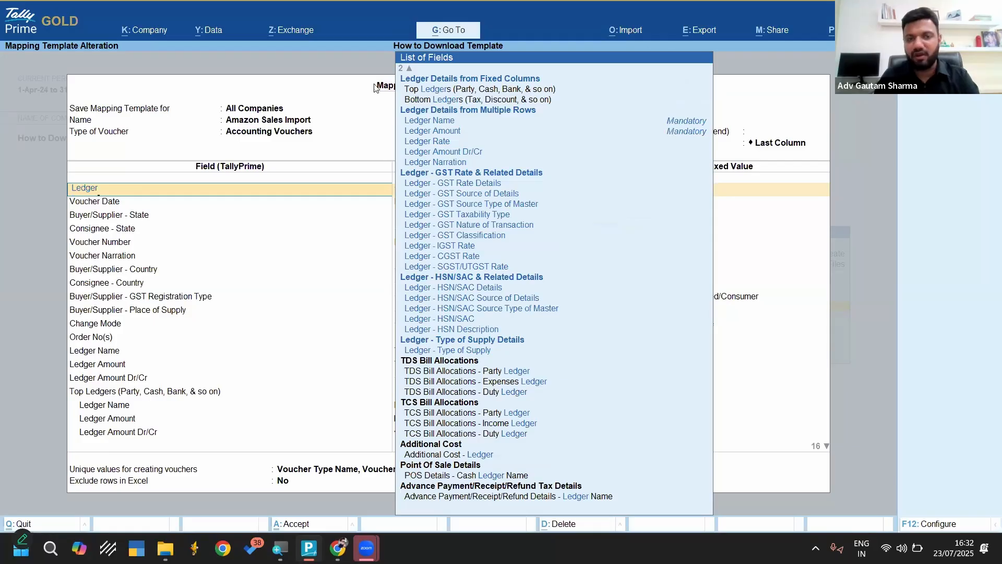
{"action": "left_click", "coordinate": [458, 120]}
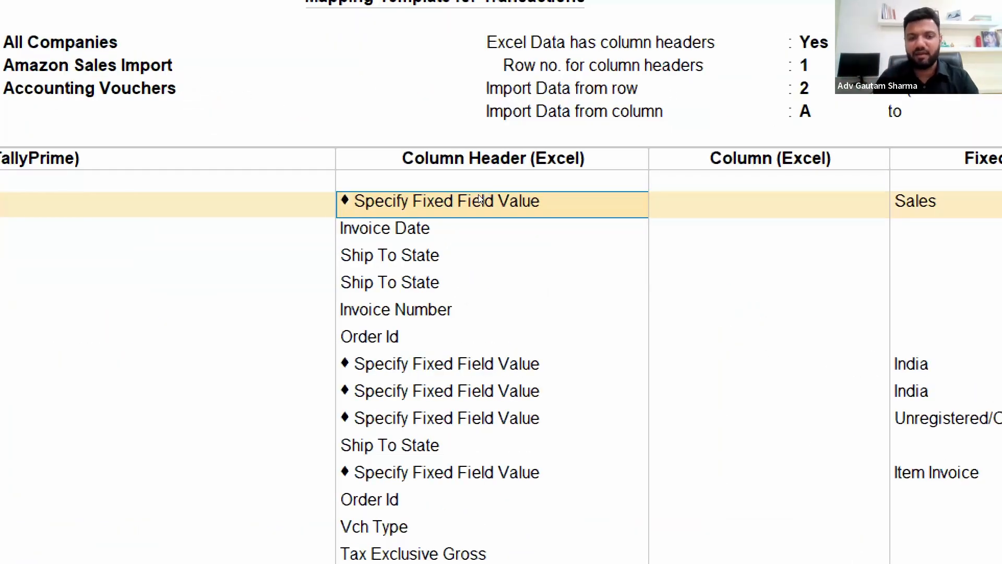
Choose Specify Fixed Field Value for Ledger Name, view the ledgers offered and cancel the fixed value entry
{"action": "key", "text": "space"}
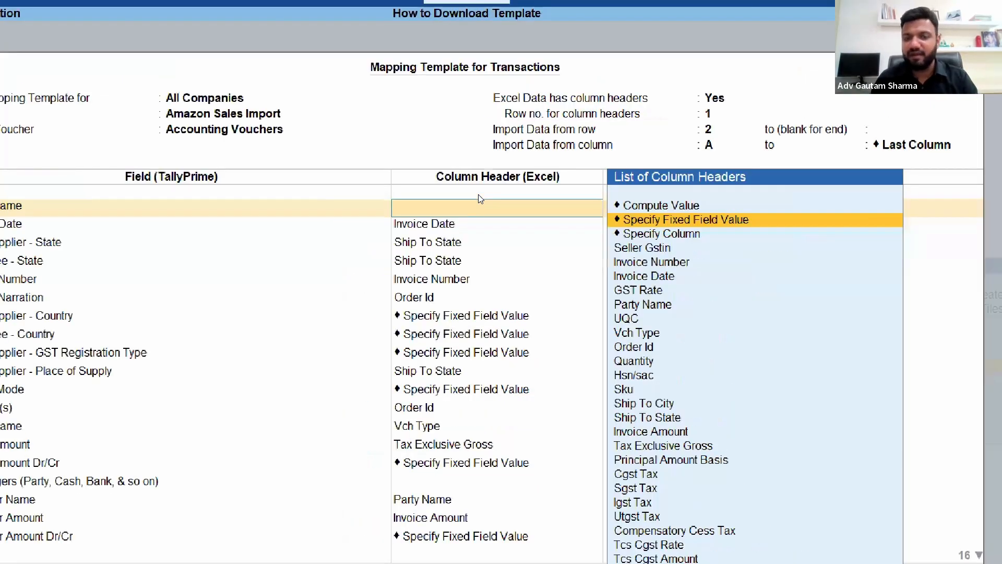
{"action": "key", "text": "Return"}
{"action": "key", "text": "space"}
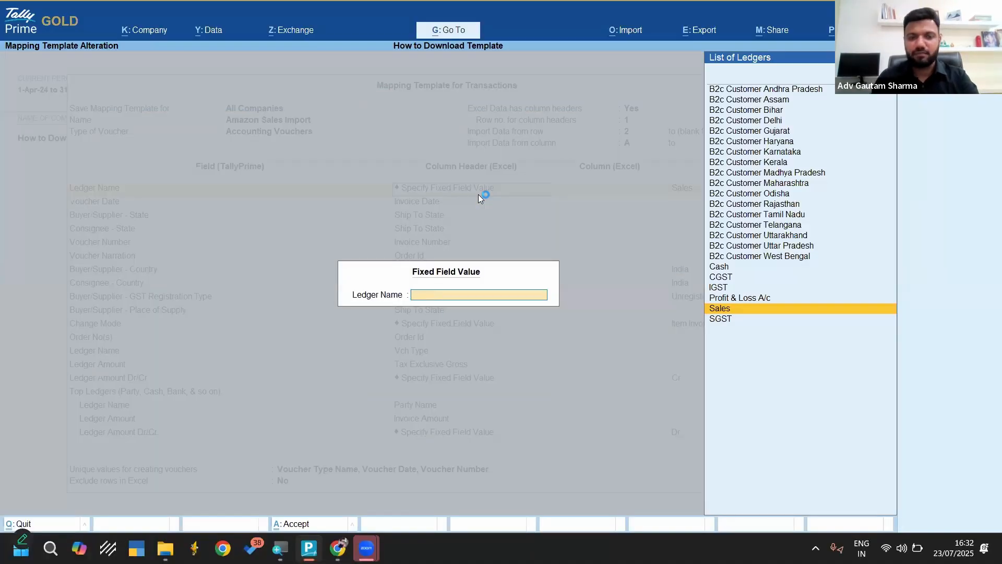
{"action": "key", "text": "Escape"}
{"action": "key", "text": "Escape"}
Return to the first mapping row's field and set it back to Voucher Type Name
{"action": "type", "text": "Vou"}
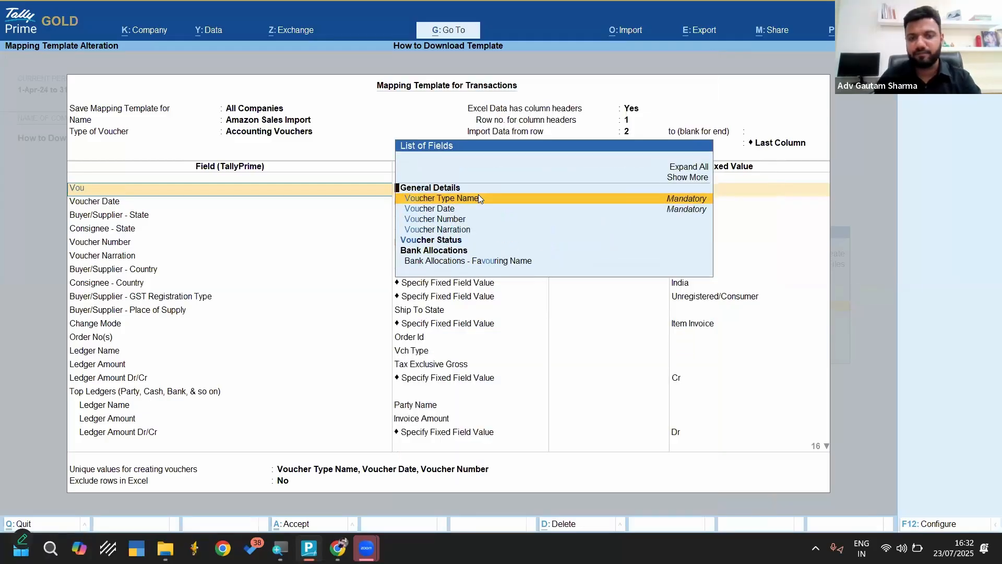
{"action": "key", "text": "Return"}
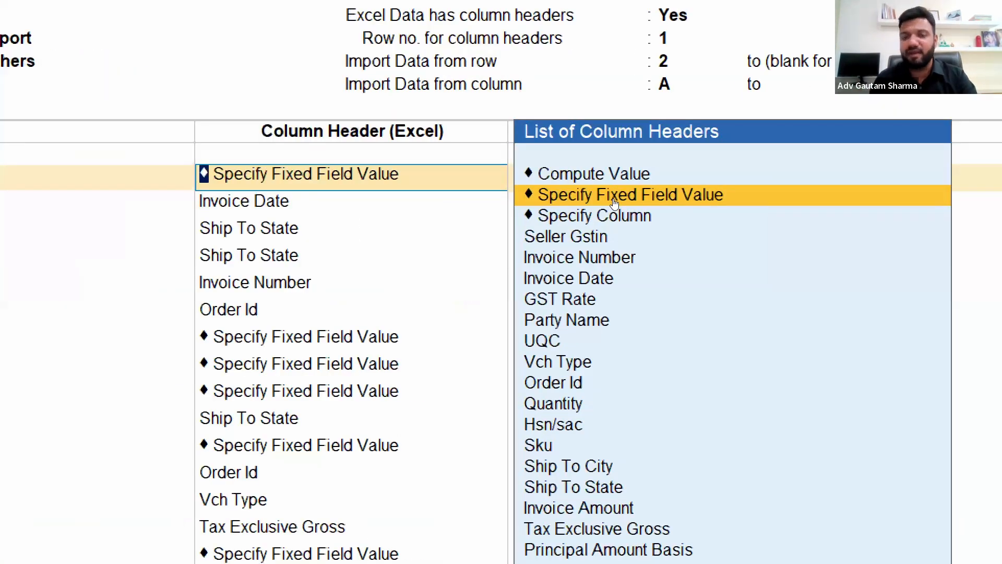
Map Voucher Type Name to Specify Fixed Field Value and set its fixed value to the Sales voucher type
{"action": "left_click", "coordinate": [615, 198]}
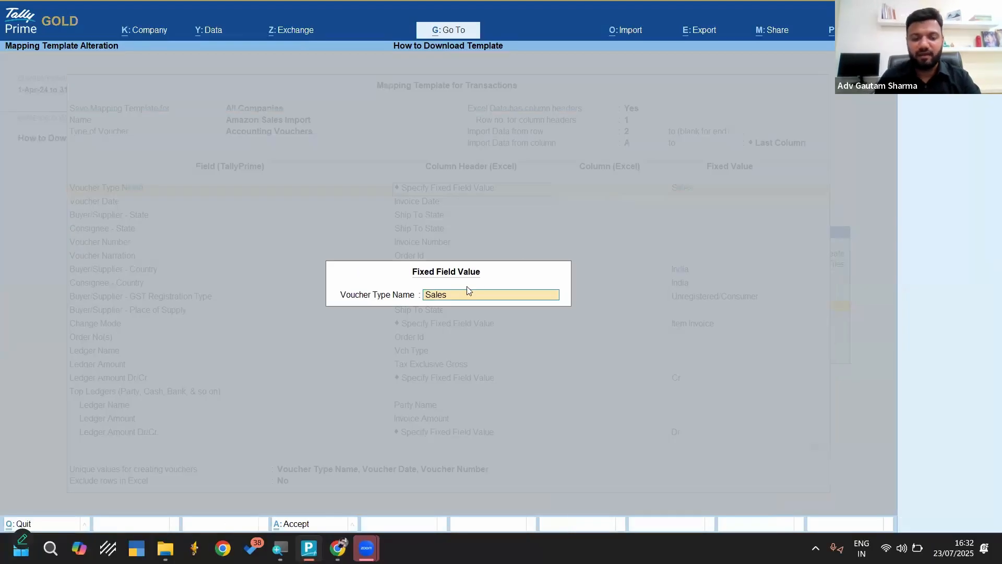
{"action": "type", "text": "Sal"}
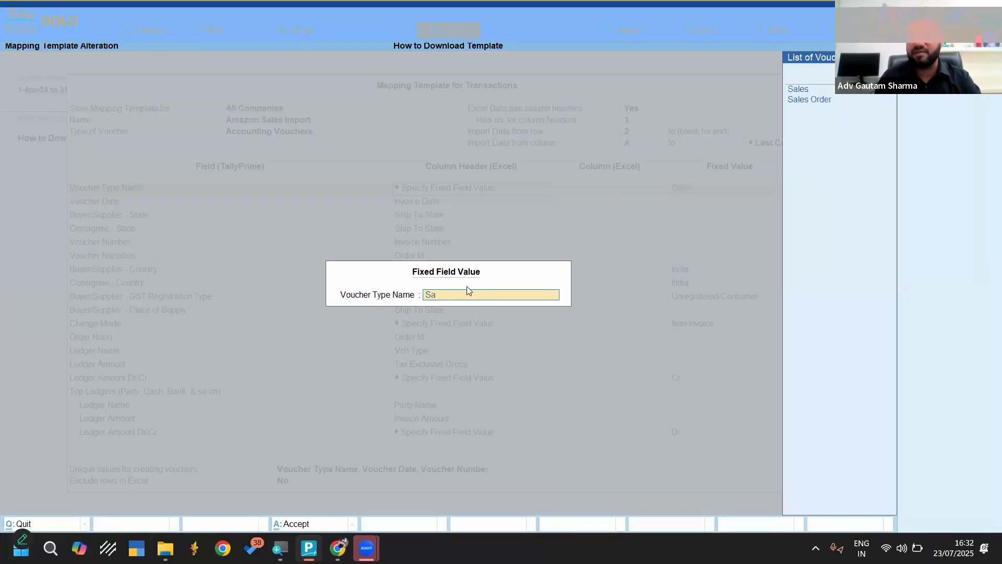
{"action": "key", "text": "BackSpace"}
{"action": "key", "text": "BackSpace"}
{"action": "key", "text": "BackSpace"}
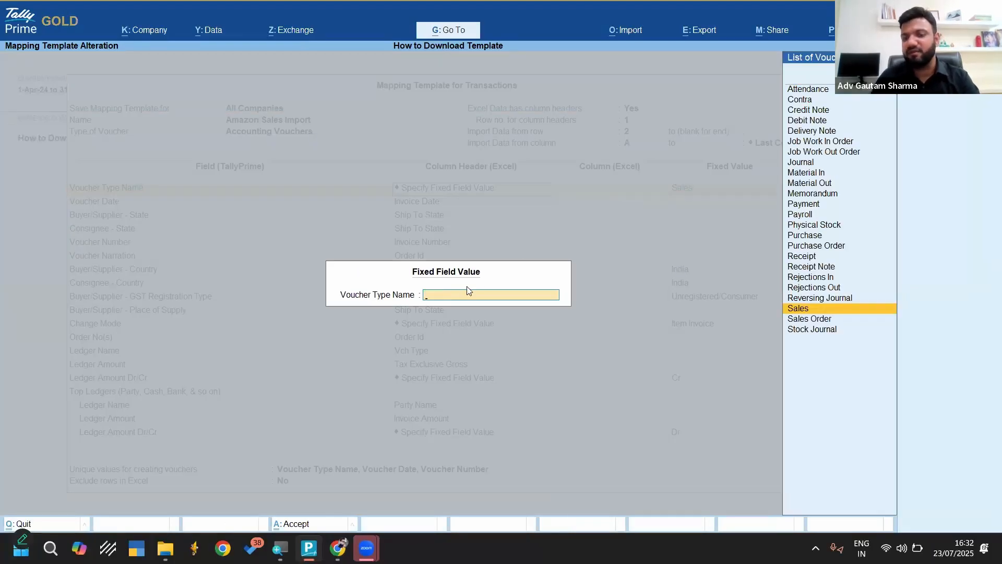
{"action": "key", "text": "Return"}
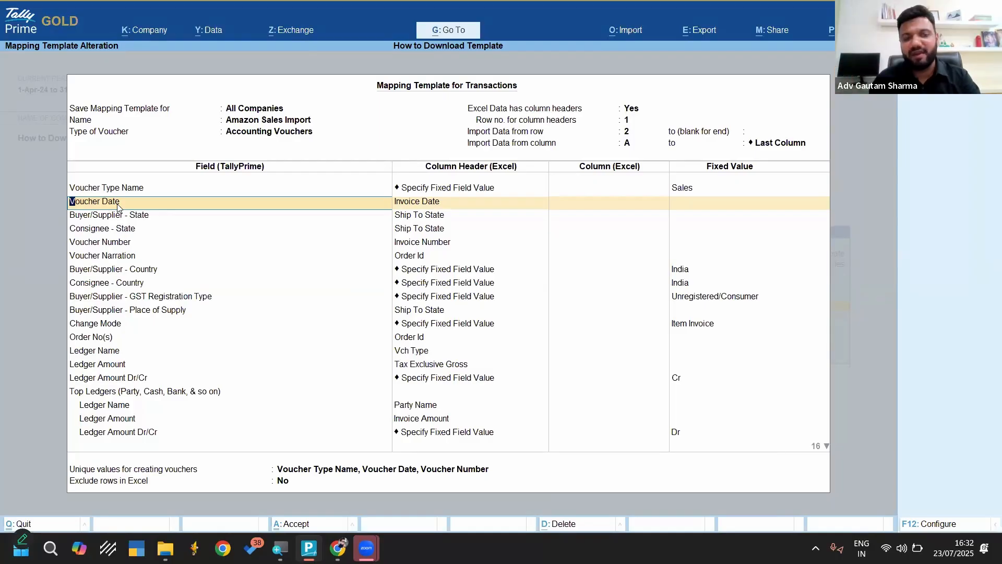
Filter the field list for the second mapping row by Date and set the field to Voucher Date
{"action": "type", "text": "Date"}
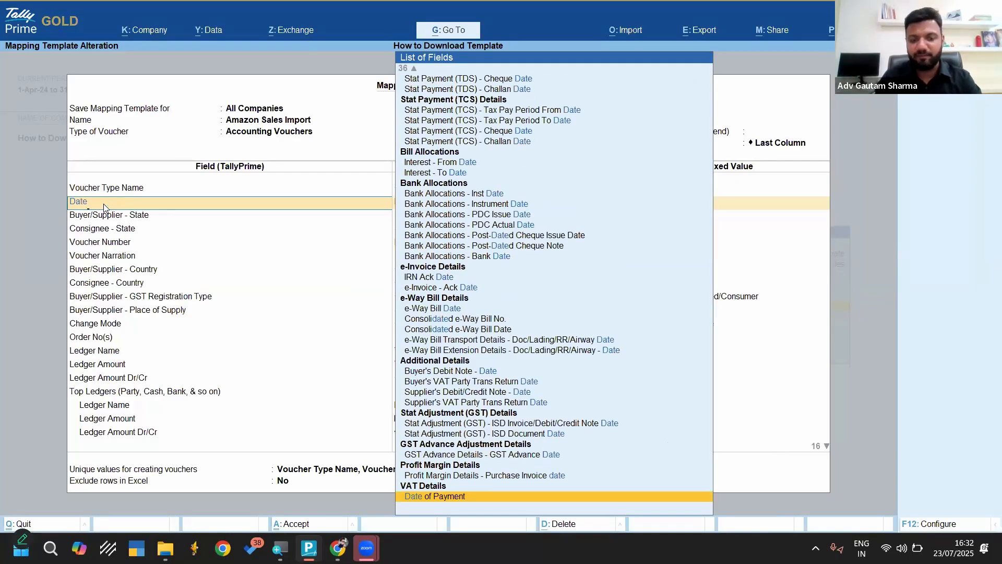
{"action": "key", "text": "Up"}
{"action": "key", "text": "Up"}
{"action": "key", "text": "Up"}
{"action": "key", "text": "Up"}
{"action": "key", "text": "Up"}
{"action": "key", "text": "Up"}
{"action": "key", "text": "Up"}
{"action": "key", "text": "Up"}
{"action": "key", "text": "Up"}
{"action": "key", "text": "Up"}
{"action": "key", "text": "Up"}
{"action": "key", "text": "Up"}
{"action": "key", "text": "Up"}
{"action": "key", "text": "Up"}
{"action": "key", "text": "Up"}
{"action": "key", "text": "Up"}
{"action": "key", "text": "Up"}
{"action": "key", "text": "Up"}
{"action": "key", "text": "Up"}
{"action": "key", "text": "Up"}
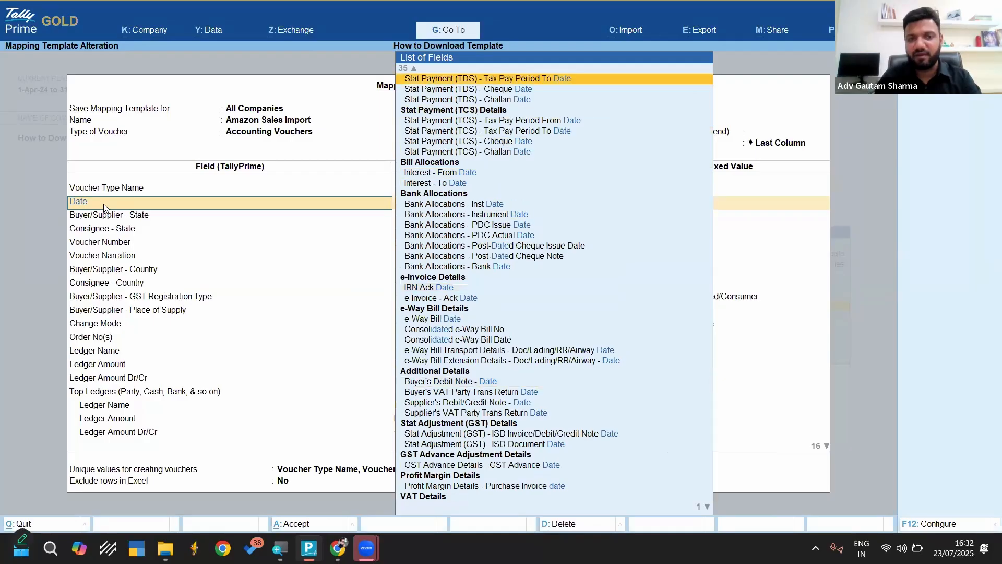
{"action": "key", "text": "Up"}
{"action": "key", "text": "Up"}
{"action": "key", "text": "Up"}
{"action": "key", "text": "Up"}
{"action": "key", "text": "Up"}
{"action": "key", "text": "Up"}
{"action": "key", "text": "Up"}
{"action": "key", "text": "Up"}
{"action": "key", "text": "Up"}
{"action": "key", "text": "Up"}
{"action": "key", "text": "Up"}
{"action": "key", "text": "Up"}
{"action": "key", "text": "Up"}
{"action": "key", "text": "Up"}
{"action": "key", "text": "Up"}
{"action": "key", "text": "Up"}
{"action": "key", "text": "Up"}
{"action": "key", "text": "Up"}
{"action": "key", "text": "Up"}
{"action": "key", "text": "Up"}
{"action": "key", "text": "Down"}
{"action": "key", "text": "Down"}
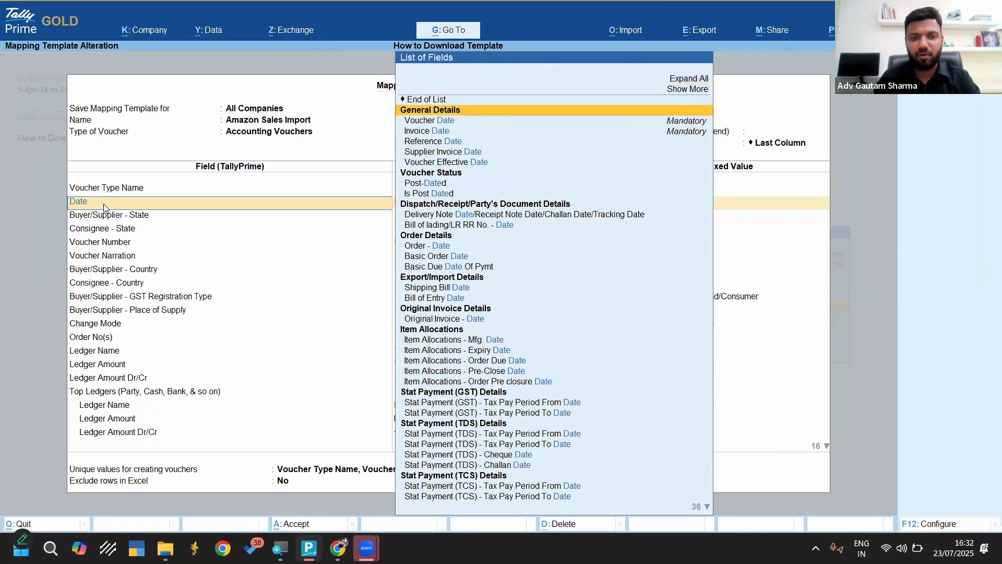
{"action": "key", "text": "Down"}
{"action": "key", "text": "Return"}
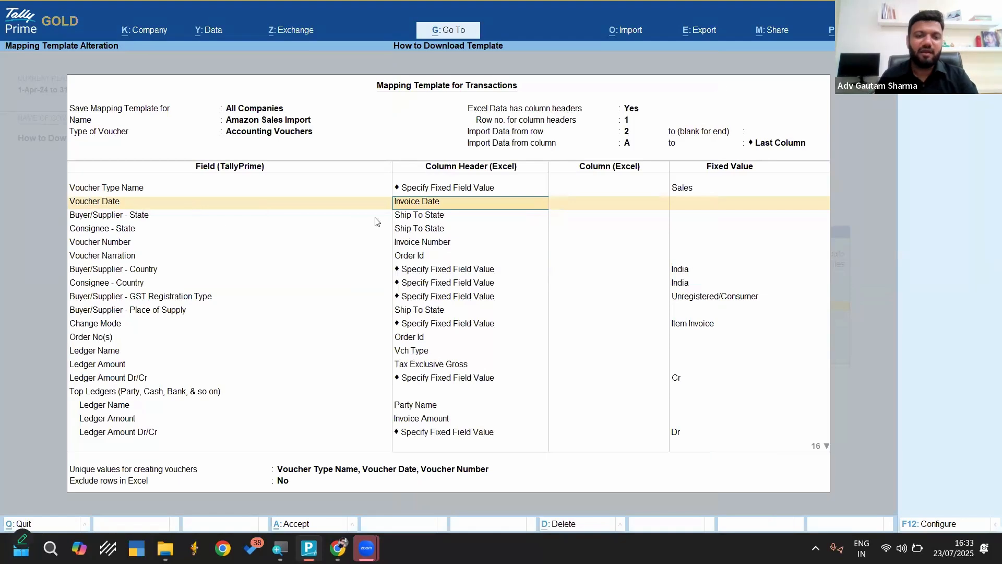
Filter the Excel column headers by Date and map Voucher Date to Invoice Date
{"action": "left_click", "coordinate": [410, 208]}
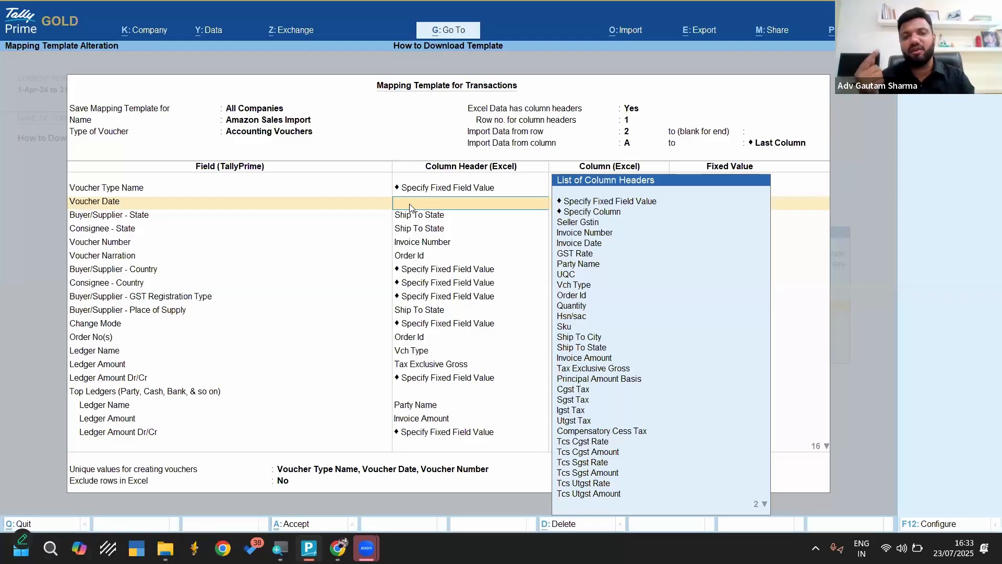
{"action": "key", "text": "Down"}
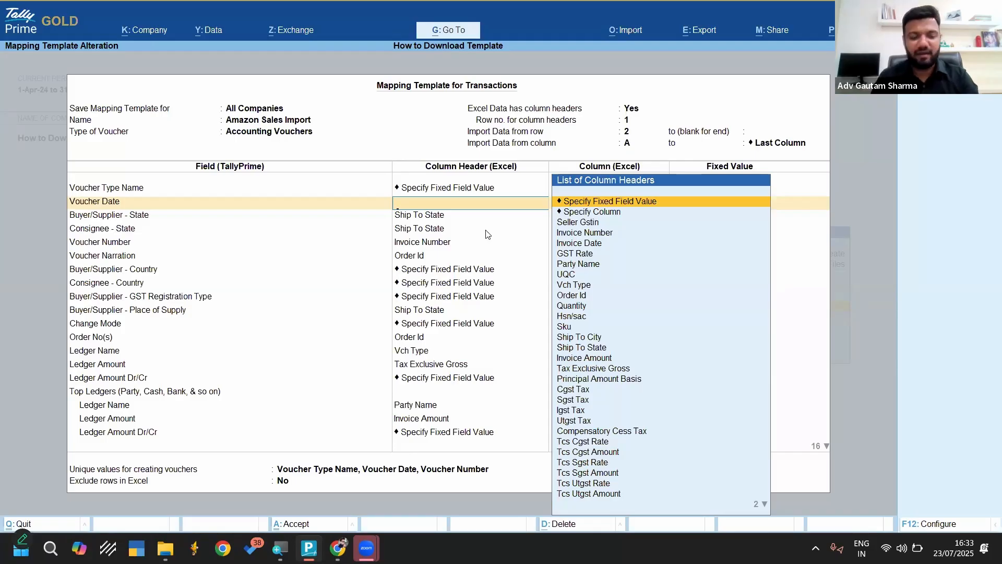
{"action": "type", "text": "Date"}
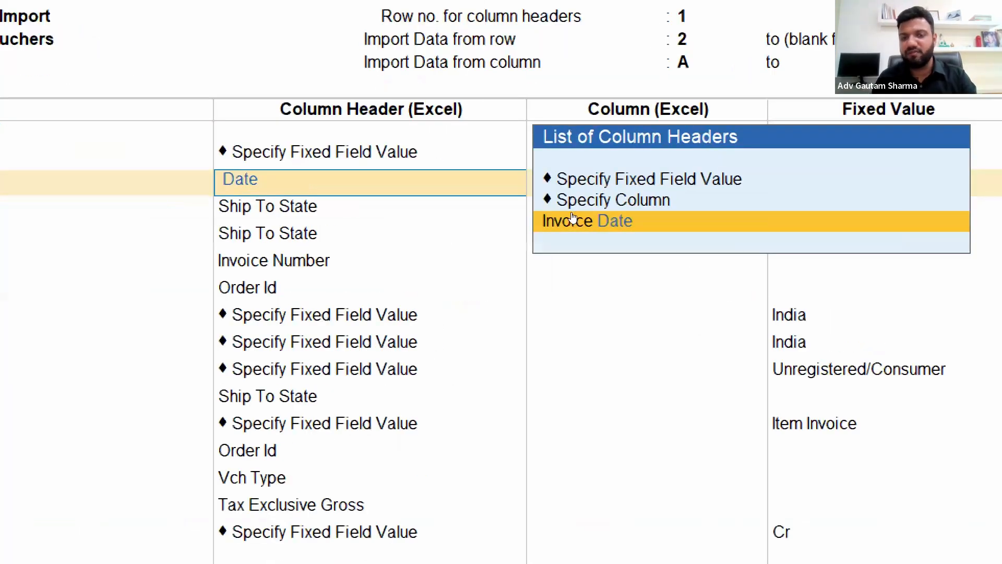
{"action": "key", "text": "Return"}
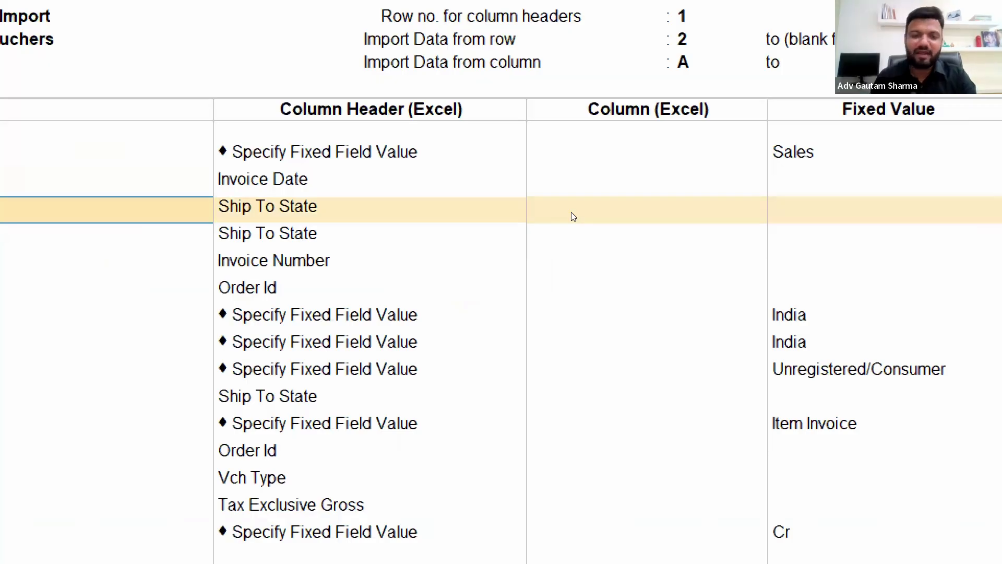
Go through the remaining mapping rows unchanged and save the Amazon Sales Import template
{"action": "key", "text": "ctrl+a"}
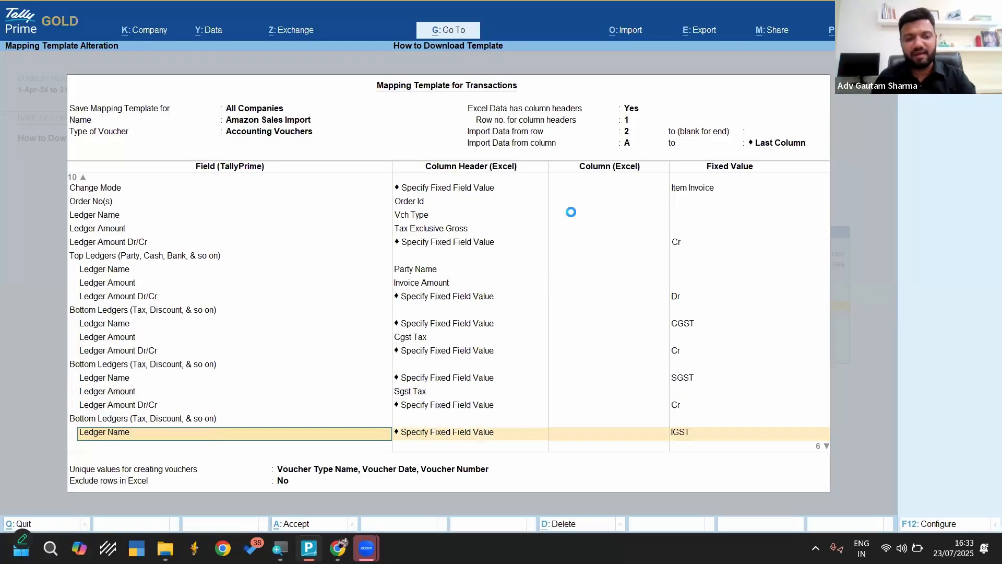
{"action": "key", "text": "Return"}
{"action": "key", "text": "Return"}
{"action": "key", "text": "Return"}
{"action": "key", "text": "Return"}
{"action": "key", "text": "Return"}
{"action": "key", "text": "Return"}
{"action": "key", "text": "Return"}
{"action": "key", "text": "Return"}
{"action": "key", "text": "Return"}
{"action": "key", "text": "Return"}
{"action": "key", "text": "Return"}
{"action": "key", "text": "Return"}
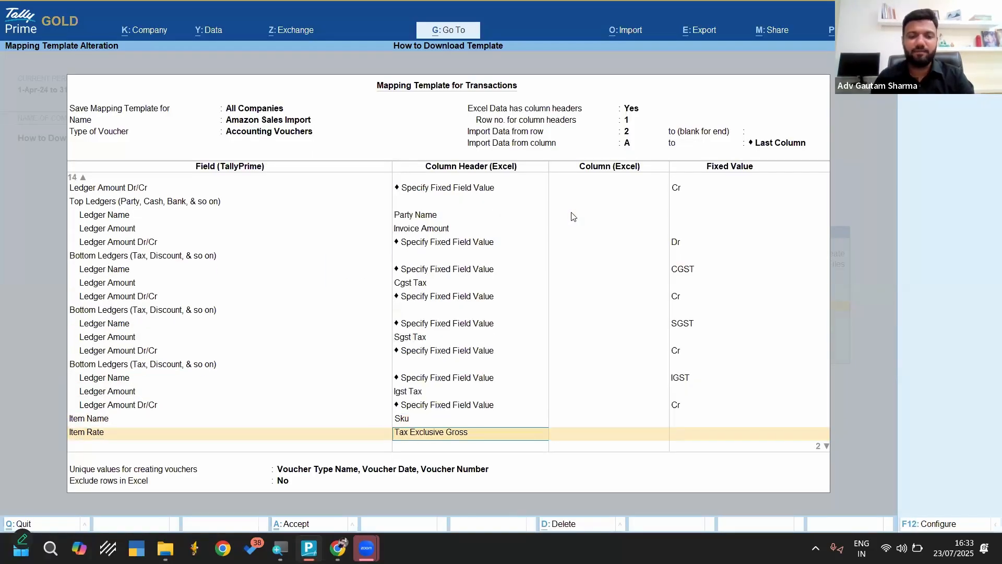
{"action": "key", "text": "Return"}
{"action": "key", "text": "Return"}
{"action": "key", "text": "Return"}
{"action": "key", "text": "Return"}
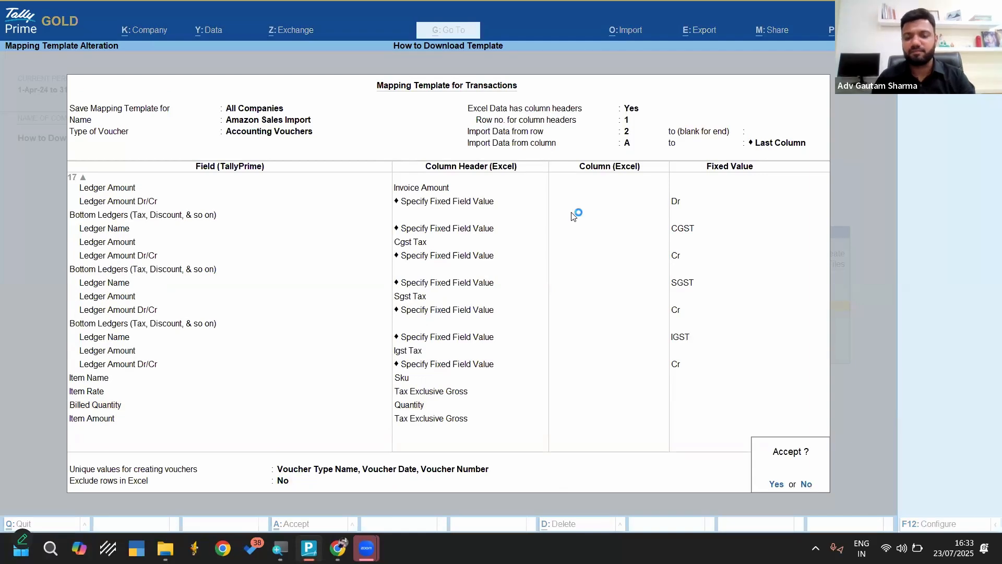
{"action": "key", "text": "Return"}
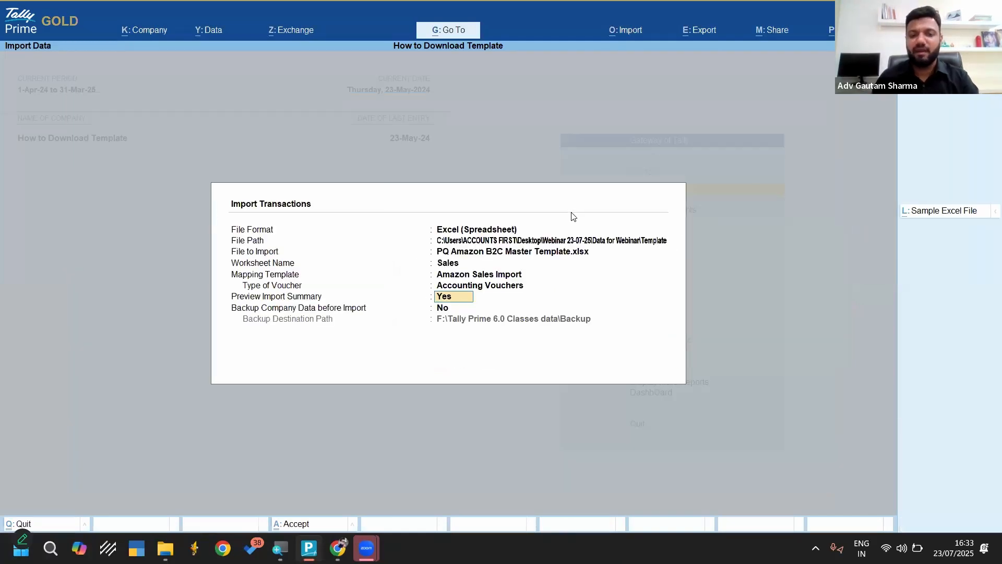
Try to import the Sales worksheet transactions with the import summary preview on and the company data backup off
{"action": "key", "text": "Return"}
{"action": "key", "text": "Return"}
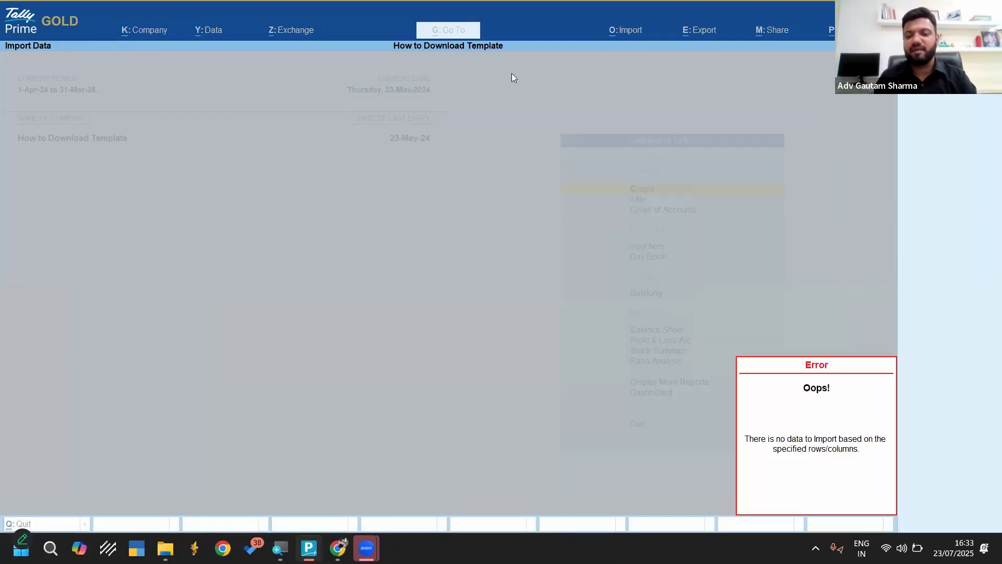
Retry the import from PQ Amazon B2C Master Template.xlsx, keeping the Sales worksheet and the Amazon Sales Import template
{"action": "key", "text": "Return"}
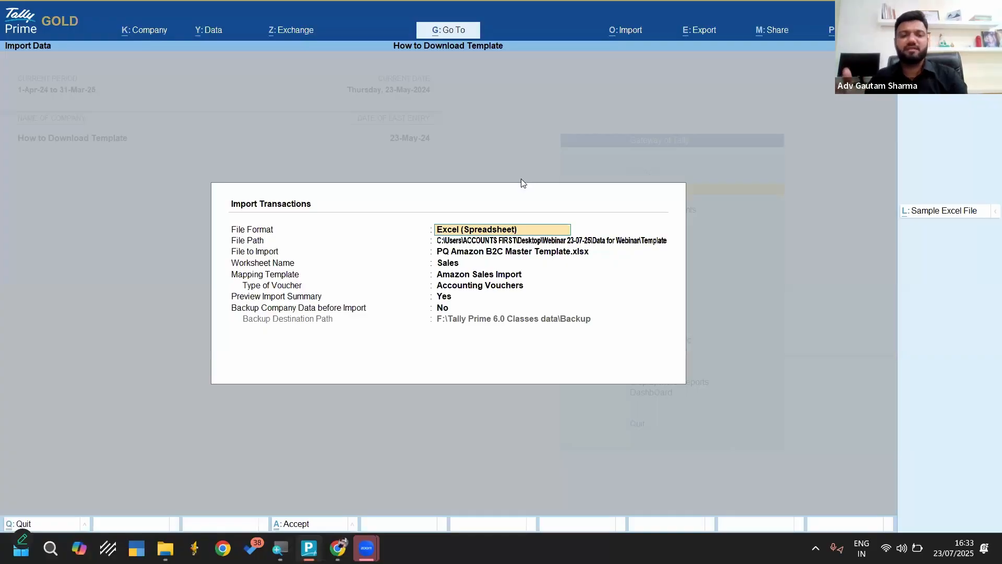
{"action": "key", "text": "Return"}
{"action": "key", "text": "Return"}
{"action": "key", "text": "Return"}
{"action": "key", "text": "Return"}
{"action": "key", "text": "Return"}
{"action": "key", "text": "Return"}
{"action": "key", "text": "Return"}
{"action": "key", "text": "Return"}
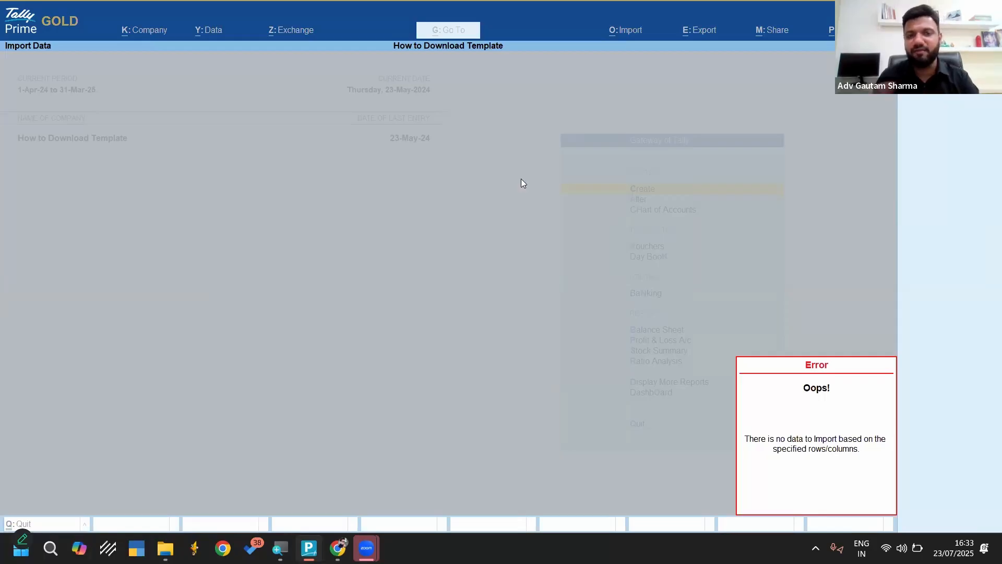
{"action": "key", "text": "Return"}
Close the transaction import form and switch to Zoom's screen sharing window
{"action": "key", "text": "Escape"}
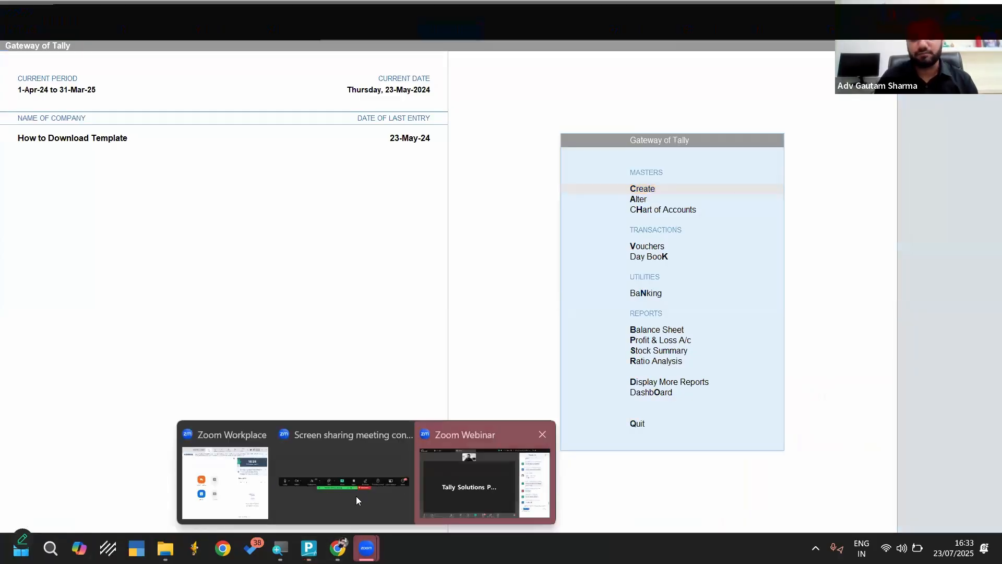
{"action": "left_click", "coordinate": [356, 496]}
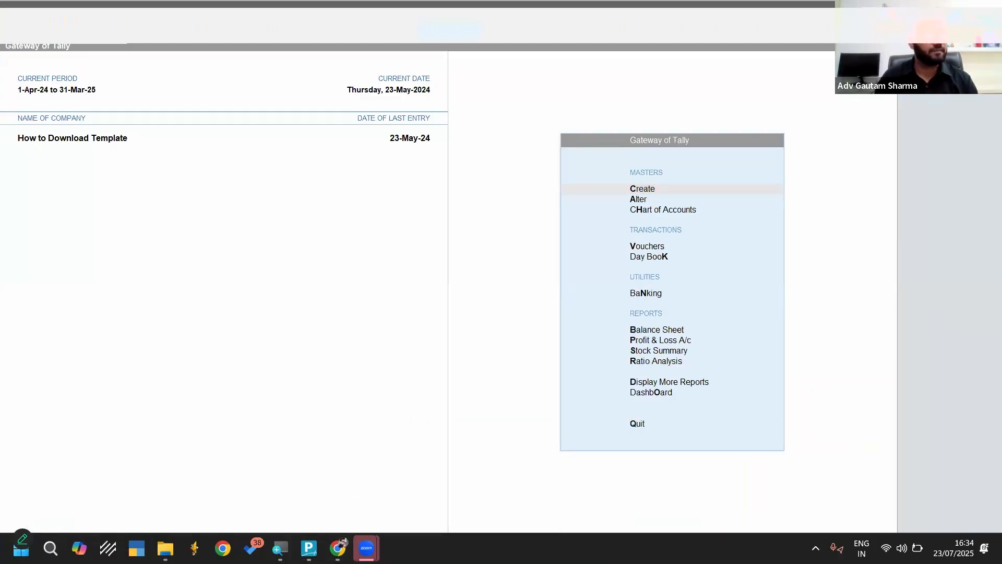